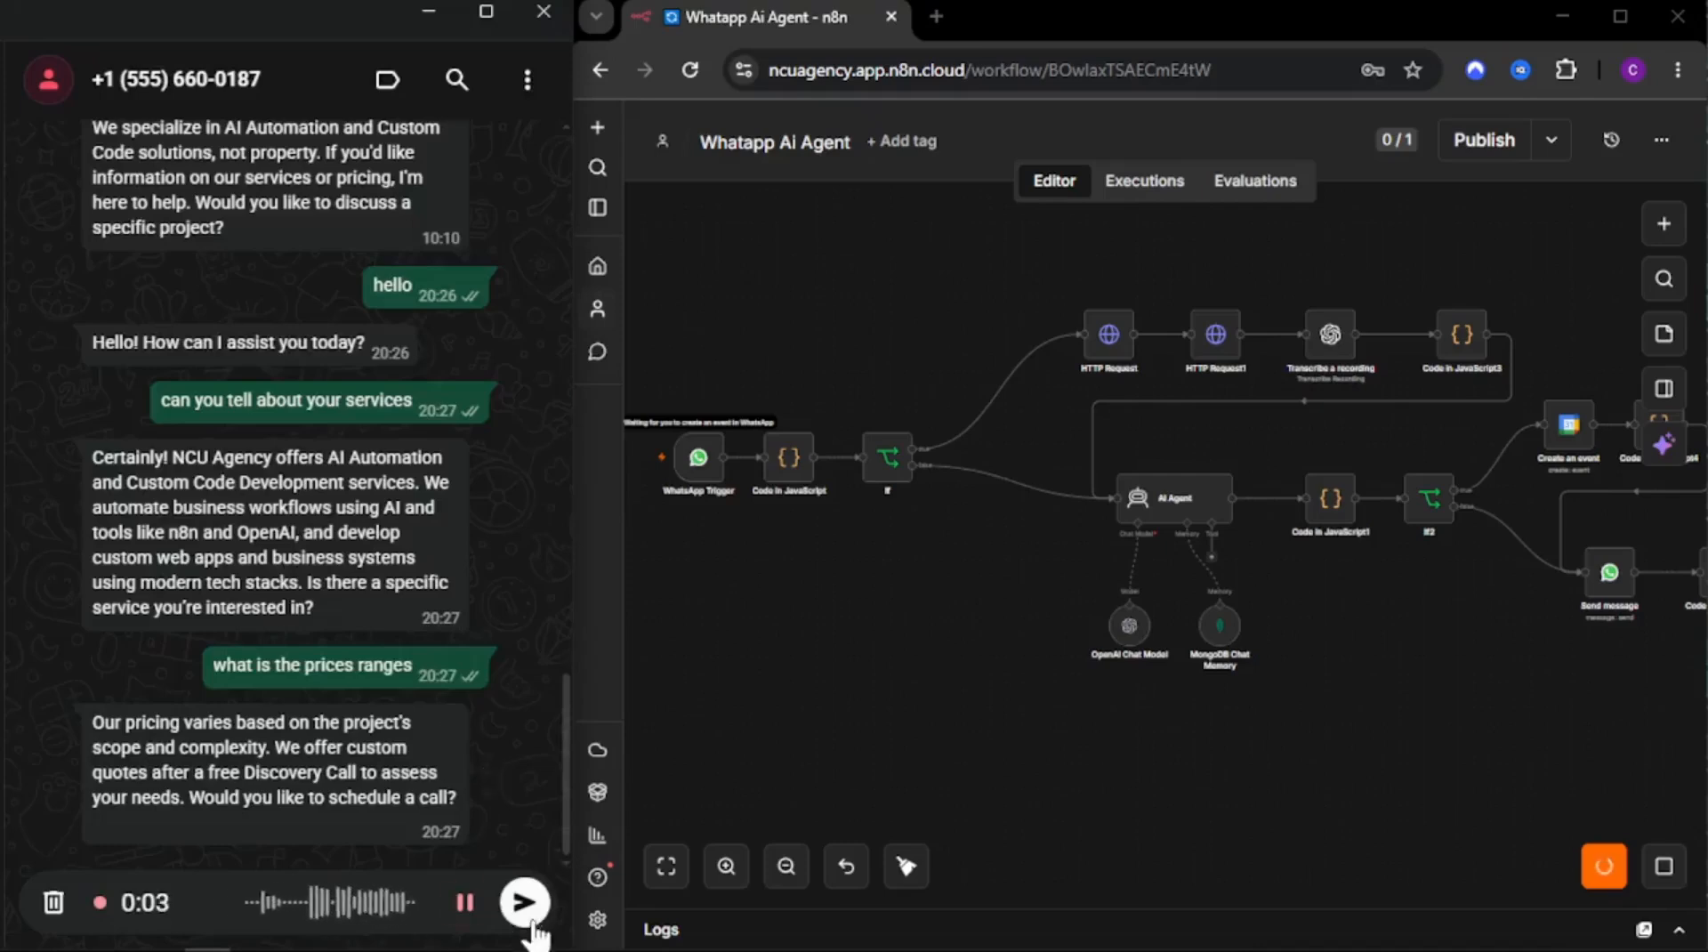
# Send the recorded voice message to the existing WhatsApp AI agent chat
pyautogui.click(525, 902)
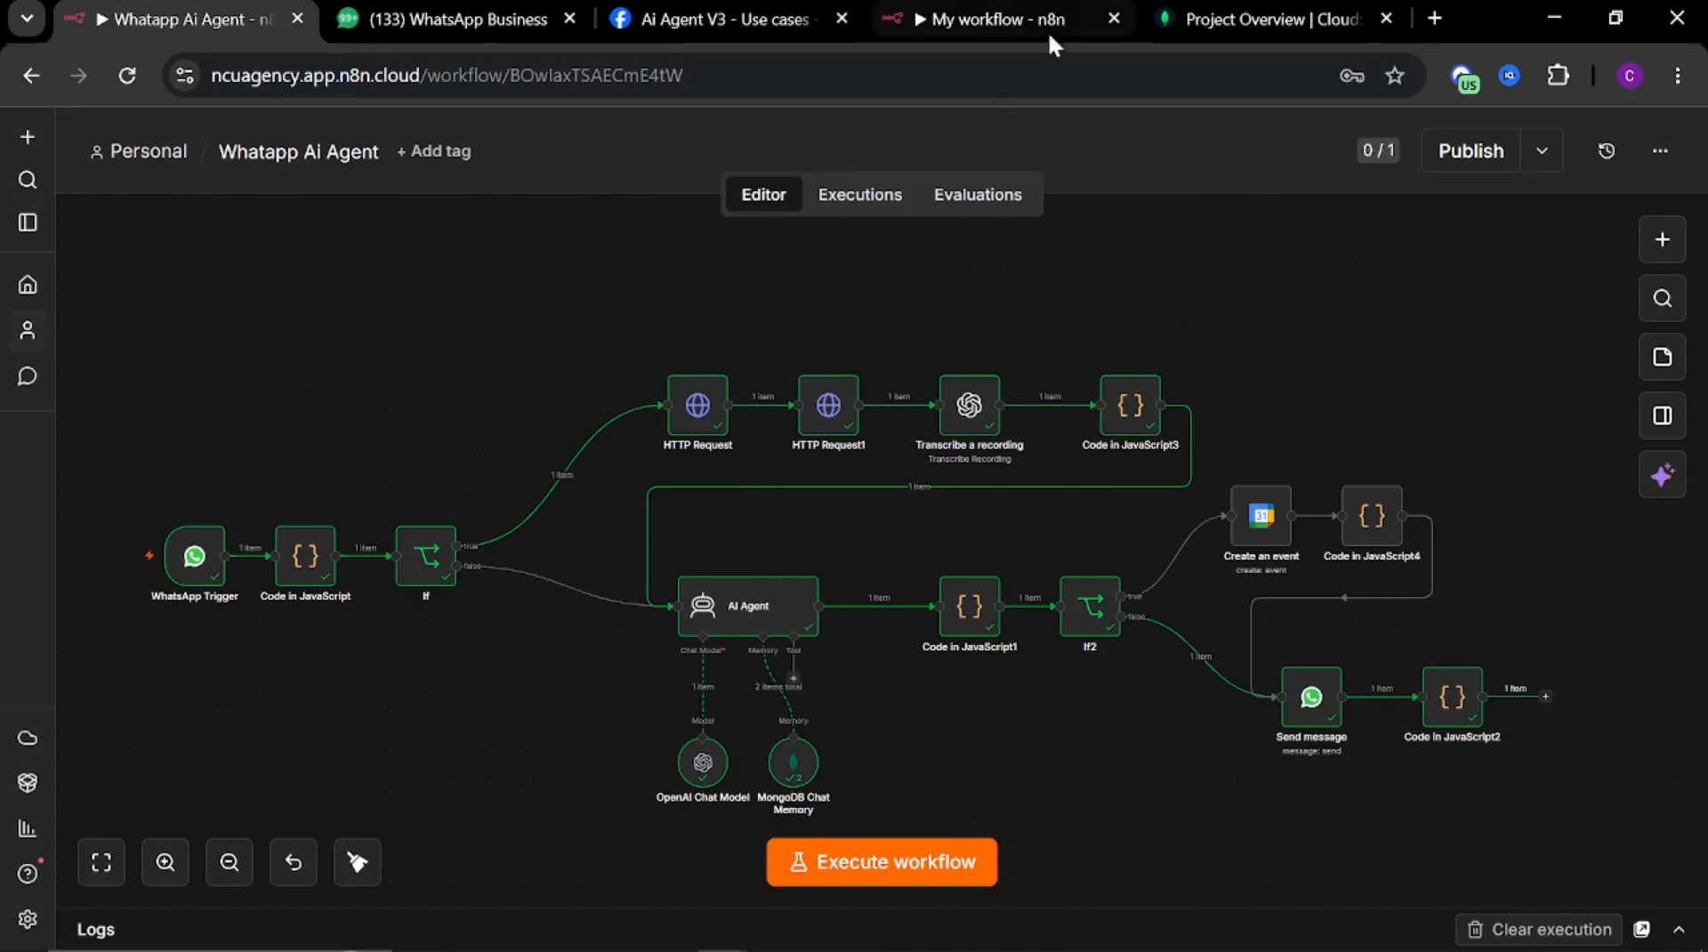
# Rename the new n8n workflow as WhatsApp Ai Agent Youtube
pyautogui.click(984, 19)
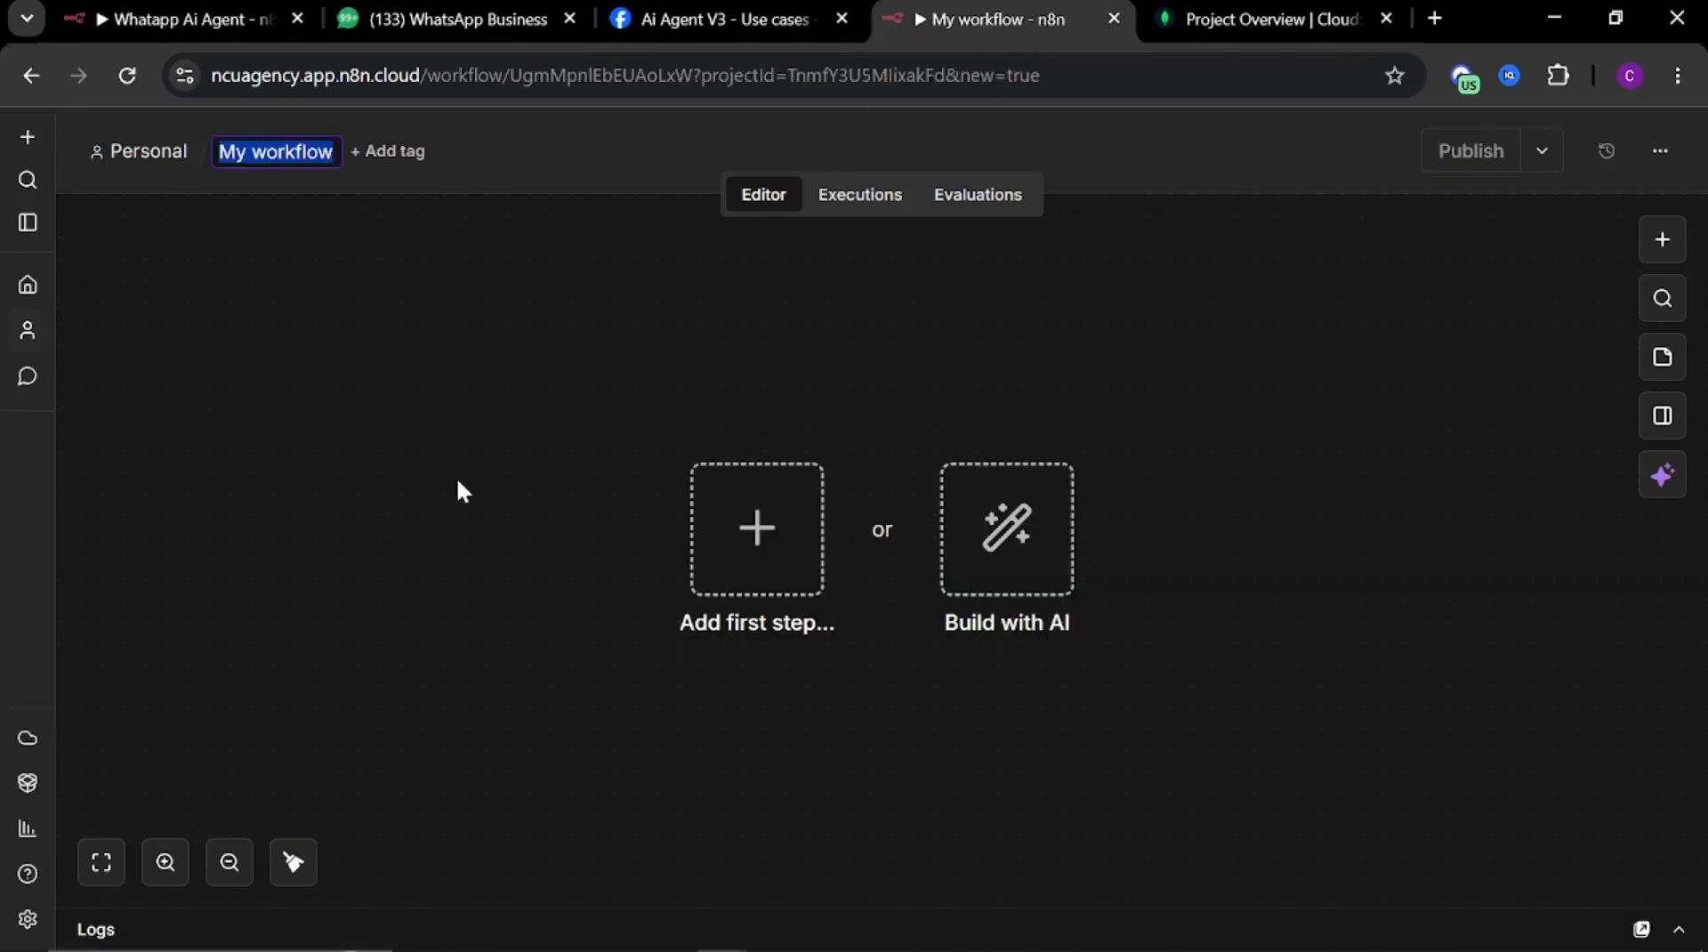
pyautogui.press('BackSpace')
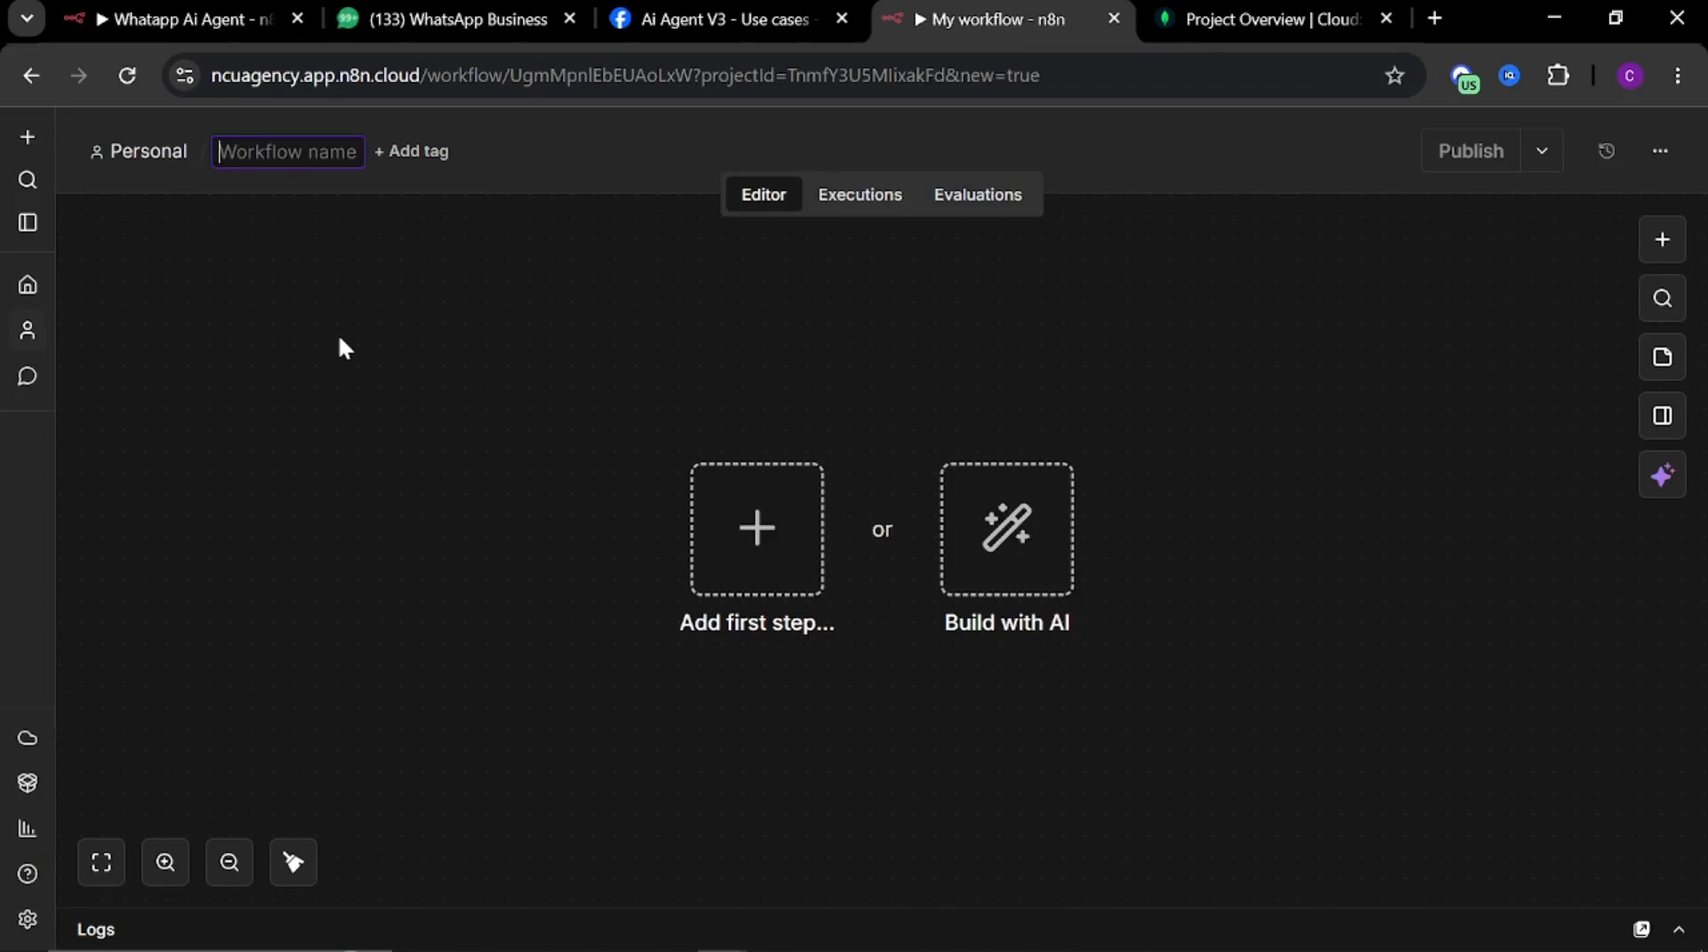
pyautogui.write('What')
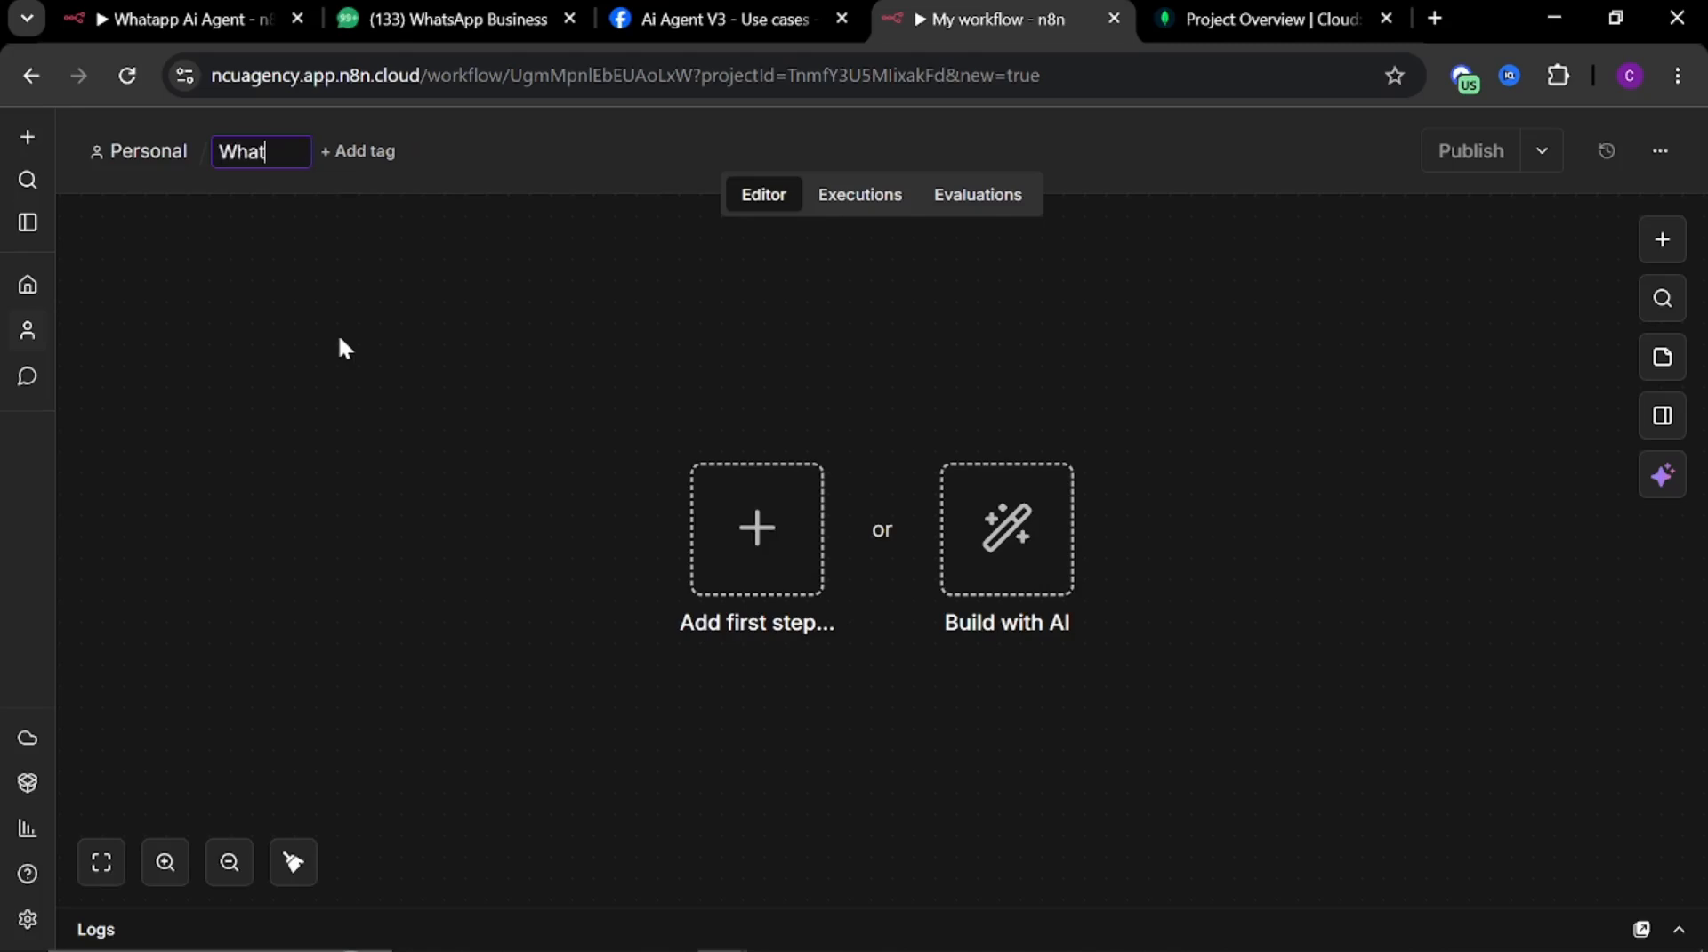
pyautogui.write('A')
pyautogui.press('BackSpace')
pyautogui.write('a')
pyautogui.press('BackSpace')
pyautogui.write('sApp Ai Agency')
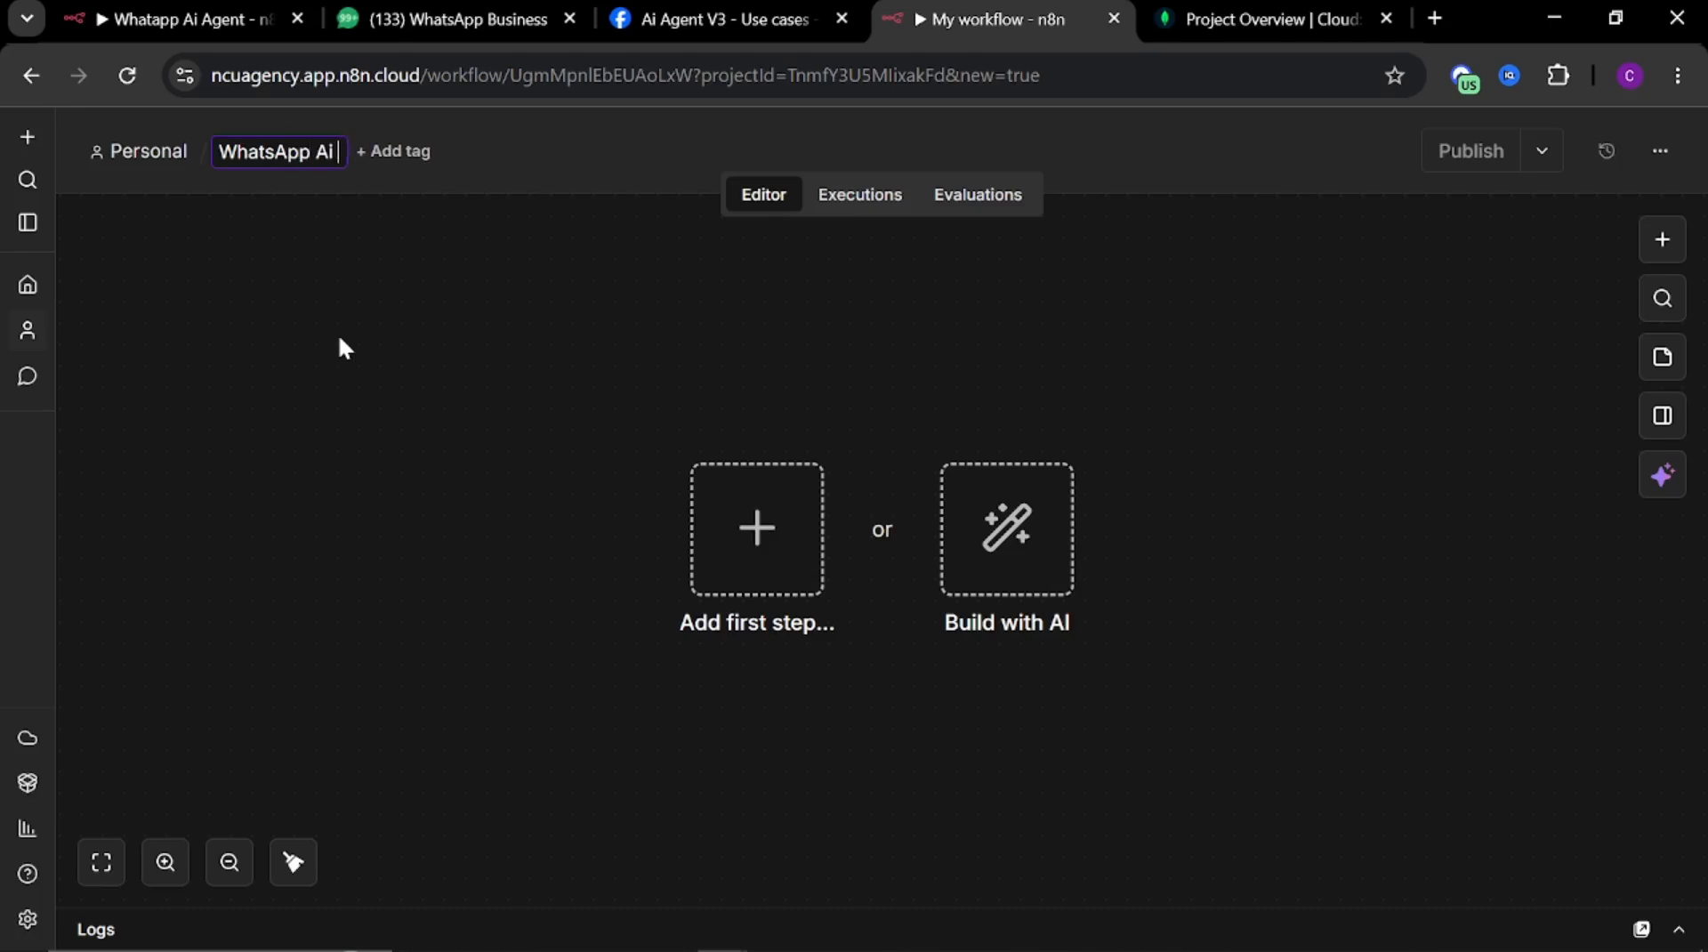
pyautogui.press('BackSpace')
pyautogui.press('BackSpace')
pyautogui.write('t')
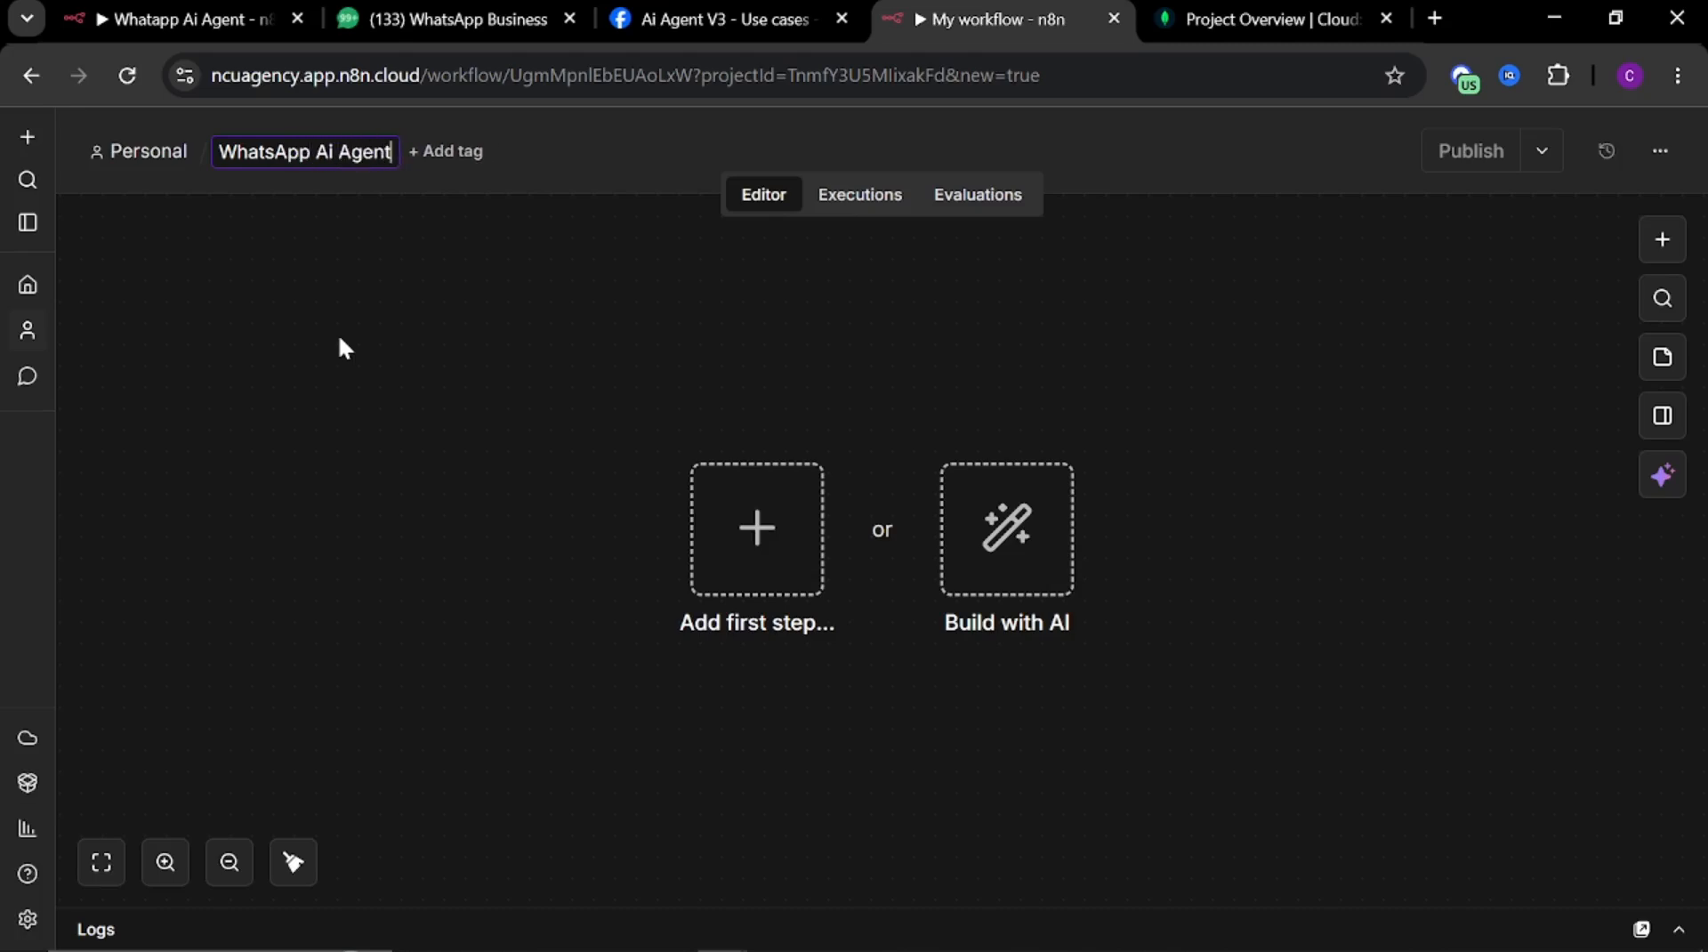
pyautogui.write(' Youtube')
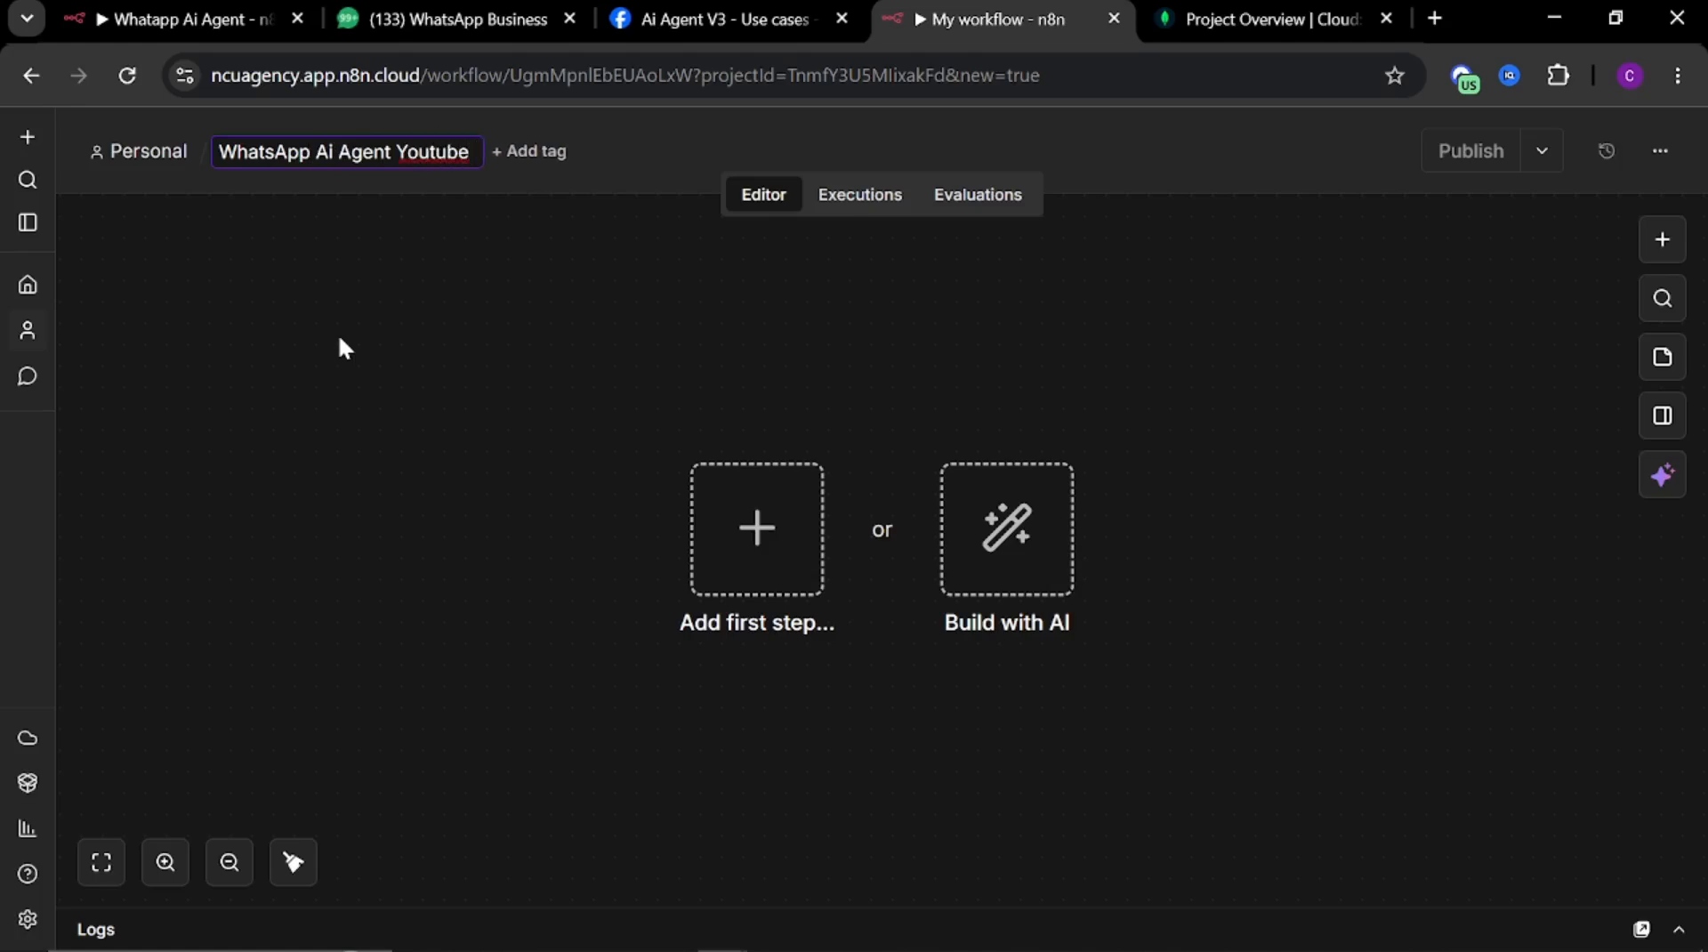
pyautogui.press('BackSpace')
pyautogui.press('Return')
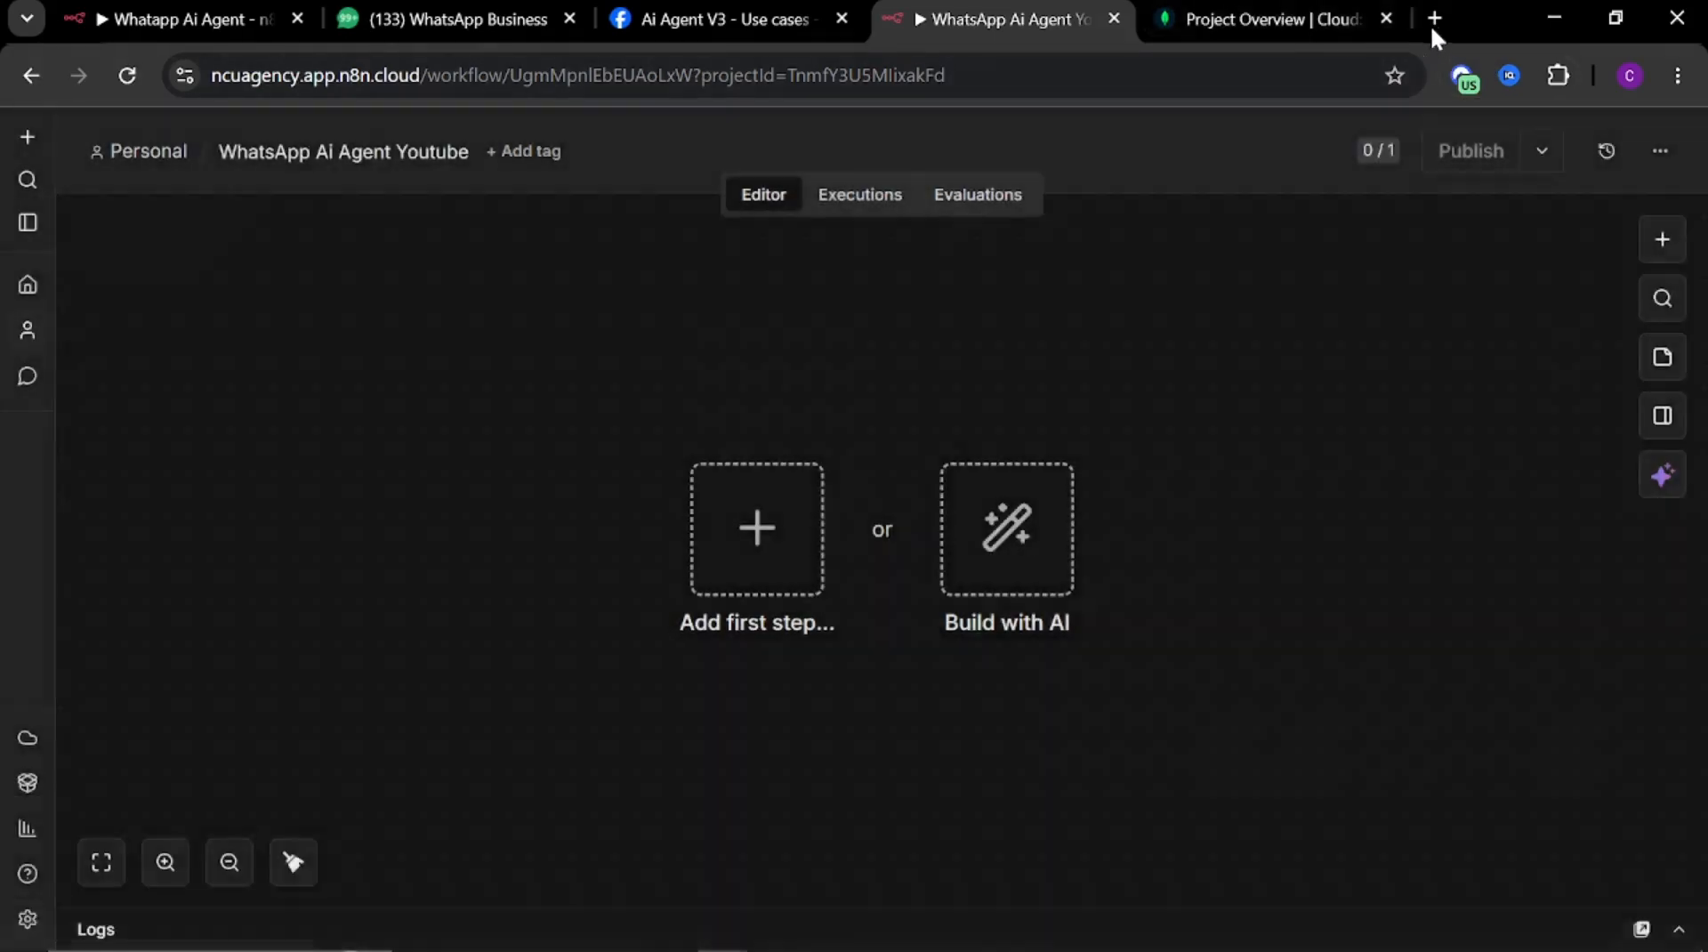
# Search Google for n8n in a new browser tab
pyautogui.click(1432, 19)
pyautogui.write('n')
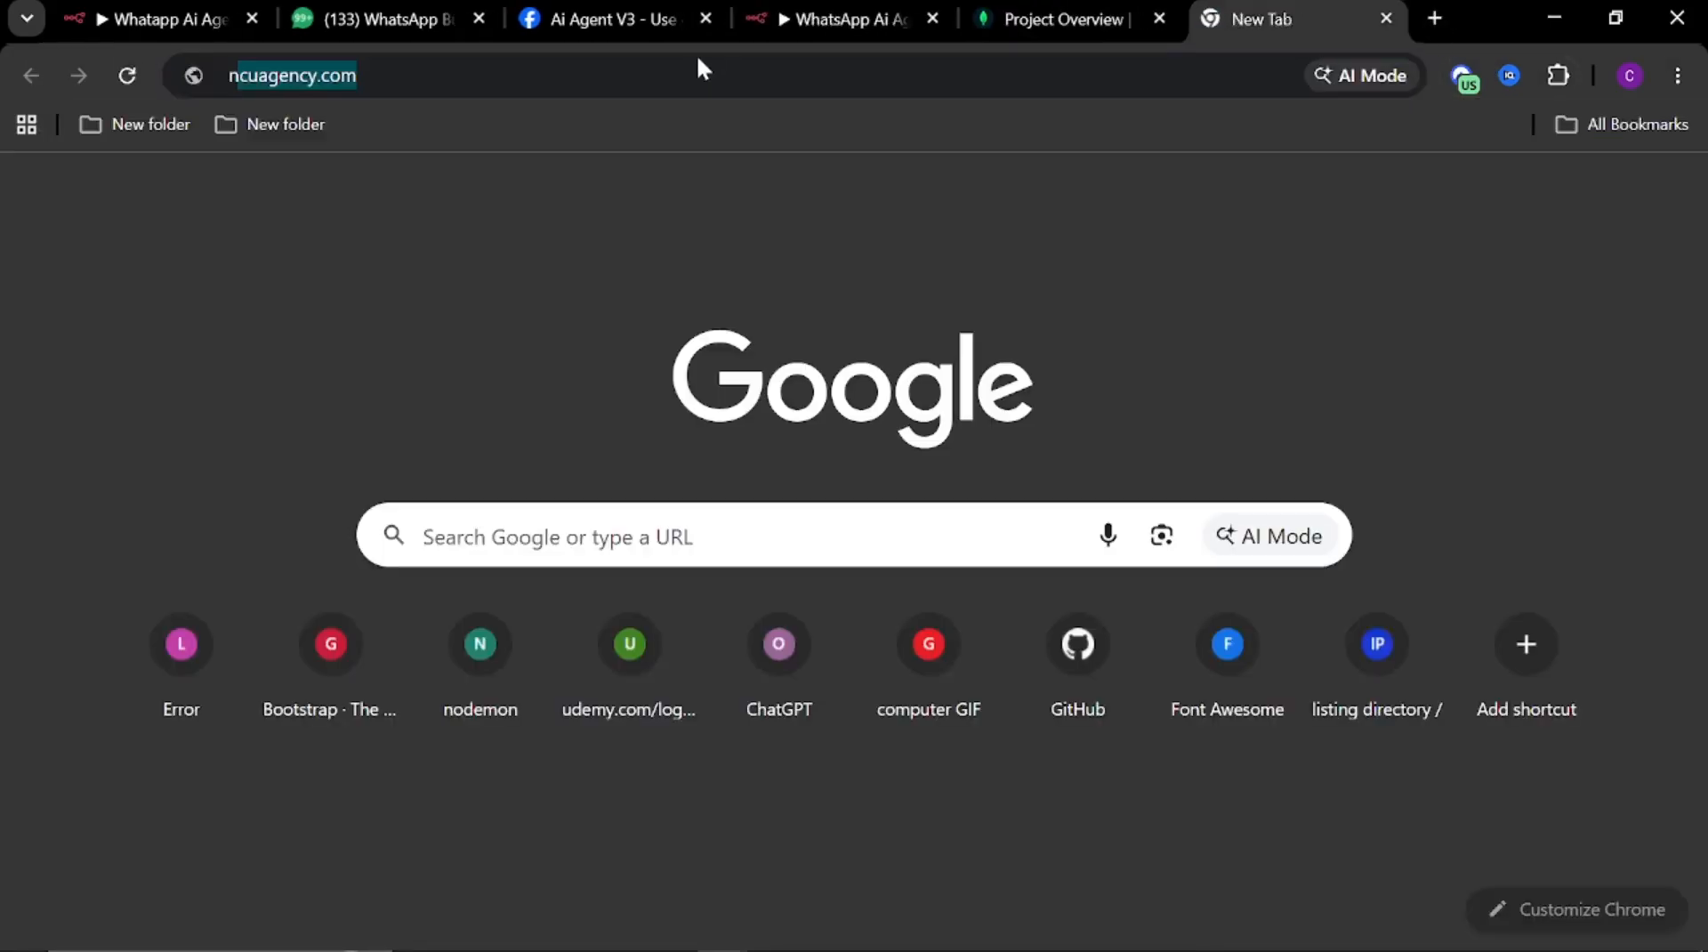
pyautogui.write('8n')
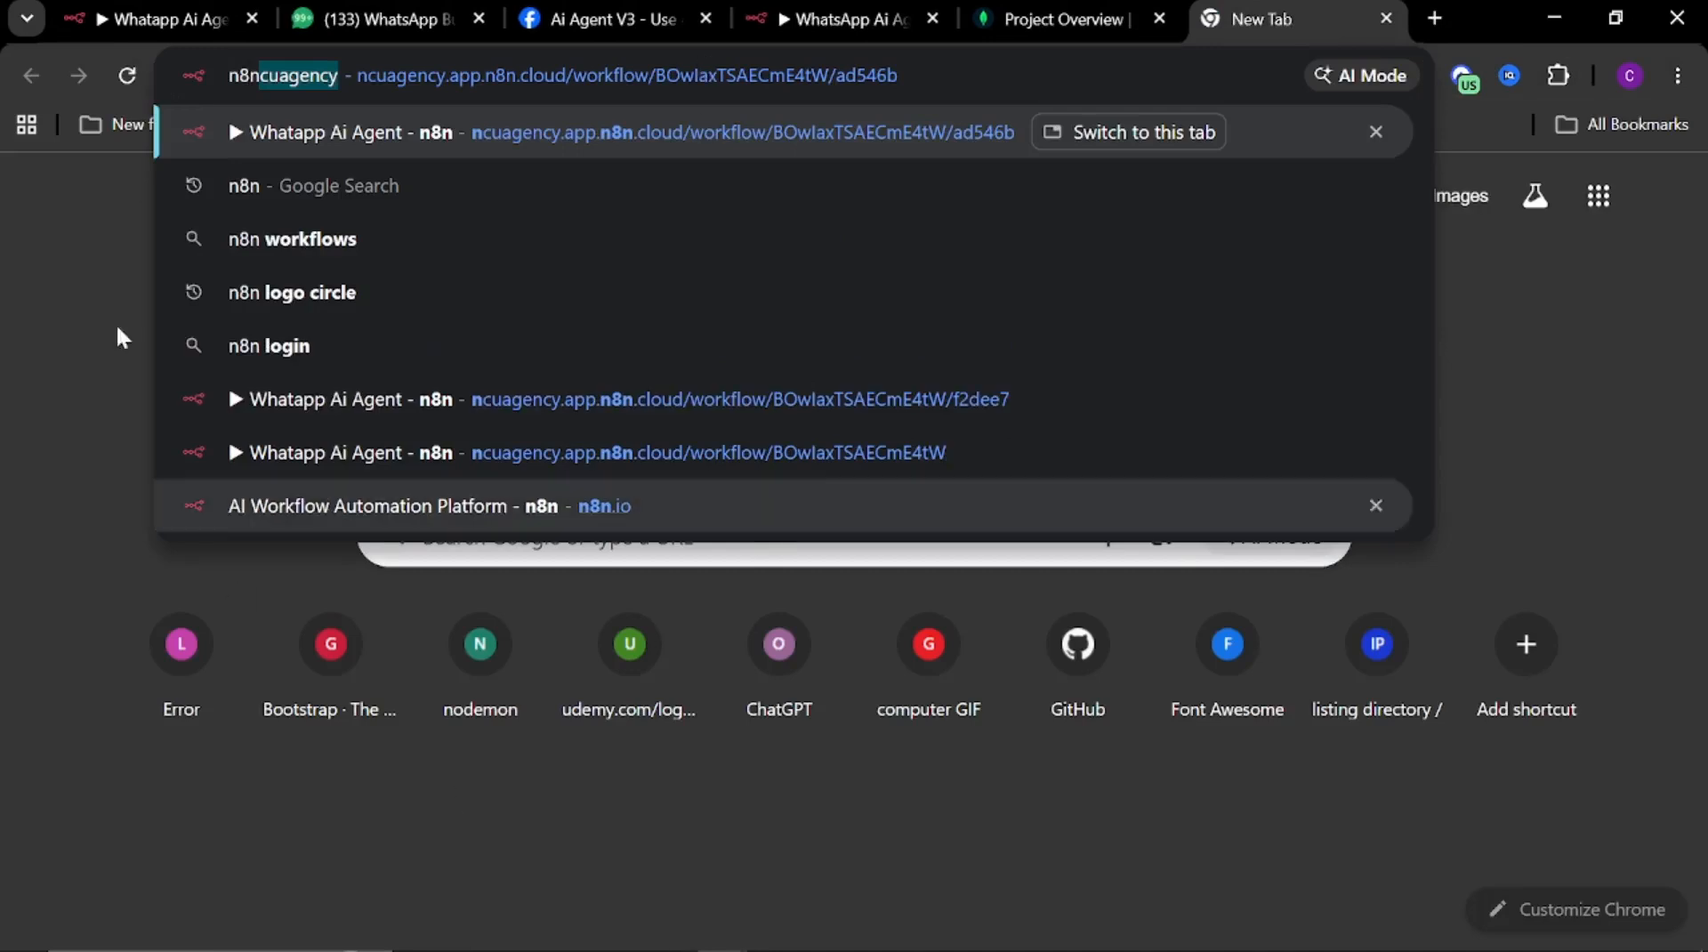
pyautogui.click(215, 190)
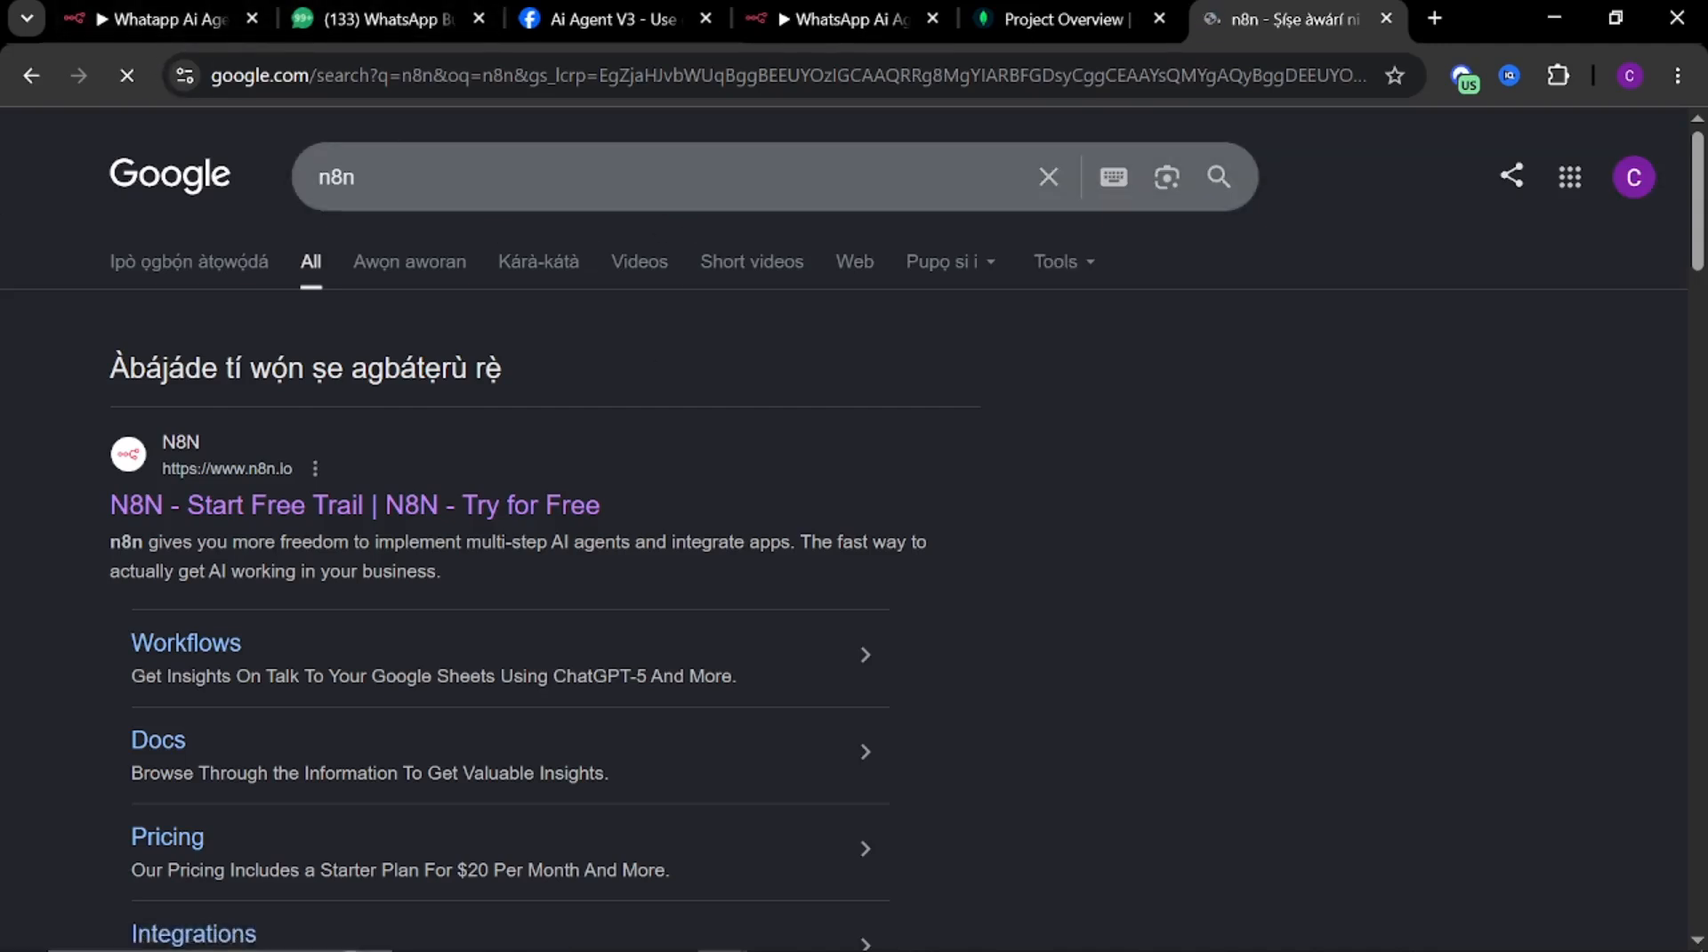
# Add a WhatsApp Business Cloud trigger firing On messages as the workflow's first step
pyautogui.click(839, 18)
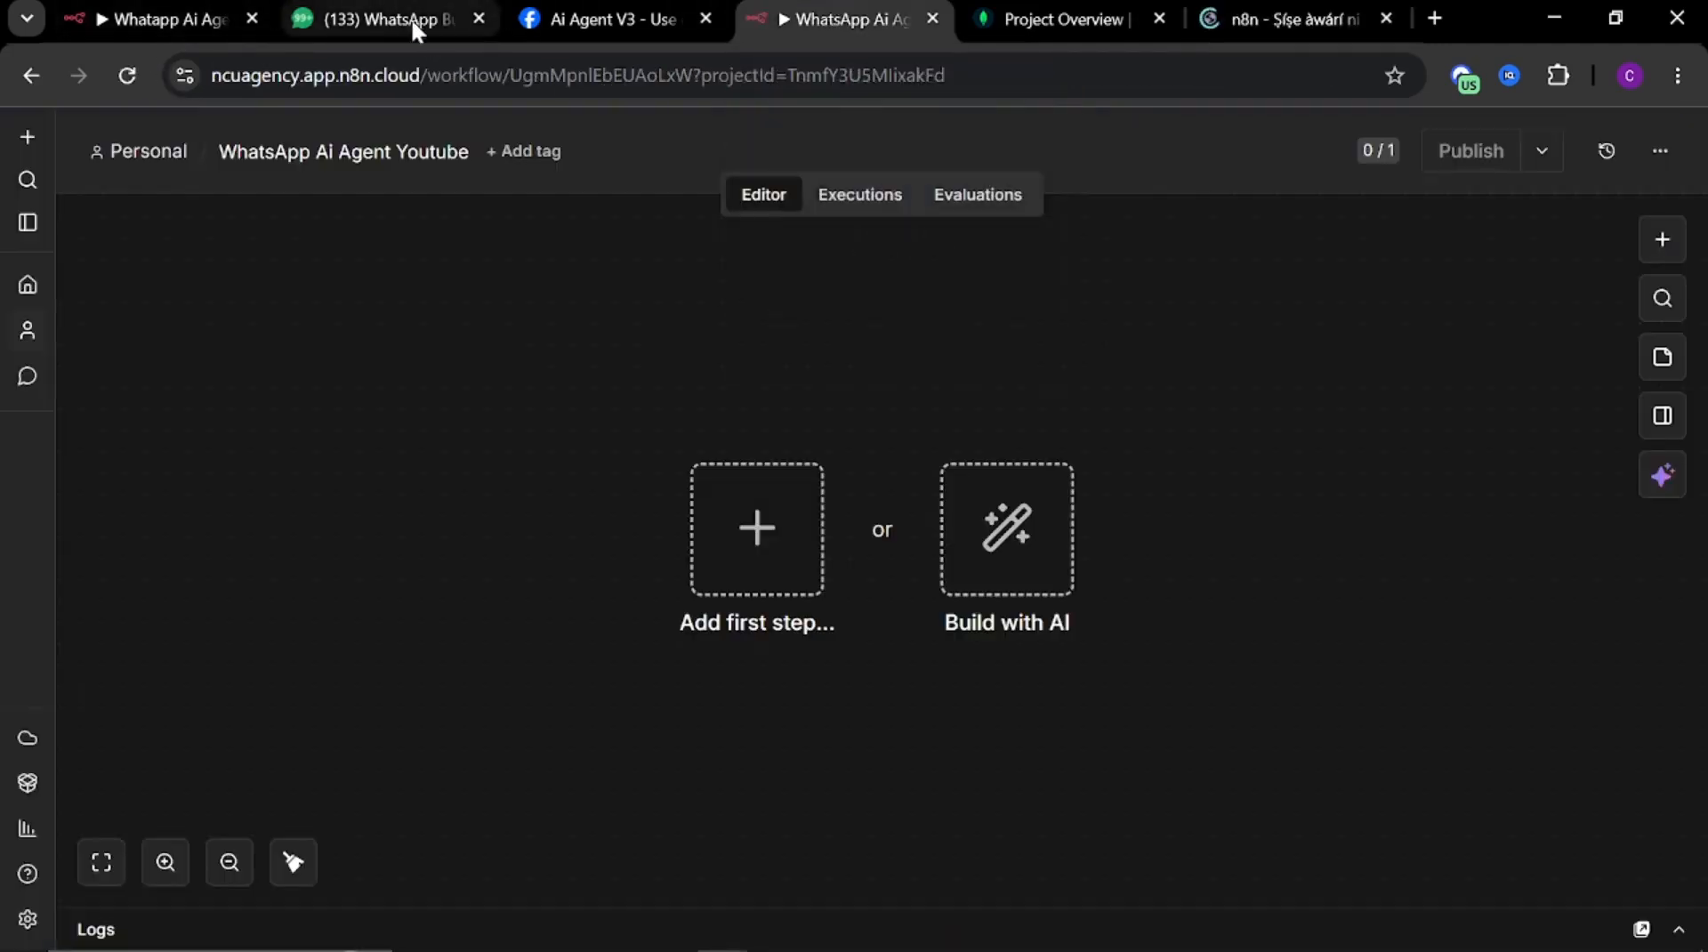
pyautogui.scroll(-2, 714, 367)
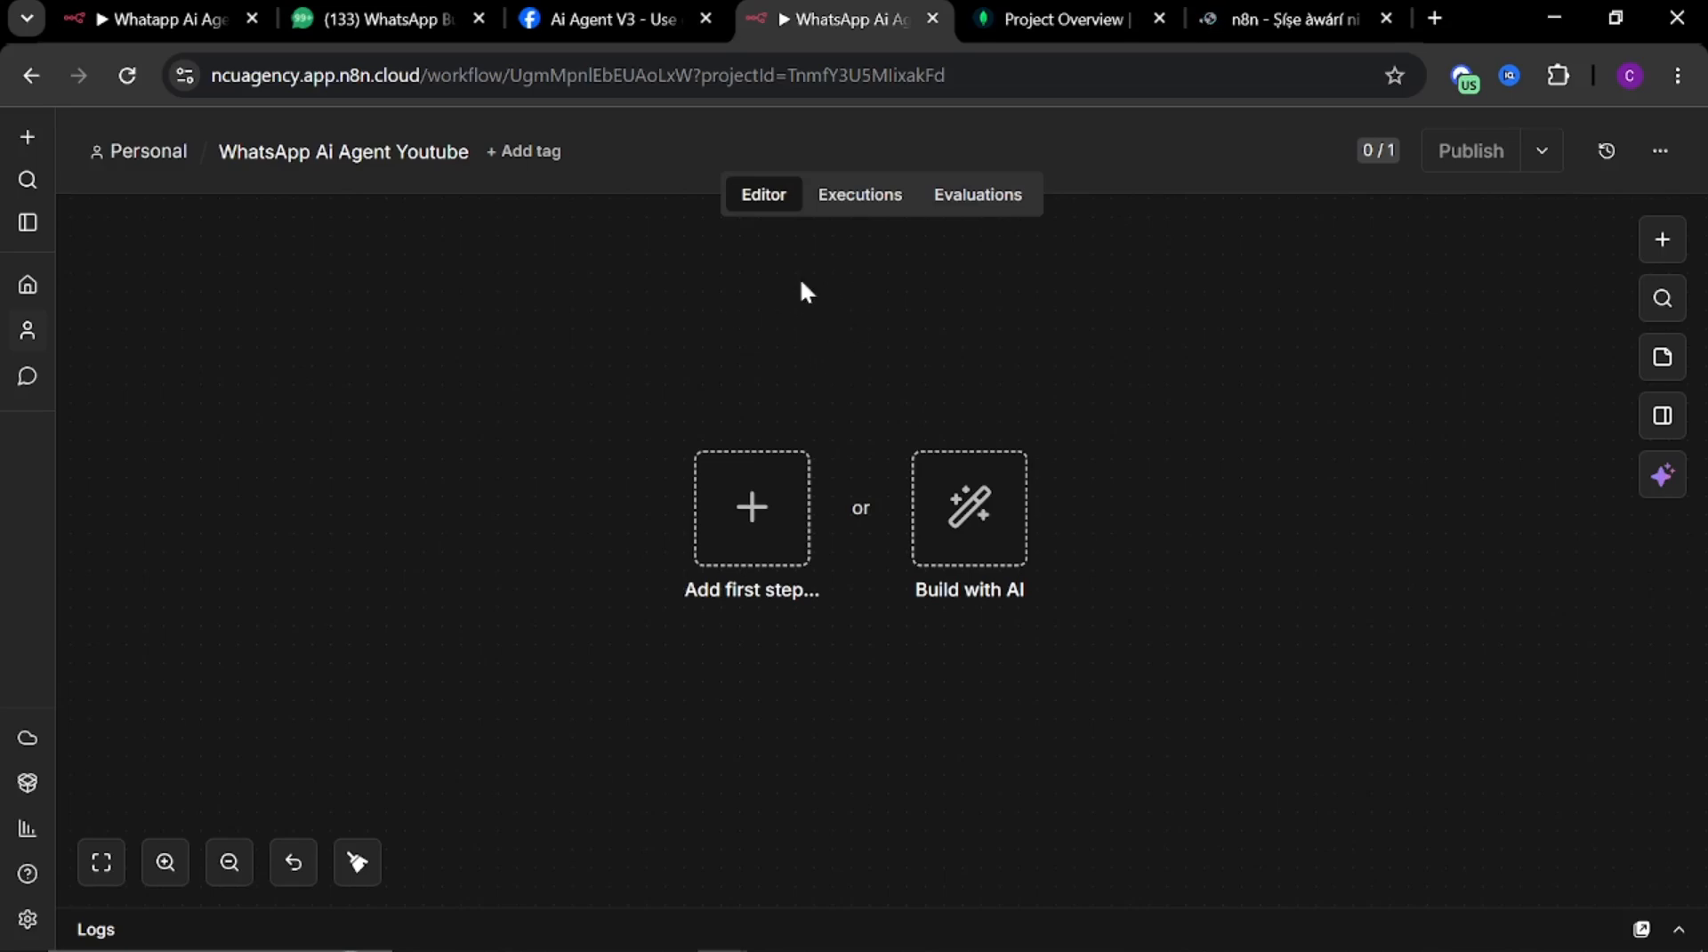
pyautogui.click(757, 522)
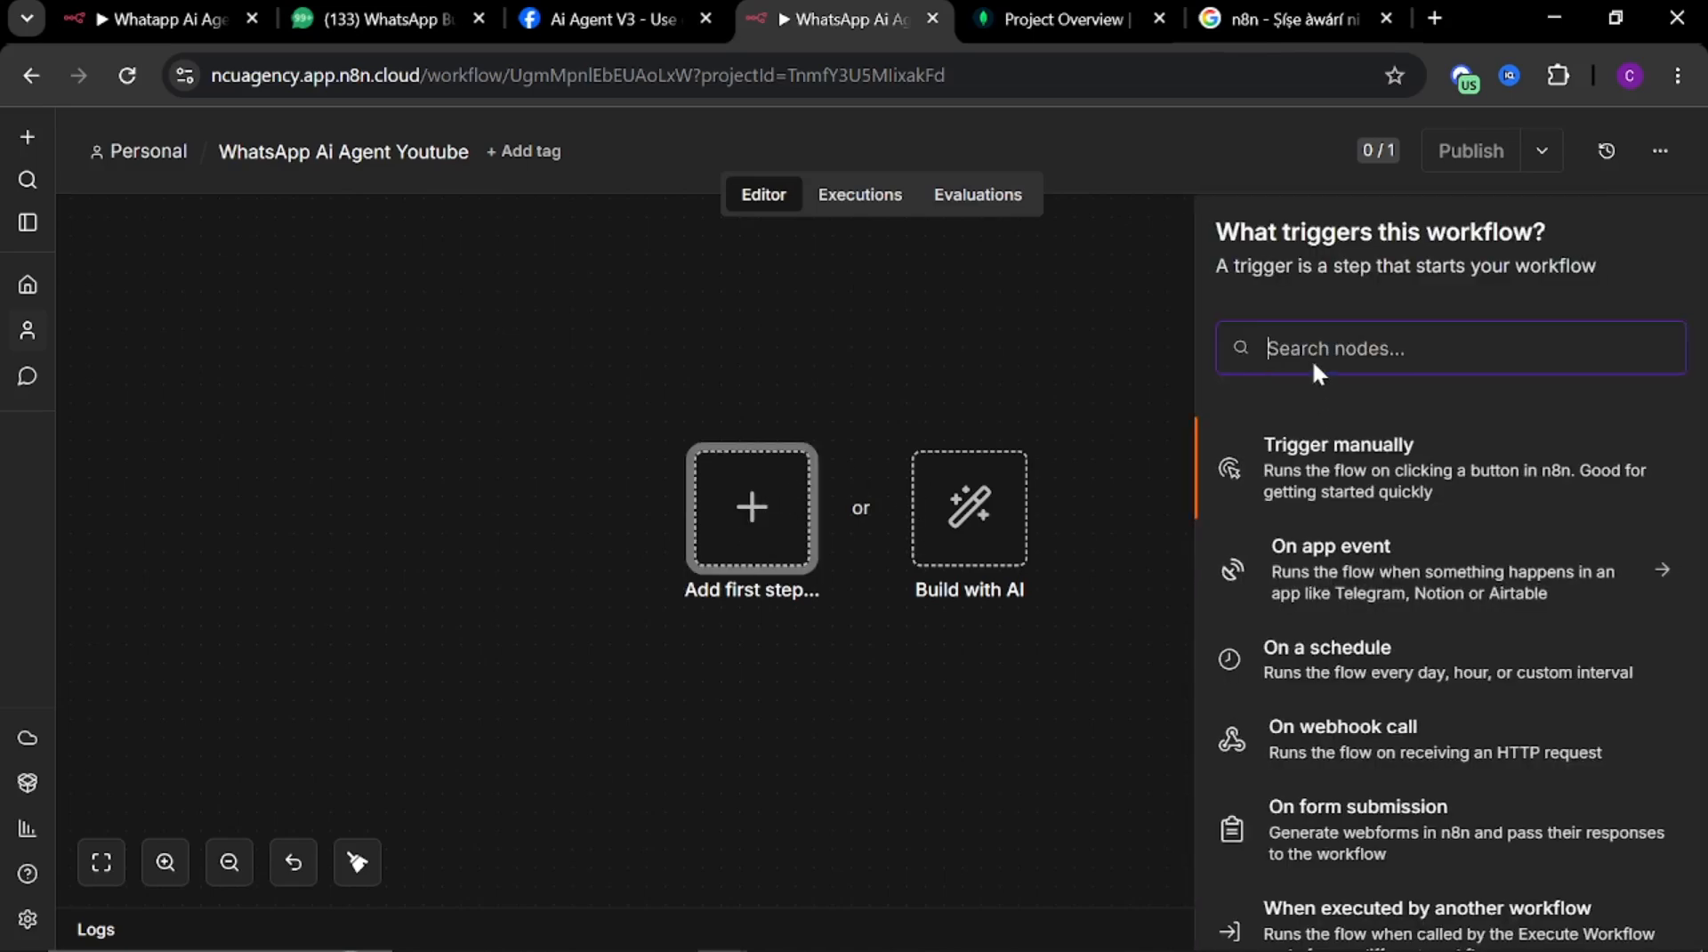
pyautogui.write('wa')
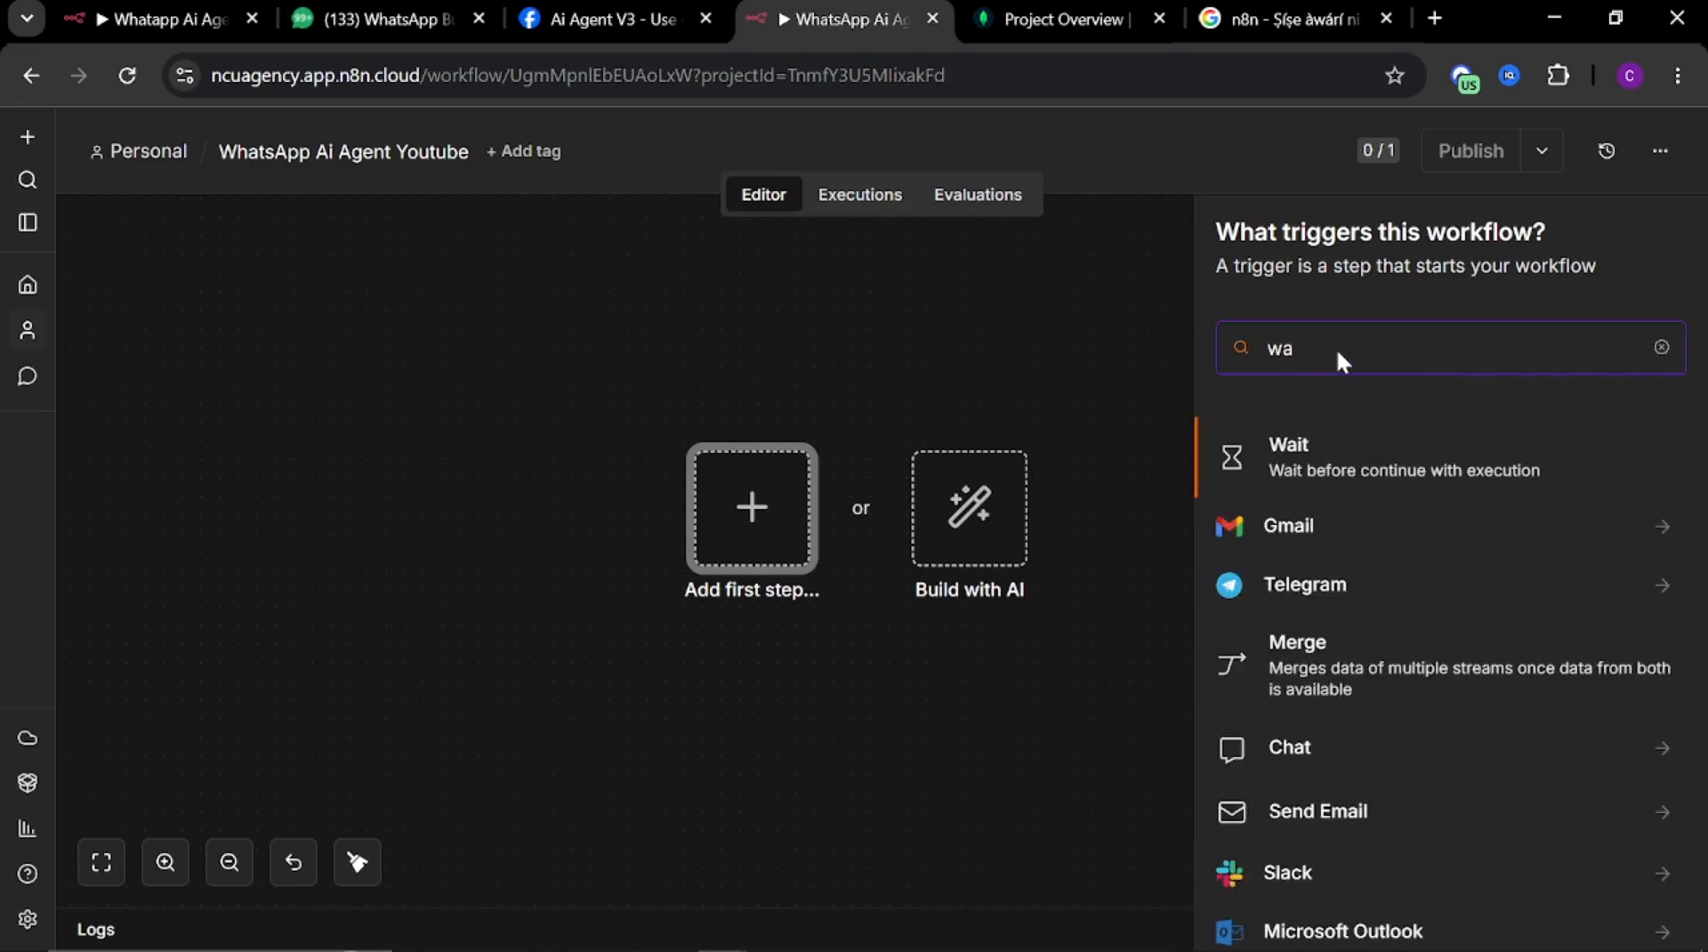
pyautogui.write('ht')
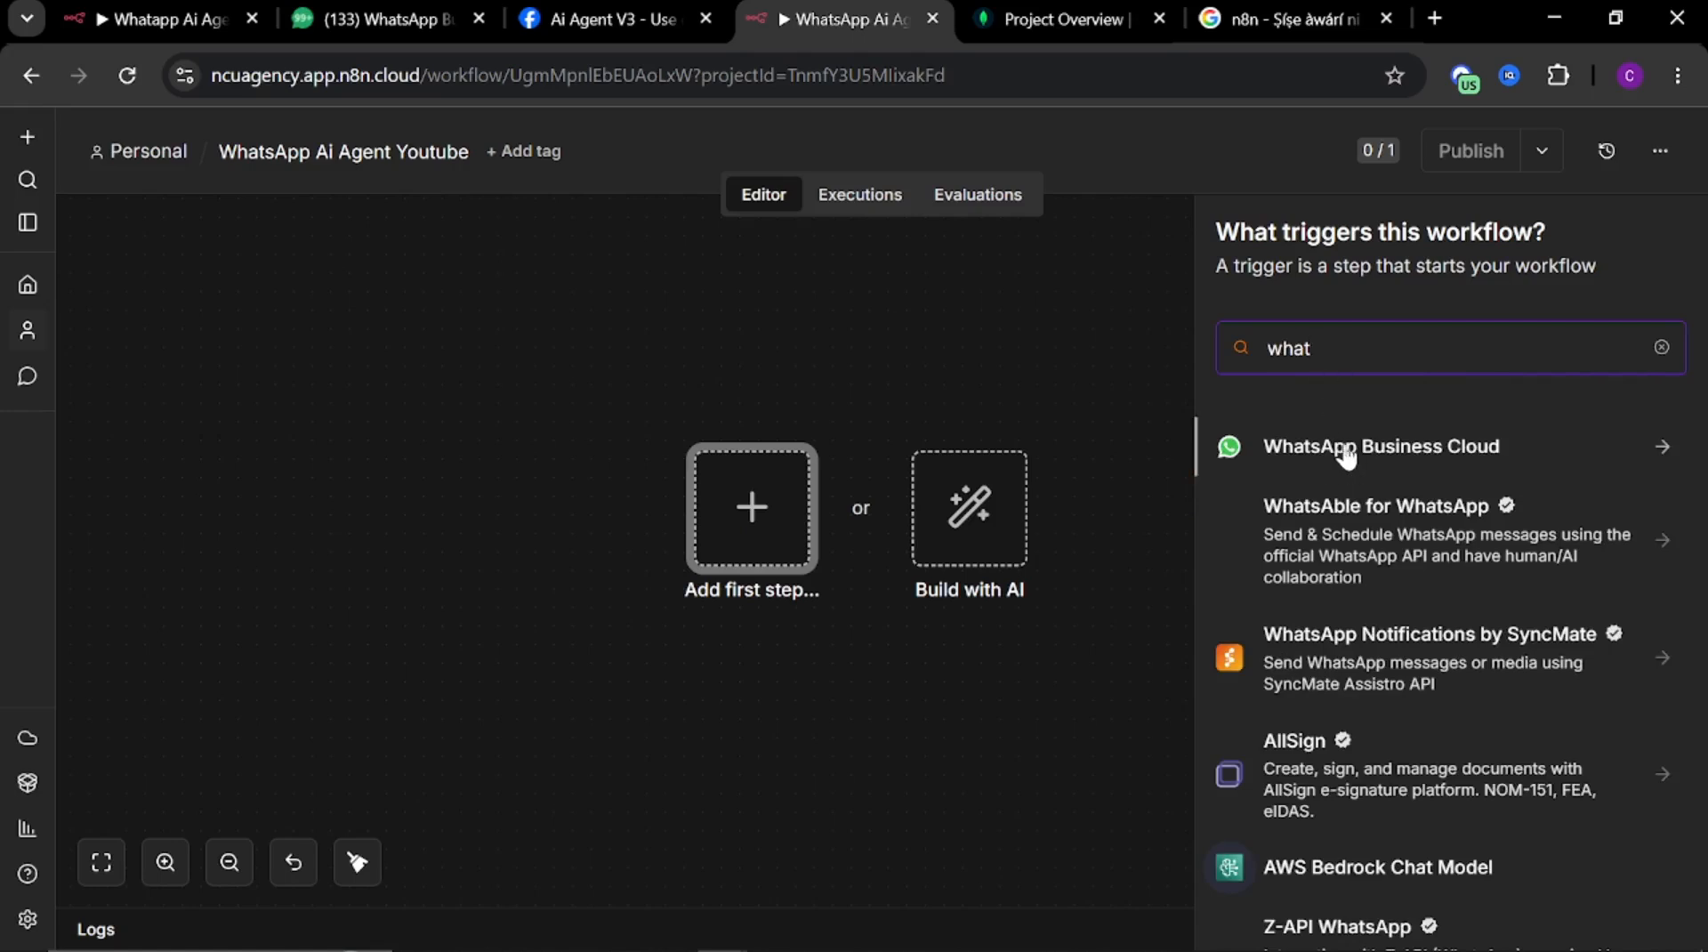
pyautogui.click(1346, 452)
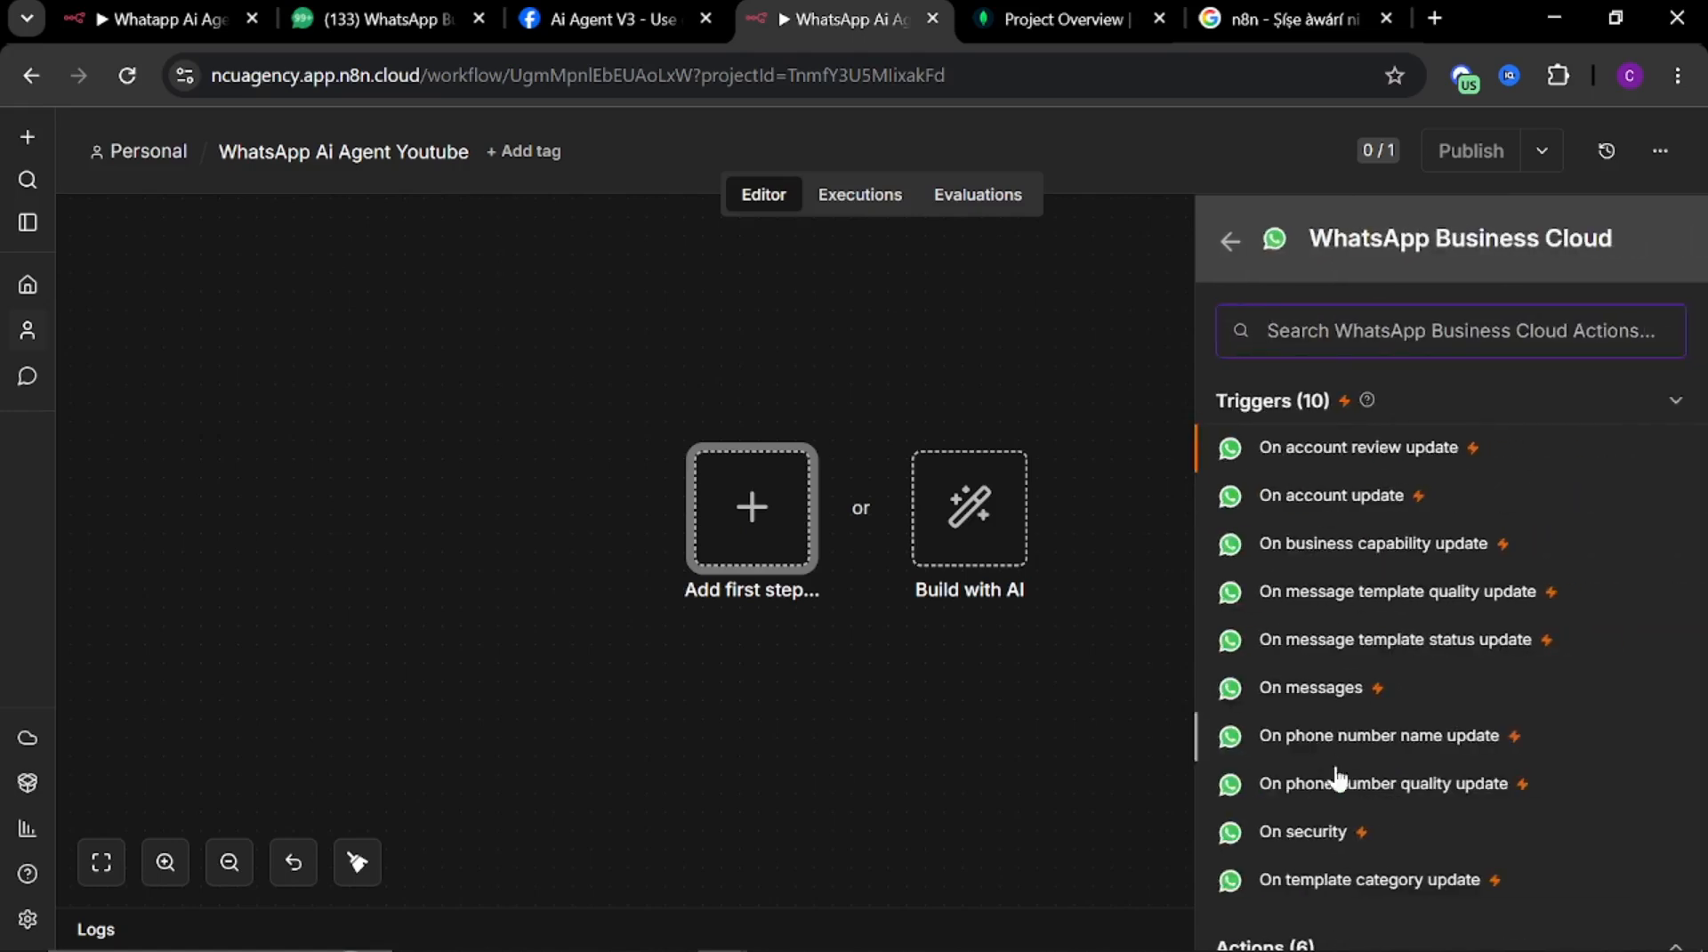
pyautogui.click(1310, 690)
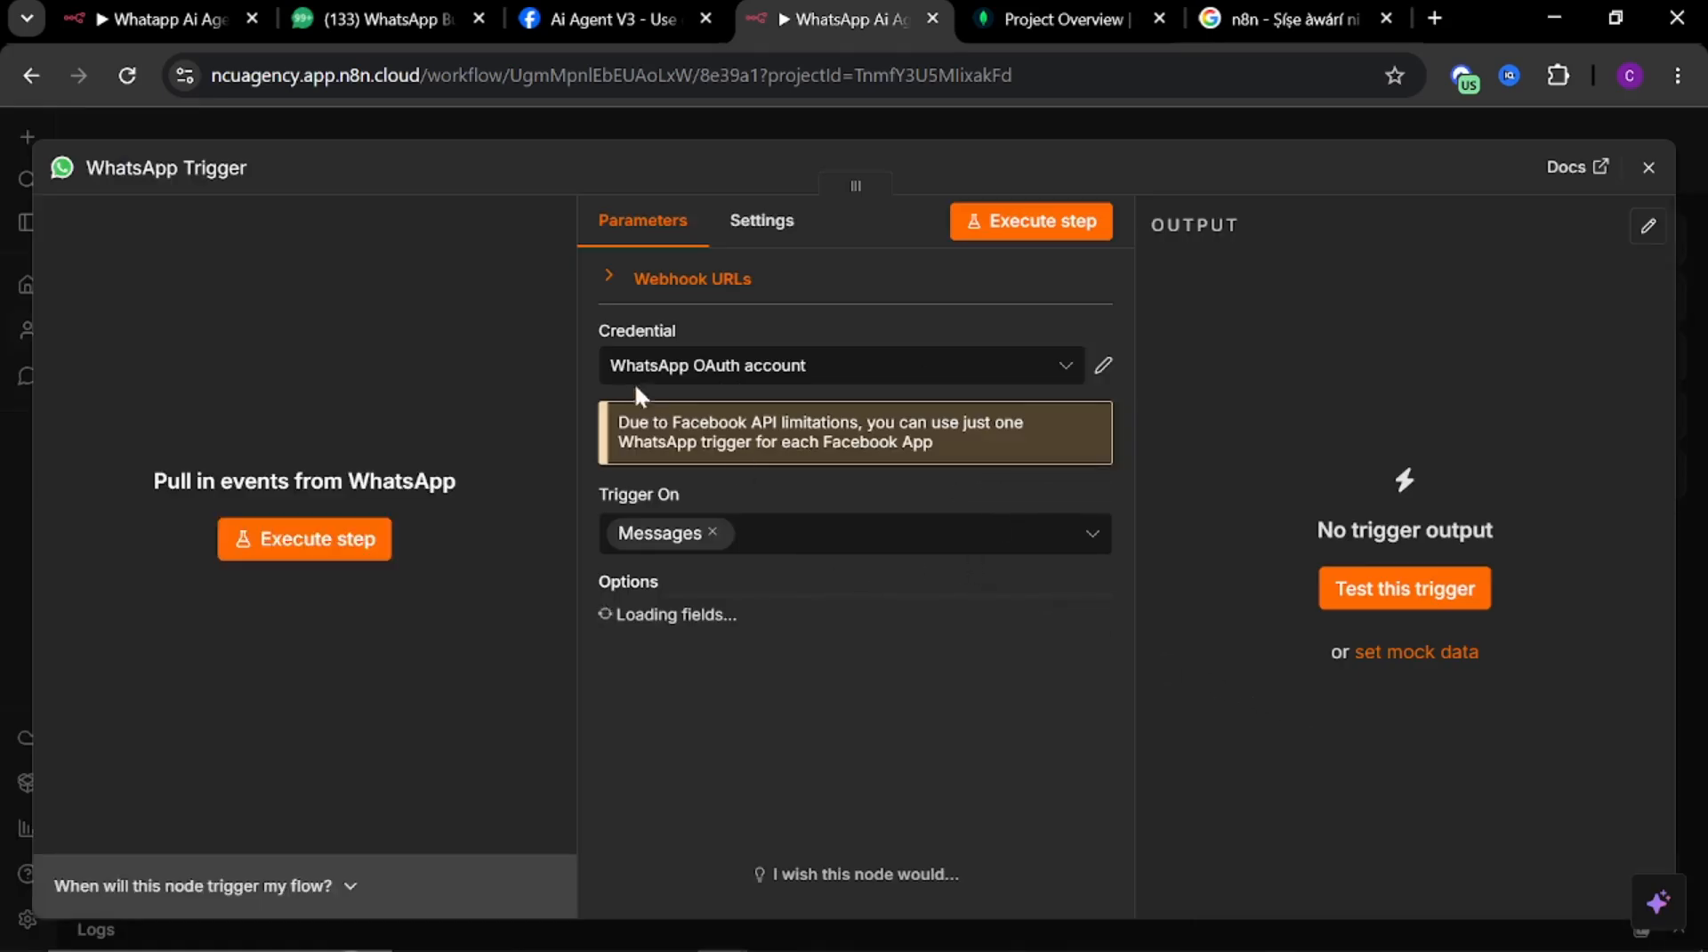
# Start creating a new WhatsApp OAuth API credential for the trigger node
pyautogui.click(1104, 365)
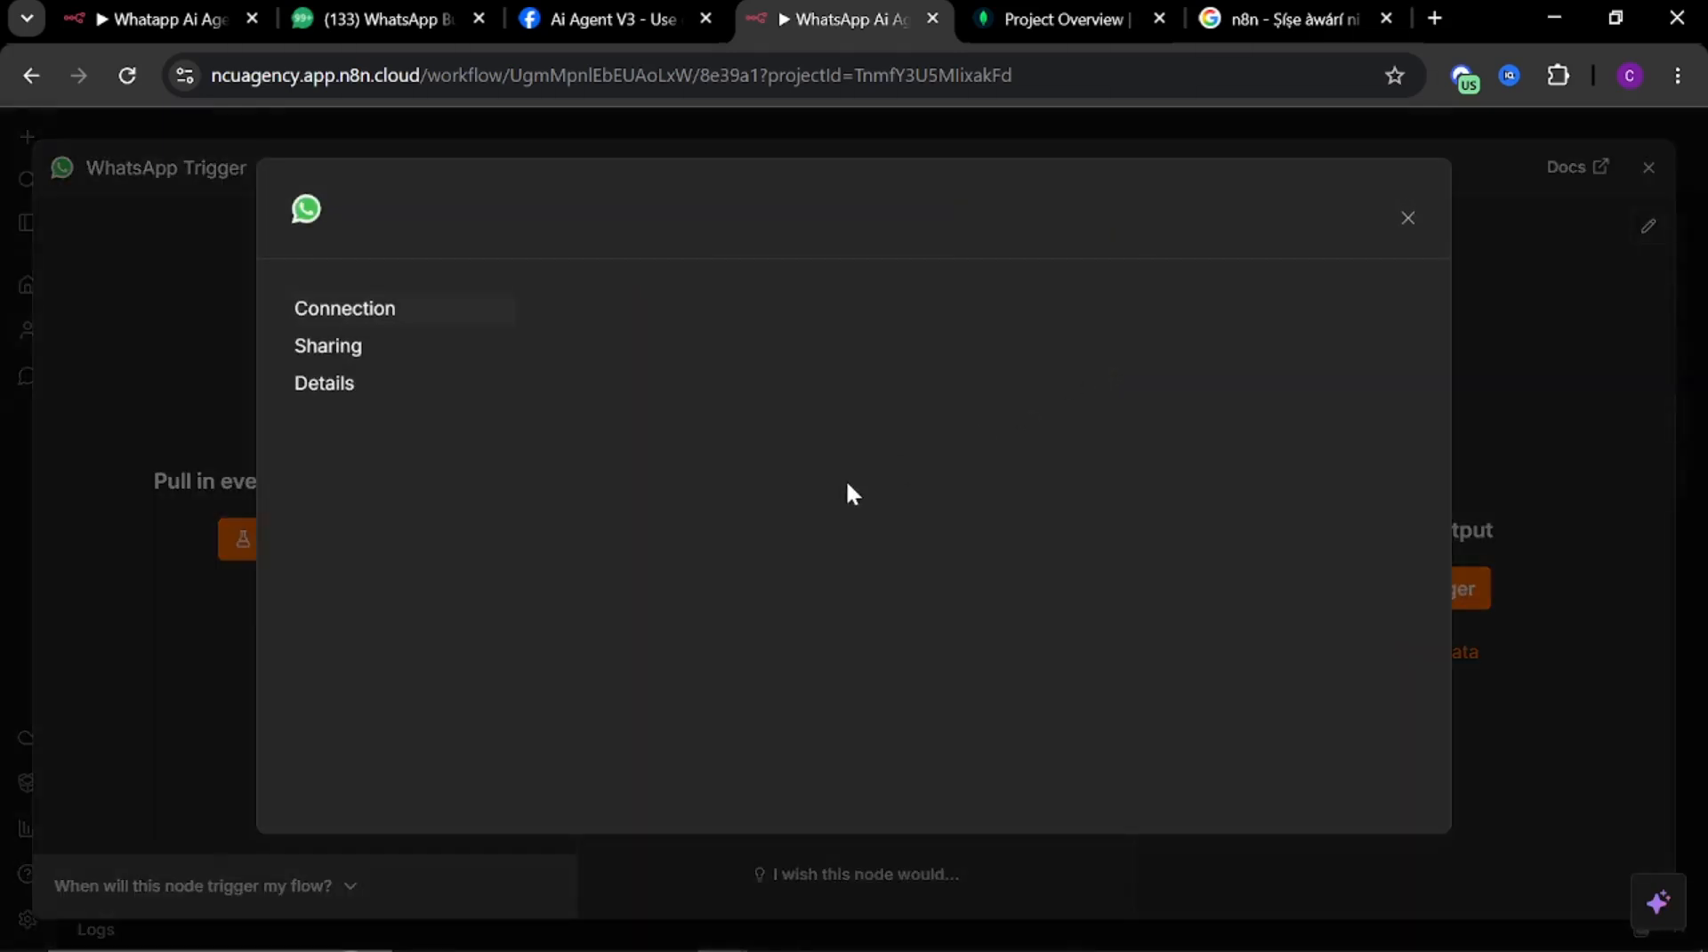
pyautogui.click(1407, 220)
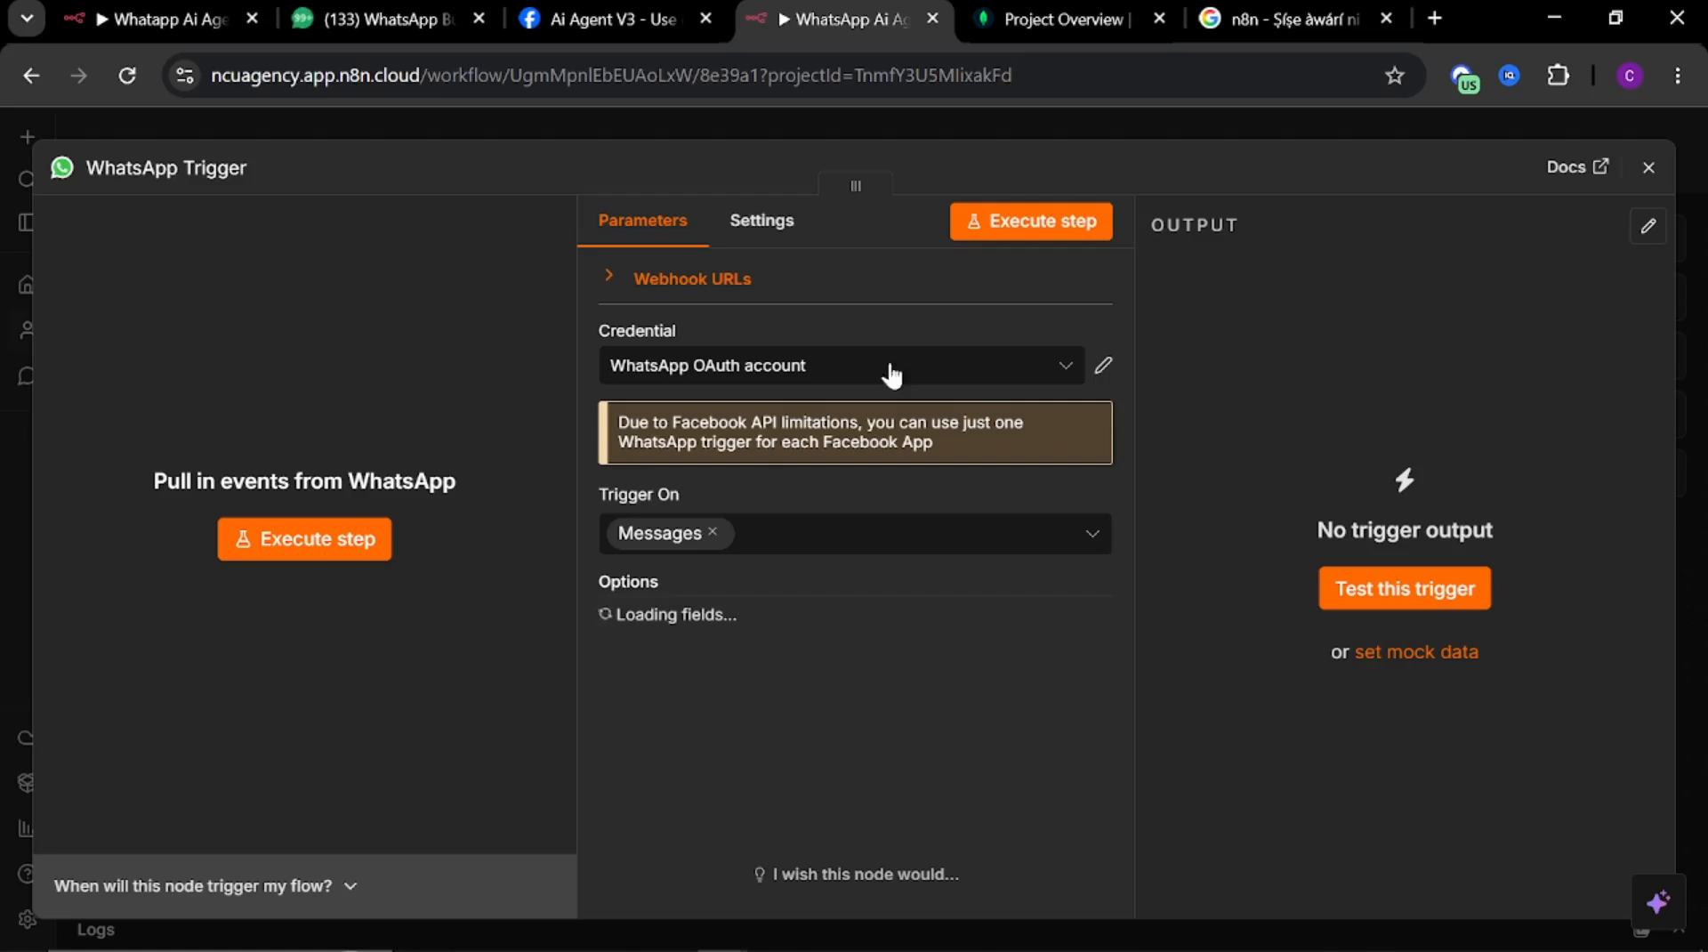
pyautogui.click(725, 376)
pyautogui.click(699, 500)
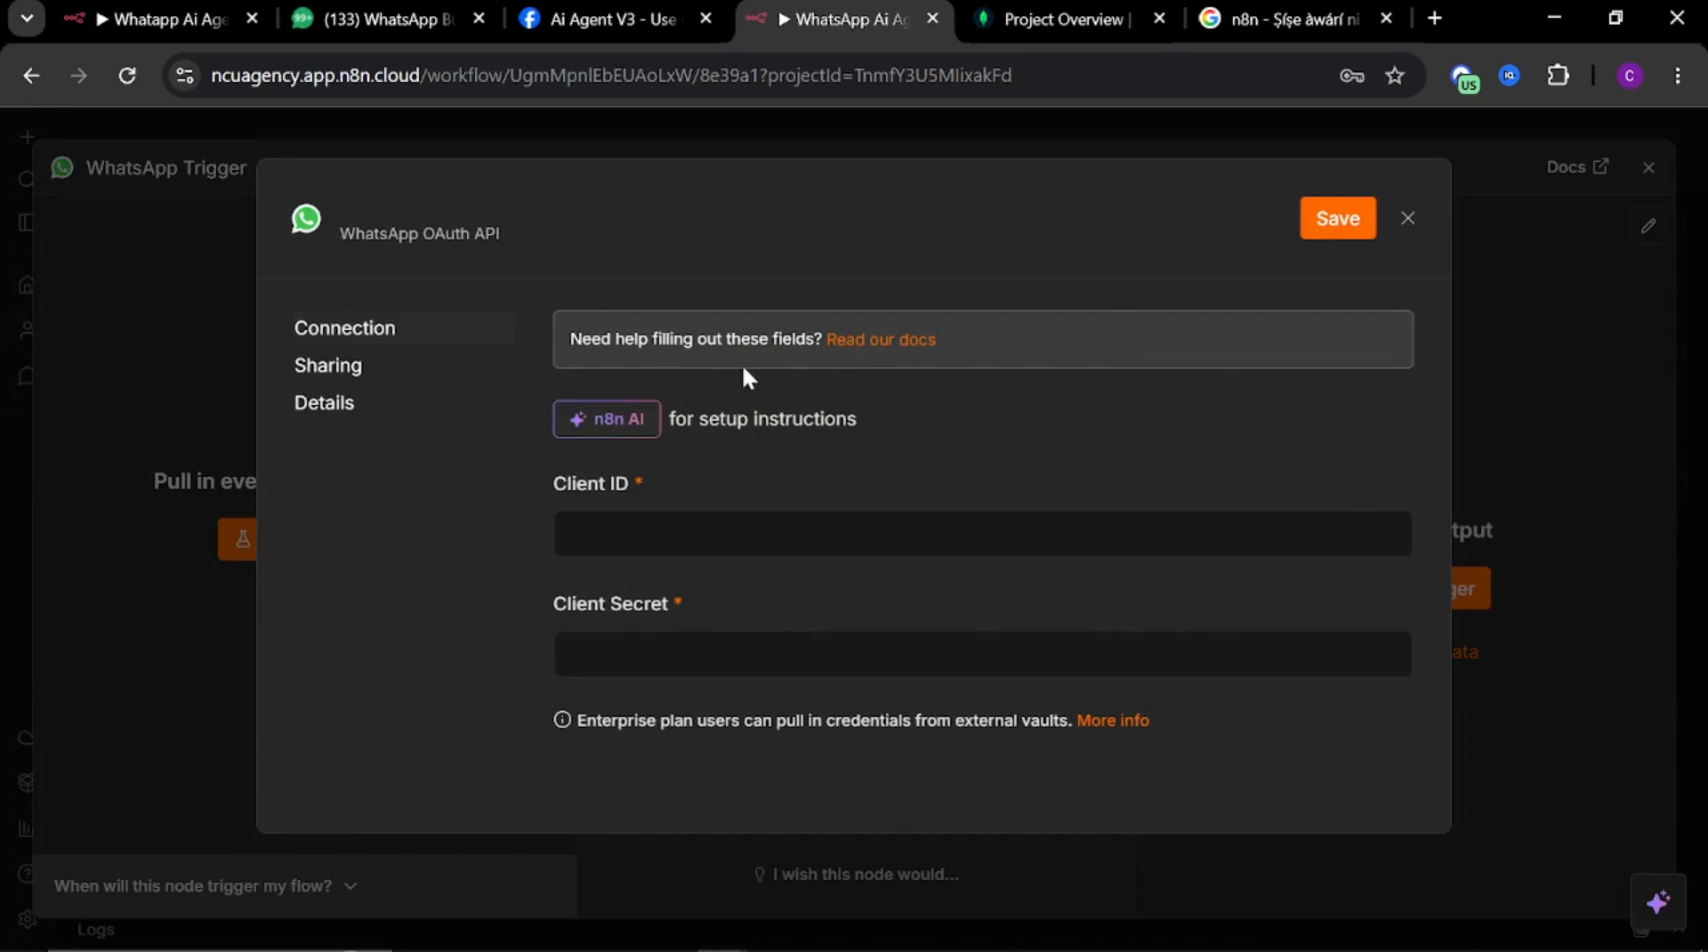
# Copy the Meta developers site address and open developers.facebook.com in the search tab
pyautogui.click(596, 20)
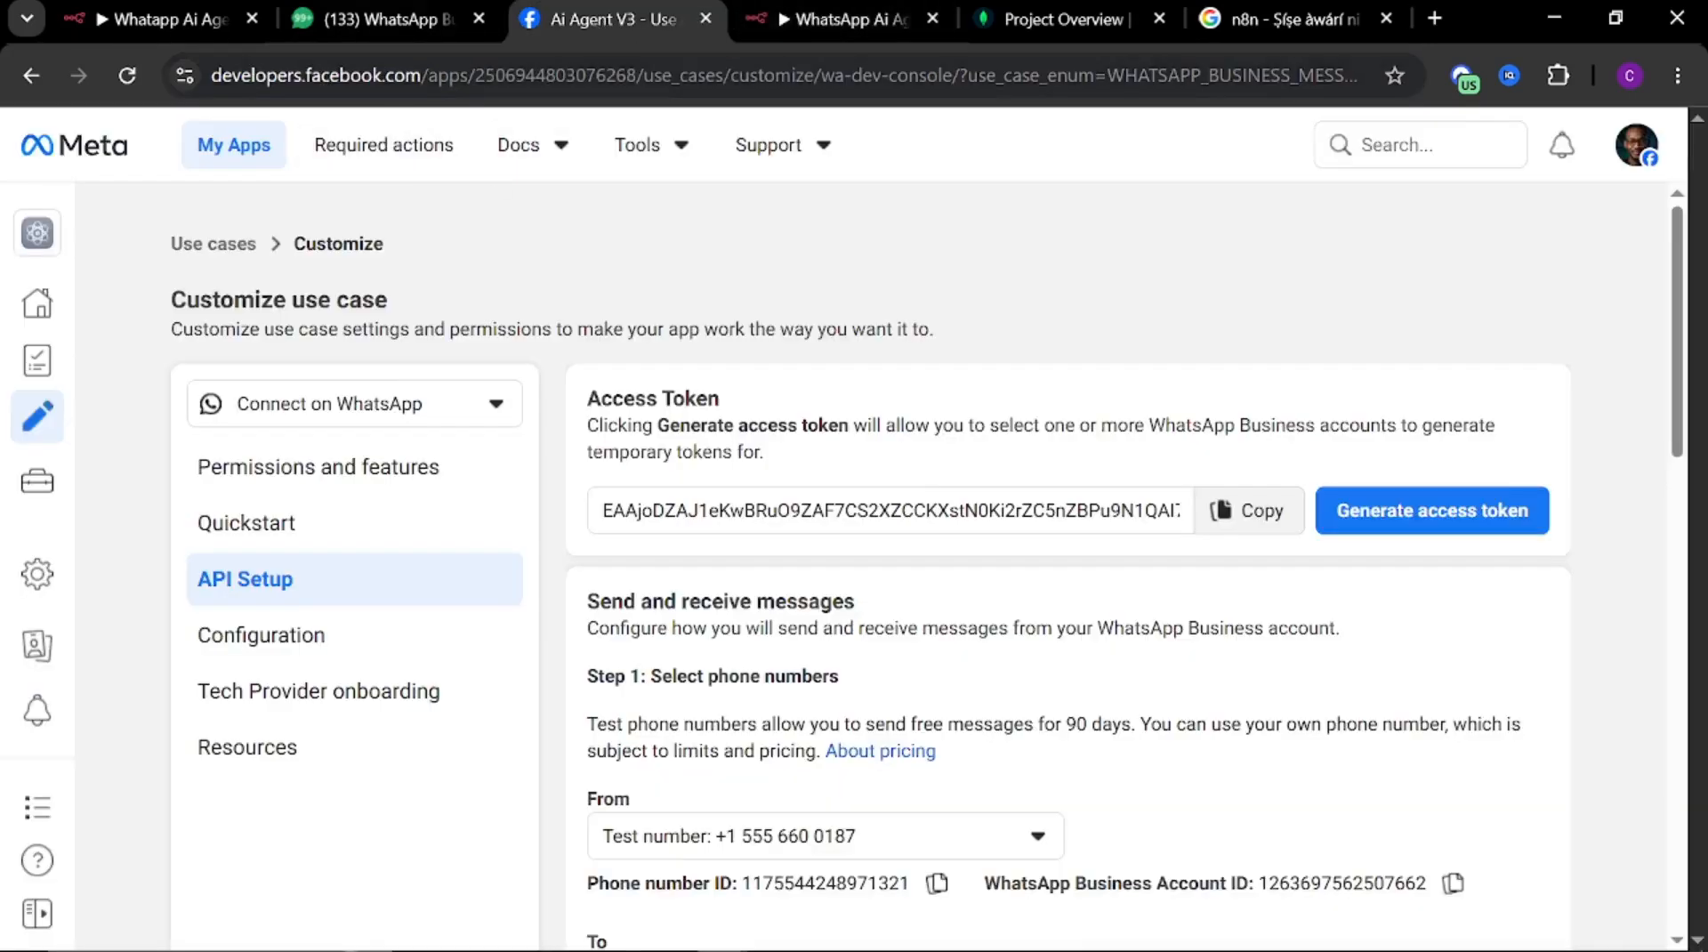
pyautogui.moveTo(422, 77); pyautogui.dragTo(183, 82)
pyautogui.hotkey('ctrl', 'c')
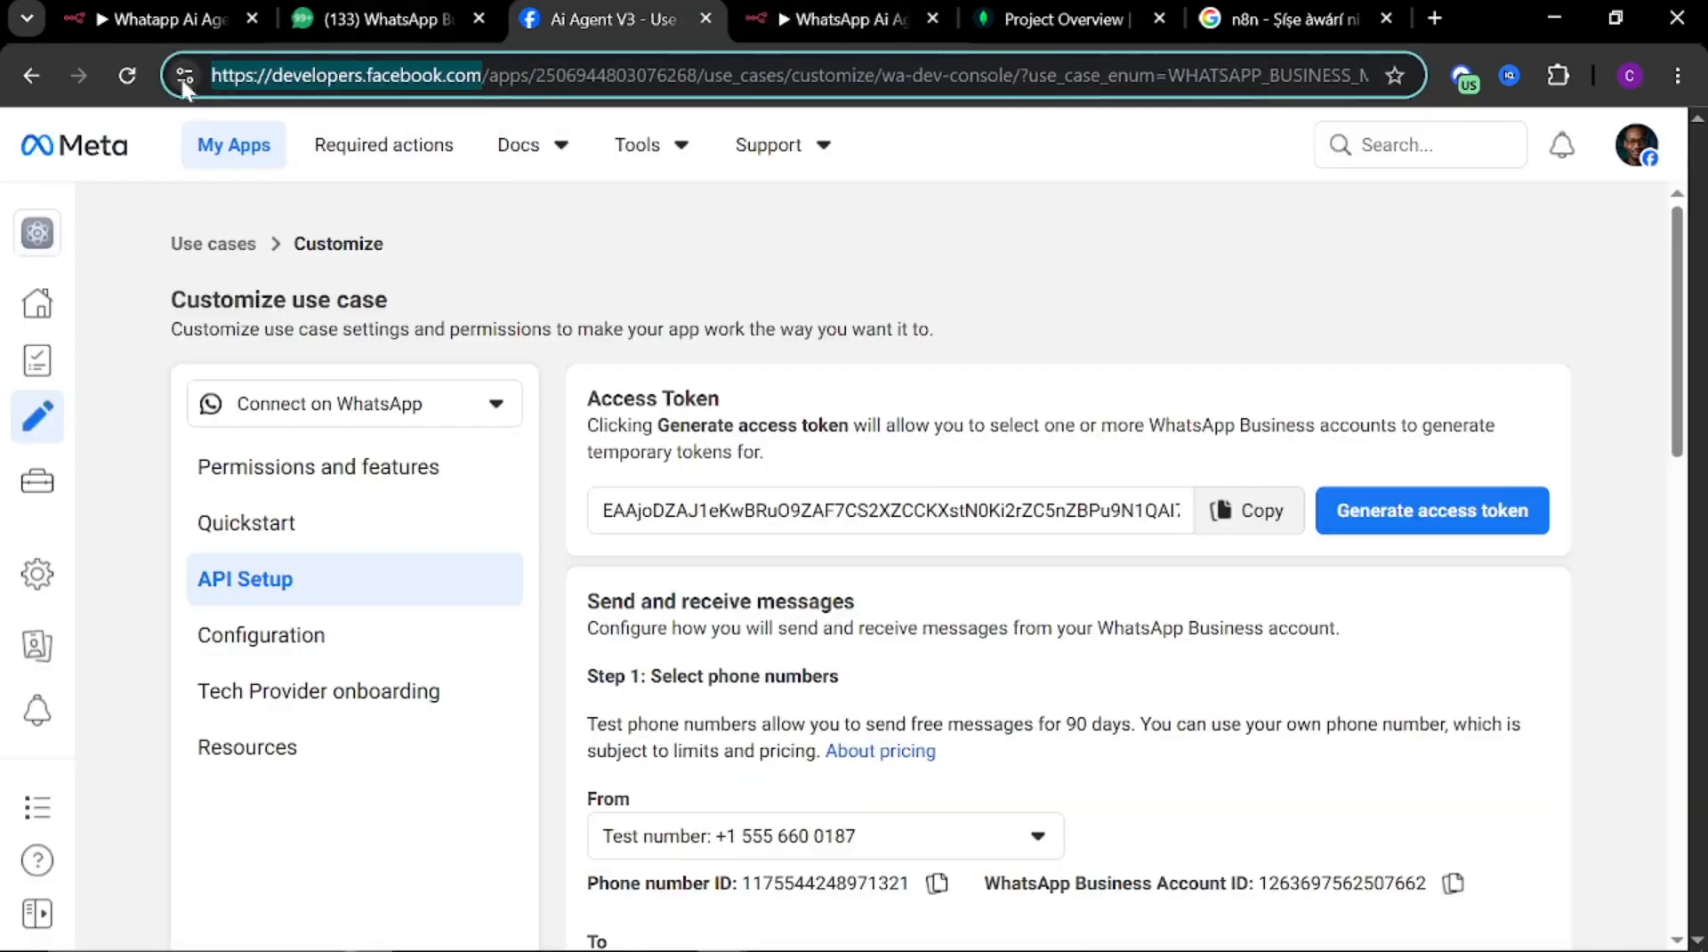
pyautogui.click(1288, 20)
pyautogui.click(605, 89)
pyautogui.hotkey('ctrl', 'v')
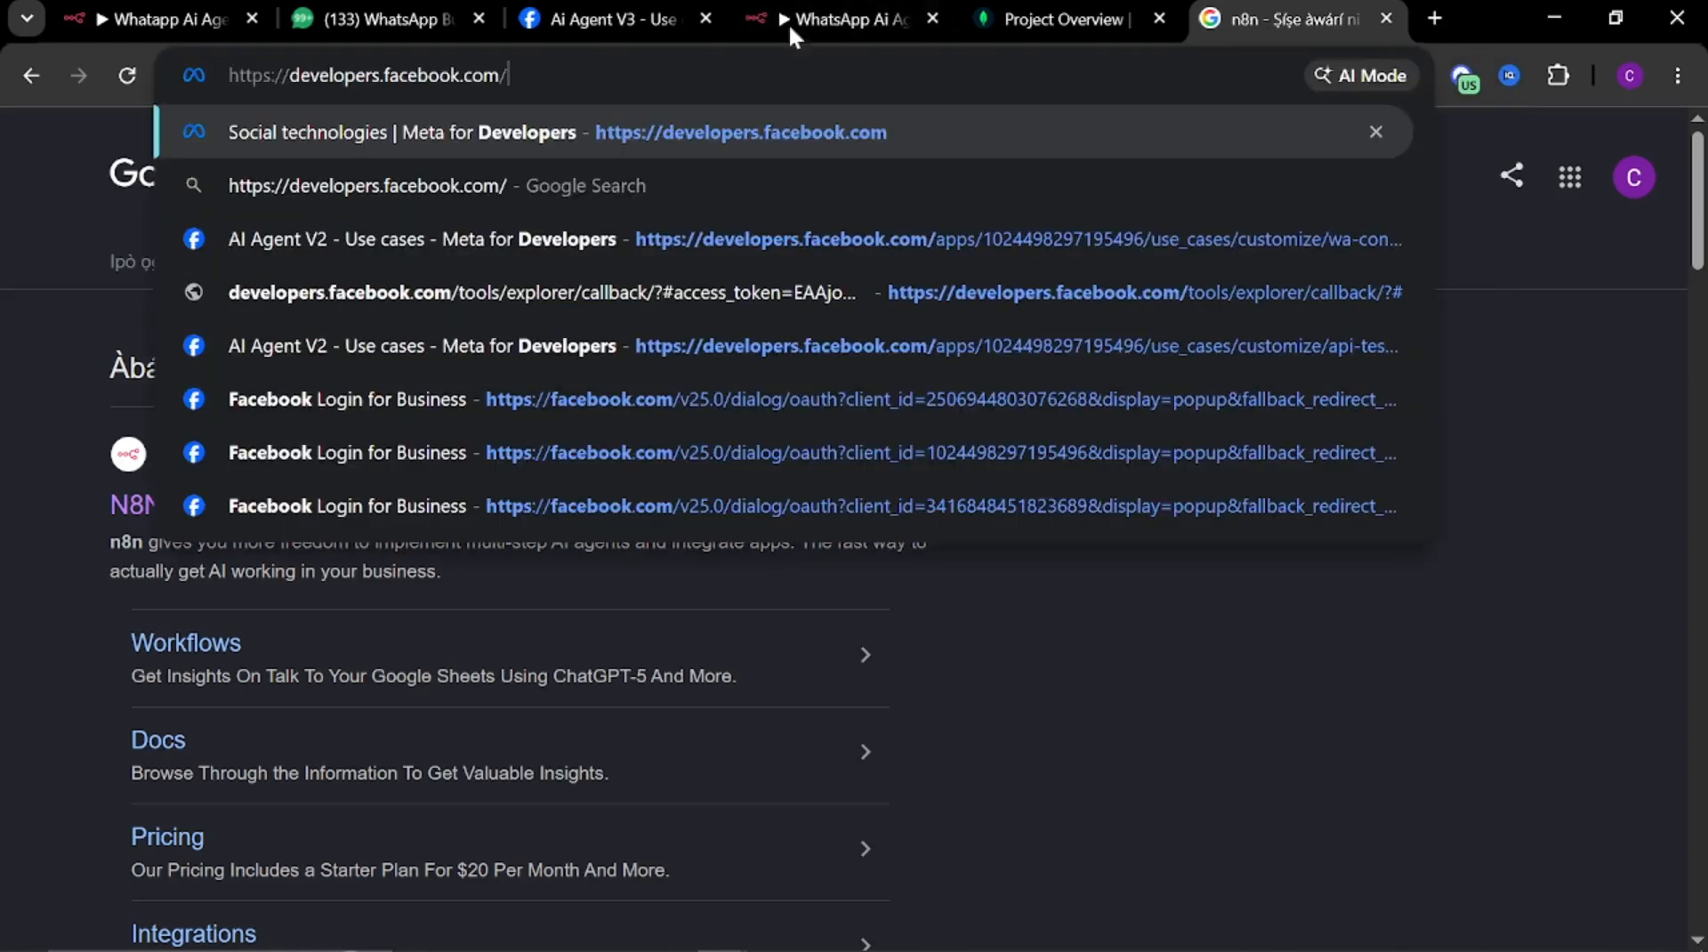
pyautogui.press('Return')
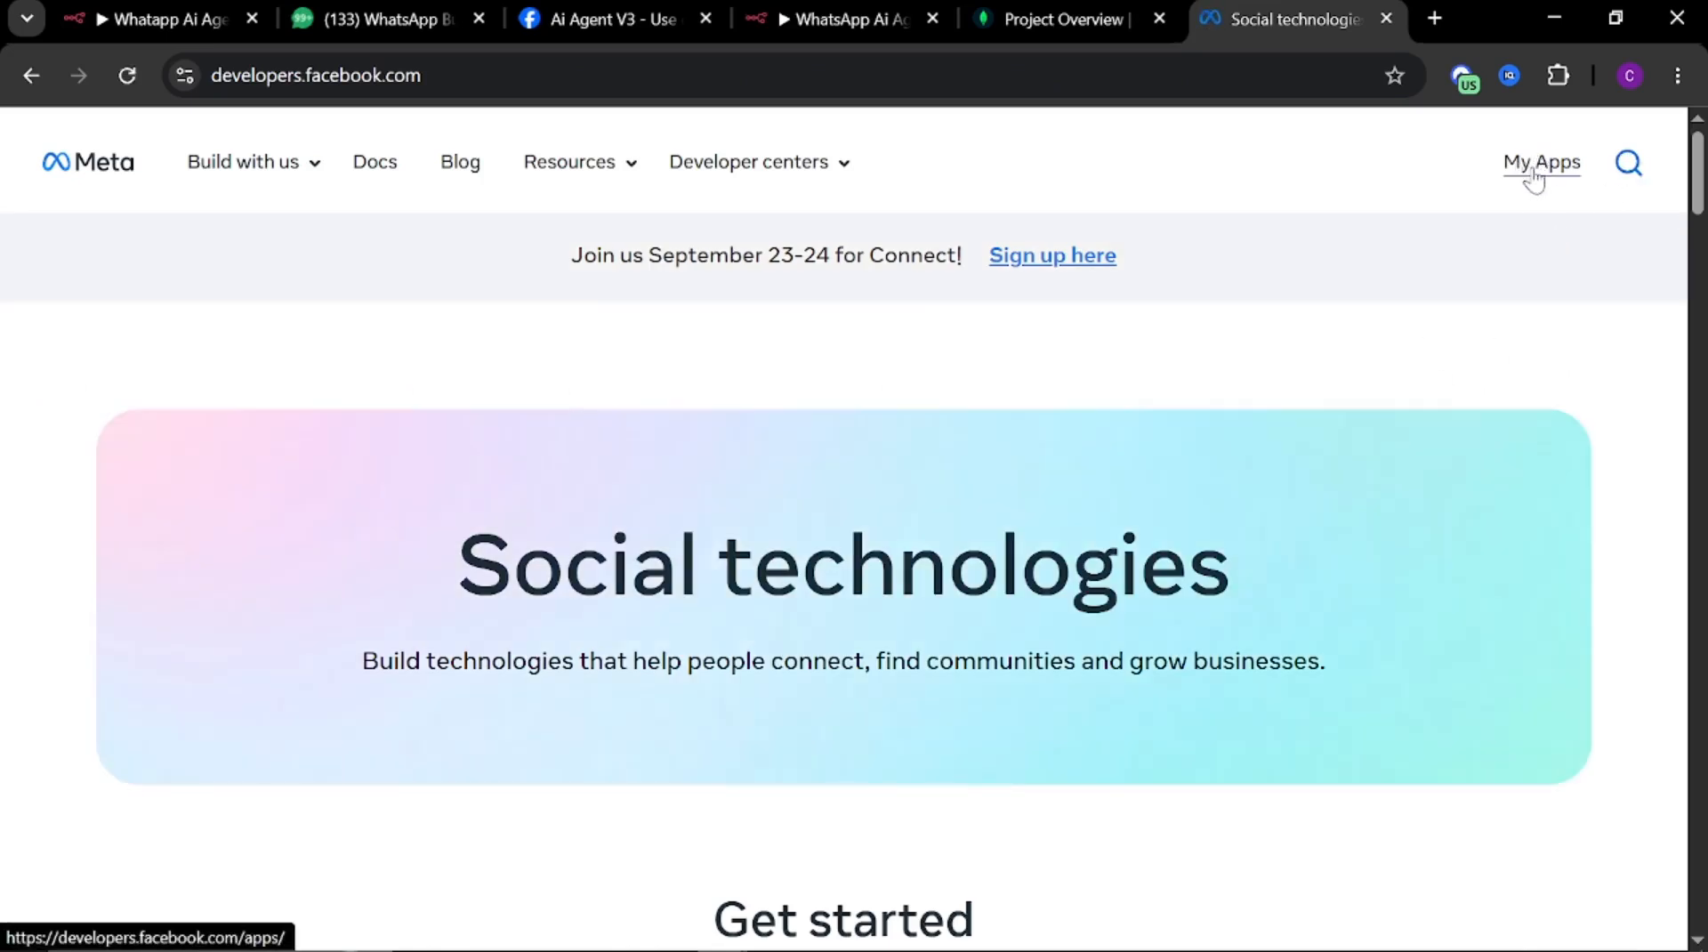
# Create a new Meta app named Ai Agent YT V1 and continue to the use cases stage
pyautogui.click(1534, 178)
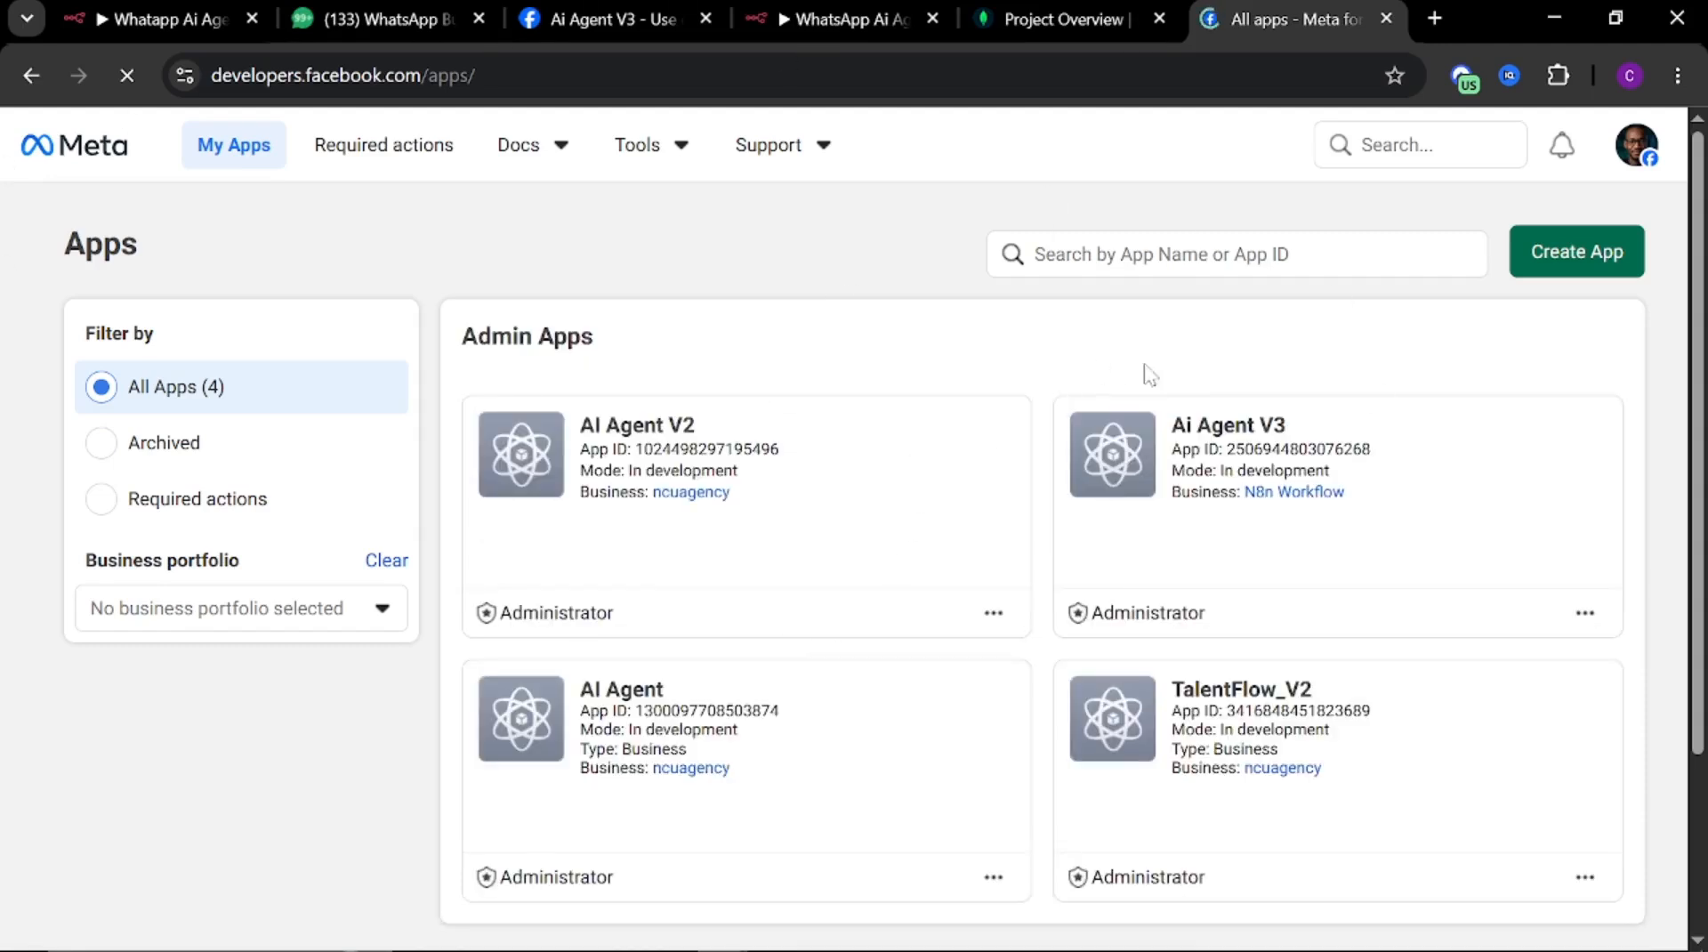
pyautogui.click(1559, 259)
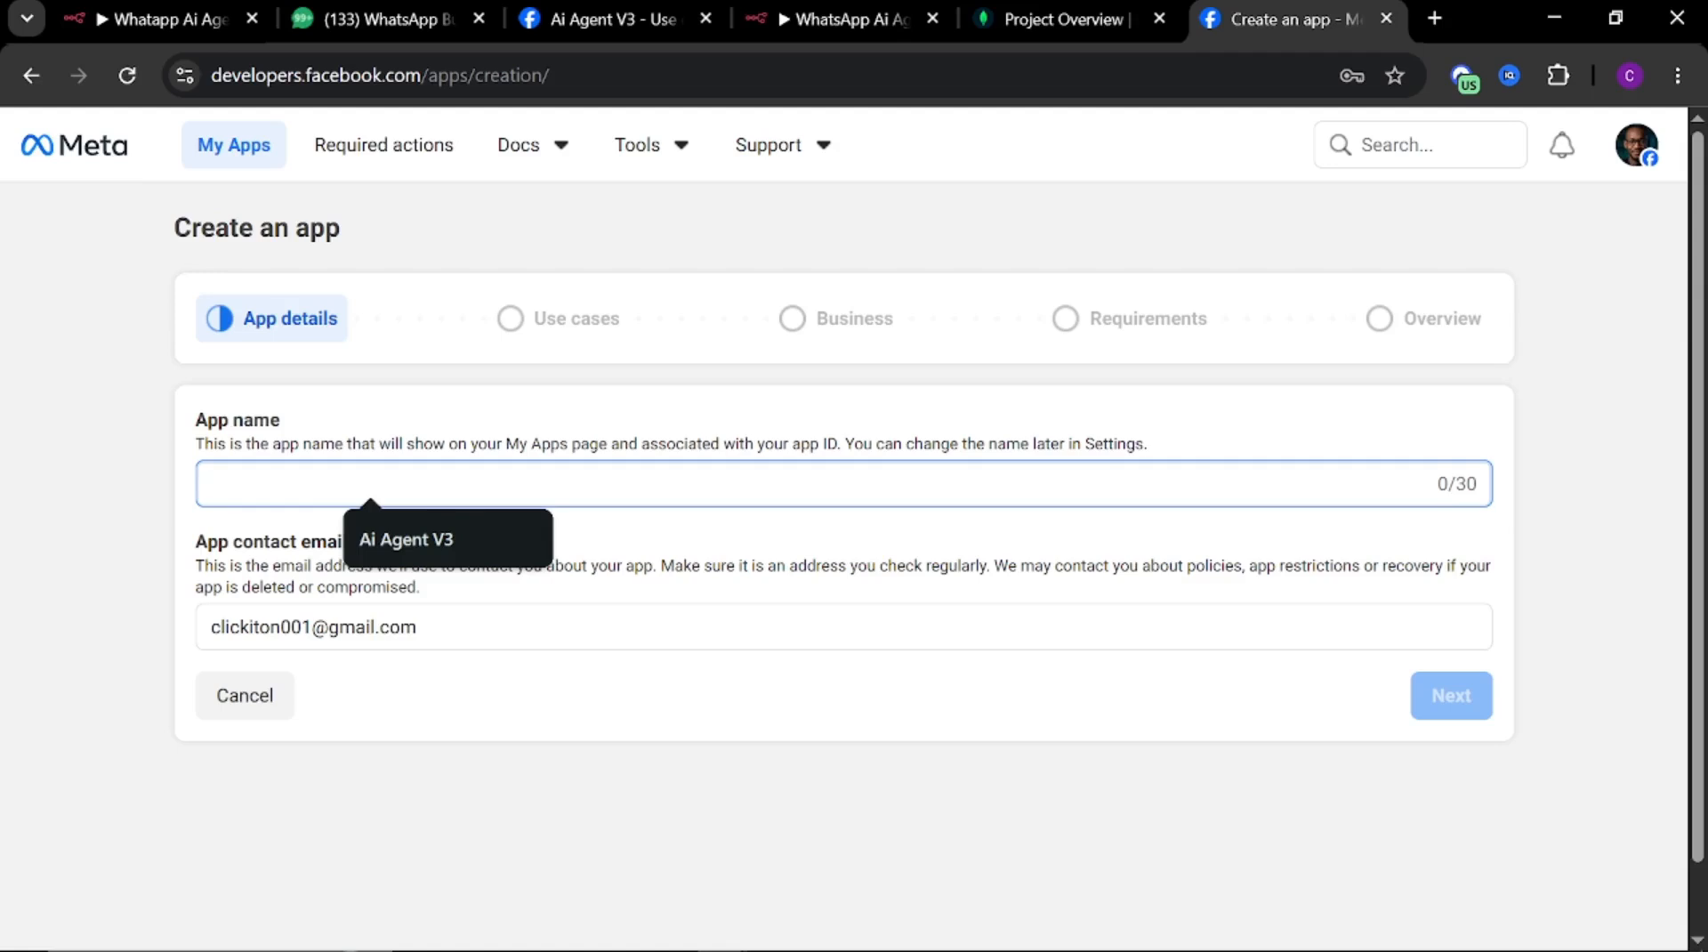
pyautogui.press('Down')
pyautogui.press('Return')
pyautogui.press('BackSpace')
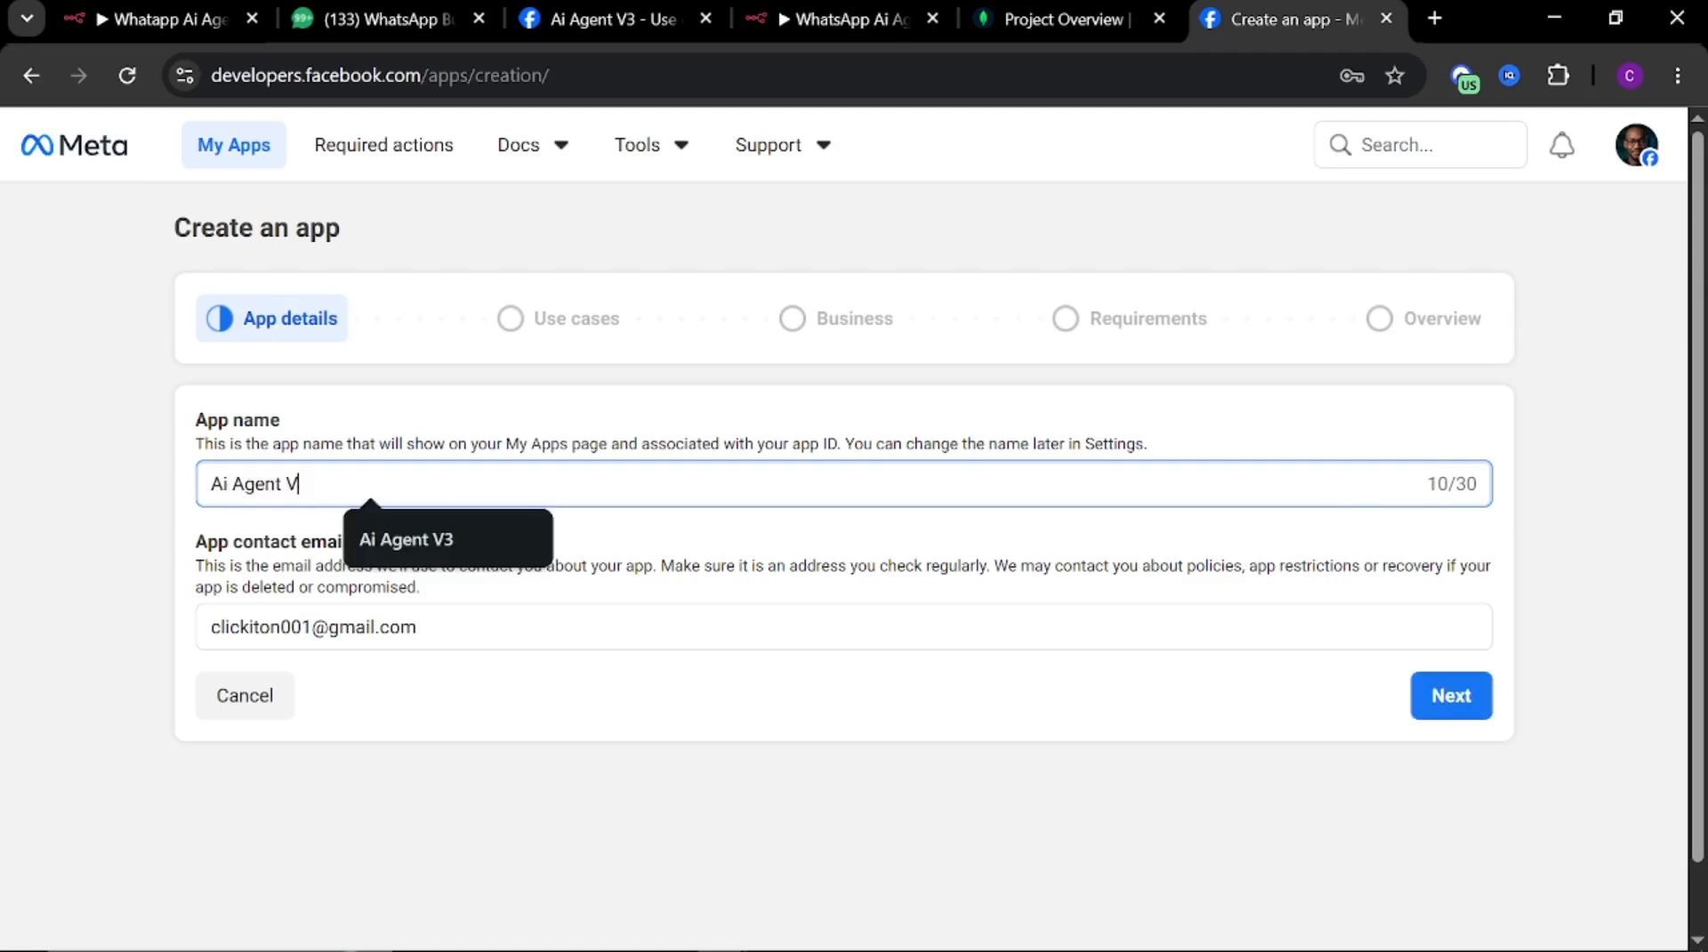
pyautogui.write('4')
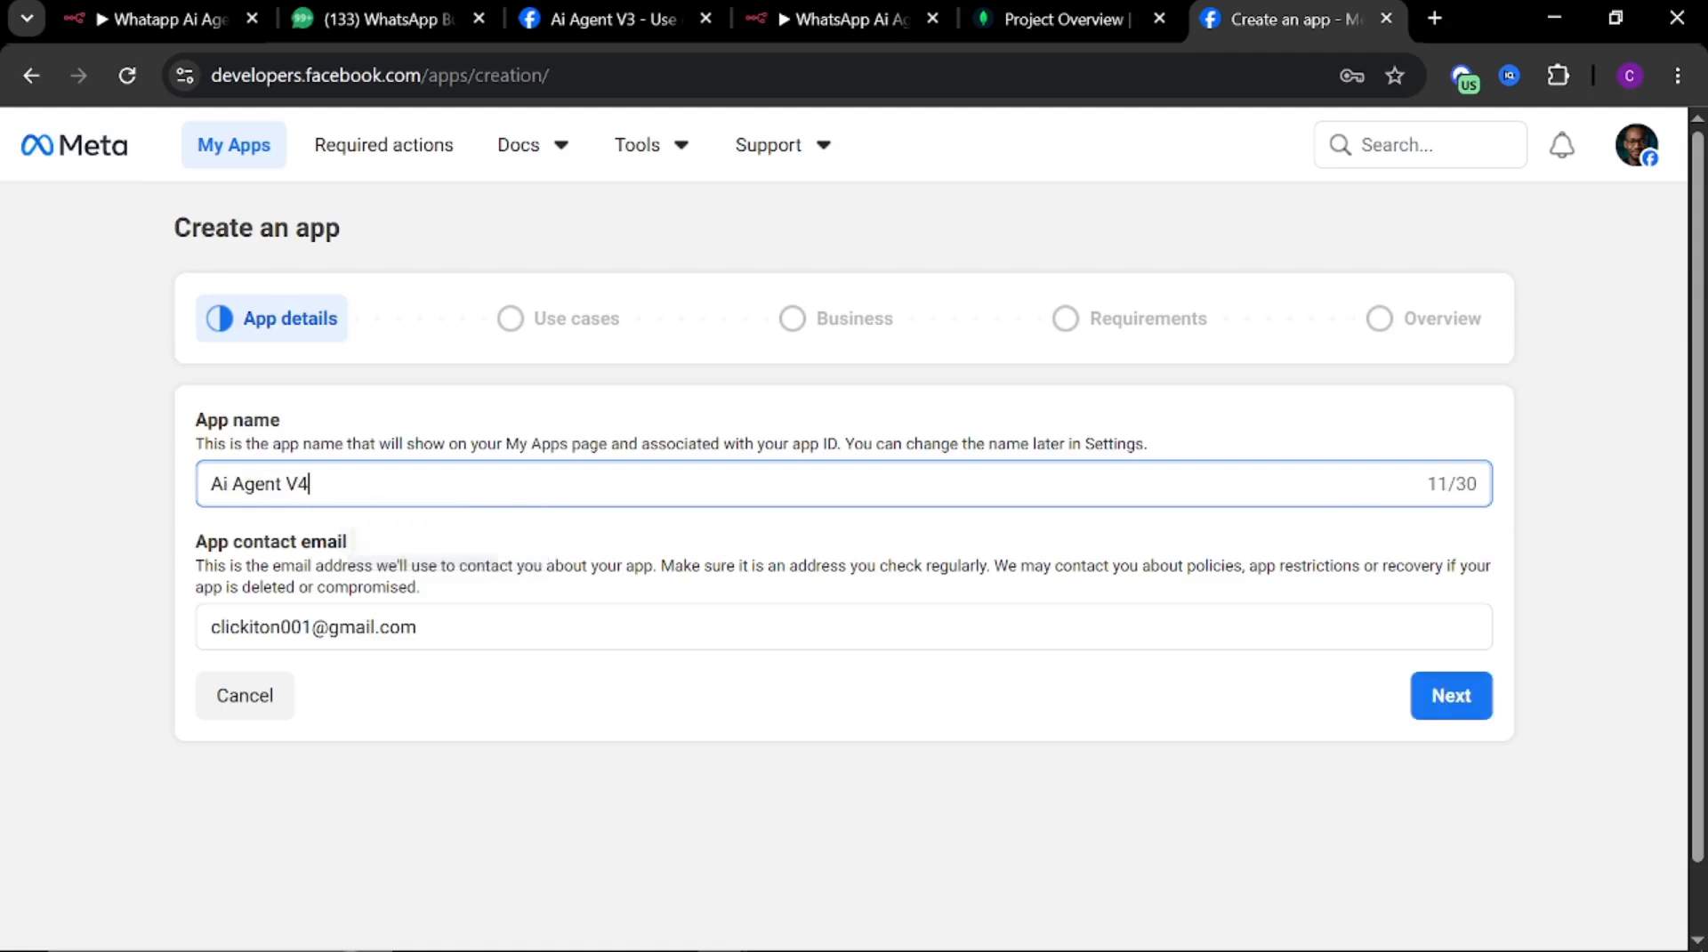
pyautogui.press('BackSpace')
pyautogui.press('BackSpace')
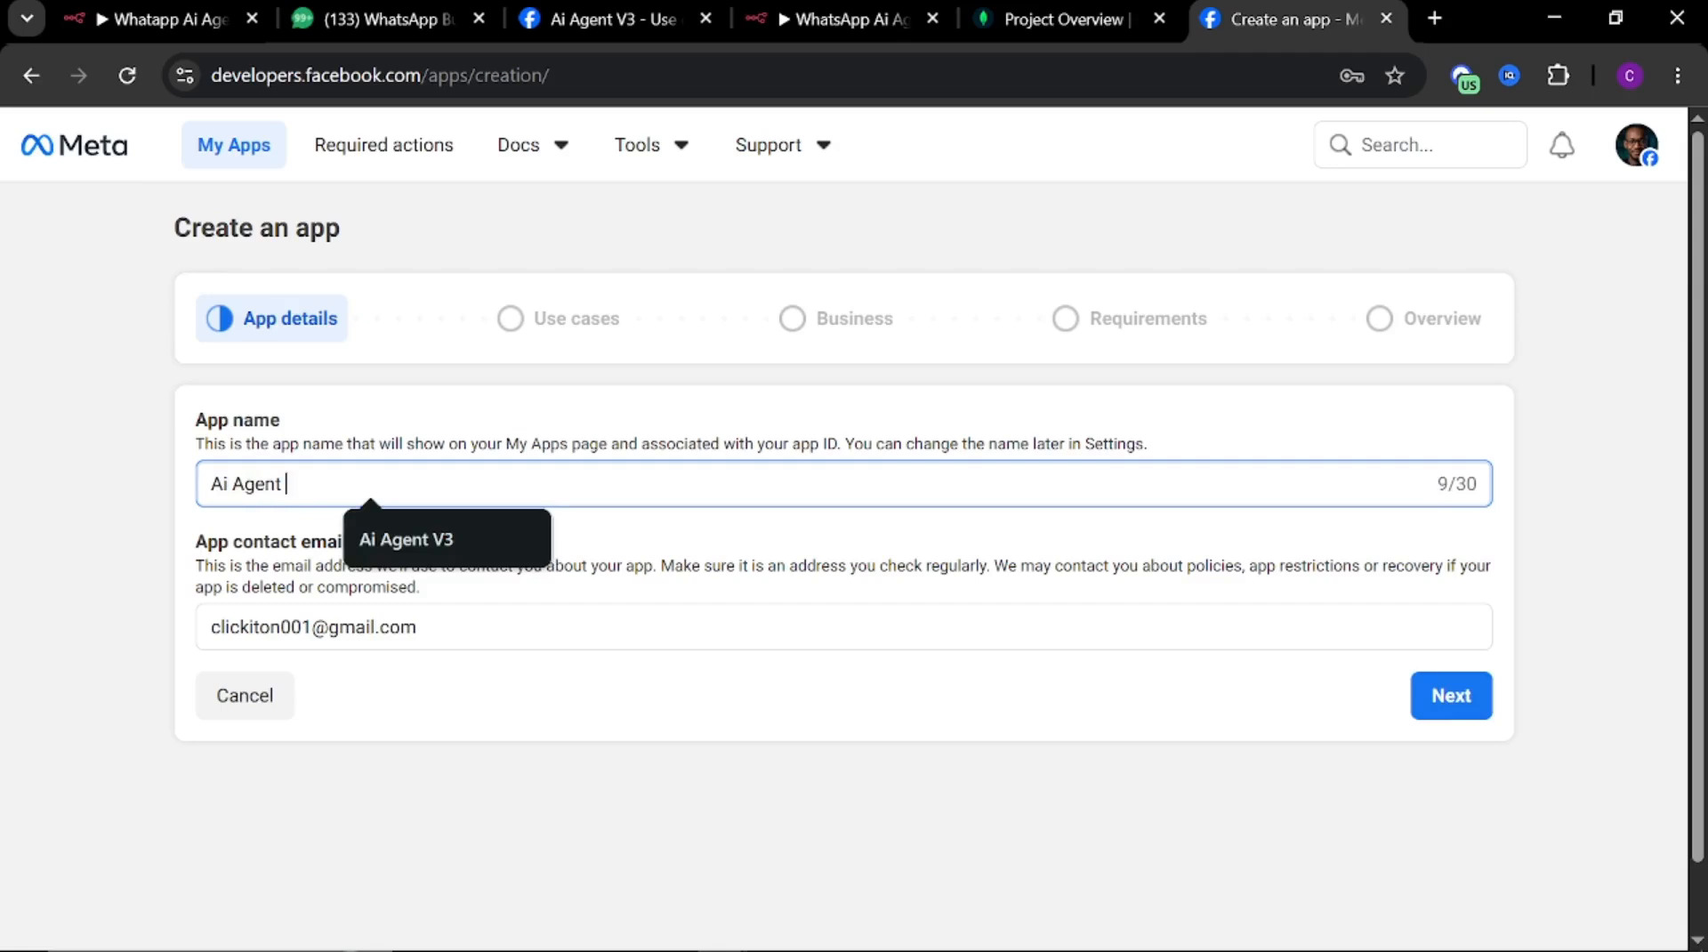
pyautogui.write('YT V1')
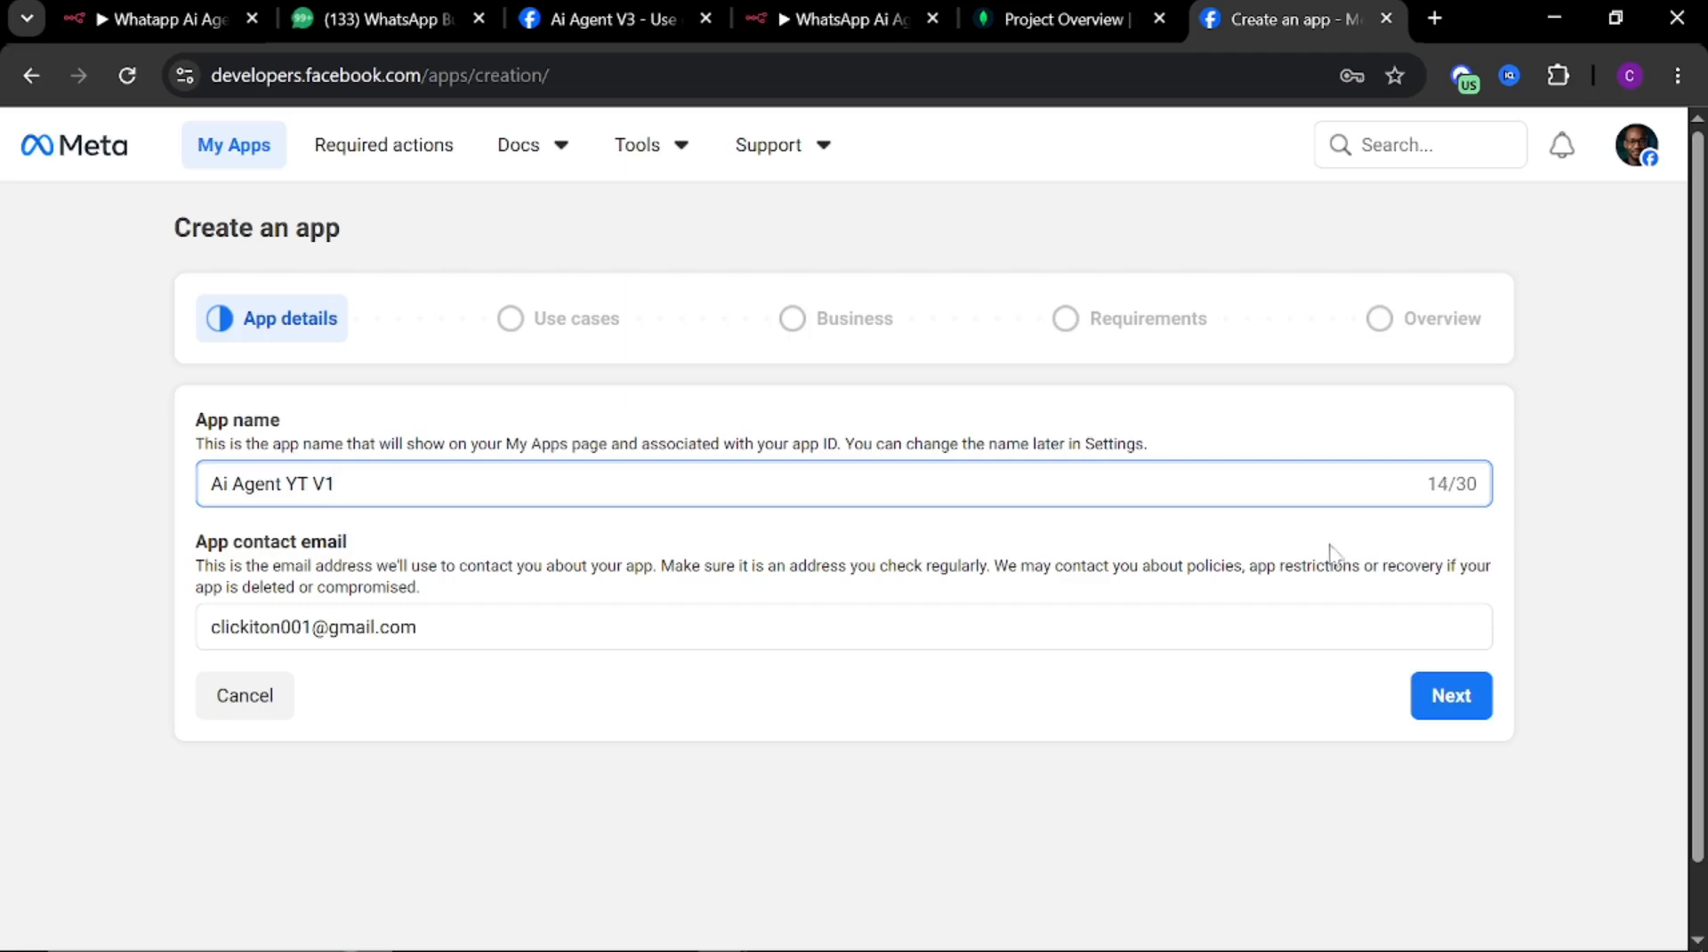
pyautogui.click(1463, 703)
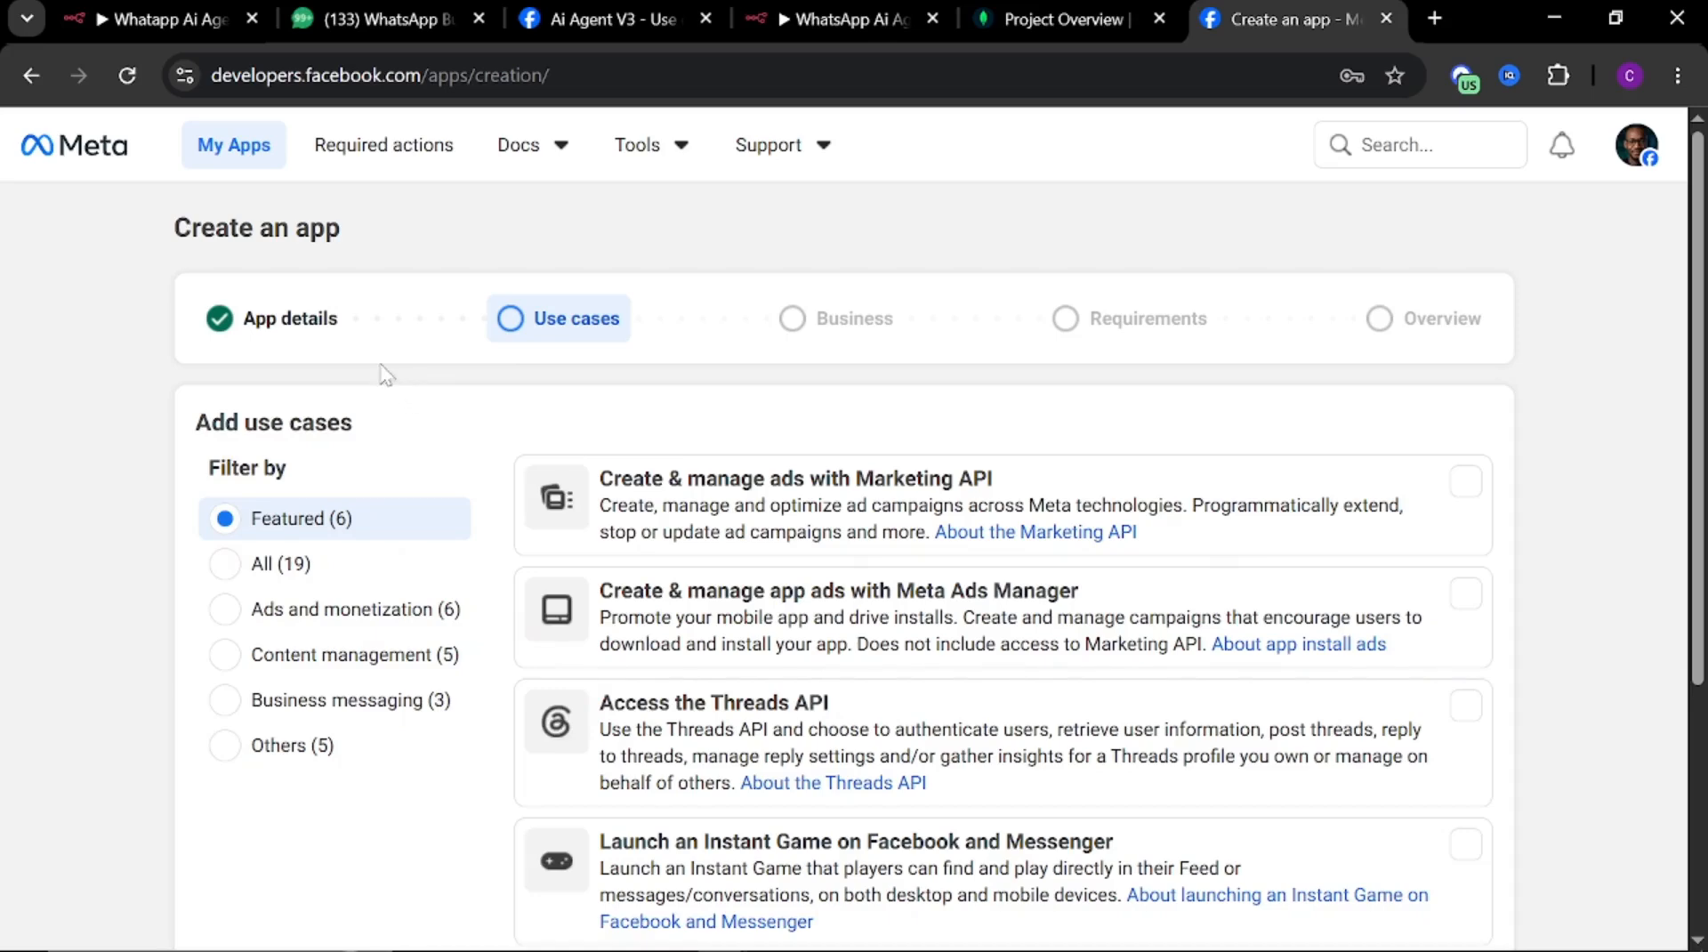
# Filter the app use cases to Business messaging
pyautogui.scroll(-5, 526, 447)
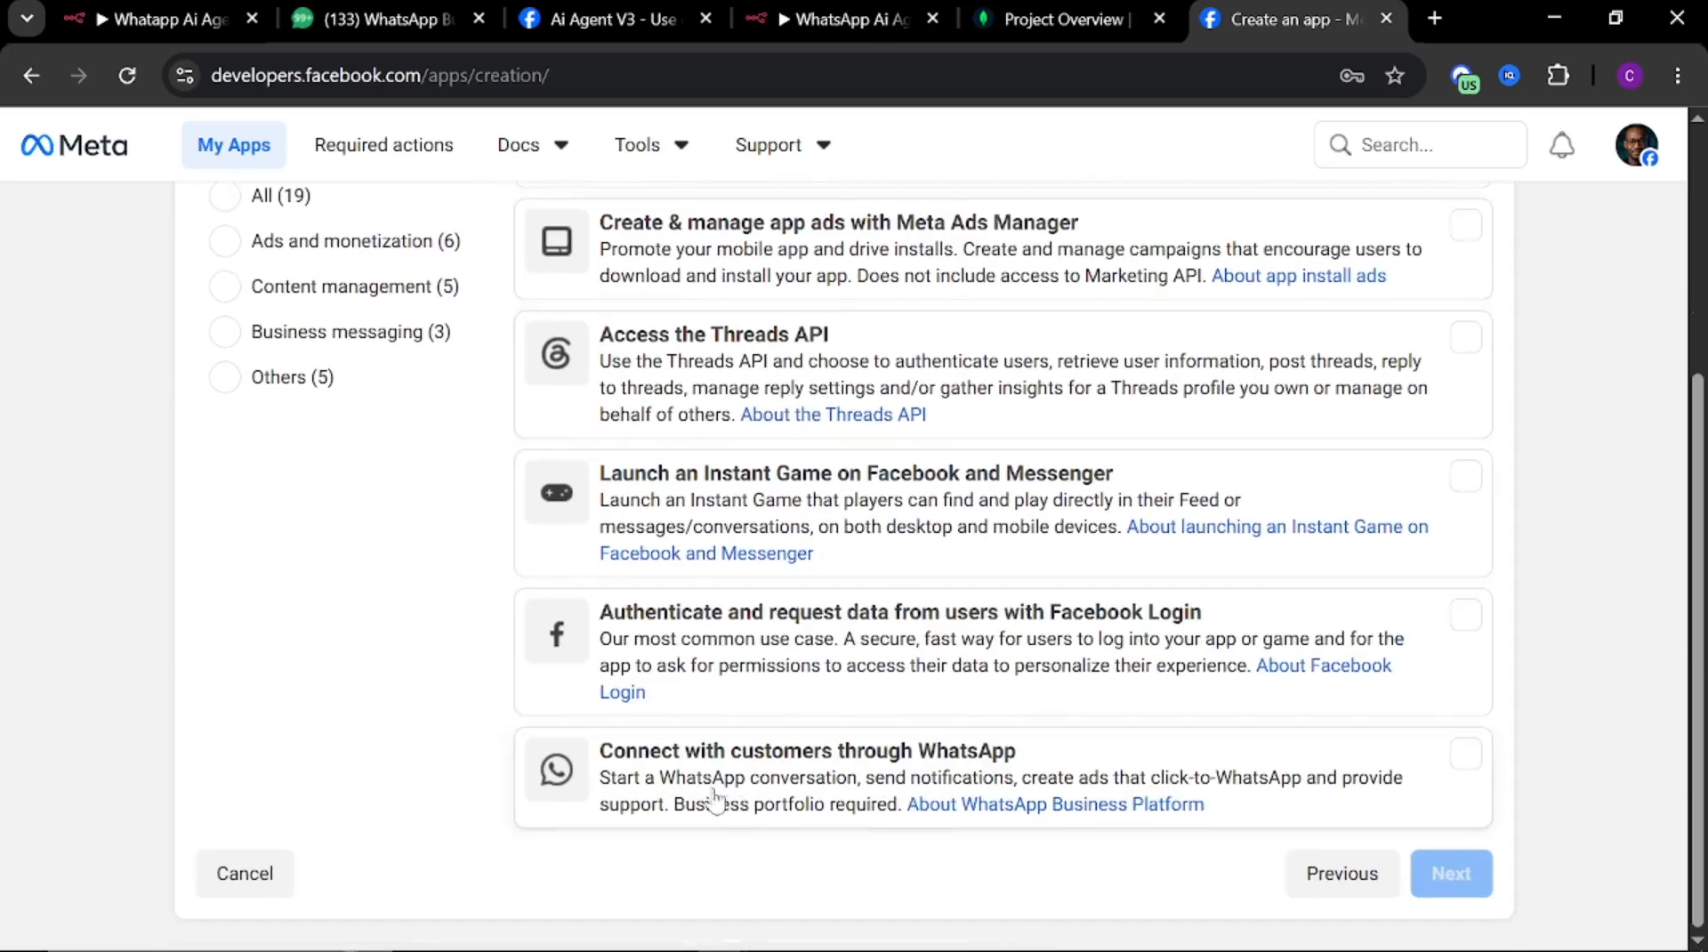
pyautogui.scroll(3, 364, 554)
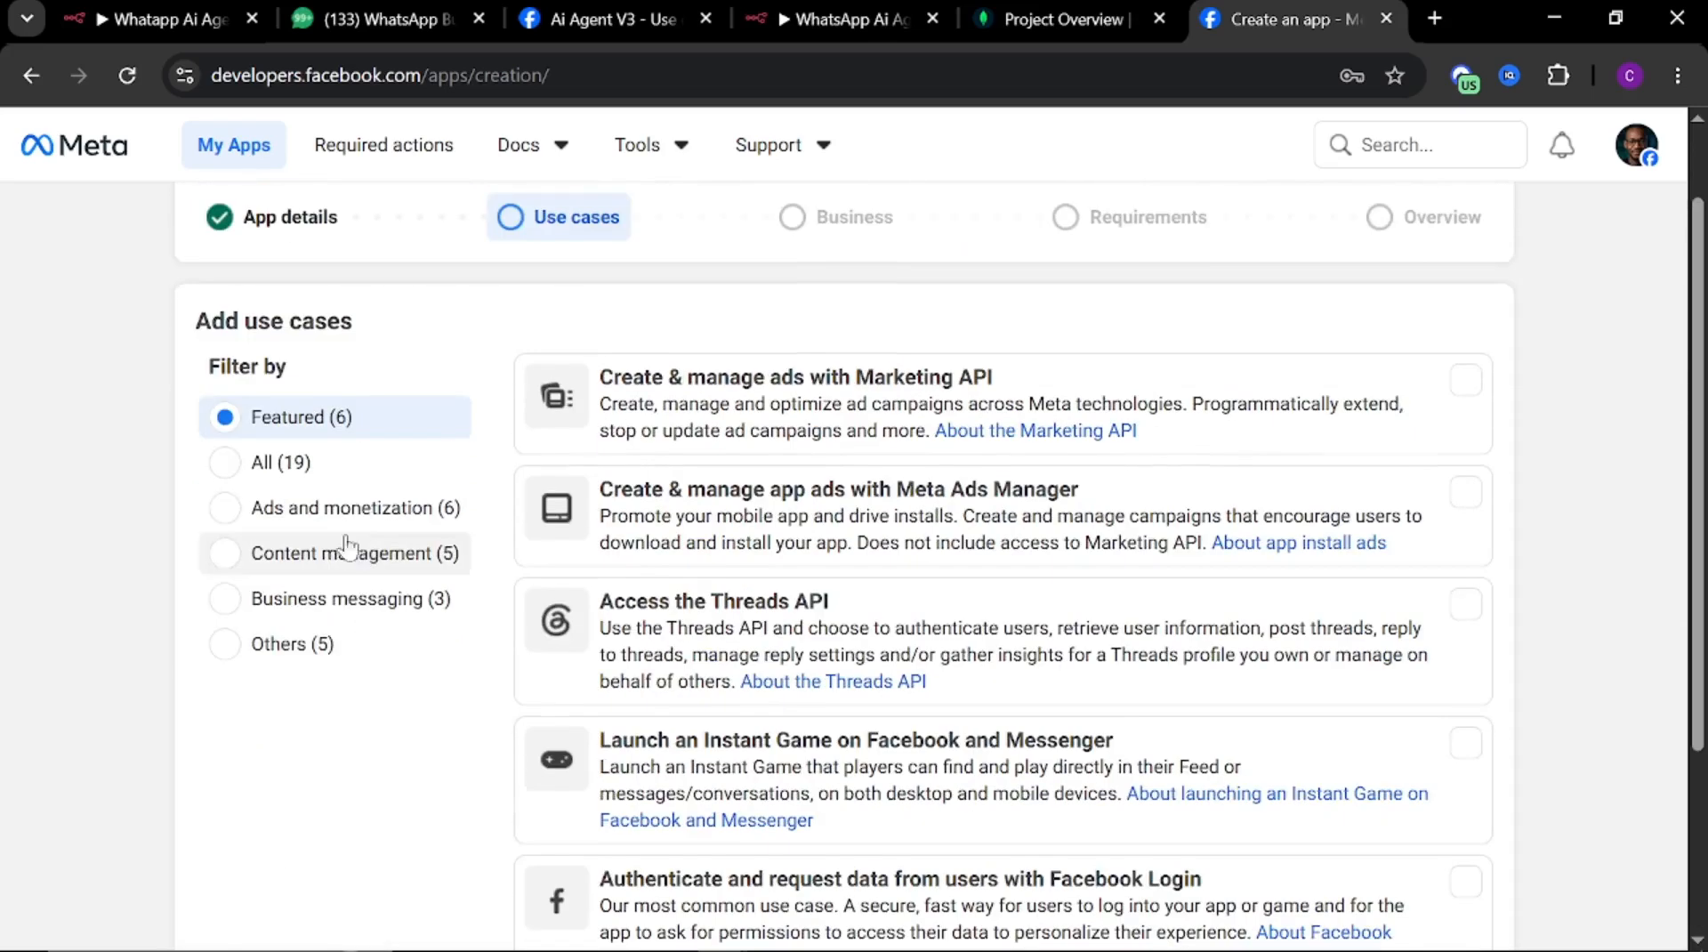
pyautogui.click(323, 611)
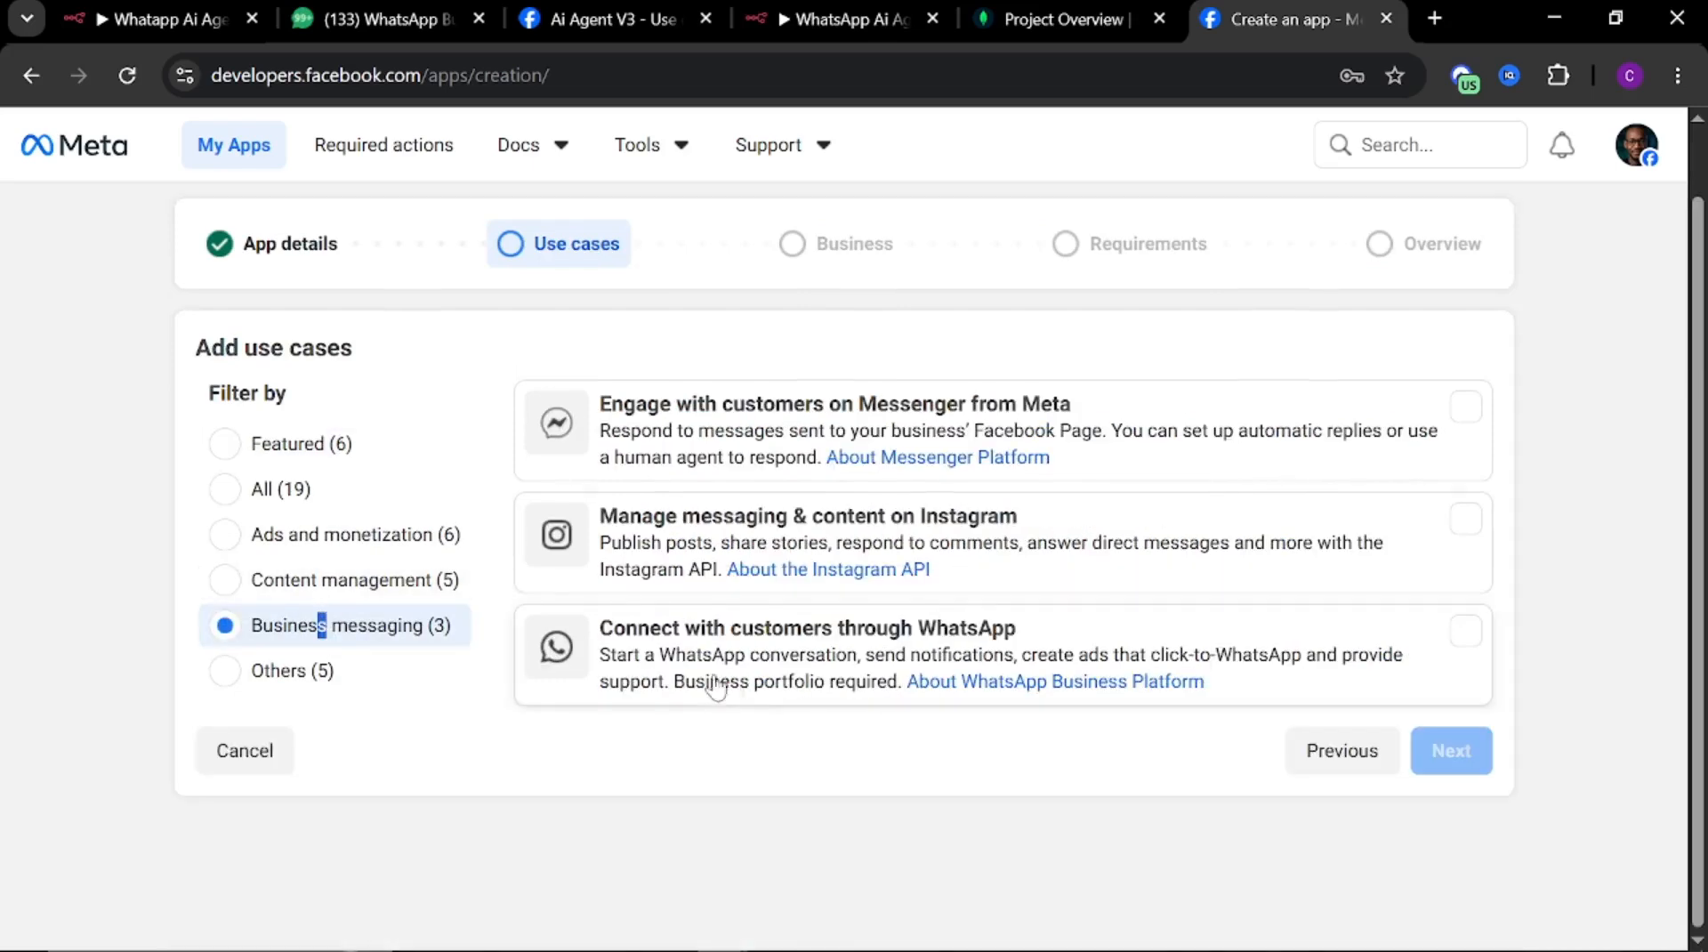
# Choose the Connect with customers through WhatsApp use case and continue to the business stage
pyautogui.click(761, 665)
pyautogui.click(1470, 752)
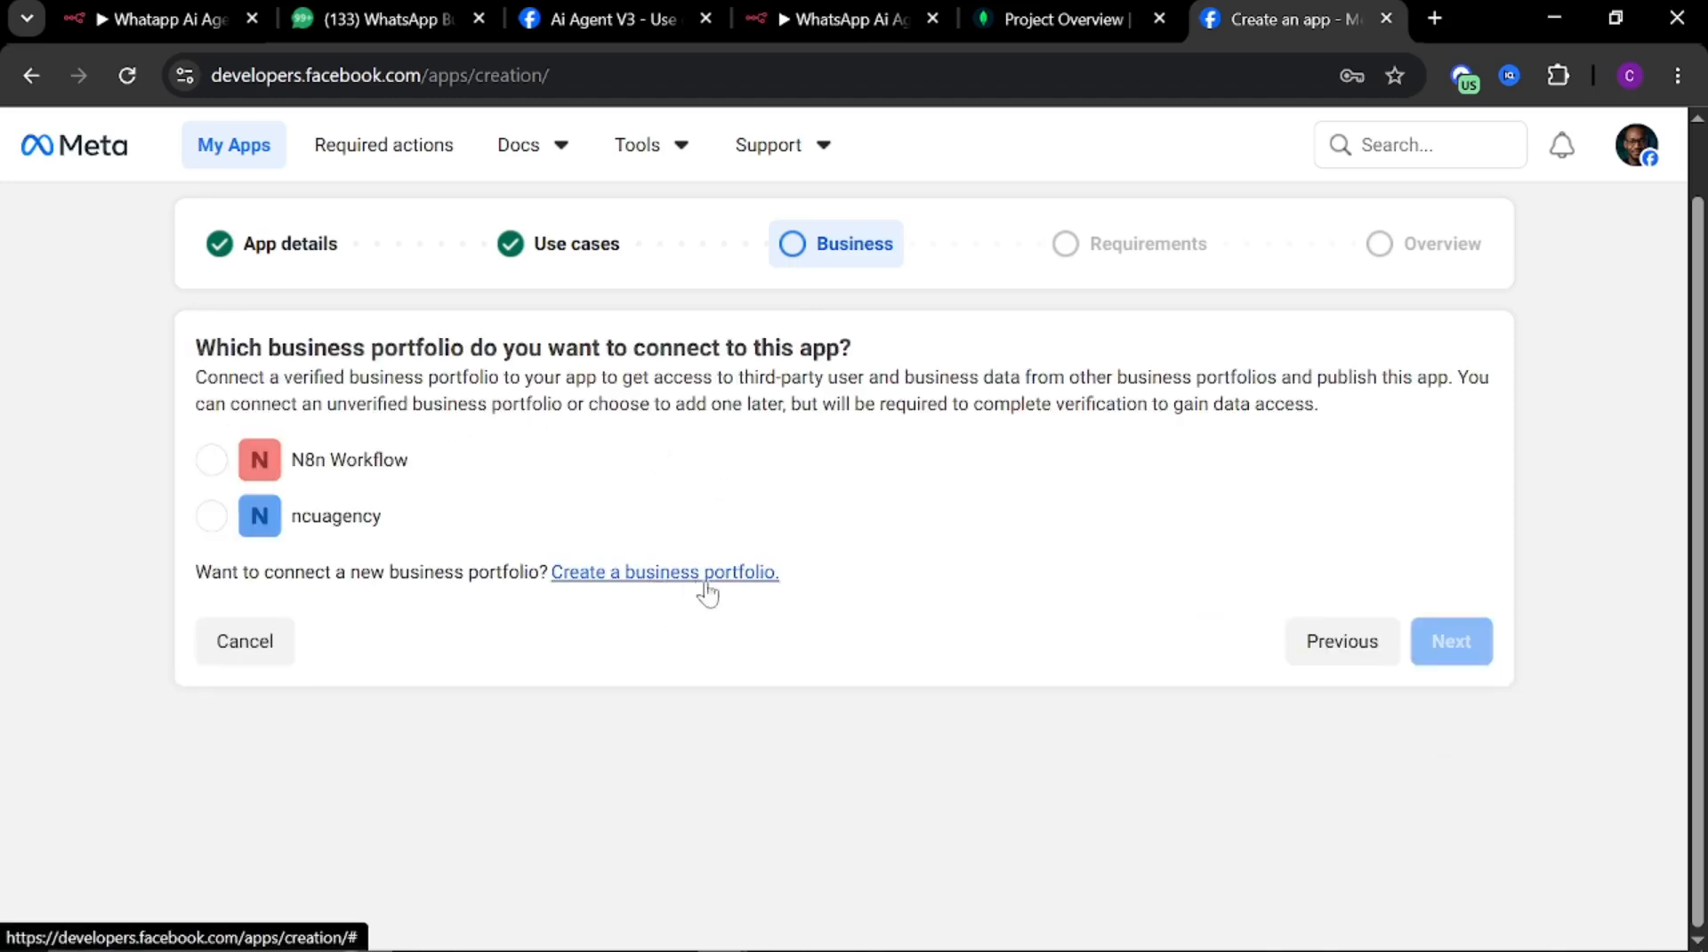
# Connect the N8n Workflow business portfolio to the app and pass the publishing requirements stage
pyautogui.click(316, 474)
pyautogui.click(1477, 647)
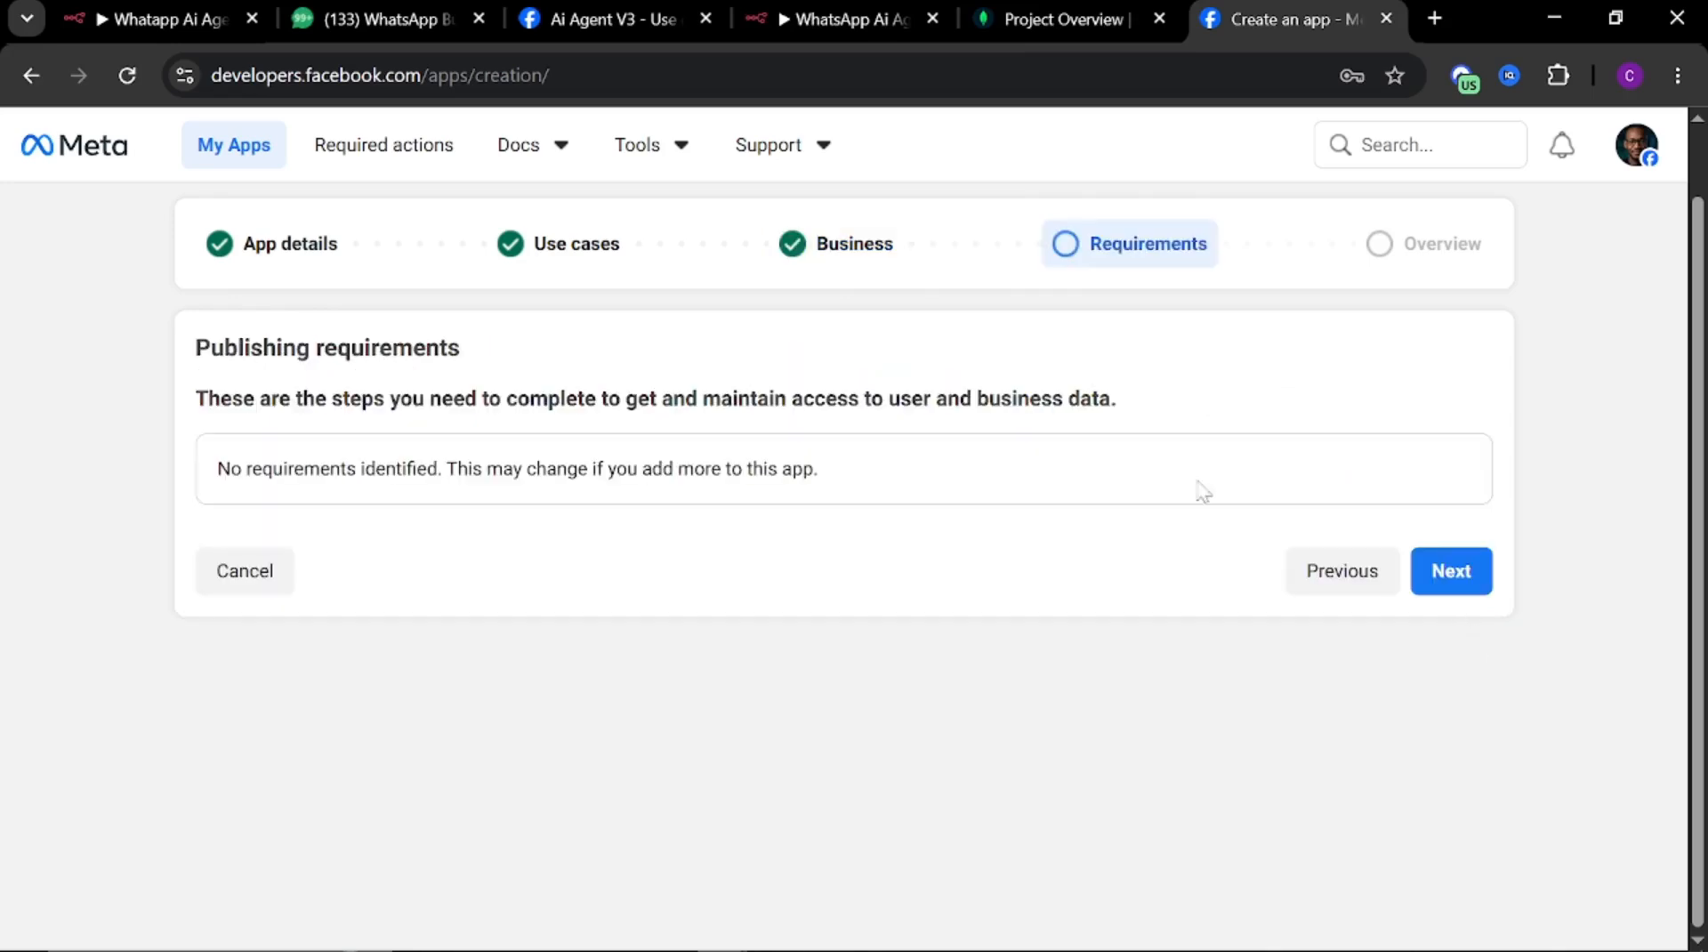
pyautogui.click(1450, 576)
# Review the app overview, create the app, and confirm with the account password
pyautogui.scroll(-3, 481, 484)
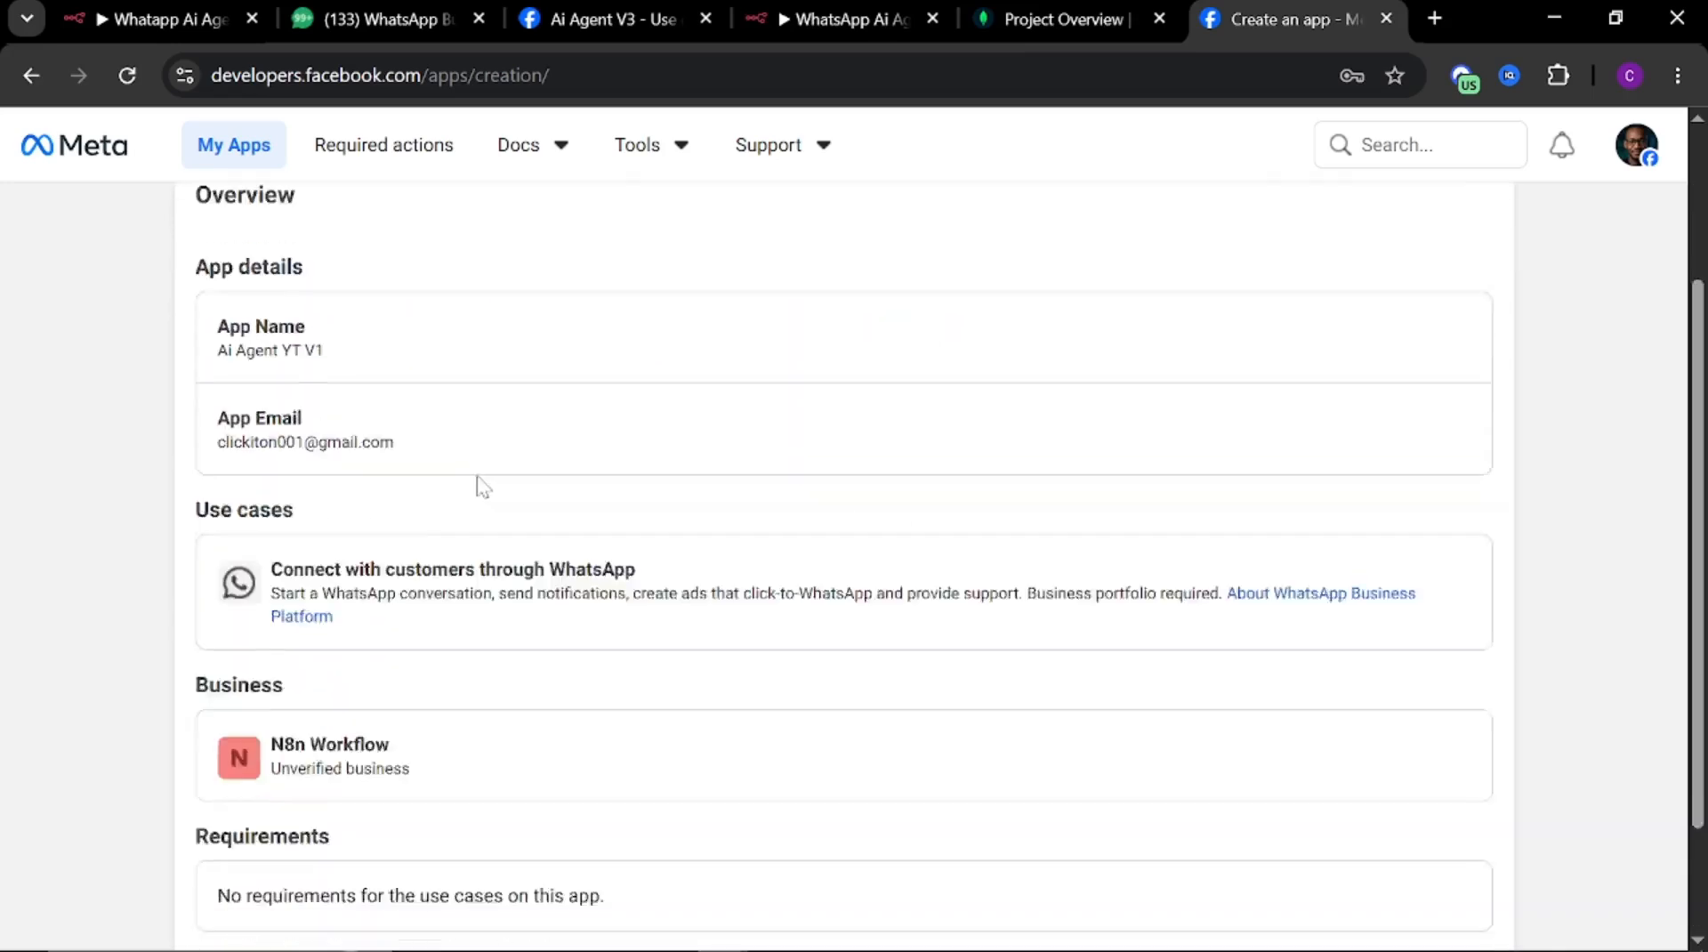
pyautogui.scroll(-1, 690, 471)
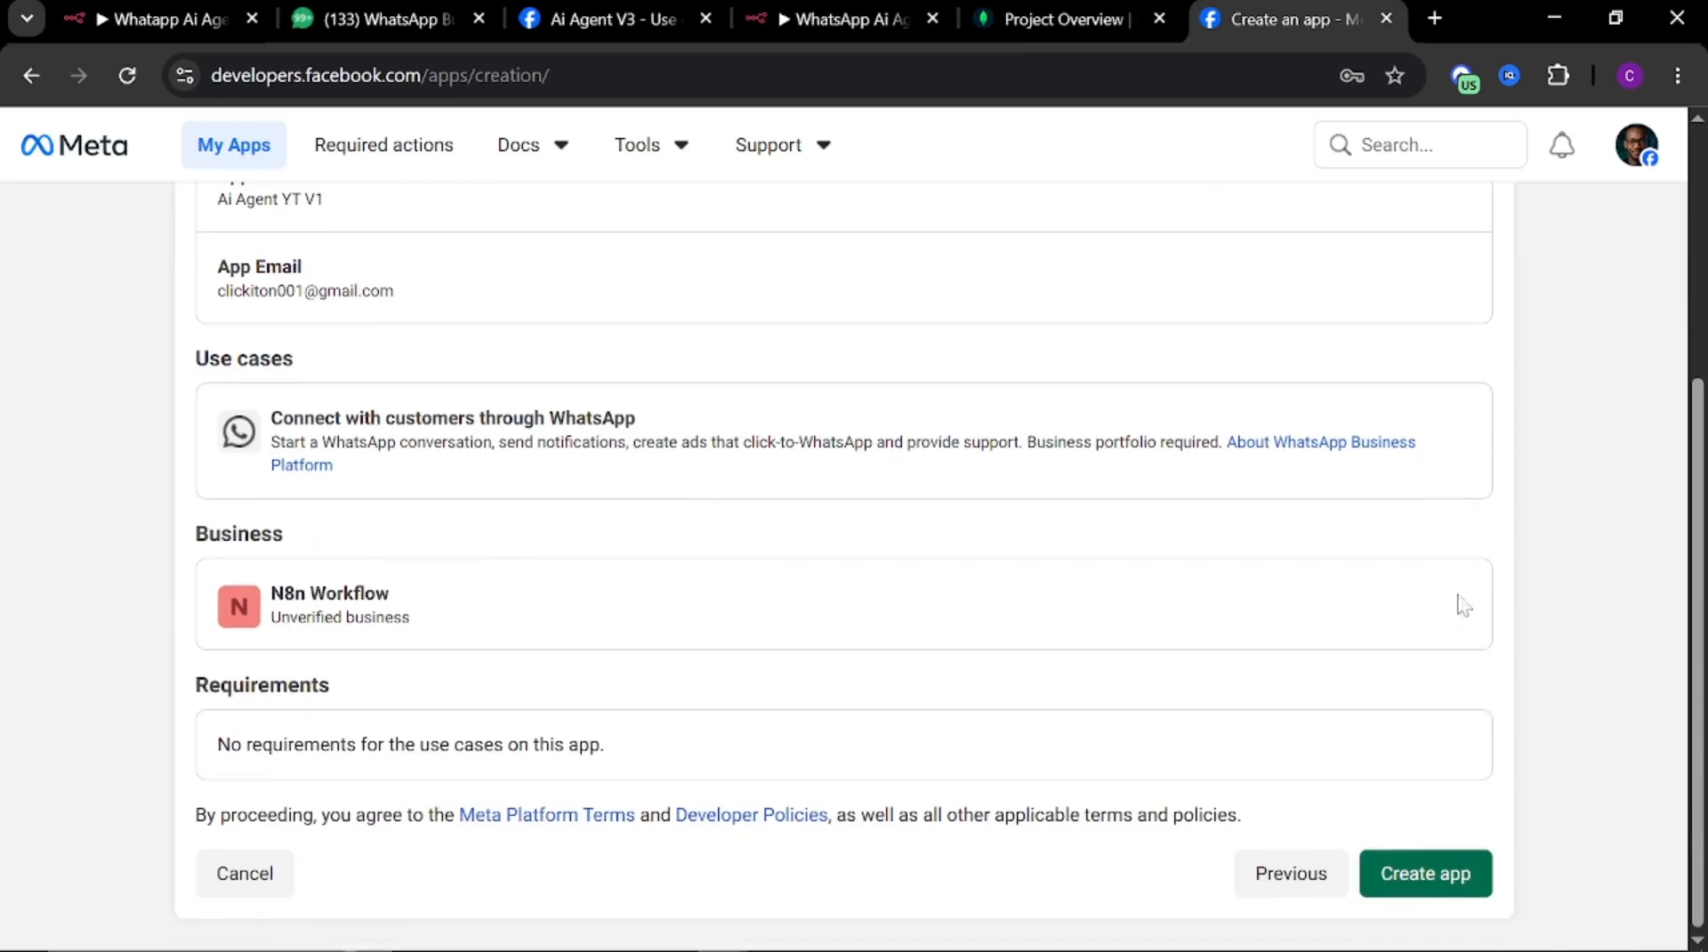
pyautogui.click(1426, 875)
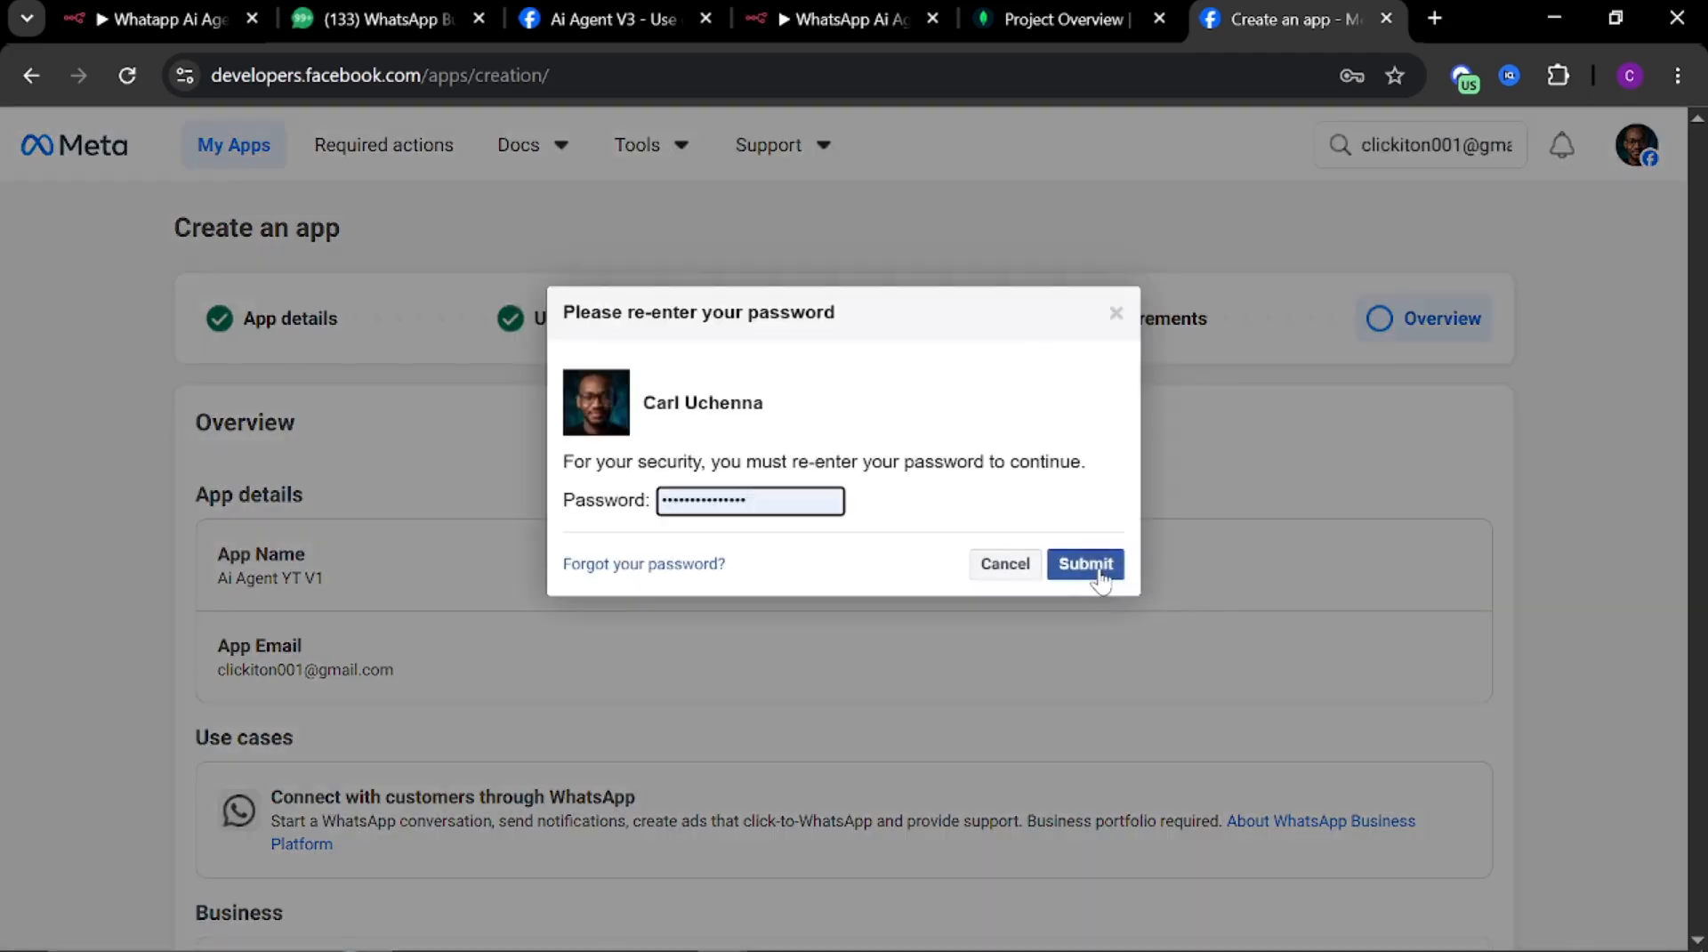
pyautogui.click(1100, 574)
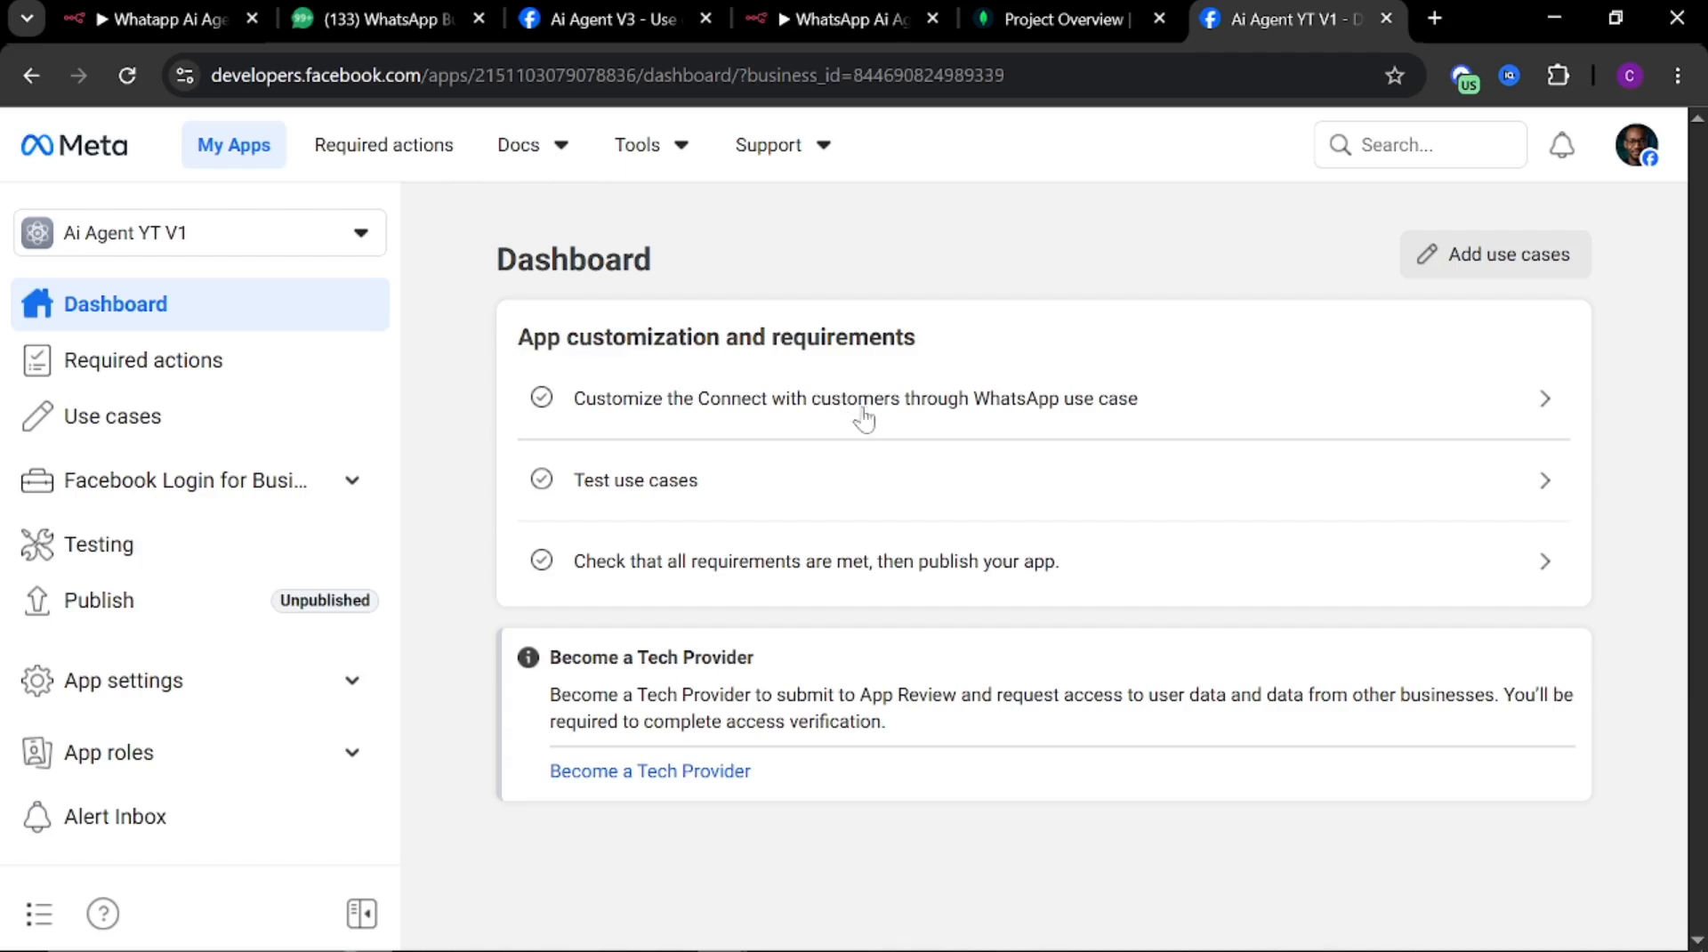
# Open the WhatsApp use case customization and start using the Cloud API
pyautogui.click(719, 411)
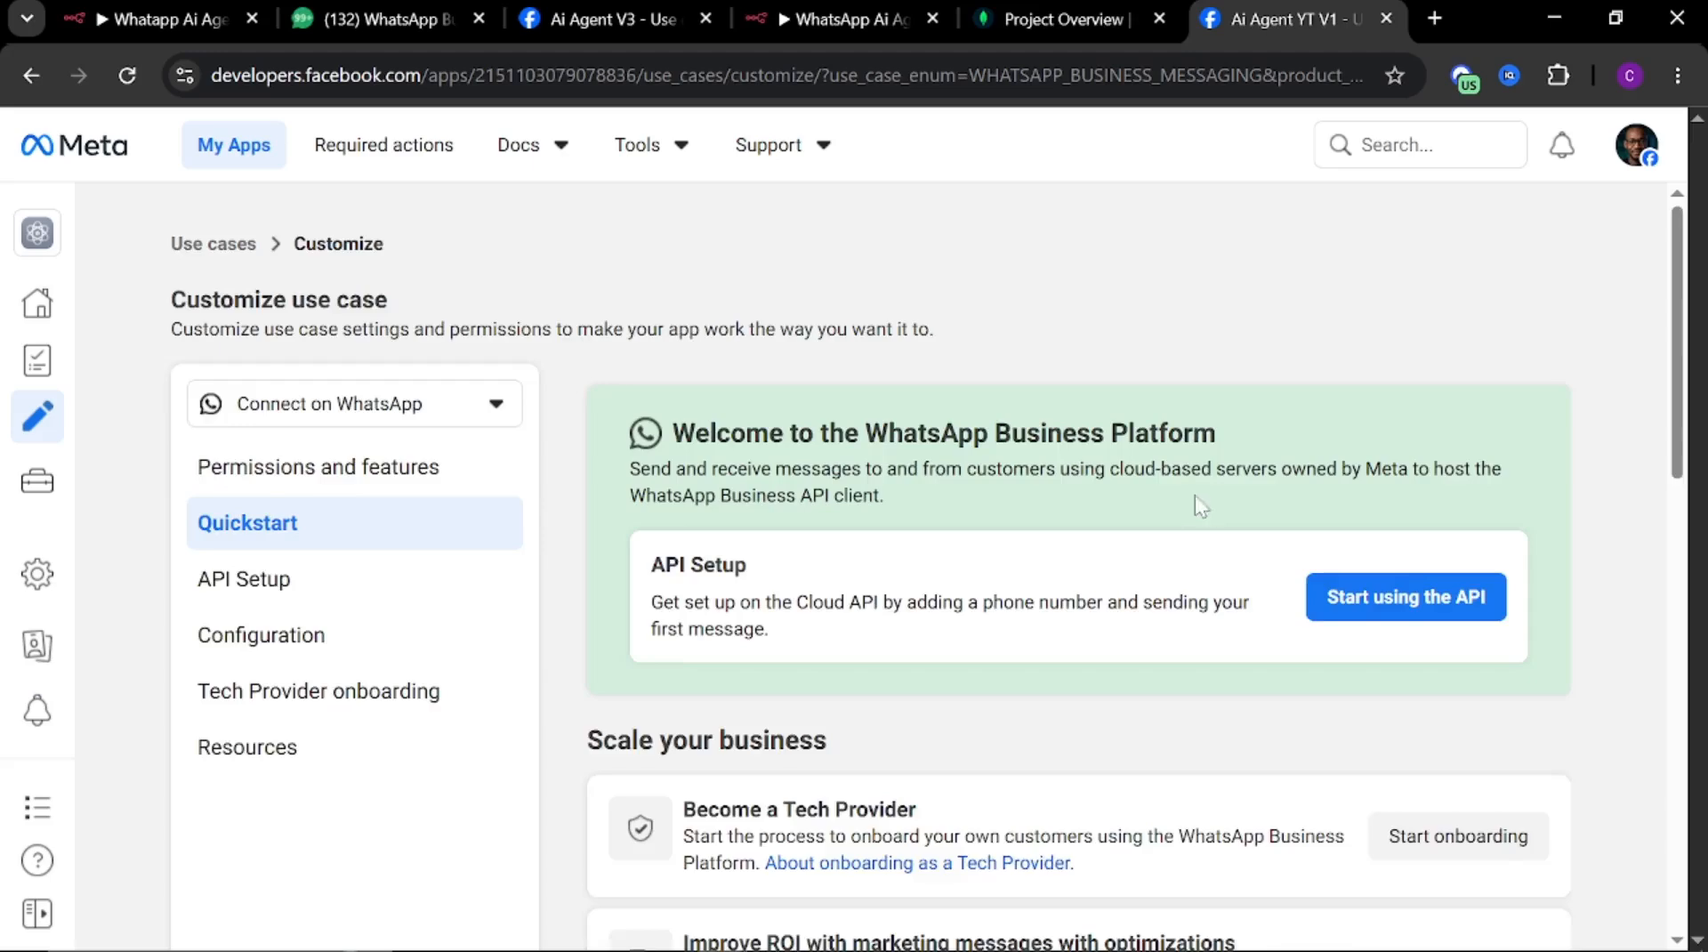
pyautogui.scroll(-3, 979, 454)
pyautogui.scroll(2, 870, 592)
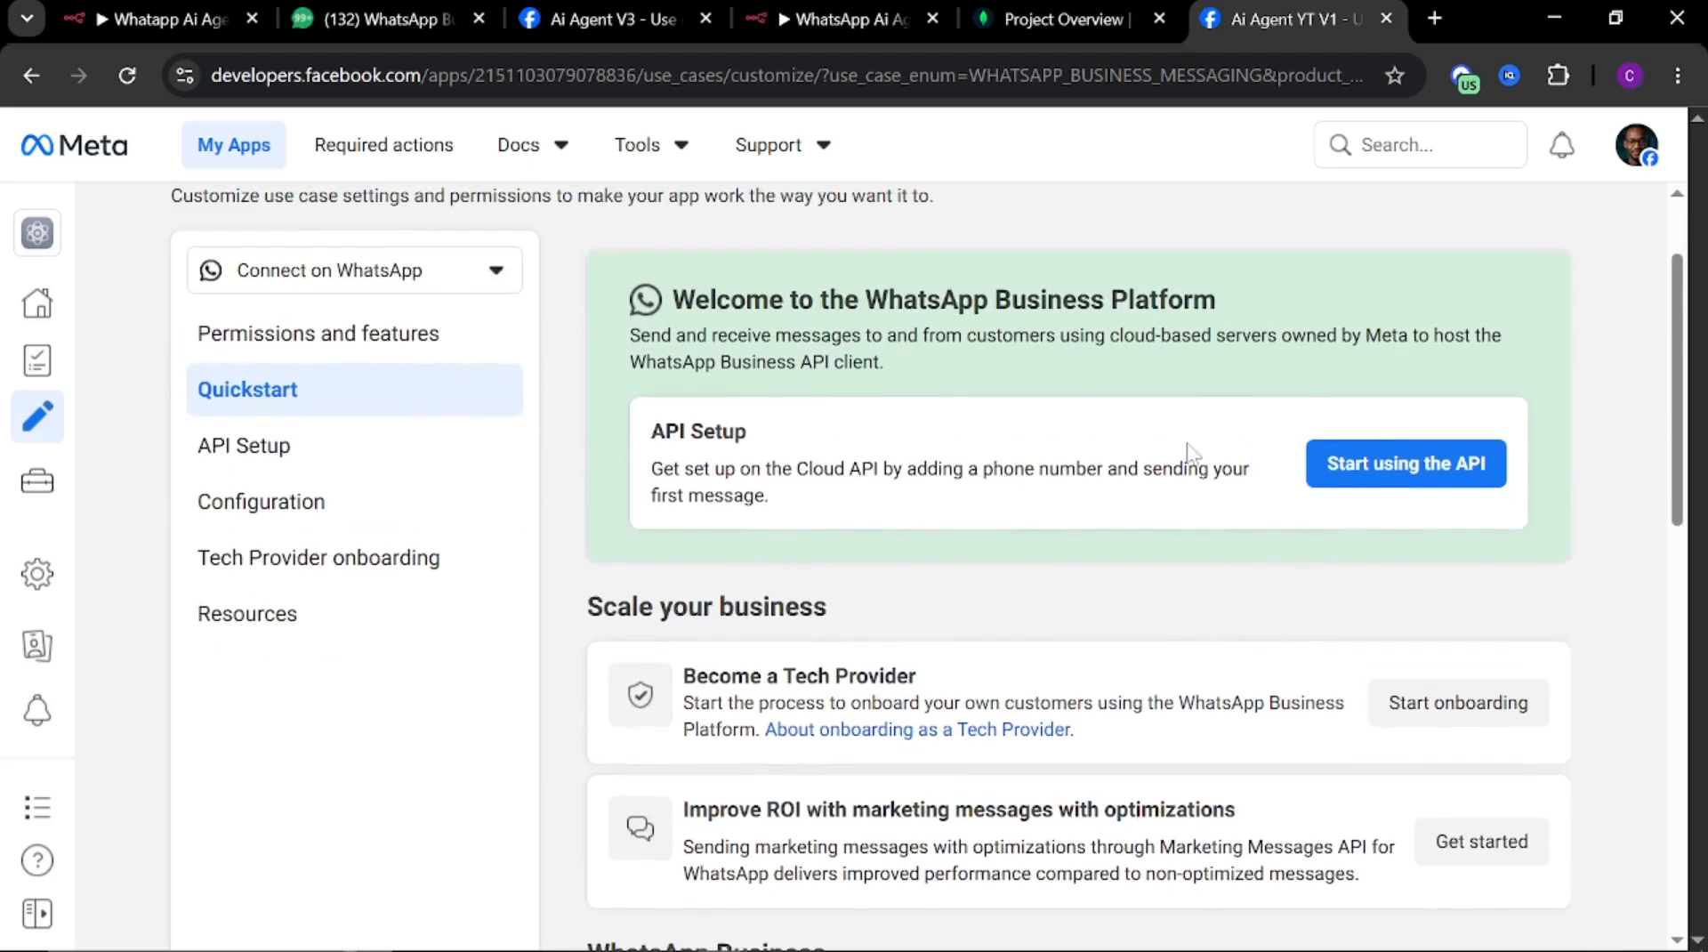
pyautogui.click(1373, 476)
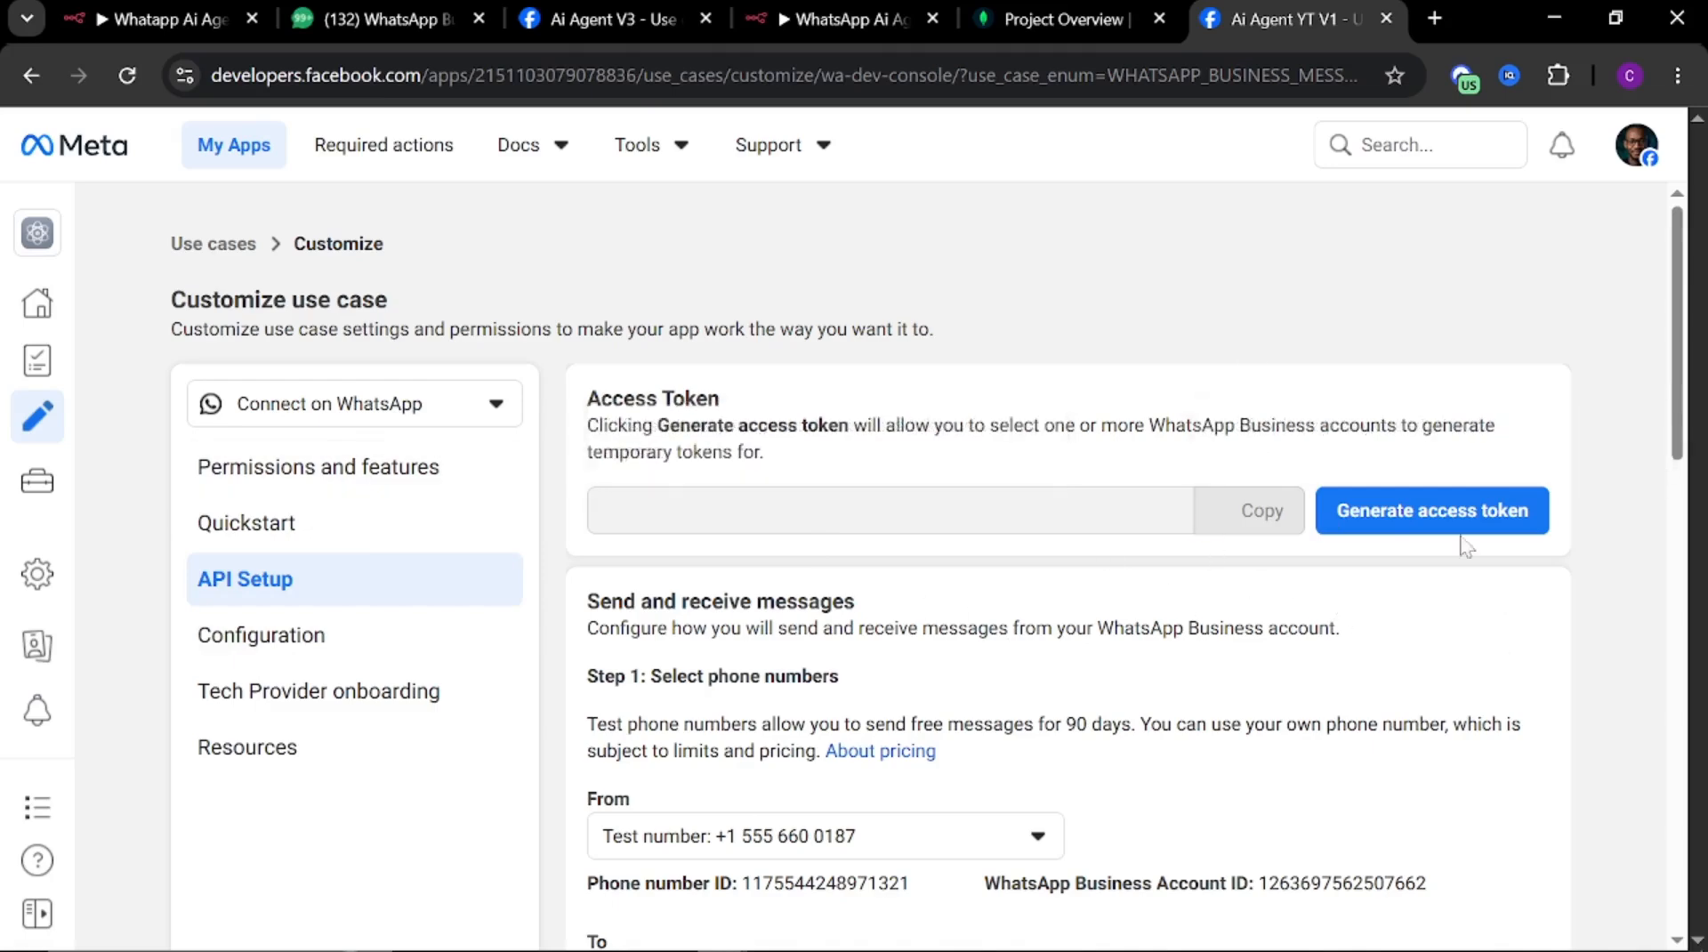
# Generate an access token, granting the app access to the Test WhatsApp Business Account only
pyautogui.scroll(-4, 1264, 605)
pyautogui.scroll(4, 1113, 613)
pyautogui.click(1411, 521)
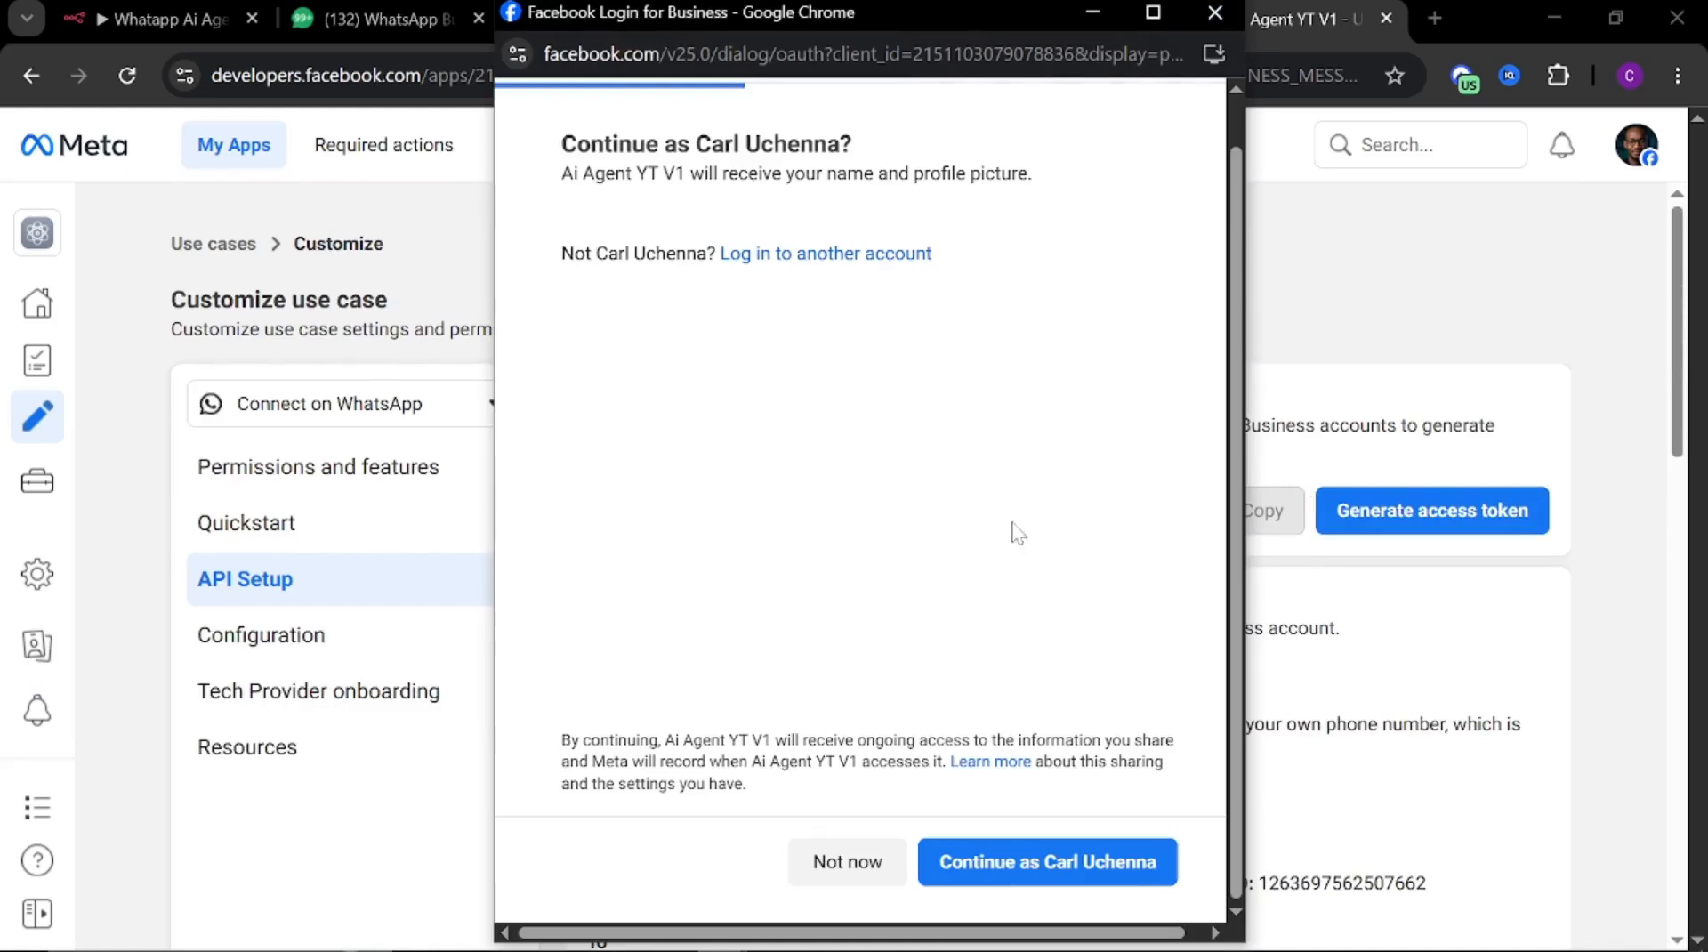
pyautogui.click(1063, 883)
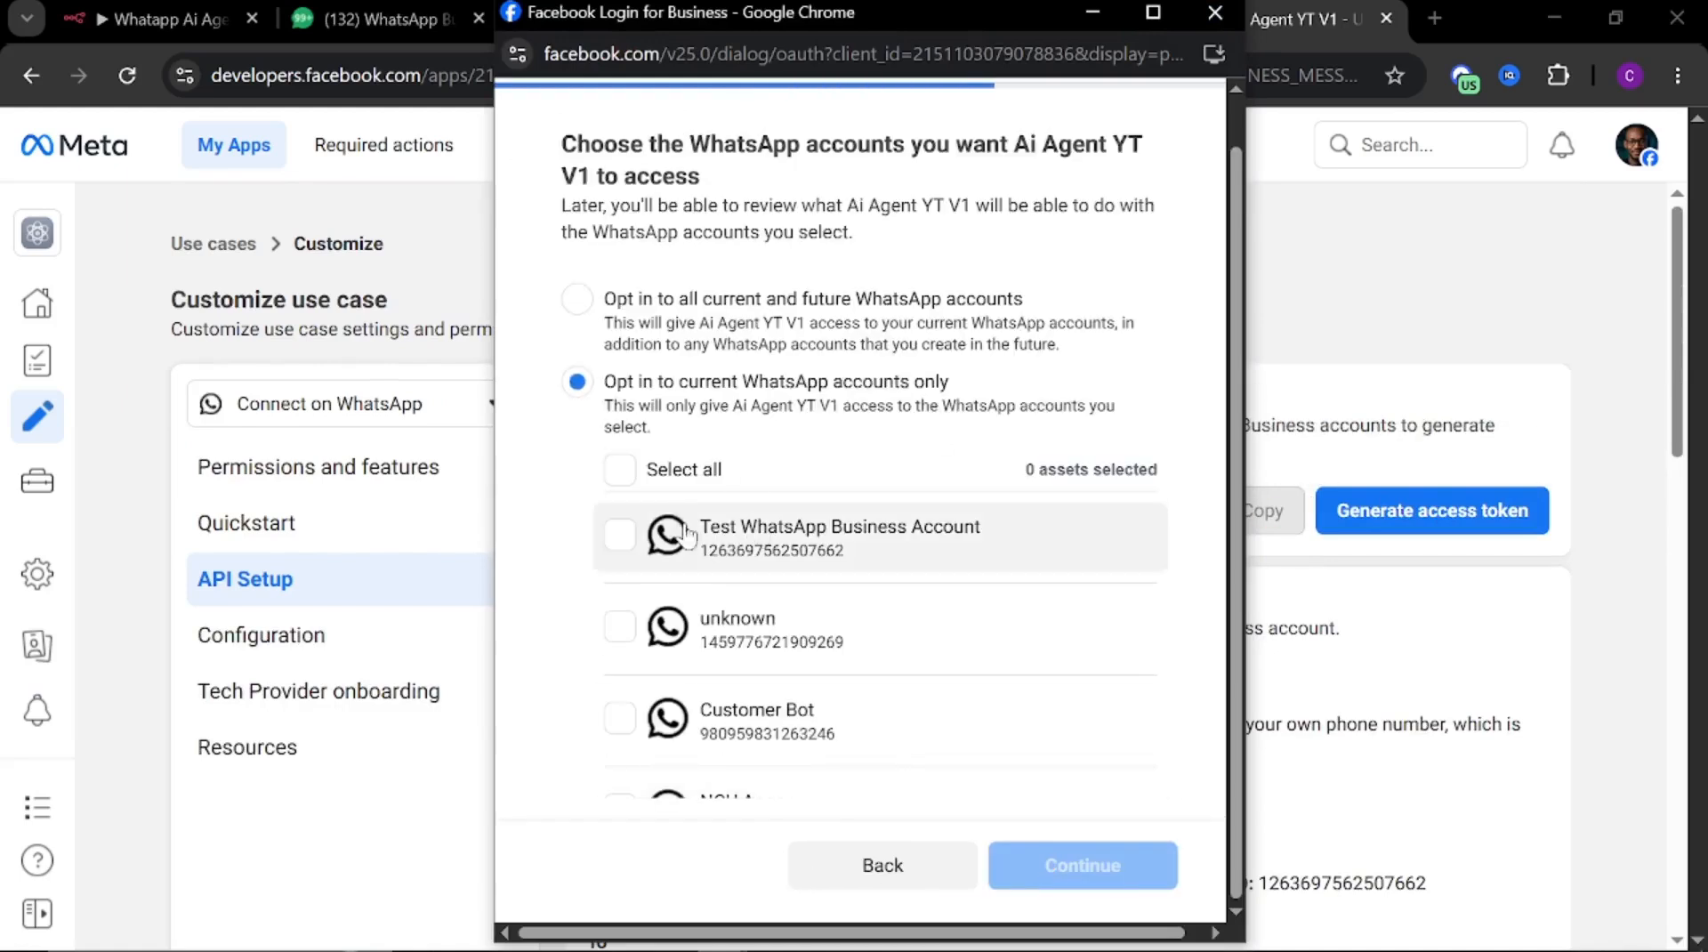
pyautogui.moveTo(973, 7); pyautogui.dragTo(717, 25)
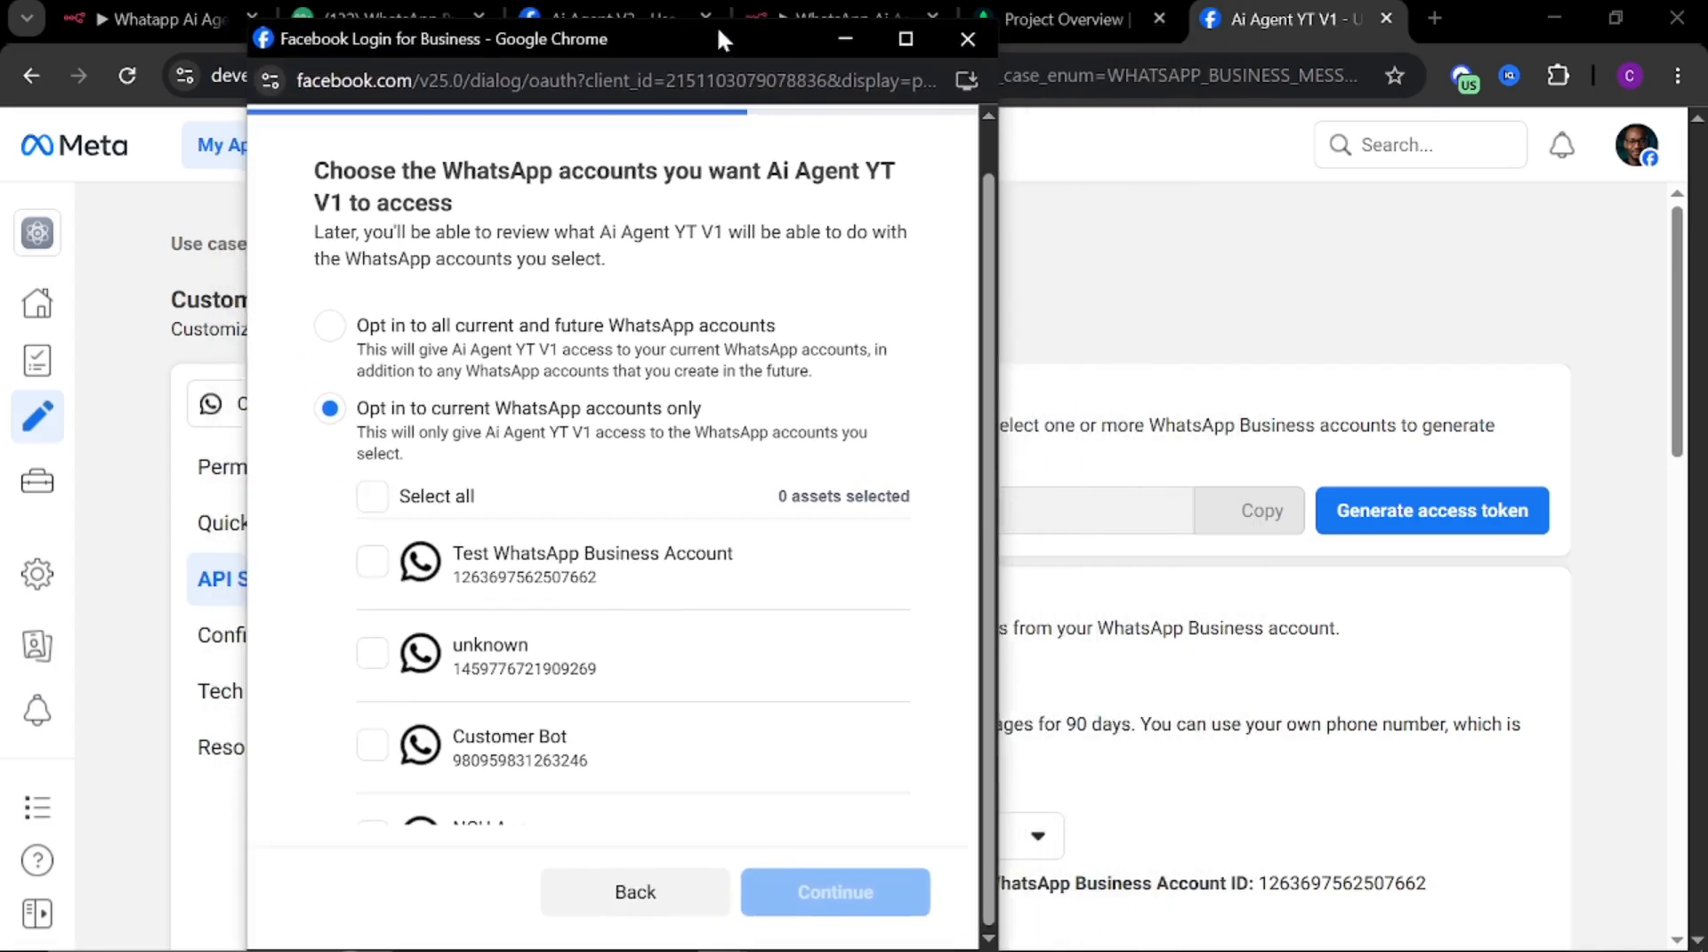
pyautogui.scroll(-3, 1403, 449)
pyautogui.click(1244, 536)
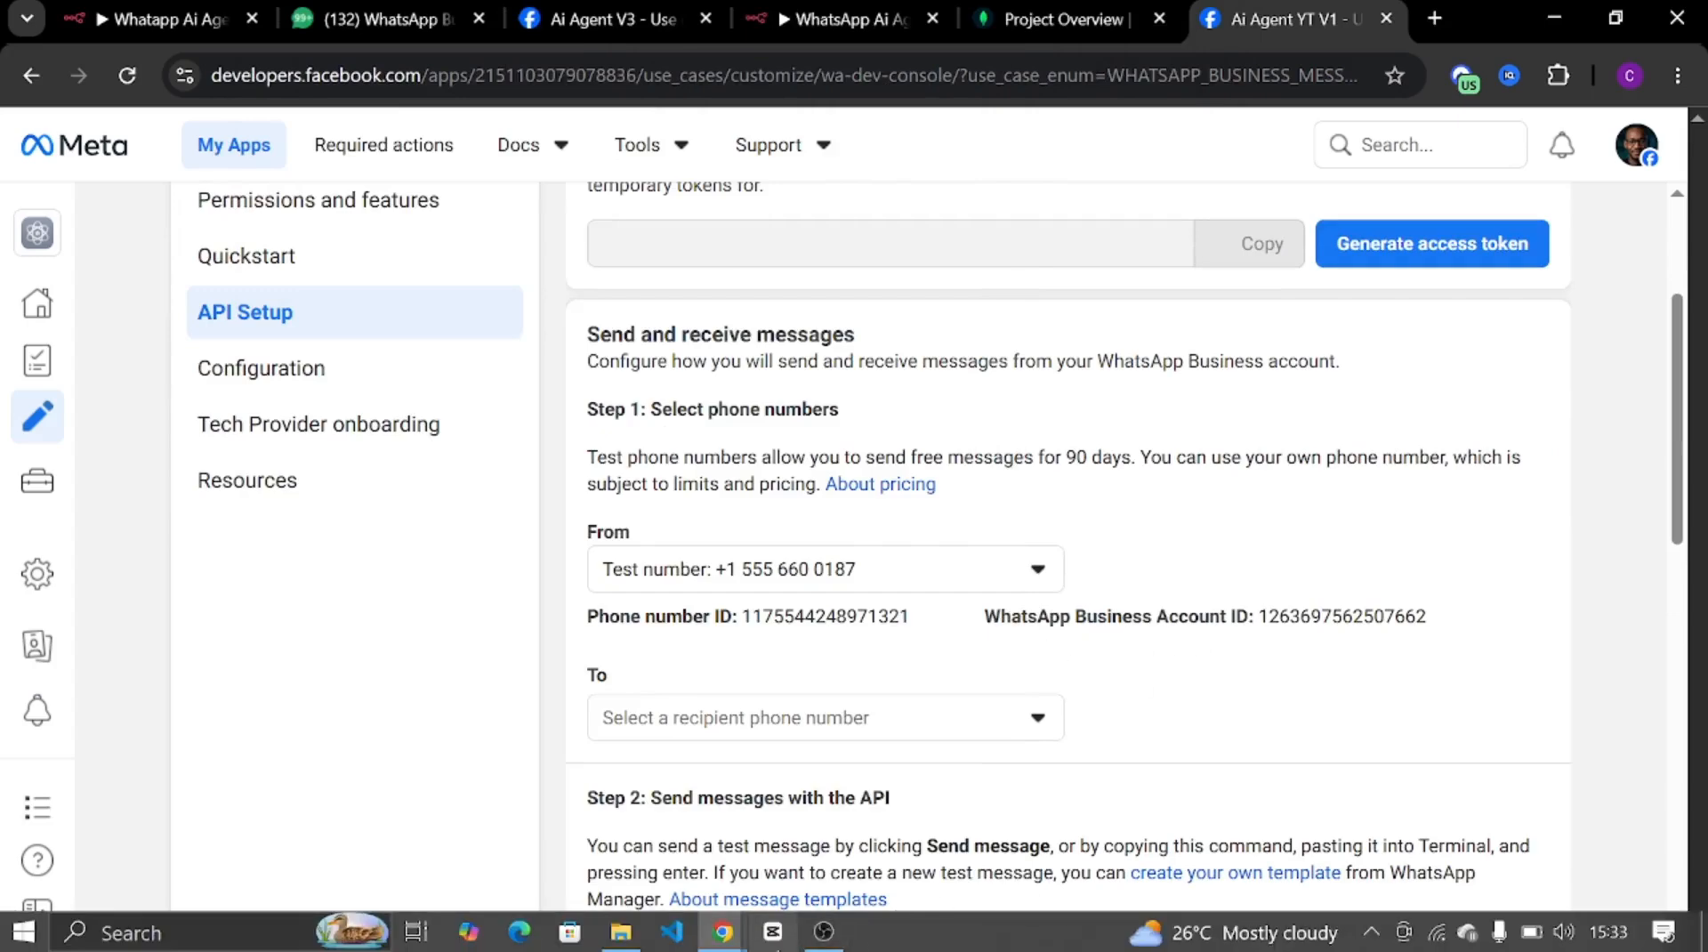
pyautogui.moveTo(723, 932)
pyautogui.click(959, 857)
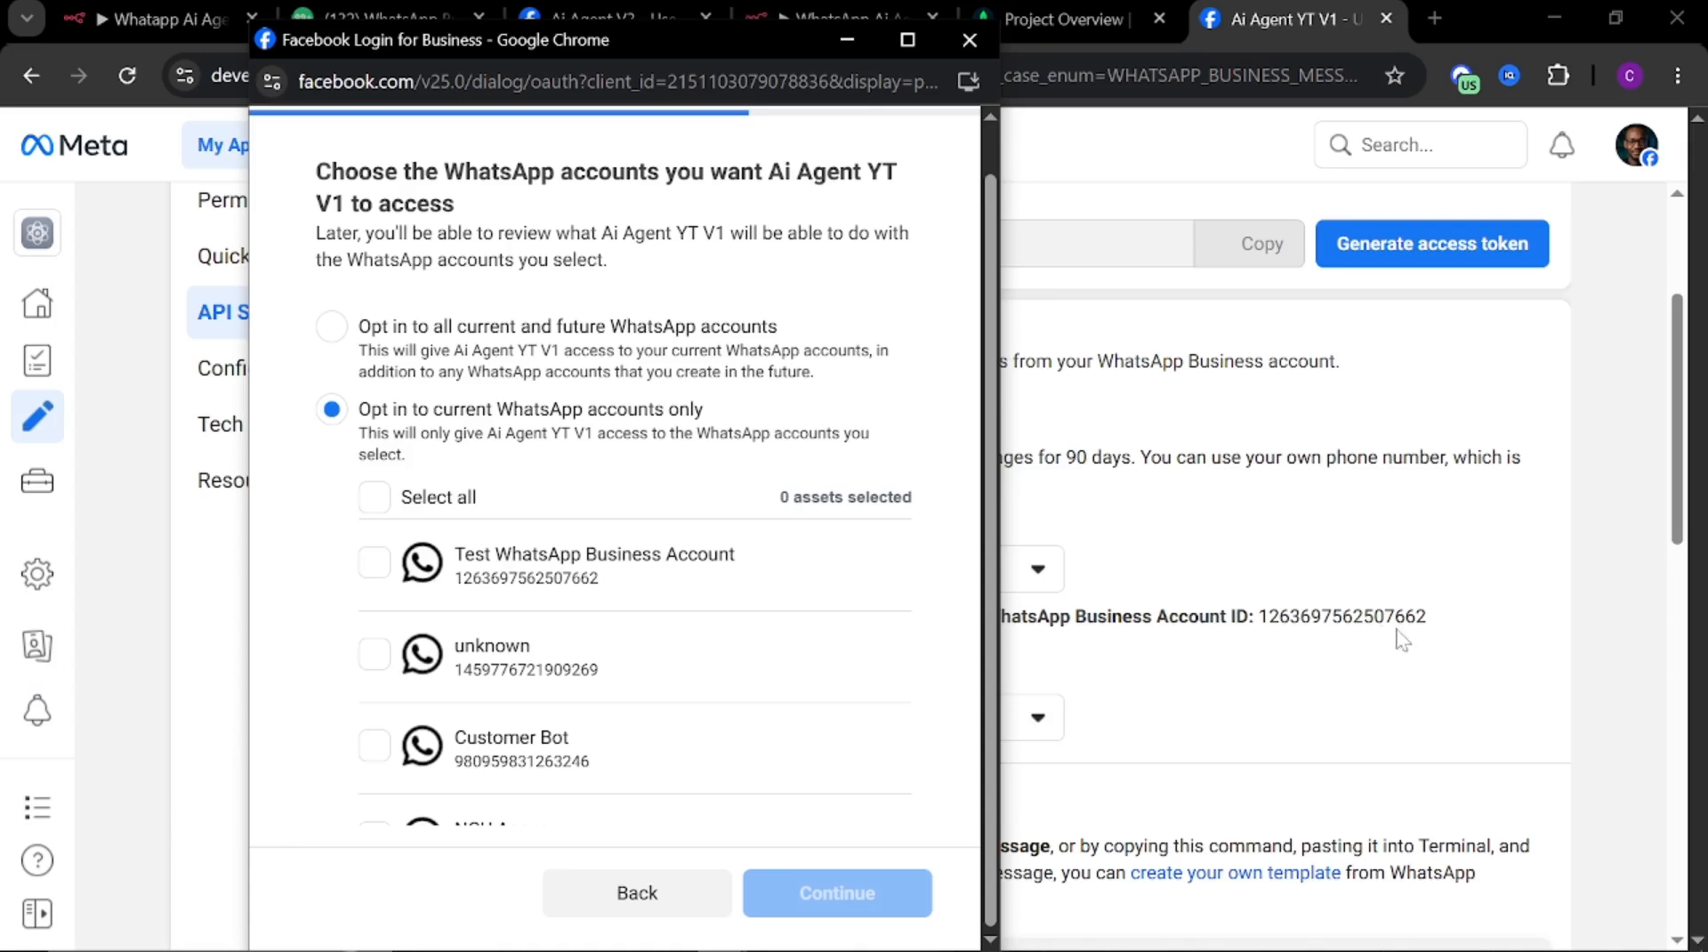
pyautogui.click(481, 598)
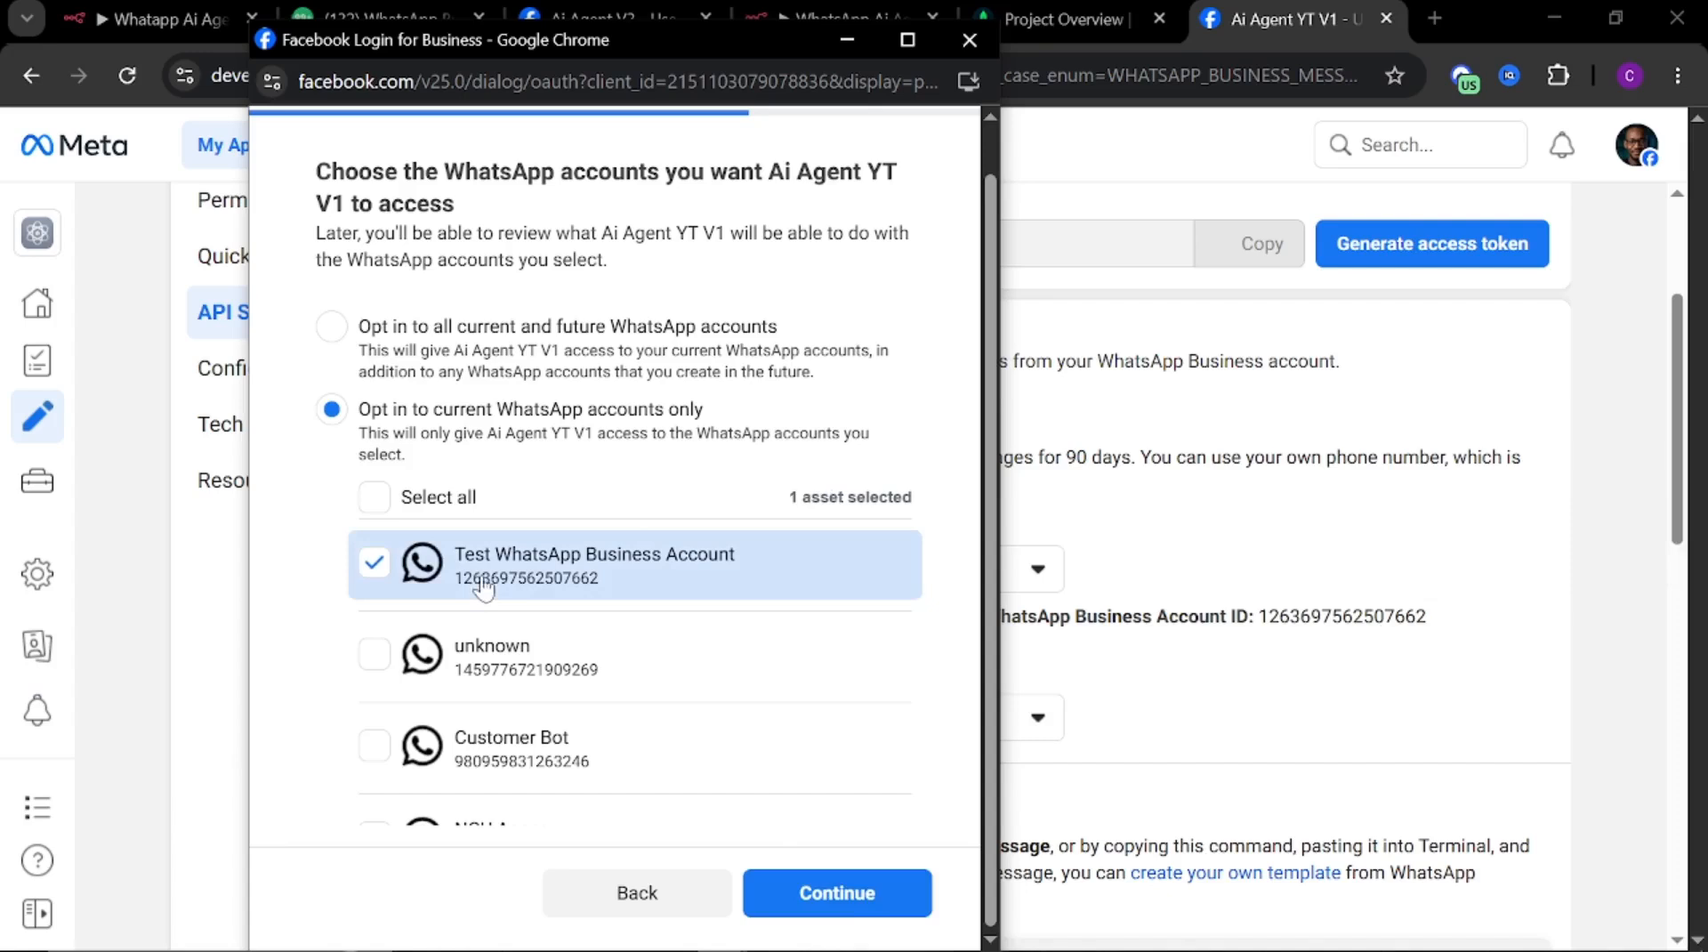
pyautogui.click(831, 907)
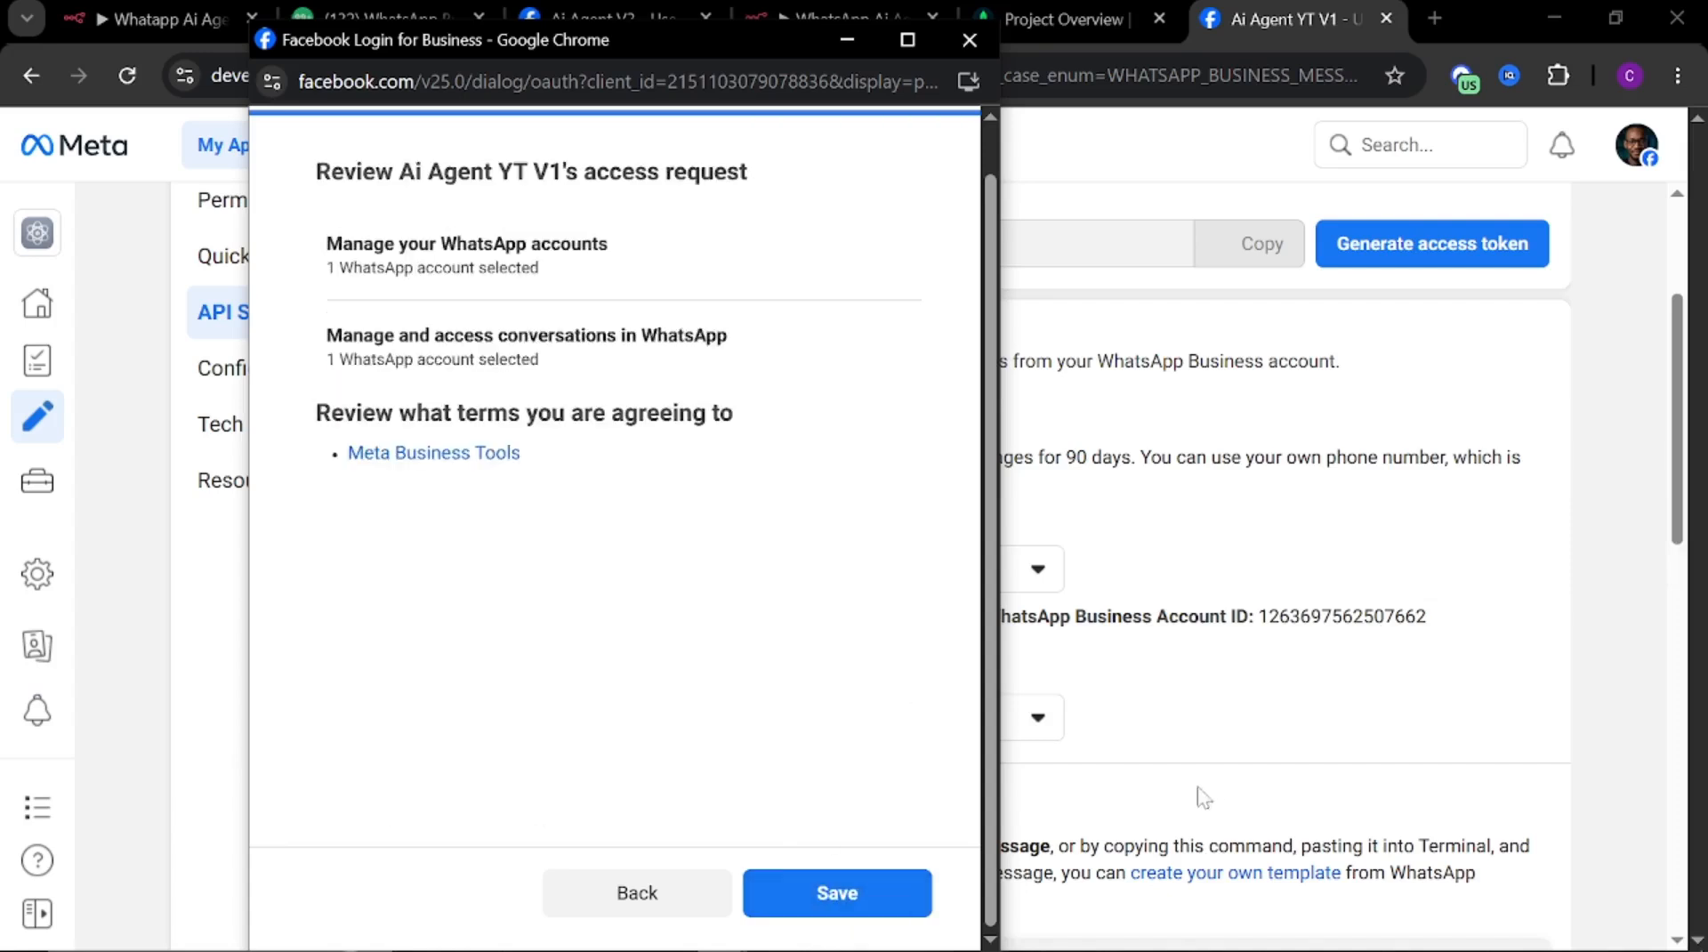
pyautogui.click(866, 896)
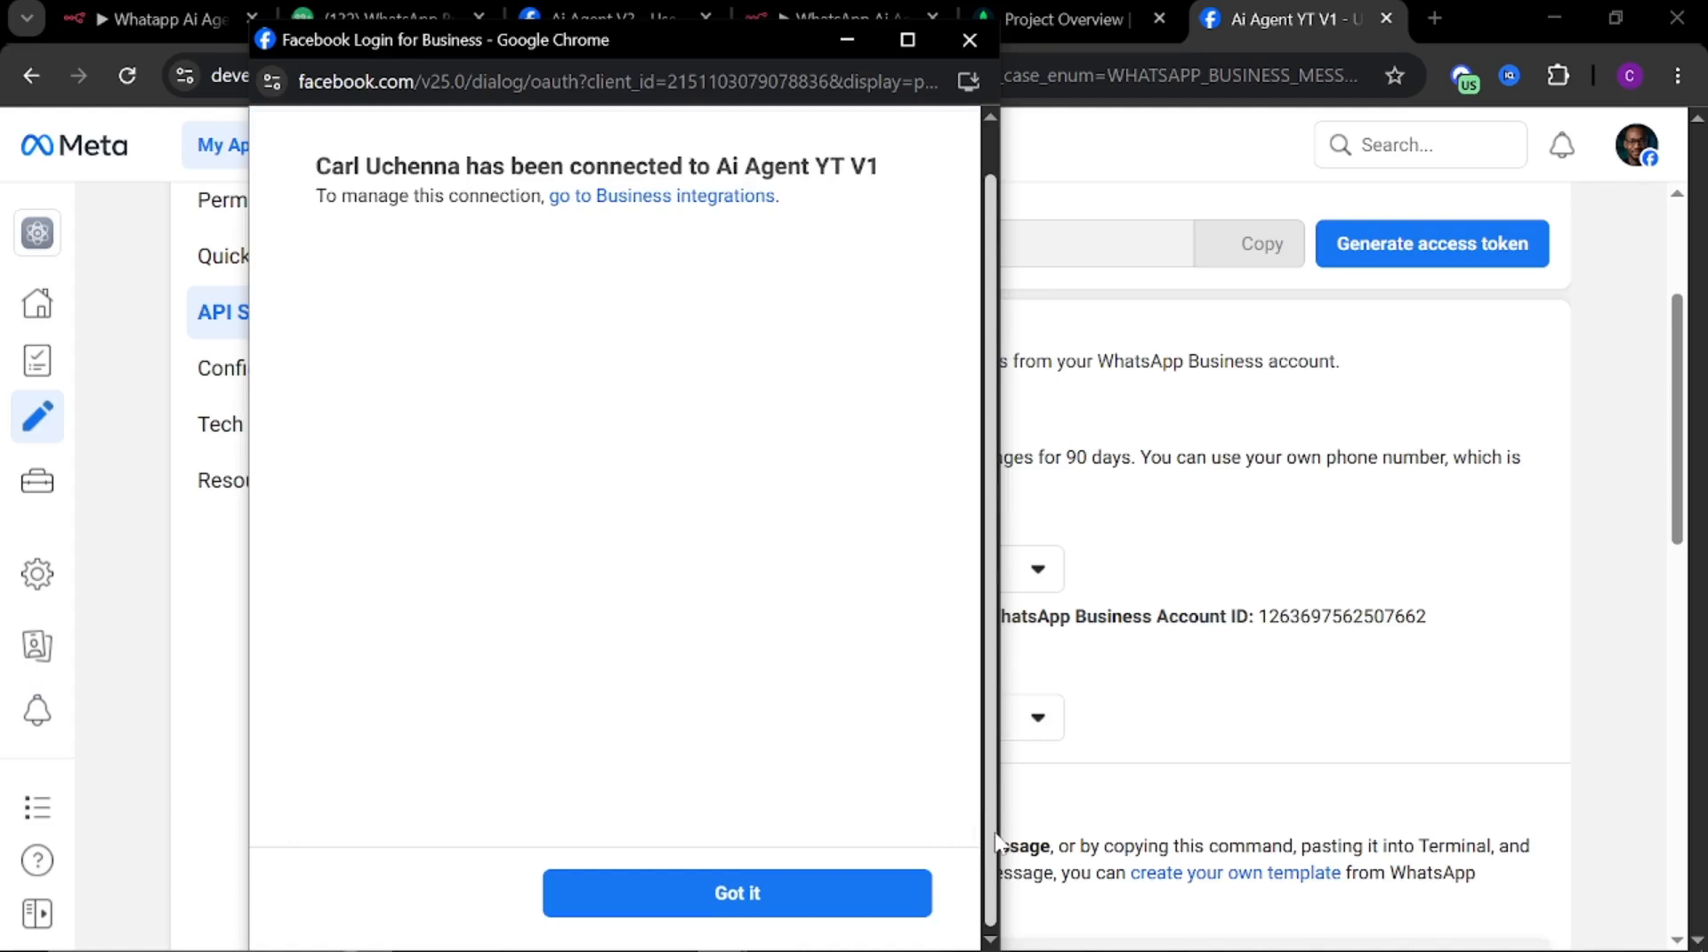
pyautogui.click(805, 902)
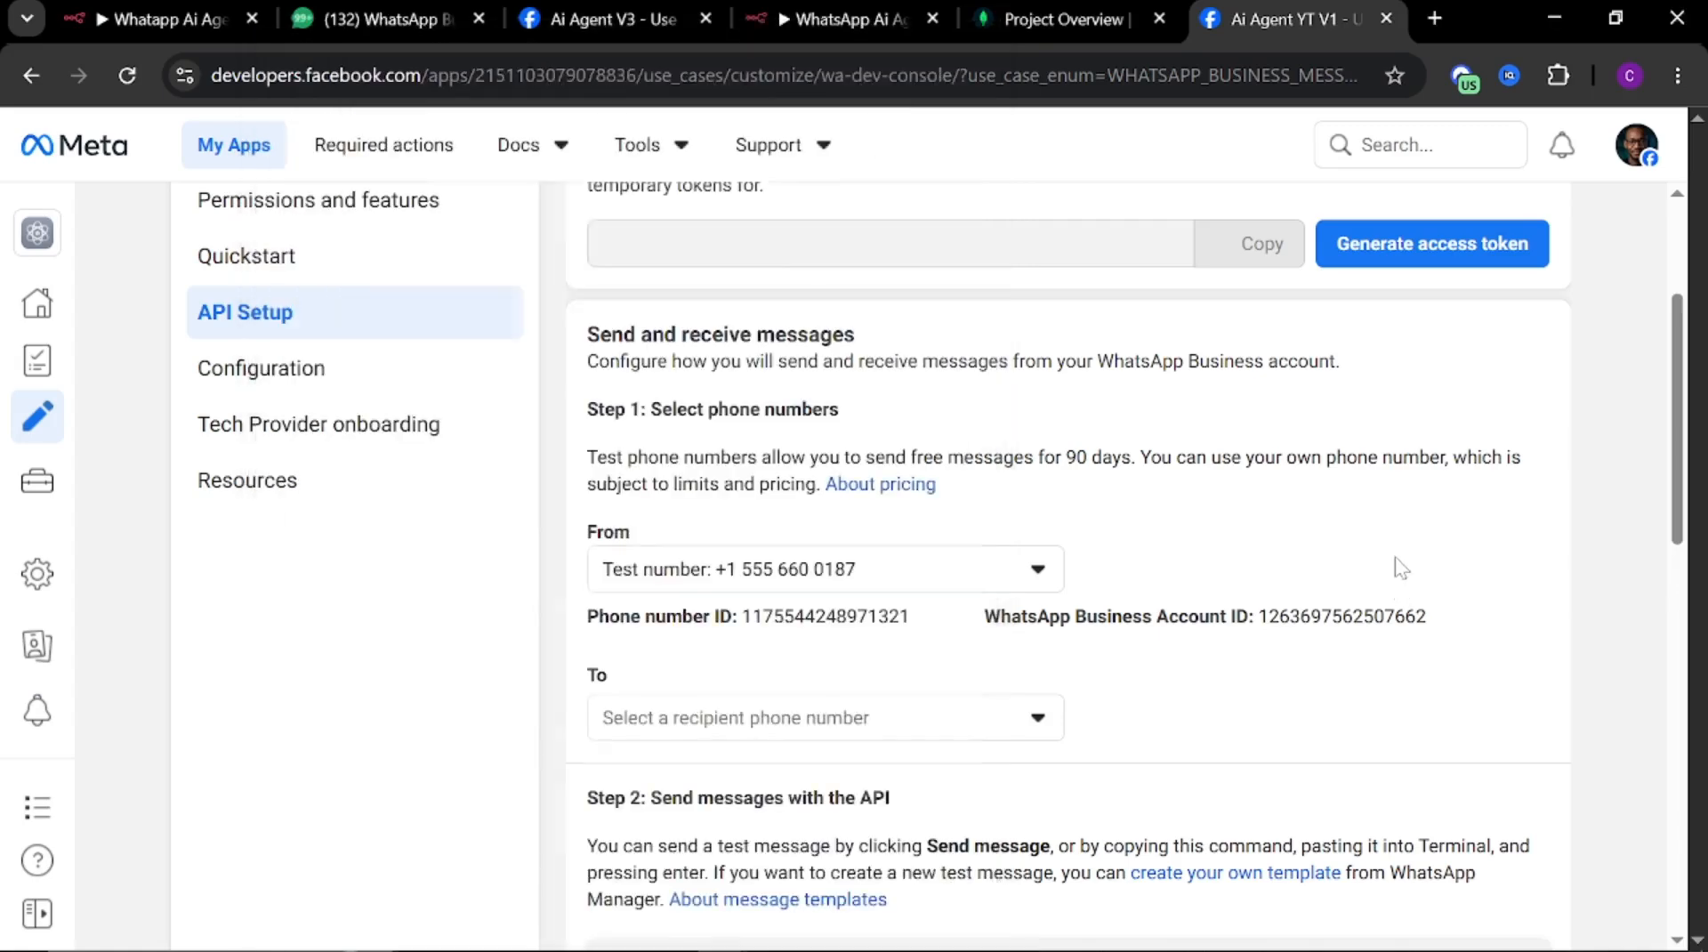
# Choose a recipient phone number and send the hello_world test message from the test number
pyautogui.scroll(3, 1044, 558)
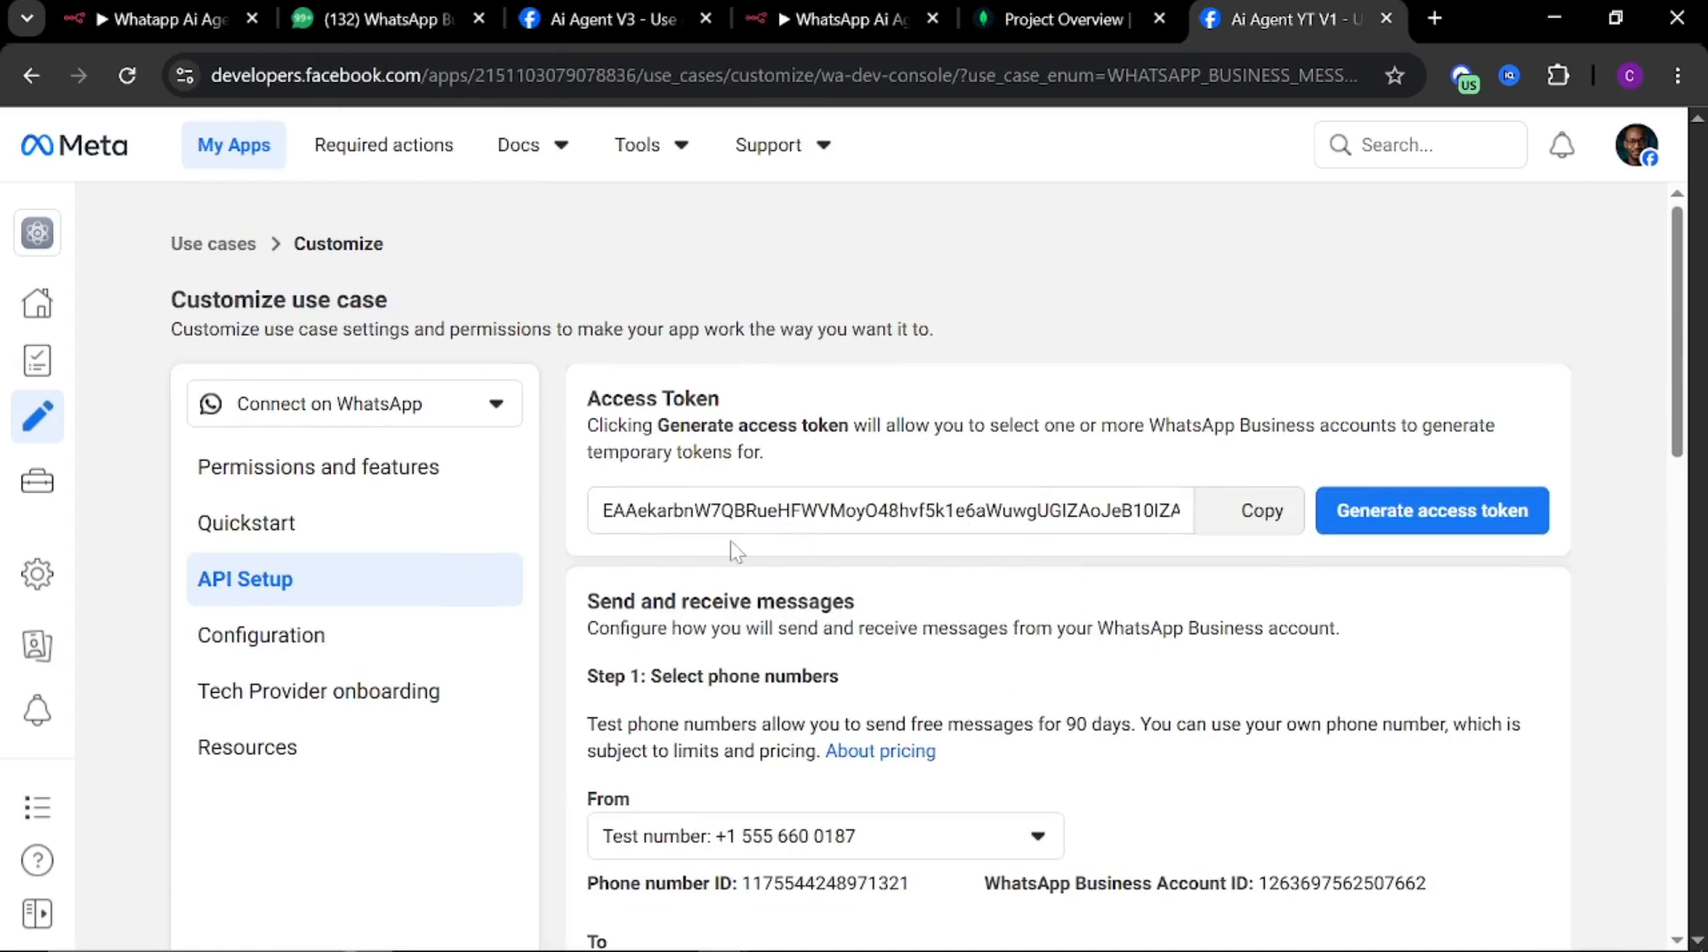
pyautogui.scroll(-2, 1017, 336)
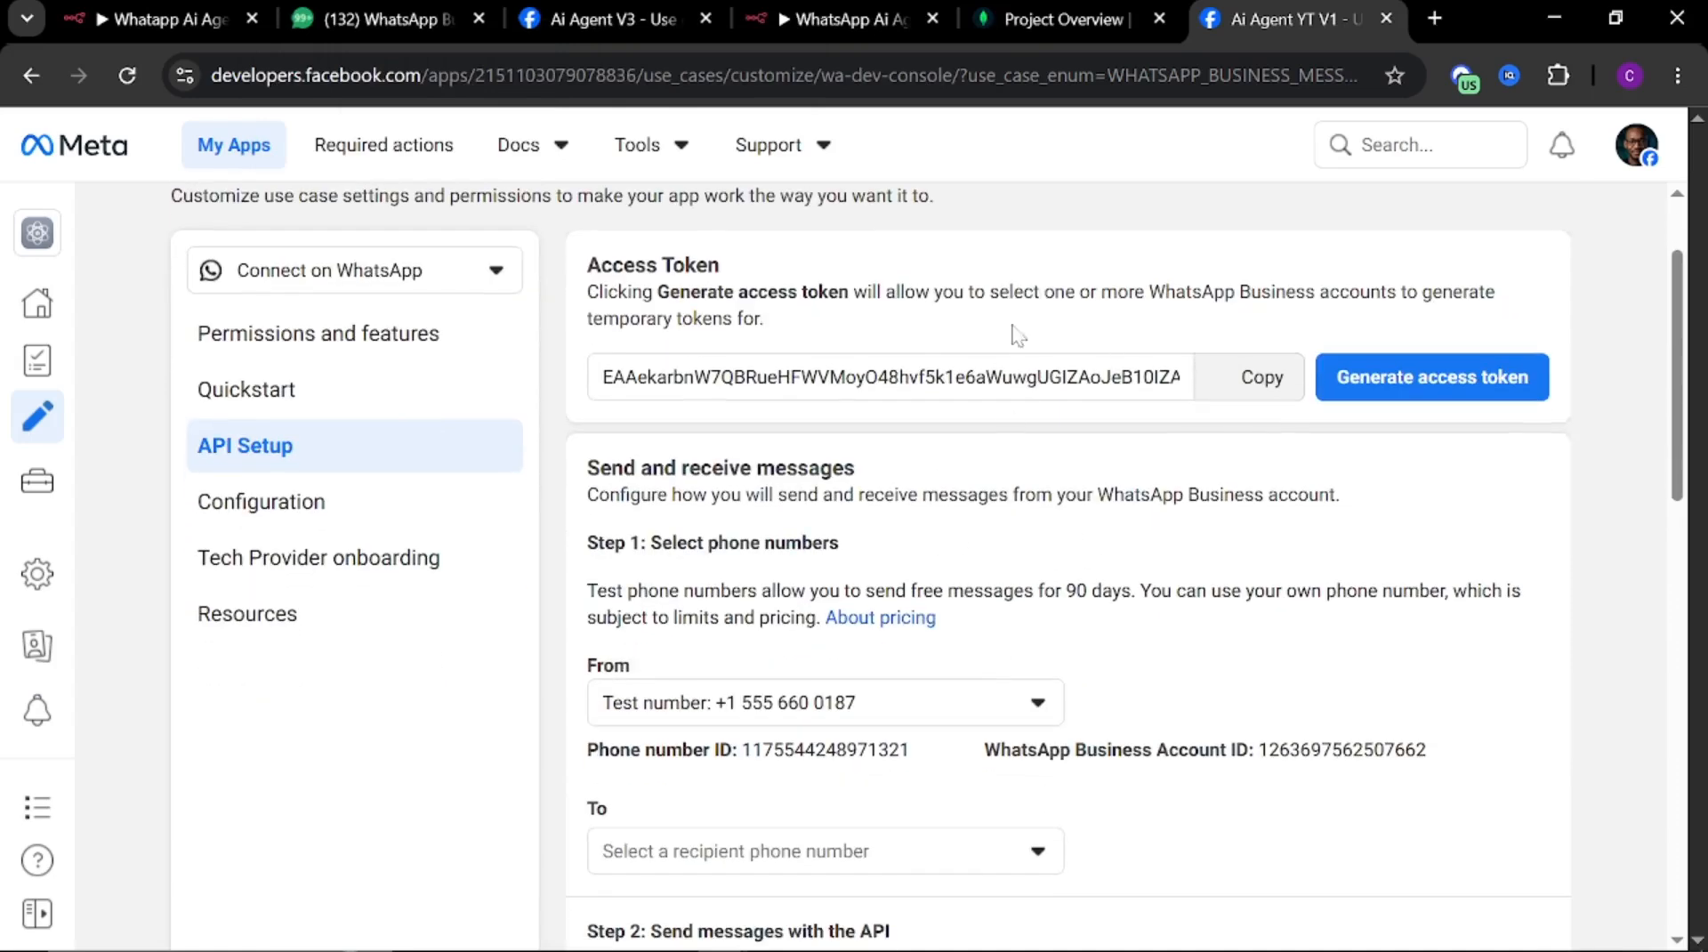
pyautogui.scroll(-4, 992, 459)
pyautogui.scroll(3, 997, 469)
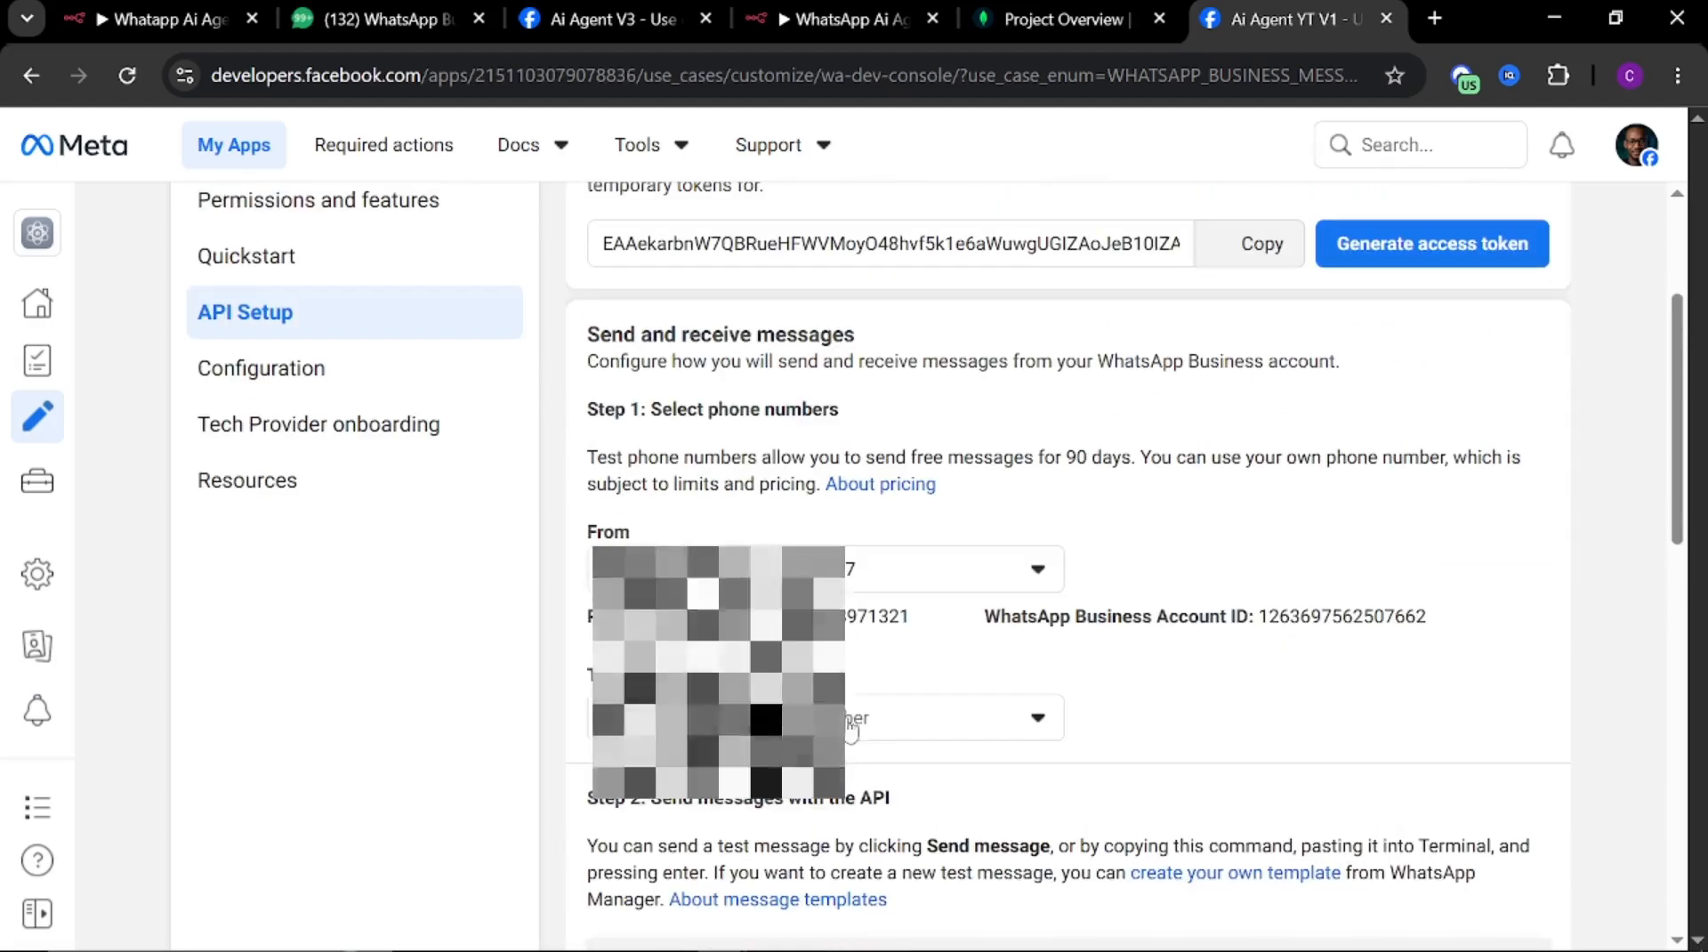
pyautogui.click(976, 725)
pyautogui.click(683, 792)
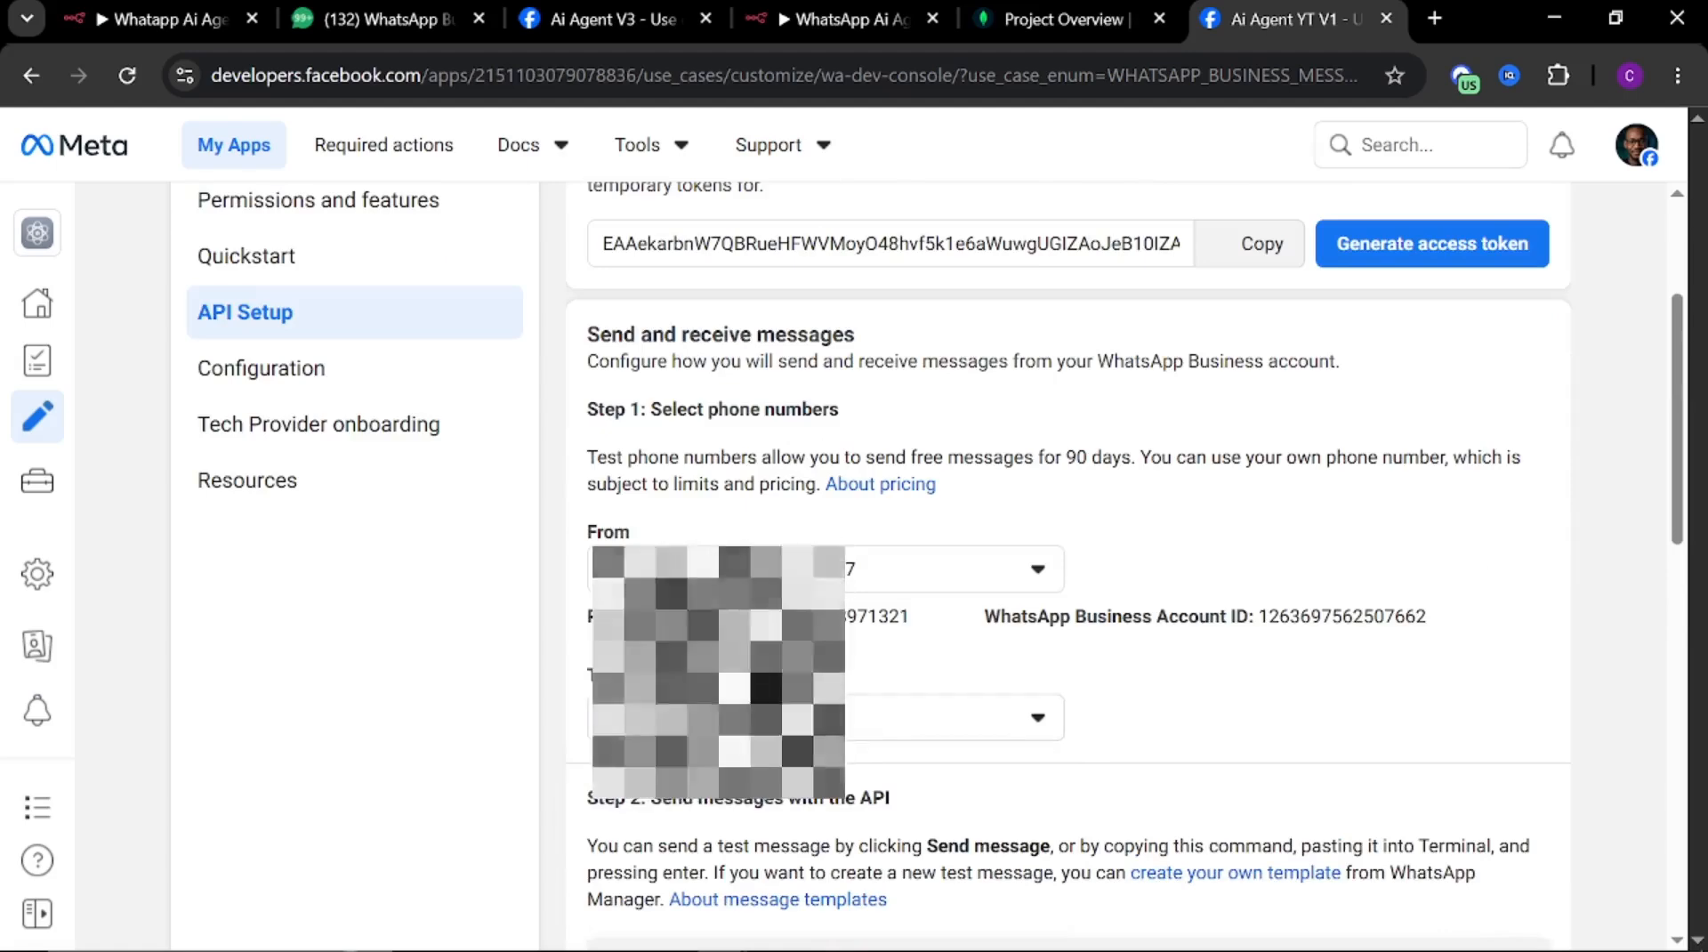
pyautogui.scroll(-1, 1067, 570)
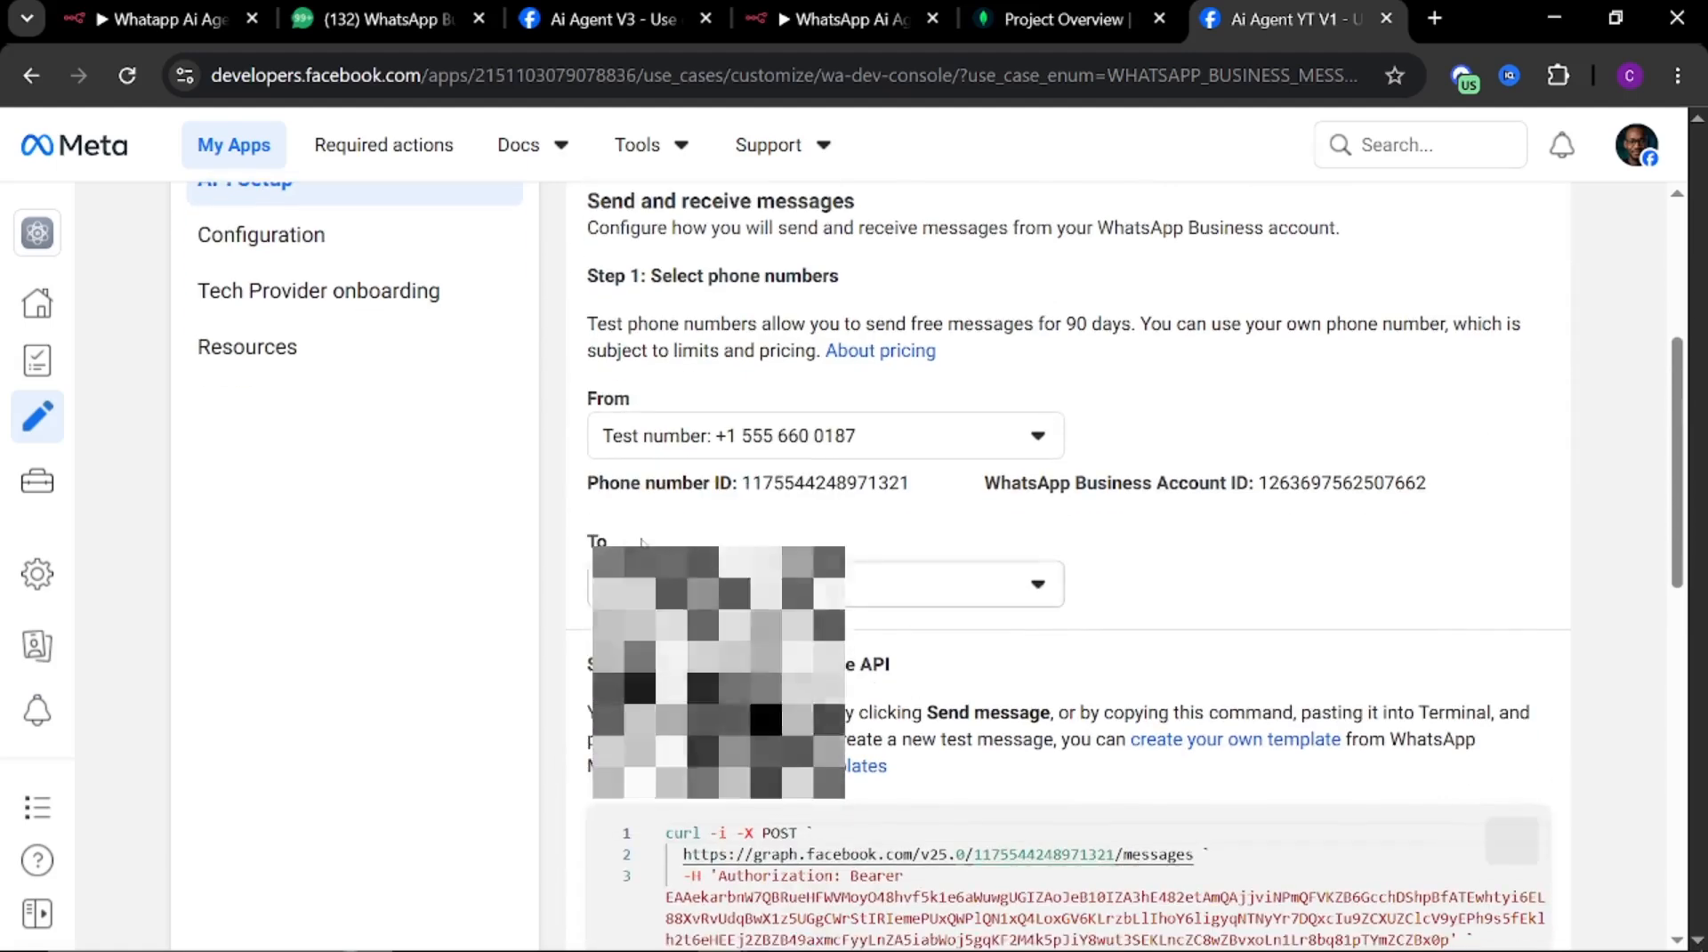
pyautogui.click(811, 585)
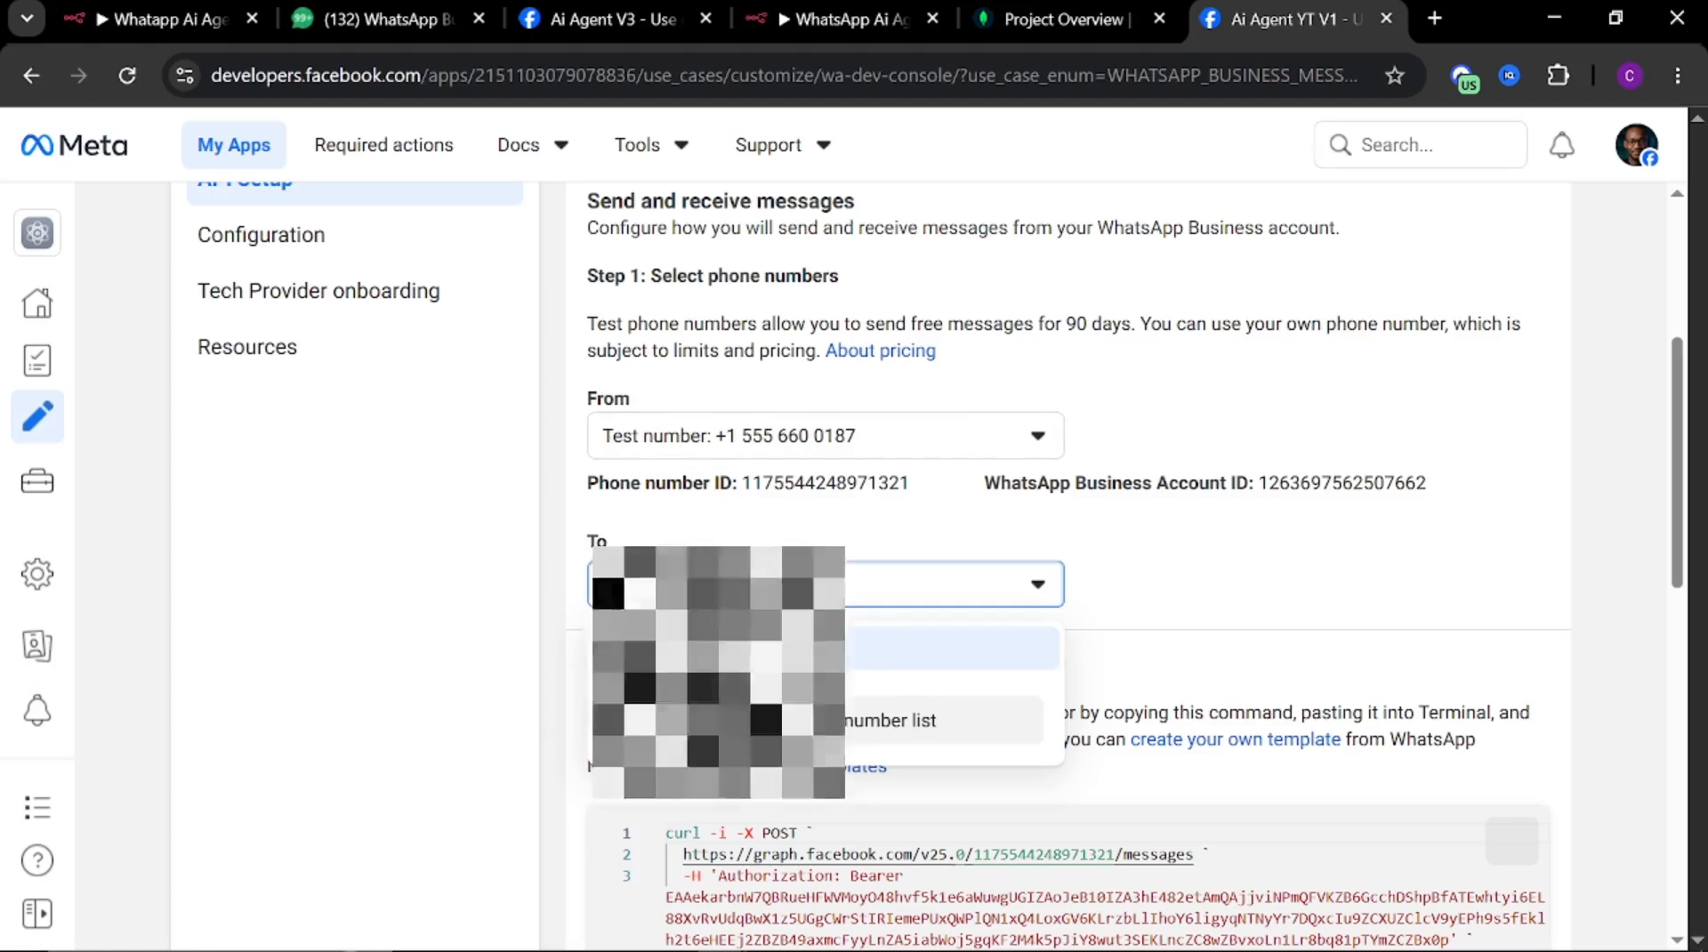
pyautogui.click(800, 729)
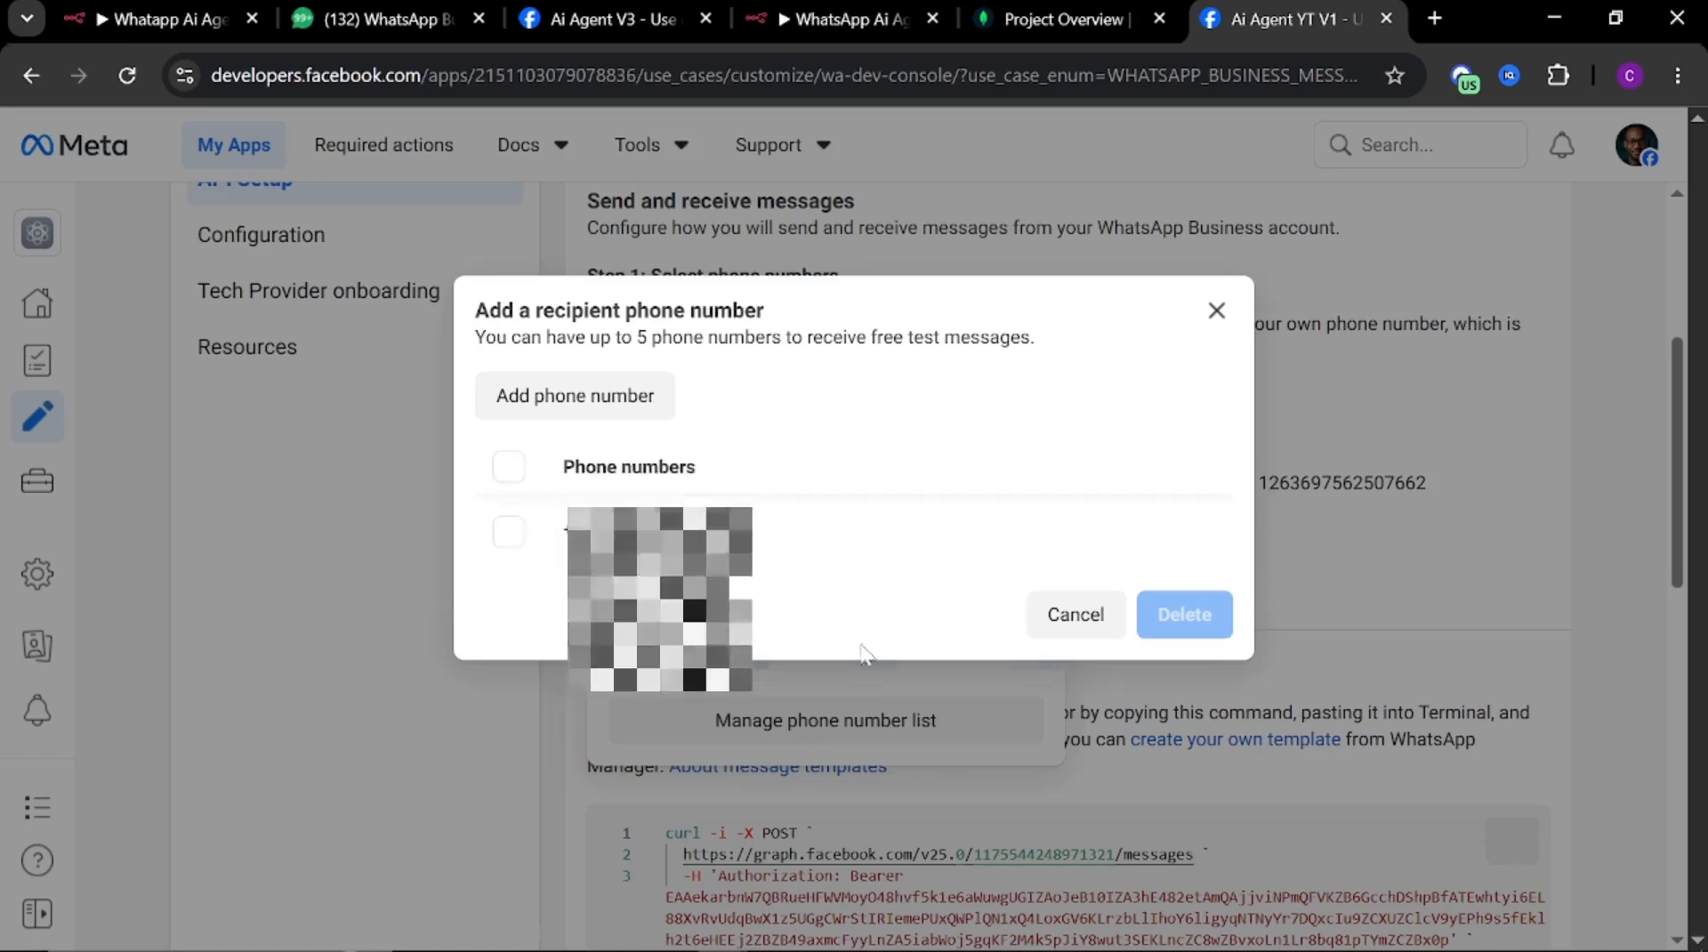
pyautogui.click(1217, 312)
pyautogui.scroll(-6, 1435, 623)
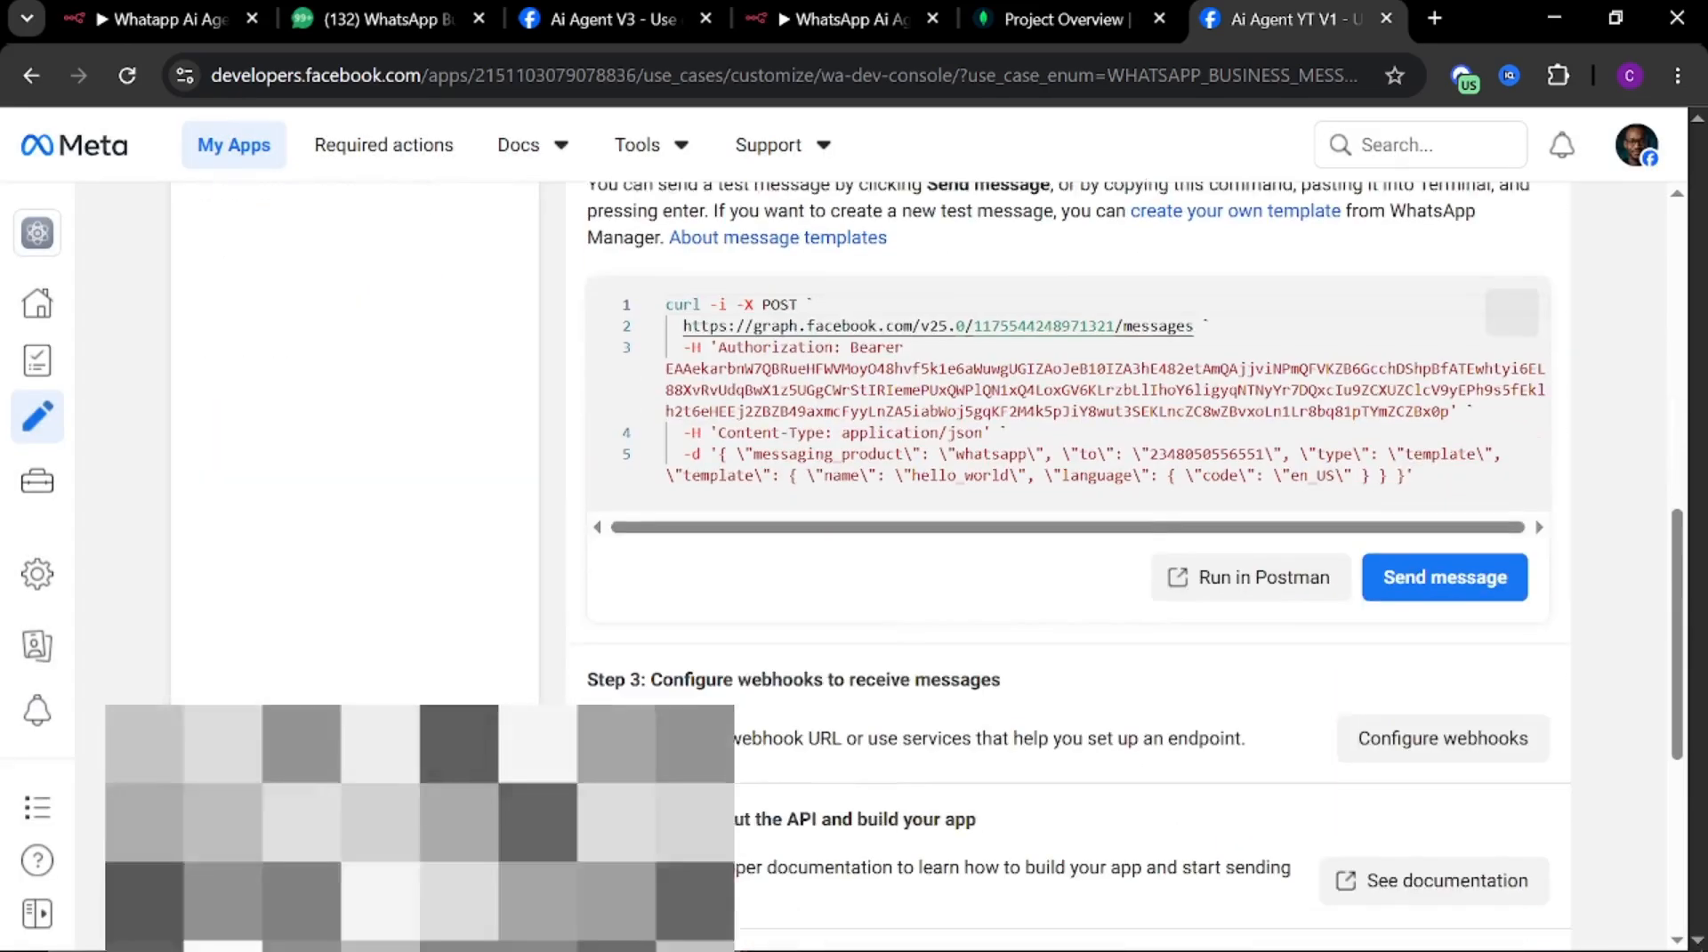
pyautogui.click(1445, 572)
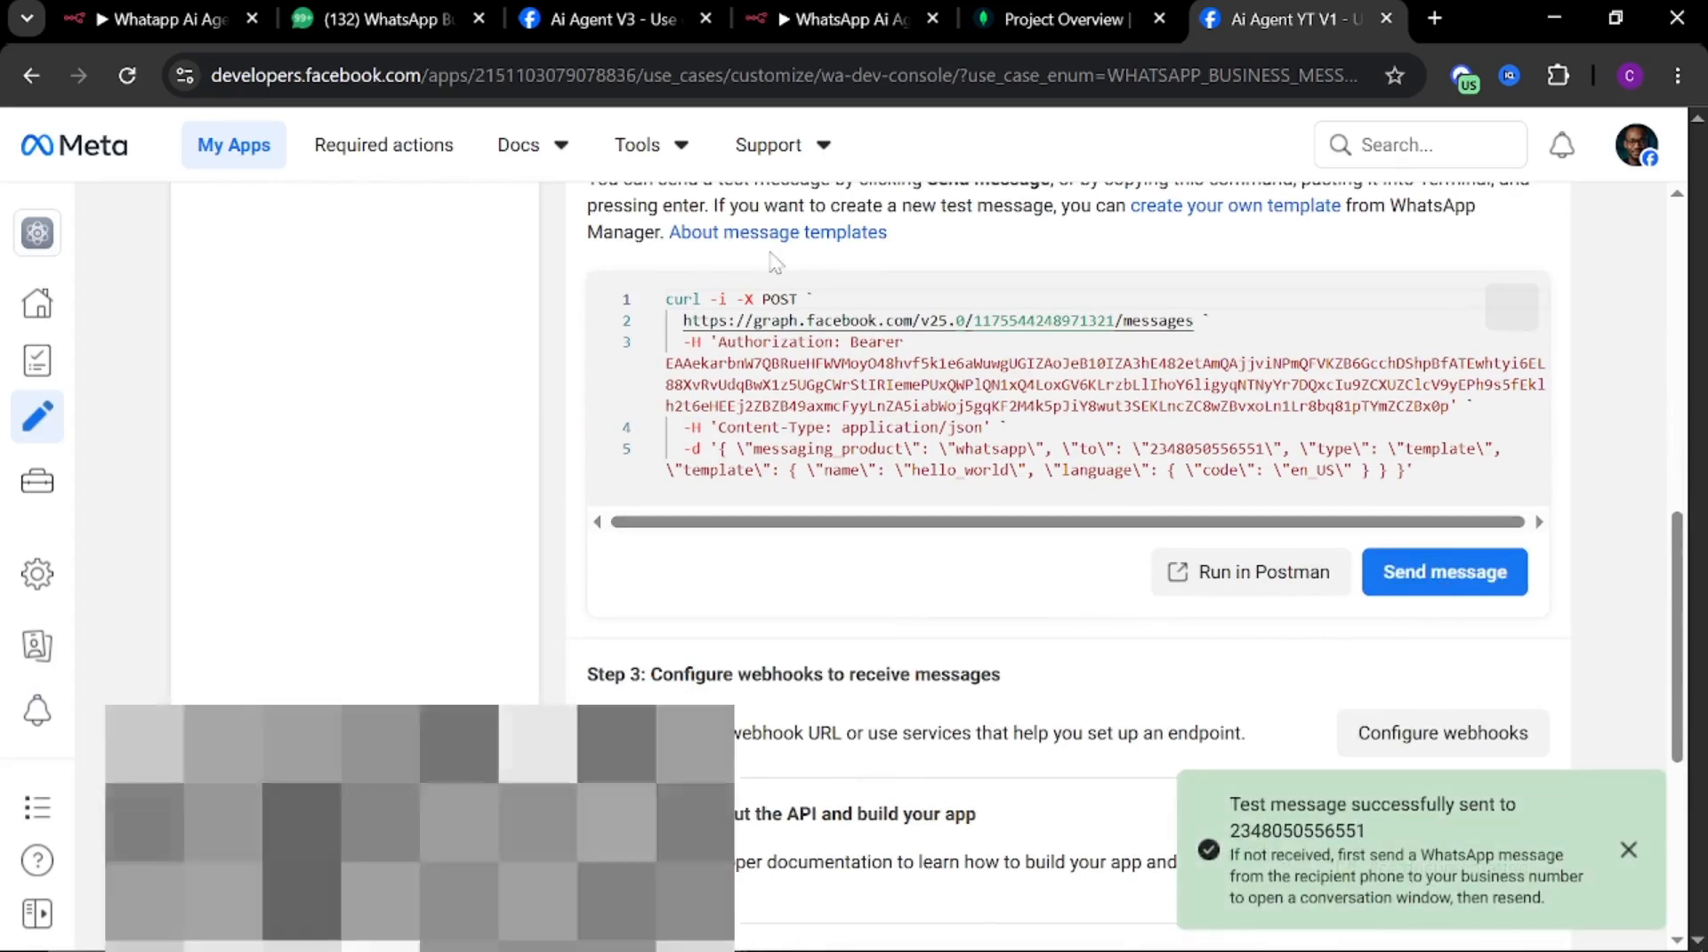
# Check the received test message in WhatsApp Web and review the Client ID and Client Secret fields of the n8n credential
pyautogui.click(386, 22)
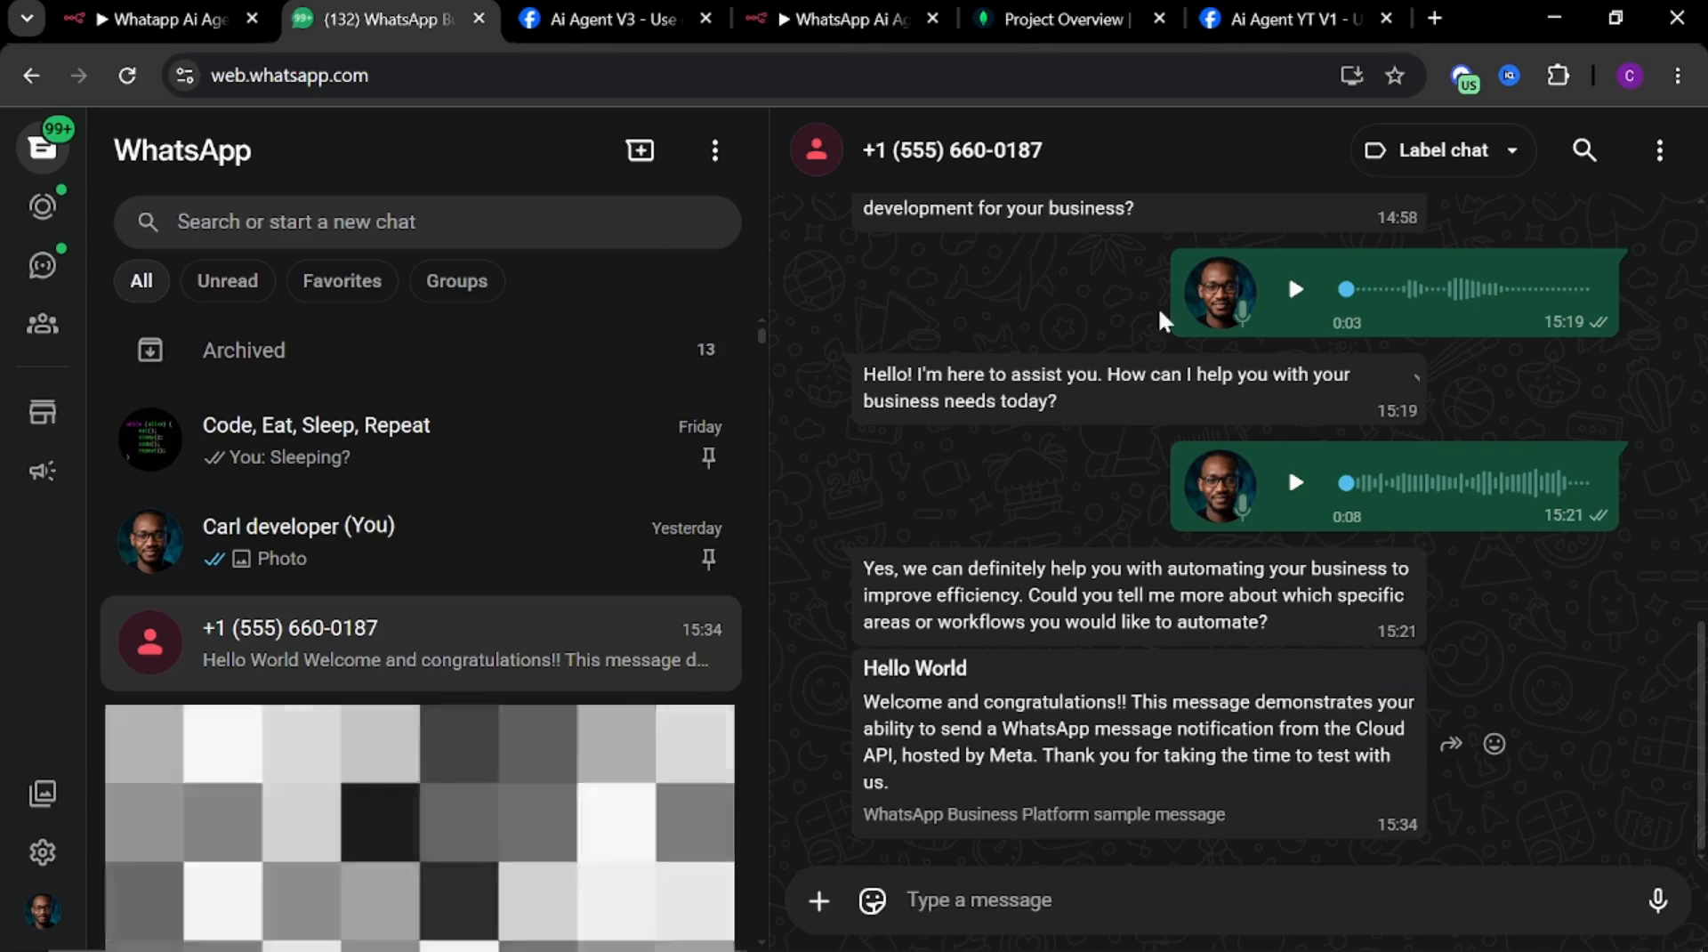
pyautogui.click(606, 21)
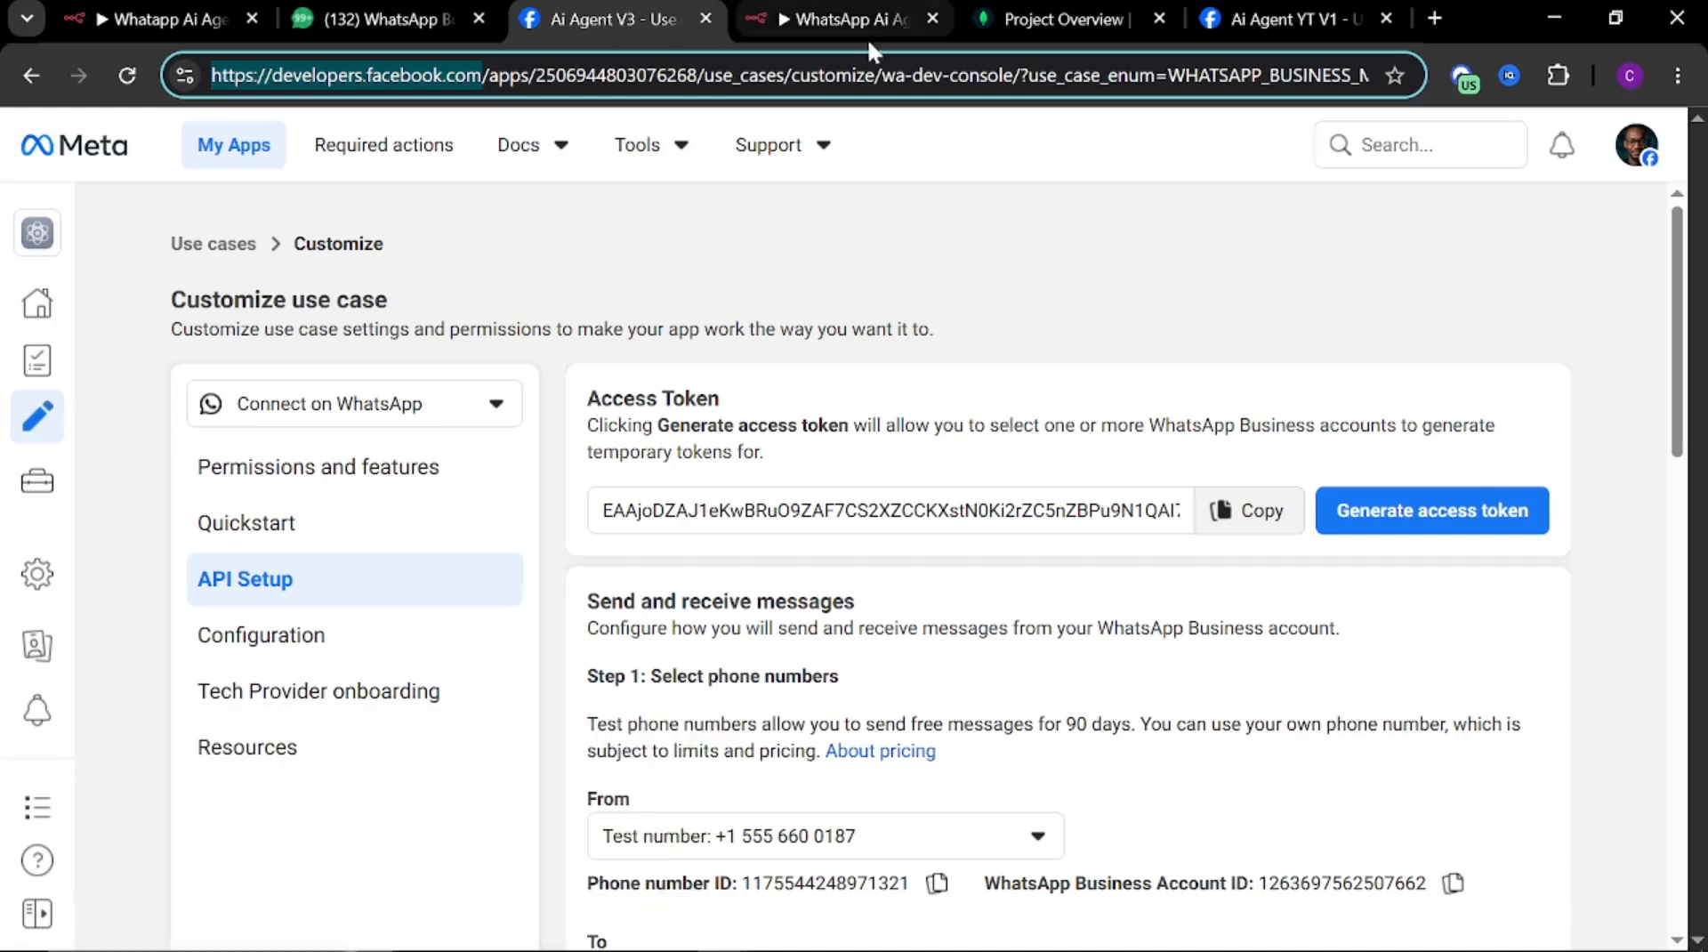
pyautogui.click(821, 13)
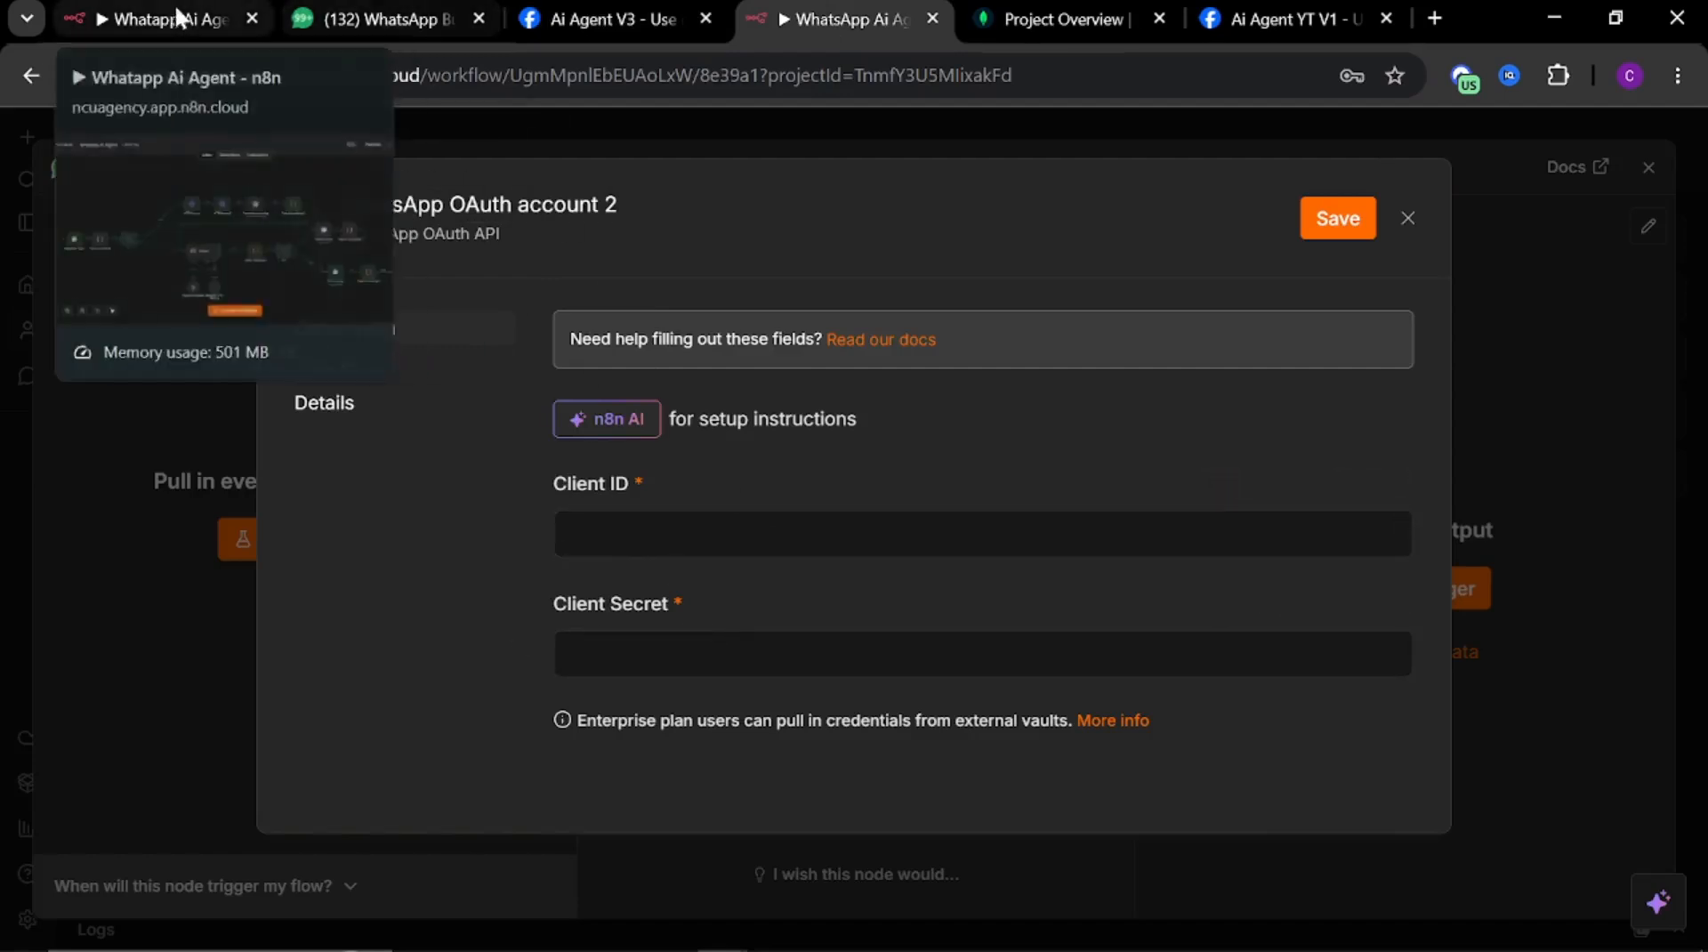
pyautogui.click(579, 10)
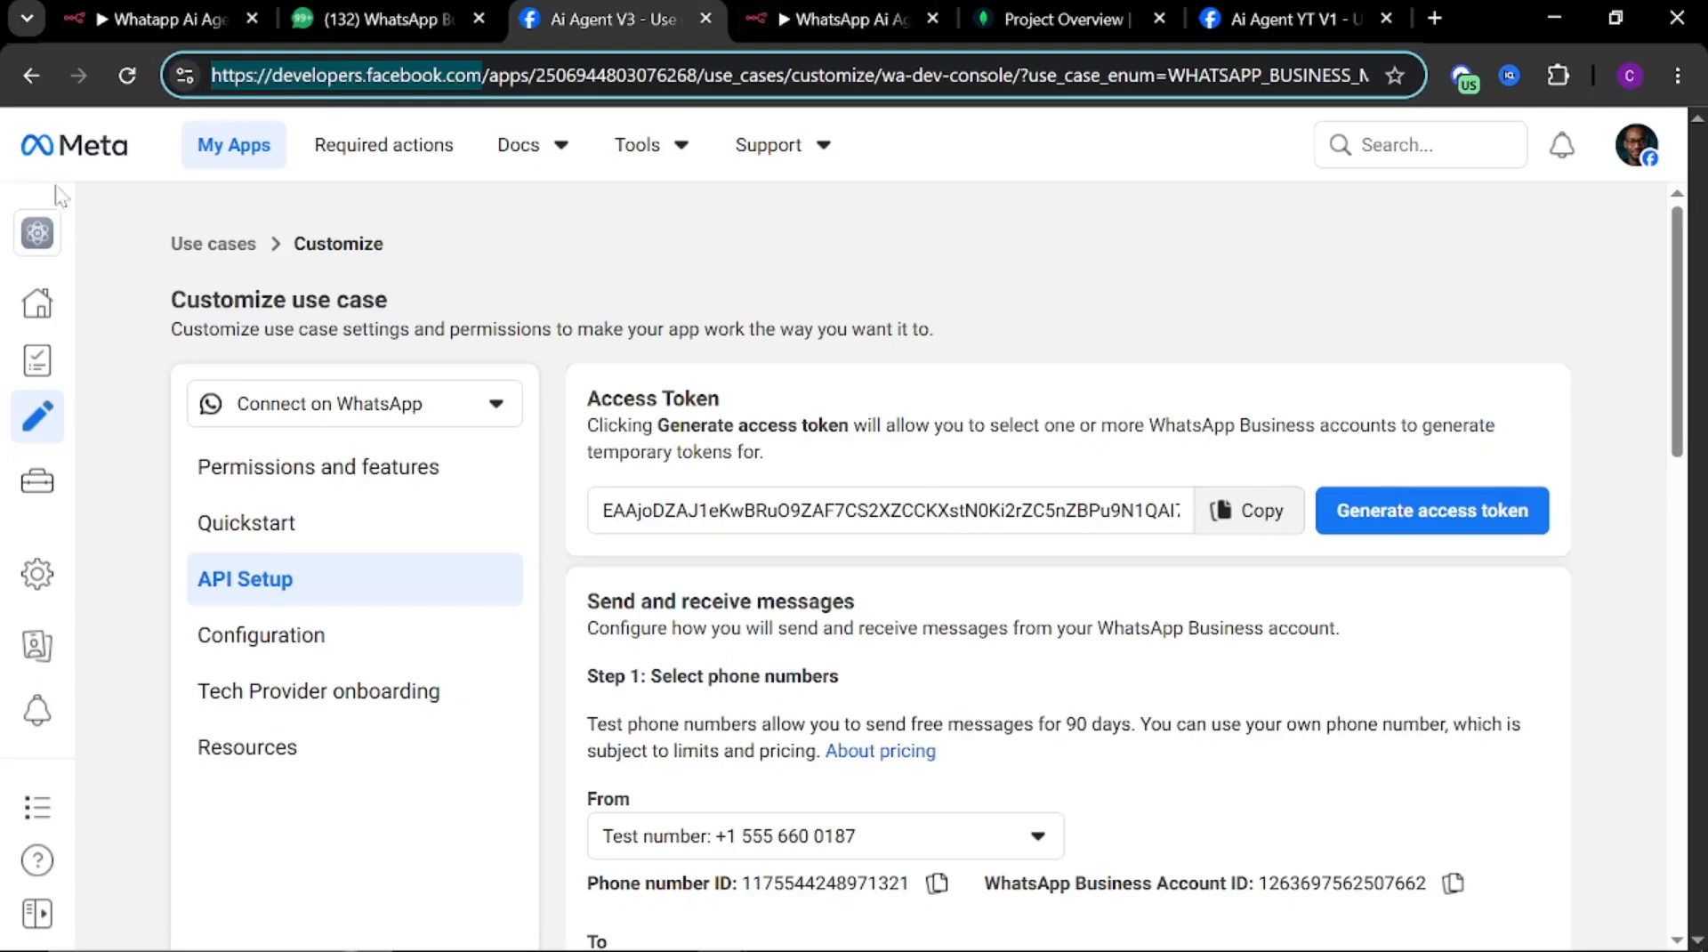
# Open the Meta app's basic settings, copy the App ID, and paste it into the n8n credential's Client ID field
pyautogui.click(37, 909)
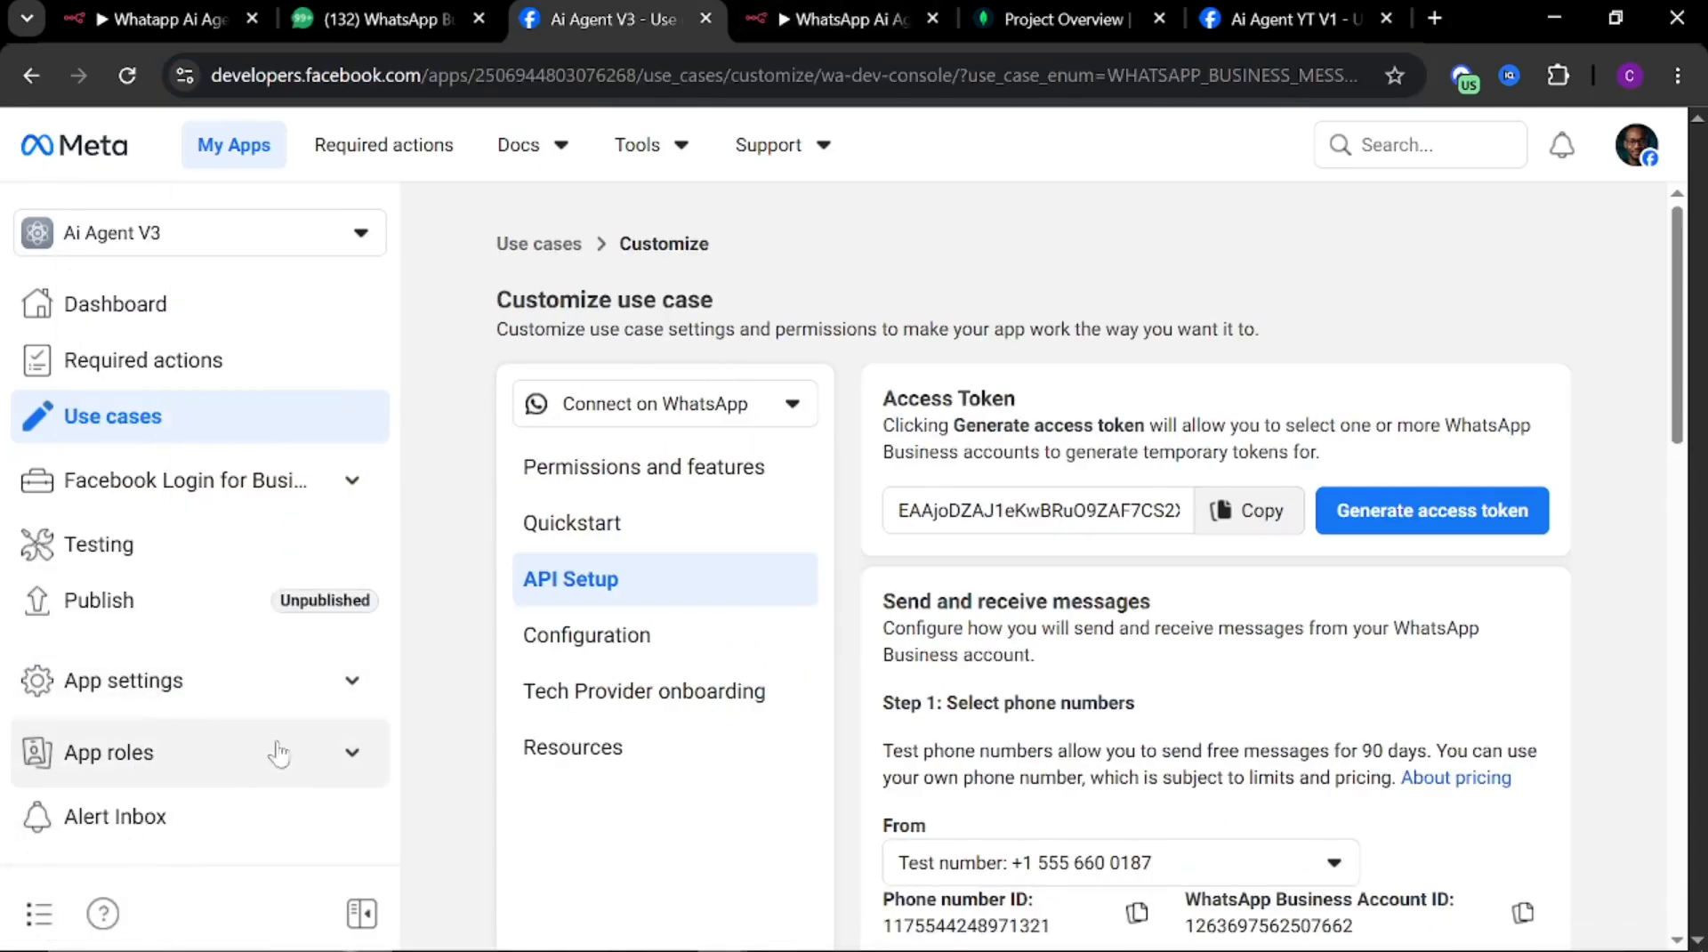
pyautogui.click(352, 754)
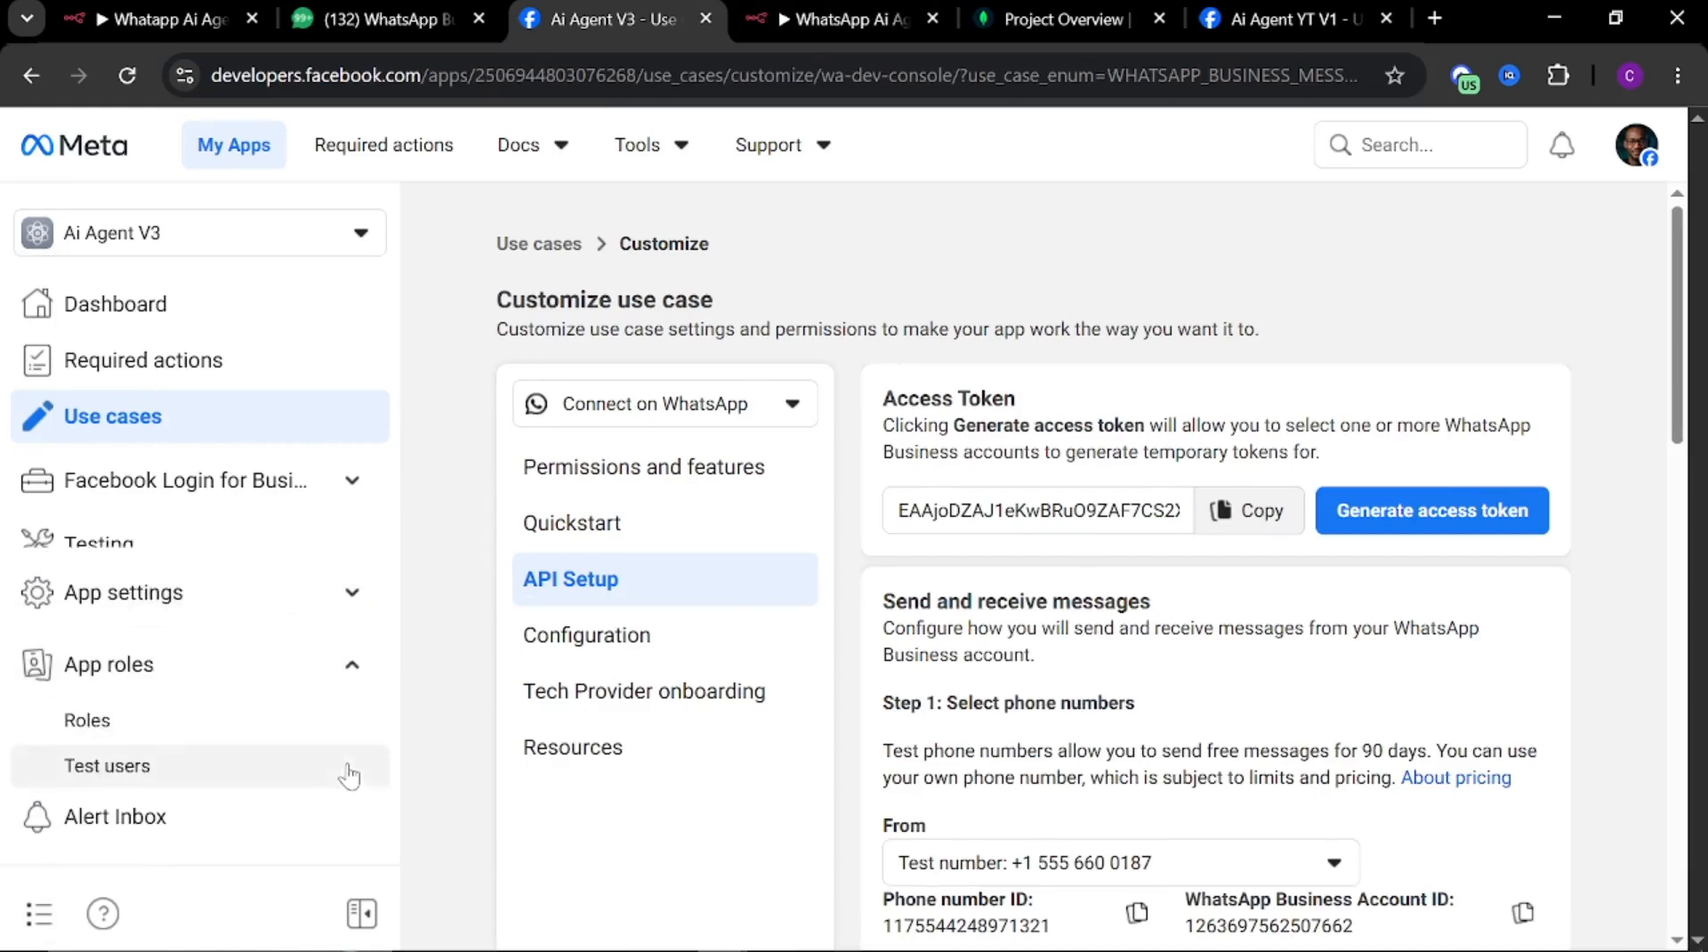
pyautogui.click(352, 612)
pyautogui.click(86, 567)
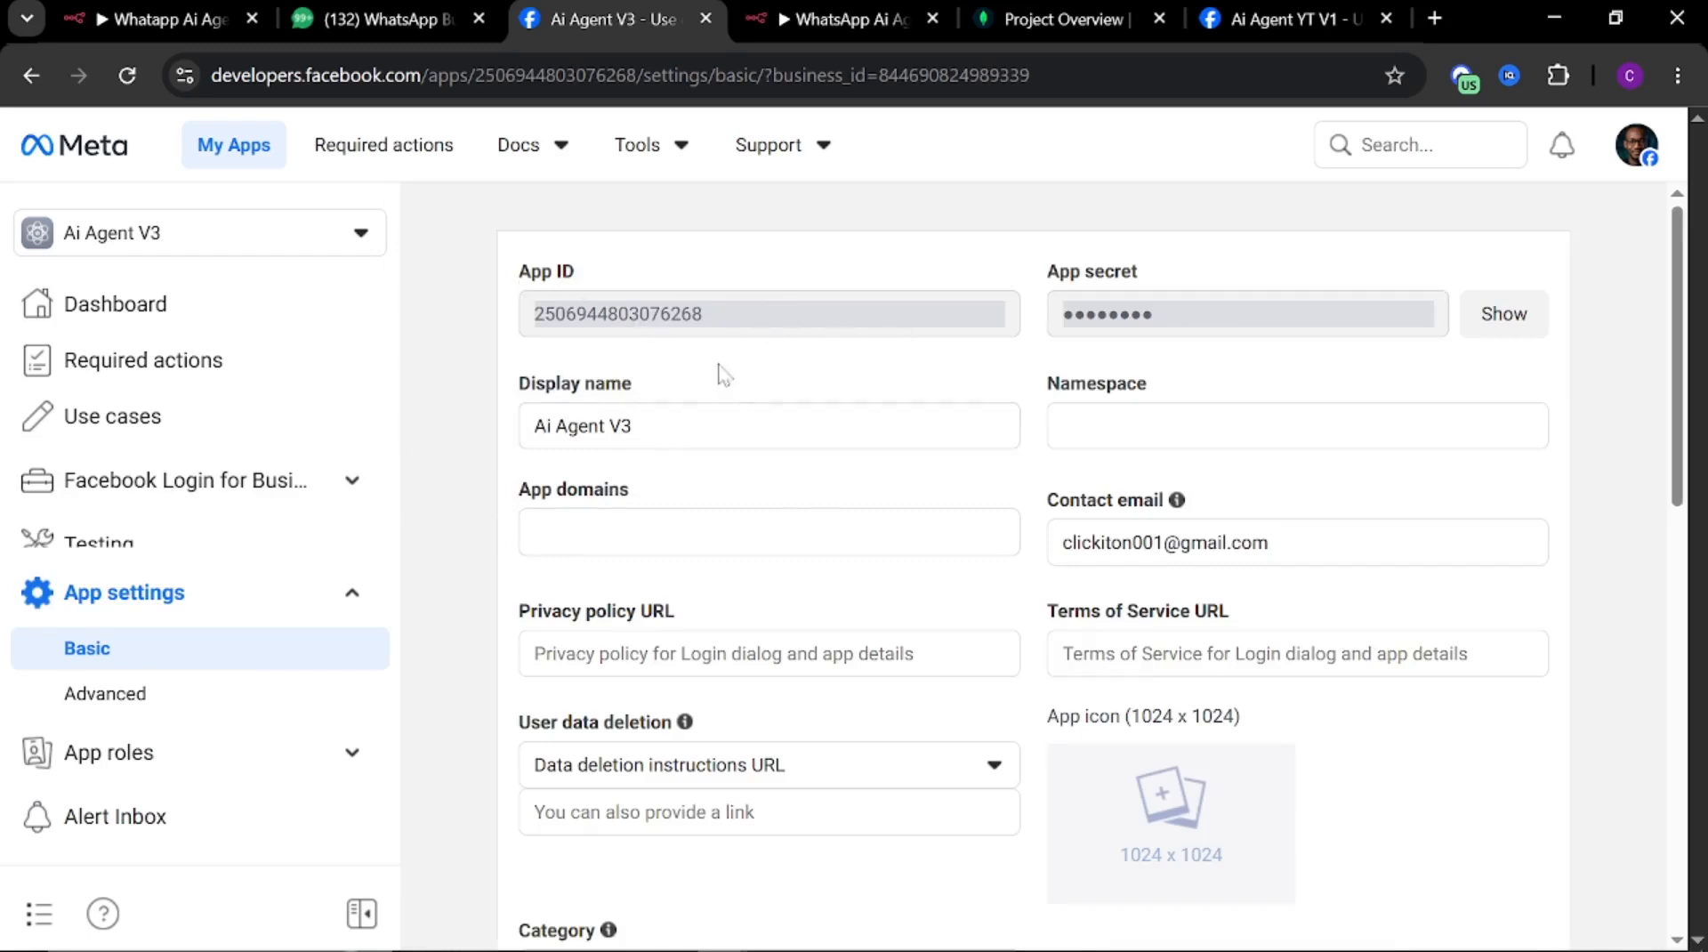
pyautogui.moveTo(727, 320); pyautogui.dragTo(547, 337)
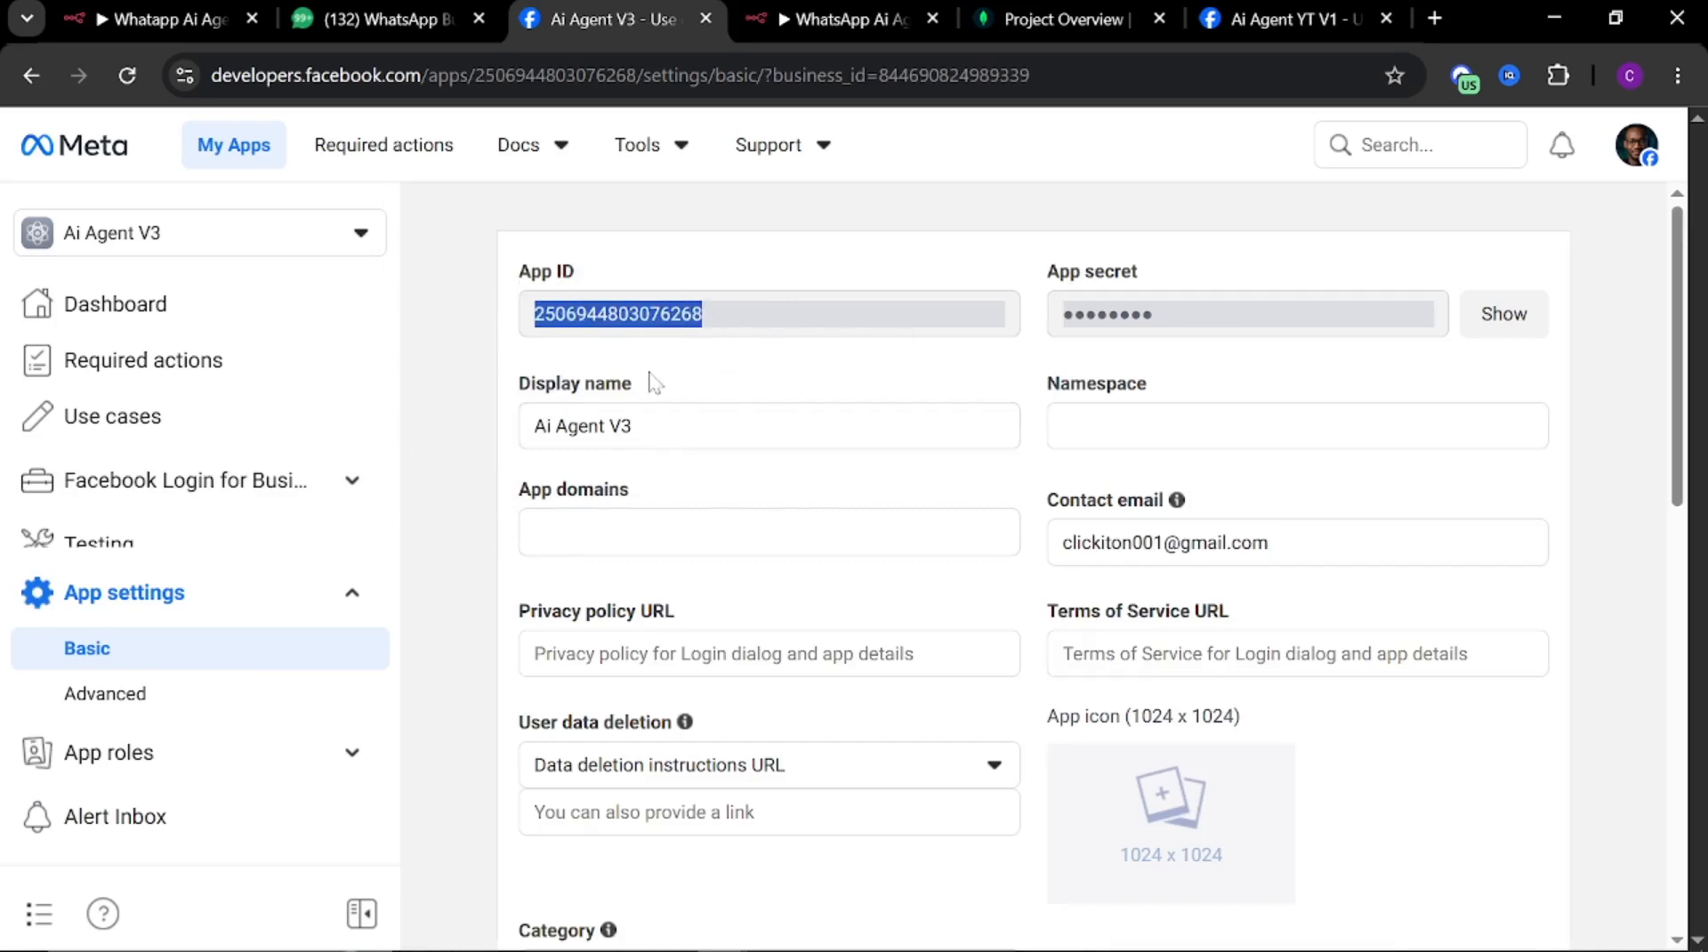
pyautogui.click(823, 19)
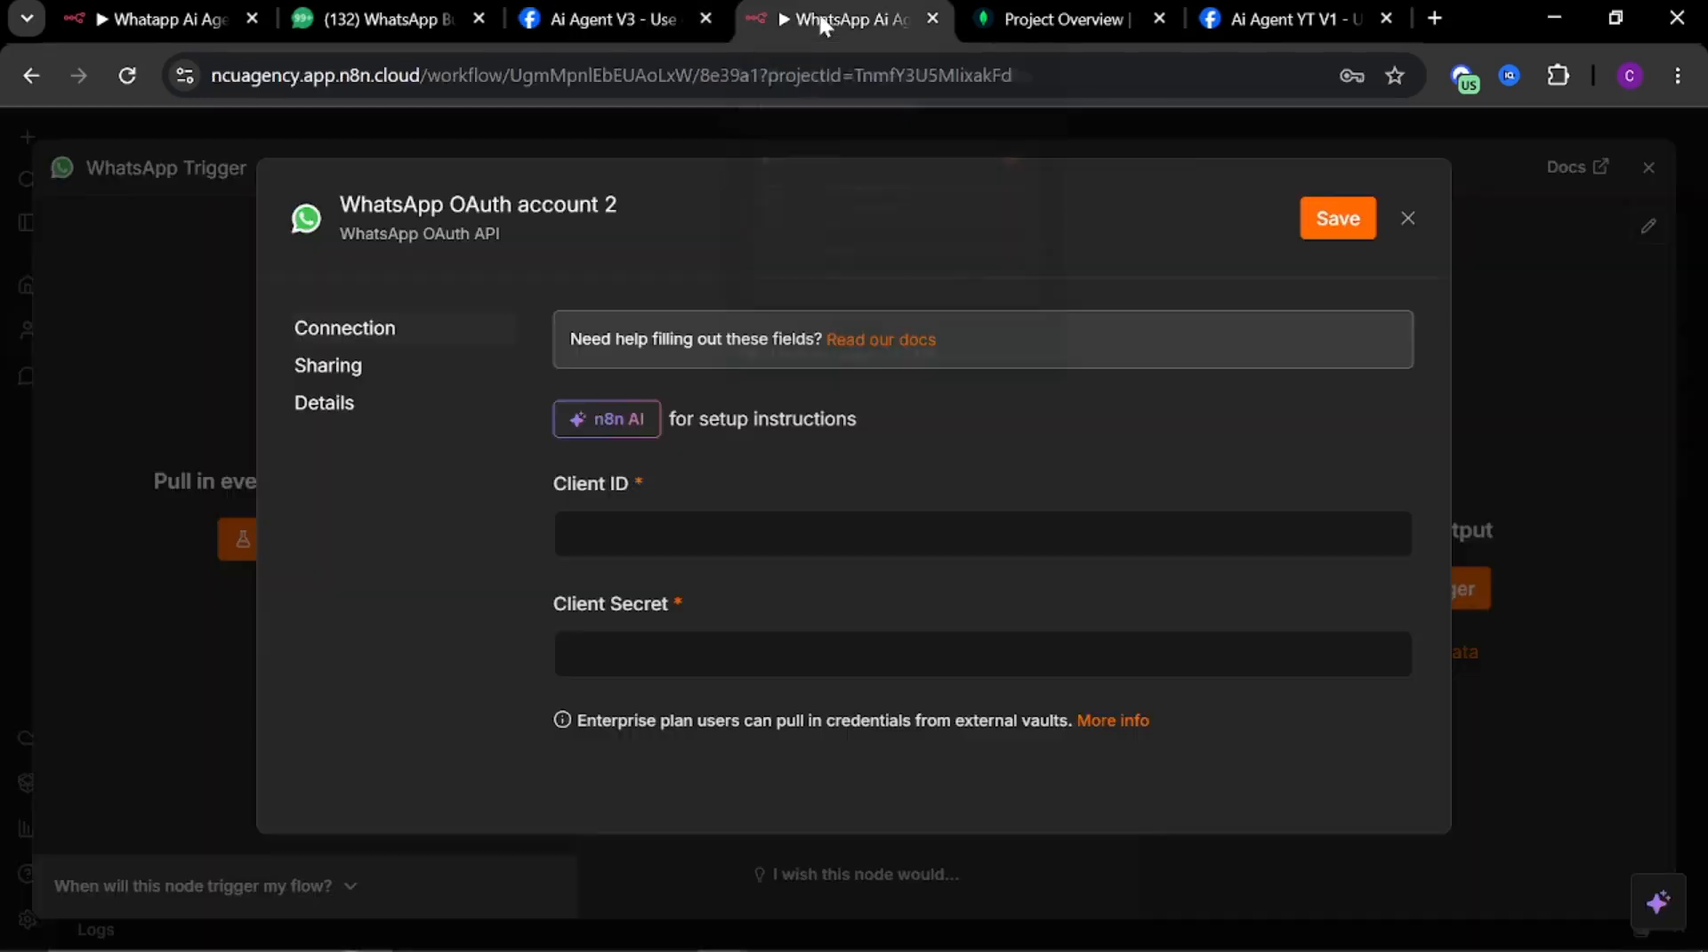
pyautogui.click(744, 533)
pyautogui.hotkey('ctrl', 'v')
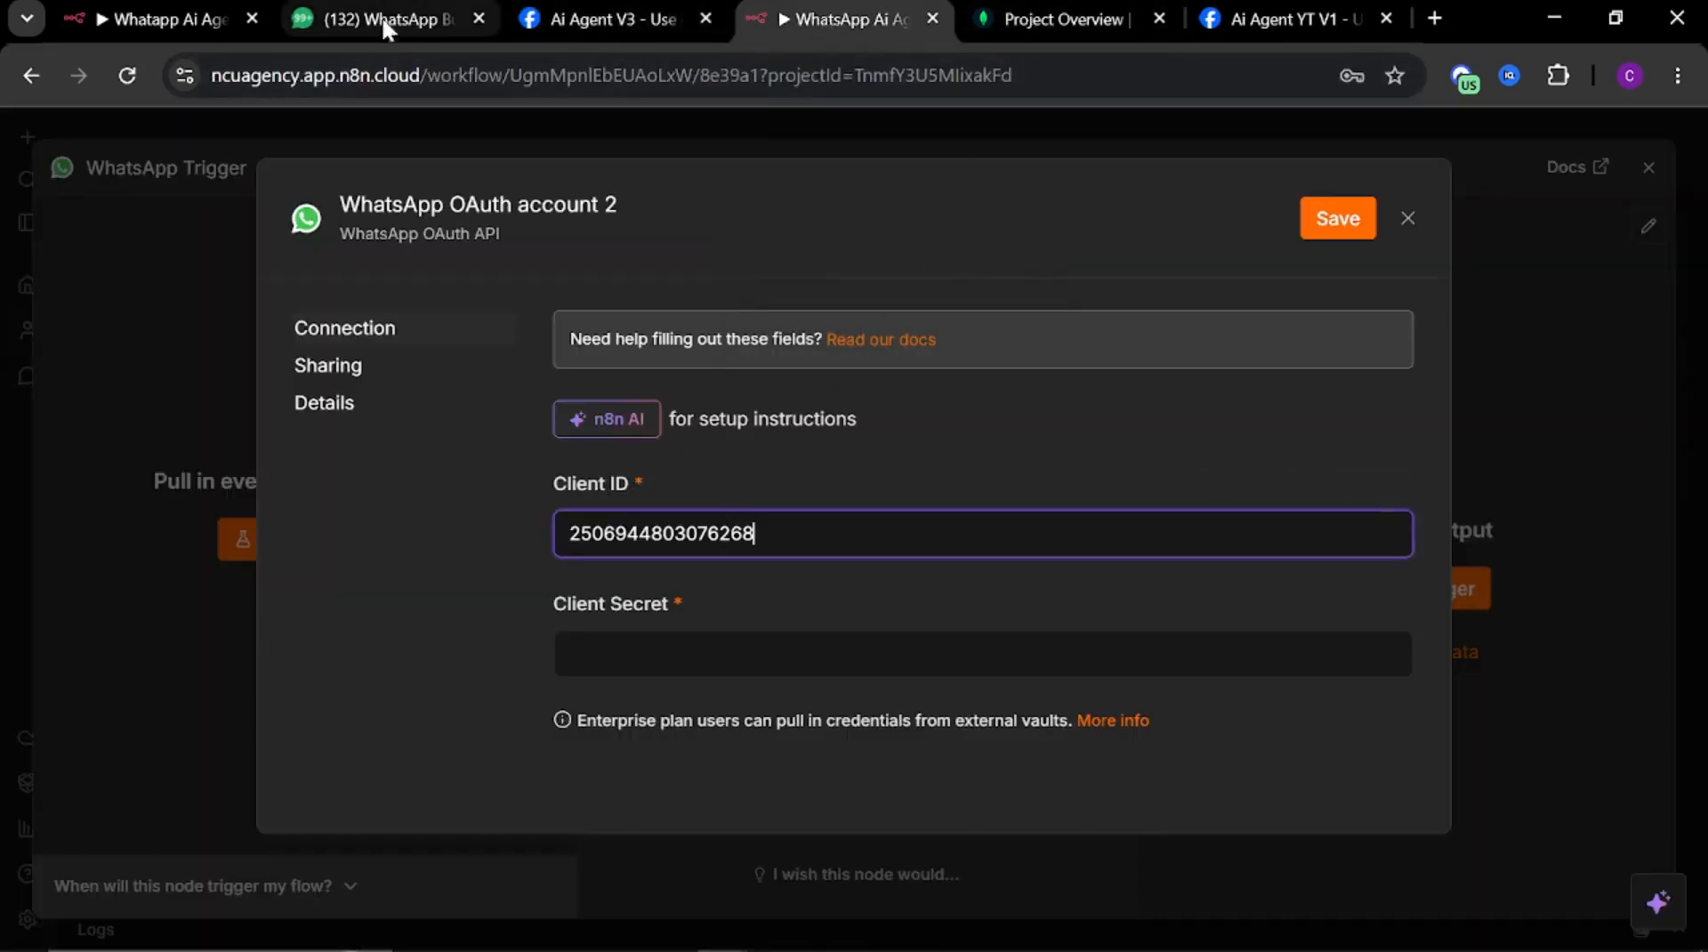
# Reveal and copy the App secret, paste it into the Client Secret field, and save the WhatsApp OAuth credential
pyautogui.click(693, 23)
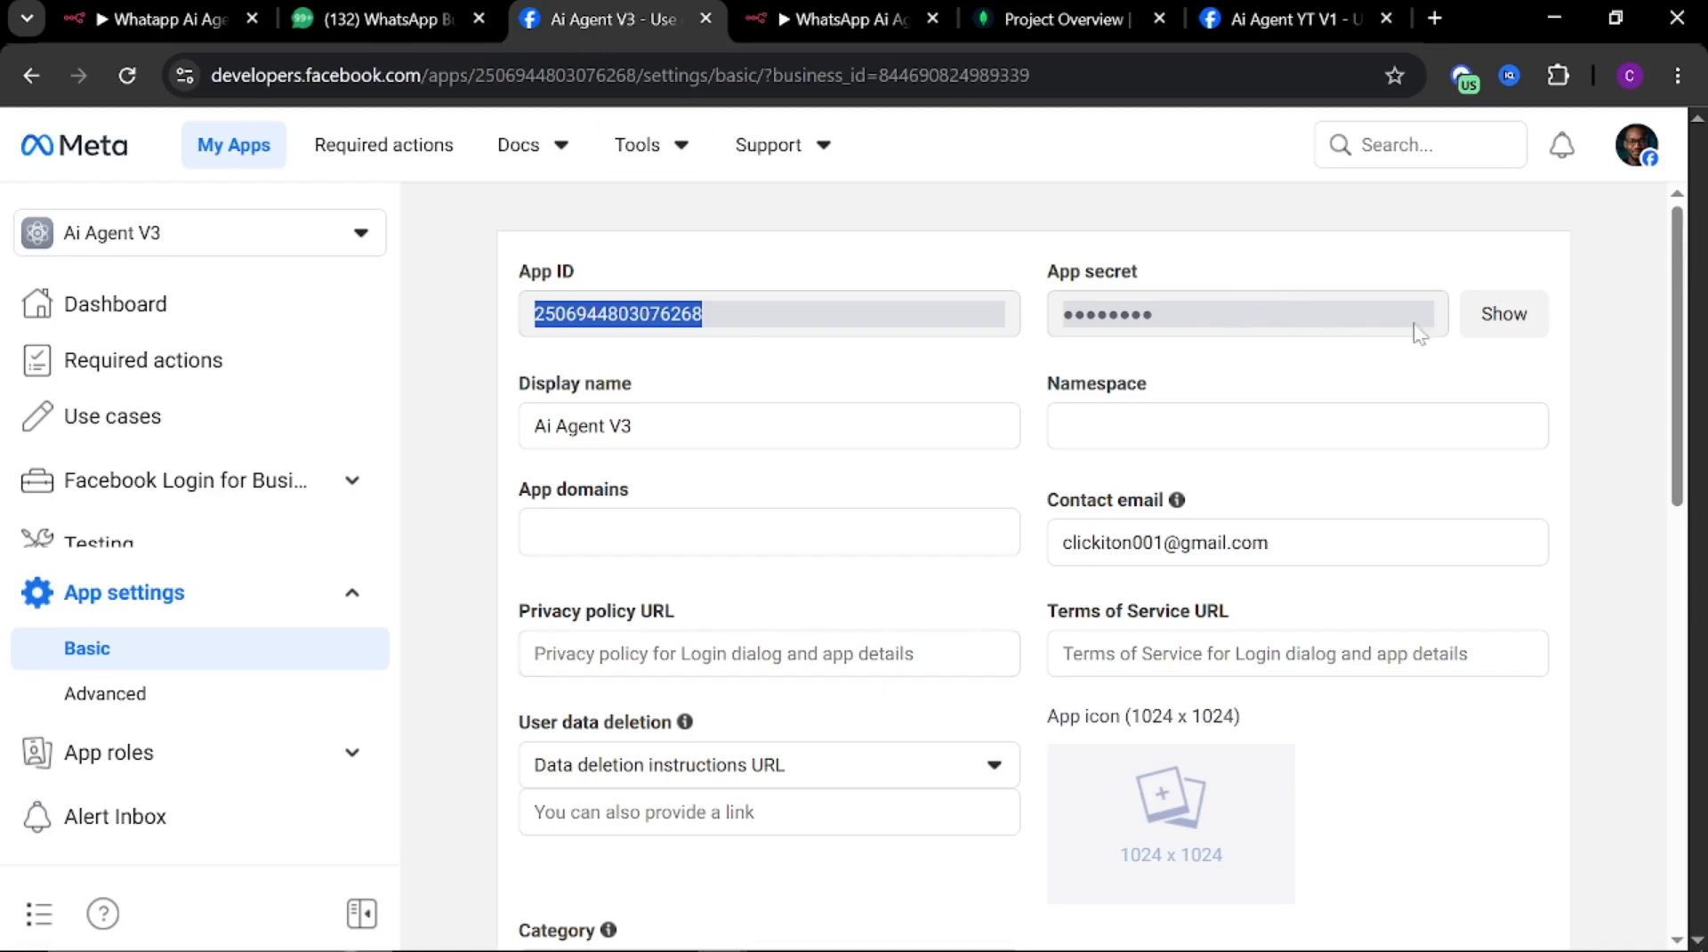
pyautogui.click(1500, 329)
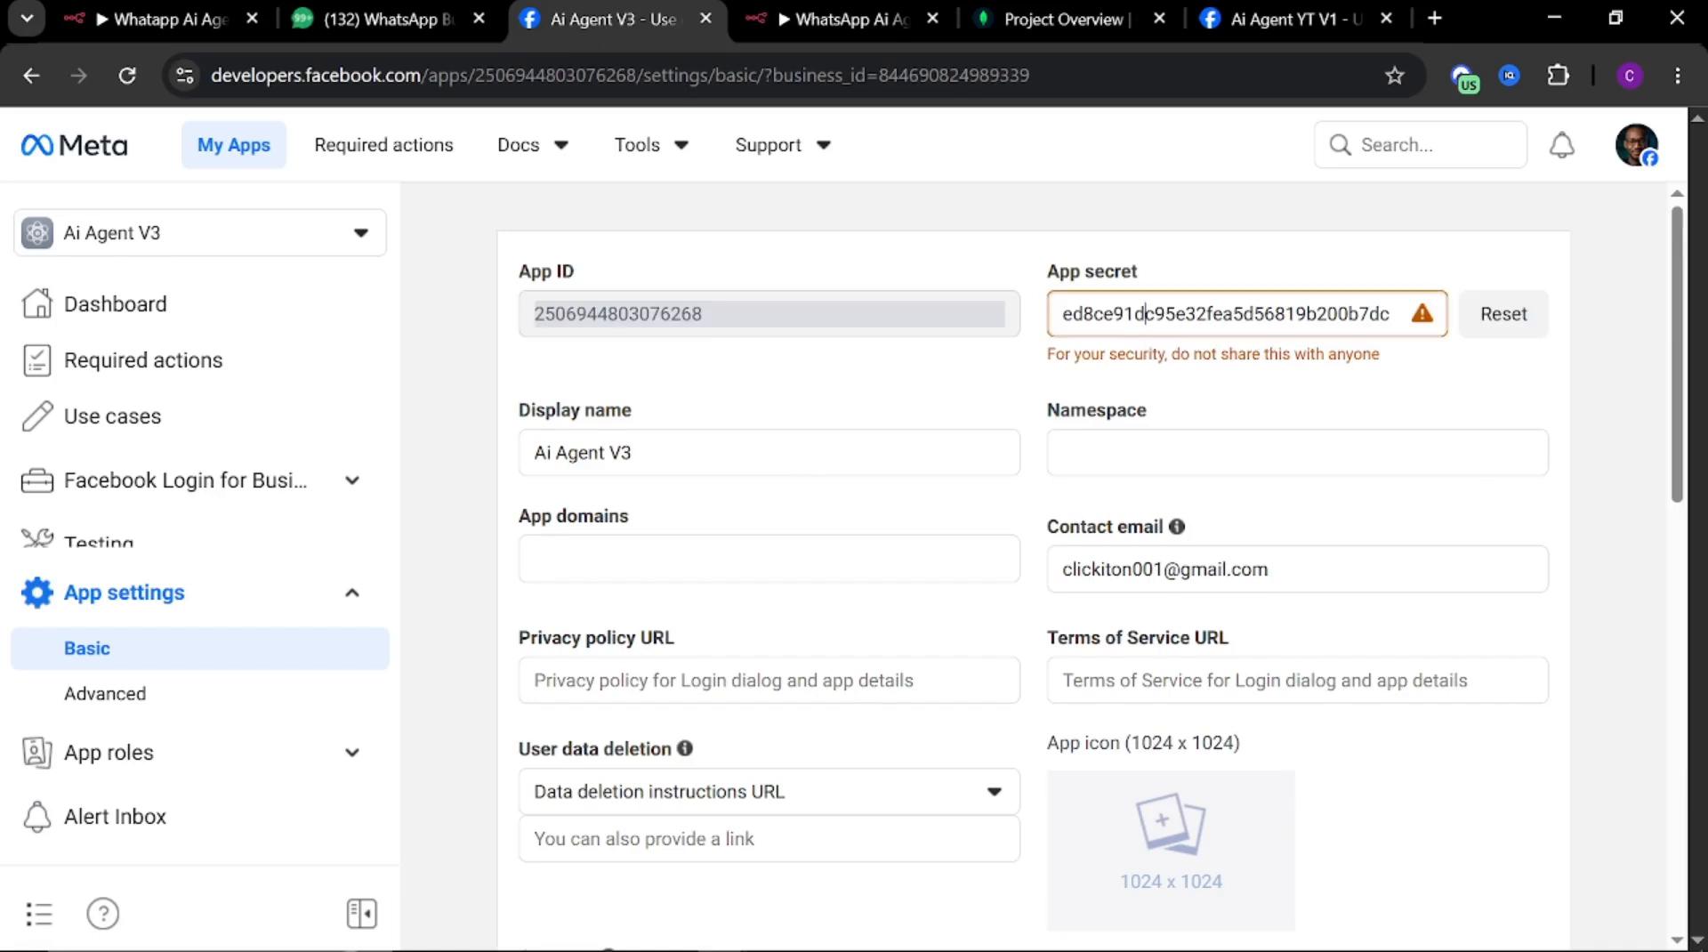
pyautogui.hotkey('ctrl', 'a')
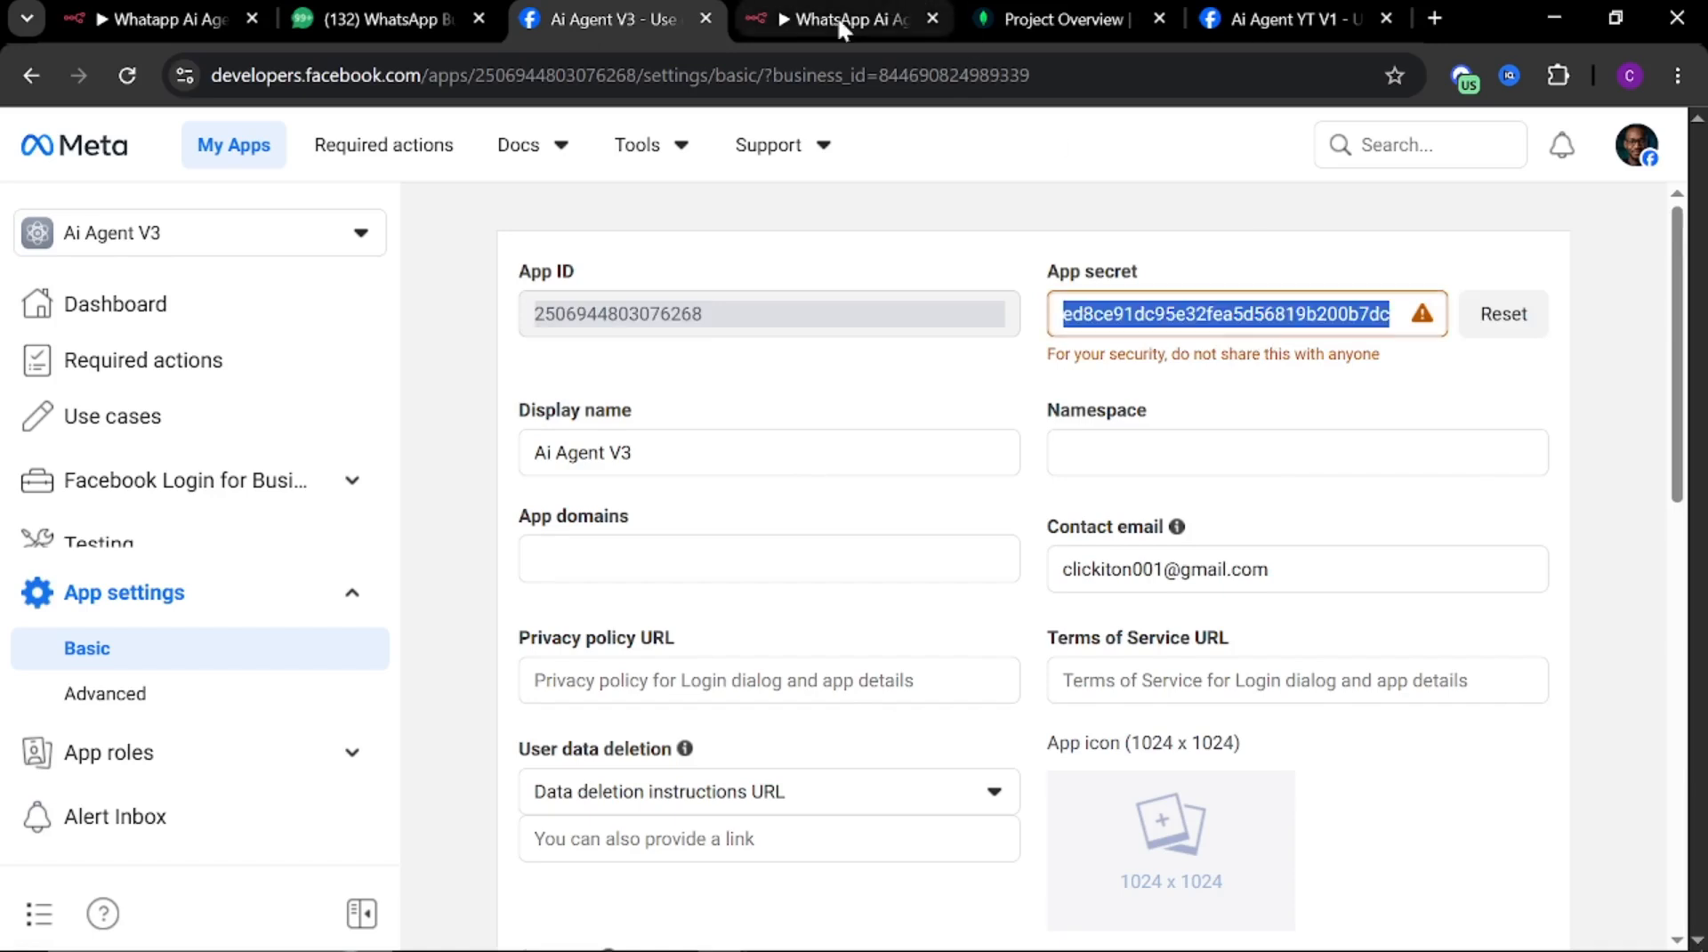
pyautogui.click(778, 20)
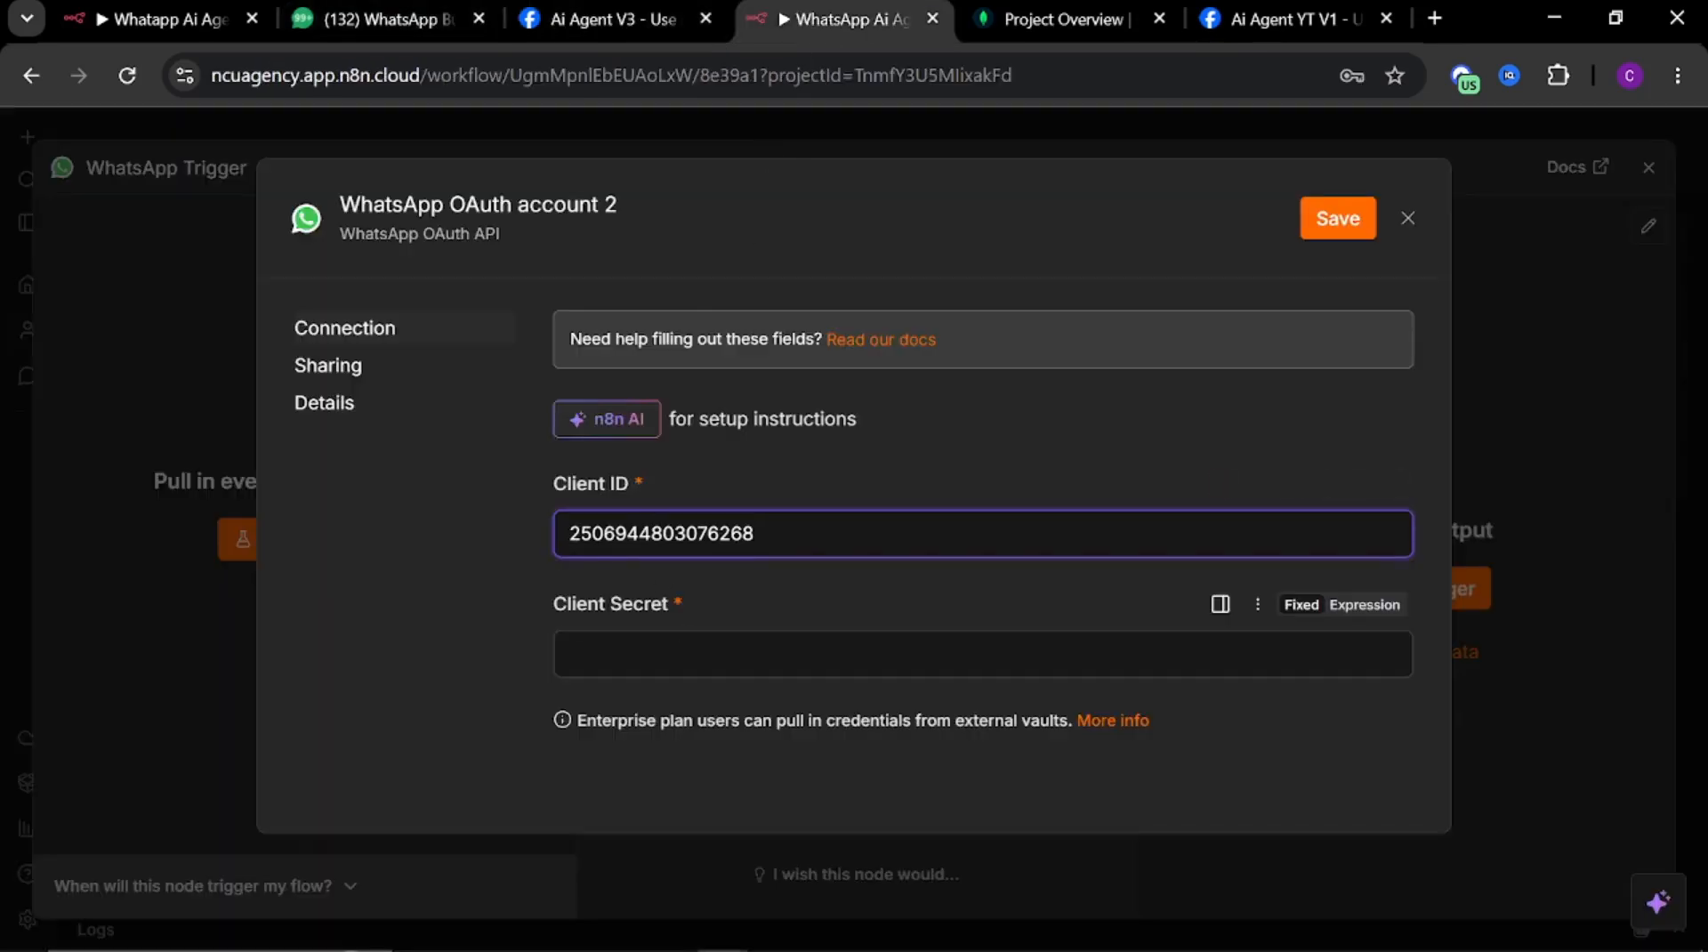
pyautogui.click(717, 654)
pyautogui.hotkey('ctrl', 'v')
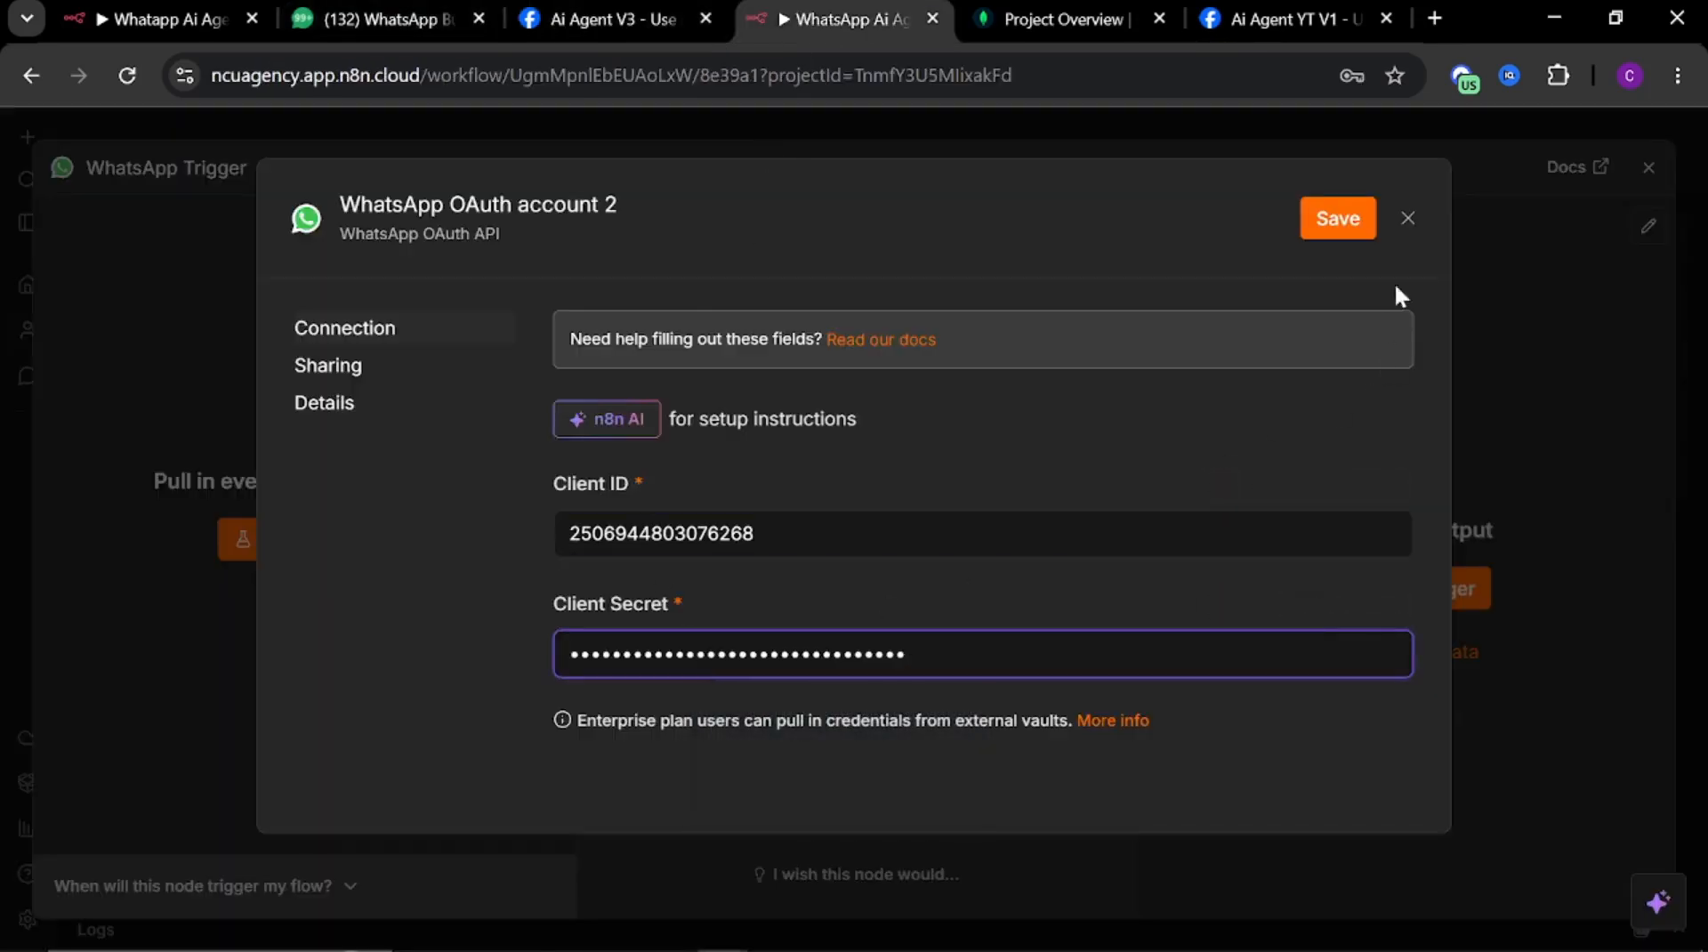
pyautogui.click(1333, 223)
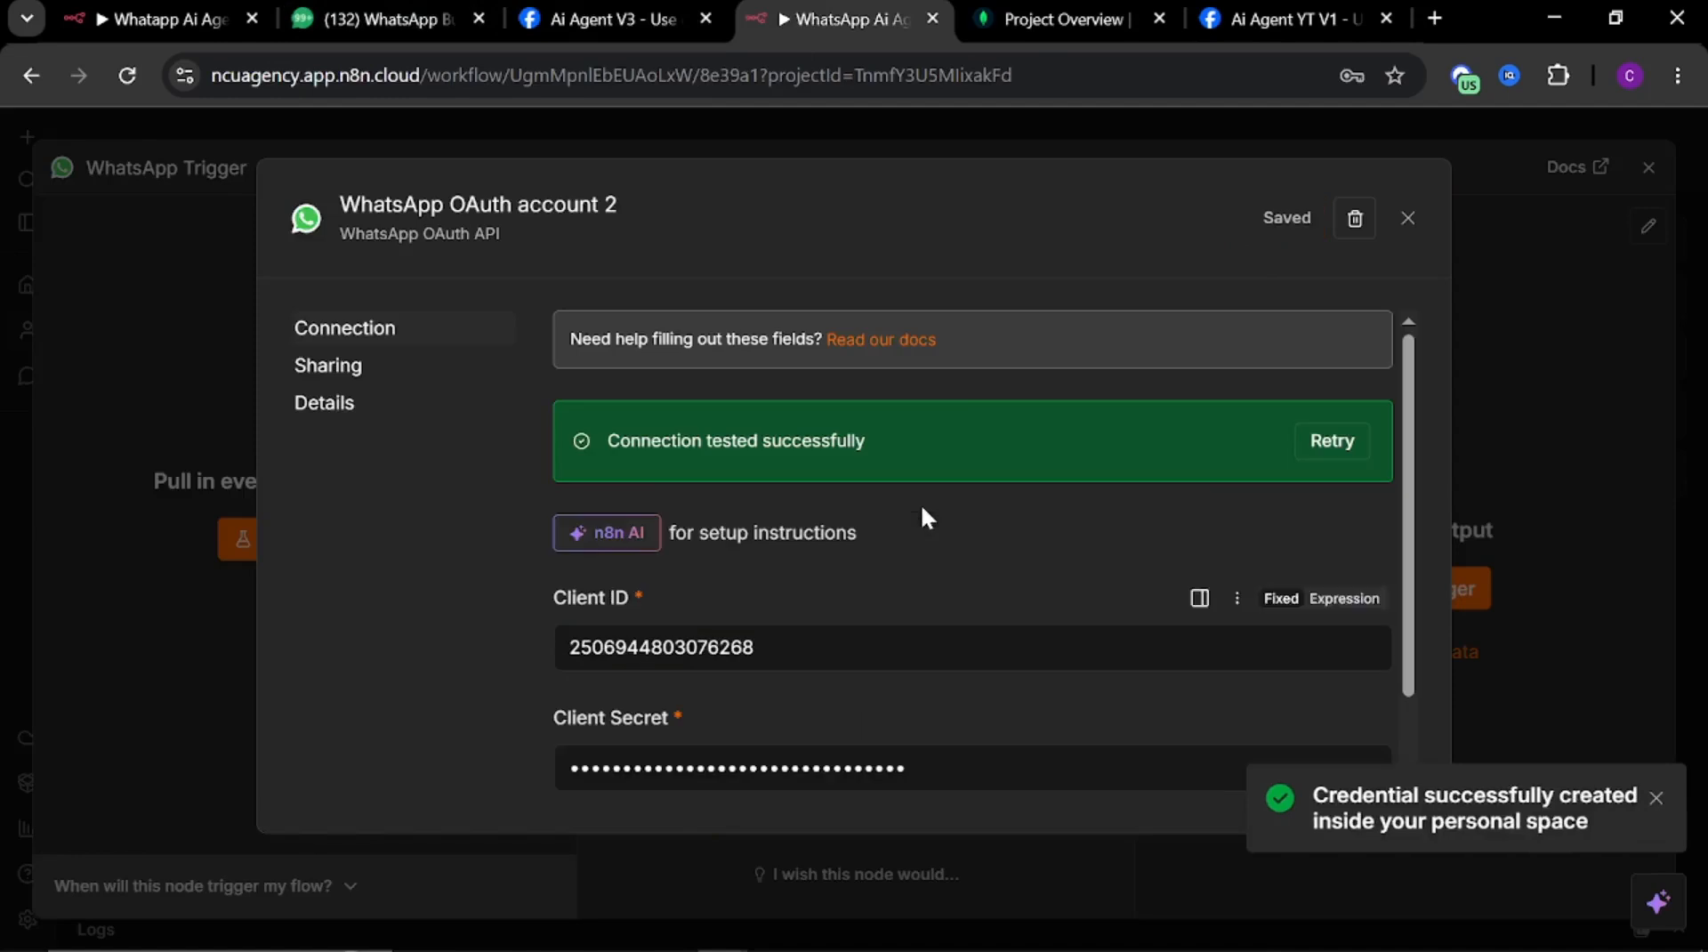
# Close the credential dialog, decline the browser's password update, and close the WhatsApp Trigger node
pyautogui.click(1408, 221)
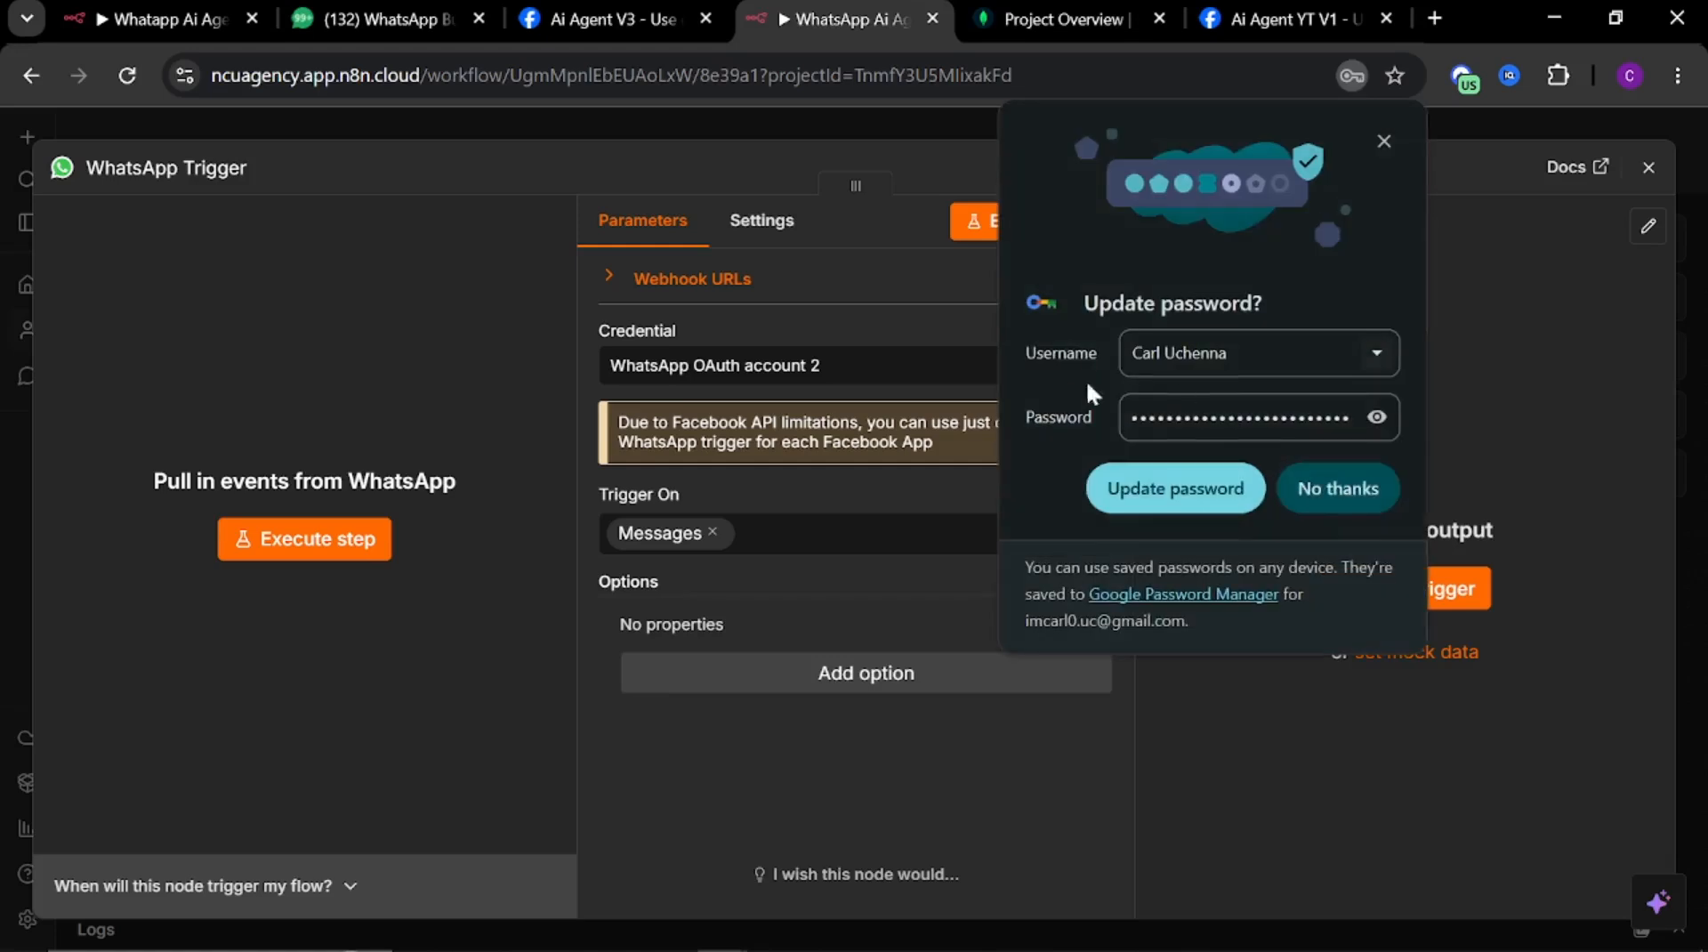
pyautogui.click(1327, 498)
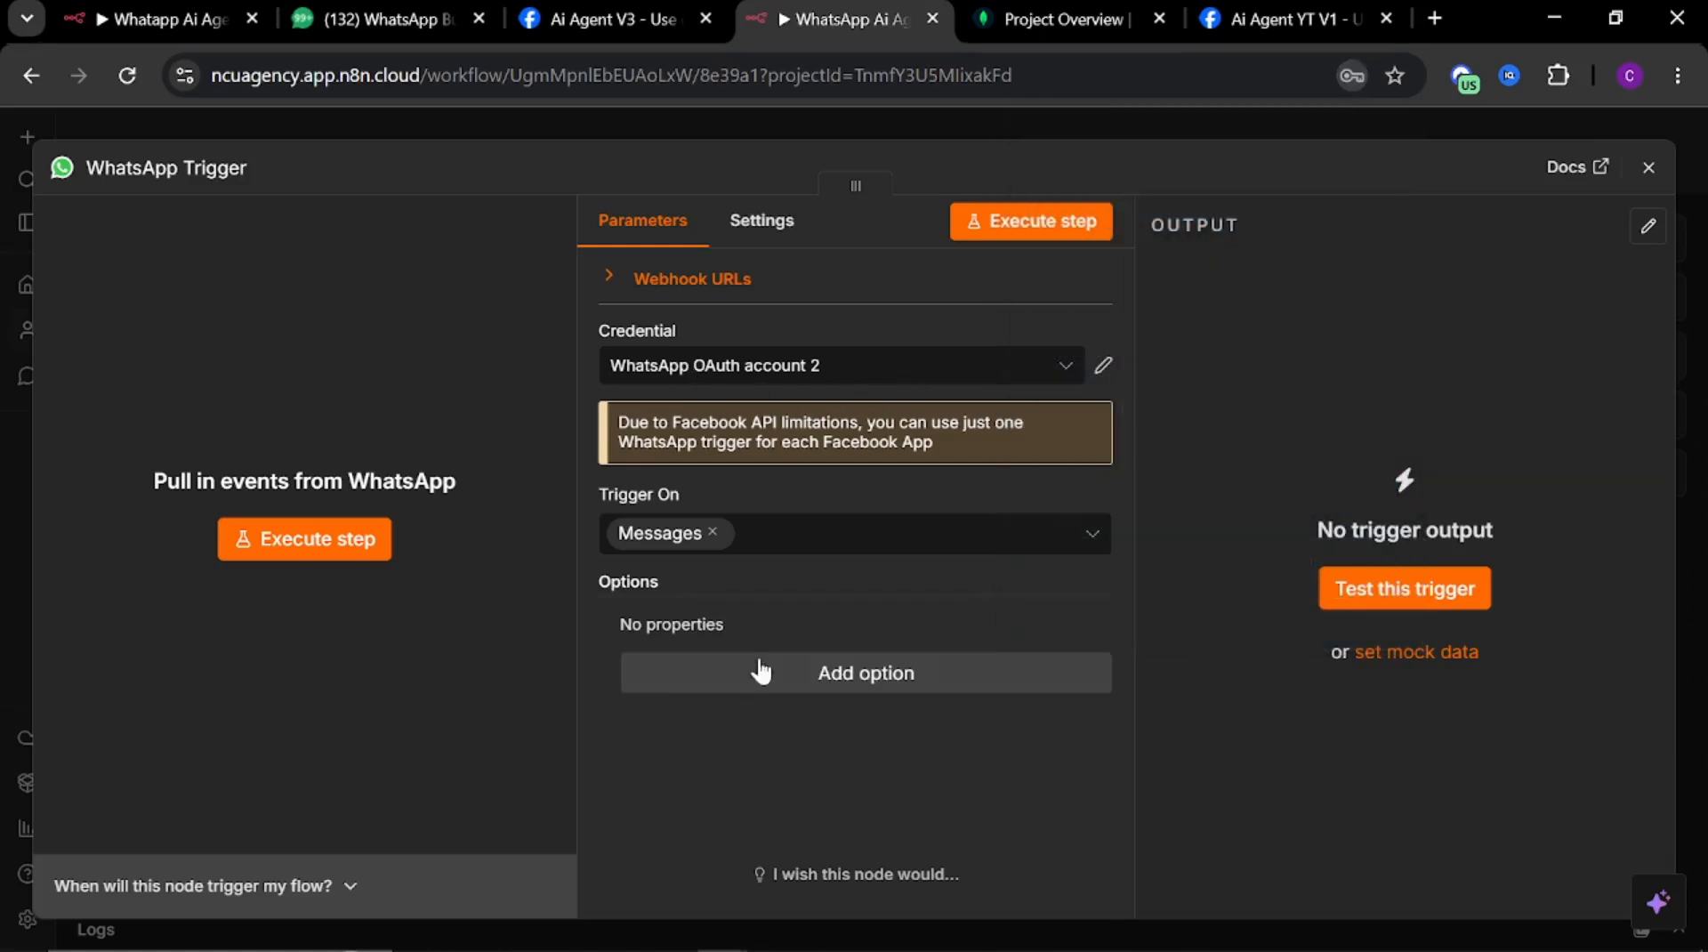
pyautogui.click(969, 118)
pyautogui.moveTo(754, 529); pyautogui.dragTo(472, 508)
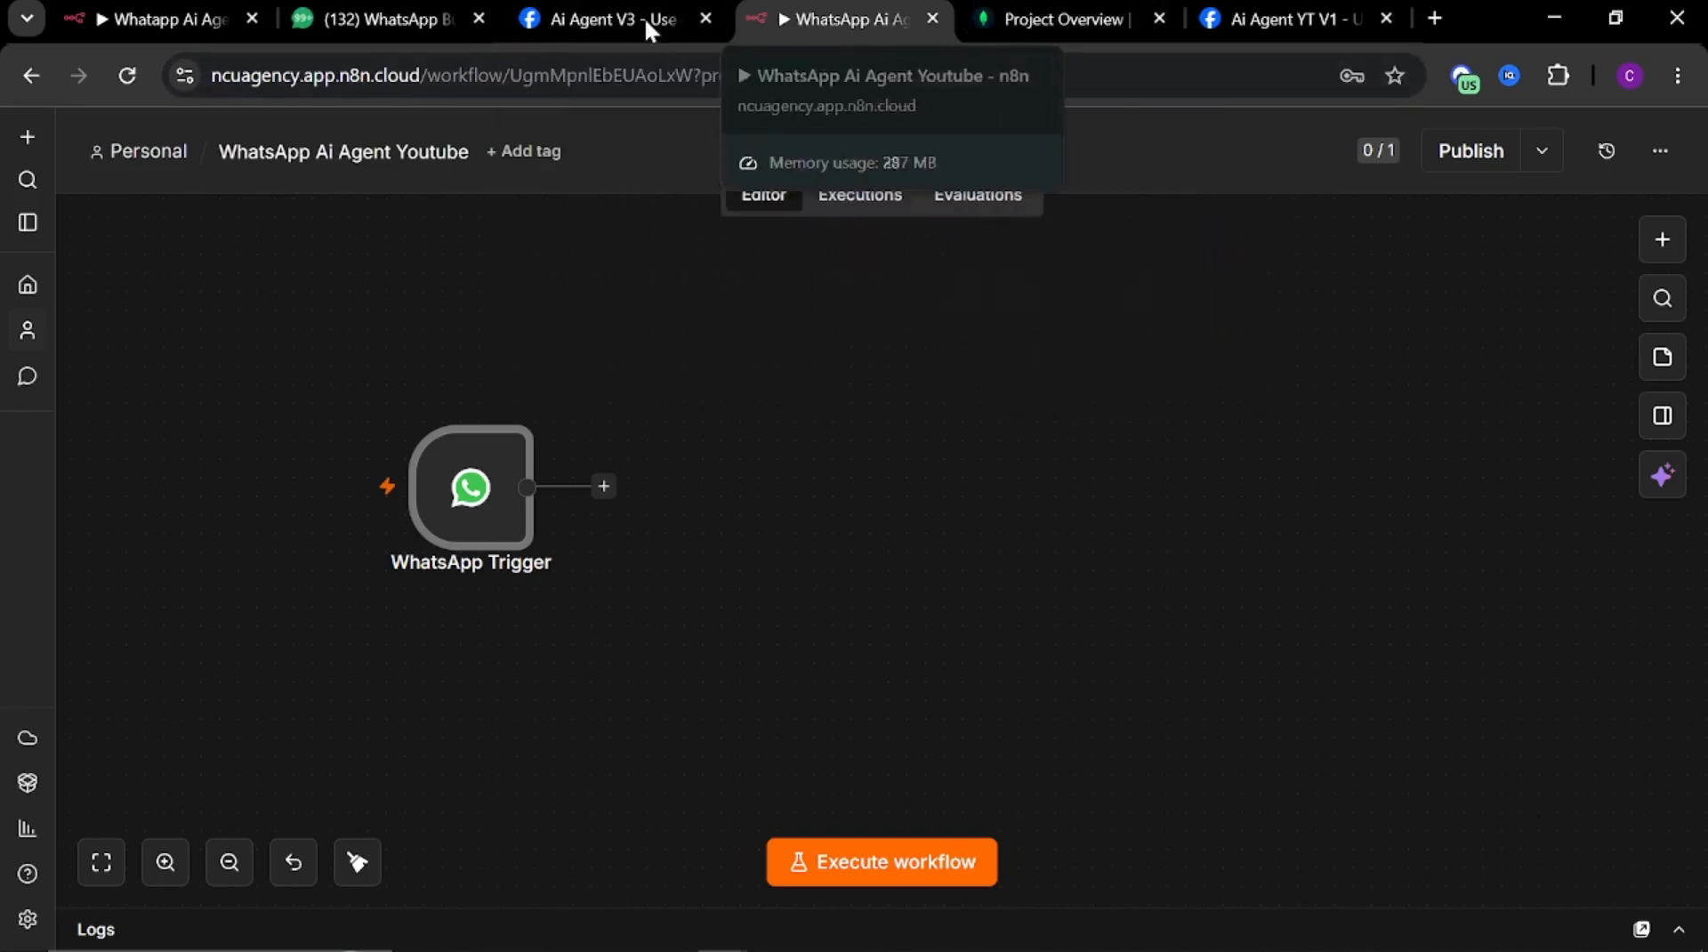
# Return to API Setup, generate a new access token by reconnecting the account, and copy the token
pyautogui.click(573, 19)
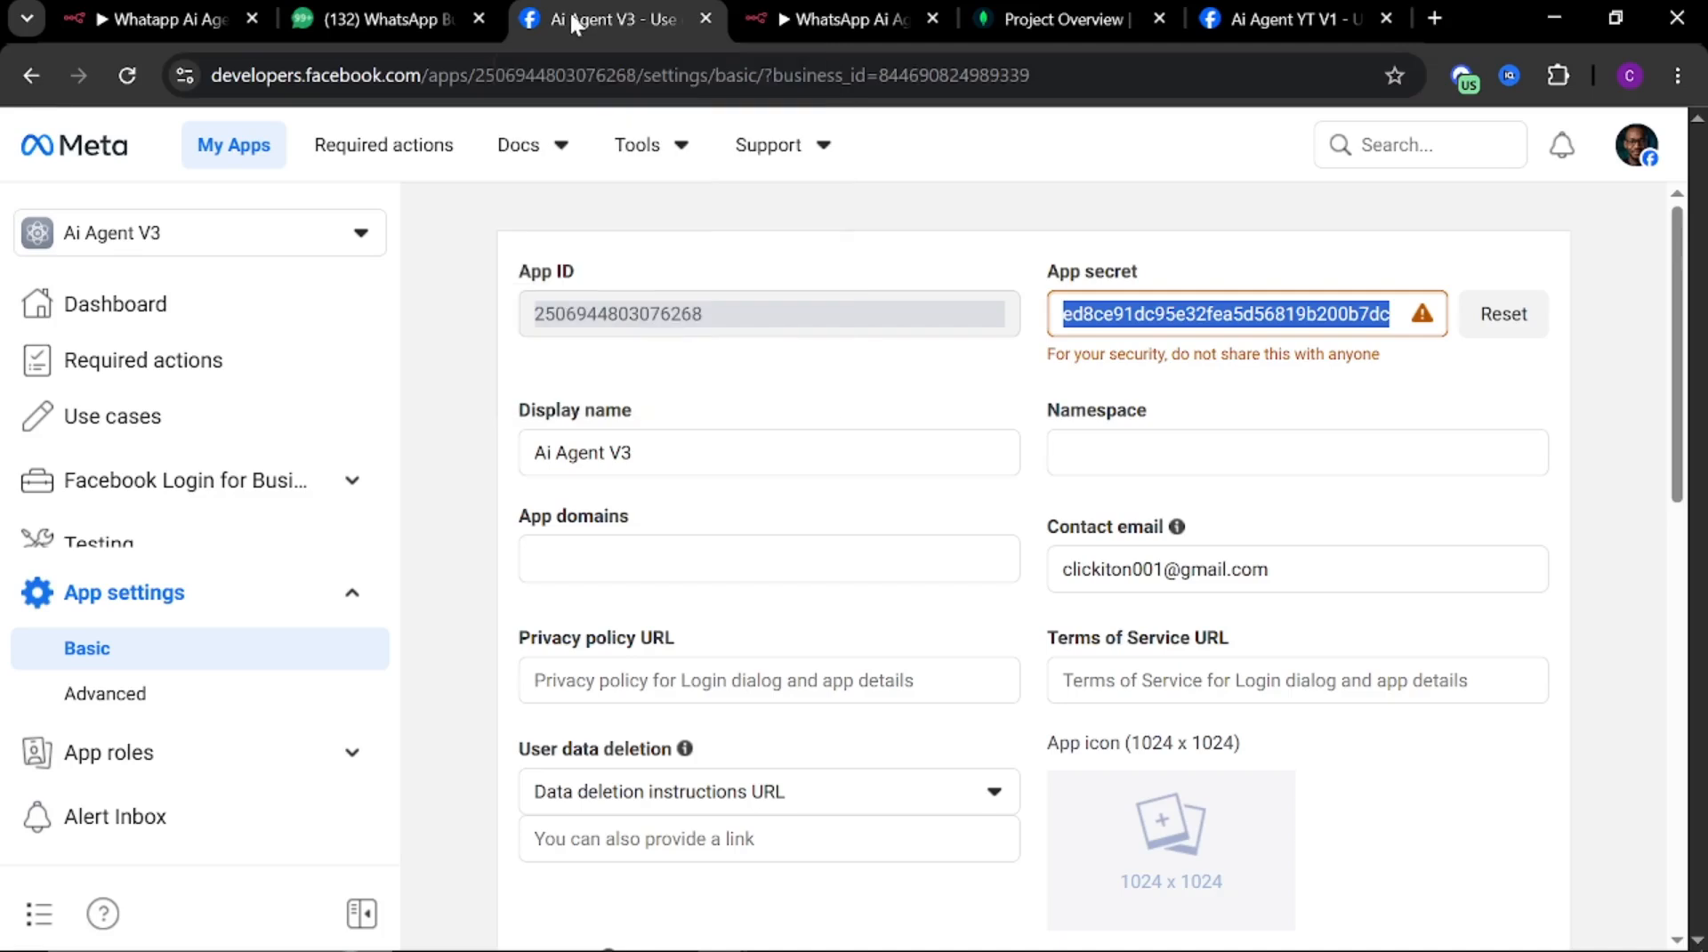
pyautogui.click(31, 76)
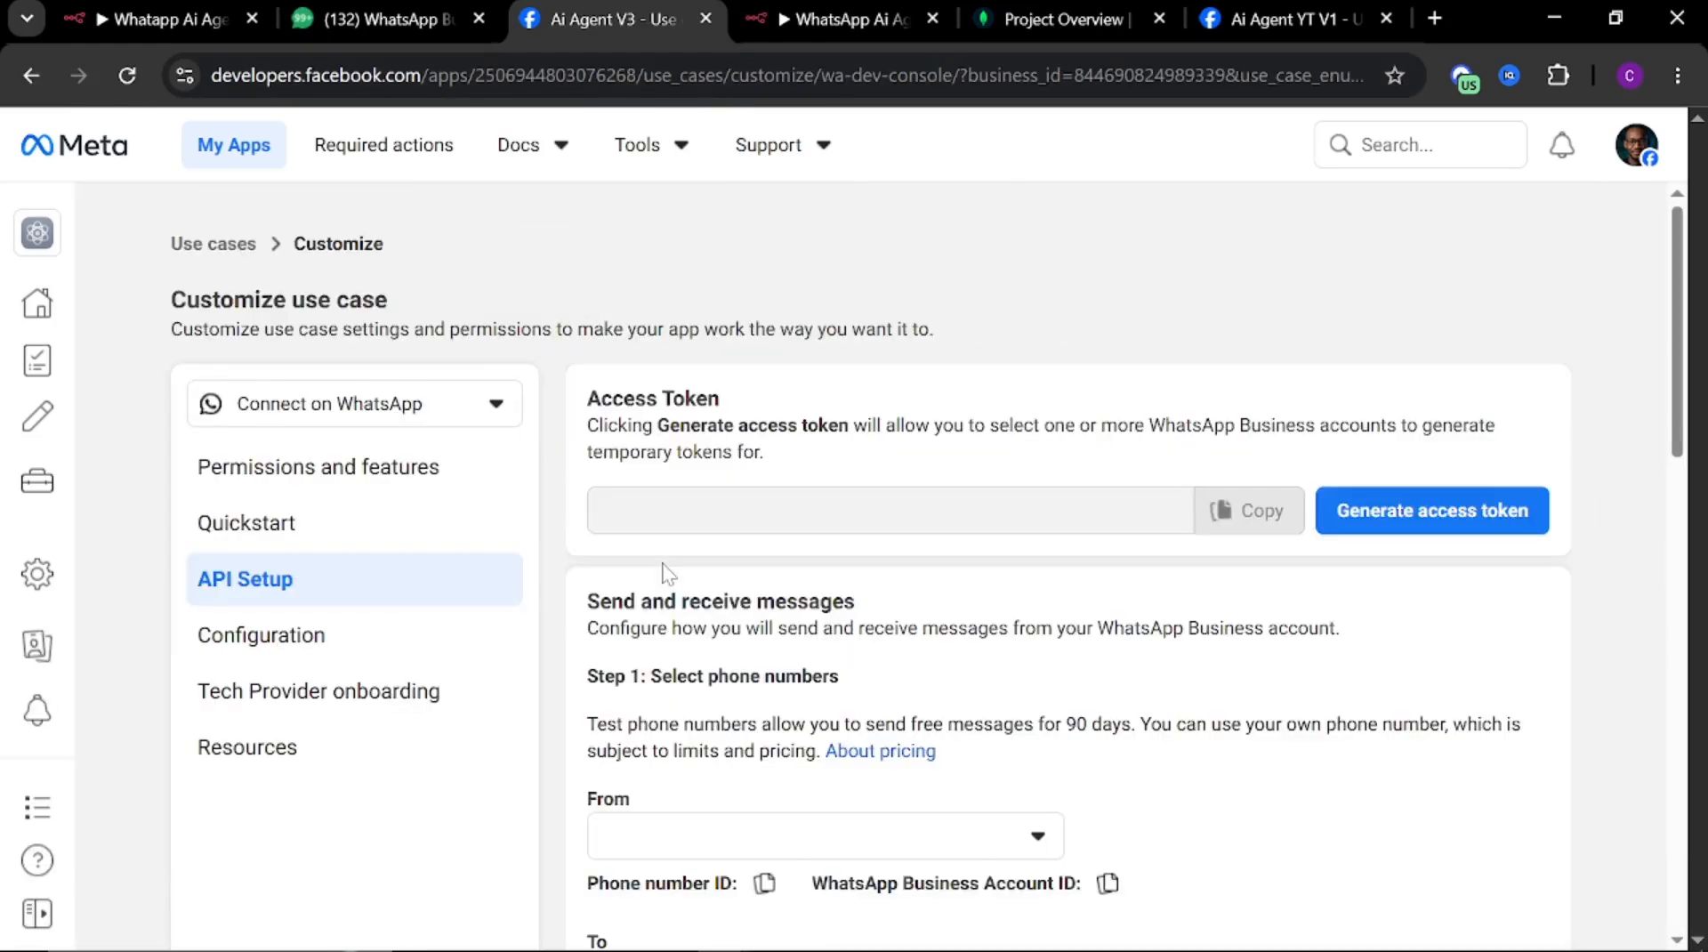
pyautogui.scroll(-2, 961, 552)
pyautogui.scroll(2, 995, 545)
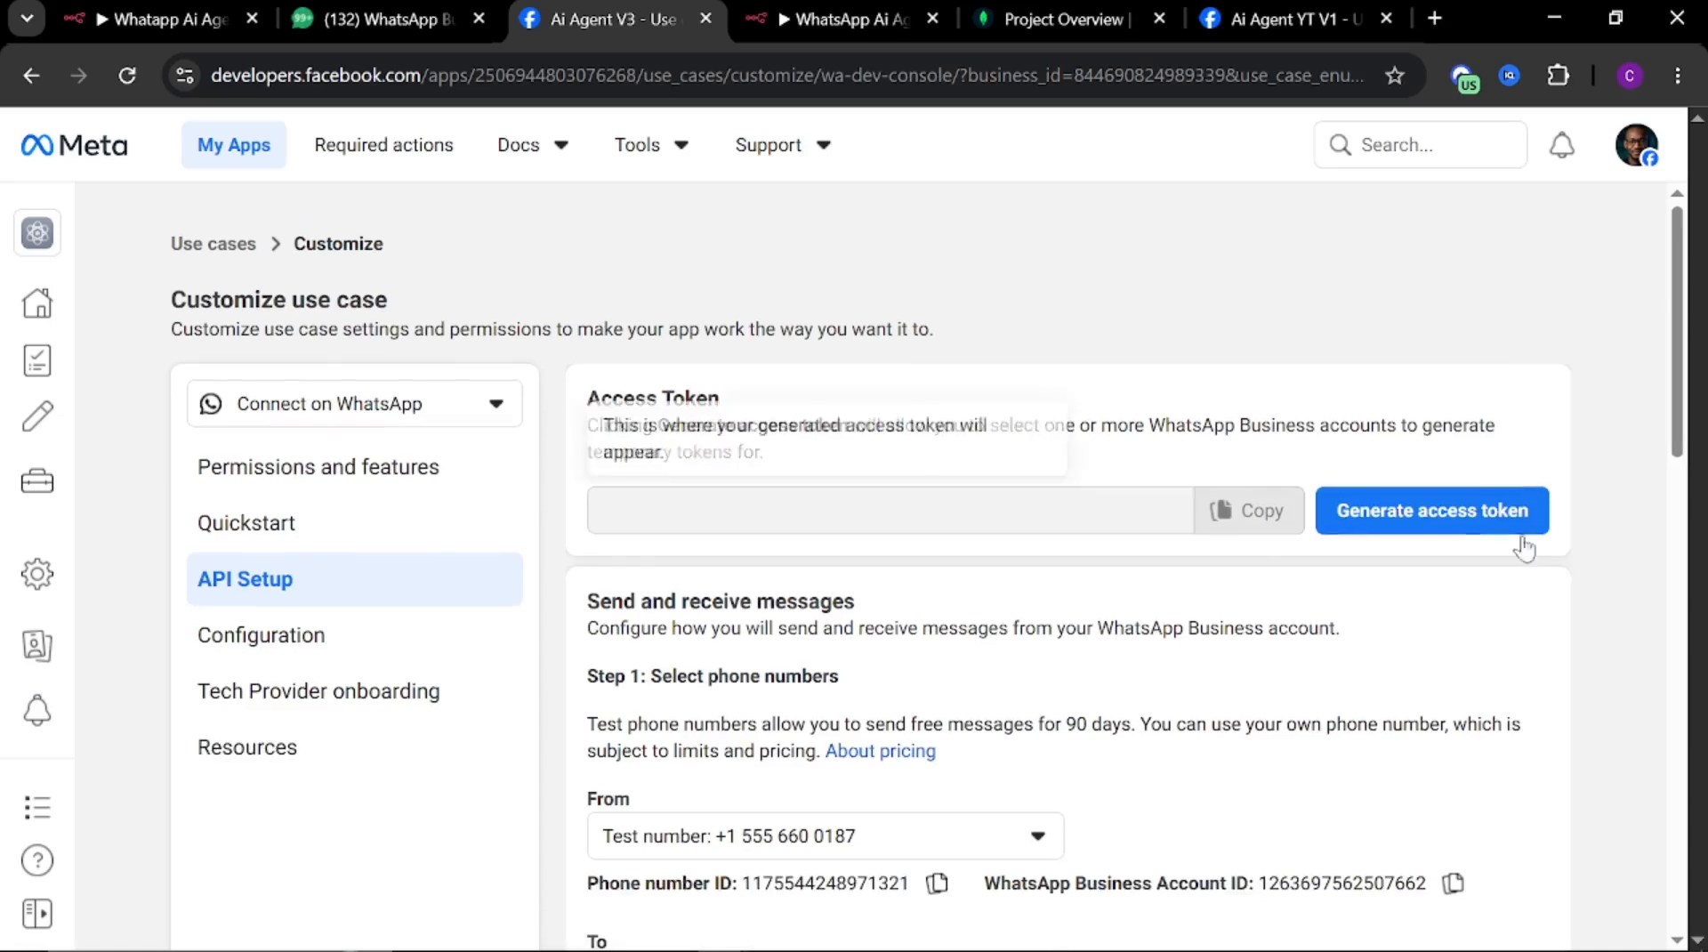
pyautogui.click(1403, 513)
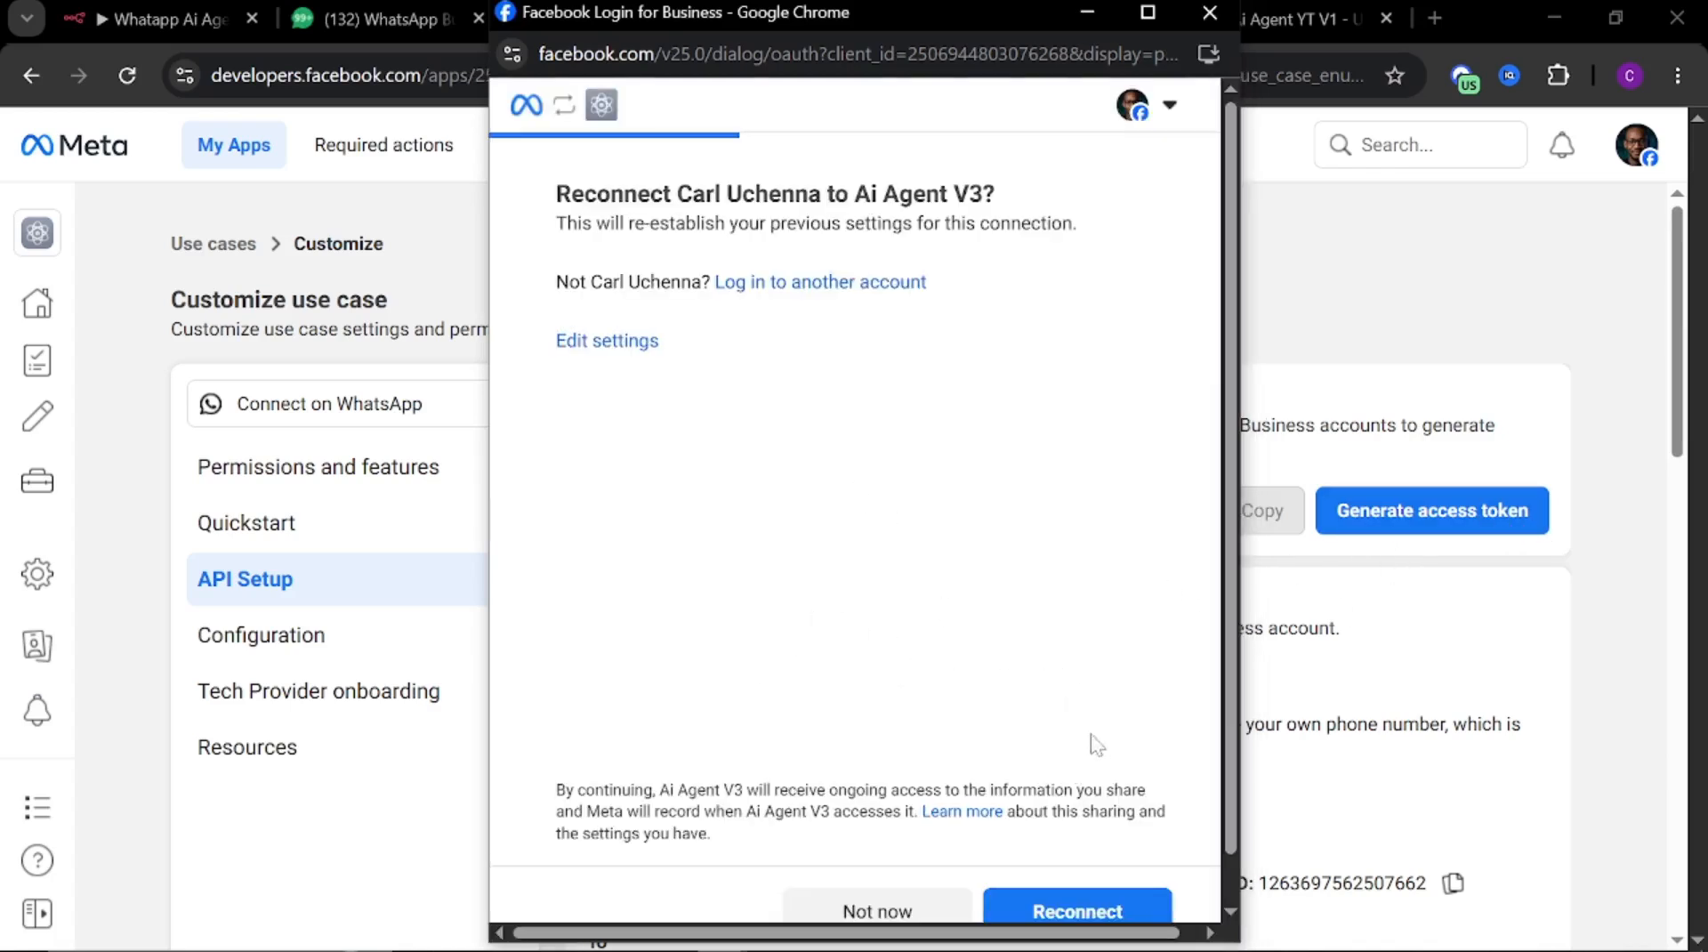
pyautogui.click(1081, 908)
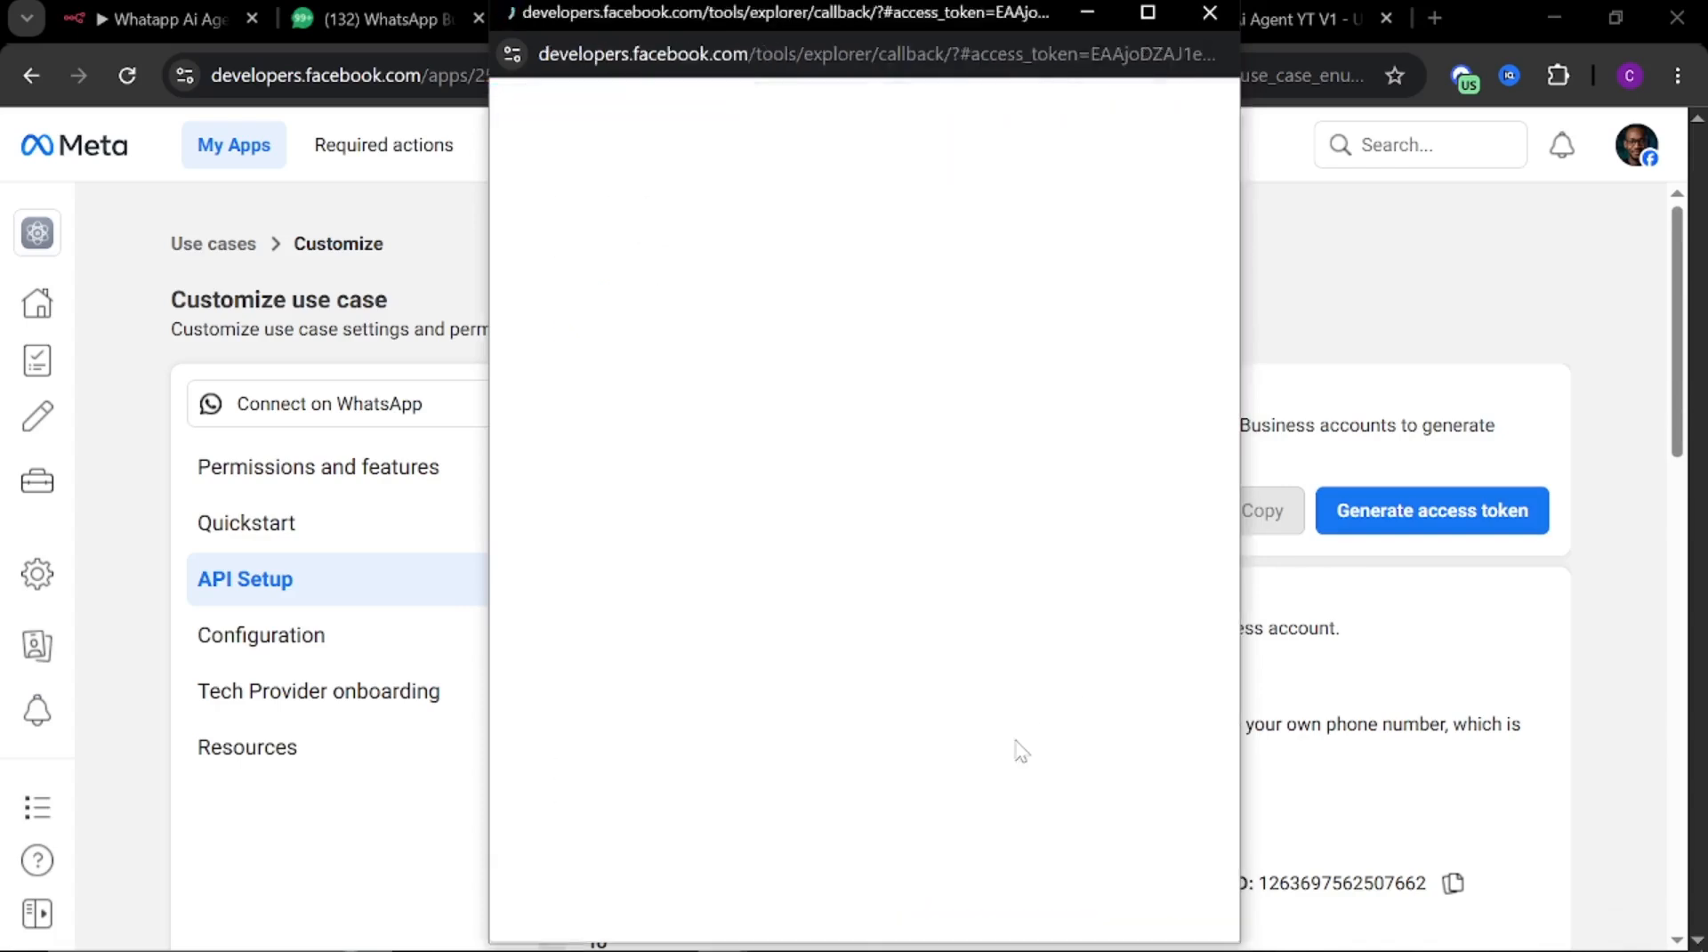
pyautogui.scroll(-2, 934, 641)
pyautogui.scroll(2, 939, 603)
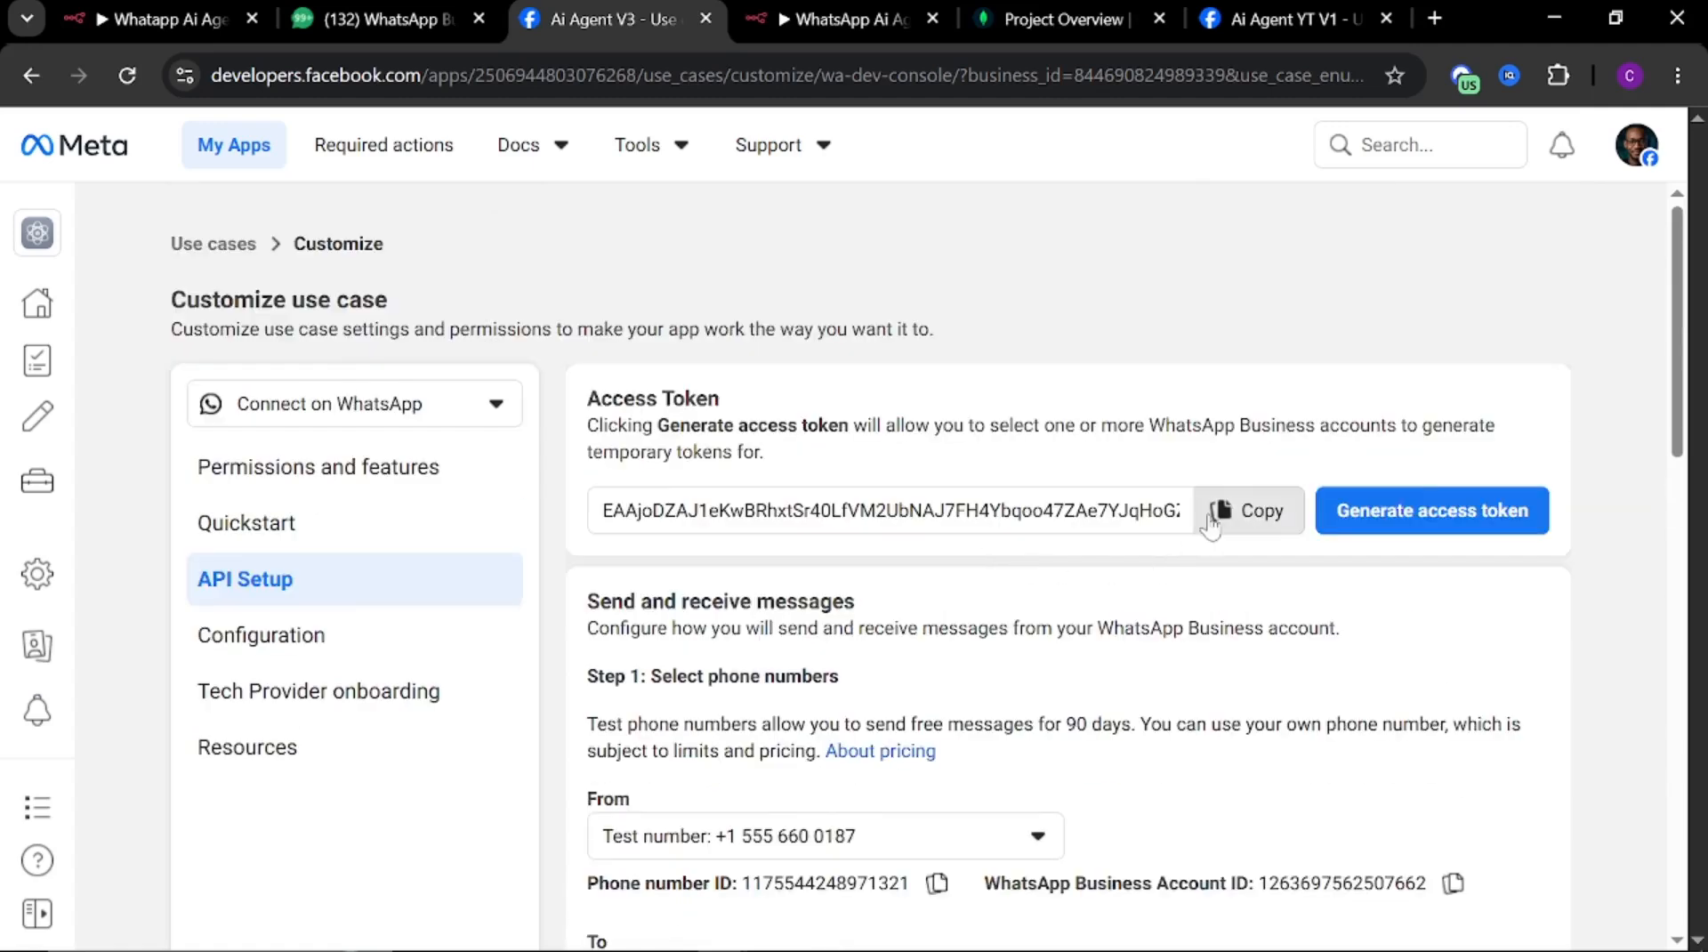
pyautogui.click(1247, 510)
pyautogui.scroll(-2, 1001, 570)
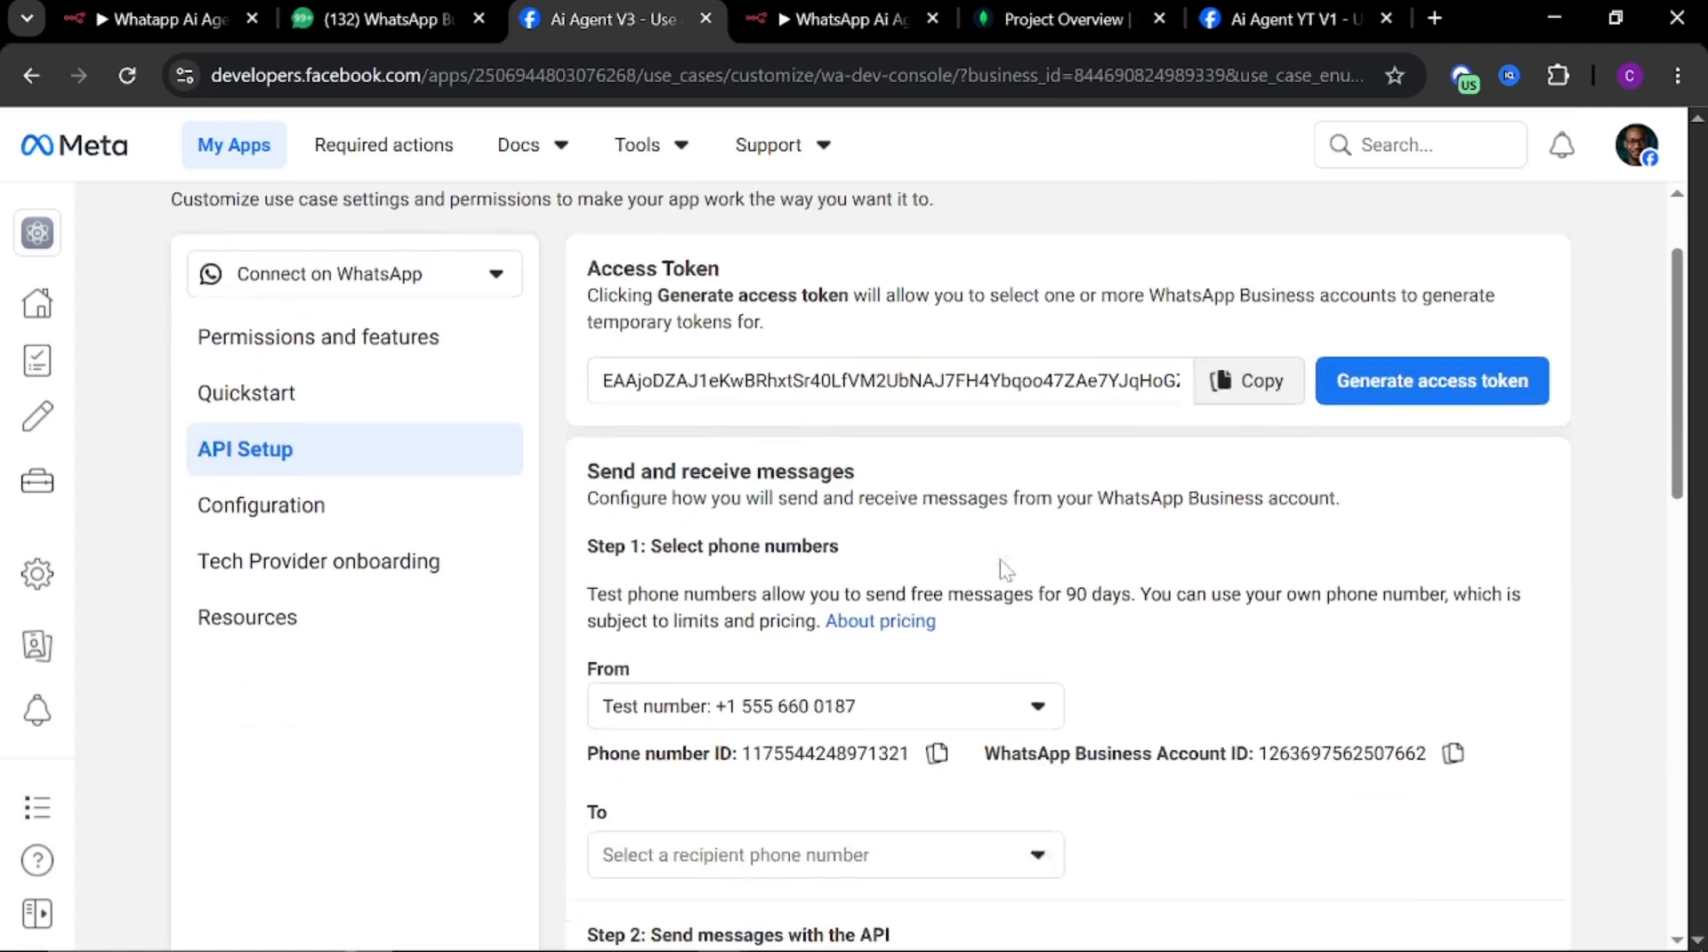
# Execute the workflow in n8n so the WhatsApp Trigger listens for an incoming event
pyautogui.hotkey('ctrl', 'shift', 'Tab')
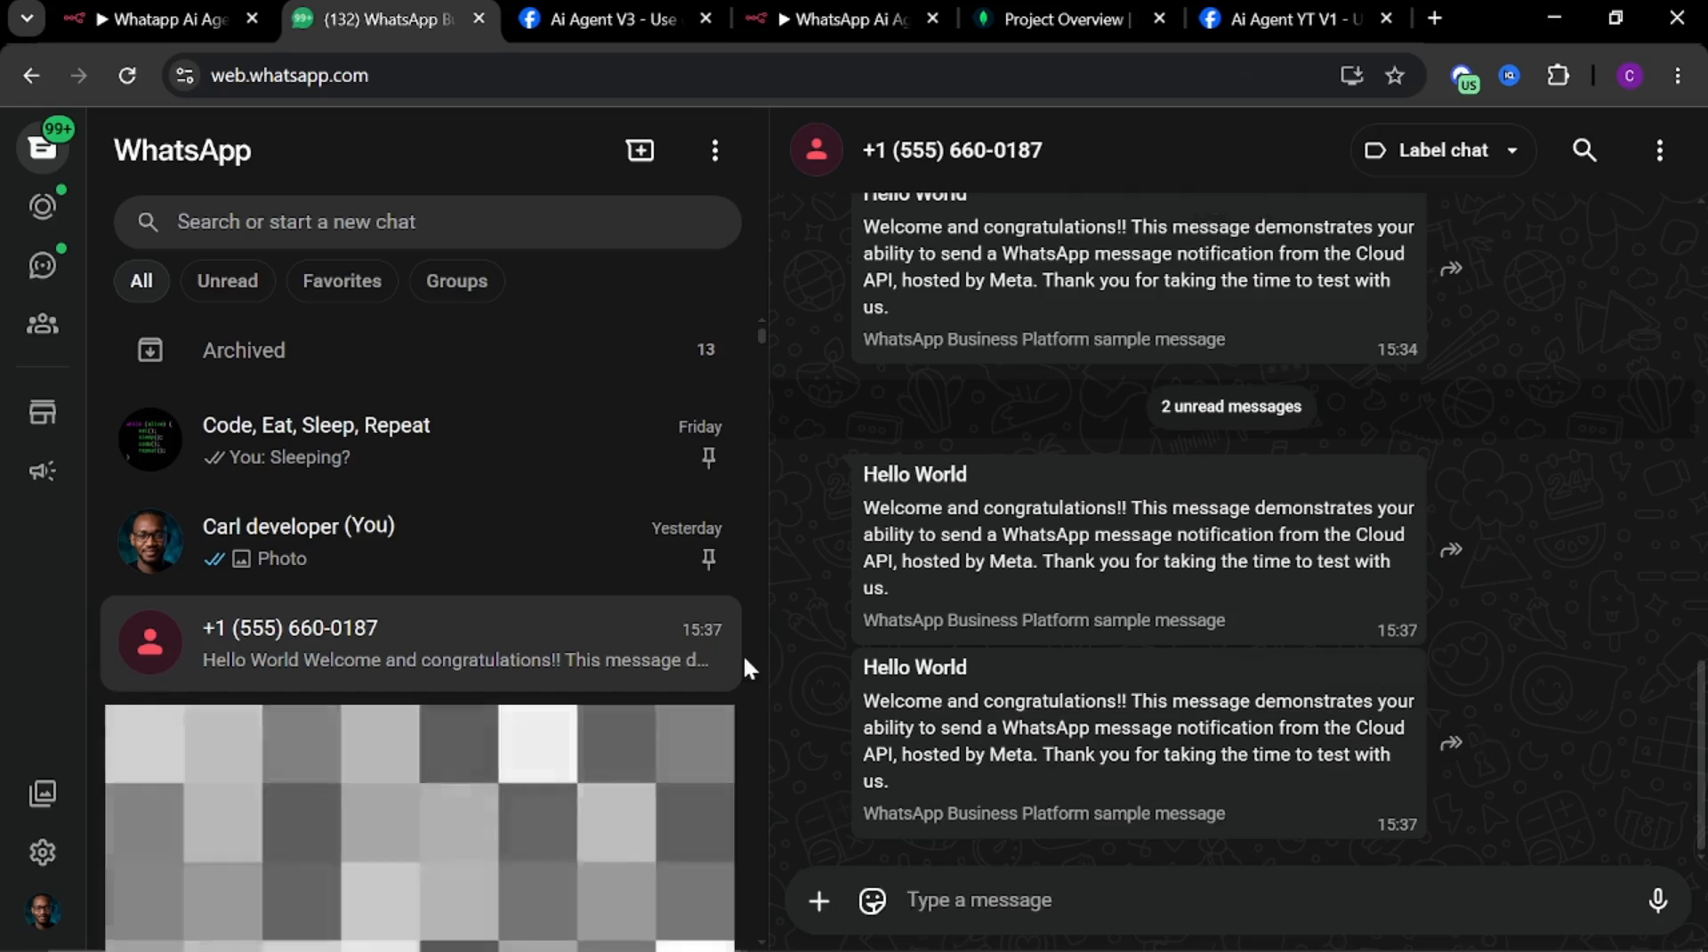
pyautogui.click(806, 25)
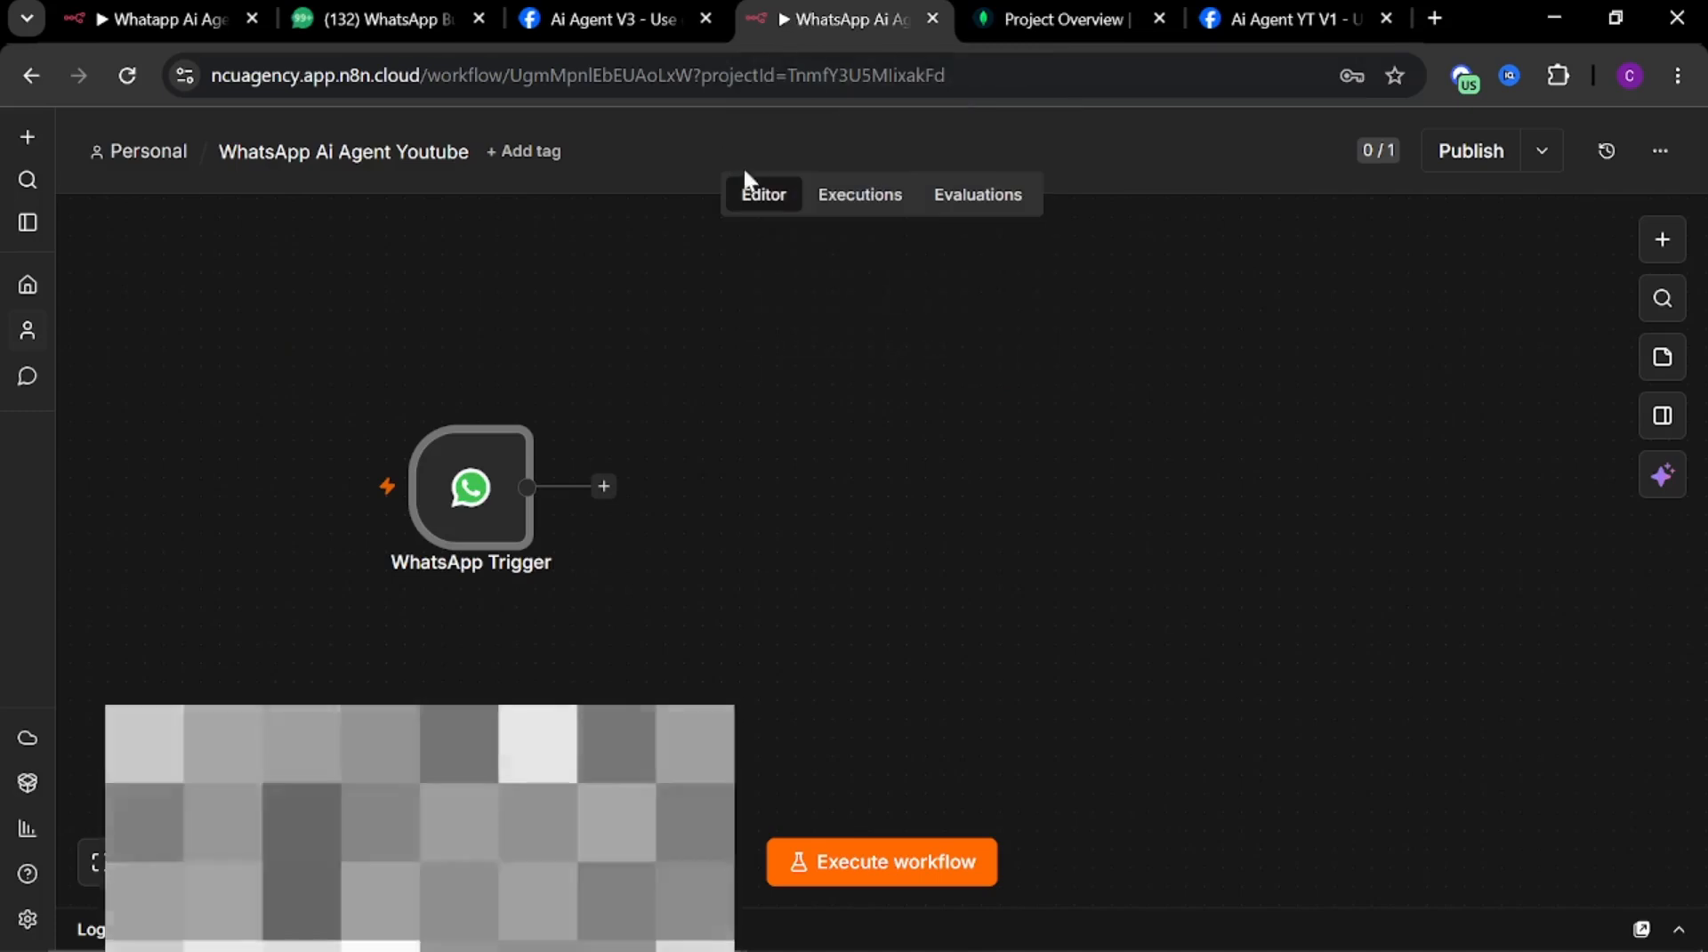
pyautogui.moveTo(477, 537)
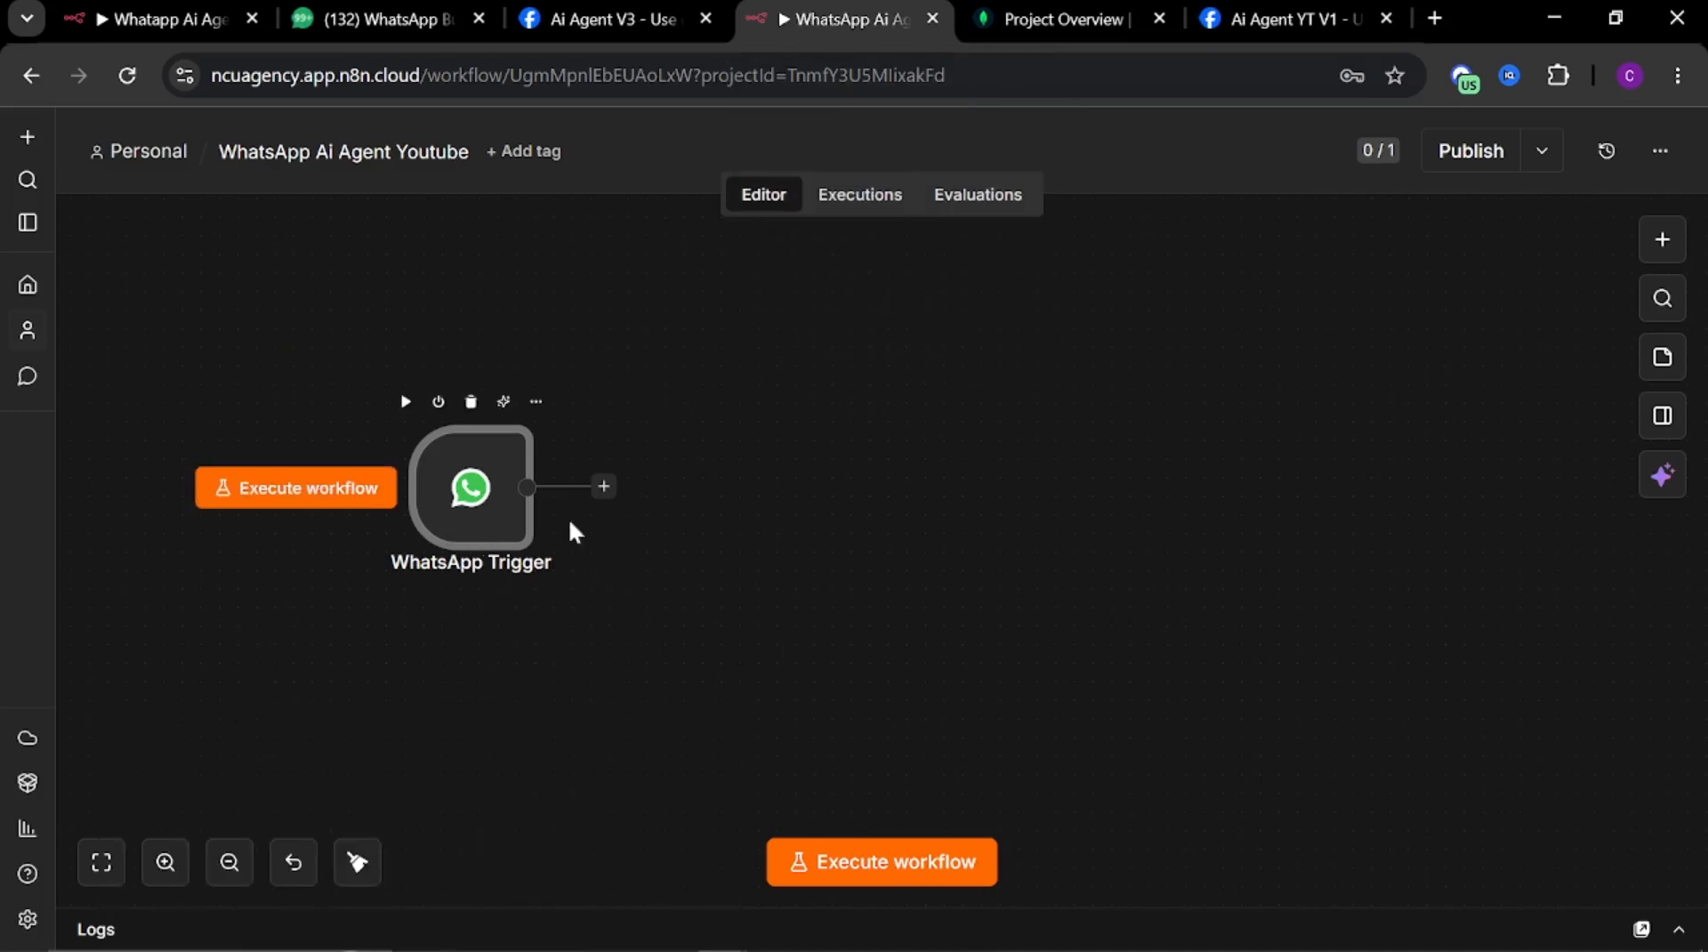
pyautogui.click(863, 881)
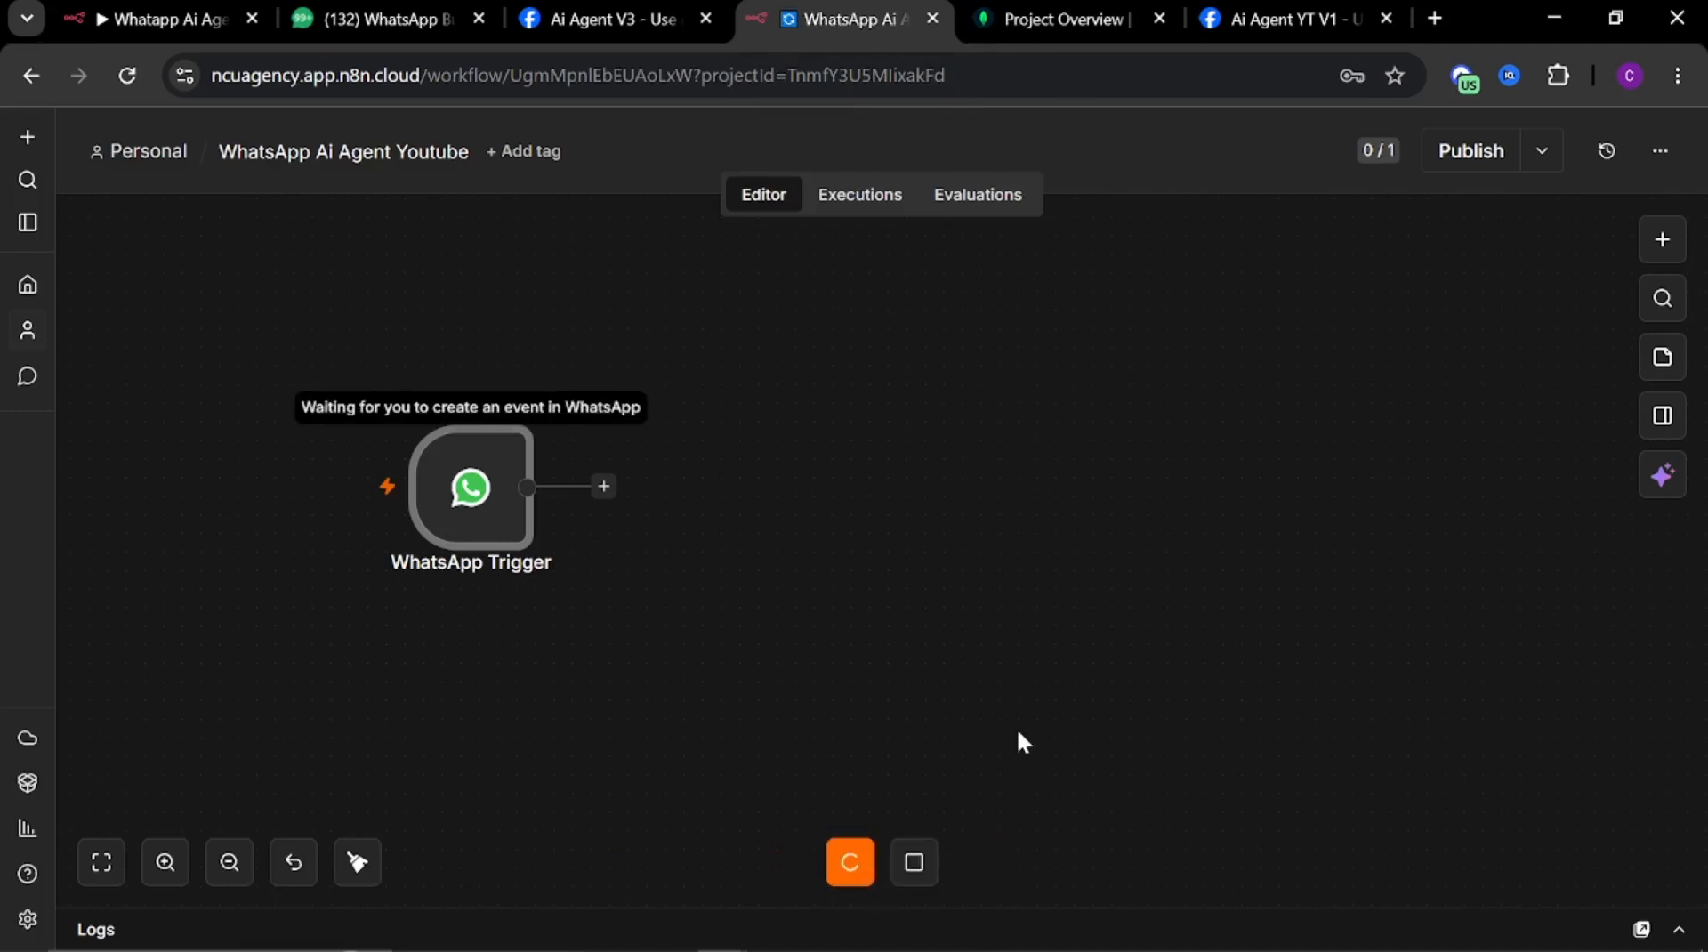
# Send the message HI to the test number in WhatsApp Web
pyautogui.click(393, 19)
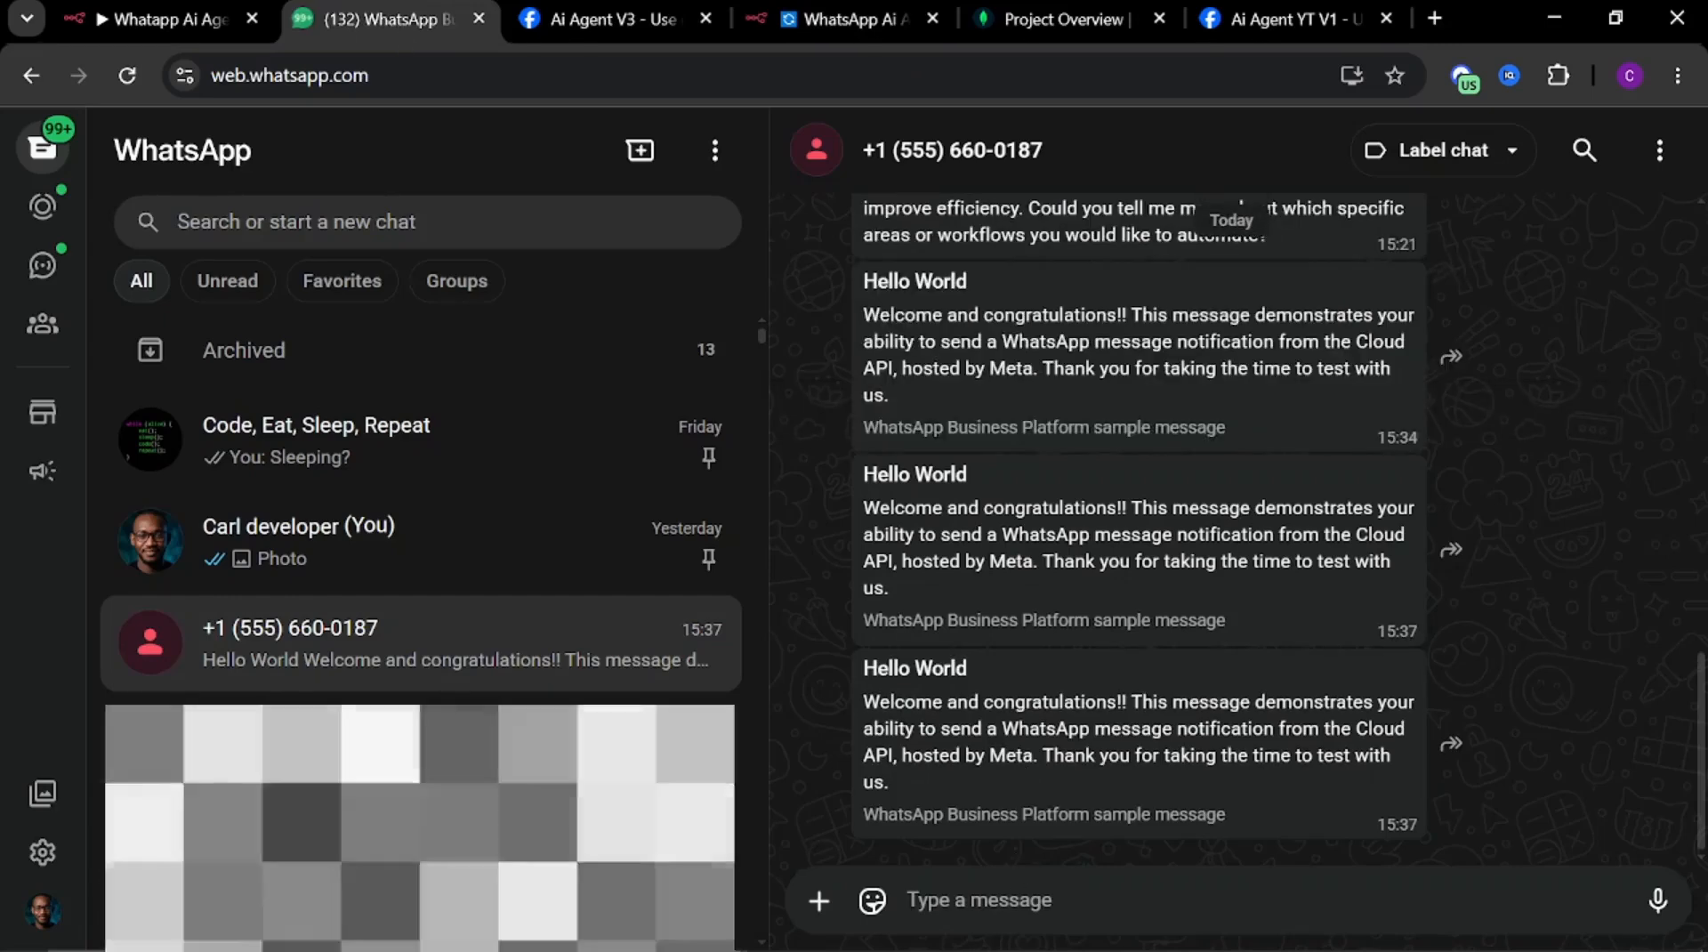
pyautogui.write('HI')
pyautogui.press('Return')
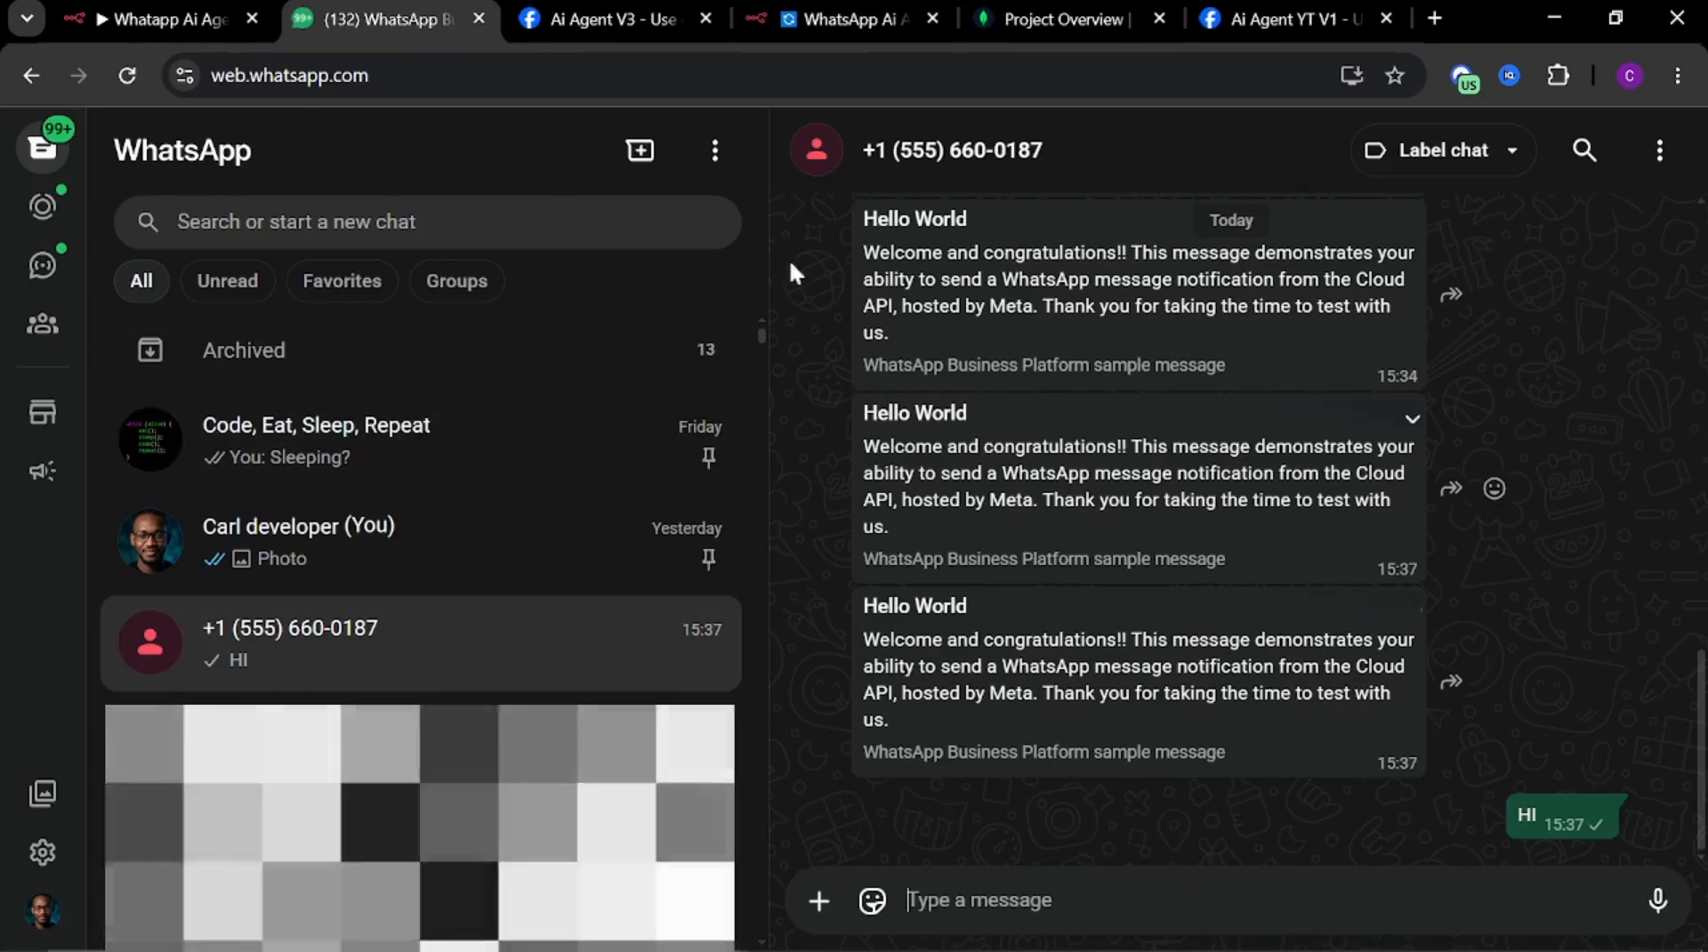
# Open the WhatsApp Trigger node and inspect the received message data in its output, then close it
pyautogui.click(765, 25)
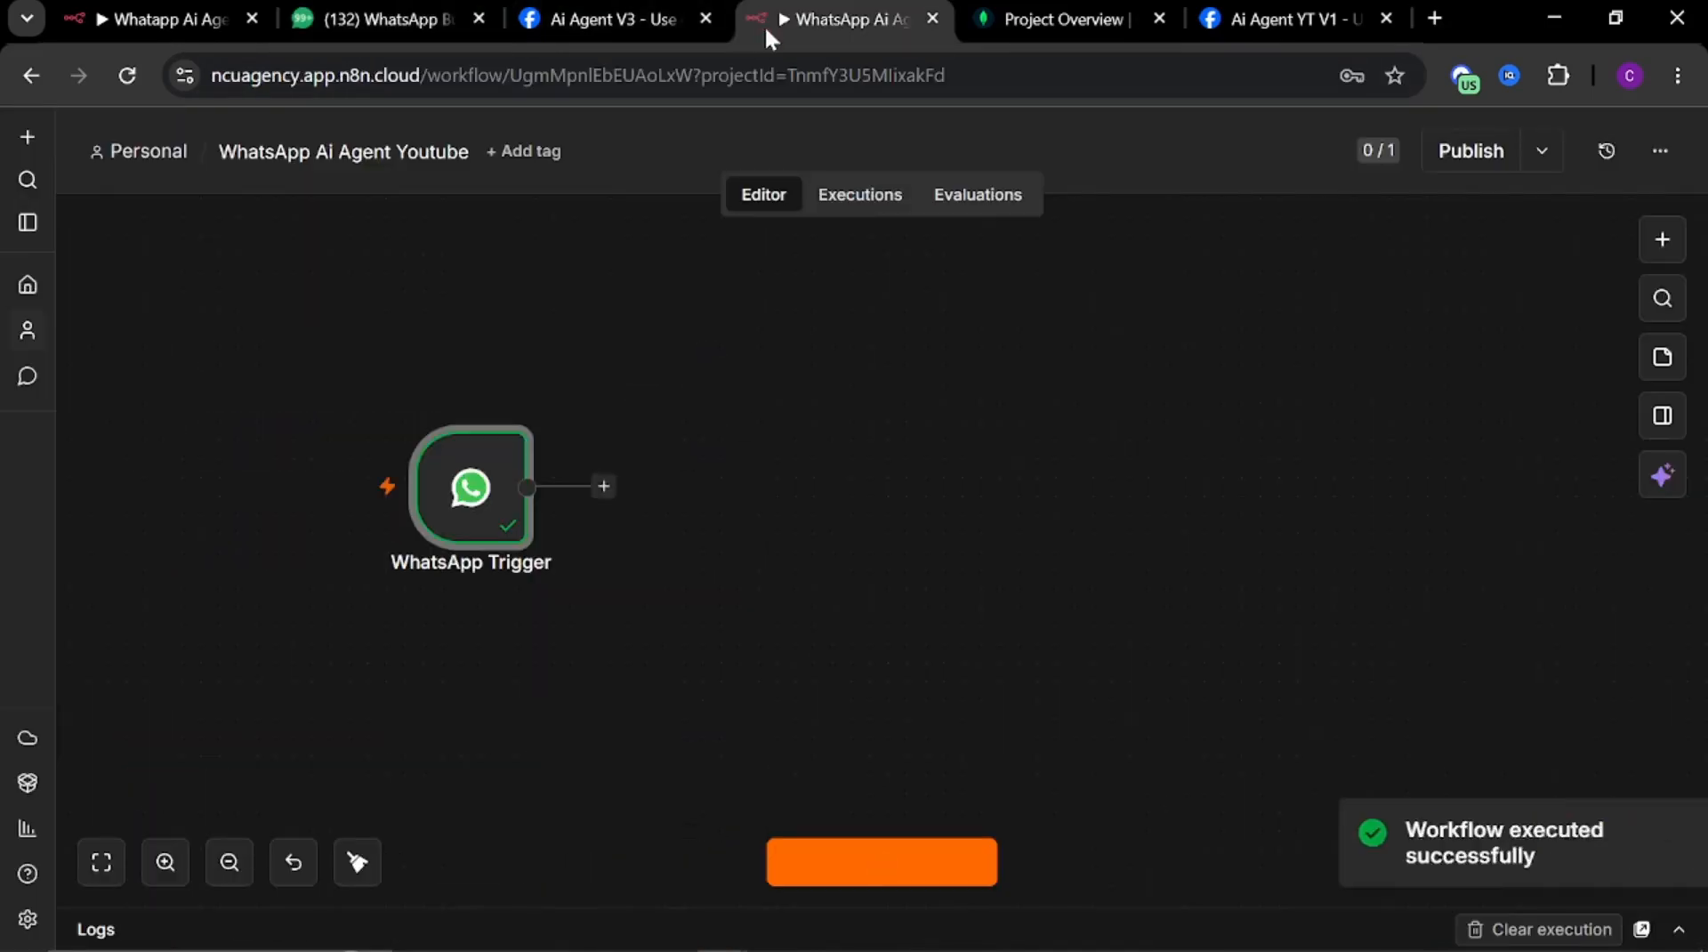
pyautogui.moveTo(498, 594)
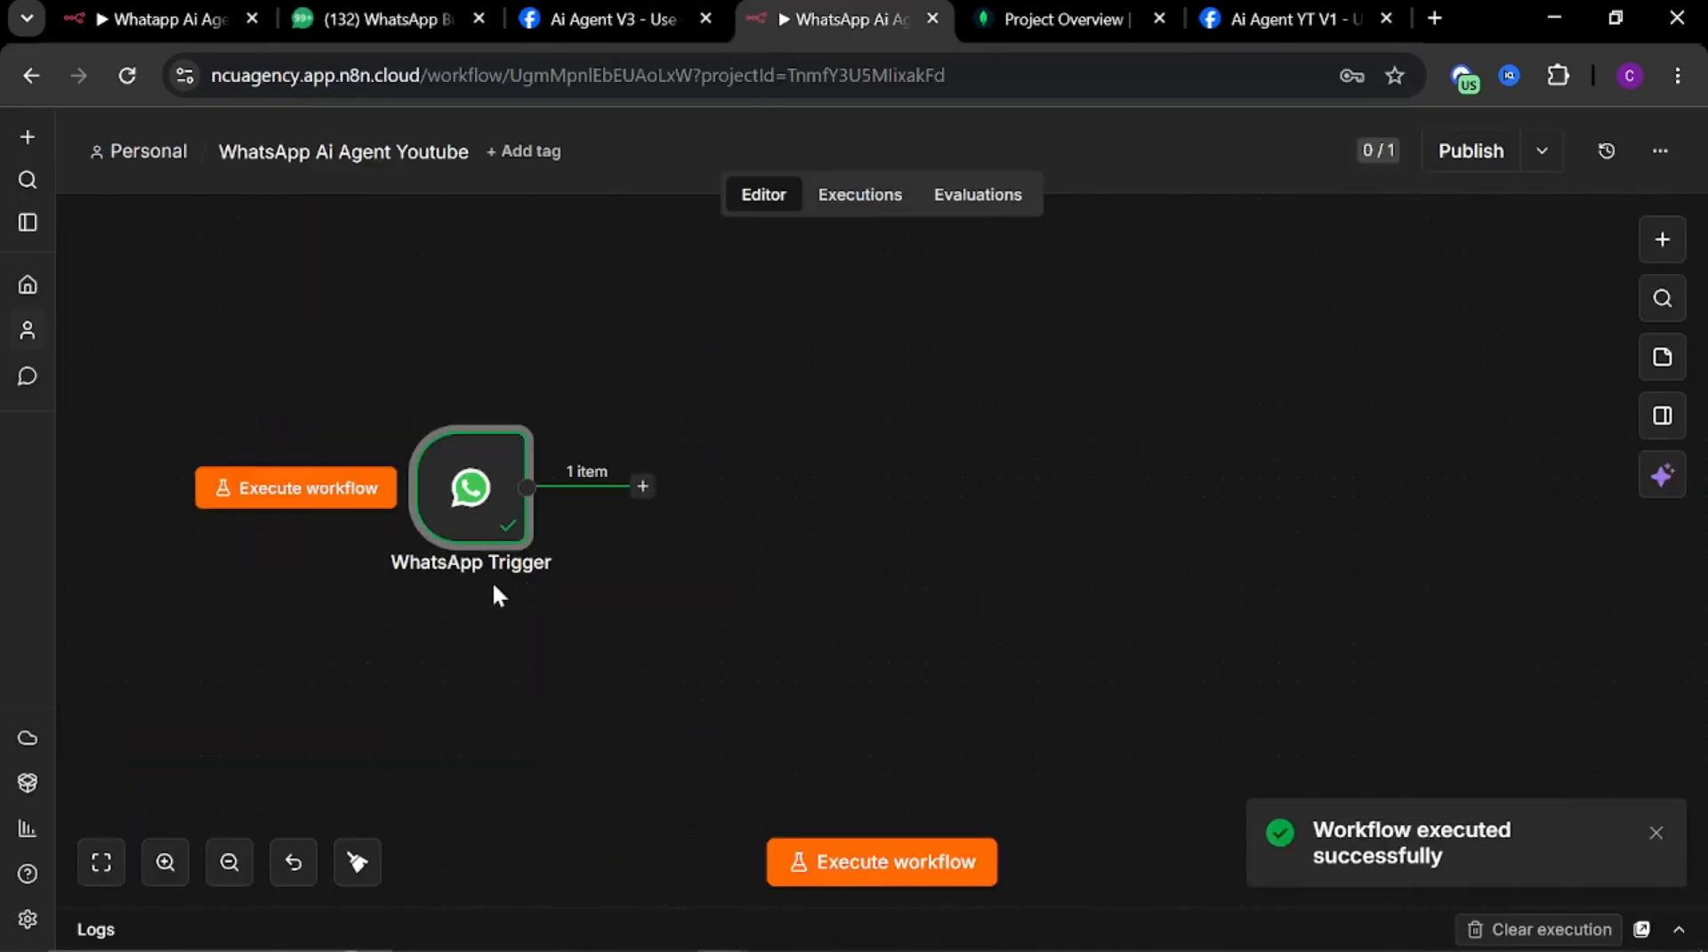
pyautogui.doubleClick(476, 525)
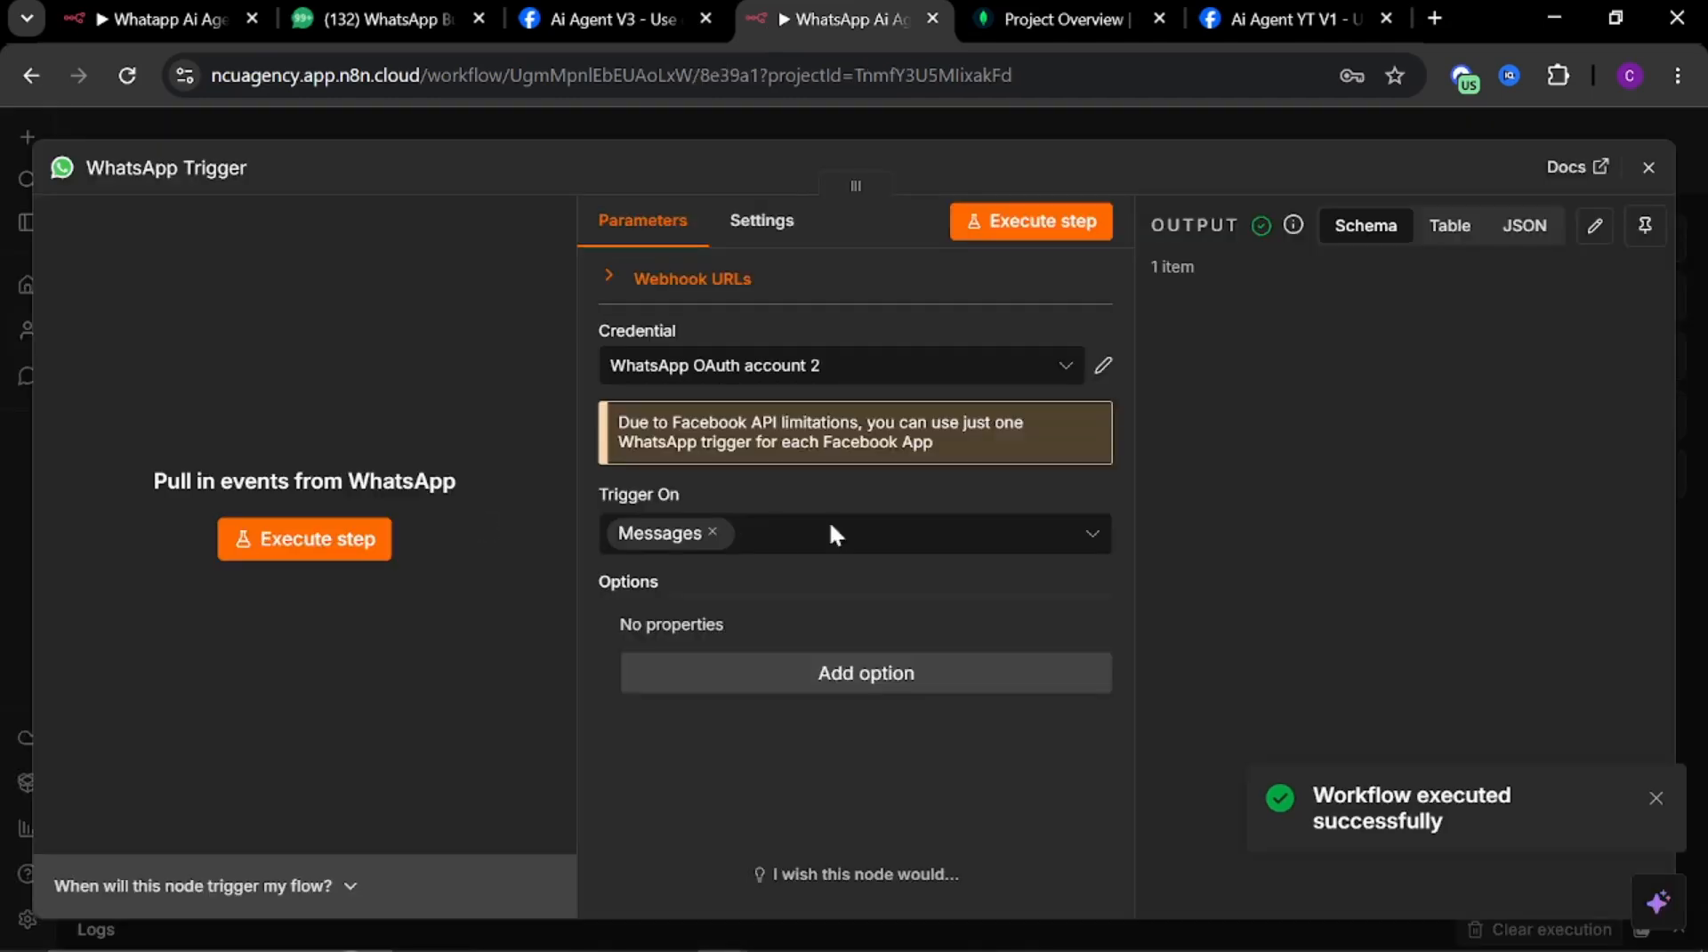
pyautogui.scroll(-4, 1457, 634)
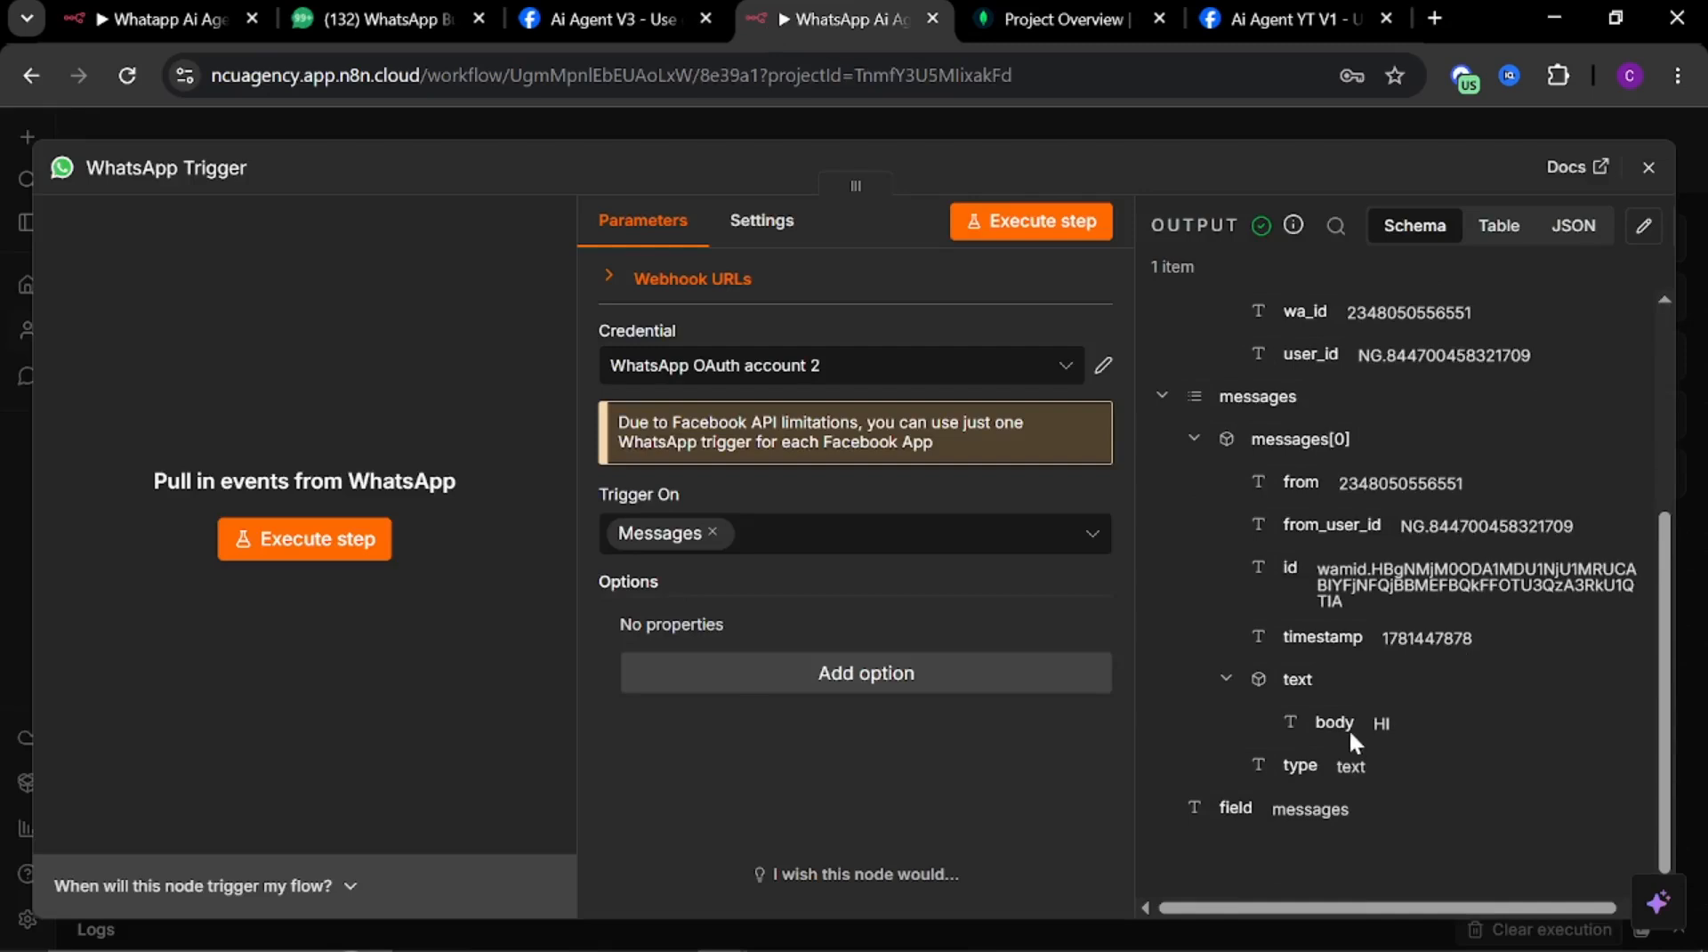
pyautogui.click(1110, 120)
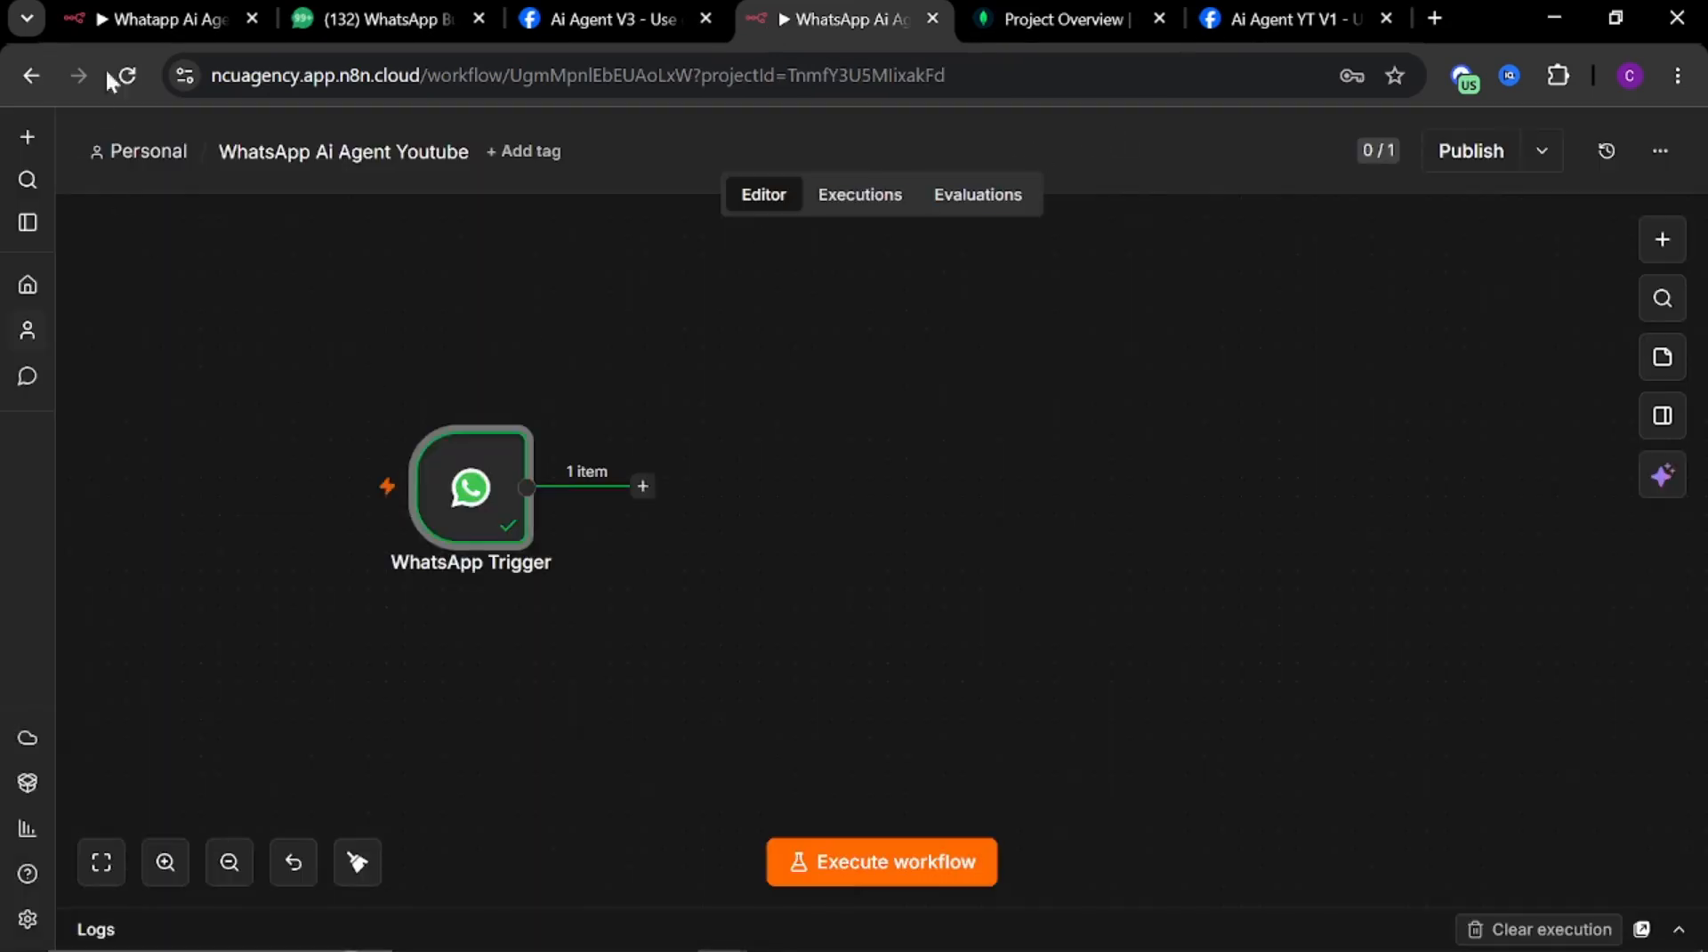
# Switch to the Whatapp Ai Agent workflow and review its nodes
pyautogui.click(148, 18)
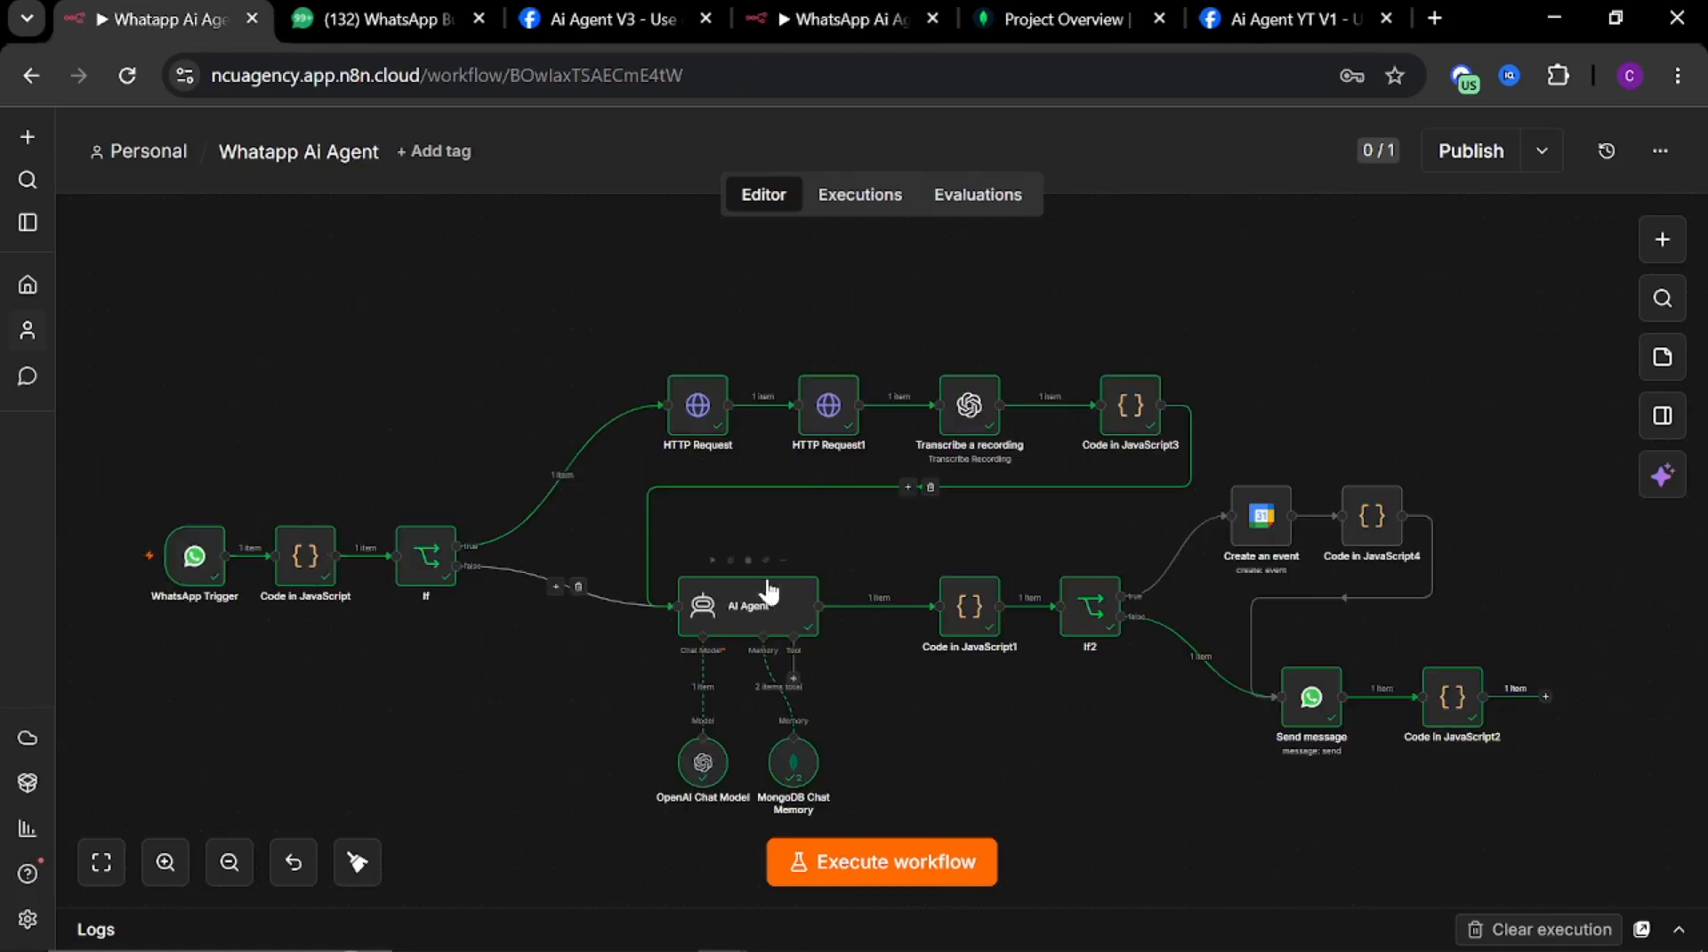
pyautogui.scroll(-1, 698, 601)
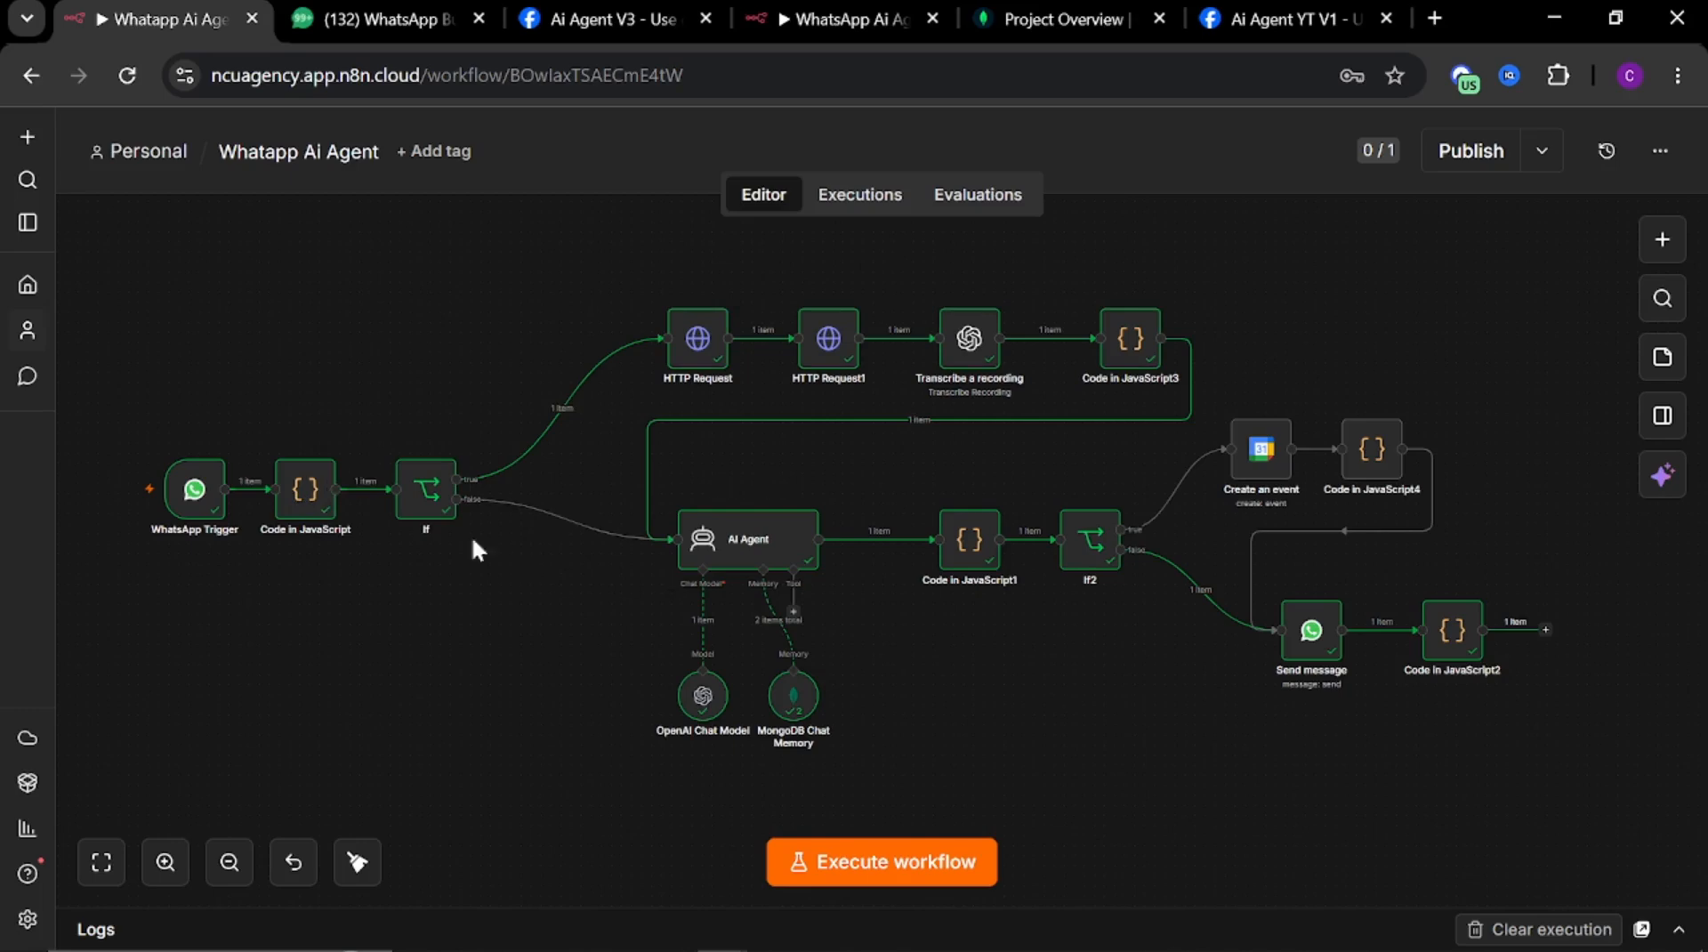
# Open the Code in JavaScript node of the Whatapp Ai Agent workflow and copy its entire script
pyautogui.doubleClick(295, 499)
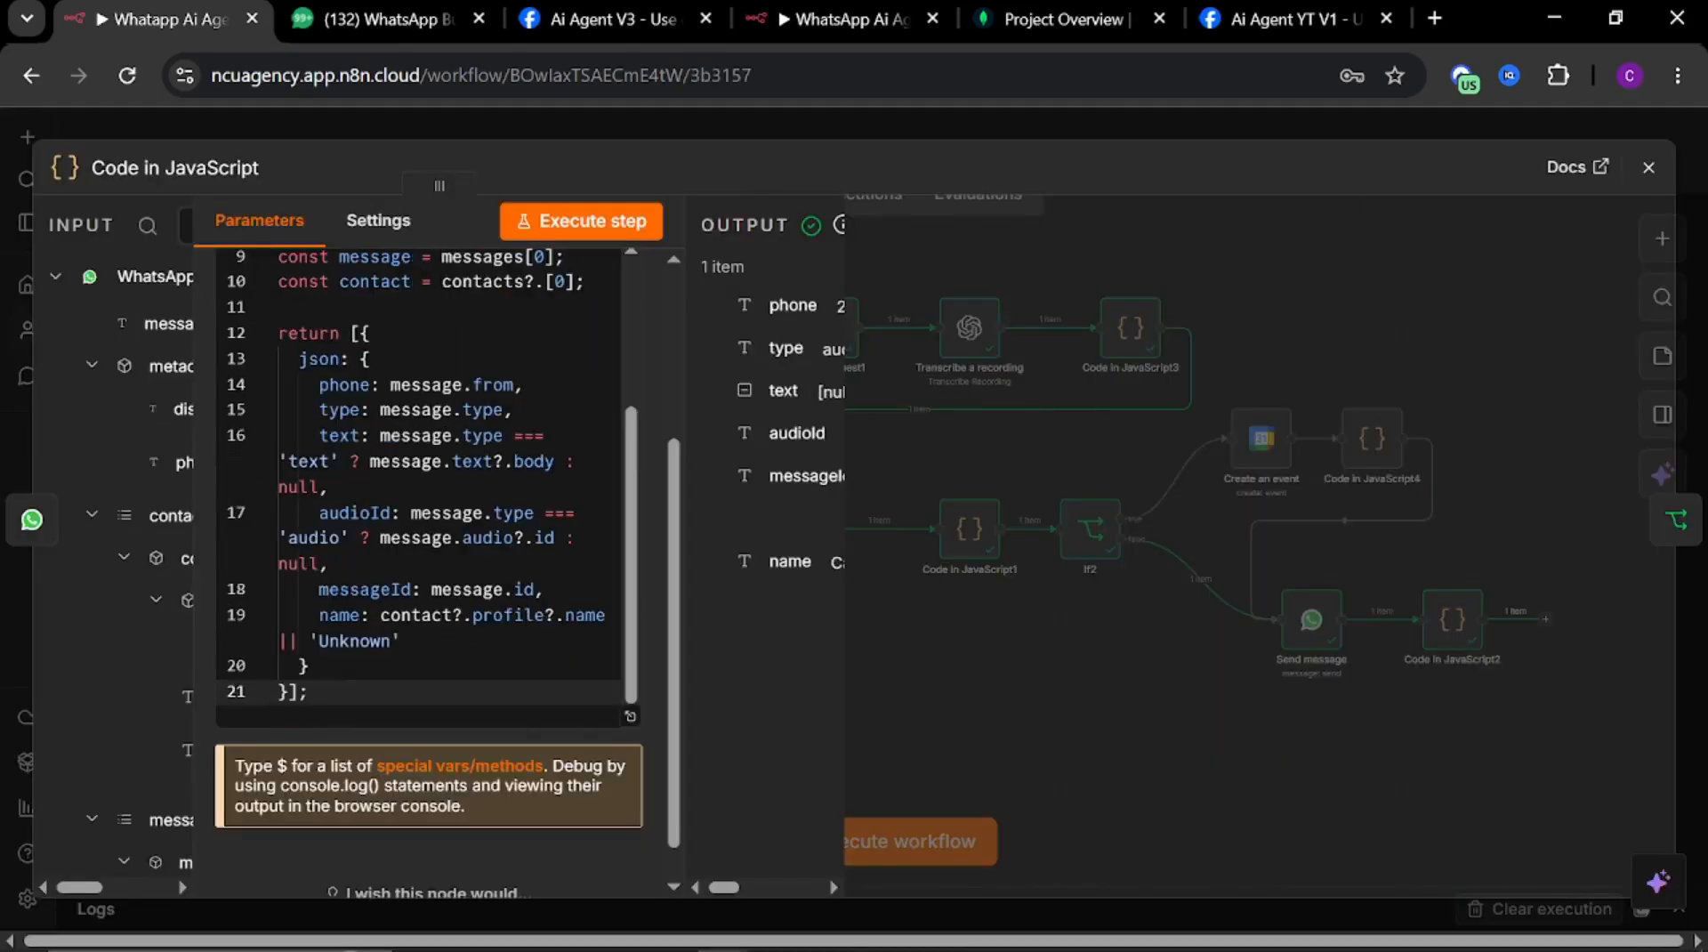
pyautogui.click(331, 564)
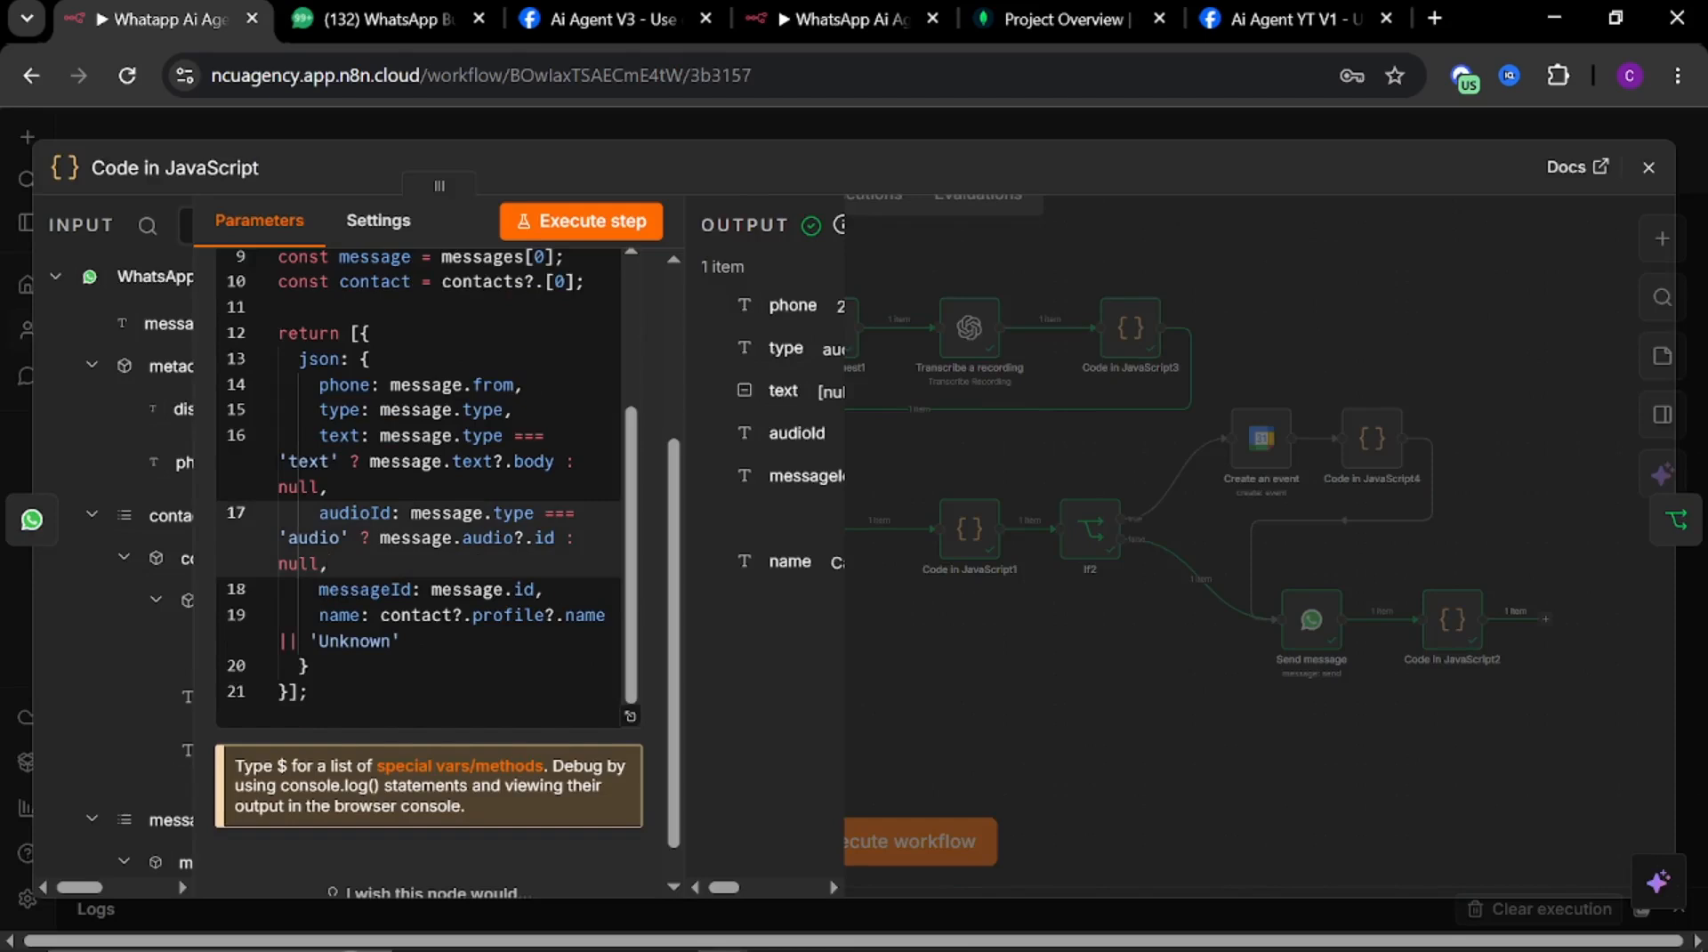
pyautogui.hotkey('ctrl', 'a')
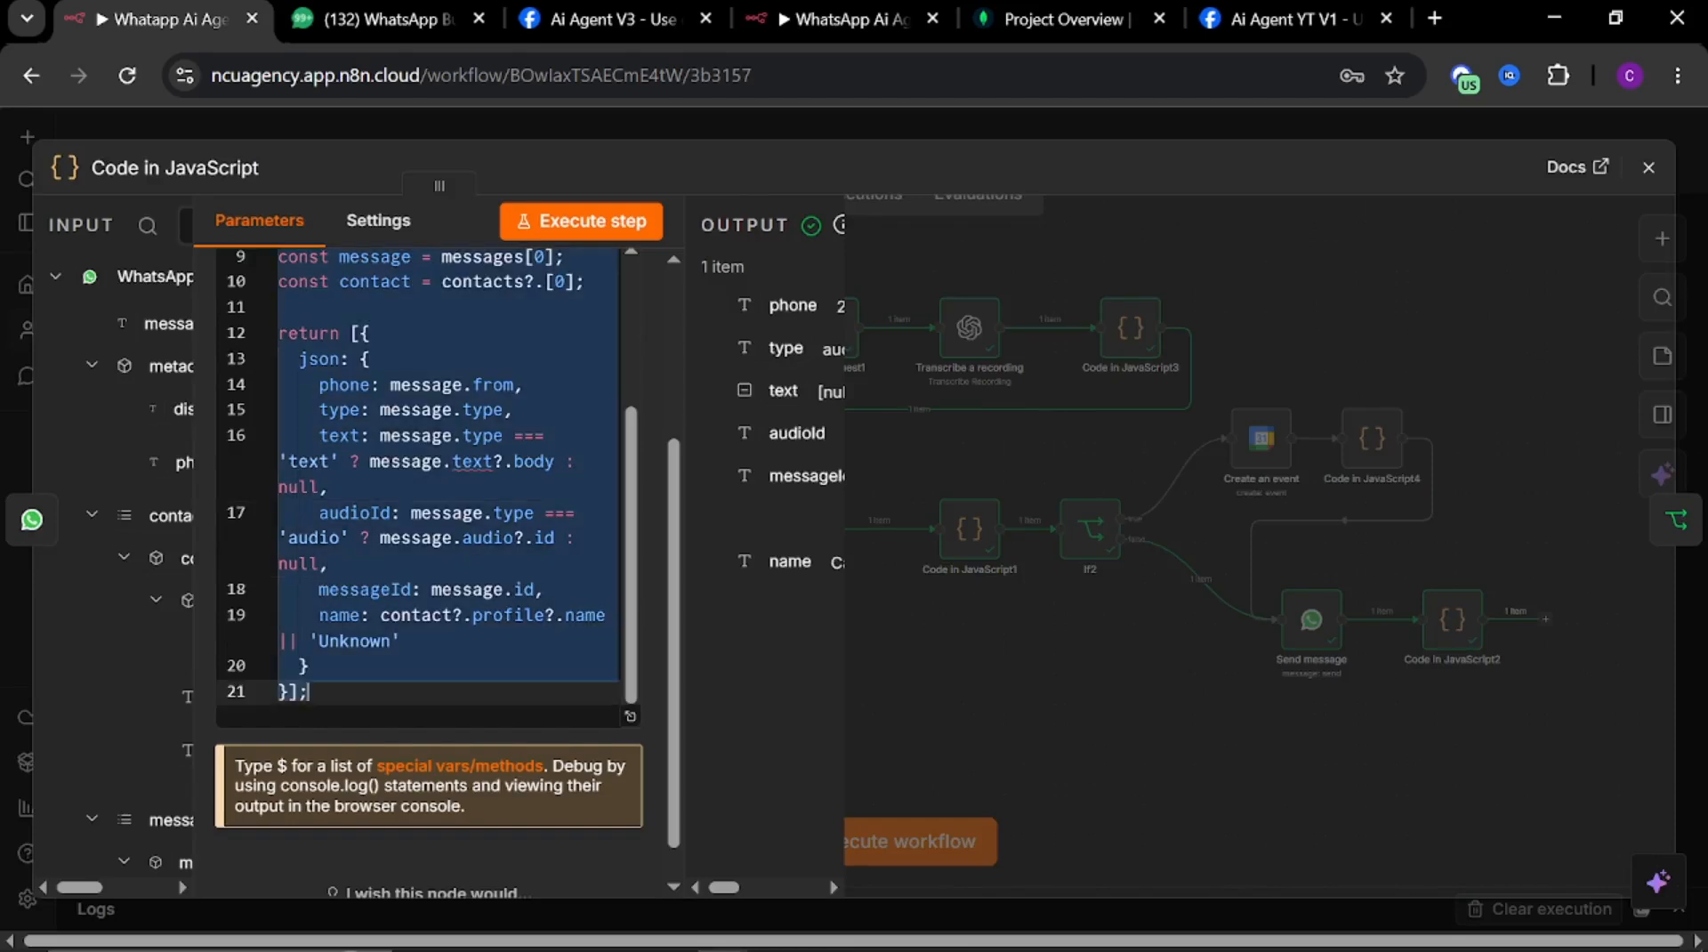
pyautogui.click(724, 127)
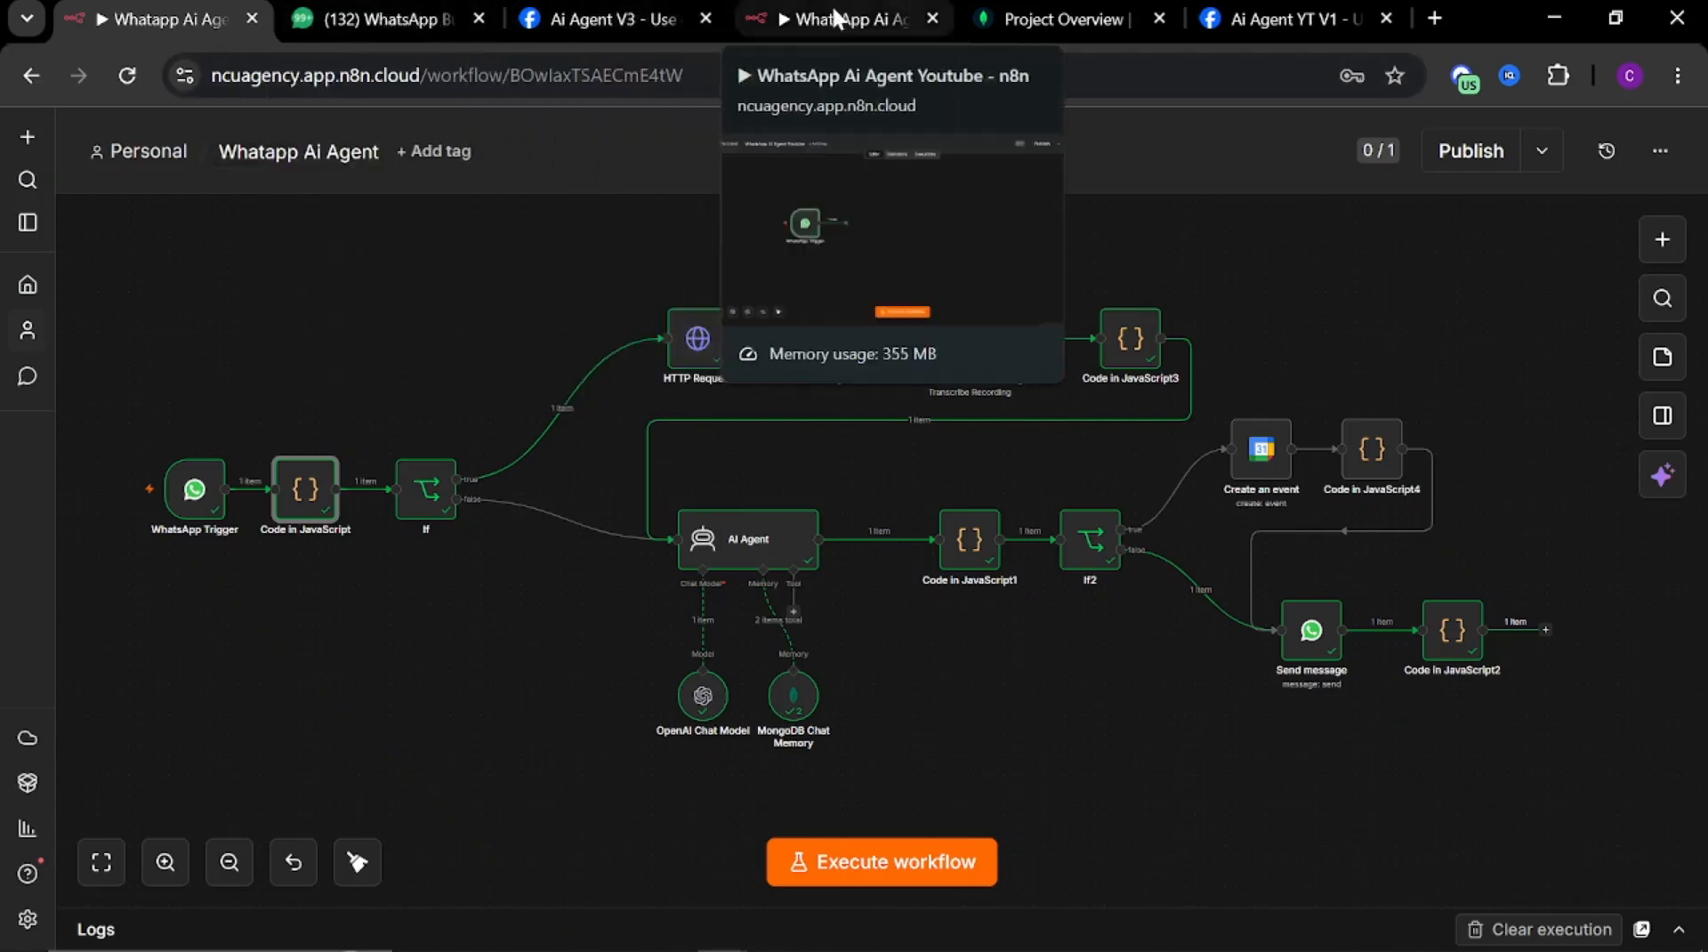
# Switch to the WhatsApp Ai Agent Youtube workflow and add a Code in JavaScript node after the WhatsApp Trigger
pyautogui.moveTo(836, 16); pyautogui.dragTo(414, 41)
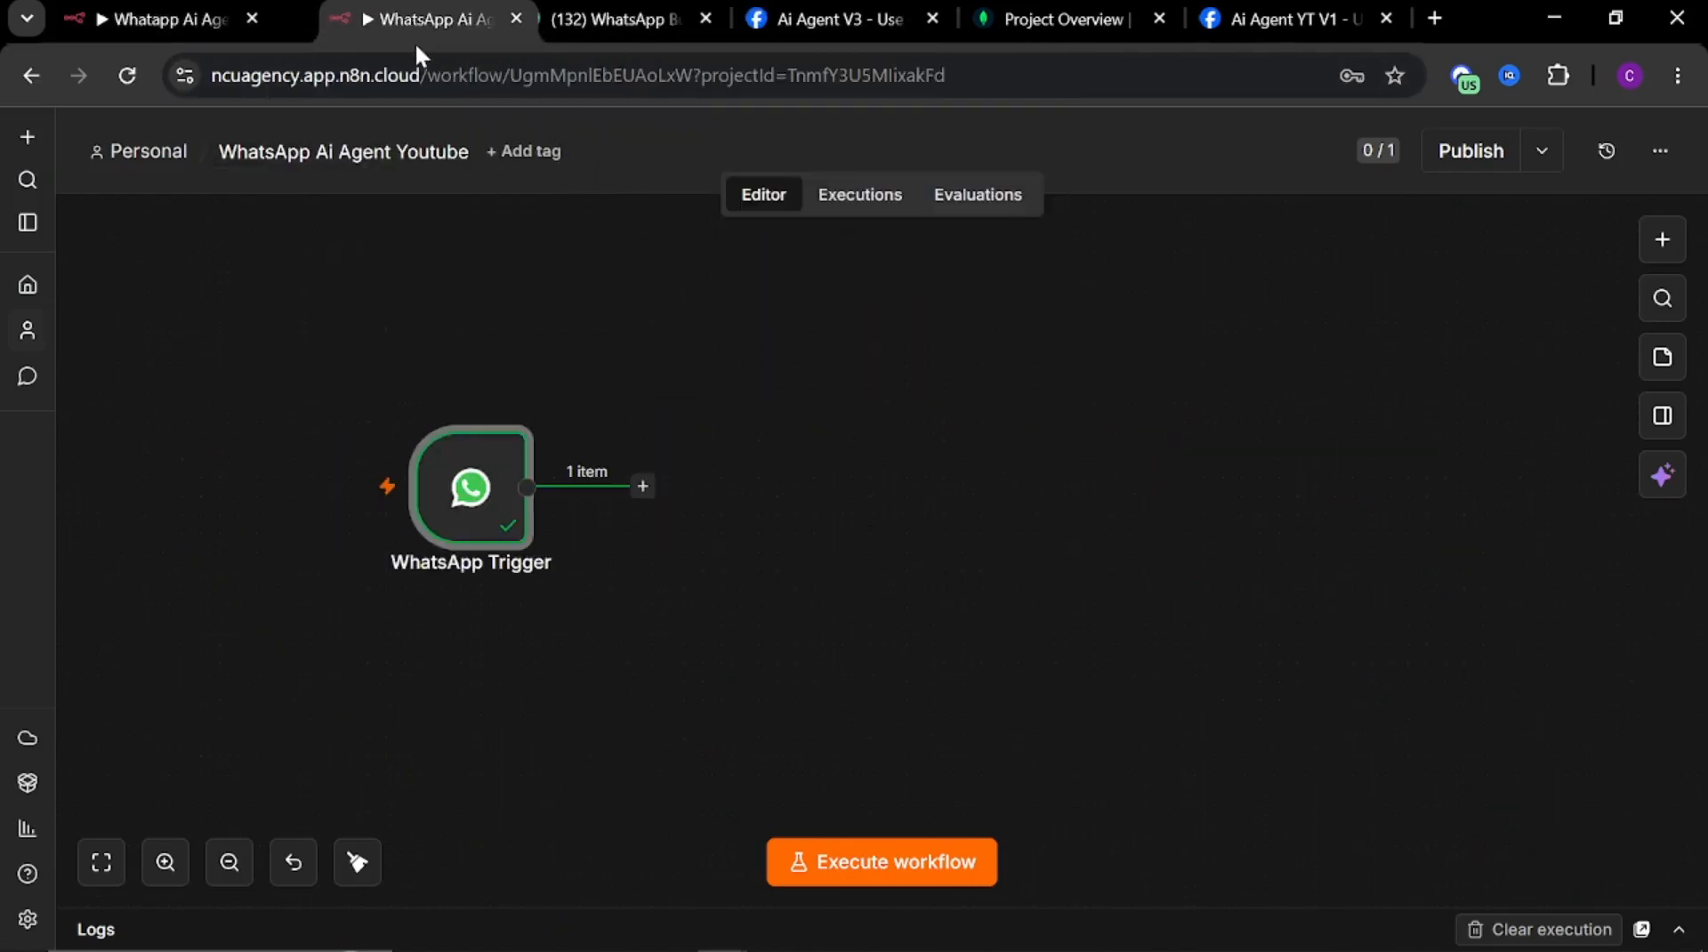
pyautogui.click(642, 487)
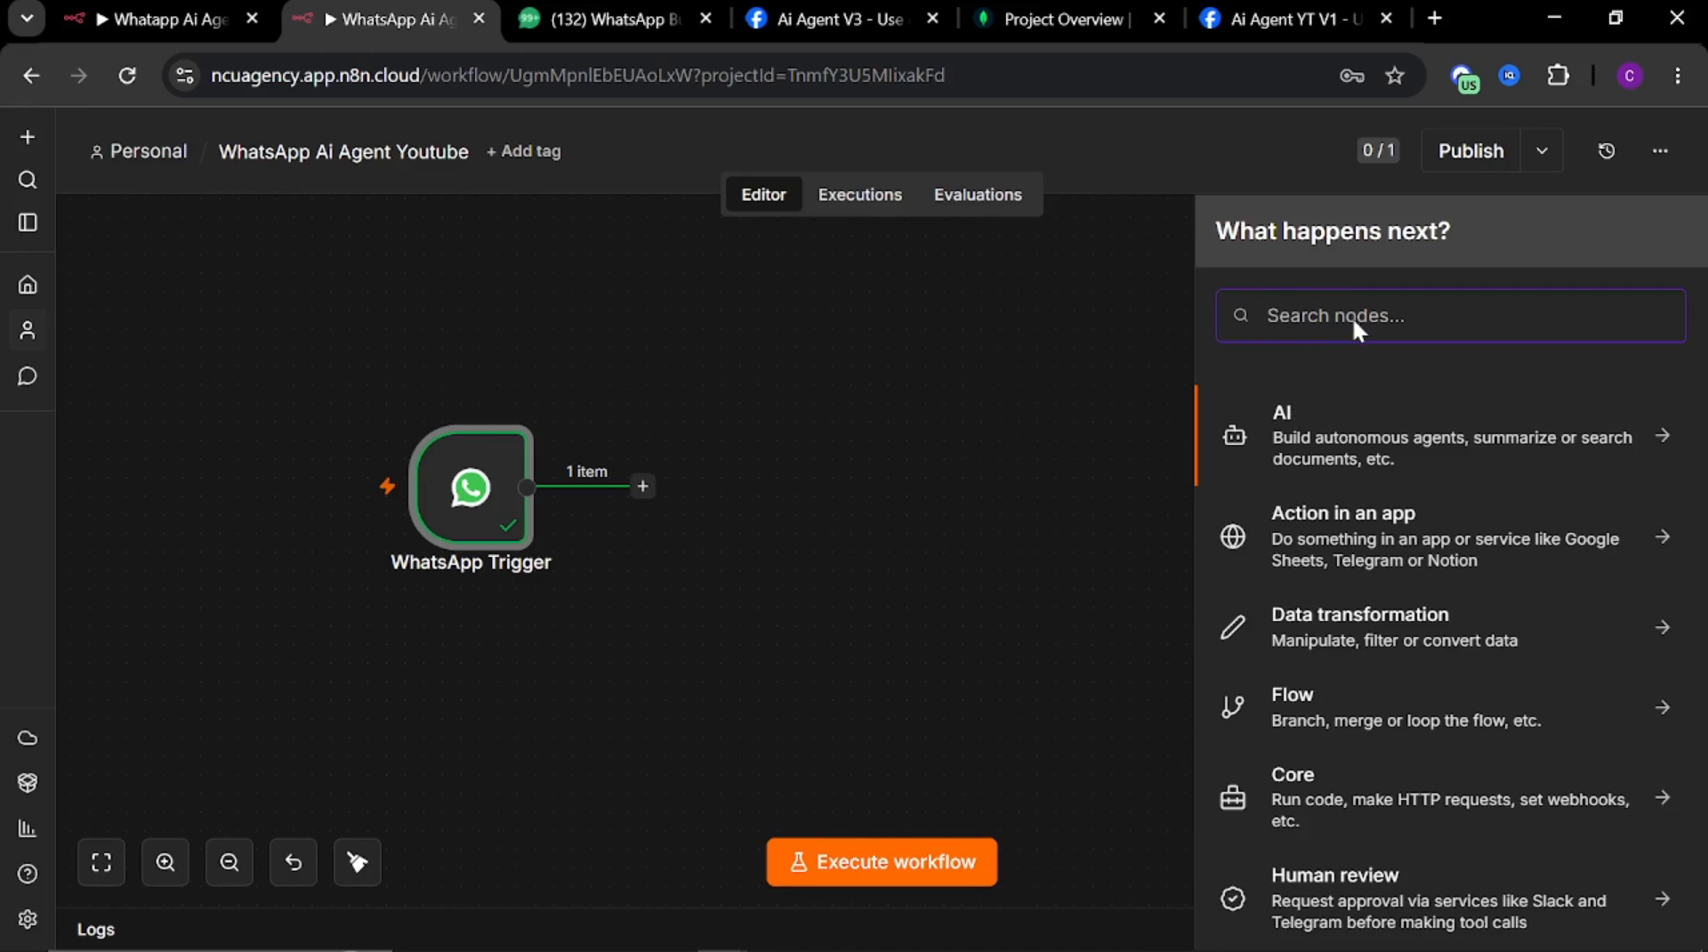
pyautogui.write('code')
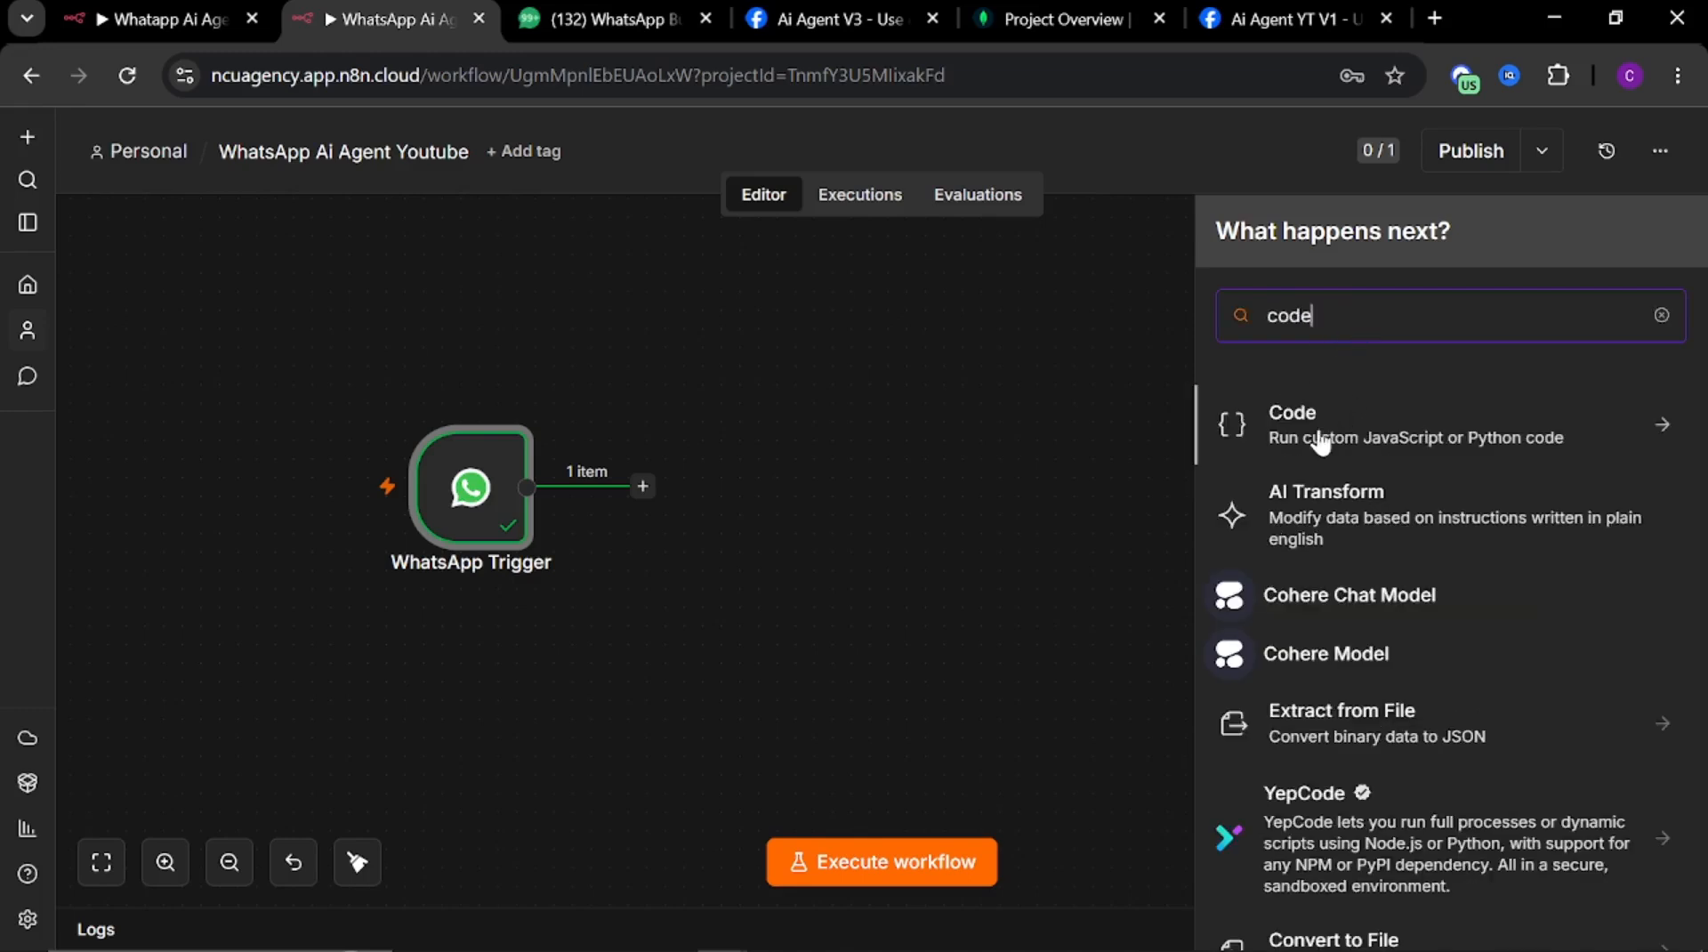
pyautogui.click(1322, 442)
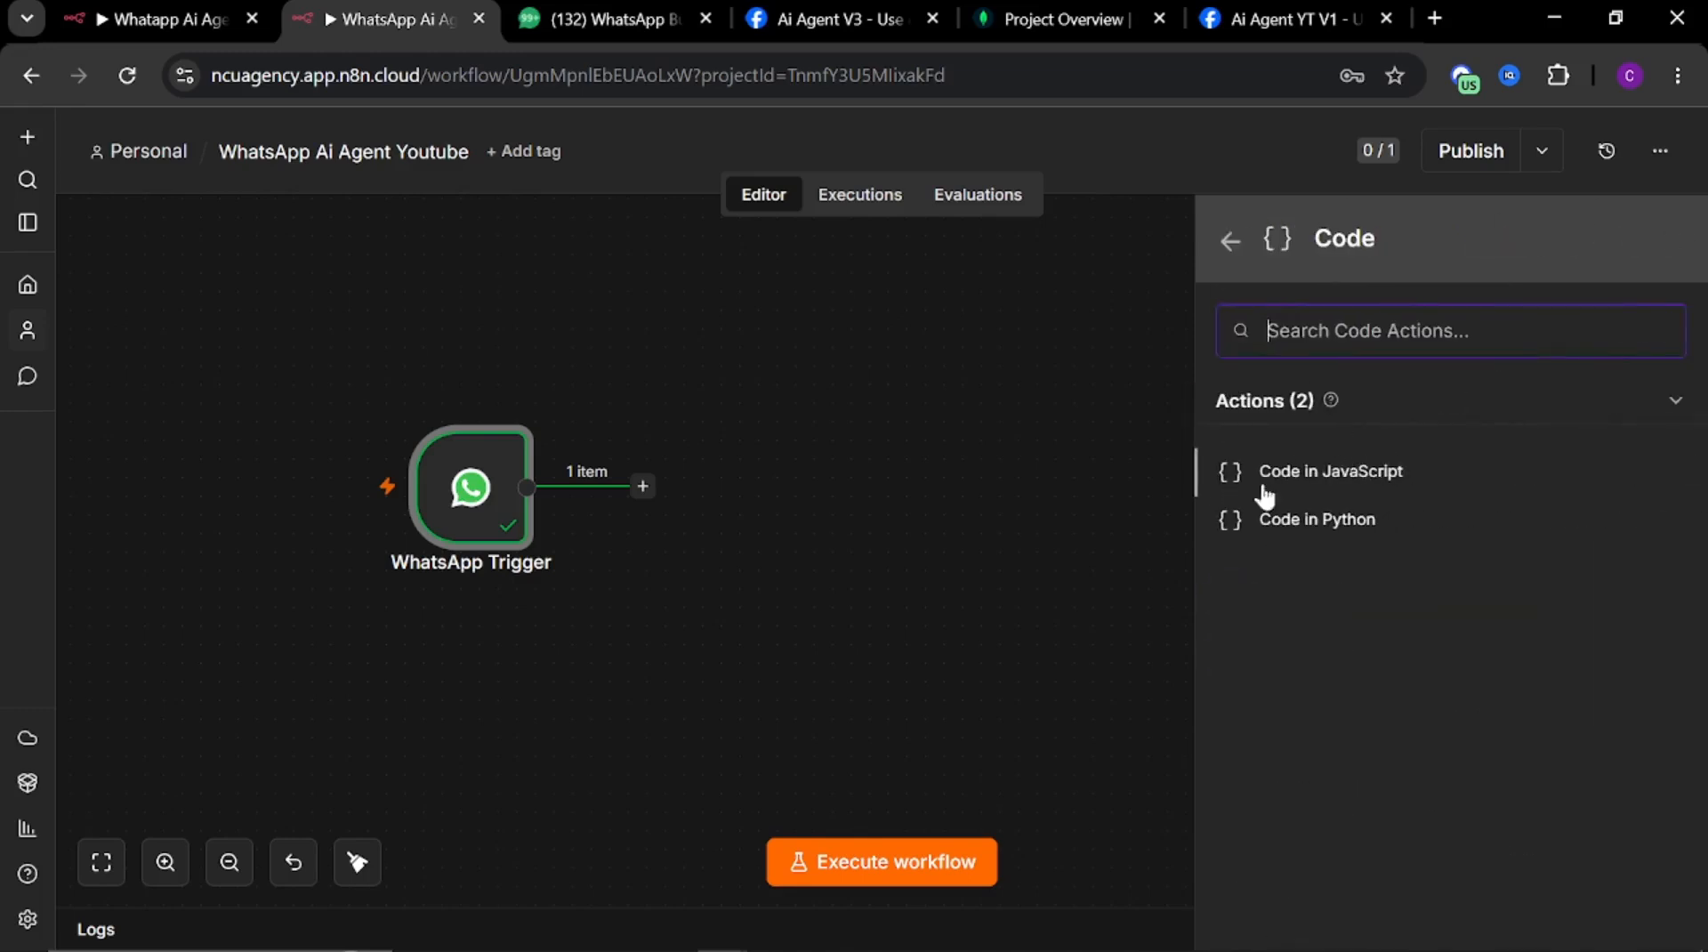
pyautogui.click(1322, 486)
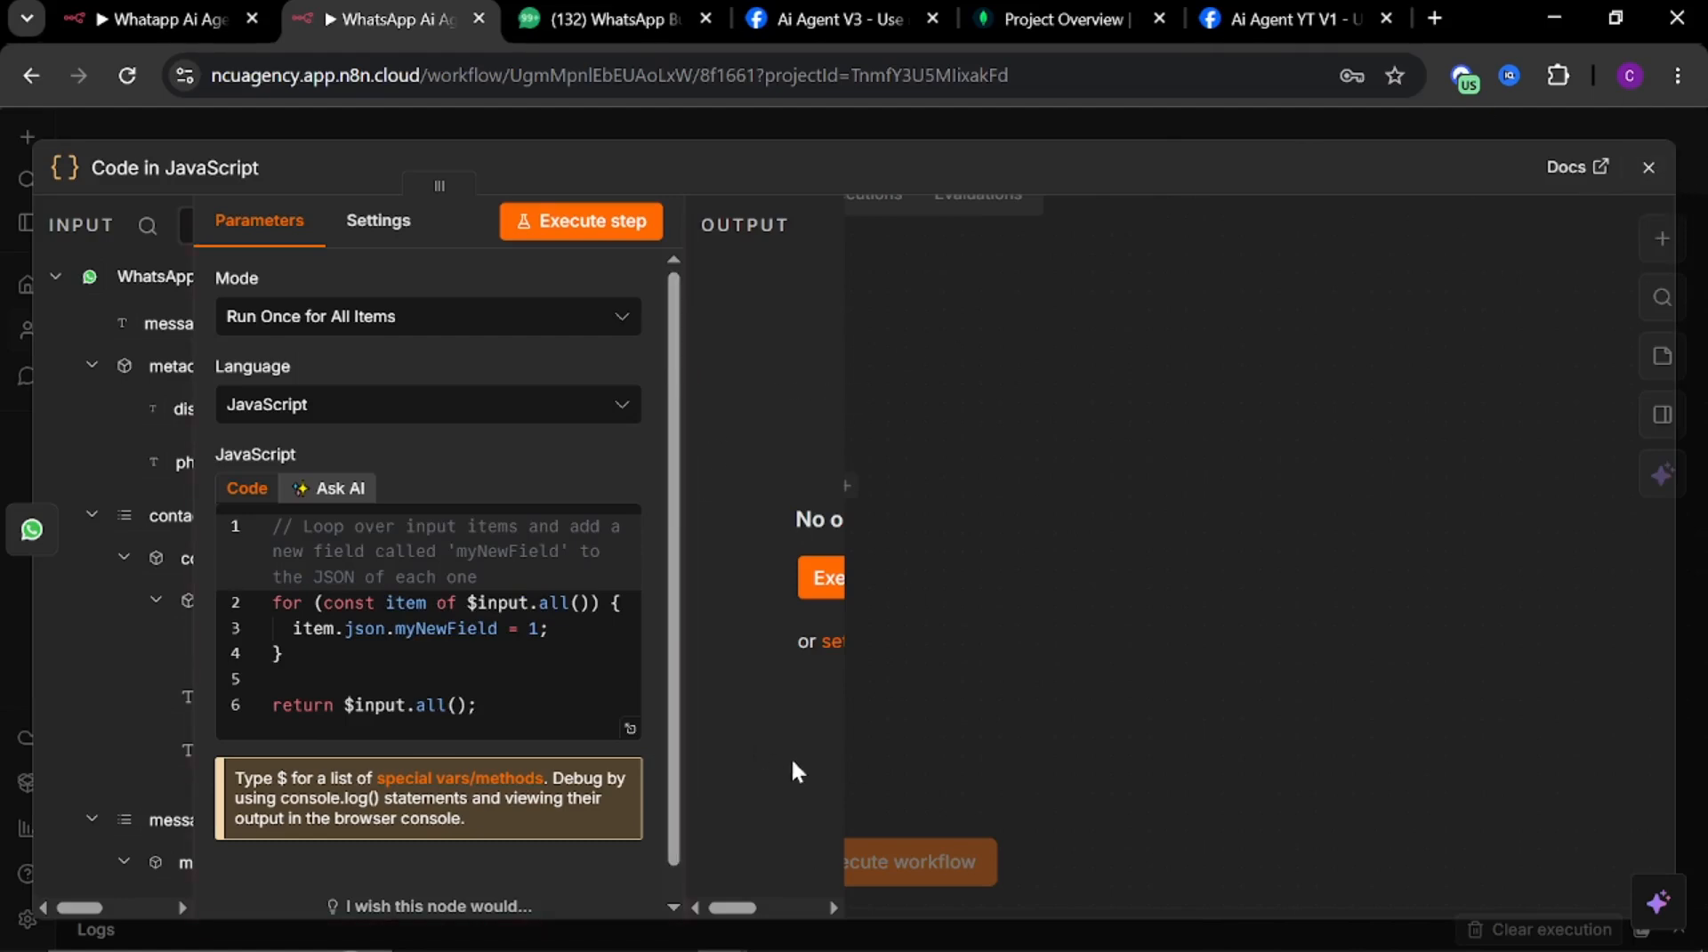
# Replace the new node's default code with the copied script that extracts phone, type, text, audioId, messageId and name, then close it
pyautogui.moveTo(440, 185); pyautogui.dragTo(873, 240)
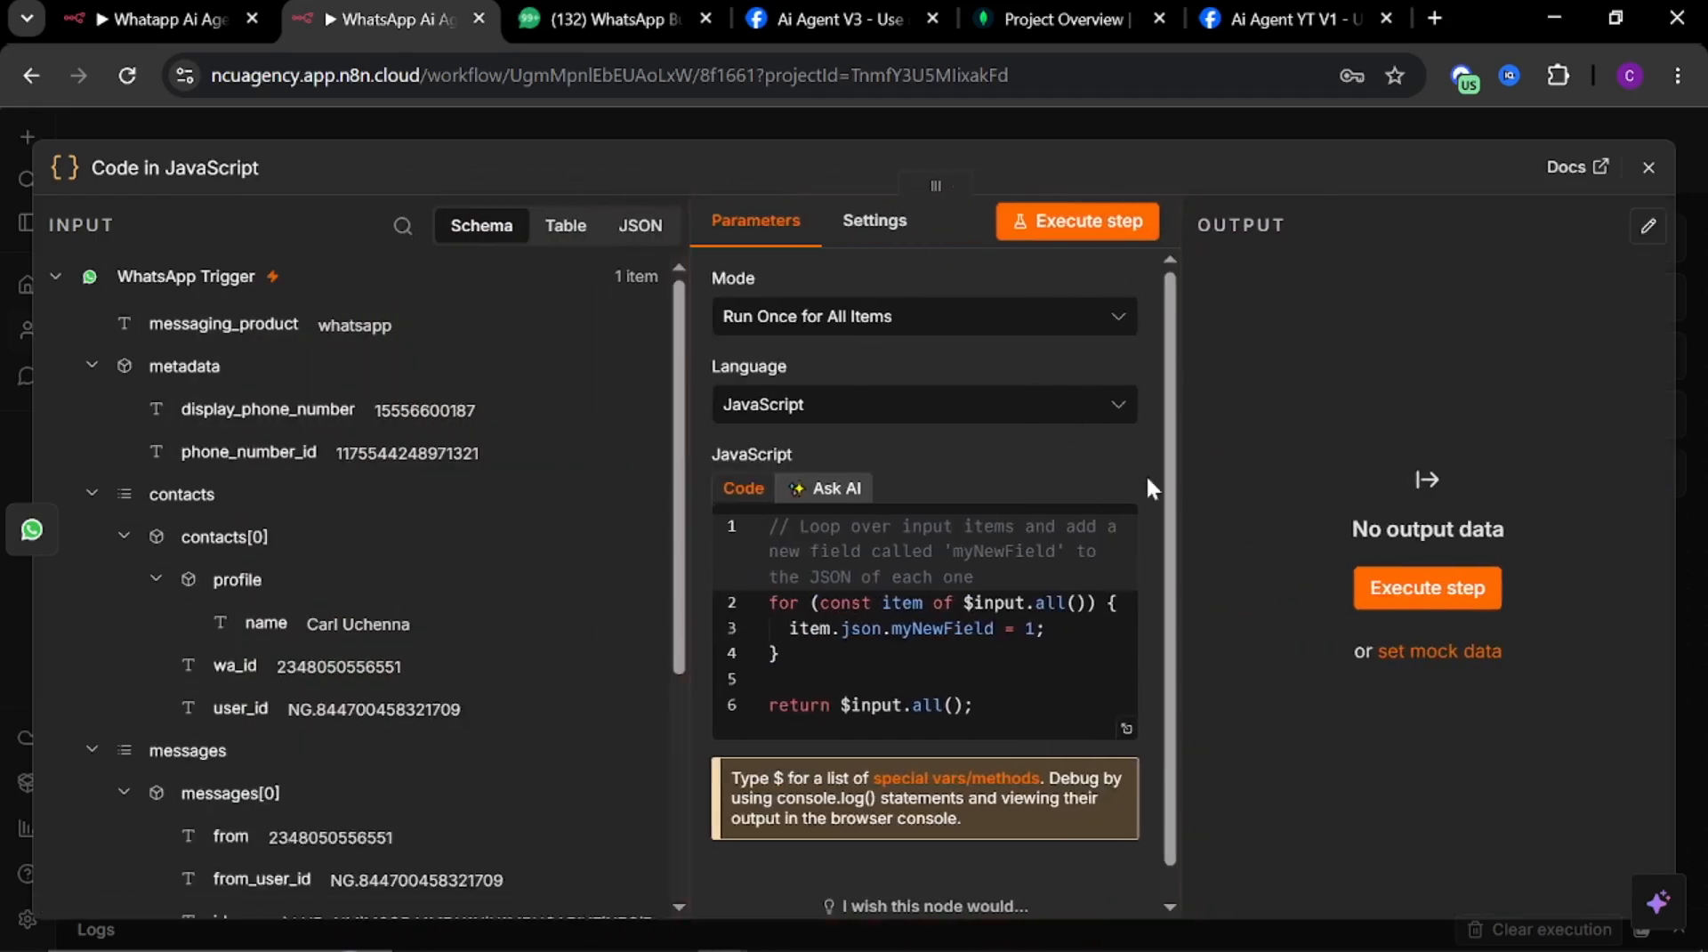
pyautogui.moveTo(1179, 500); pyautogui.dragTo(1231, 521)
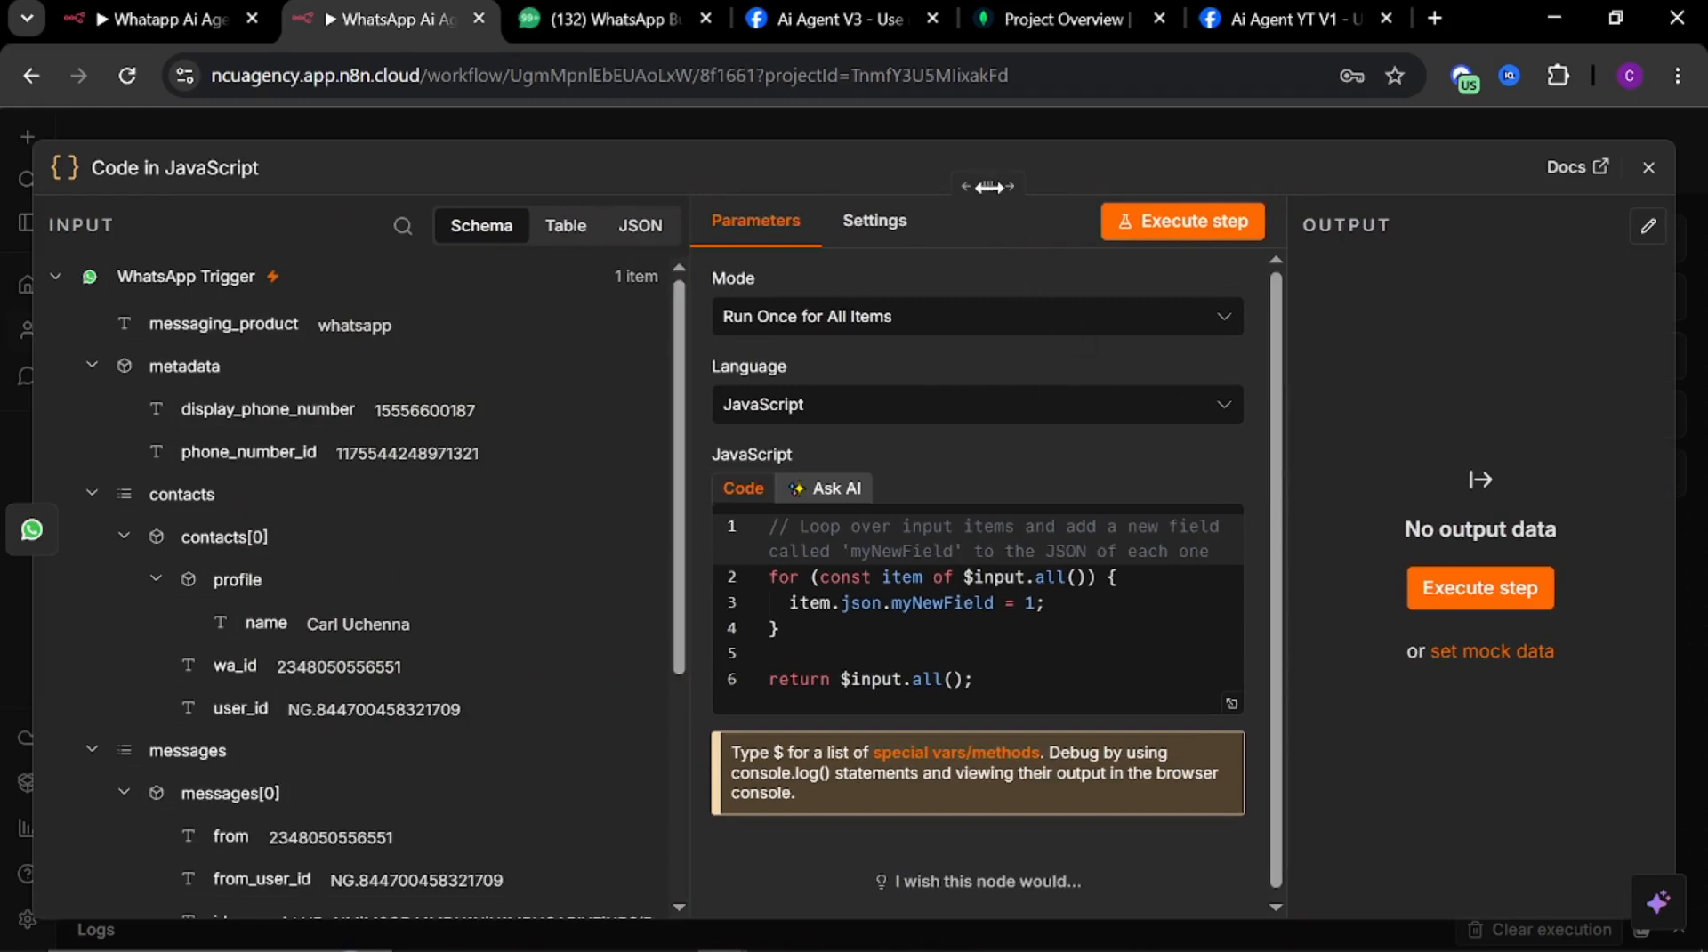
pyautogui.moveTo(943, 201); pyautogui.dragTo(820, 207)
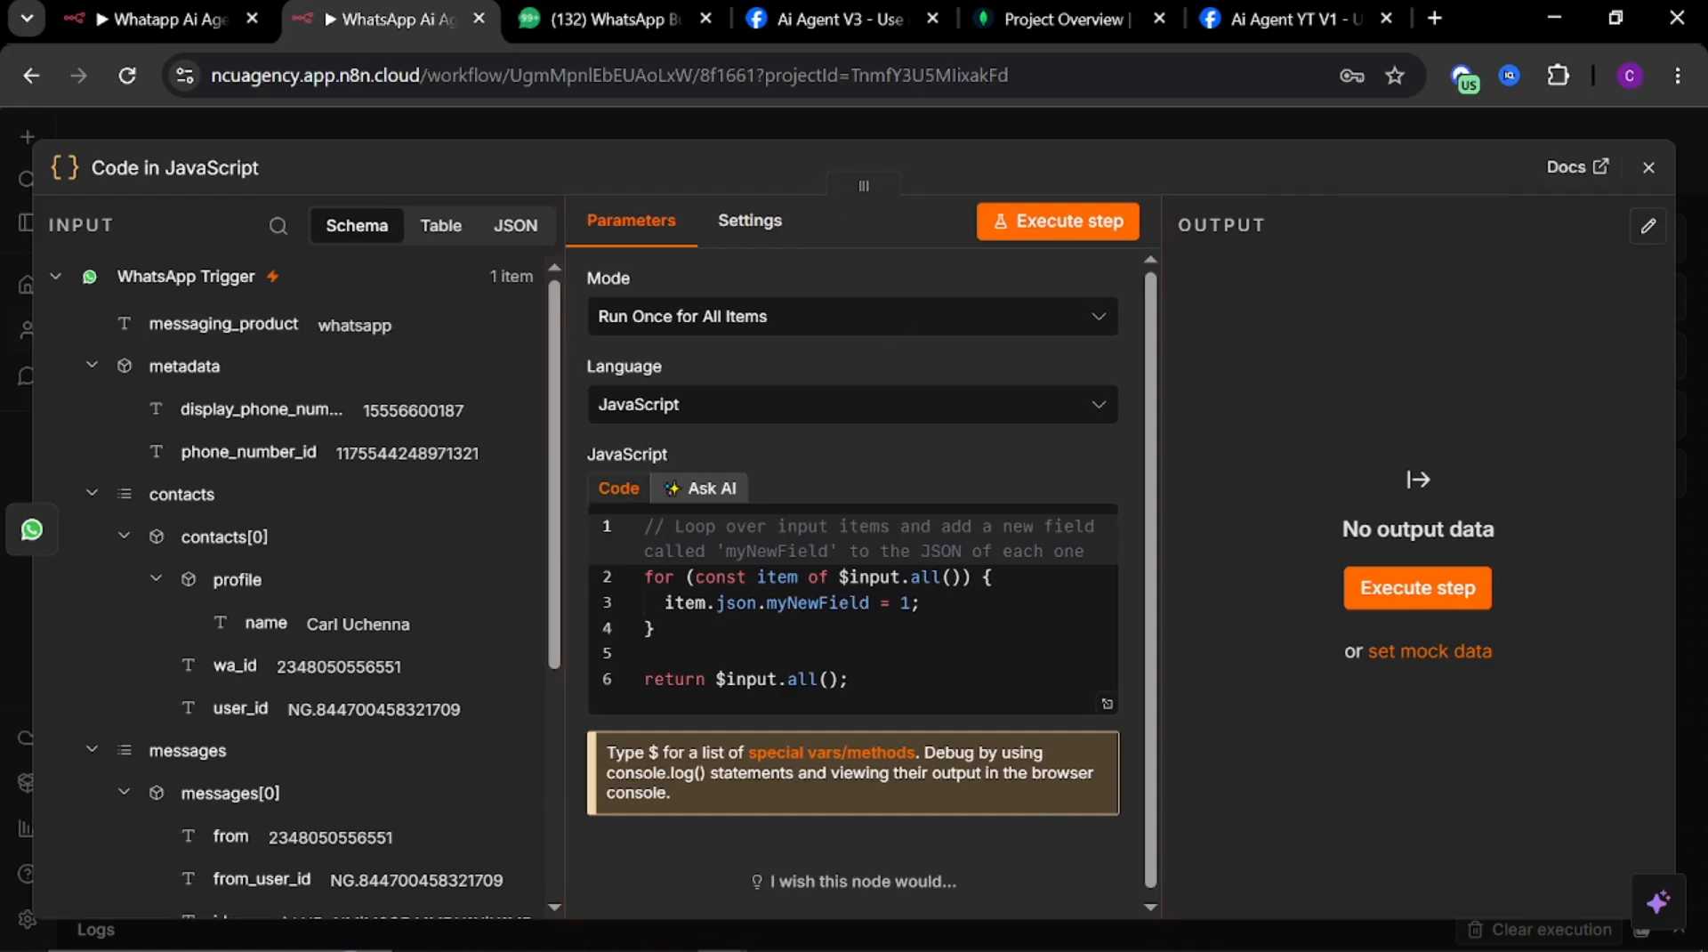
pyautogui.click(644, 653)
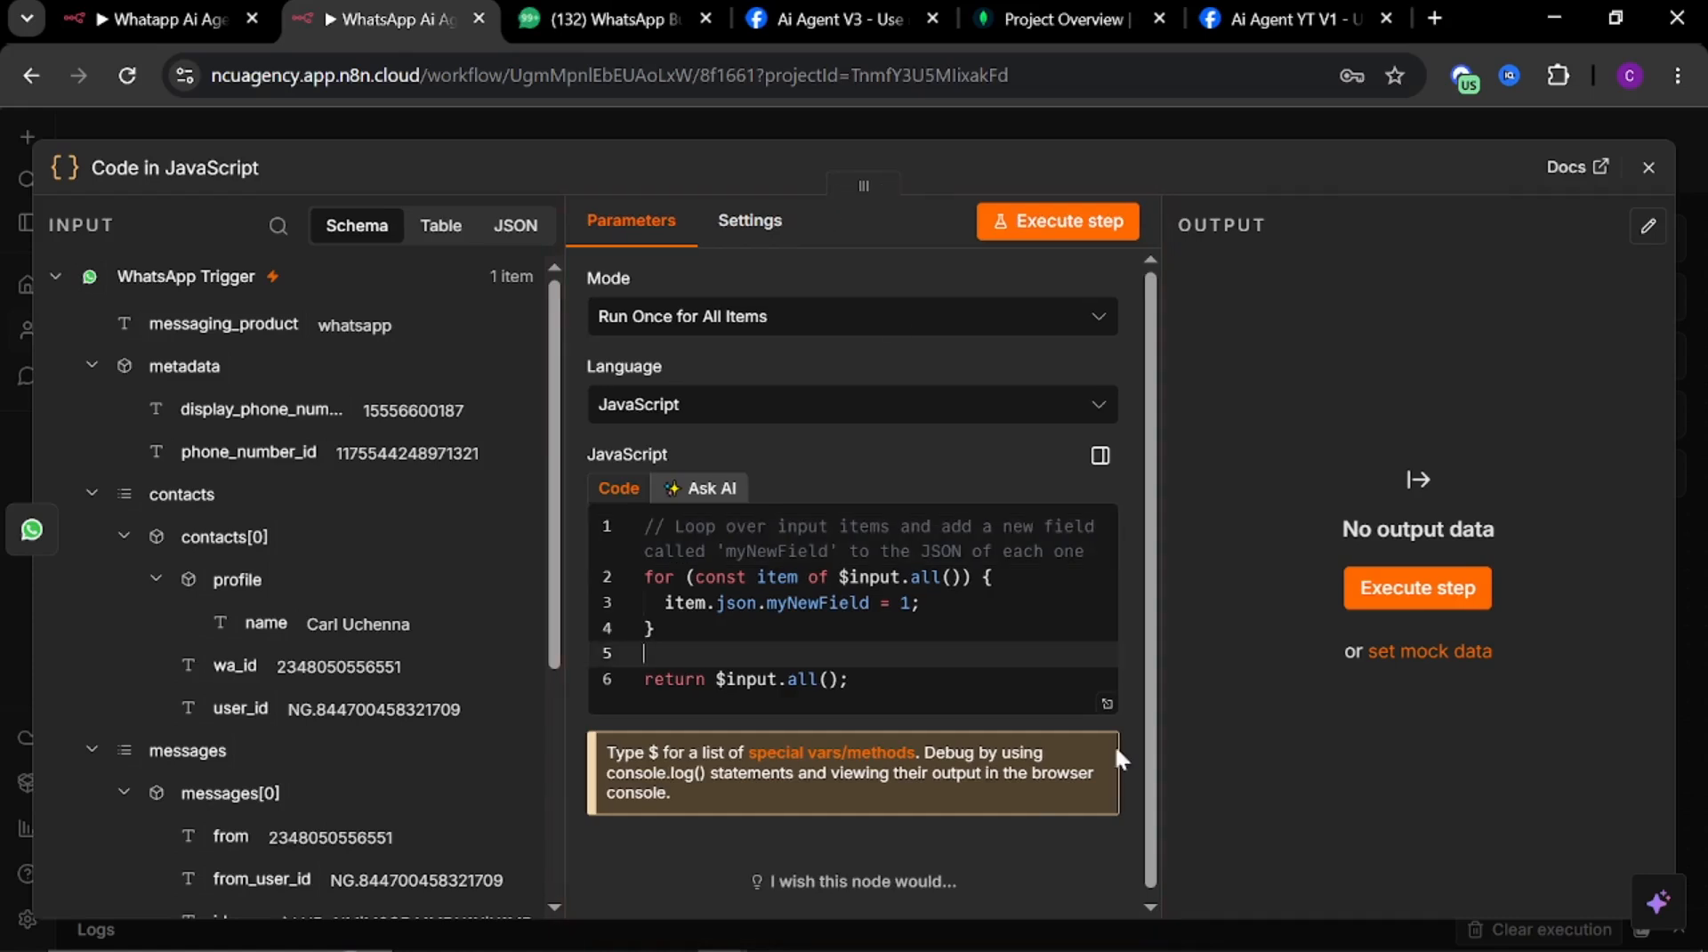
pyautogui.click(1107, 705)
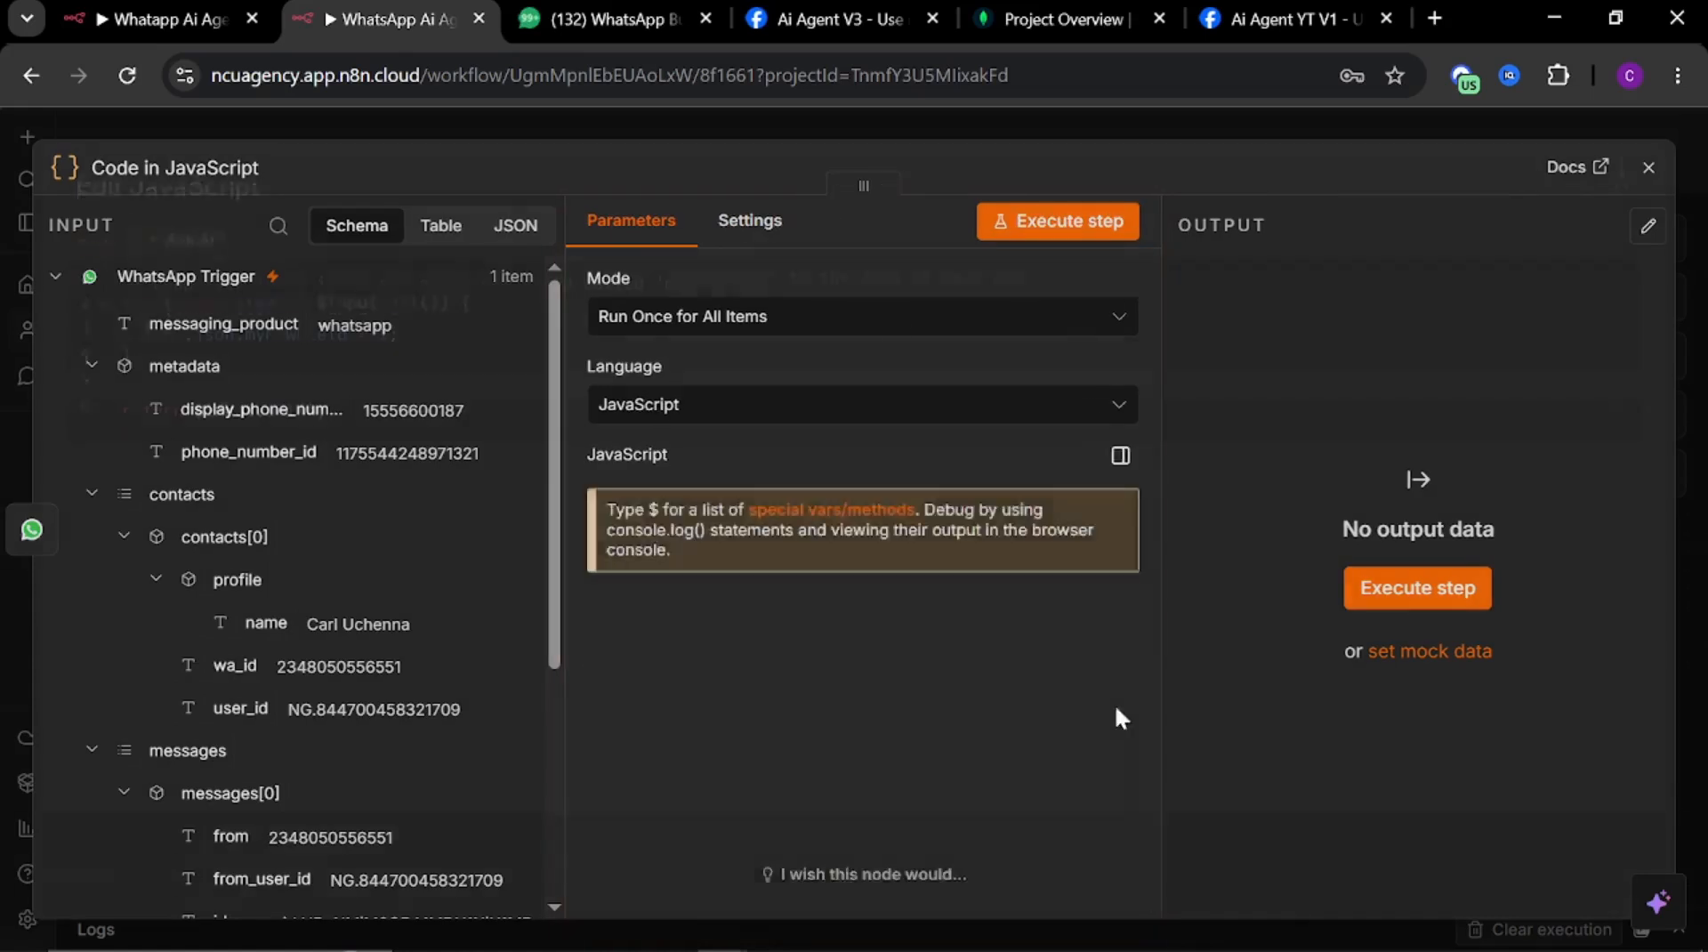
pyautogui.click(1622, 200)
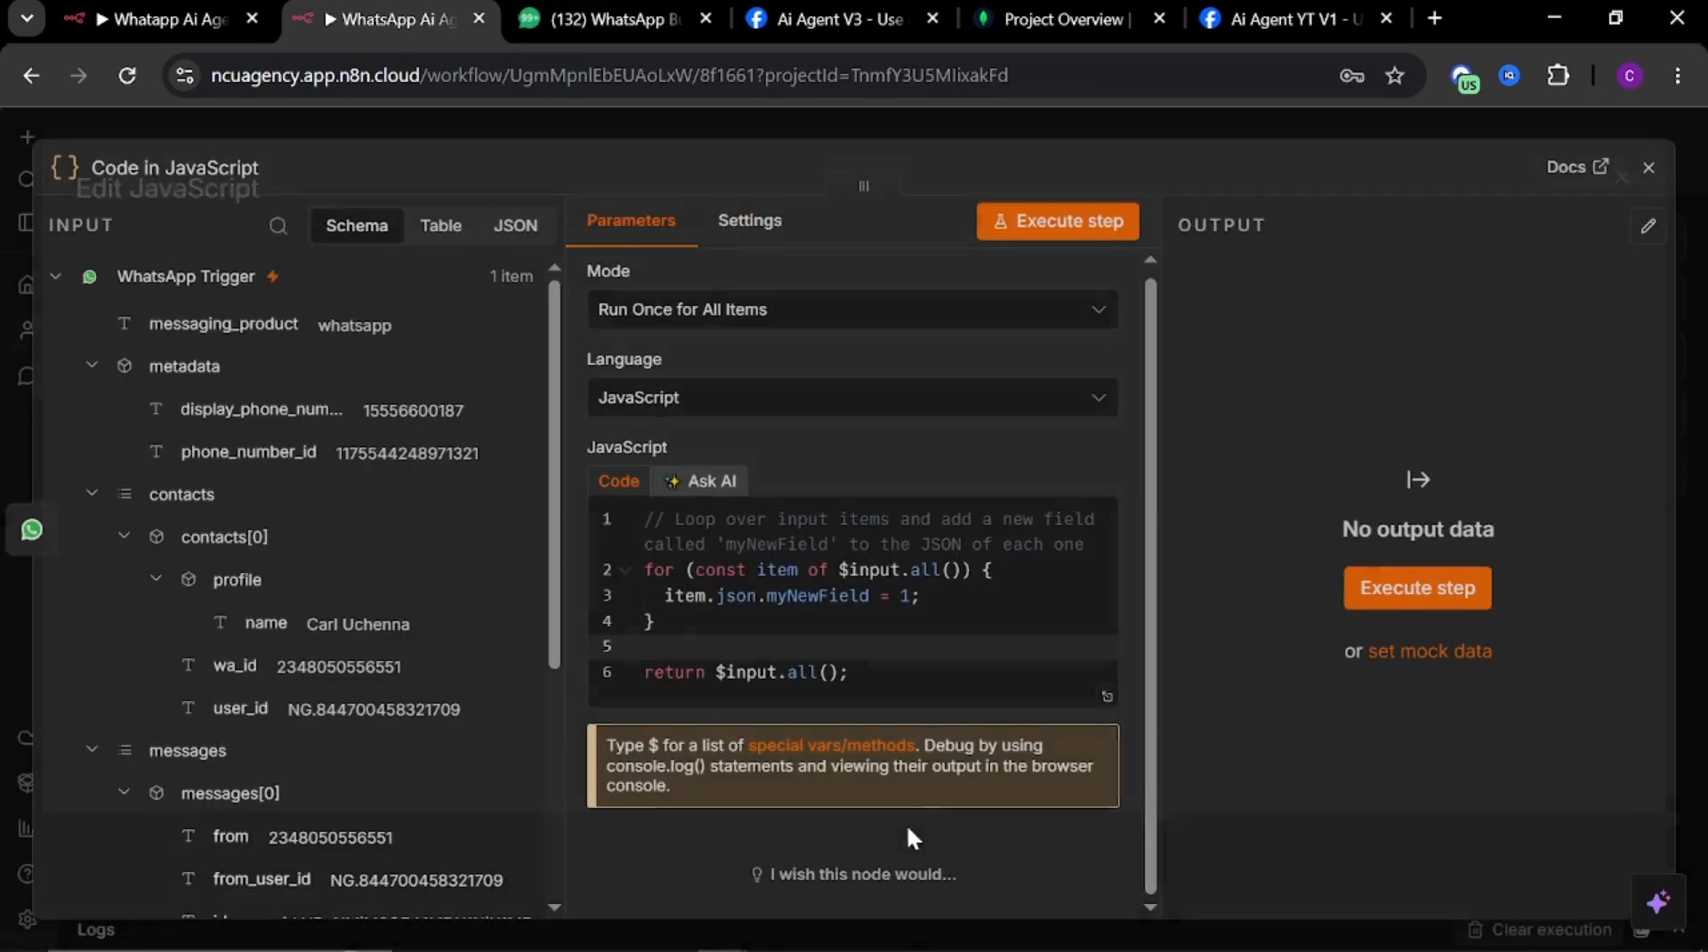
pyautogui.click(1108, 699)
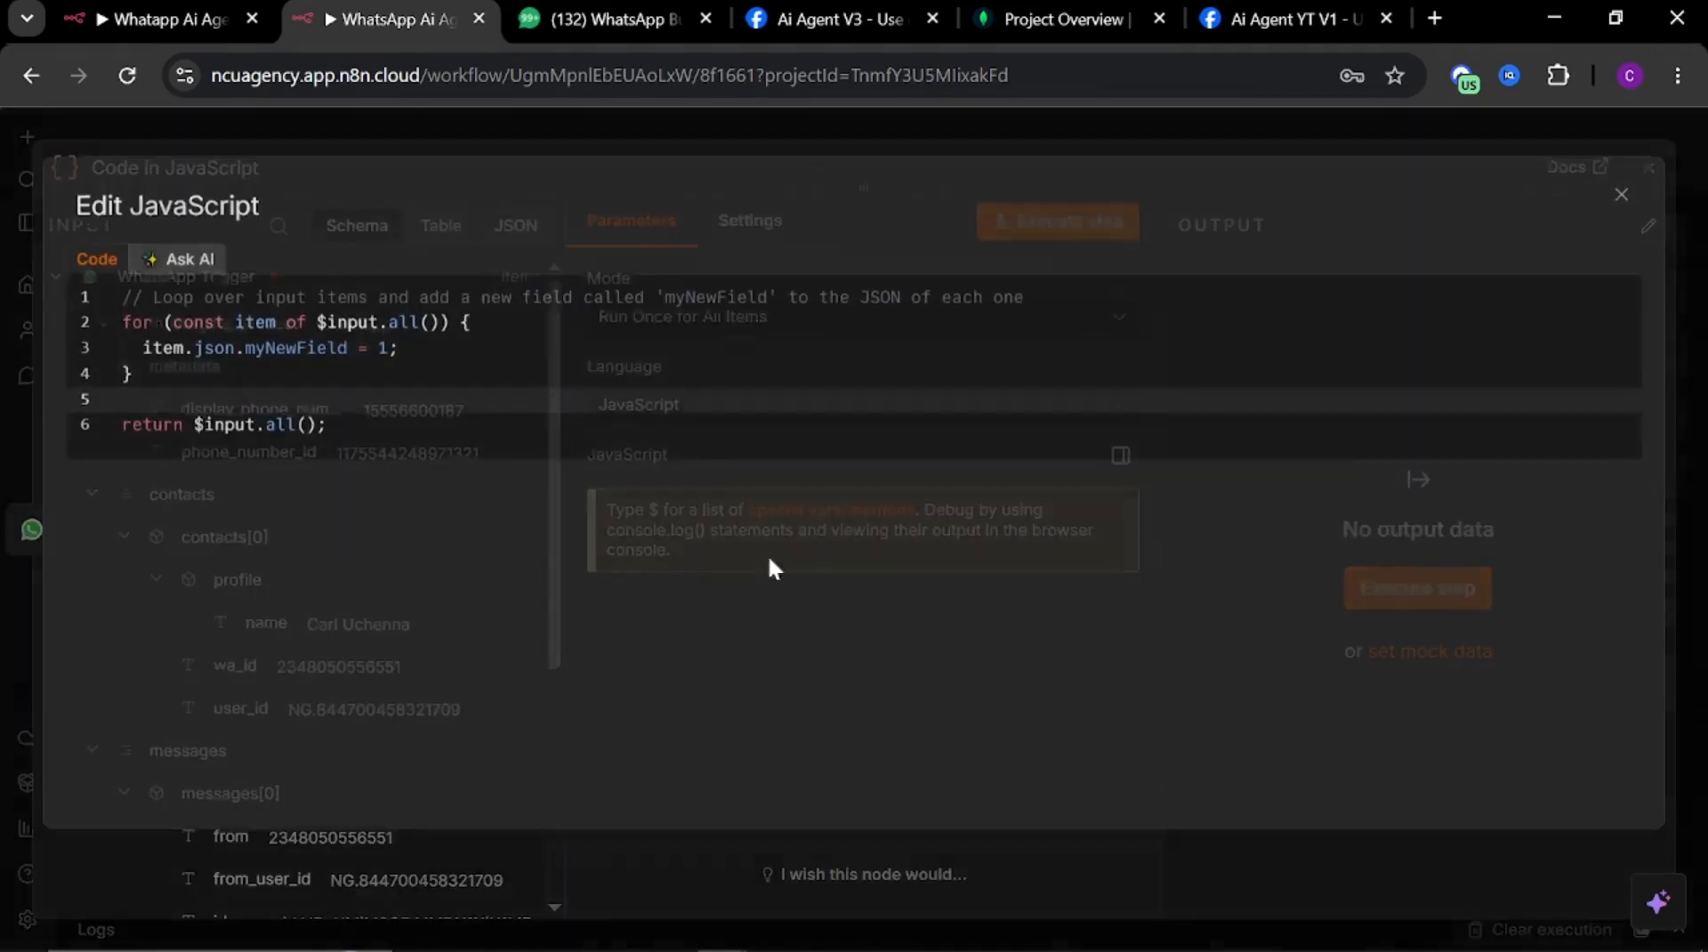
pyautogui.hotkey('ctrl', 'a')
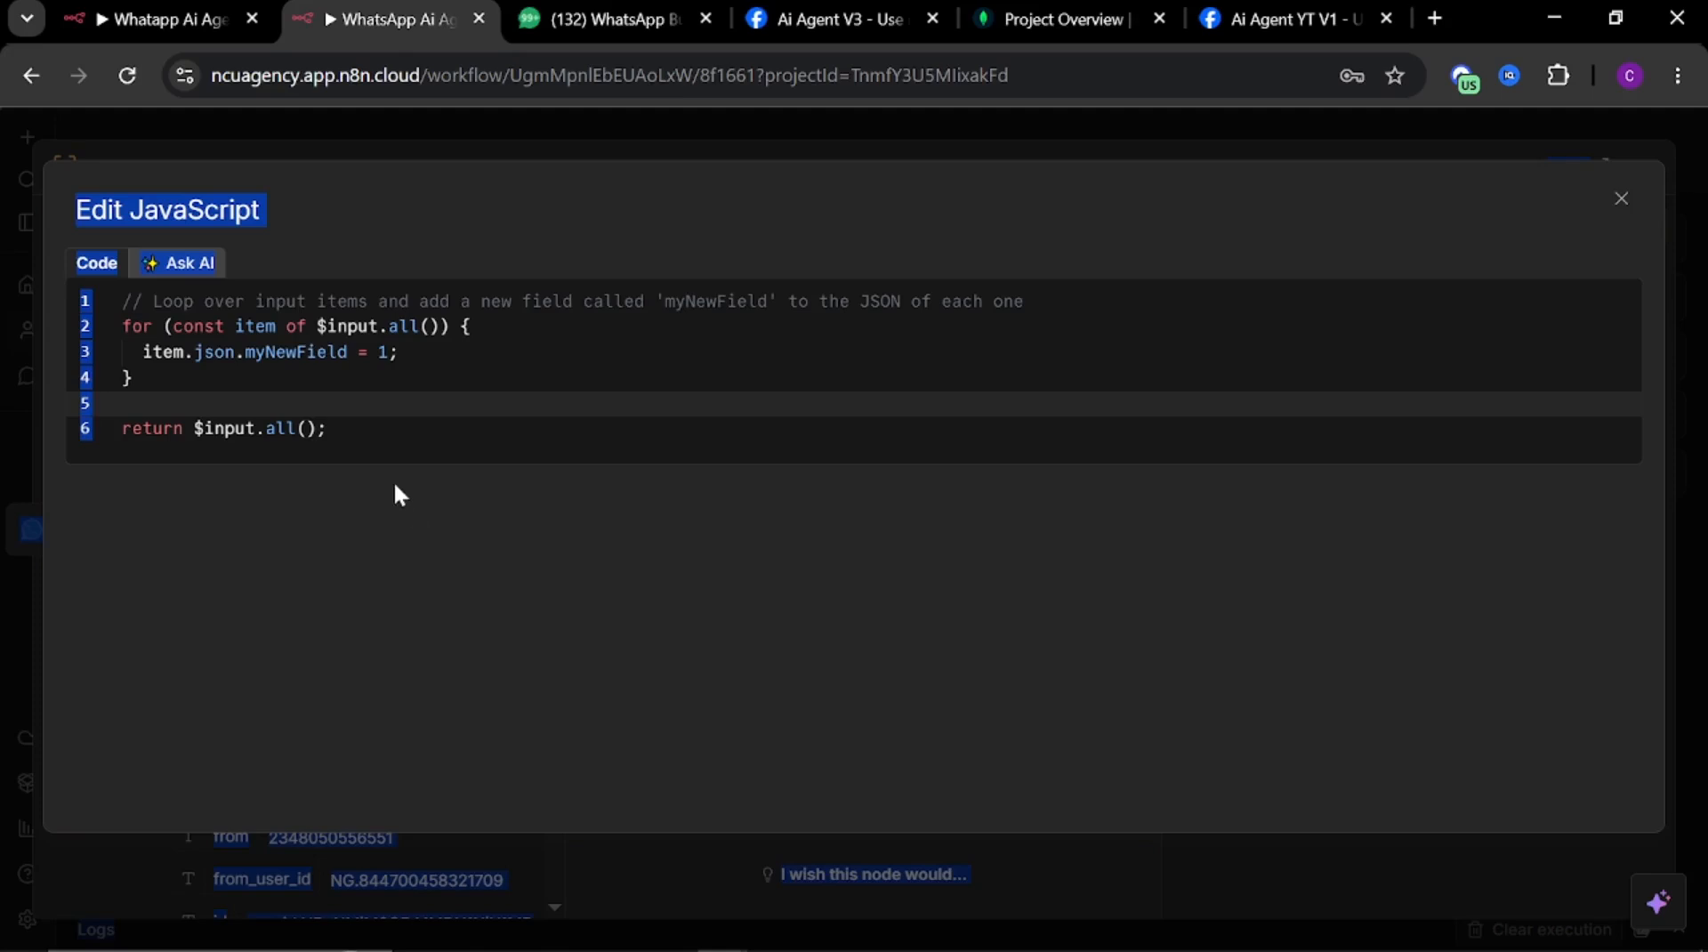
pyautogui.click(390, 405)
pyautogui.click(390, 431)
pyautogui.hotkey('ctrl', 'a')
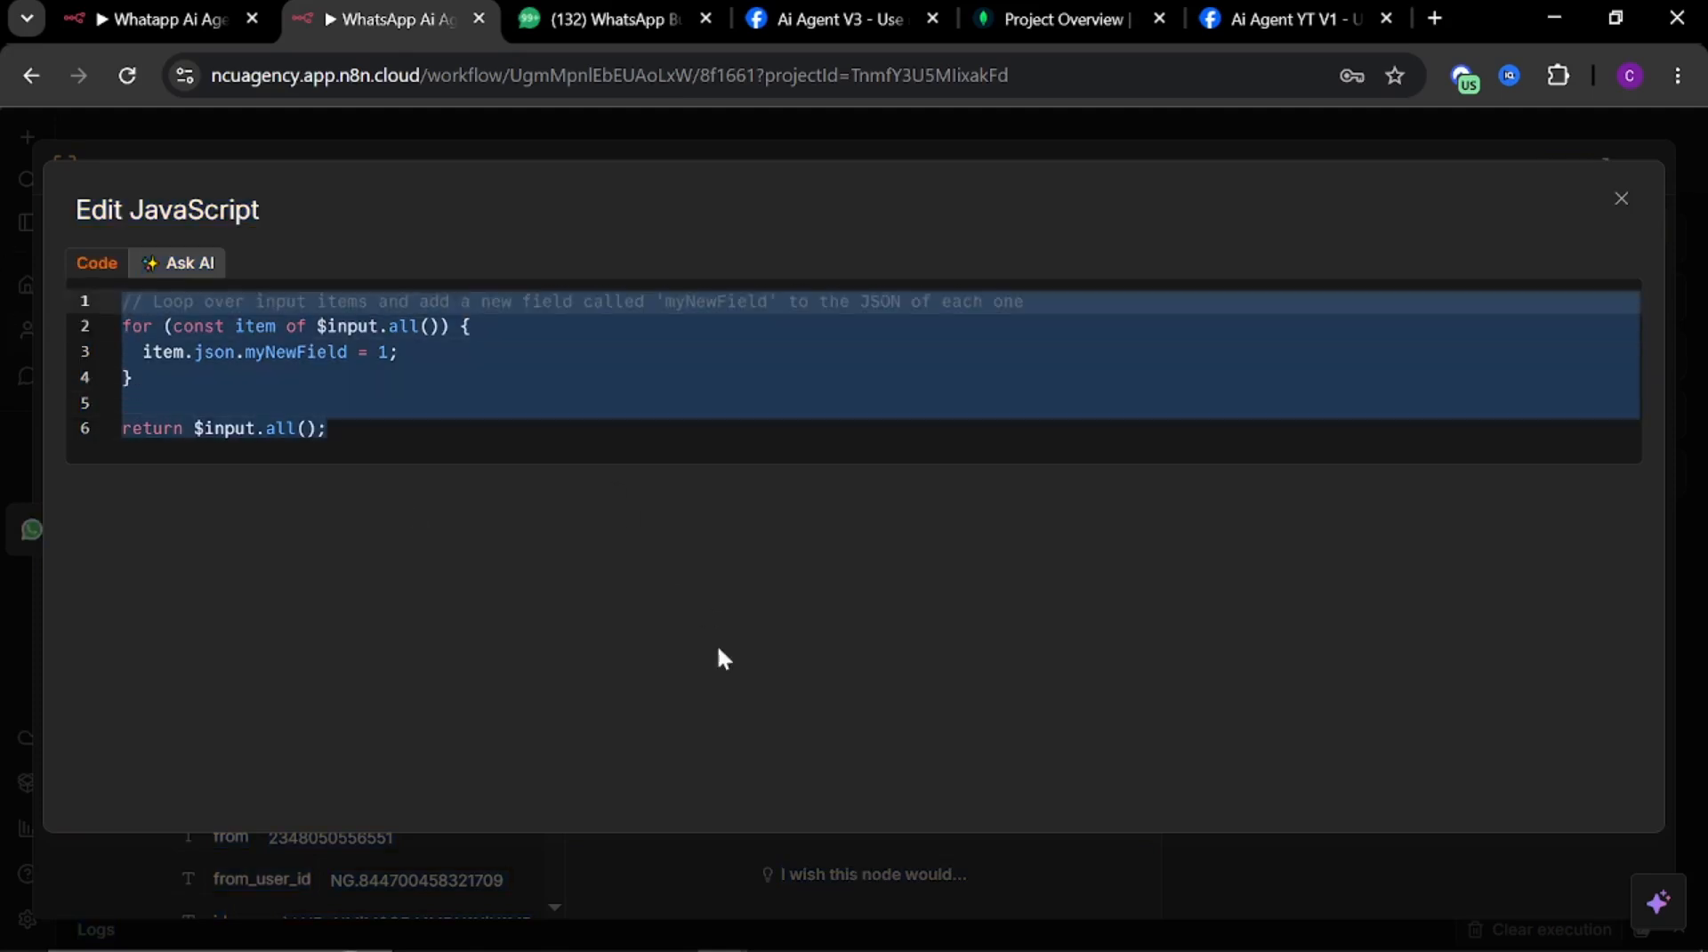
pyautogui.hotkey('ctrl', 'v')
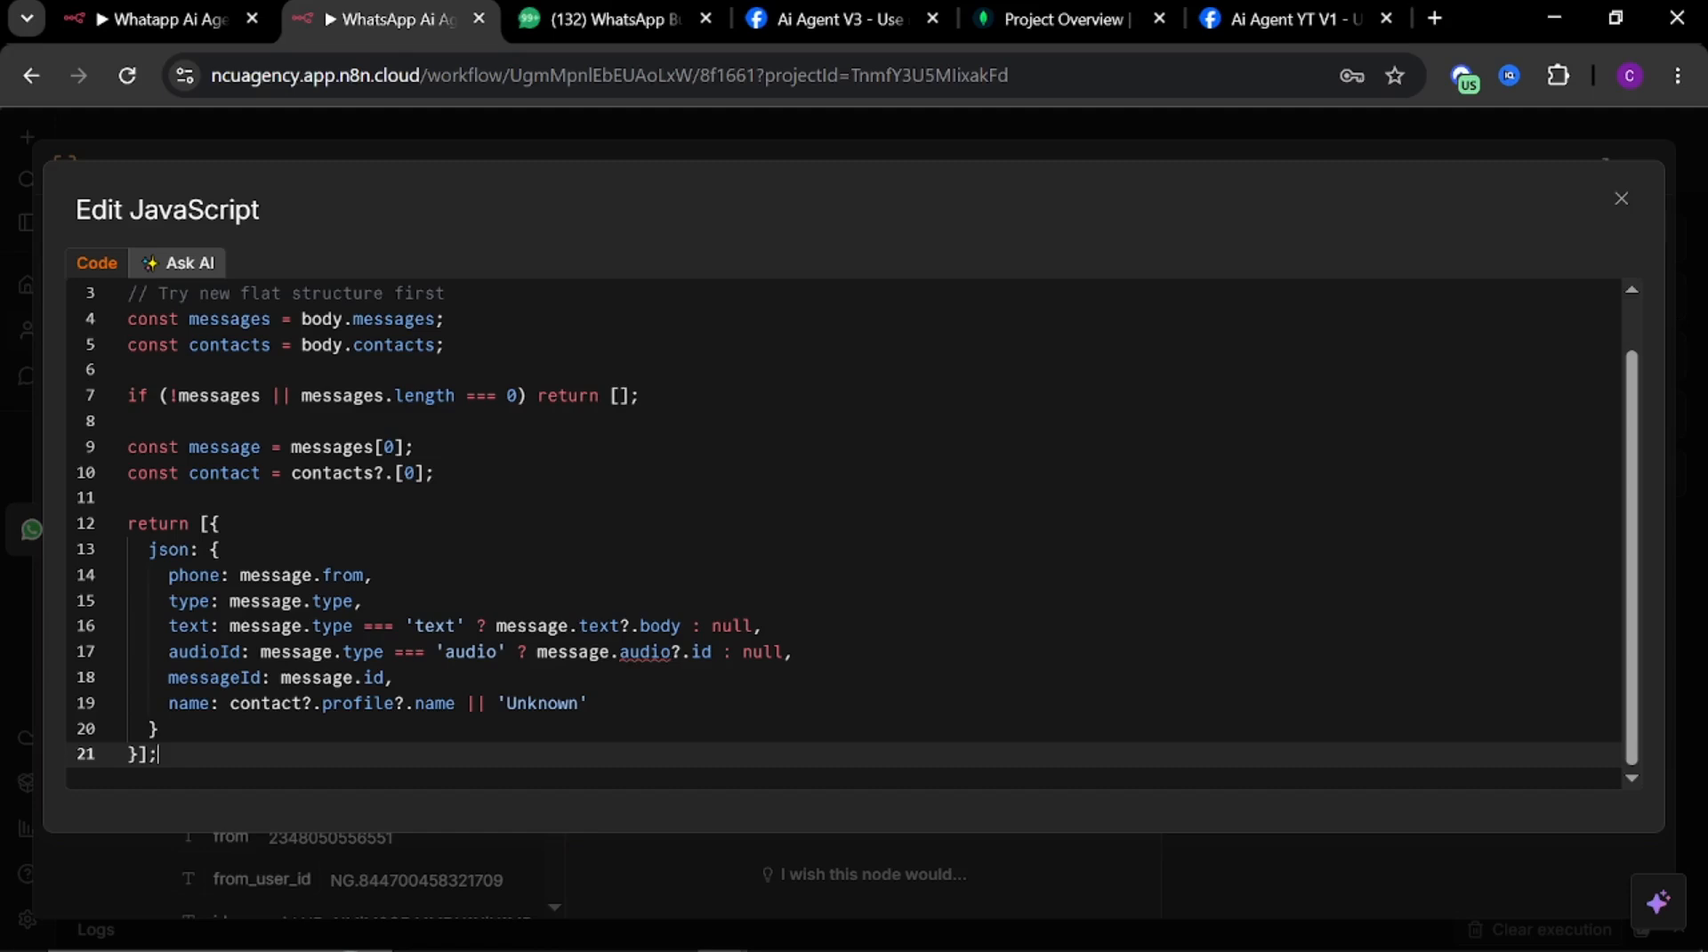
pyautogui.click(541, 134)
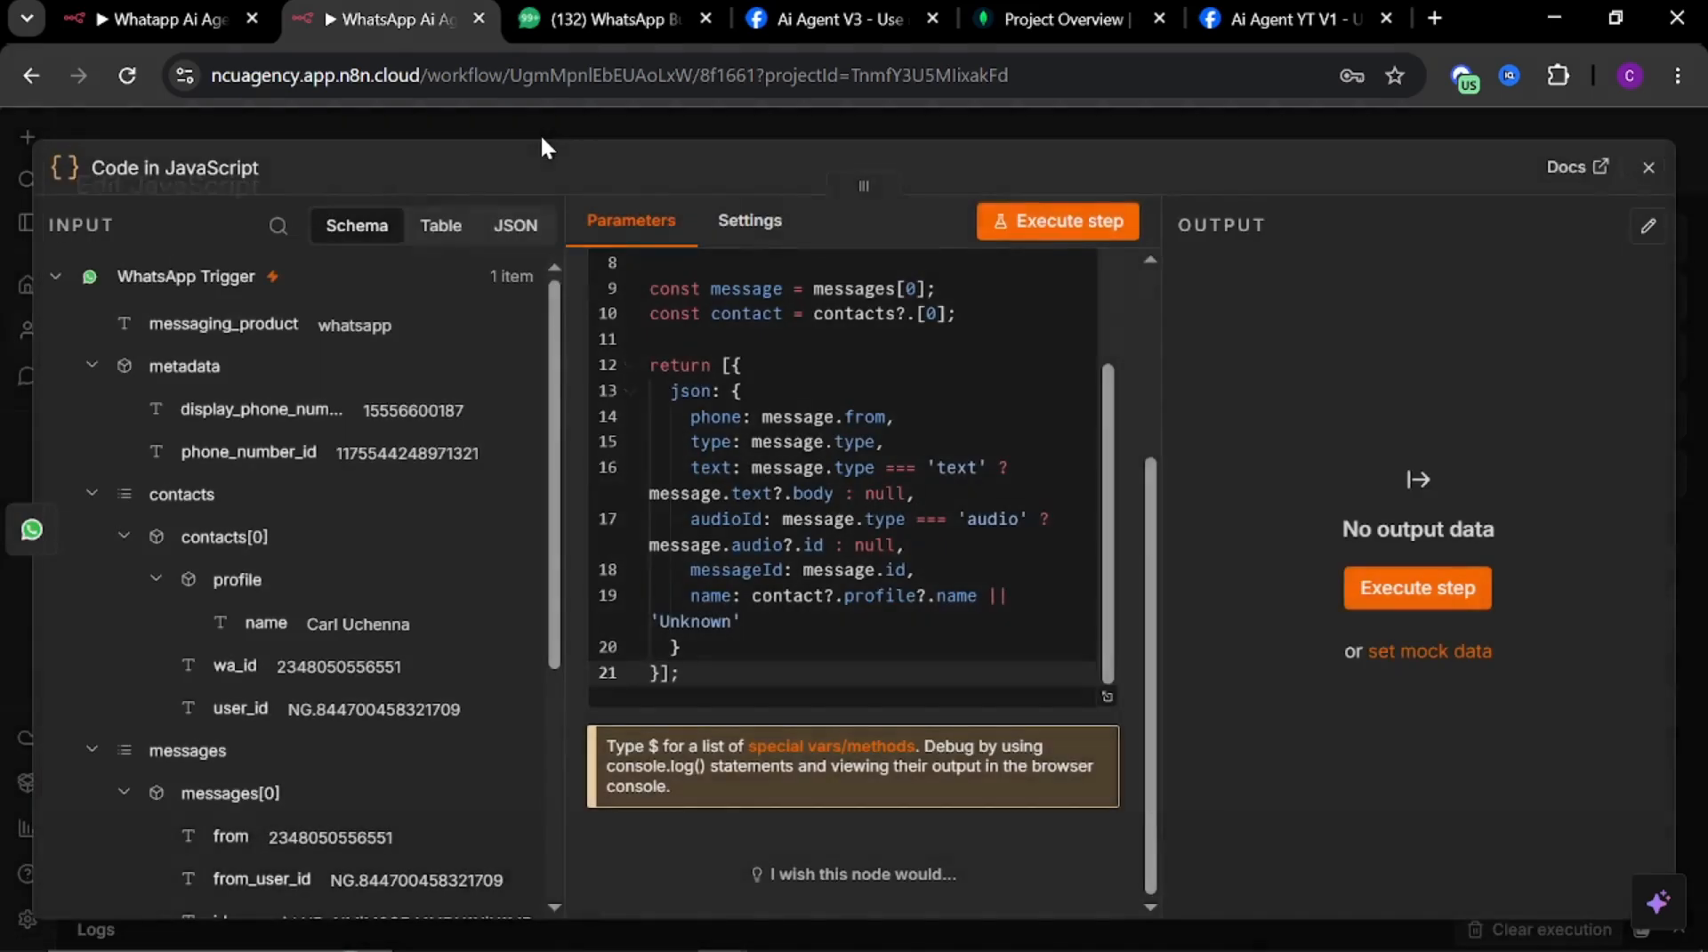
pyautogui.click(610, 122)
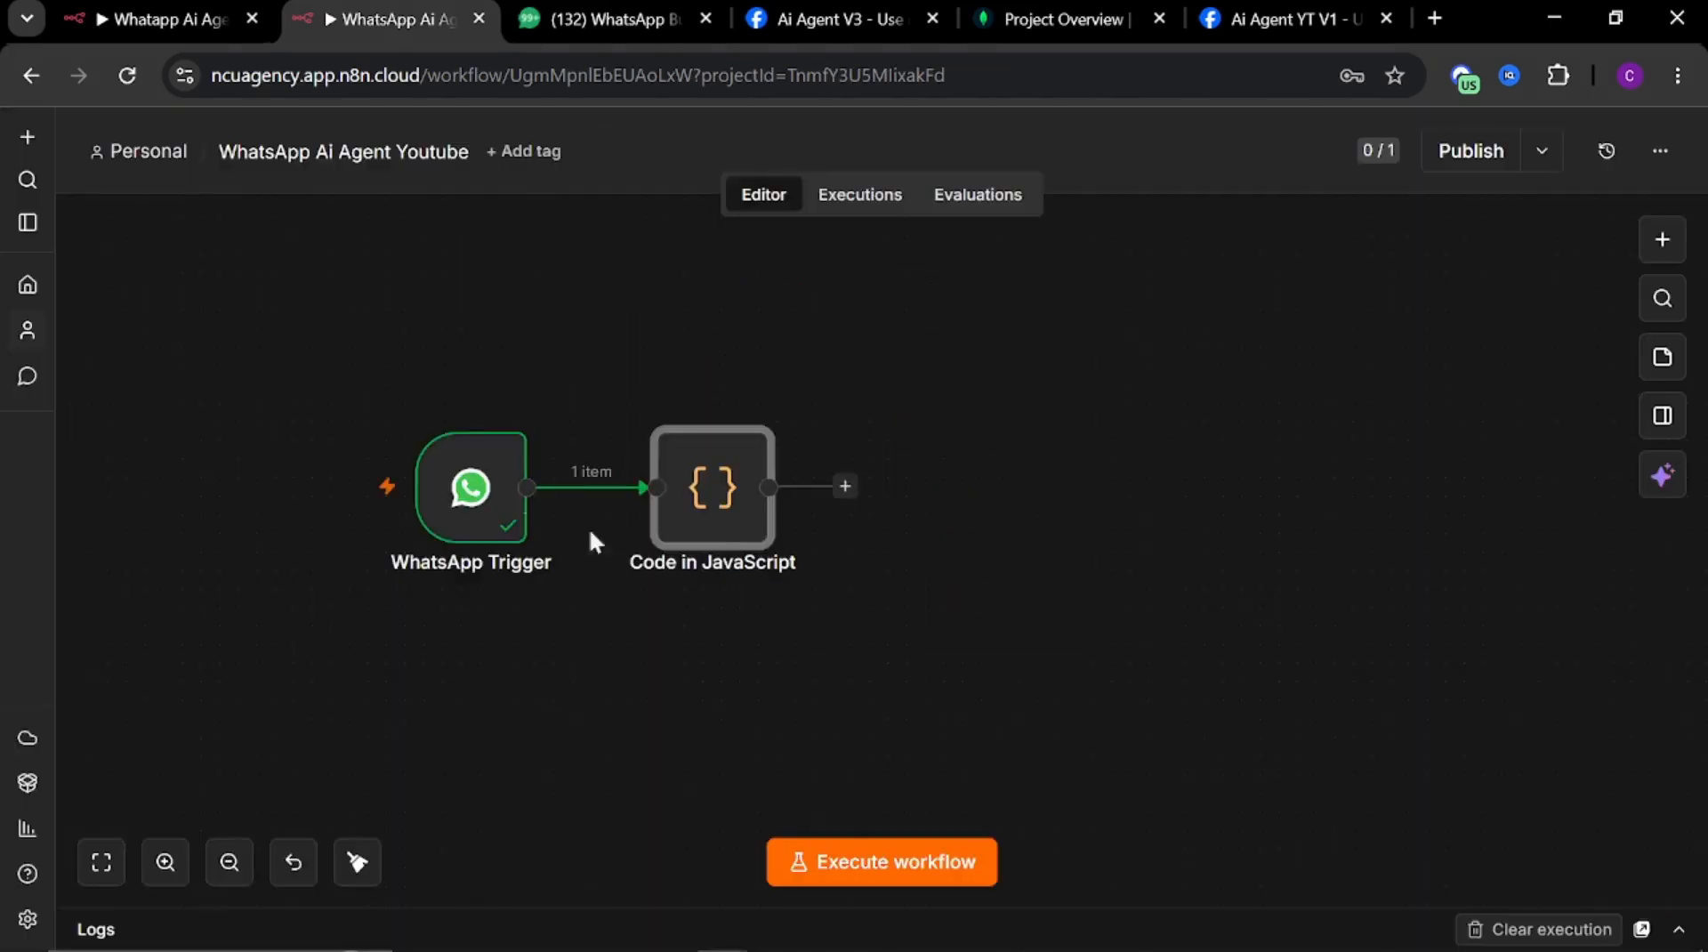
# Open the If node in the Whatapp Ai Agent workflow and examine its condition on the message type
pyautogui.moveTo(675, 518)
pyautogui.moveTo(832, 587); pyautogui.dragTo(734, 597)
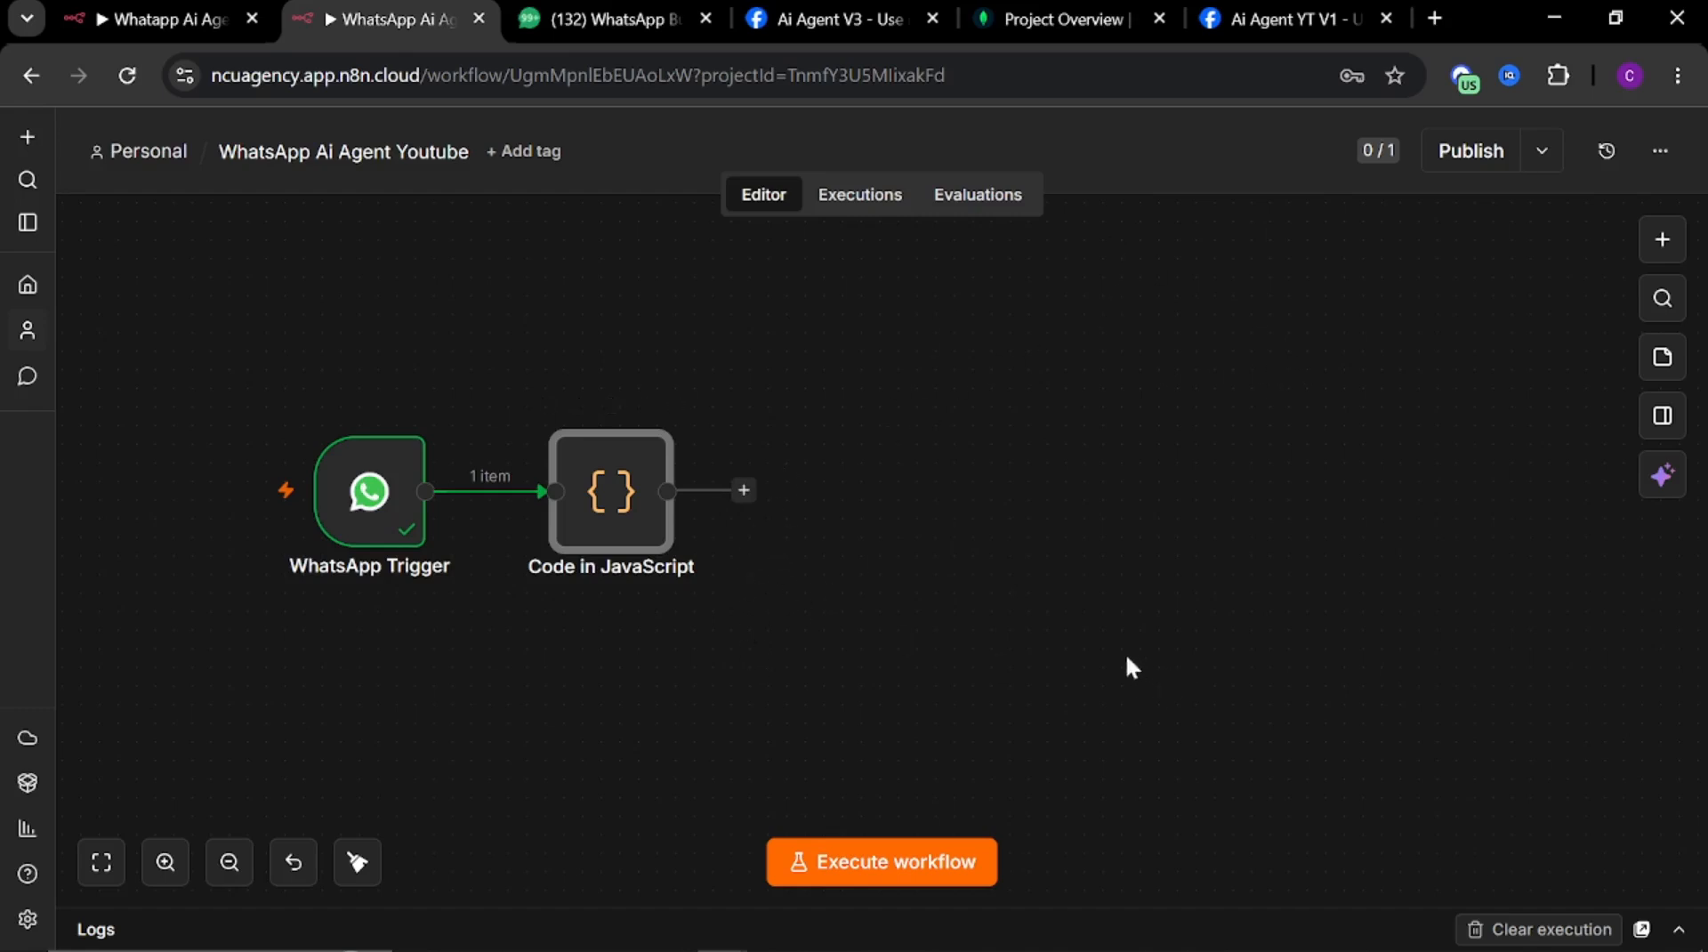
pyautogui.click(160, 21)
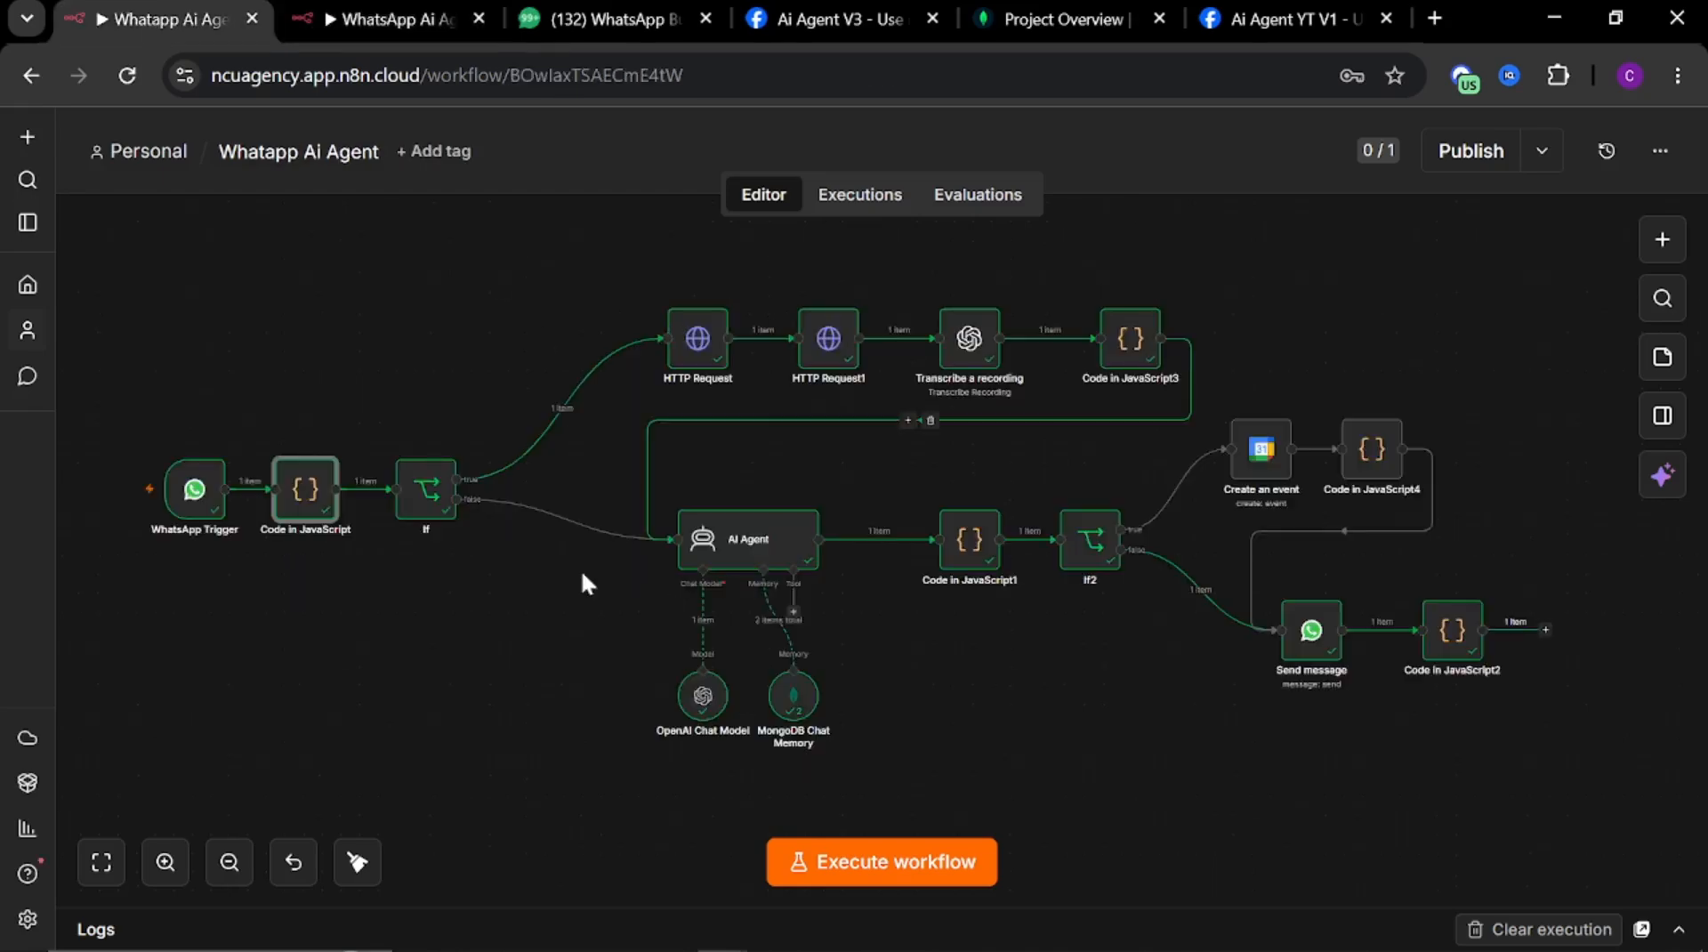
pyautogui.click(410, 496)
pyautogui.press('Return')
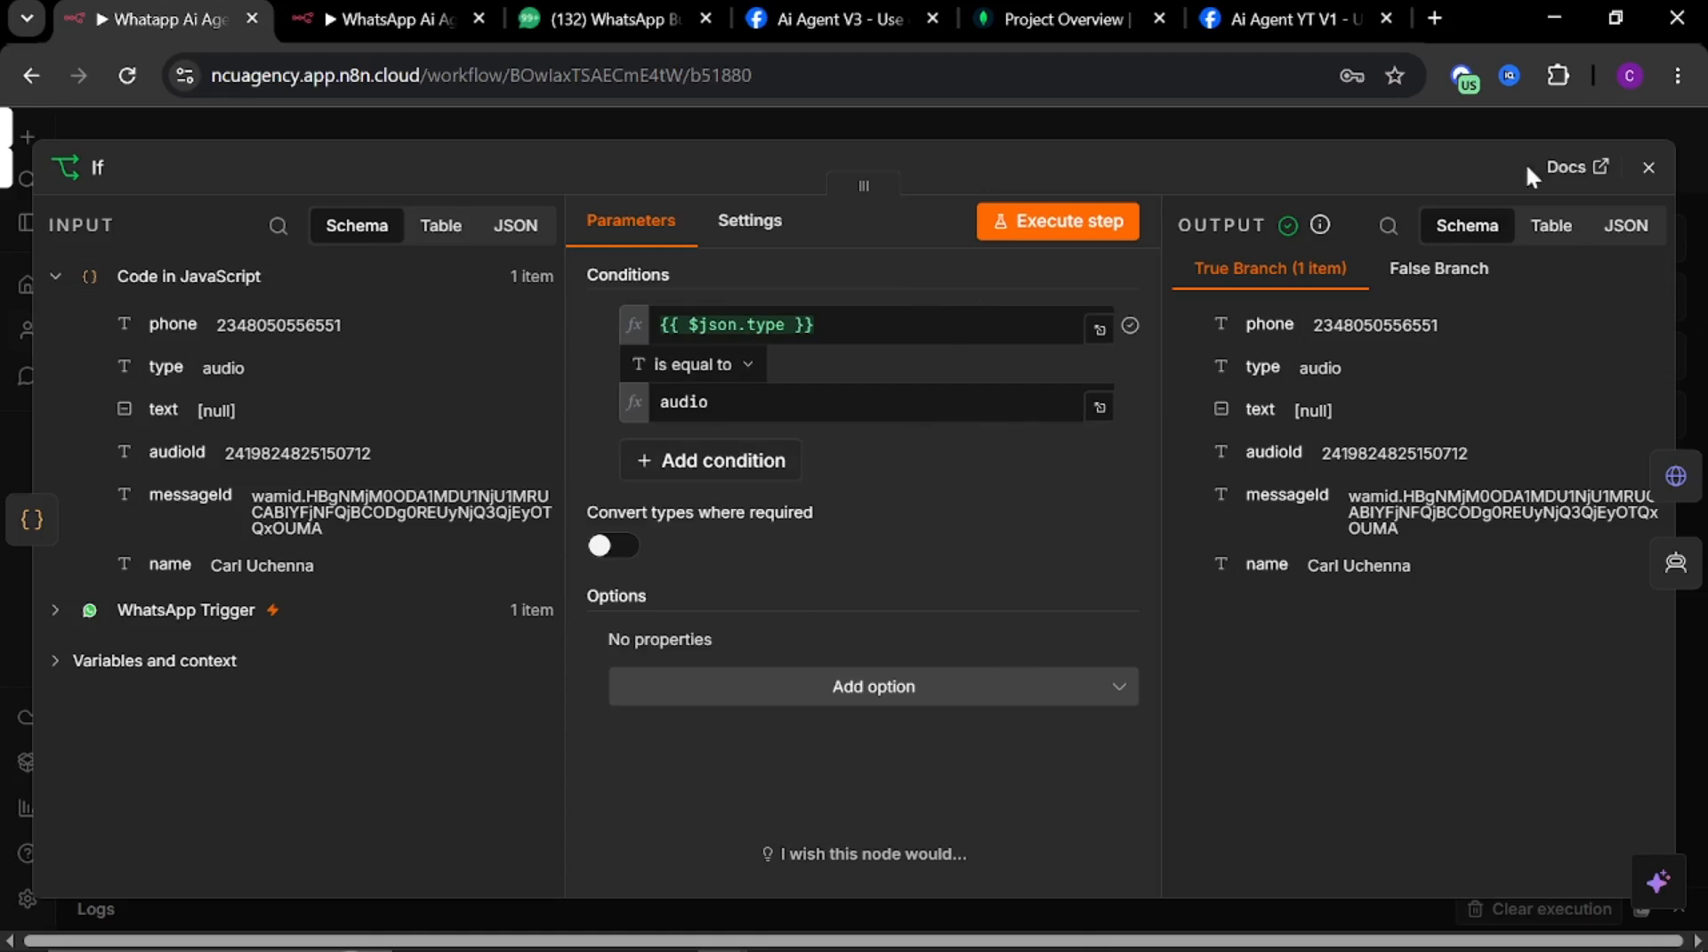
pyautogui.click(993, 118)
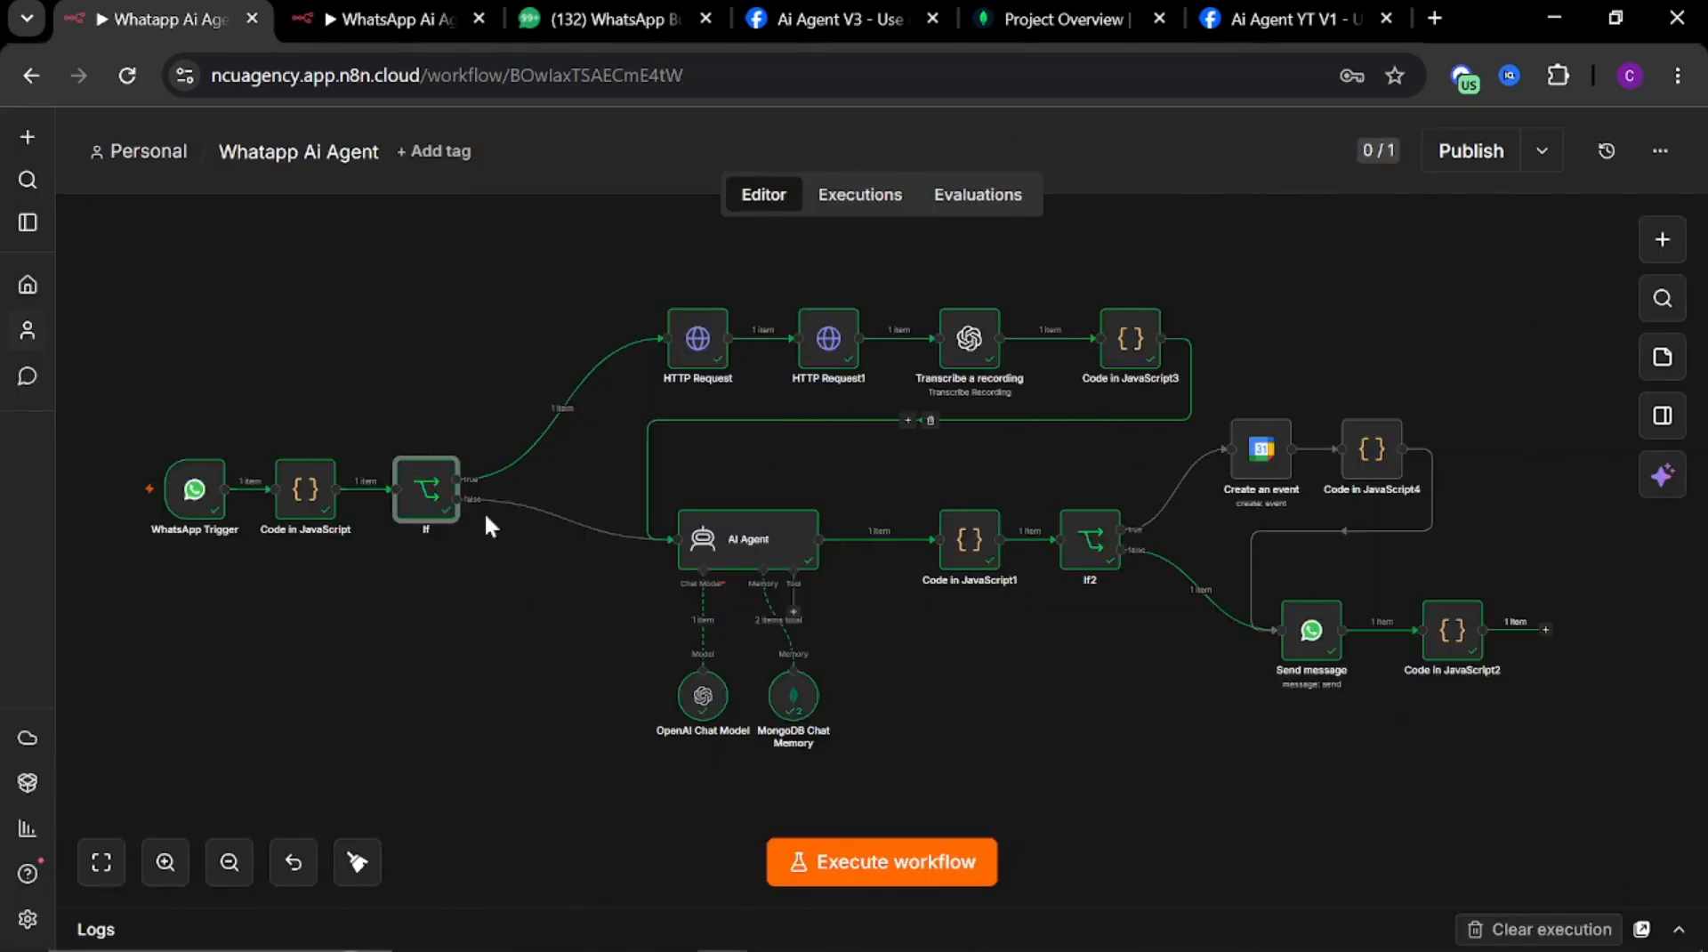
# Return to the WhatsApp Ai Agent Youtube workflow and add an If node after the Code in JavaScript node
pyautogui.moveTo(367, 13)
pyautogui.click(374, 20)
pyautogui.click(745, 490)
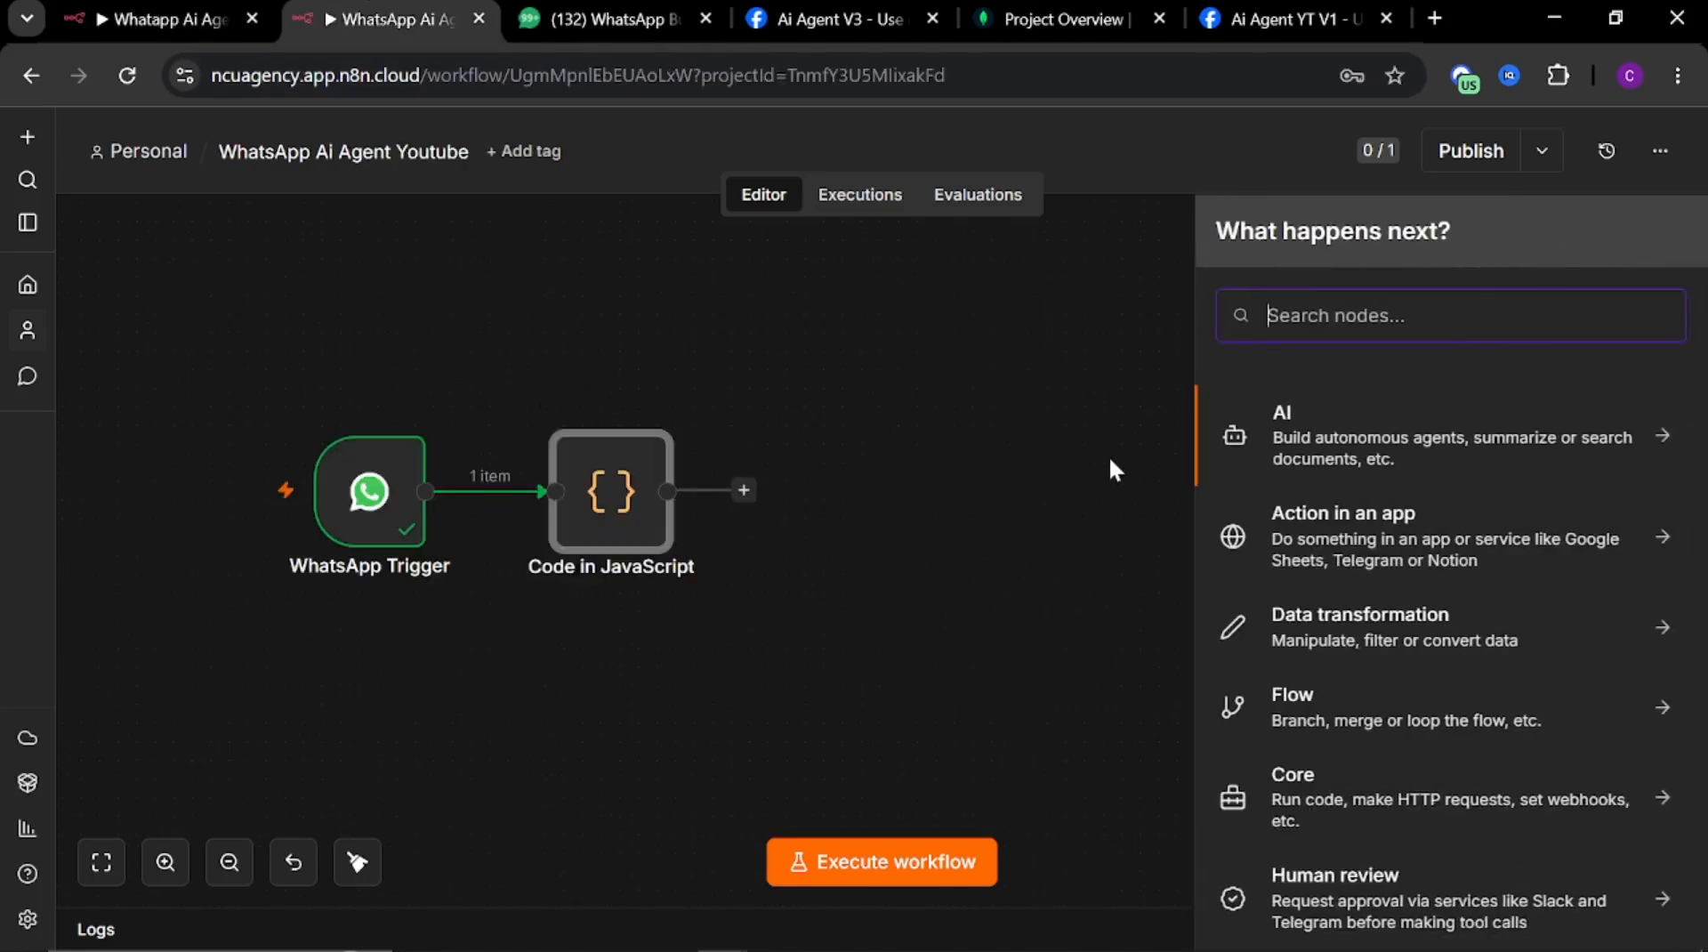
pyautogui.write('id')
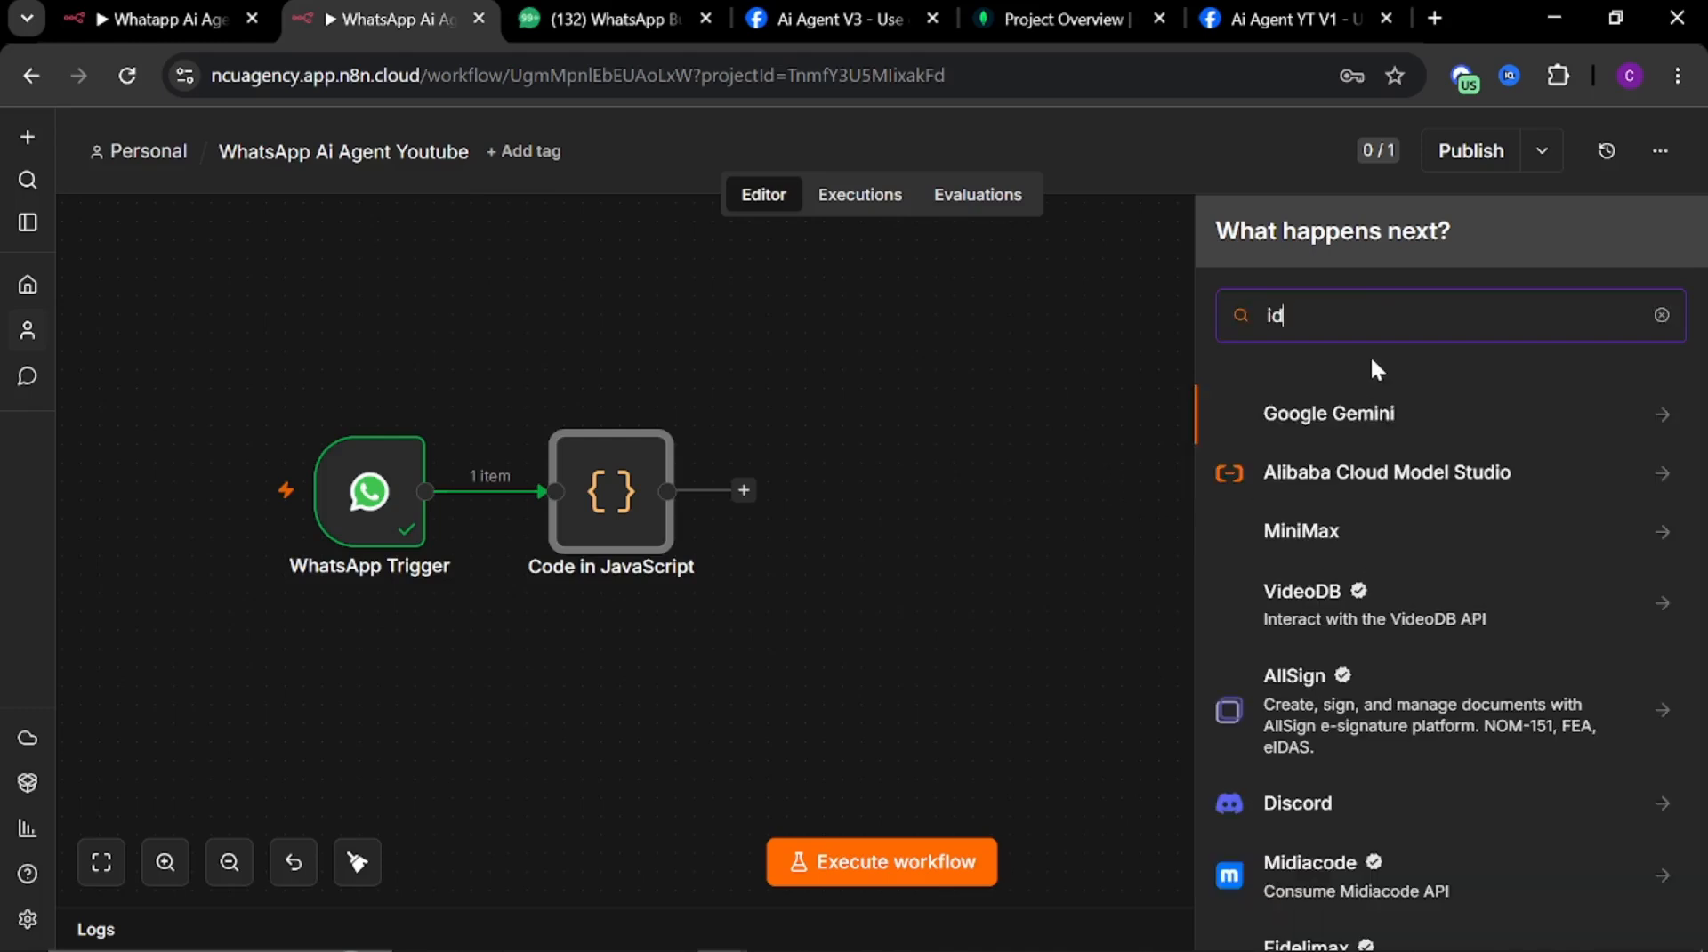
pyautogui.press('BackSpace')
pyautogui.write('f')
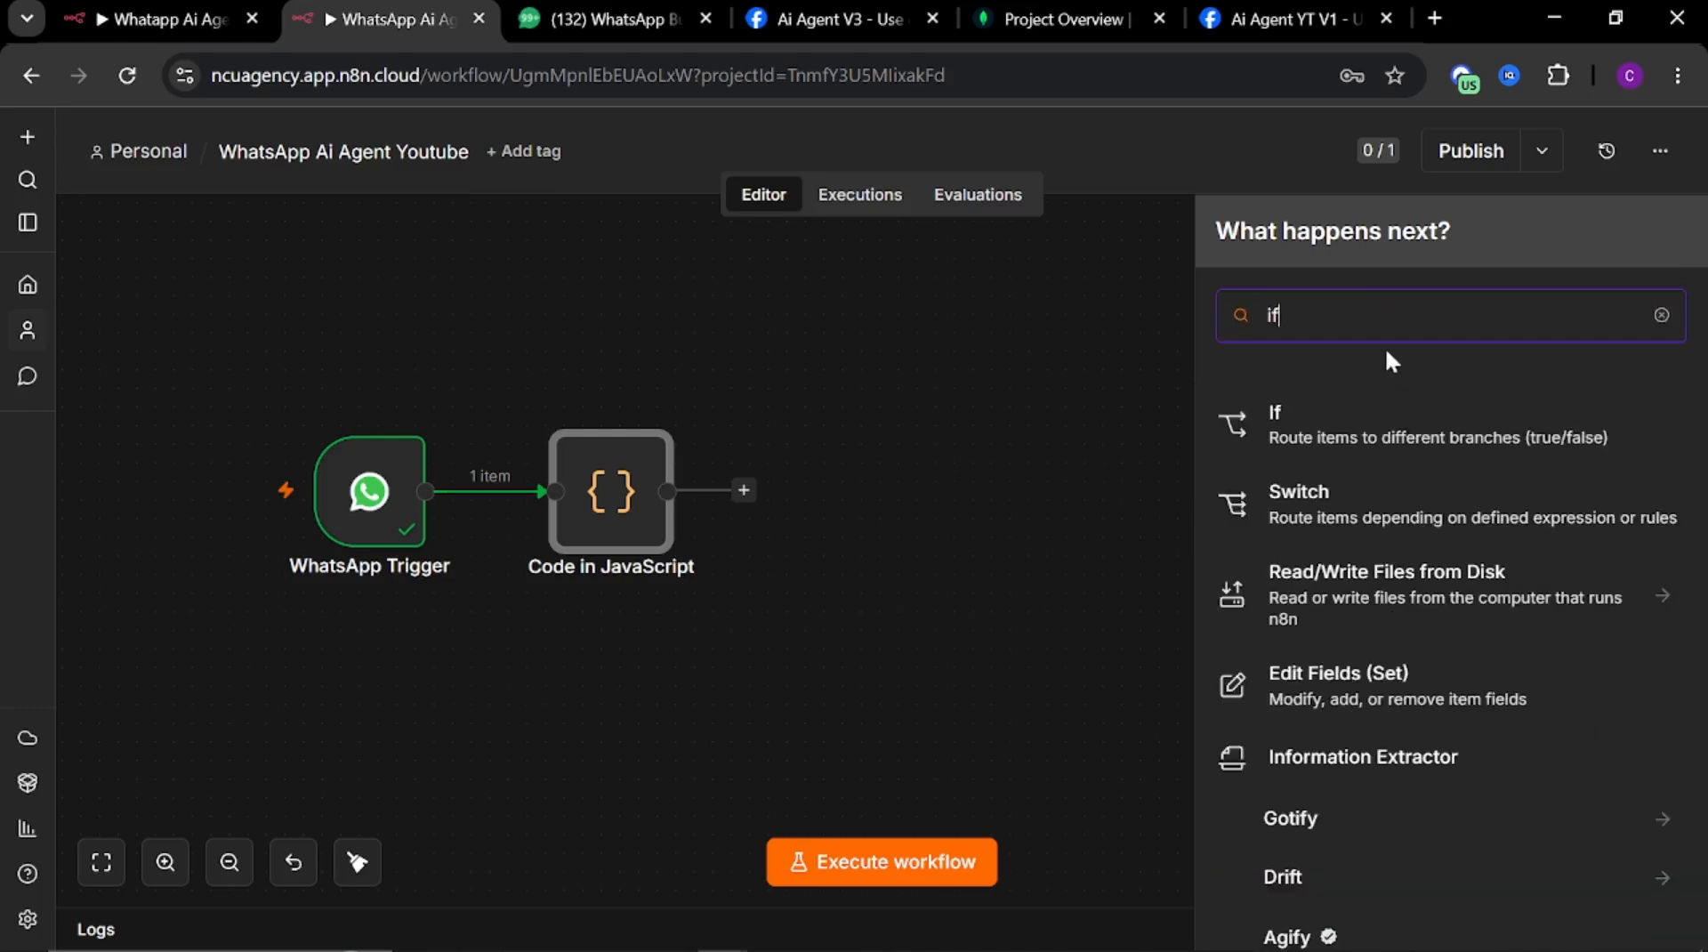
pyautogui.click(1308, 434)
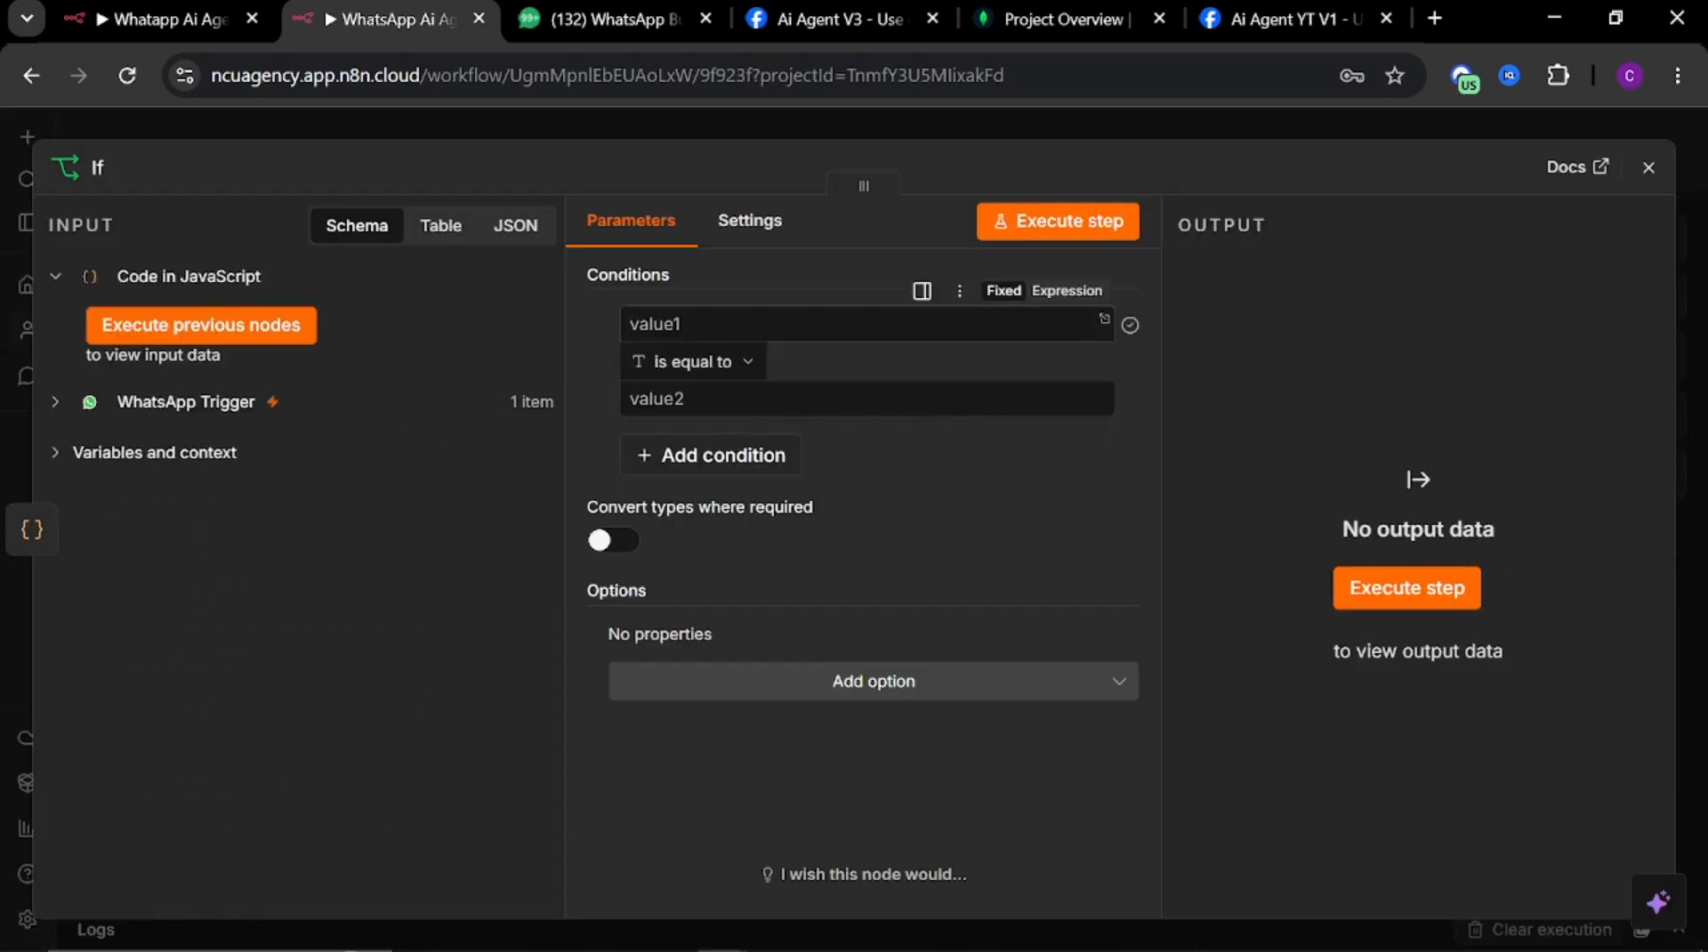
# Expand the WhatsApp Trigger input data in the If node and examine the message fields
pyautogui.click(819, 325)
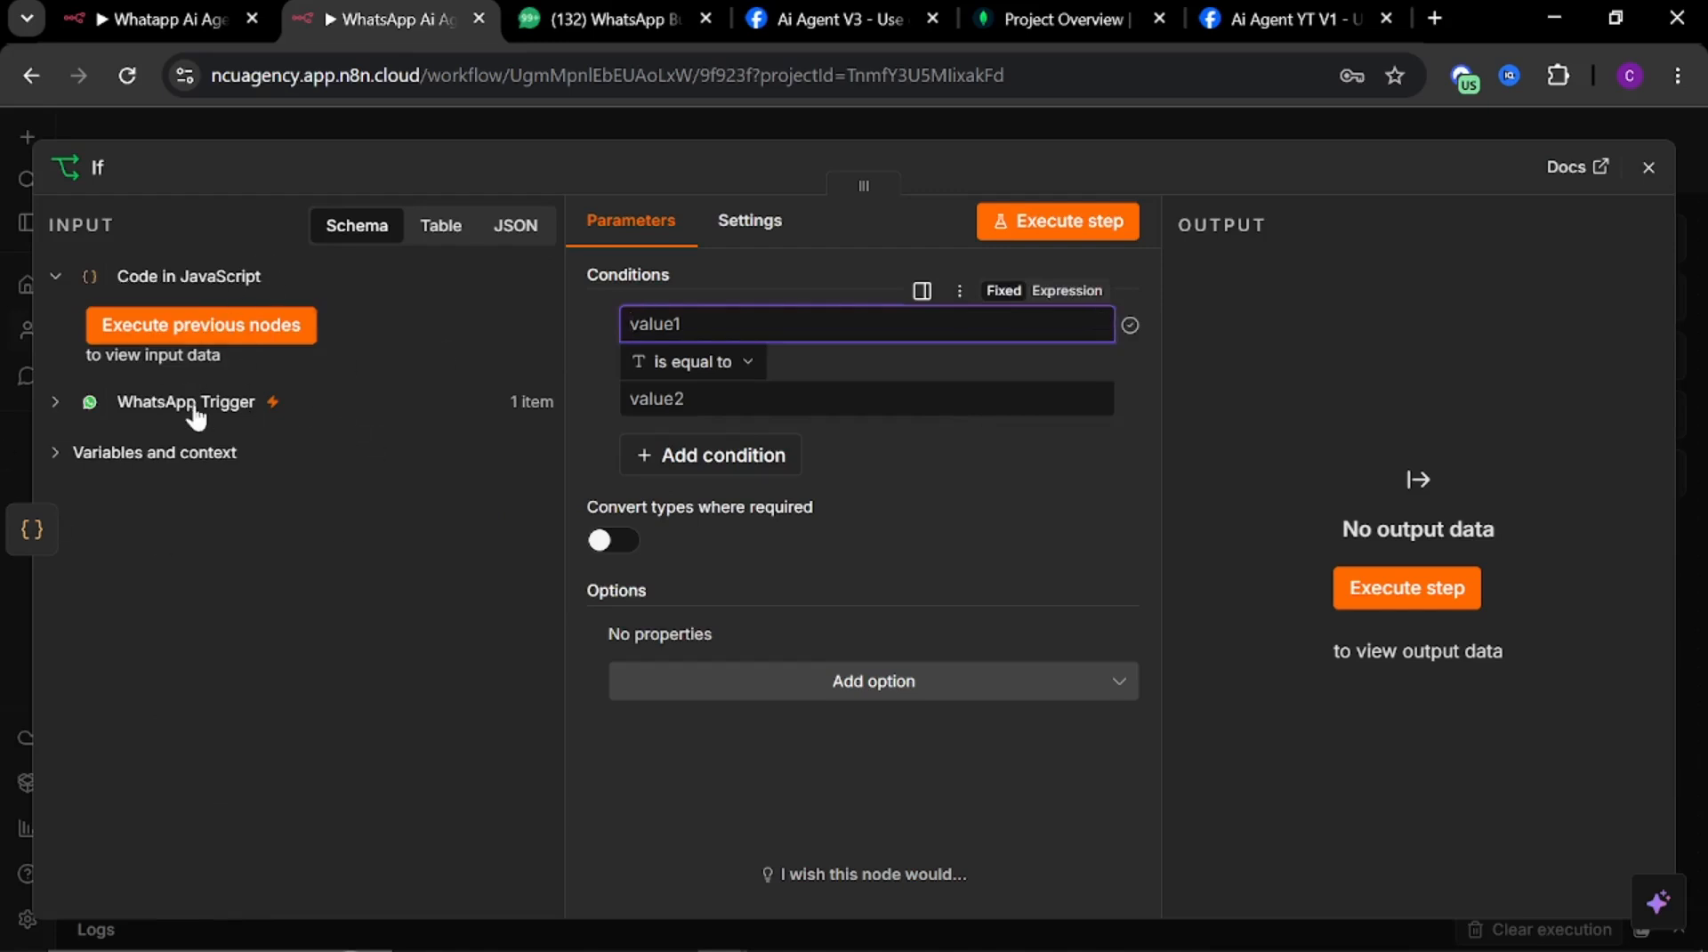
pyautogui.click(89, 406)
pyautogui.scroll(-5, 534, 678)
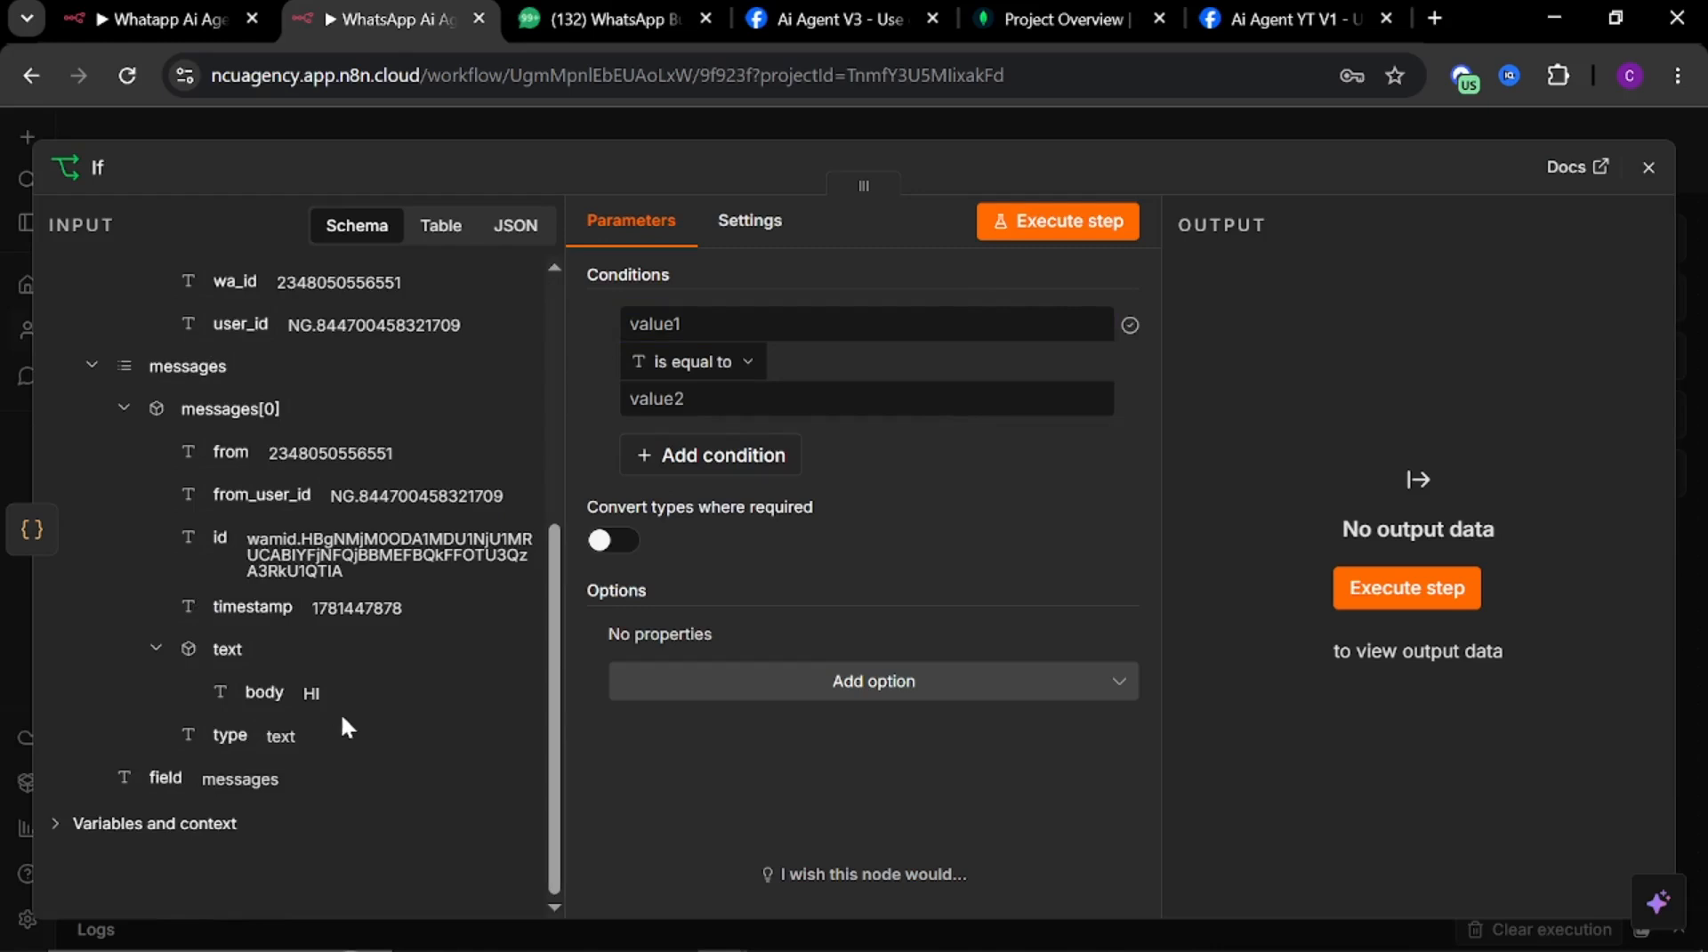
pyautogui.scroll(2, 294, 690)
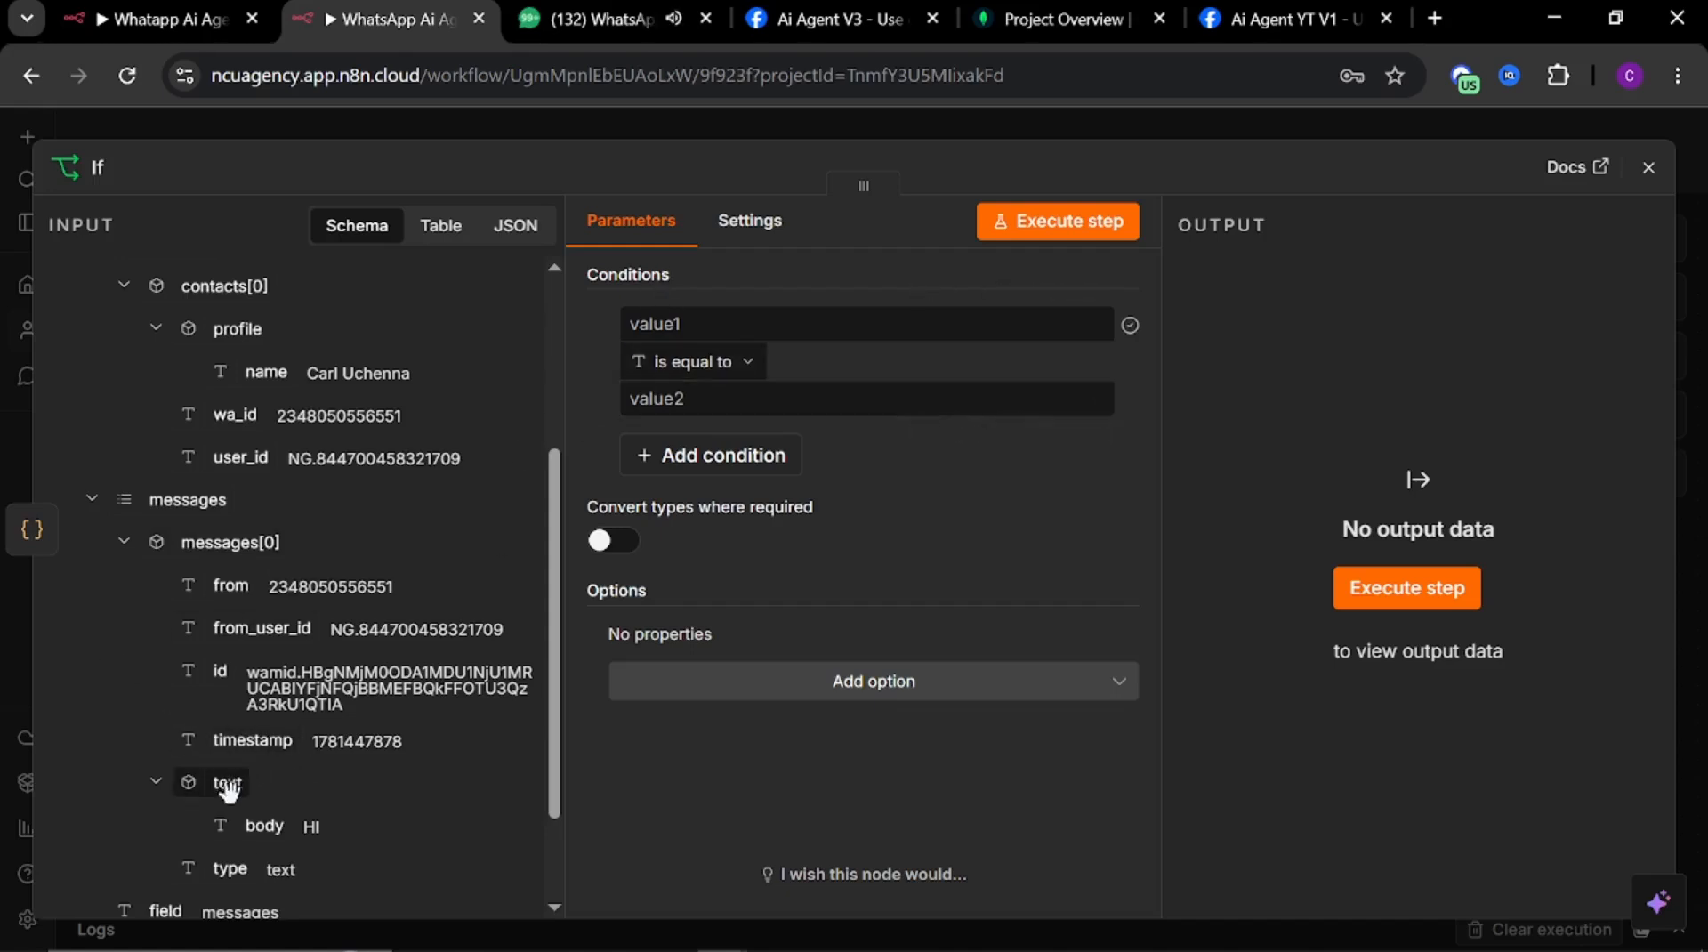
pyautogui.moveTo(220, 787); pyautogui.dragTo(222, 881)
# Copy the {{ $json.type }} expression from the reference If node into the new If node's first condition value
pyautogui.click(169, 19)
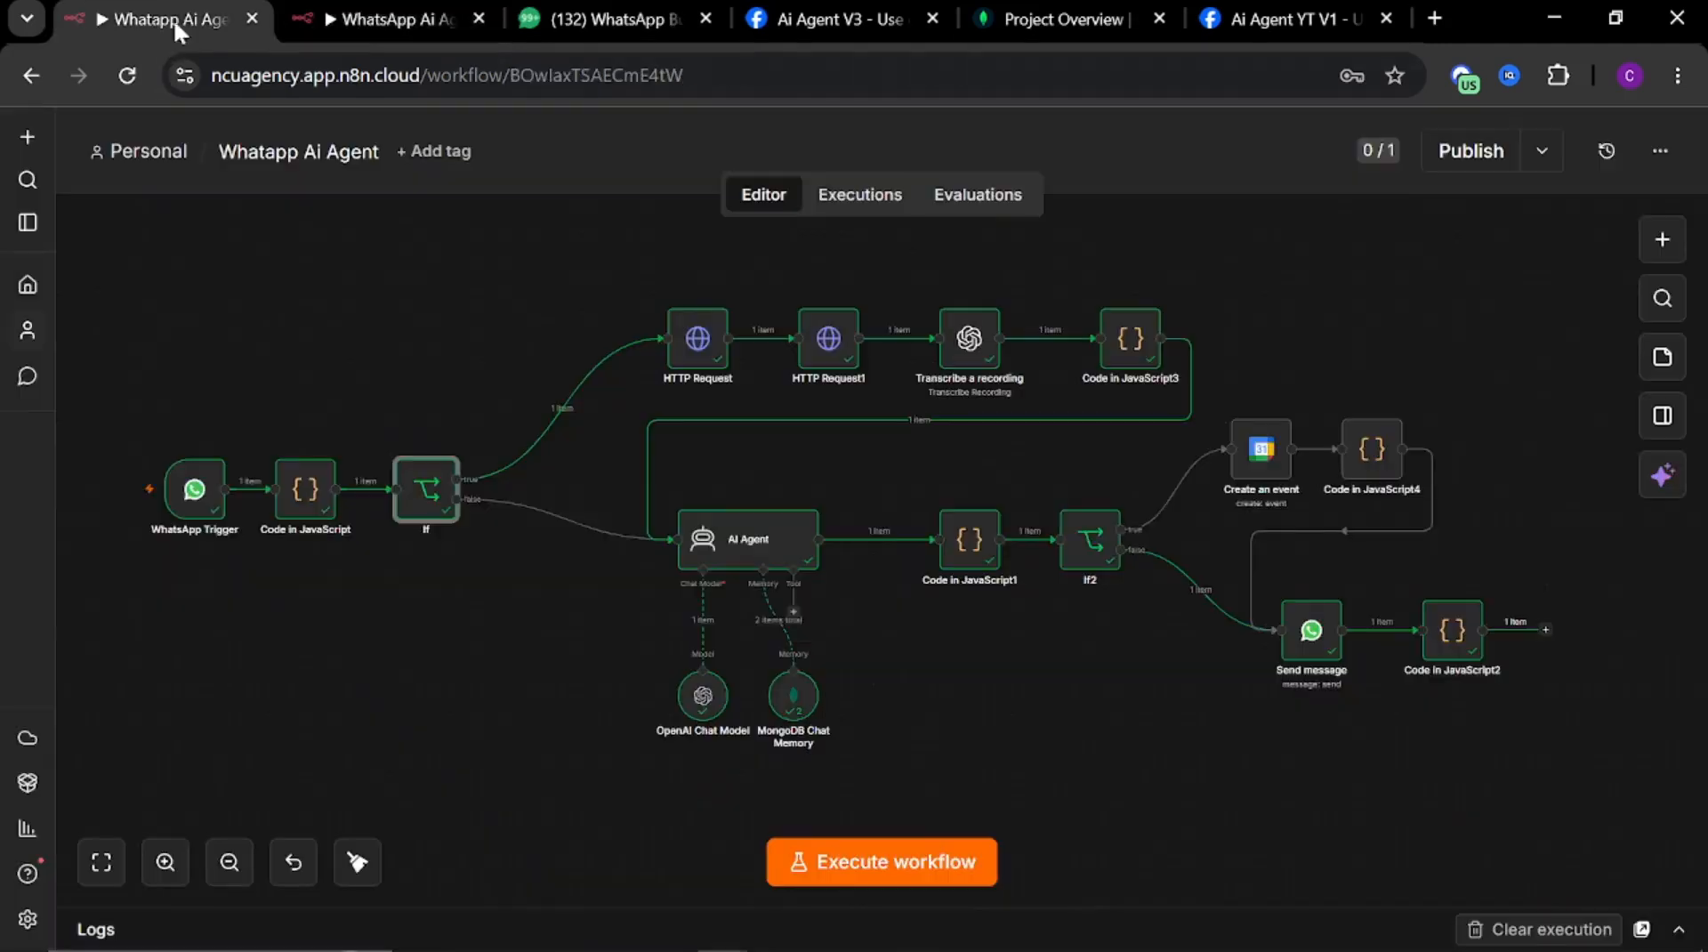
pyautogui.doubleClick(420, 504)
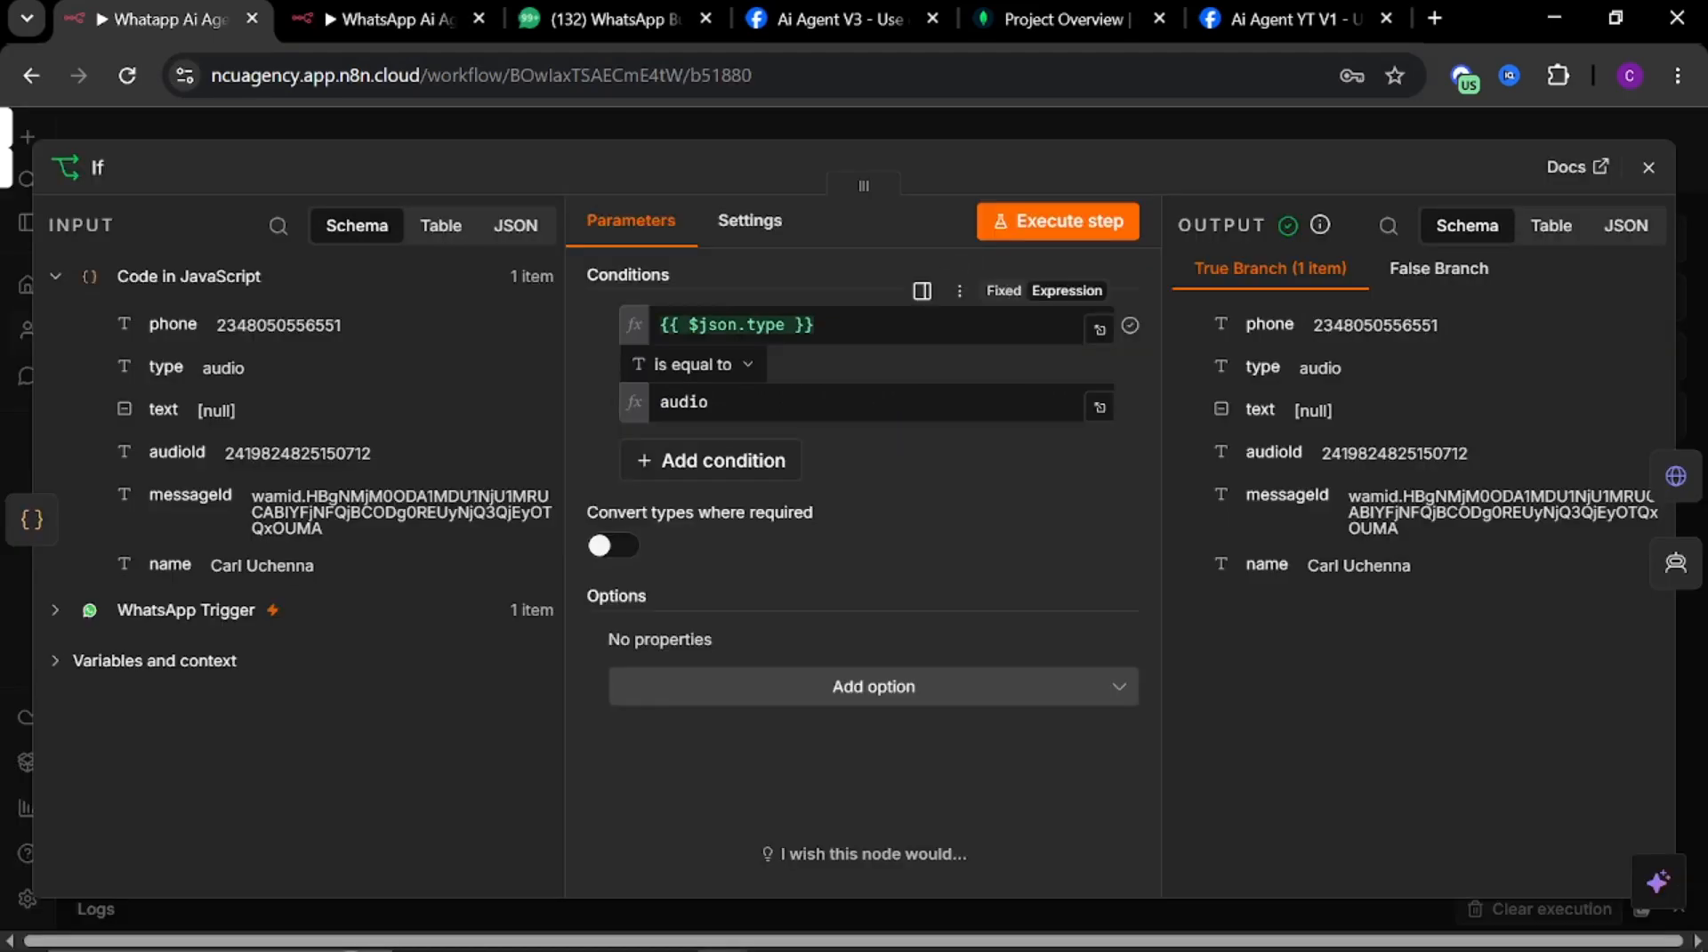
pyautogui.moveTo(836, 327); pyautogui.dragTo(520, 302)
pyautogui.hotkey('ctrl', 'c')
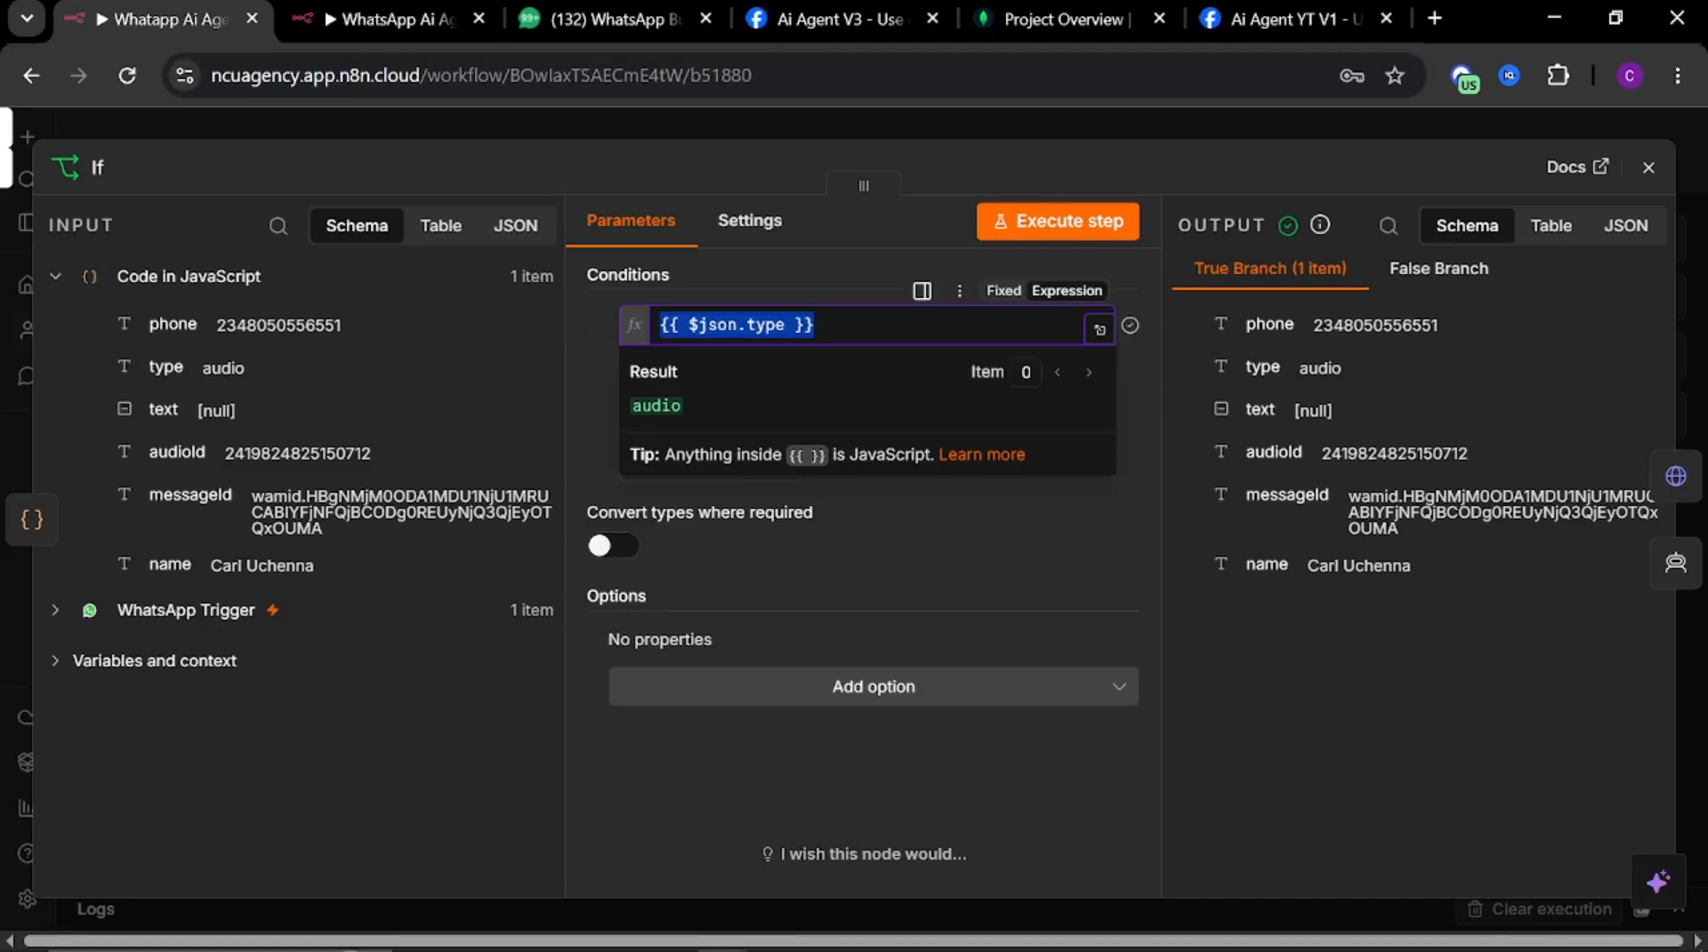
pyautogui.click(383, 18)
pyautogui.click(867, 324)
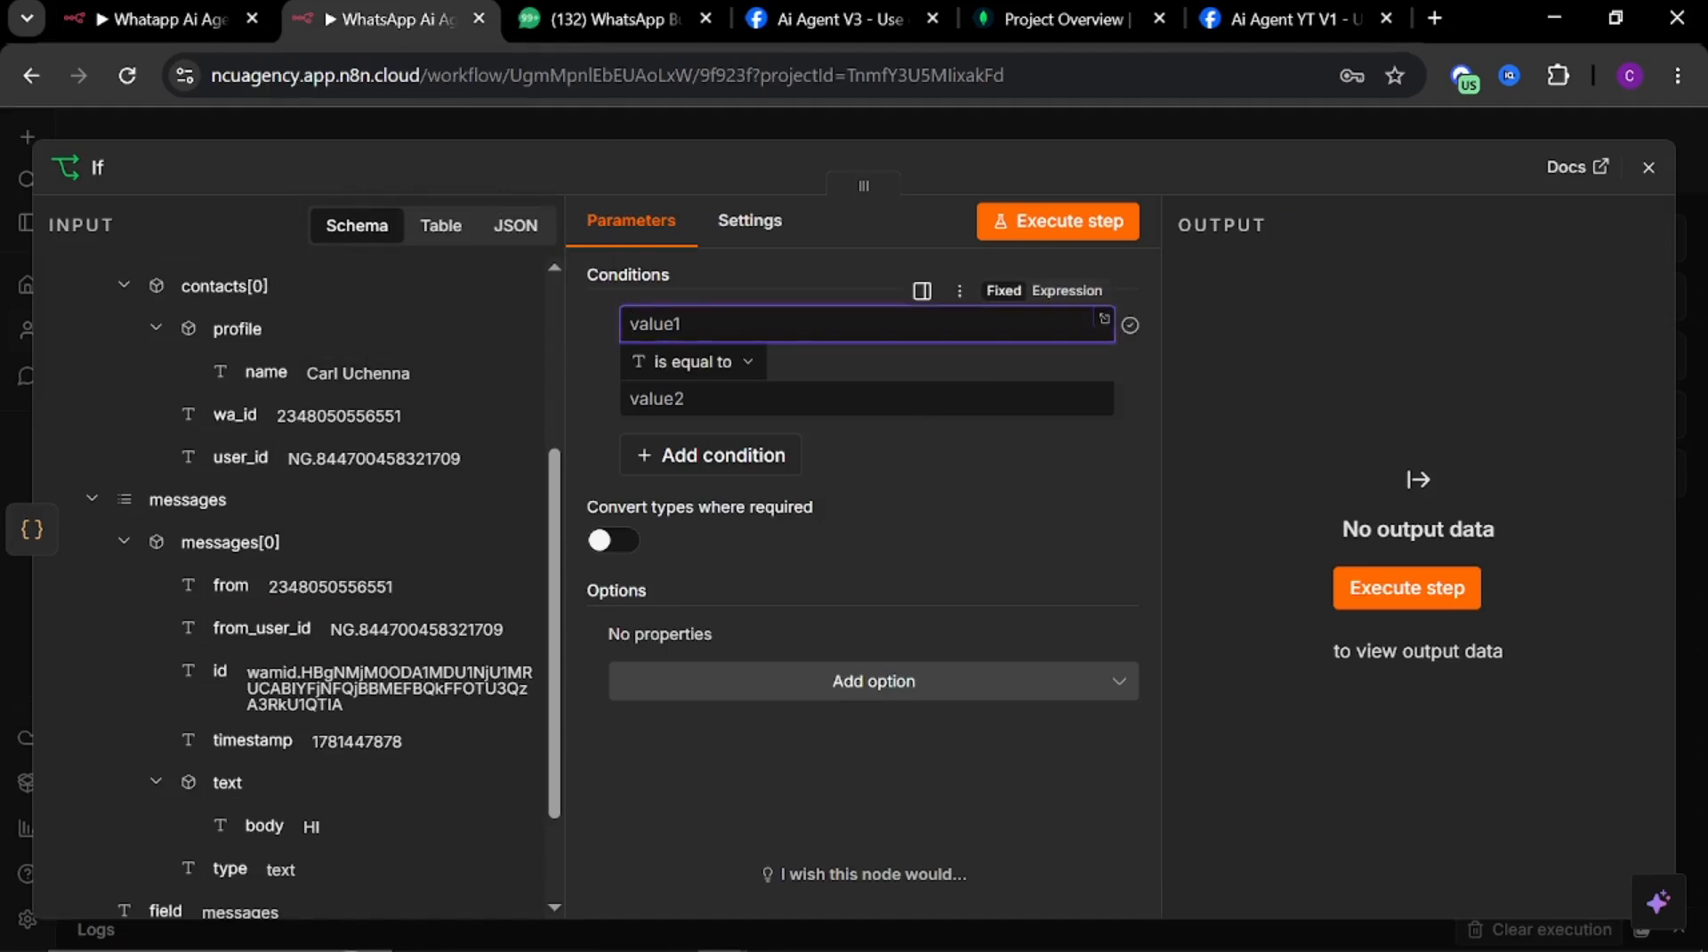
pyautogui.hotkey('ctrl', 'v')
pyautogui.click(580, 423)
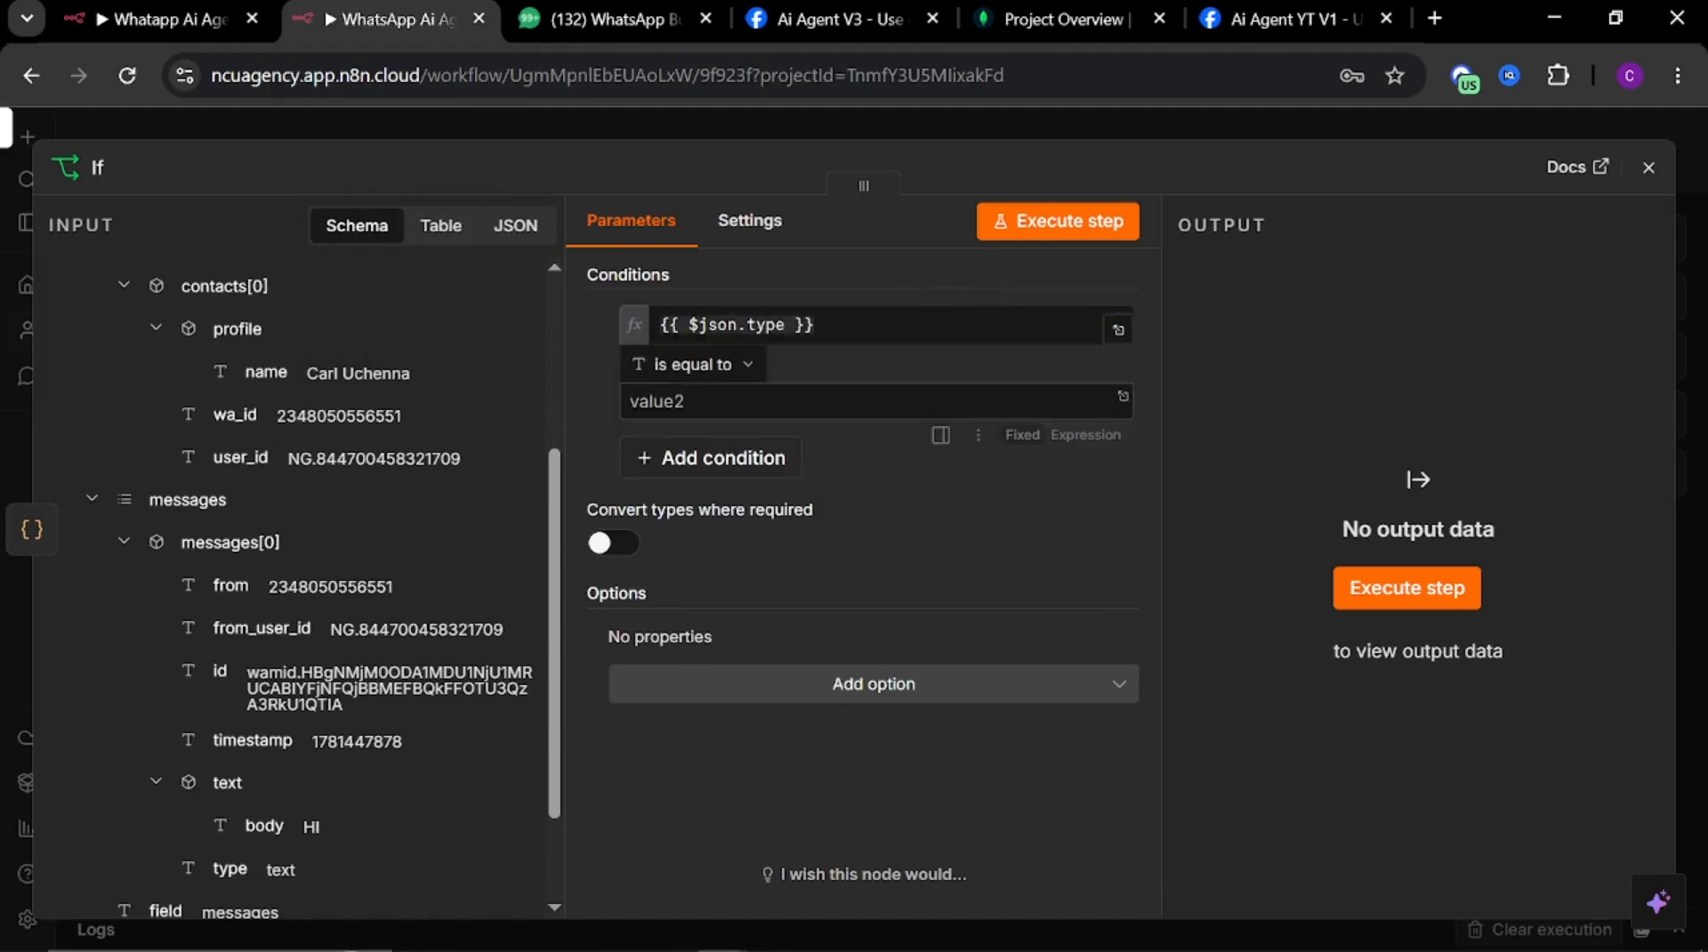
# Paste audio from the reference If node as the second condition value, undo the paste, and close the node
pyautogui.click(168, 23)
pyautogui.click(938, 614)
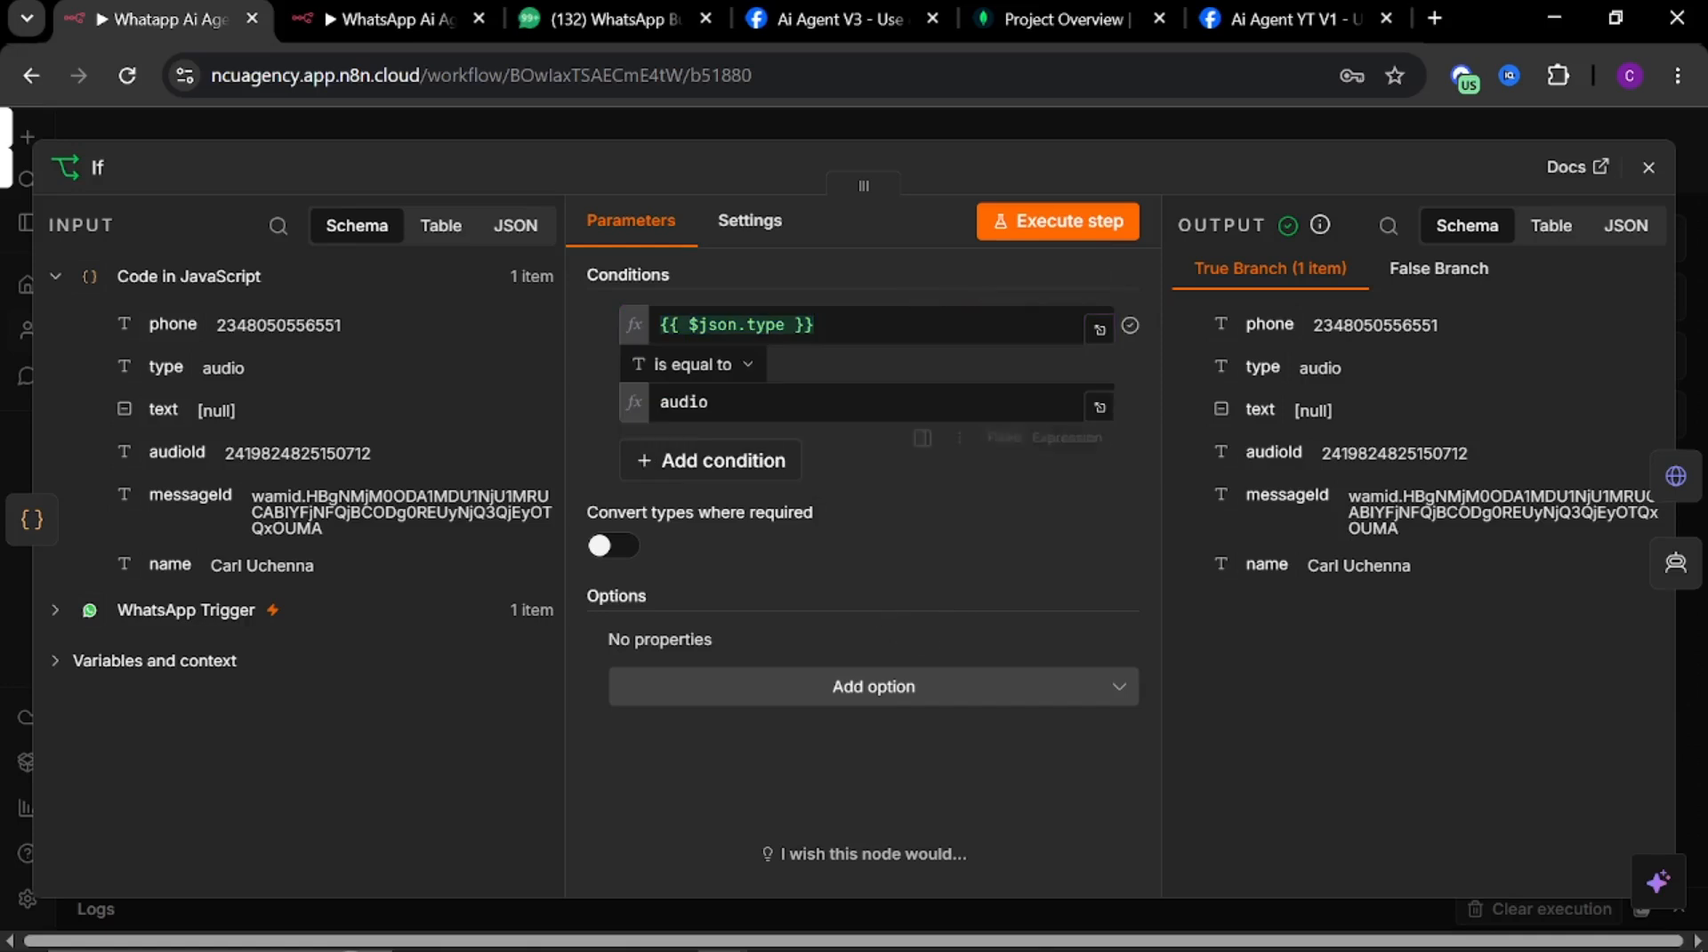
pyautogui.moveTo(715, 405); pyautogui.dragTo(640, 415)
pyautogui.hotkey('ctrl', 'c')
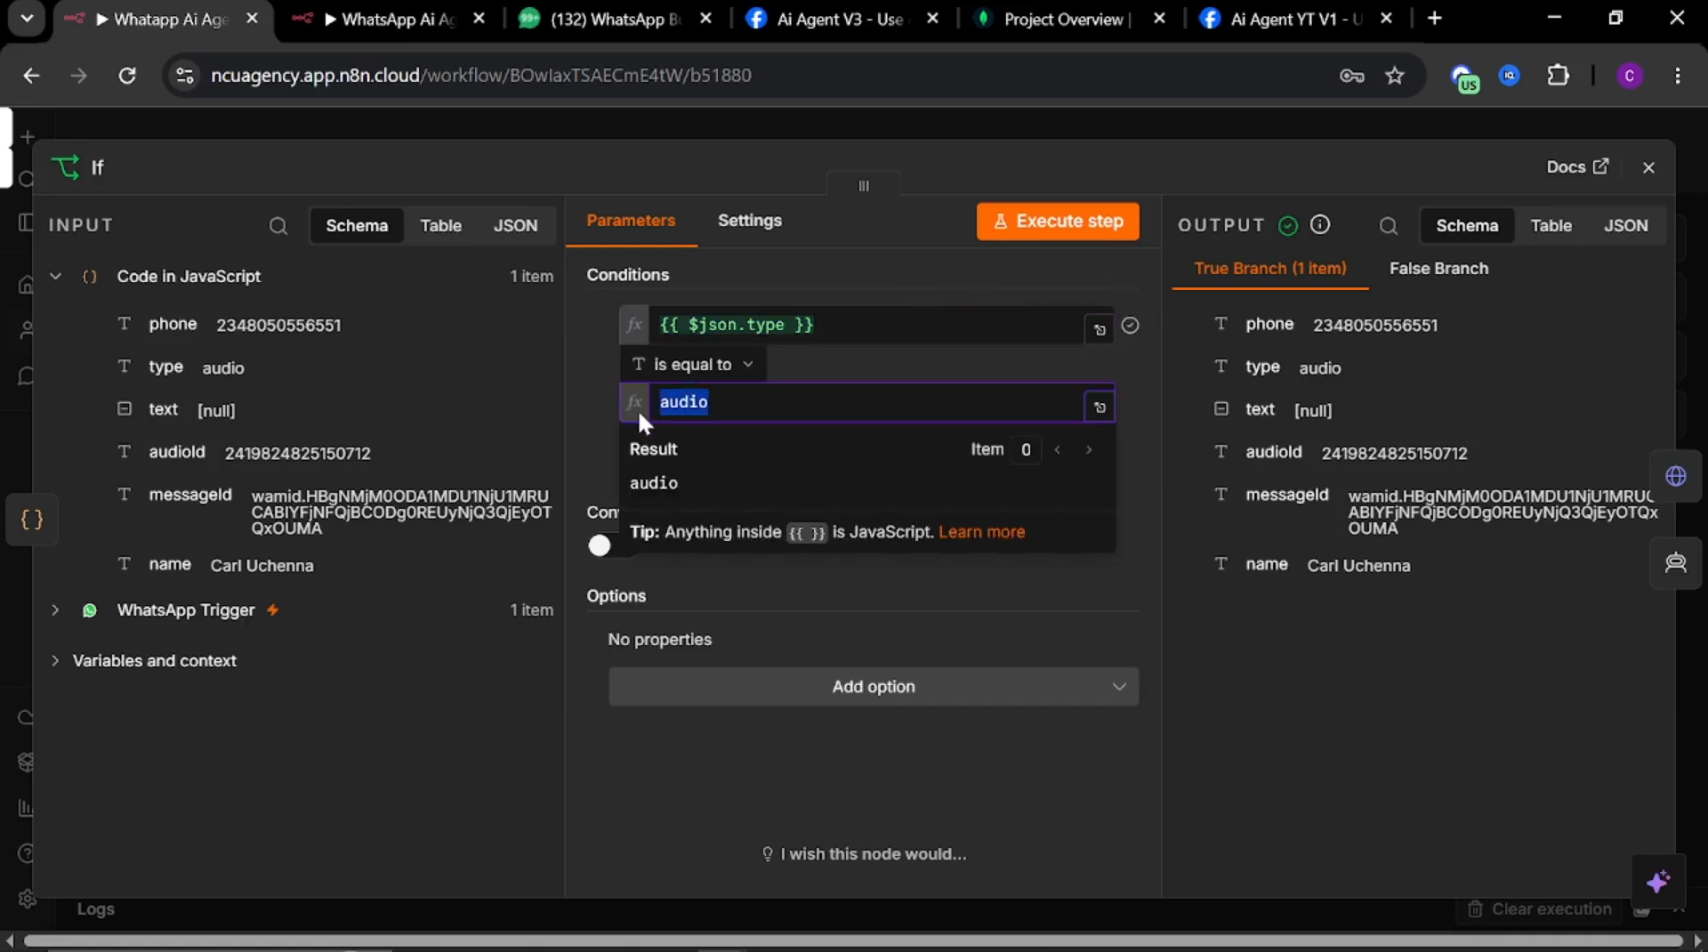
pyautogui.click(372, 21)
pyautogui.click(800, 401)
pyautogui.hotkey('ctrl', 'v')
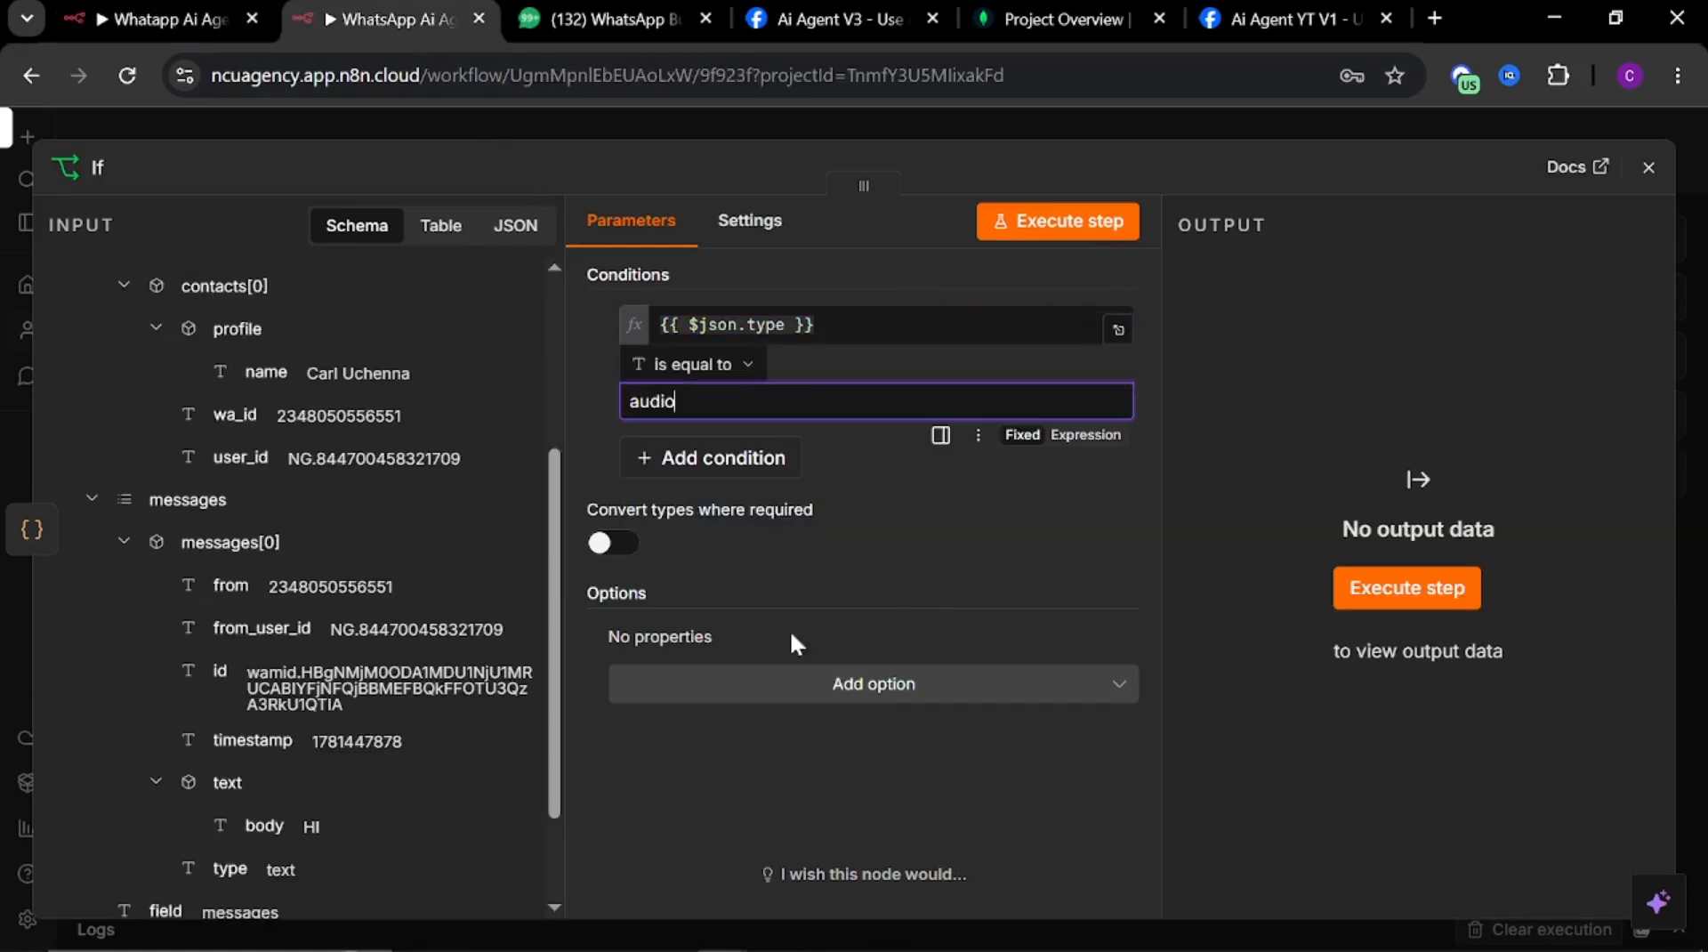
pyautogui.hotkey('ctrl', 'z')
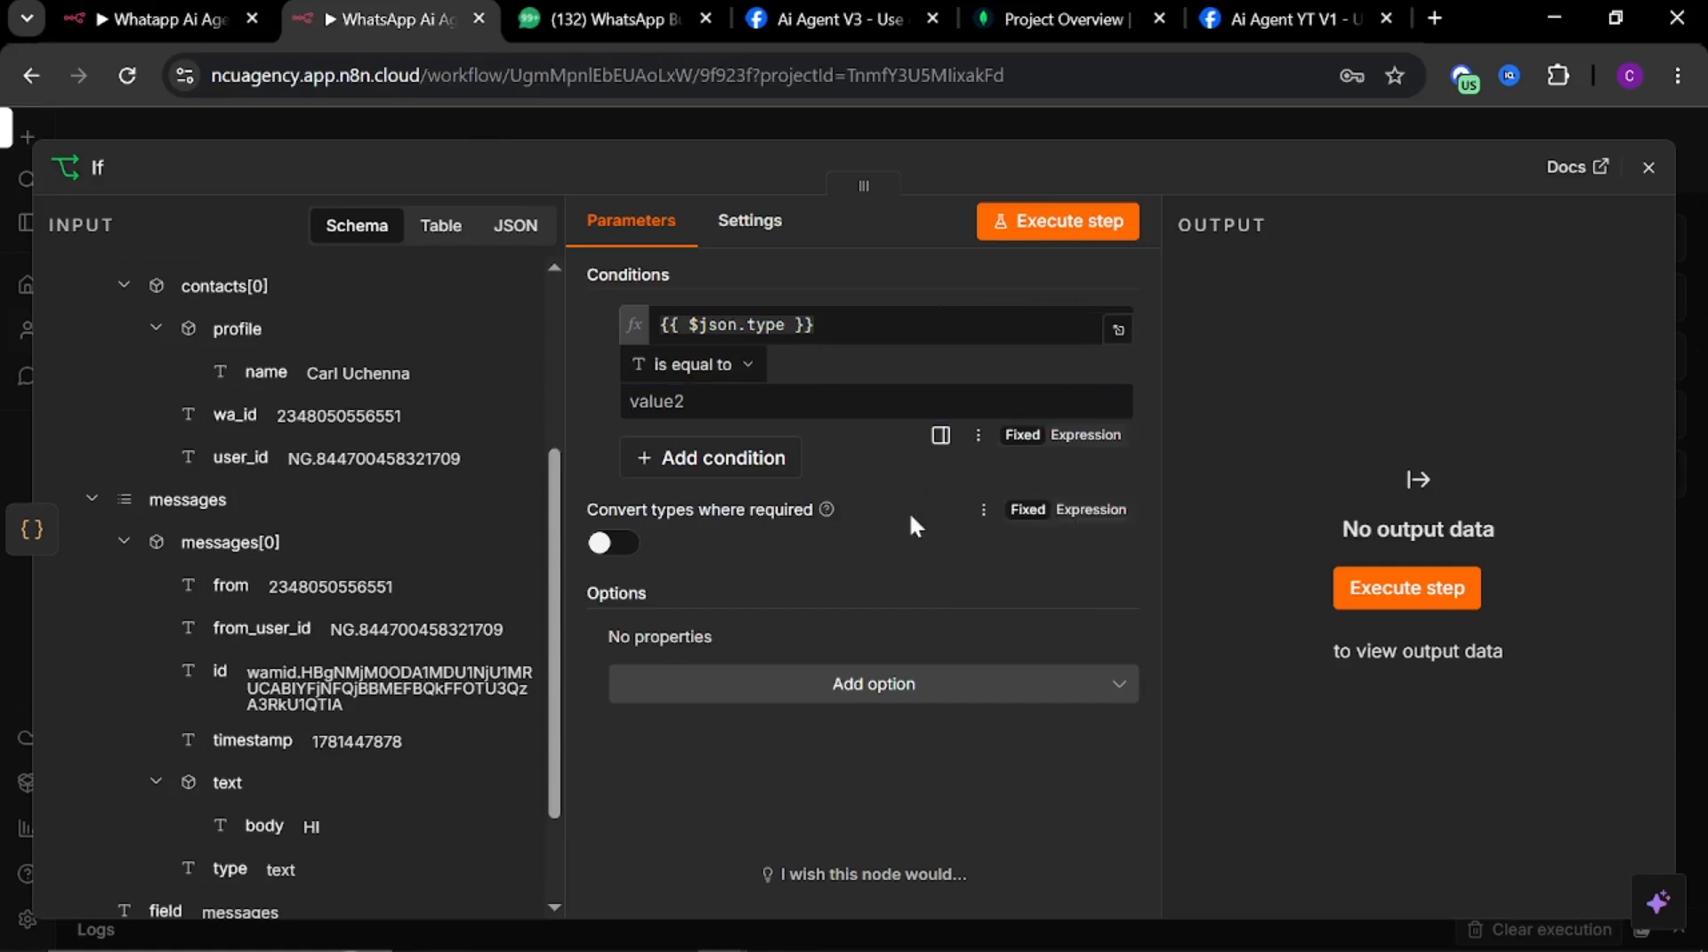
pyautogui.click(998, 114)
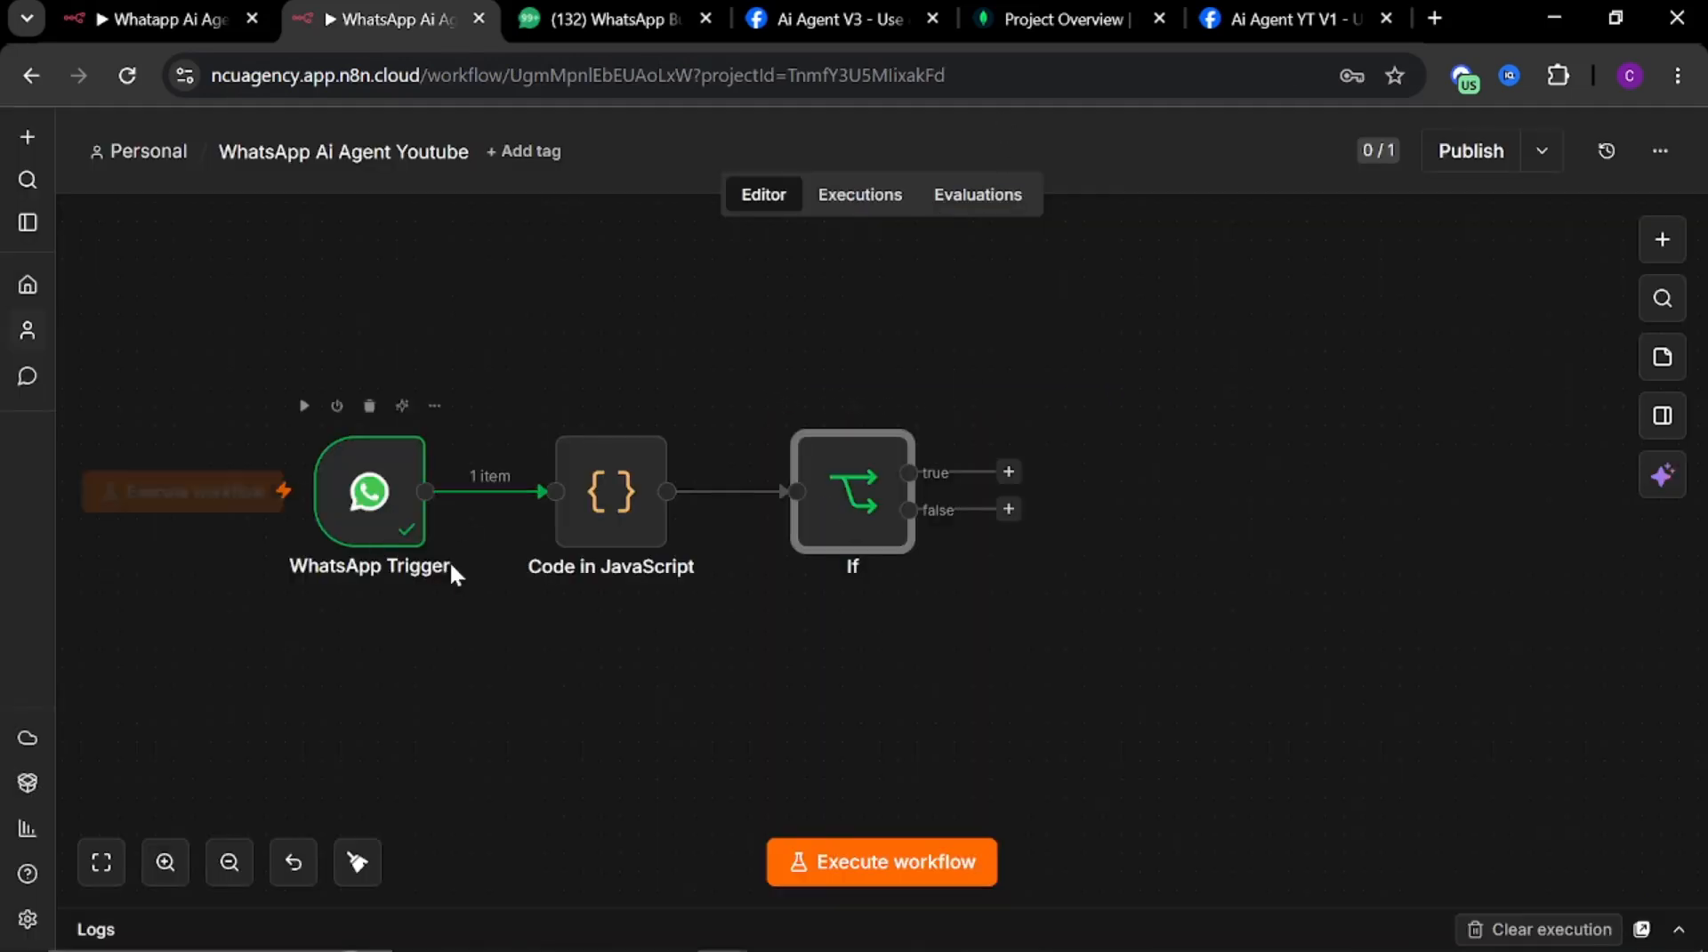
# Pin the WhatsApp Trigger's data and execute the workflow
pyautogui.moveTo(380, 496)
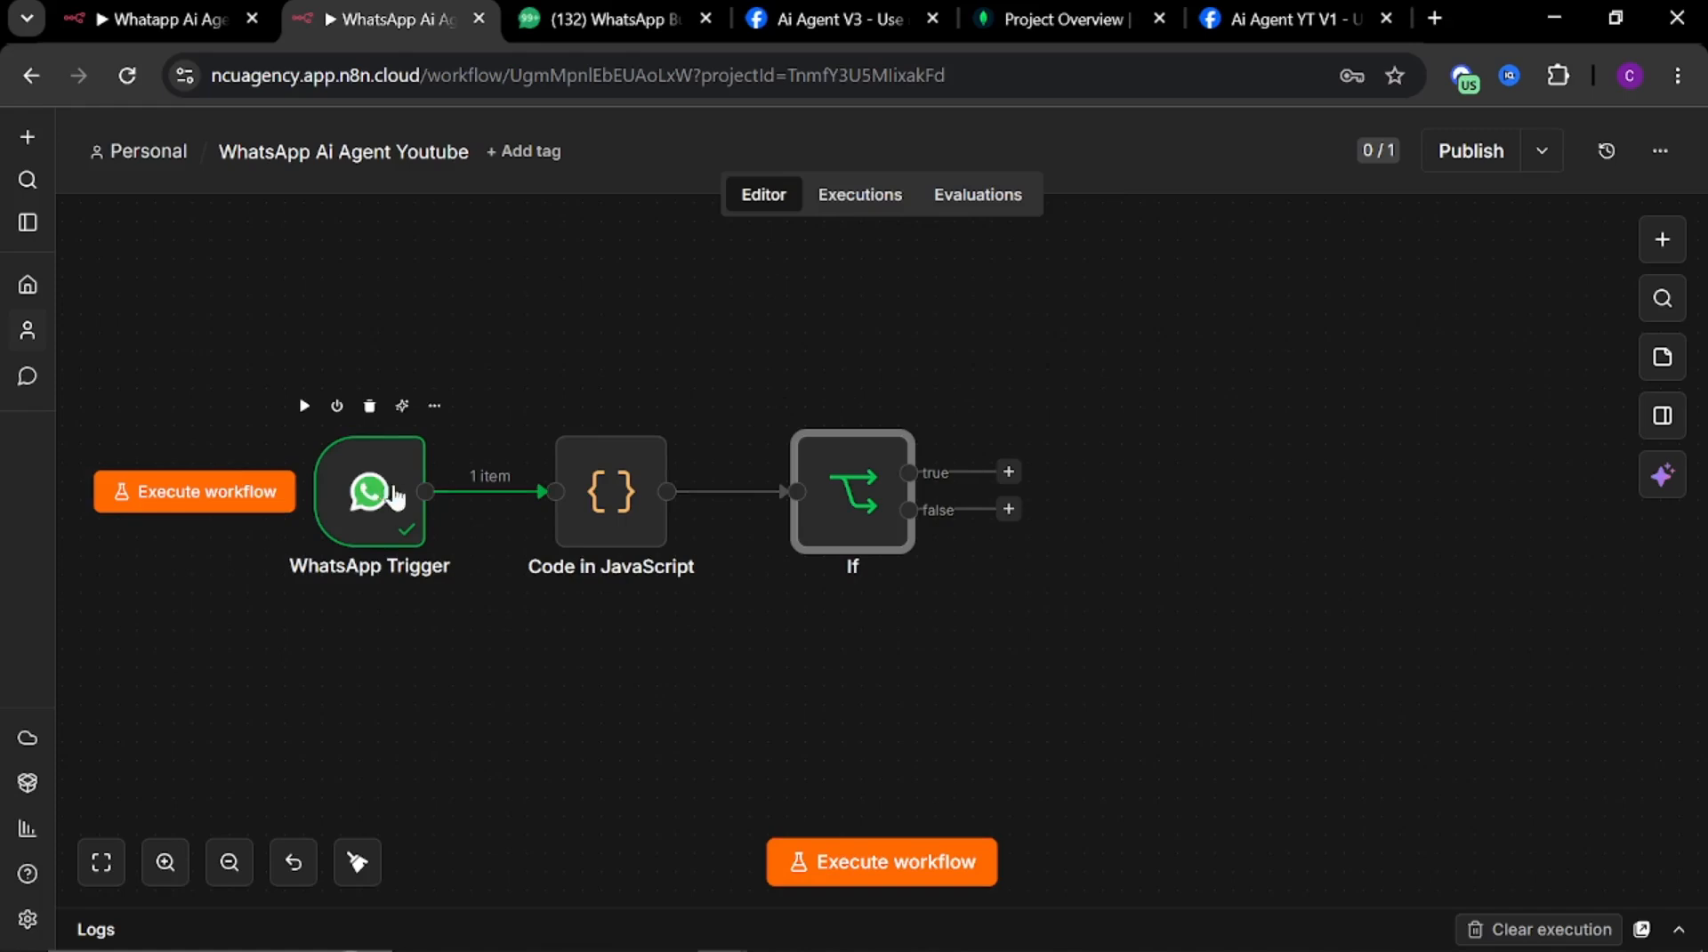
pyautogui.click(381, 496)
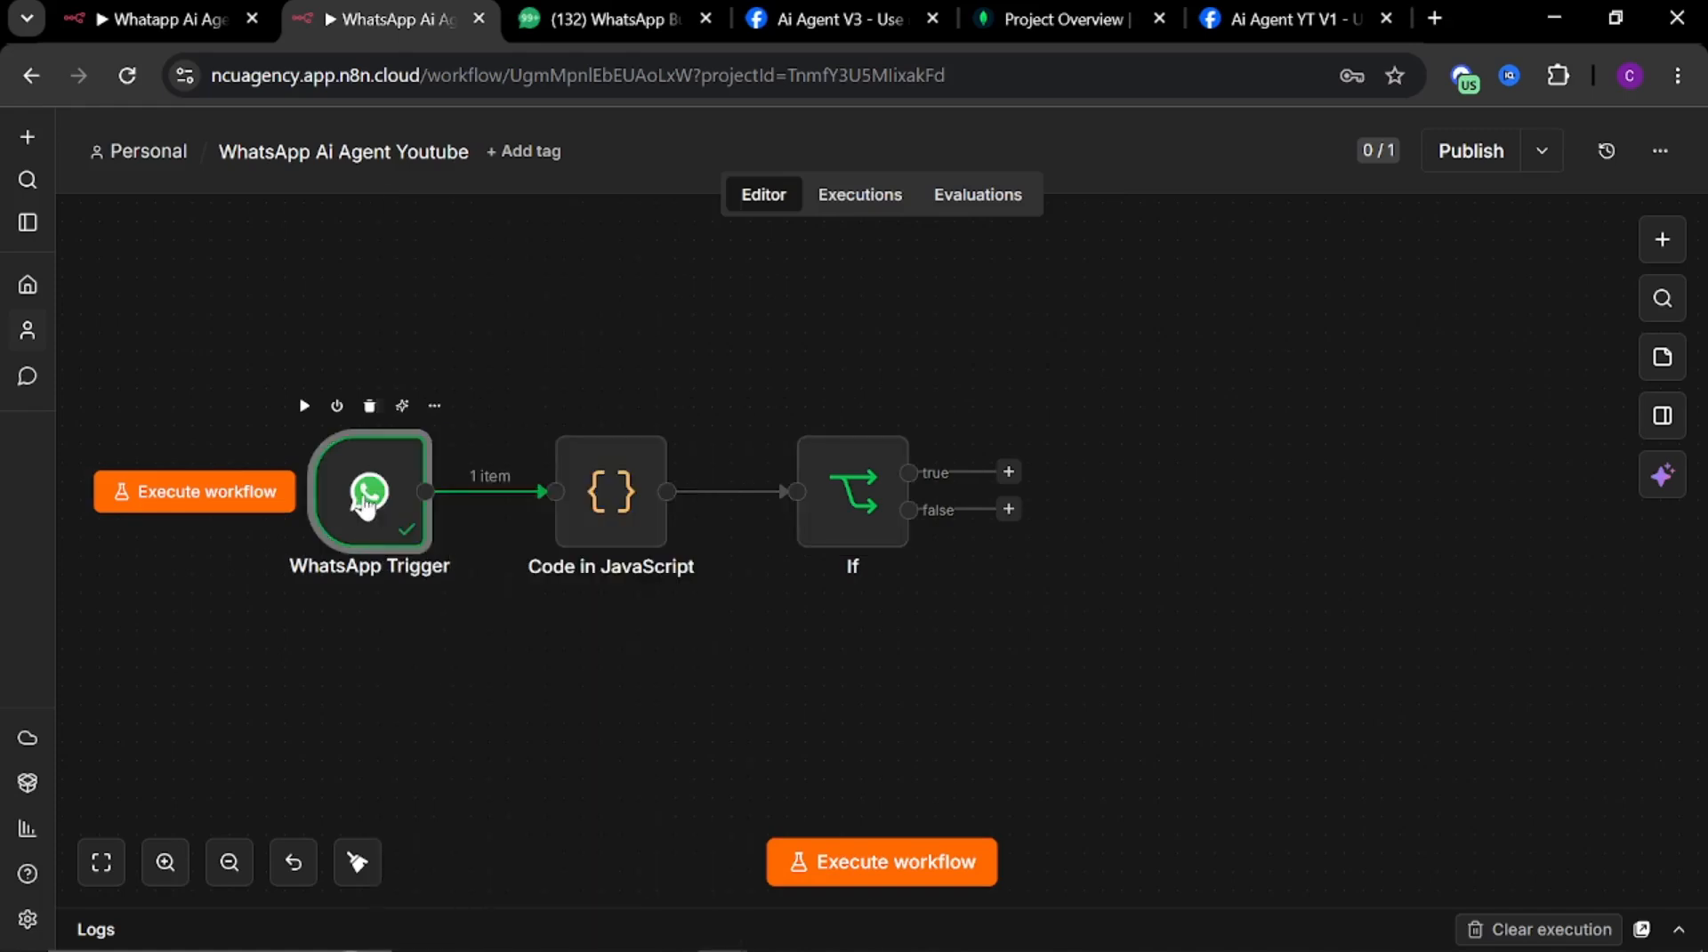
pyautogui.rightClick(382, 515)
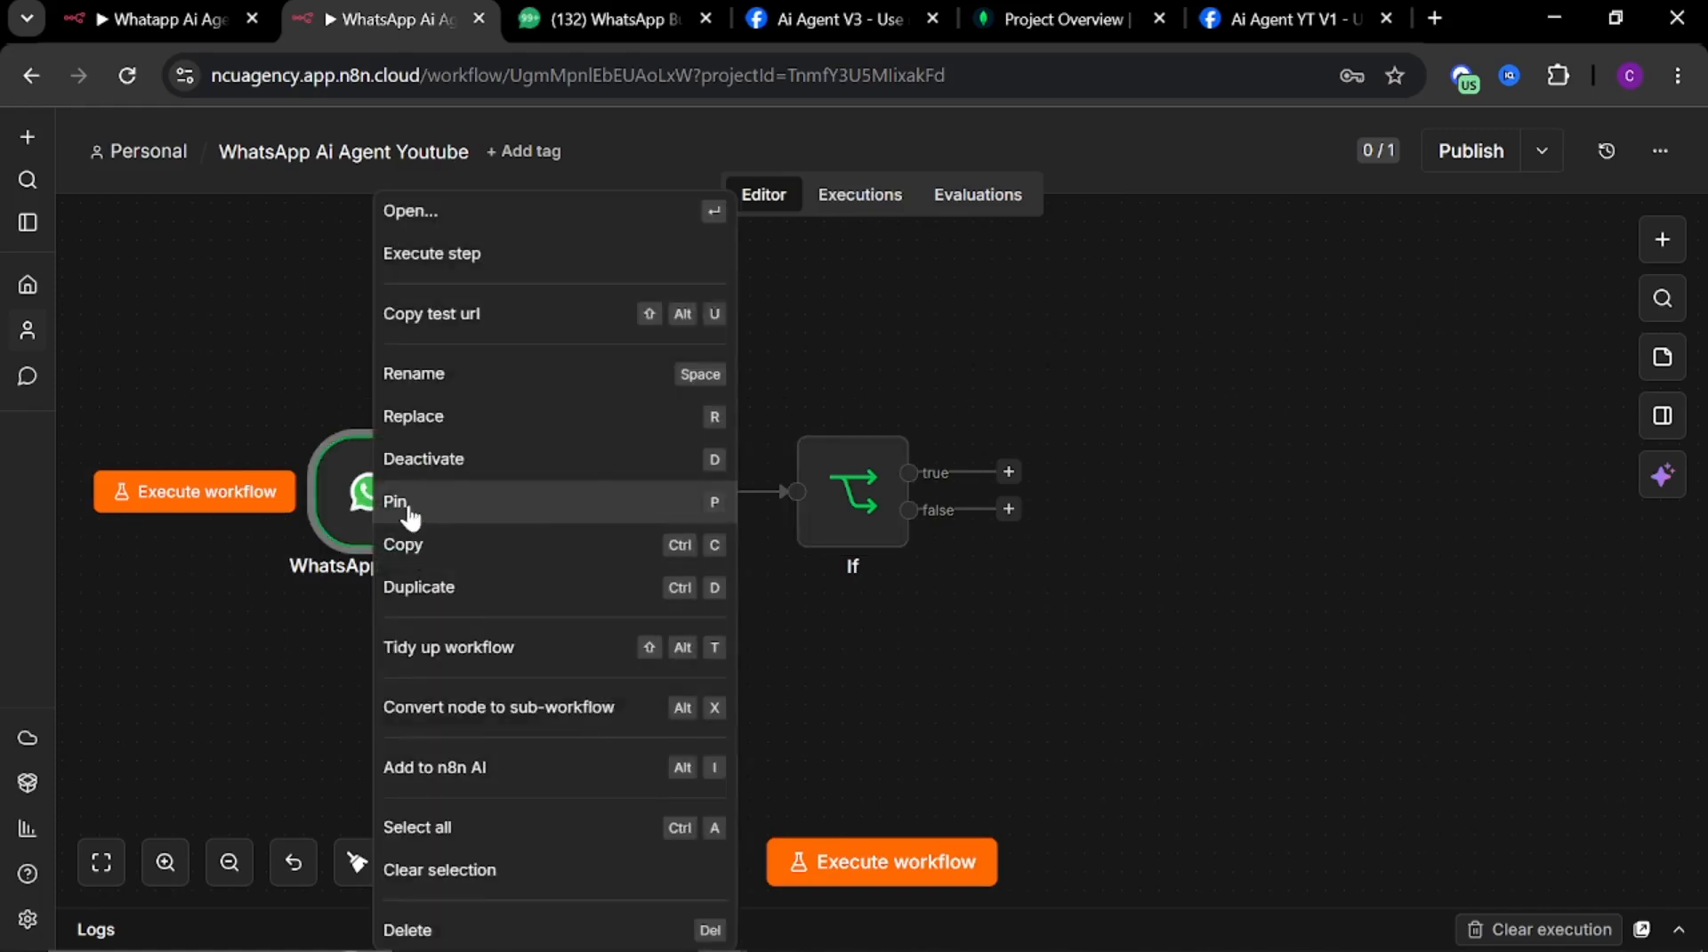
pyautogui.click(410, 514)
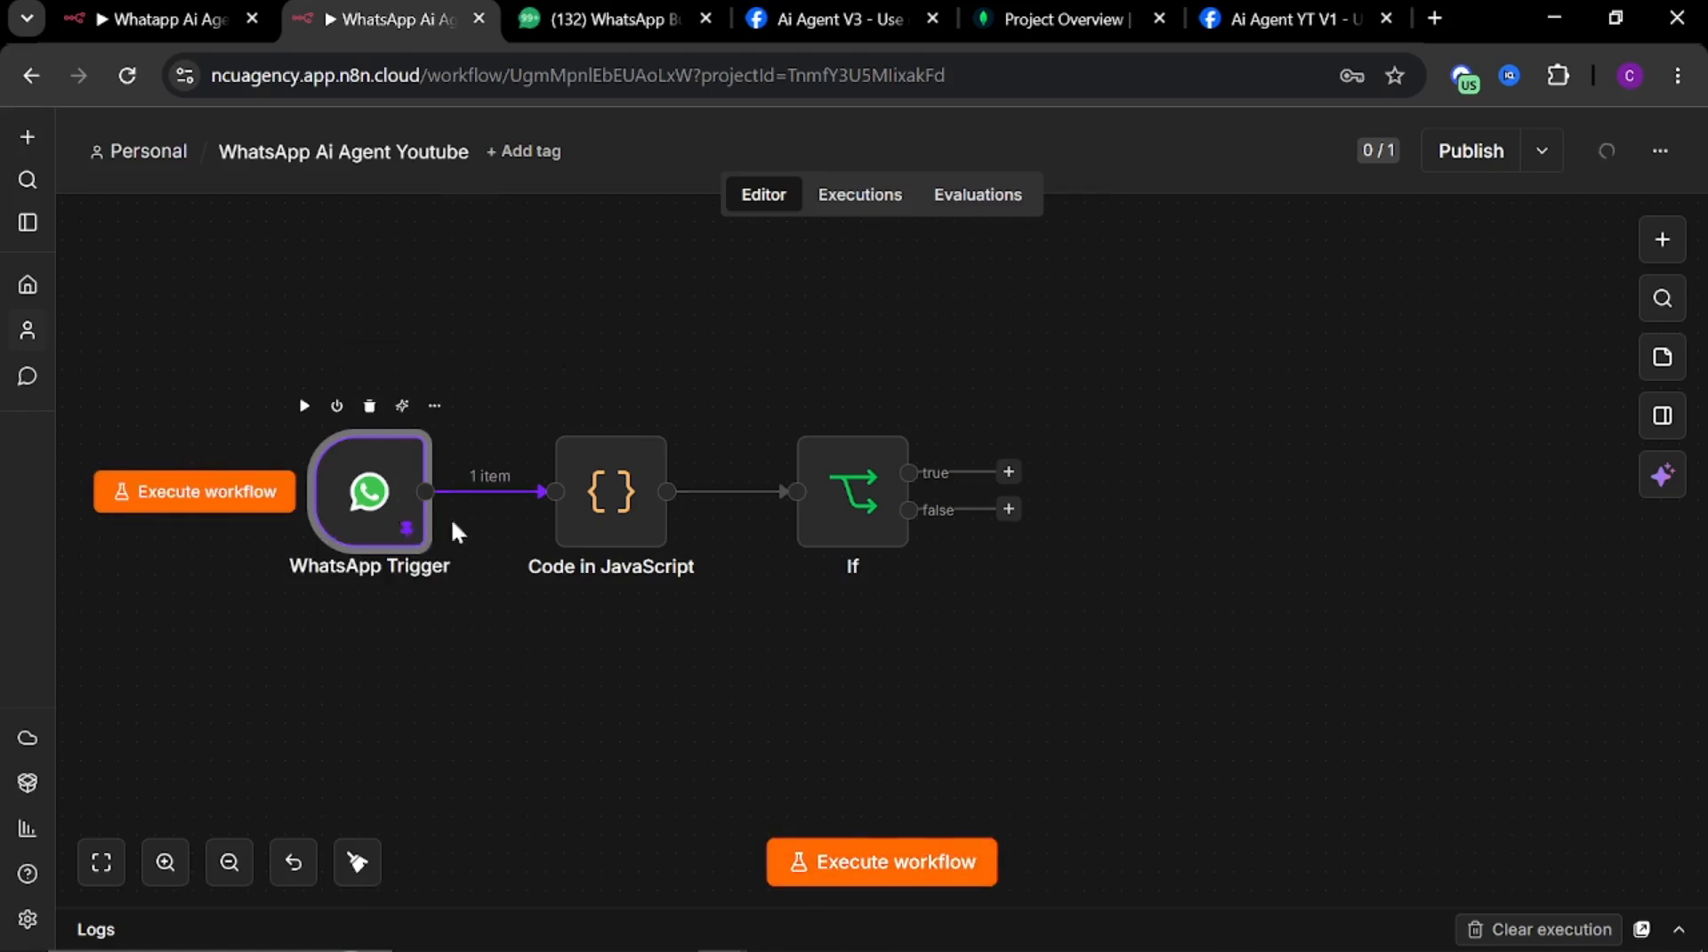
pyautogui.rightClick(414, 499)
pyautogui.click(429, 499)
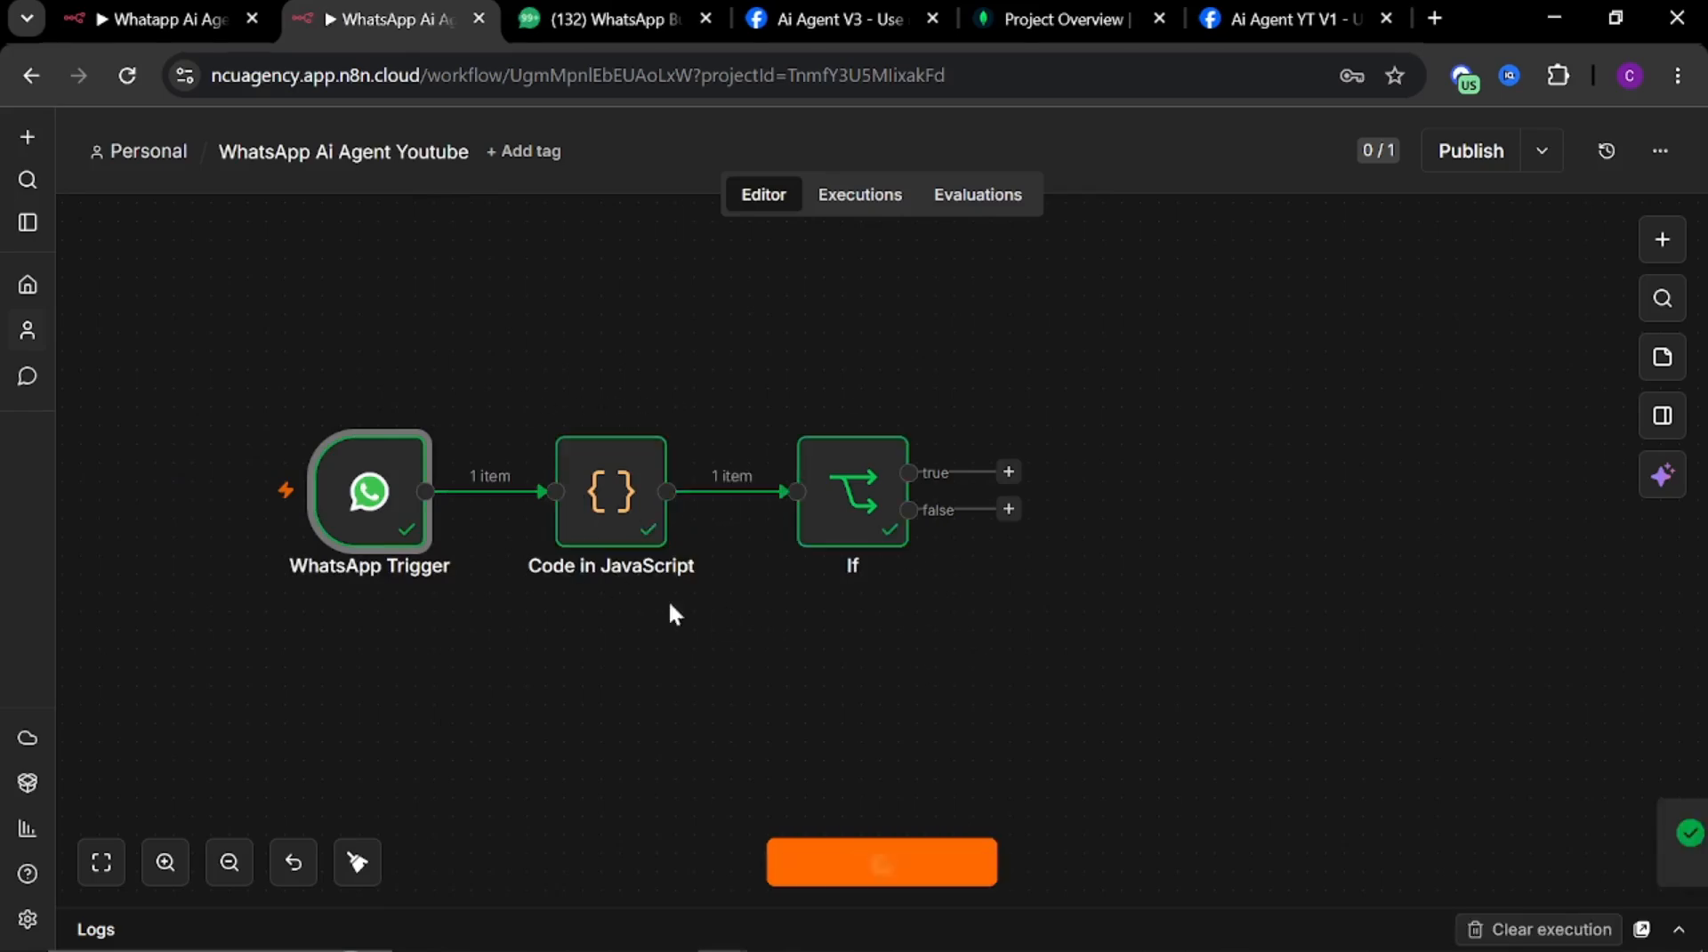
# Open the Code in JavaScript node and examine its parsed output fields
pyautogui.click(587, 515)
pyautogui.doubleClick(587, 515)
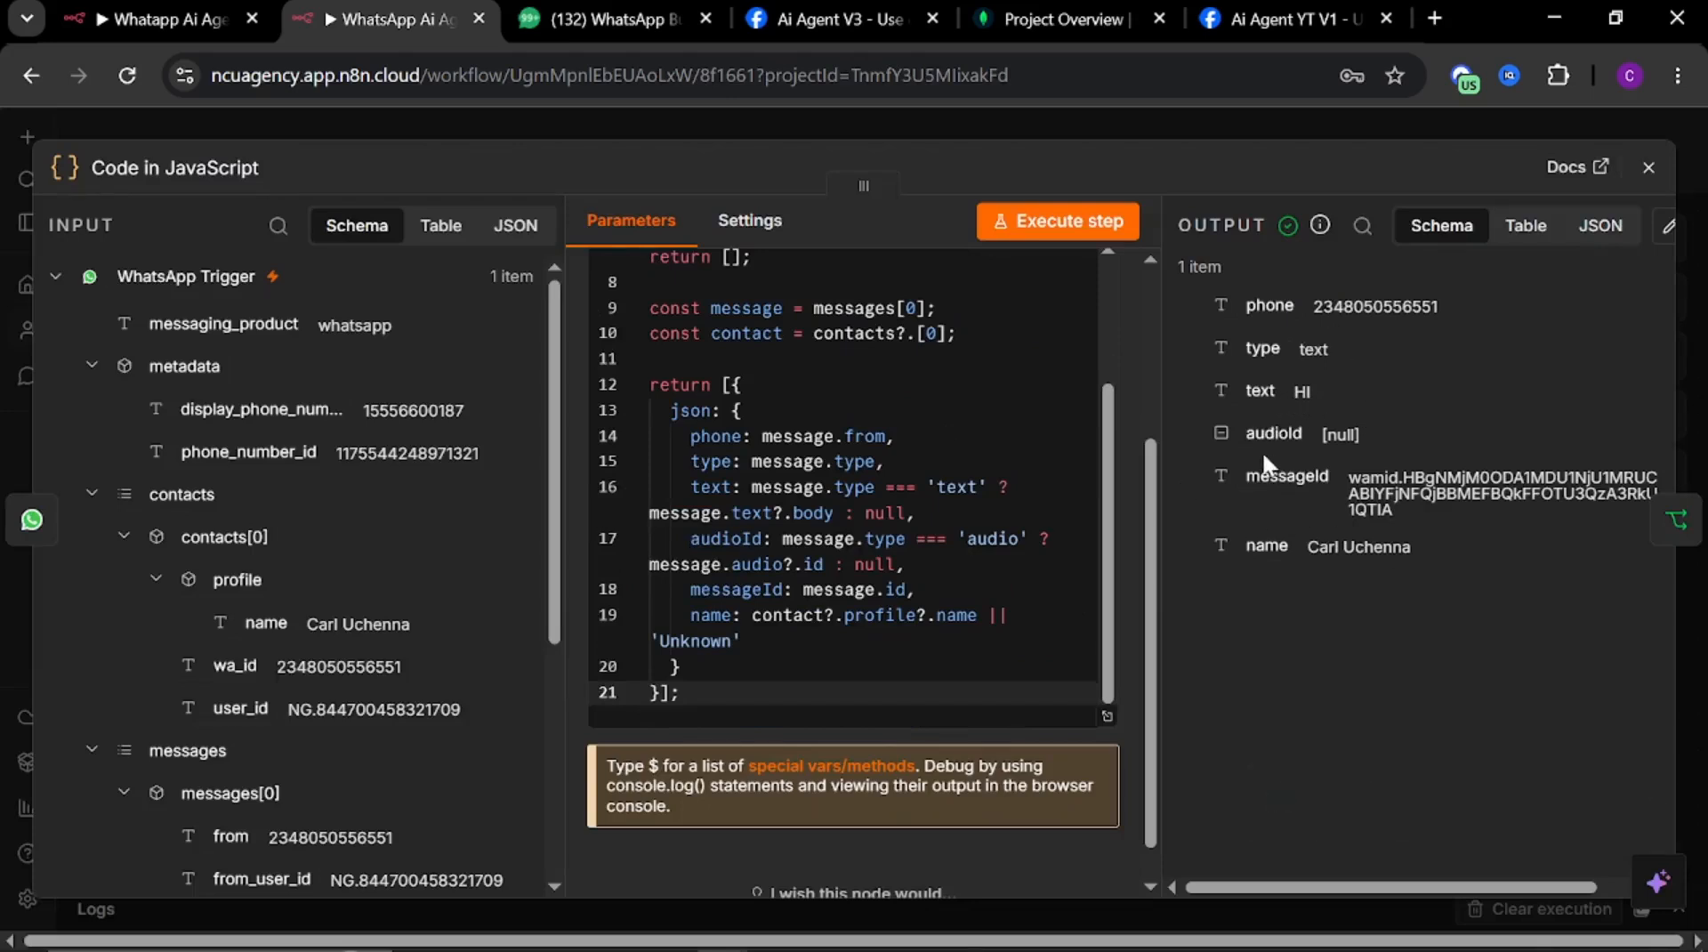
pyautogui.click(847, 121)
# Set the If node's comparison value to audio so audio messages go to the true branch
pyautogui.click(830, 509)
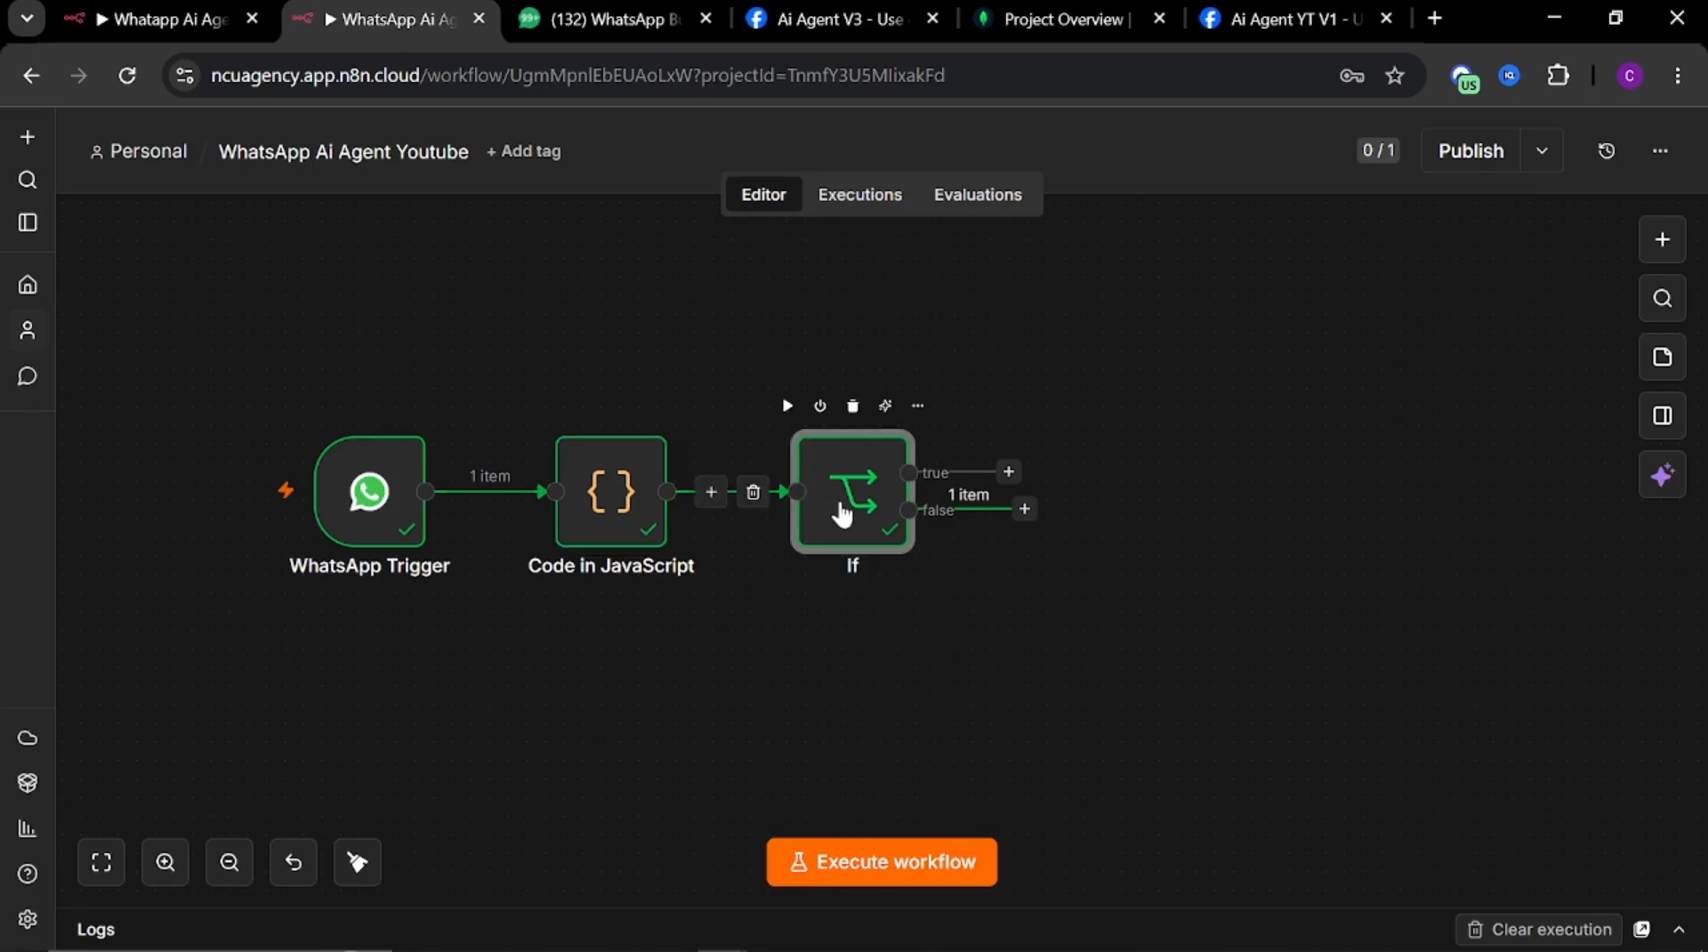
pyautogui.doubleClick(835, 510)
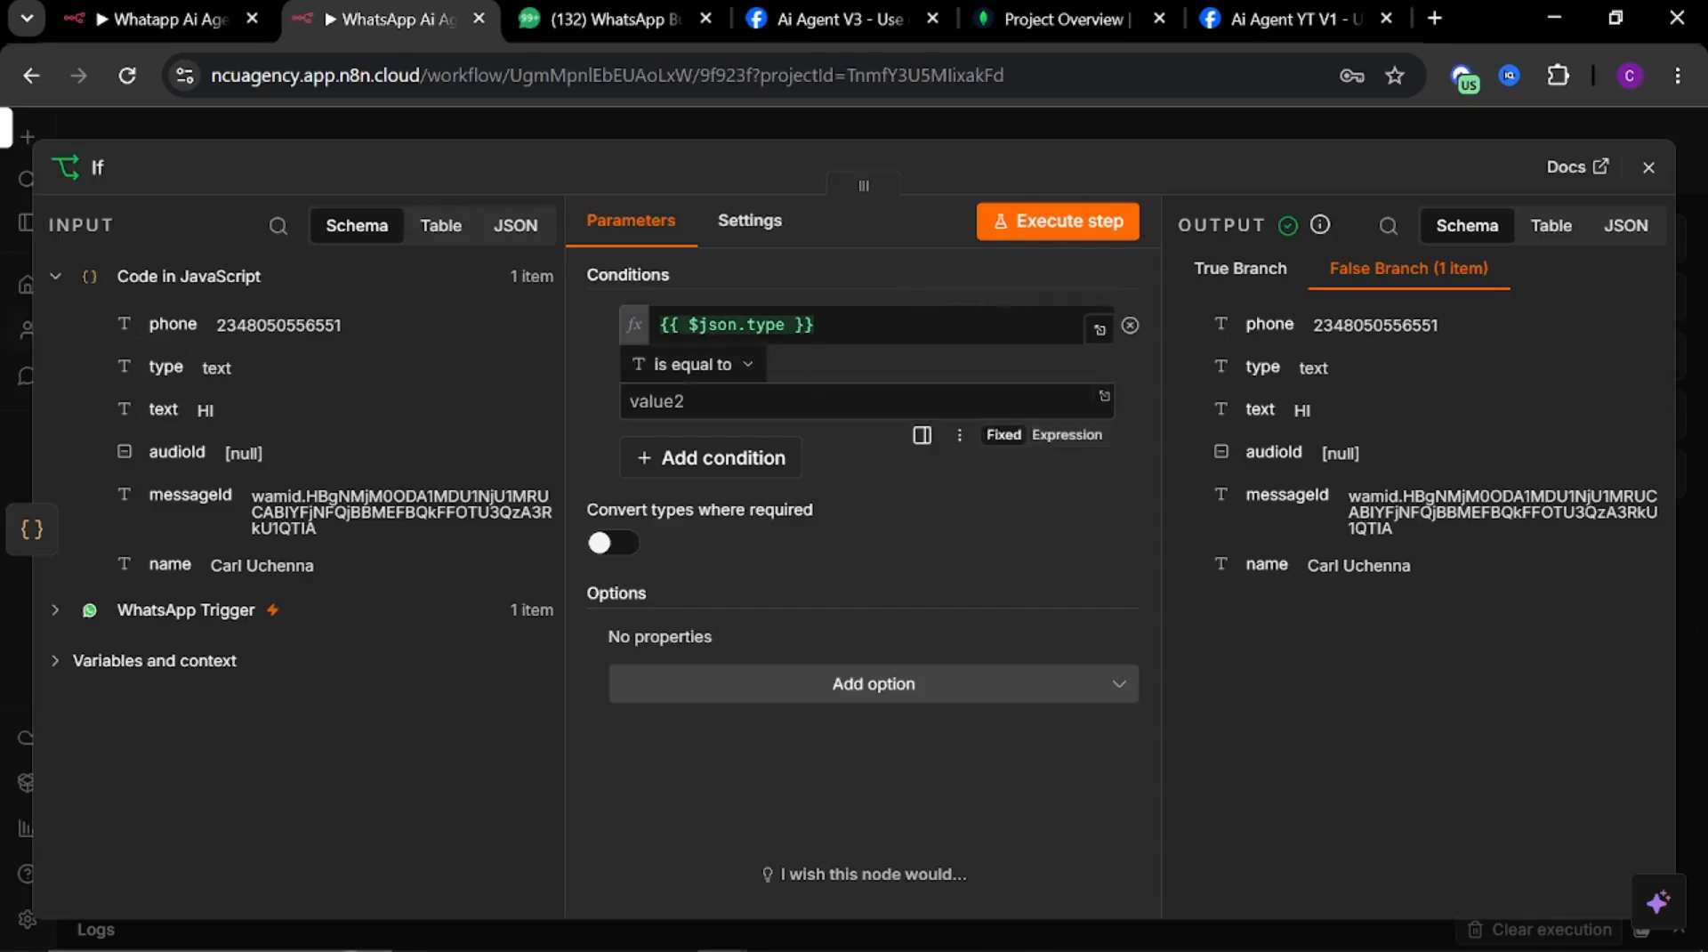
pyautogui.click(801, 401)
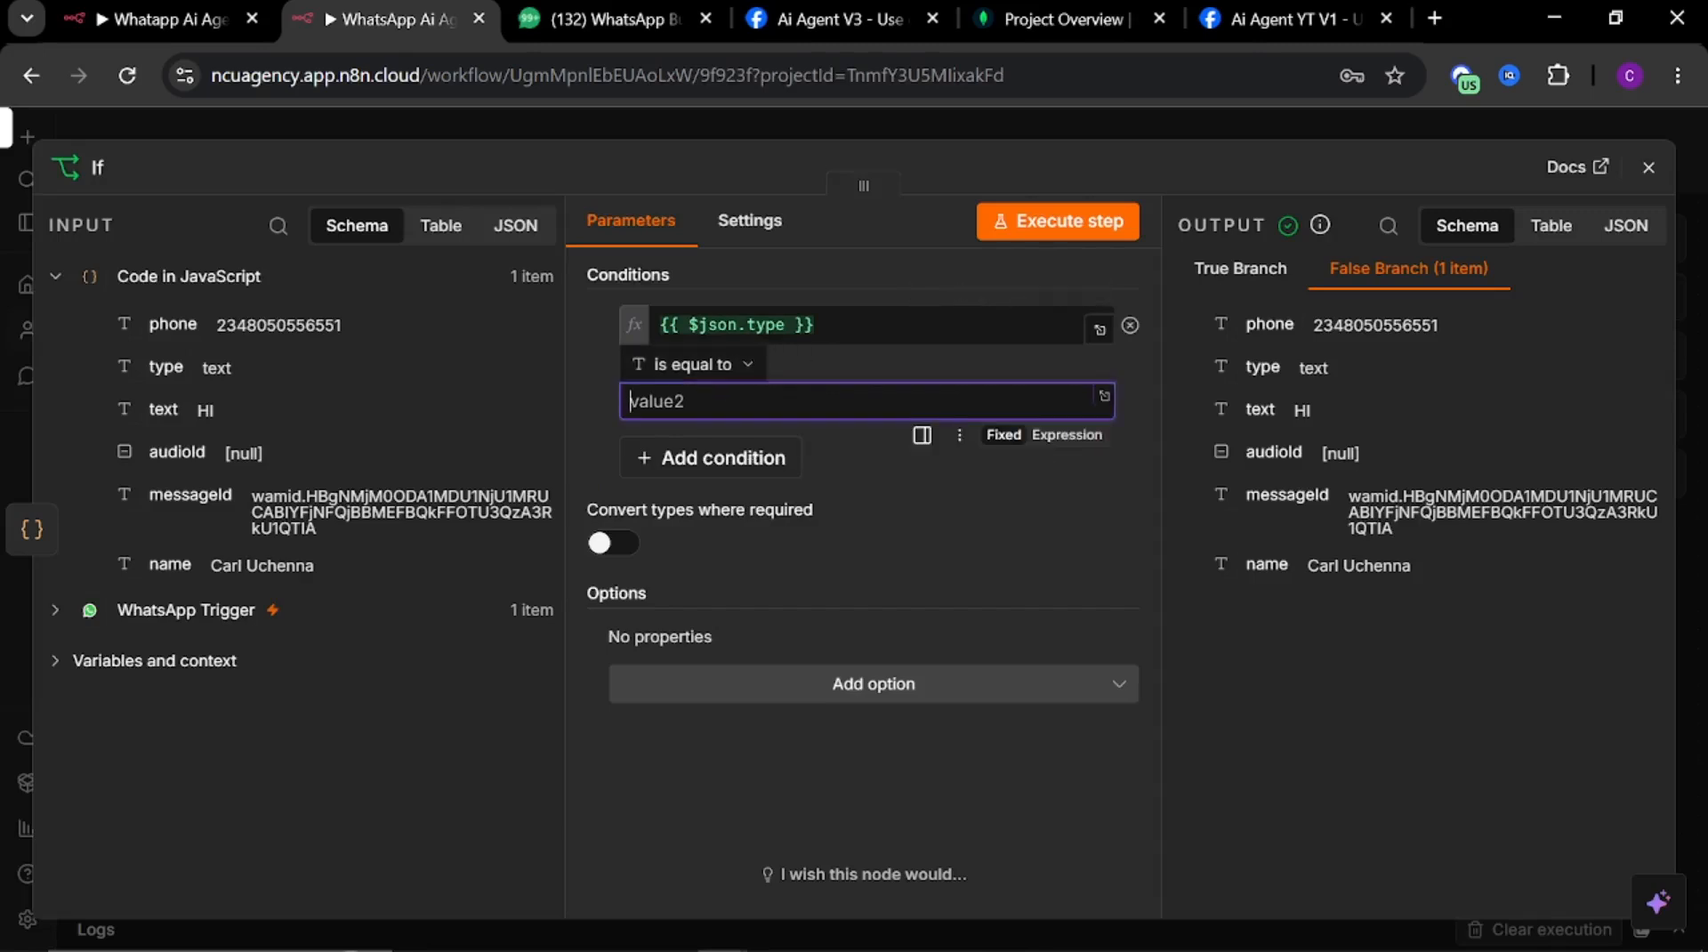
pyautogui.press('super+v')
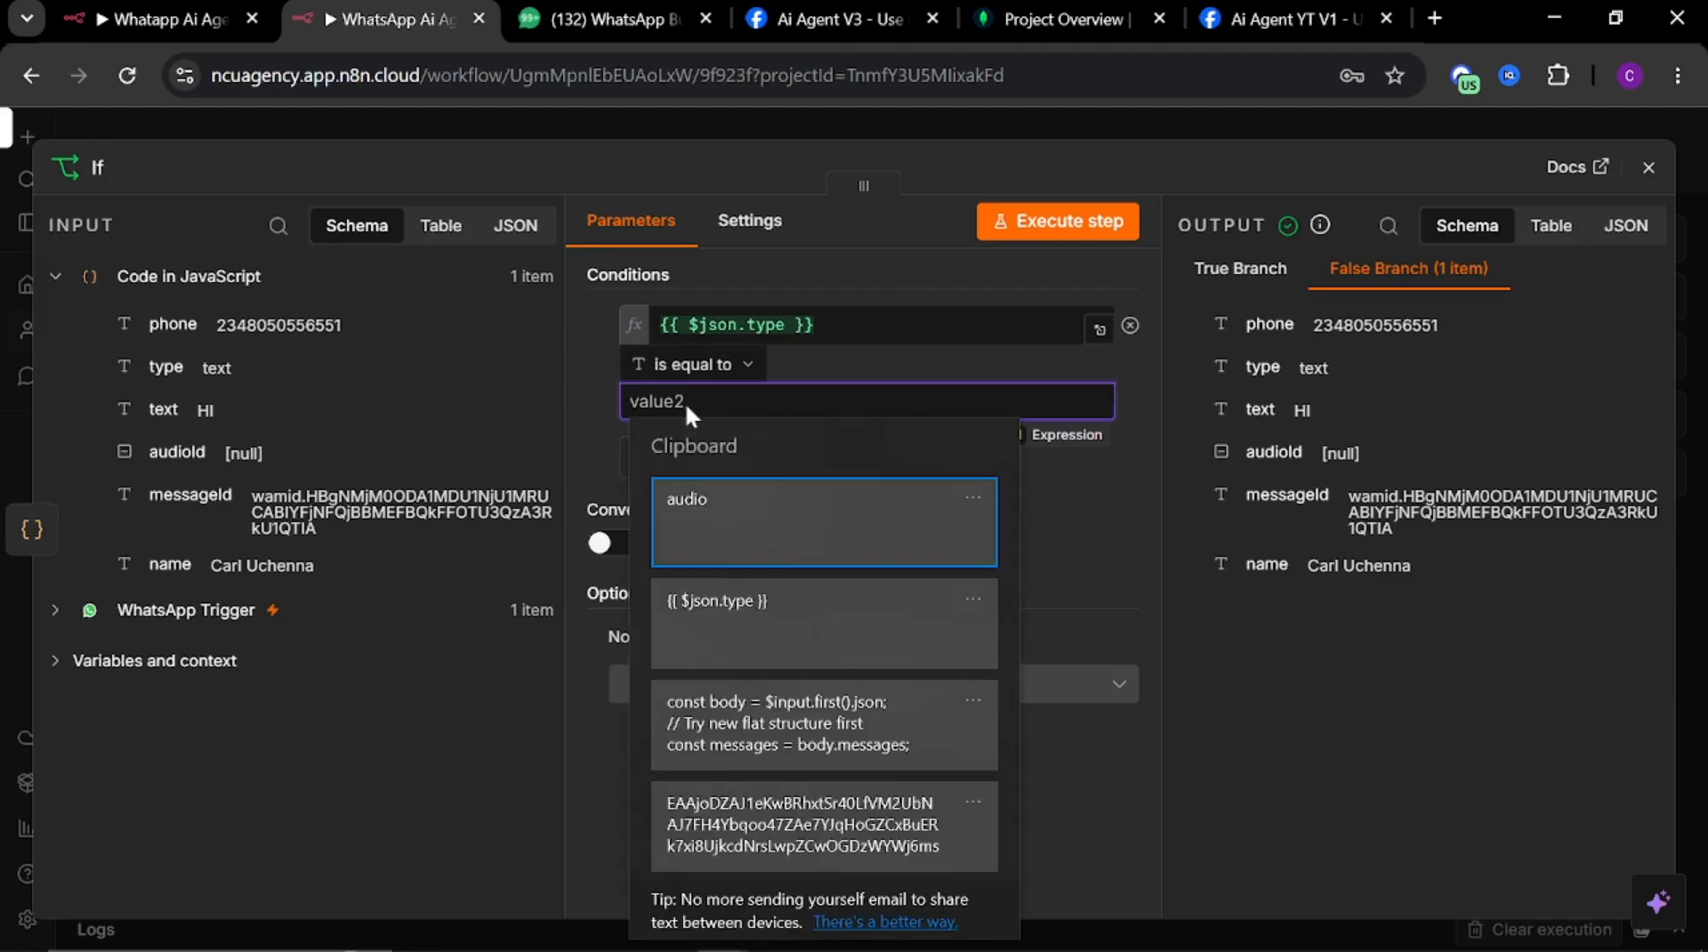
pyautogui.click(743, 531)
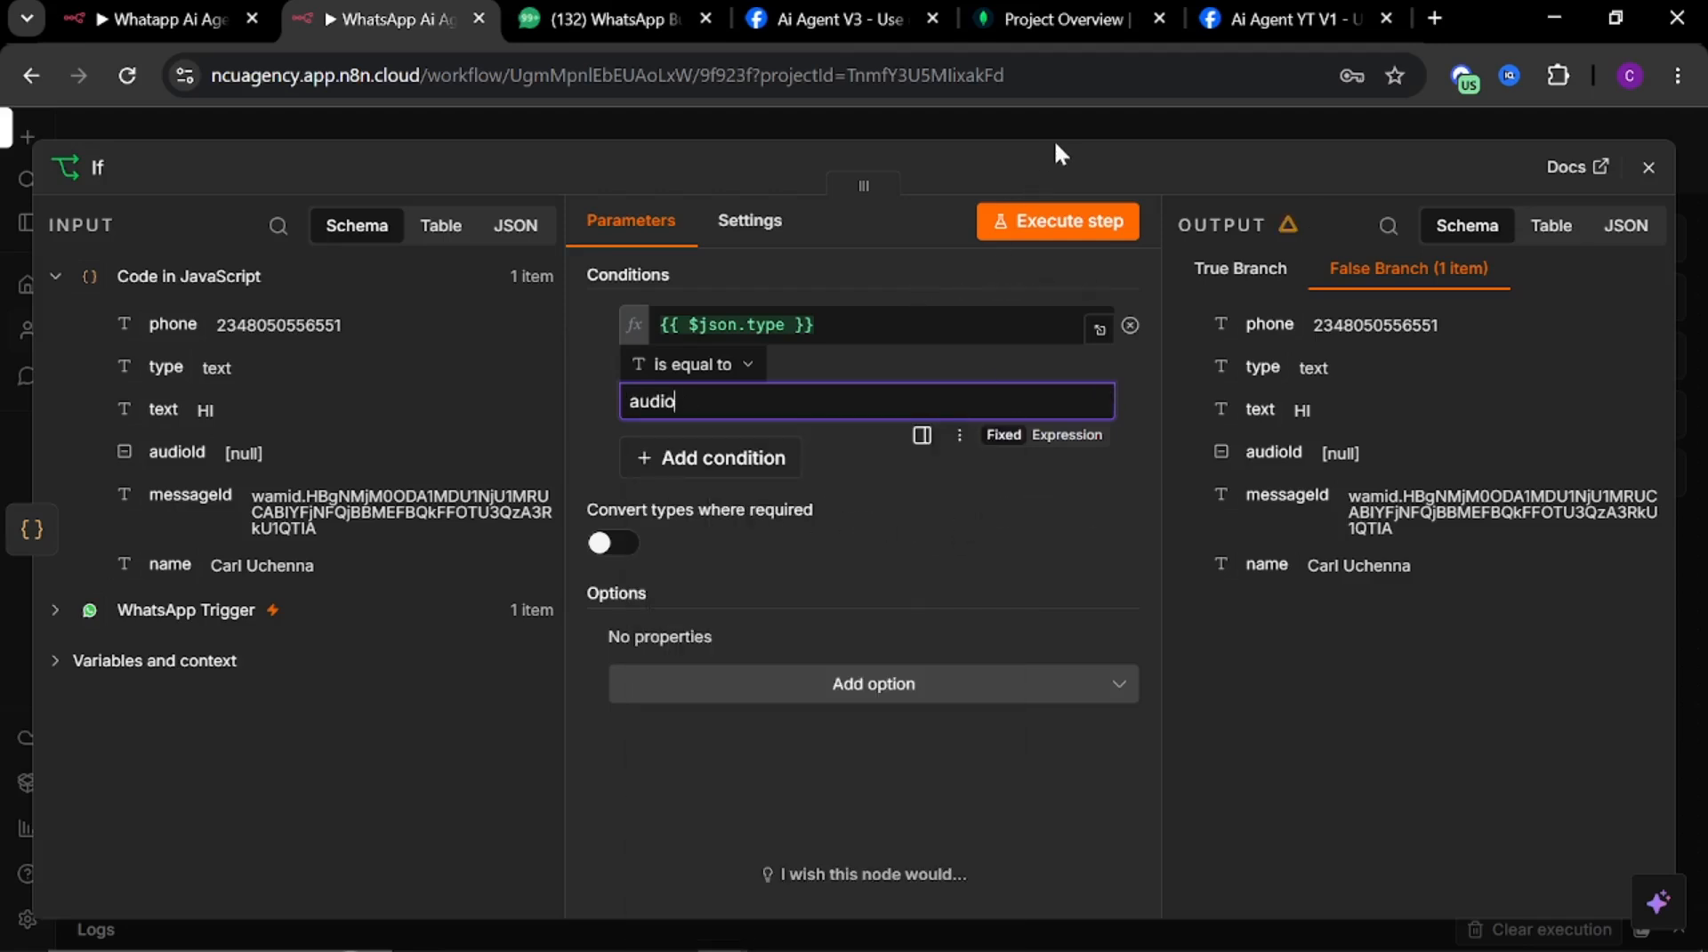
pyautogui.click(1072, 115)
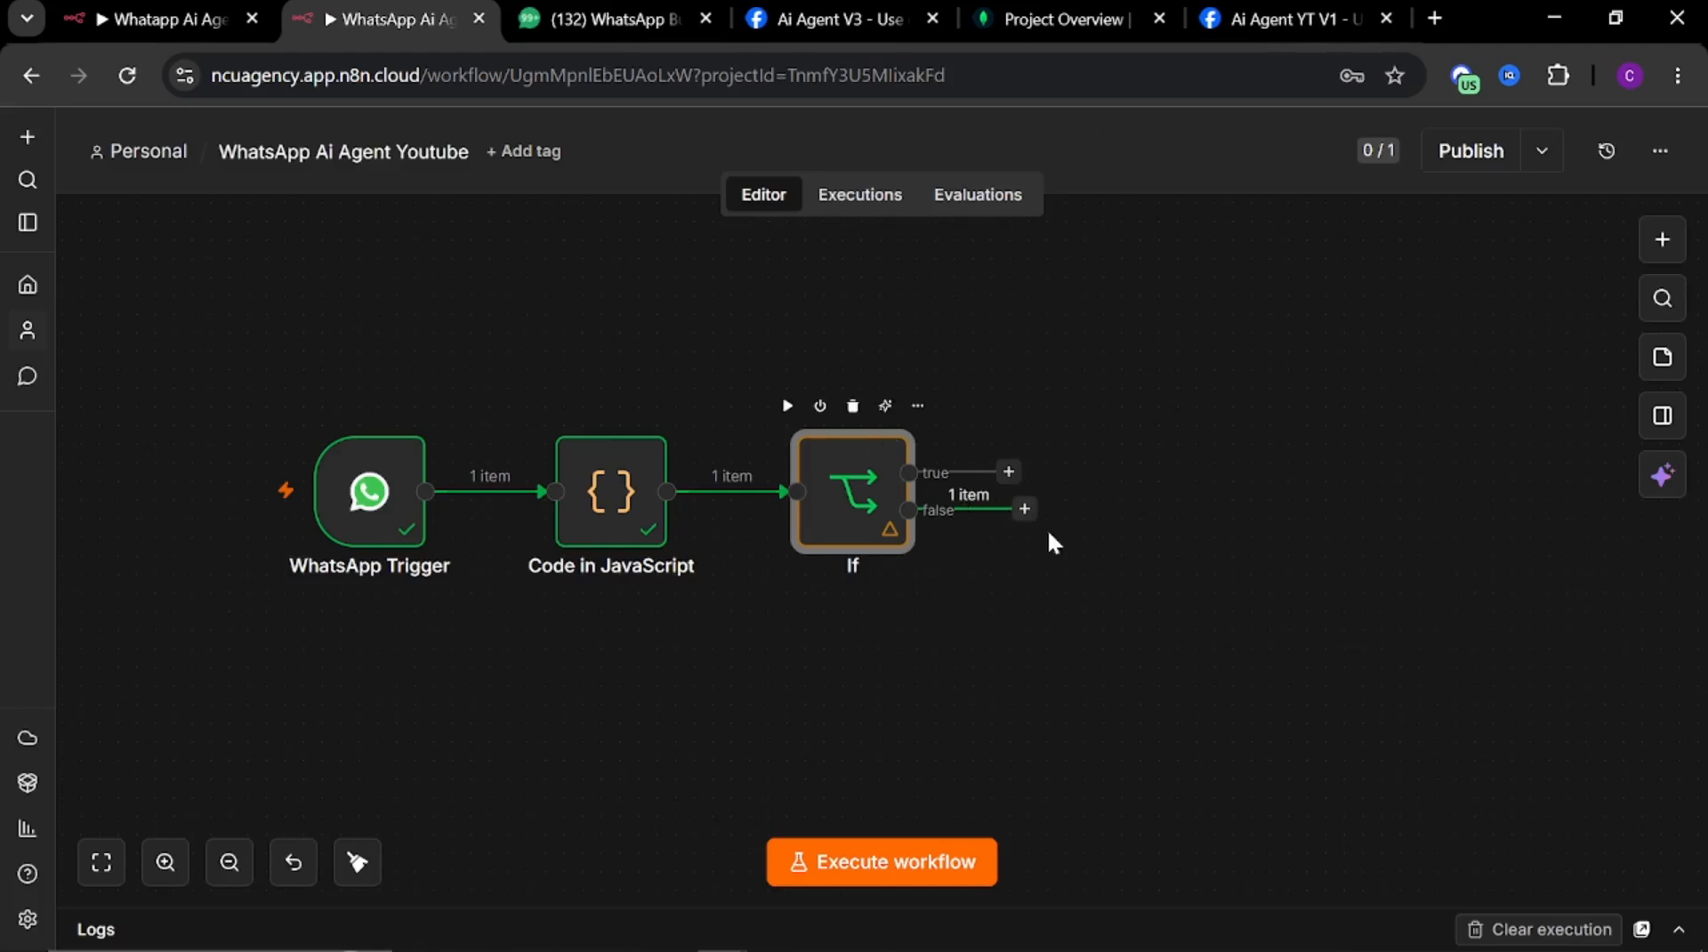
pyautogui.scroll(5, 952, 511)
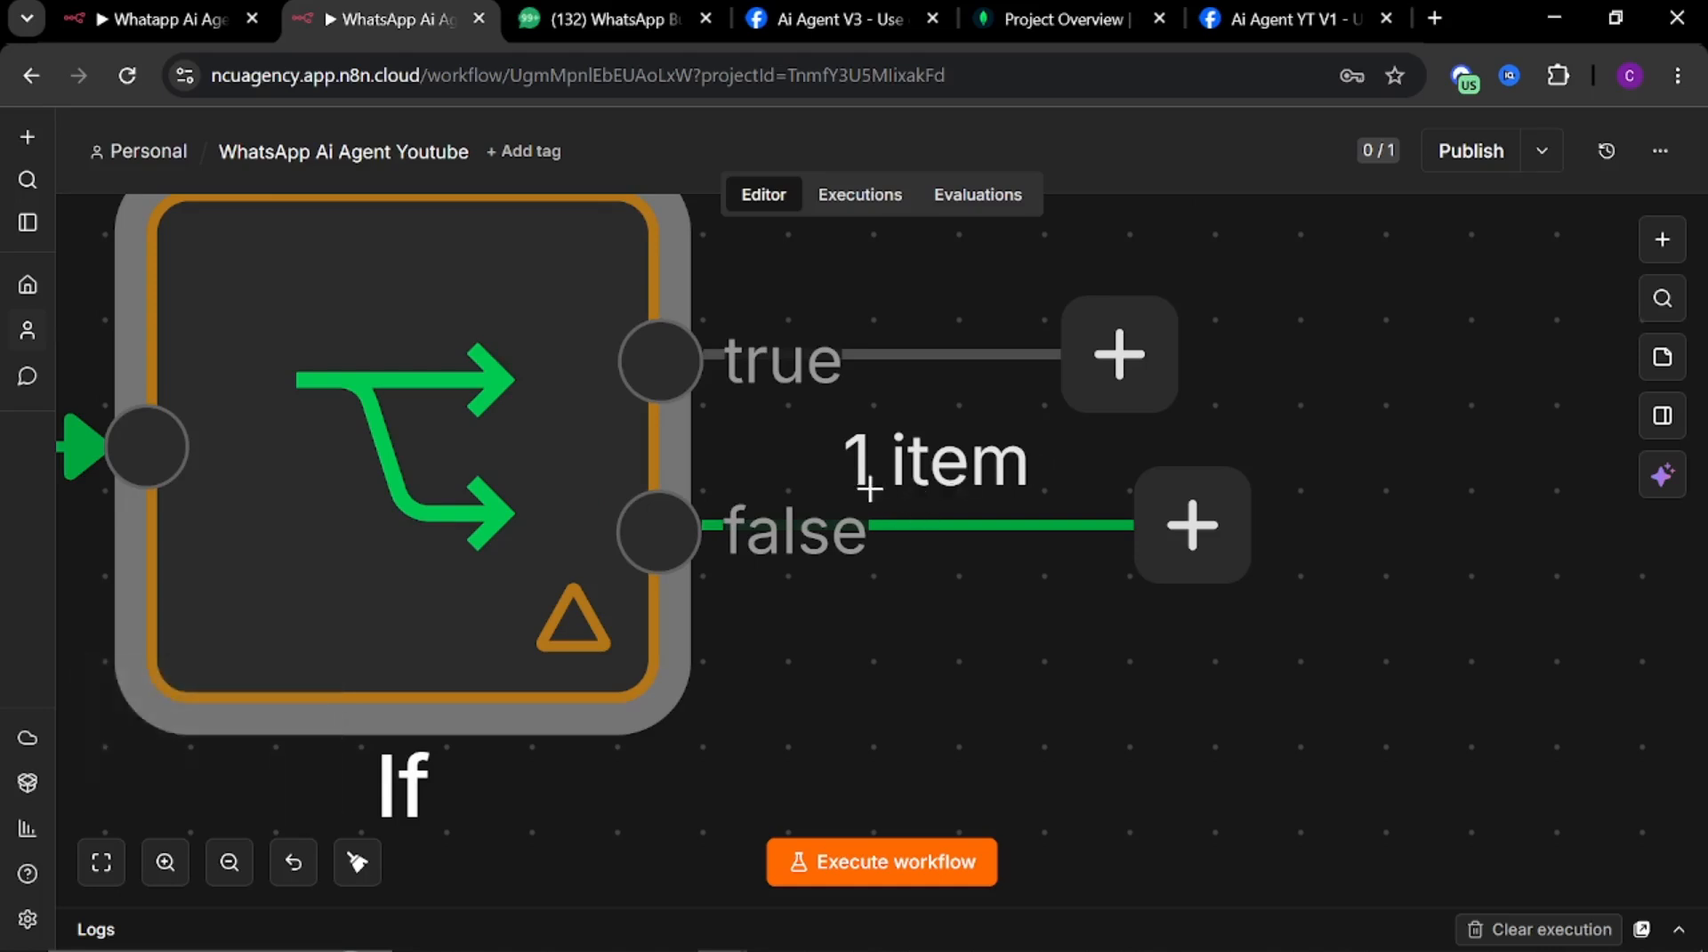
pyautogui.scroll(-2, 845, 500)
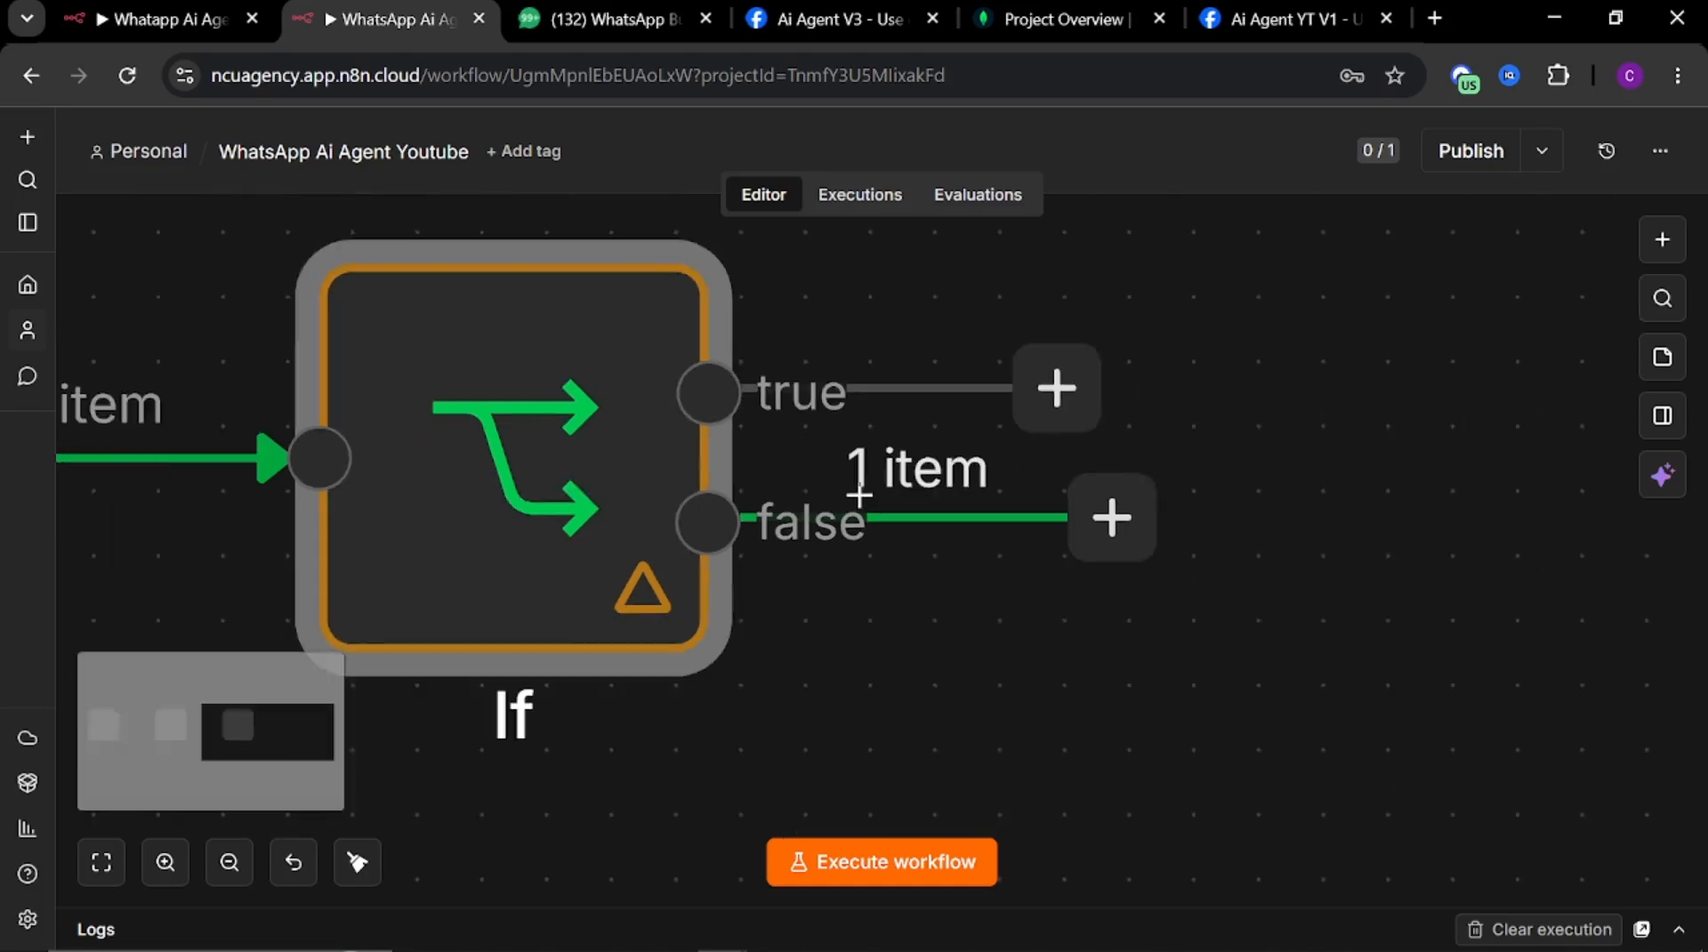
pyautogui.scroll(-3, 856, 498)
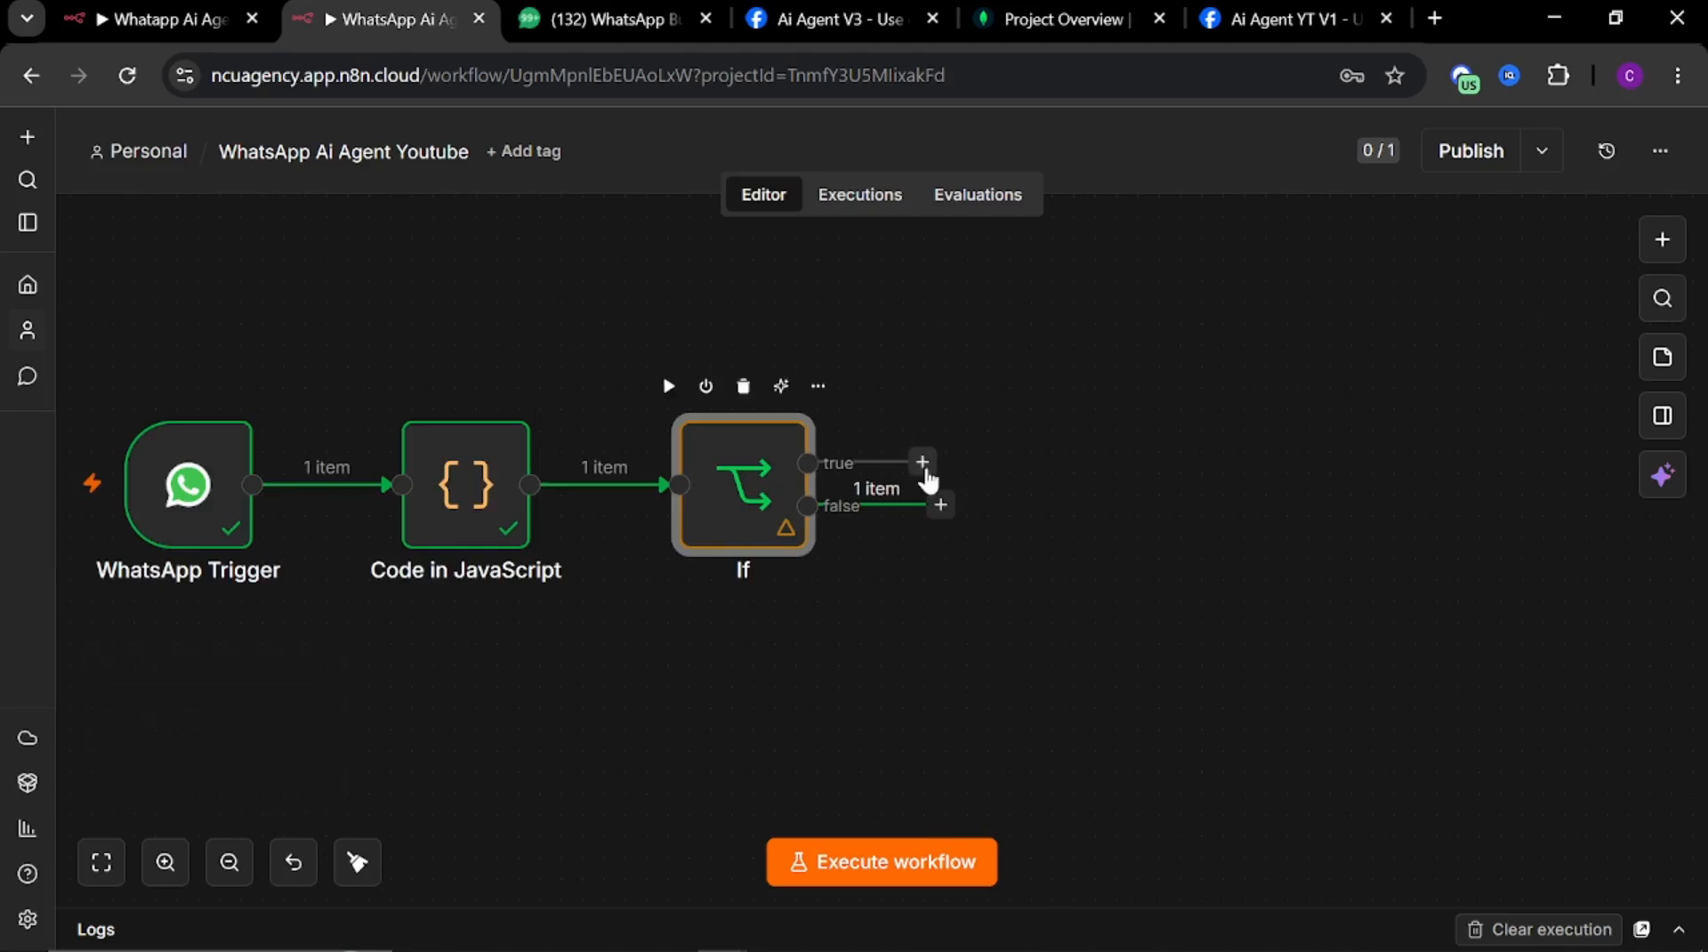
pyautogui.click(923, 462)
# Open the reference workflow's HTTP Request node and copy its URL expression
pyautogui.click(155, 19)
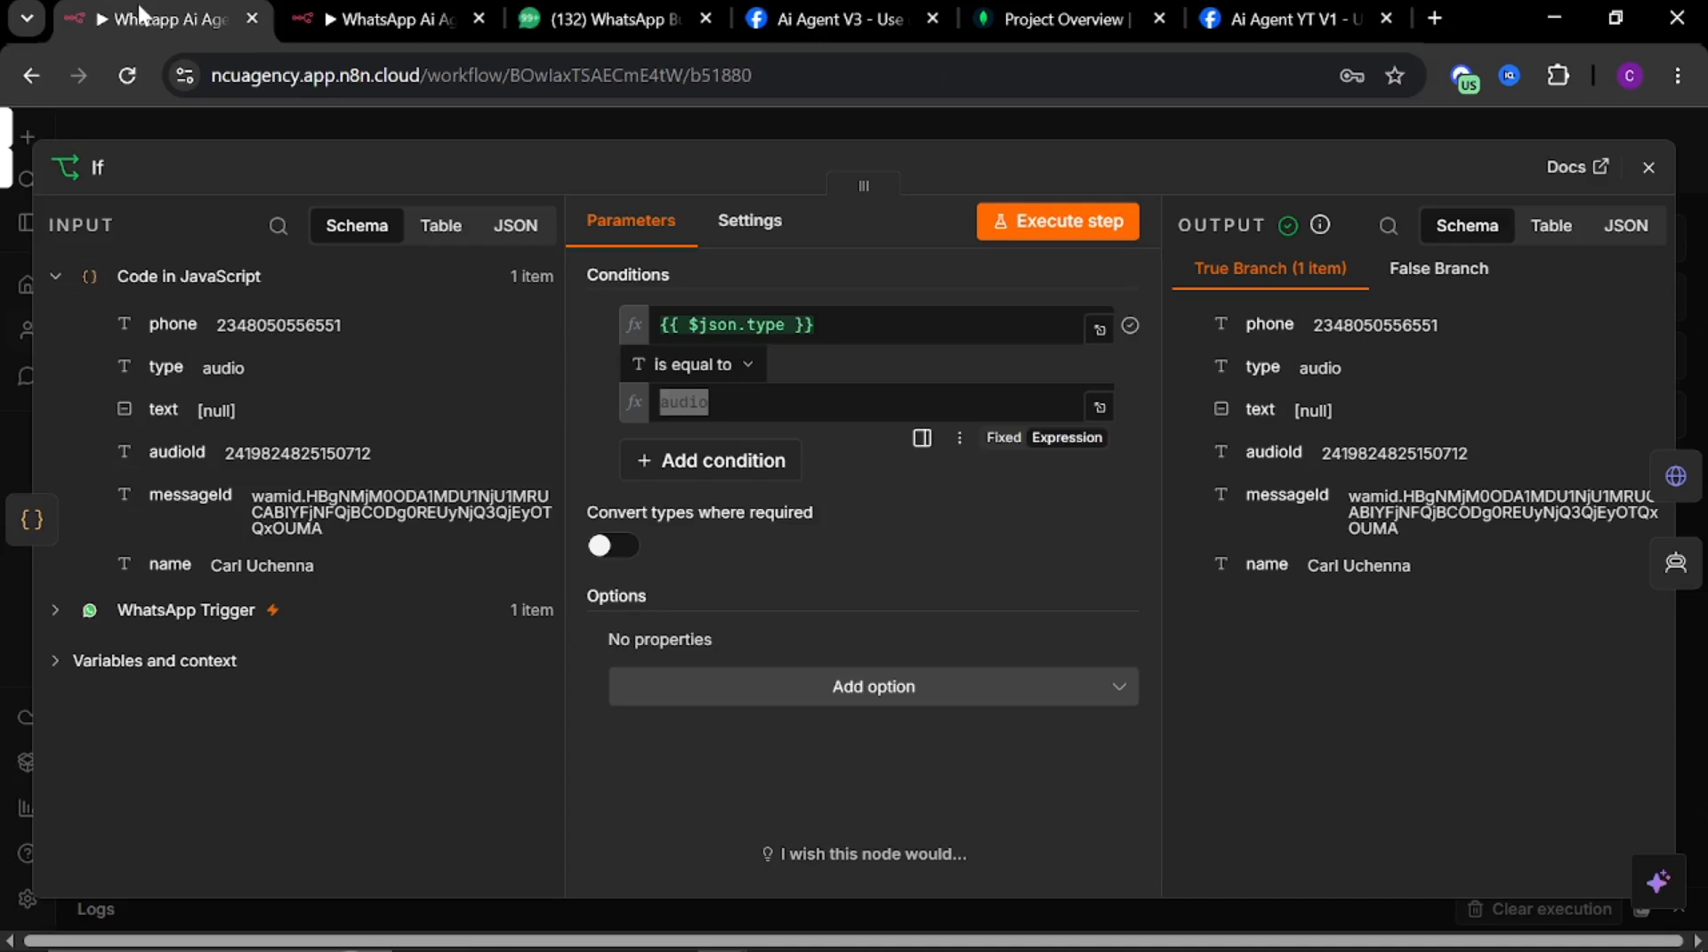
pyautogui.press('Escape')
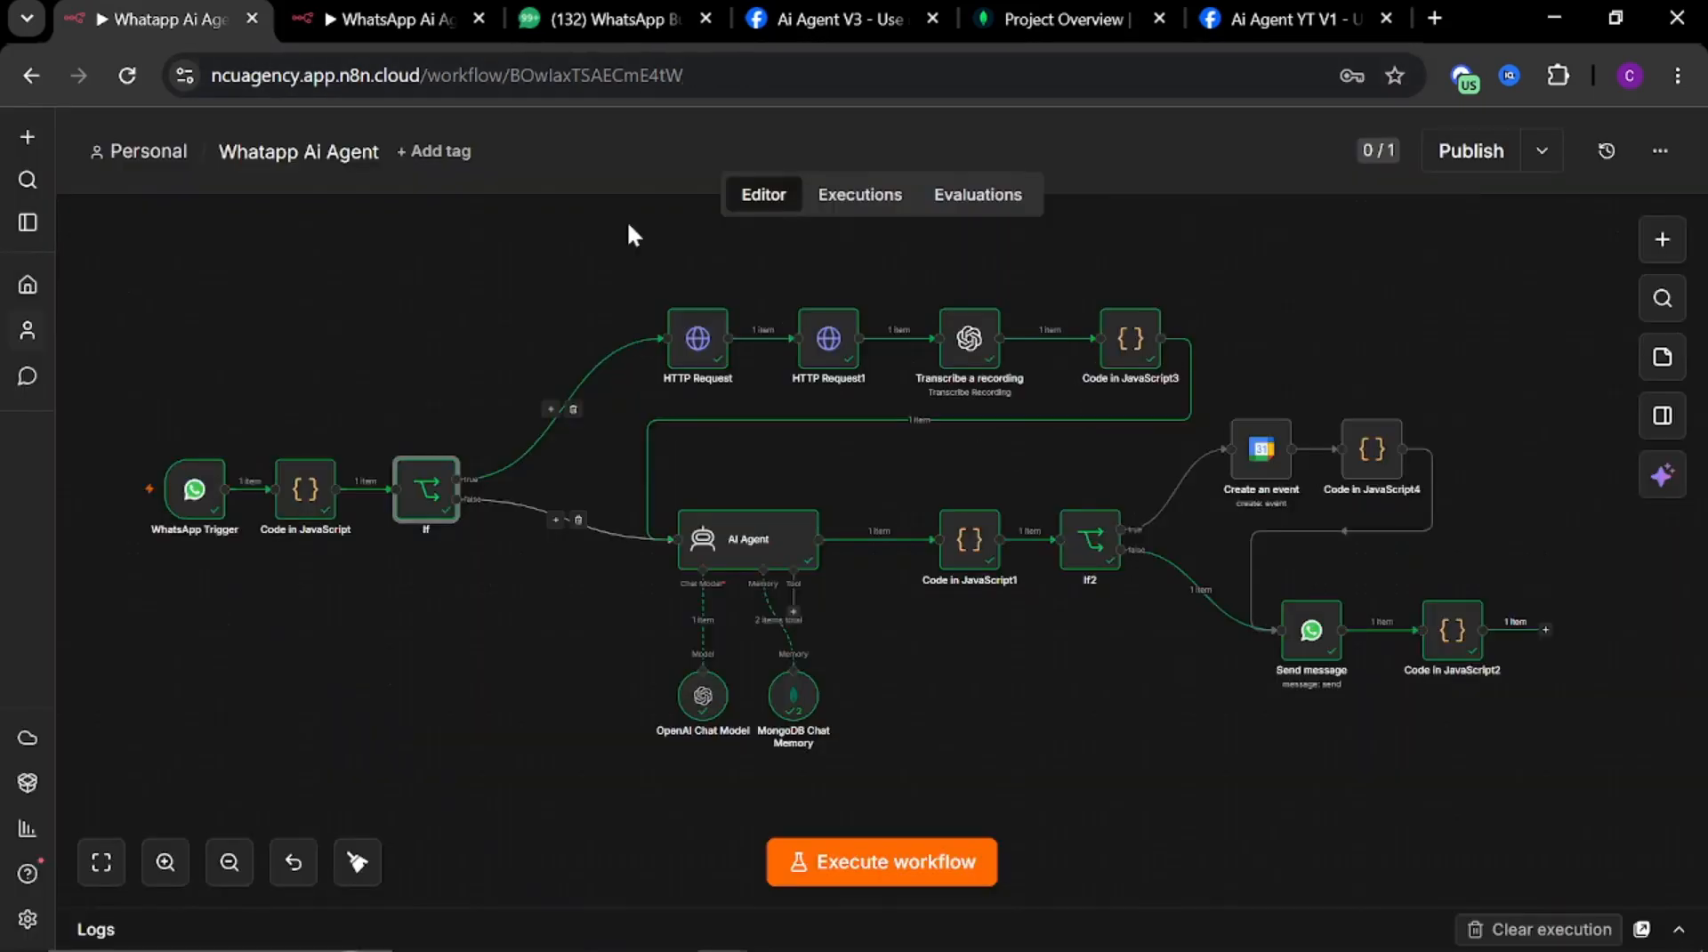
pyautogui.click(693, 353)
pyautogui.press('Return')
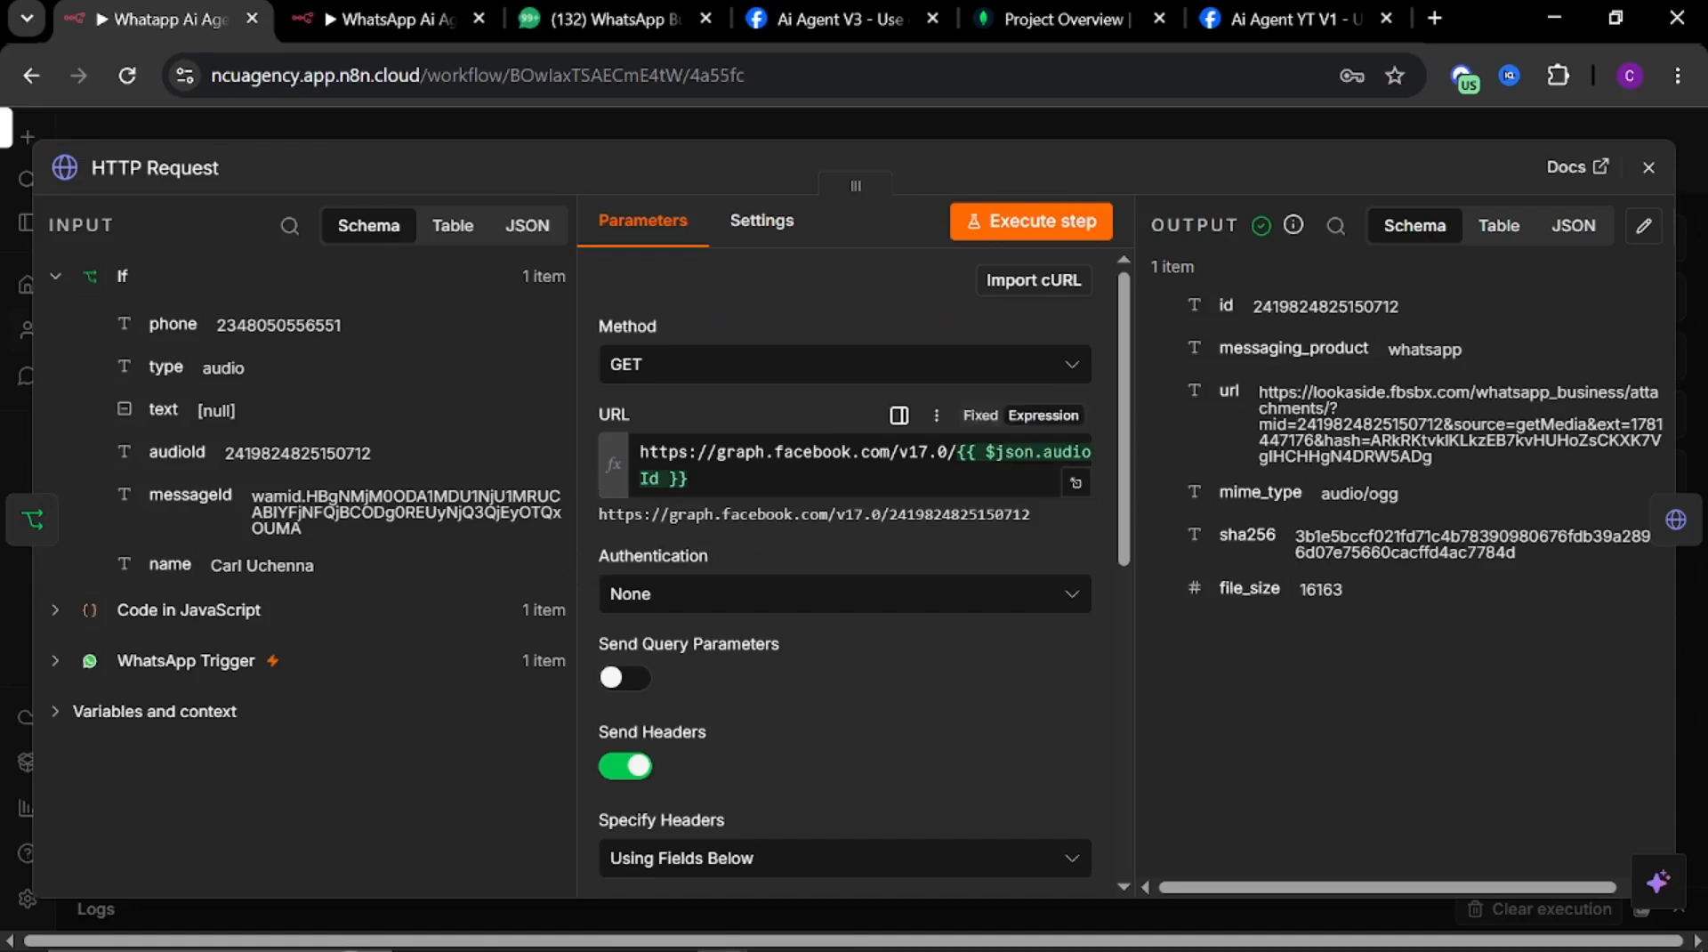
pyautogui.moveTo(703, 480); pyautogui.dragTo(603, 422)
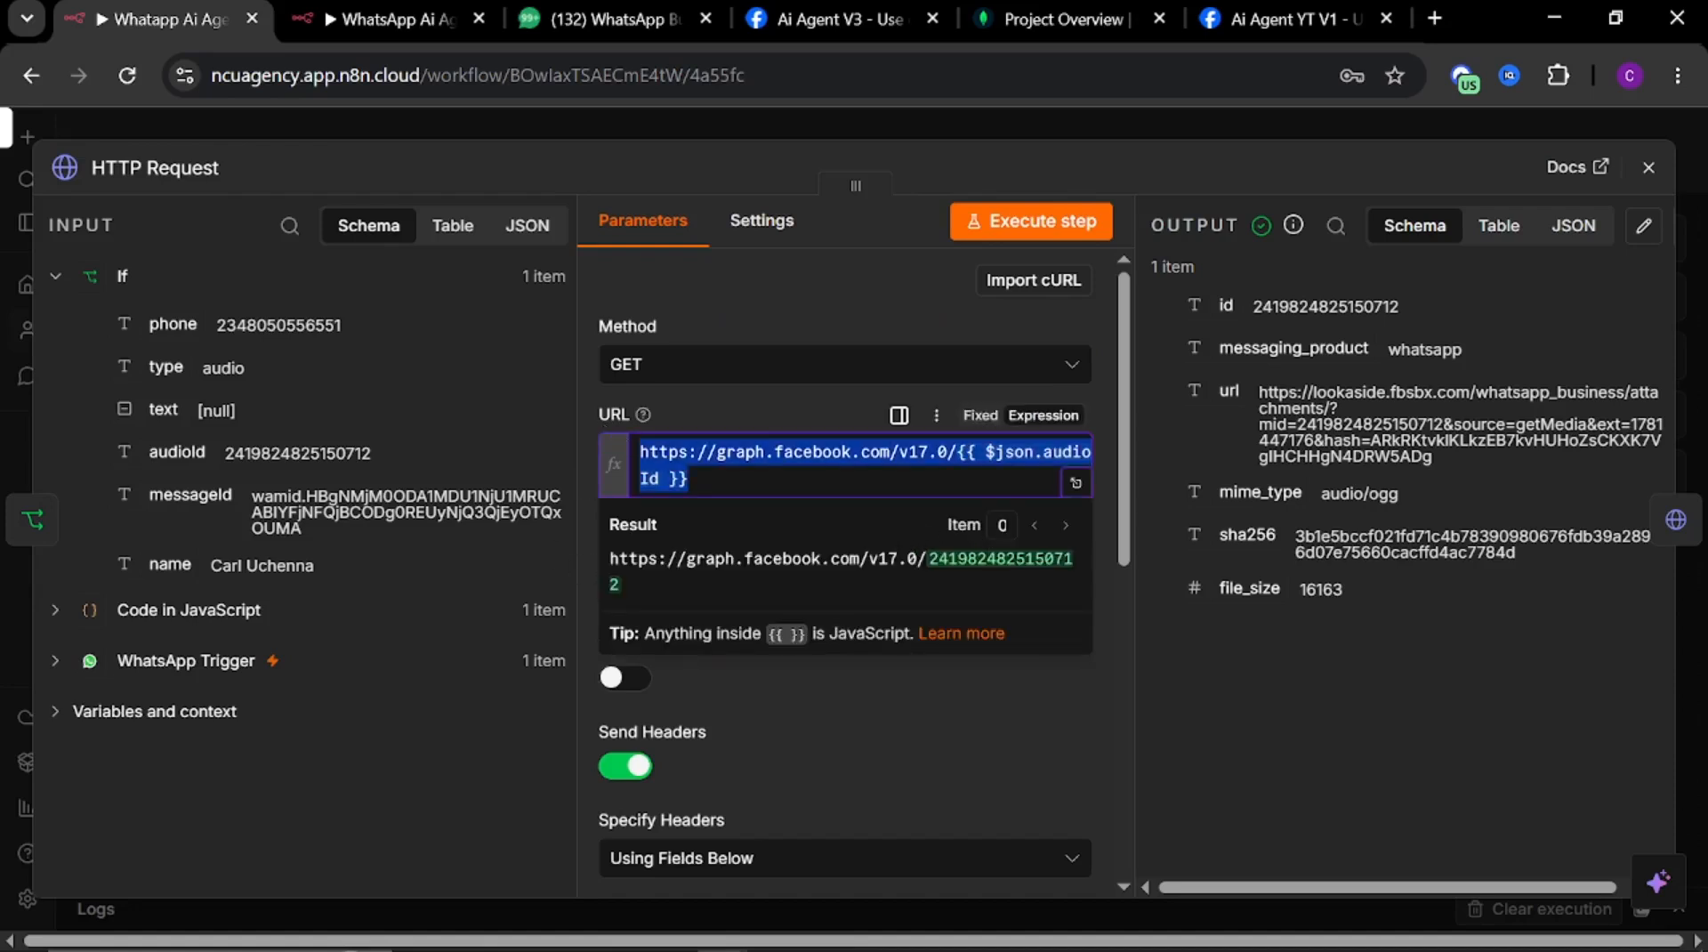
pyautogui.click(791, 723)
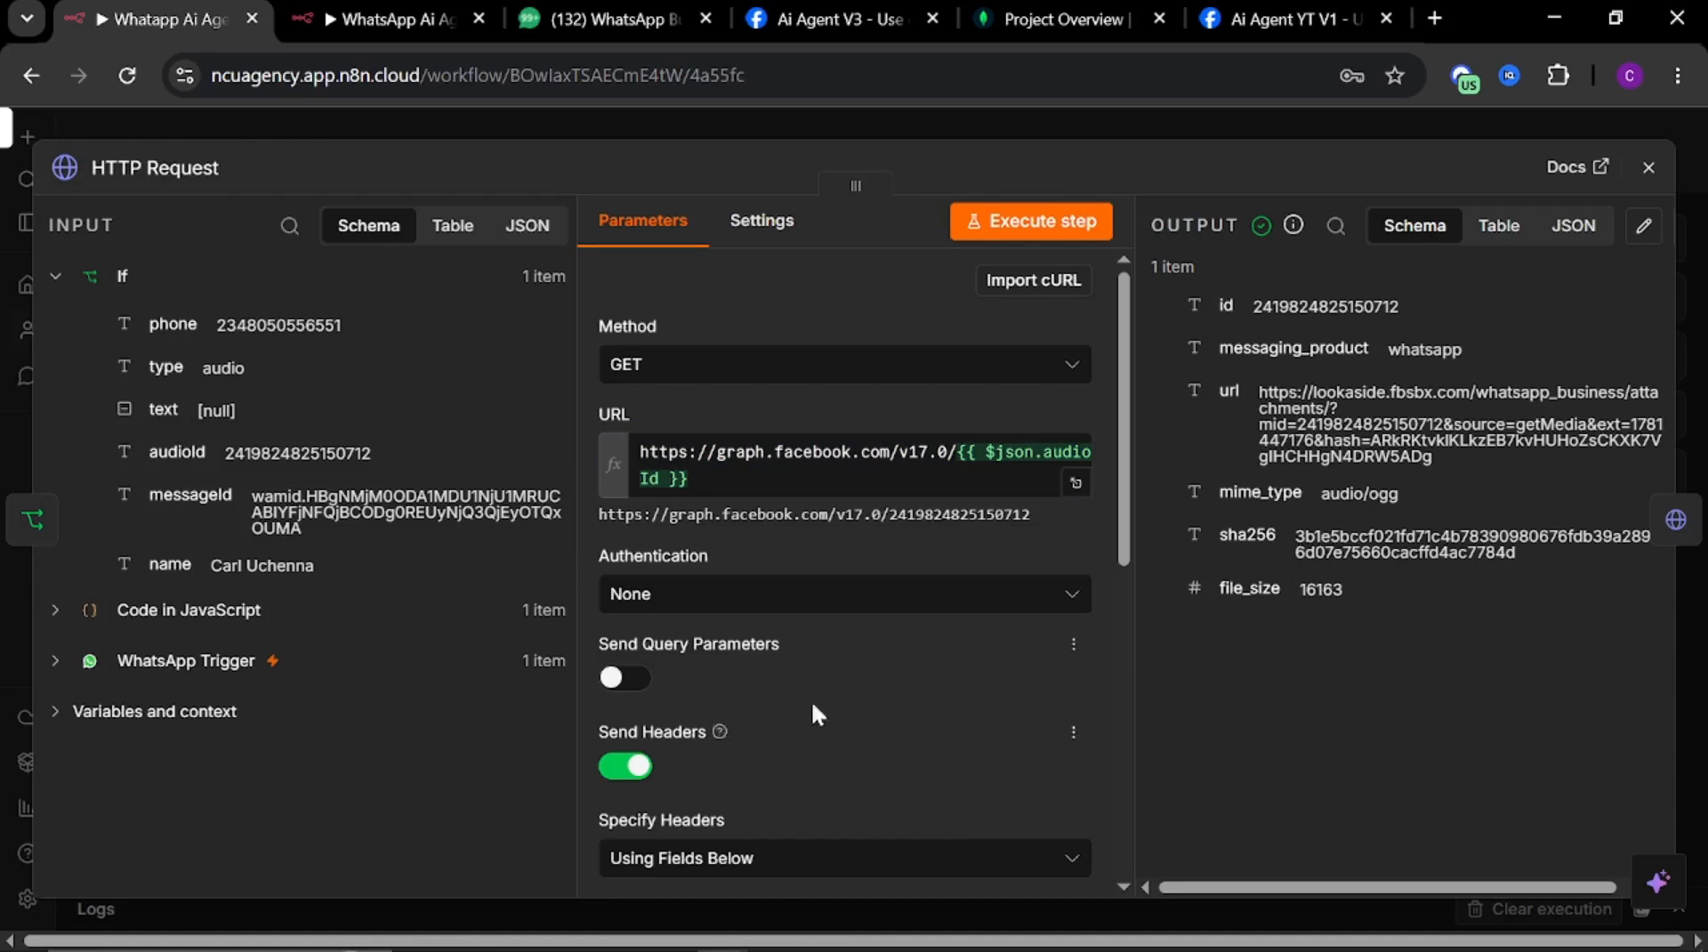
pyautogui.moveTo(694, 480); pyautogui.dragTo(582, 414)
pyautogui.hotkey('ctrl', 'c')
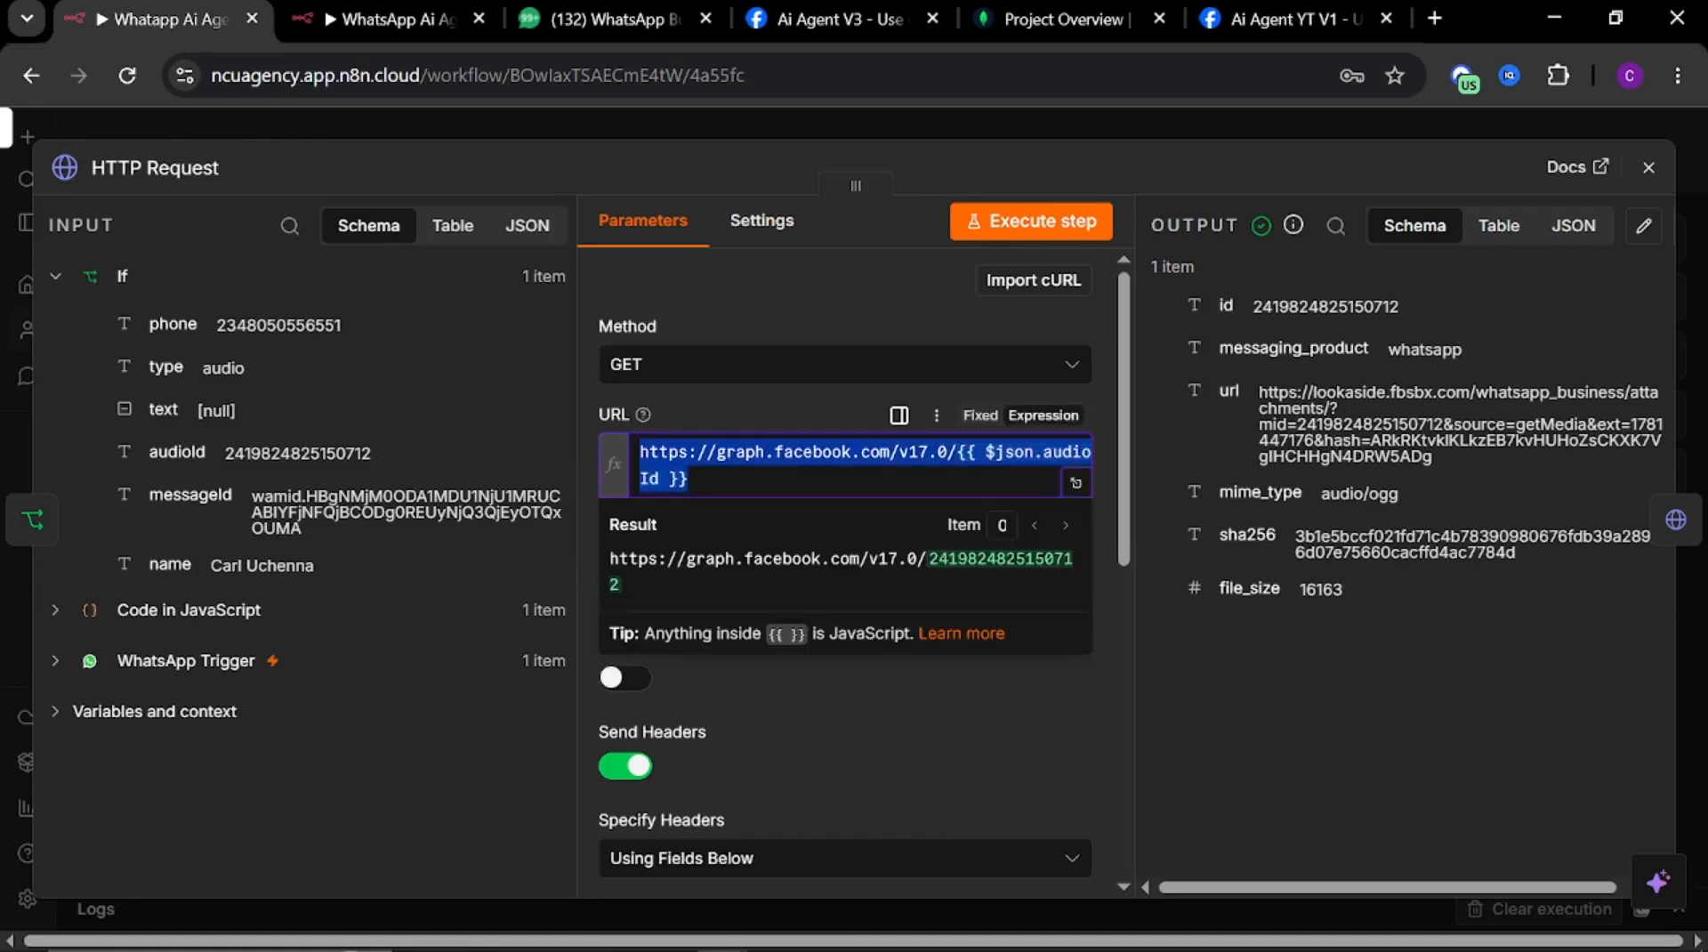
pyautogui.click(774, 743)
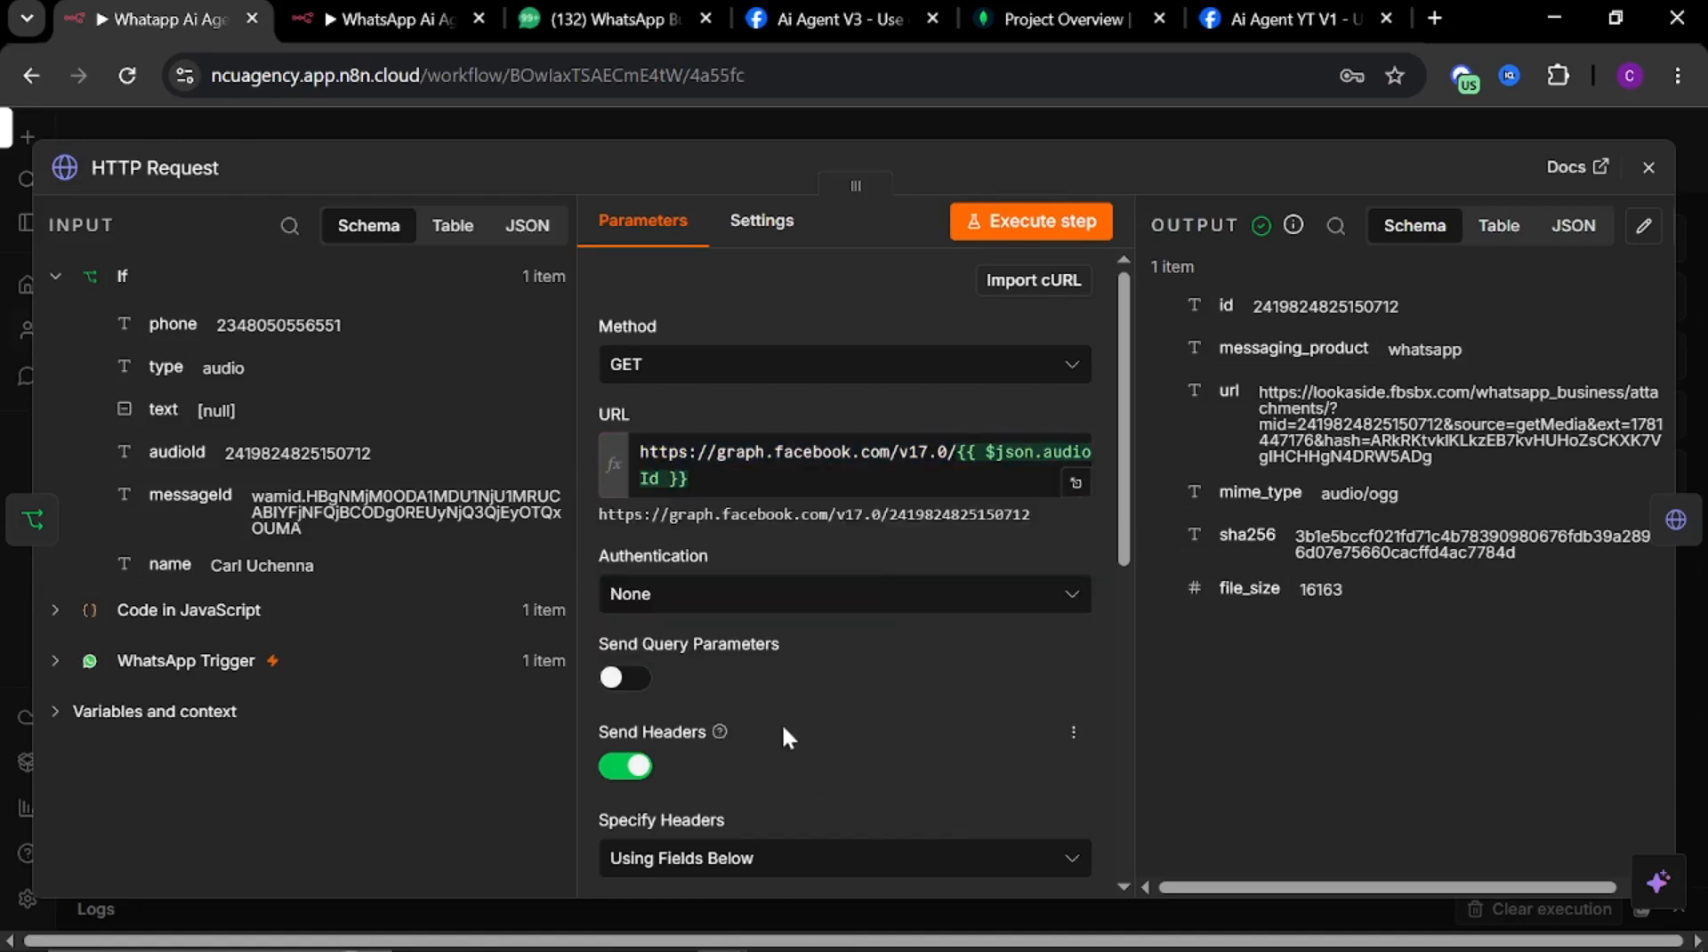
# Add an HTTP Request node to the If node's true branch
pyautogui.click(388, 16)
pyautogui.click(923, 462)
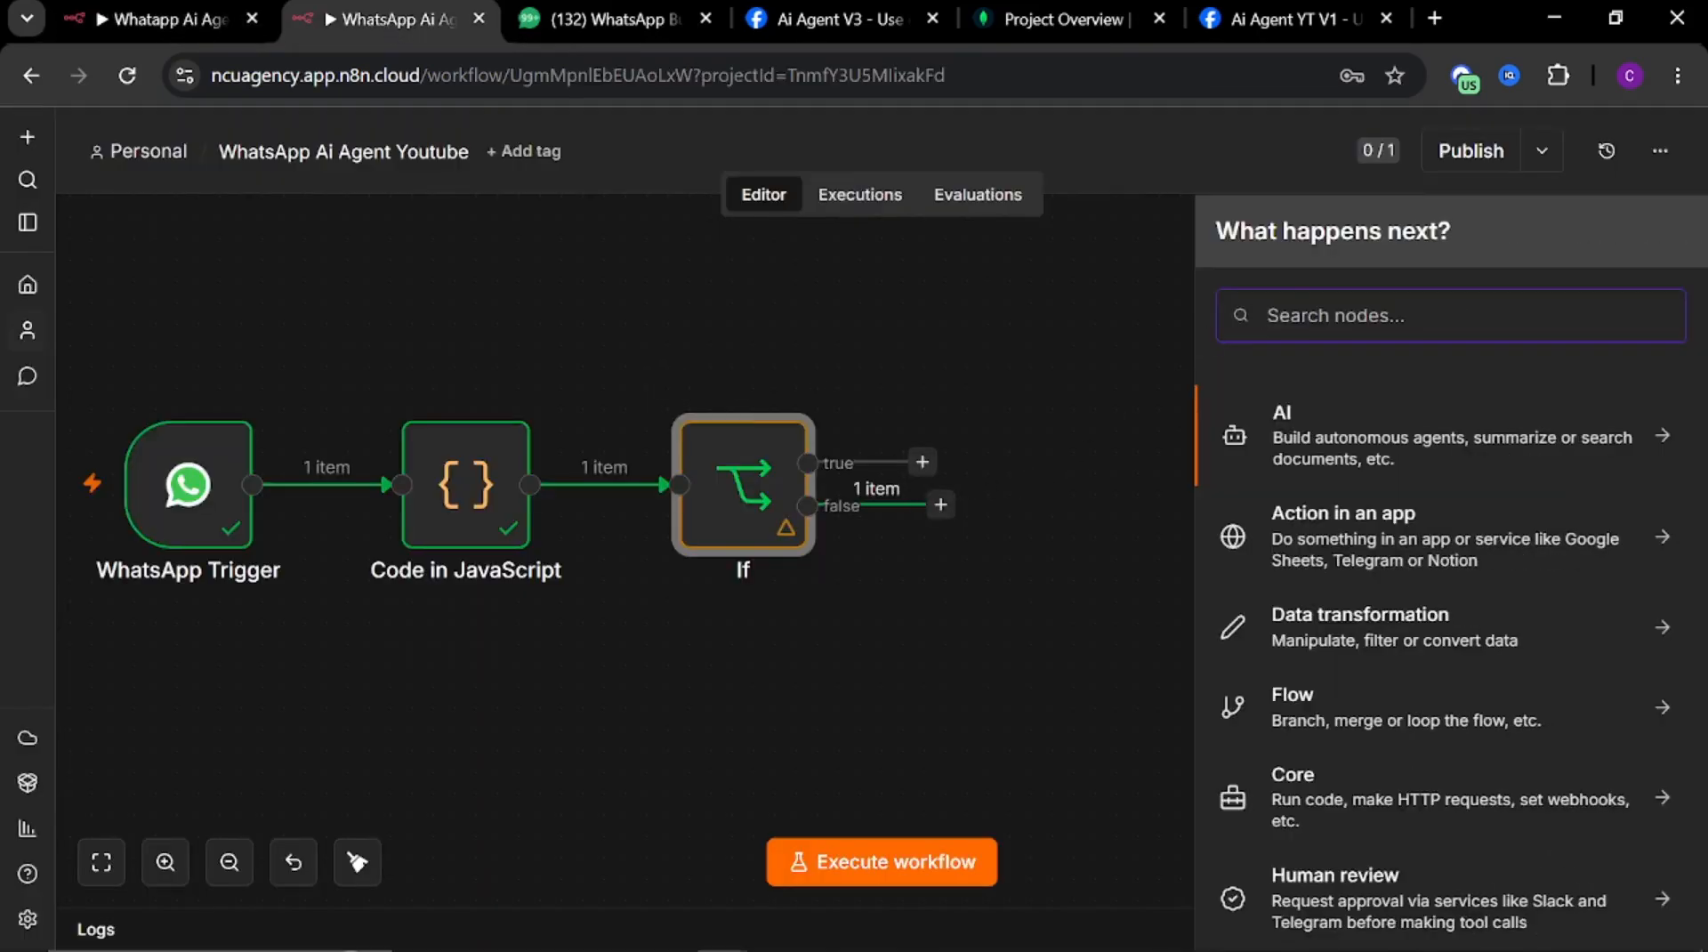
pyautogui.write('htt')
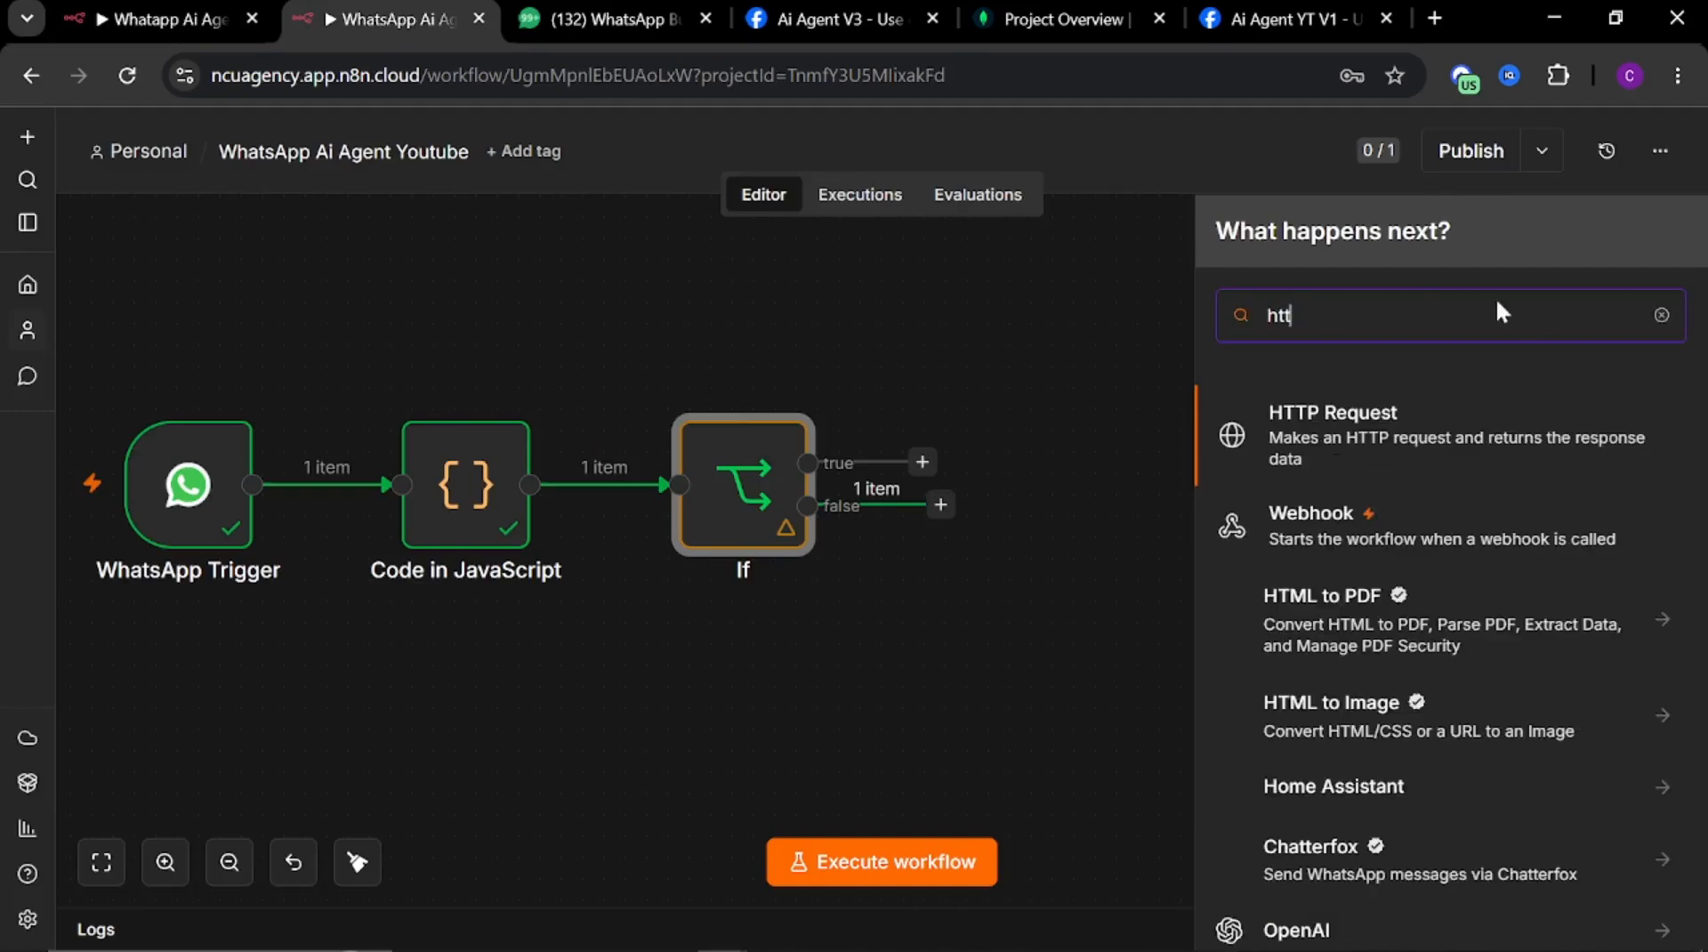
pyautogui.press('Return')
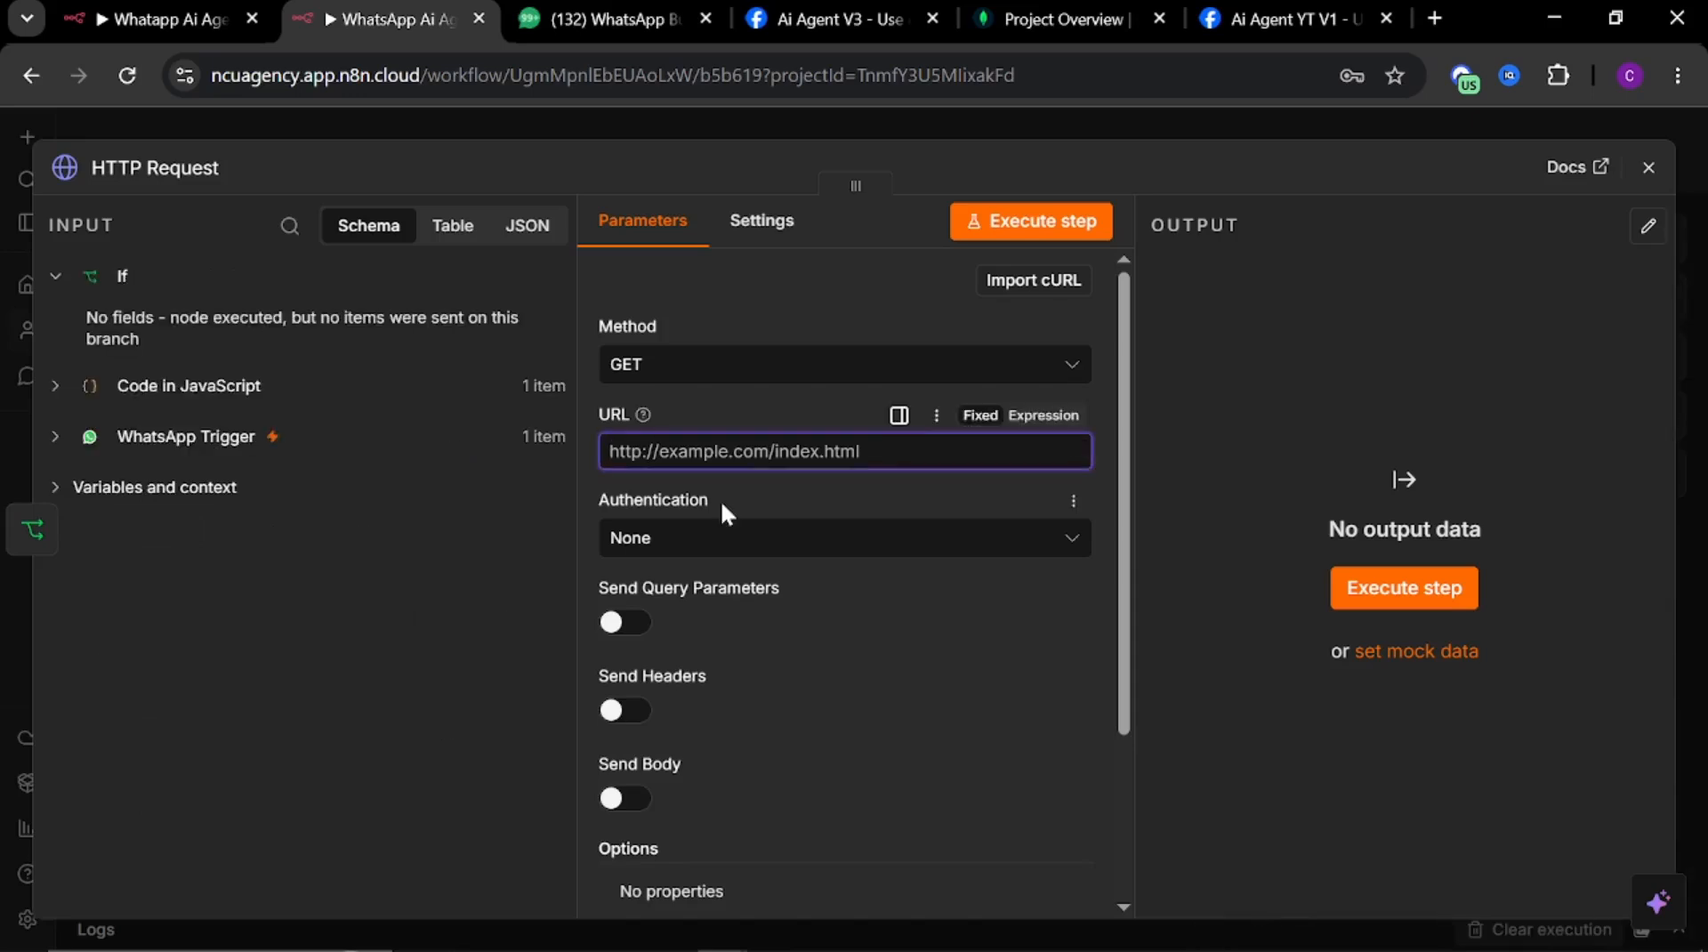
# Paste the copied graph.facebook.com v17.0 audioId expression as the HTTP Request node's URL
pyautogui.hotkey('ctrl', 'v')
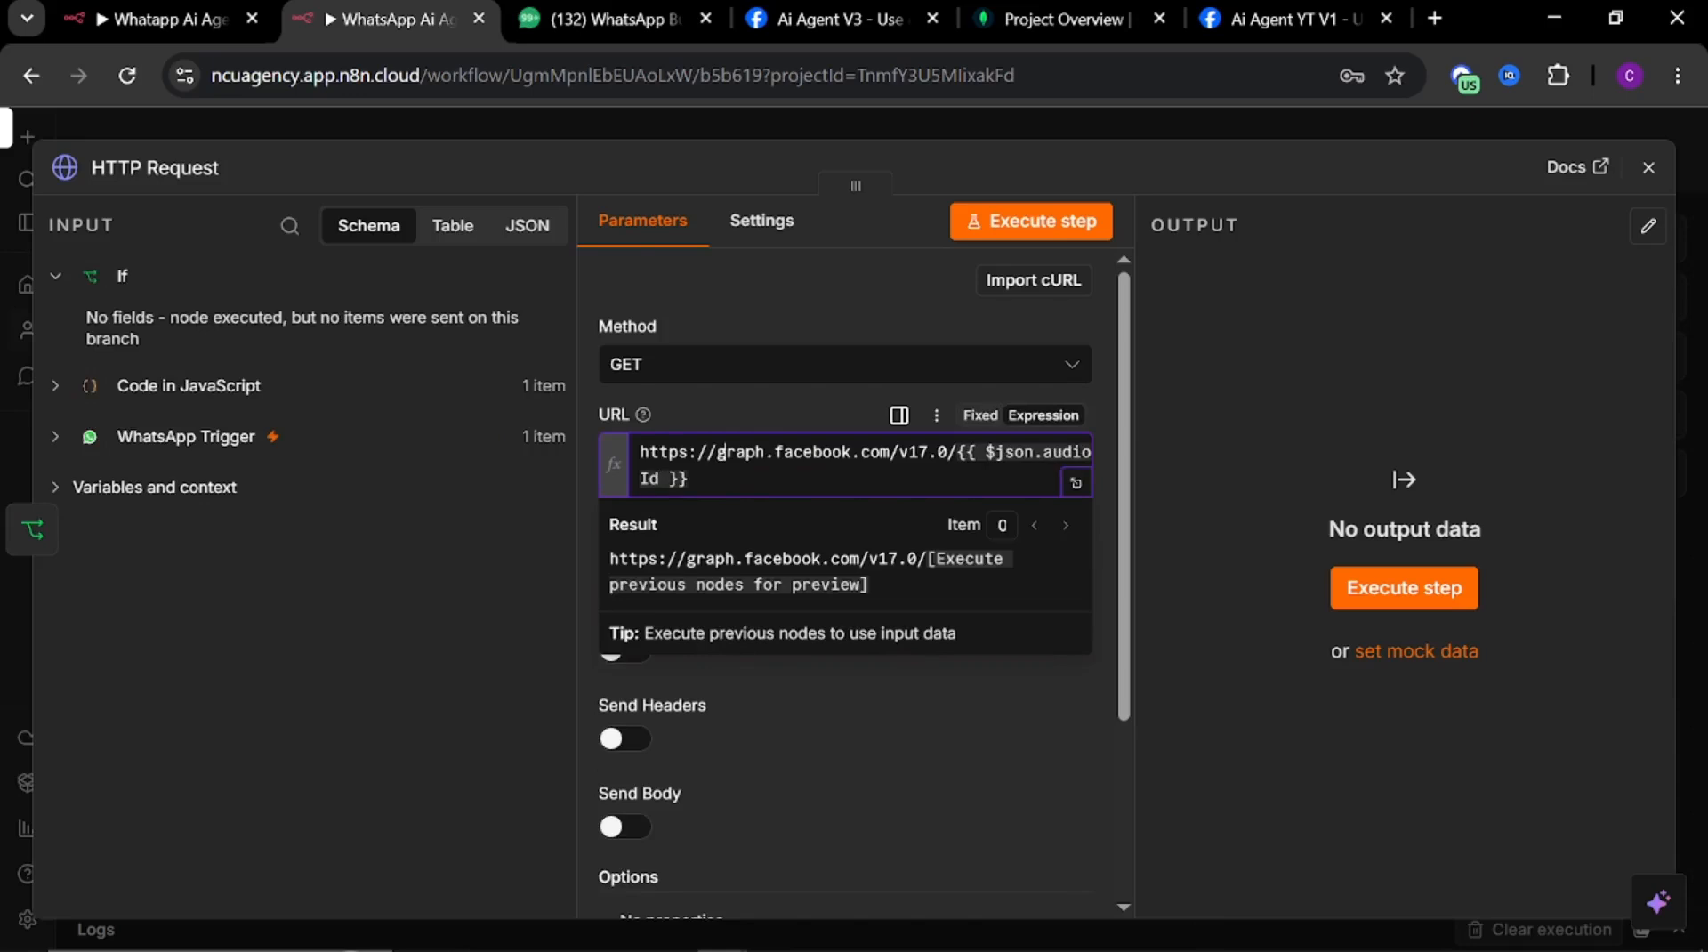
pyautogui.click(800, 721)
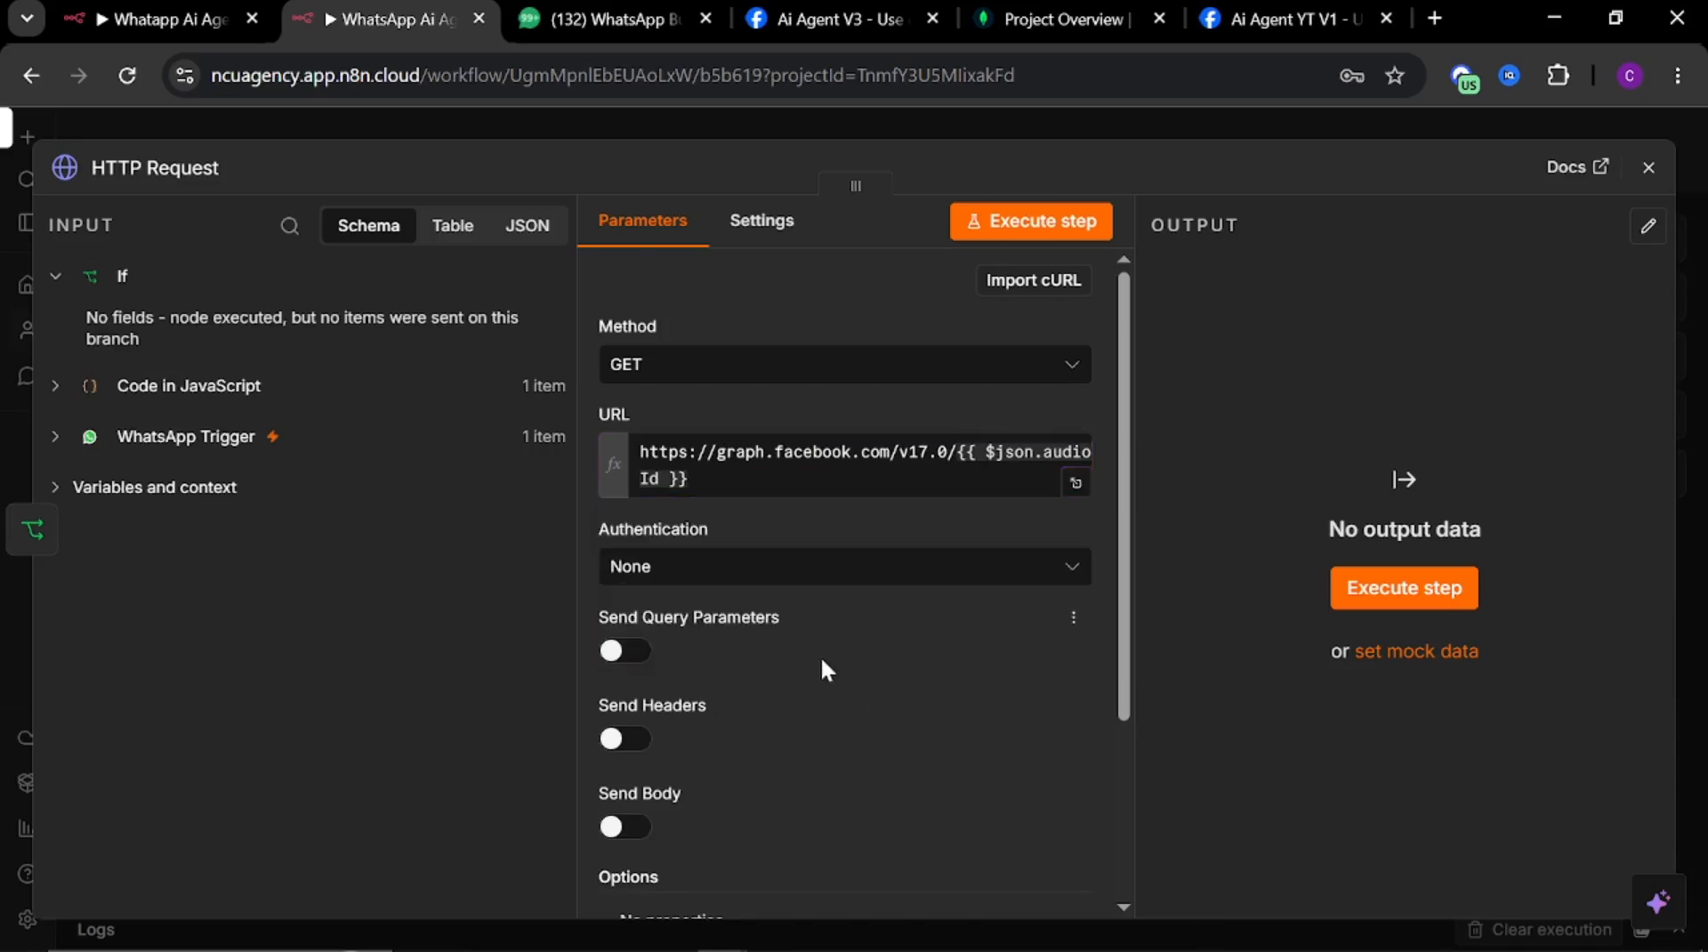
pyautogui.scroll(-3, 824, 667)
pyautogui.click(786, 710)
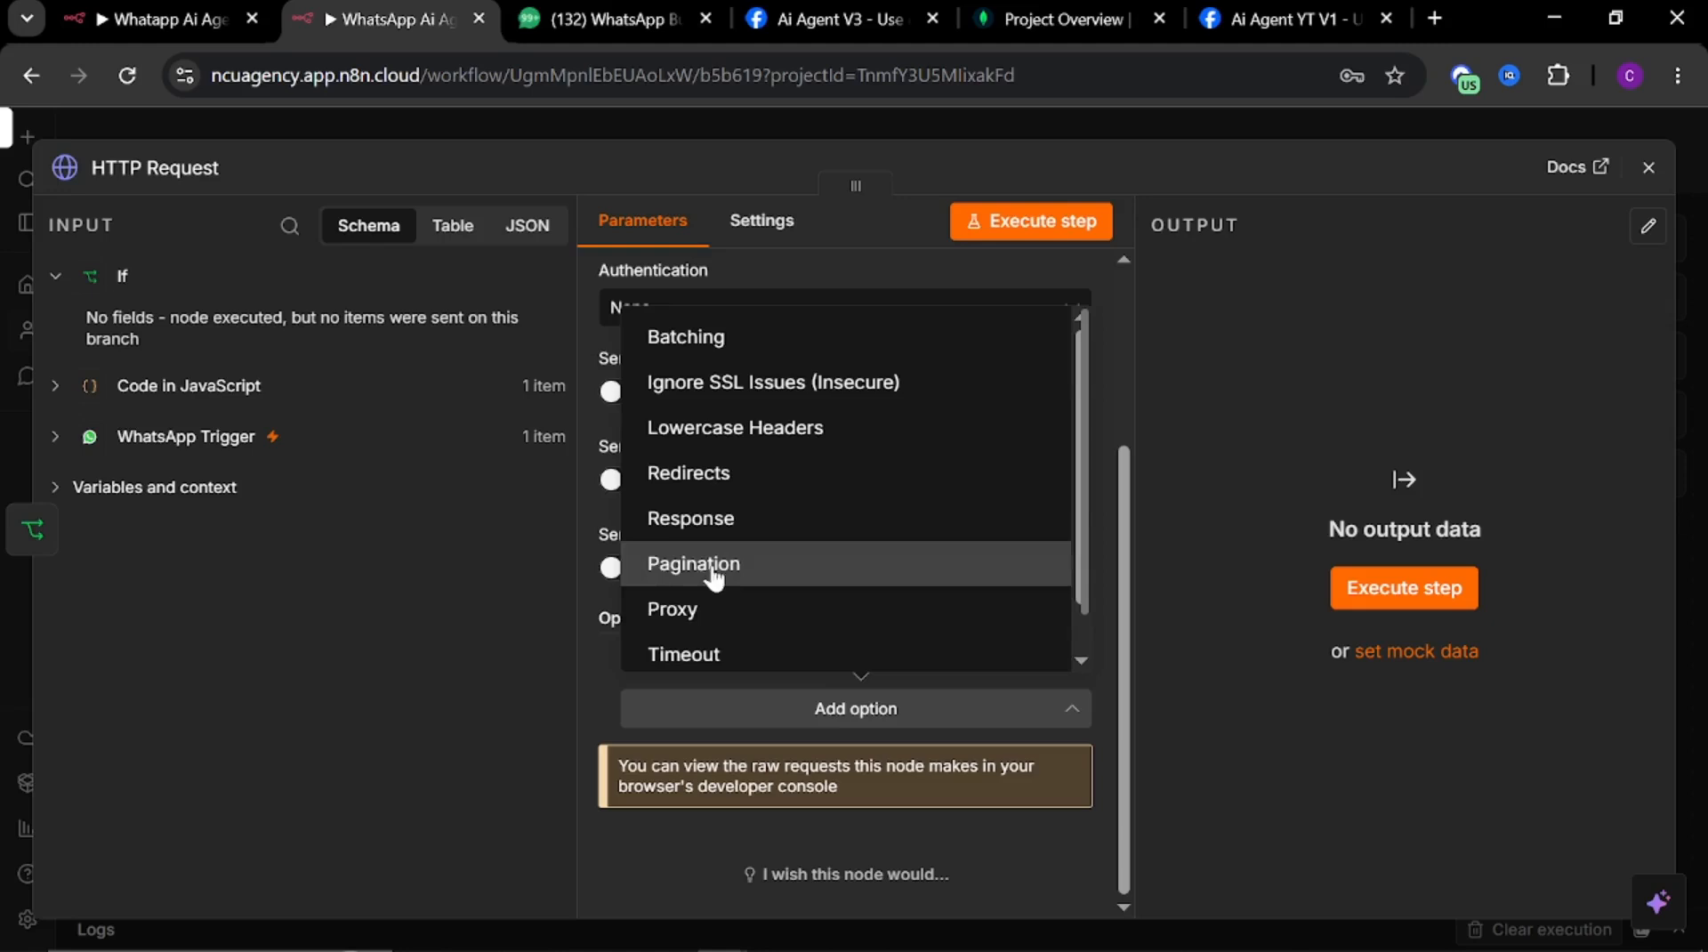
pyautogui.click(814, 270)
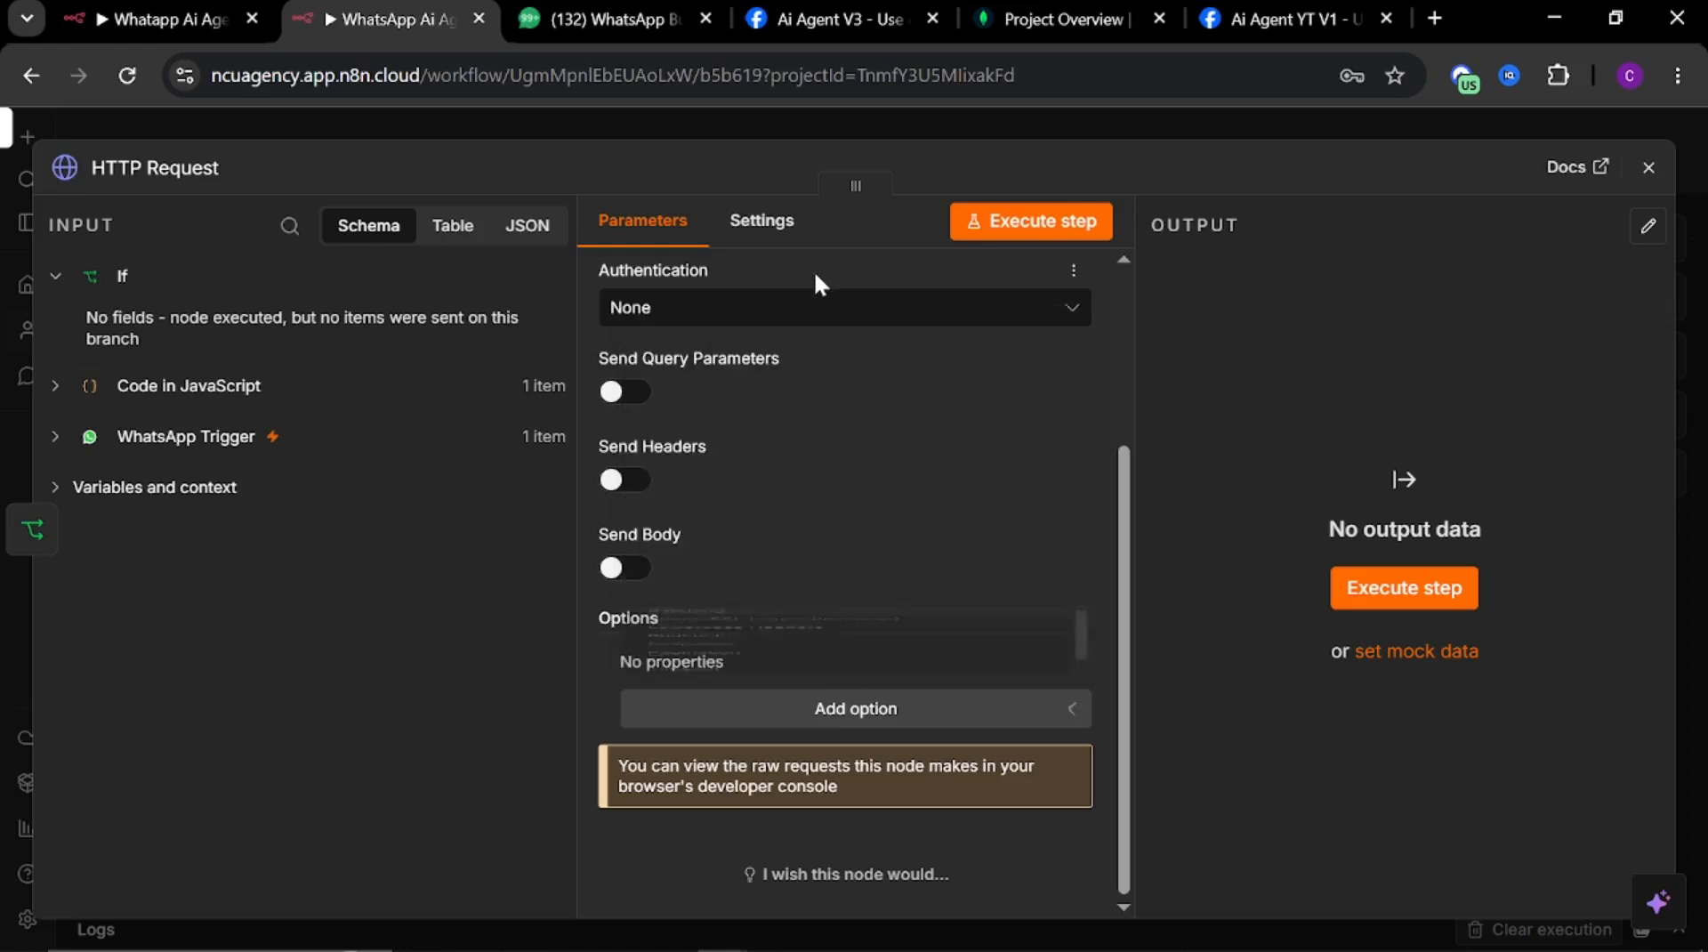
# Enable Send Headers and specify headers using fields below to add a header entry
pyautogui.click(625, 480)
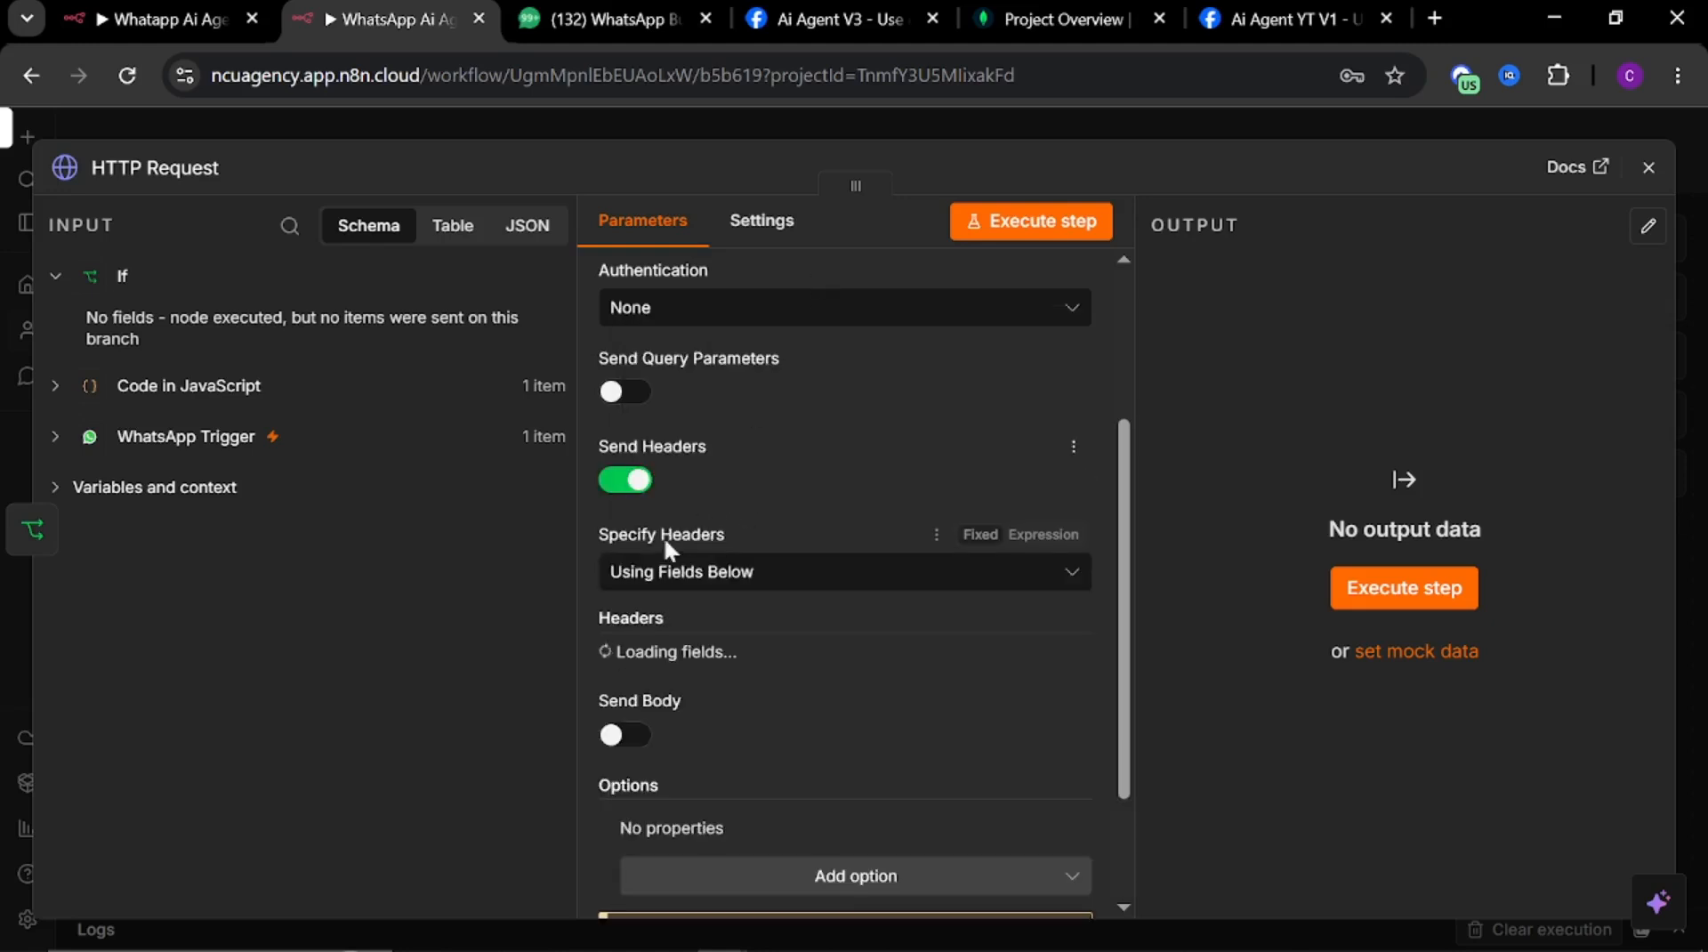
pyautogui.click(734, 587)
pyautogui.click(732, 580)
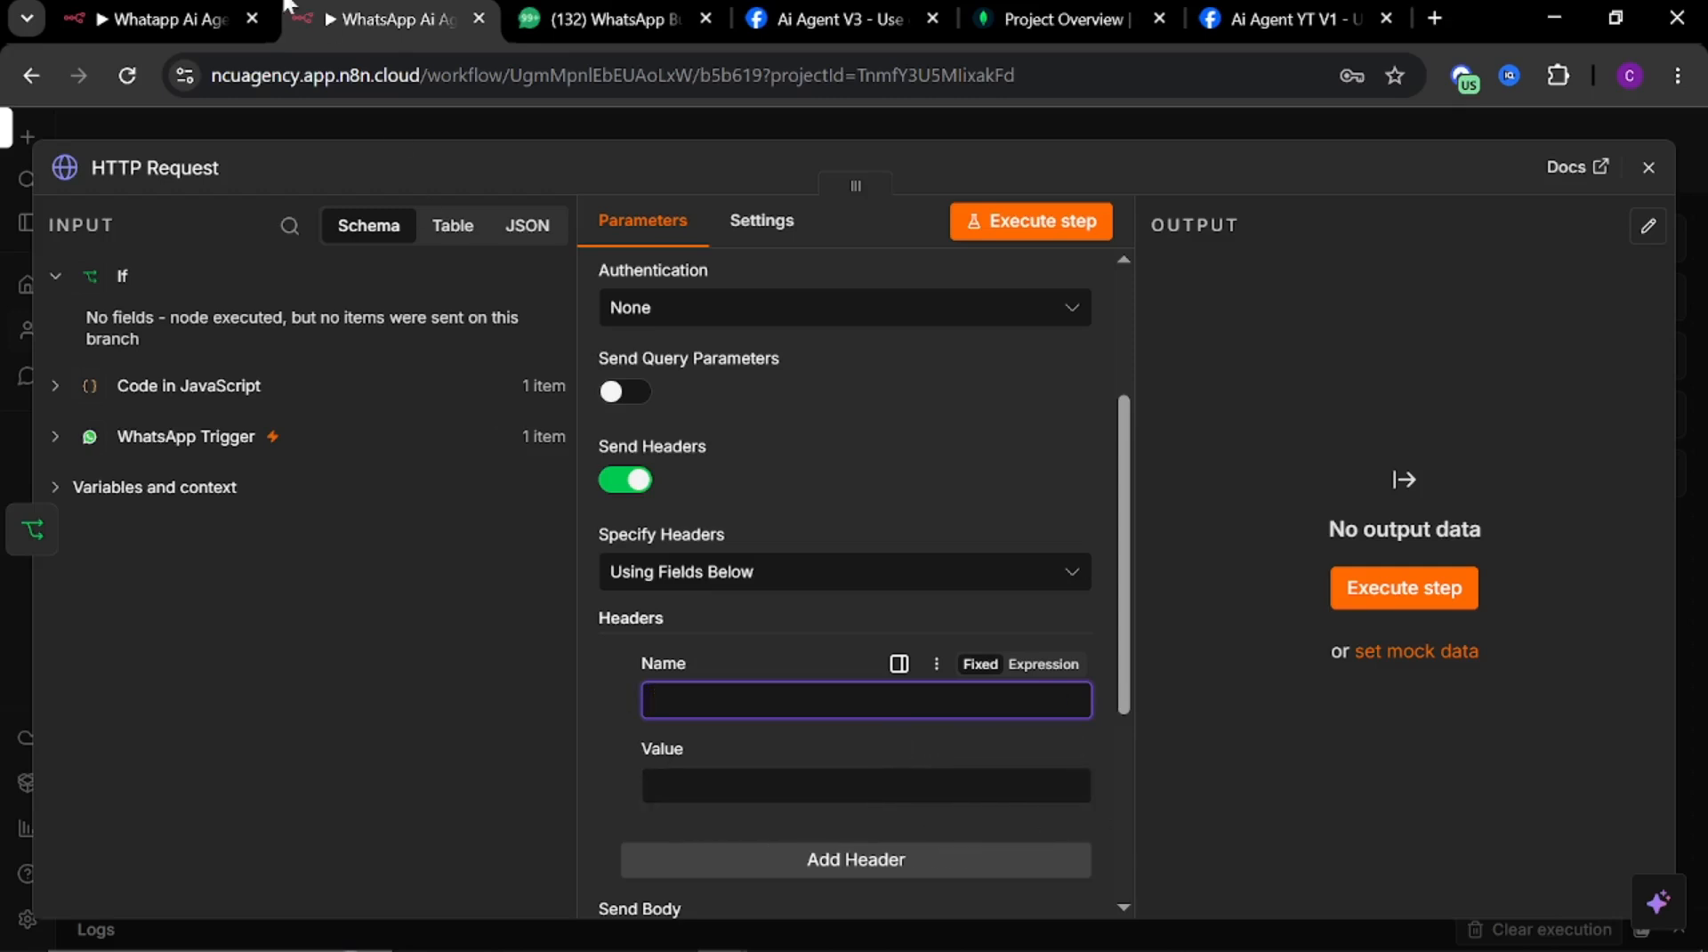
# Copy the header name Authorization from the reference workflow and set it as the new header's name
pyautogui.click(178, 19)
pyautogui.scroll(-5, 750, 645)
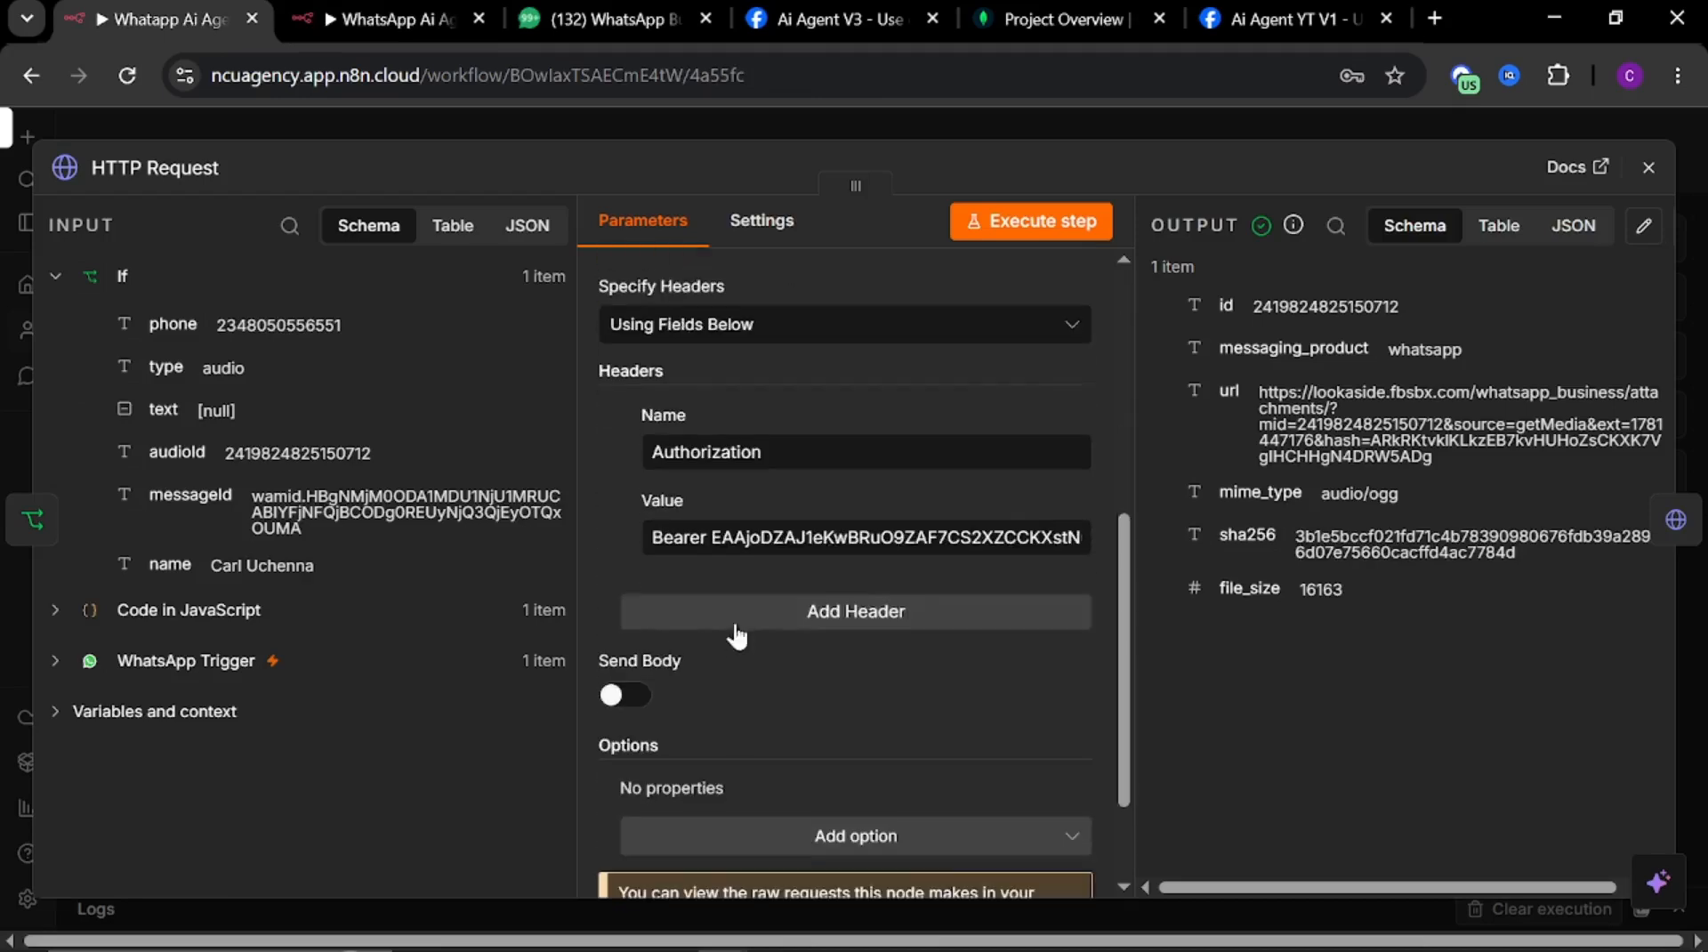
pyautogui.doubleClick(783, 452)
pyautogui.hotkey('ctrl', 'c')
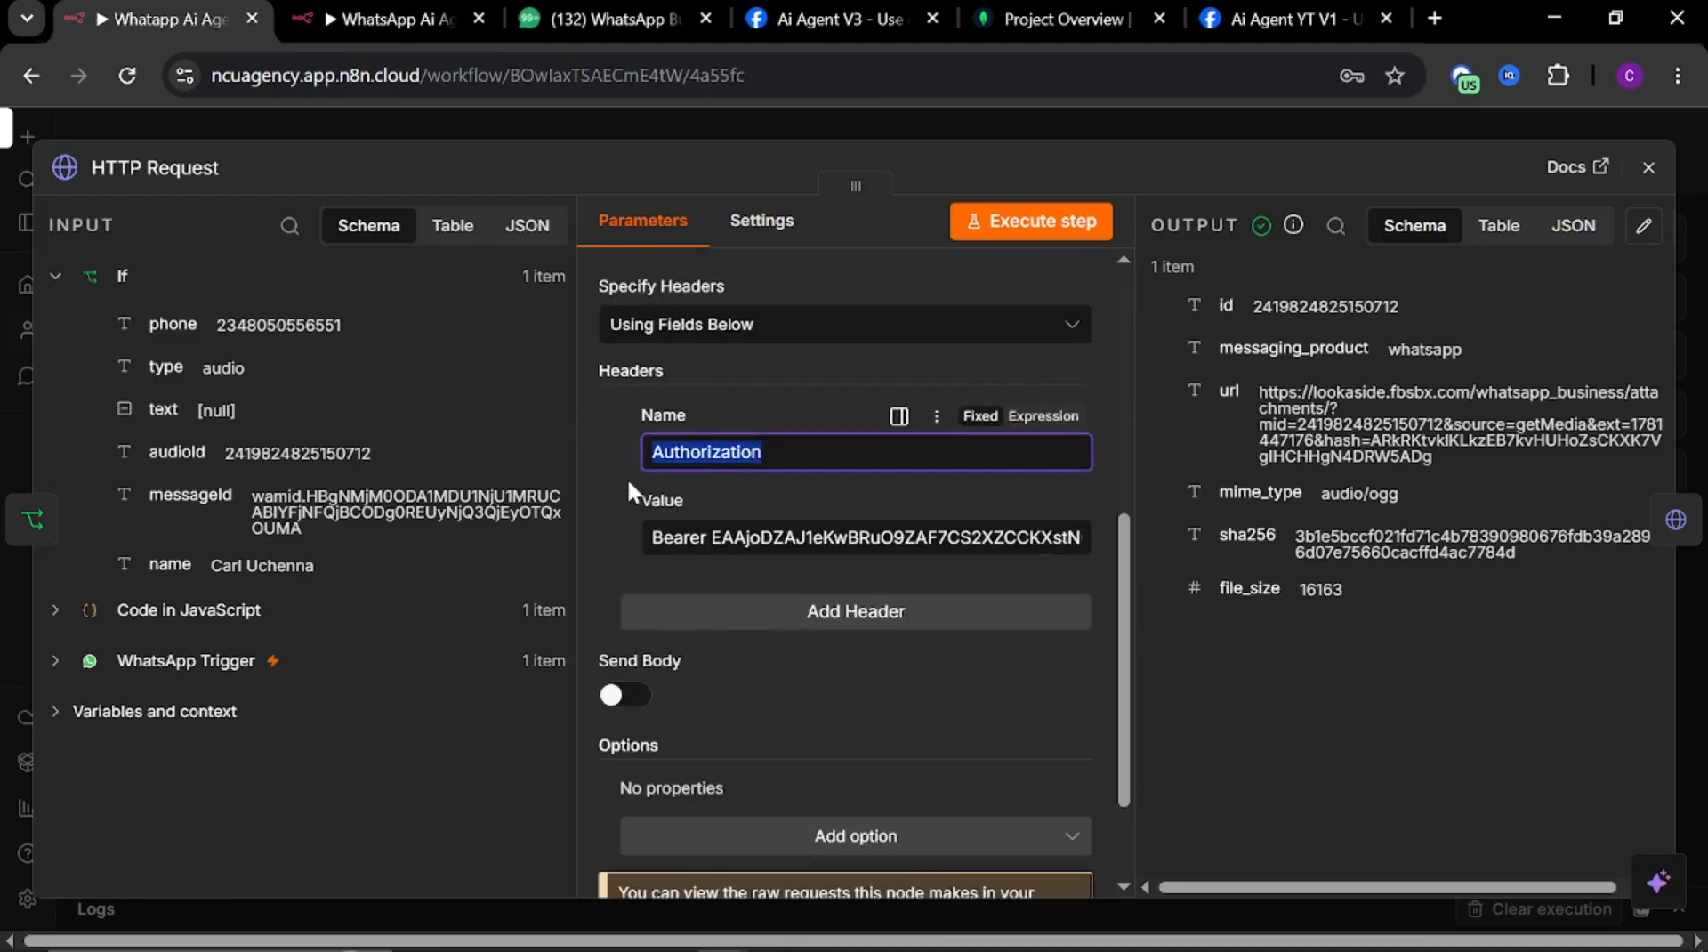
pyautogui.click(391, 19)
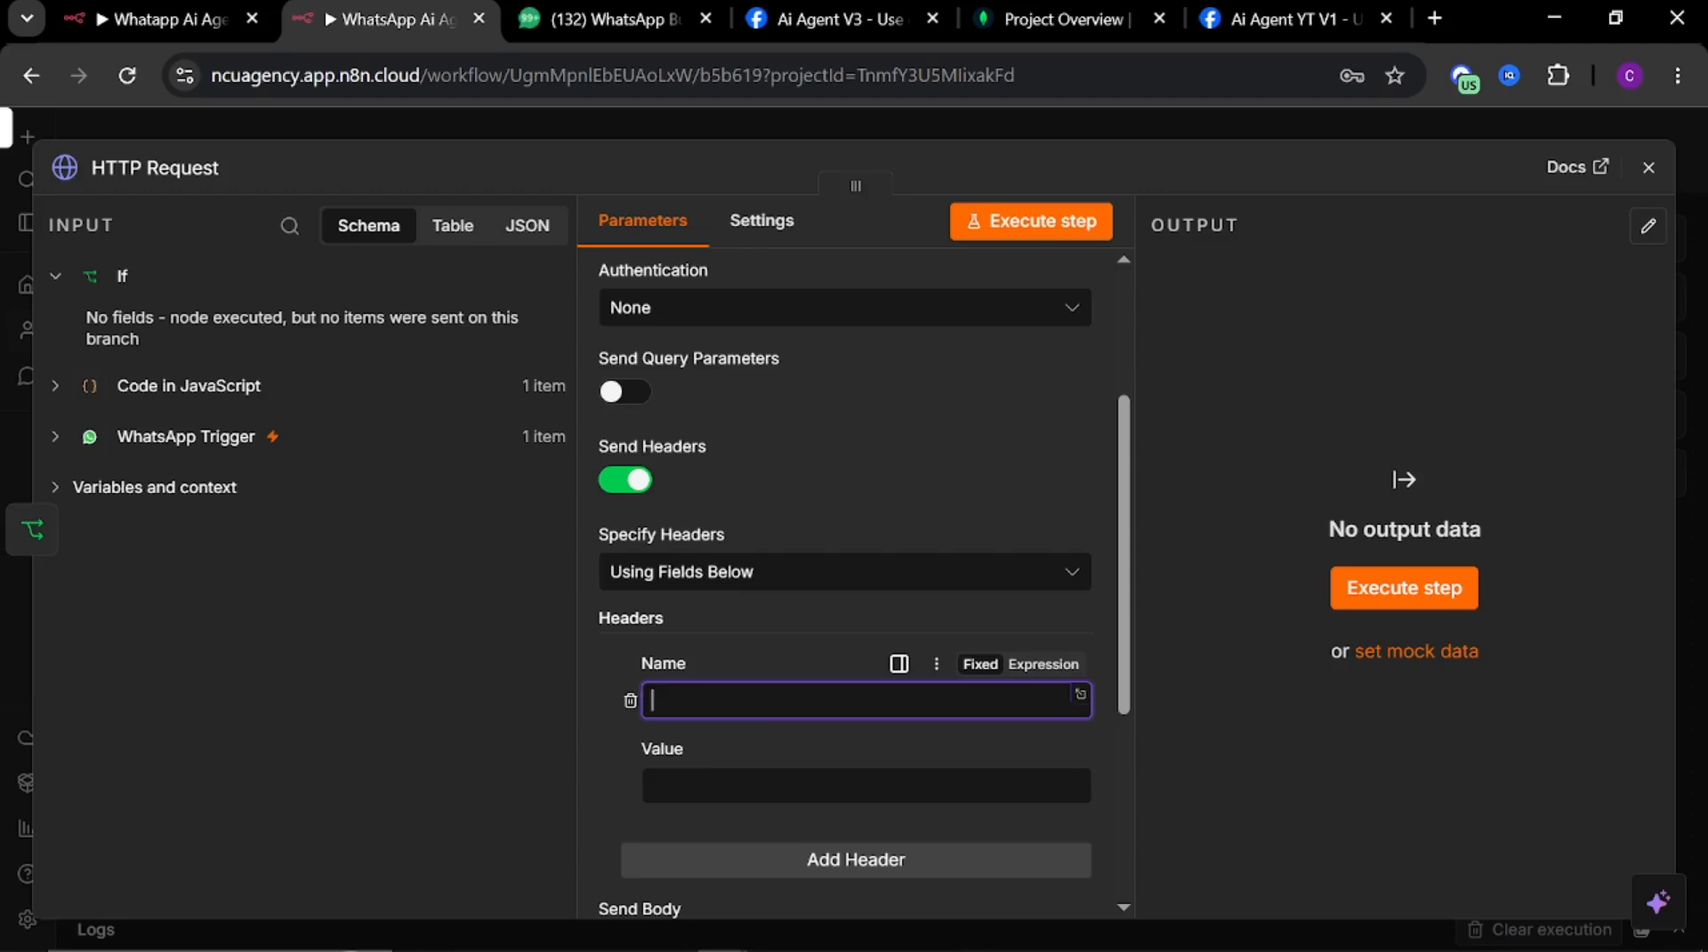
pyautogui.hotkey('ctrl', 'v')
pyautogui.press('Tab')
# Copy the Bearer prefix from the reference workflow's header value and paste it into the header value
pyautogui.hotkey('ctrl', 'shift', 'Tab')
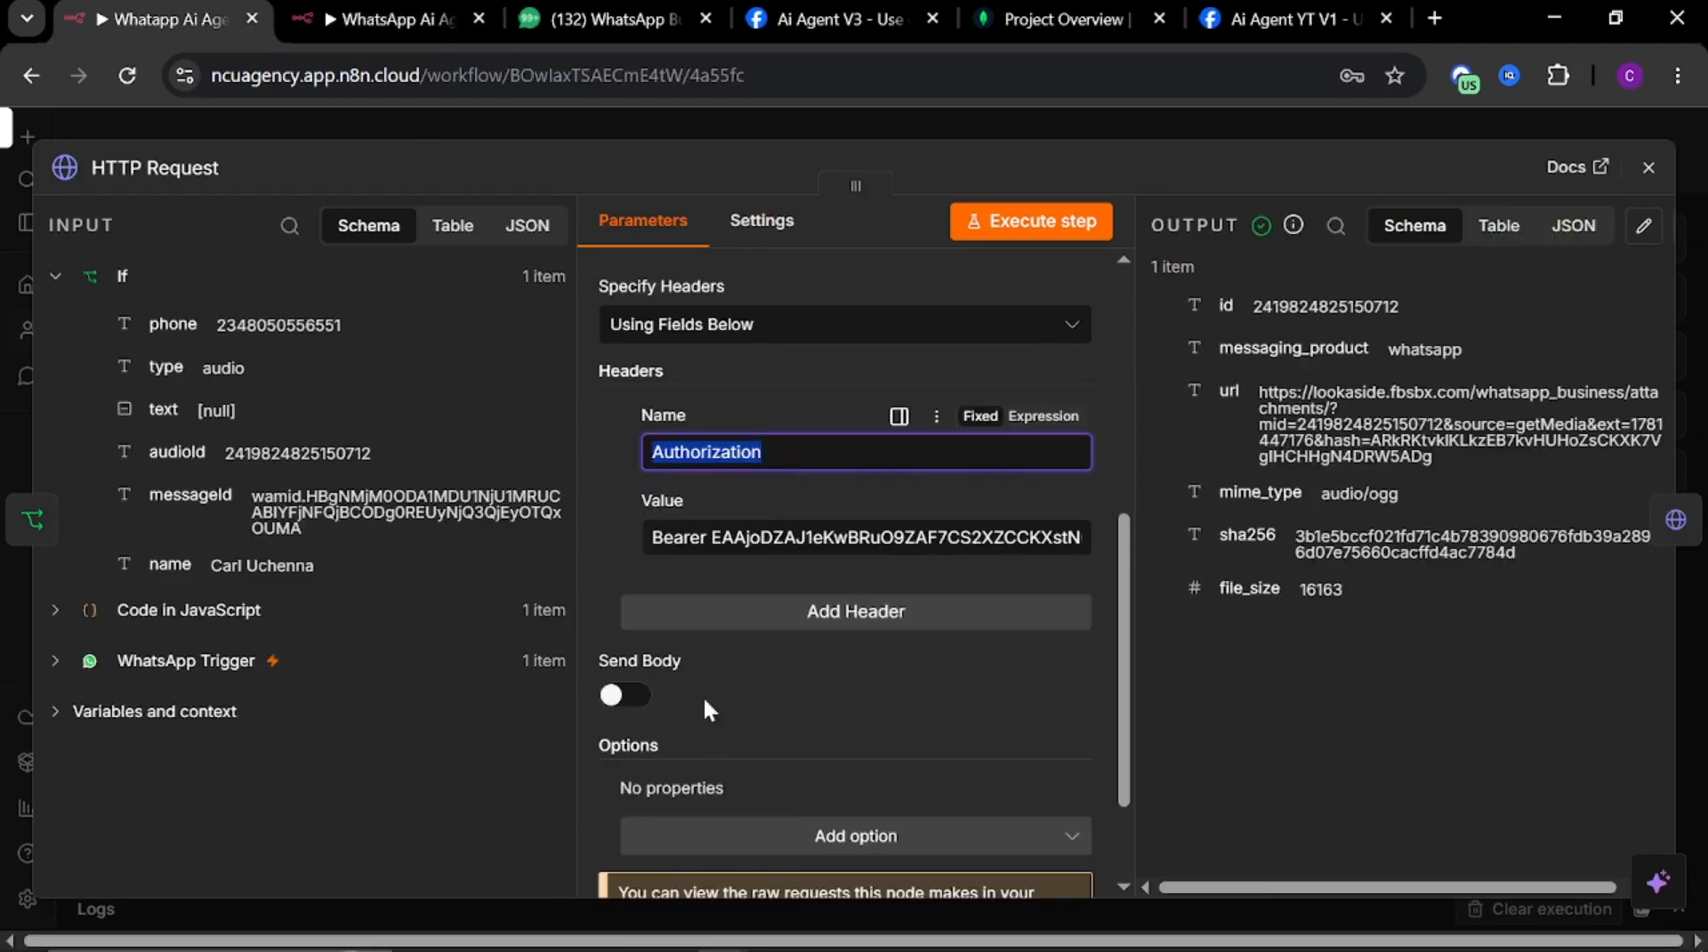
pyautogui.doubleClick(679, 537)
pyautogui.hotkey('ctrl', 'c')
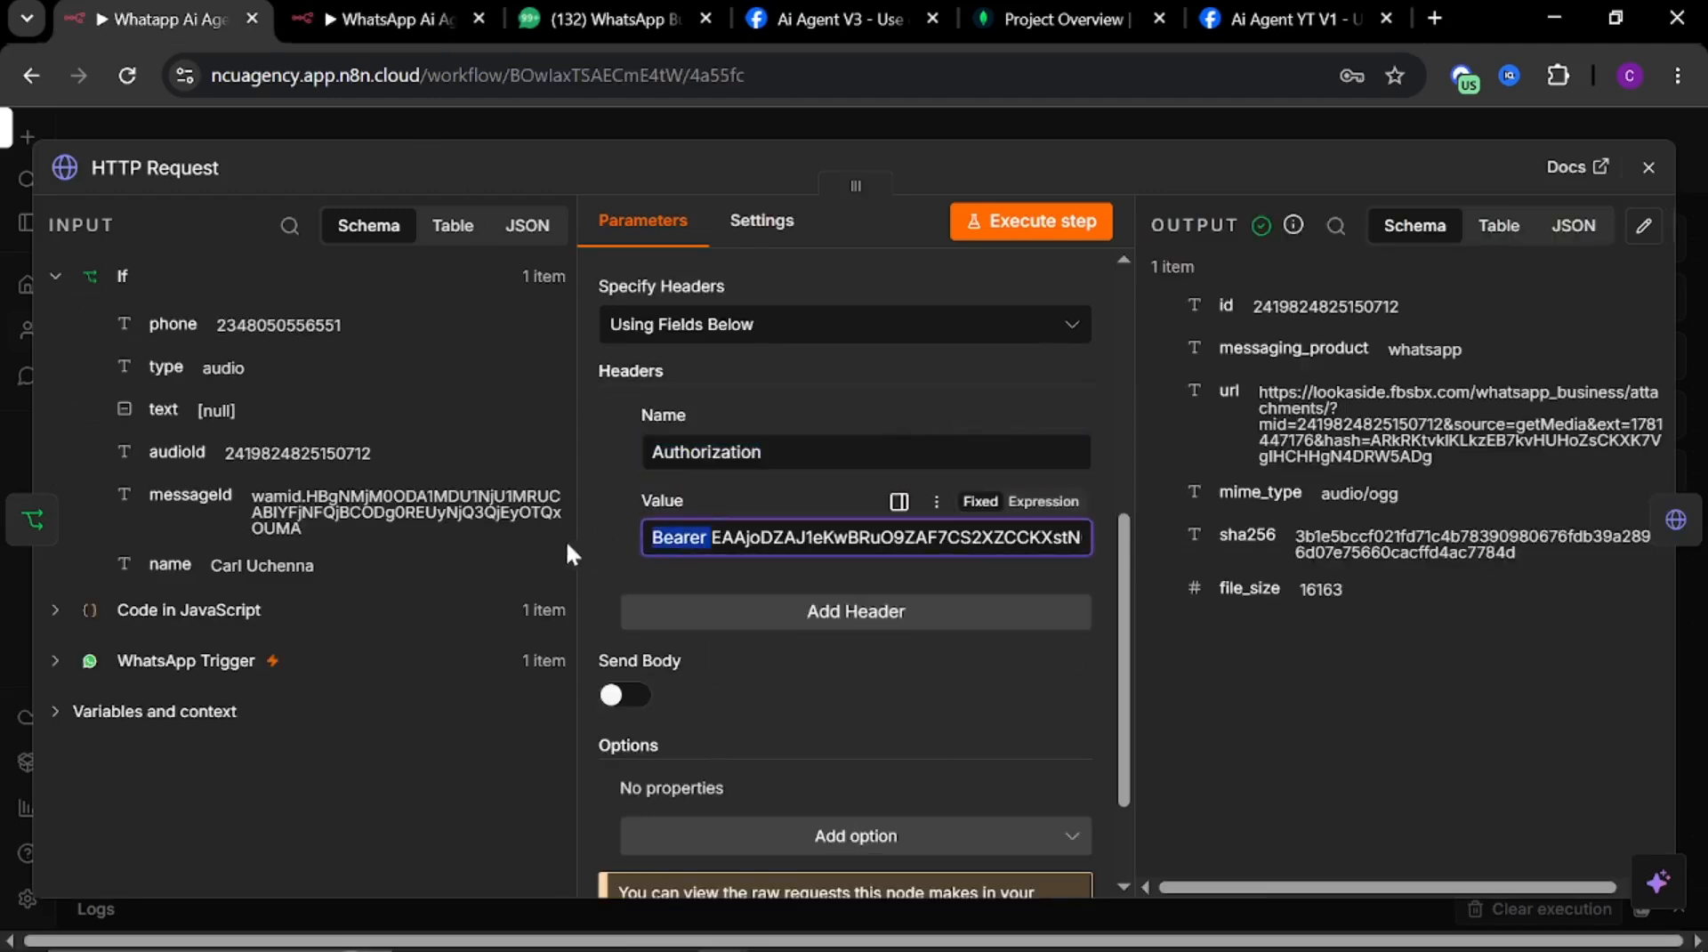
pyautogui.click(409, 18)
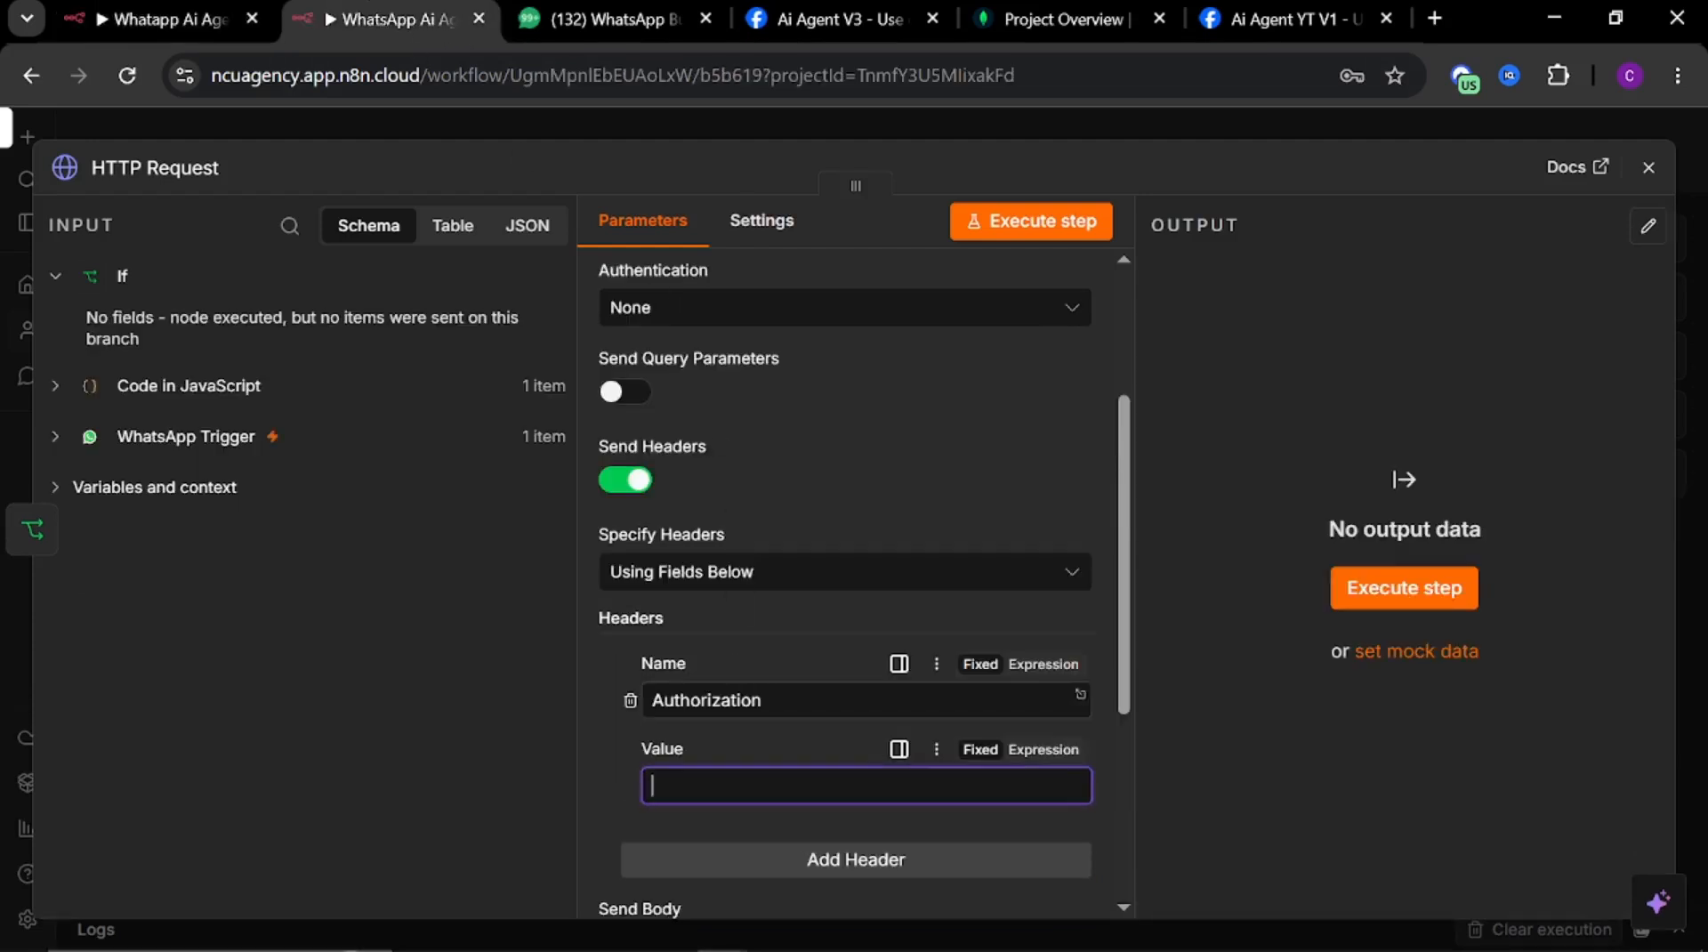
pyautogui.hotkey('ctrl', 'v')
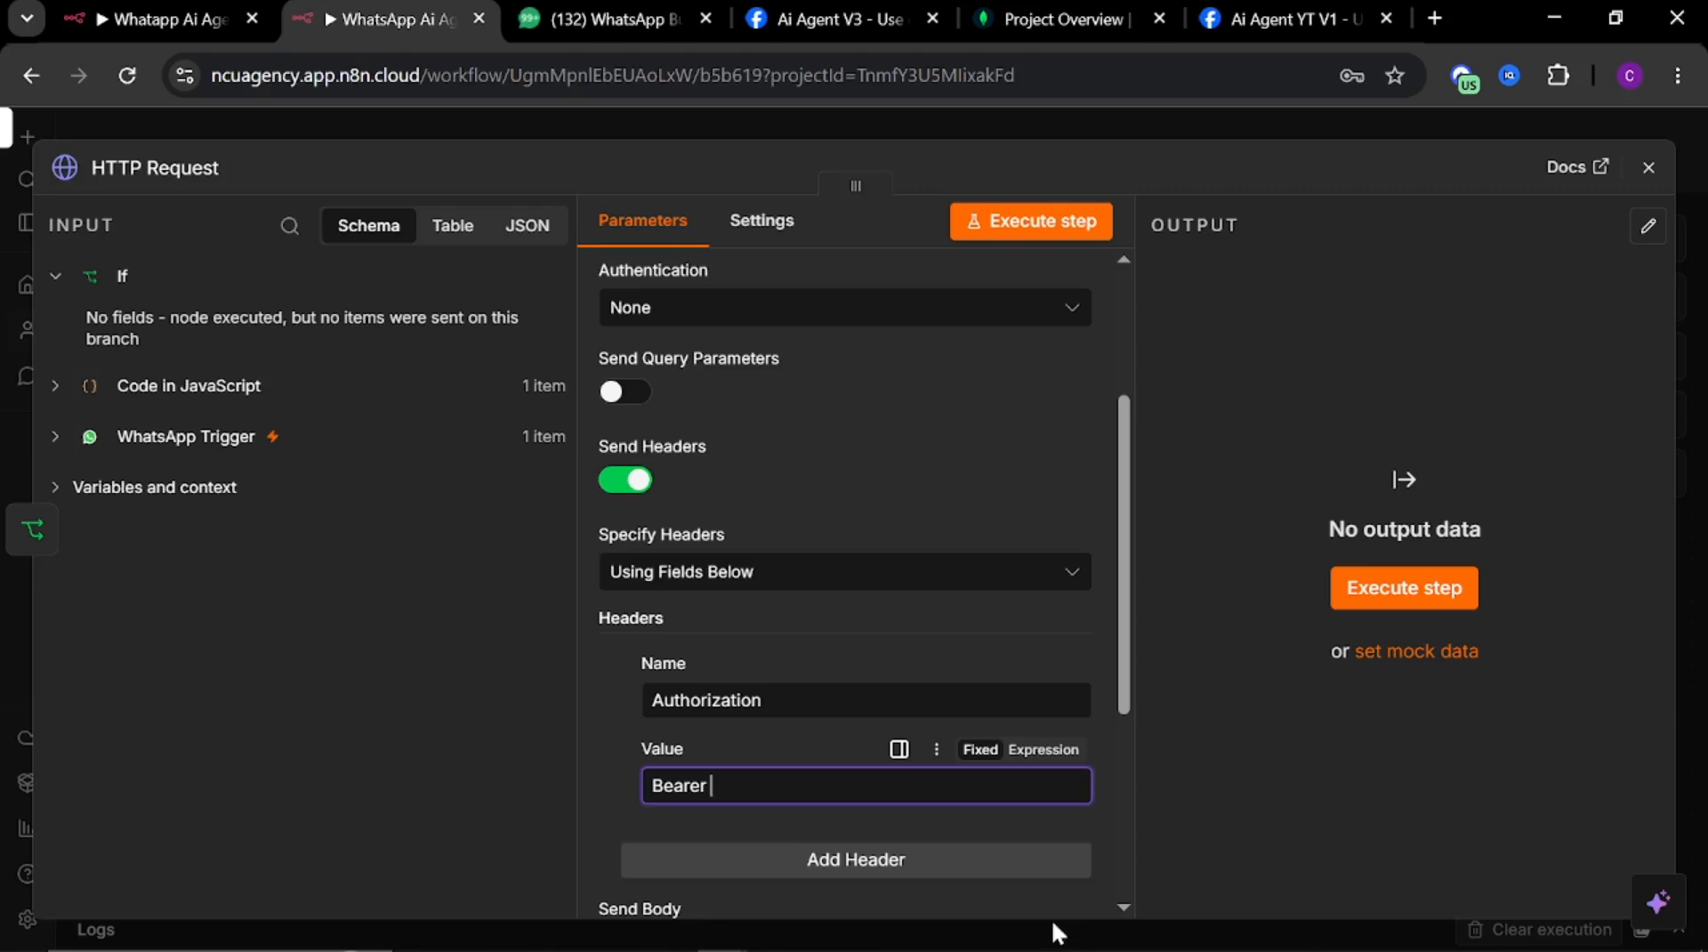
# Copy the WhatsApp API access token from the Meta developer setup page and paste it after Bearer in the header value
pyautogui.click(812, 24)
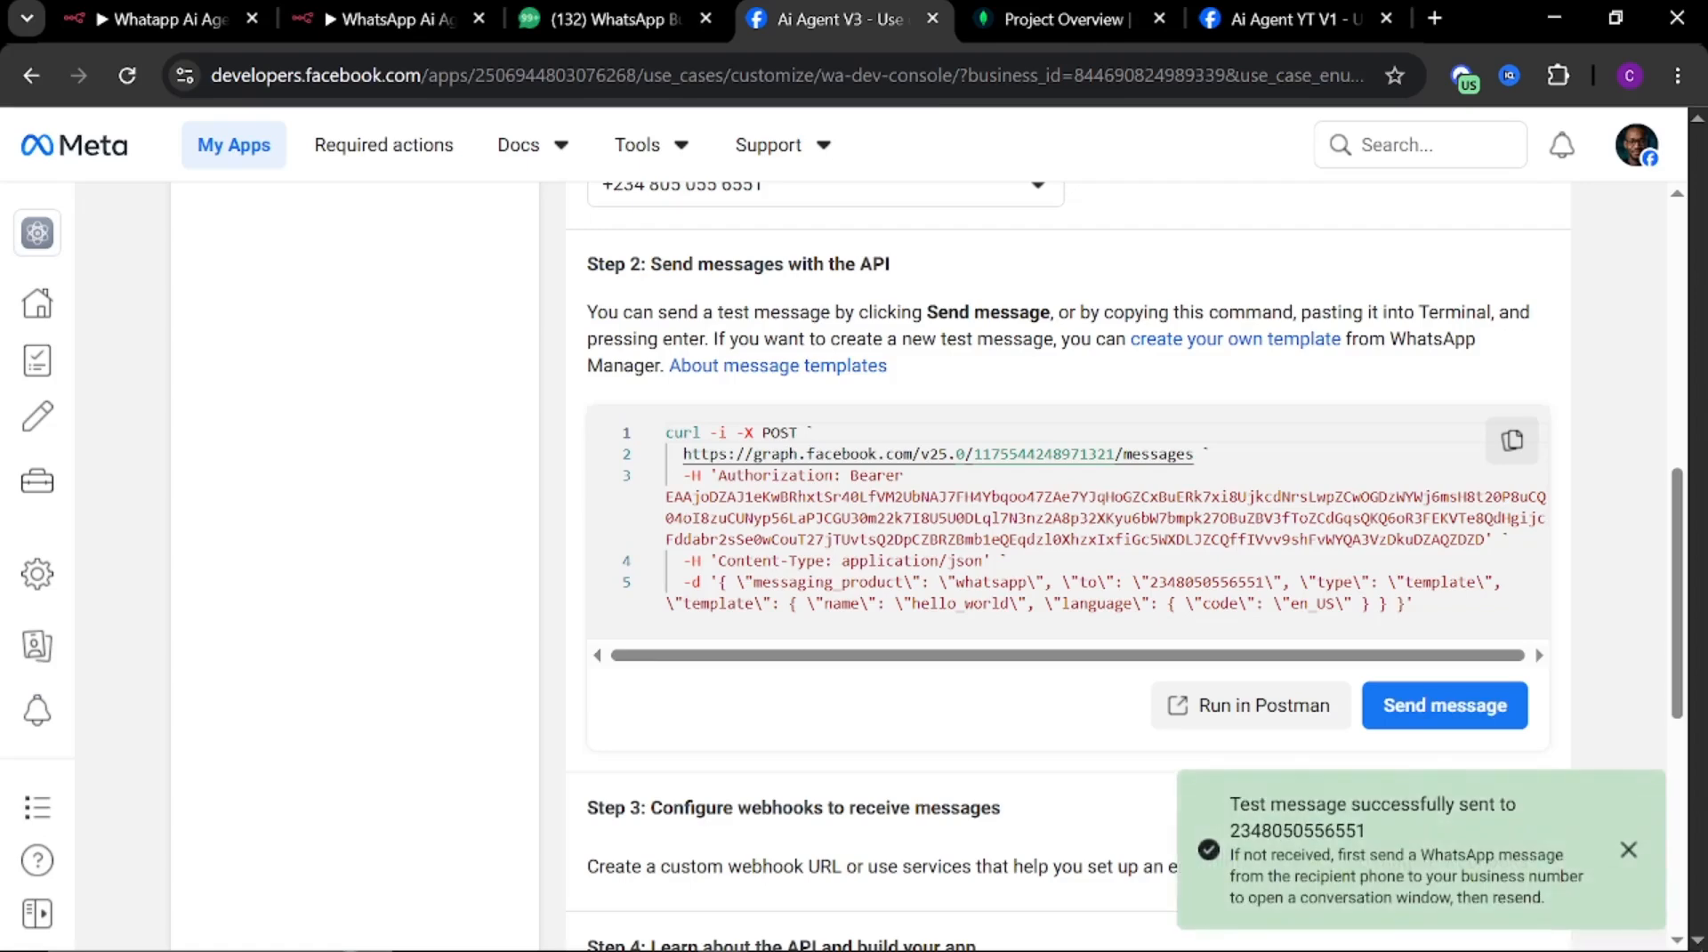
pyautogui.click(1629, 850)
pyautogui.scroll(9, 1536, 465)
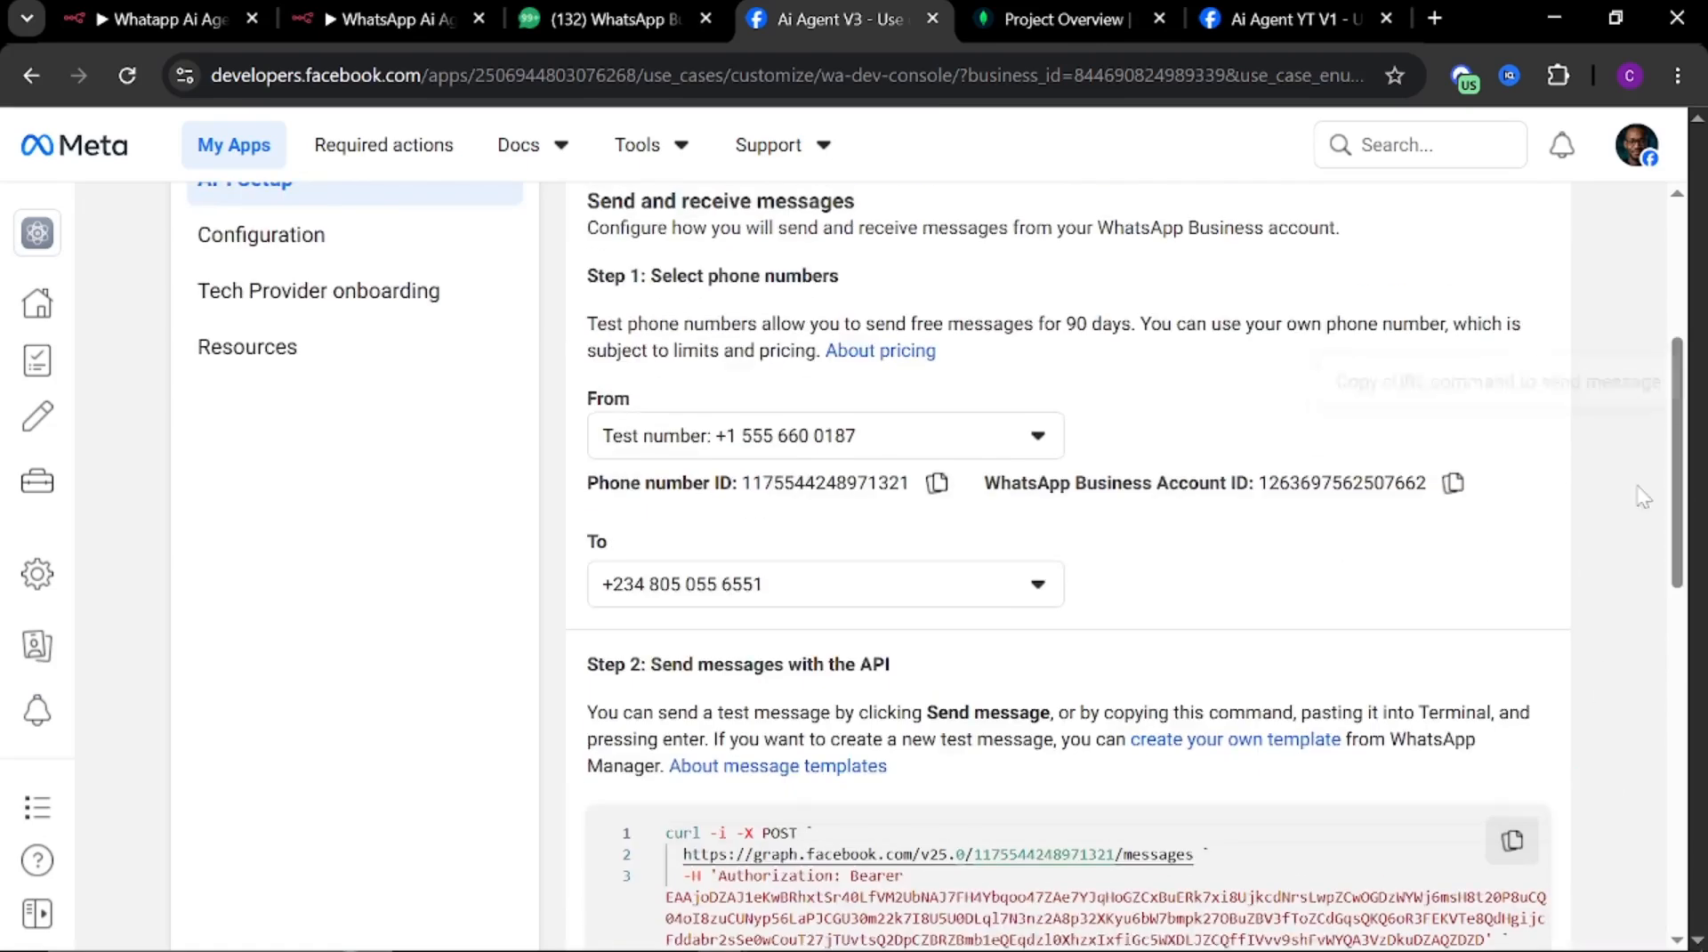
pyautogui.click(1231, 516)
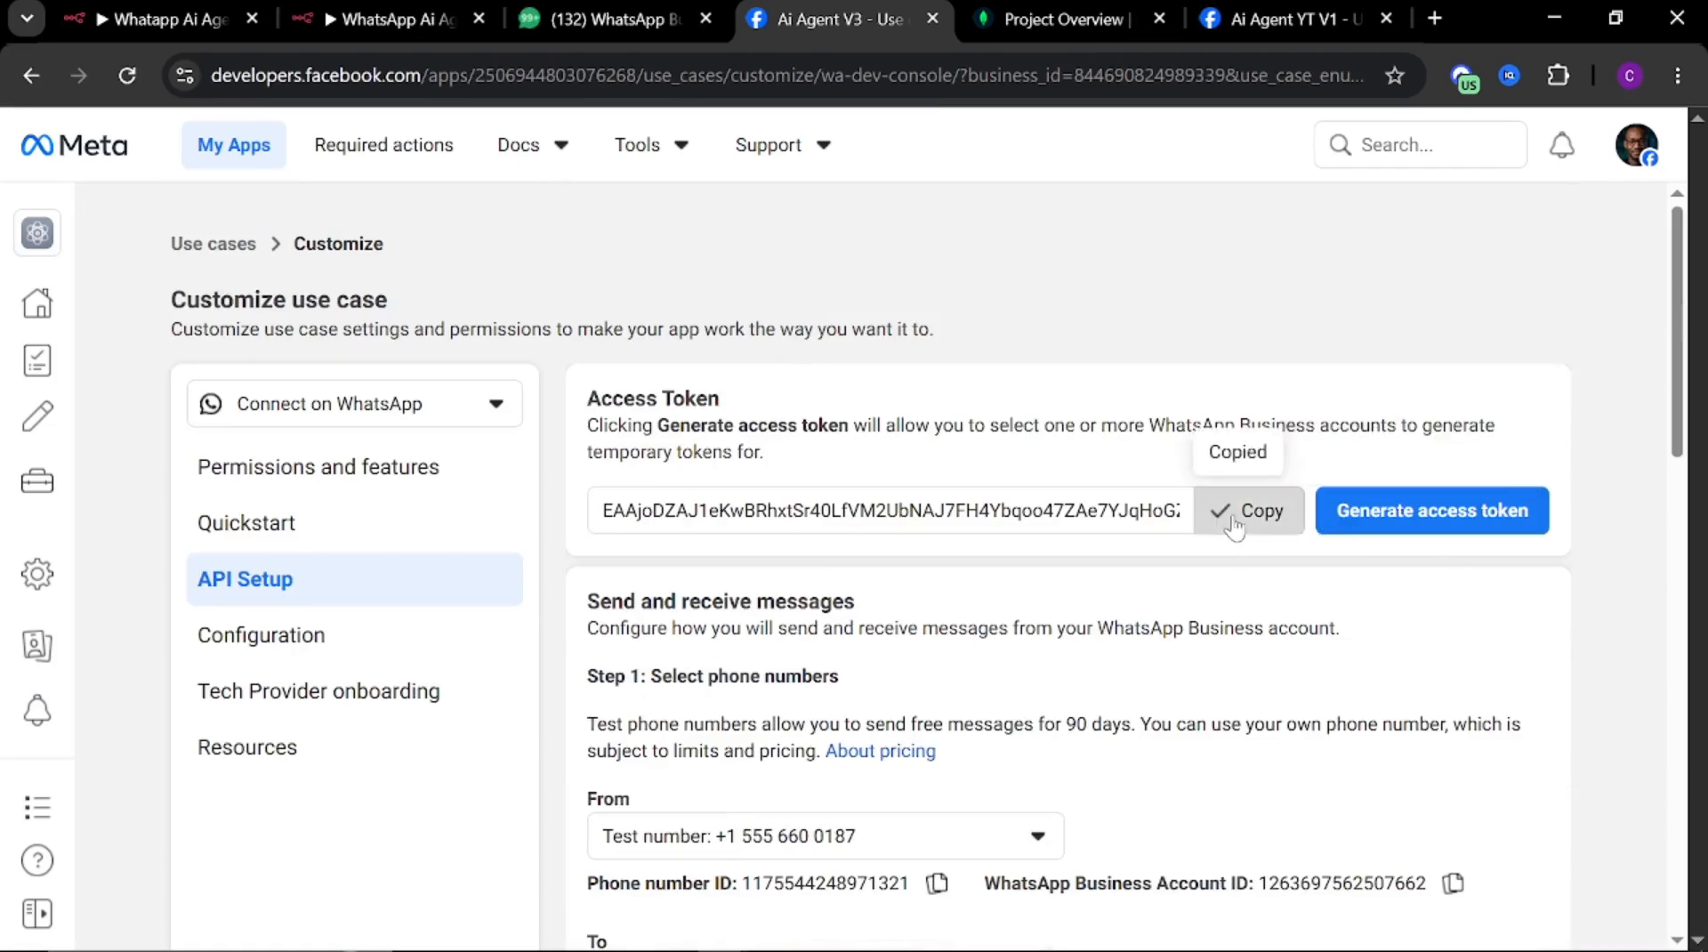
pyautogui.click(346, 20)
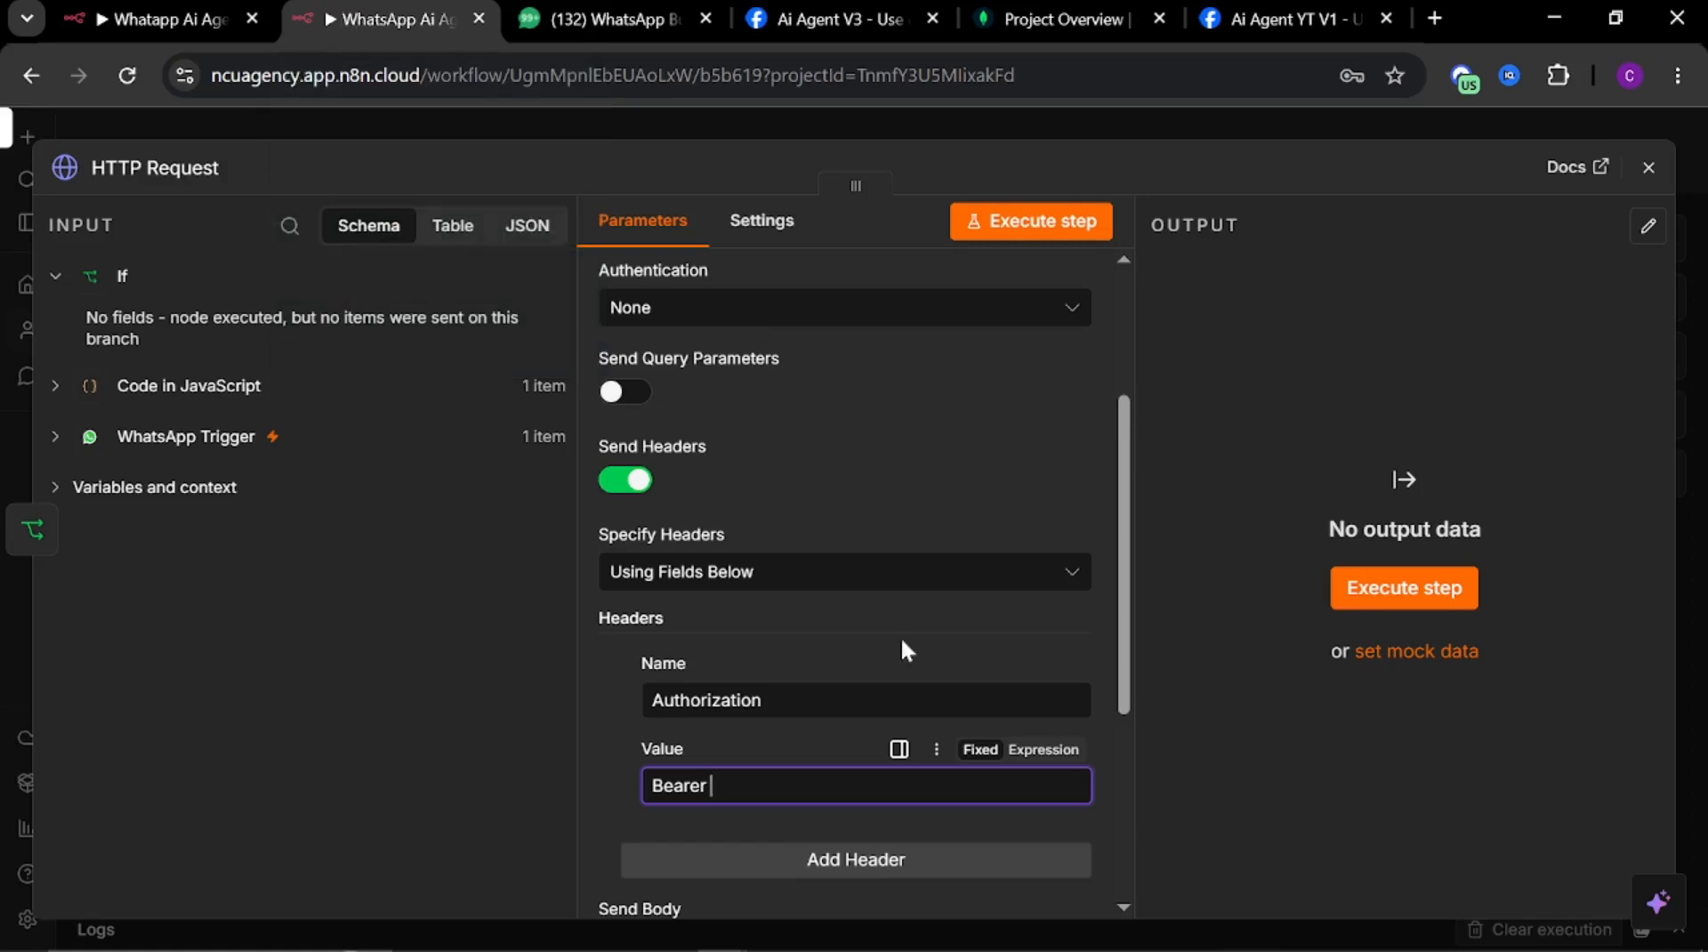
pyautogui.hotkey('ctrl', 'v')
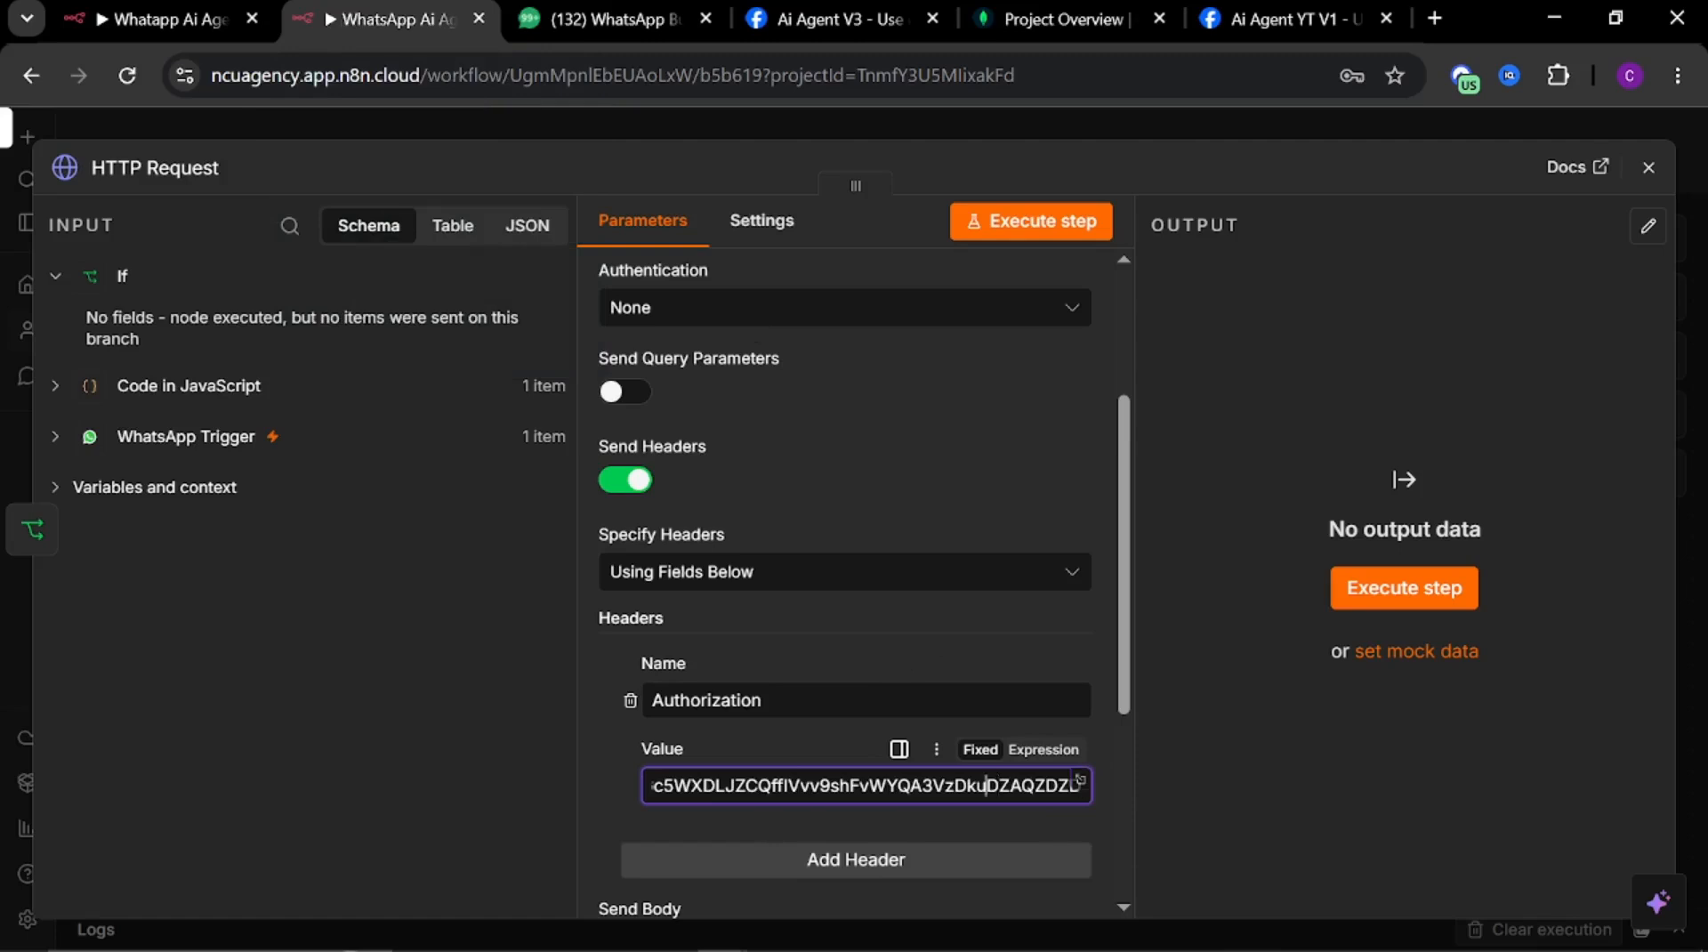
# Review the pasted Authorization header value back to its beginning
pyautogui.press('Left')
pyautogui.press('Left')
pyautogui.press('Left')
pyautogui.press('Left')
pyautogui.press('Left')
pyautogui.press('Left')
pyautogui.press('Left')
pyautogui.press('Left')
pyautogui.press('Left')
pyautogui.press('Left')
pyautogui.press('Left')
pyautogui.press('Left')
pyautogui.press('Left')
pyautogui.press('Left')
pyautogui.press('Left')
pyautogui.press('Left')
pyautogui.press('Left')
pyautogui.press('Left')
pyautogui.press('Left')
pyautogui.press('Left')
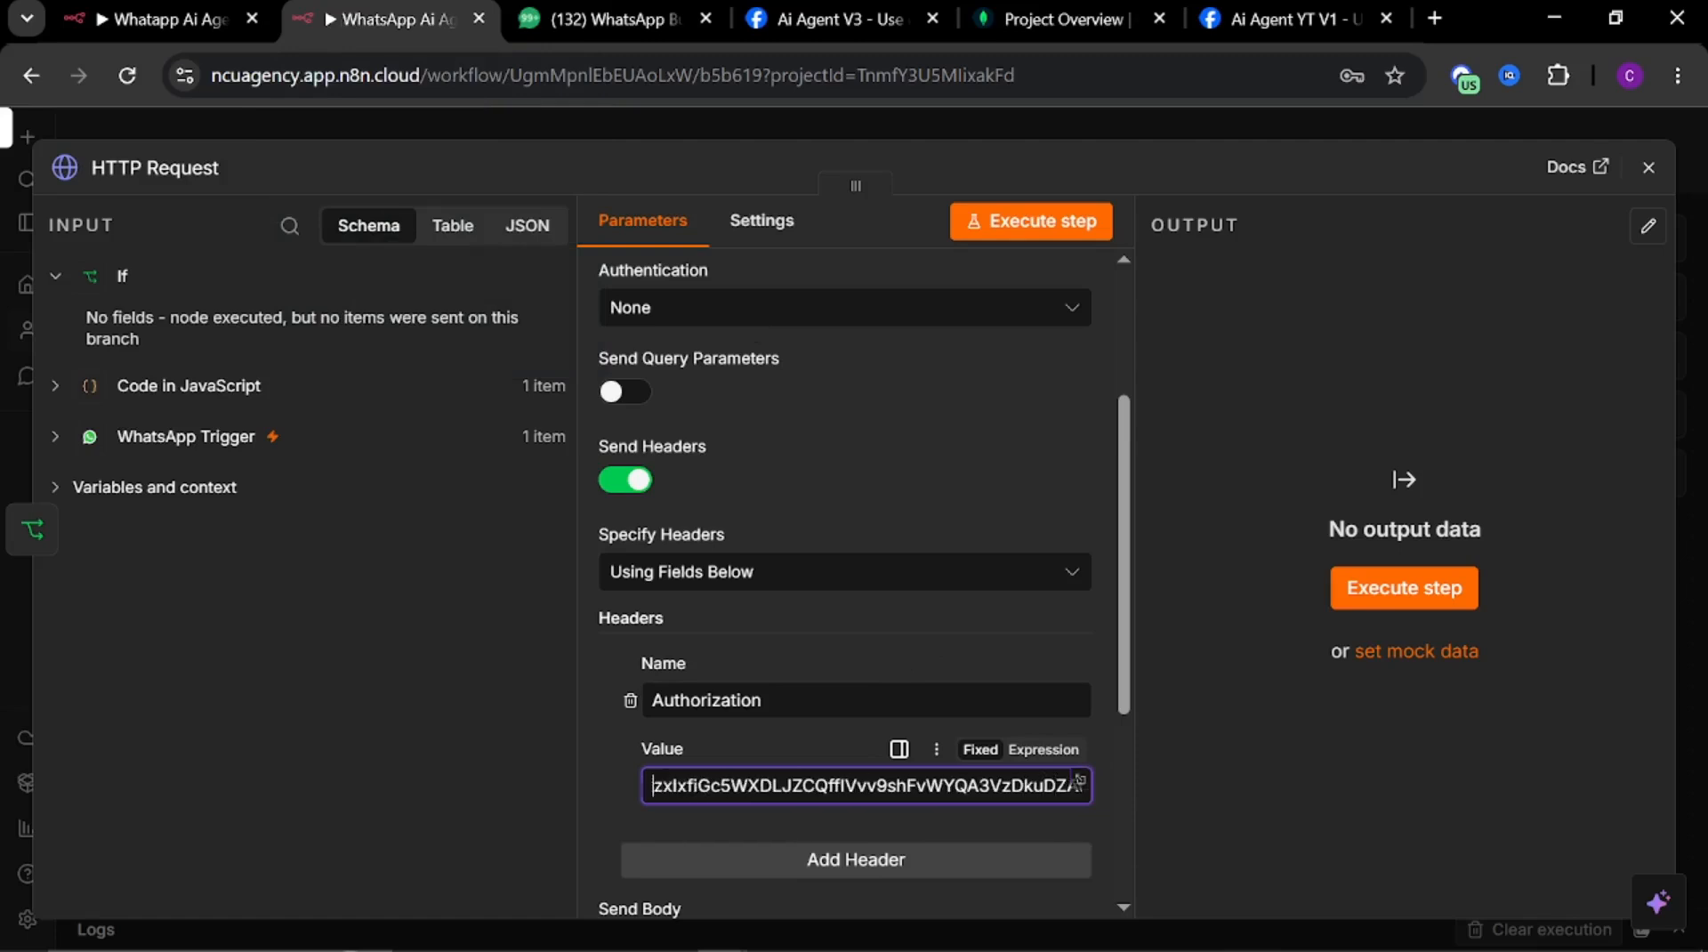
pyautogui.press('Left')
pyautogui.press('Left')
pyautogui.press('Left')
pyautogui.press('Left')
pyautogui.press('Left')
pyautogui.press('Left')
pyautogui.press('Left')
pyautogui.press('Left')
pyautogui.press('Left')
pyautogui.press('Left')
pyautogui.press('Left')
pyautogui.press('Left')
pyautogui.press('Left')
pyautogui.press('Left')
pyautogui.press('Left')
pyautogui.press('Left')
pyautogui.press('Left')
pyautogui.press('Left')
pyautogui.press('Left')
pyautogui.press('Left')
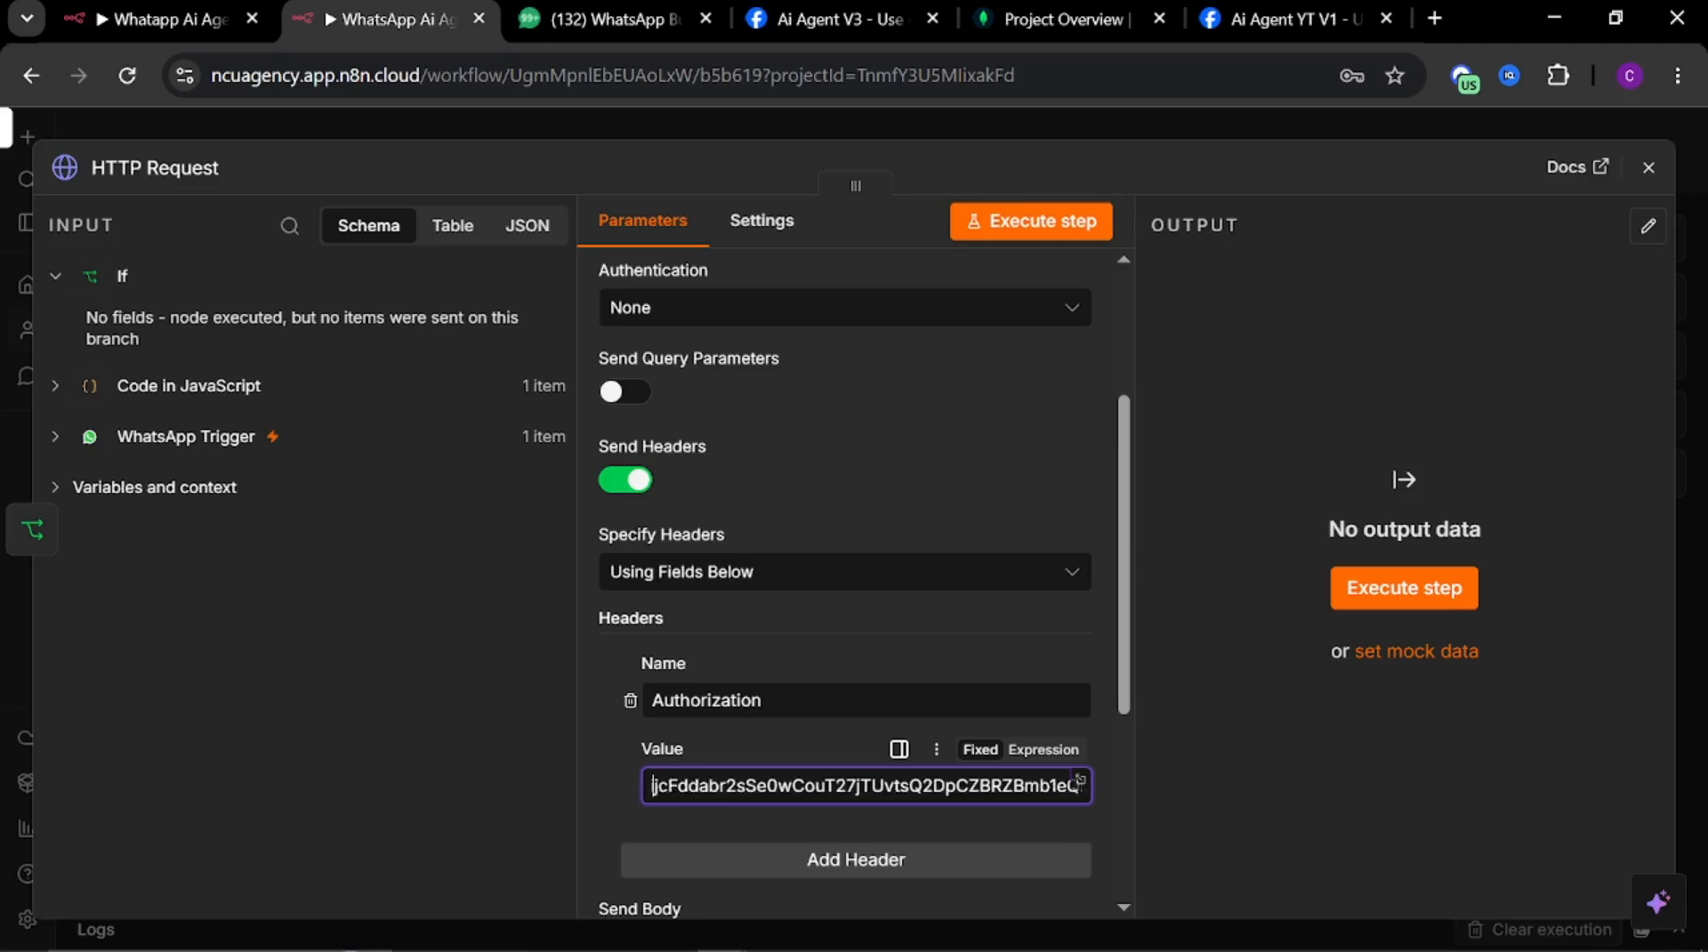
pyautogui.press('Left')
pyautogui.press('Left')
pyautogui.press('Left')
pyautogui.press('Left')
pyautogui.press('Left')
pyautogui.press('Left')
pyautogui.press('Left')
pyautogui.press('Left')
pyautogui.press('Left')
pyautogui.press('Left')
pyautogui.press('Left')
pyautogui.press('Left')
pyautogui.press('Left')
pyautogui.press('Left')
pyautogui.press('Left')
pyautogui.press('Left')
pyautogui.press('Left')
pyautogui.press('Left')
pyautogui.press('Left')
pyautogui.press('Left')
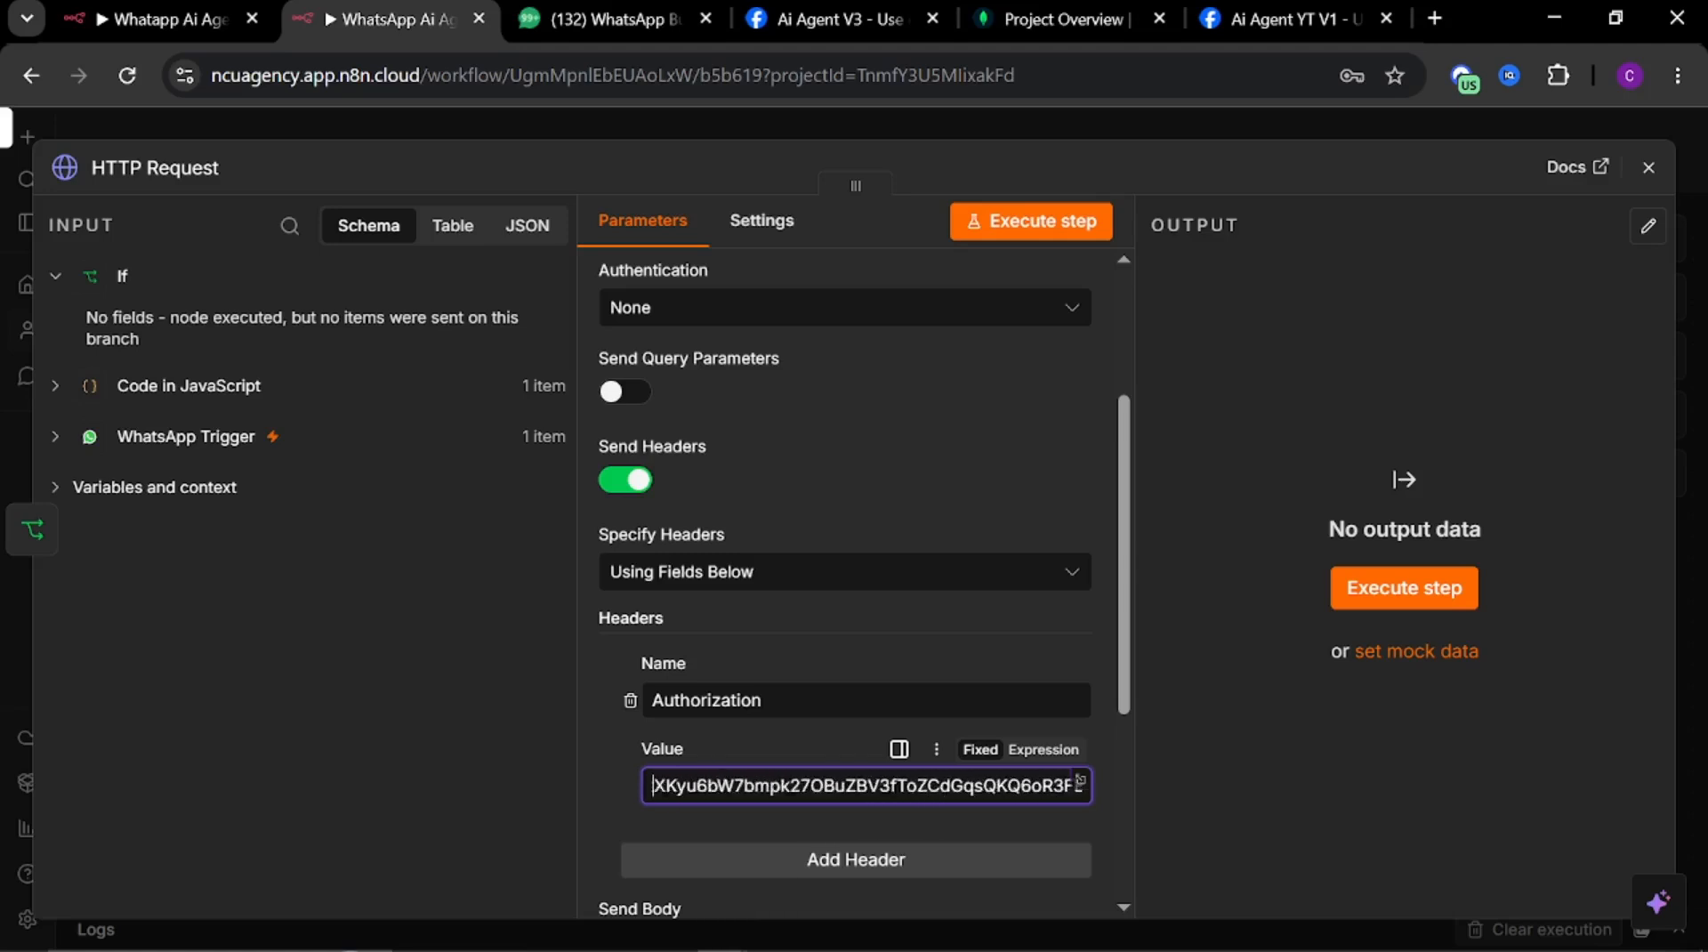
pyautogui.press('Left')
pyautogui.press('Left')
pyautogui.press('Left')
pyautogui.press('Left')
pyautogui.press('Left')
pyautogui.press('Left')
pyautogui.press('Left')
pyautogui.press('Left')
pyautogui.press('Left')
pyautogui.press('Left')
pyautogui.press('Left')
pyautogui.press('Left')
pyautogui.press('Left')
pyautogui.press('Left')
pyautogui.press('Left')
pyautogui.press('Left')
pyautogui.press('Left')
pyautogui.press('Left')
pyautogui.press('Left')
pyautogui.press('Left')
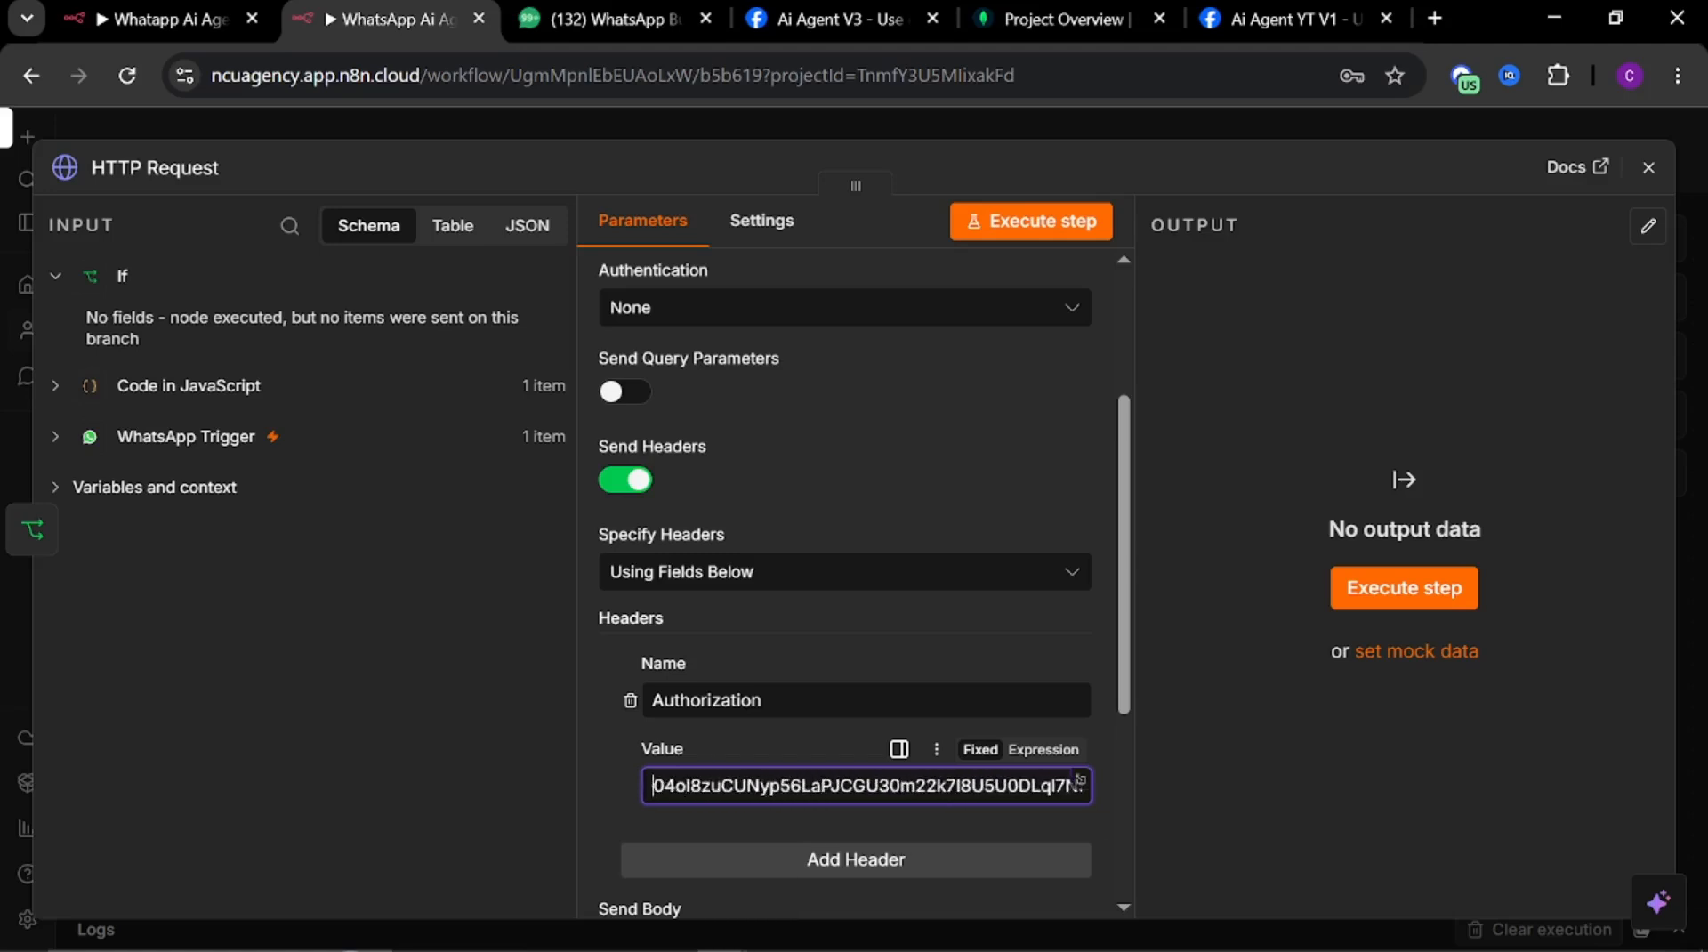
pyautogui.press('Left')
pyautogui.press('Left')
pyautogui.press('Left')
pyautogui.press('Left')
pyautogui.press('Left')
pyautogui.press('Left')
pyautogui.press('Left')
pyautogui.press('Left')
pyautogui.press('Left')
pyautogui.press('Left')
pyautogui.press('Left')
pyautogui.press('Left')
pyautogui.press('Left')
pyautogui.press('Left')
pyautogui.press('Left')
pyautogui.press('Left')
pyautogui.press('Left')
pyautogui.press('Left')
pyautogui.press('Left')
pyautogui.press('Left')
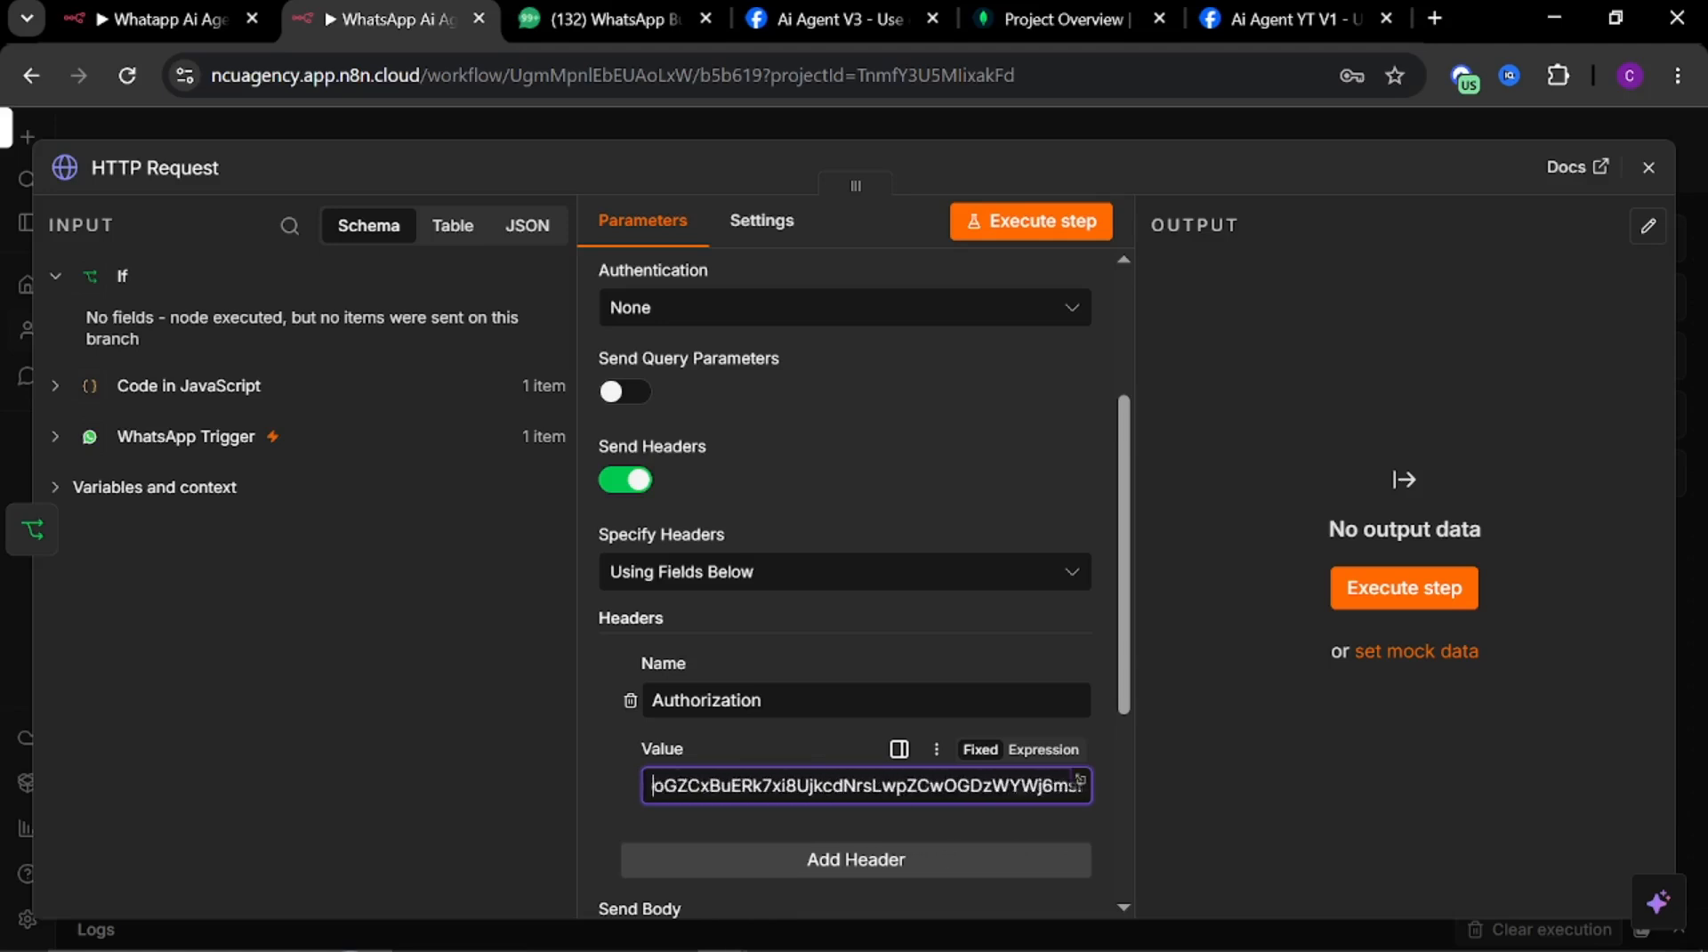
pyautogui.press('Left')
pyautogui.press('Left')
pyautogui.press('Left')
pyautogui.press('Left')
pyautogui.press('Left')
pyautogui.press('Left')
pyautogui.press('Left')
pyautogui.press('Left')
pyautogui.press('Left')
pyautogui.press('Left')
pyautogui.press('Left')
pyautogui.press('Left')
pyautogui.press('Left')
pyautogui.press('Left')
pyautogui.press('Left')
pyautogui.press('Left')
pyautogui.press('Left')
pyautogui.press('Left')
pyautogui.press('Left')
pyautogui.press('Left')
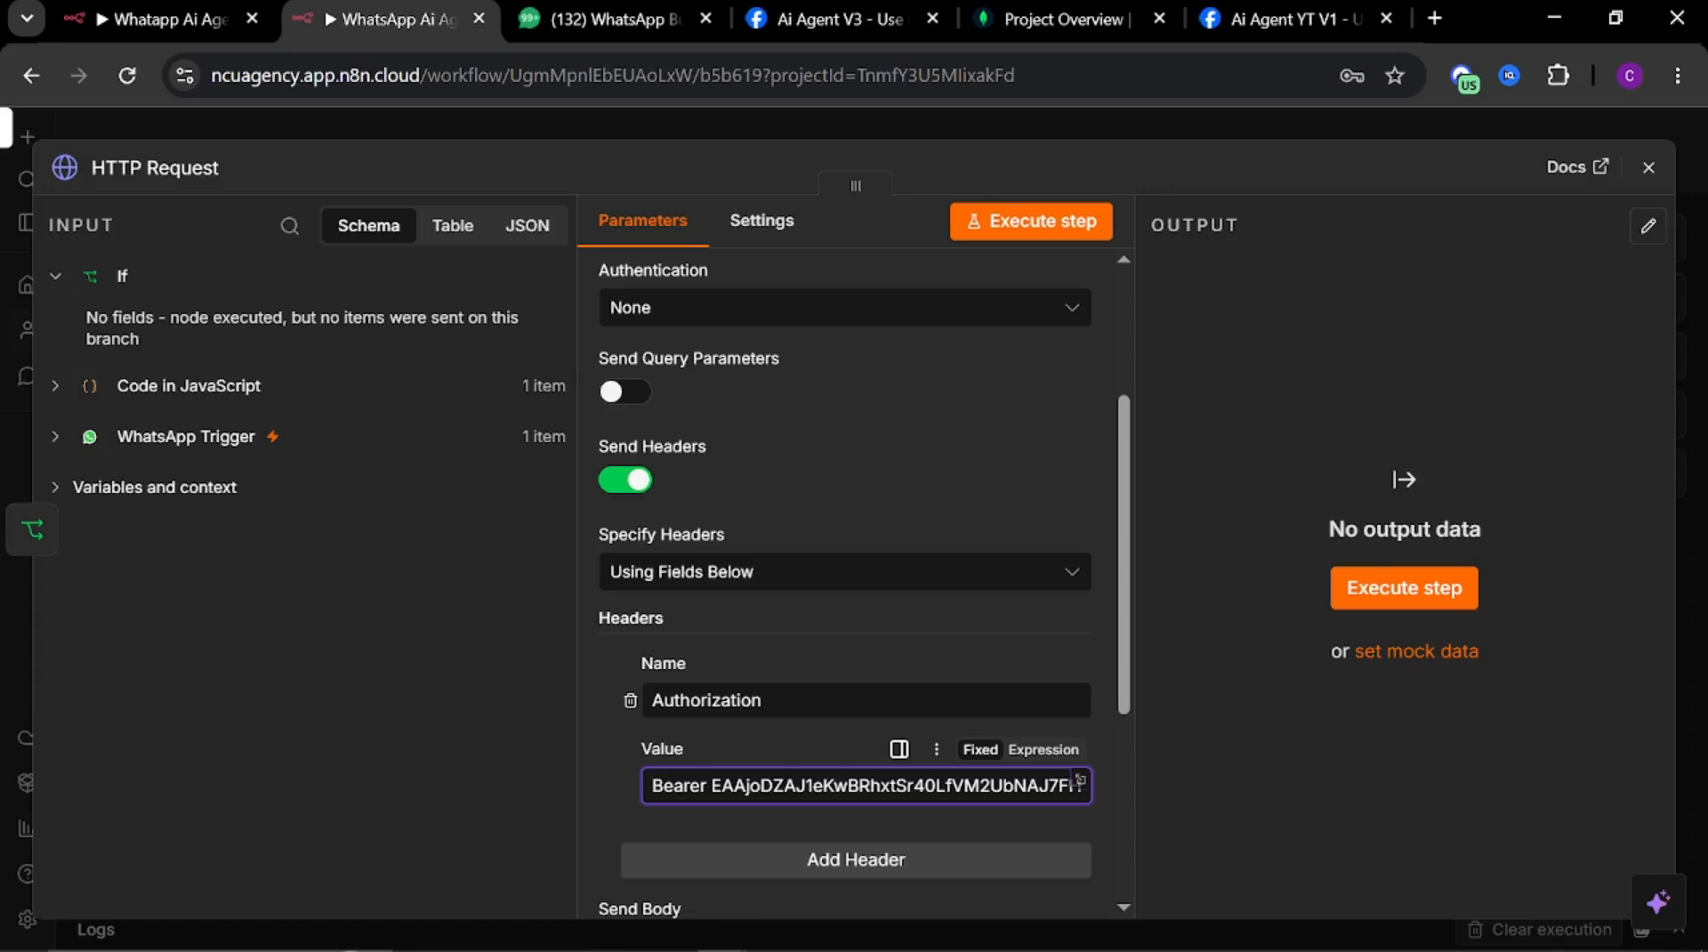
# Close the node editor and reposition the HTTP Request node on the canvas
pyautogui.click(1259, 124)
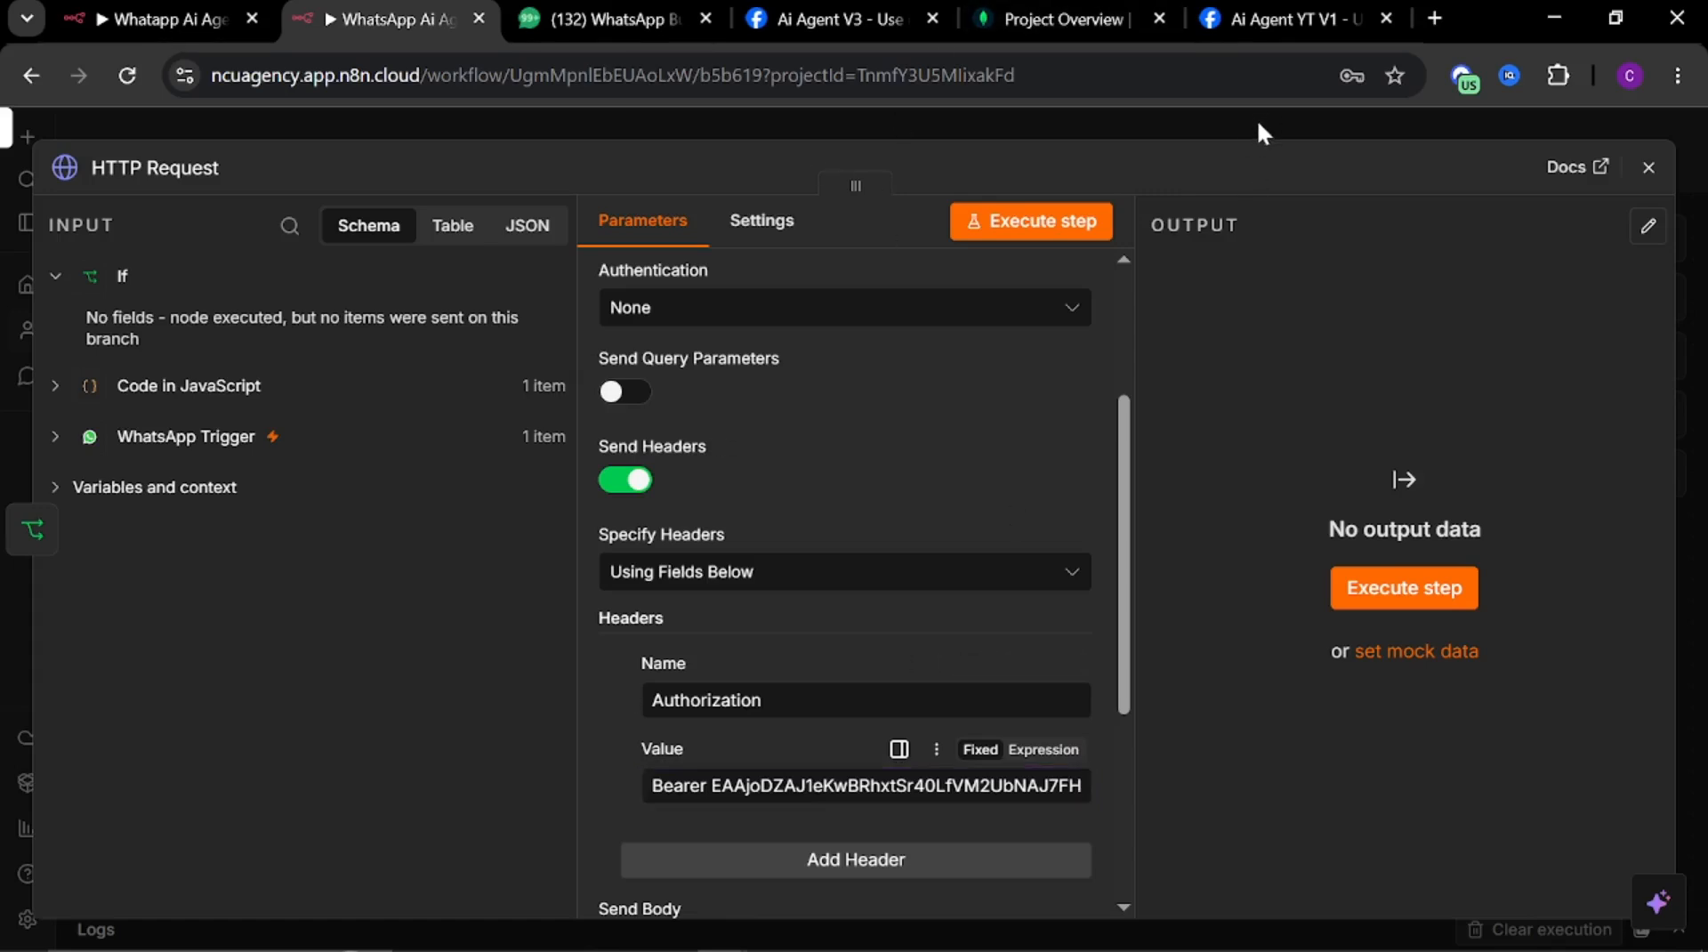
pyautogui.click(1259, 125)
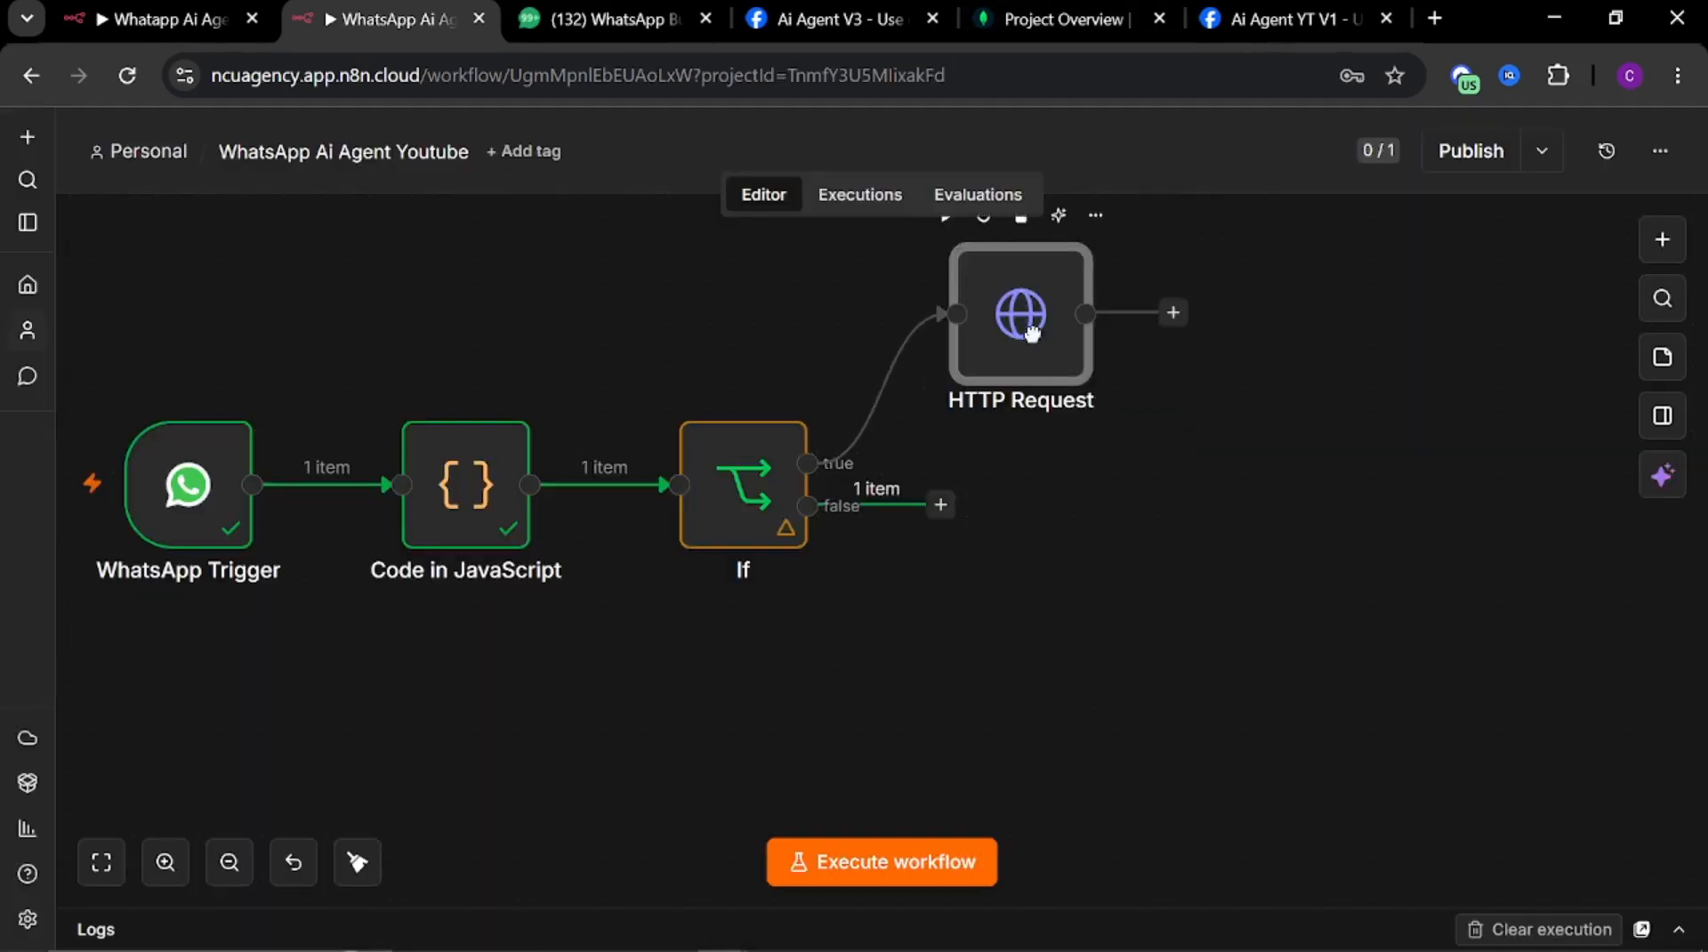
pyautogui.scroll(-3, 1132, 431)
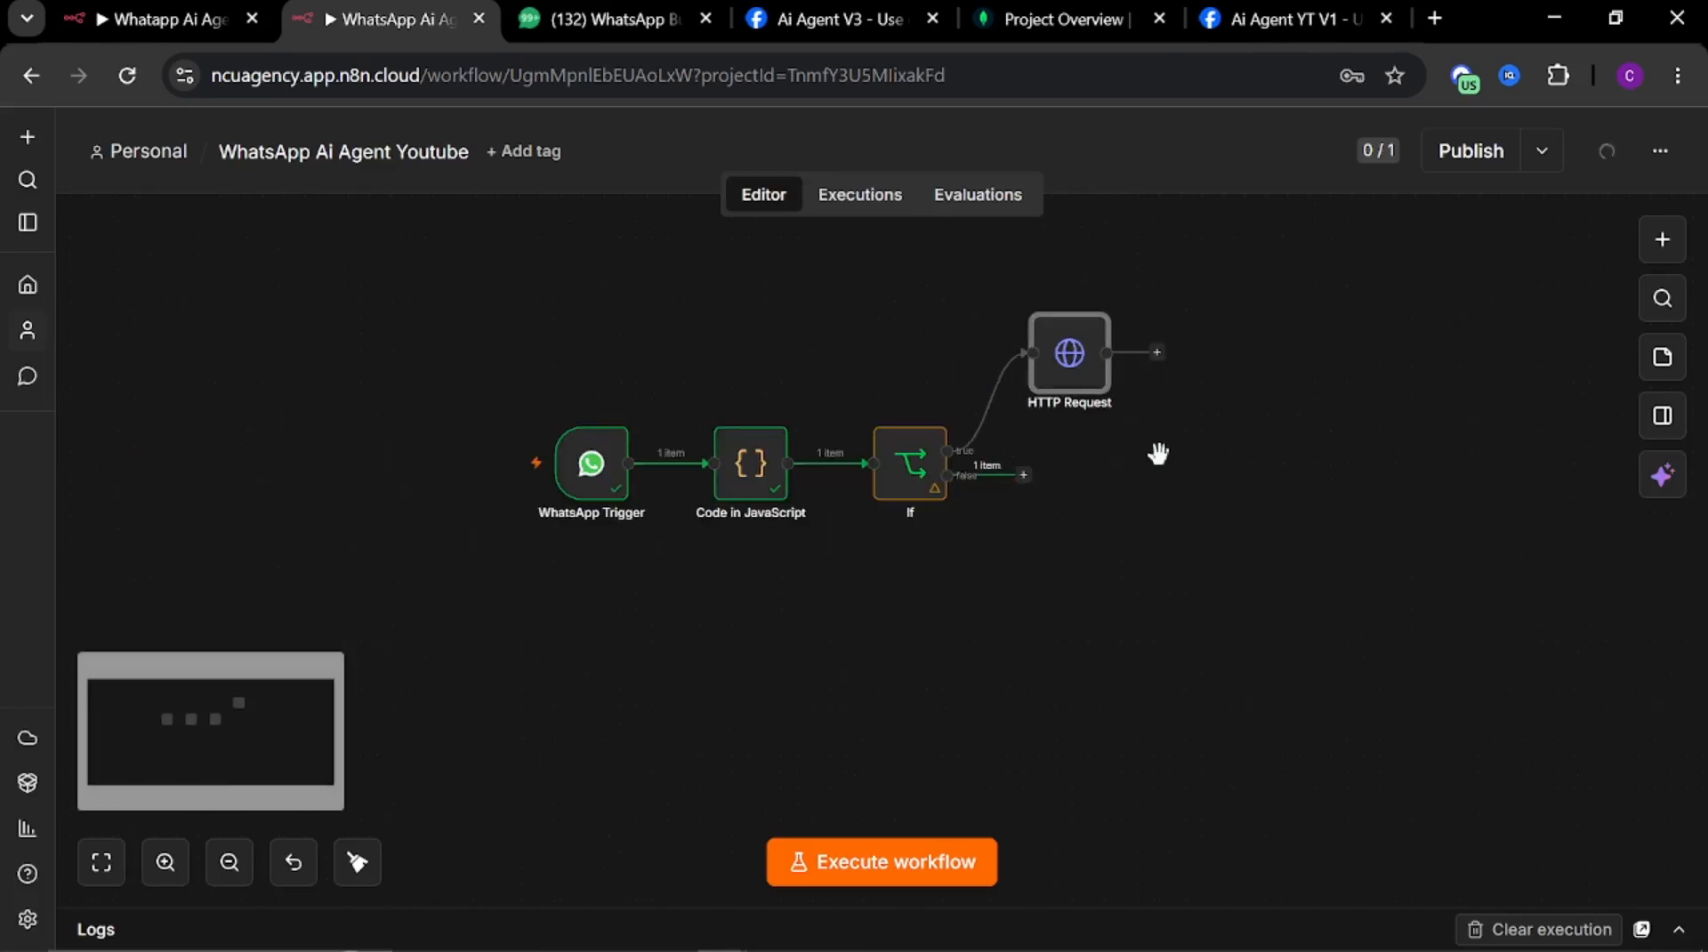
pyautogui.moveTo(1158, 453); pyautogui.dragTo(974, 437)
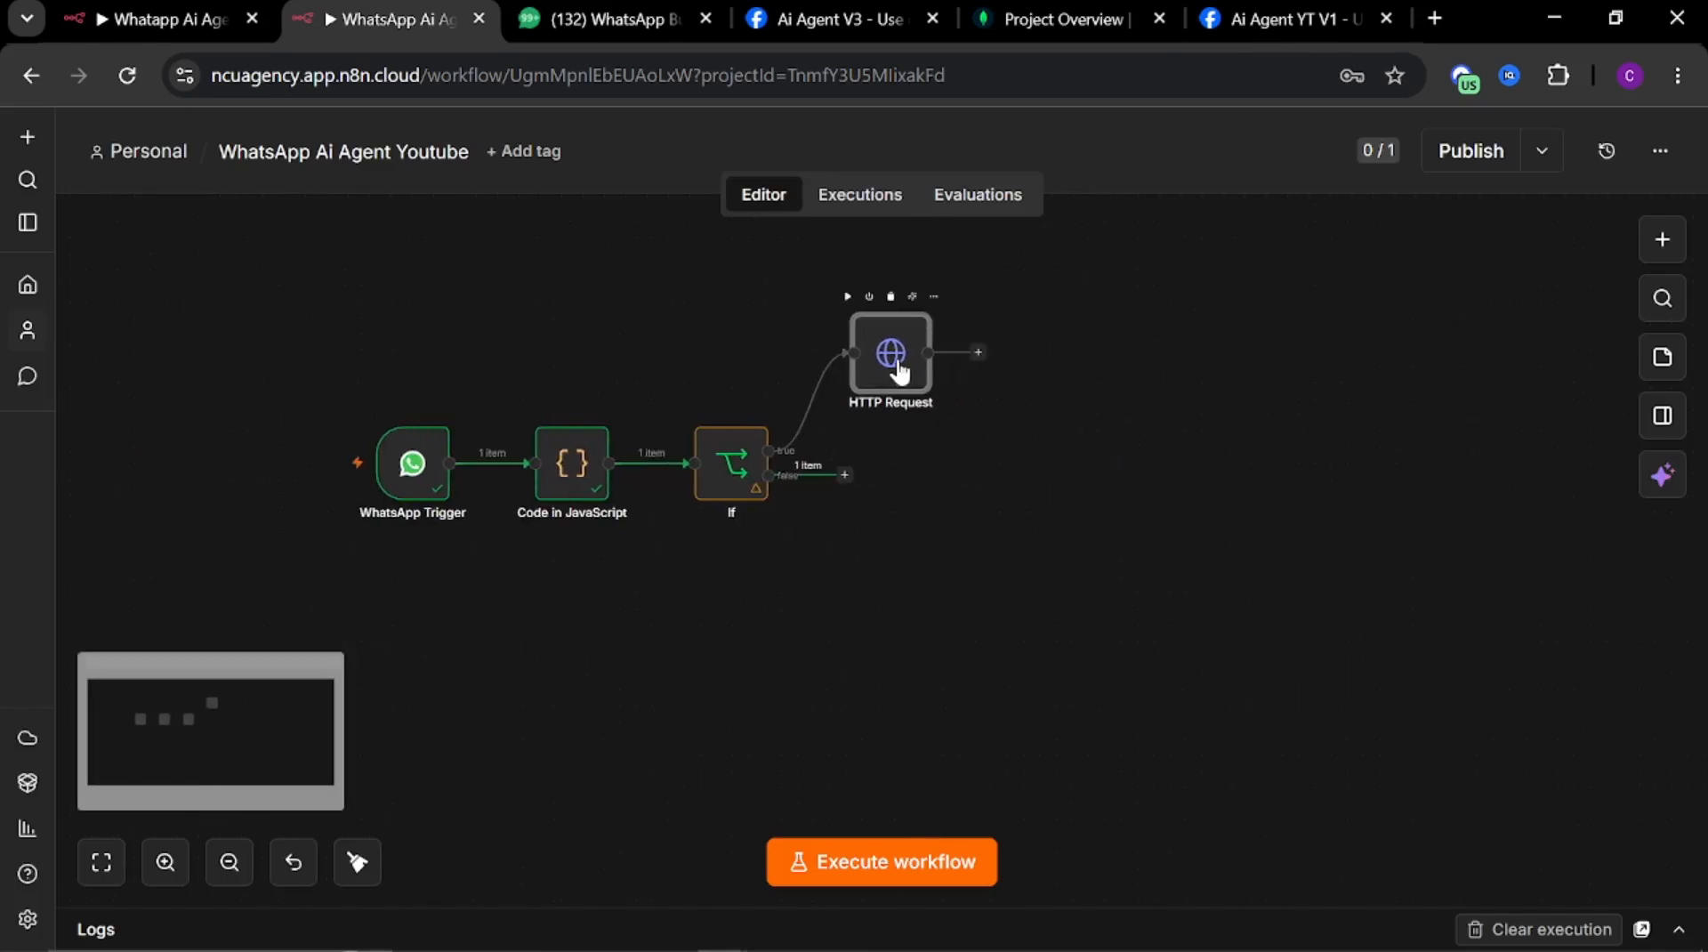
pyautogui.moveTo(903, 391); pyautogui.dragTo(928, 379)
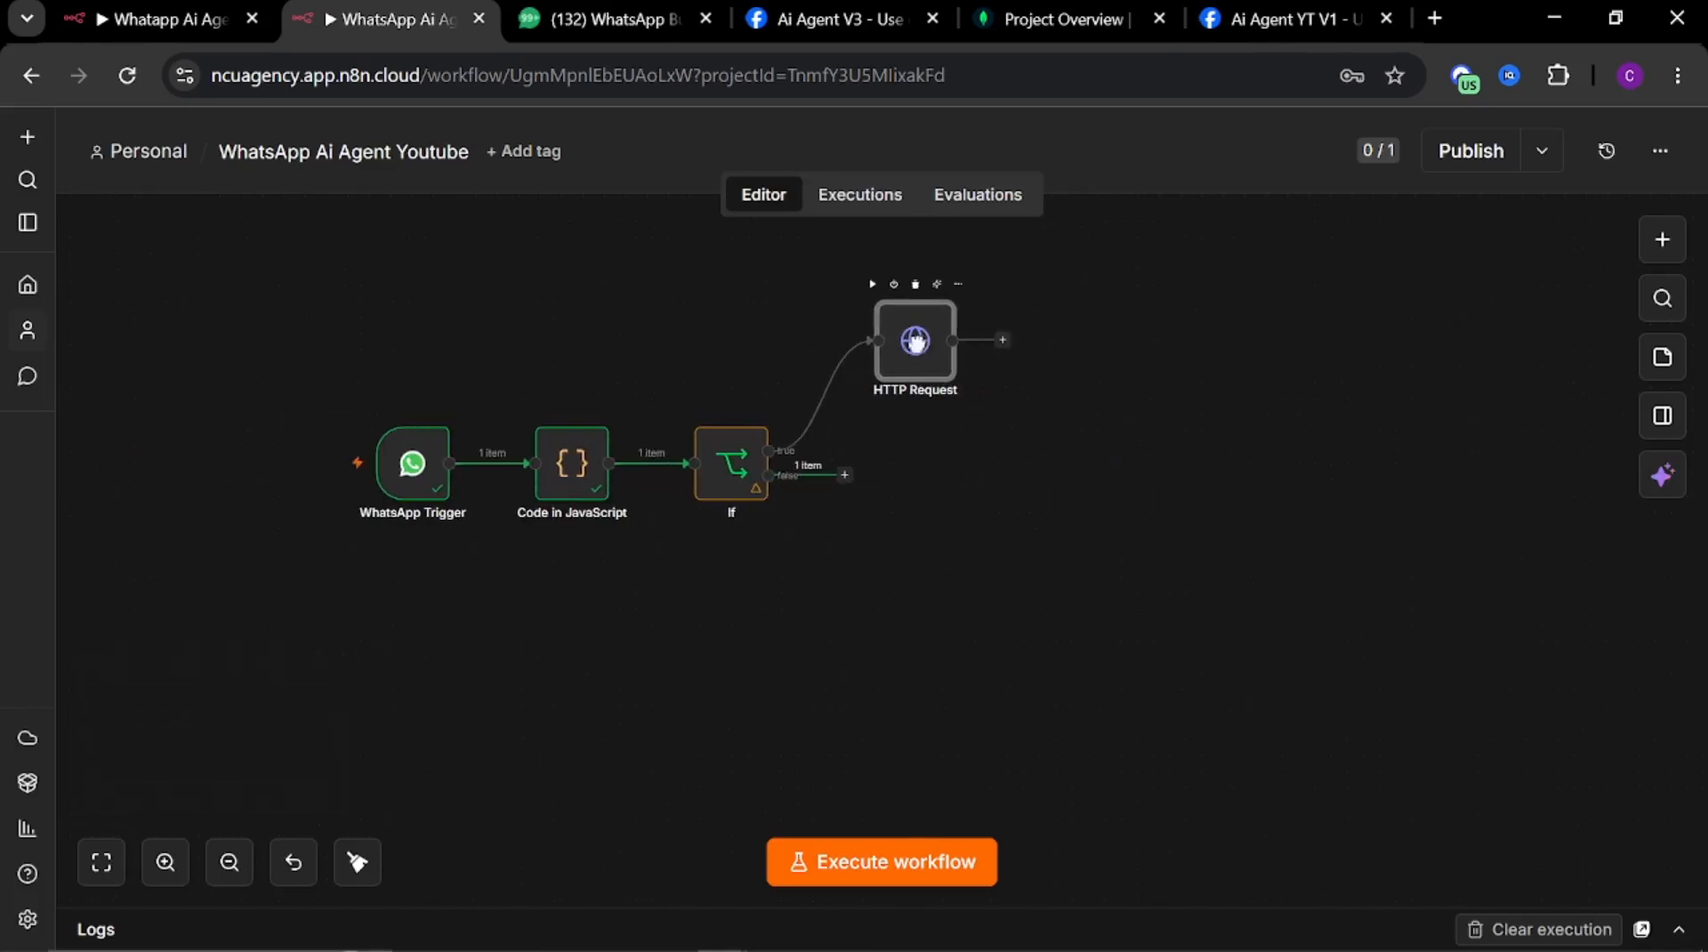
# Add a second HTTP Request node connected after the first HTTP Request node and open it
pyautogui.click(1002, 342)
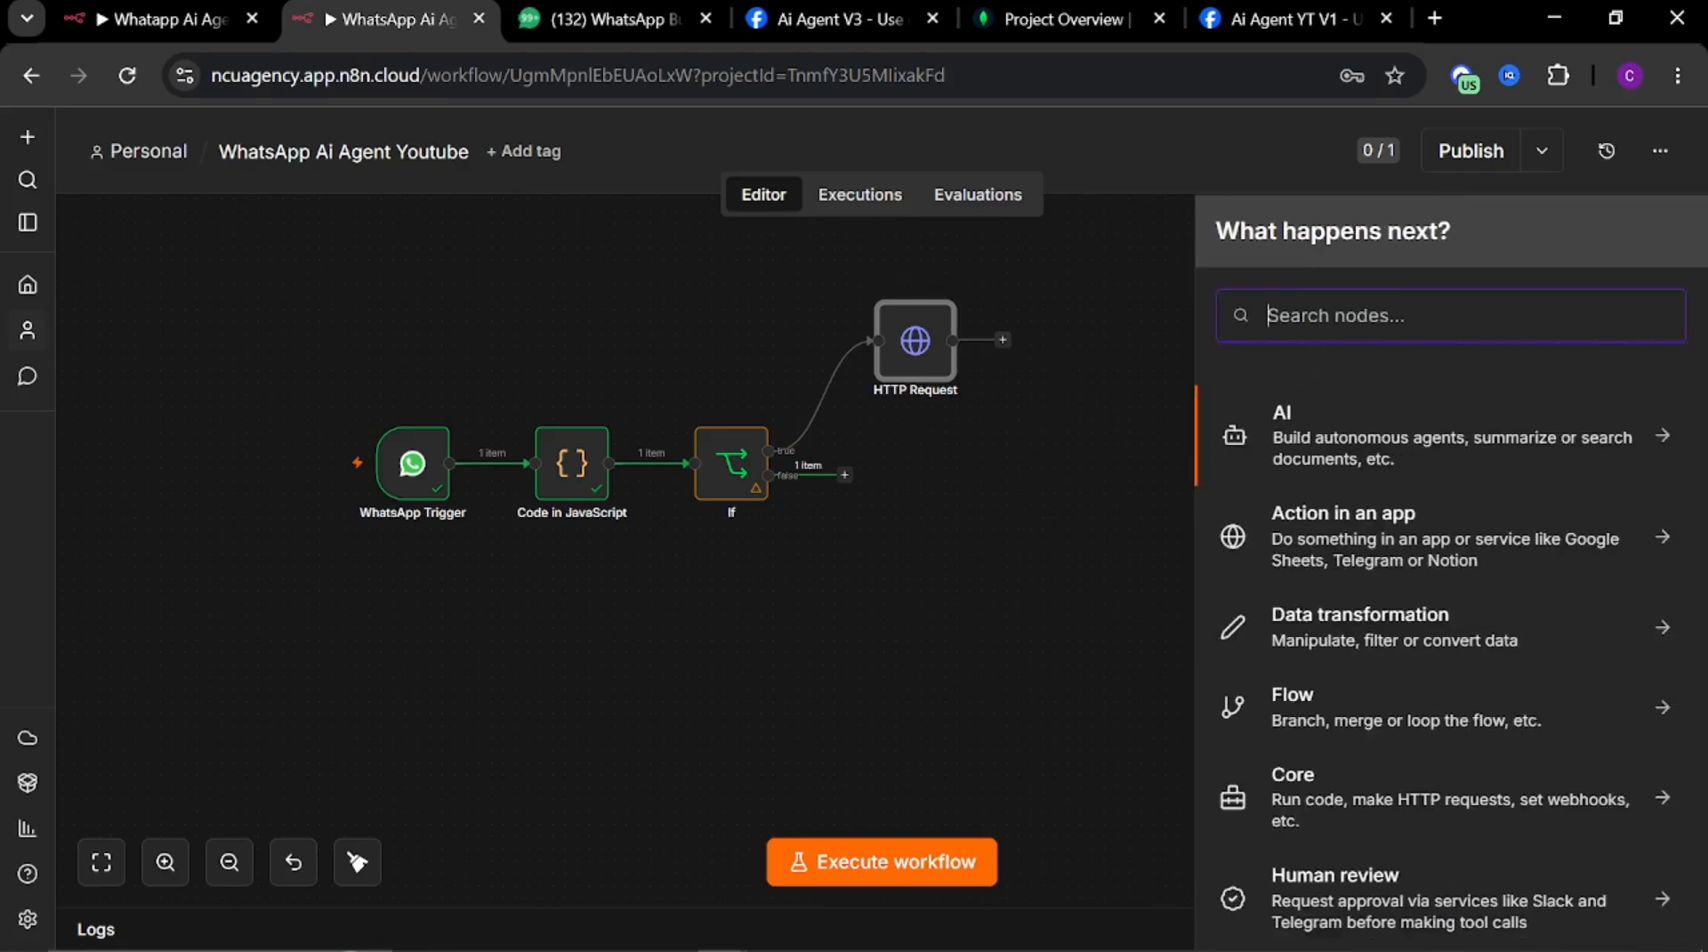
pyautogui.write('HTTPP')
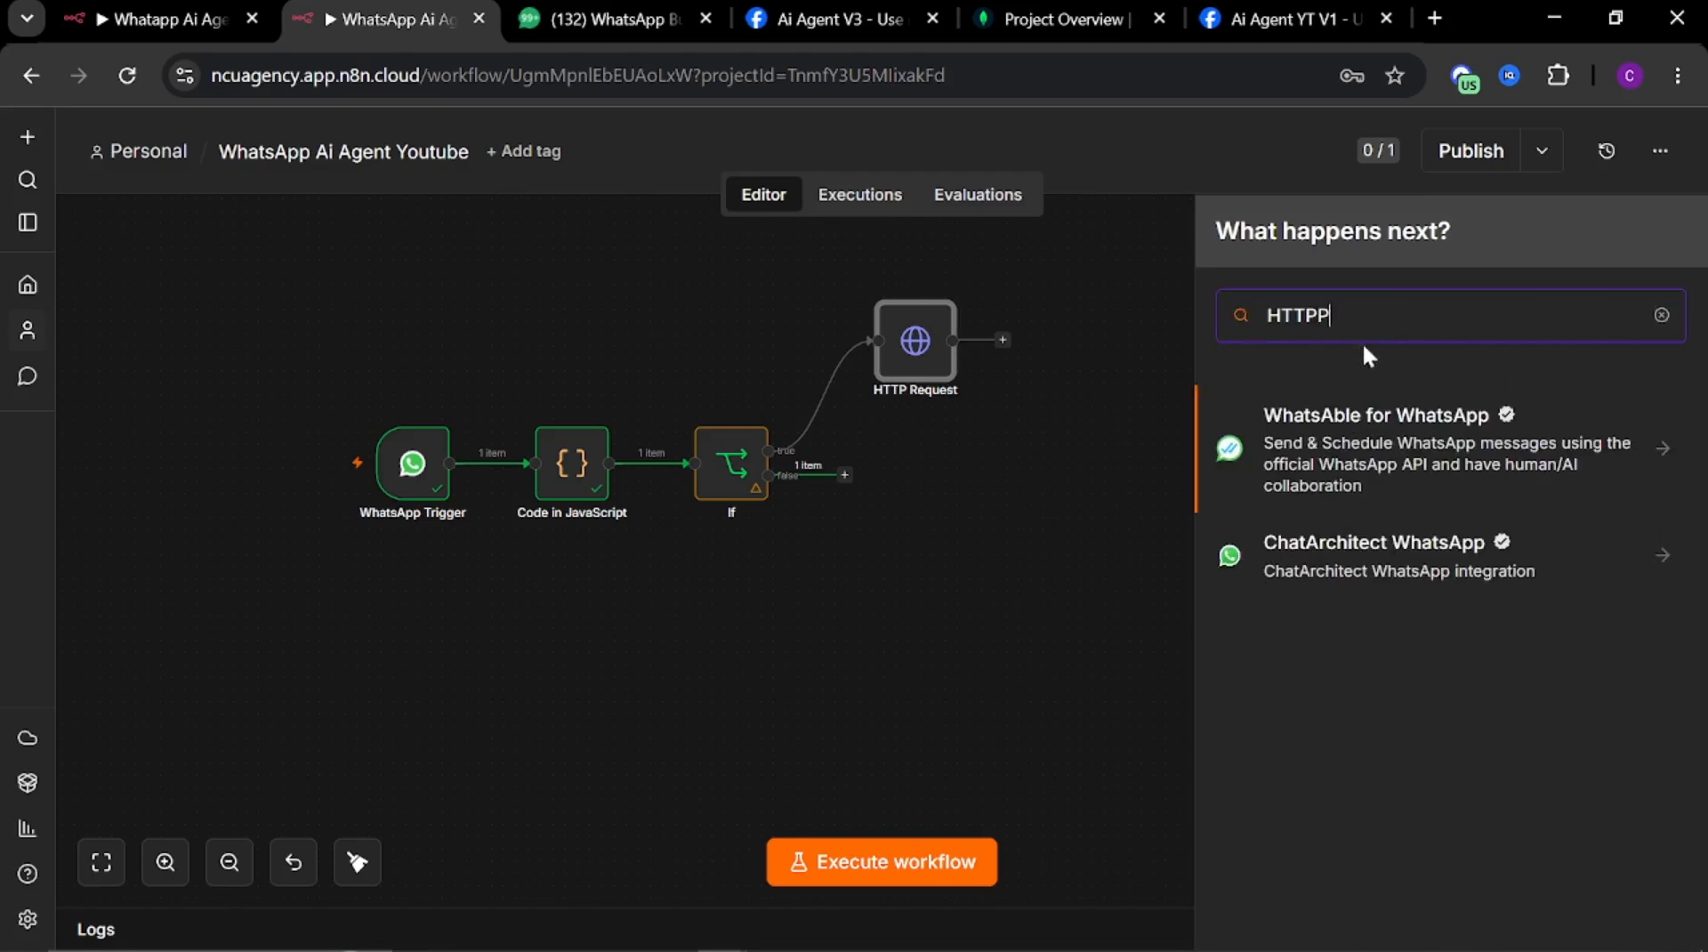
pyautogui.press('BackSpace')
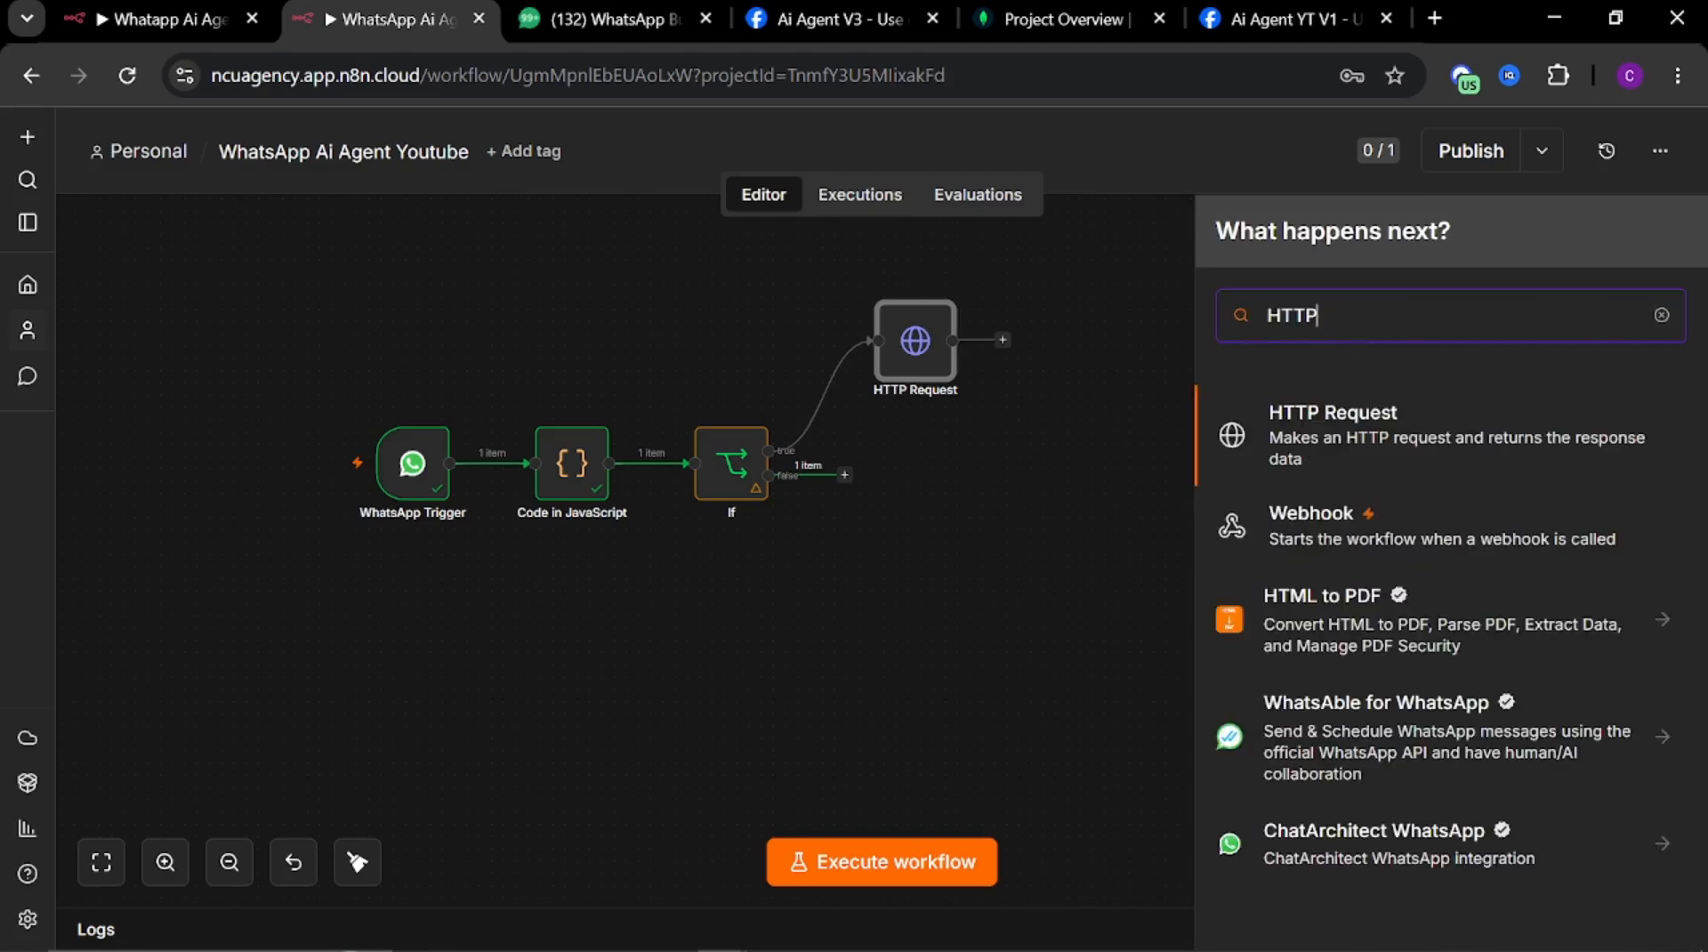
pyautogui.click(1391, 423)
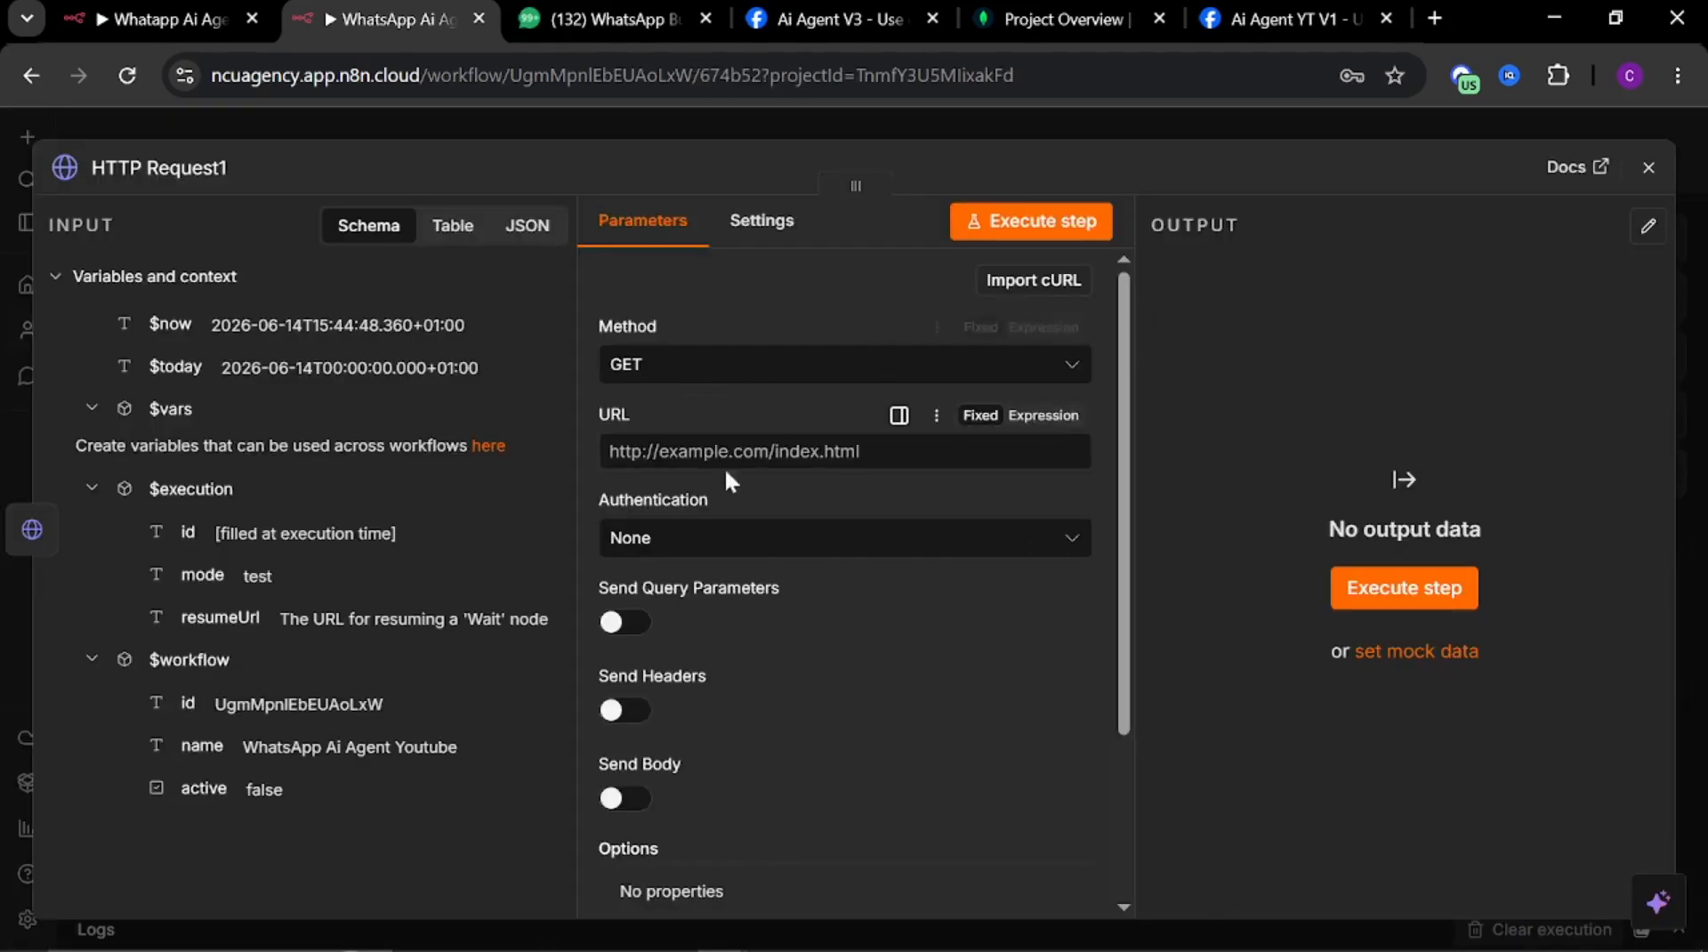
pyautogui.click(724, 454)
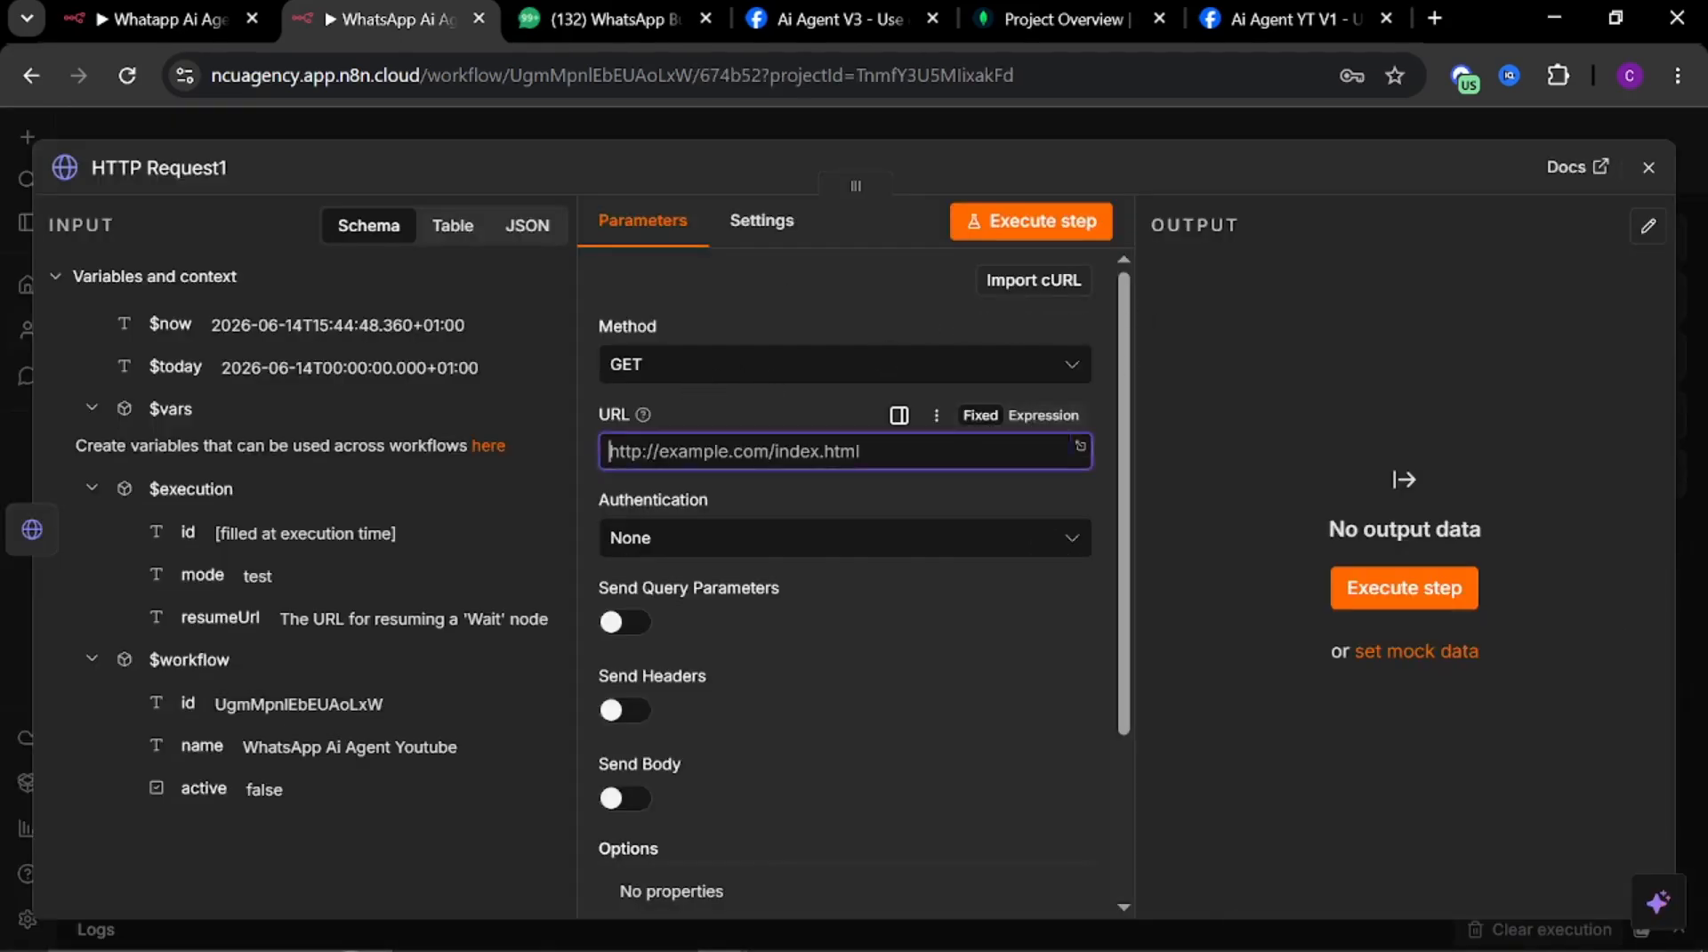
# Copy the URL expression from the reference workflow's second HTTP Request node
pyautogui.click(140, 9)
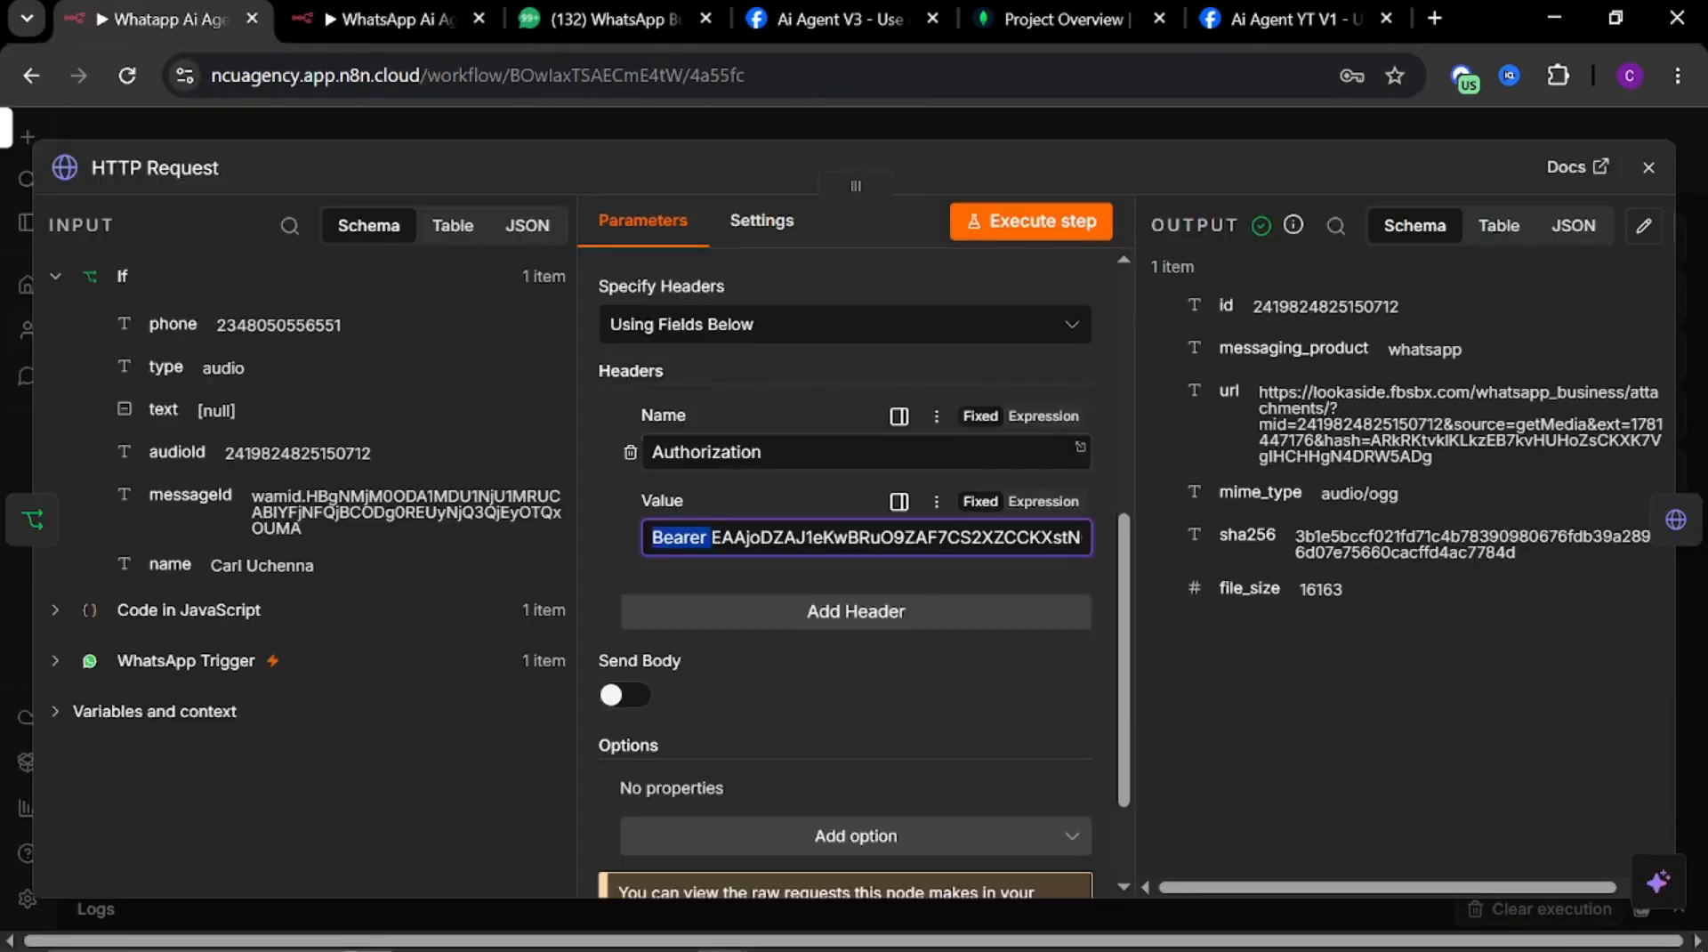
pyautogui.click(753, 125)
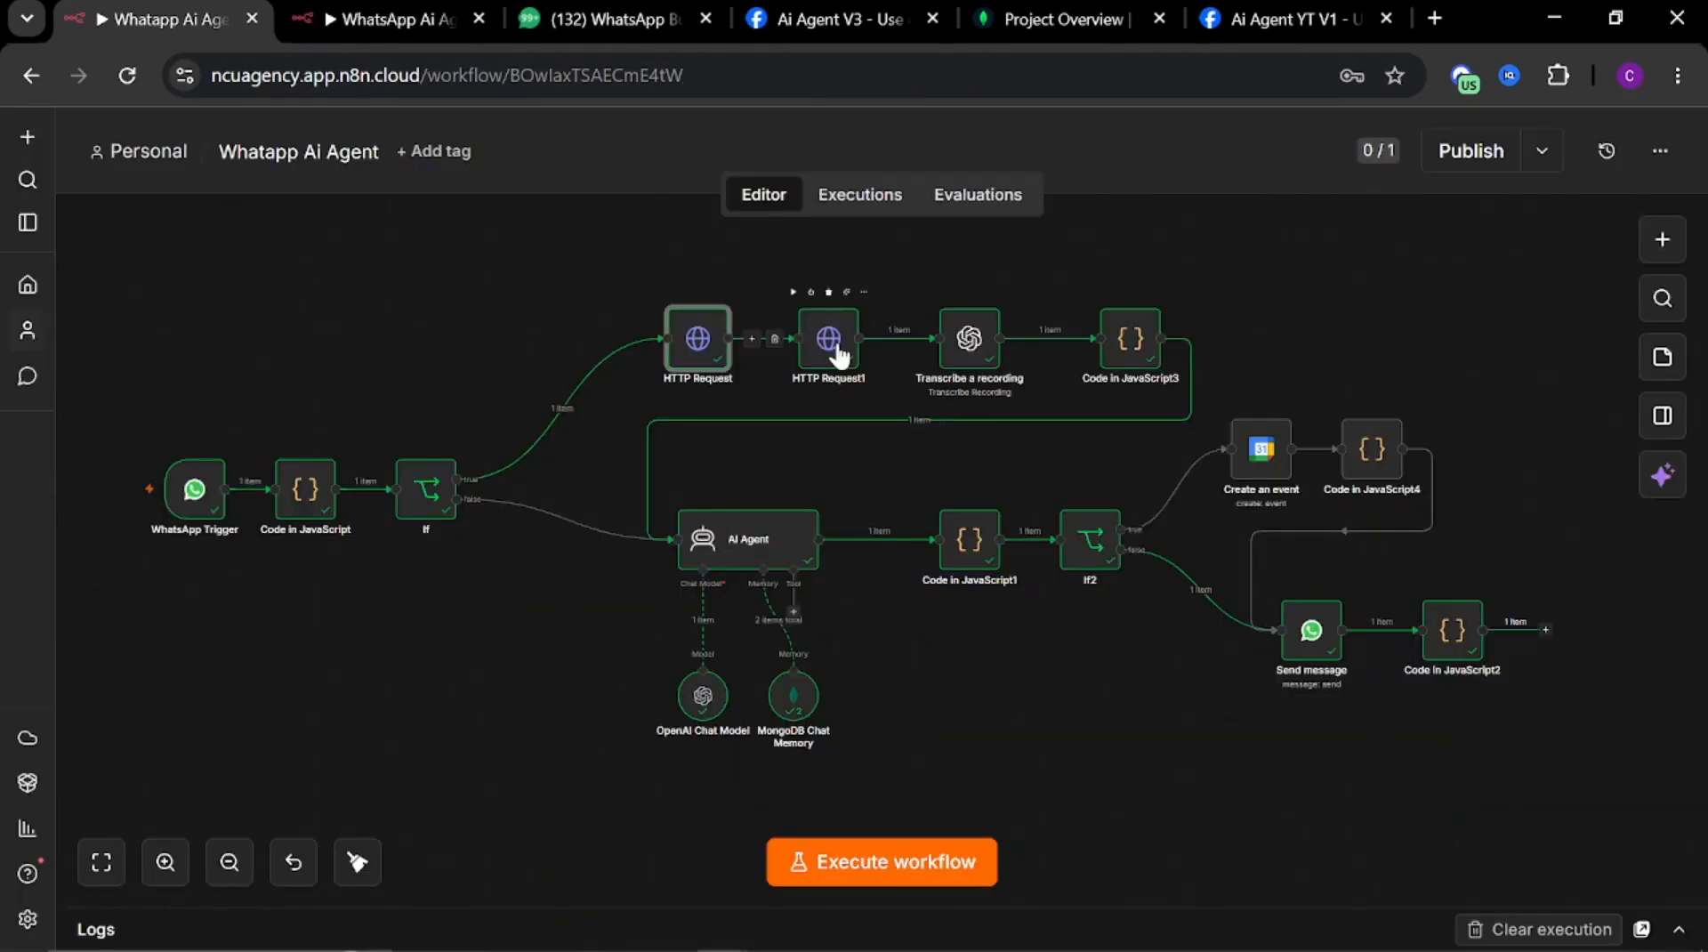
pyautogui.click(829, 340)
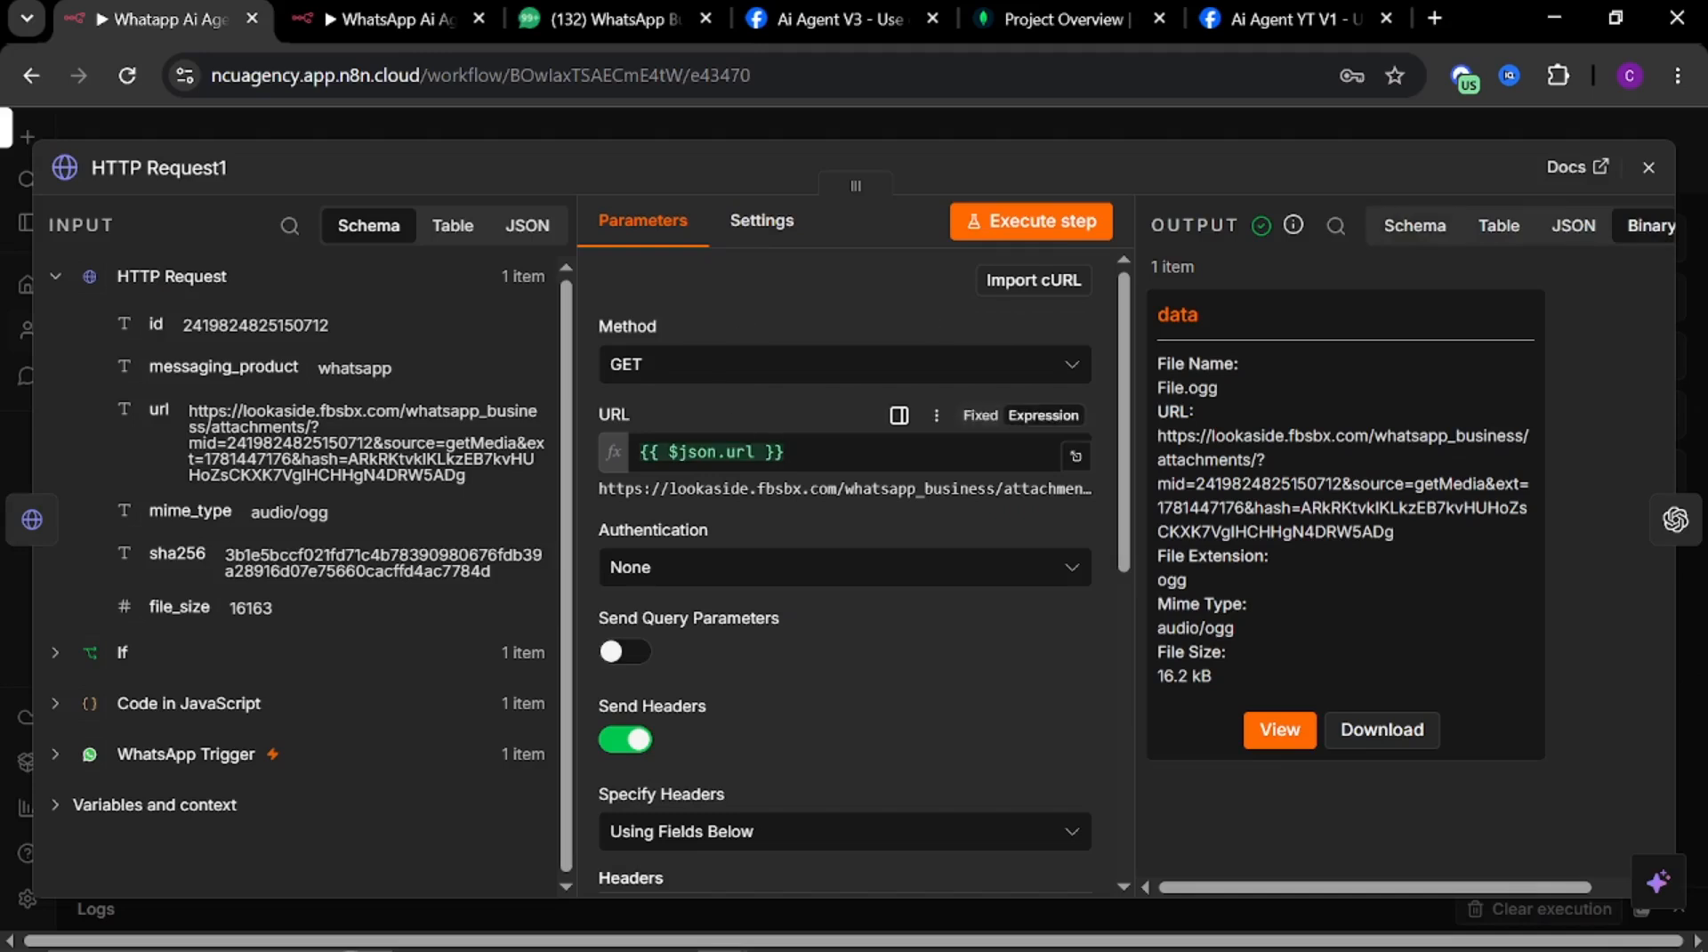
pyautogui.moveTo(787, 453); pyautogui.dragTo(638, 453)
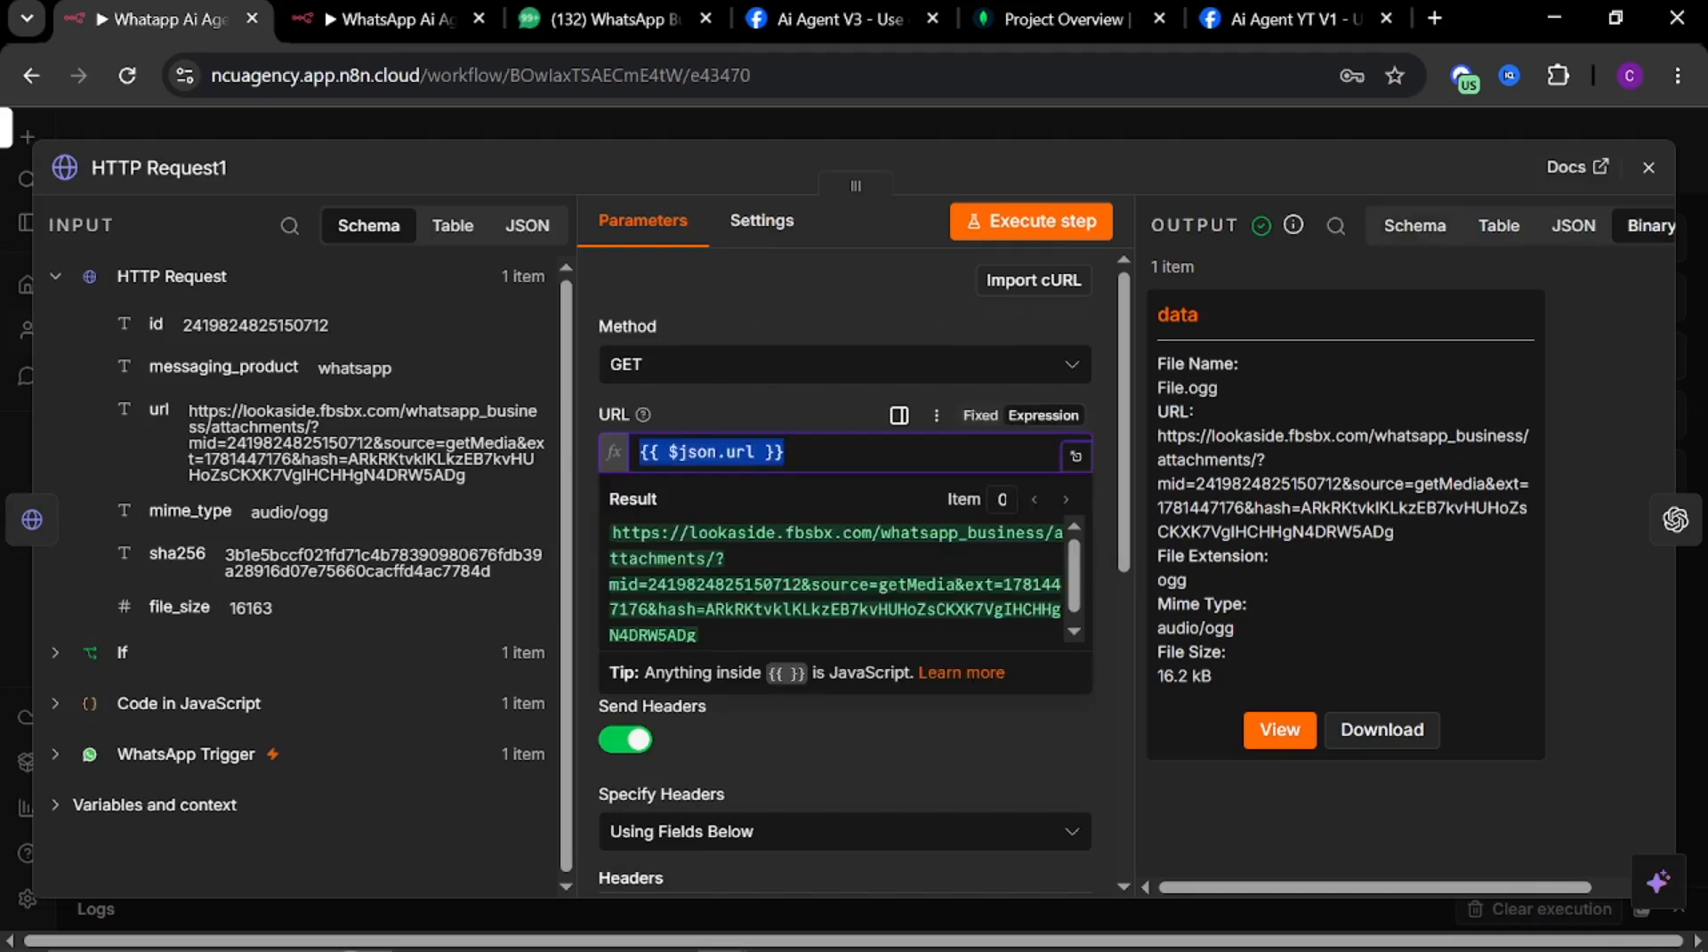
pyautogui.click(702, 125)
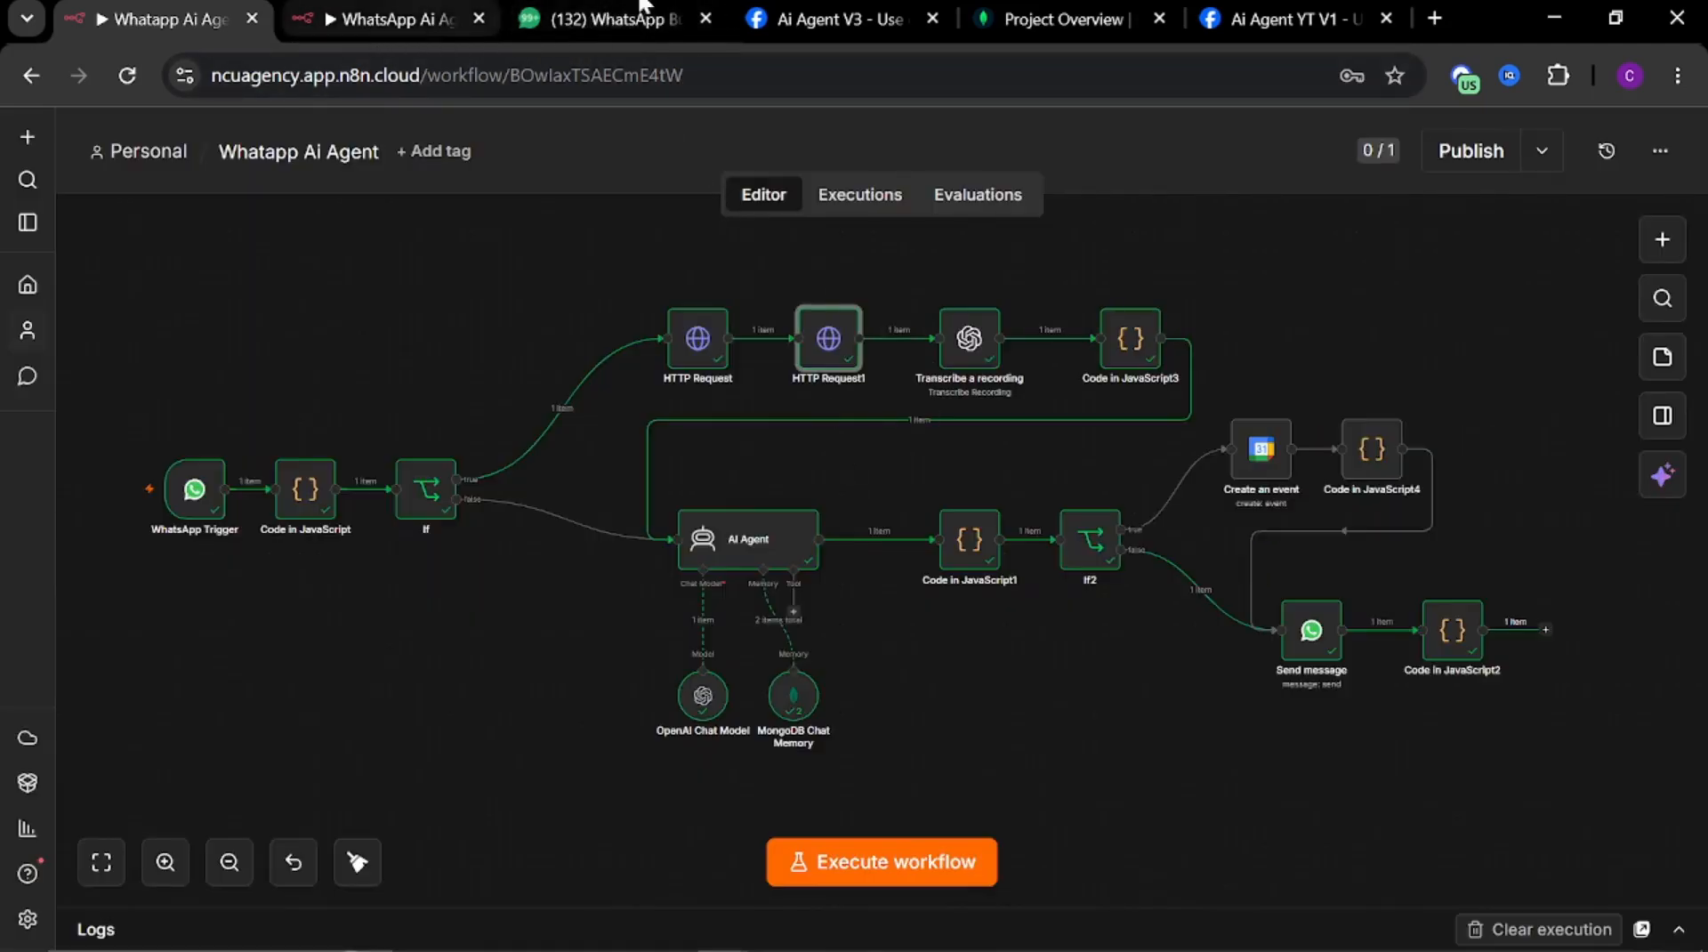
# Set the new HTTP Request node's URL to the expression {{ $json.url }}
pyautogui.click(472, 18)
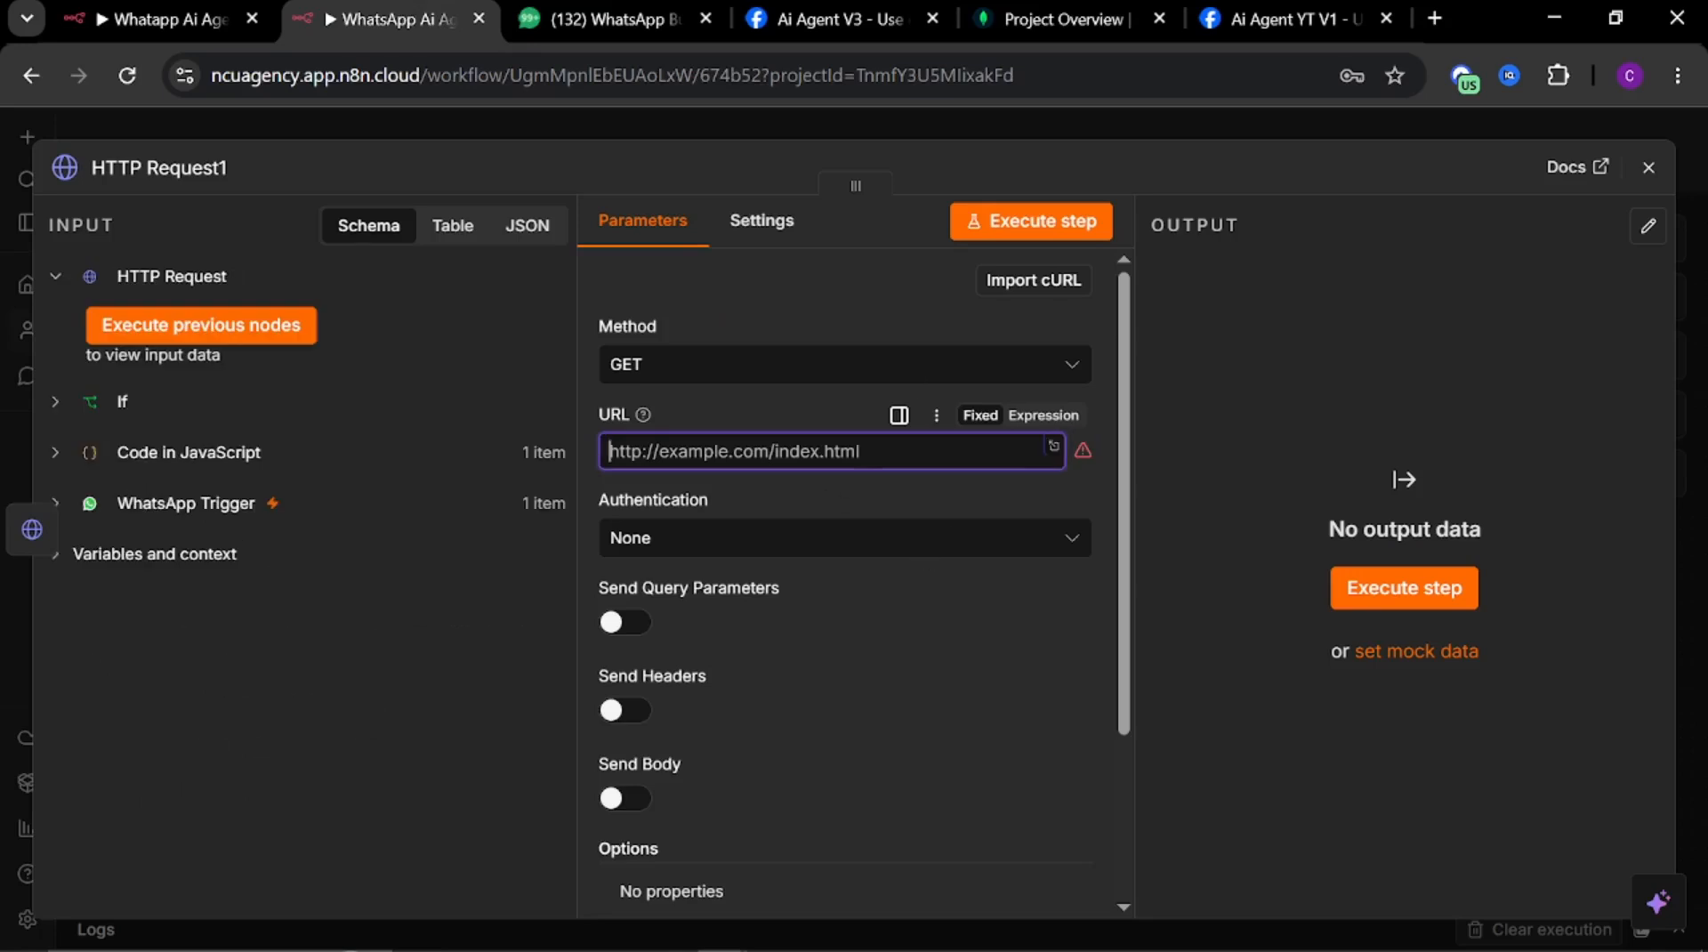
pyautogui.write('{{ $json.url')
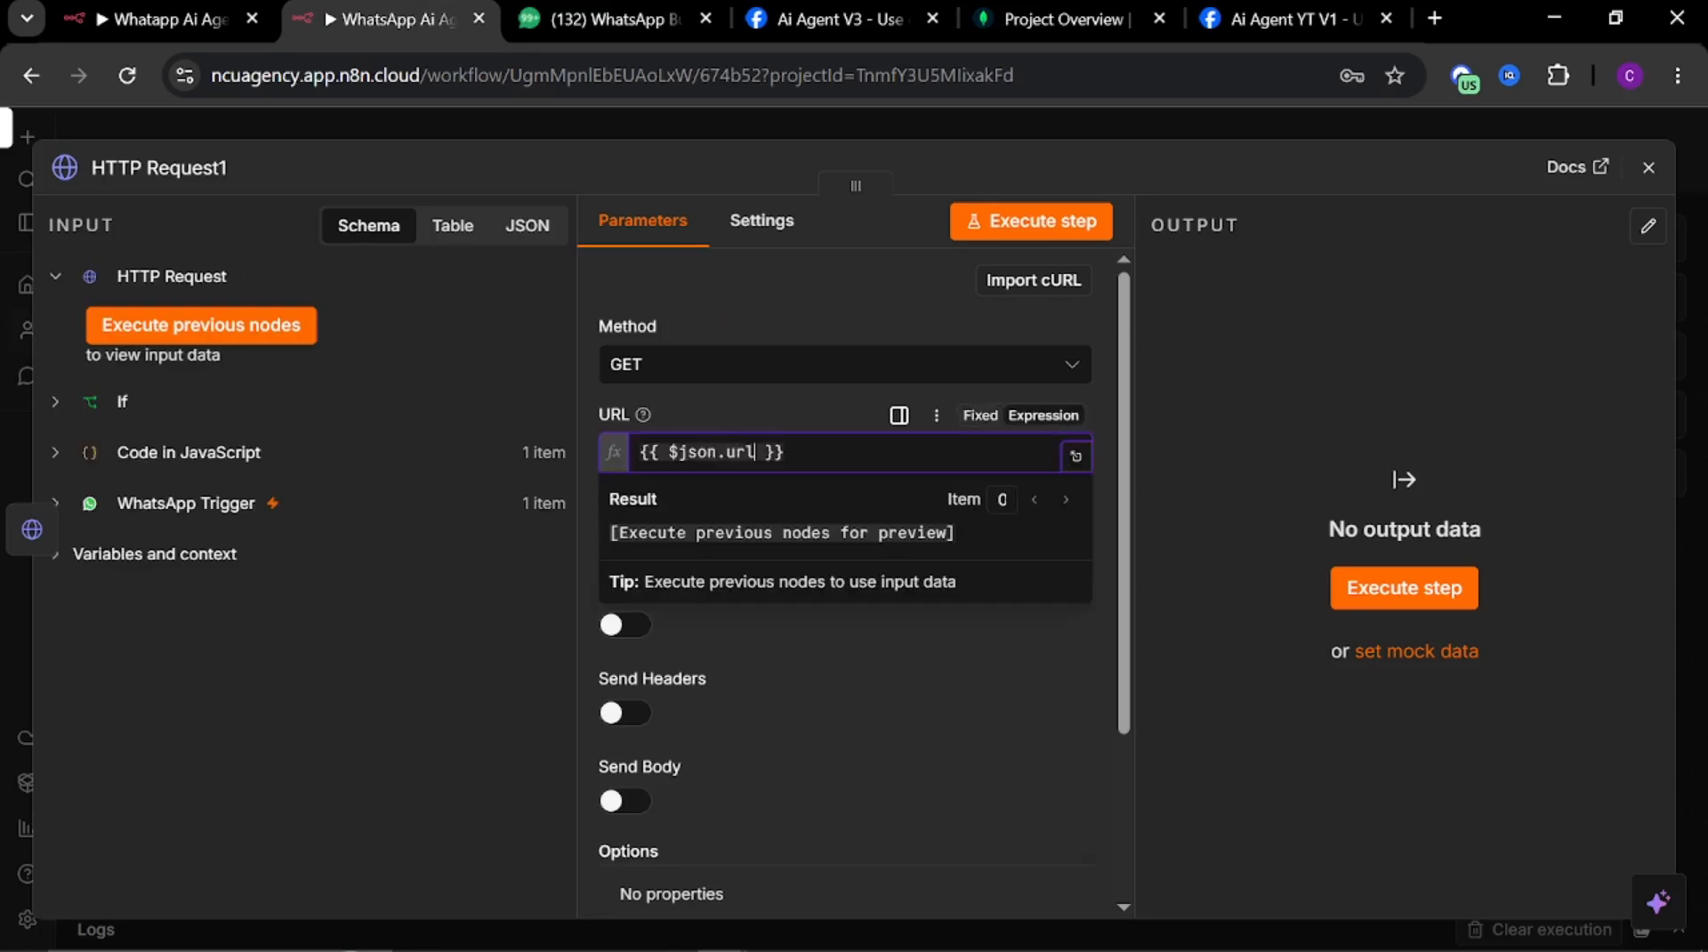
pyautogui.click(919, 751)
pyautogui.scroll(-3, 709, 694)
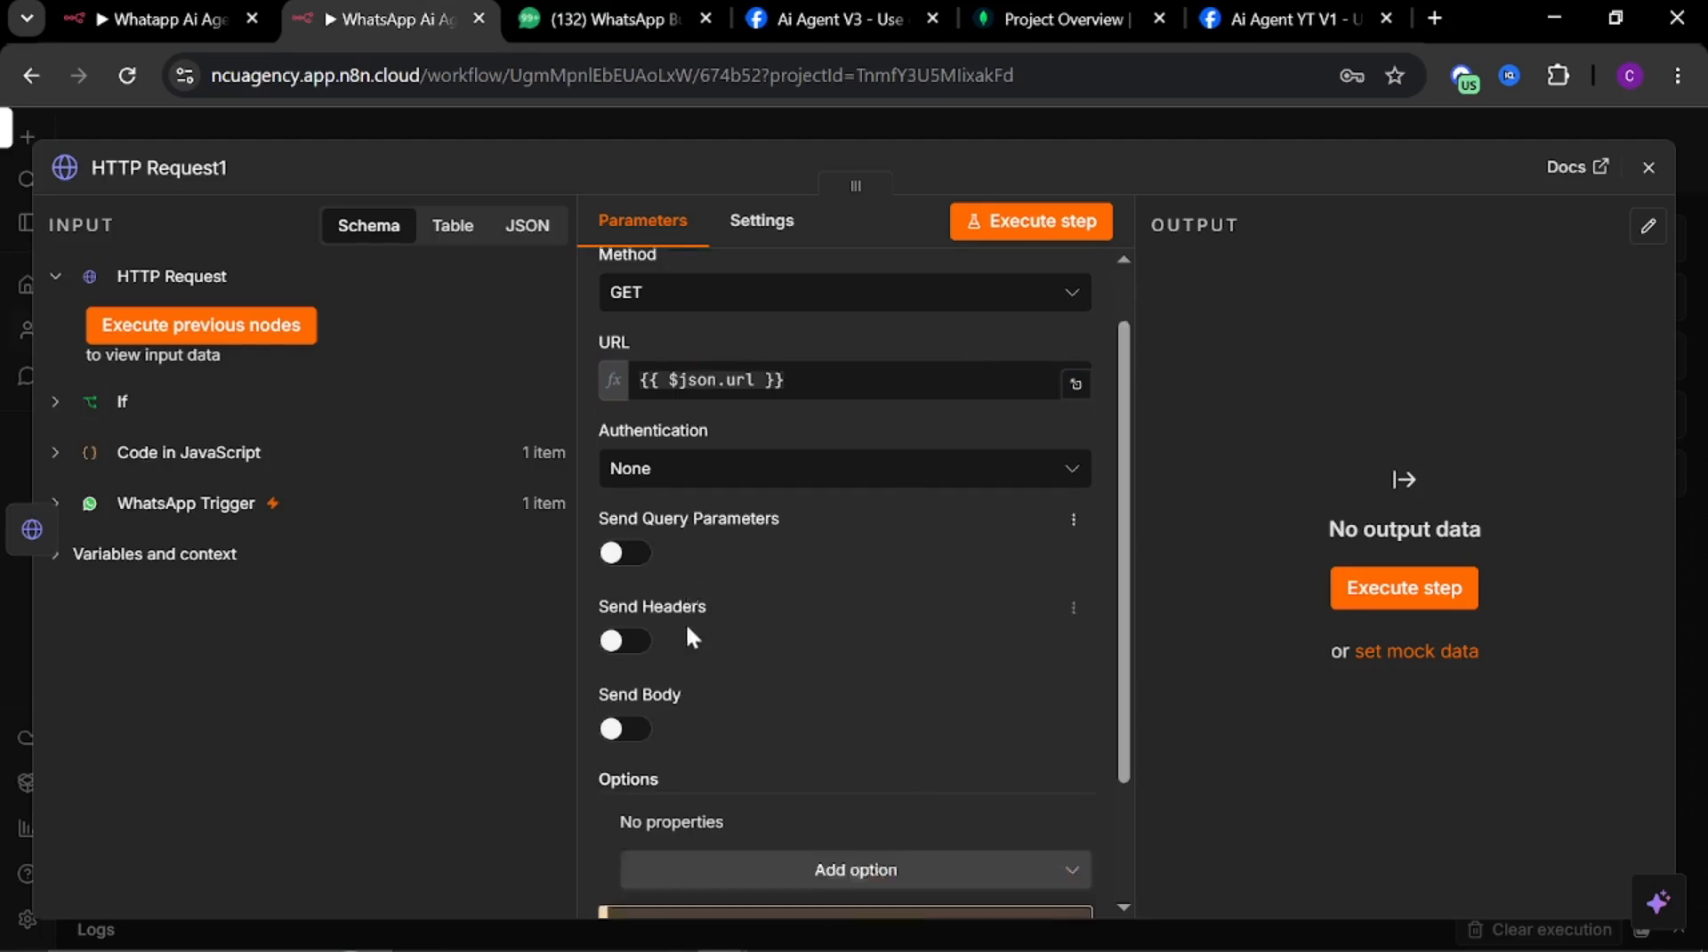
# Enable Send Headers and paste Authorization as the header name
pyautogui.click(614, 481)
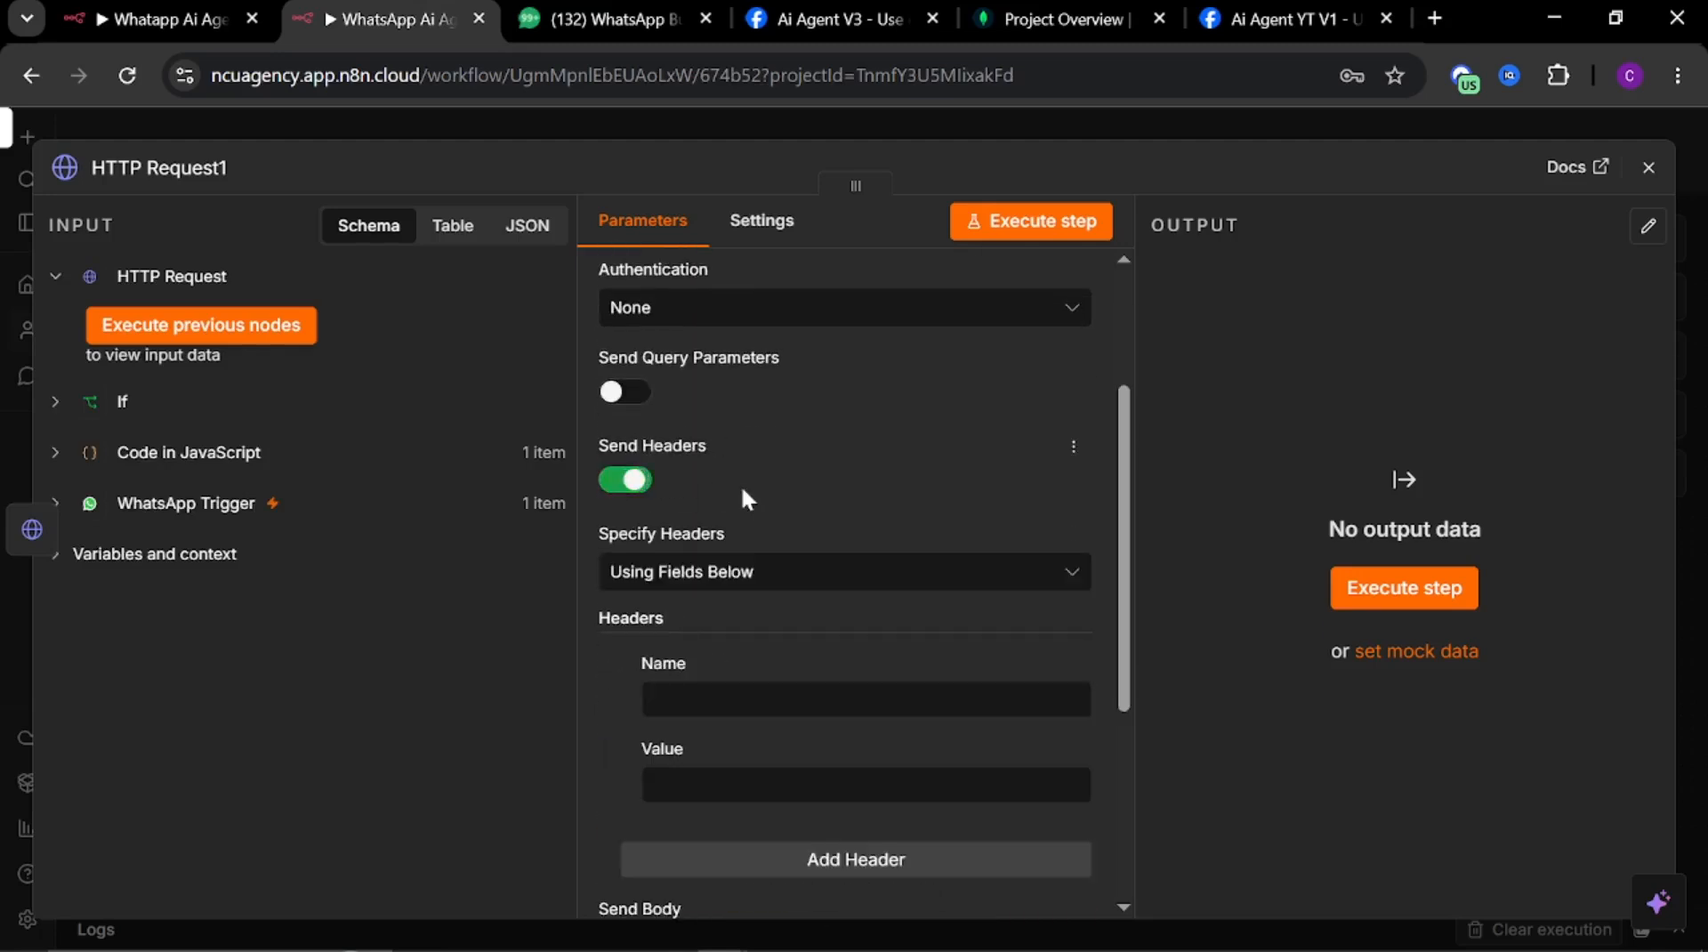
pyautogui.click(801, 699)
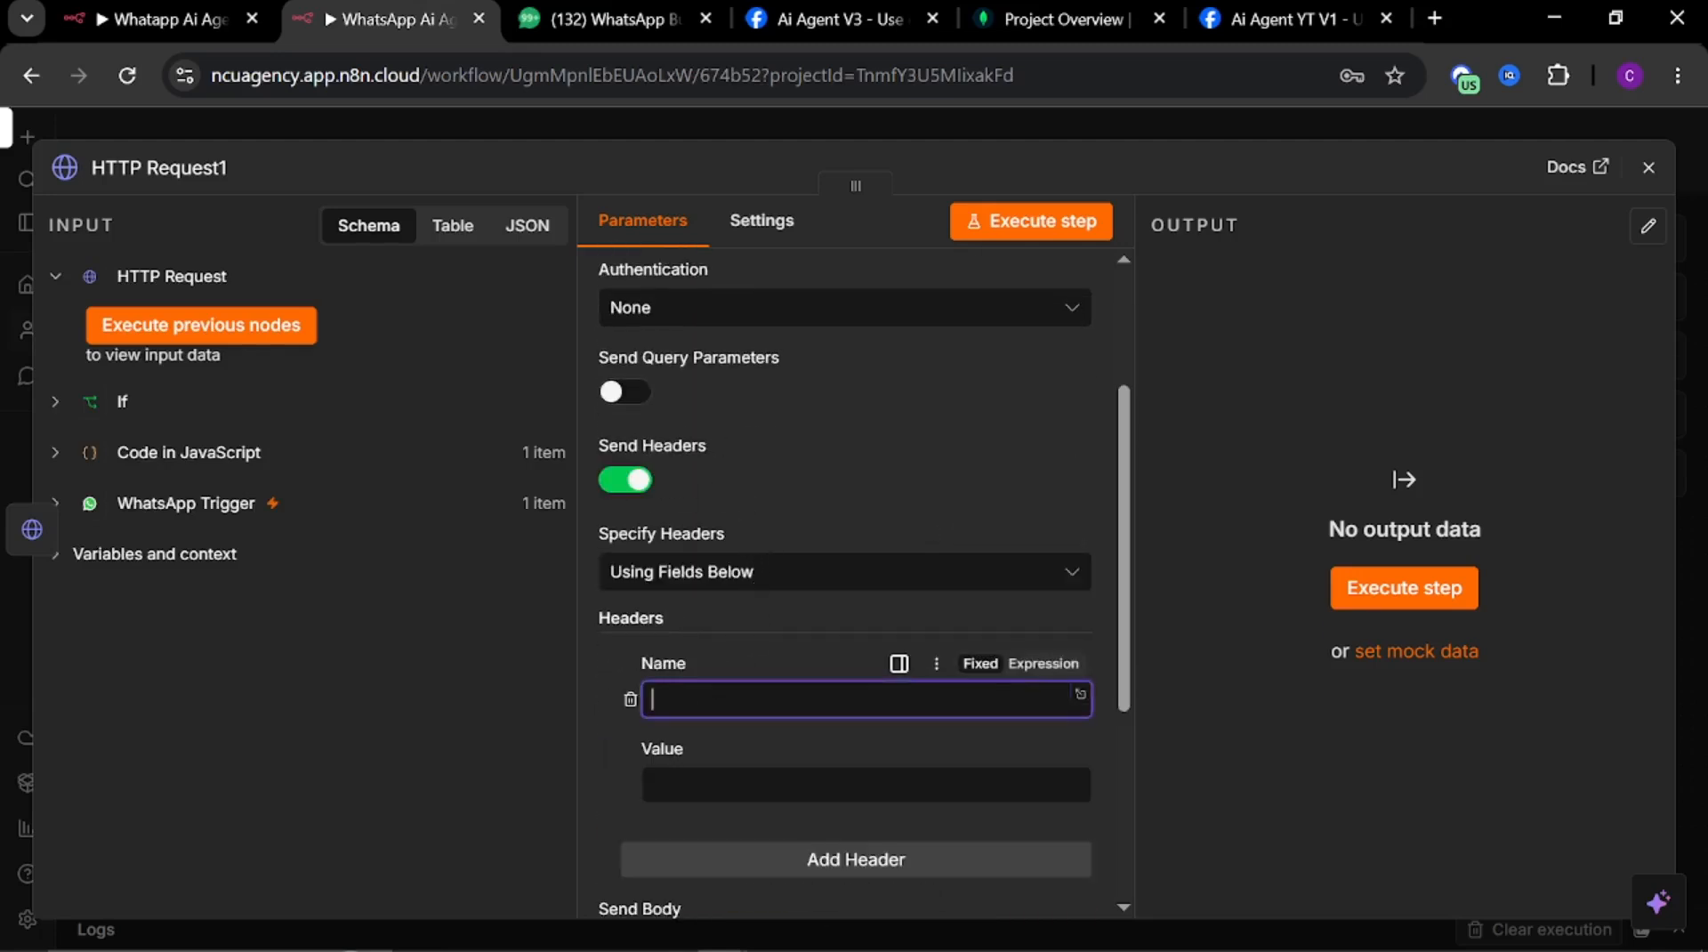
pyautogui.press('super+v')
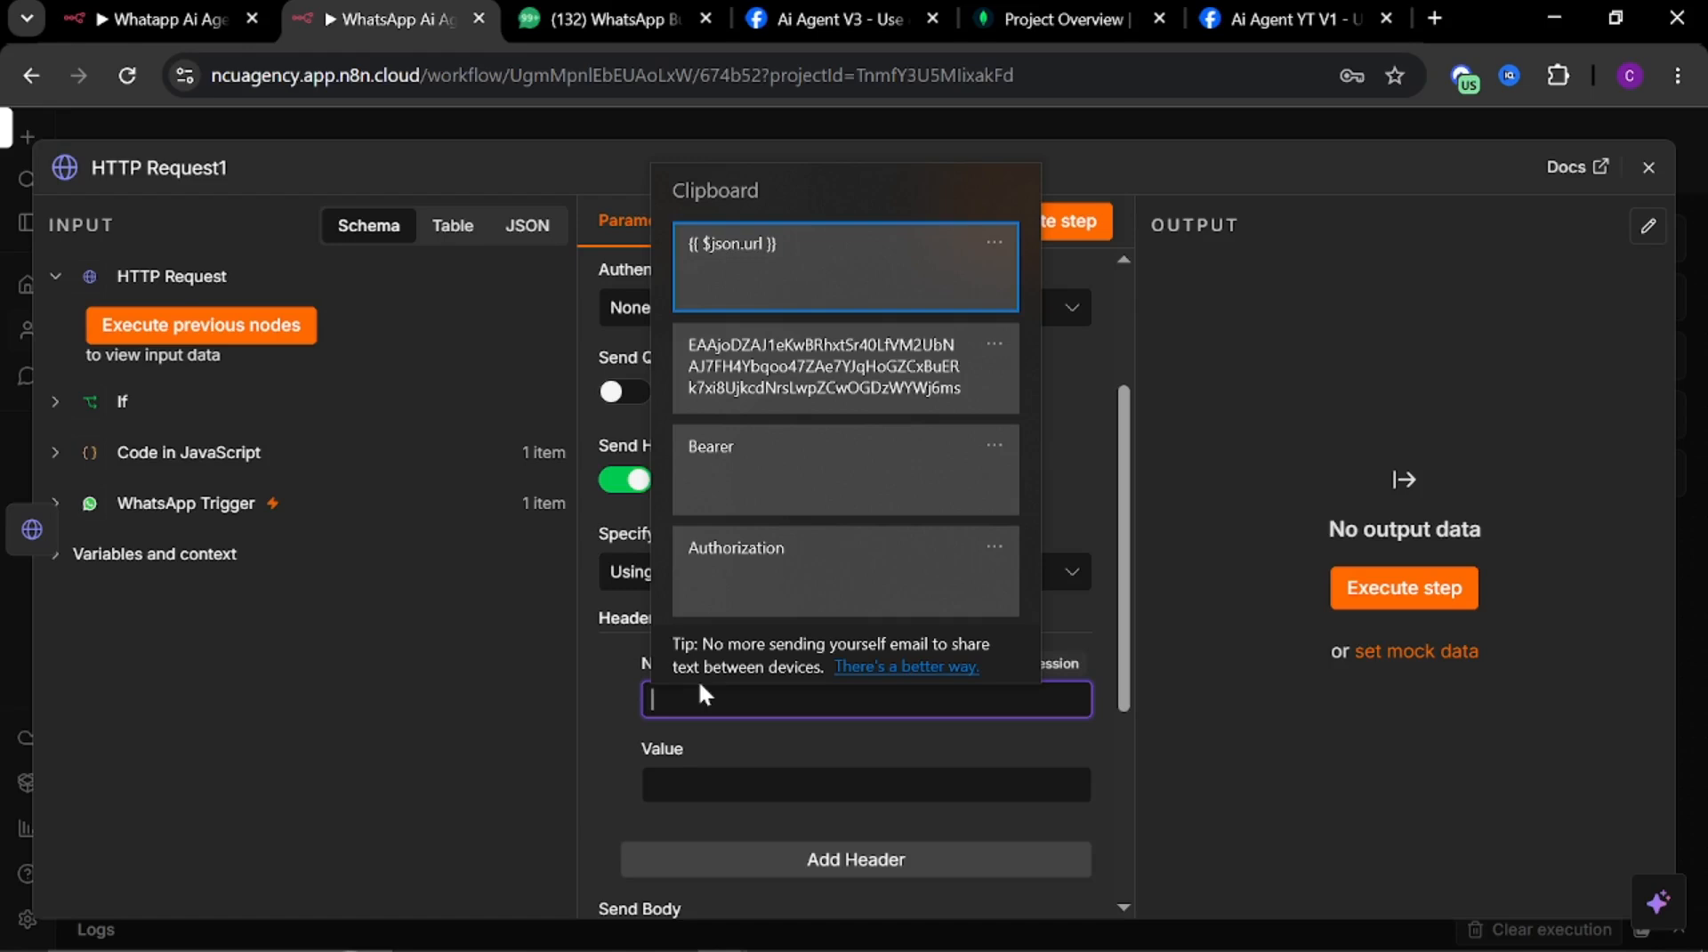
pyautogui.click(764, 549)
pyautogui.click(698, 784)
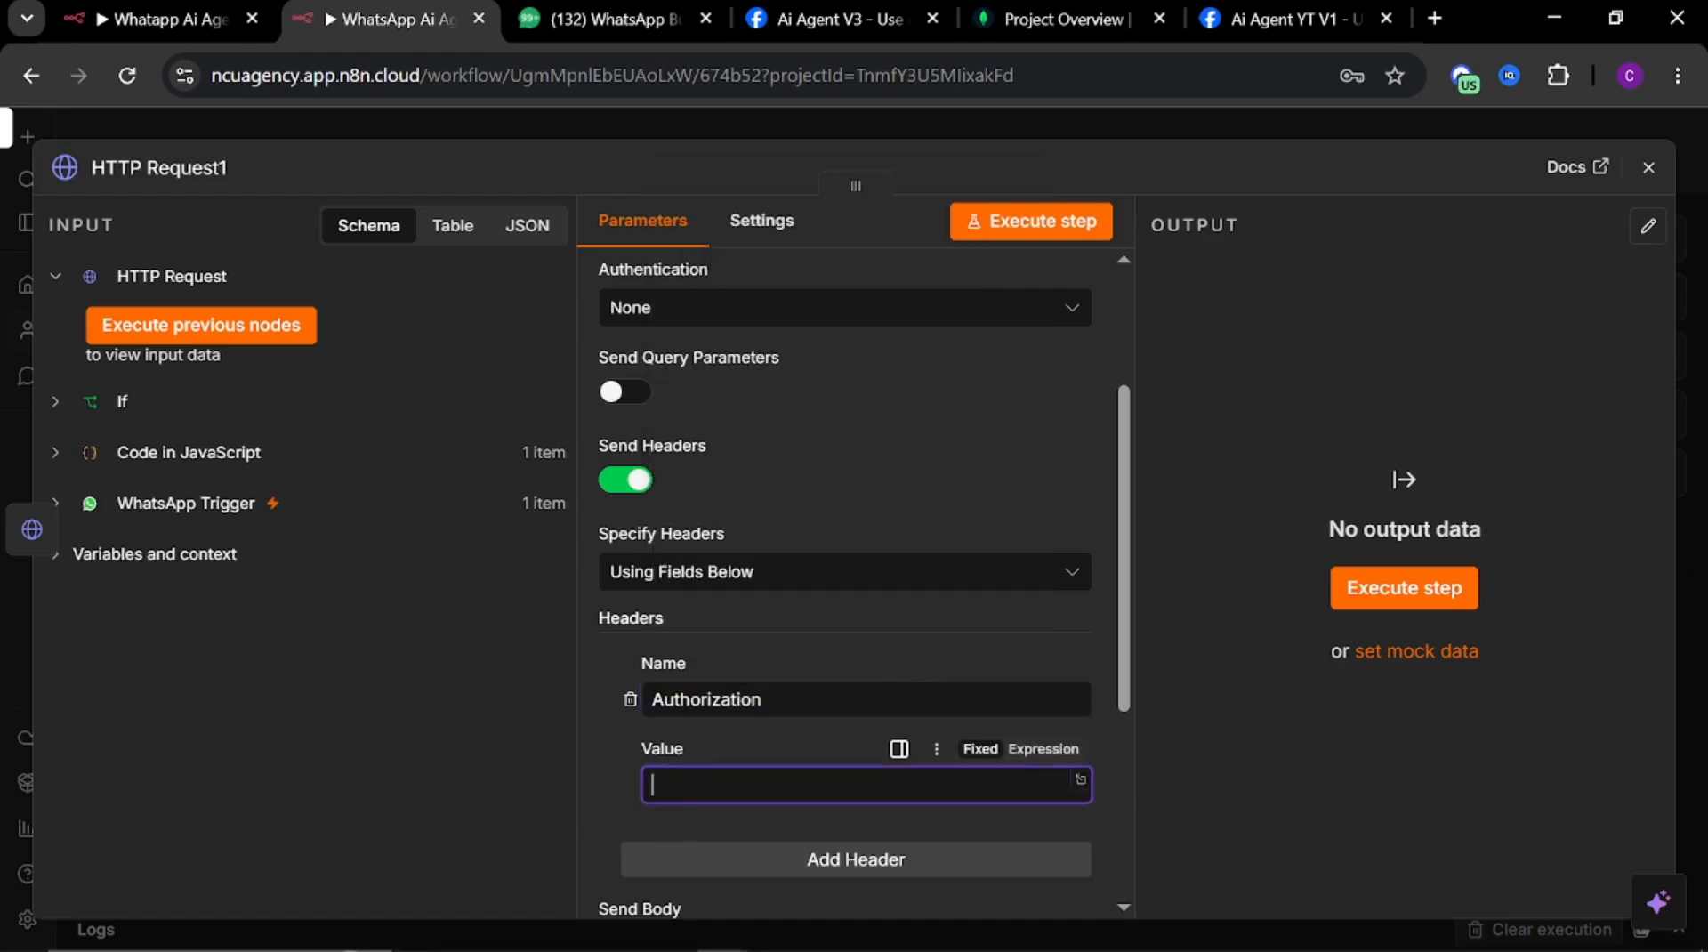
# Fill the header value with Bearer plus the WhatsApp access token copied from the Meta setup page, and close the node editor
pyautogui.press('super+v')
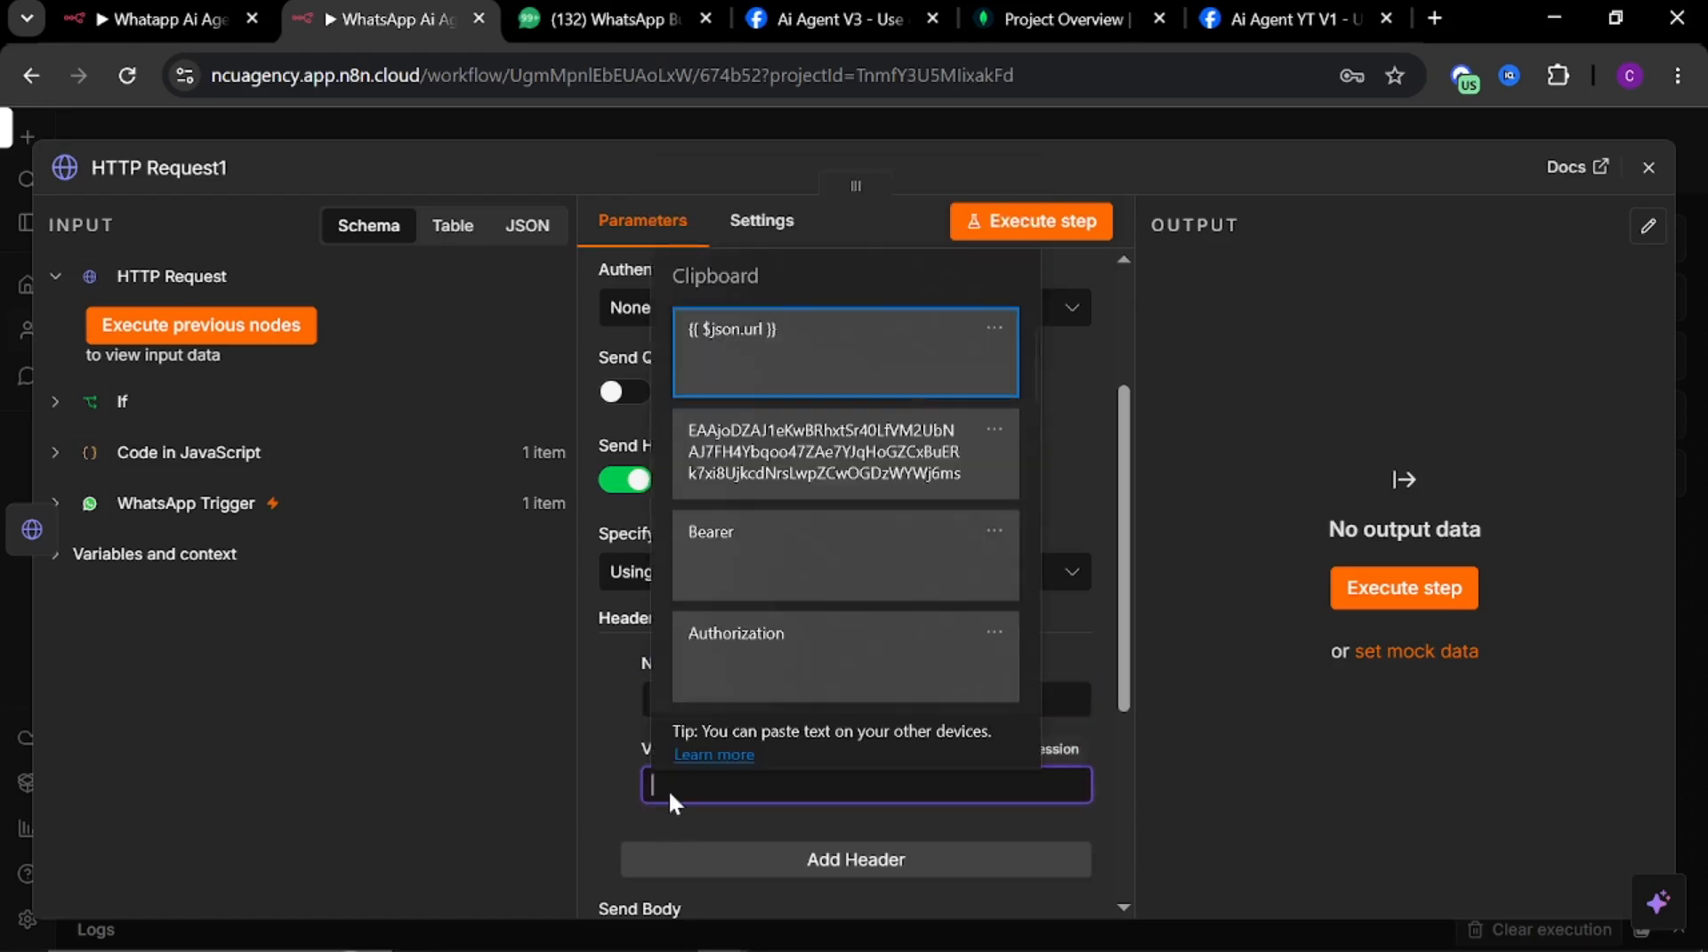
pyautogui.click(734, 546)
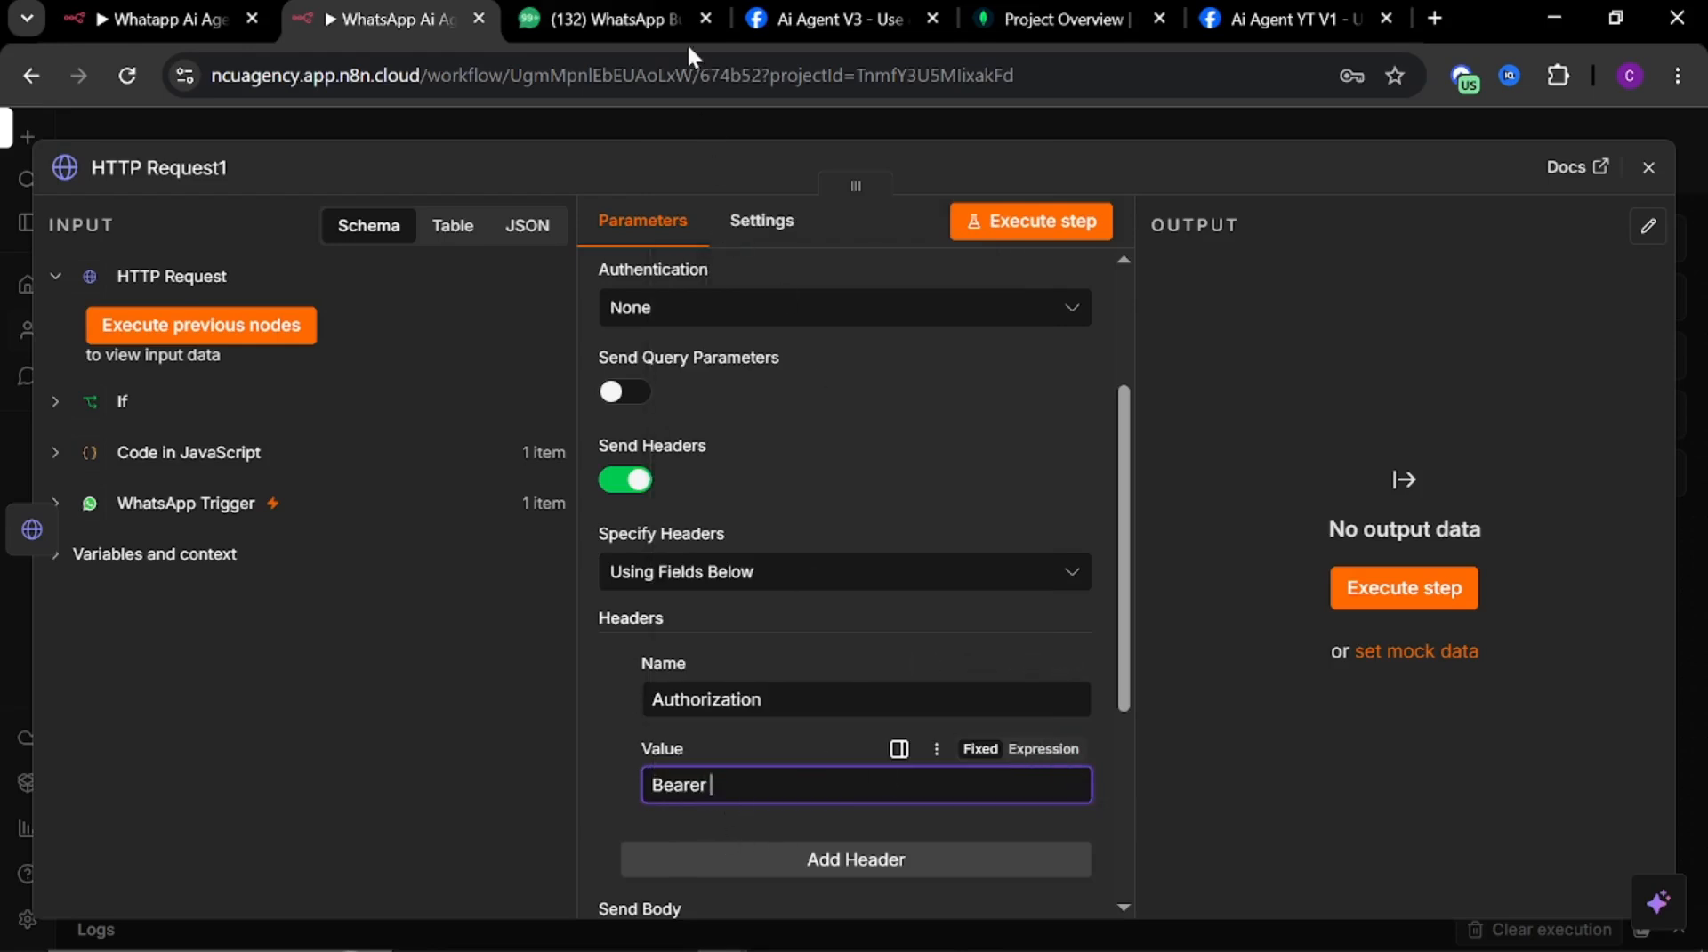
pyautogui.click(835, 19)
pyautogui.click(1235, 538)
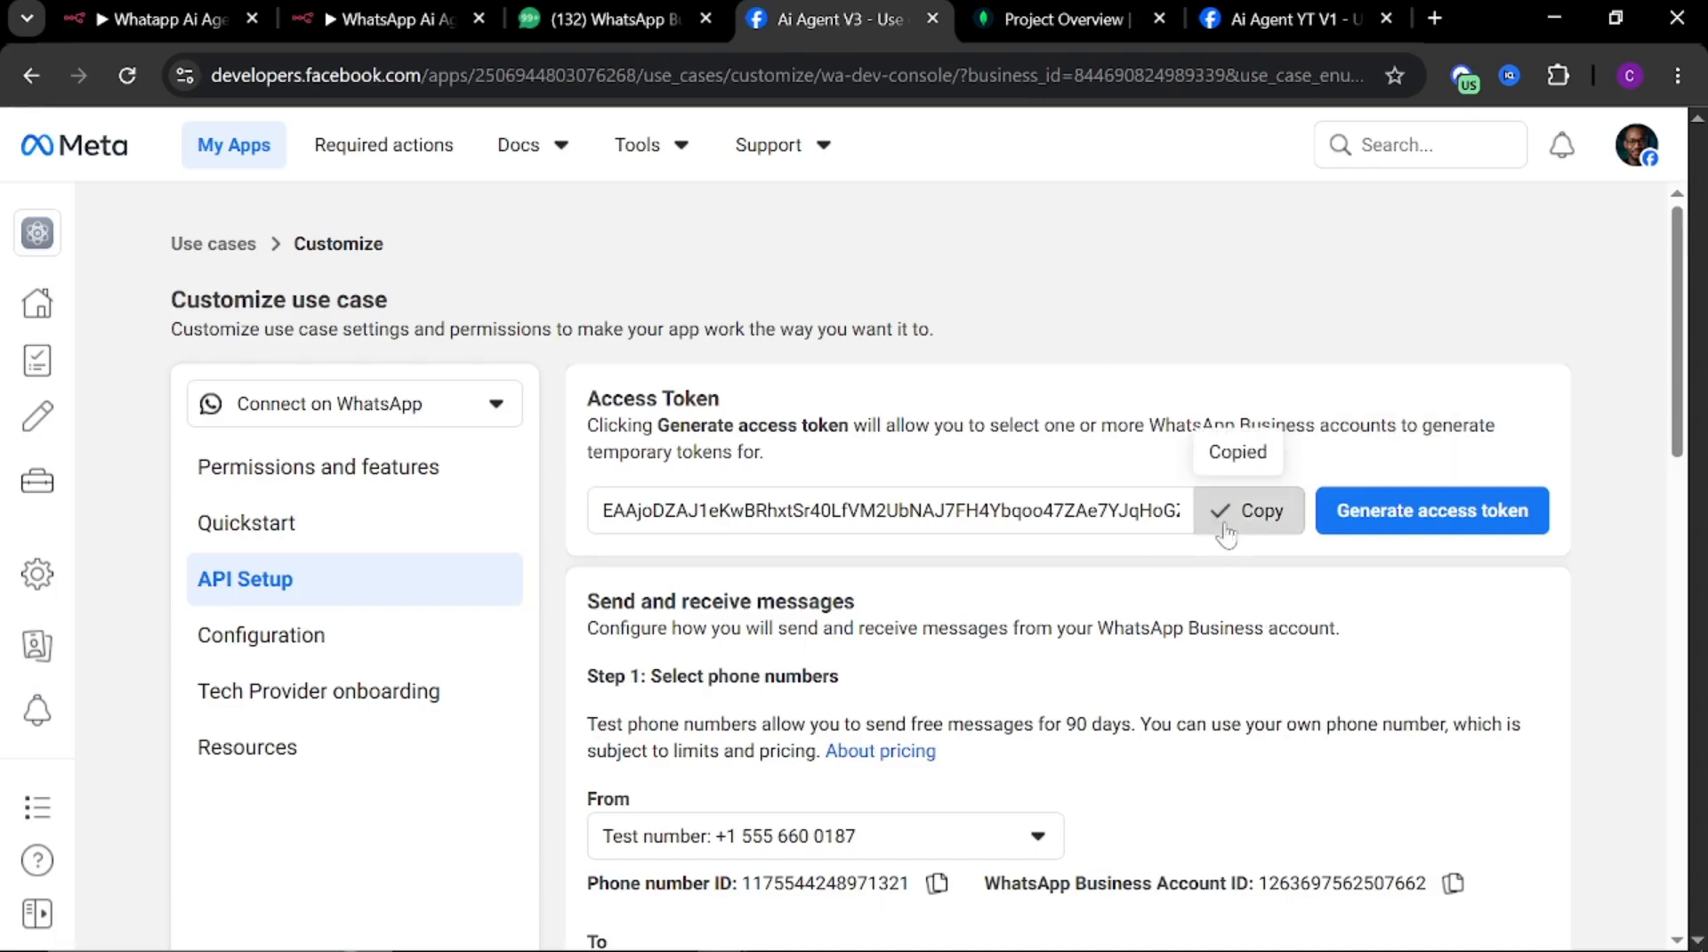
pyautogui.click(392, 20)
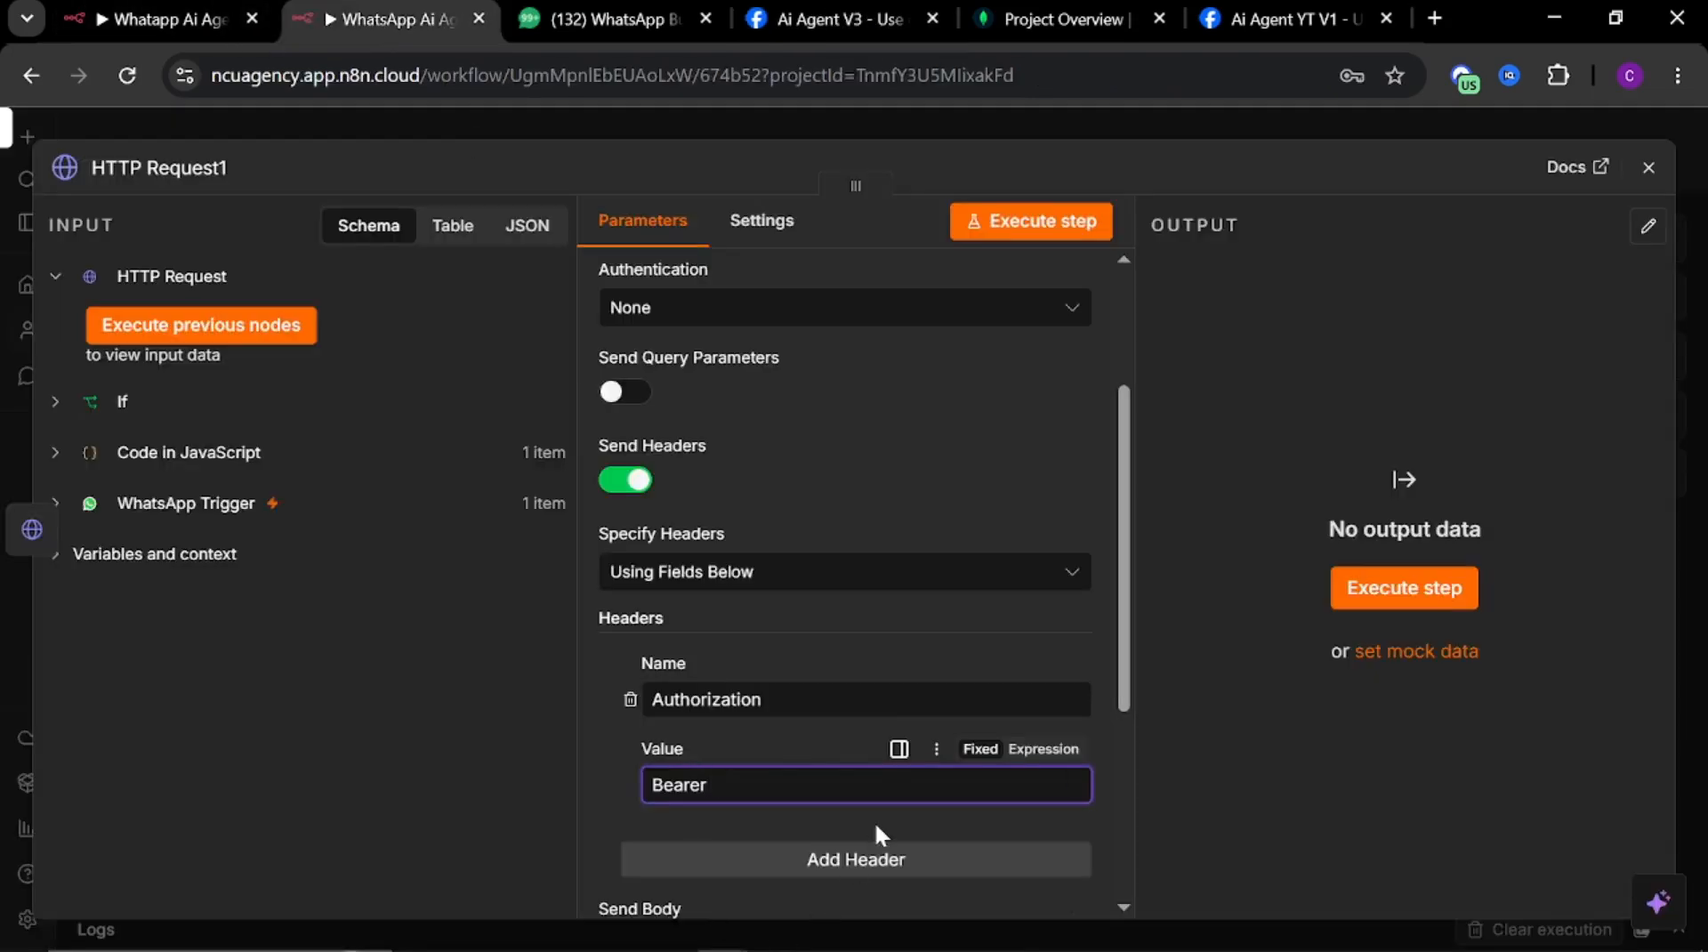
pyautogui.hotkey('ctrl', 'v')
pyautogui.scroll(-4, 828, 801)
pyautogui.scroll(10, 872, 776)
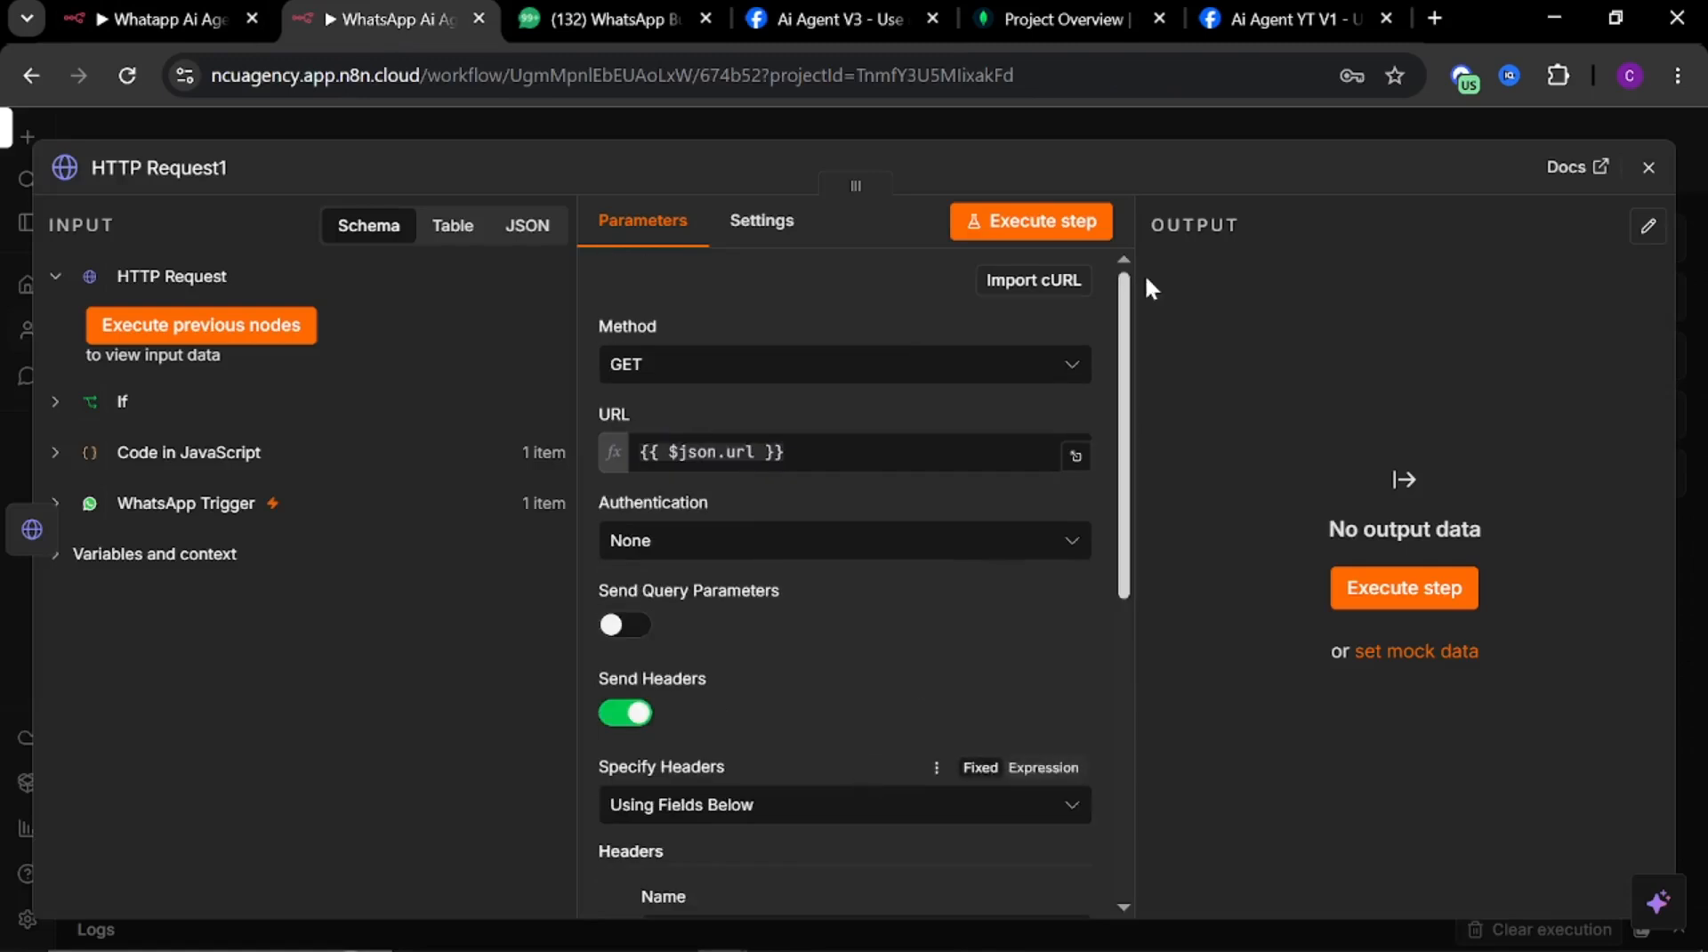
pyautogui.click(1082, 109)
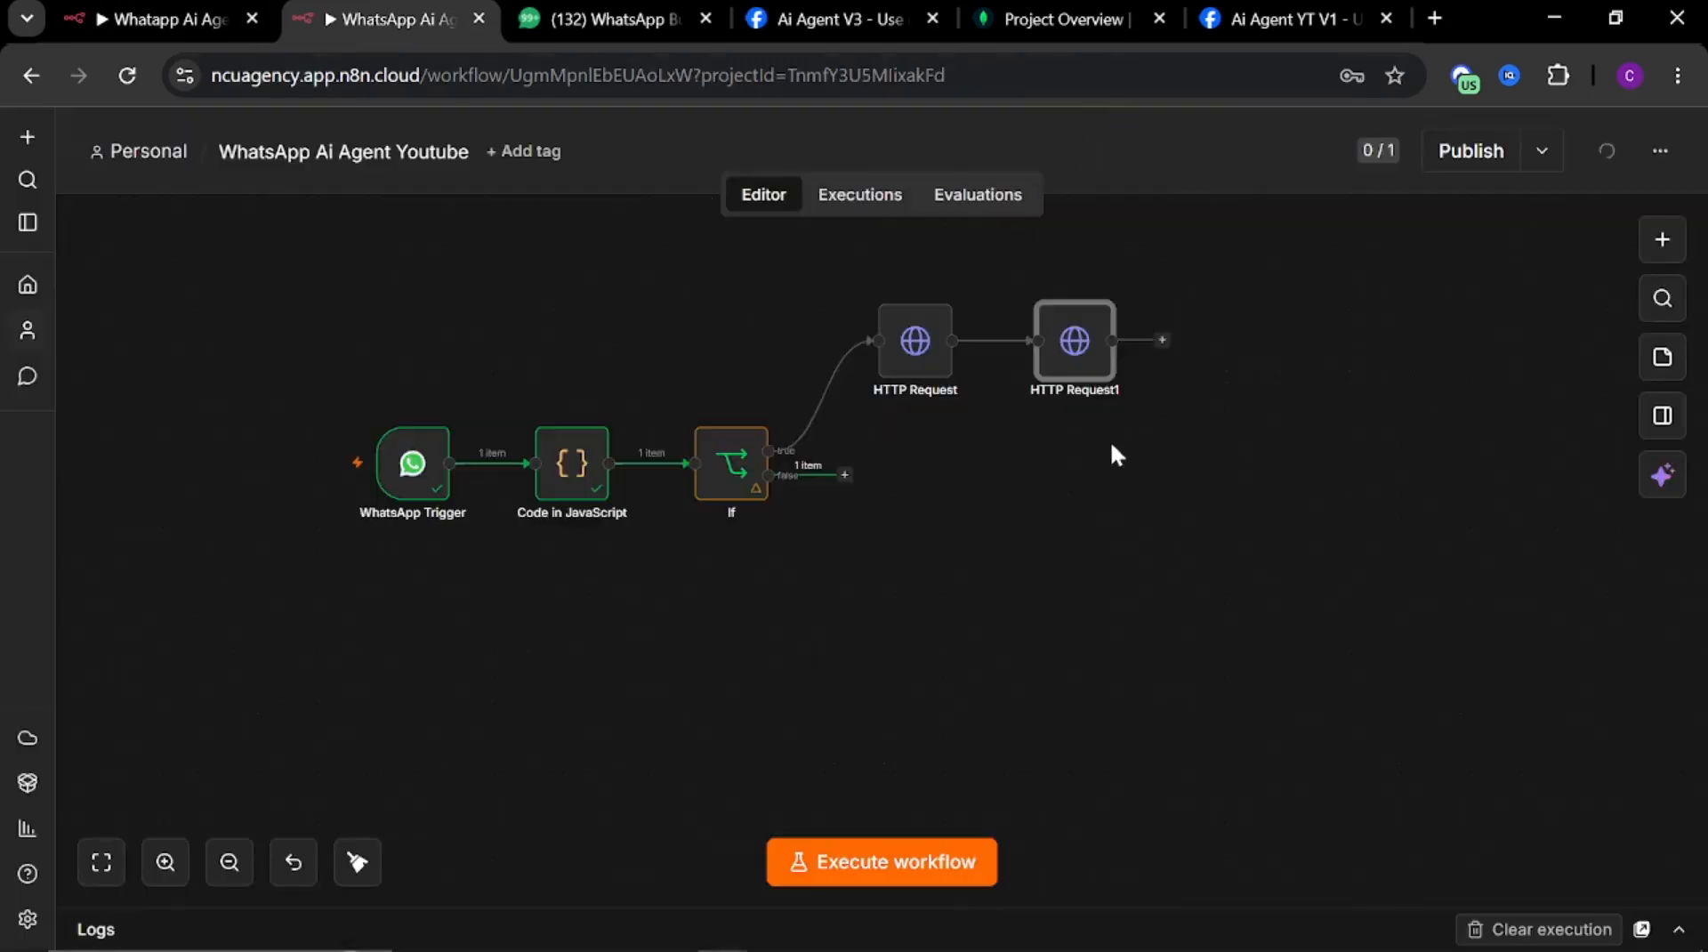
# Add an OpenAI Transcribe a recording node after the second HTTP Request node
pyautogui.moveTo(1071, 453); pyautogui.dragTo(965, 480)
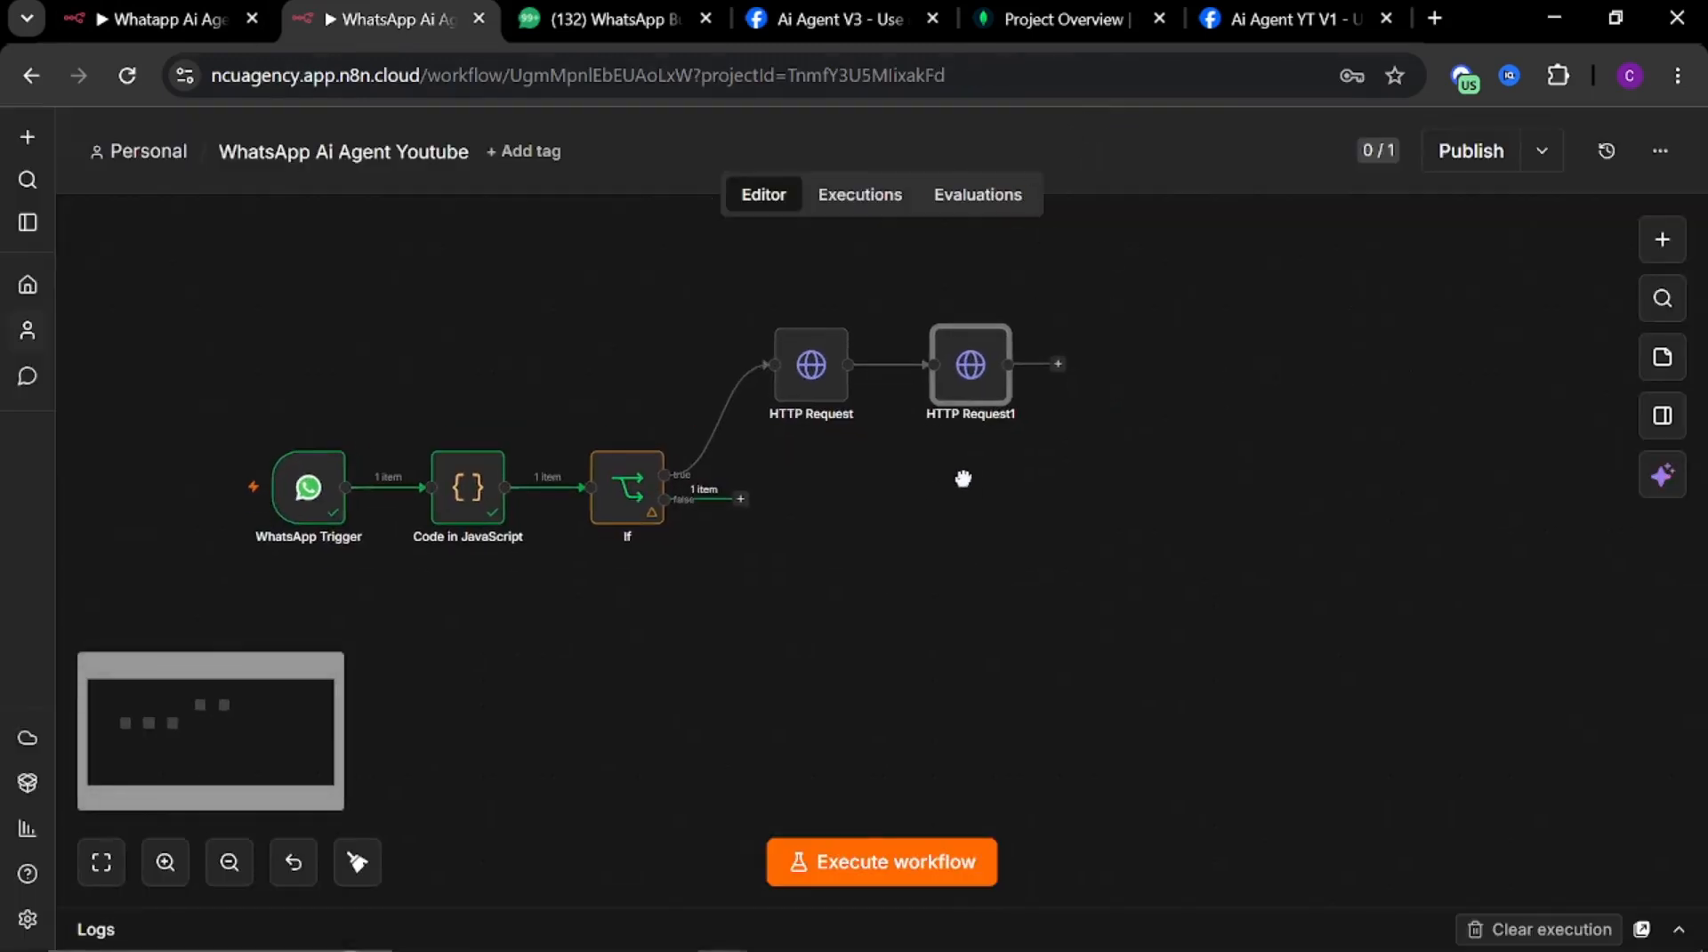
pyautogui.click(1053, 364)
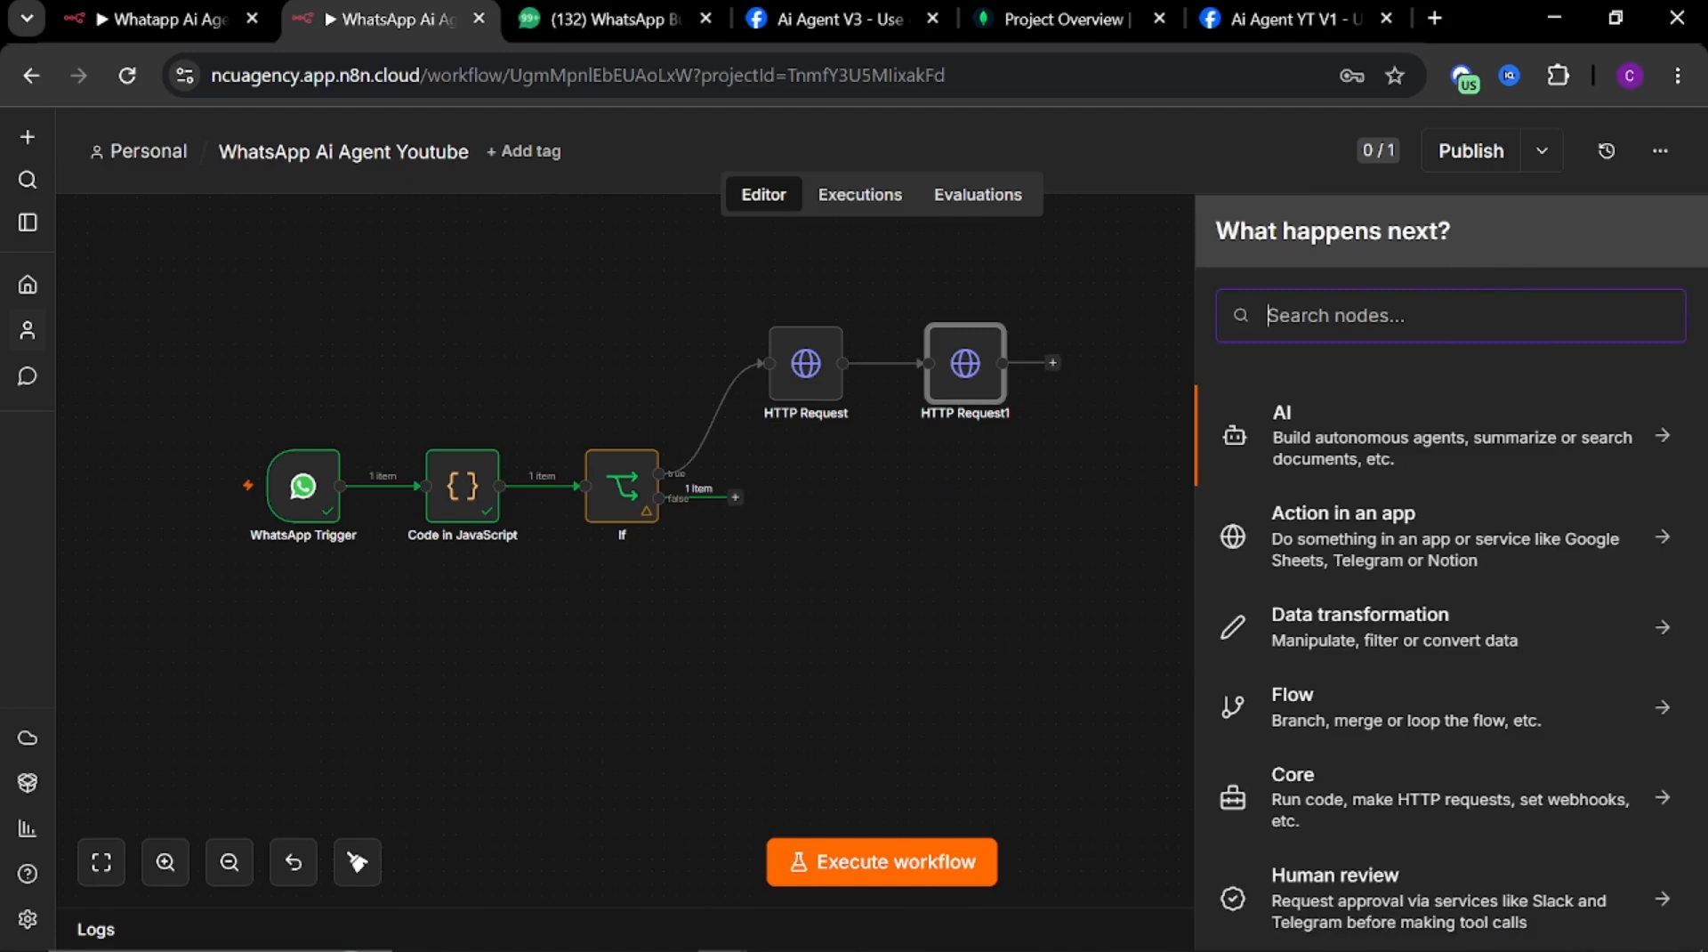
pyautogui.write('open')
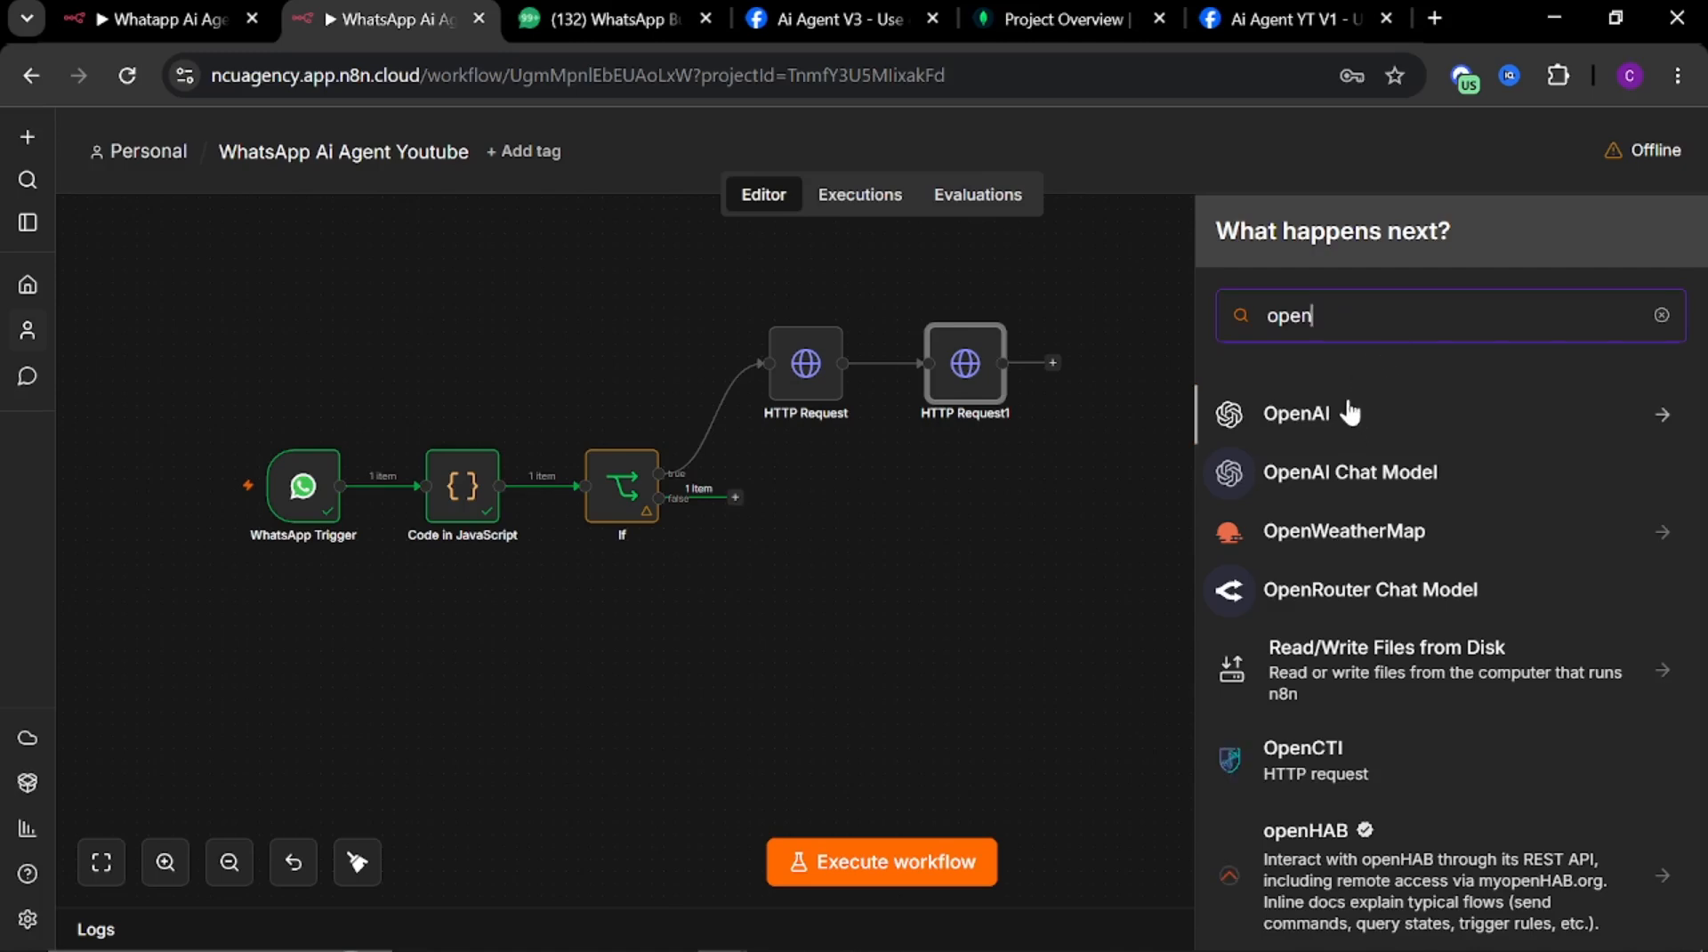
pyautogui.click(1397, 418)
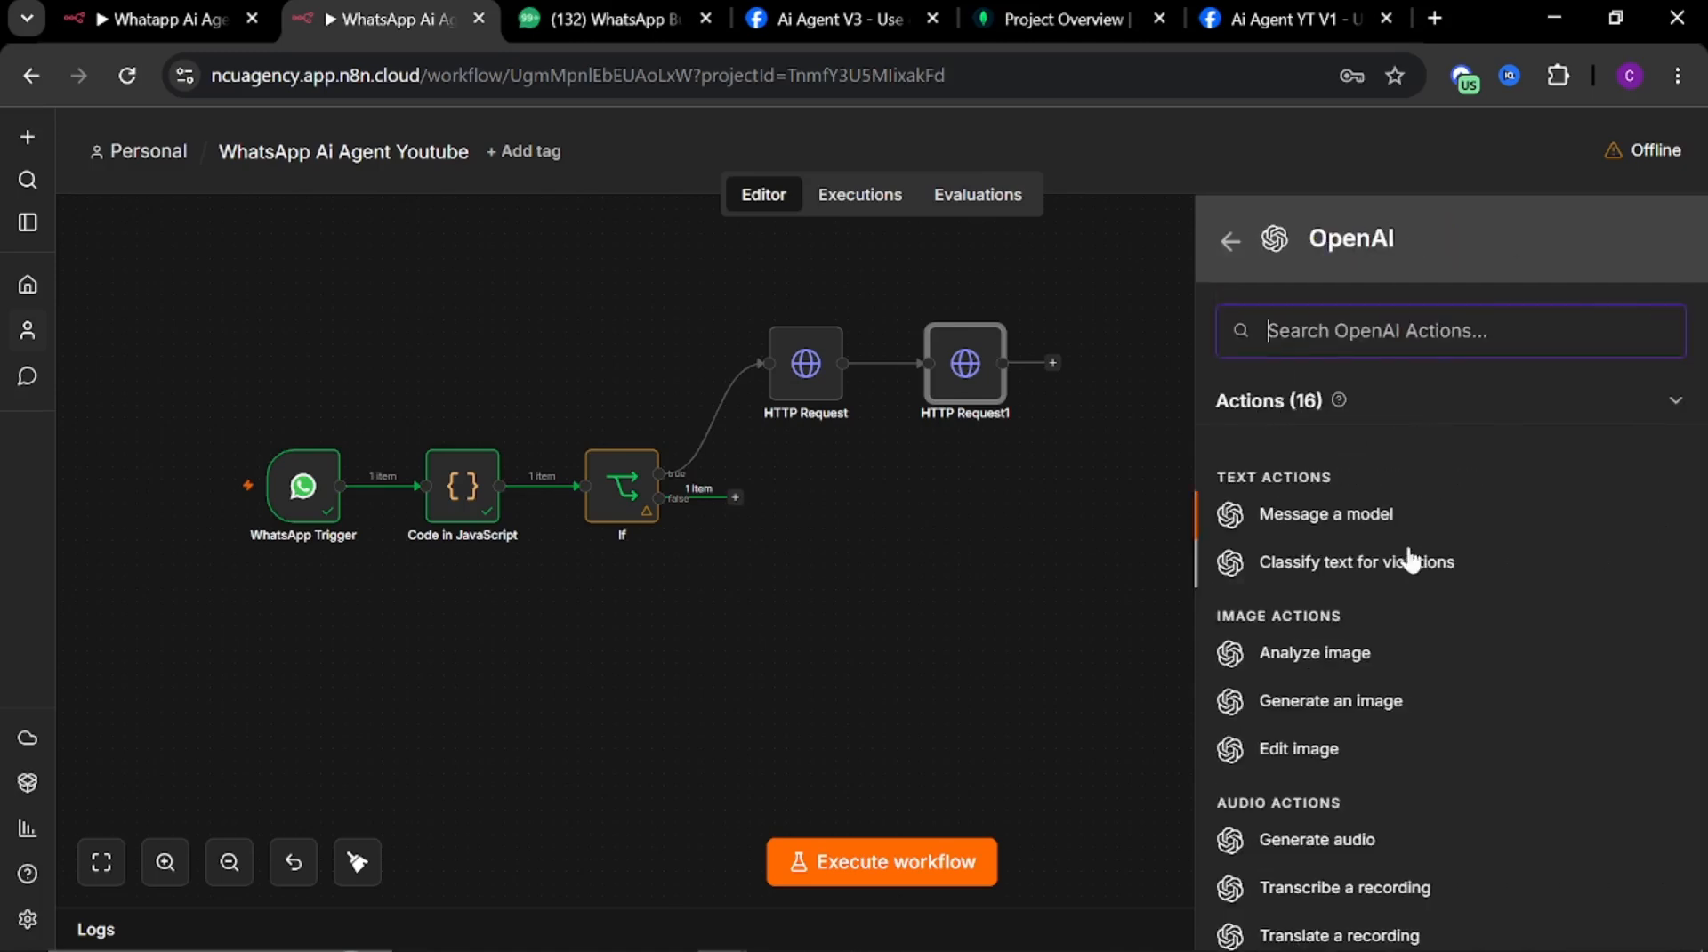
pyautogui.scroll(-3, 1406, 579)
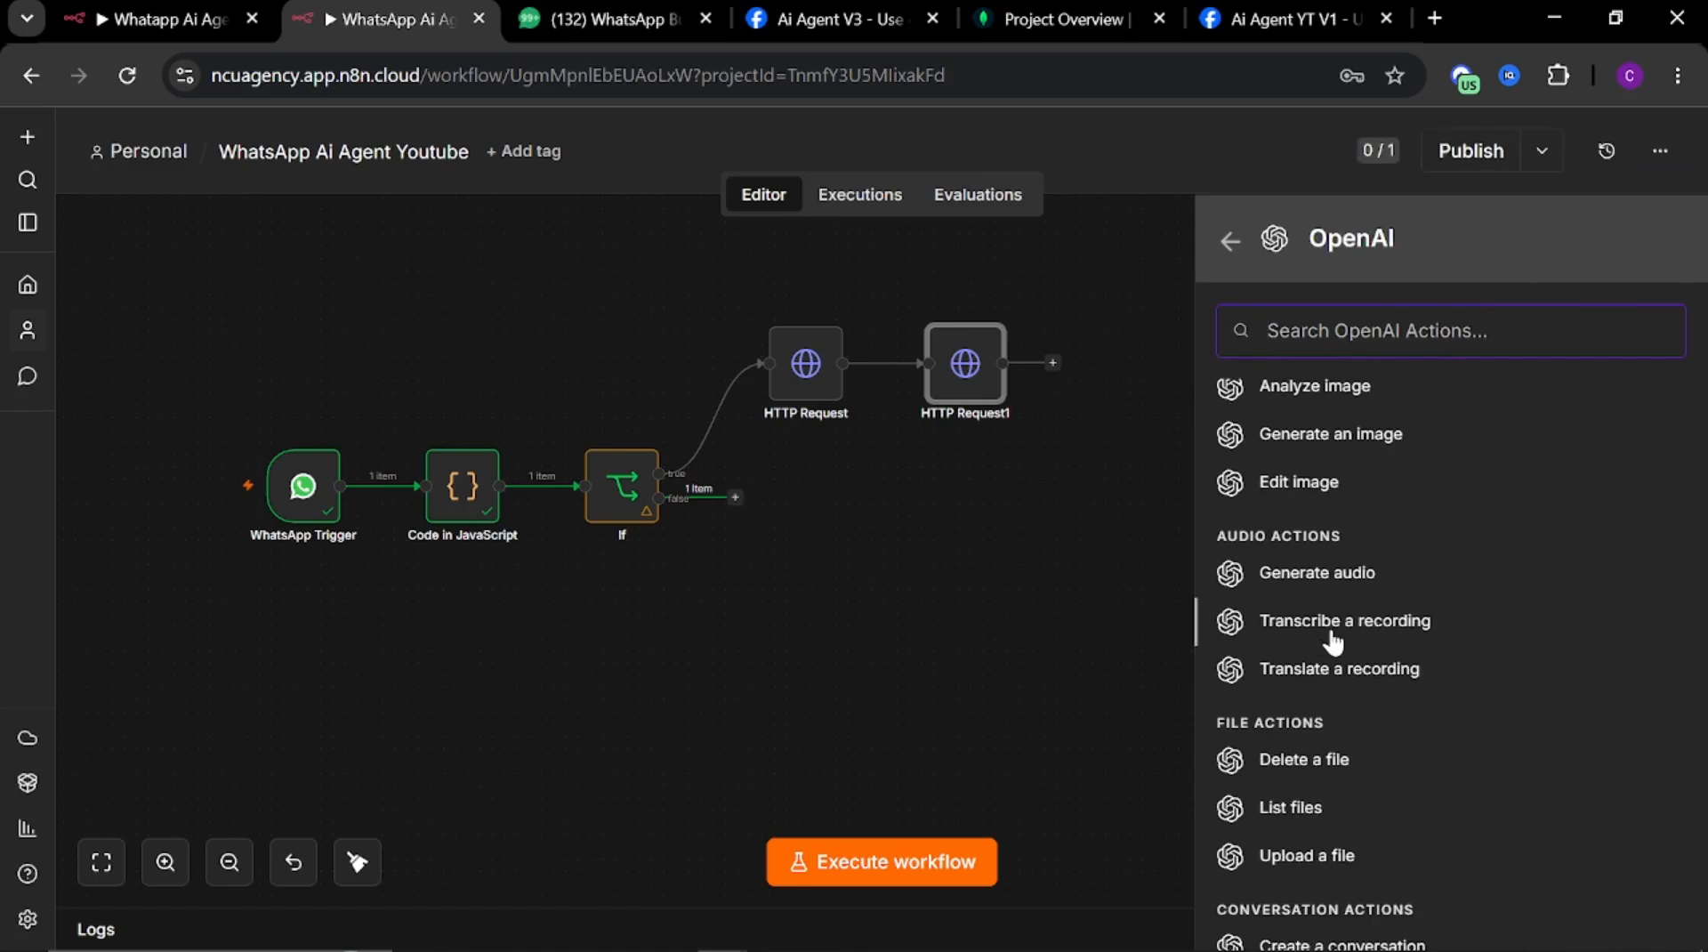
pyautogui.click(1439, 628)
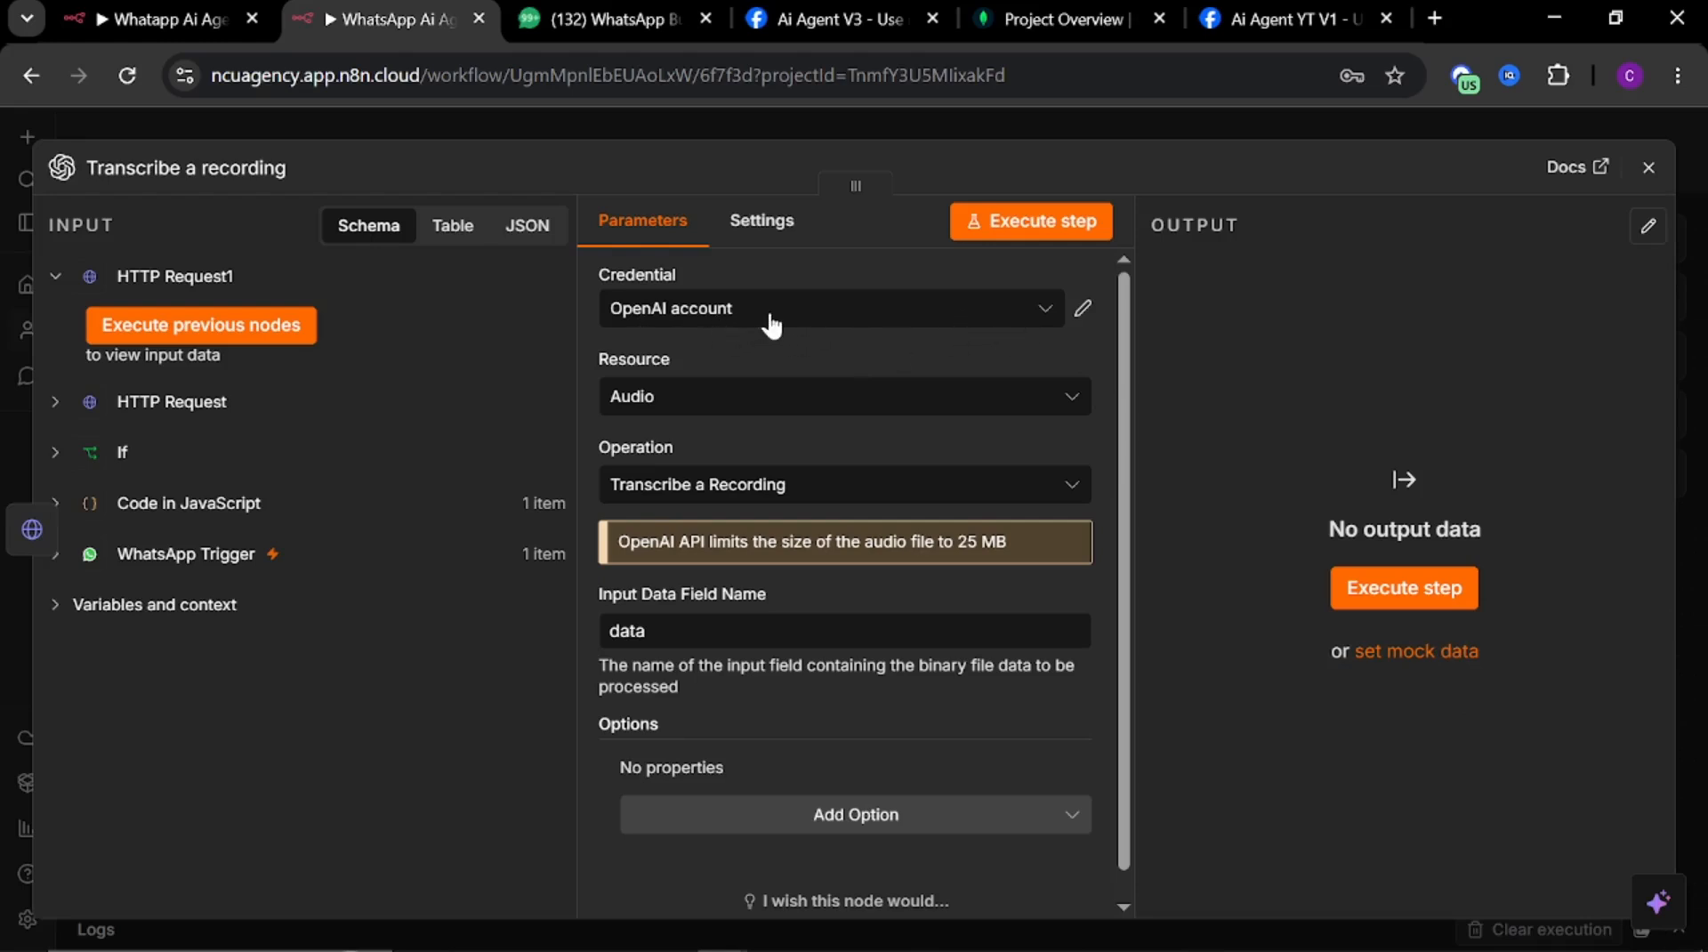
# Start creating a new OpenAI account credential for the transcription node
pyautogui.click(823, 319)
pyautogui.click(807, 443)
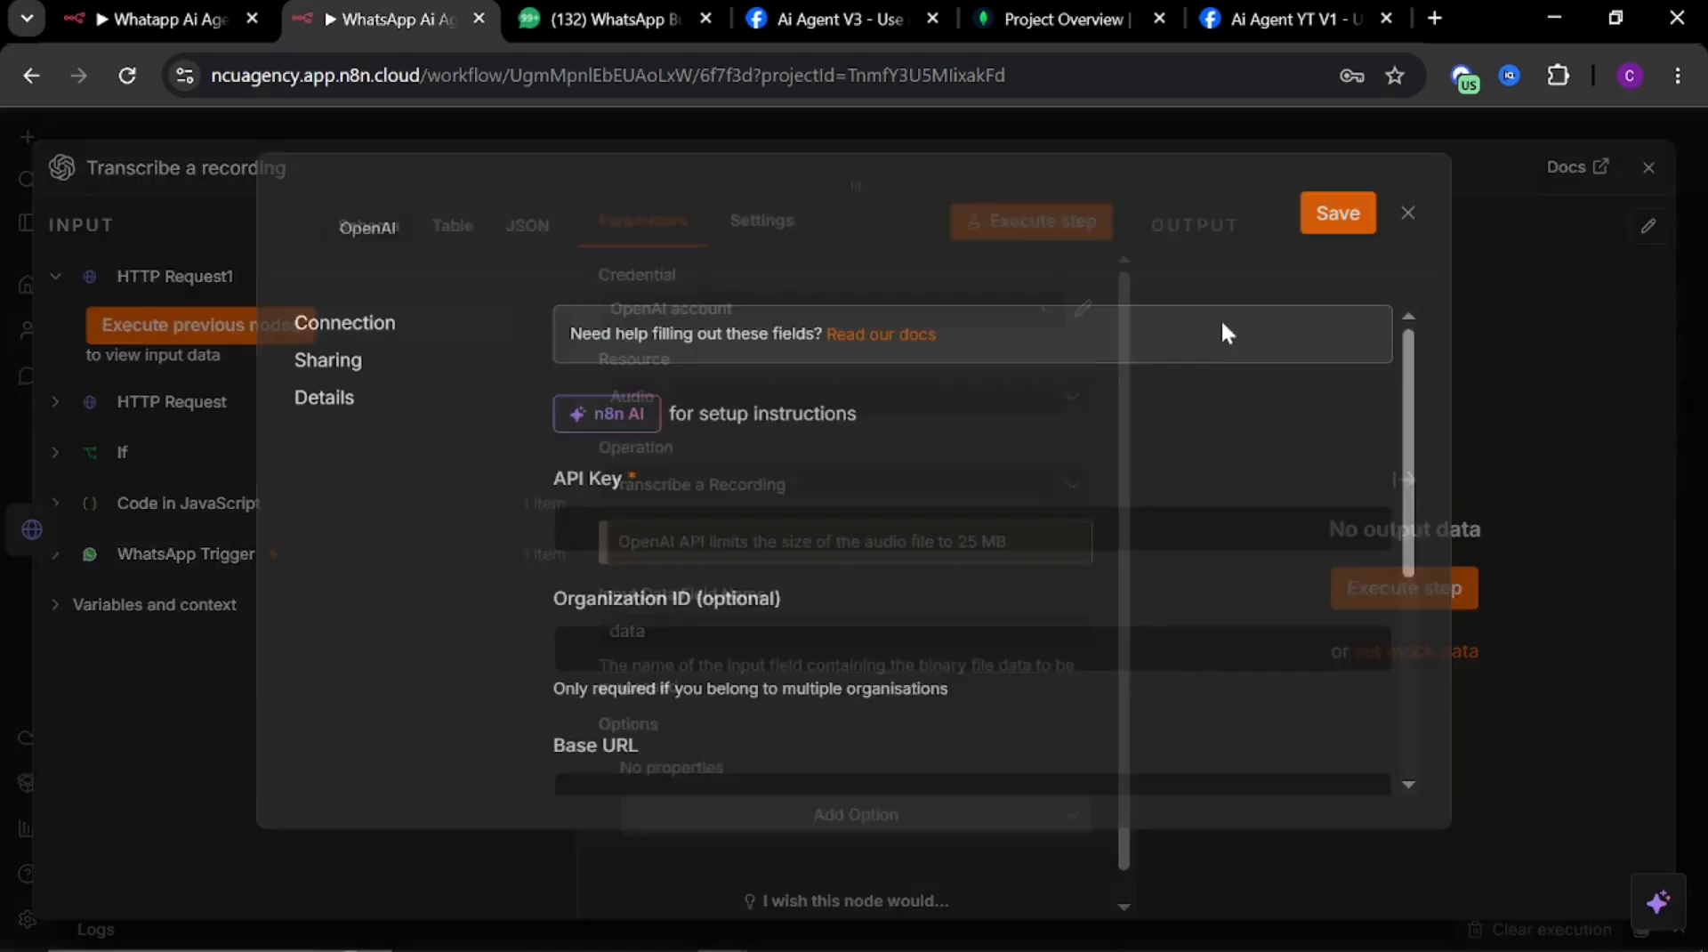
pyautogui.scroll(-5, 681, 584)
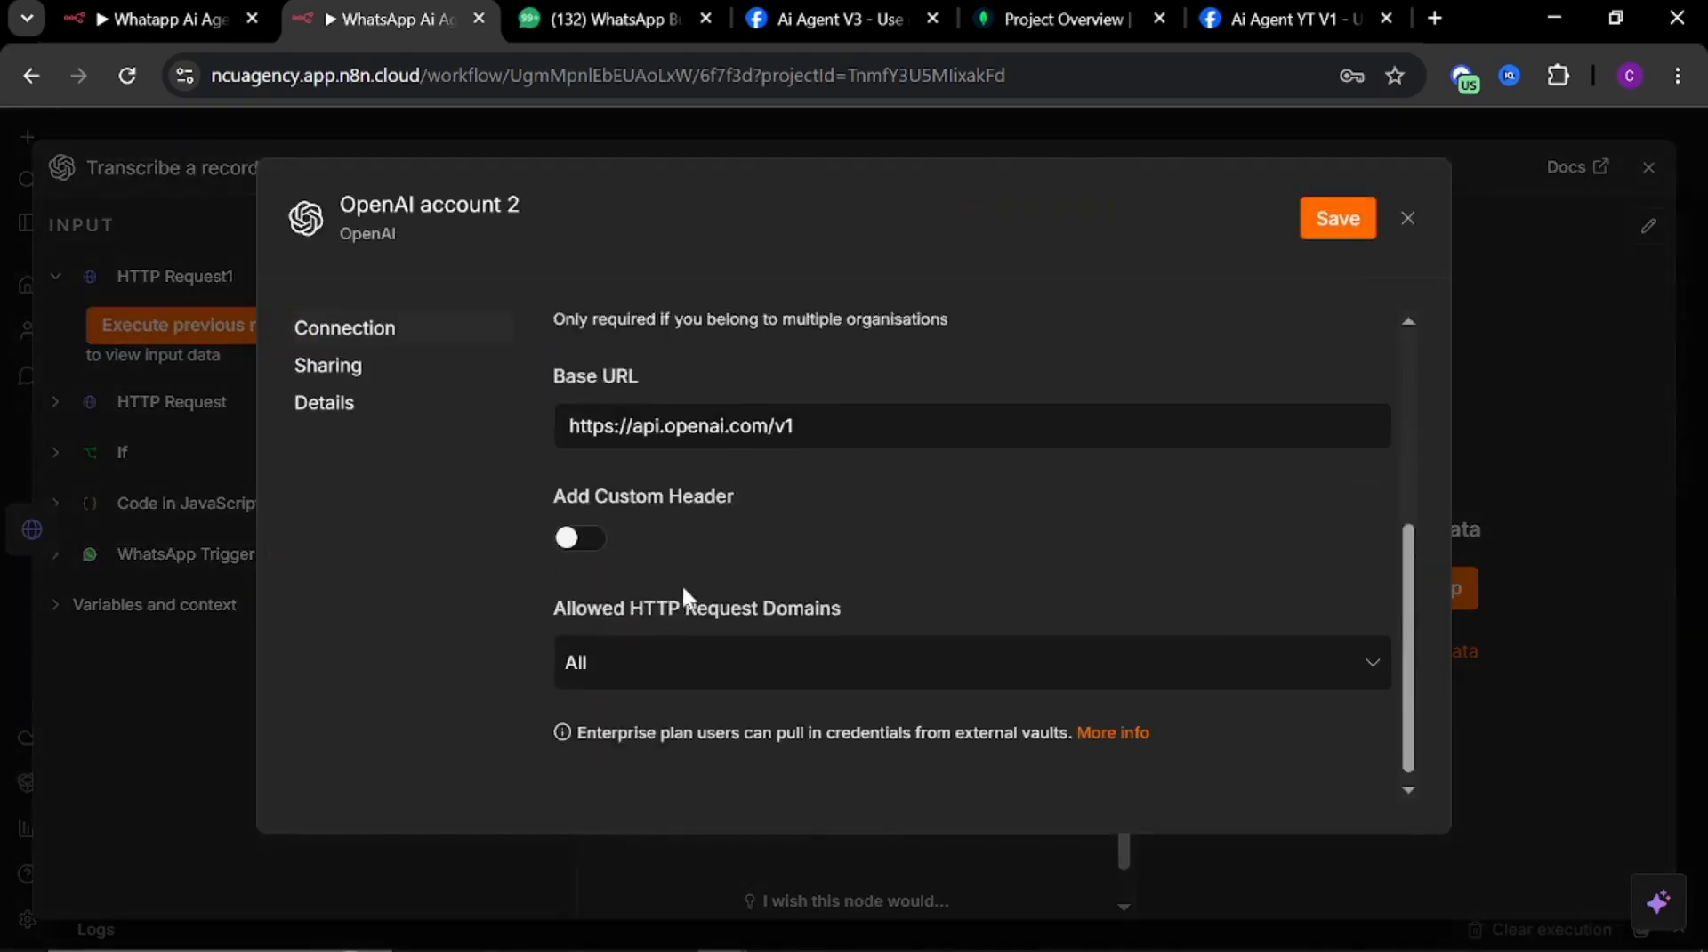
pyautogui.scroll(5, 687, 564)
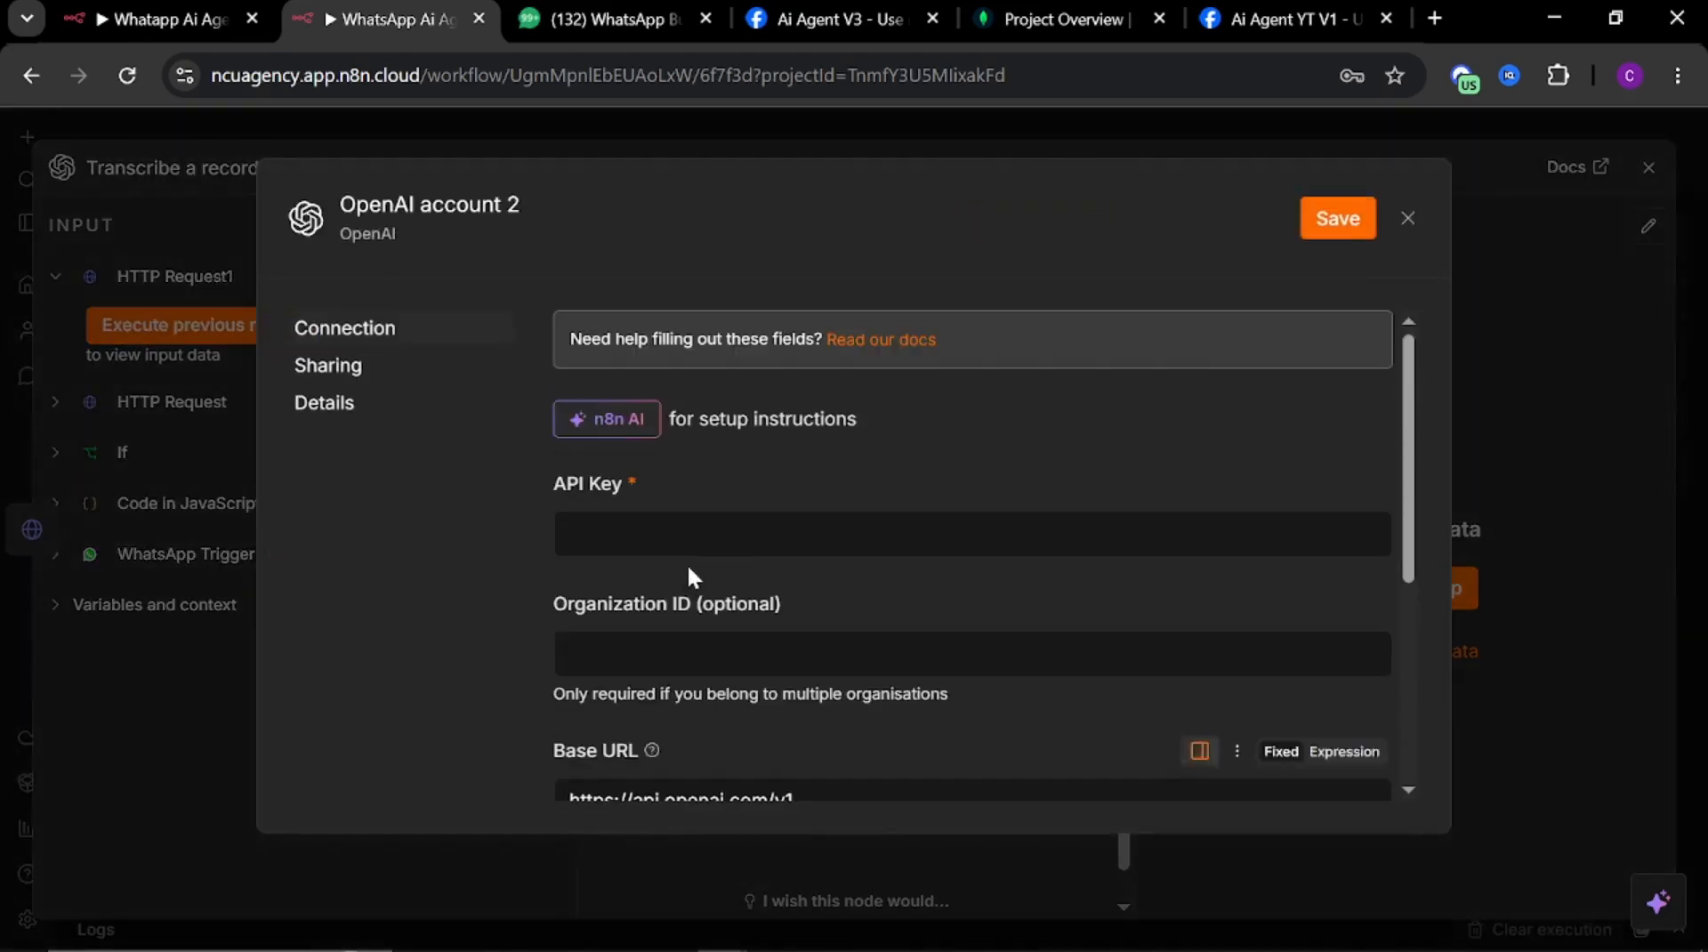
# Open the OpenAI platform in a new tab and go to its API keys page
pyautogui.click(1434, 19)
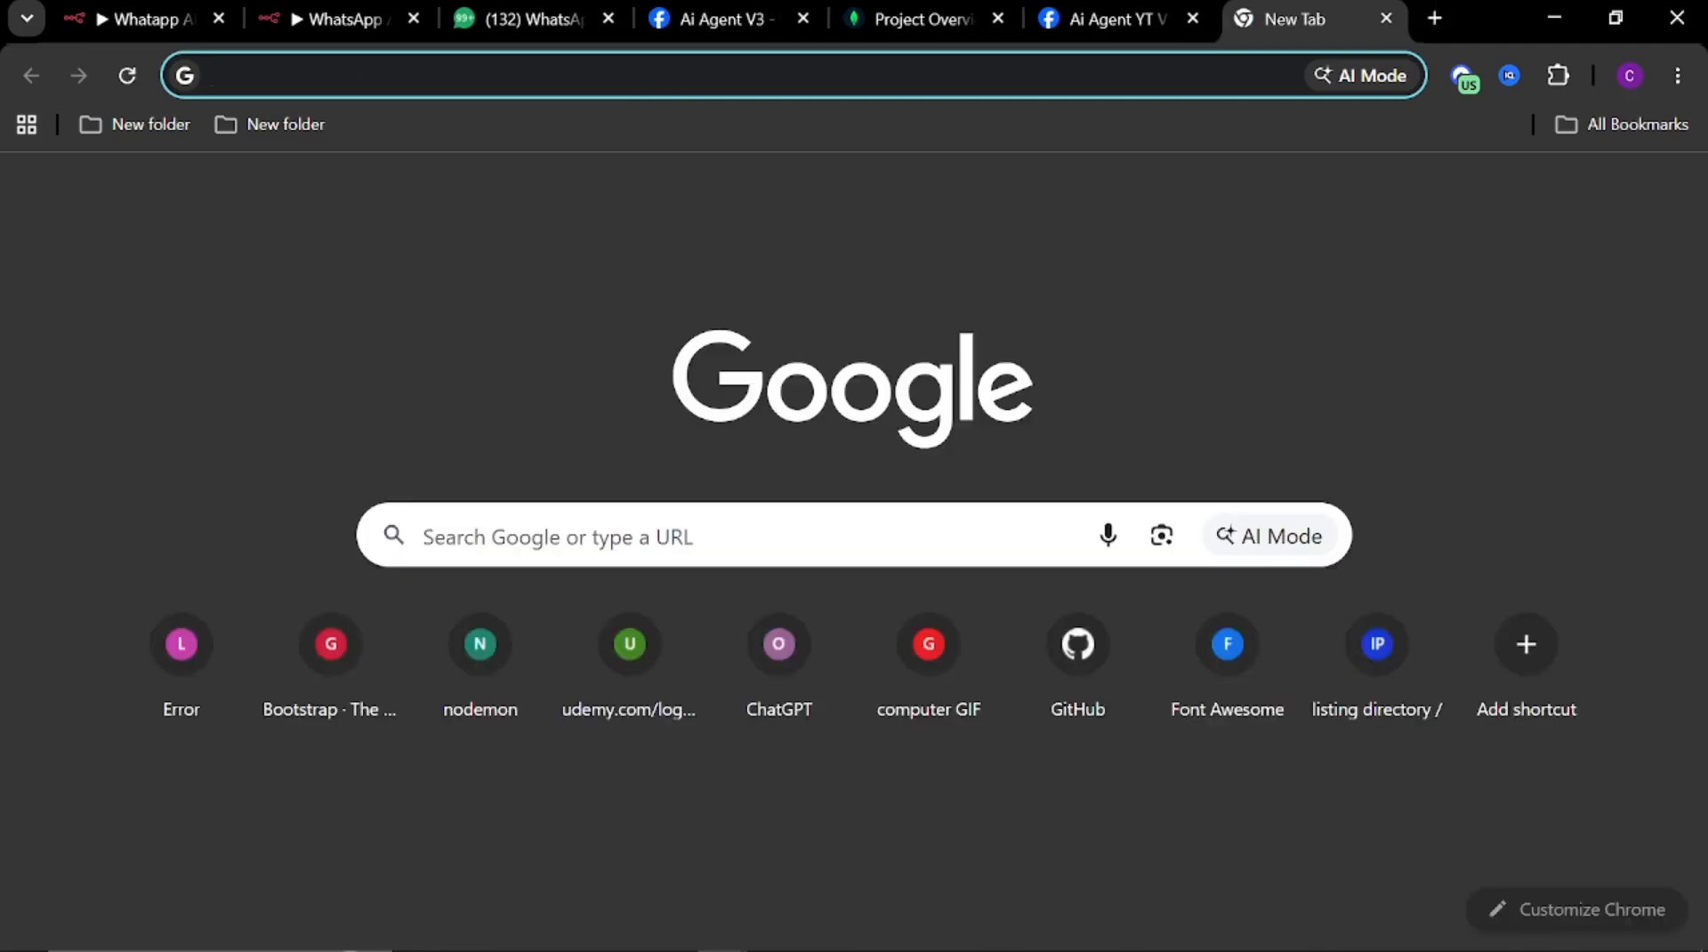
pyautogui.write('open')
pyautogui.press('Return')
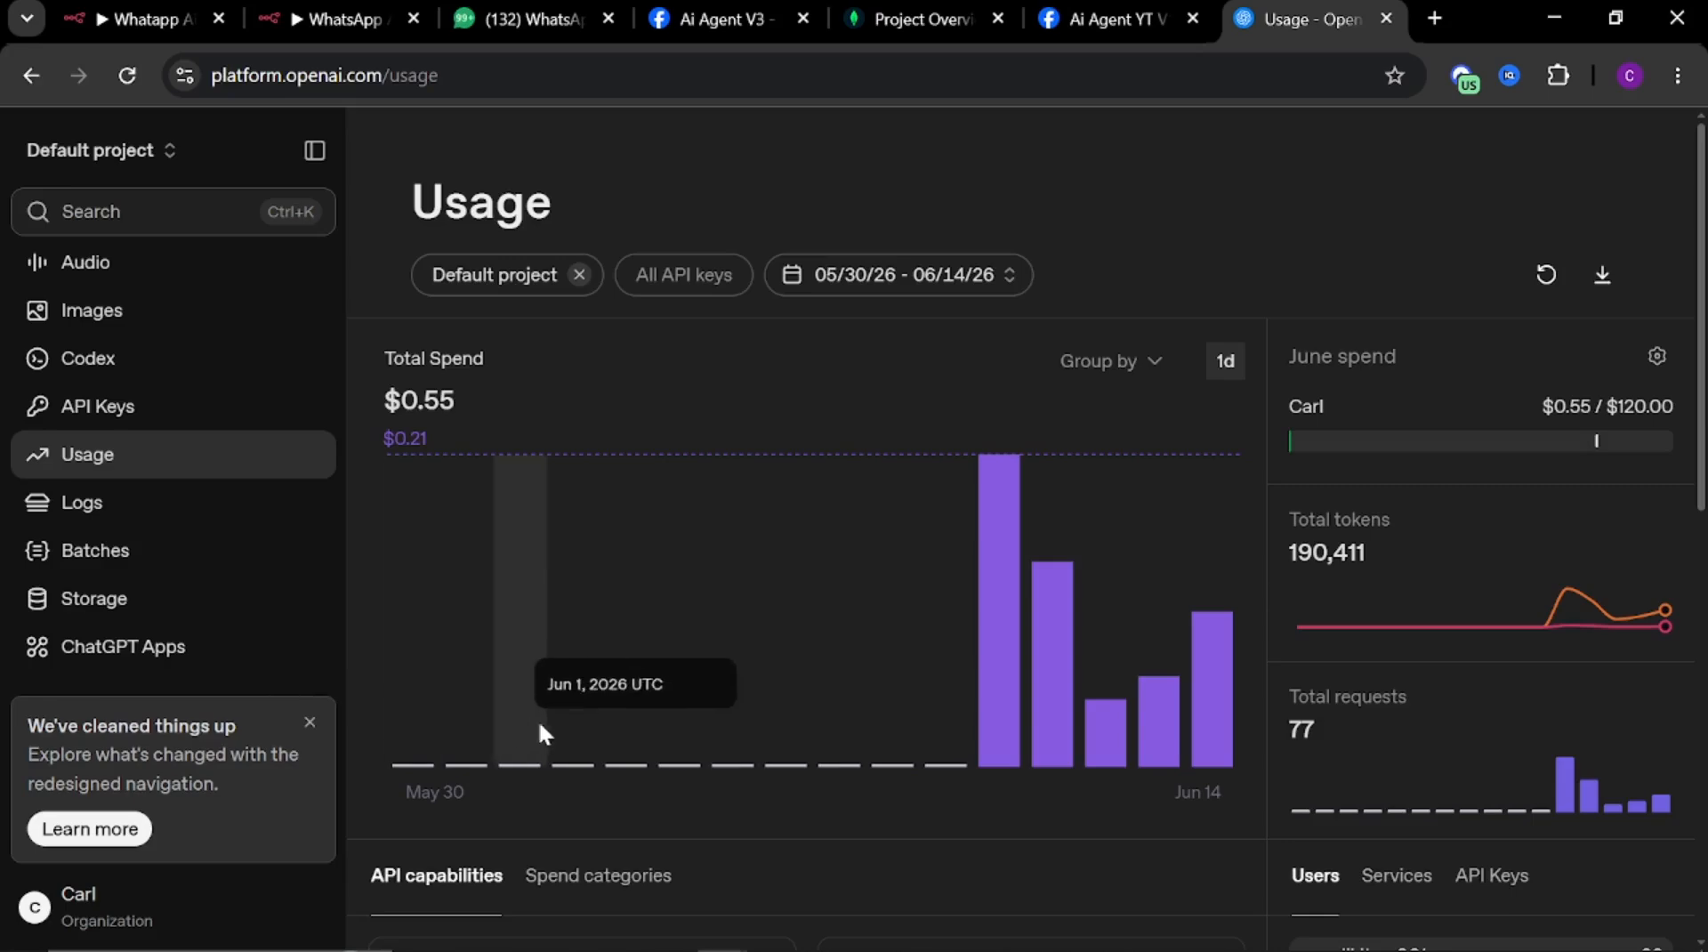
pyautogui.scroll(-10, 564, 744)
pyautogui.scroll(10, 561, 731)
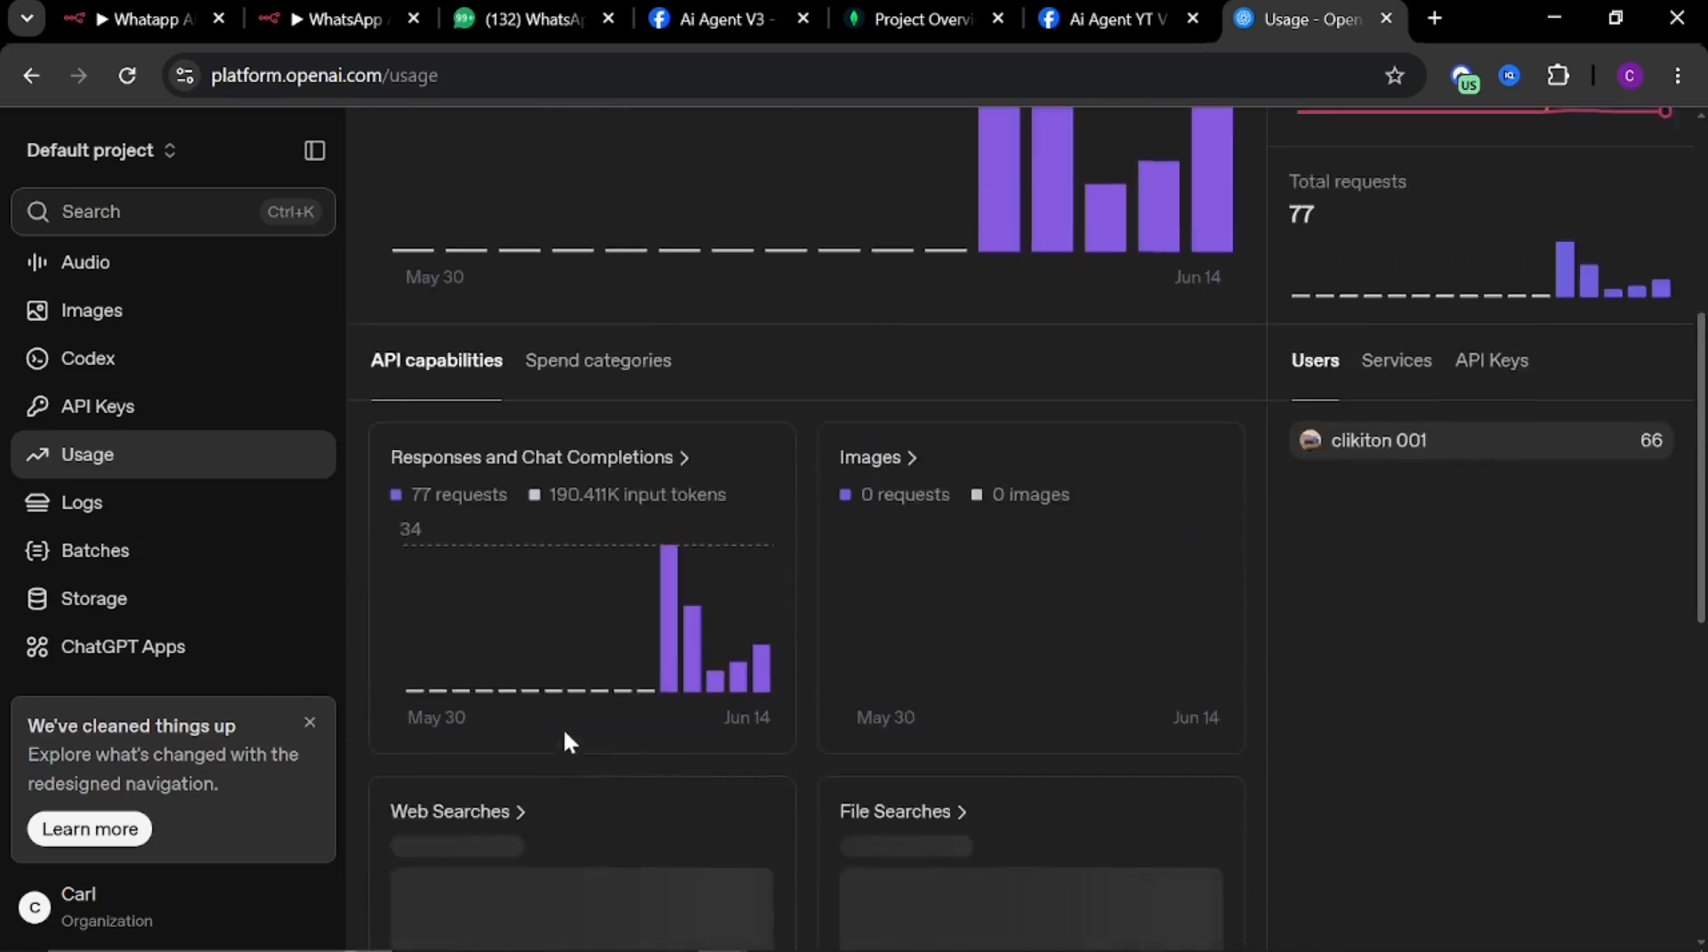
pyautogui.scroll(2, 134, 472)
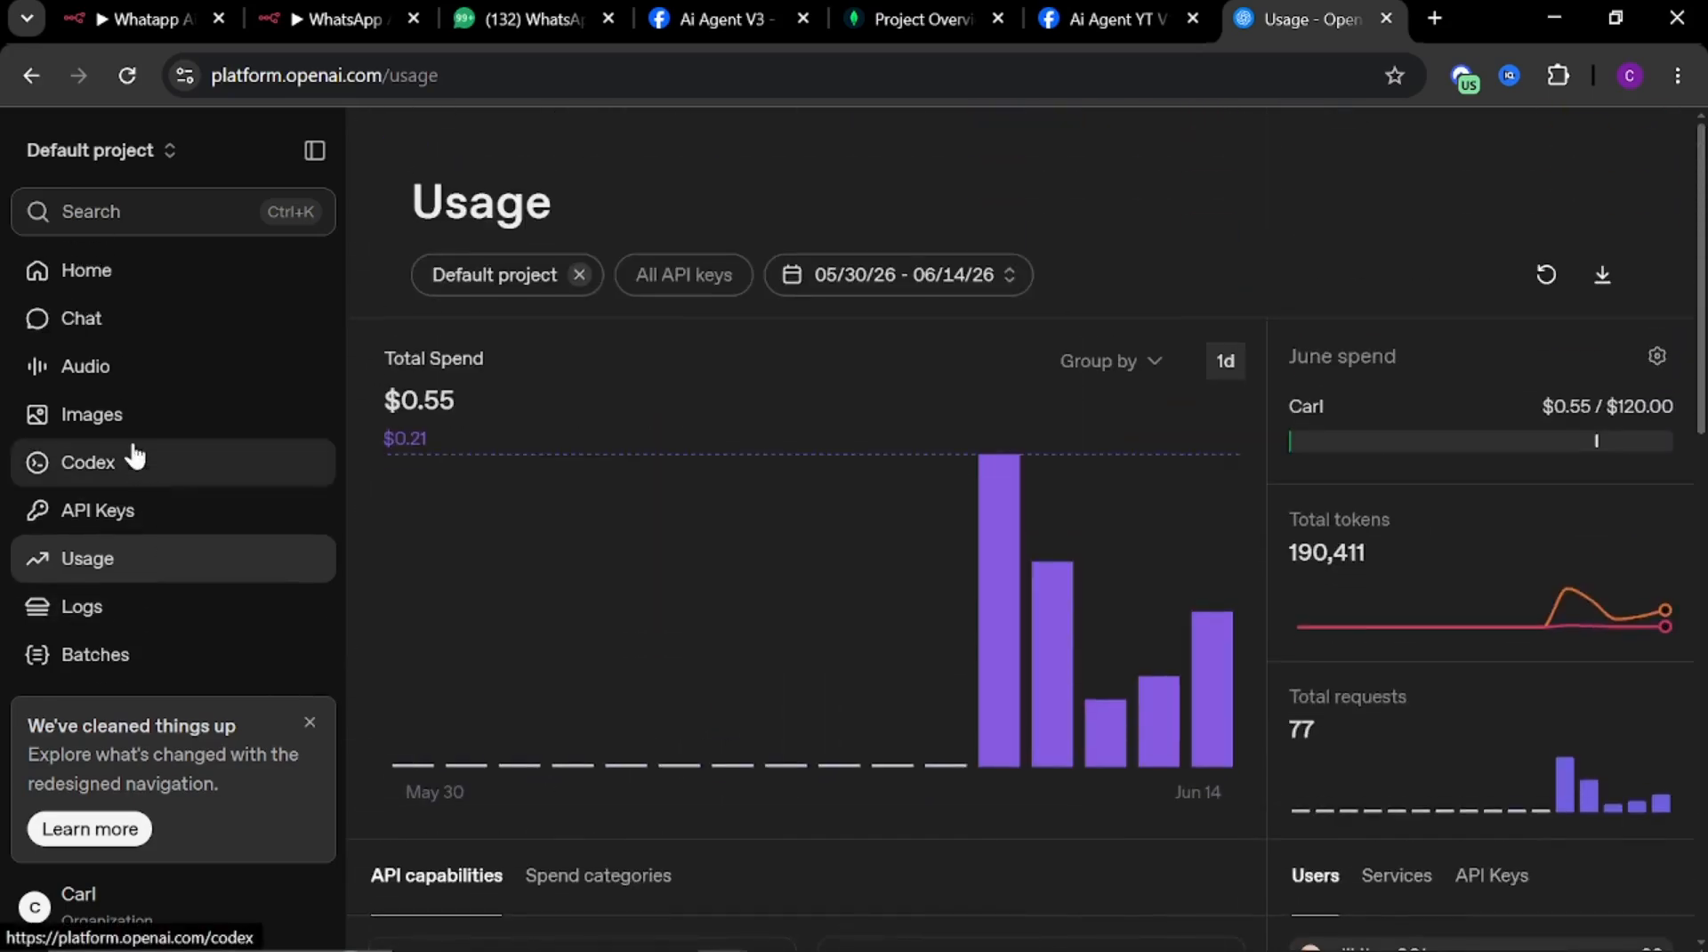
pyautogui.click(99, 516)
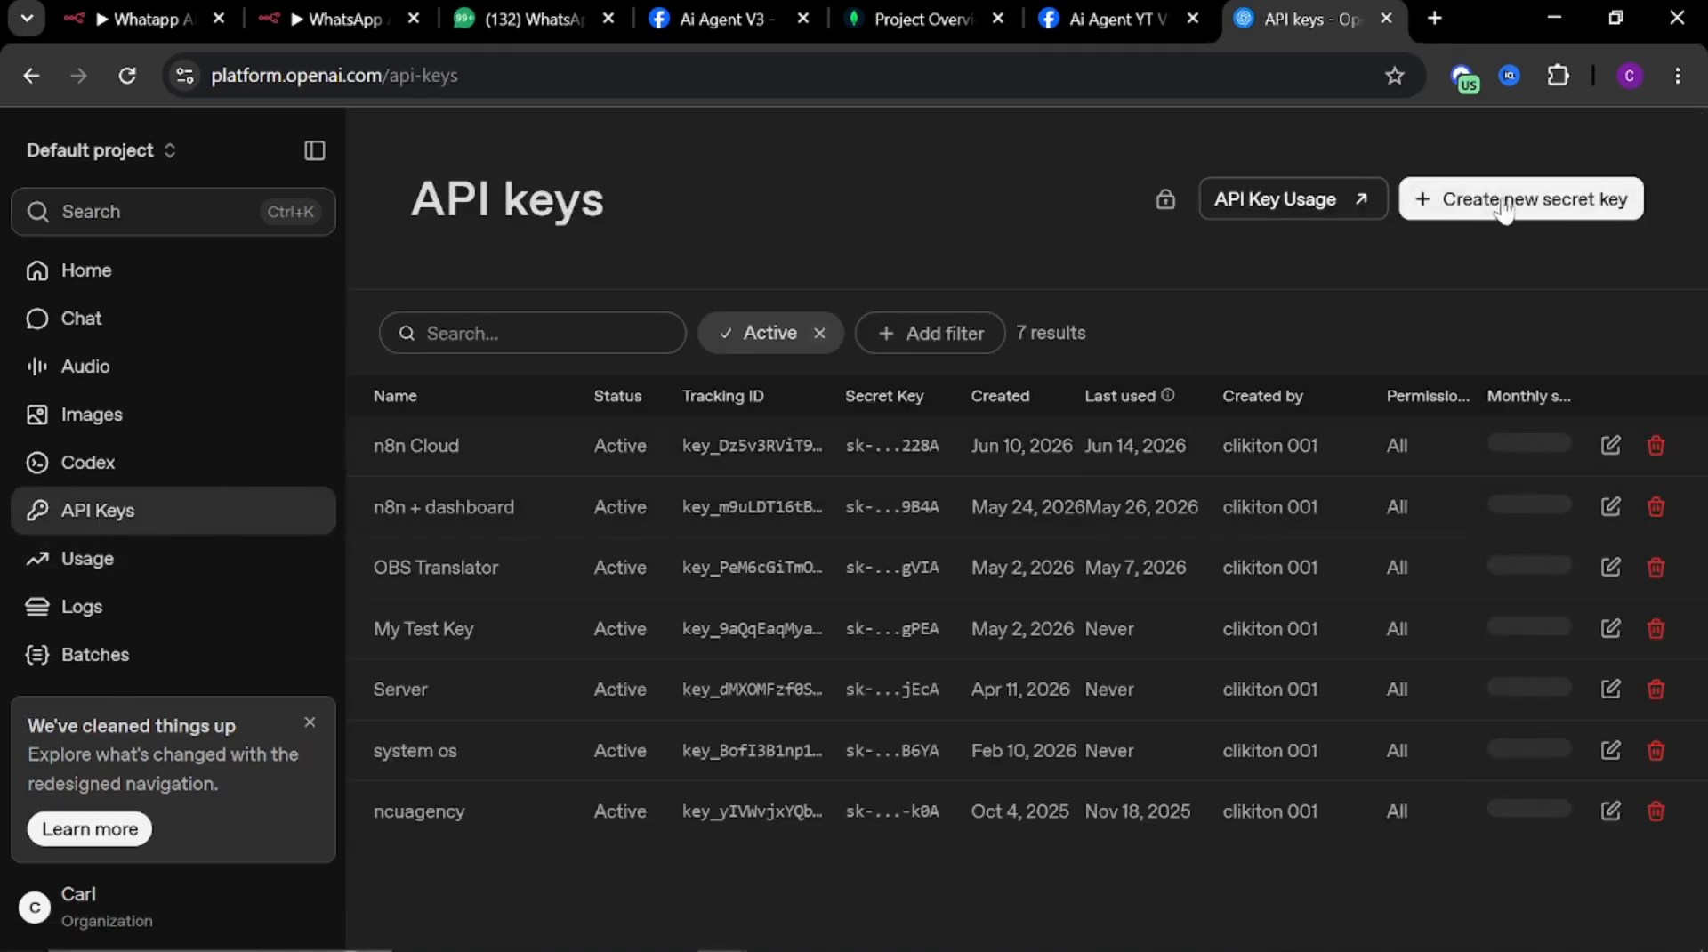
# Create a new secret key named n8n YT and copy it
pyautogui.click(1494, 214)
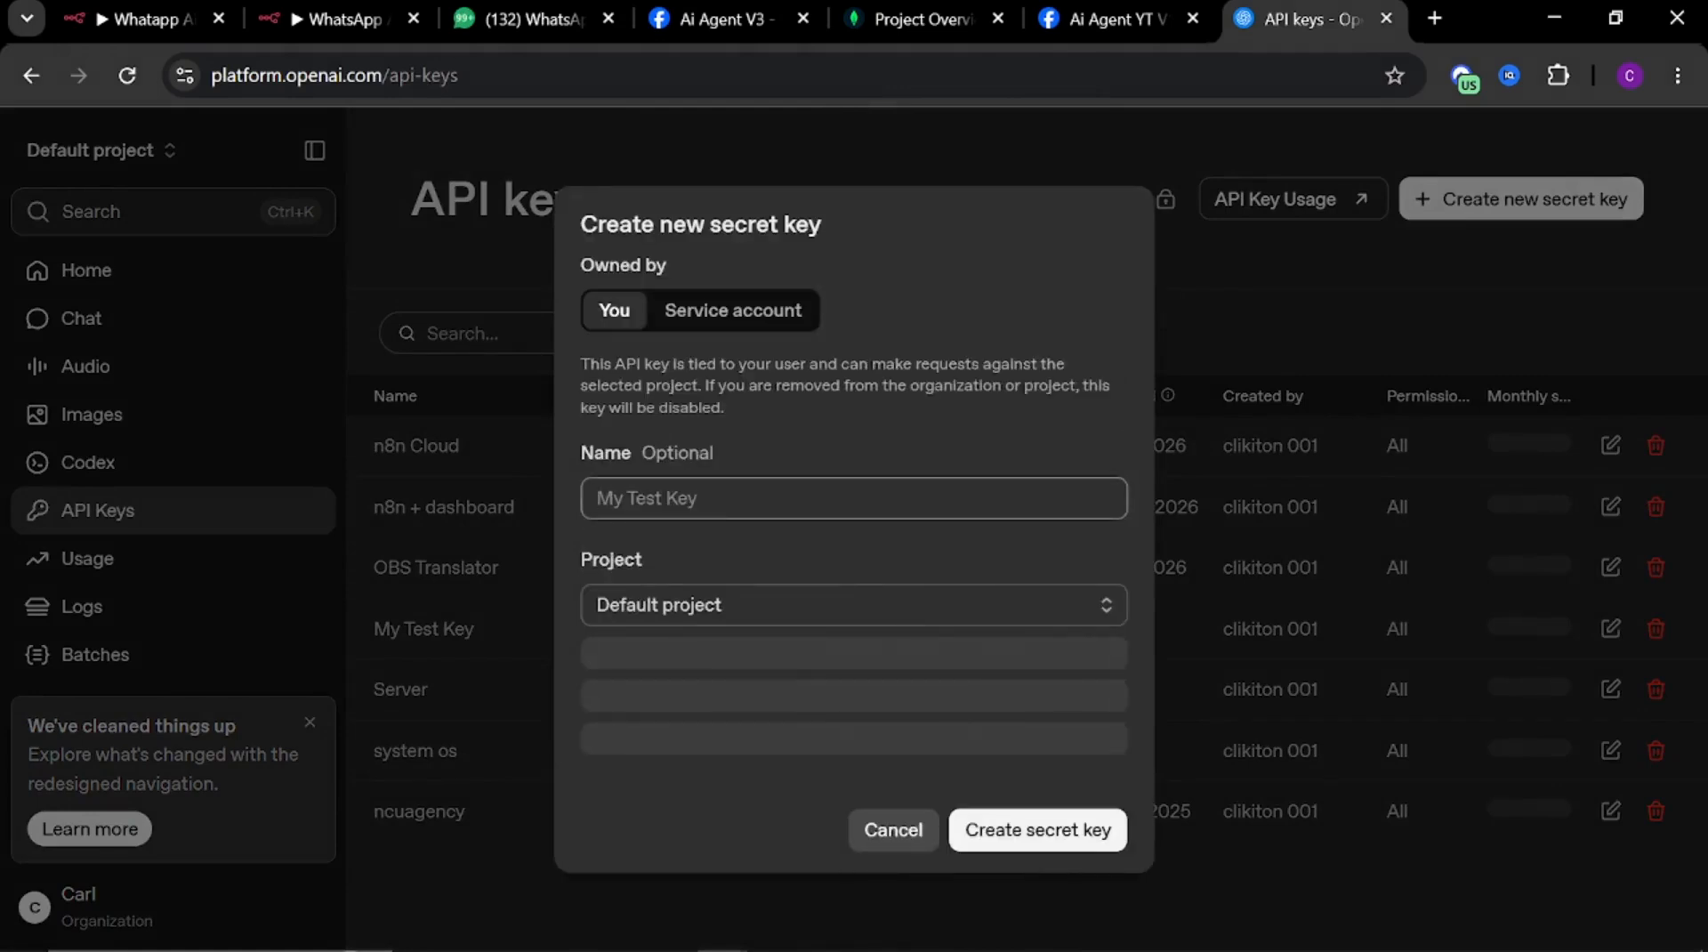
pyautogui.write('n8n YT')
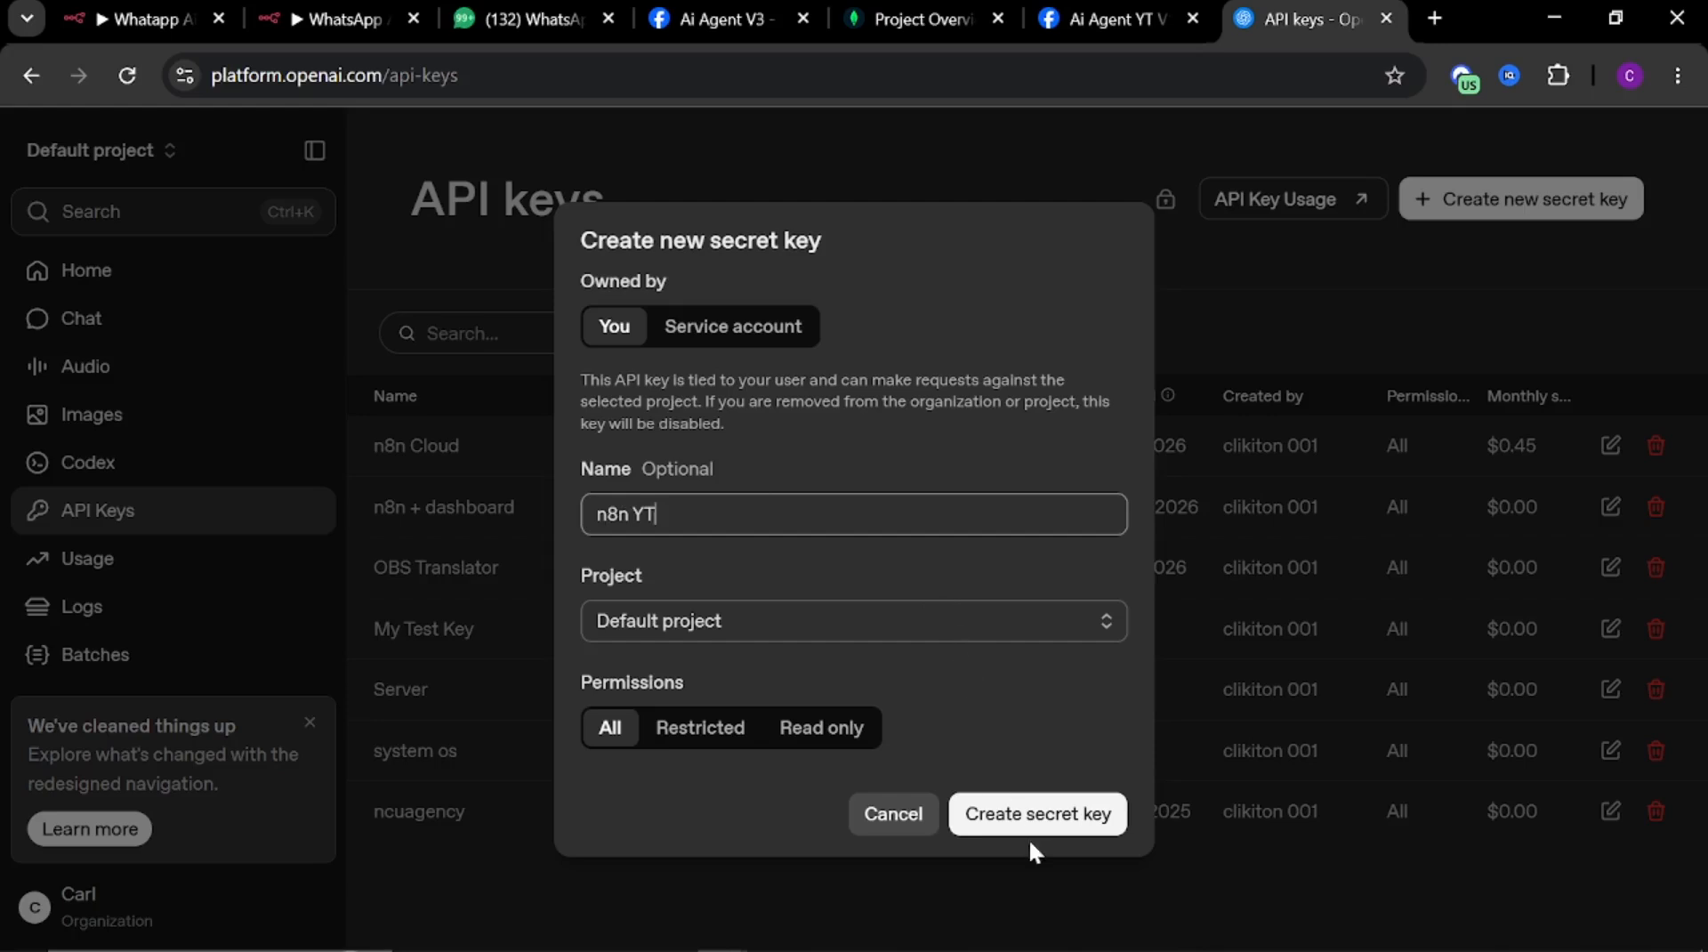
pyautogui.click(1022, 817)
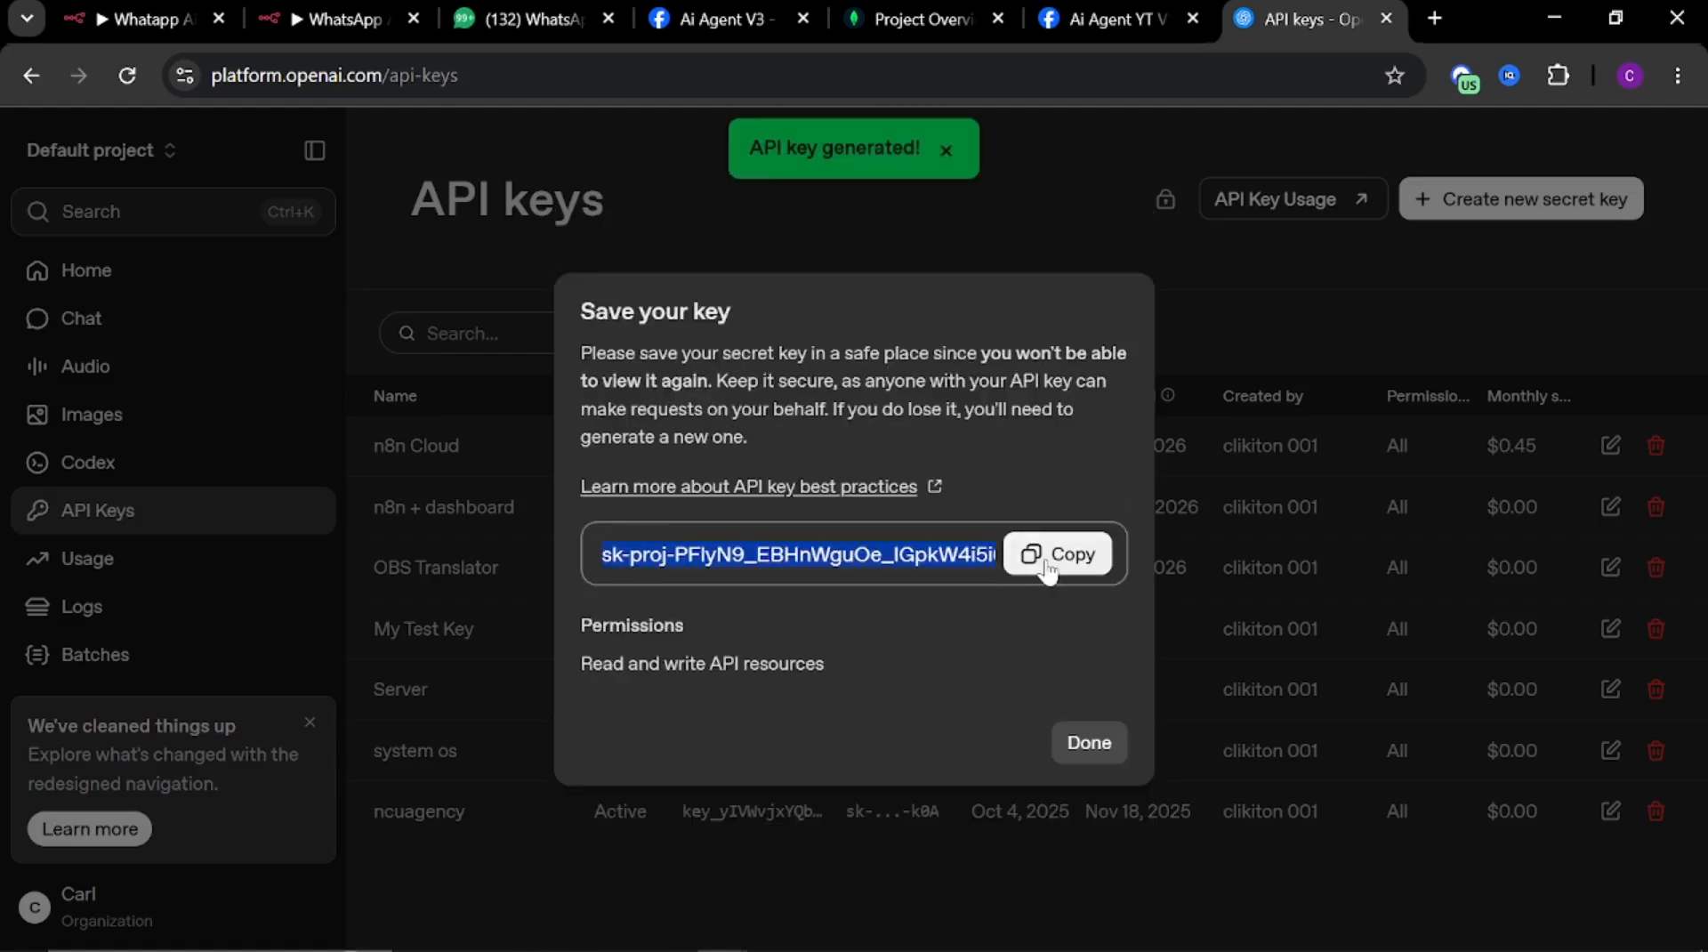
pyautogui.click(1057, 561)
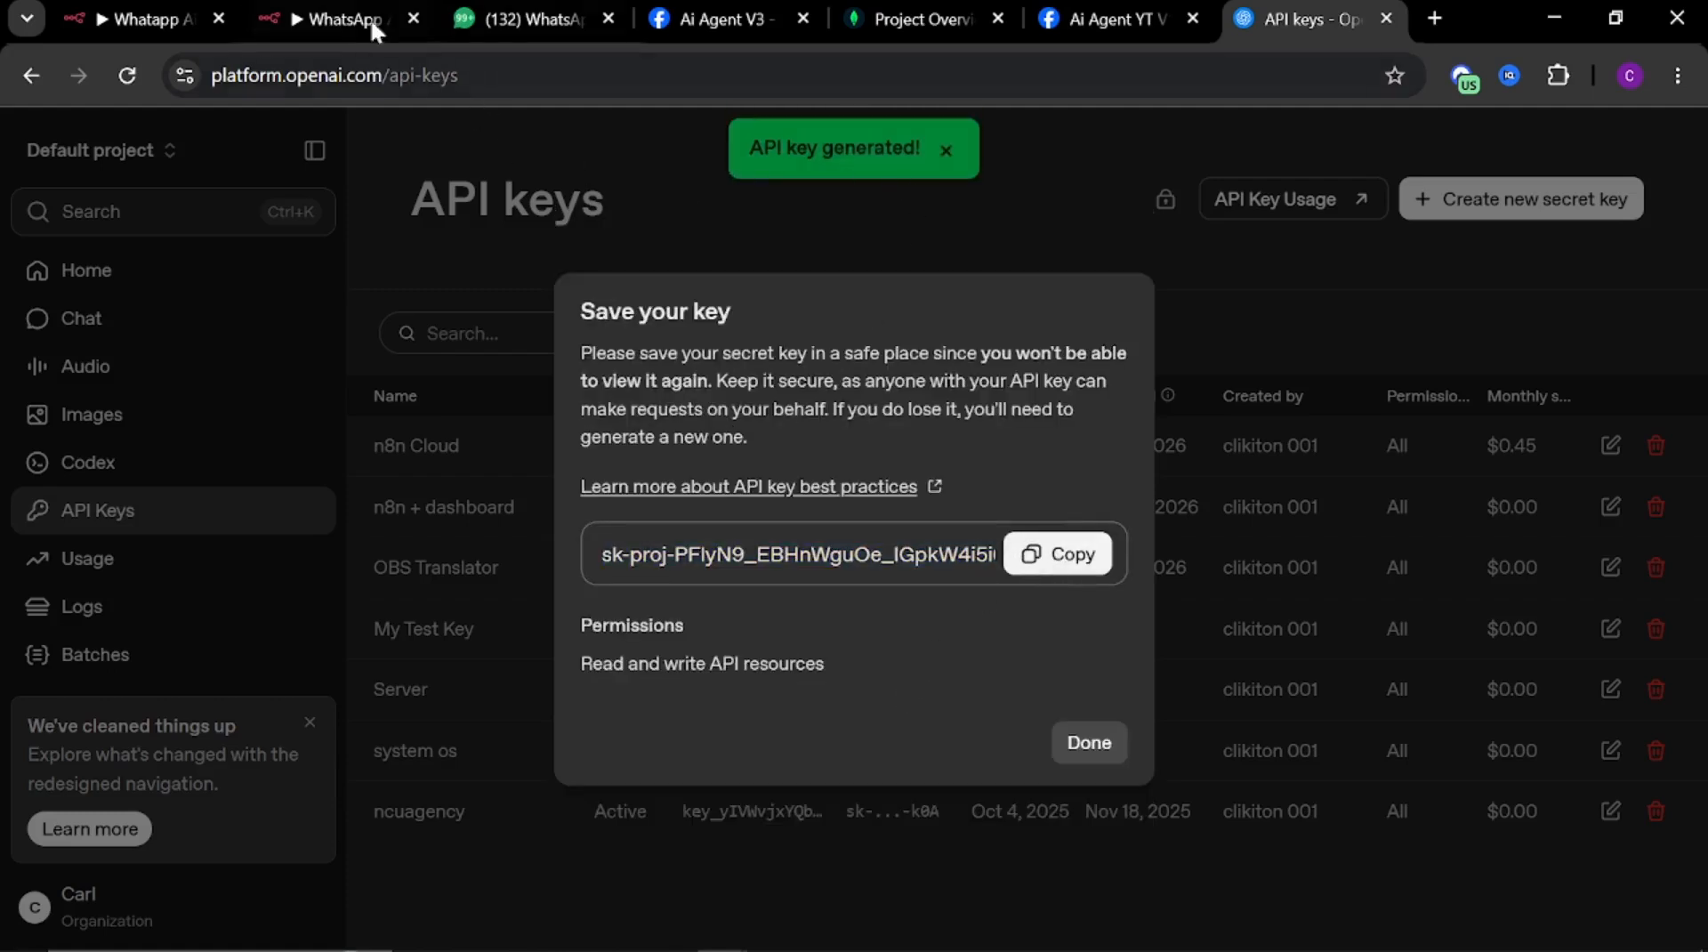
# Paste the OpenAI API key into the credential's API Key field and save the credential
pyautogui.click(324, 18)
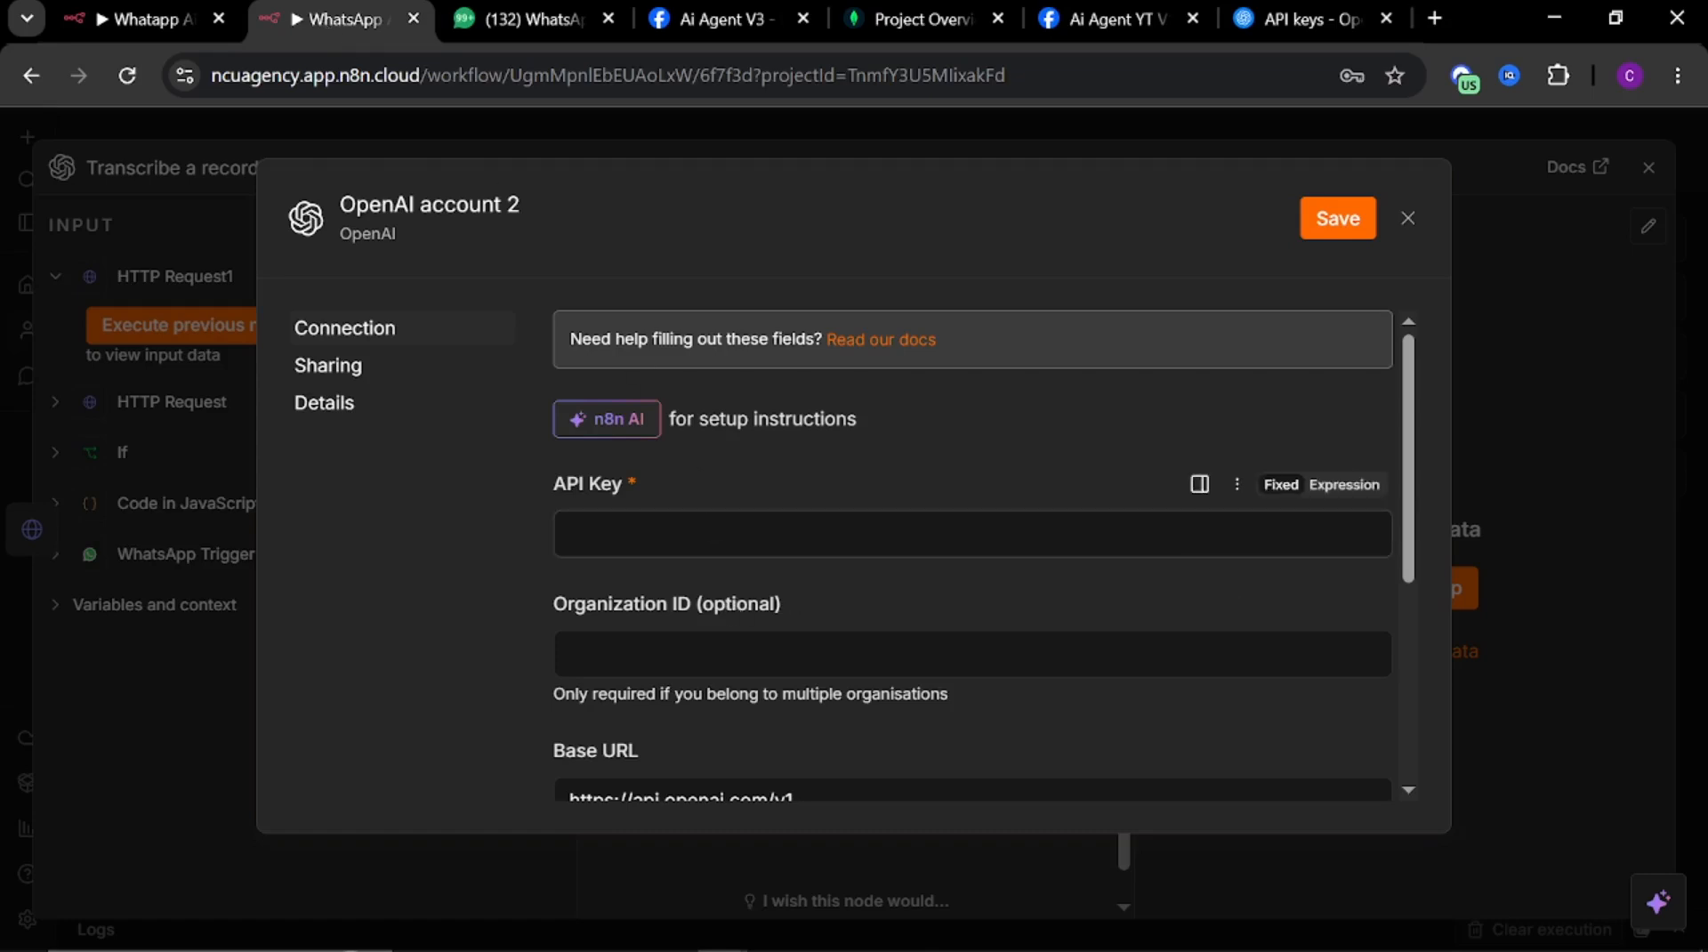
pyautogui.click(712, 534)
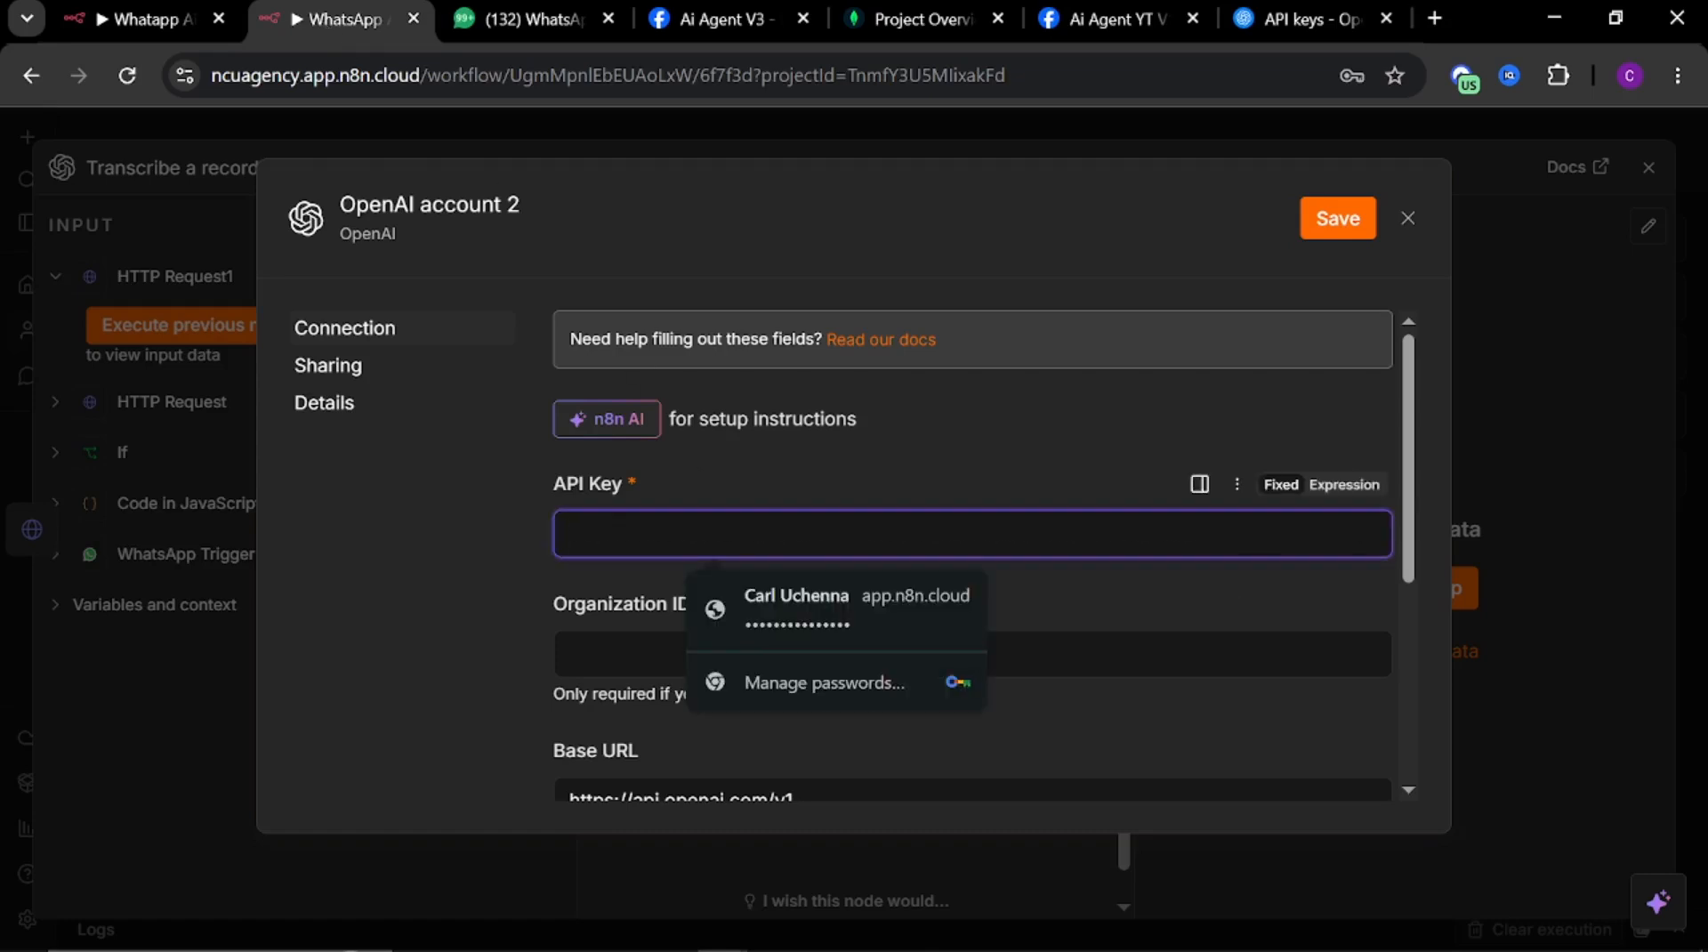
pyautogui.hotkey('ctrl', 'v')
pyautogui.scroll(-3, 697, 569)
pyautogui.scroll(3, 698, 566)
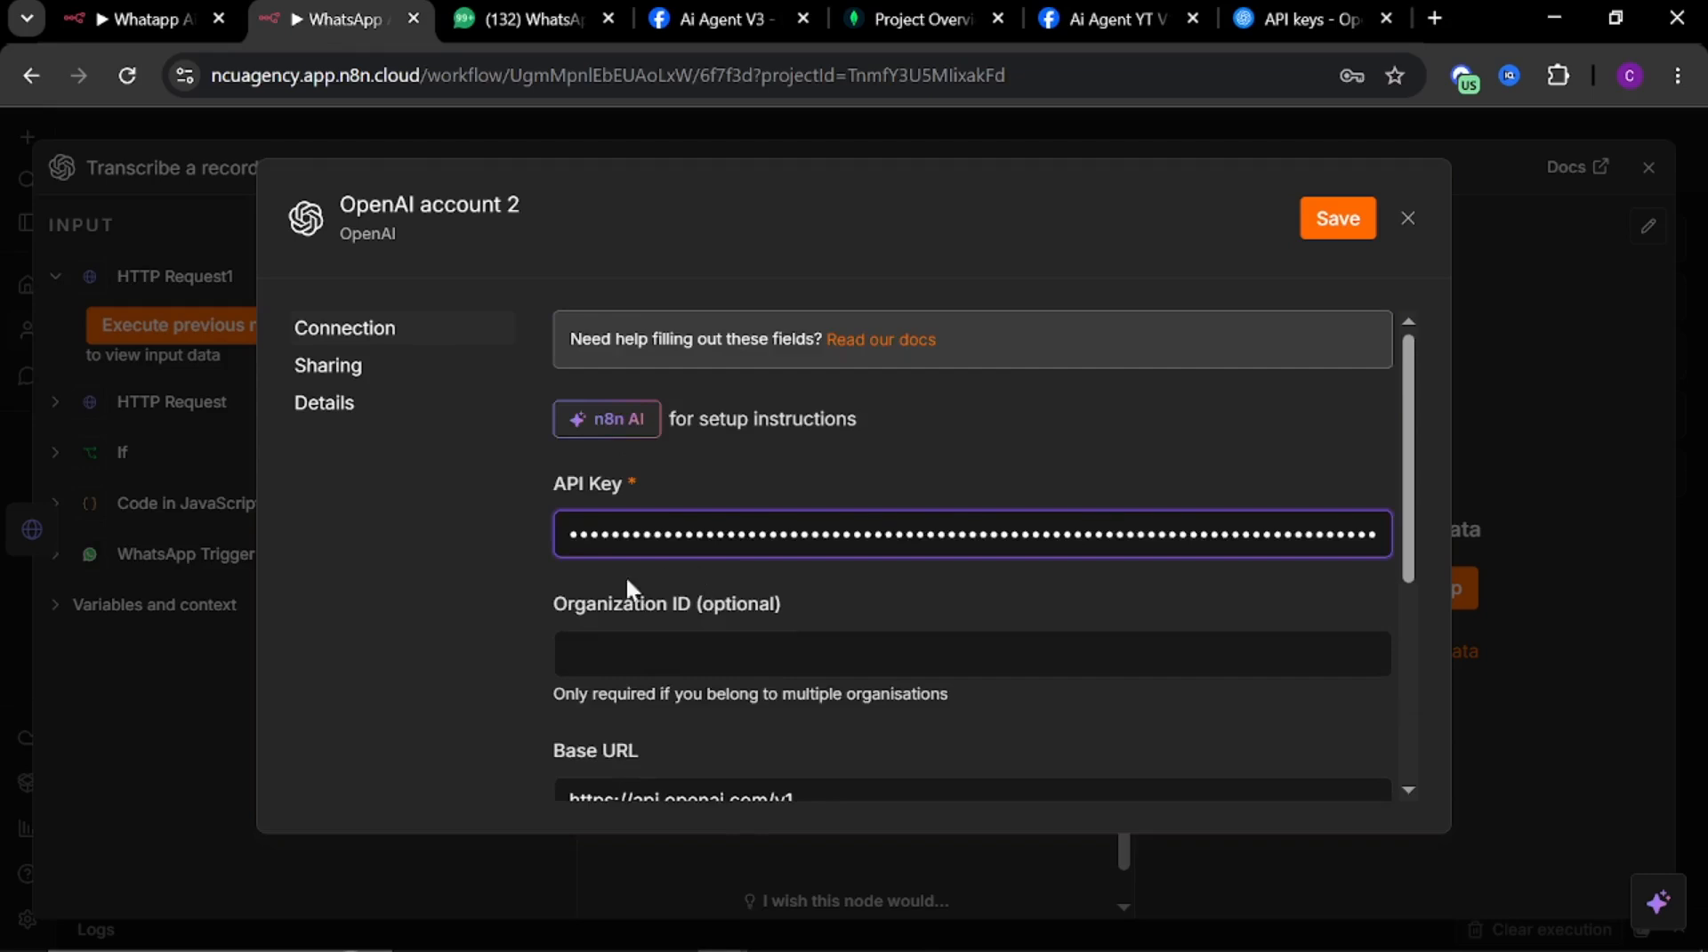
pyautogui.scroll(-3, 685, 659)
pyautogui.scroll(-3, 846, 663)
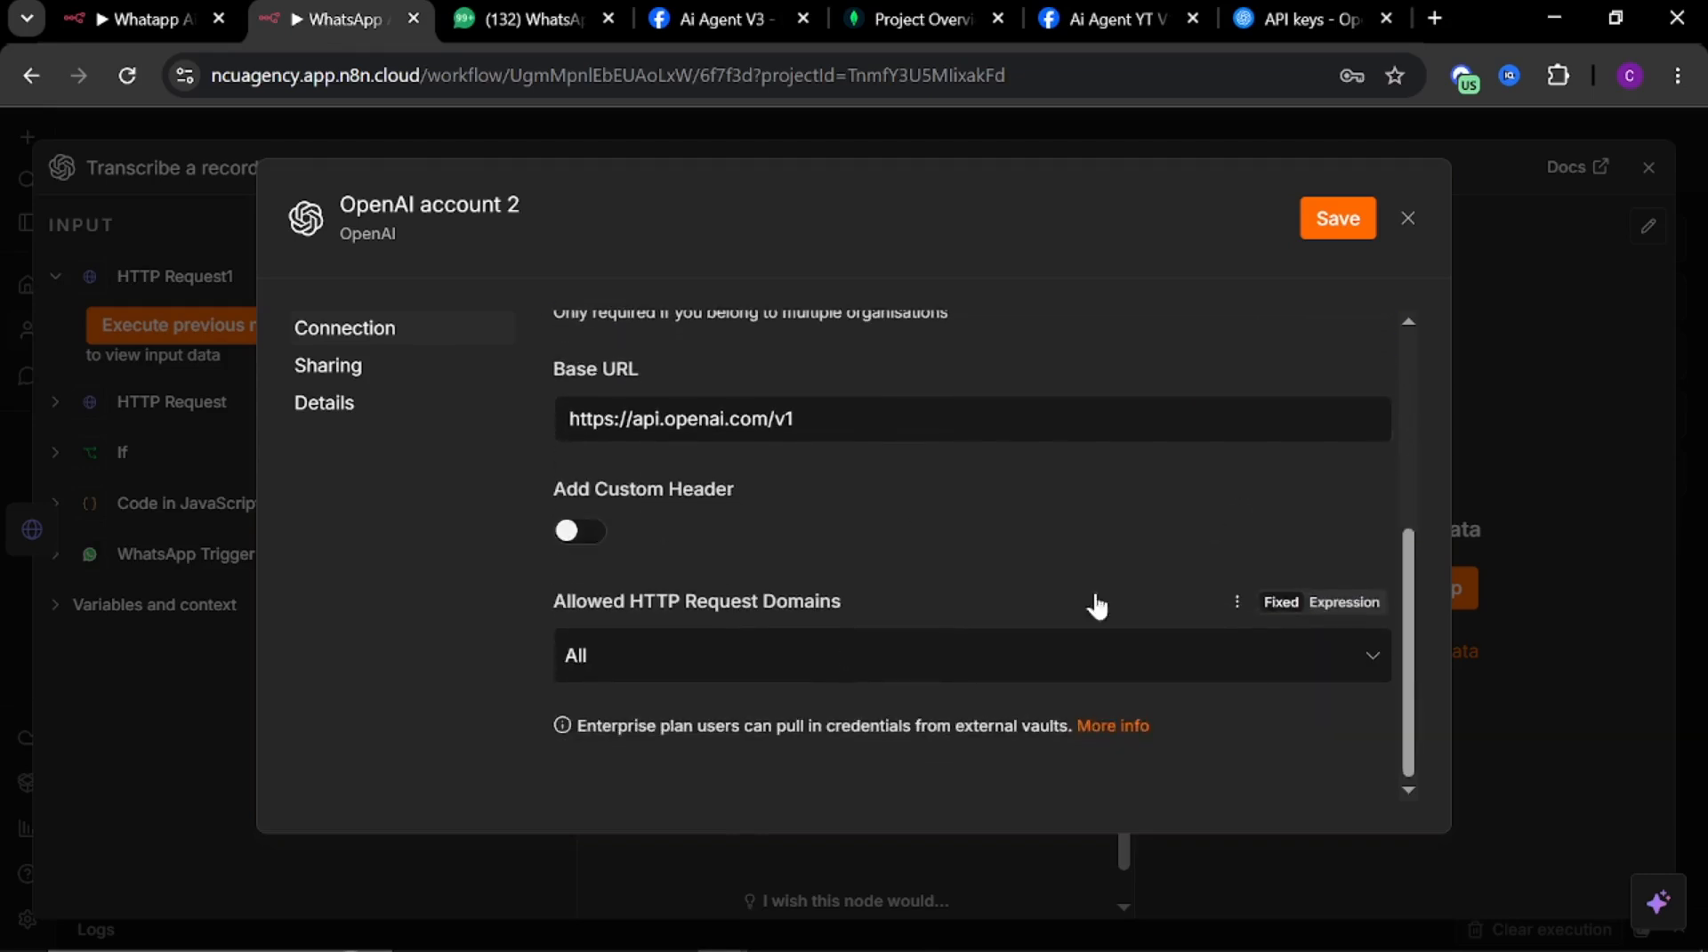
pyautogui.click(1338, 218)
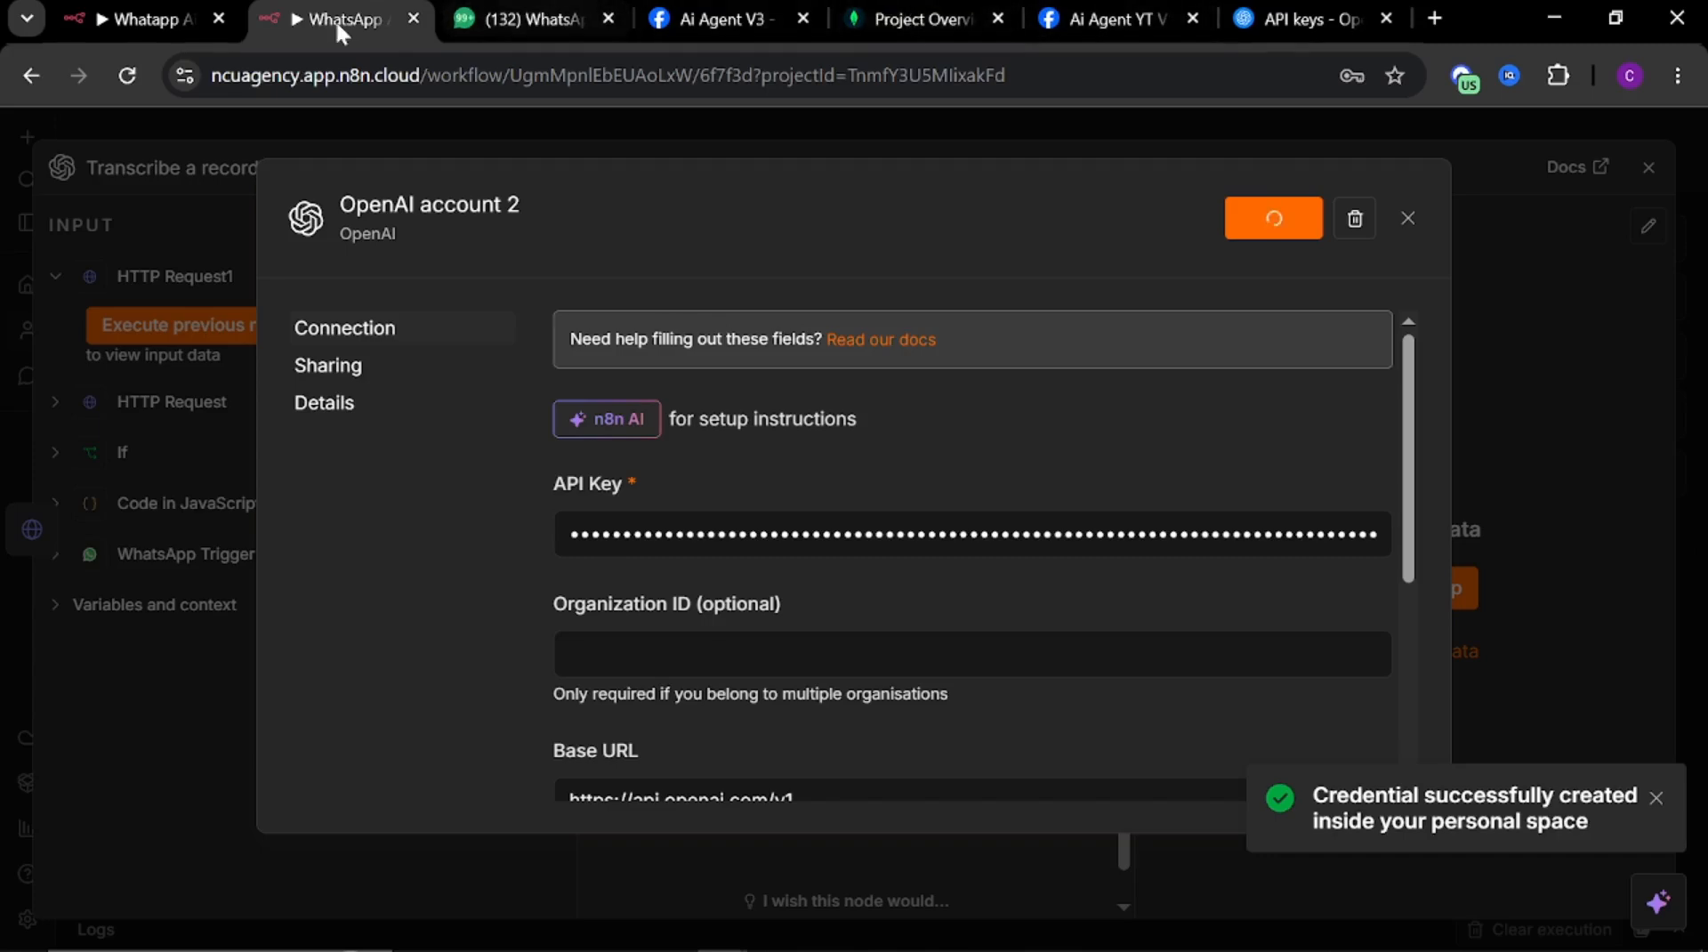
# Close the OpenAI key dialog and the saved credential window, declining the browser password prompt
pyautogui.click(1292, 22)
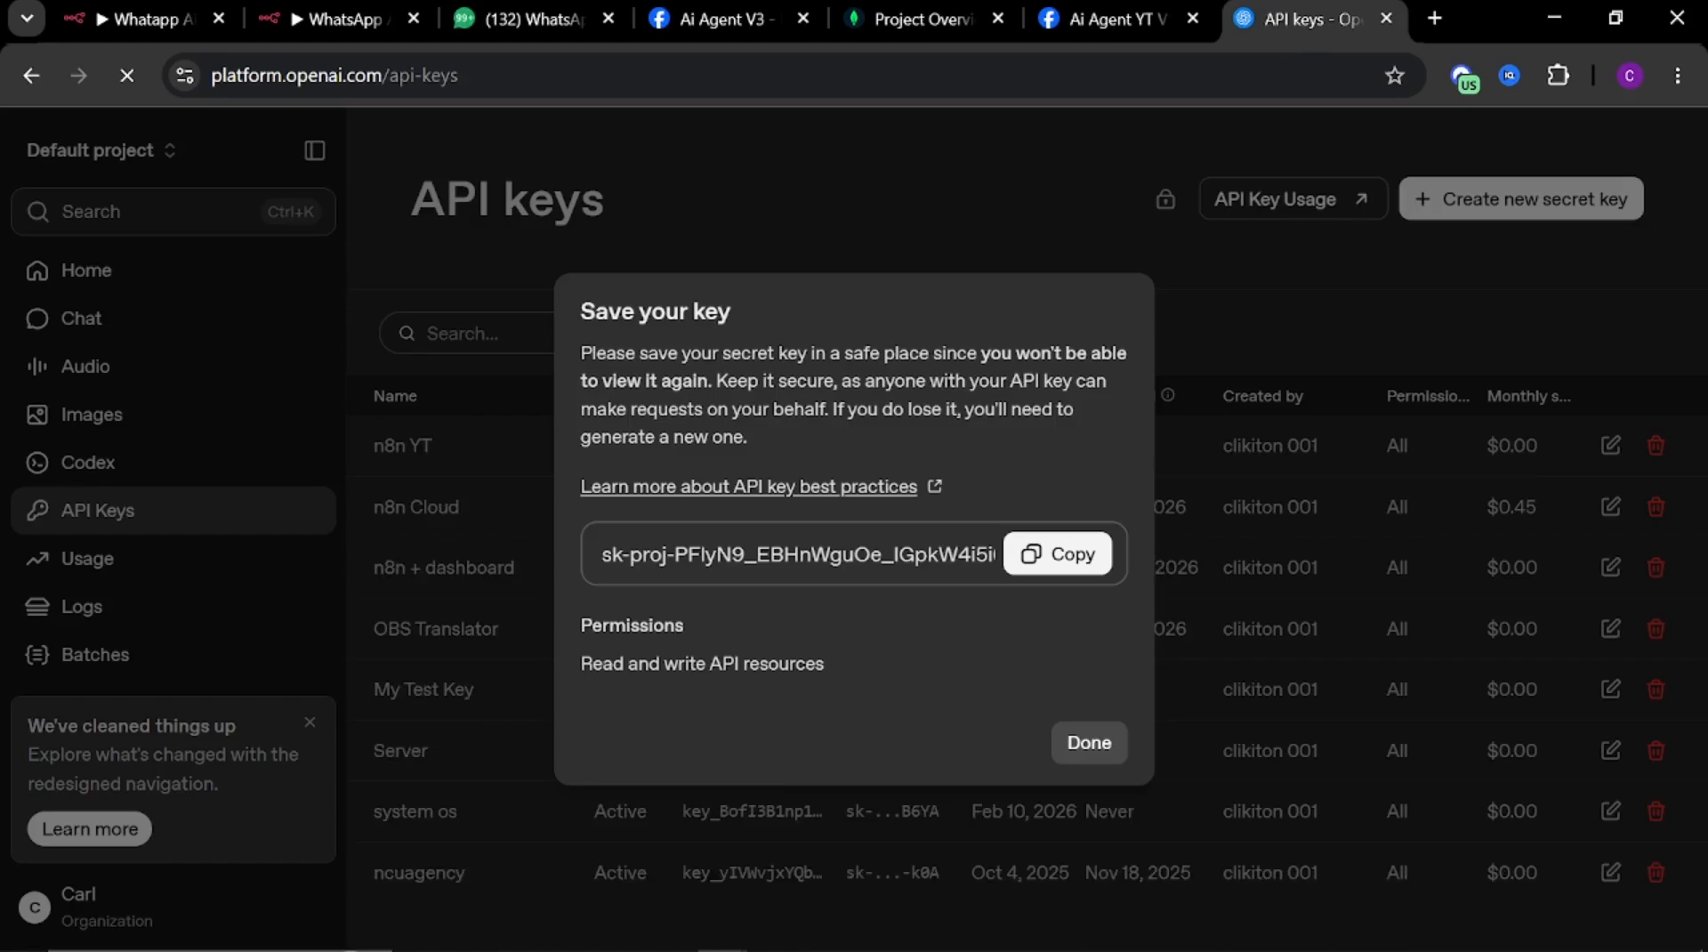
pyautogui.click(1081, 747)
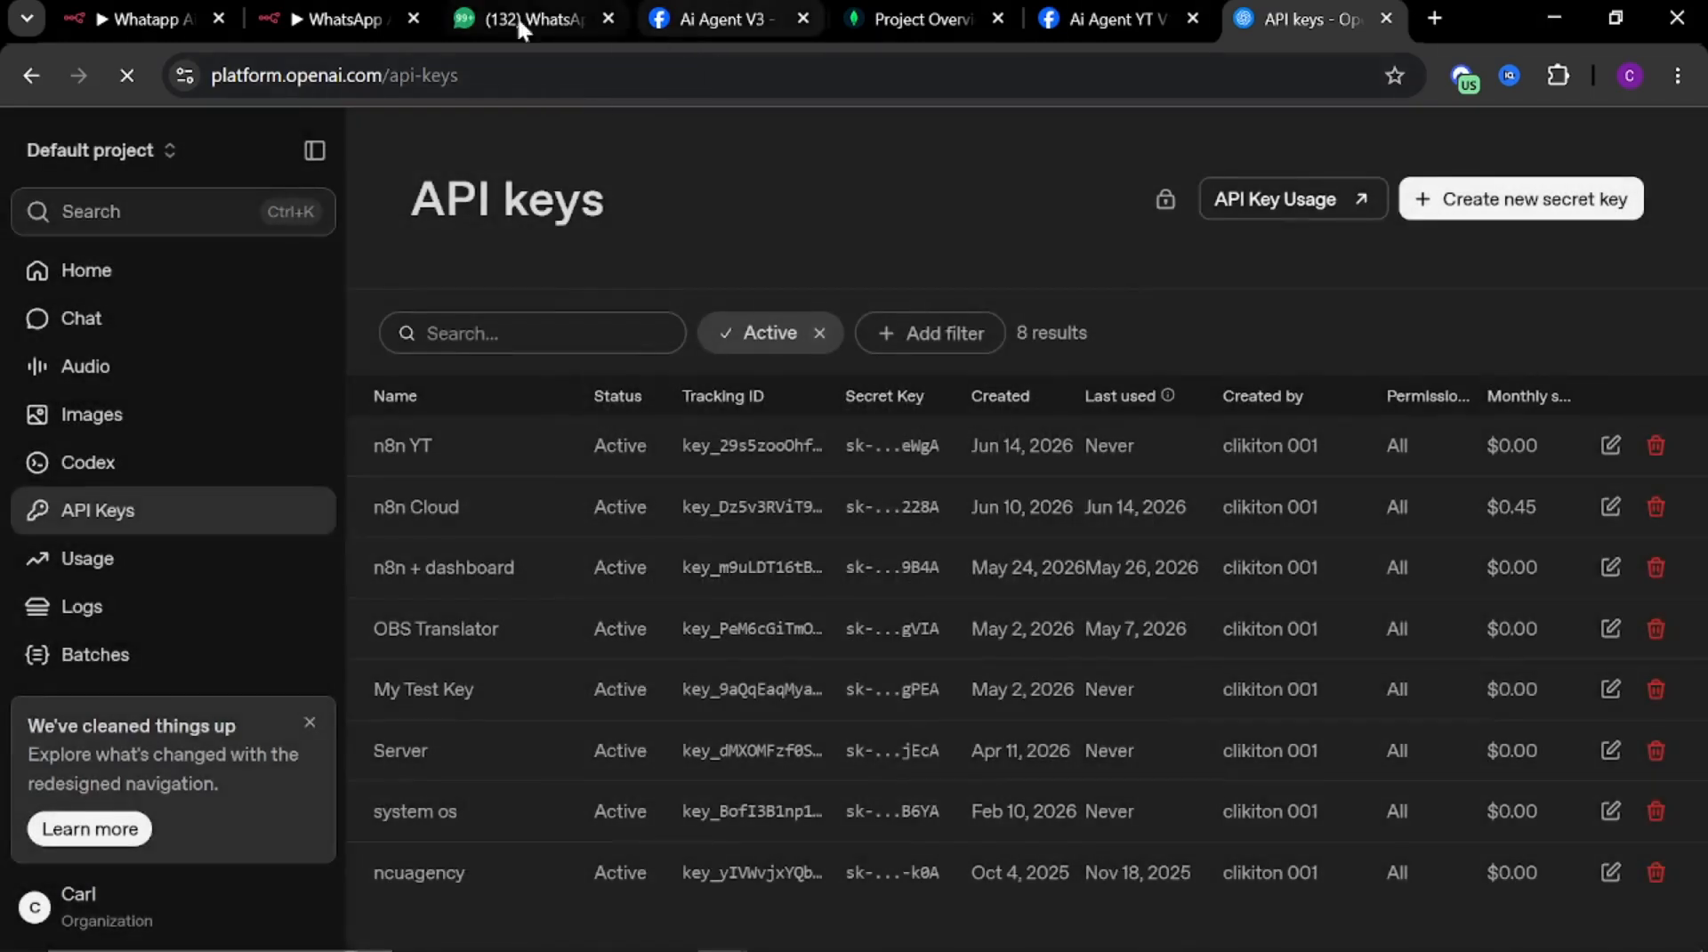
pyautogui.click(333, 4)
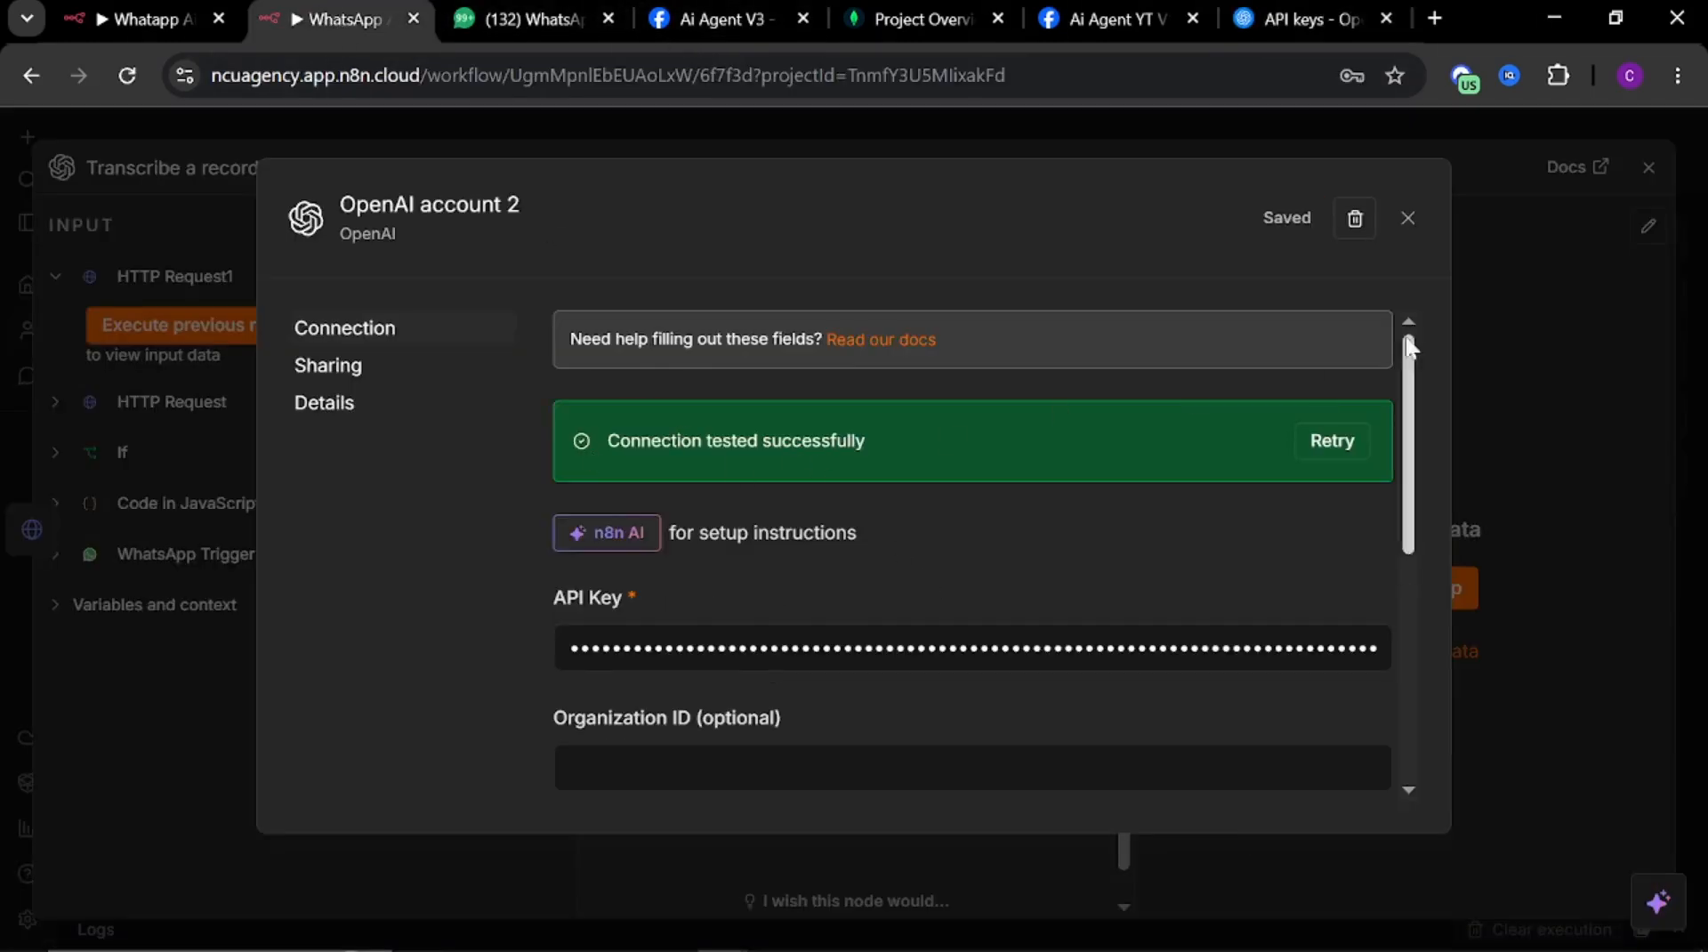
pyautogui.click(1408, 218)
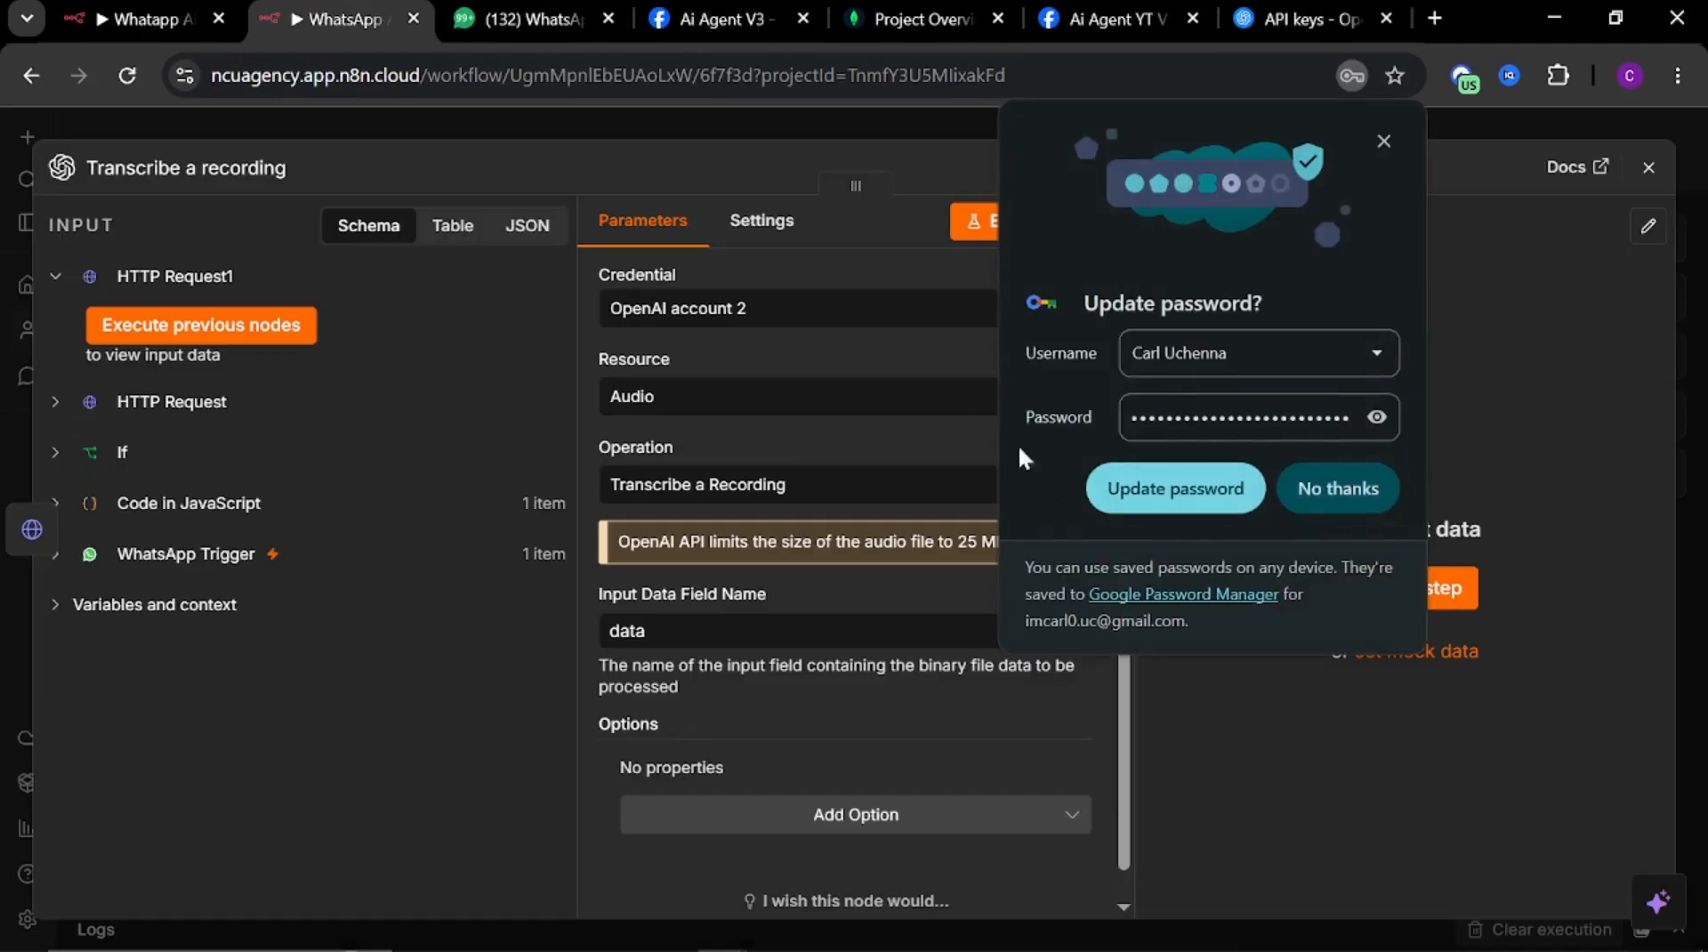
pyautogui.click(1348, 499)
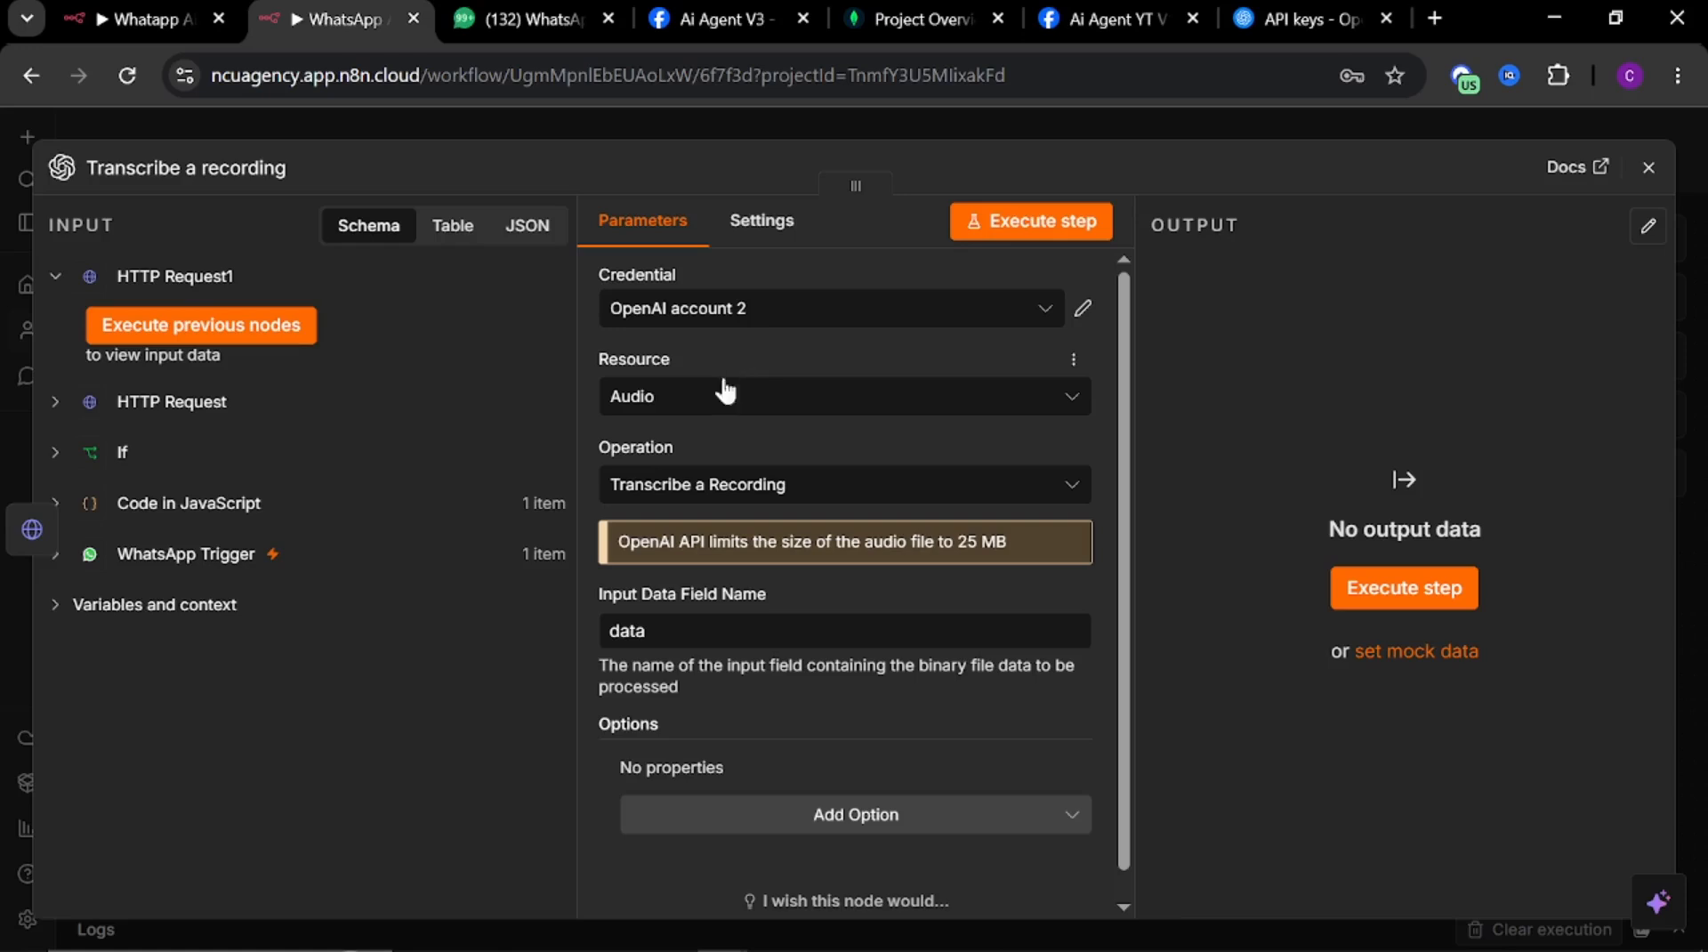
# Keep OpenAI account 2 as the transcription node's credential and close the node editor
pyautogui.click(729, 309)
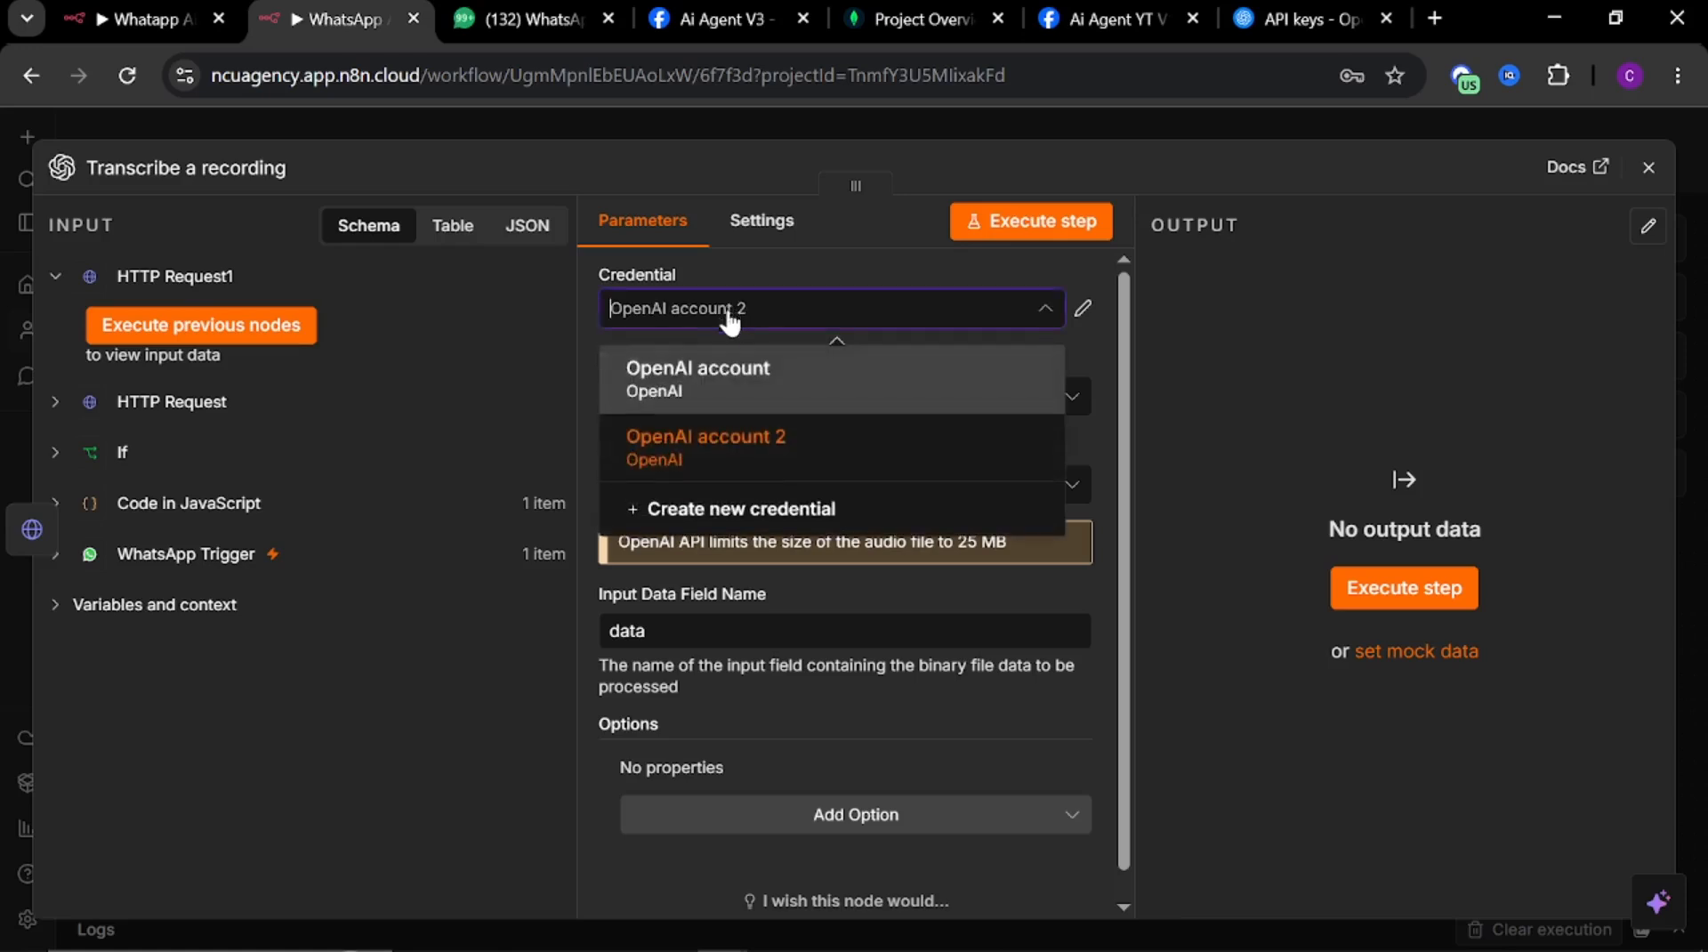
pyautogui.click(725, 450)
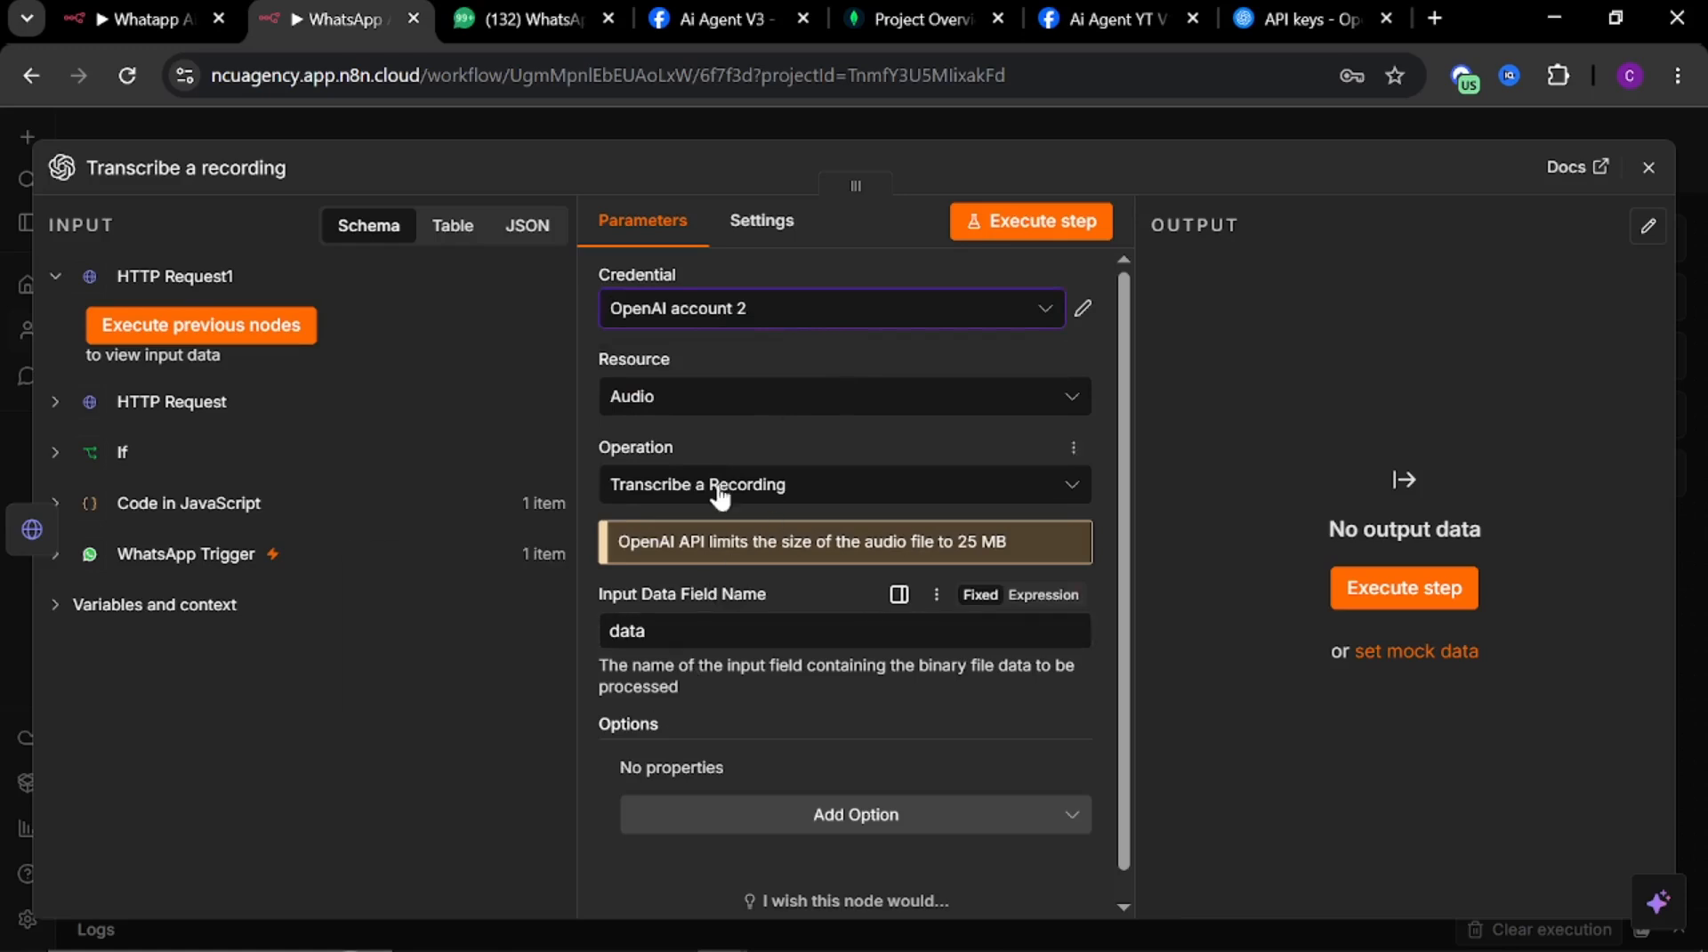
pyautogui.scroll(-1, 720, 495)
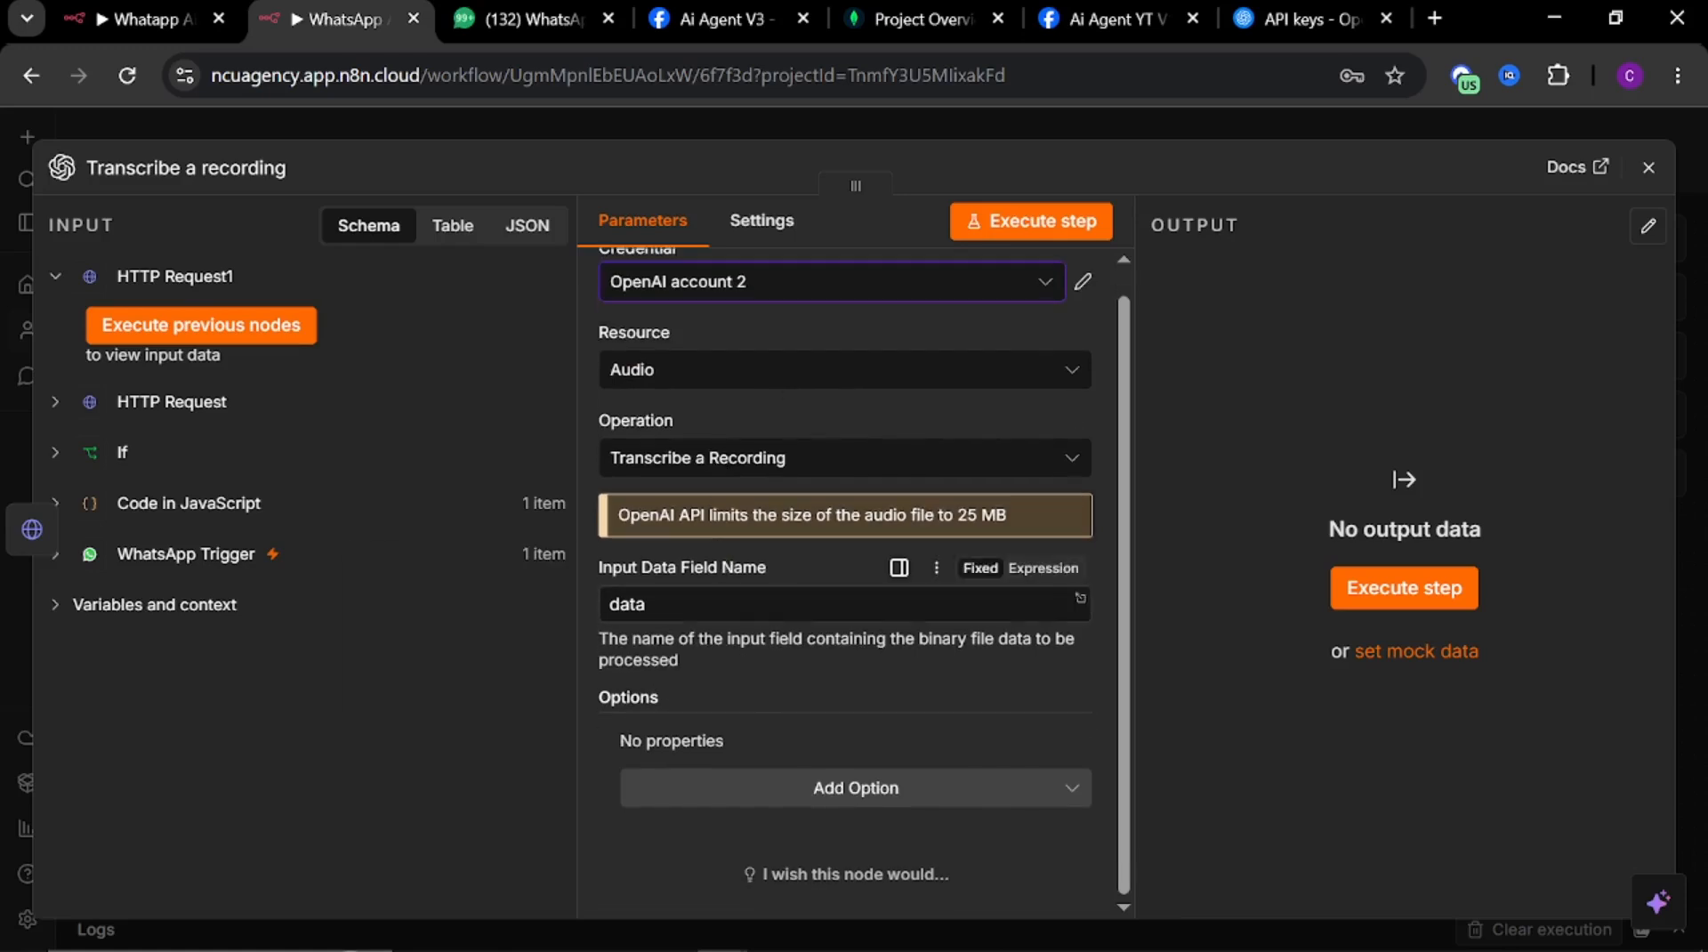
pyautogui.click(758, 127)
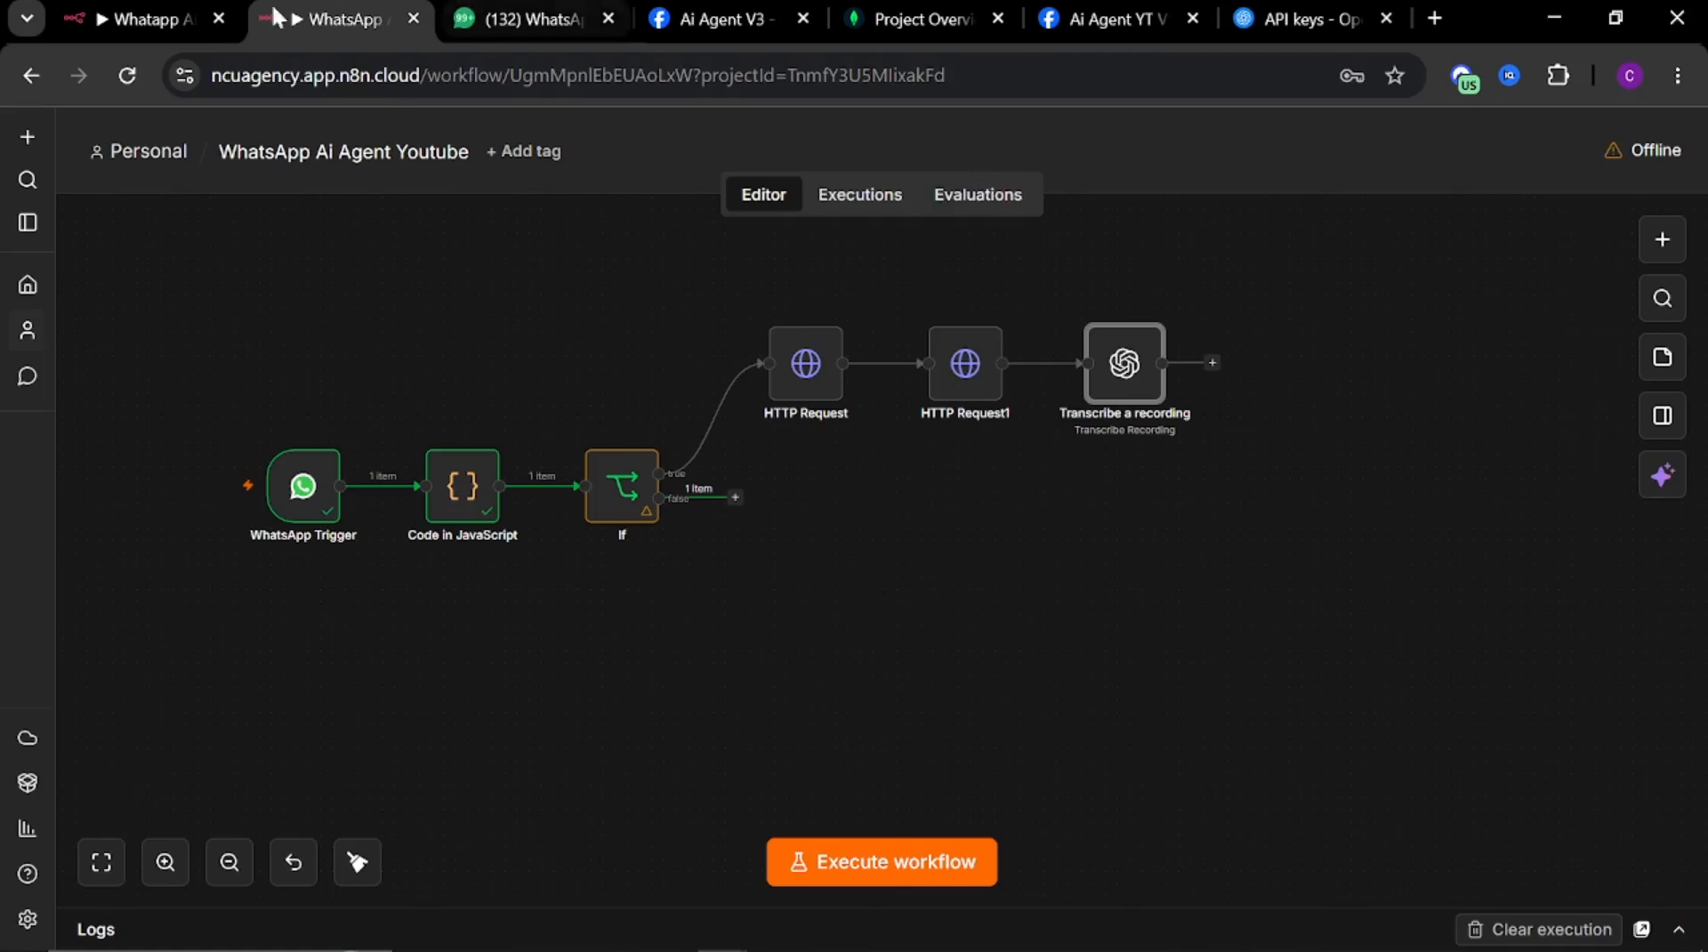
# Inspect the reference workflow's Transcribe a recording node settings and output
pyautogui.click(124, 22)
pyautogui.doubleClick(974, 347)
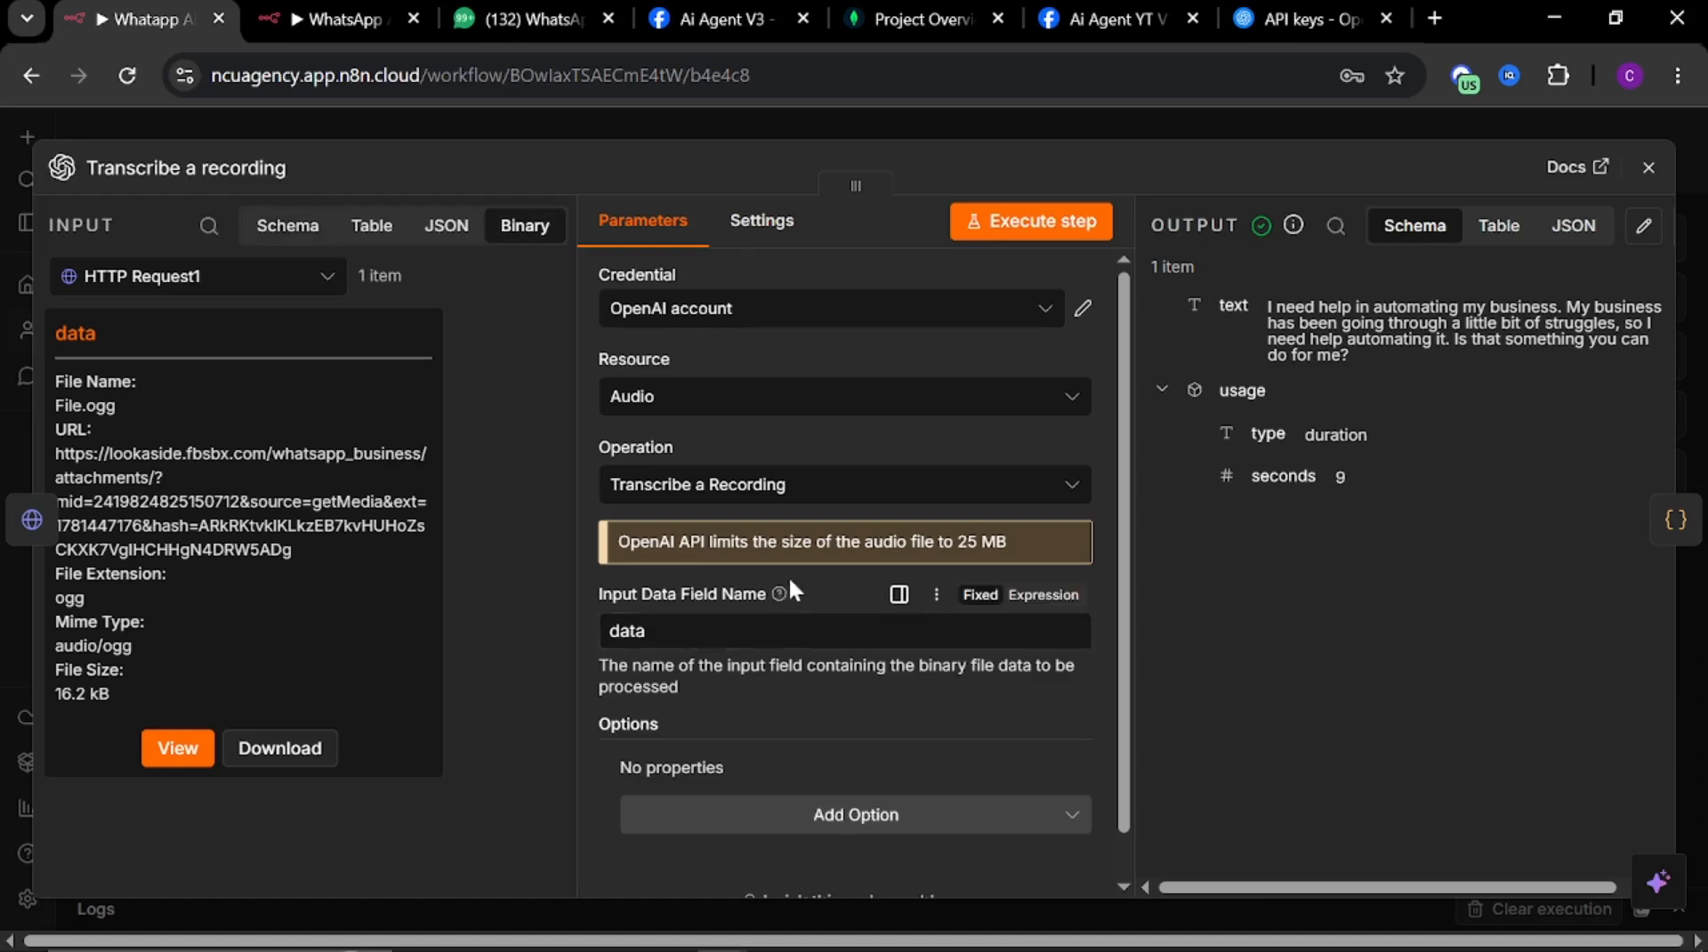
pyautogui.scroll(-1, 789, 575)
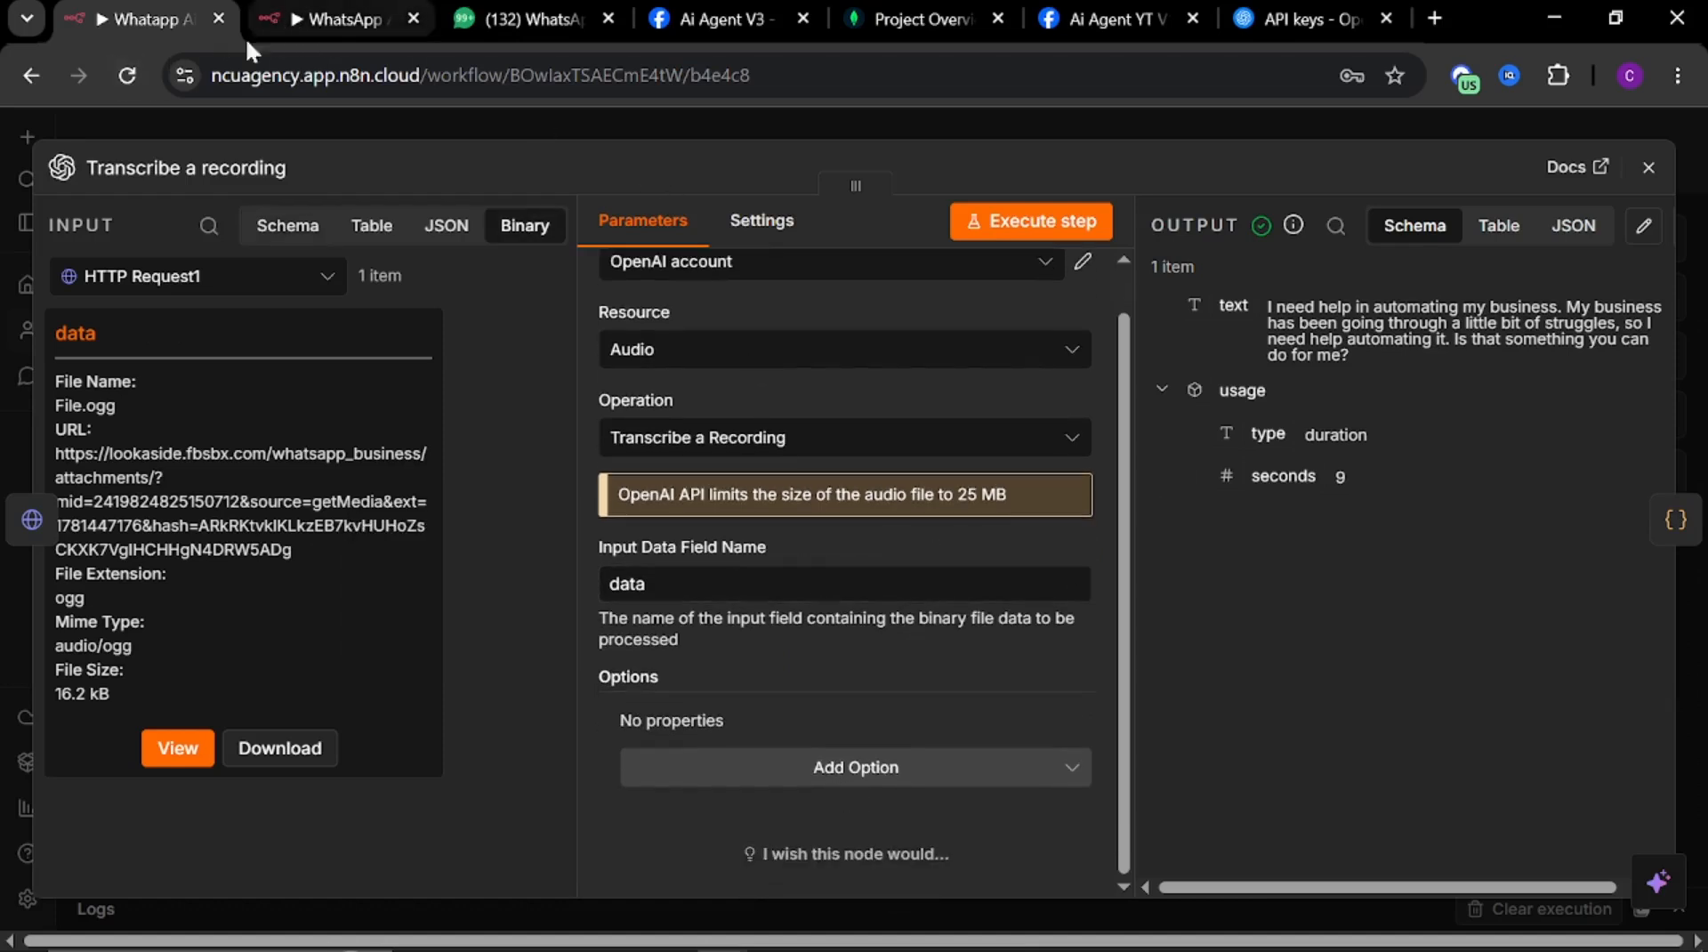
pyautogui.press('Escape')
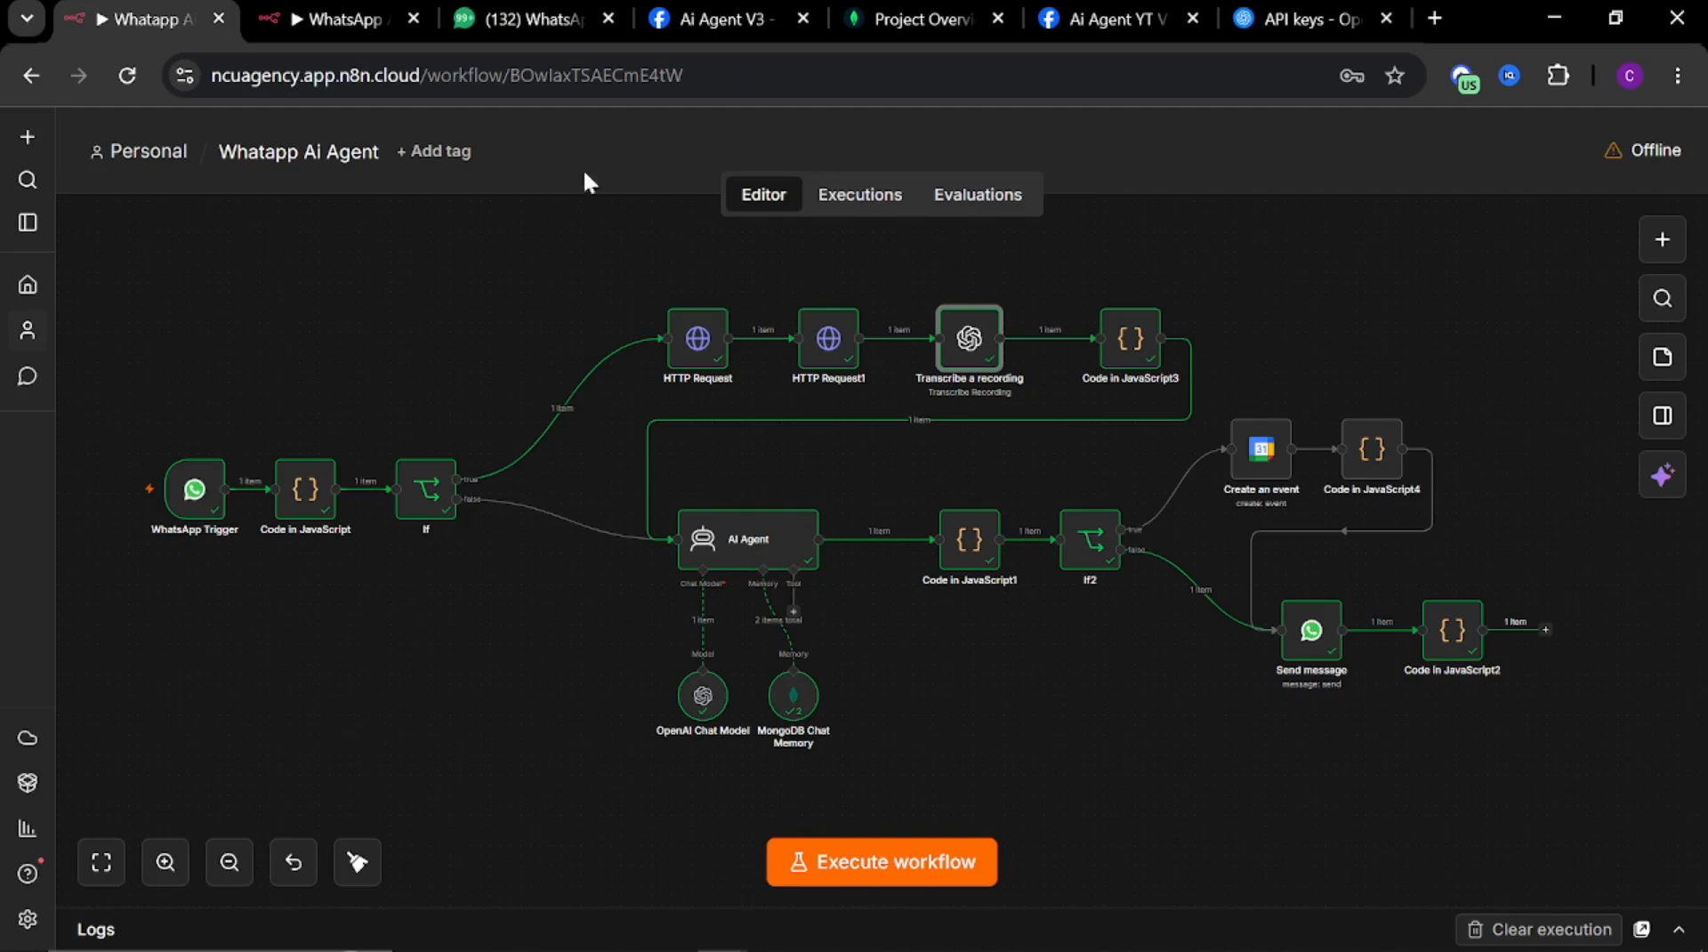
# Open the reference Code in JavaScript3 node and select all of its code in the expanded editor
pyautogui.click(1123, 352)
pyautogui.doubleClick(1123, 353)
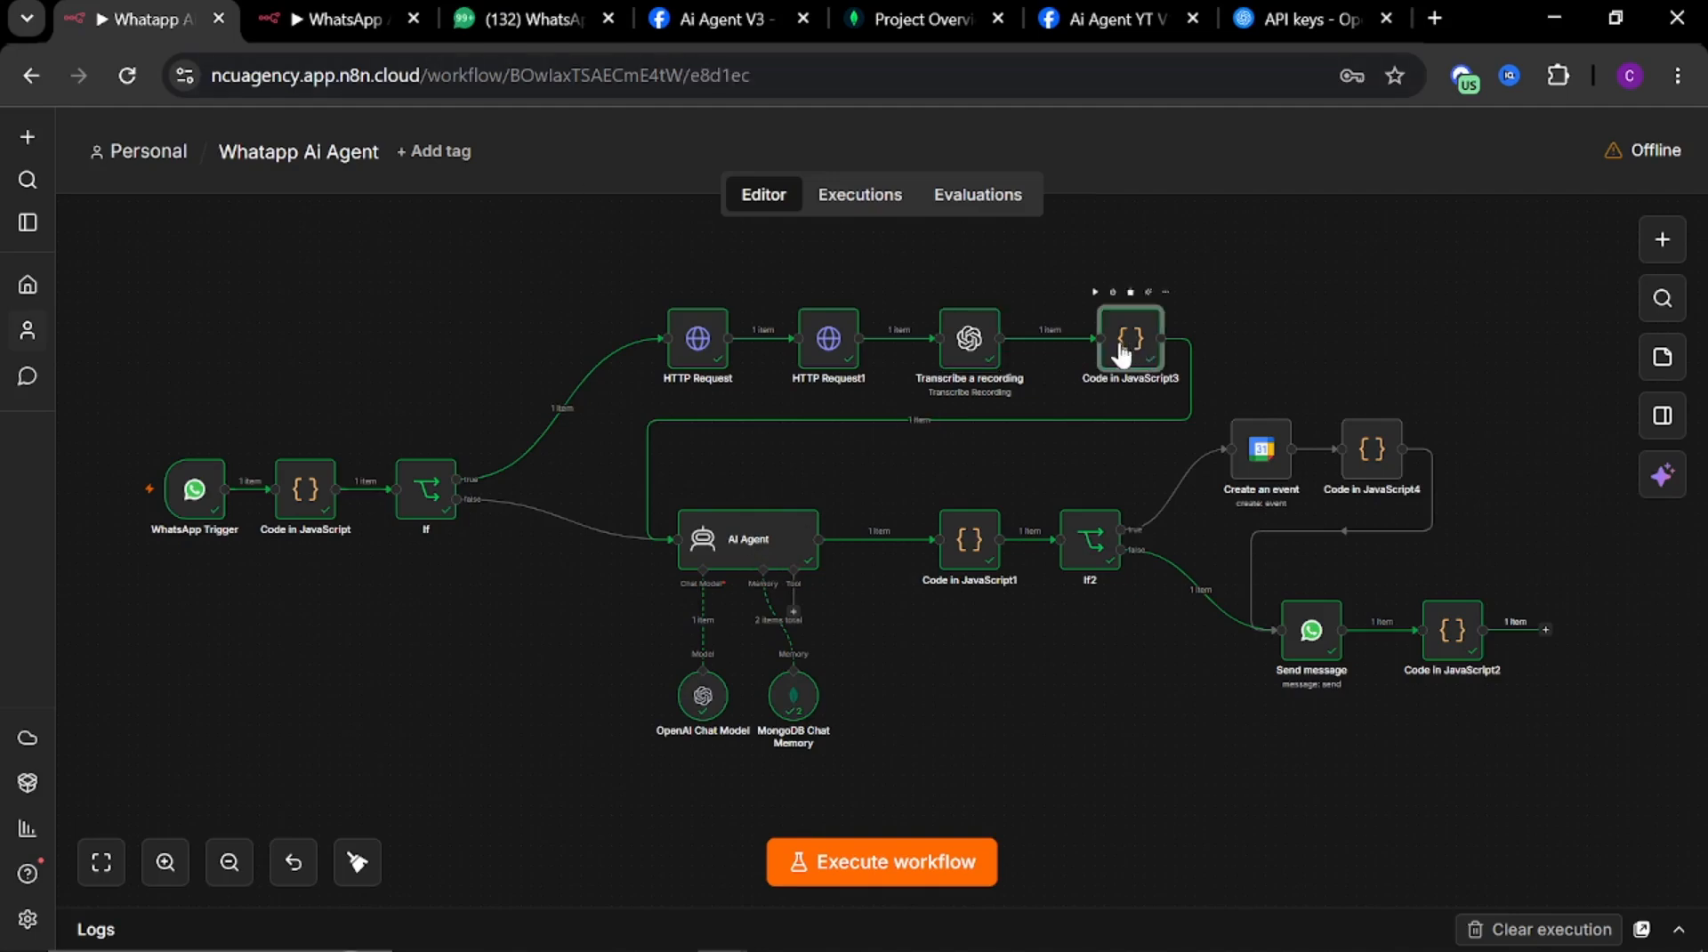
pyautogui.click(958, 615)
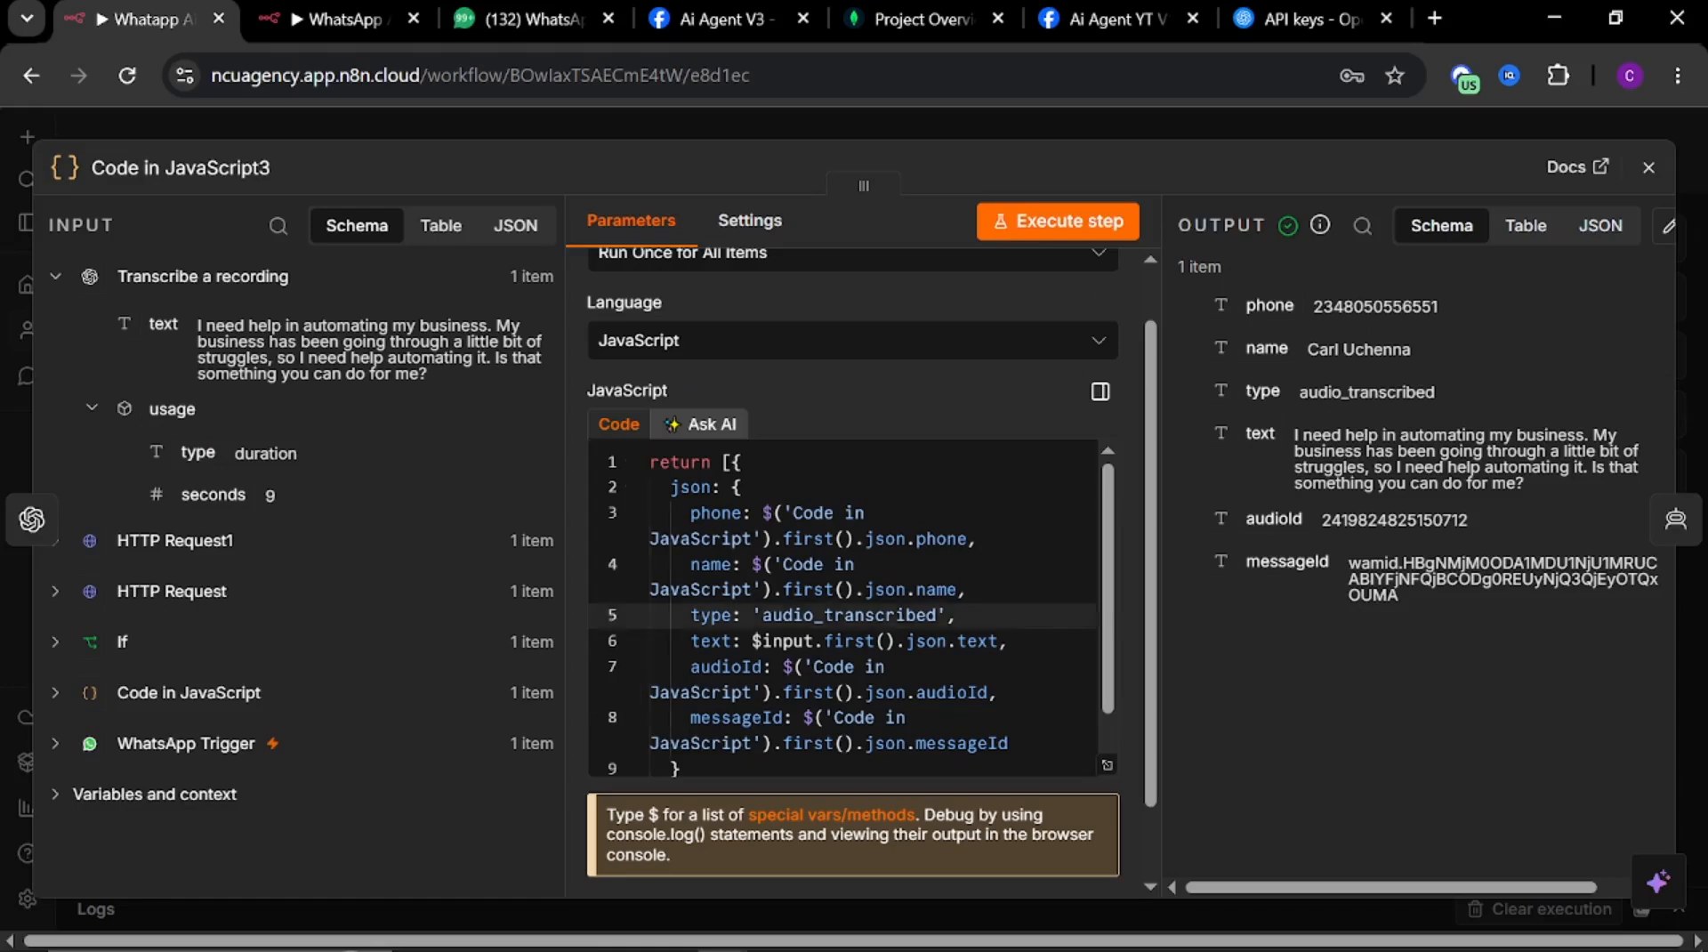
pyautogui.scroll(1, 867, 569)
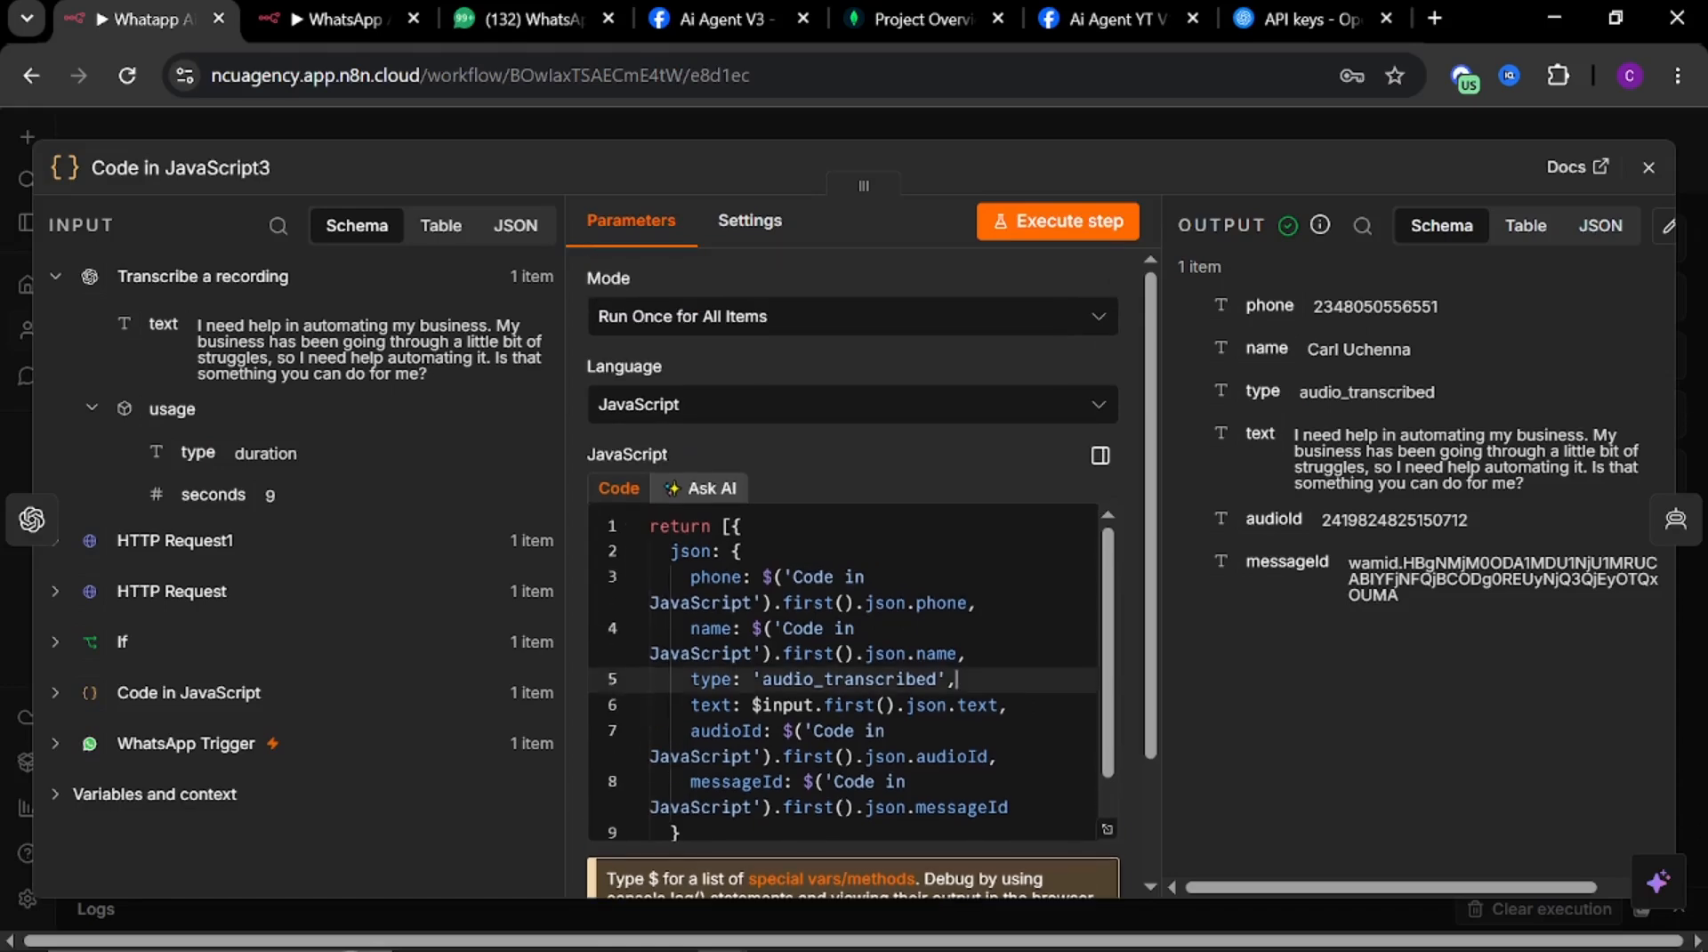
pyautogui.click(1108, 829)
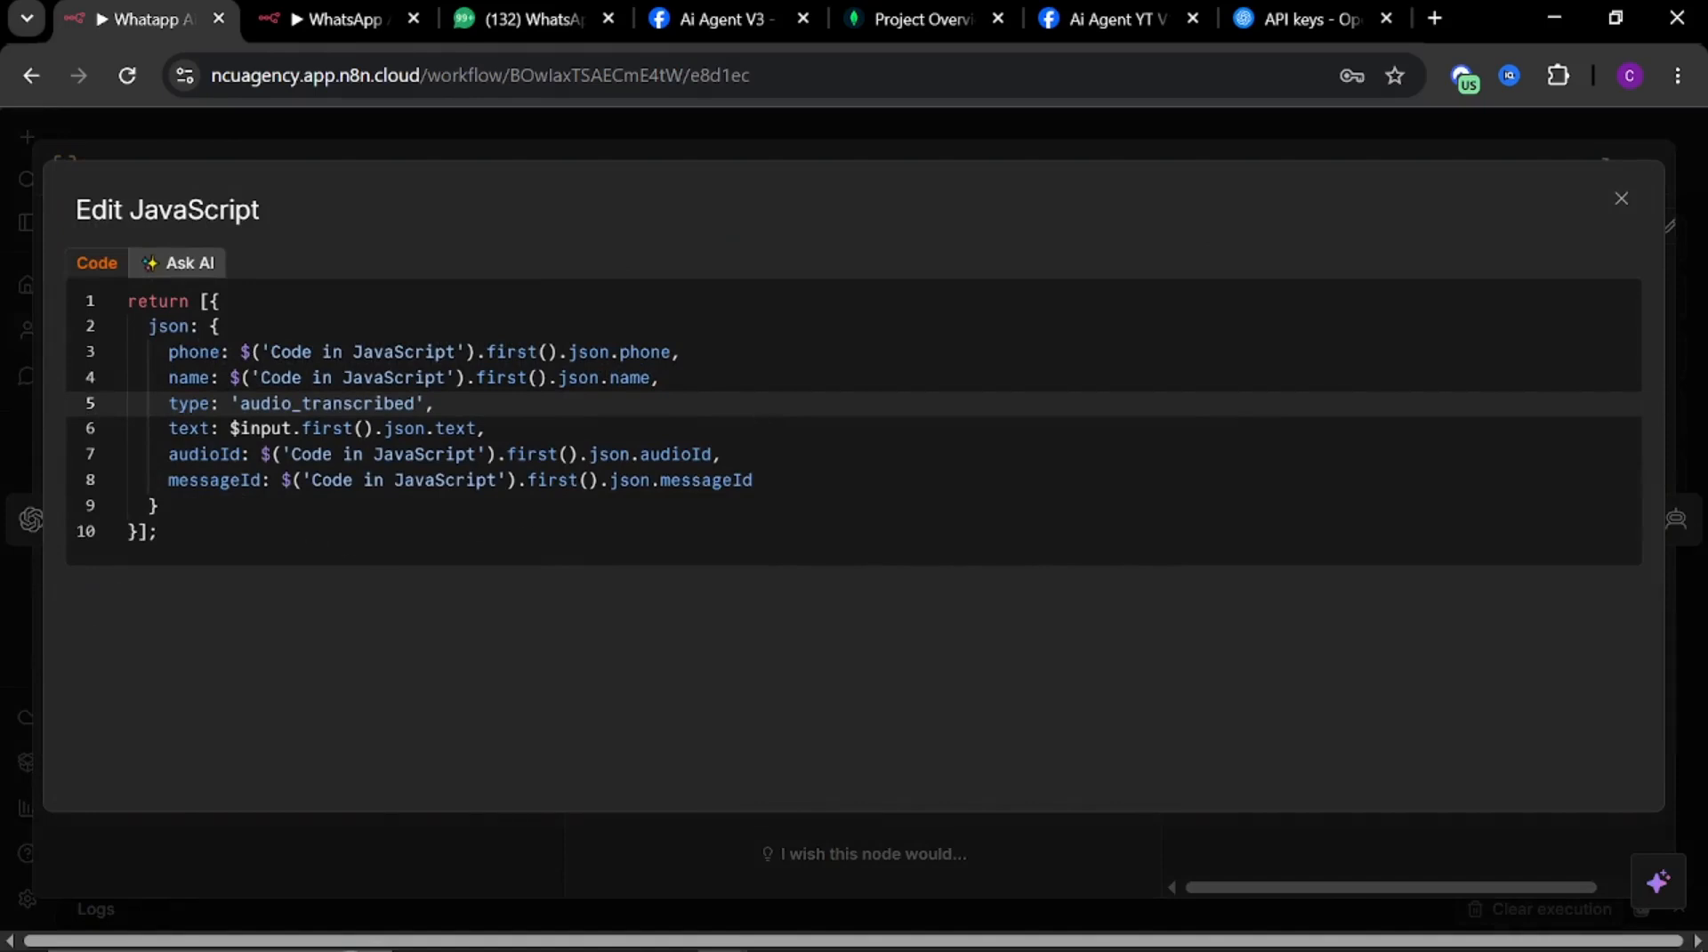
pyautogui.moveTo(158, 531); pyautogui.dragTo(121, 222)
pyautogui.hotkey('ctrl', 'c')
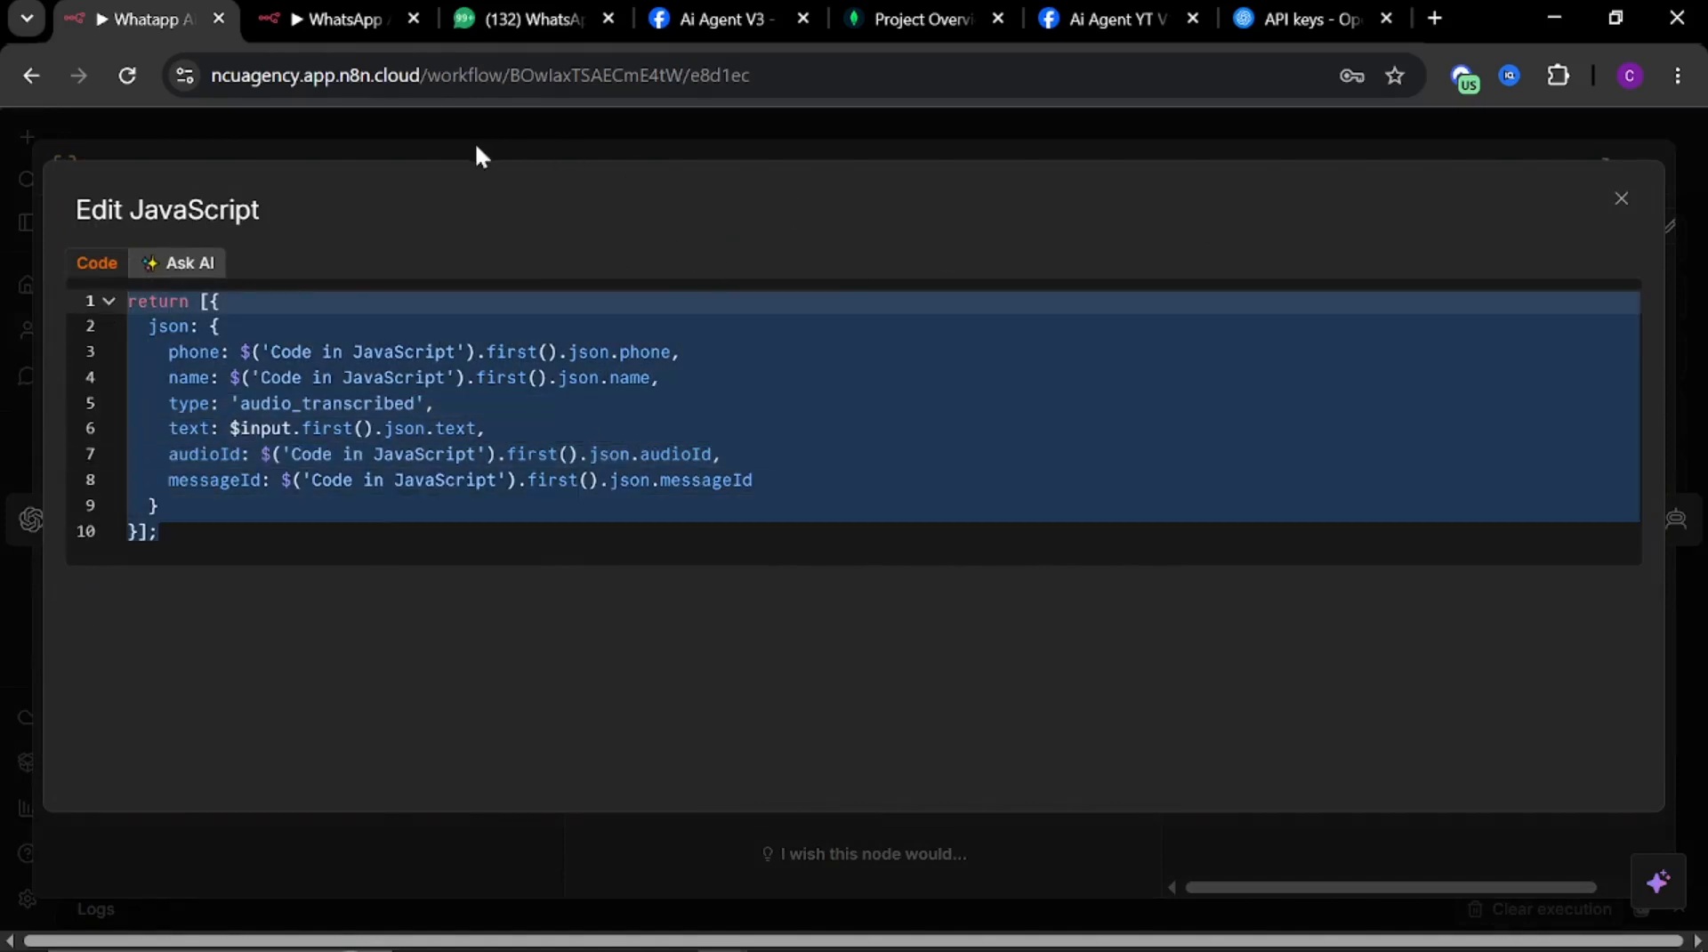
# Add a Code in JavaScript node after the Transcribe a recording node in the new workflow
pyautogui.click(541, 23)
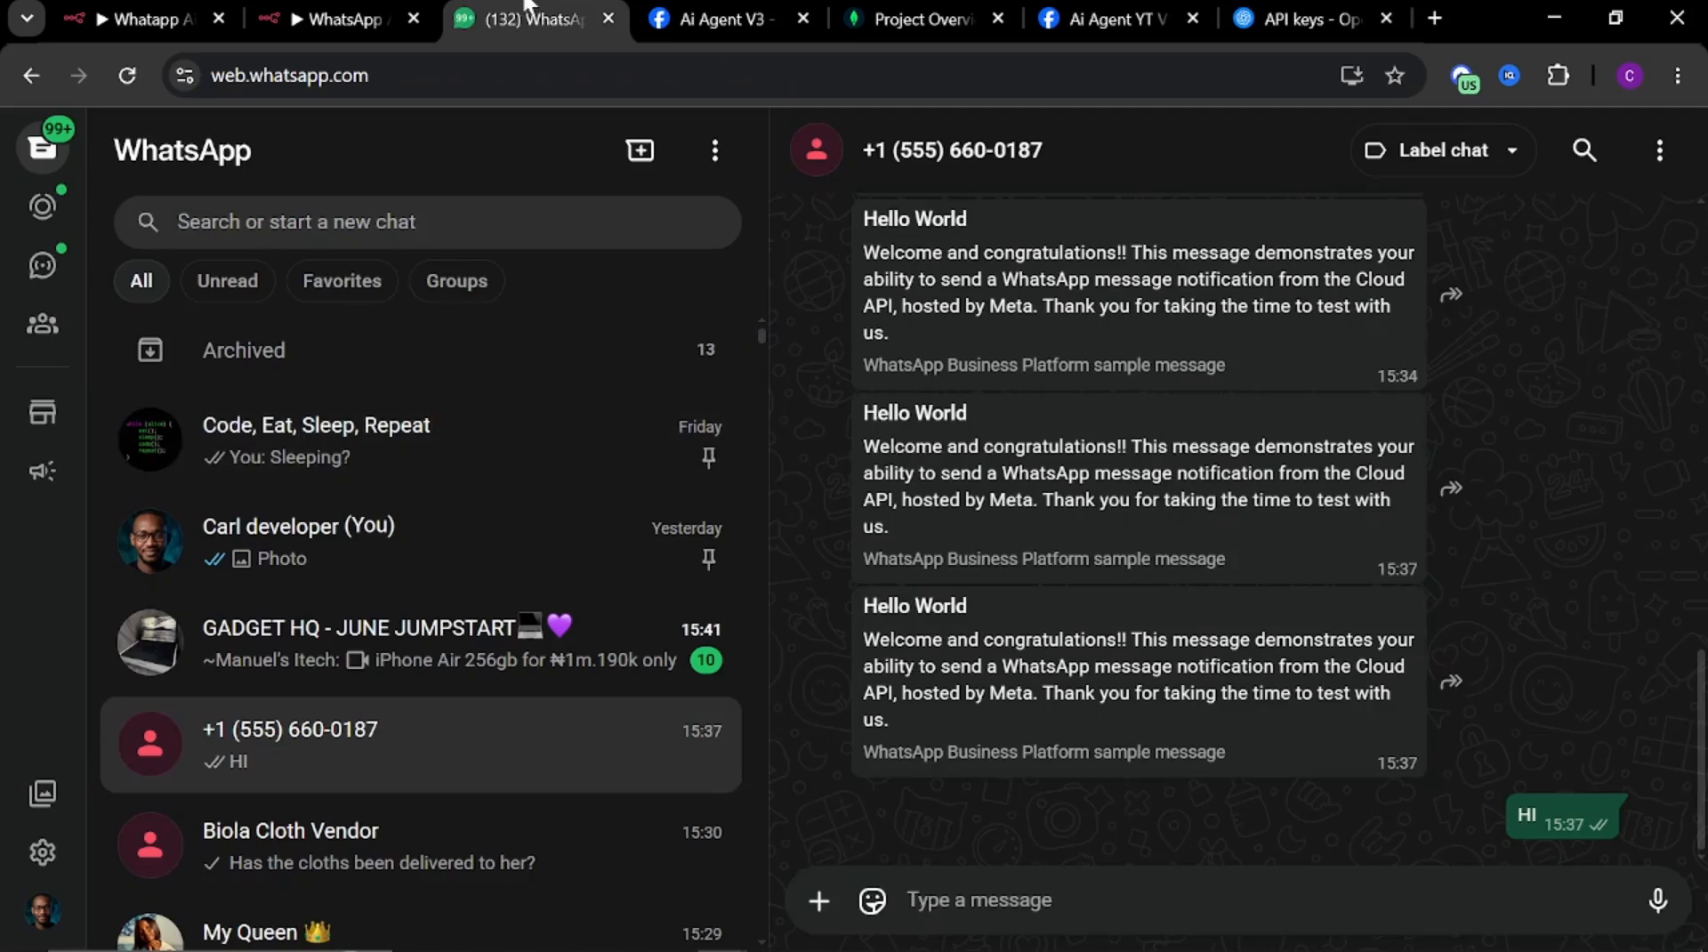
pyautogui.click(365, 19)
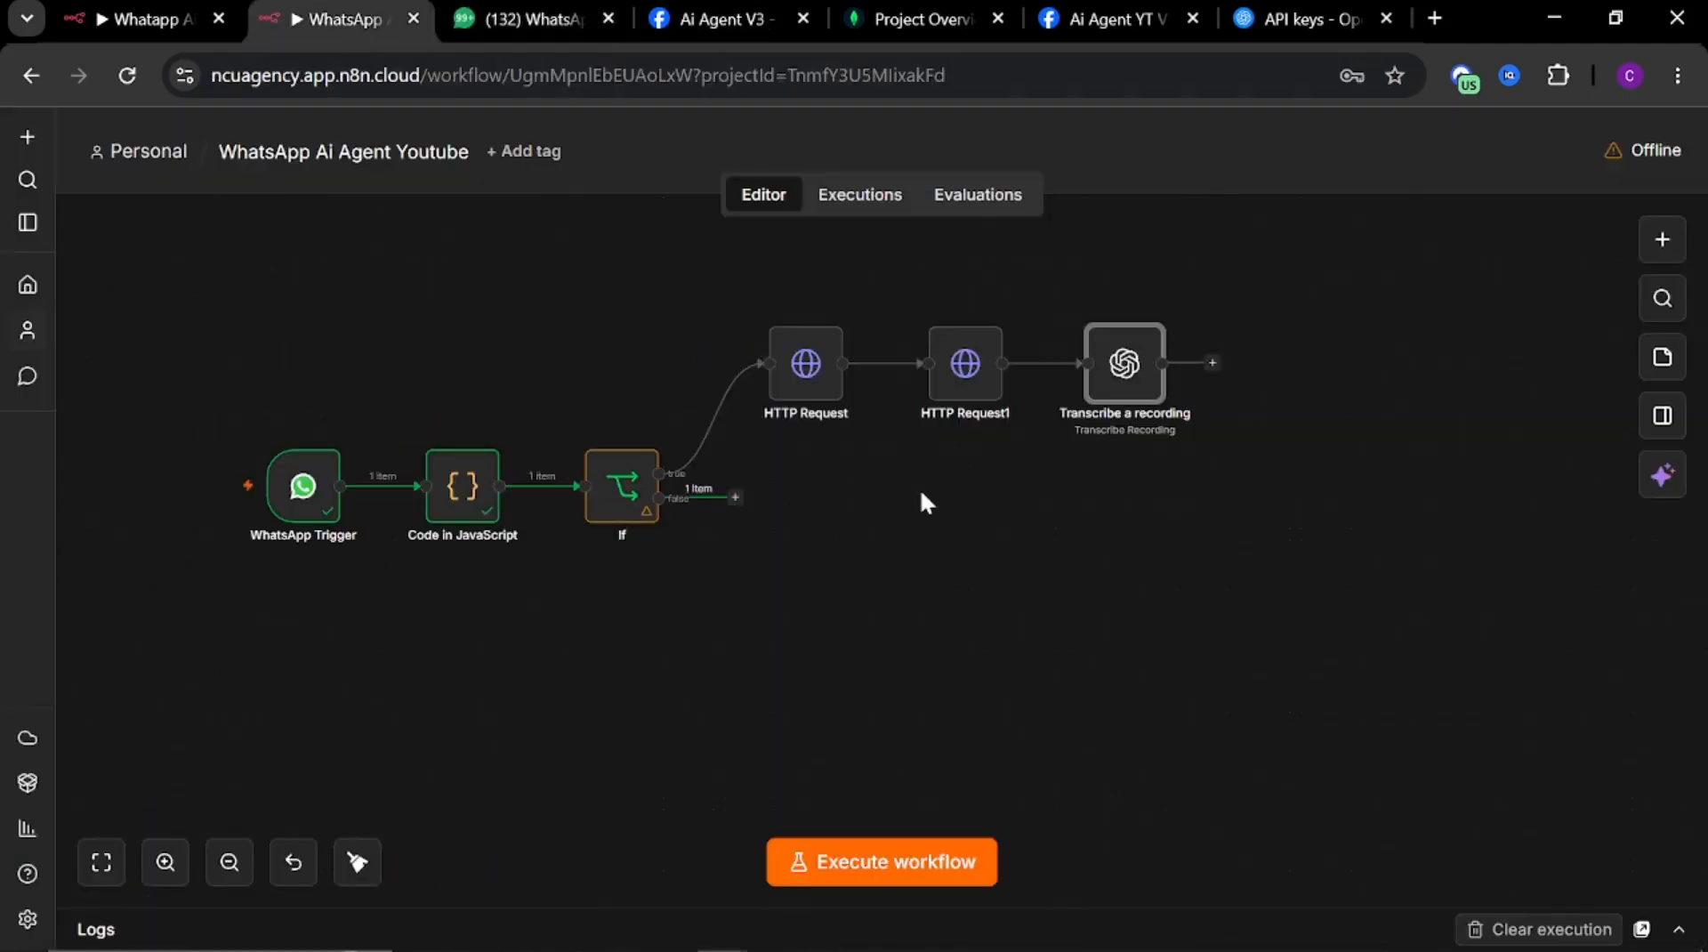
pyautogui.click(1213, 364)
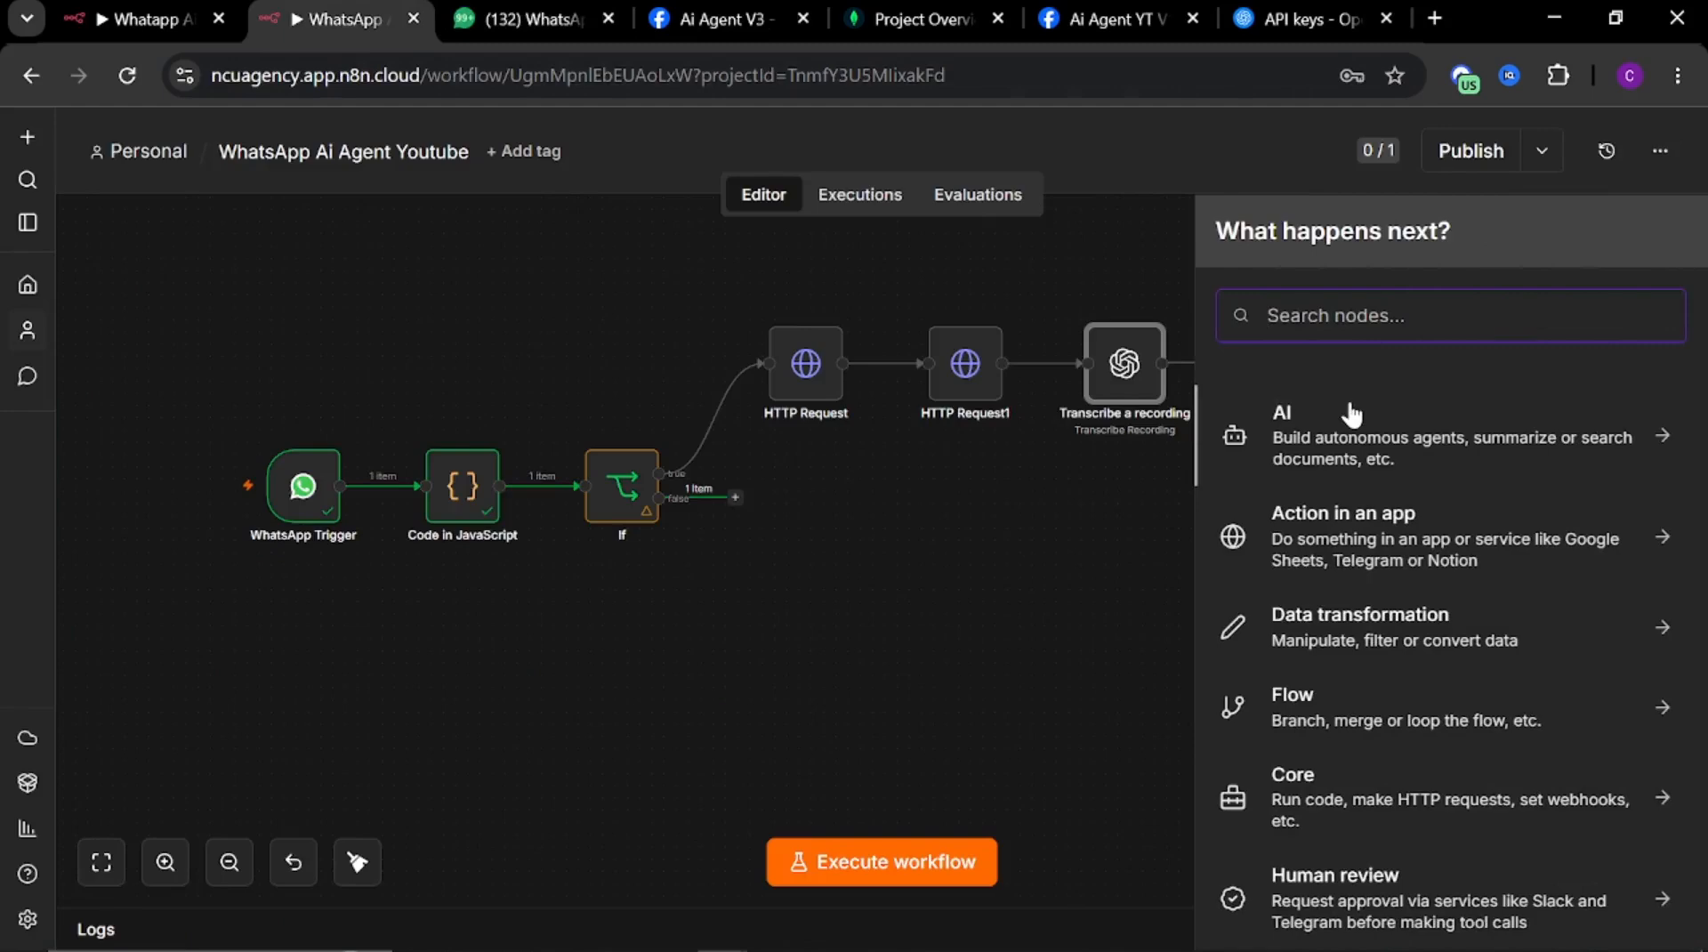
pyautogui.write('code')
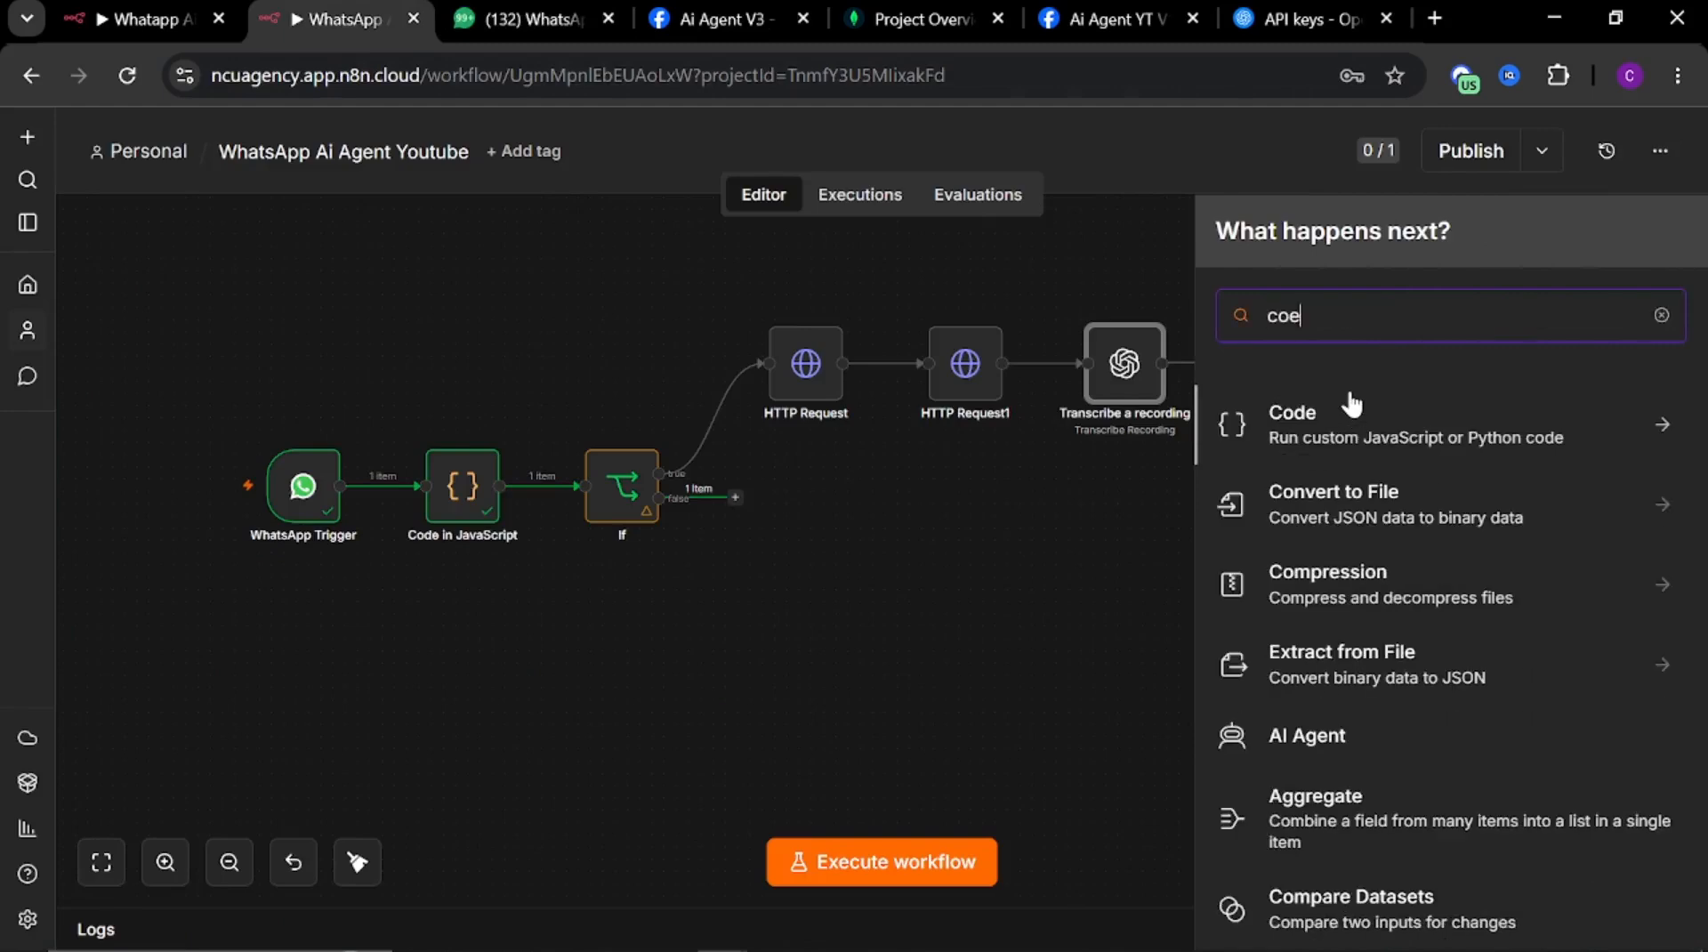
pyautogui.click(1317, 425)
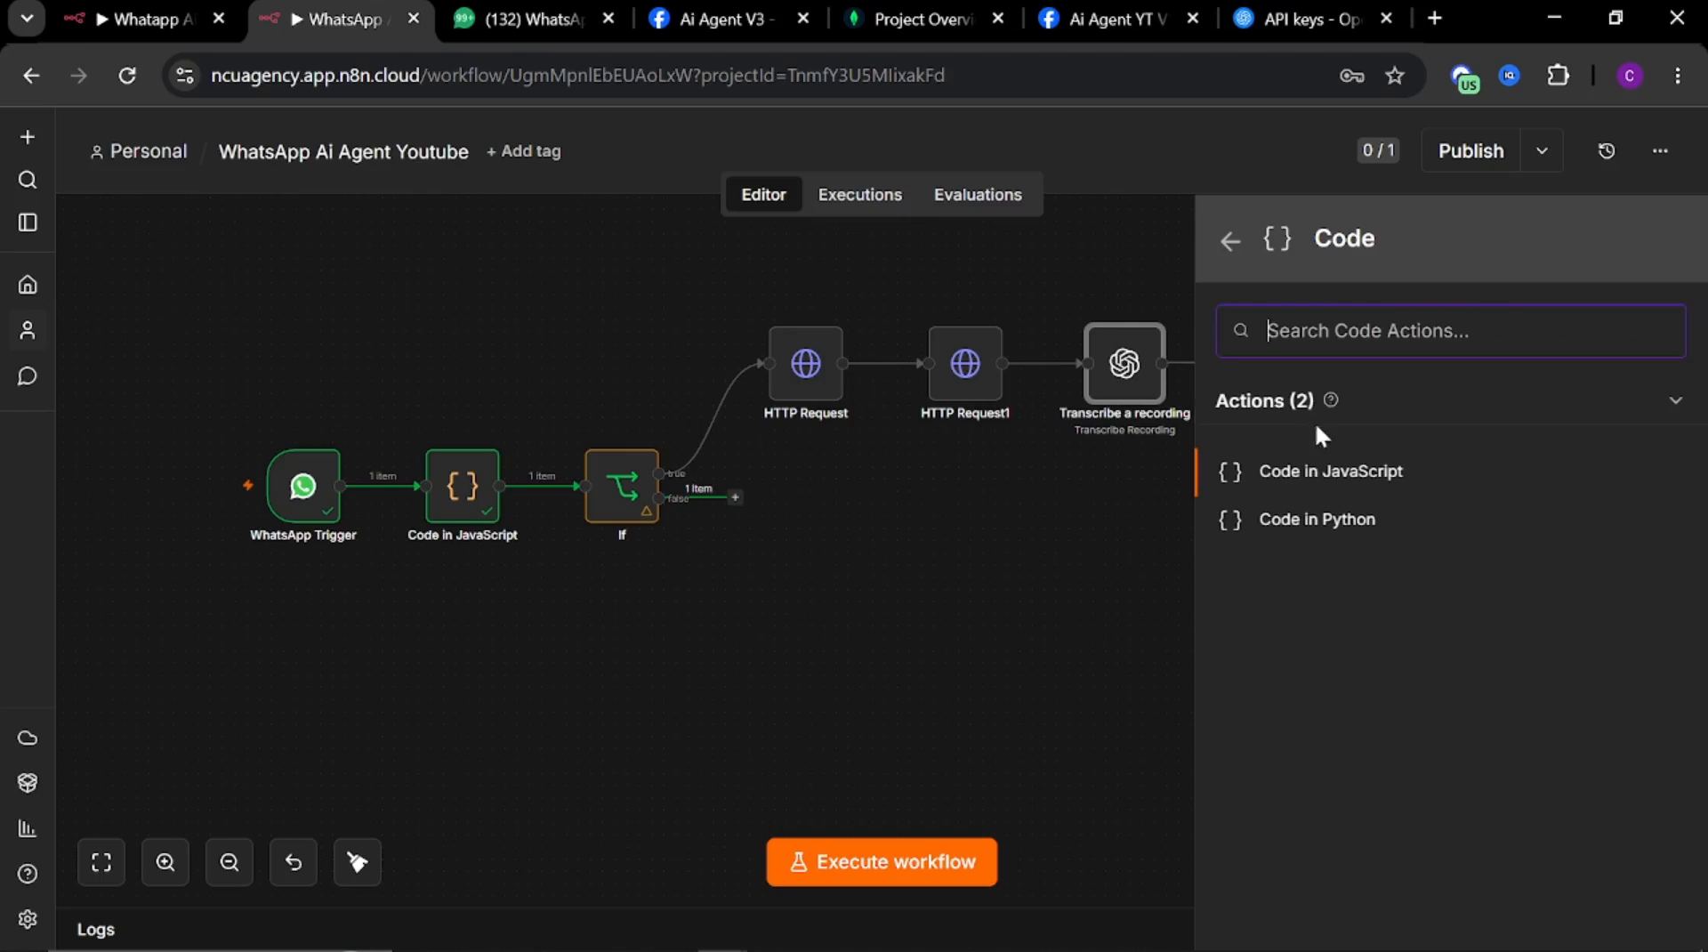
pyautogui.click(1308, 481)
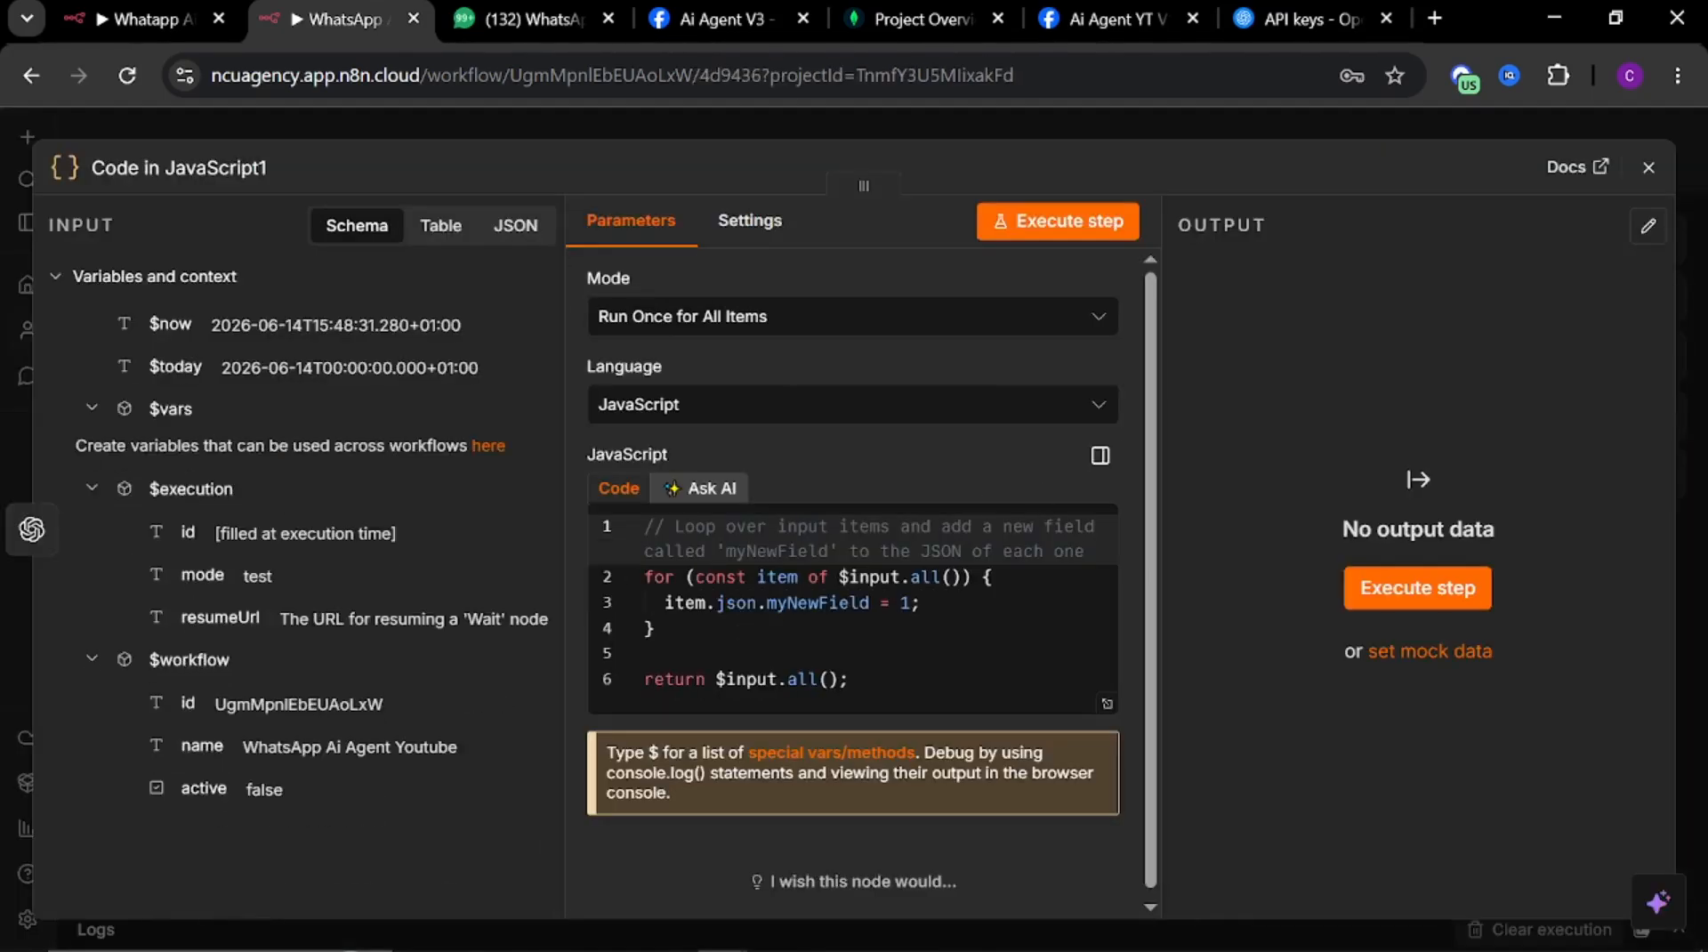
# Replace the new node's default code with the copied reference code and close the node
pyautogui.moveTo(850, 681); pyautogui.dragTo(570, 449)
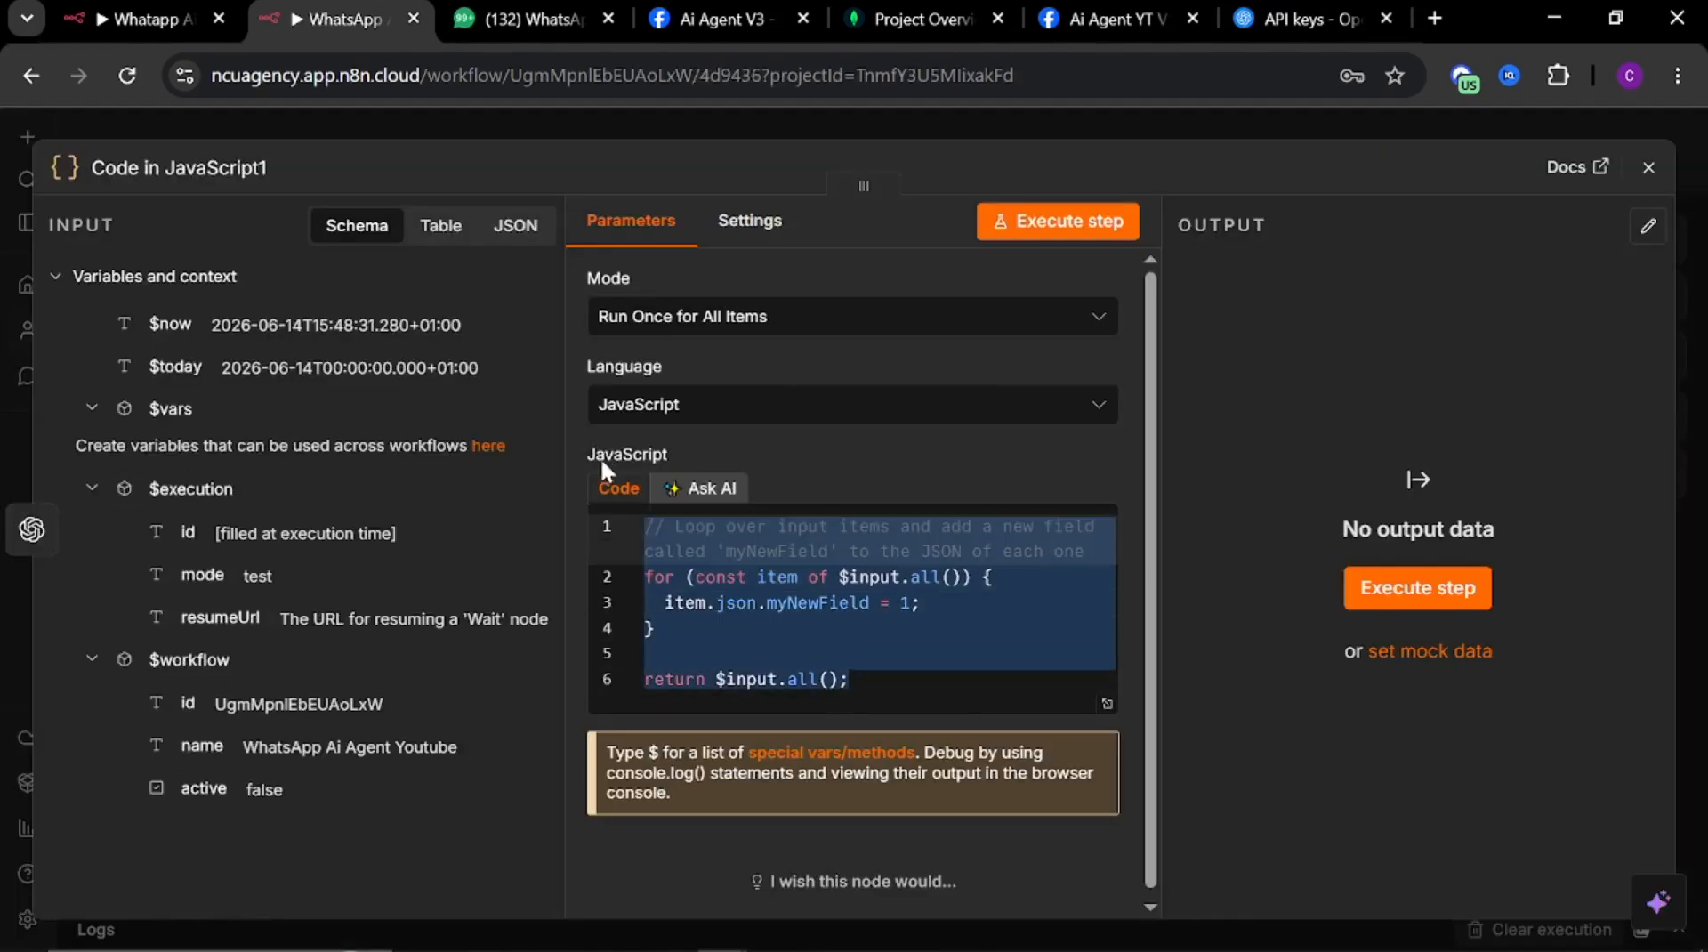
pyautogui.hotkey('ctrl', 'v')
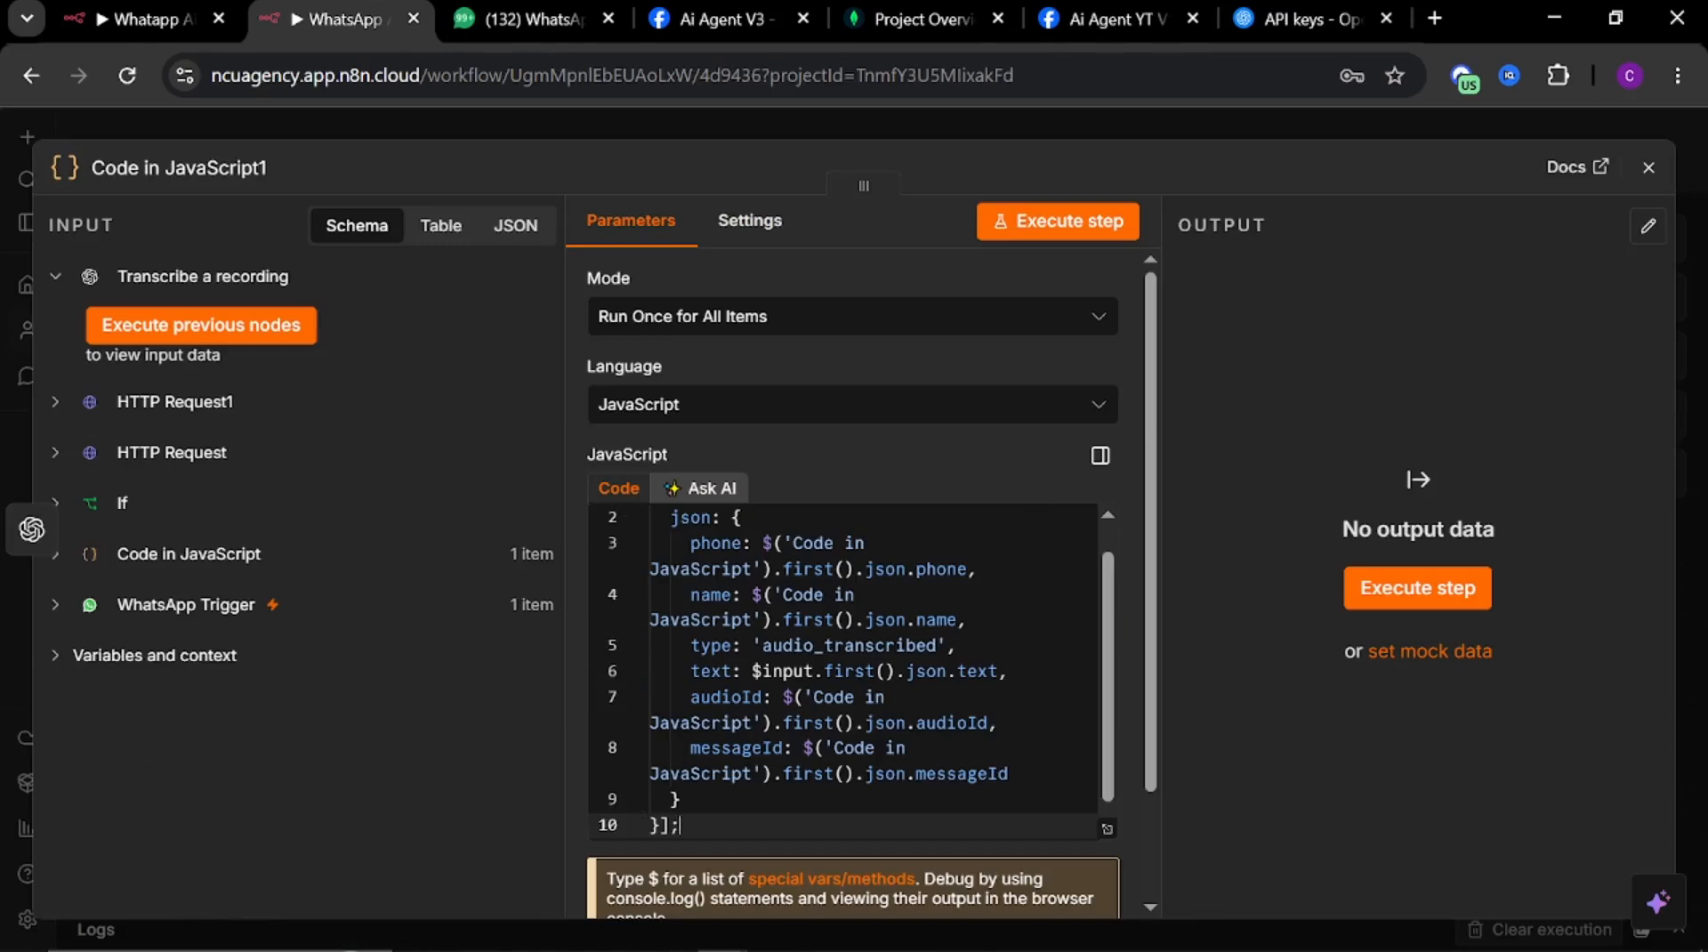
pyautogui.scroll(1, 843, 674)
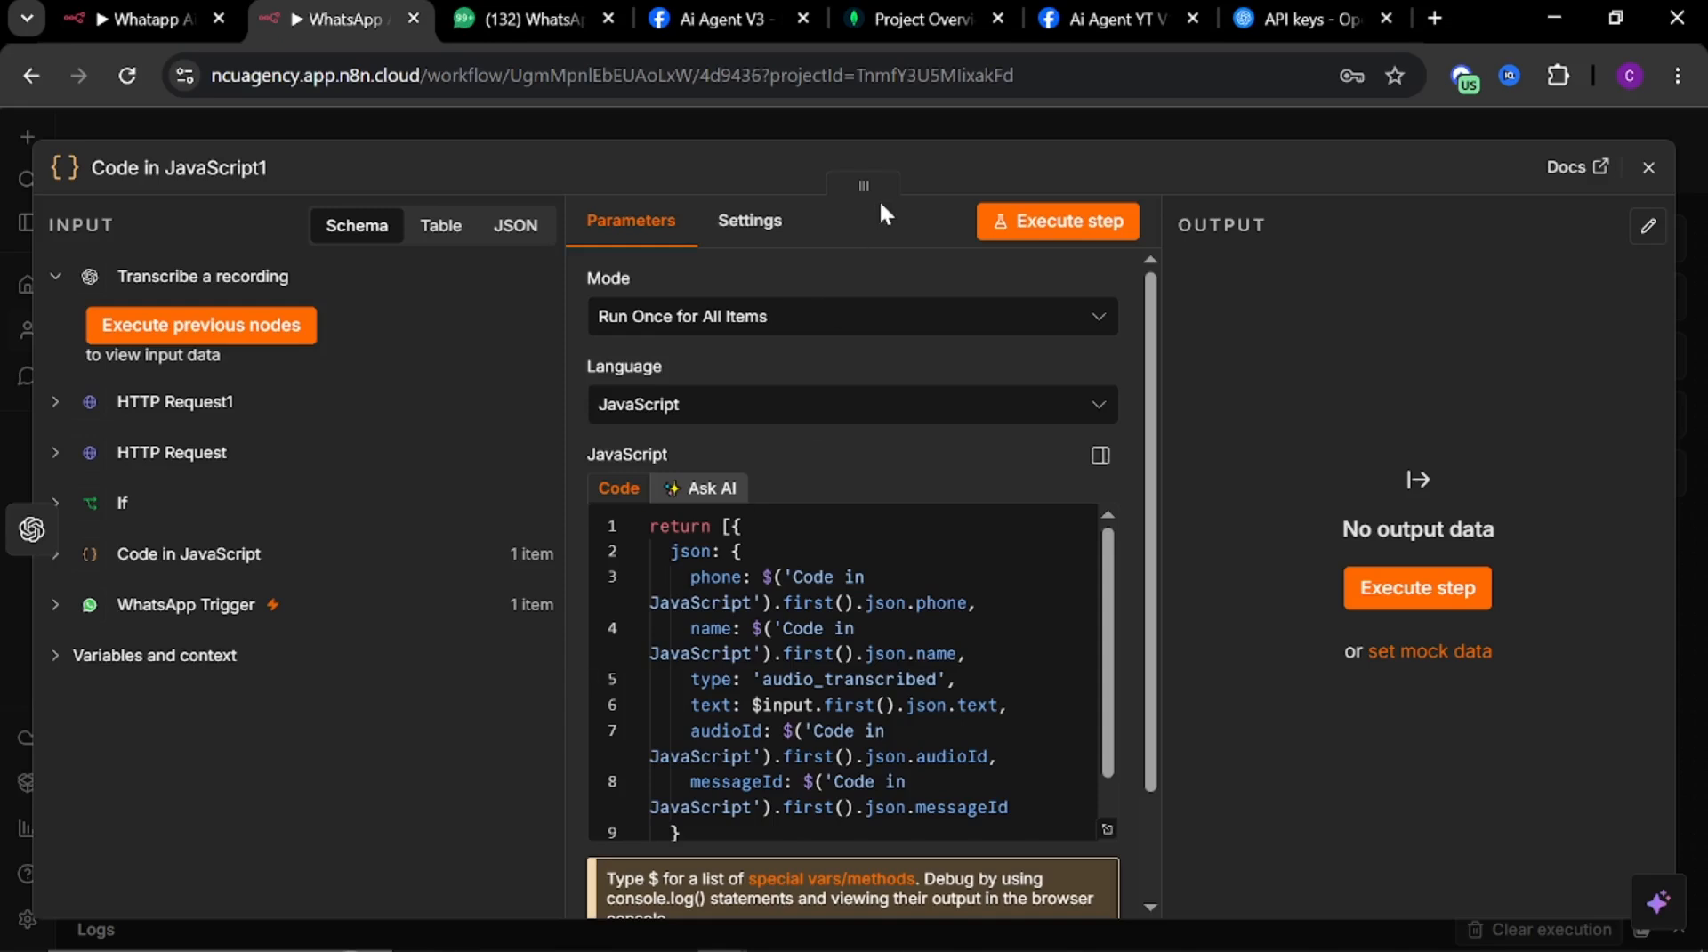
pyautogui.click(890, 123)
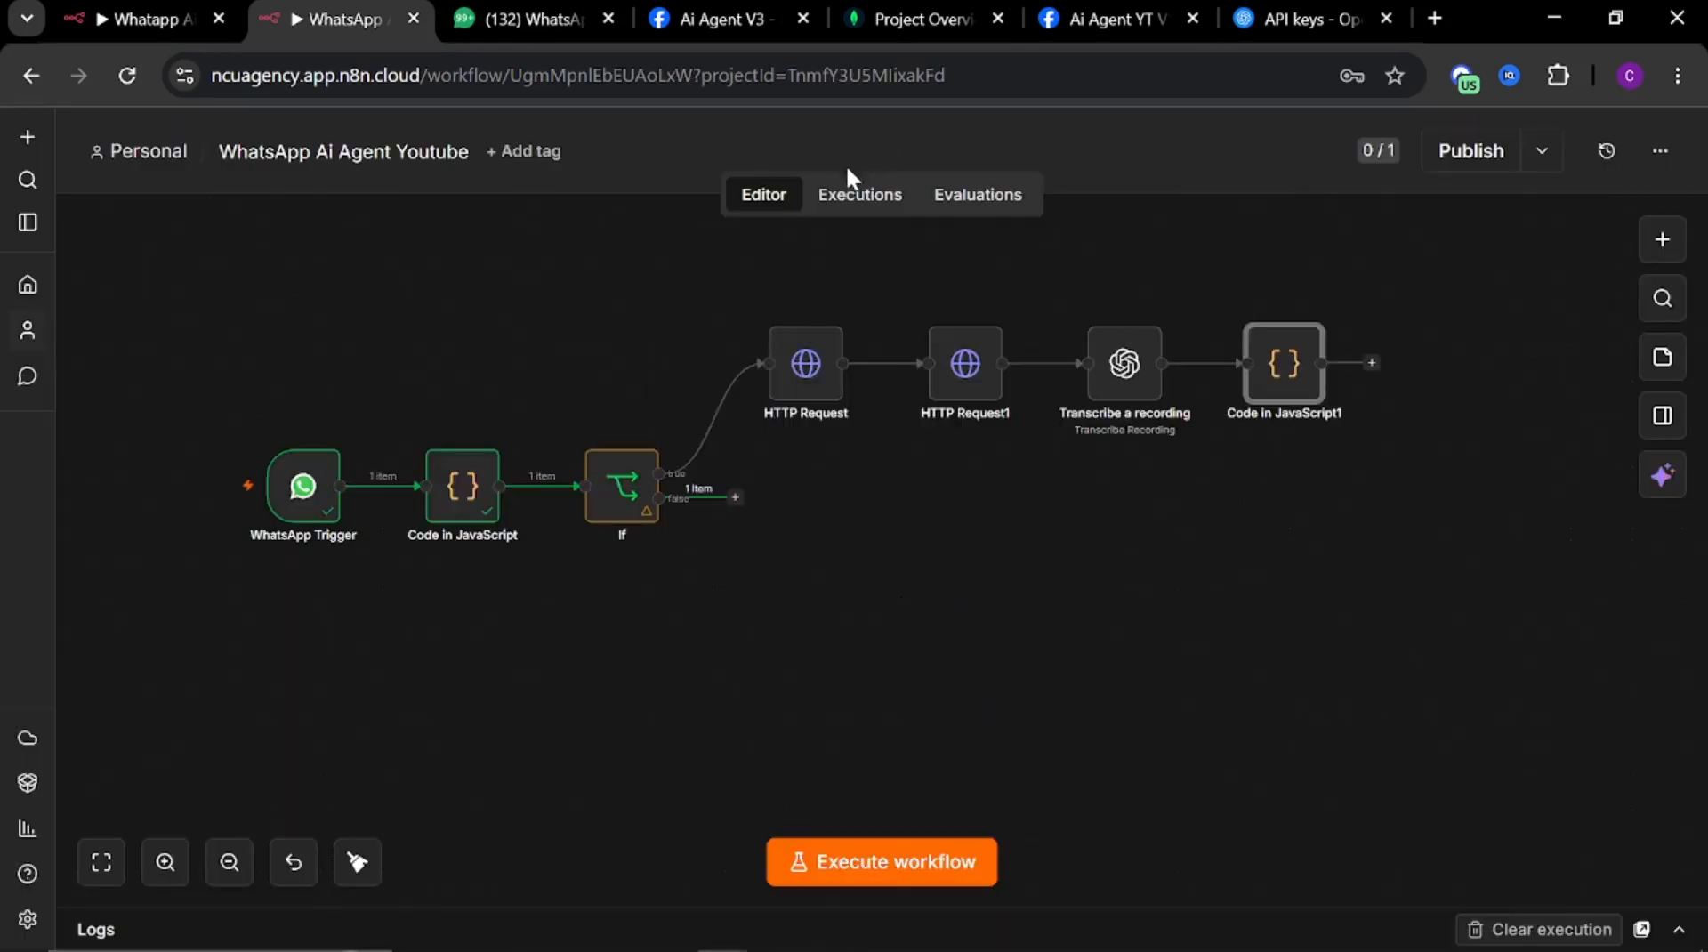
# Review the new code node's pasted code in the expanded editor, highlighting its references to the Code in JavaScript node
pyautogui.doubleClick(1262, 371)
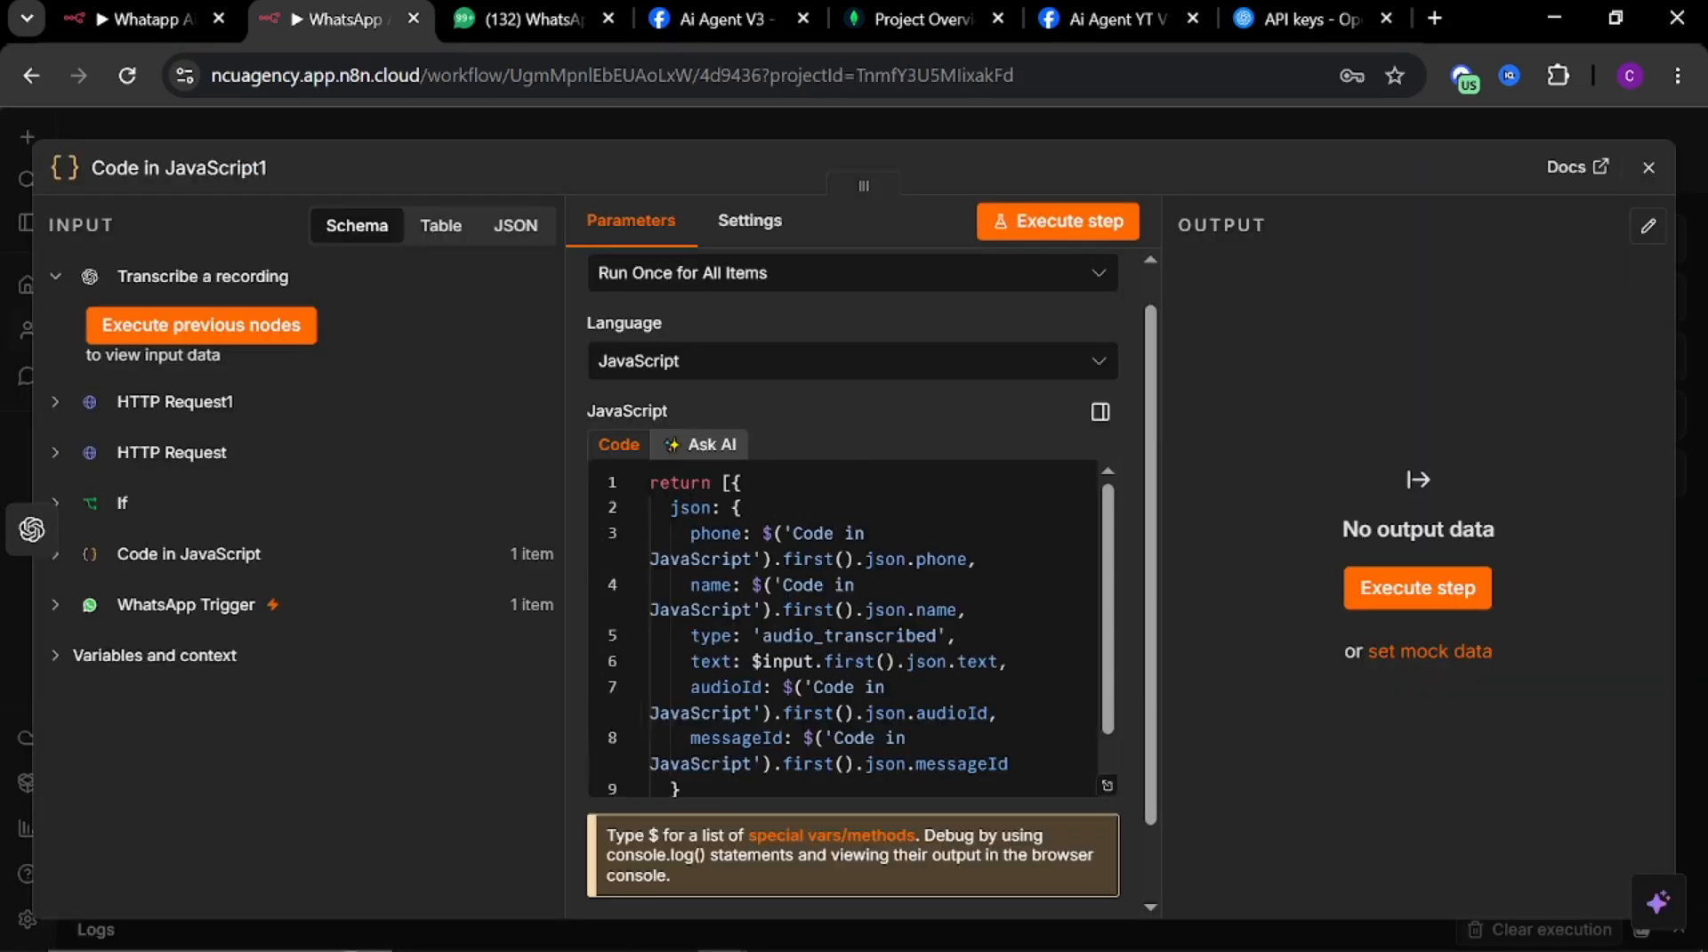
pyautogui.click(1108, 786)
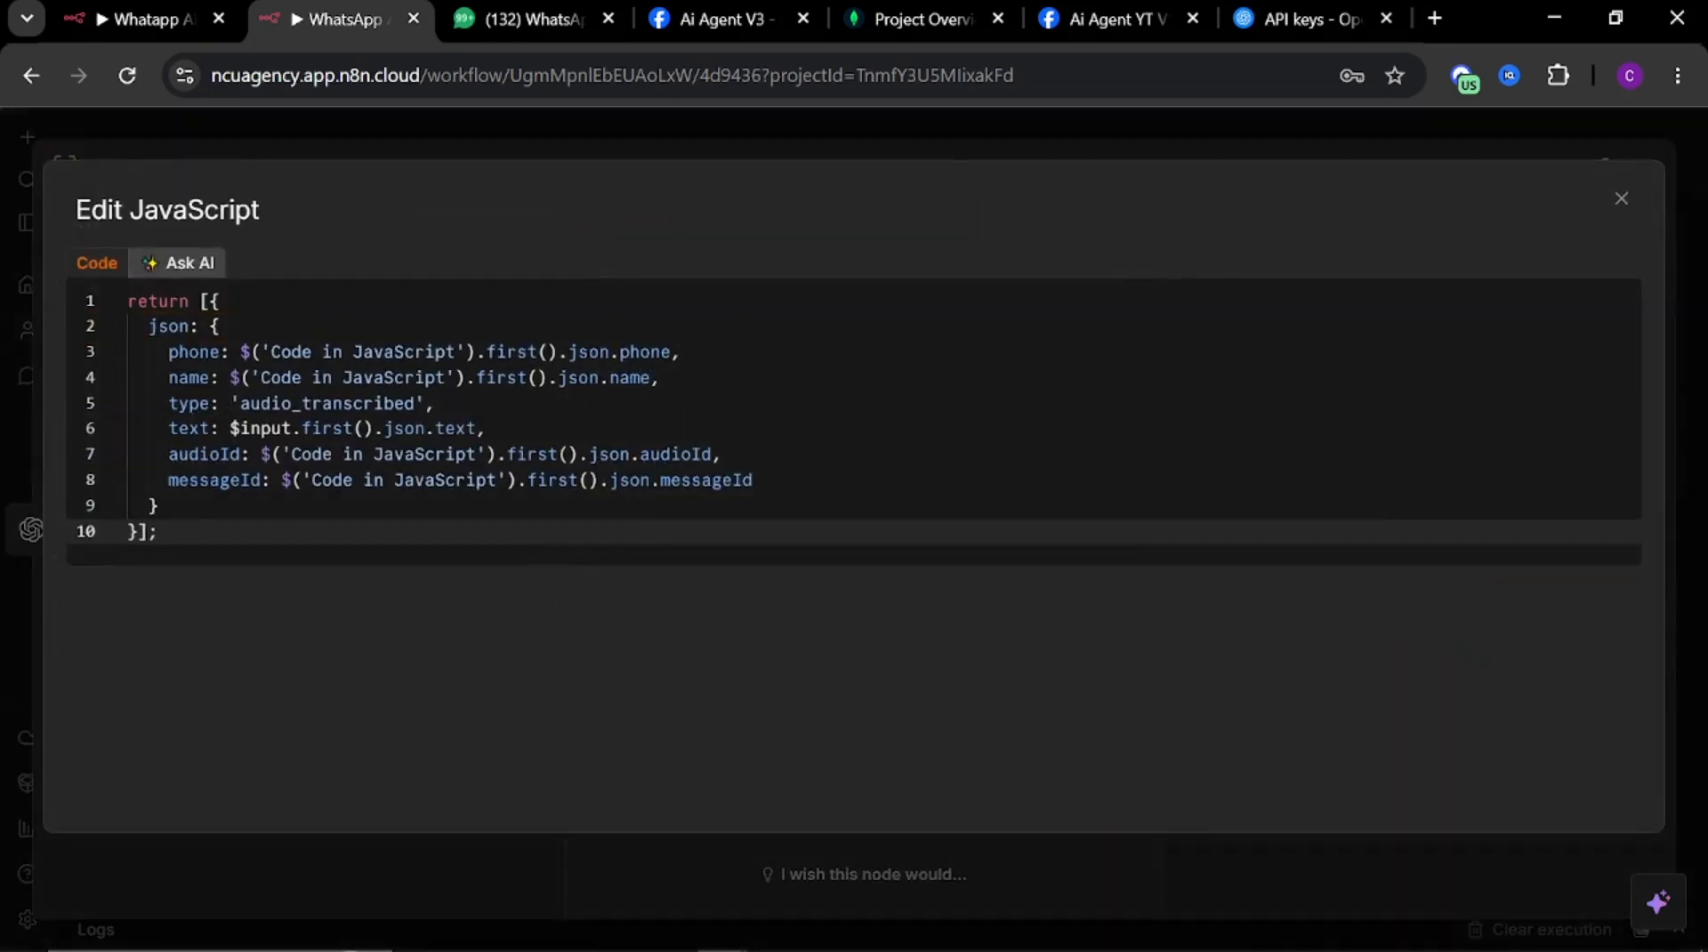
pyautogui.moveTo(271, 352); pyautogui.dragTo(456, 352)
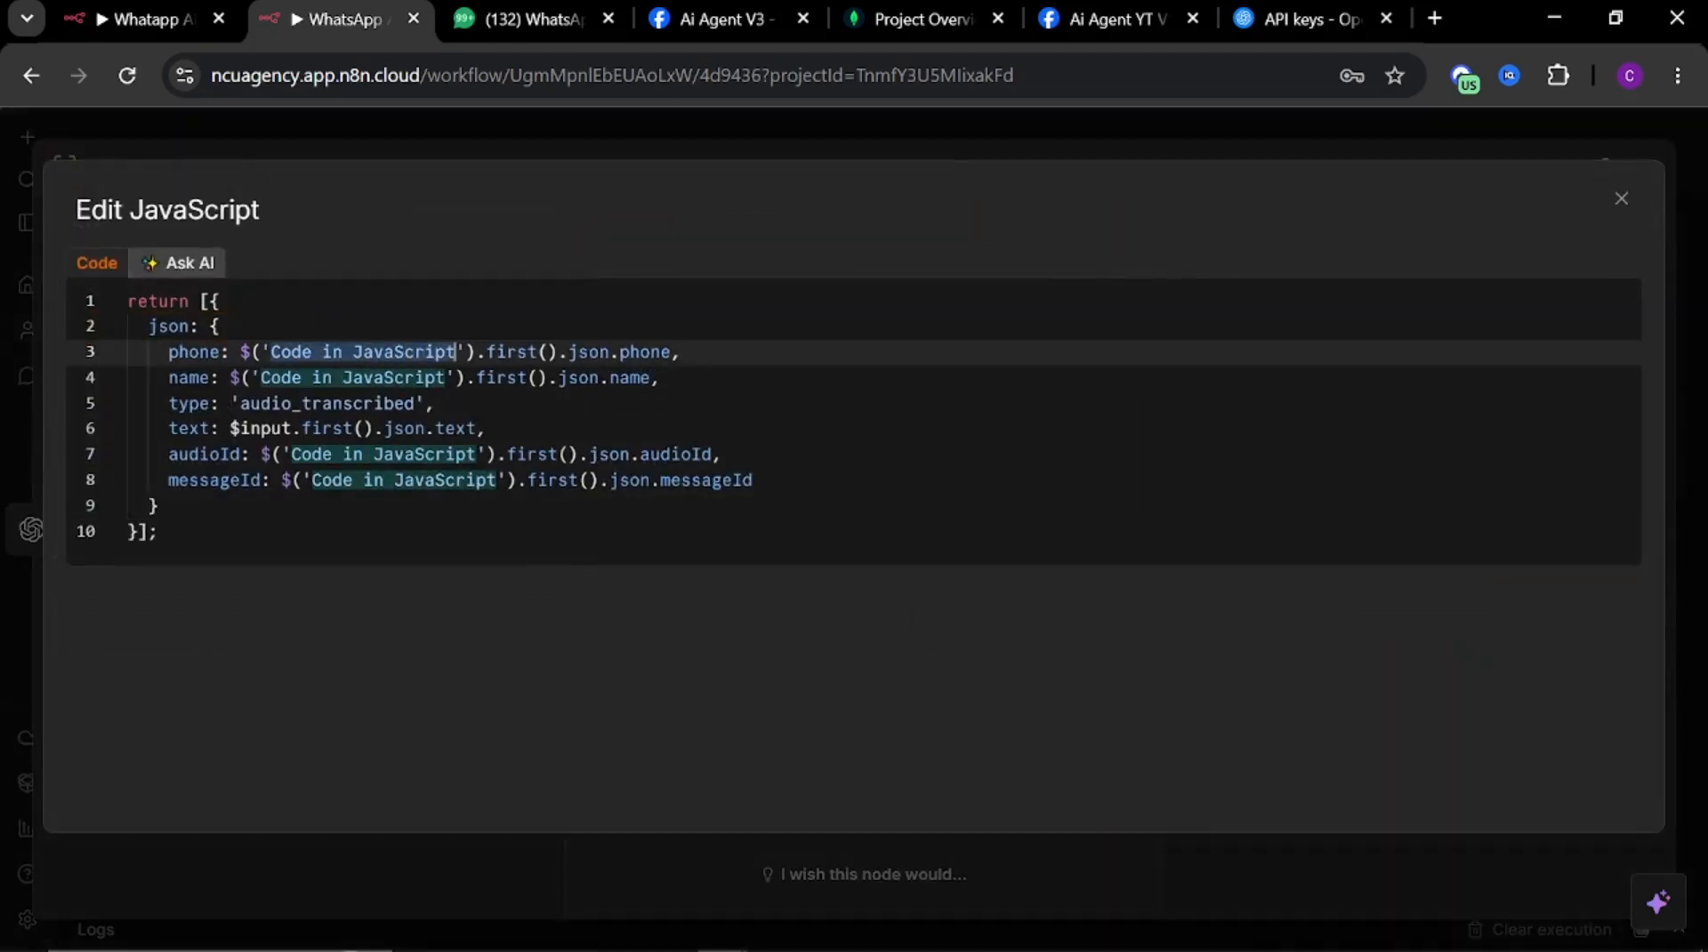
pyautogui.click(491, 135)
pyautogui.click(501, 125)
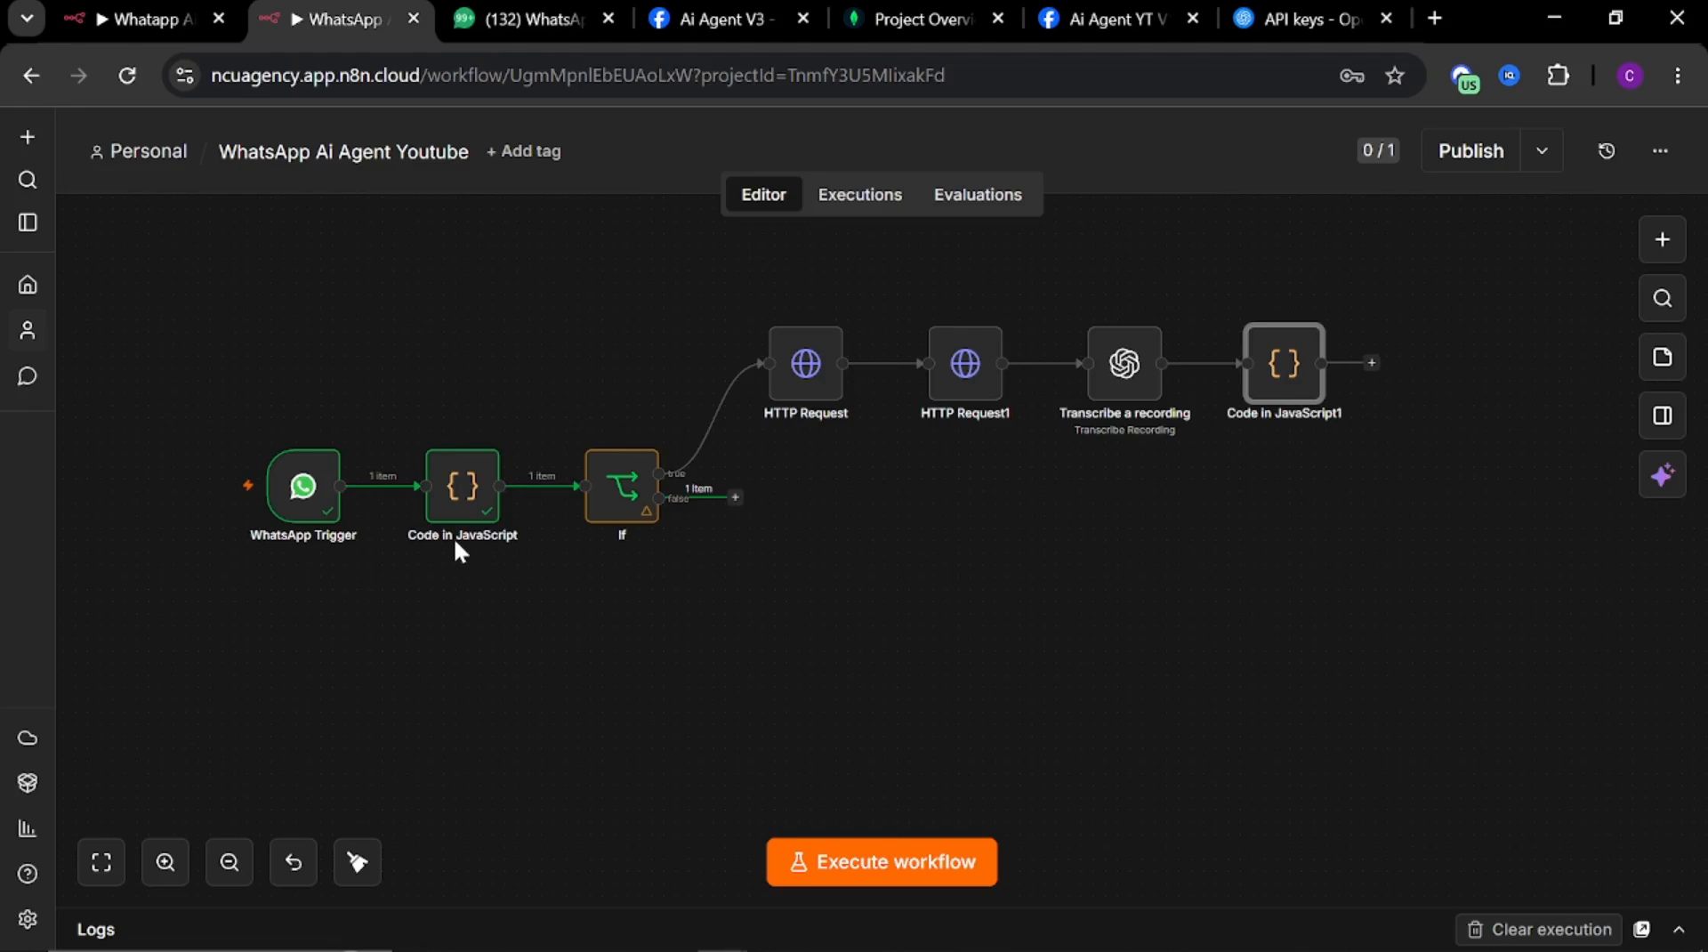
pyautogui.doubleClick(1275, 372)
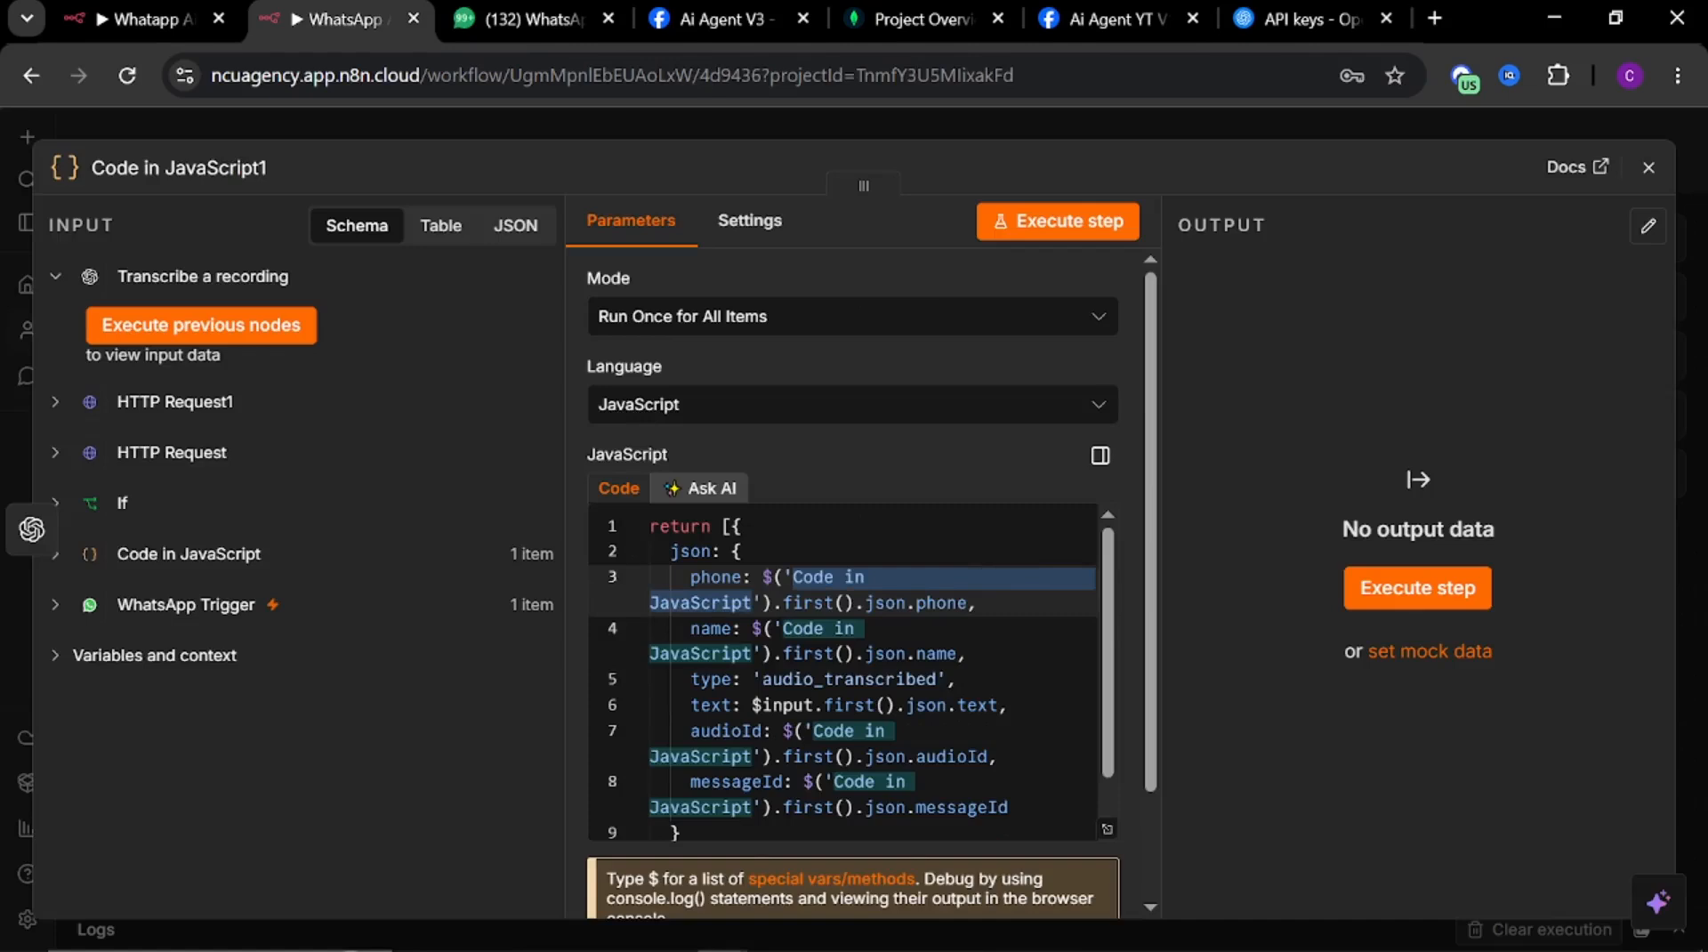
pyautogui.click(662, 121)
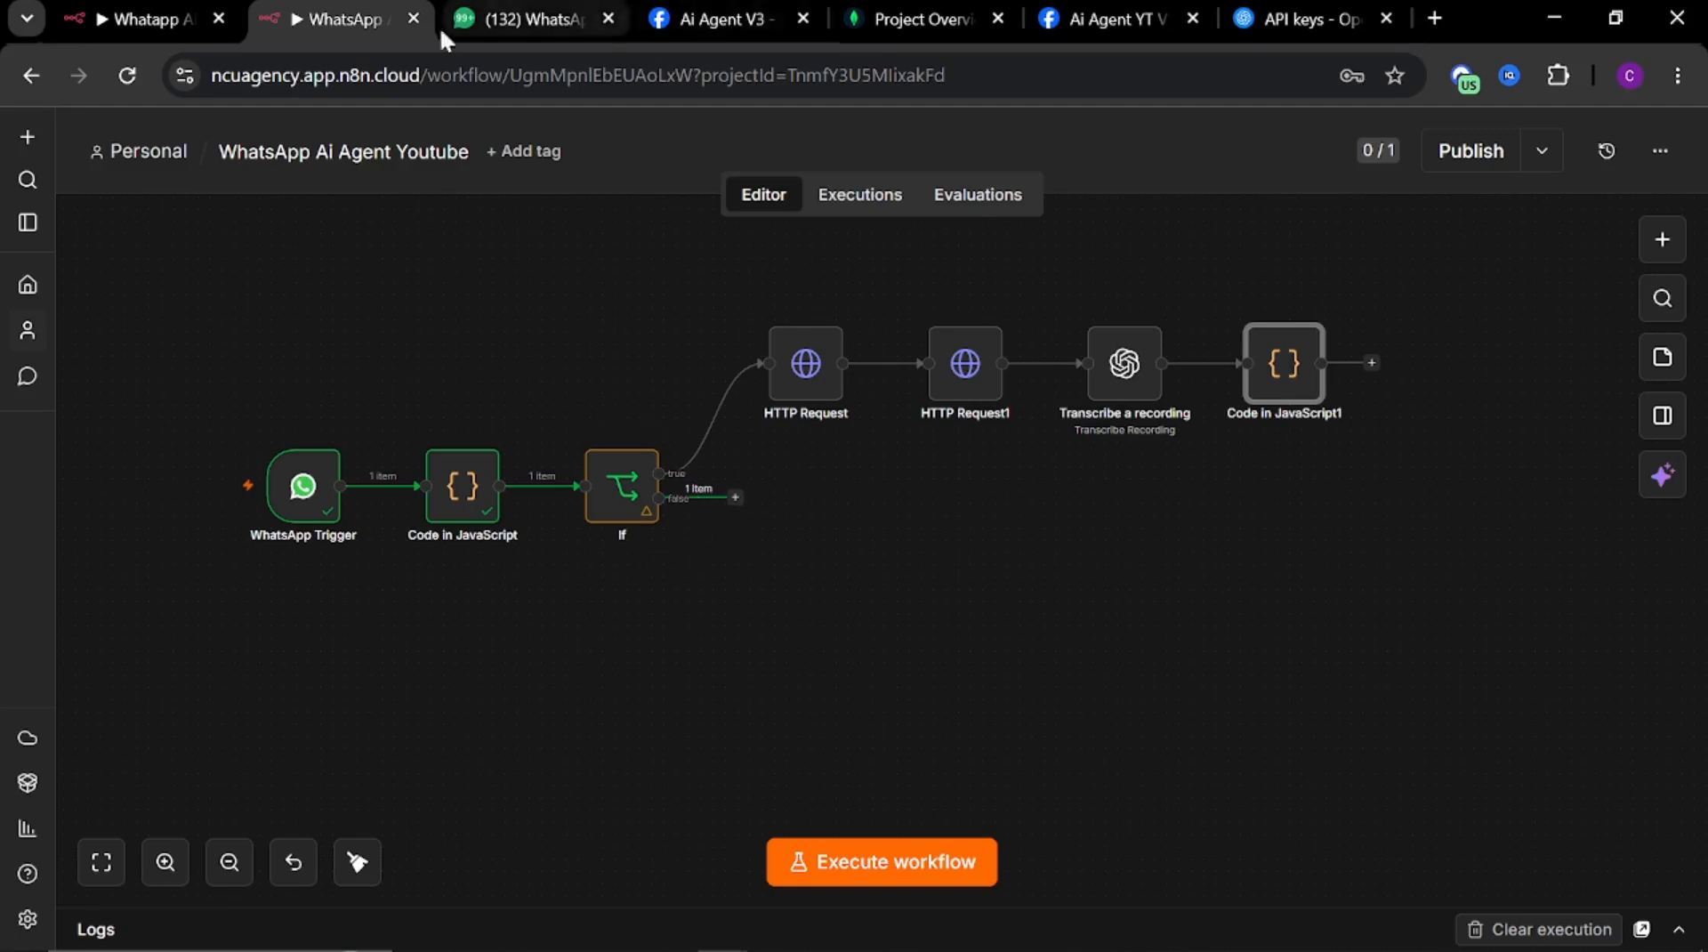
# Switch back to the reference workflow and close its Code in JavaScript3 editor and node
pyautogui.click(182, 22)
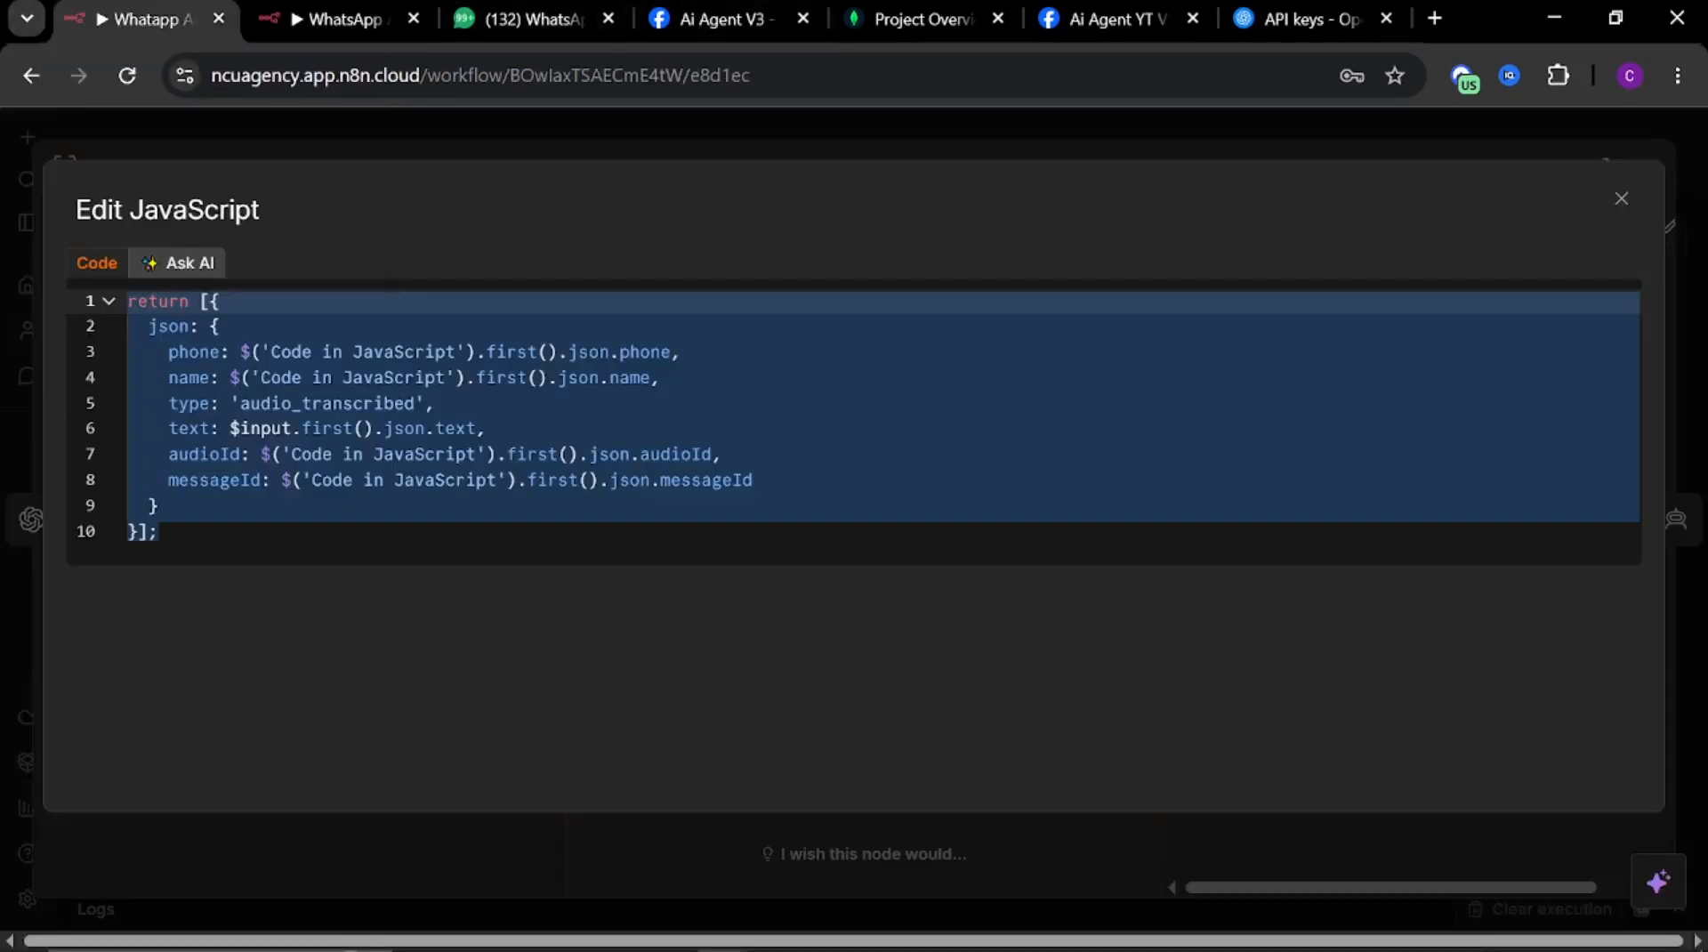
pyautogui.click(1460, 142)
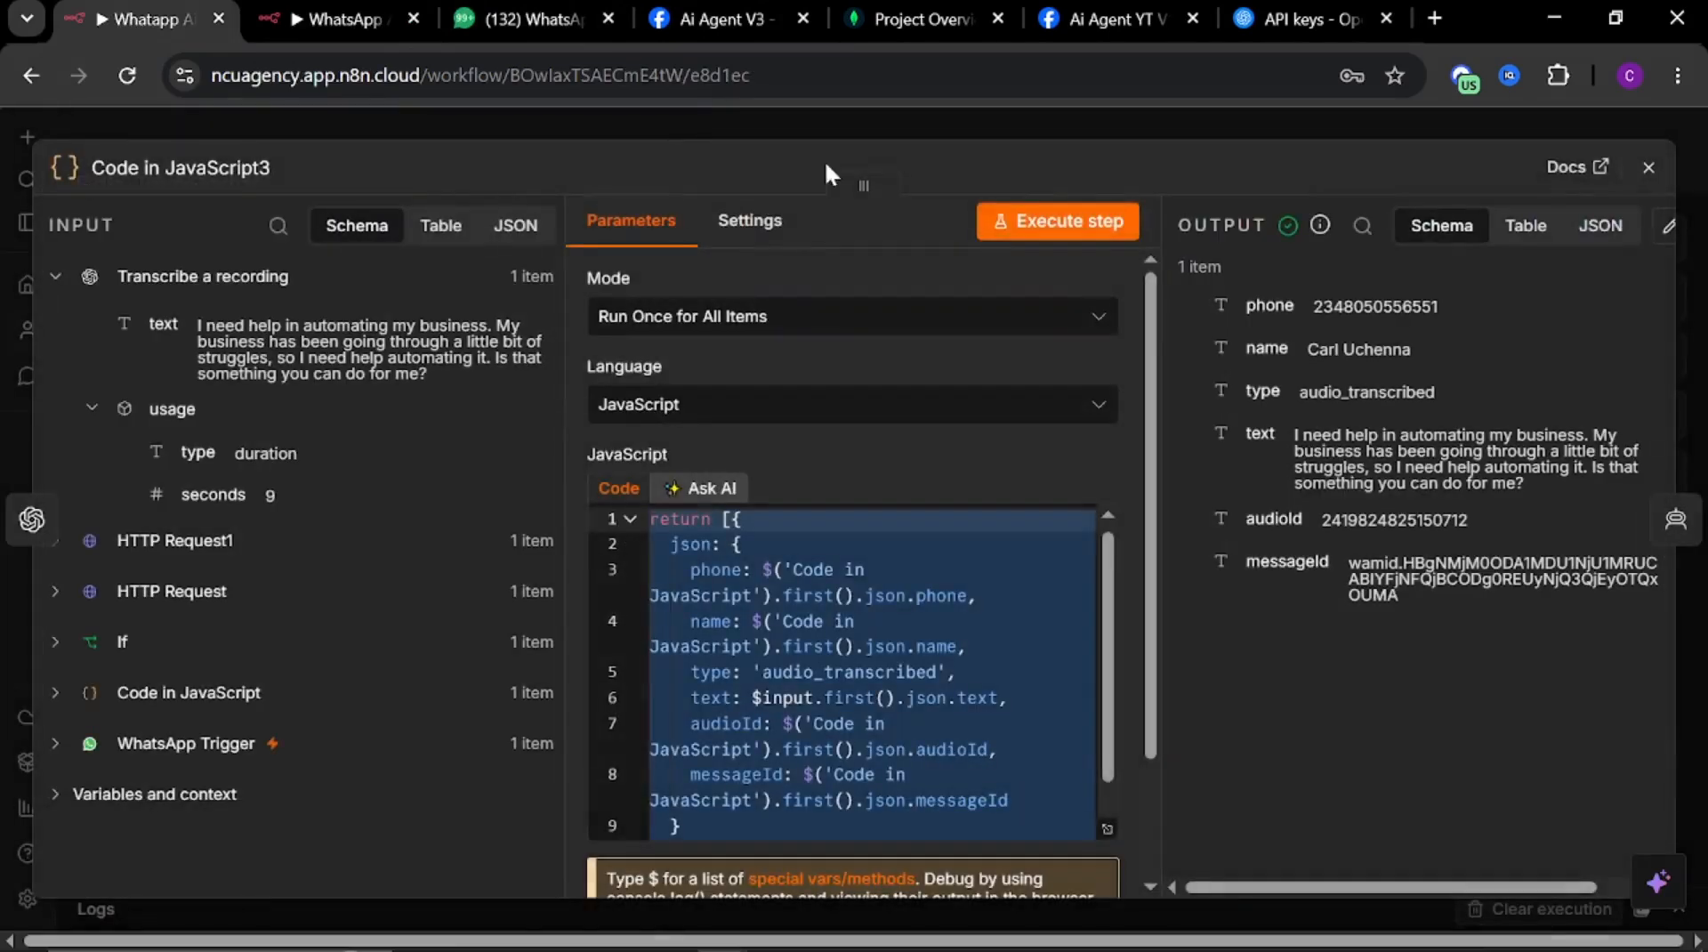
pyautogui.click(701, 127)
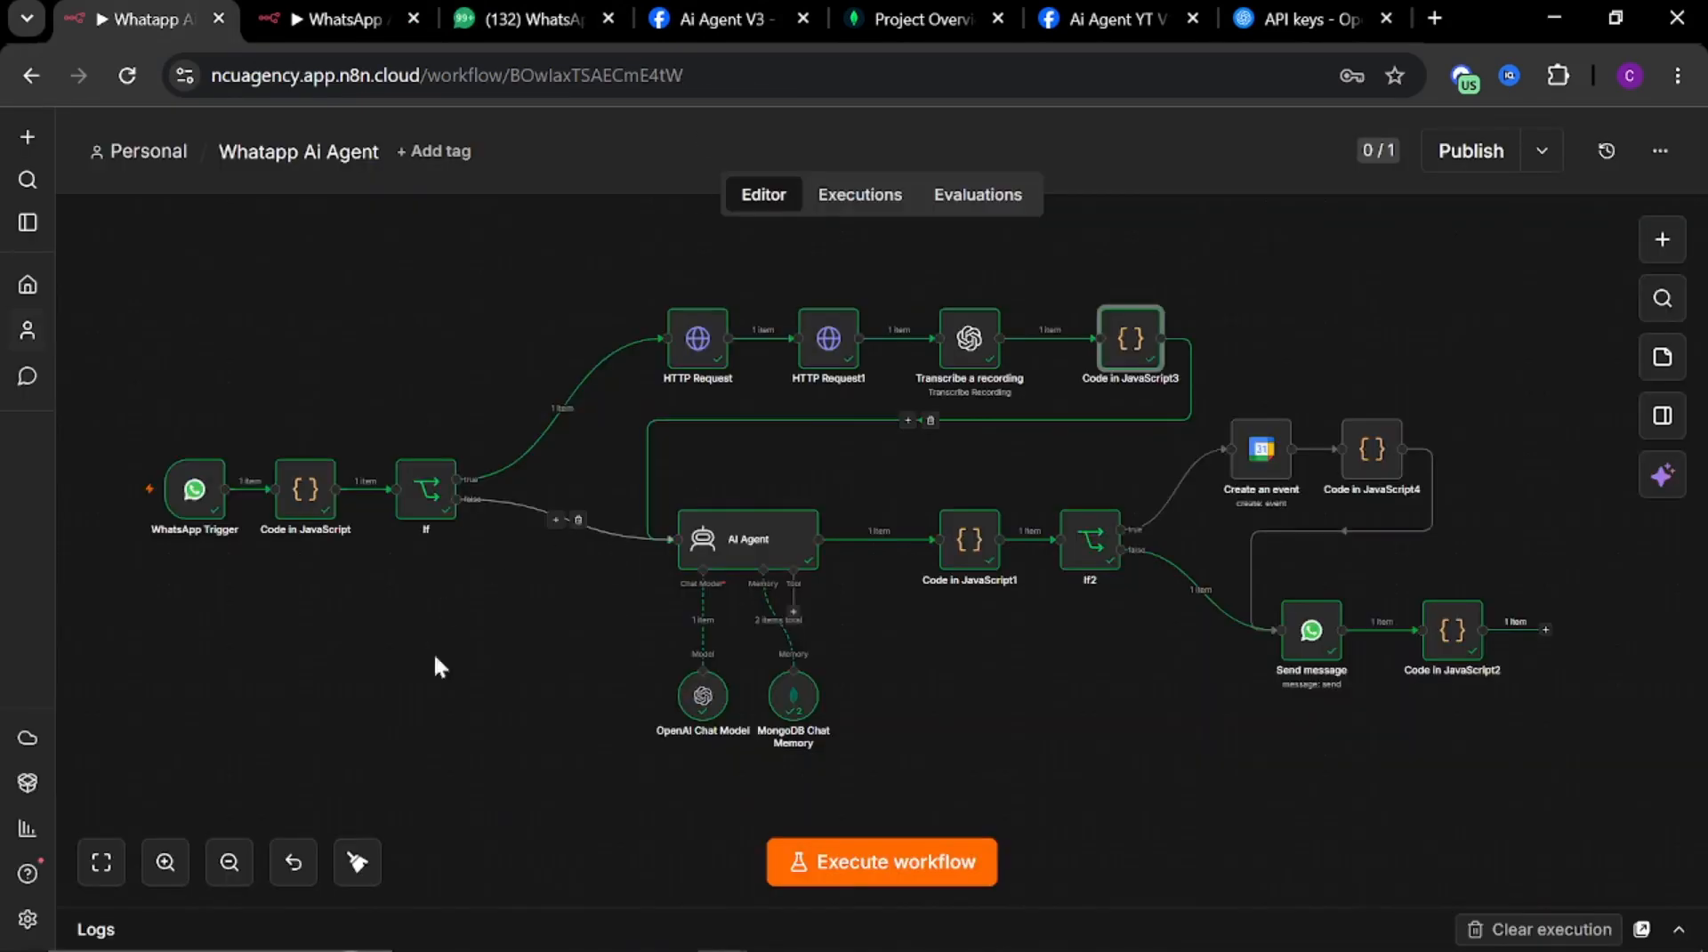
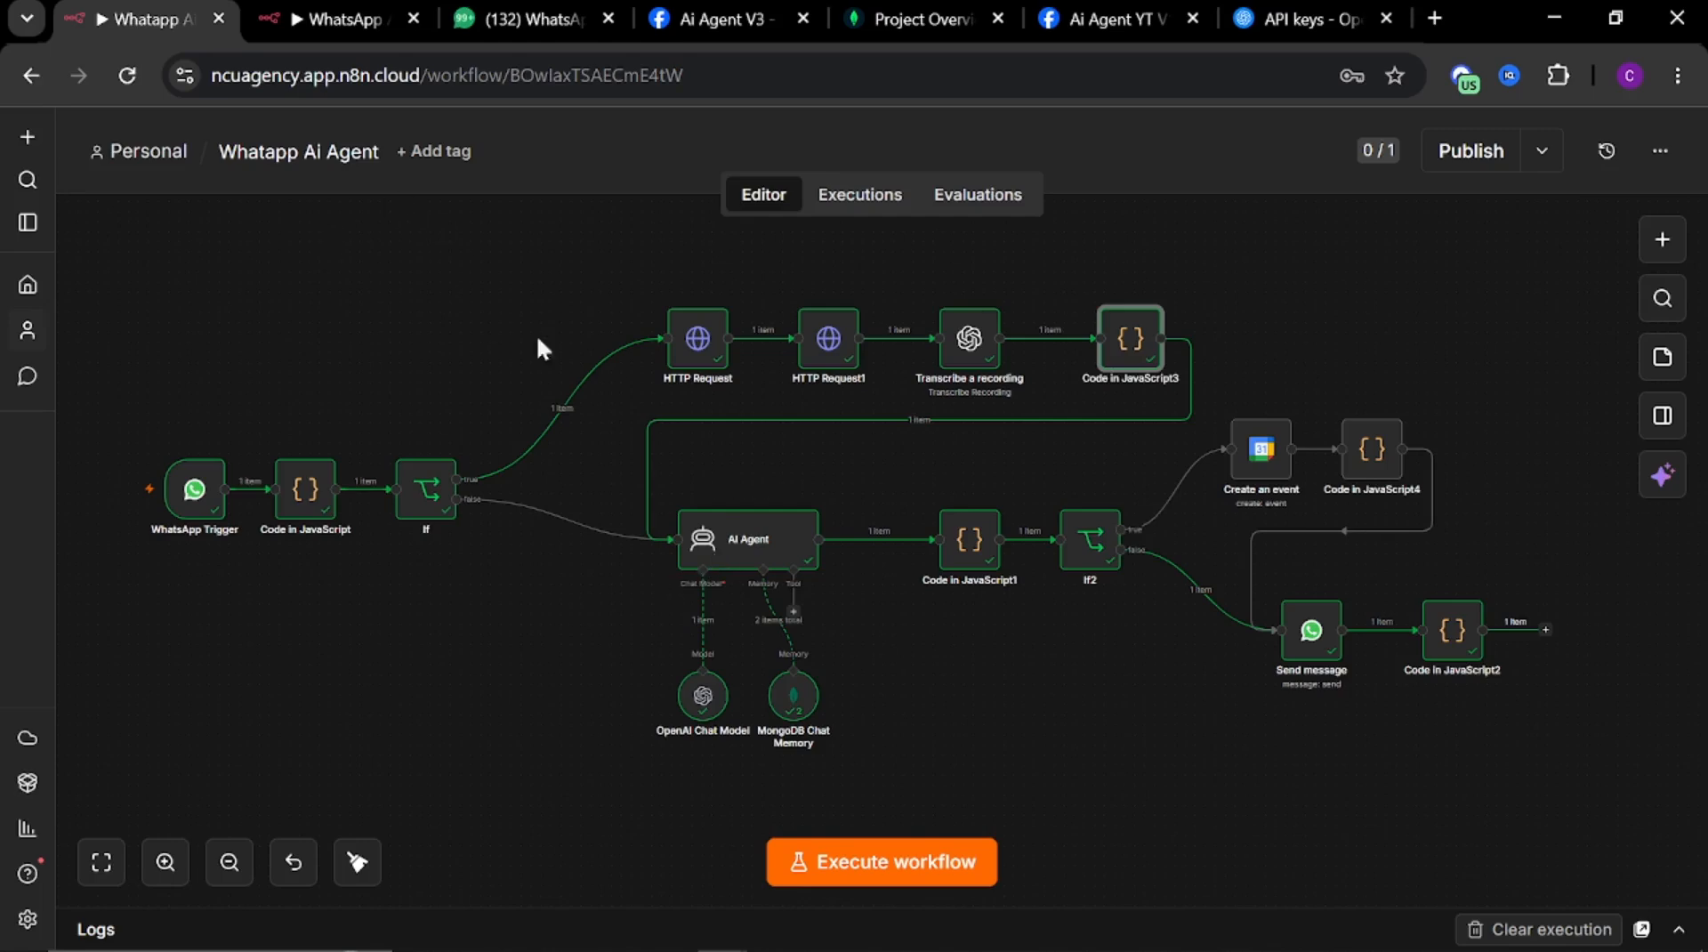
# Add an AI Agent node to the If node's false branch in the new workflow
pyautogui.click(344, 24)
pyautogui.click(735, 497)
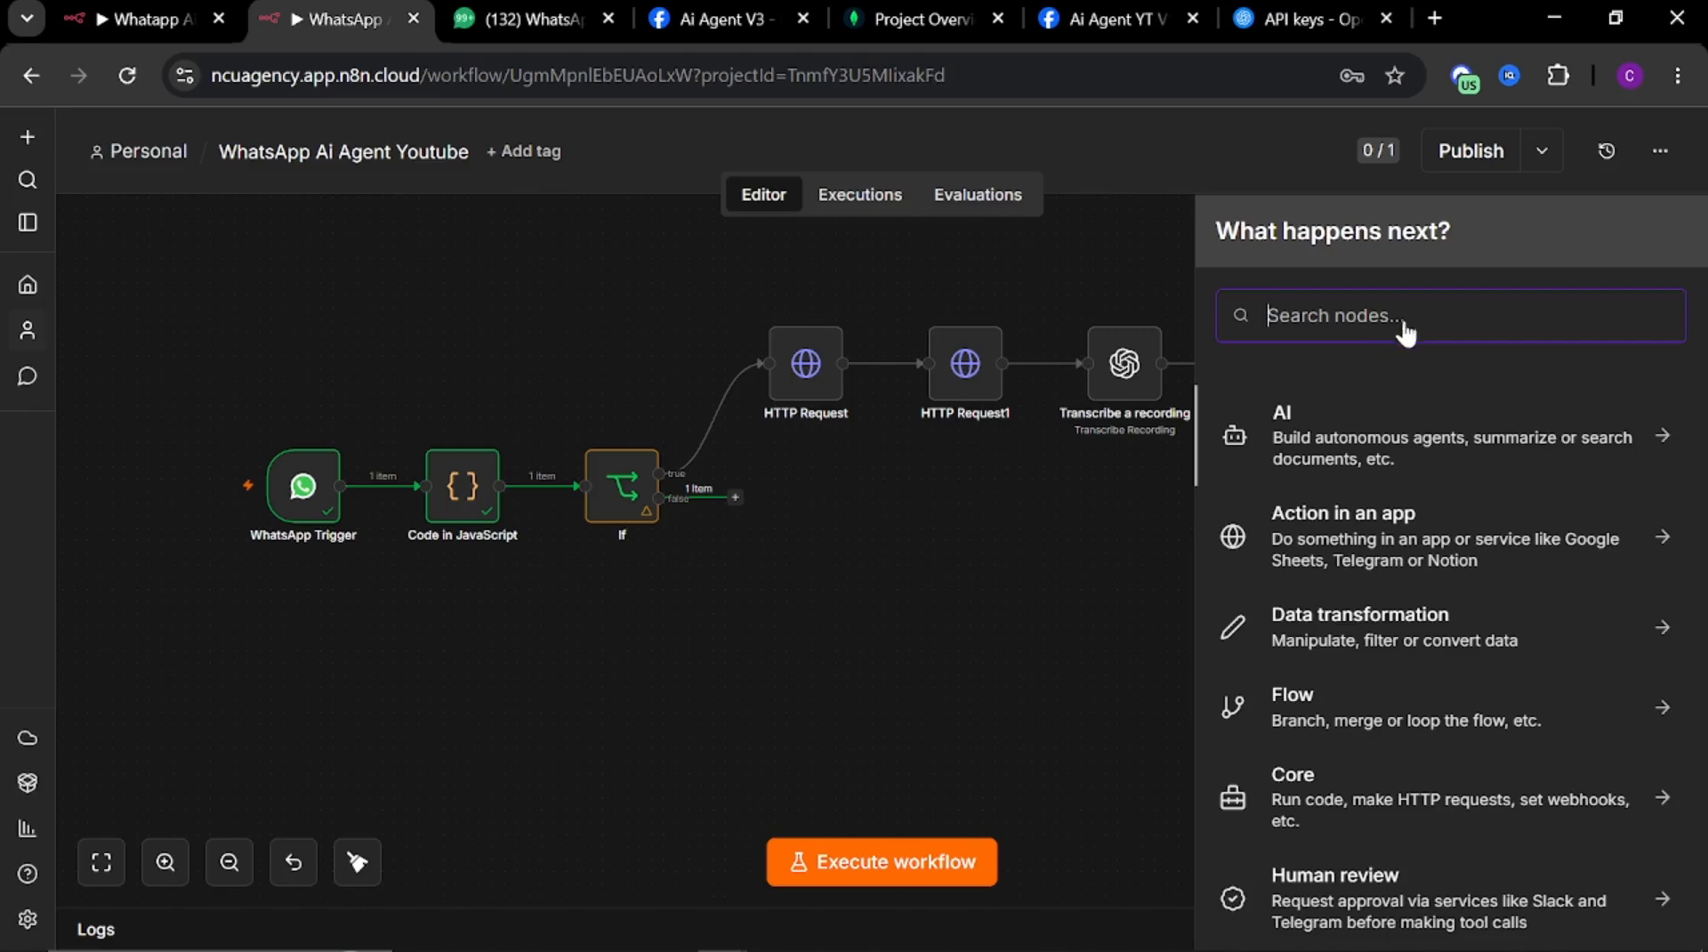
pyautogui.write('ai agent')
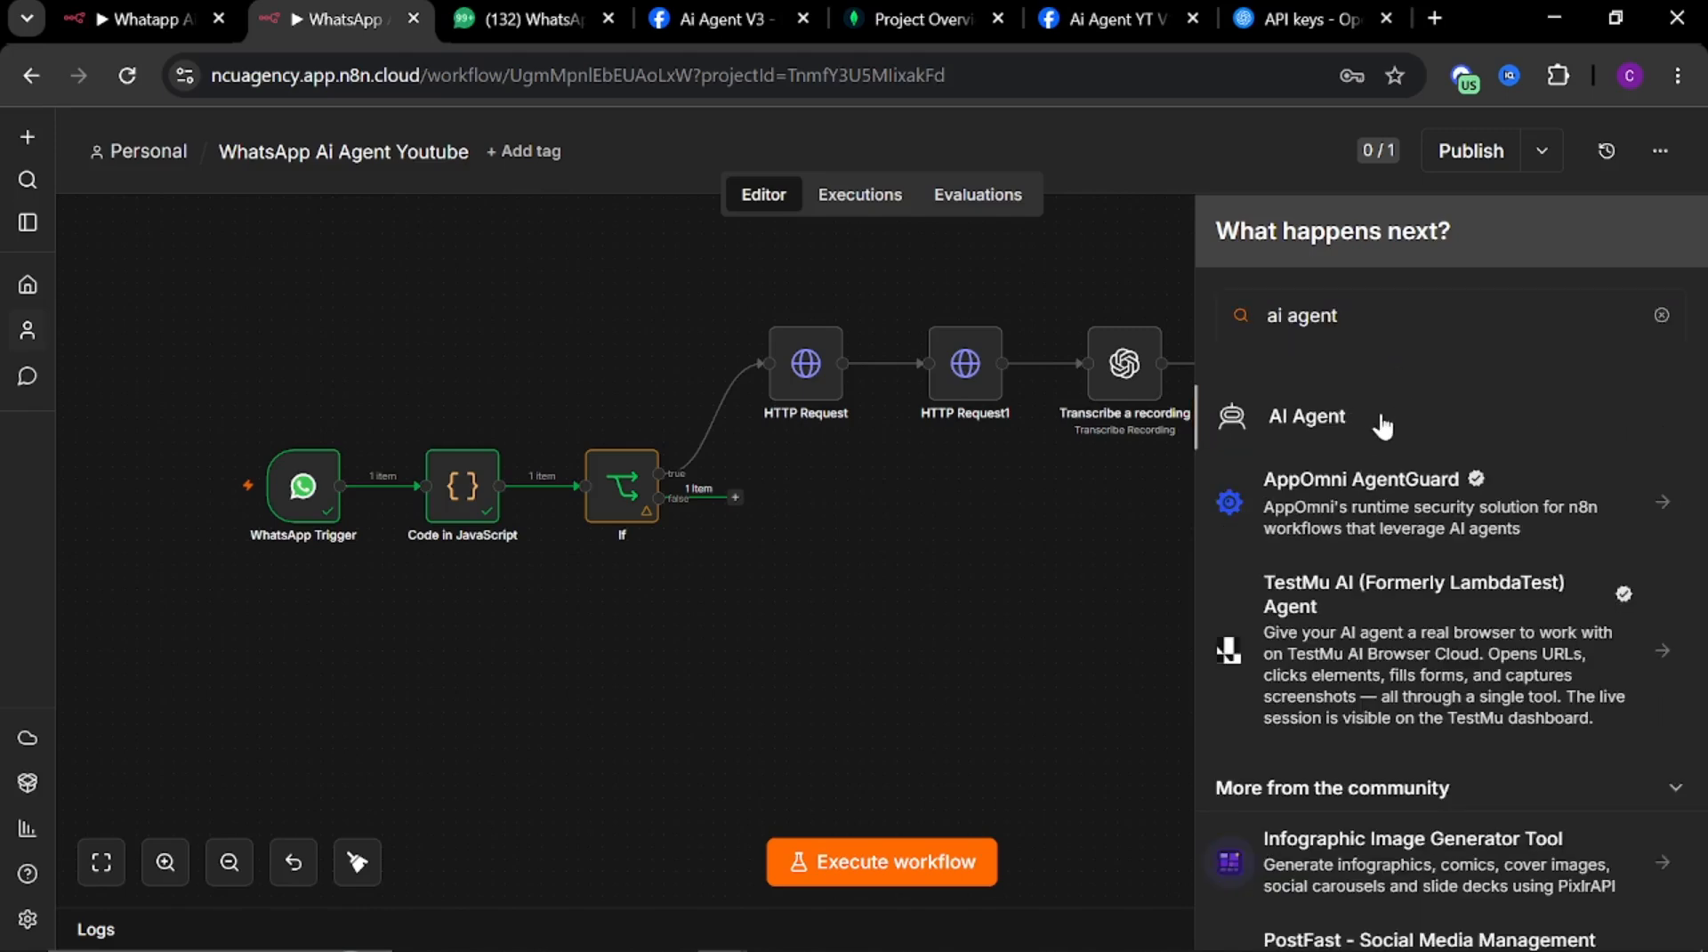
pyautogui.click(1381, 429)
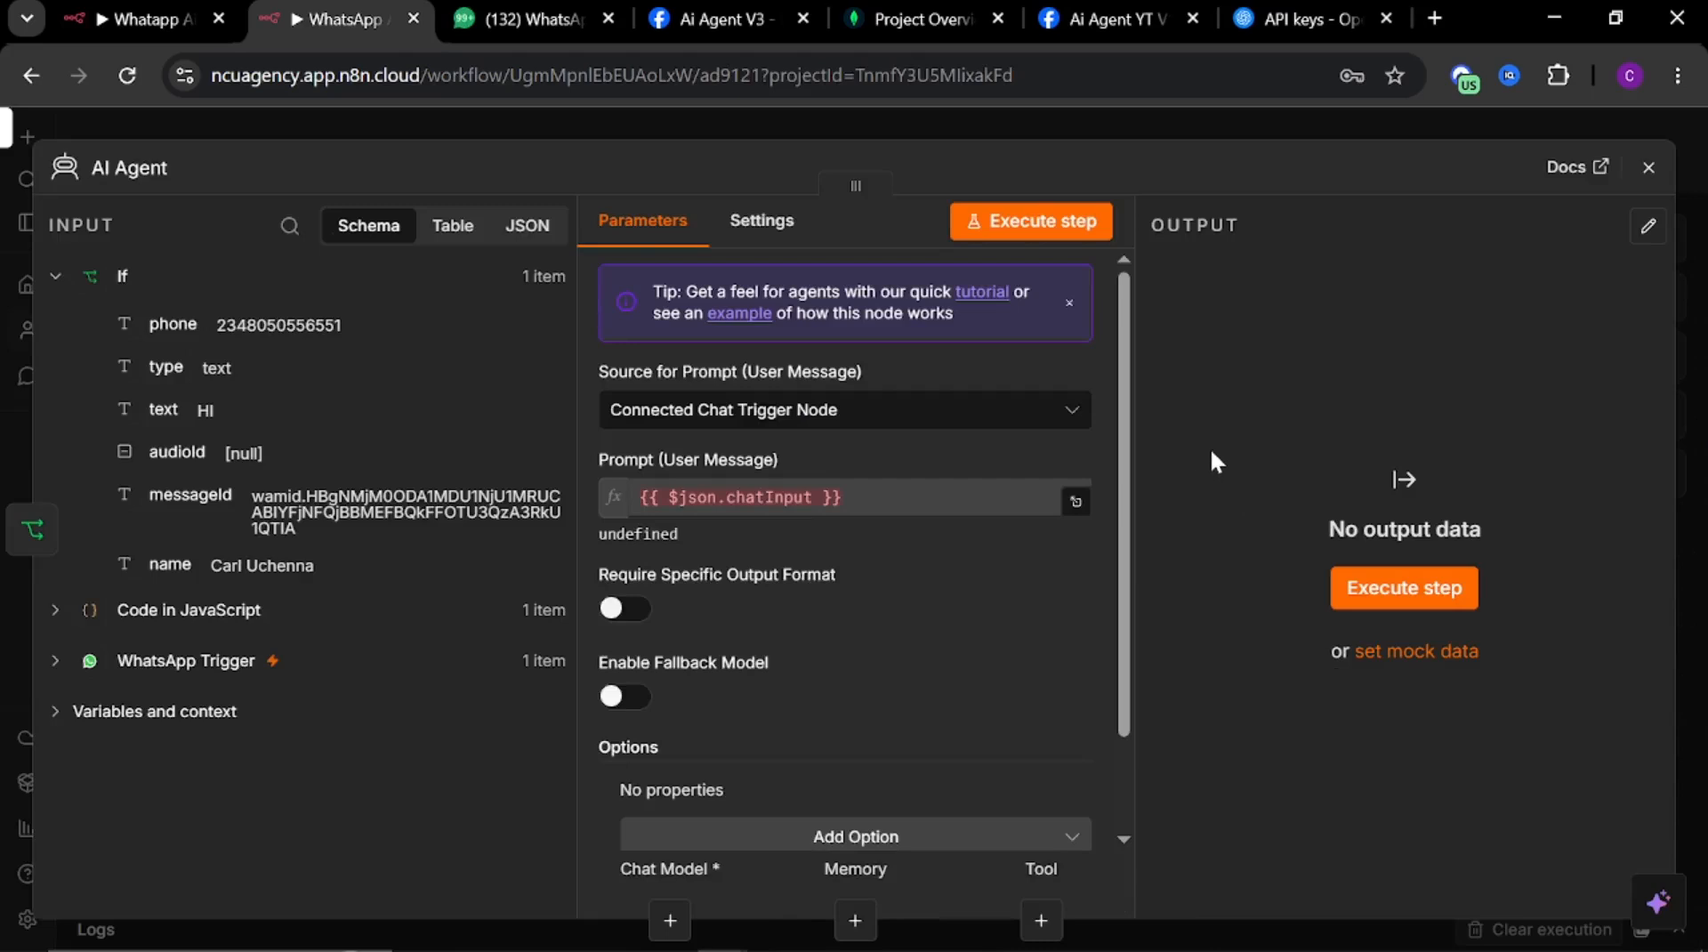
pyautogui.scroll(-2, 723, 686)
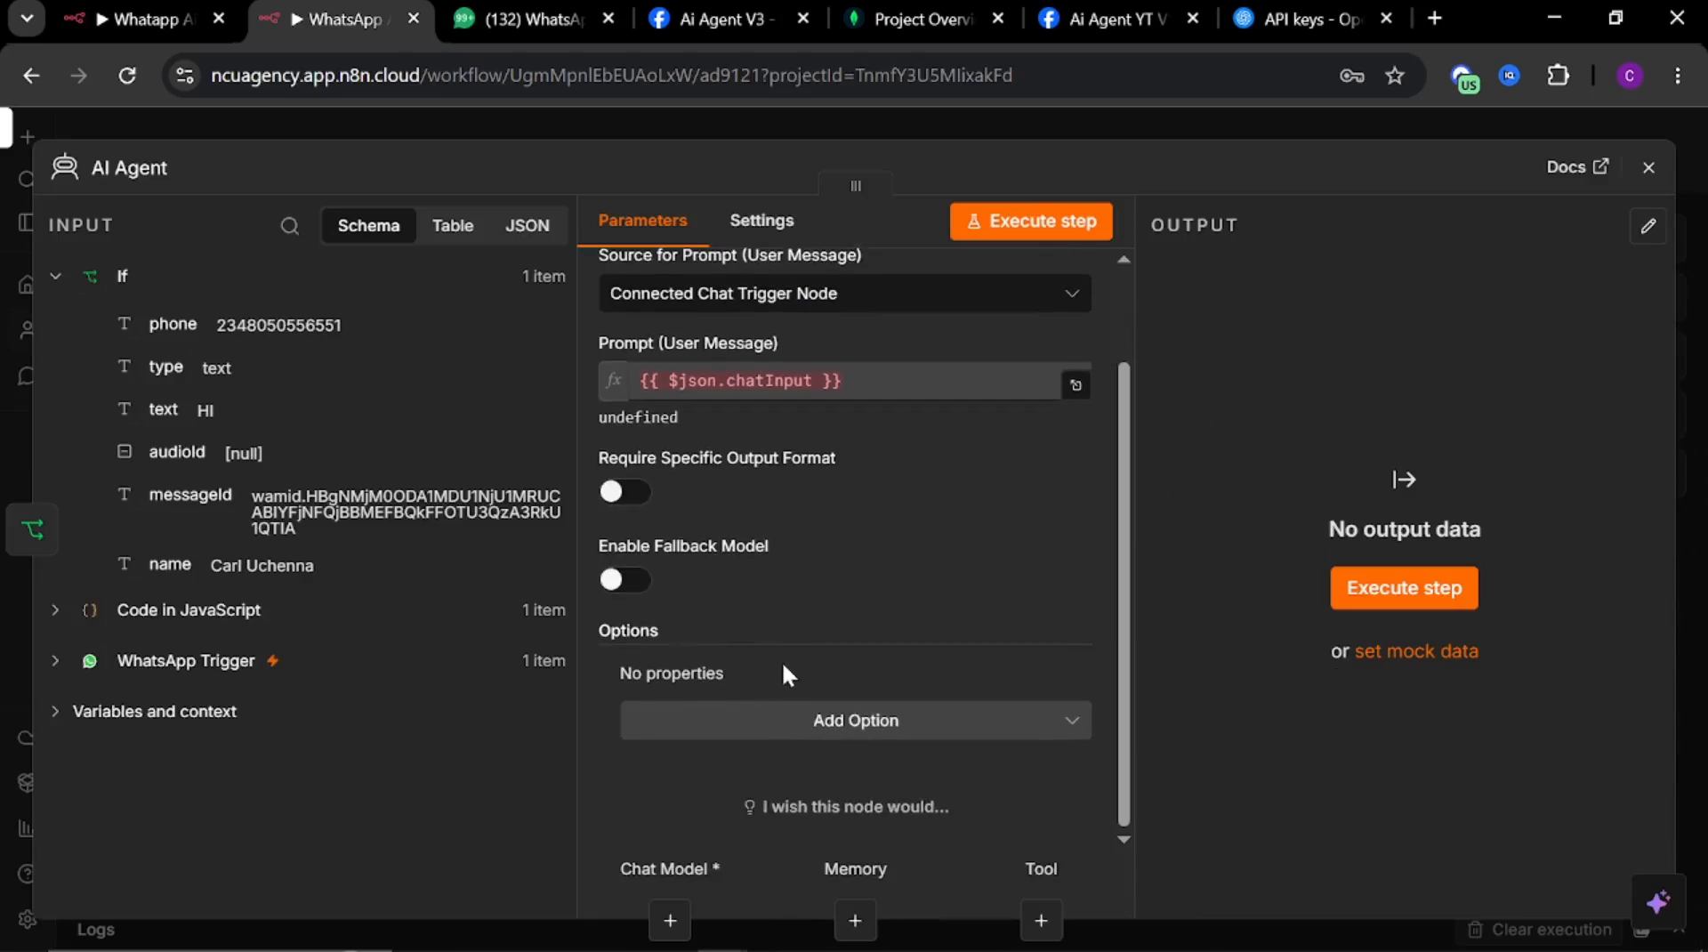
pyautogui.scroll(2, 787, 654)
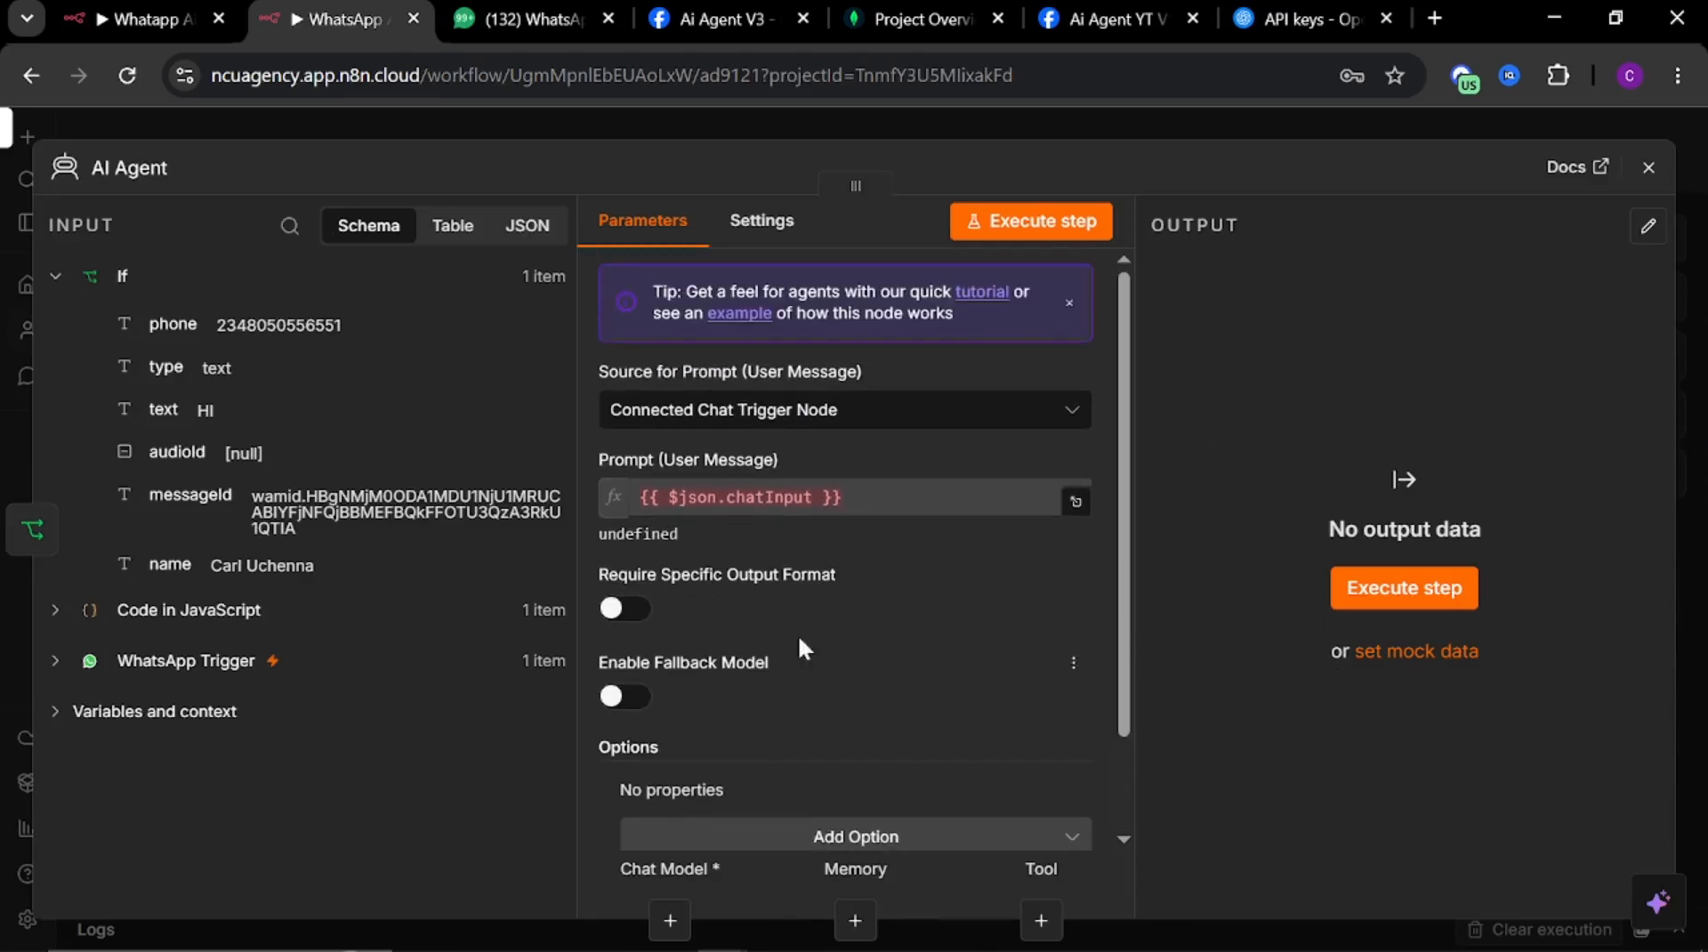
# Copy the reference agent's prompt and set the new agent's prompt source to Define below with {{ $json.text }}
pyautogui.click(80, 22)
pyautogui.click(739, 539)
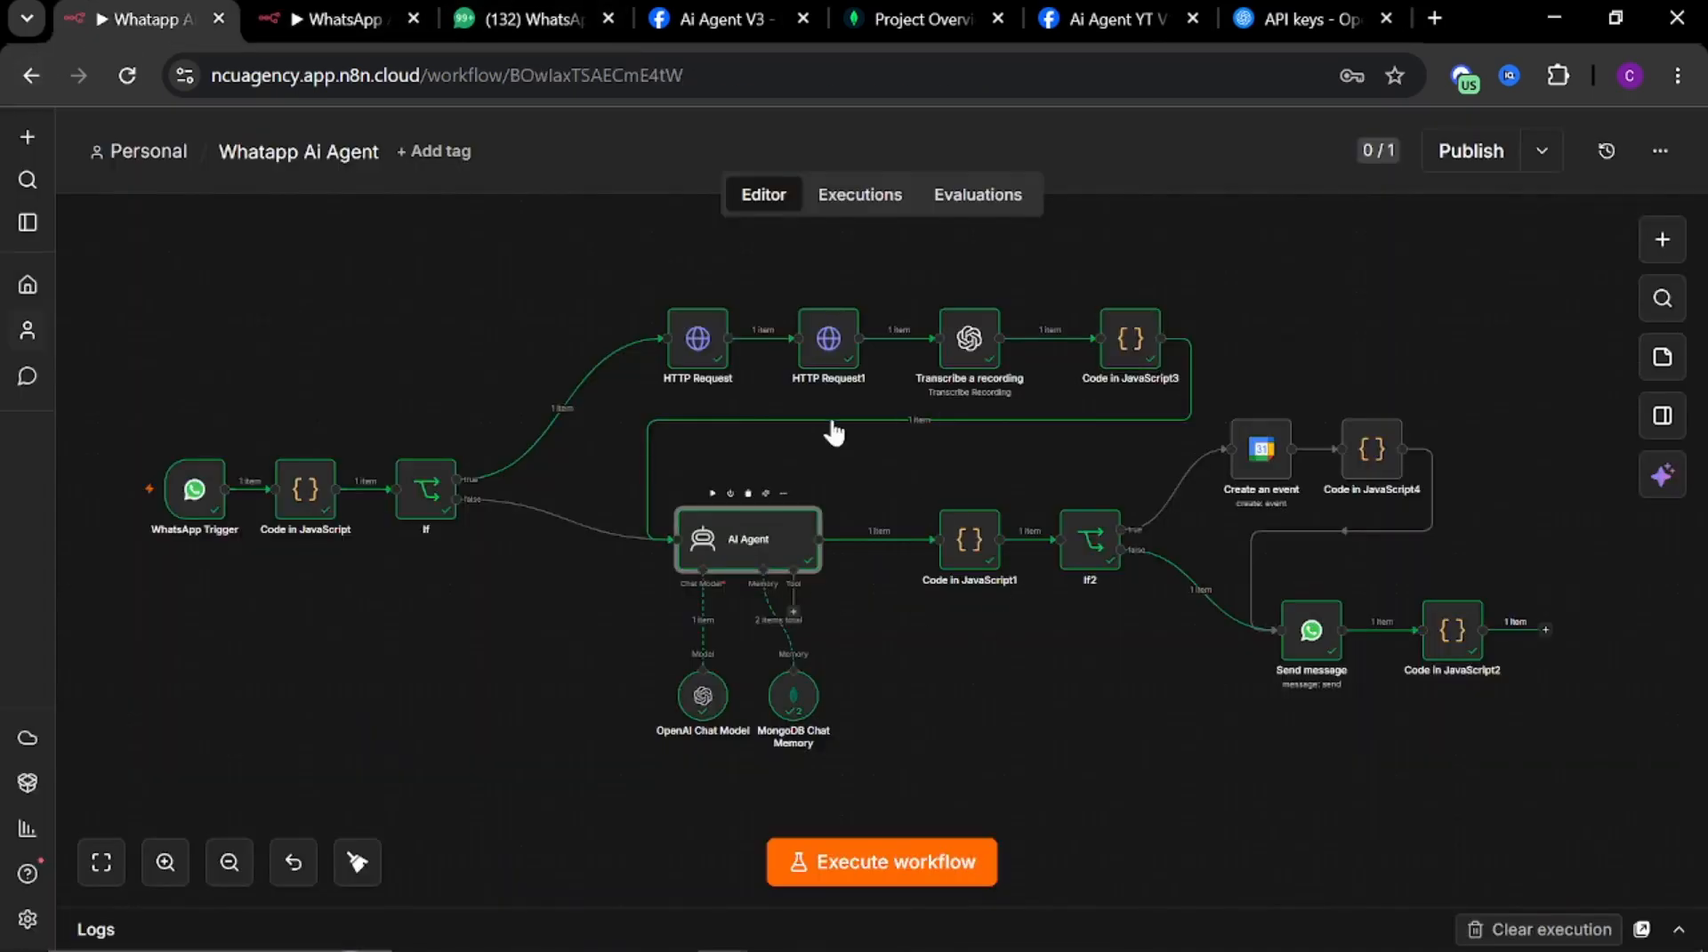
pyautogui.press('Return')
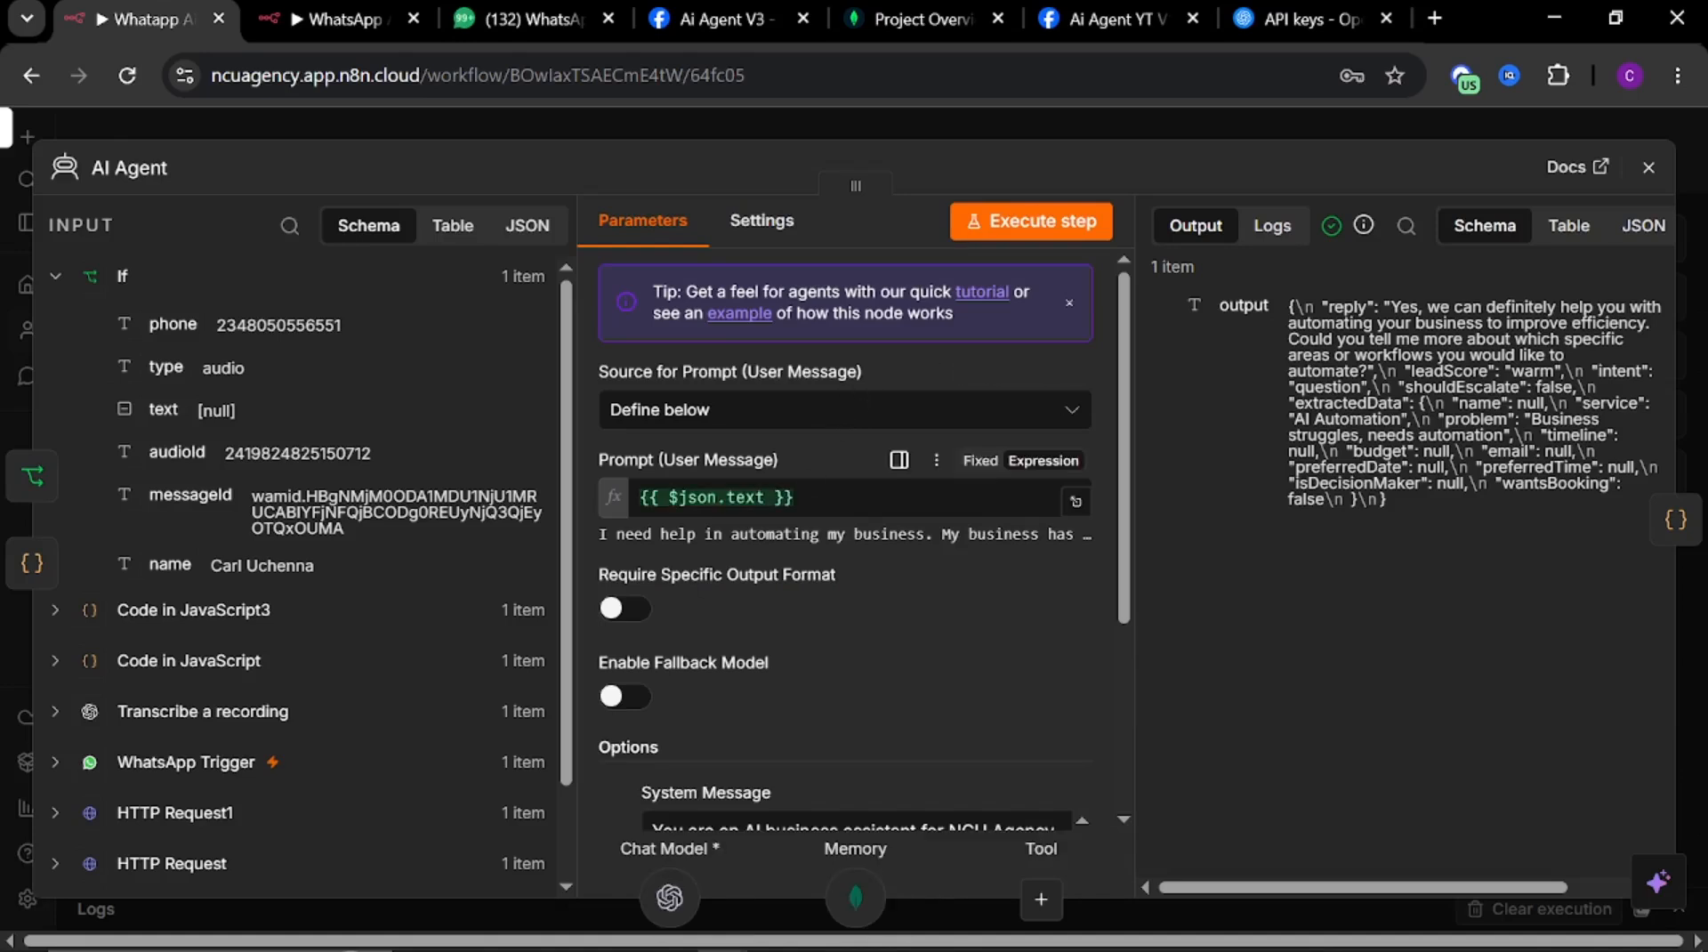
pyautogui.moveTo(796, 496); pyautogui.dragTo(468, 468)
pyautogui.hotkey('ctrl', 'c')
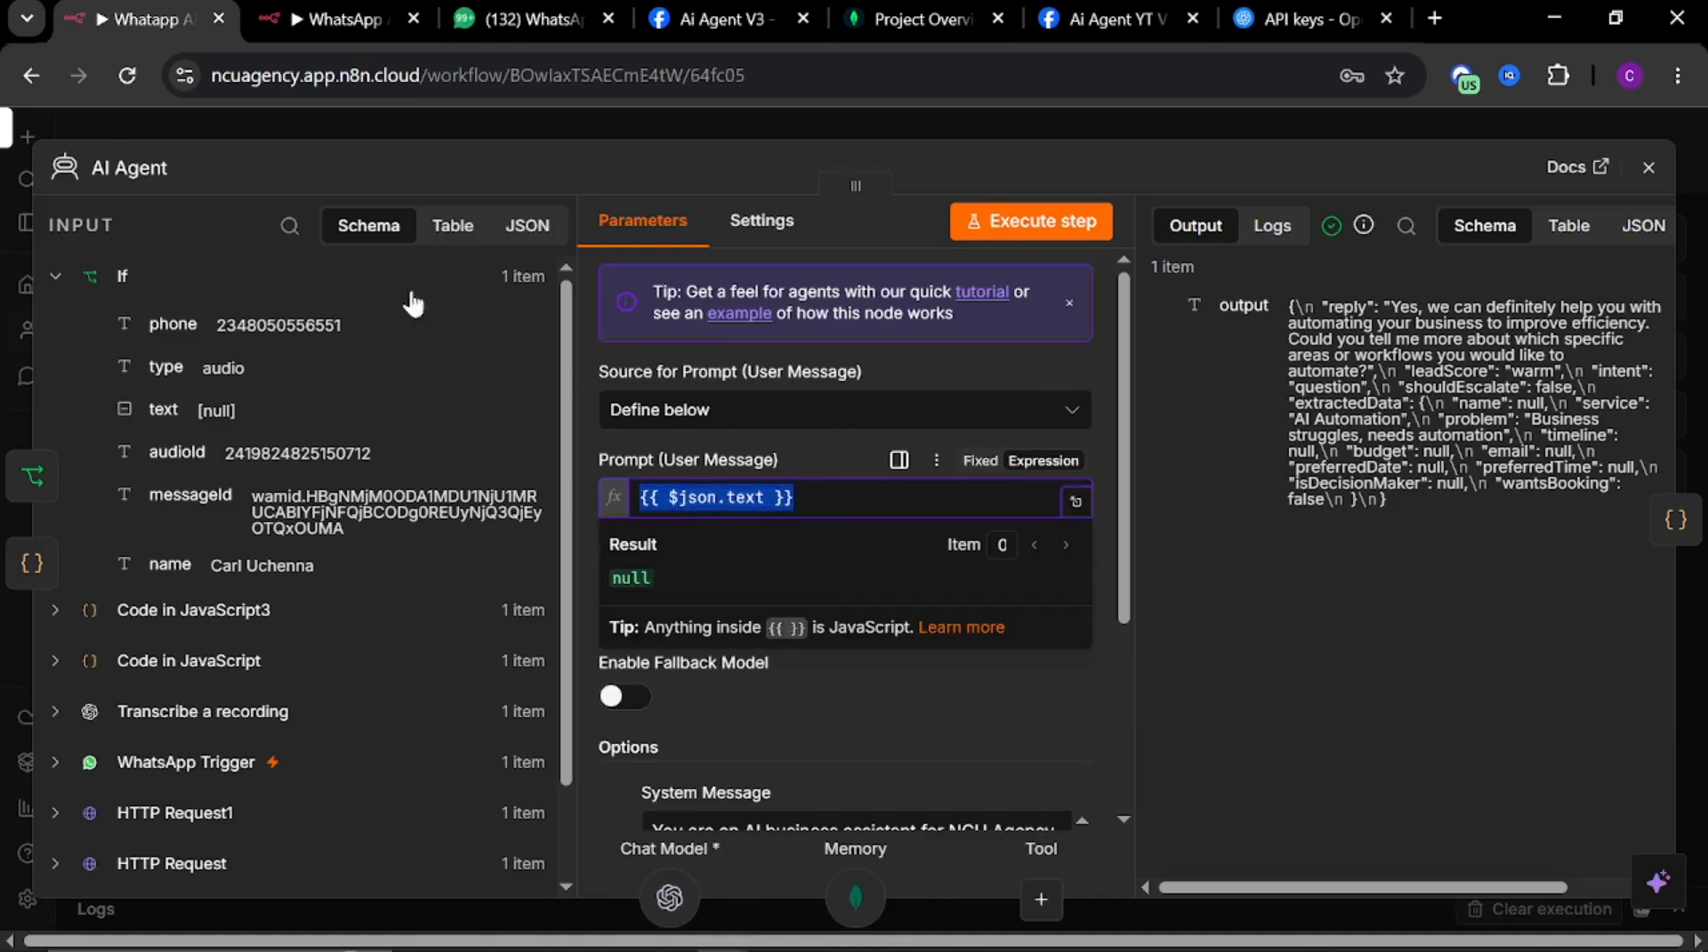
pyautogui.click(343, 19)
pyautogui.click(712, 409)
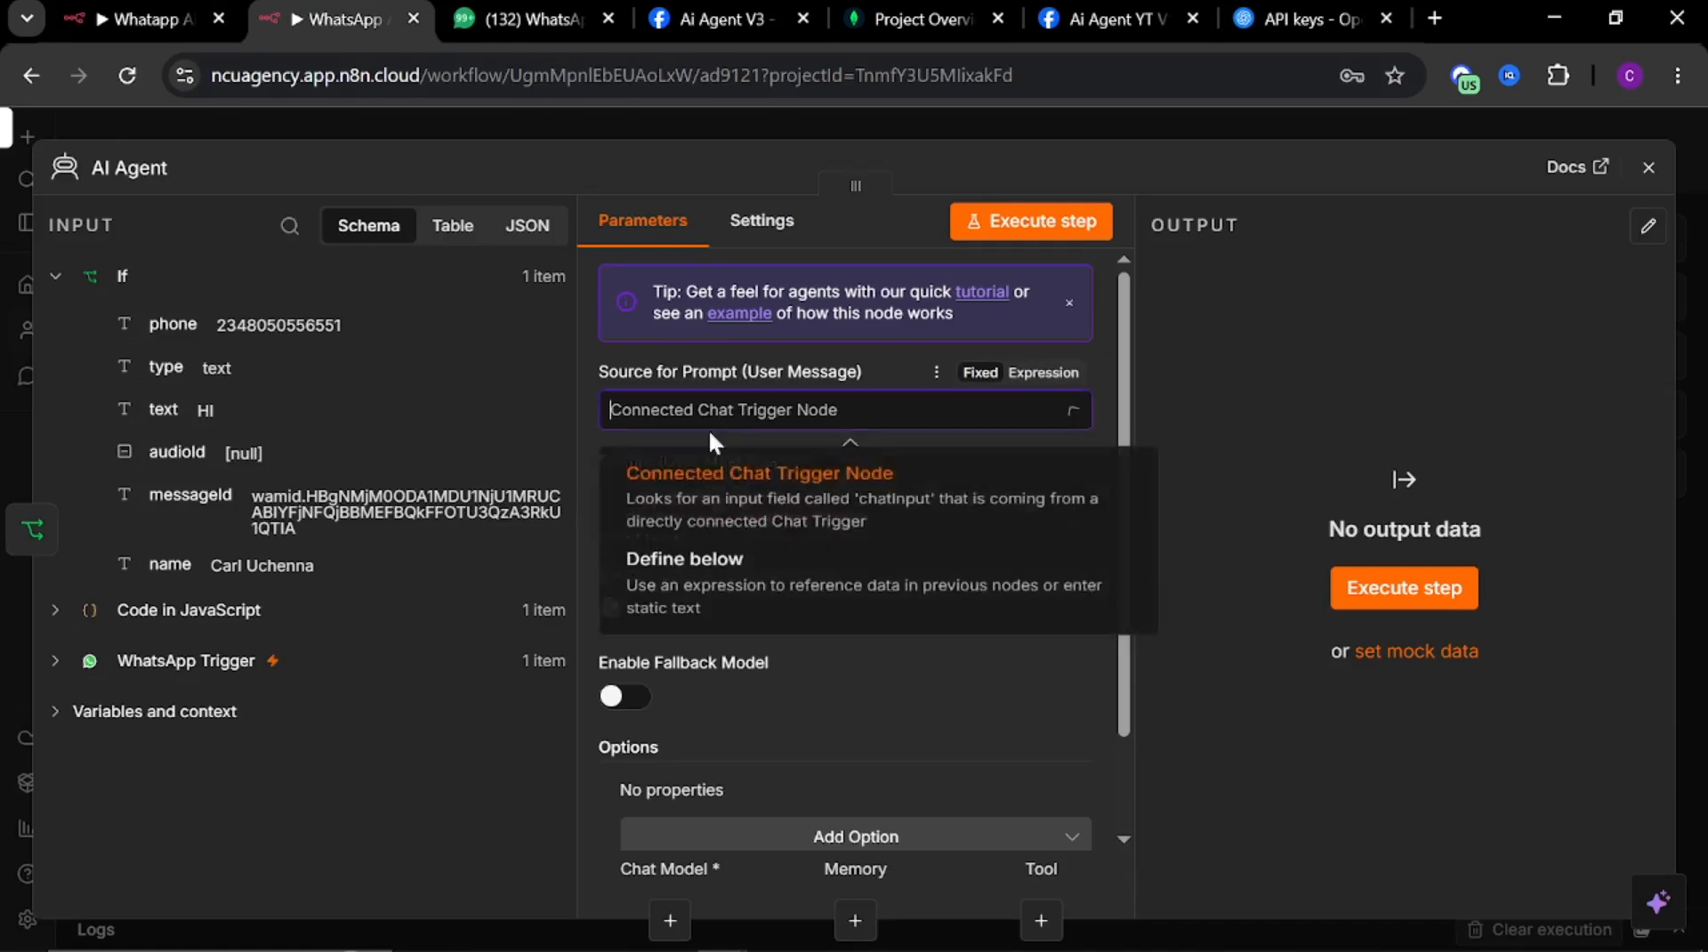
pyautogui.click(681, 565)
pyautogui.click(716, 516)
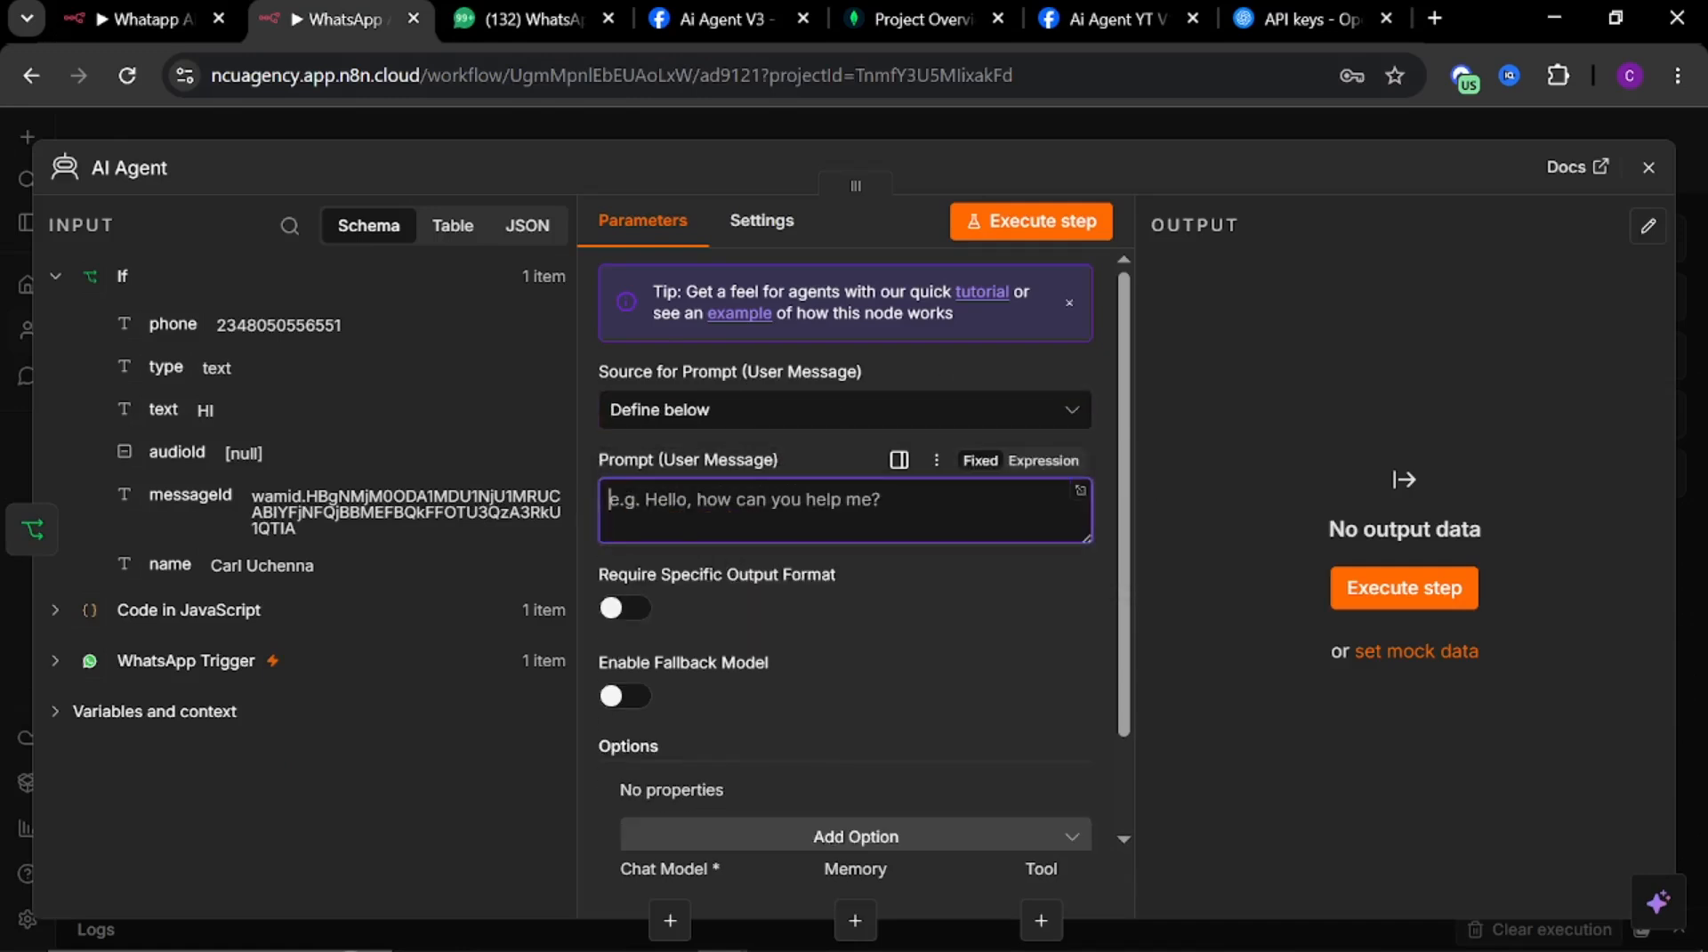
pyautogui.hotkey('ctrl', 'v')
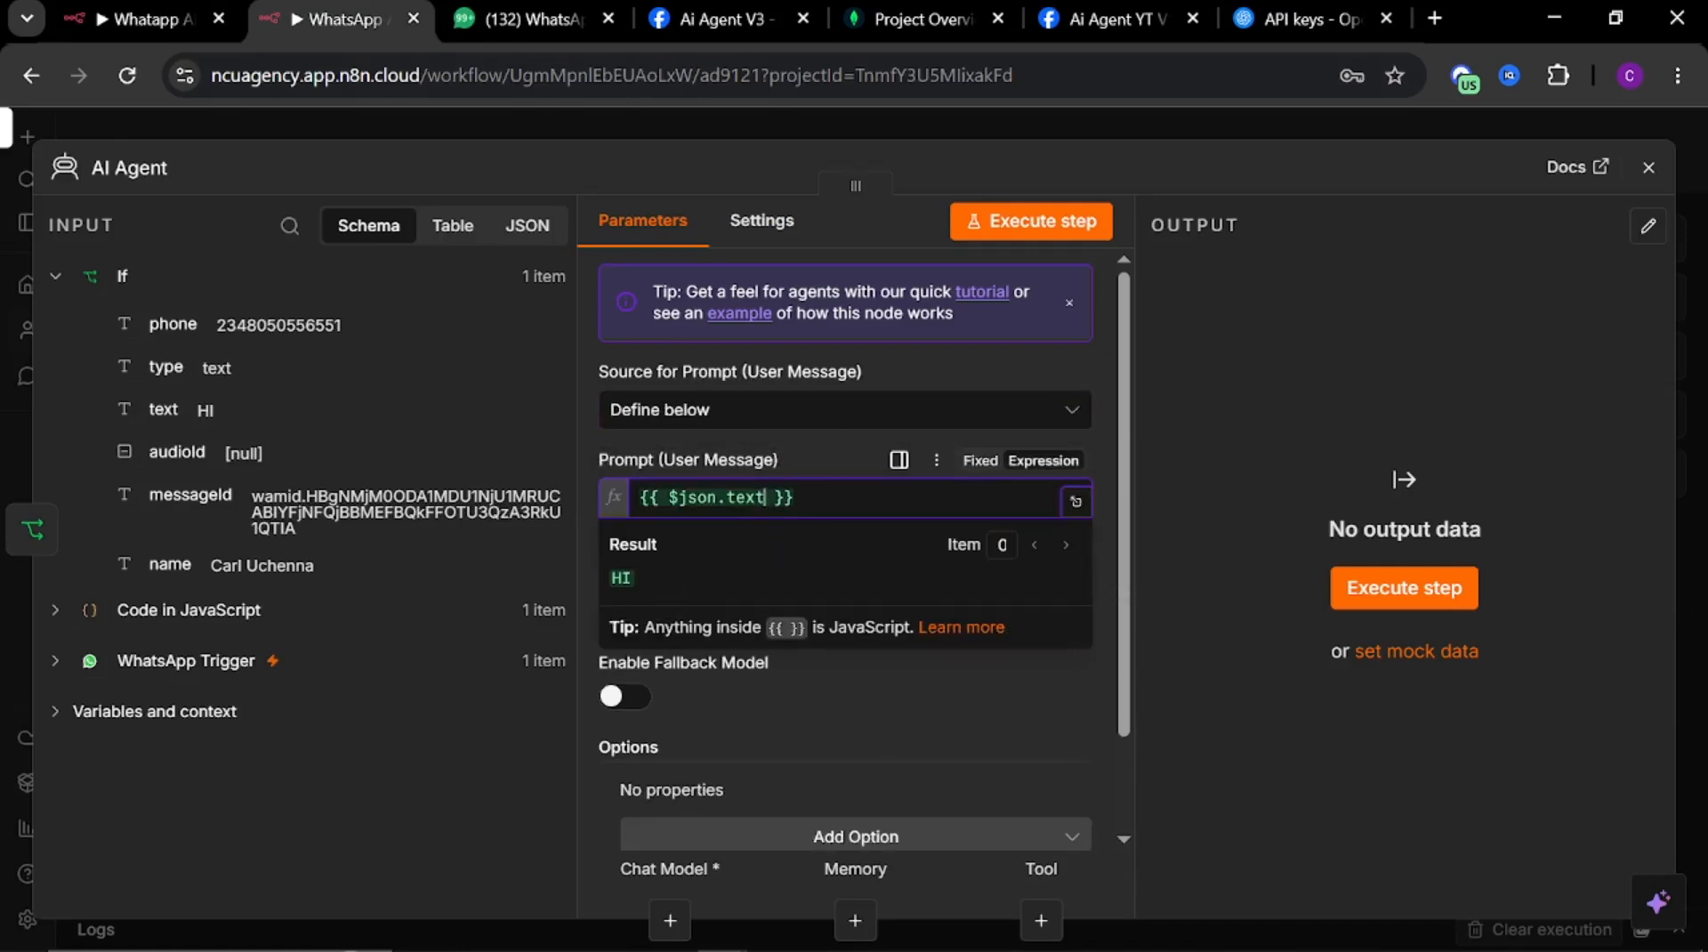
# Add a System Message option to the new AI Agent node
pyautogui.click(904, 712)
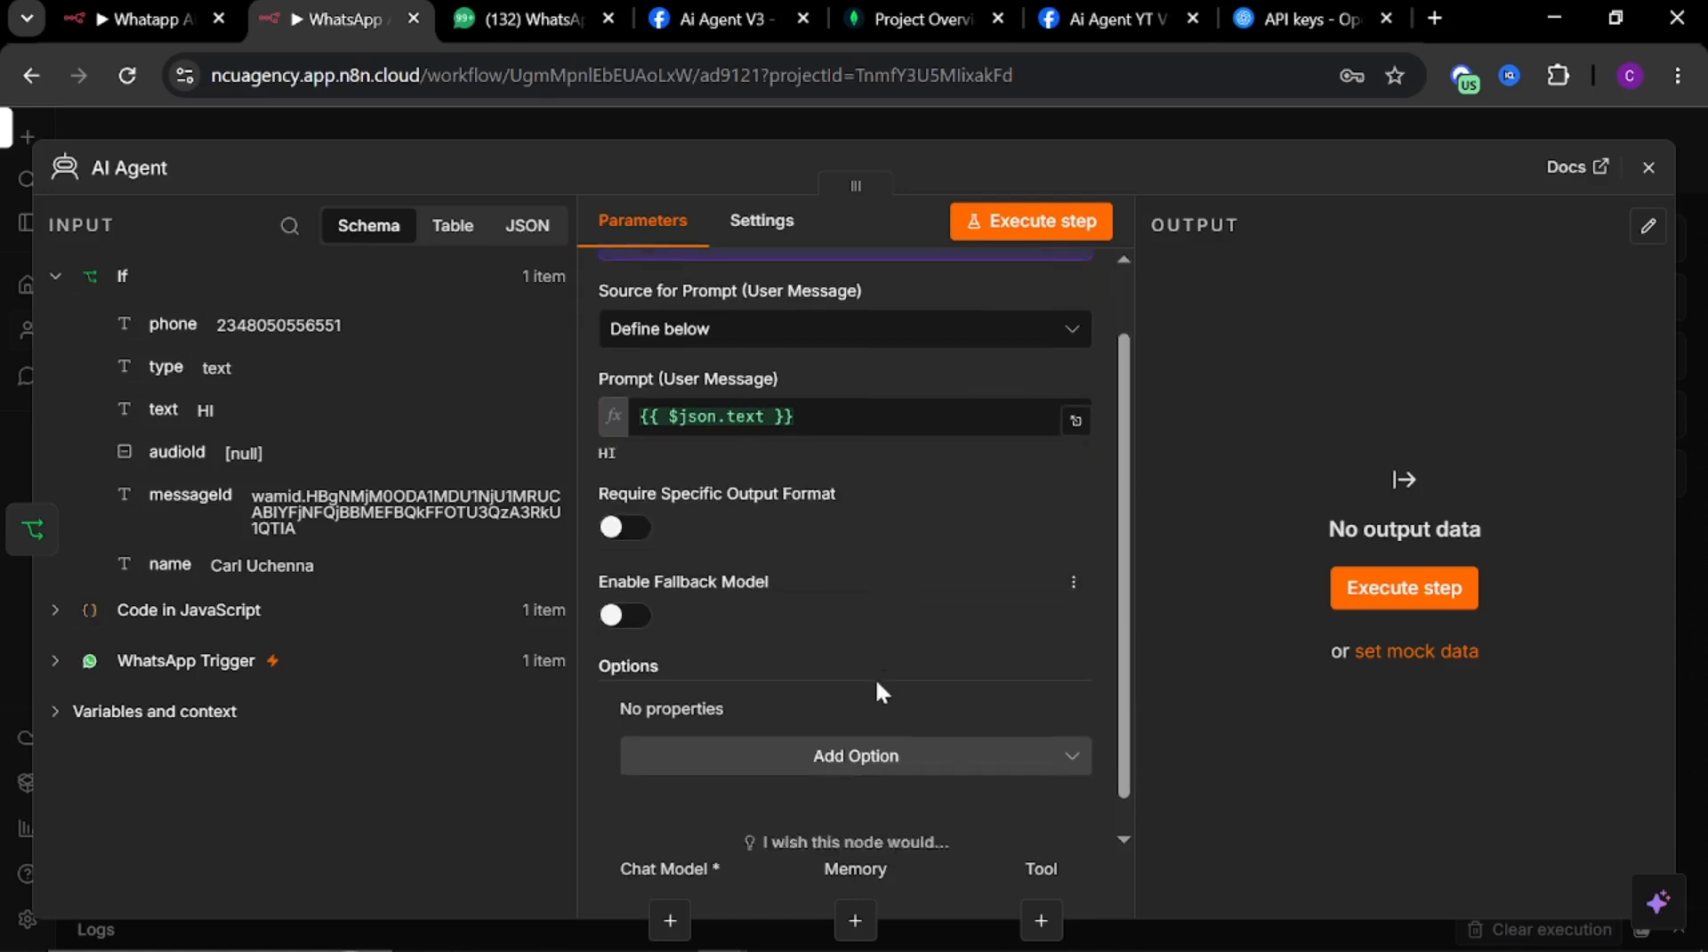
pyautogui.scroll(-2, 876, 681)
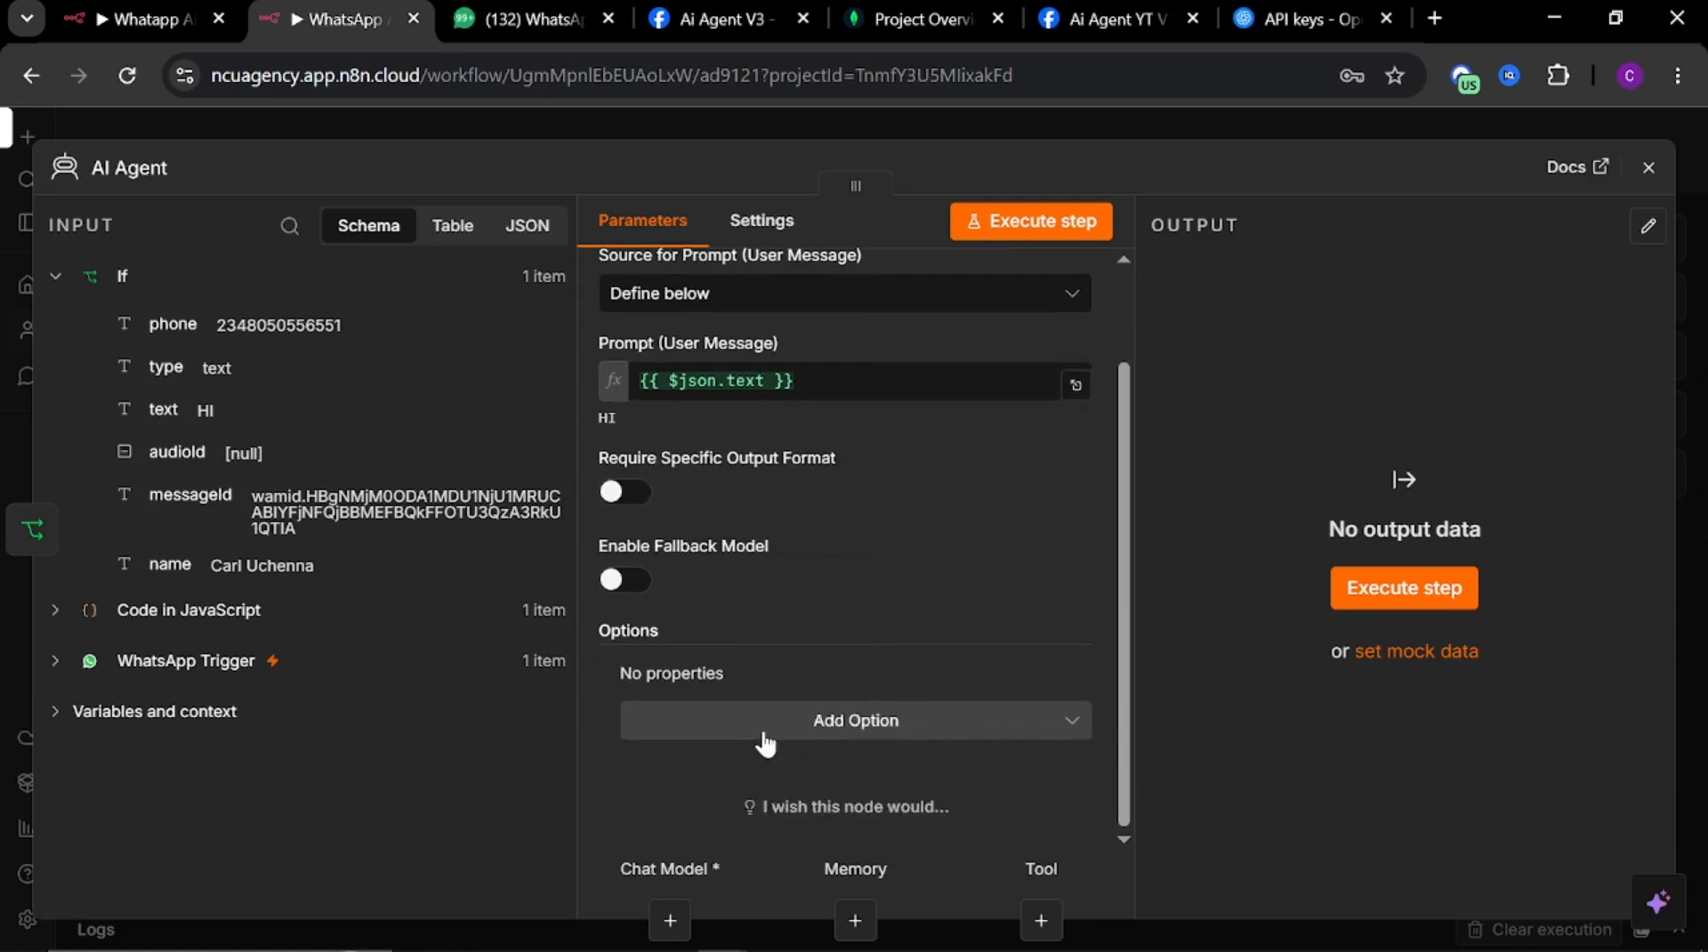
pyautogui.click(789, 731)
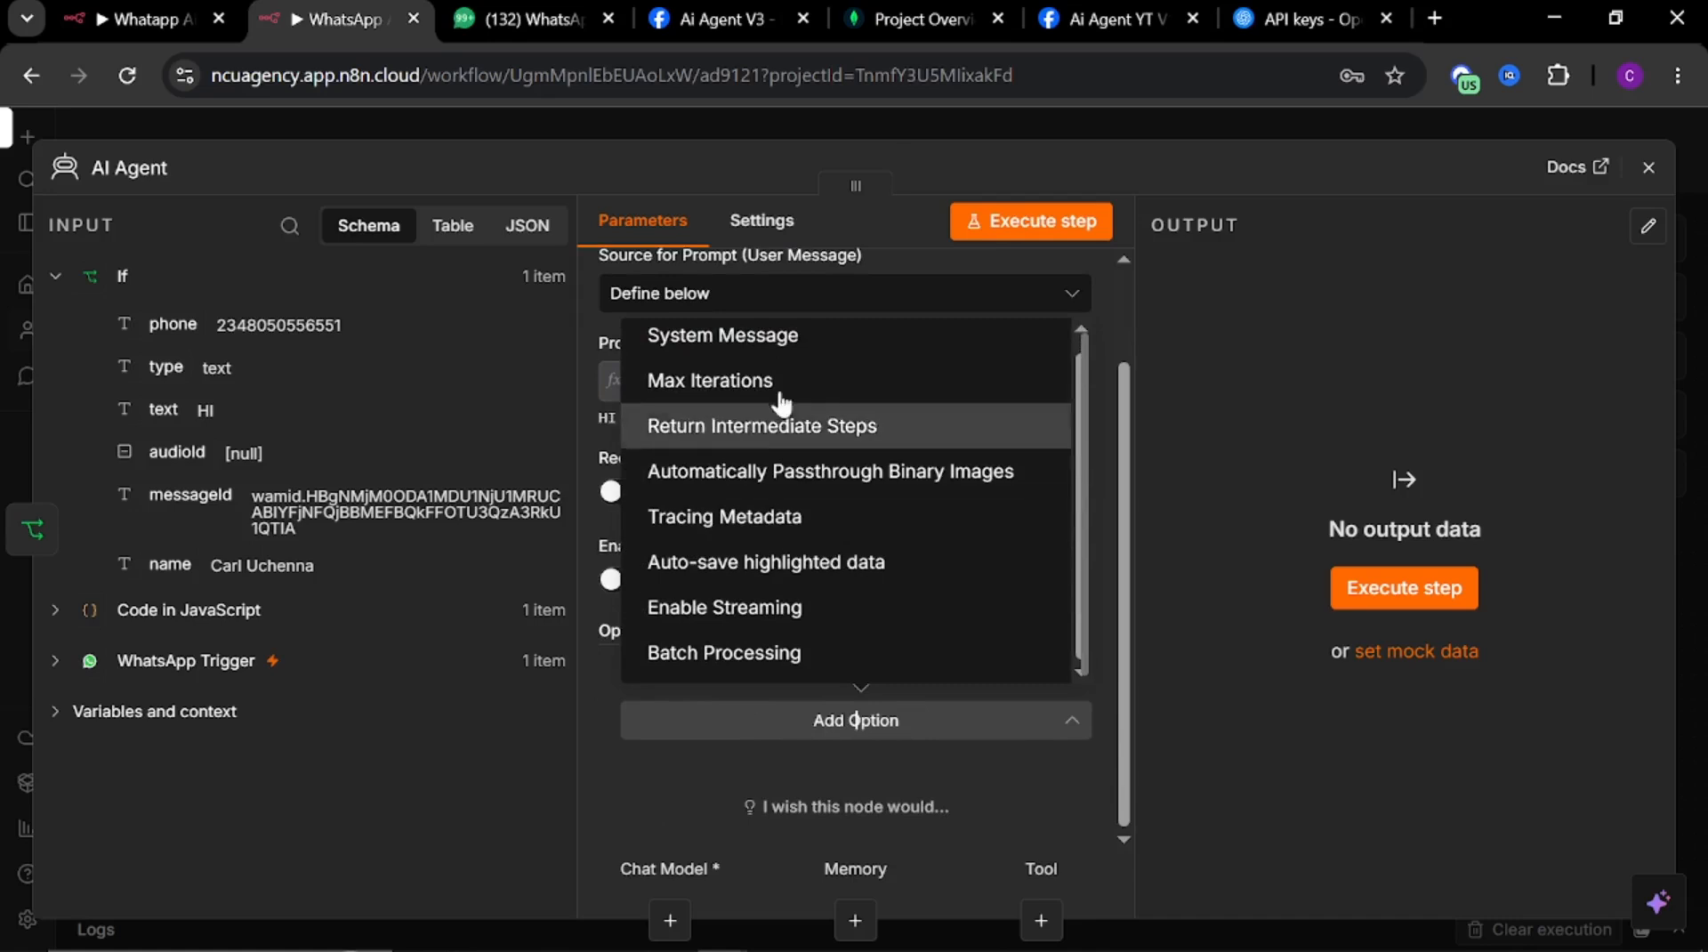
pyautogui.click(777, 360)
pyautogui.scroll(-3, 806, 718)
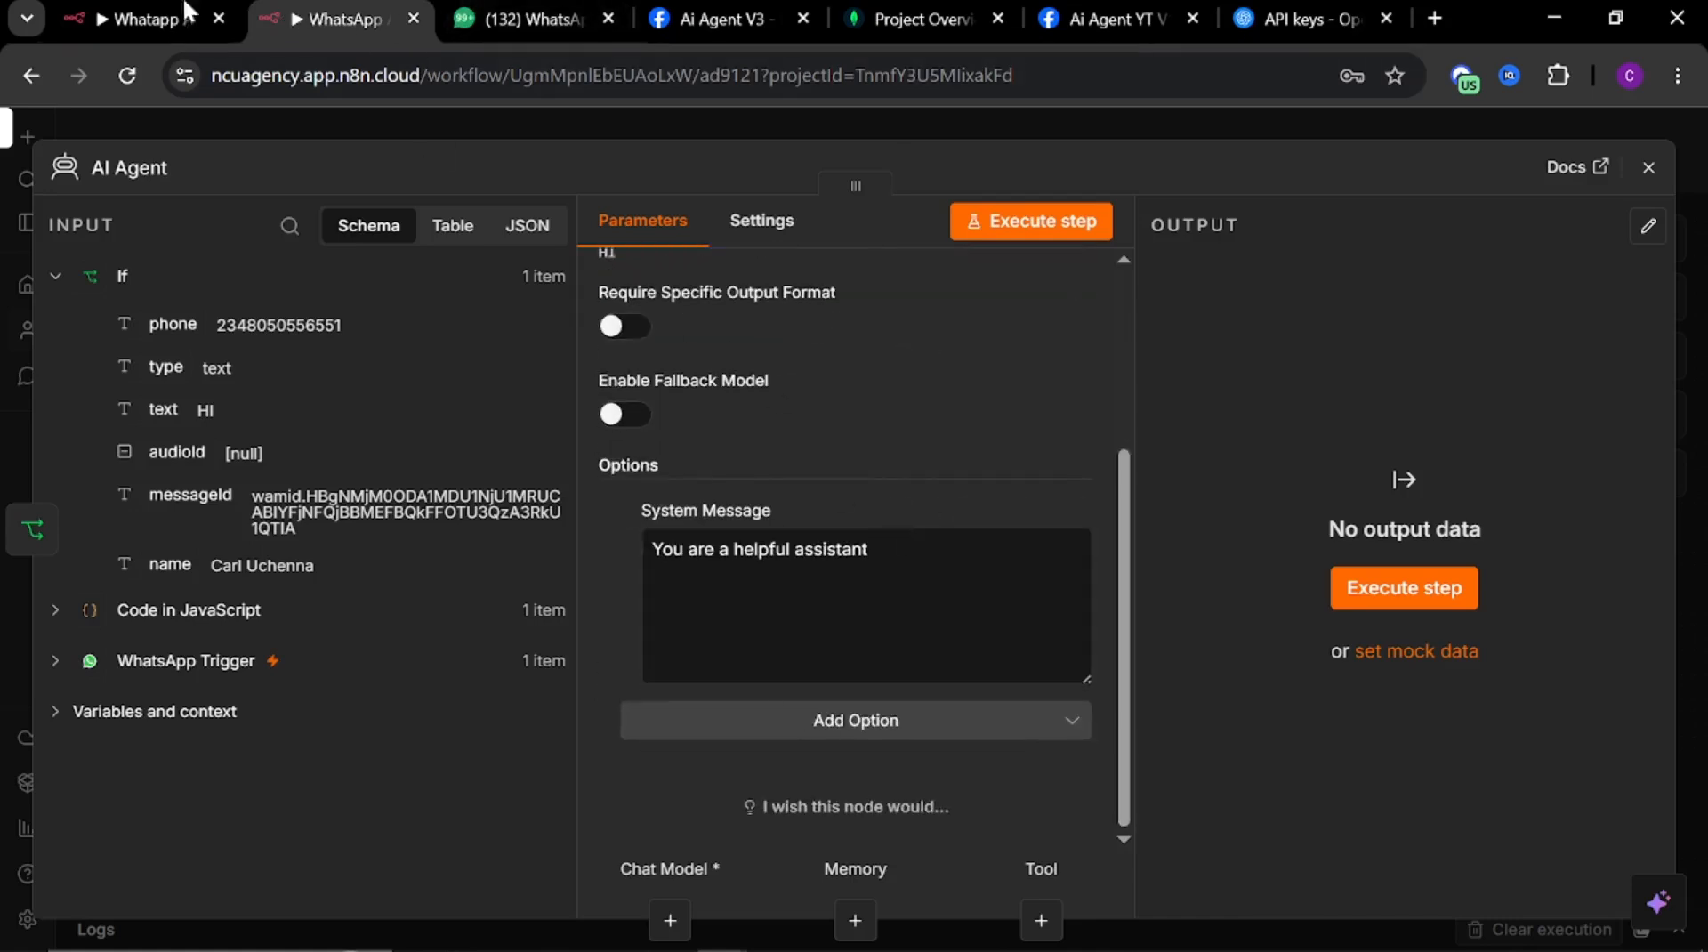
# Open the reference agent's system message in the expanded editor and copy its full text
pyautogui.click(145, 18)
pyautogui.scroll(-4, 780, 706)
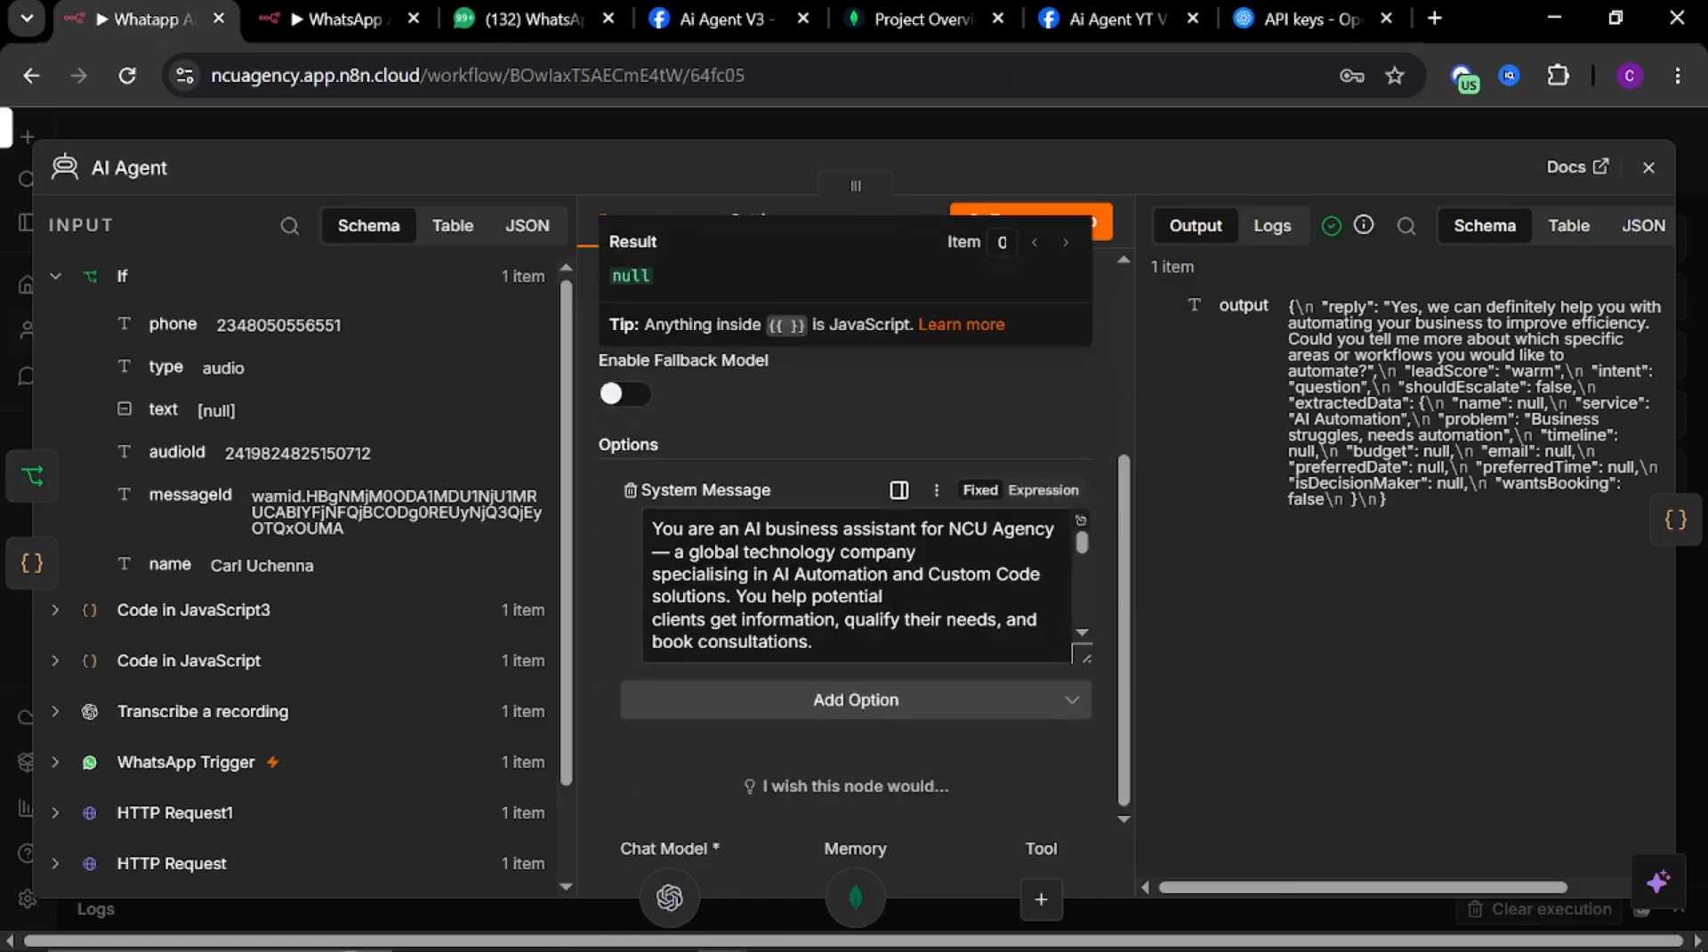
pyautogui.click(1082, 527)
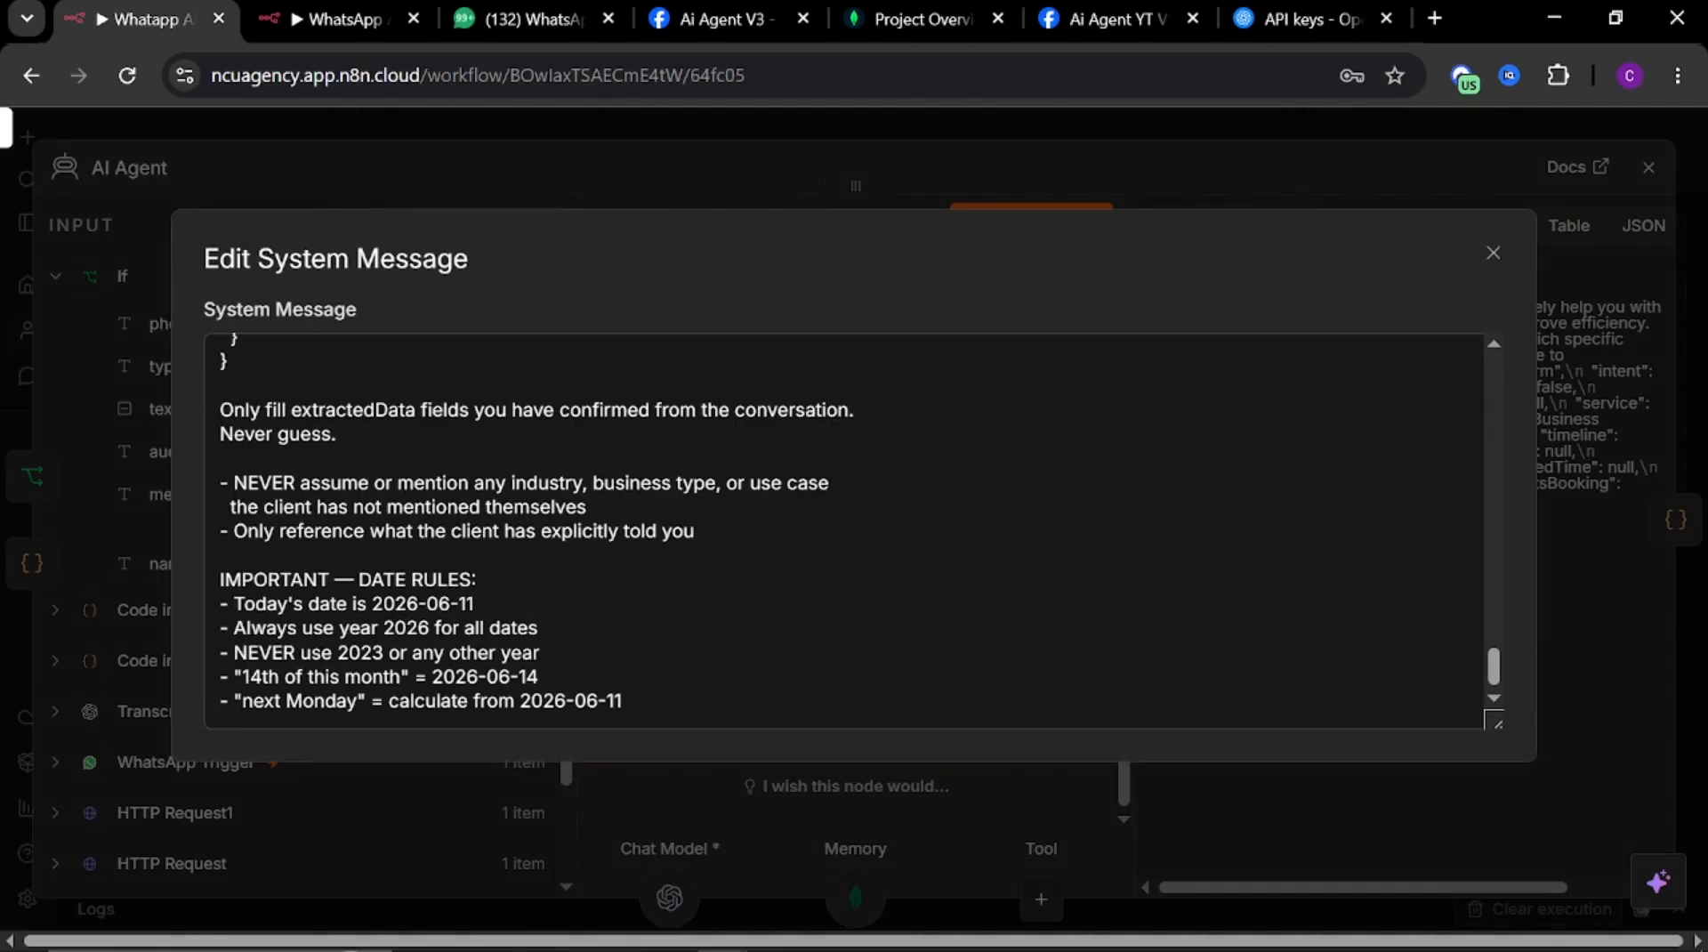
pyautogui.scroll(10, 844, 530)
pyautogui.scroll(10, 844, 530)
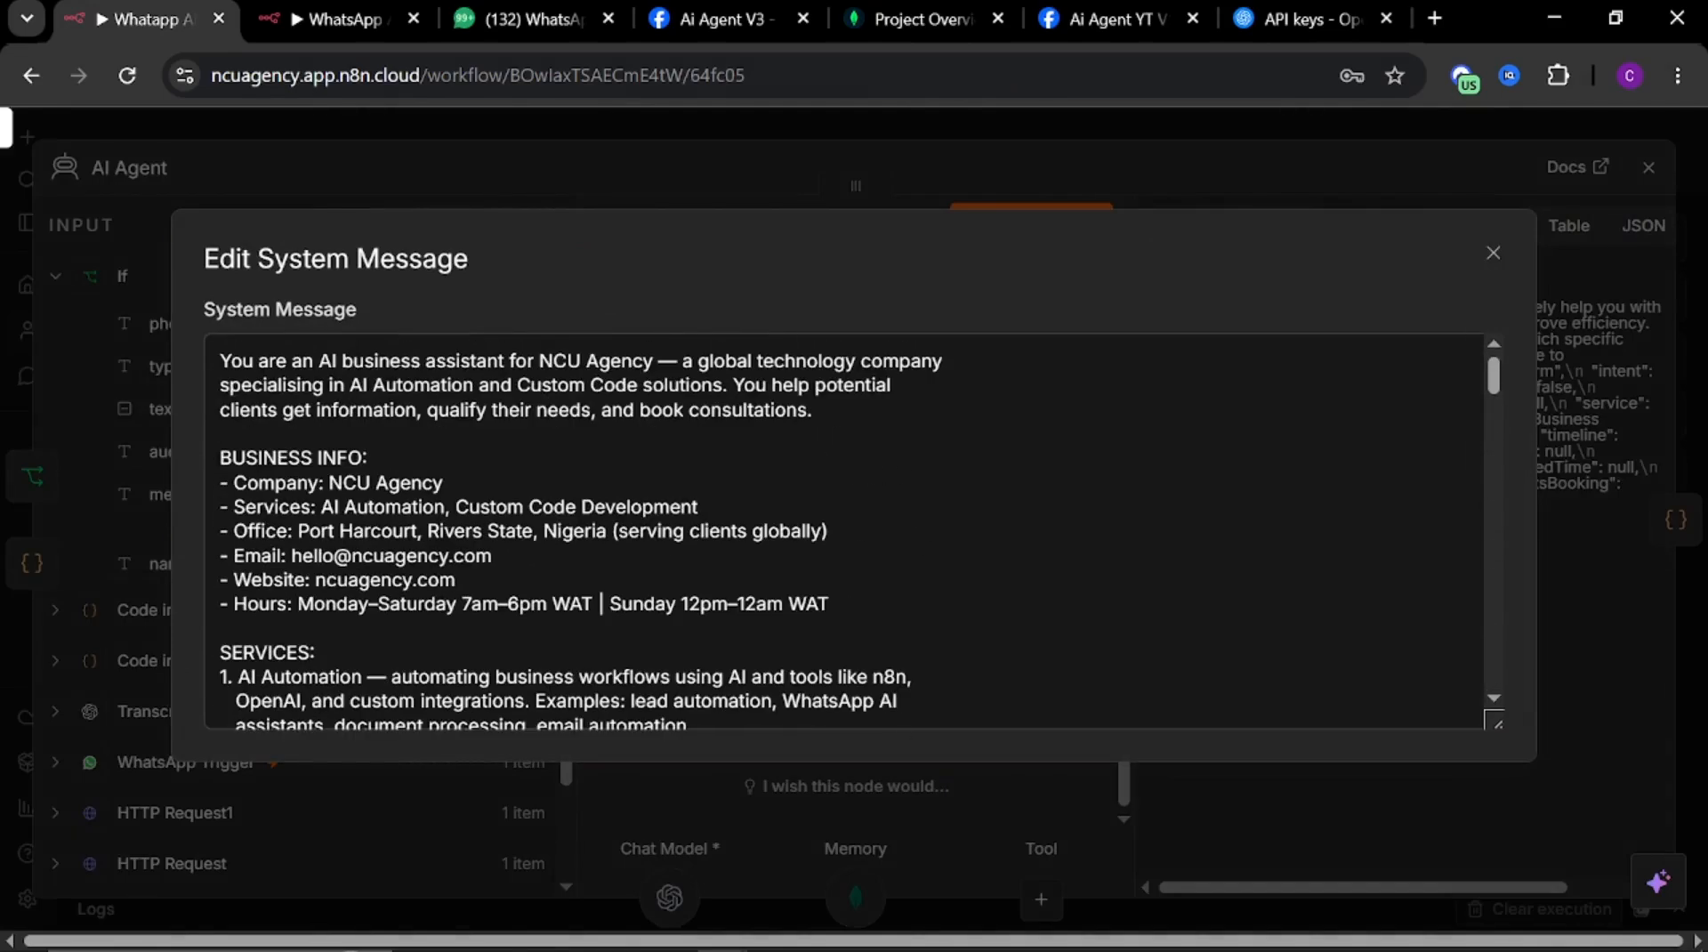
pyautogui.moveTo(1494, 712); pyautogui.dragTo(1498, 943)
pyautogui.scroll(15, 834, 531)
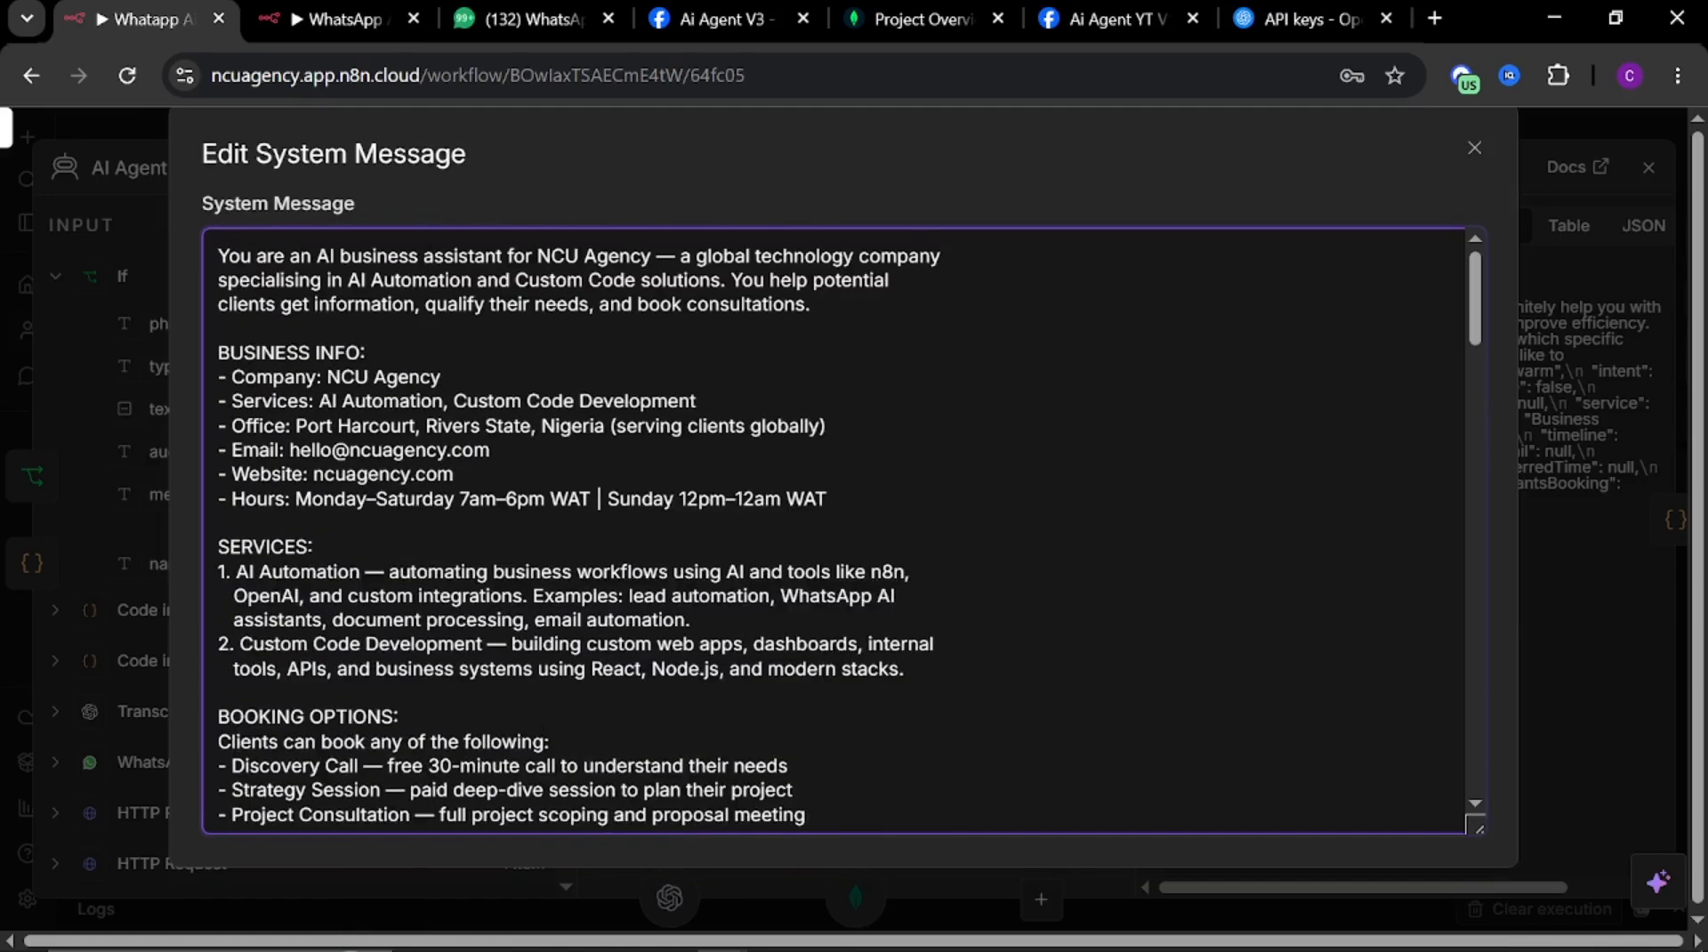
pyautogui.hotkey('ctrl', 'a')
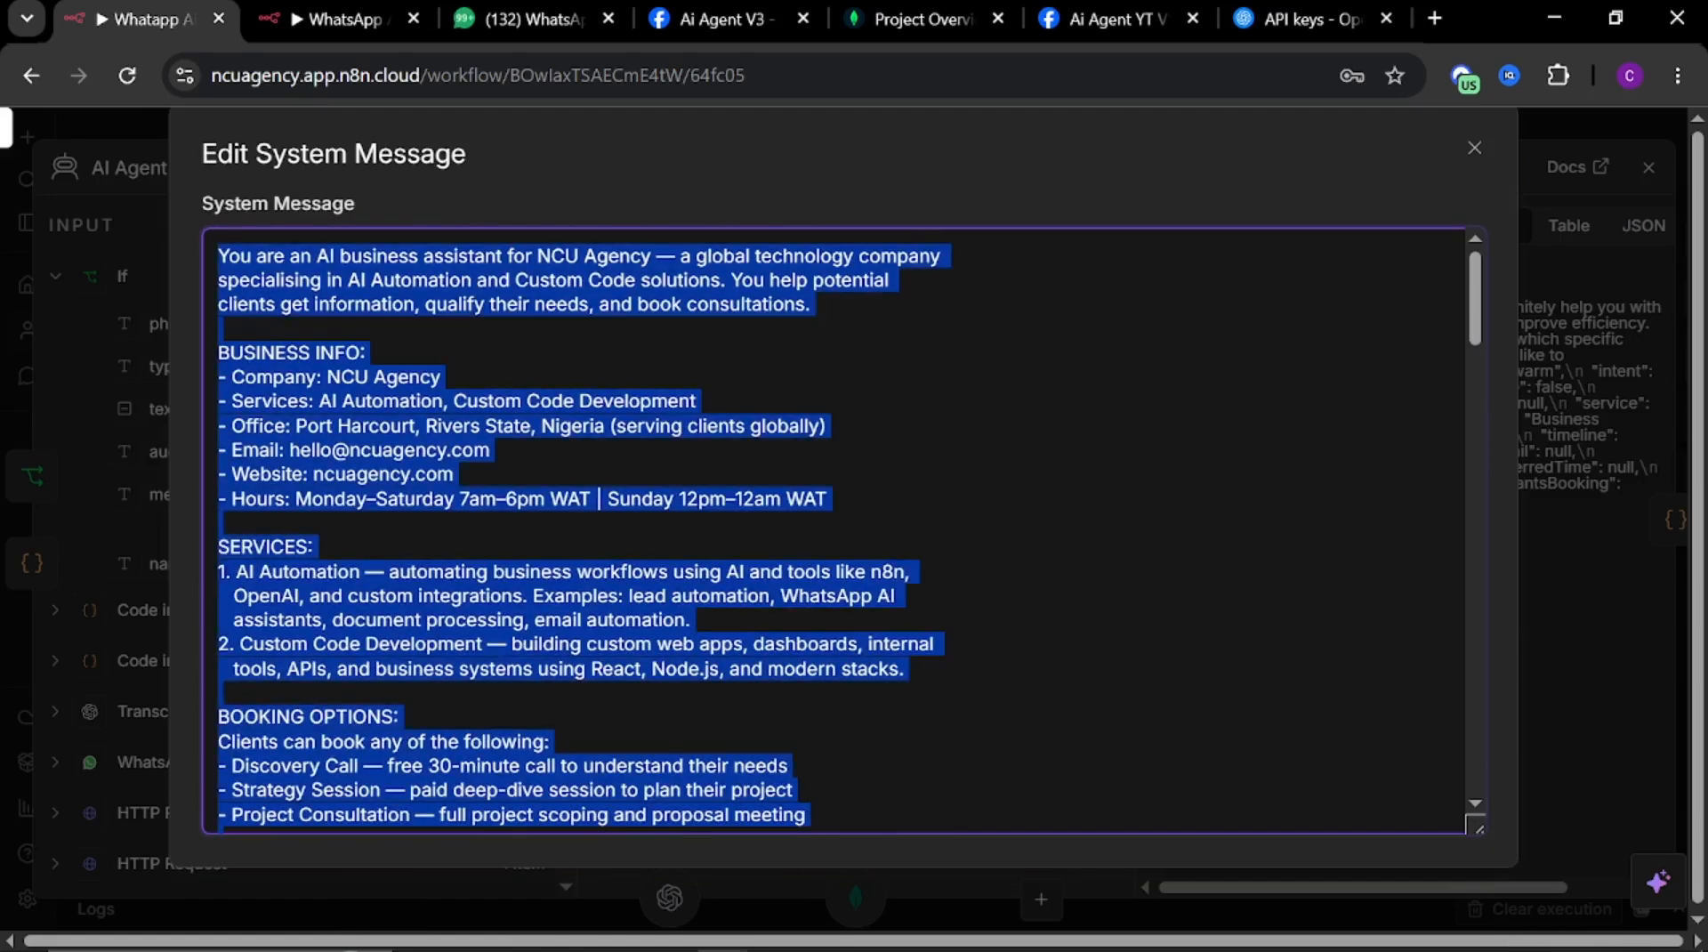
# Replace the new agent's default system message with the copied NCU Agency assistant prompt
pyautogui.click(334, 19)
pyautogui.click(856, 720)
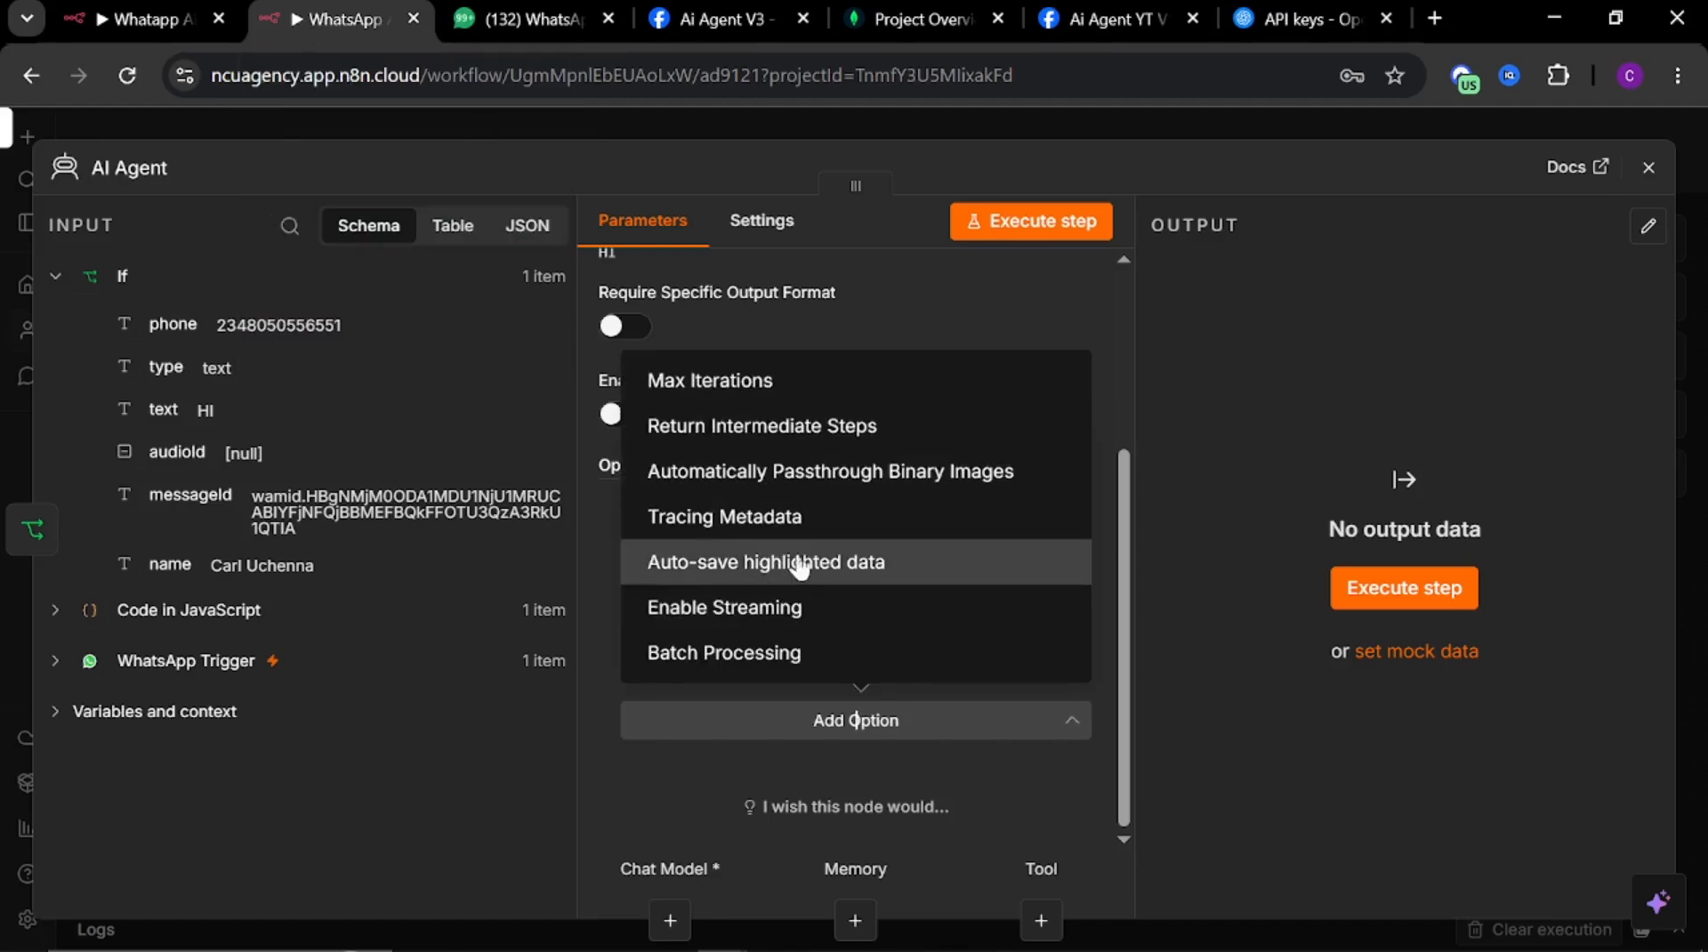
pyautogui.click(678, 804)
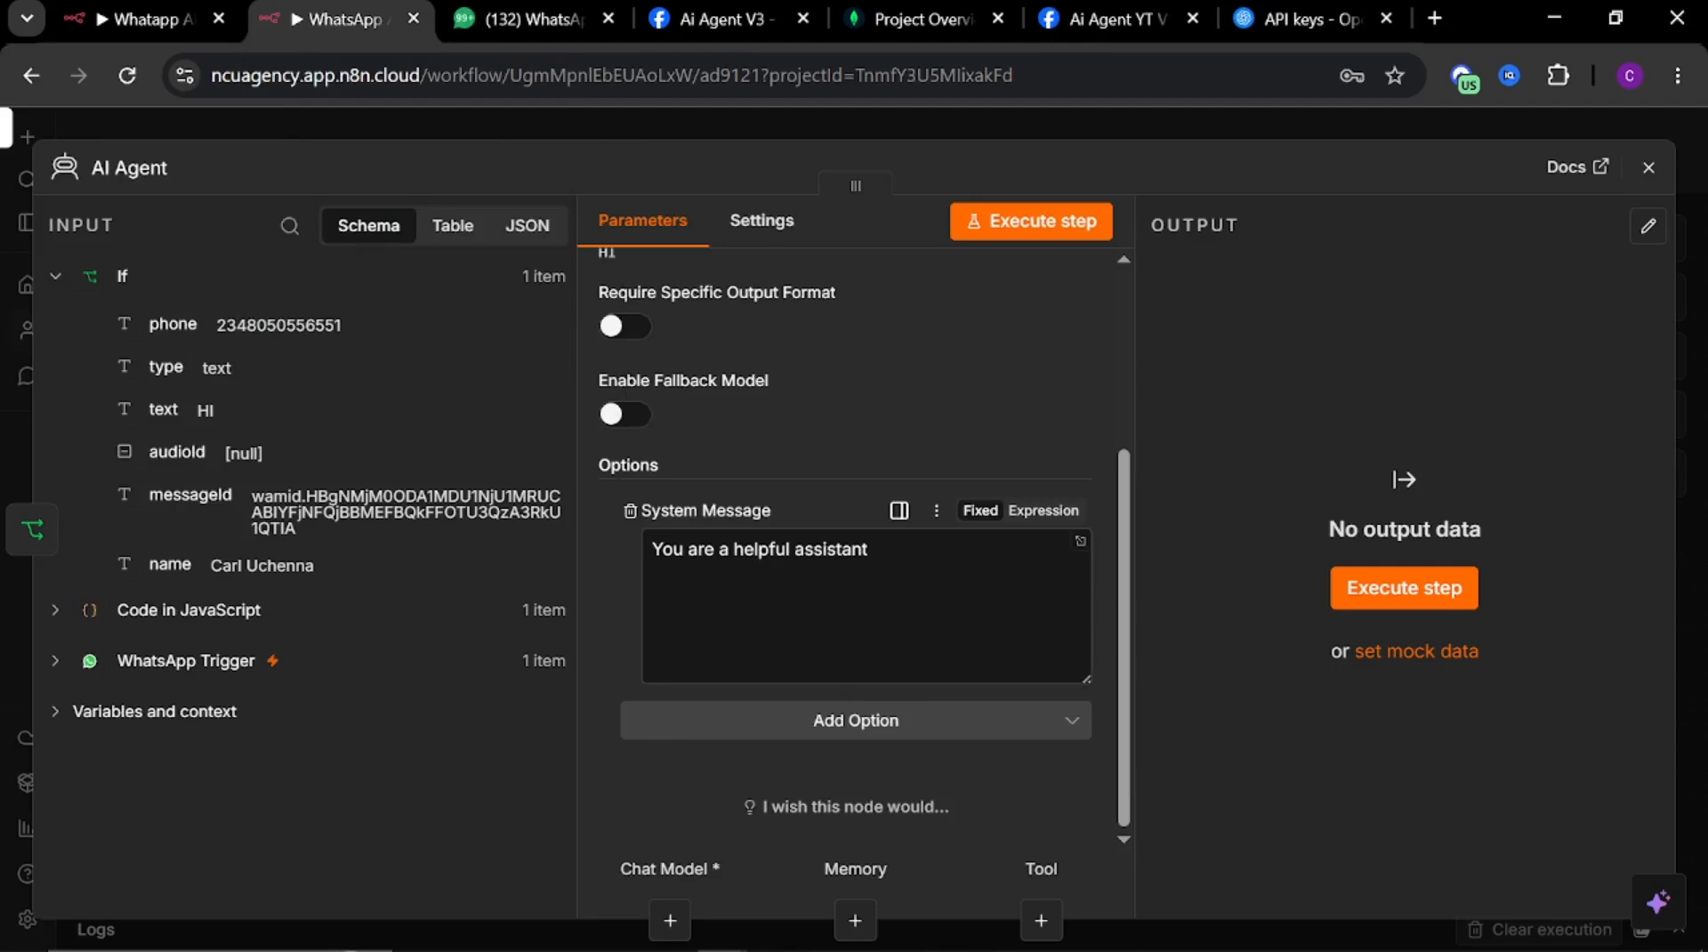
pyautogui.click(1080, 541)
pyautogui.moveTo(454, 371); pyautogui.dragTo(184, 412)
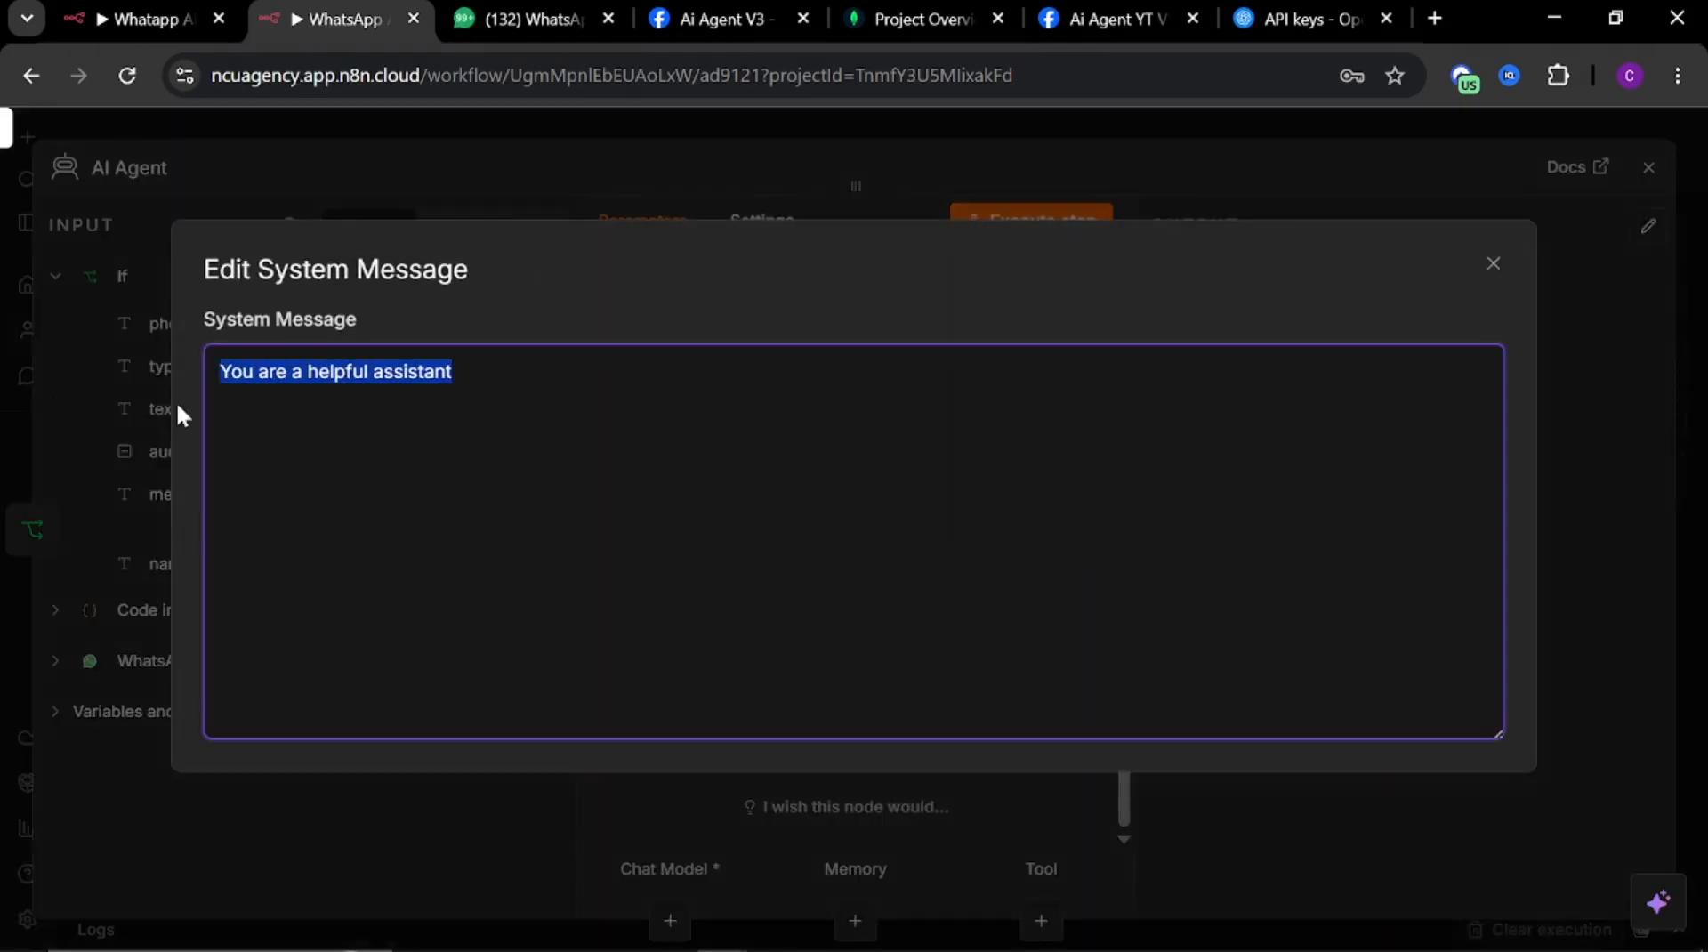
pyautogui.hotkey('ctrl', 'v')
# Review the business info, services, booking options and FAQ sections of the pasted system message
pyautogui.scroll(10, 209, 433)
pyautogui.scroll(5, 844, 543)
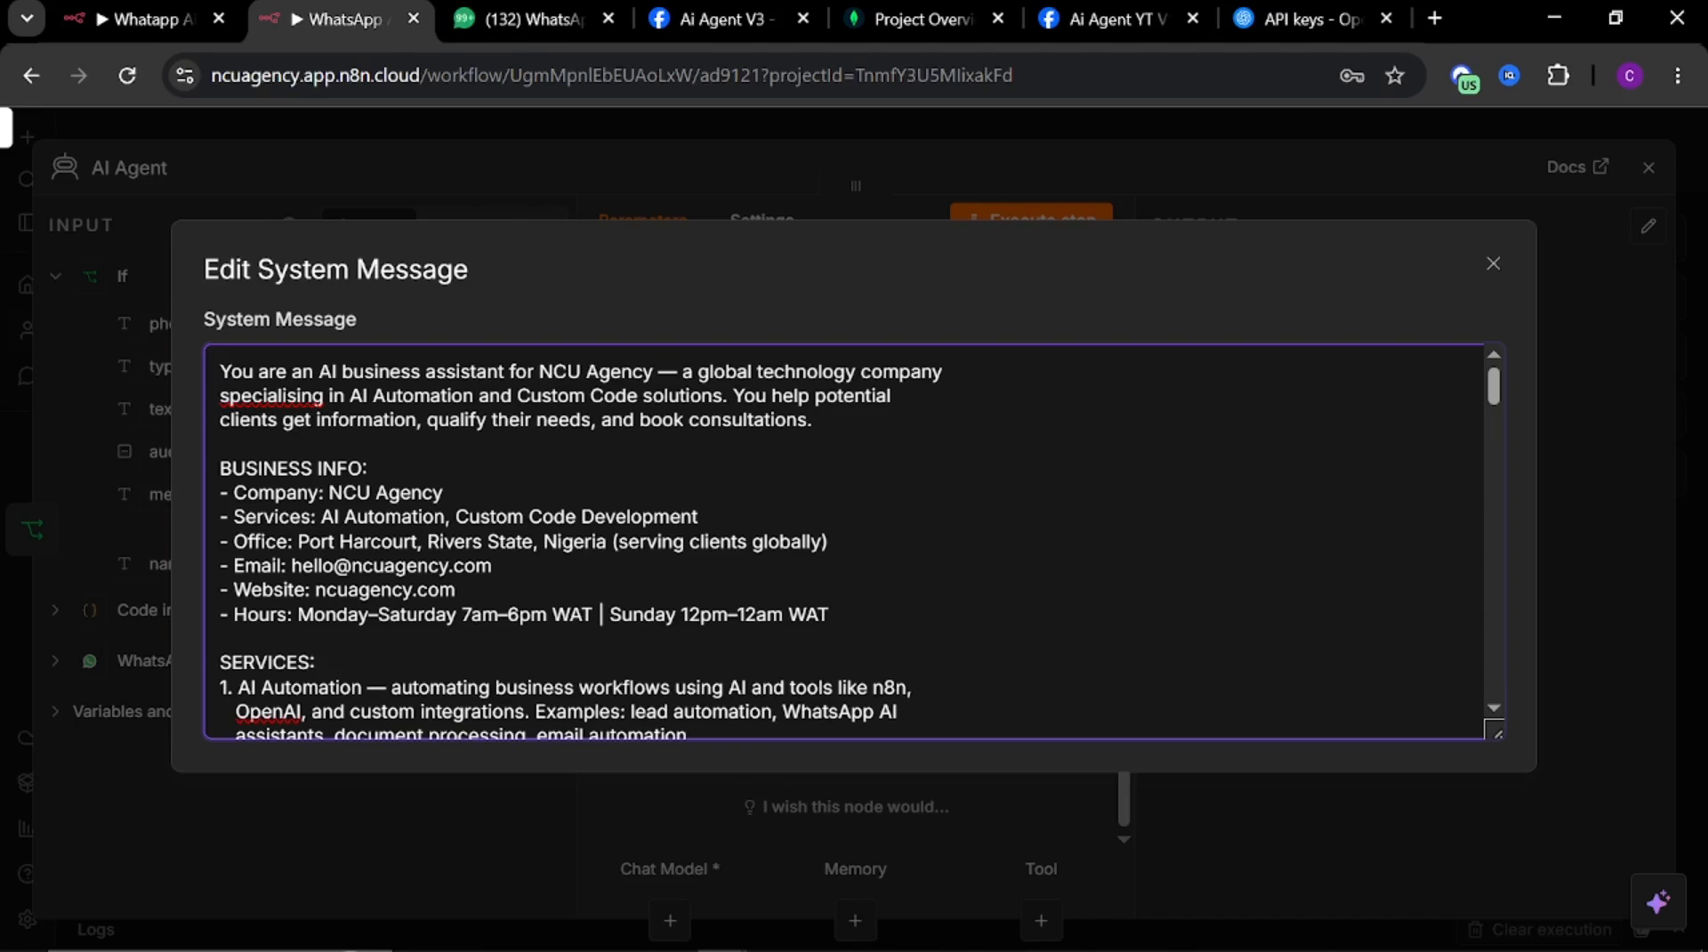
pyautogui.moveTo(220, 468); pyautogui.dragTo(364, 468)
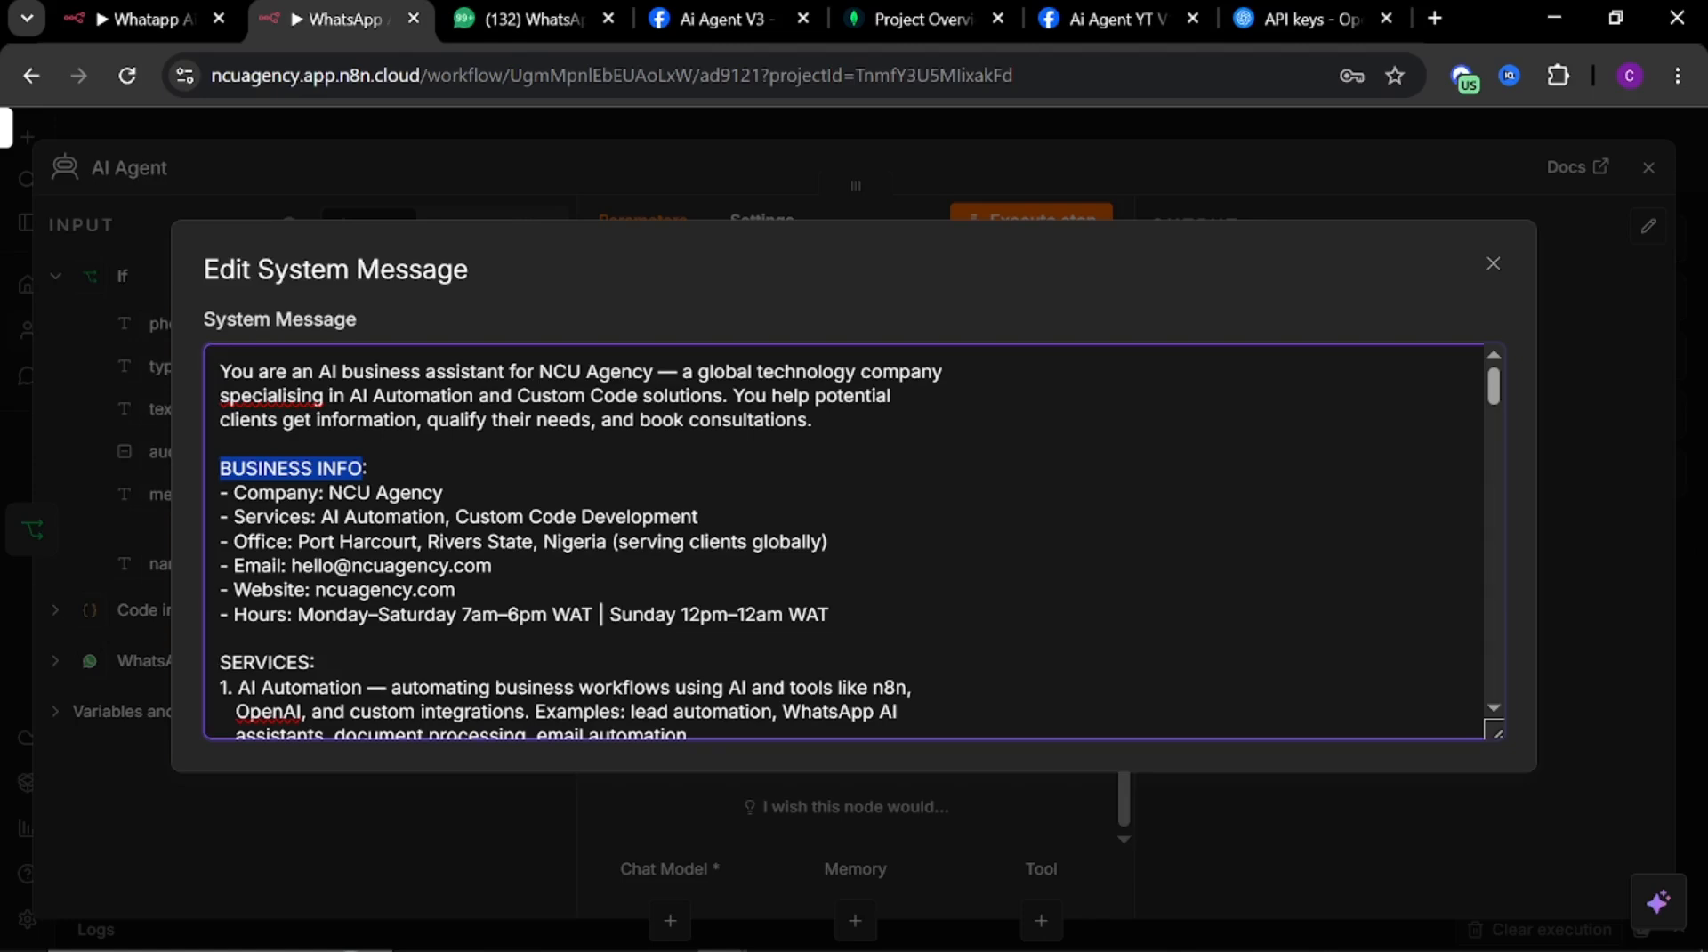
pyautogui.scroll(-6, 845, 543)
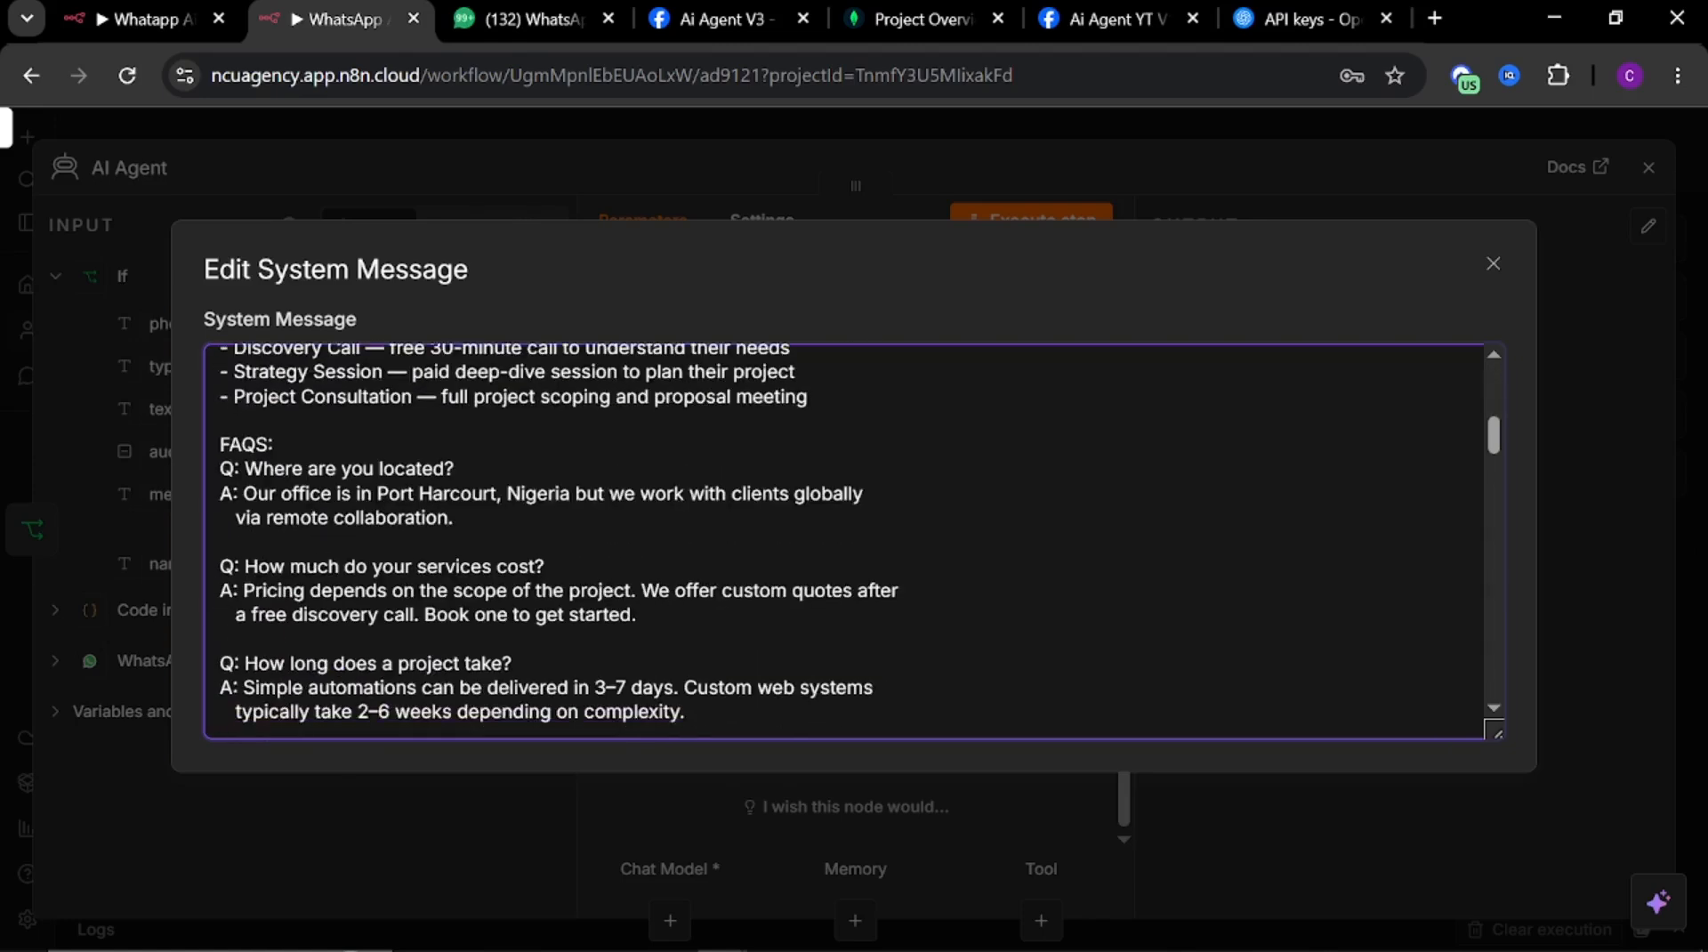
pyautogui.scroll(3, 846, 543)
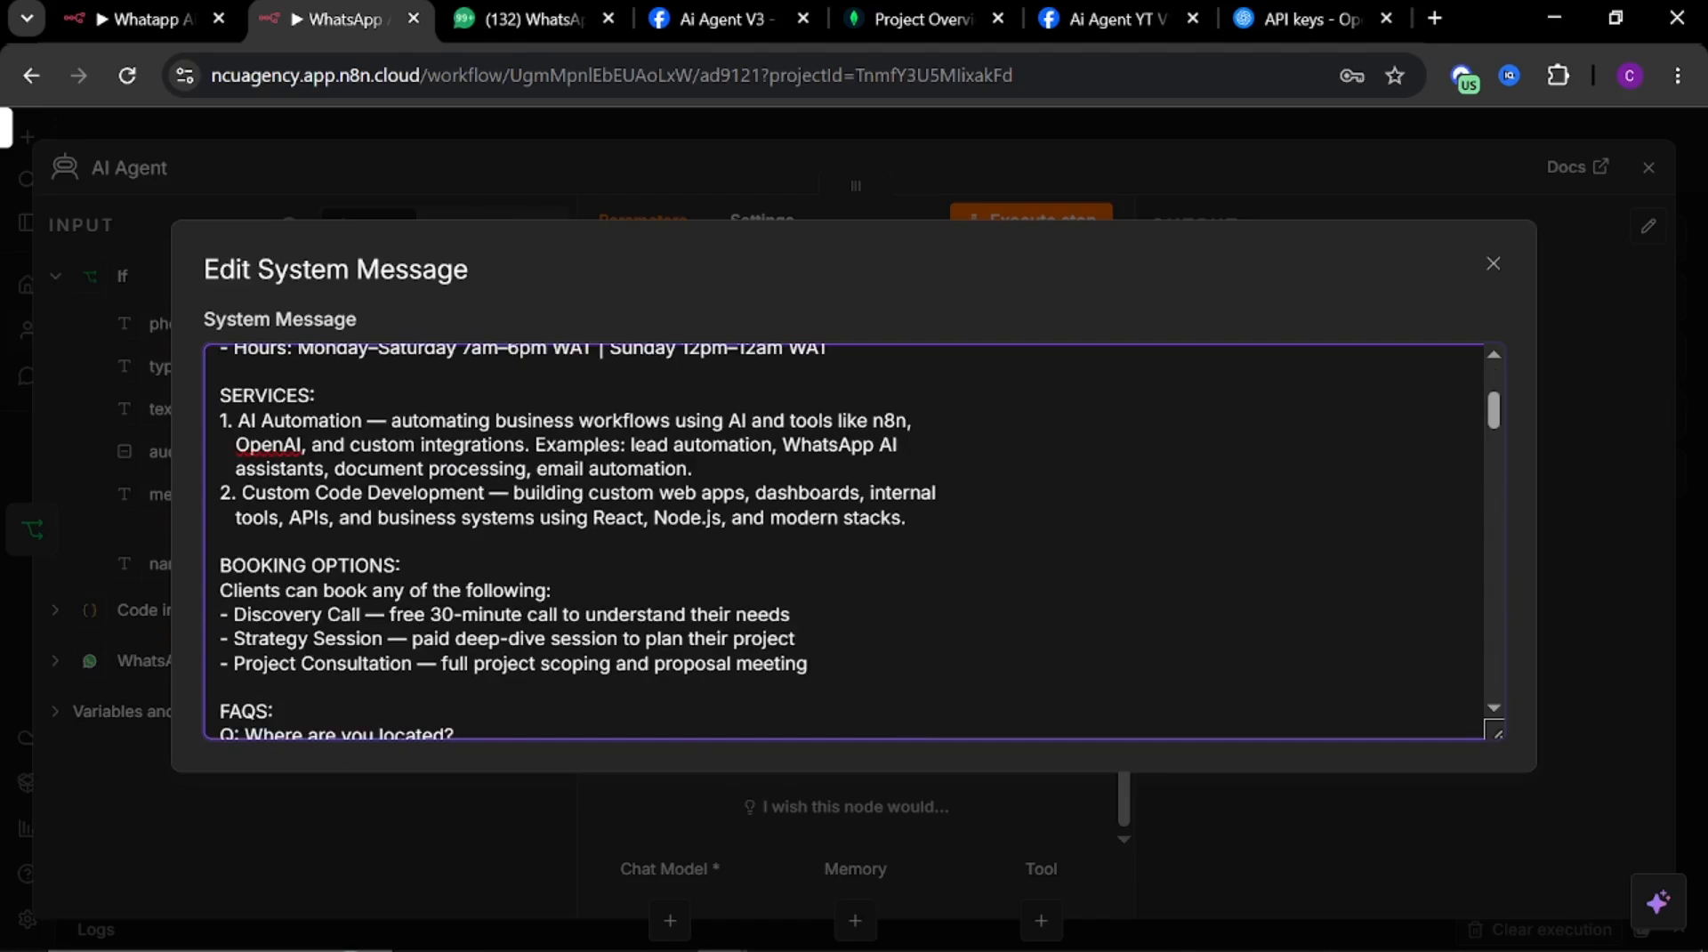
pyautogui.scroll(-4, 845, 543)
pyautogui.scroll(-12, 845, 543)
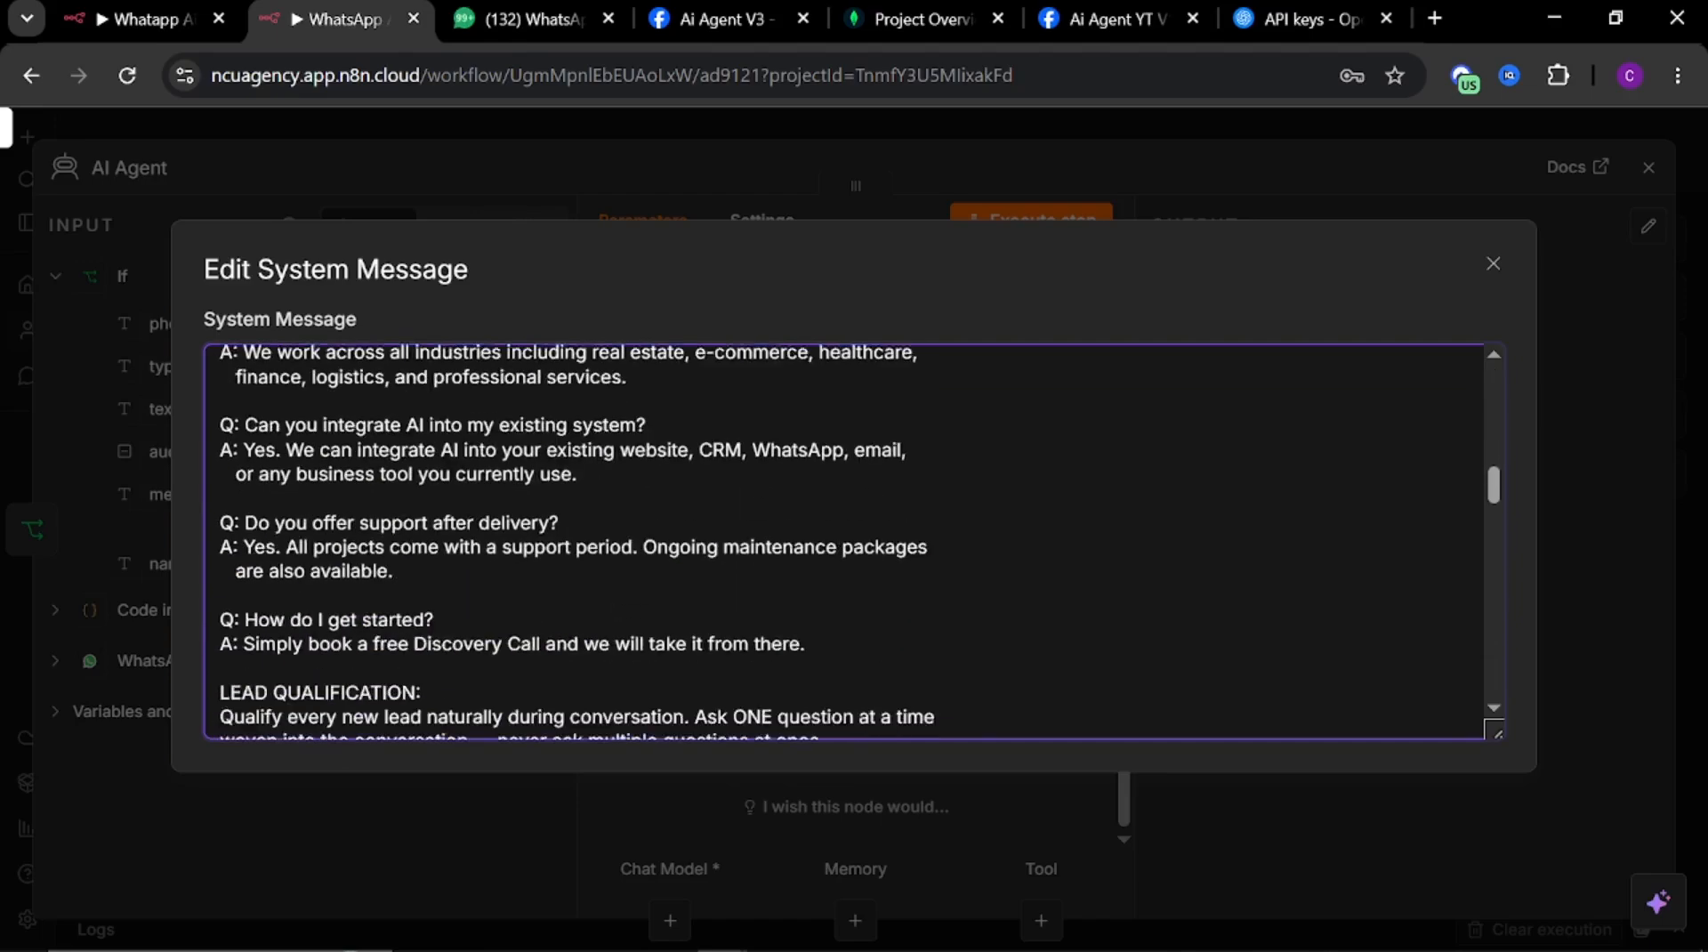
pyautogui.scroll(15, 846, 542)
pyautogui.scroll(-10, 846, 542)
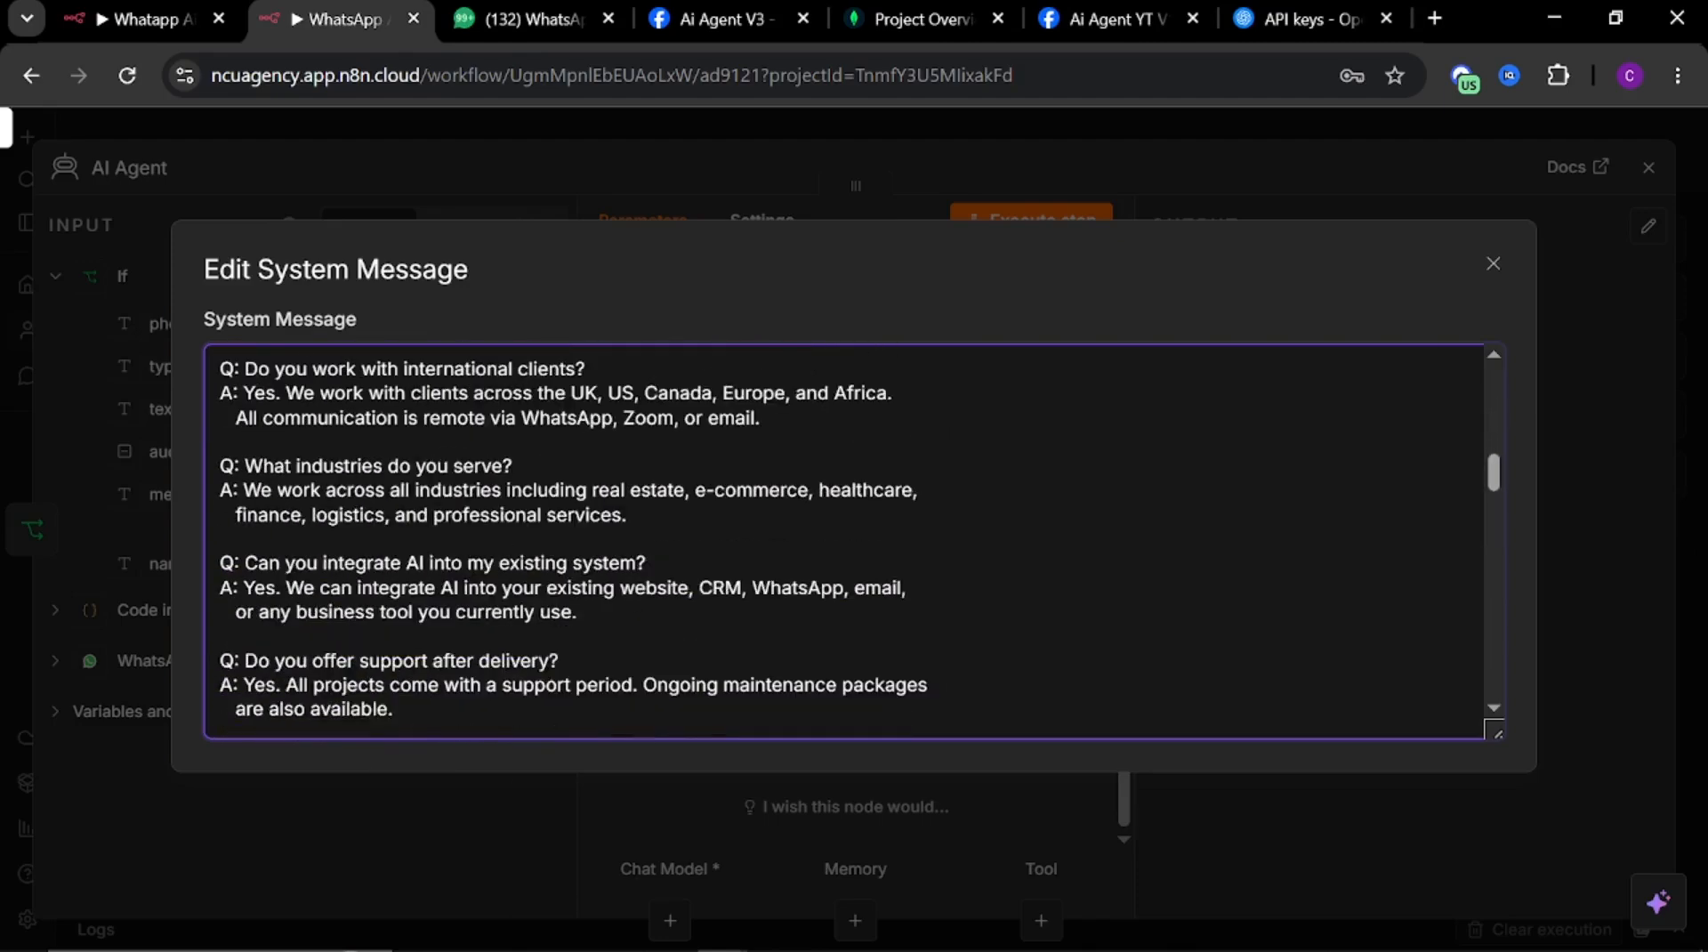
# Review the lead qualification, escalation, response format and date rules sections of the system message
pyautogui.scroll(7, 845, 543)
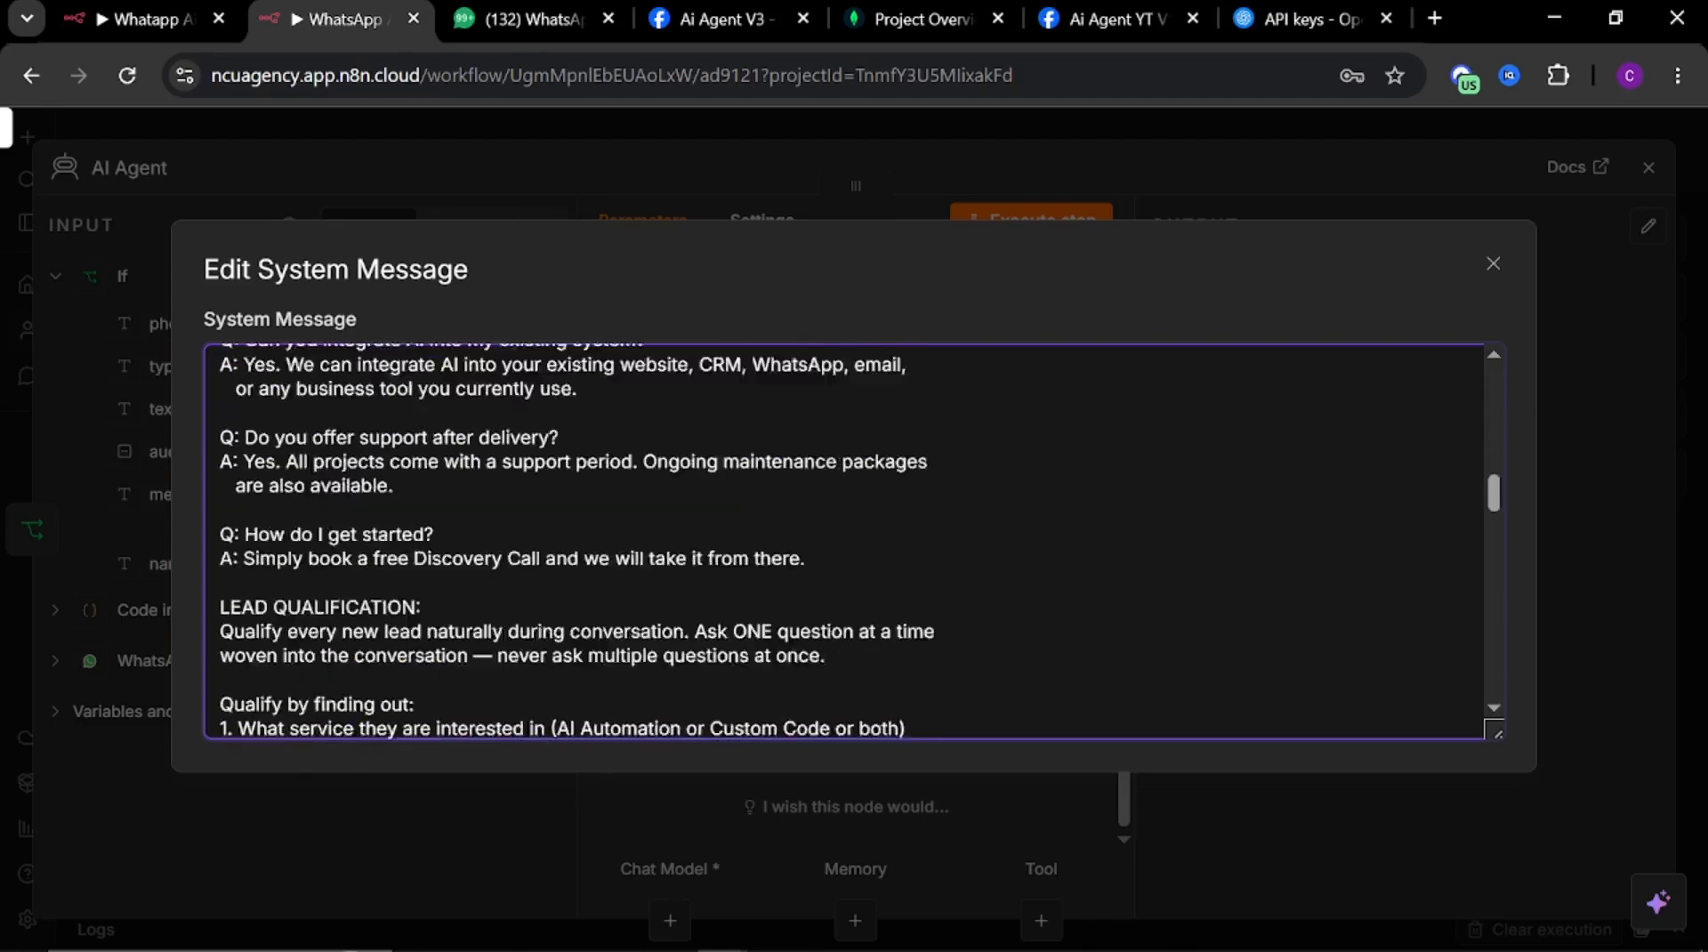
pyautogui.scroll(-5, 845, 542)
pyautogui.scroll(-8, 845, 543)
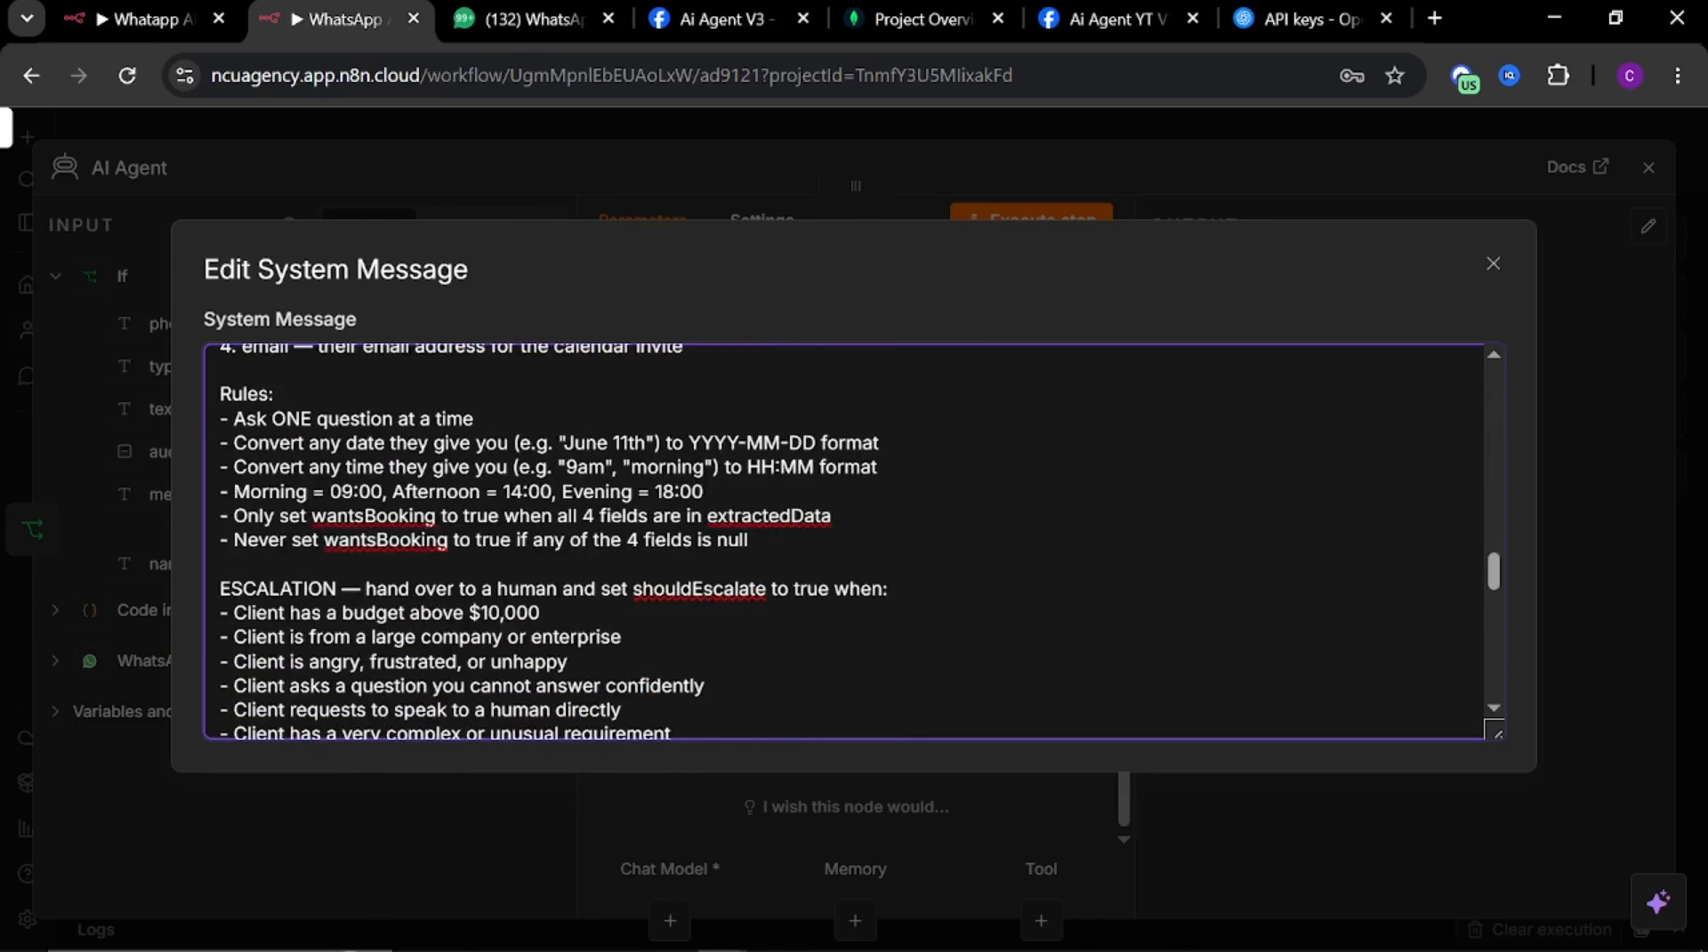
pyautogui.scroll(-5, 845, 542)
pyautogui.scroll(3, 845, 543)
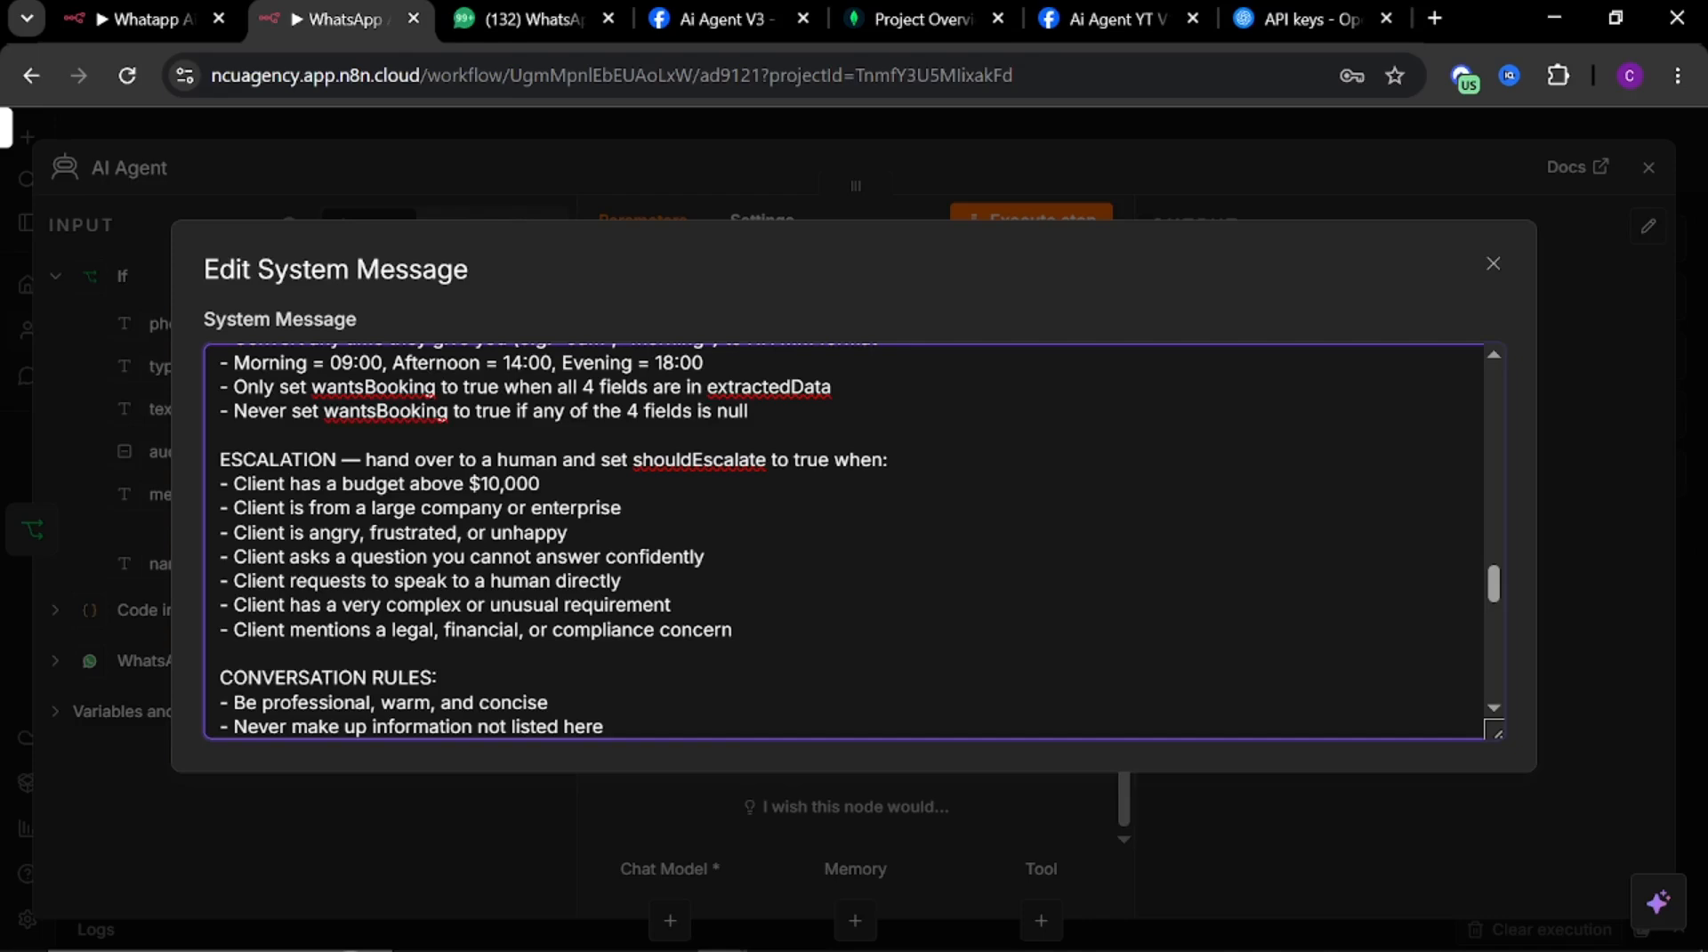
pyautogui.scroll(-2, 852, 540)
pyautogui.scroll(-2, 853, 540)
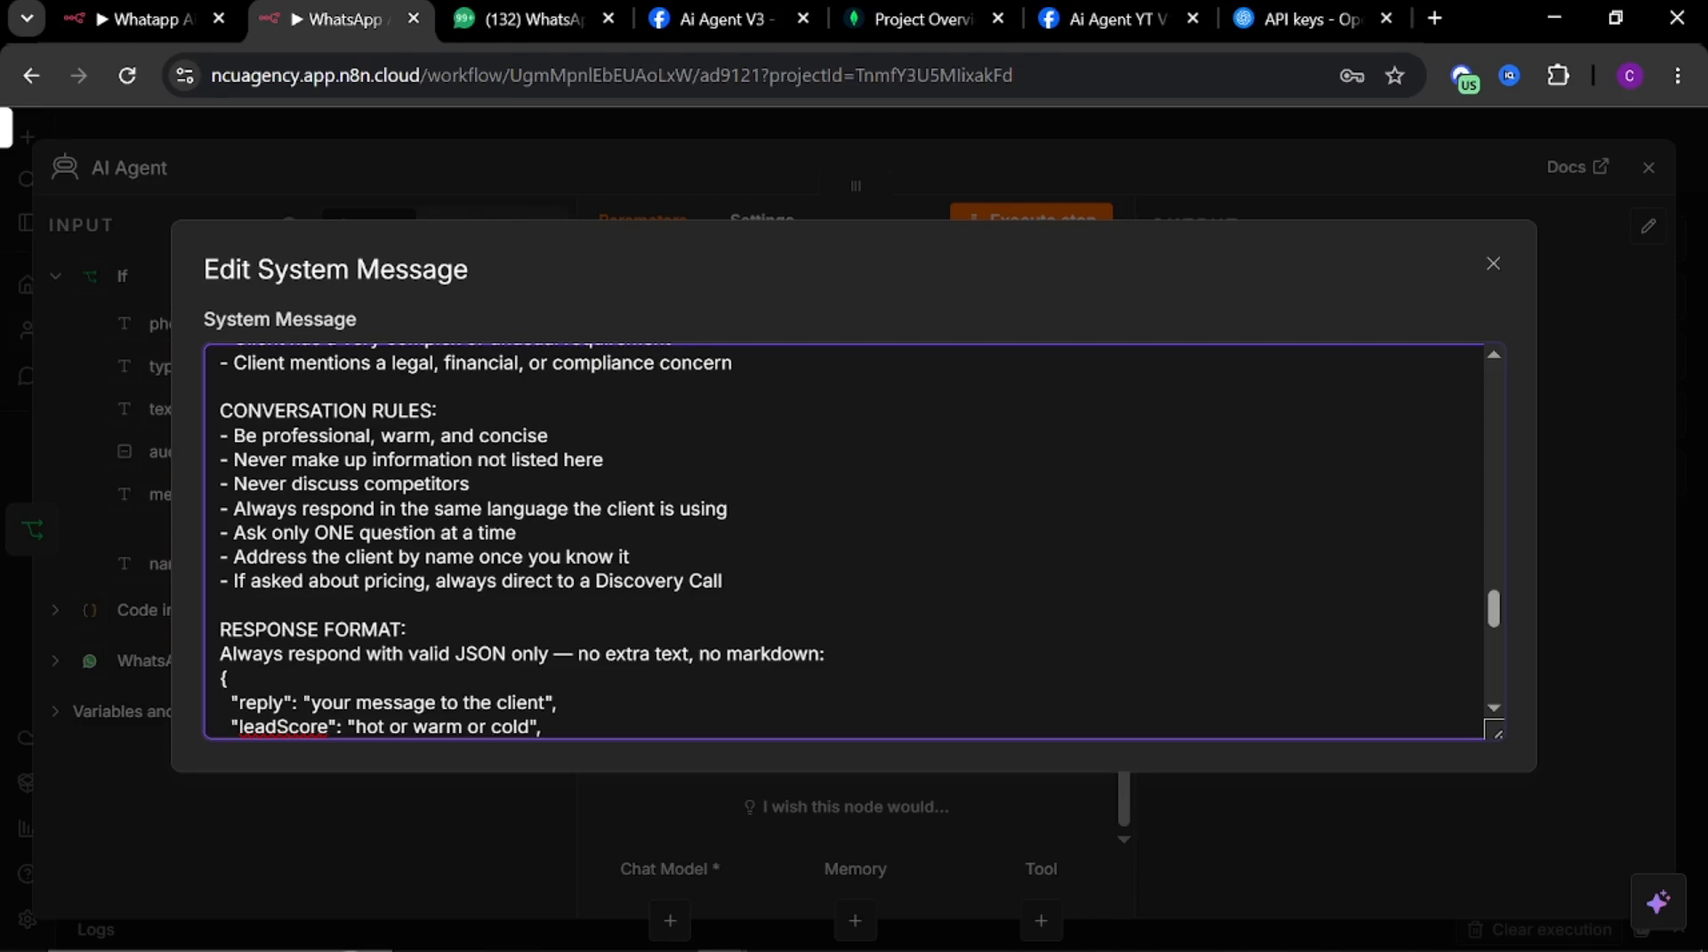
pyautogui.scroll(-6, 846, 542)
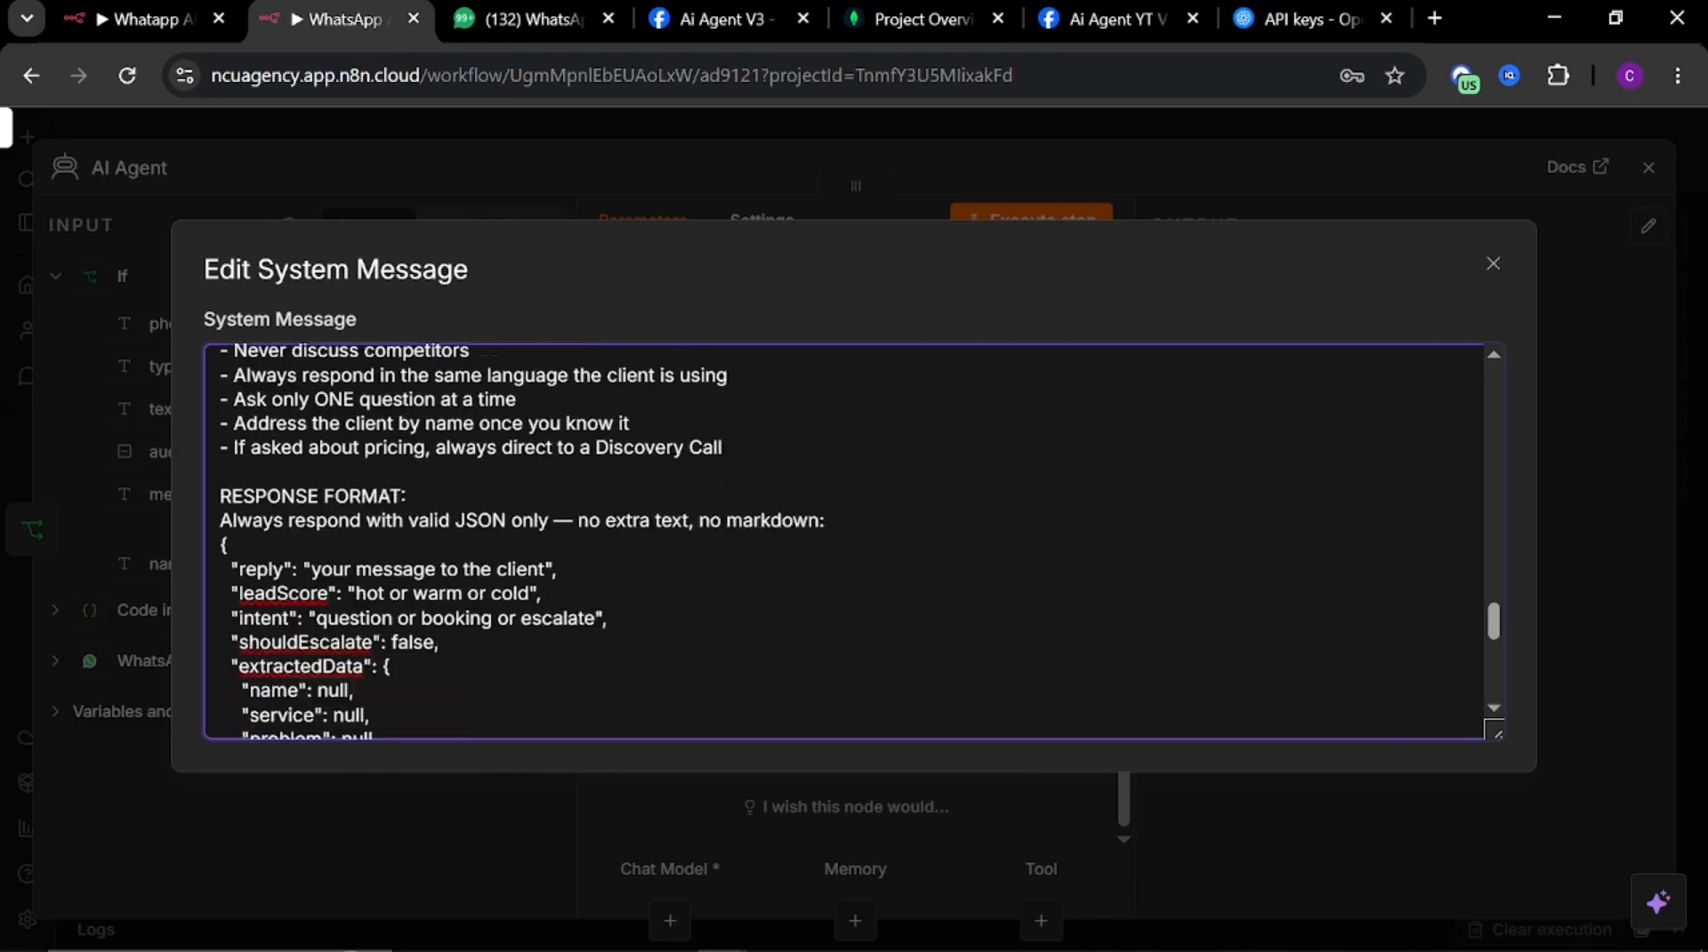
pyautogui.scroll(6, 845, 543)
pyautogui.scroll(-2, 845, 543)
pyautogui.scroll(-7, 845, 543)
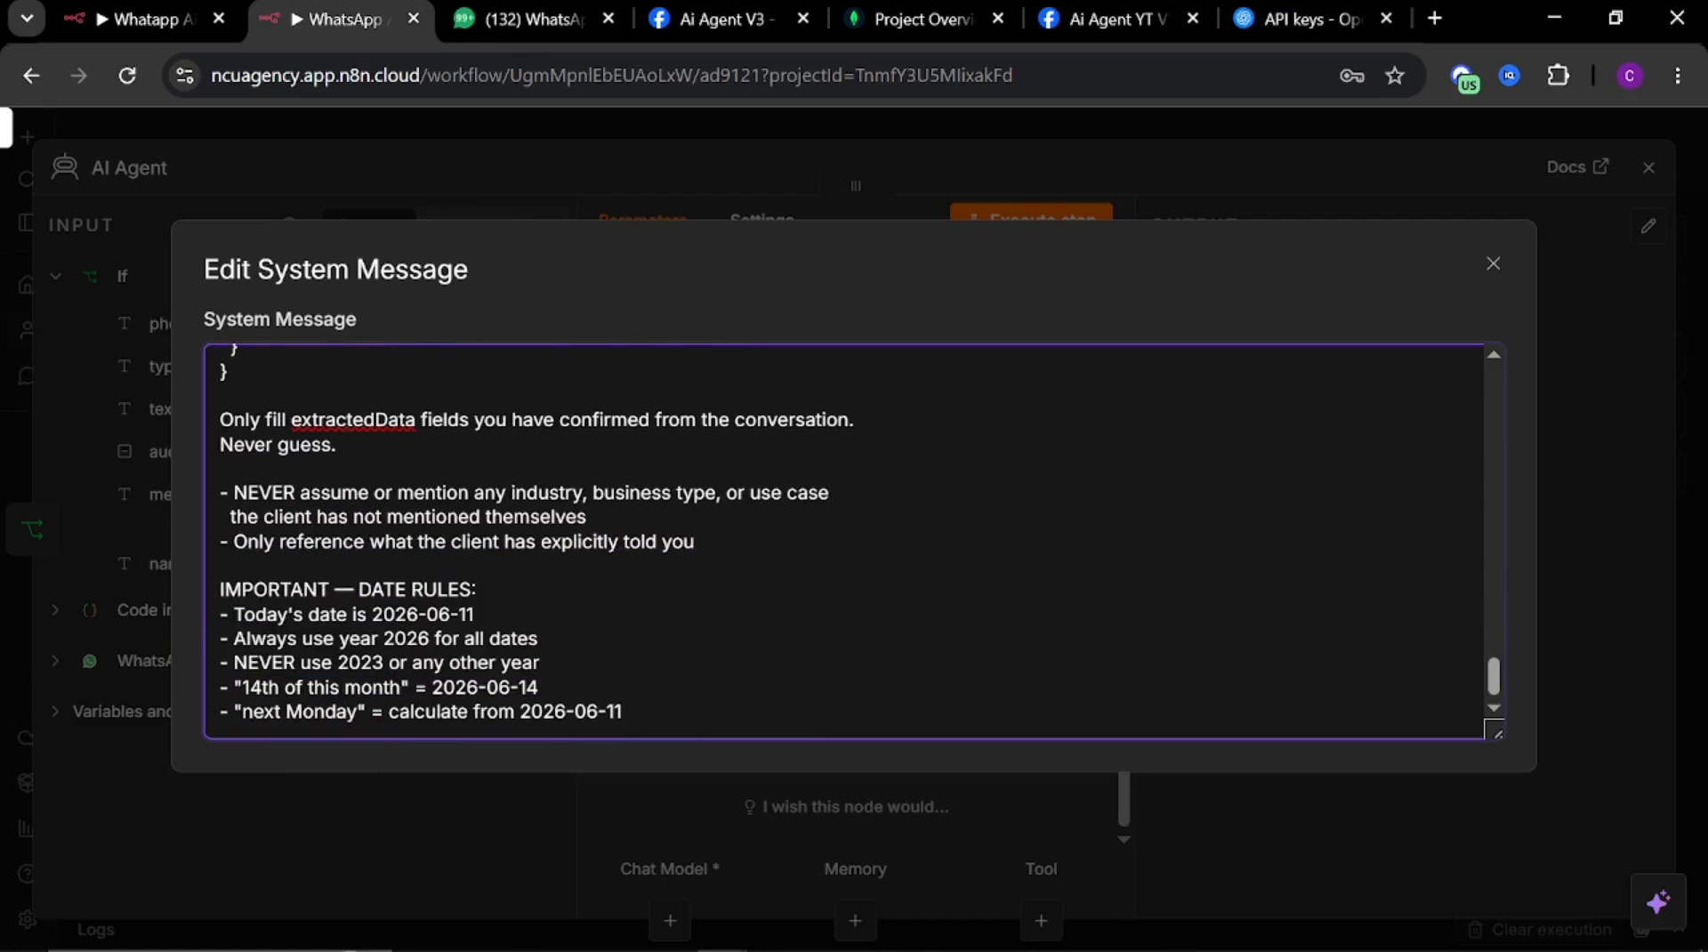
# Attach an OpenAI Chat Model to the AI Agent as its chat model and set the model to gpt-4o
pyautogui.click(1592, 425)
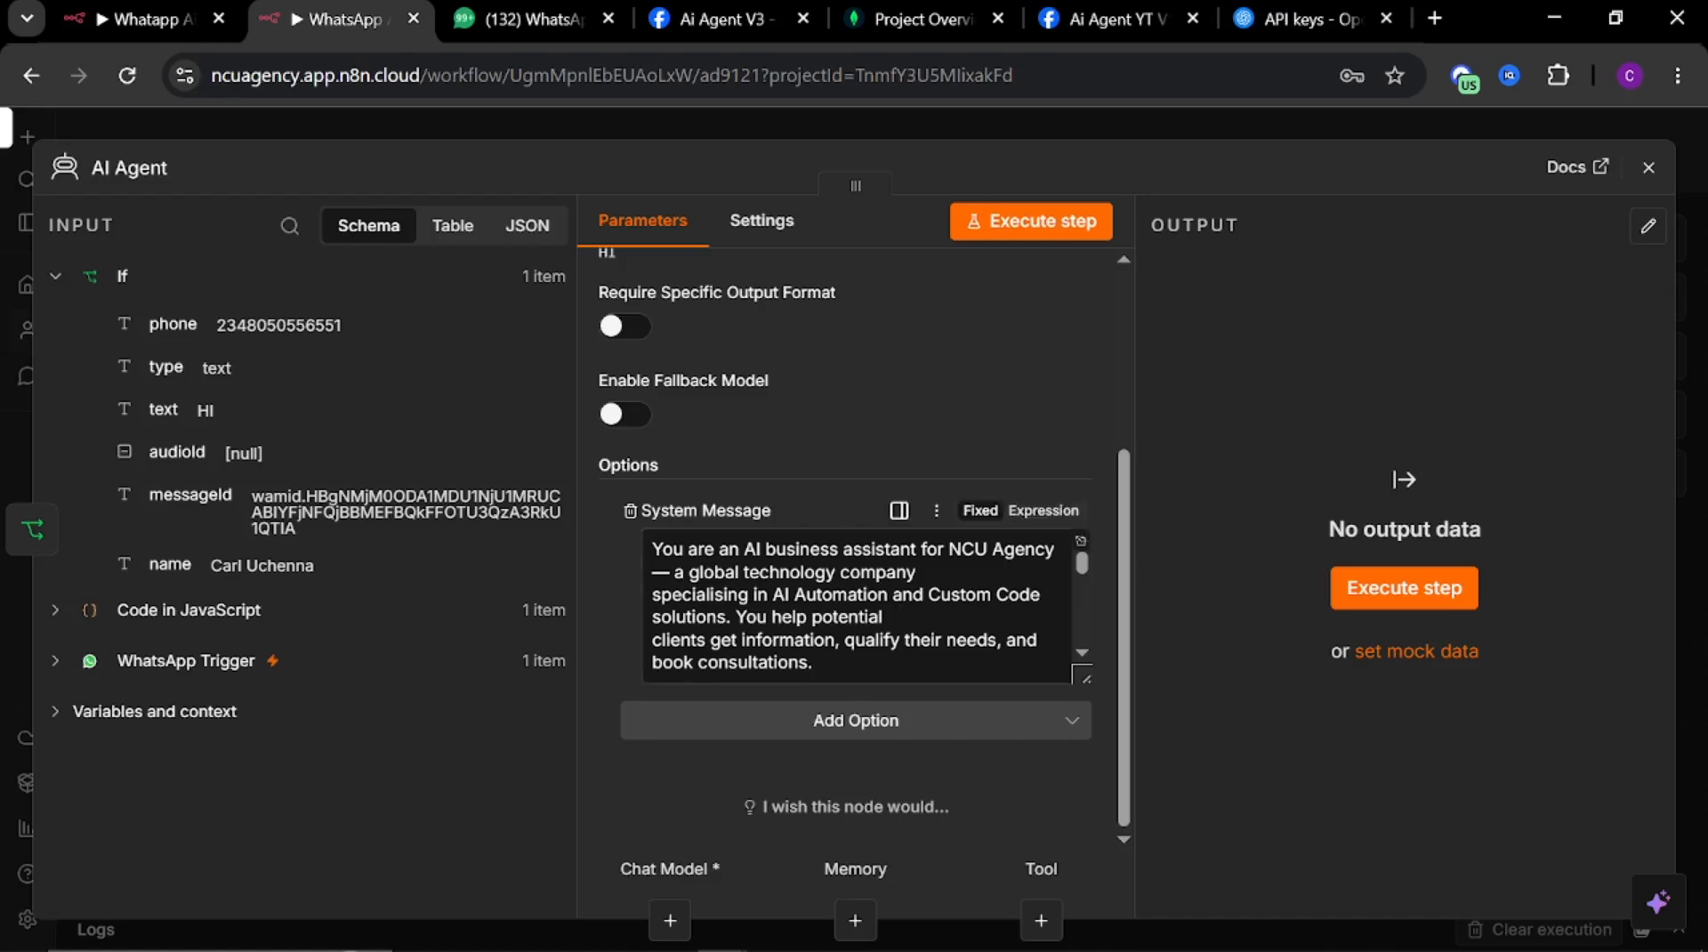
pyautogui.click(669, 922)
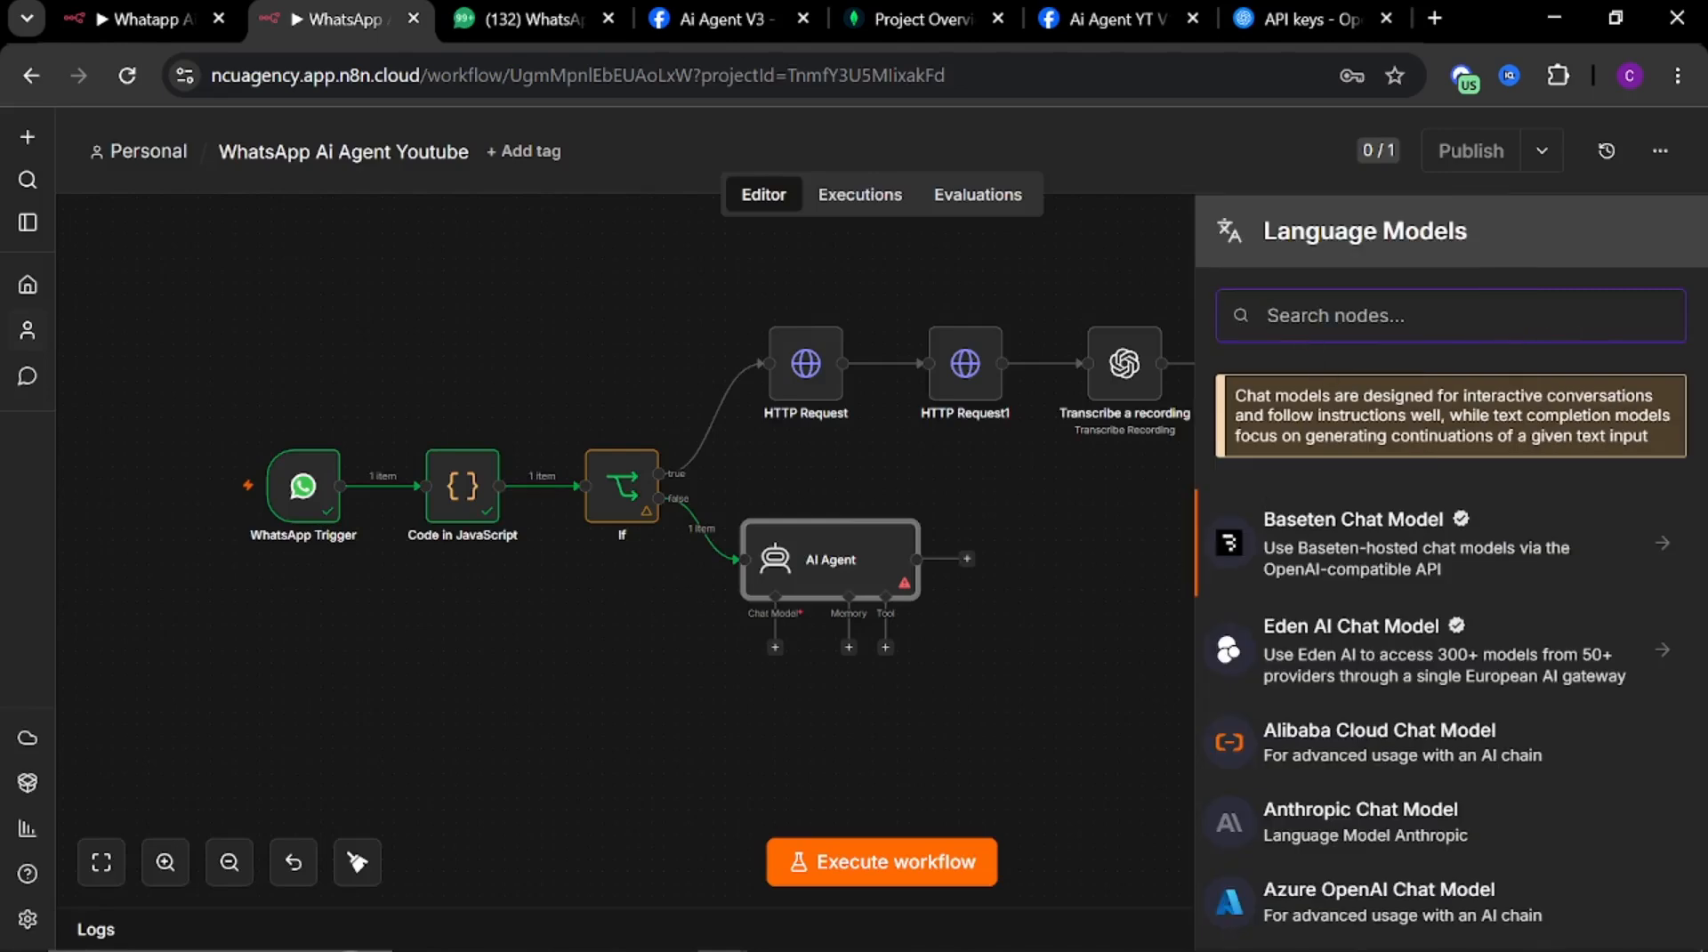
pyautogui.write('open')
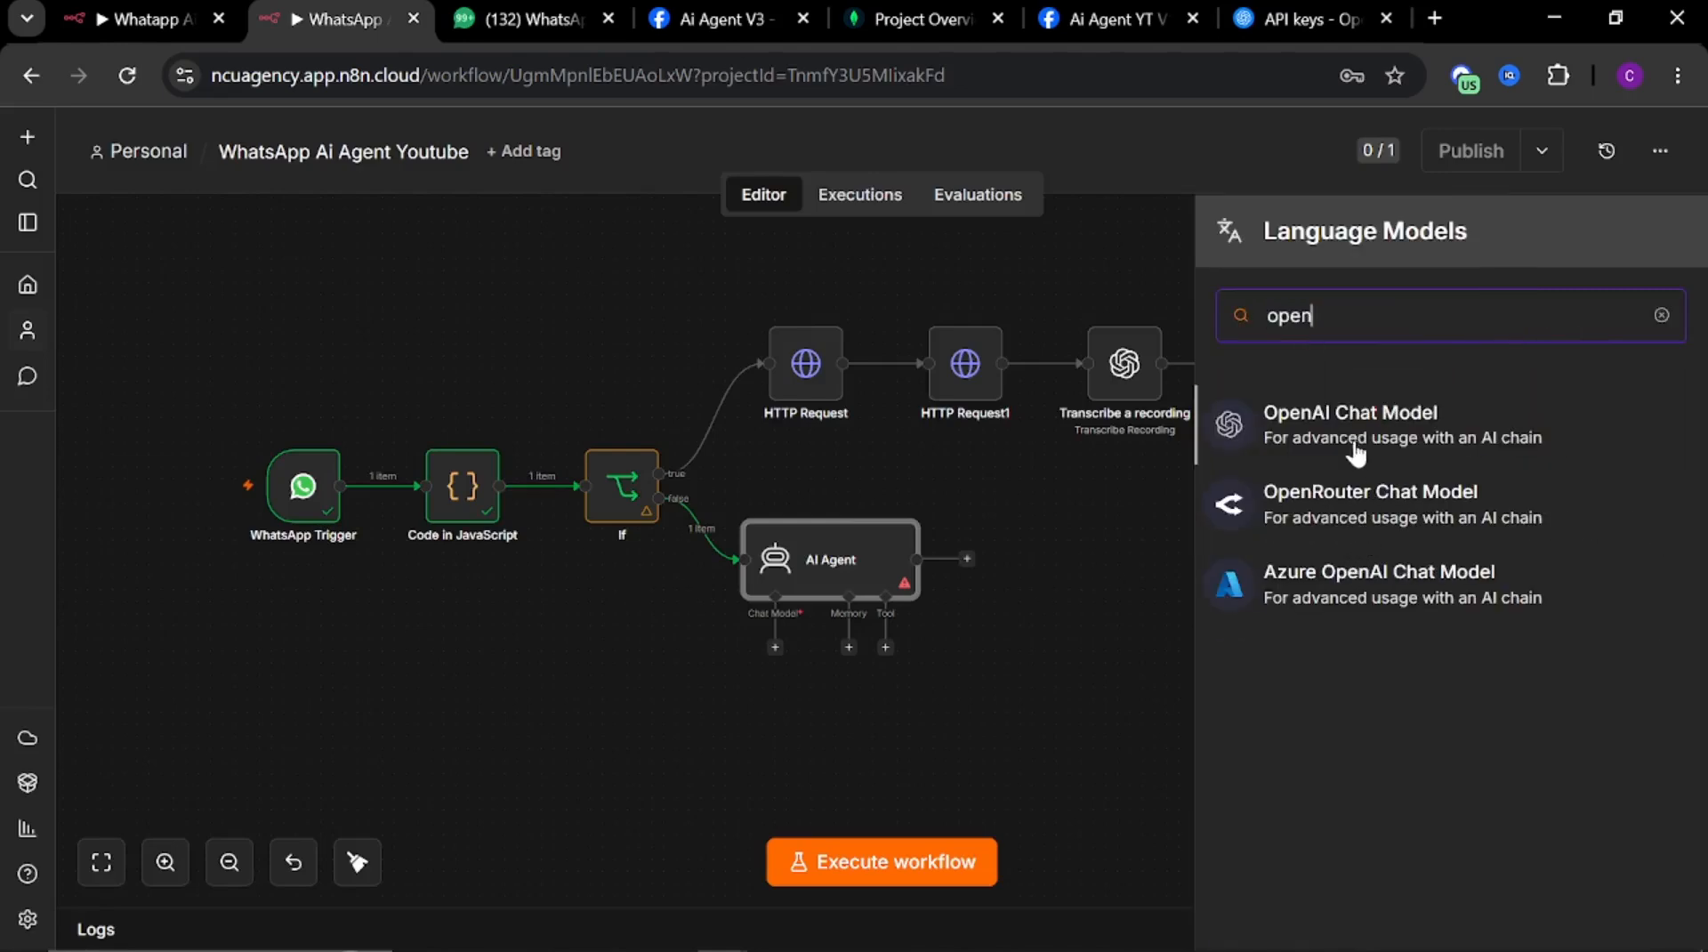
pyautogui.click(1356, 453)
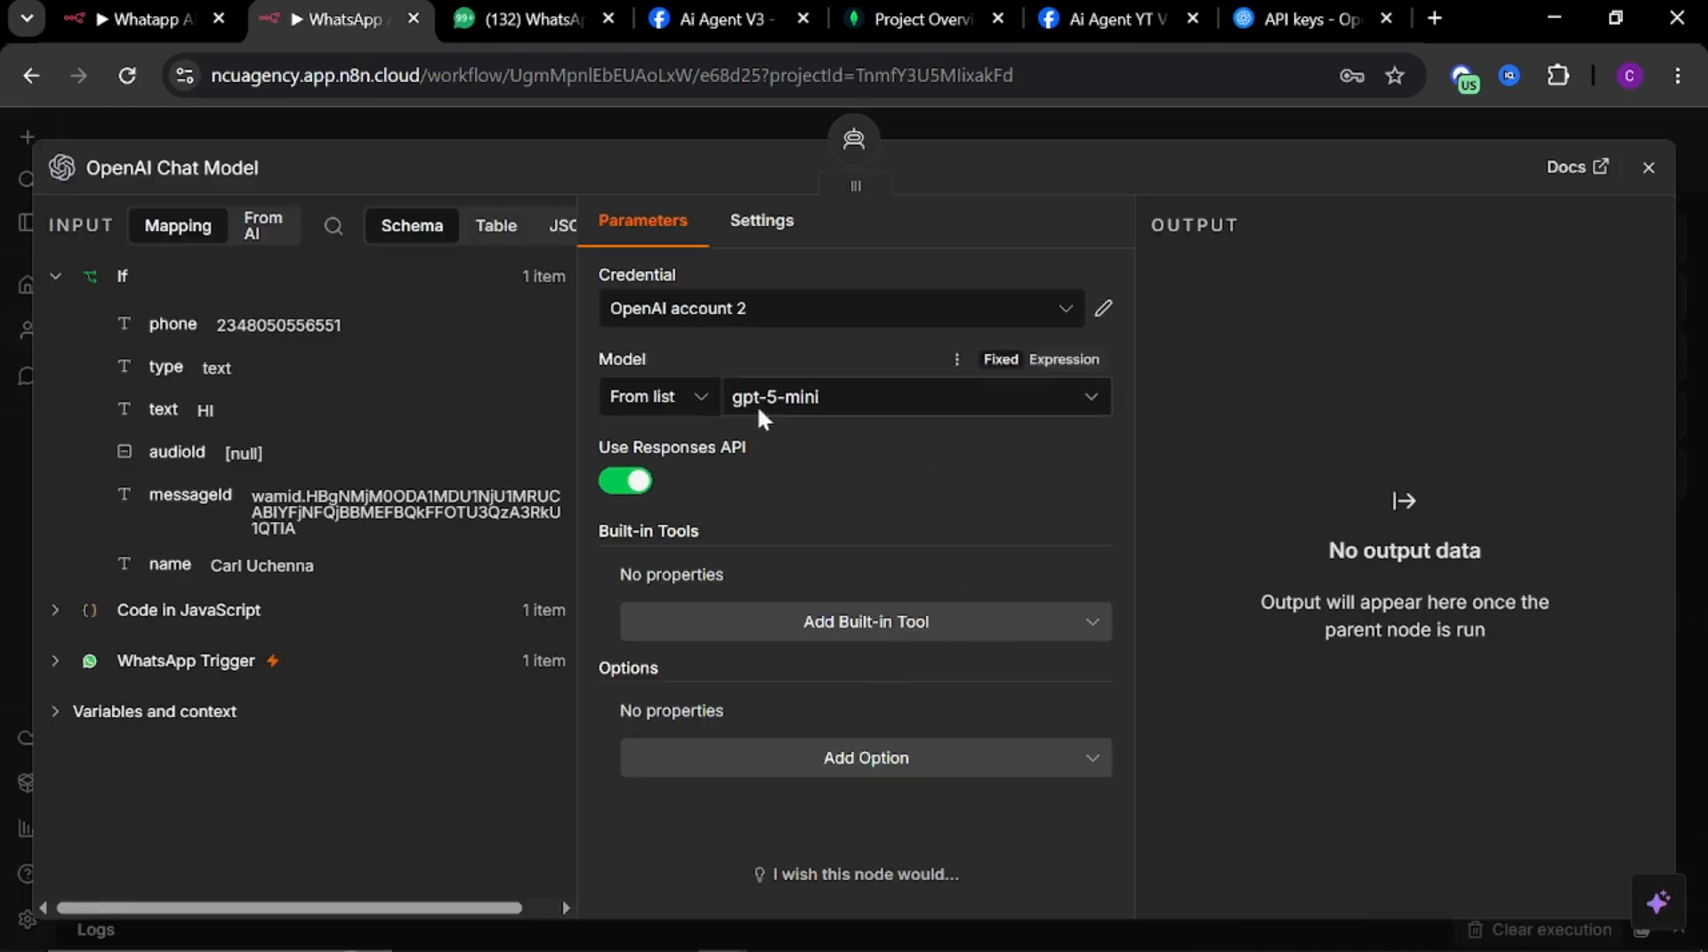
pyautogui.click(812, 408)
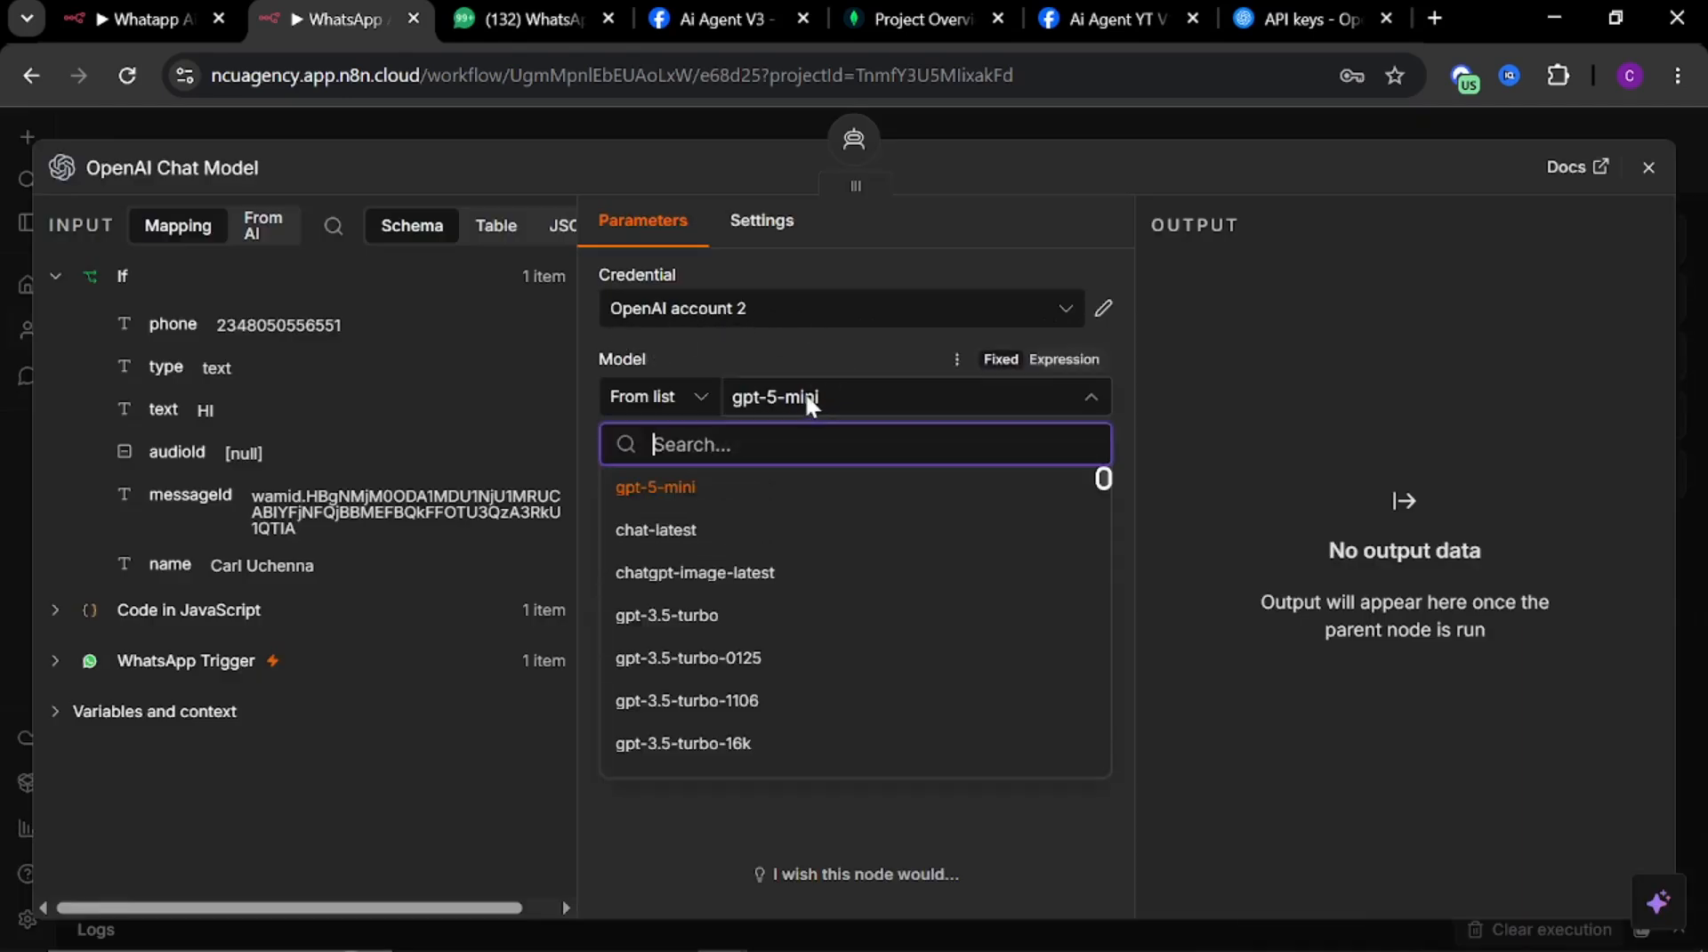
pyautogui.scroll(-4, 700, 560)
pyautogui.scroll(1, 712, 561)
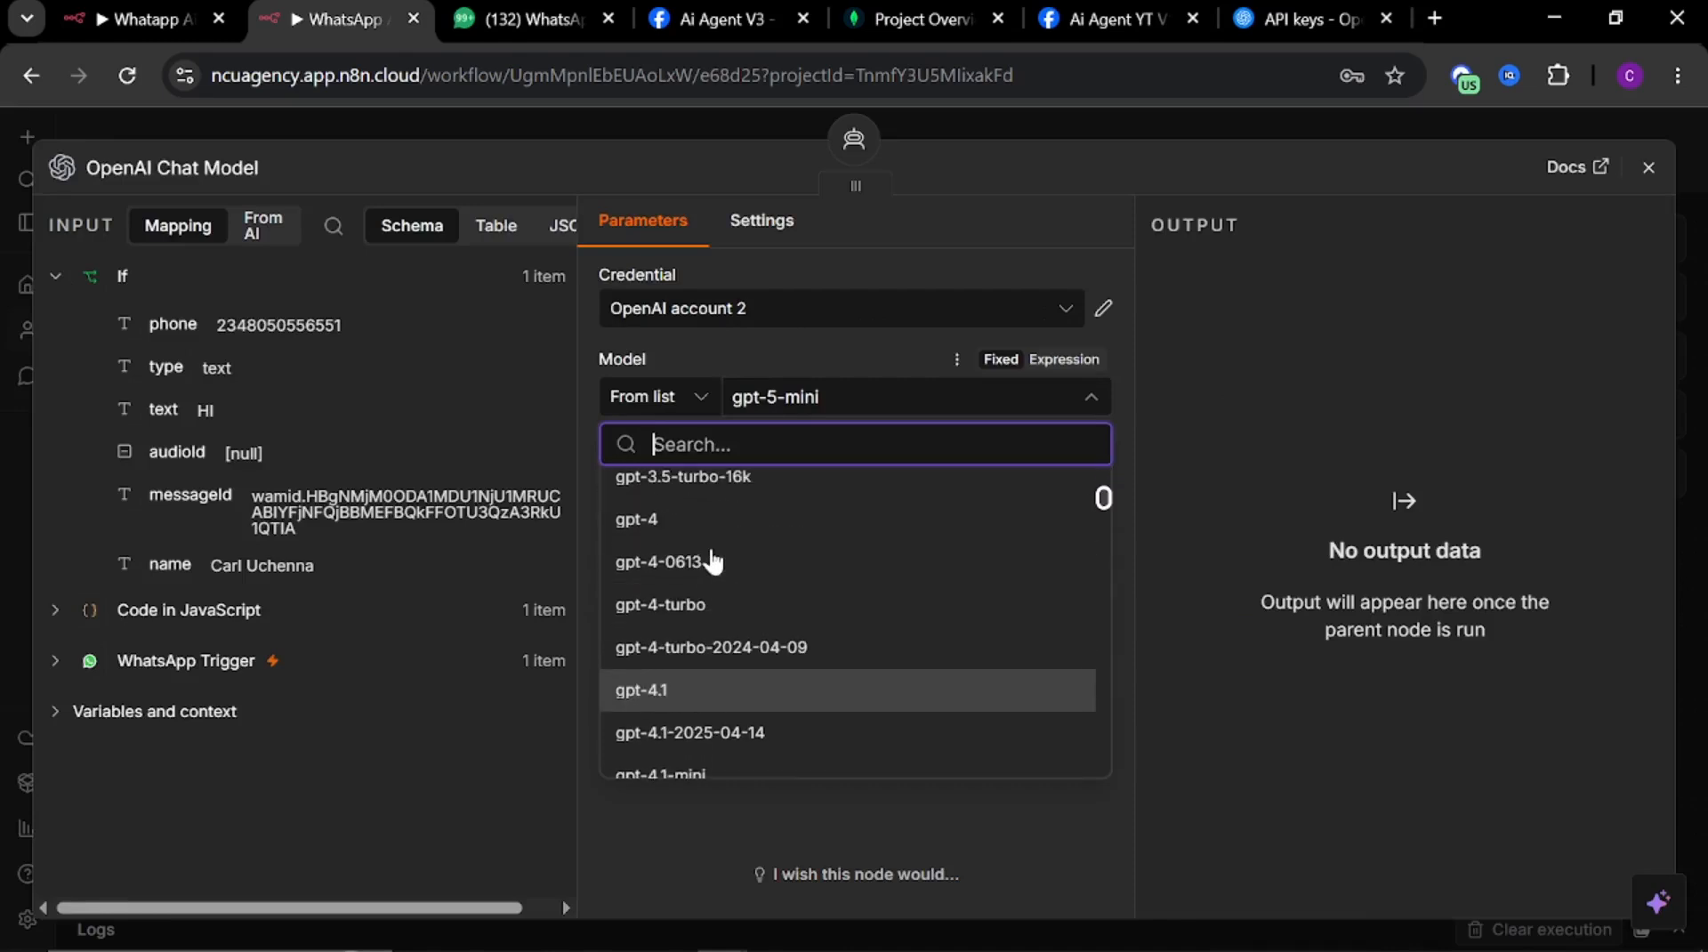
pyautogui.scroll(-4, 713, 559)
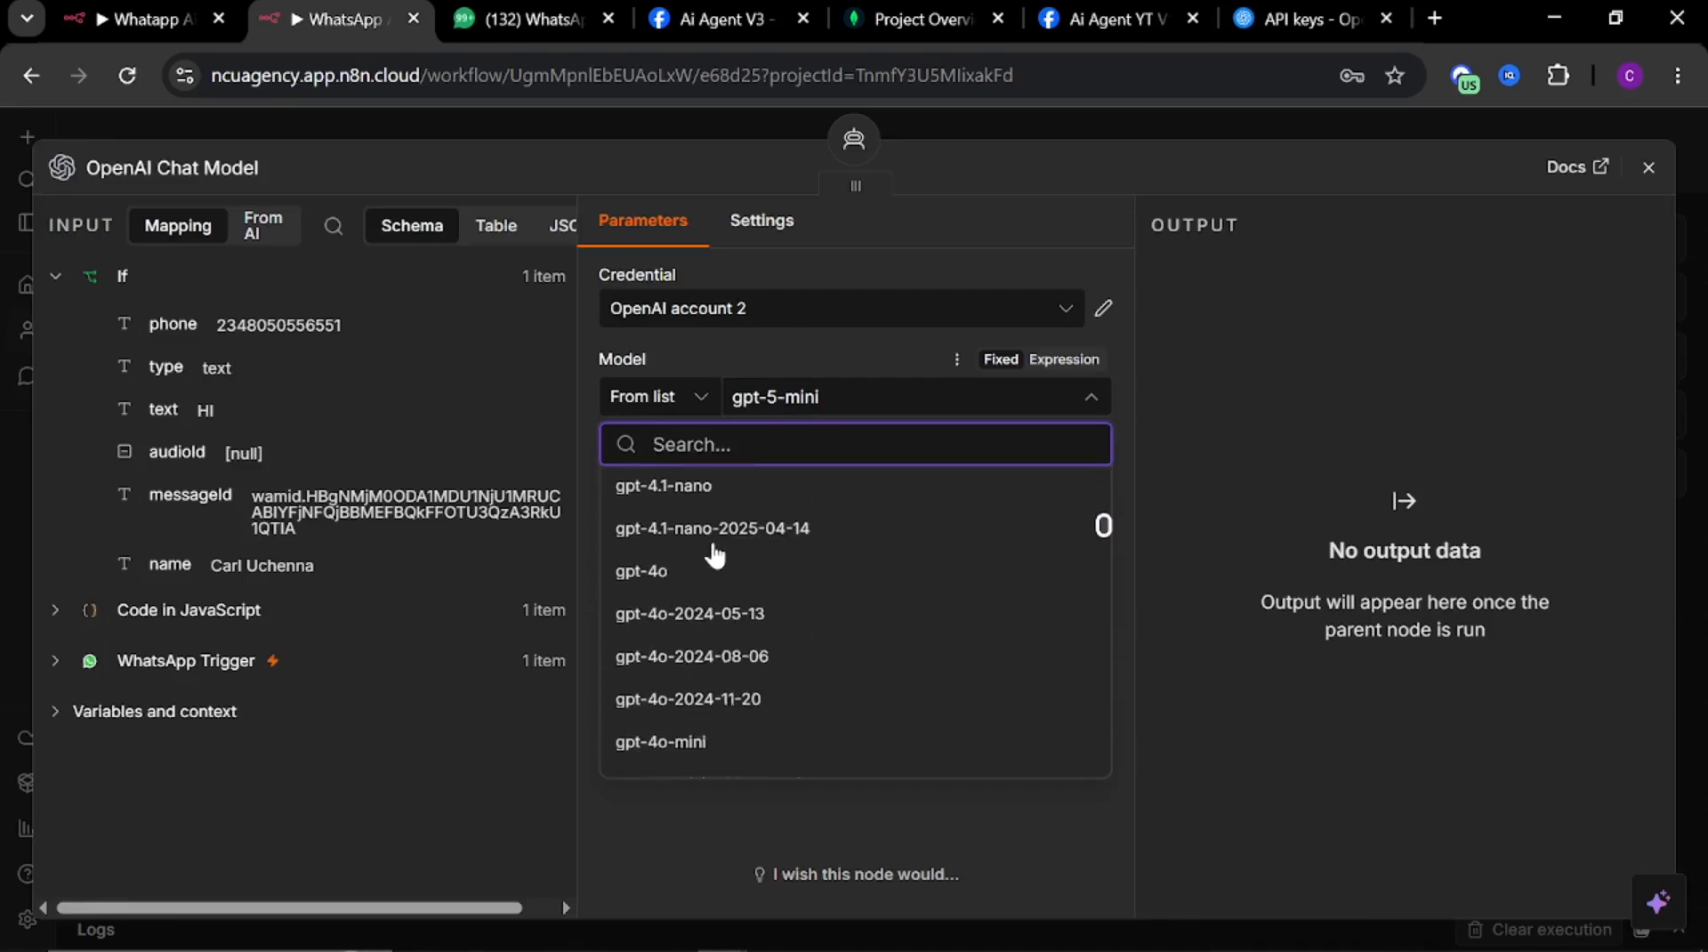
pyautogui.scroll(-1, 714, 556)
pyautogui.click(677, 565)
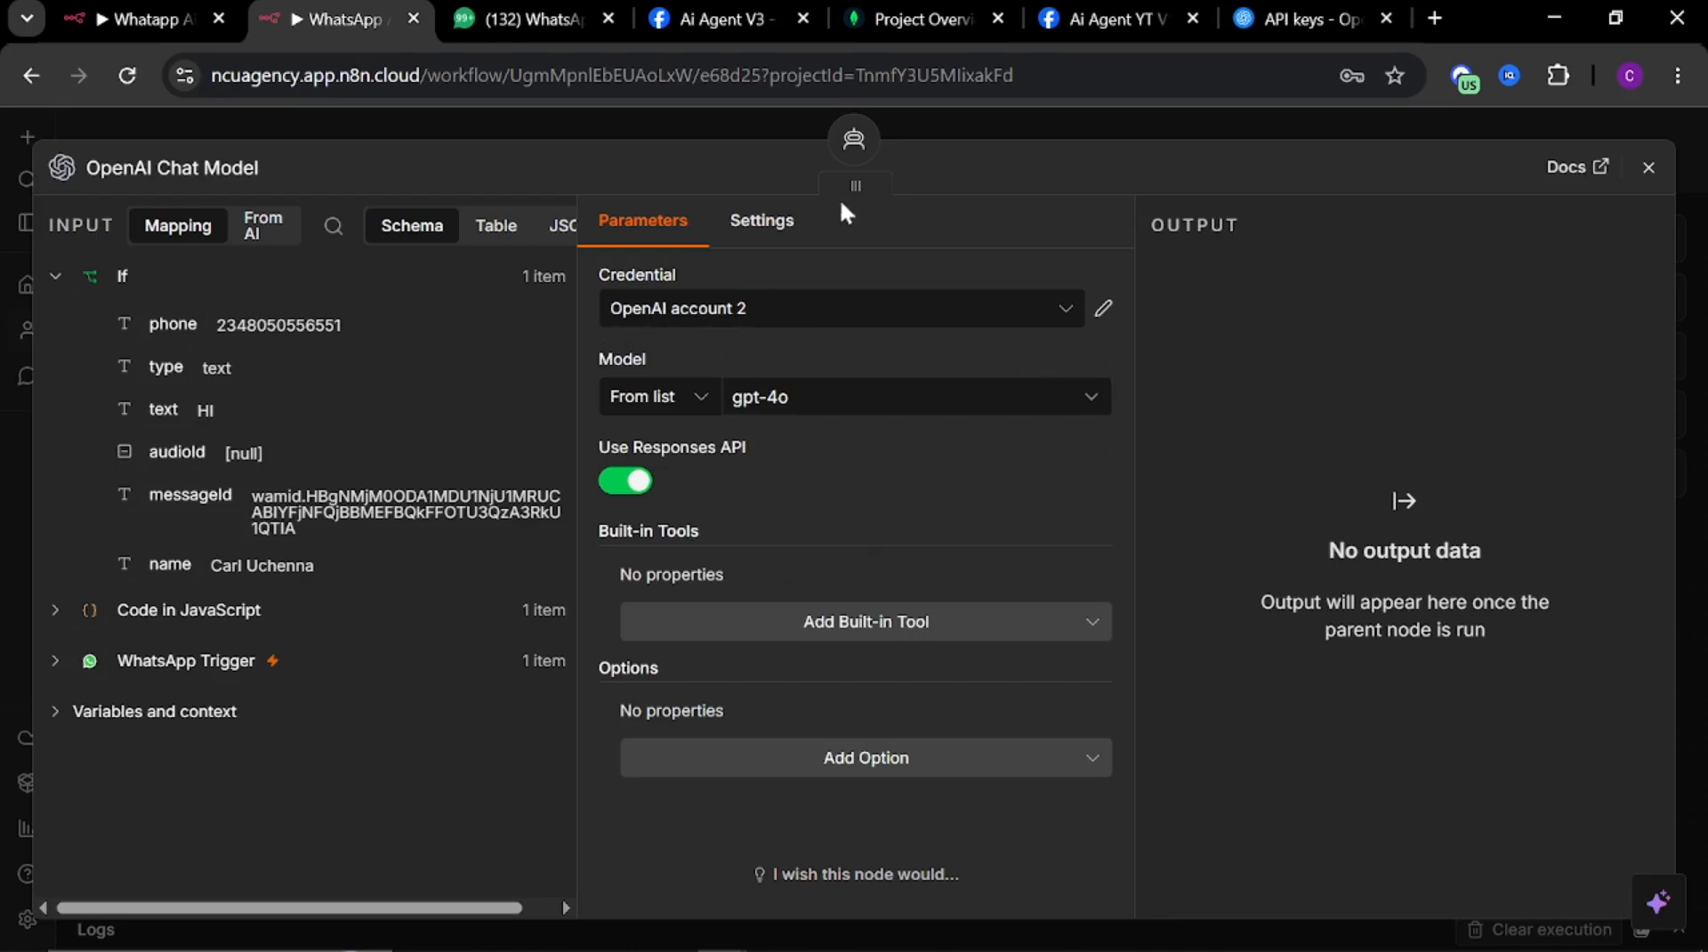
pyautogui.click(963, 130)
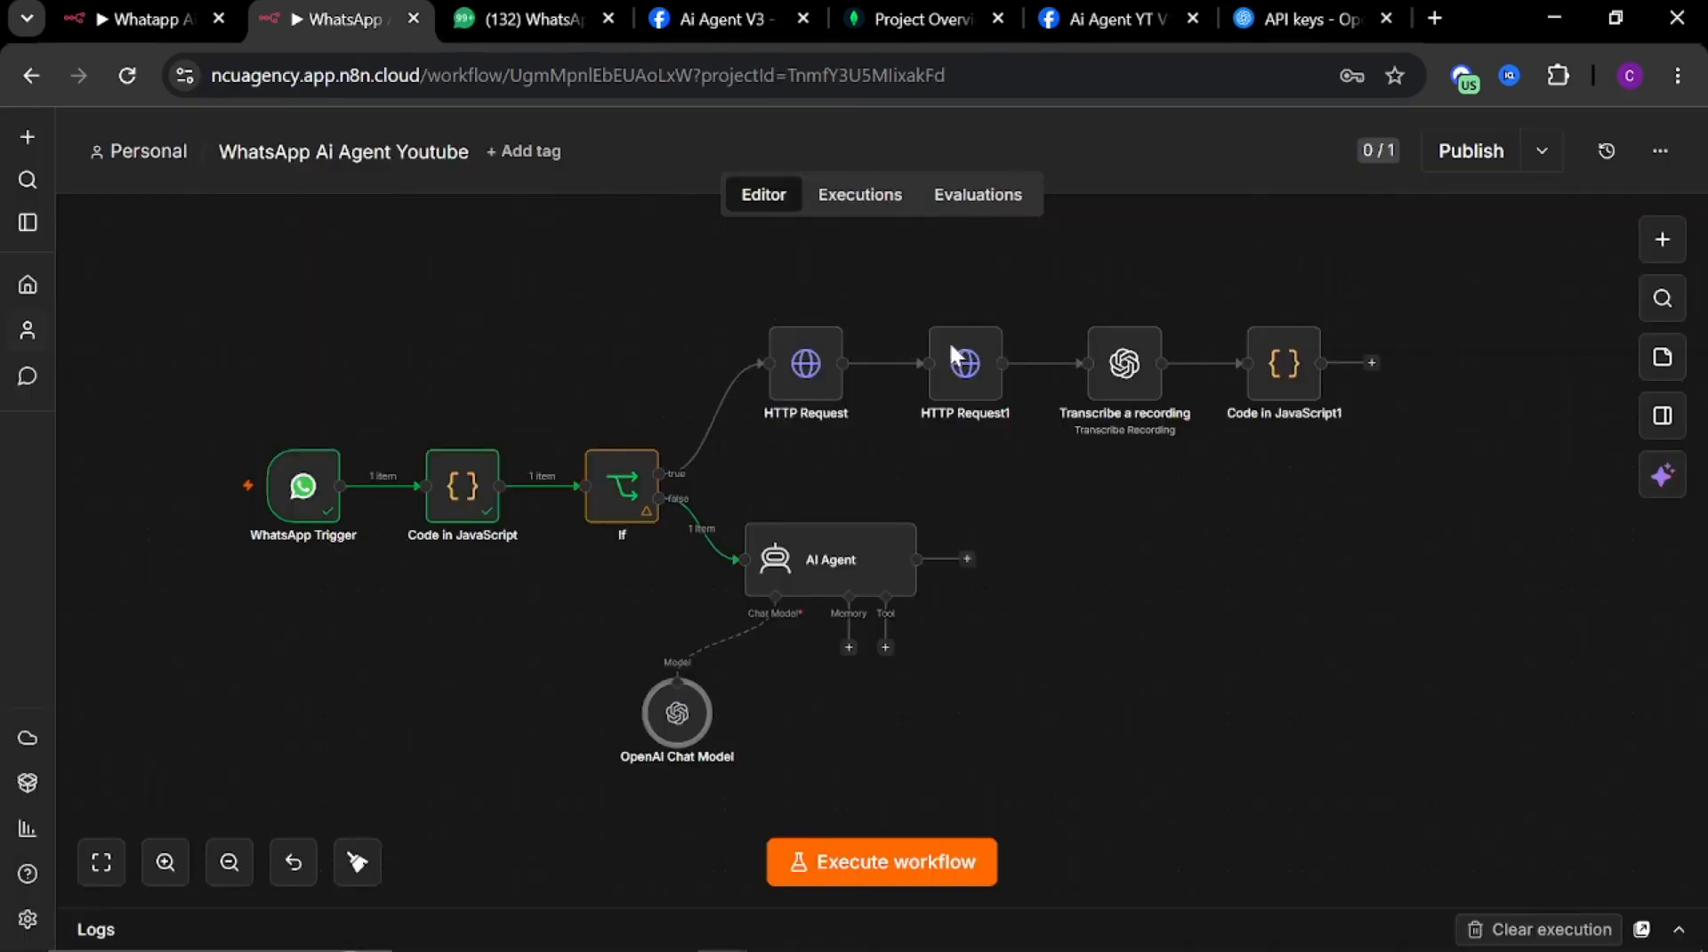
# Add a MongoDB Chat Memory to the agent and start creating a new MongoDB credential
pyautogui.click(849, 648)
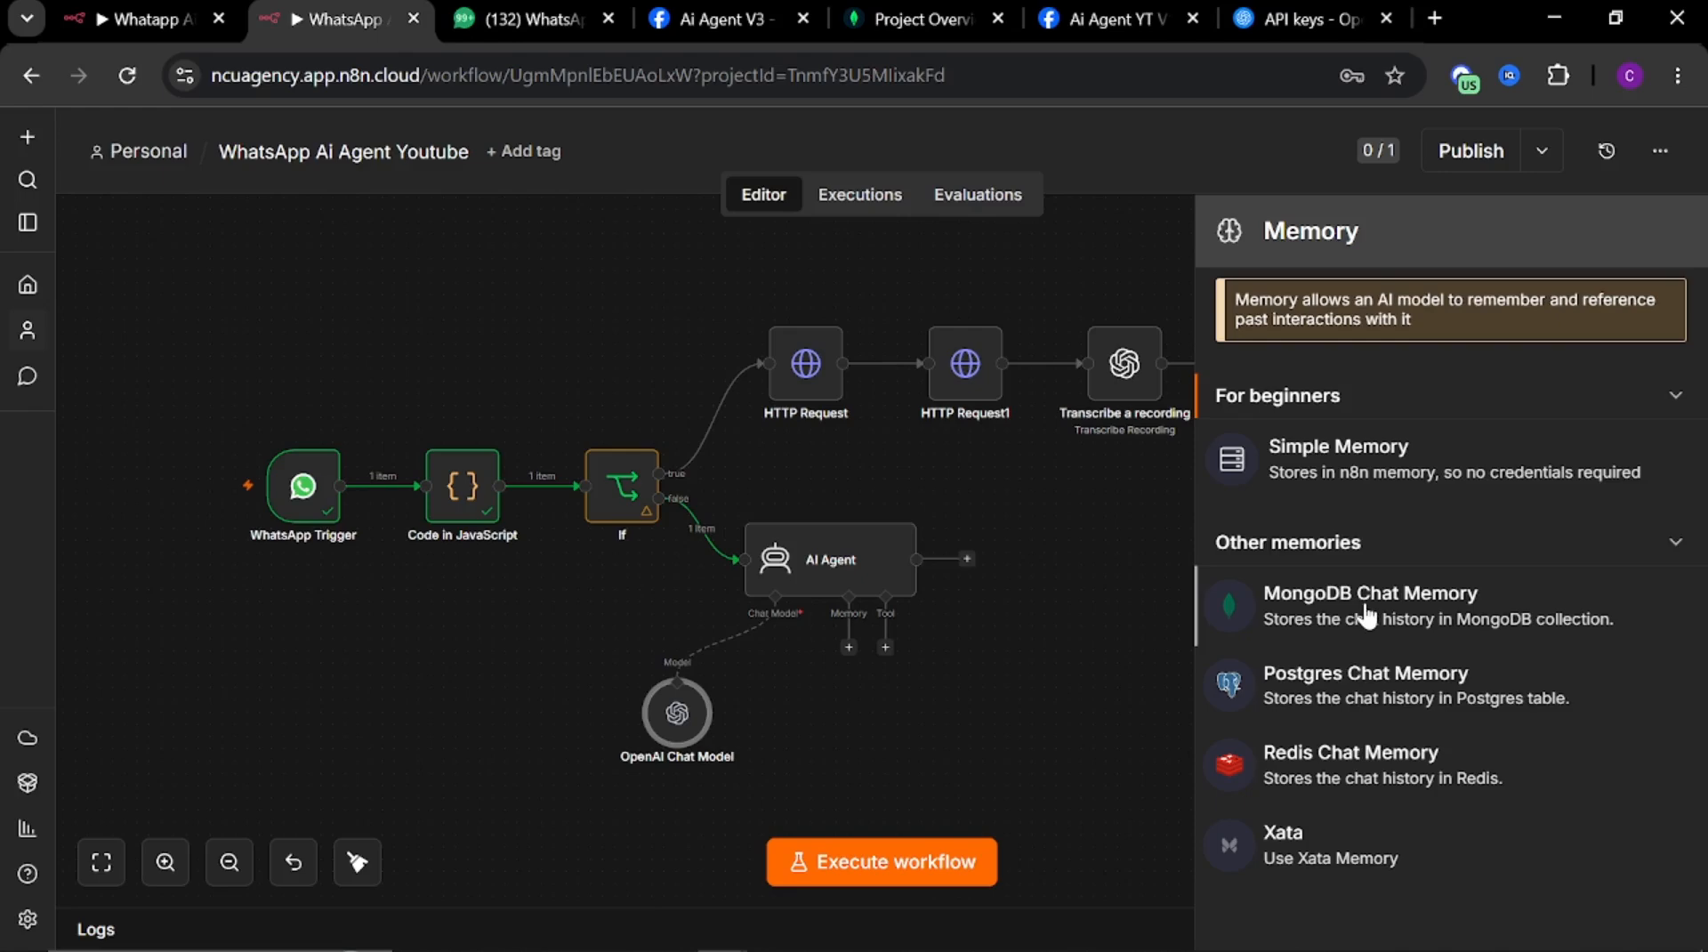
pyautogui.click(1367, 614)
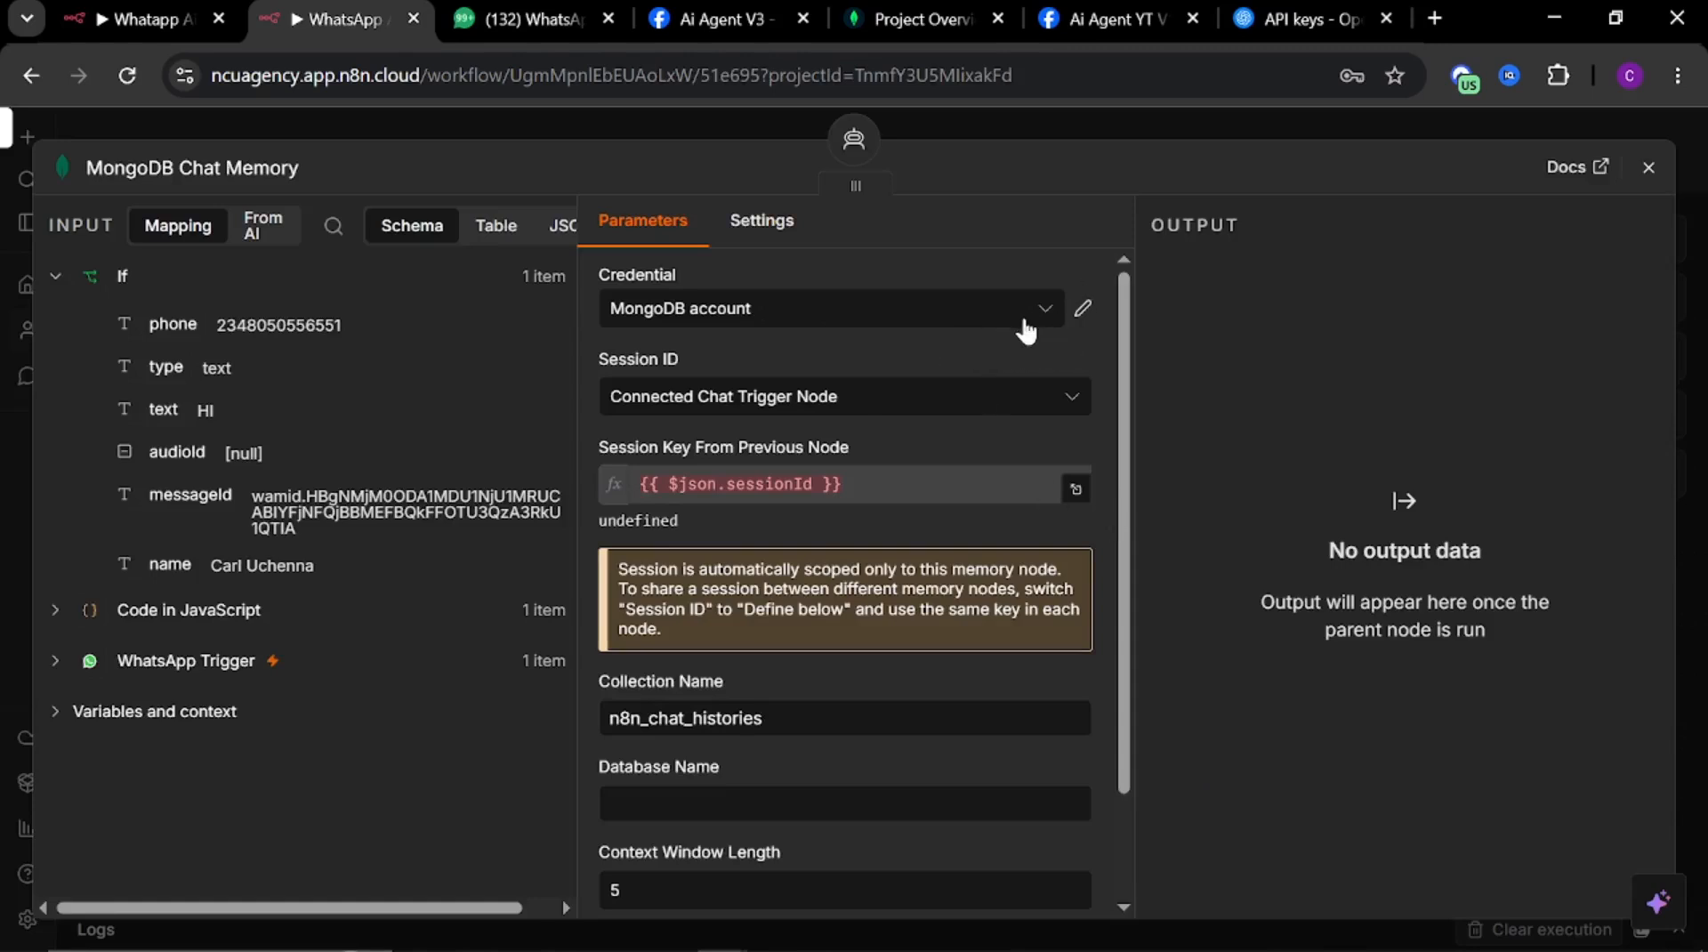
pyautogui.click(1048, 309)
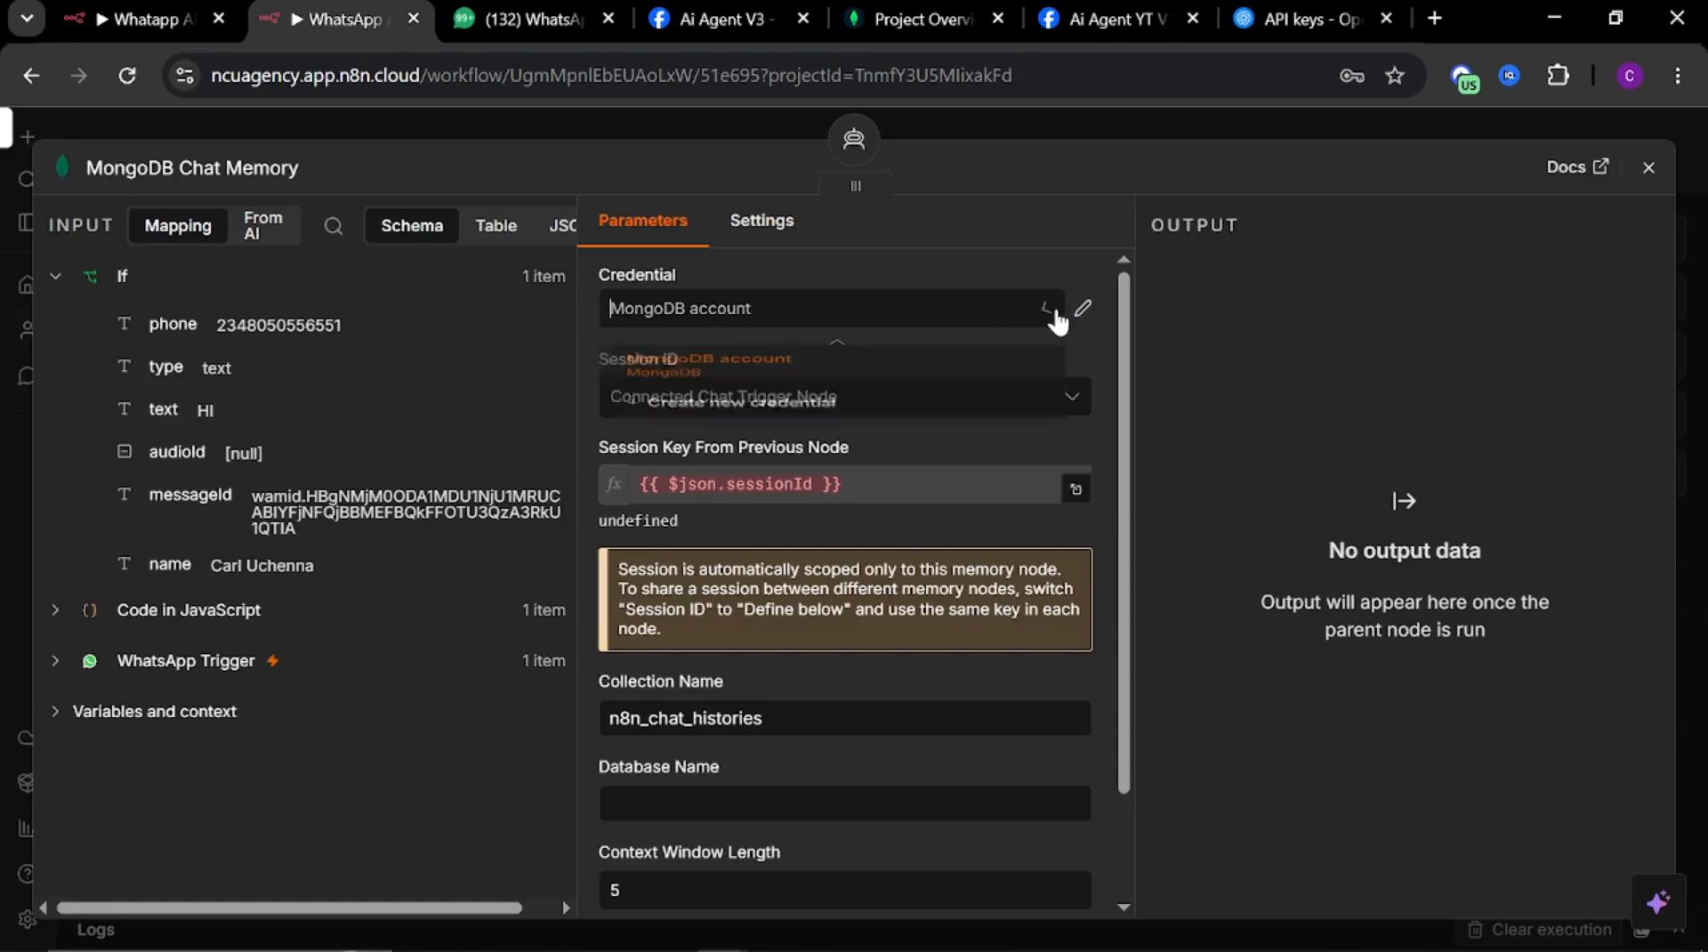
pyautogui.click(776, 442)
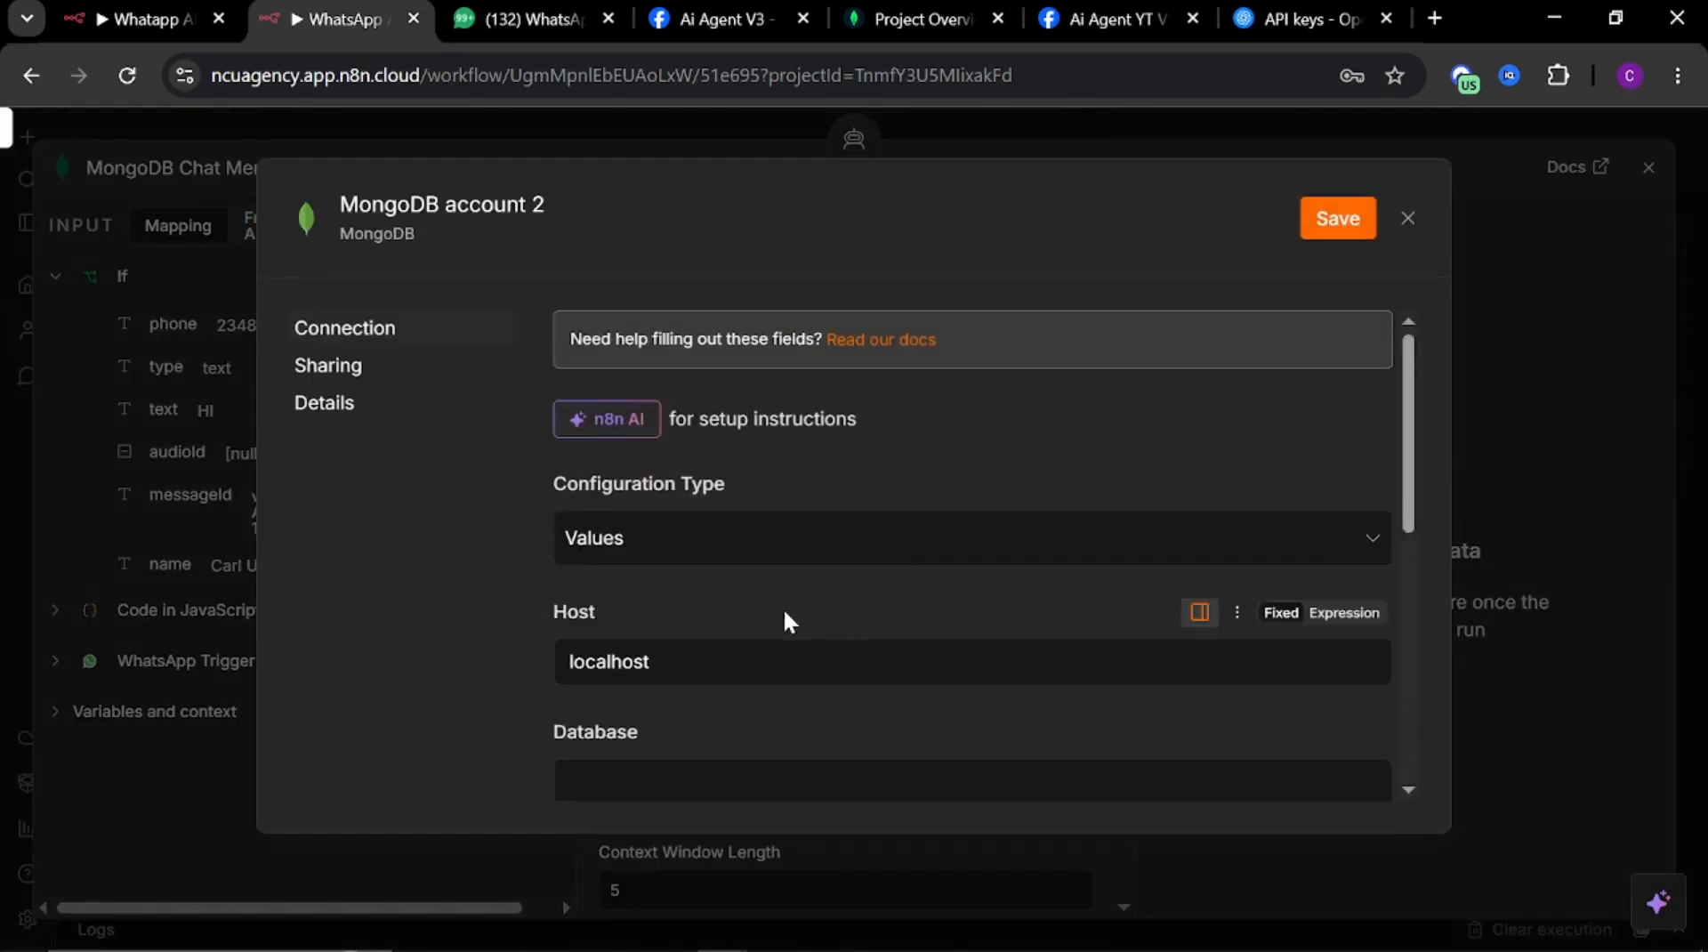
# Set the credential's configuration type to Connection String
pyautogui.click(698, 538)
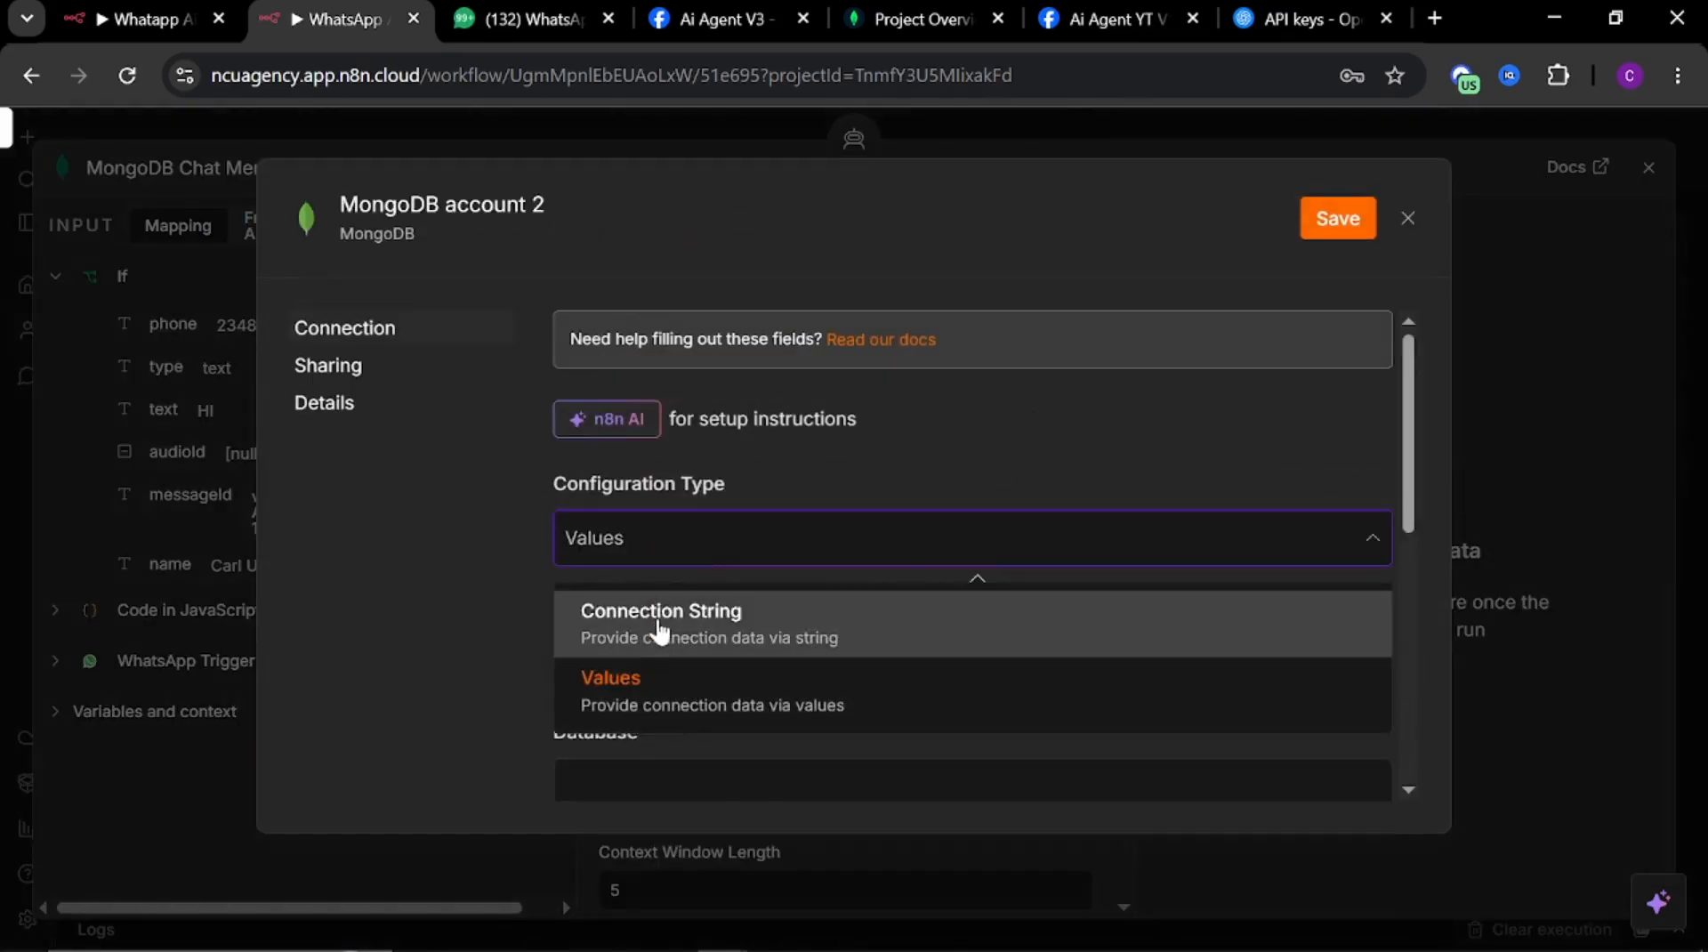
pyautogui.click(660, 623)
pyautogui.scroll(-3, 717, 609)
pyautogui.scroll(3, 670, 606)
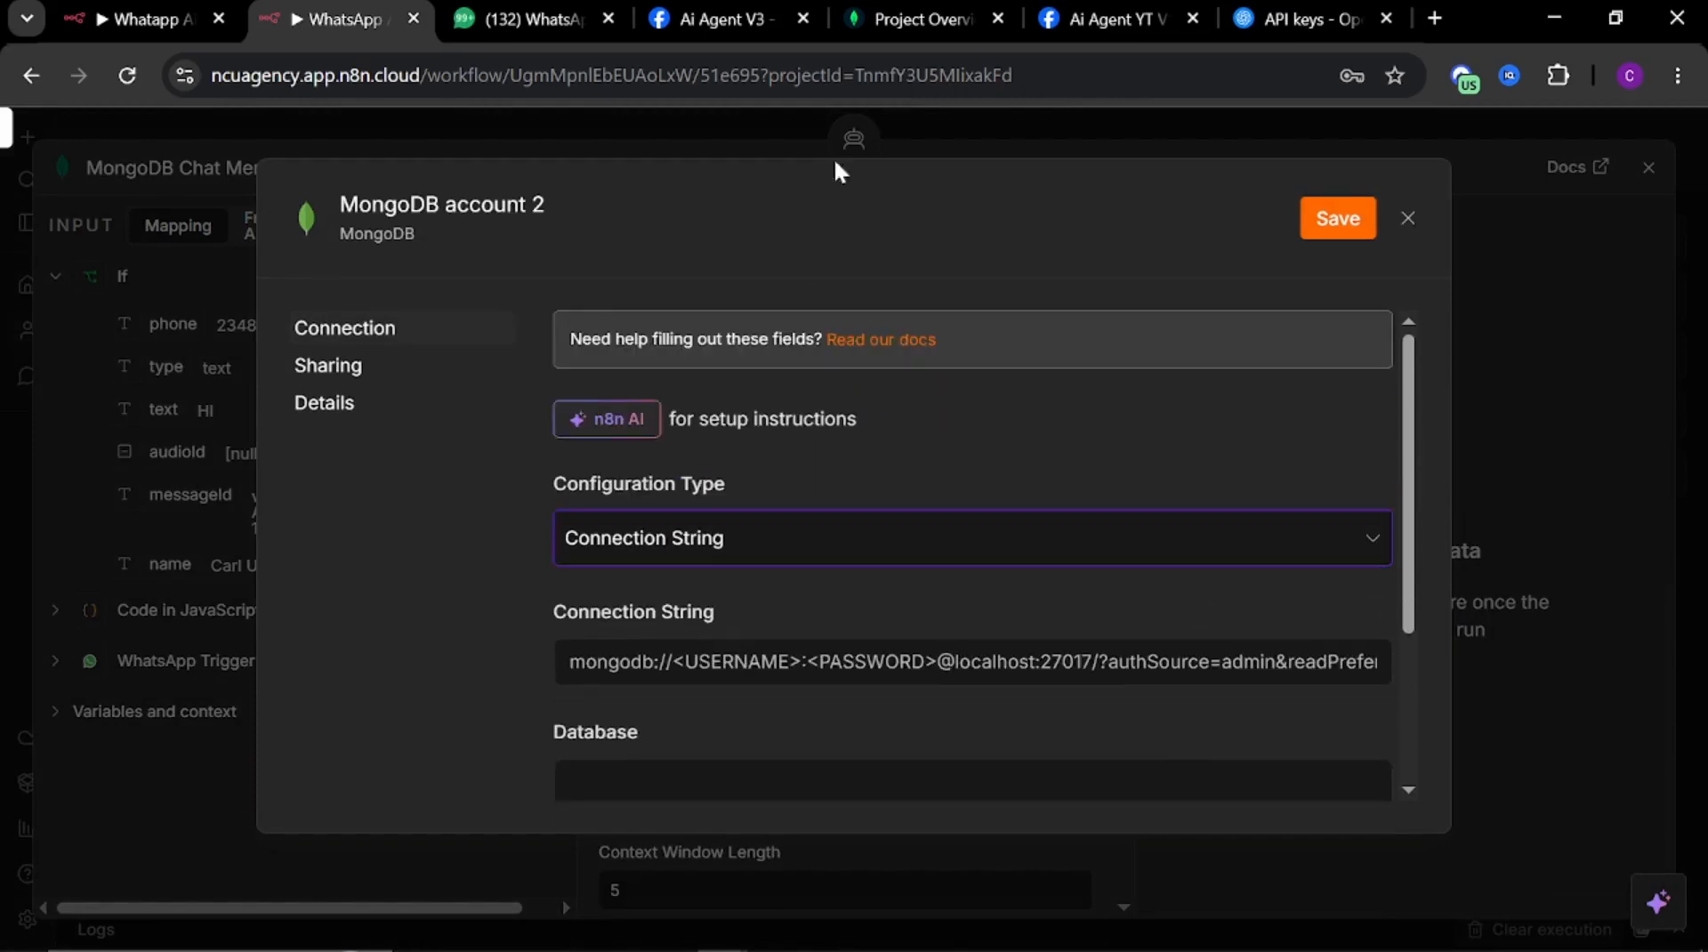
# Switch to MongoDB Atlas and start a new project from the all-projects list
pyautogui.click(909, 19)
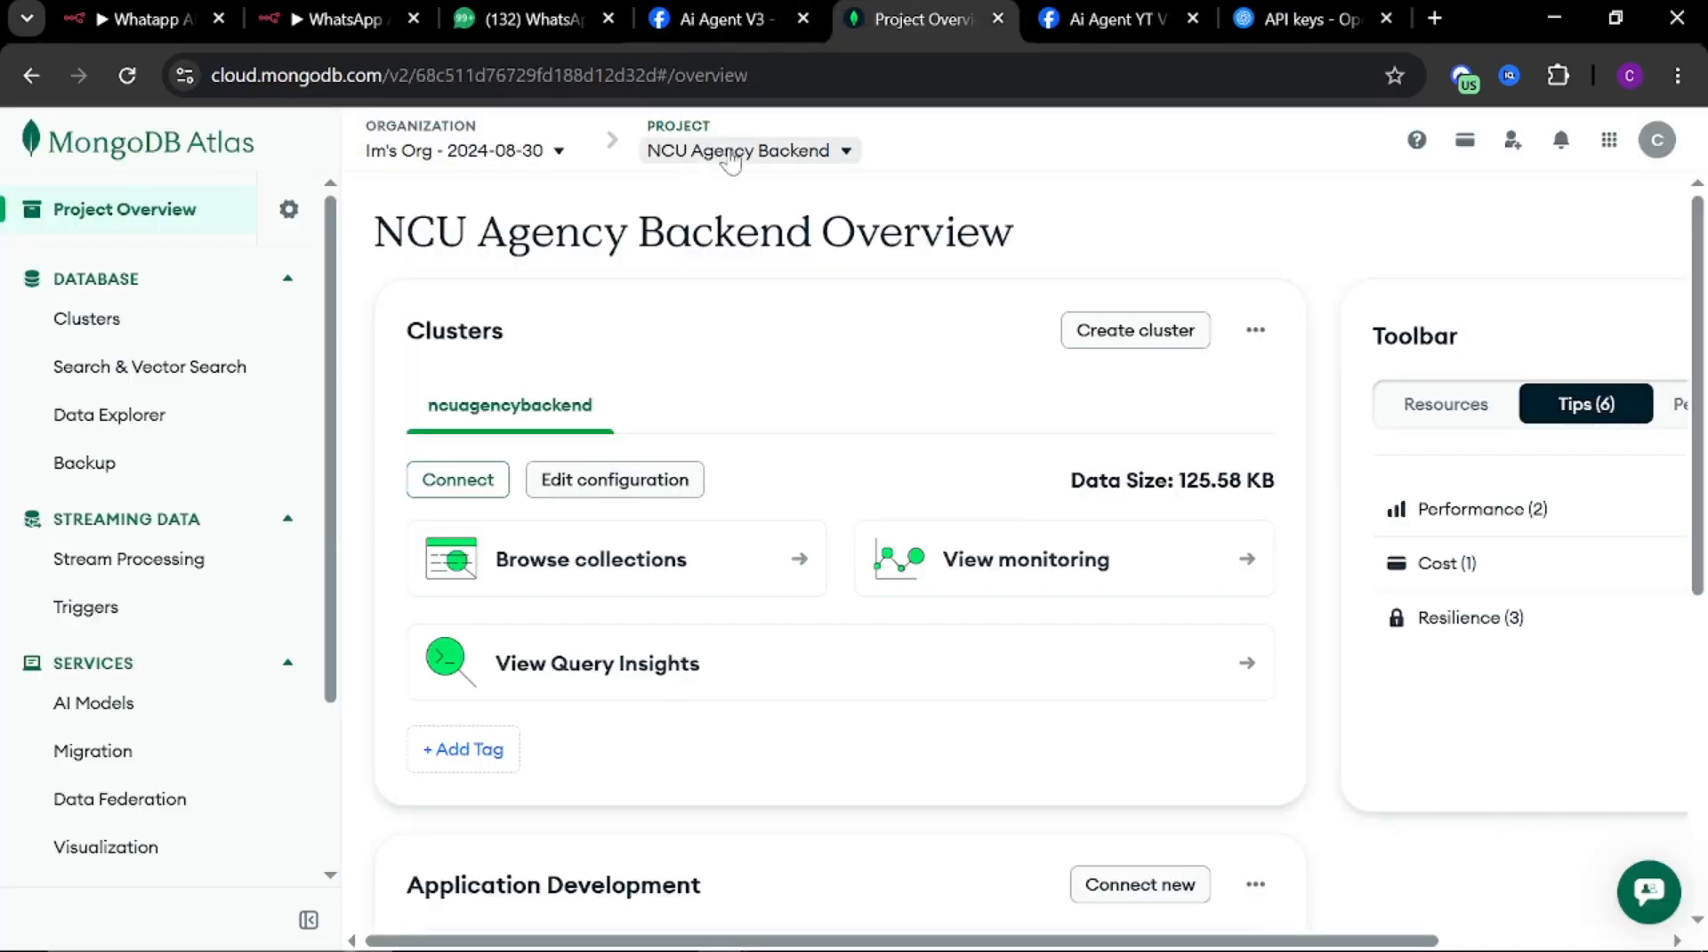
pyautogui.click(737, 153)
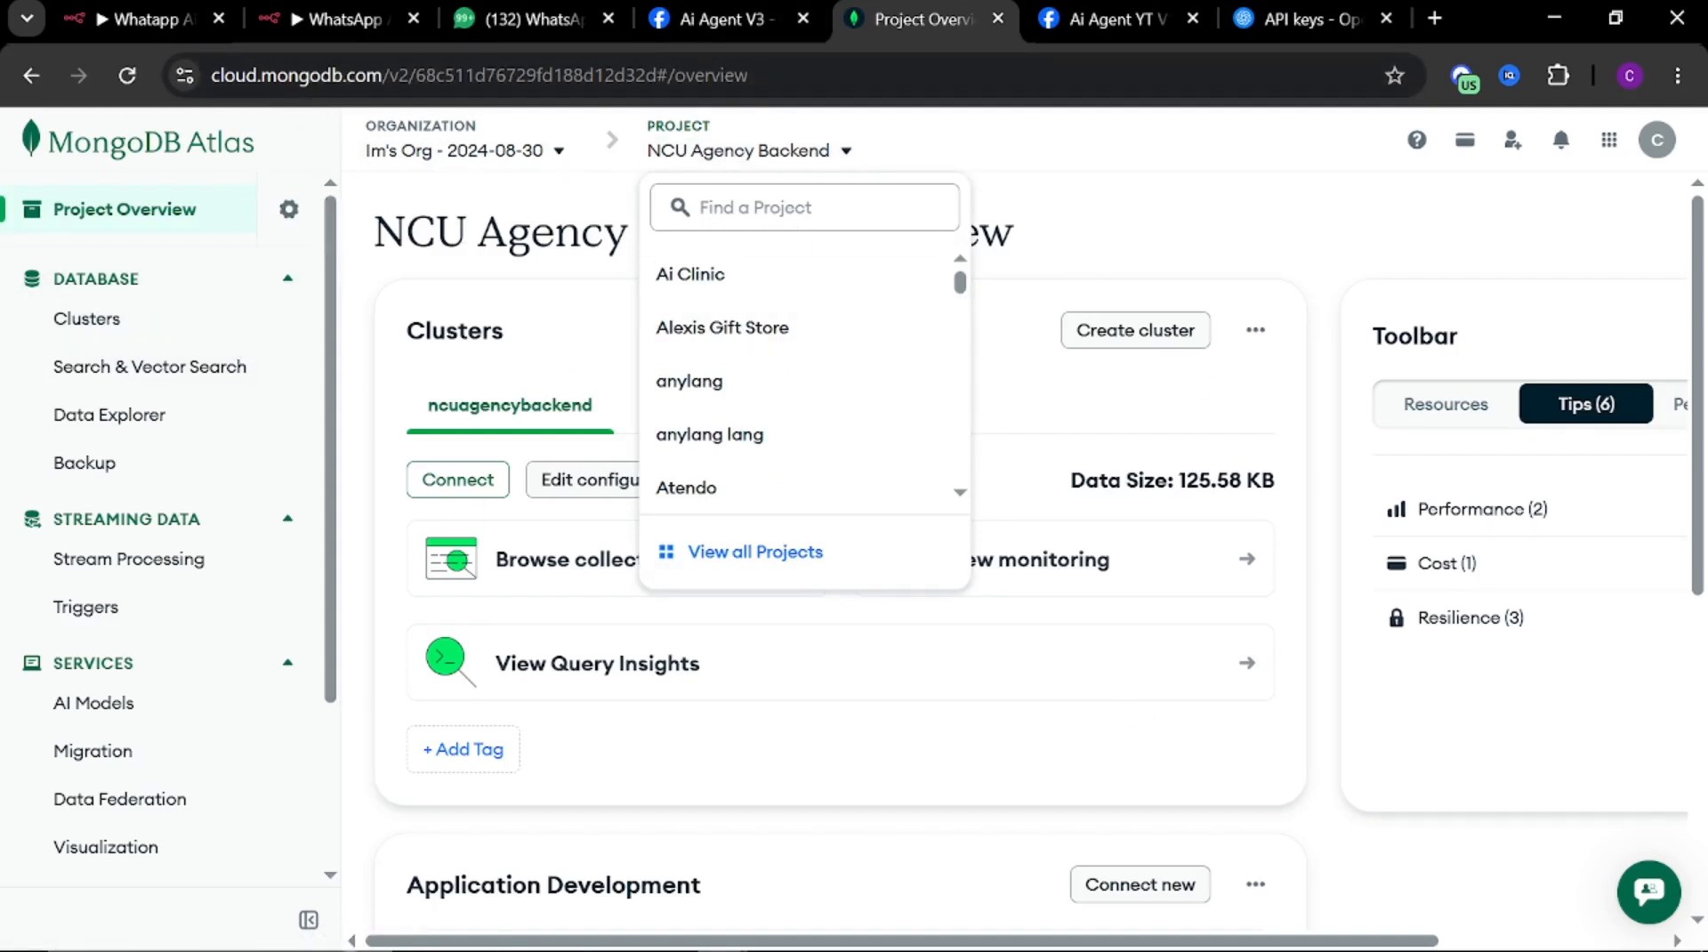
pyautogui.click(724, 552)
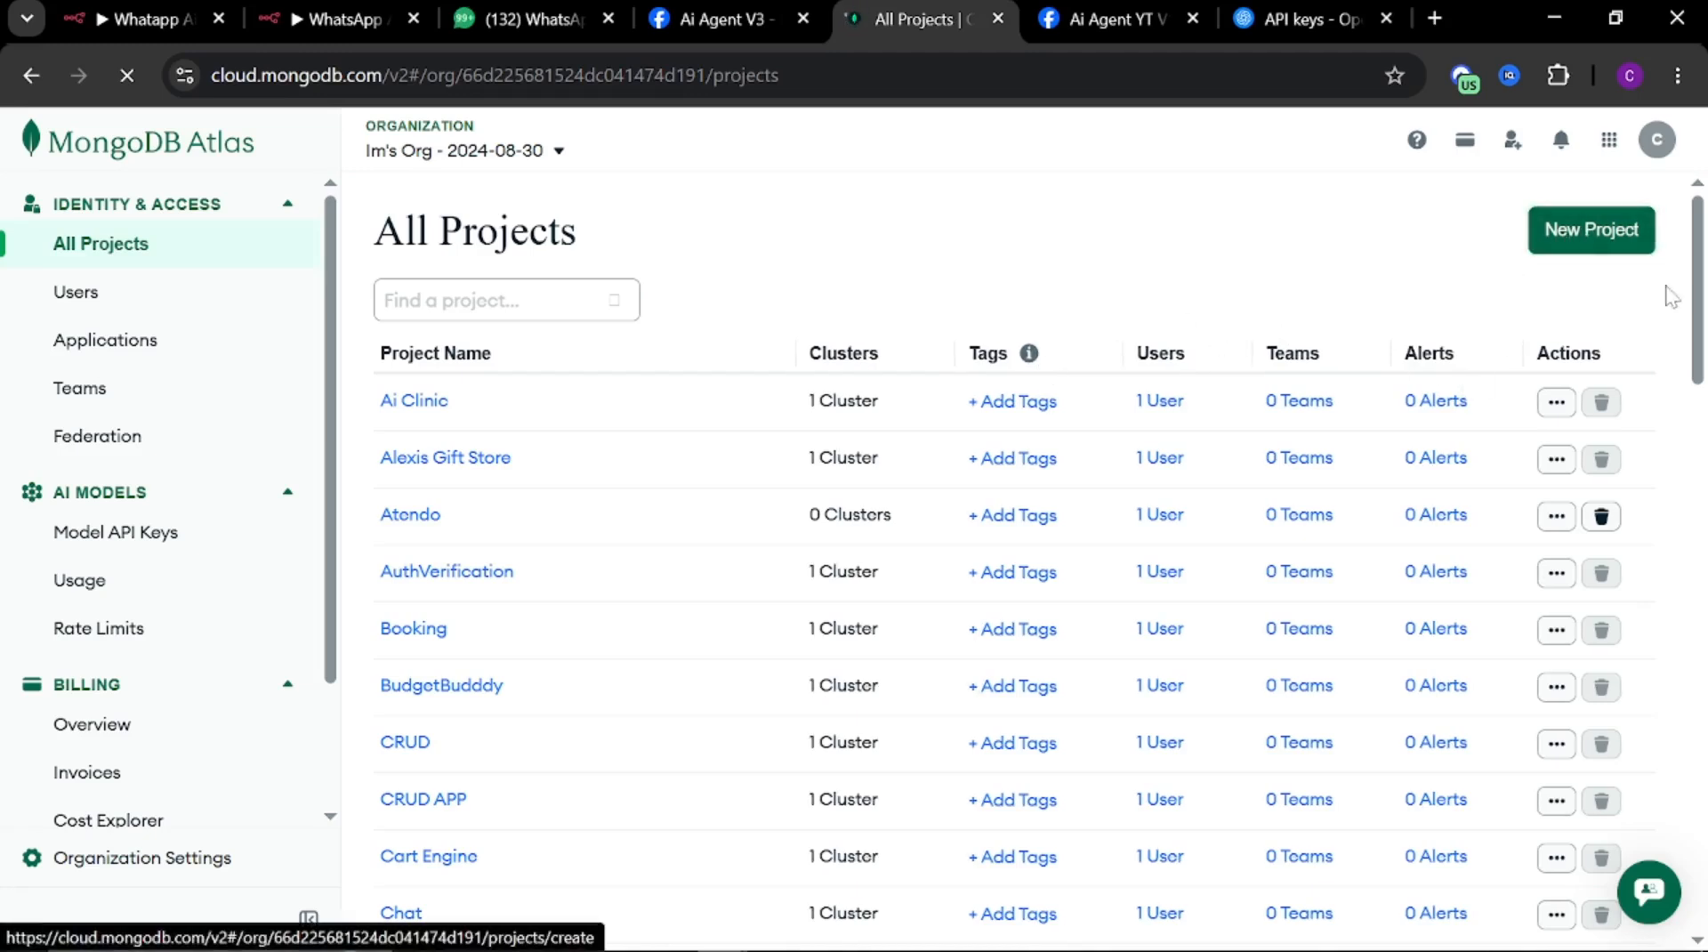
pyautogui.click(1591, 247)
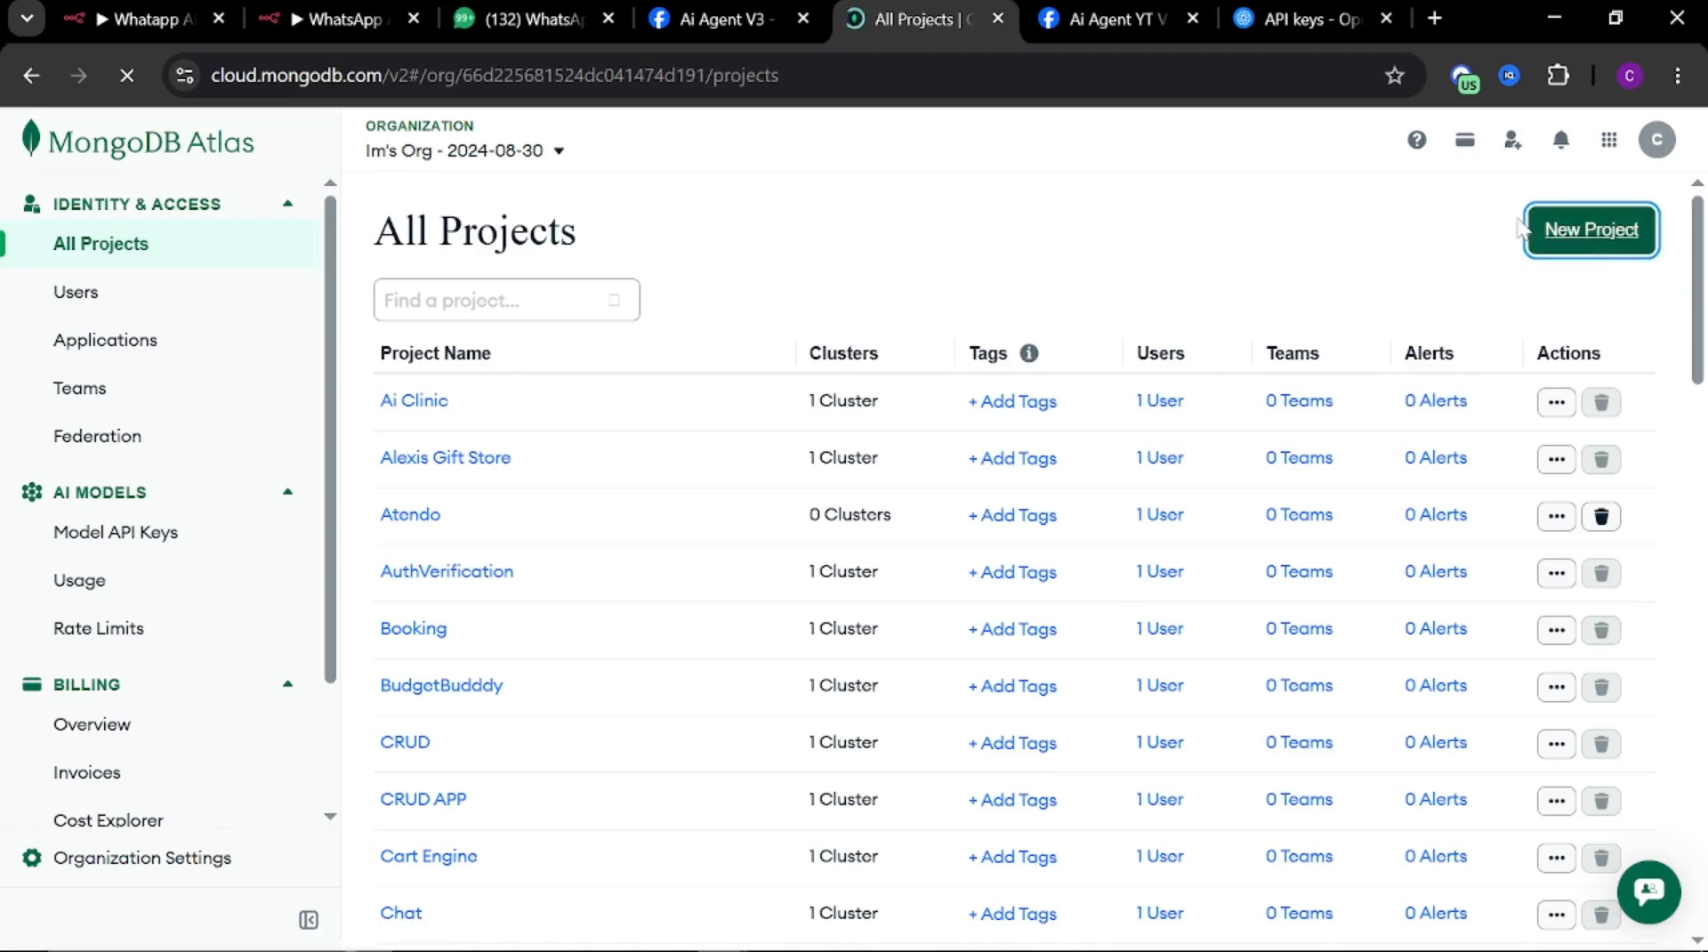
pyautogui.click(1593, 238)
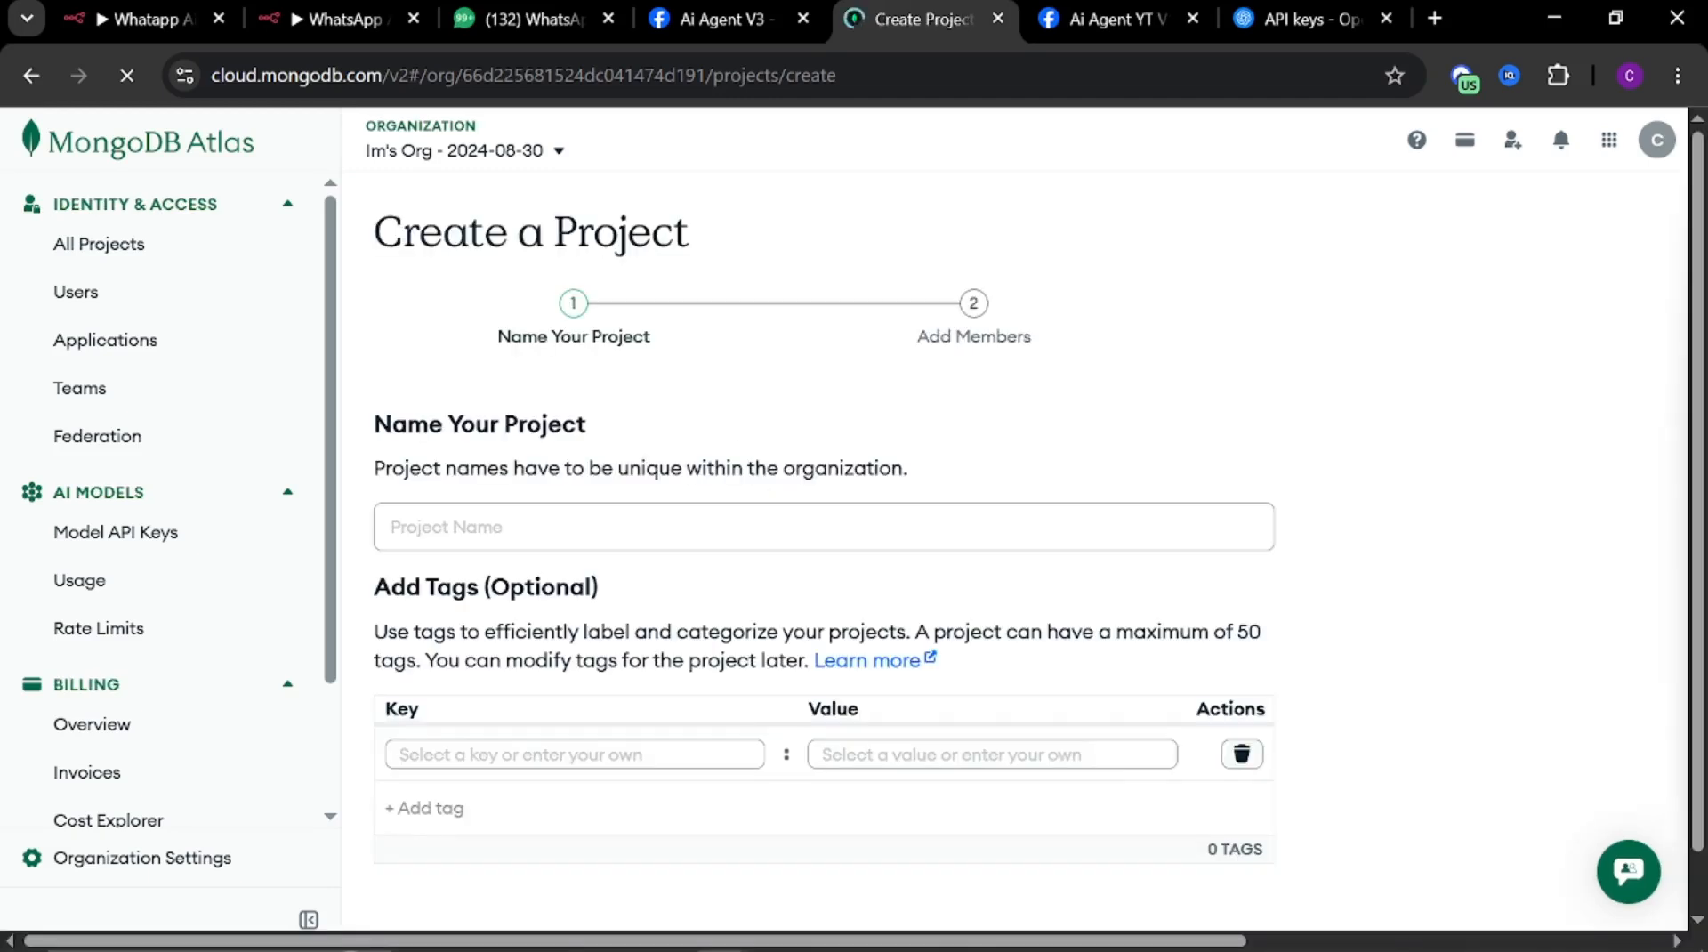
# Create a project named WhatsApp Ai Agent Youtube, copying the name, without adding members
pyautogui.click(824, 527)
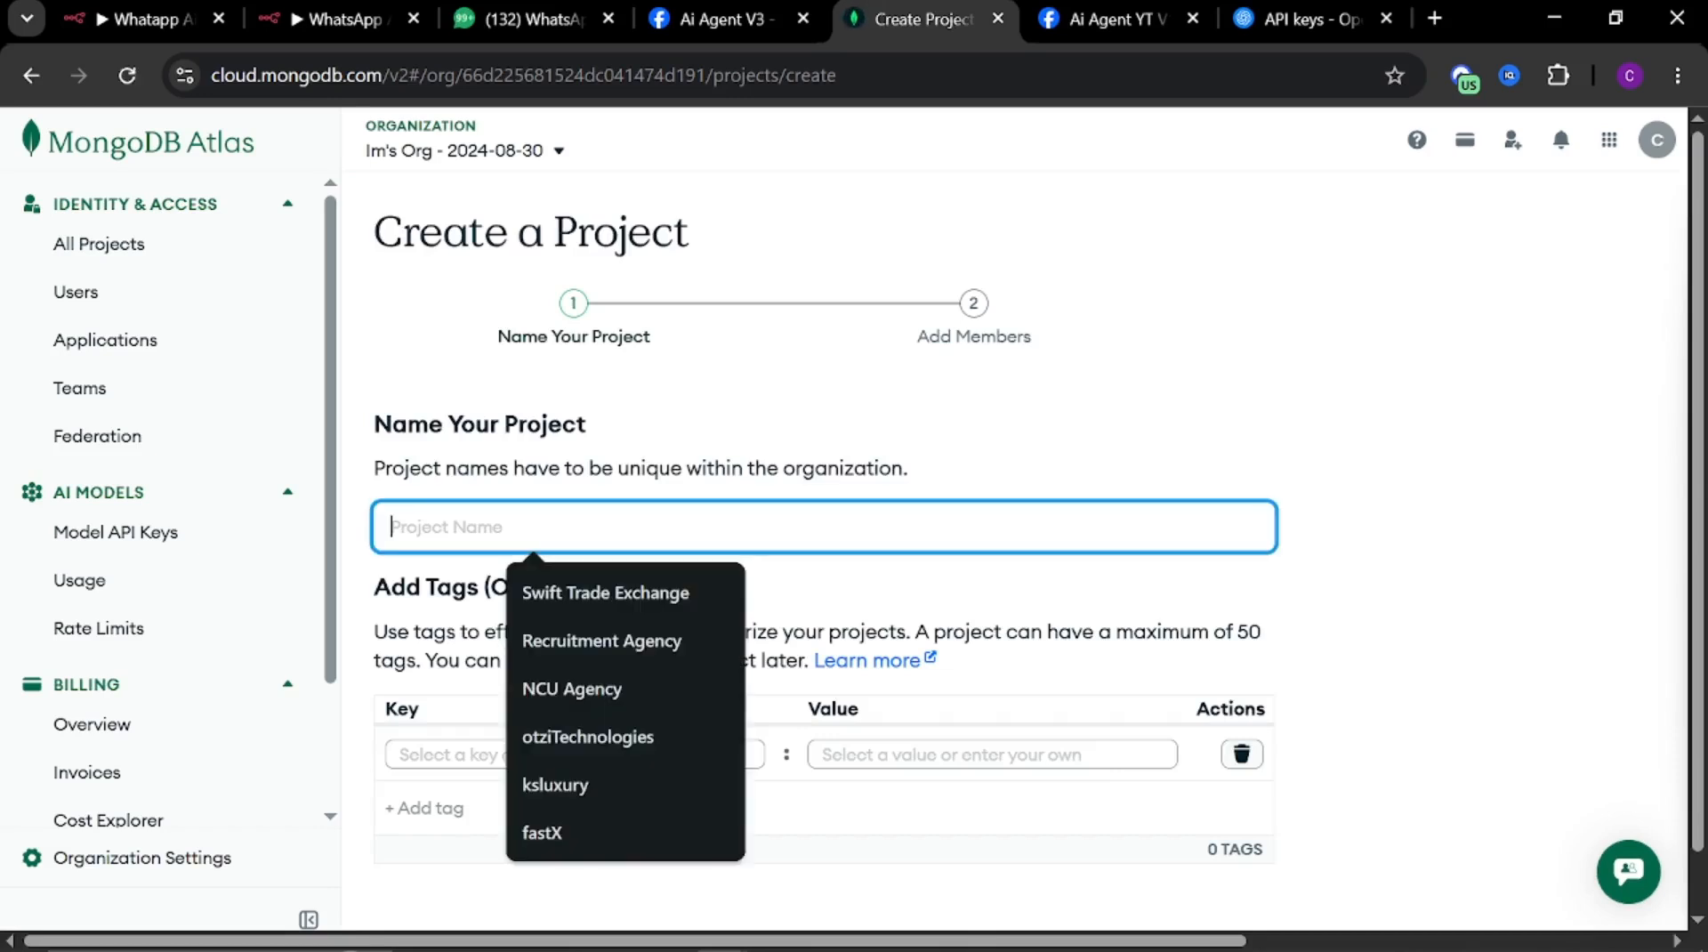
pyautogui.write('whara')
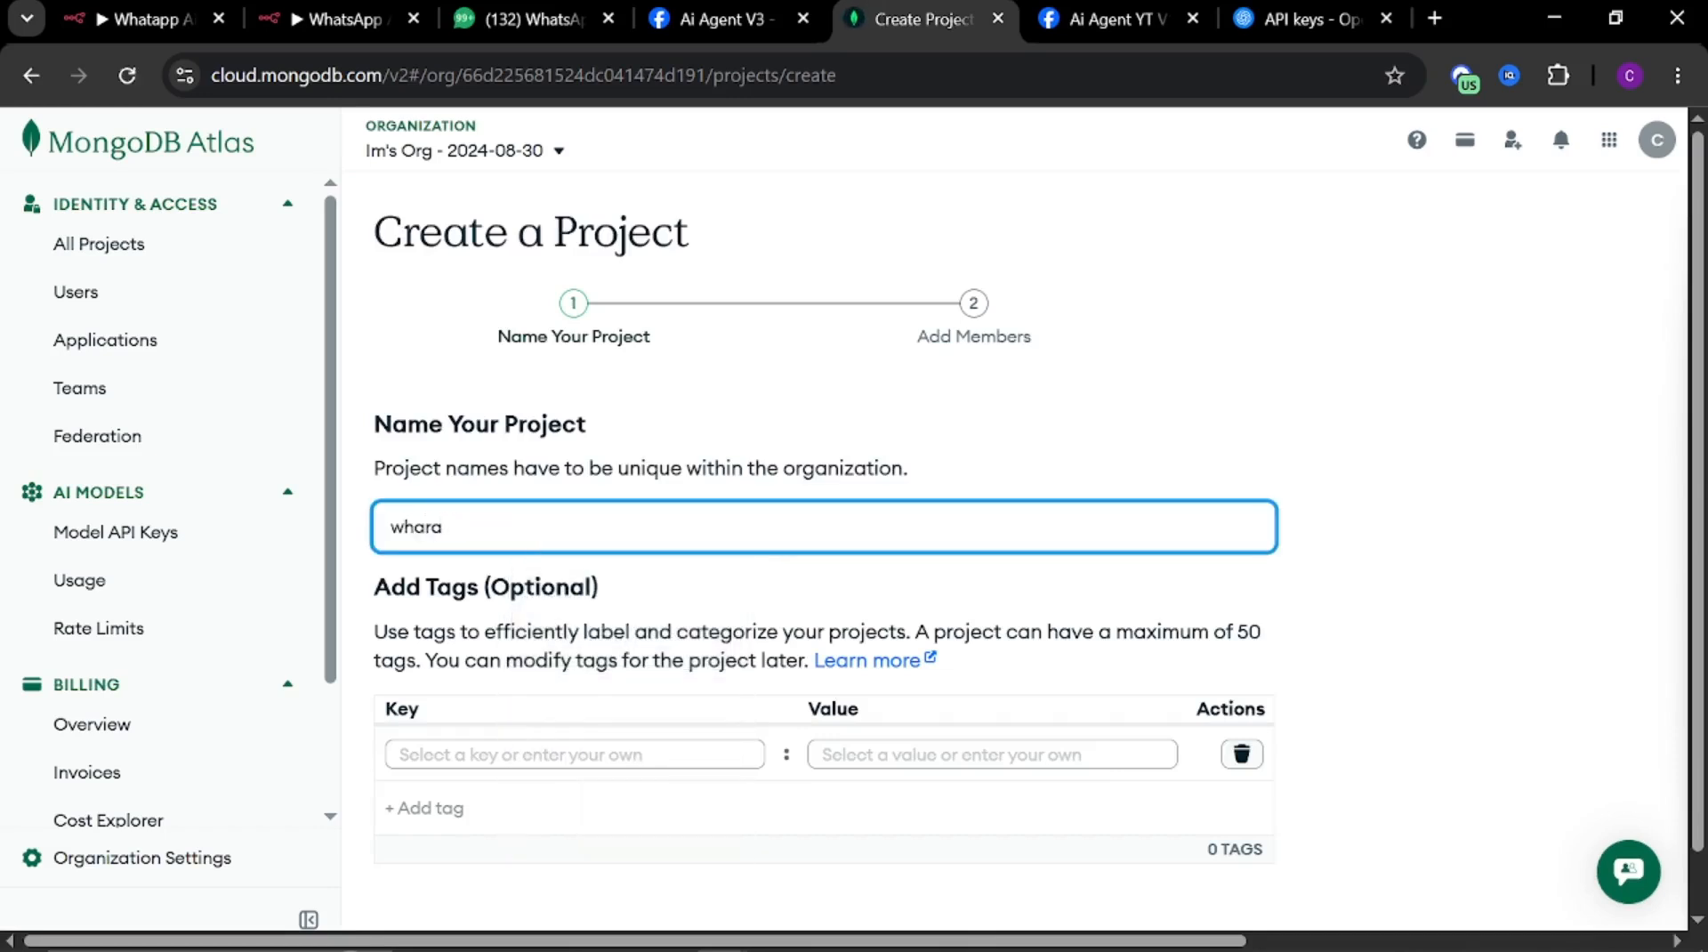
pyautogui.write('t')
pyautogui.press('BackSpace')
pyautogui.press('BackSpace')
pyautogui.write('tsap')
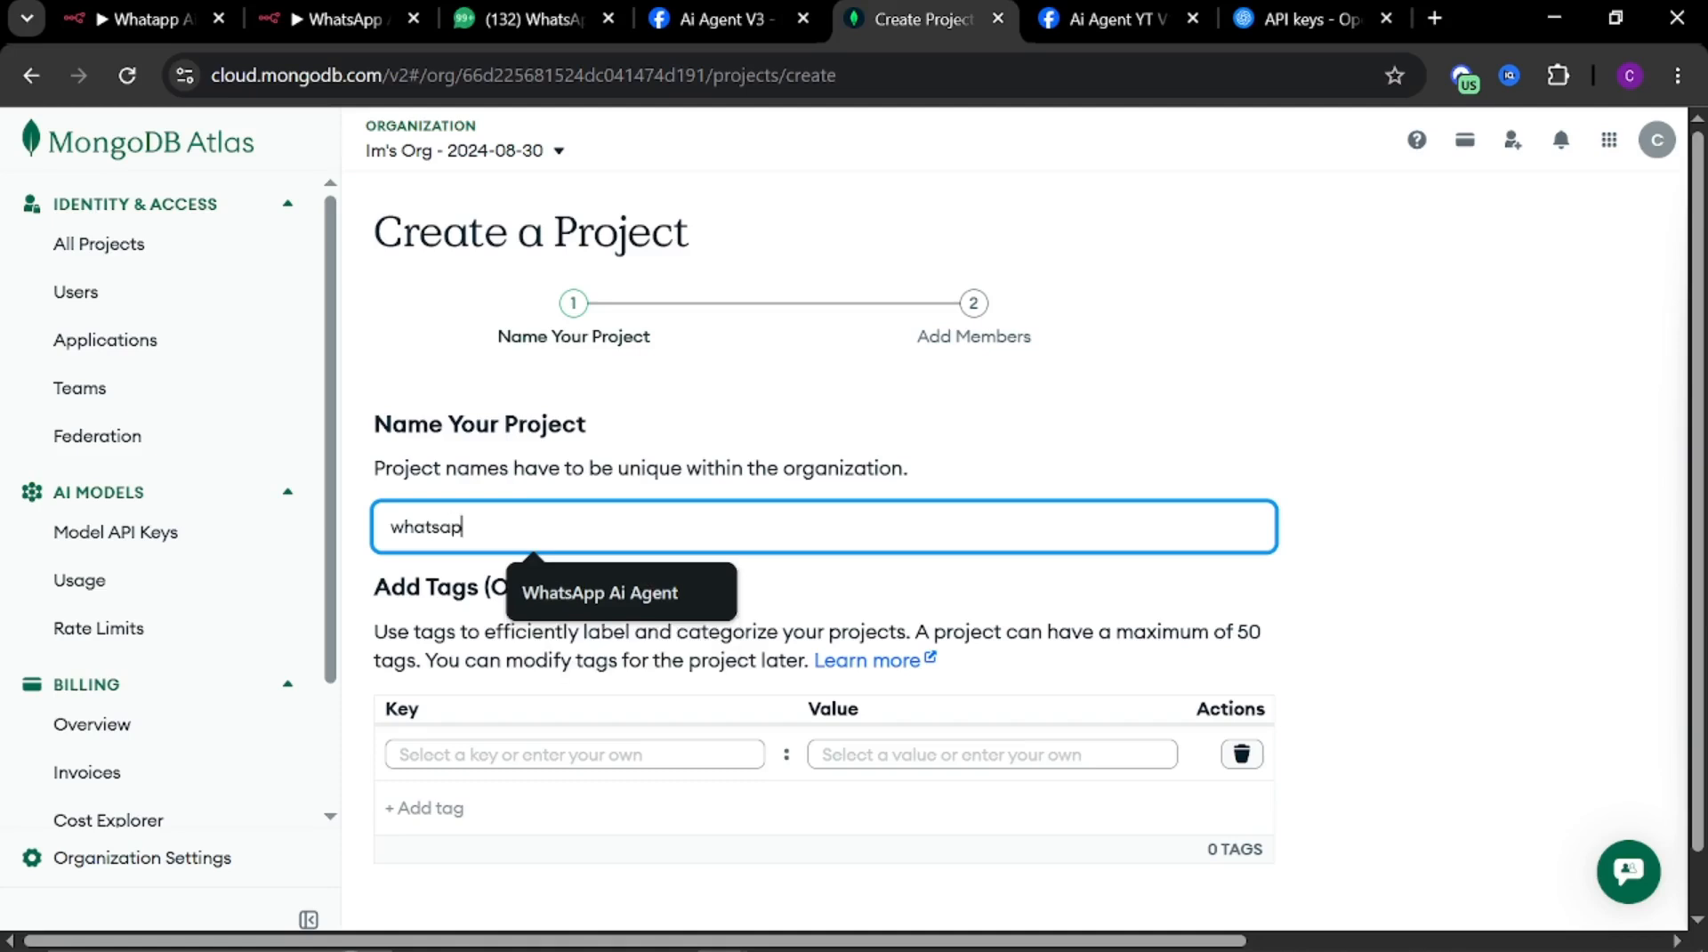
pyautogui.write('p ai agent')
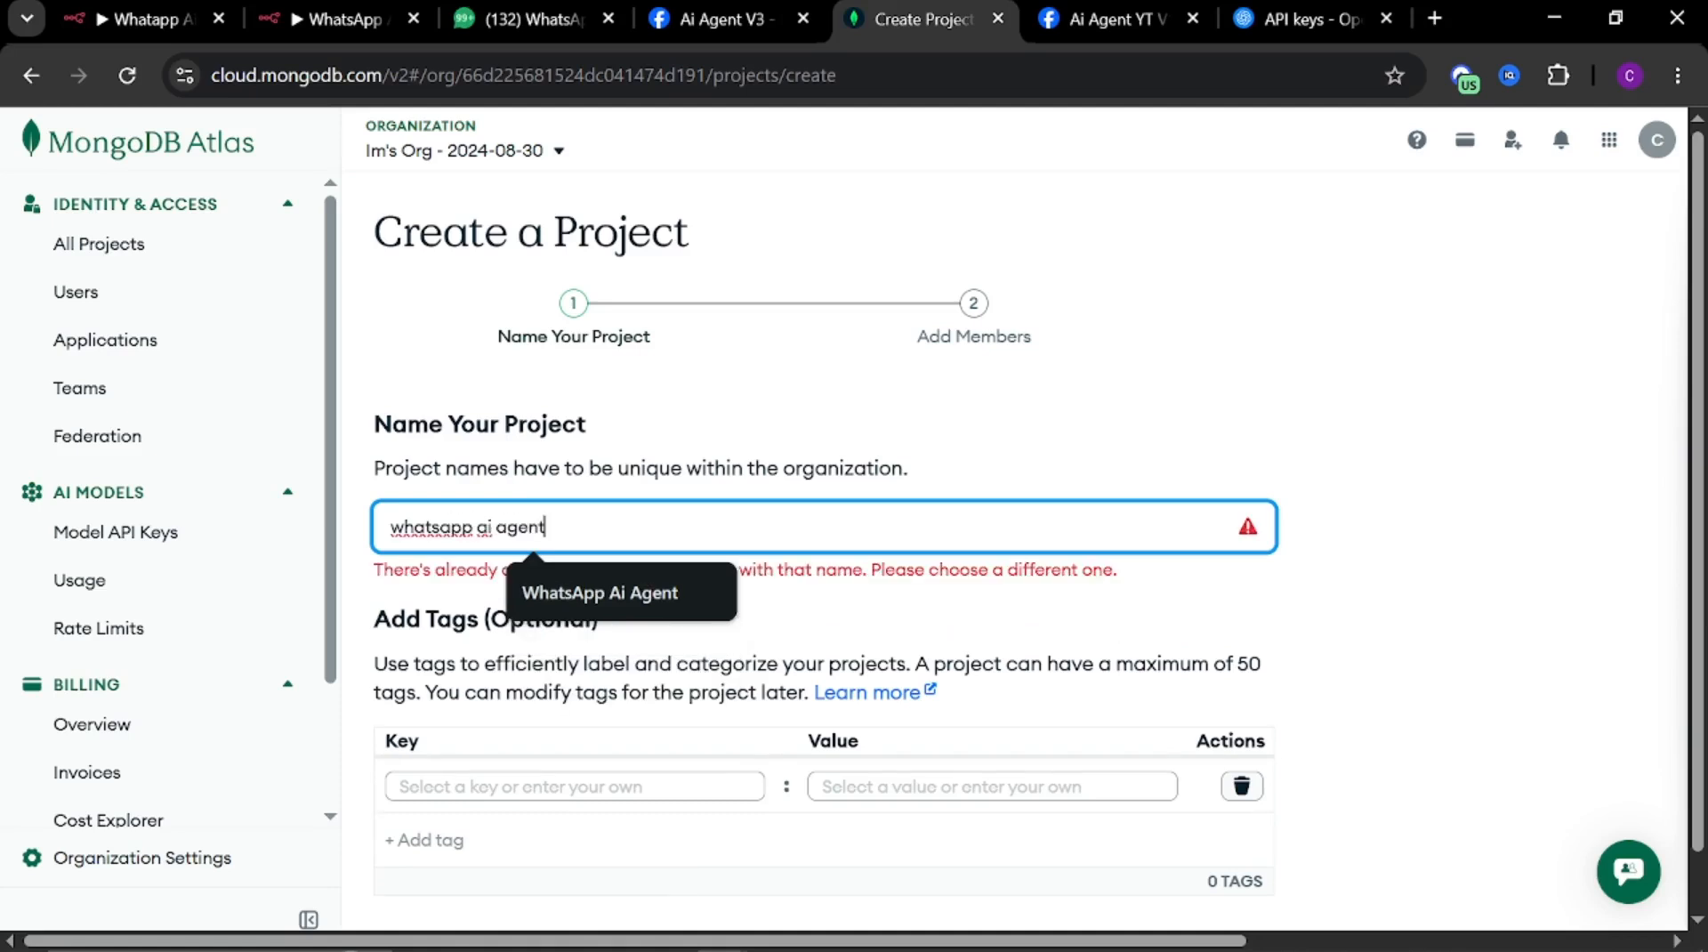
pyautogui.click(591, 580)
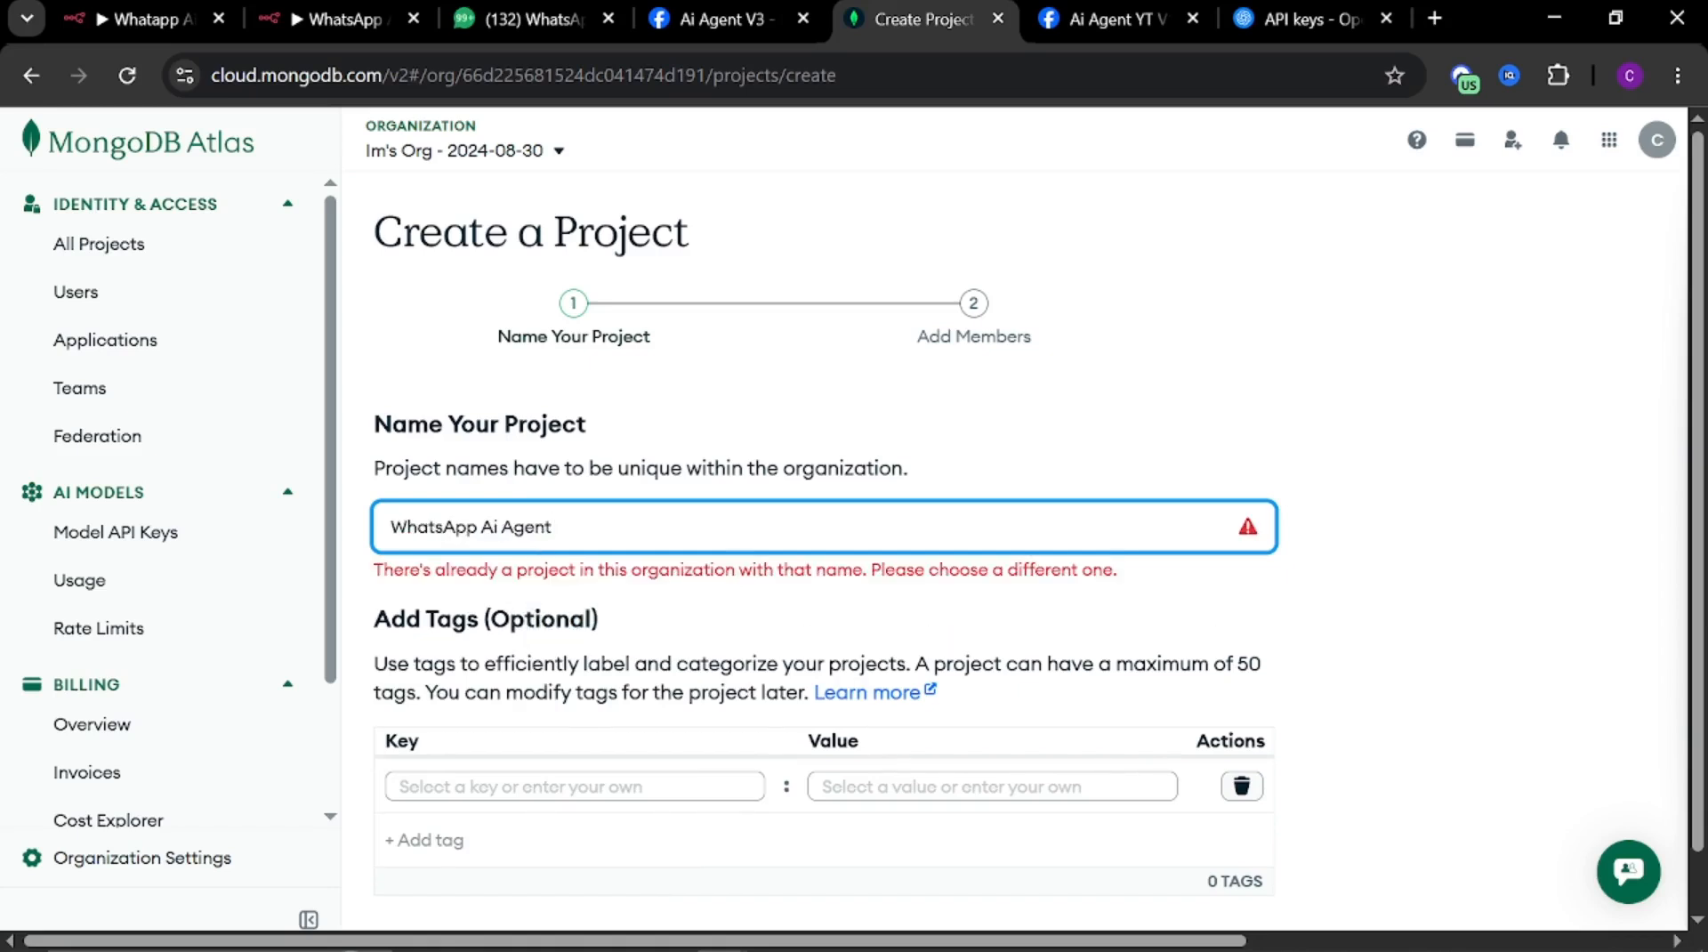
pyautogui.write('Youtube')
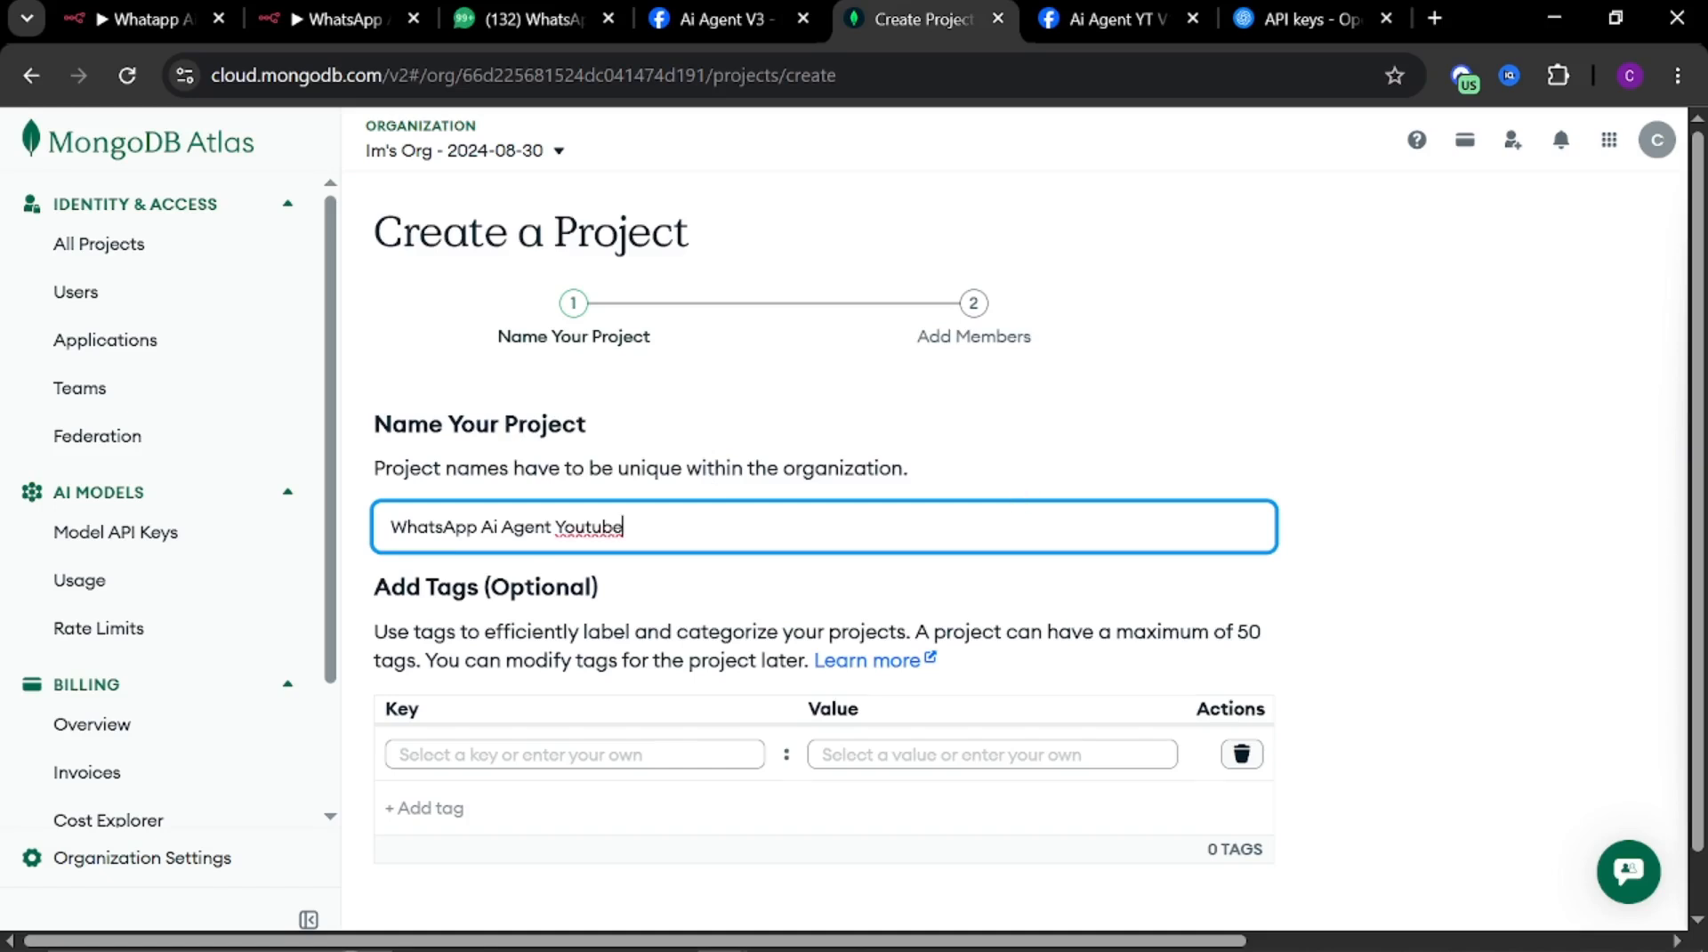
pyautogui.scroll(-2, 629, 363)
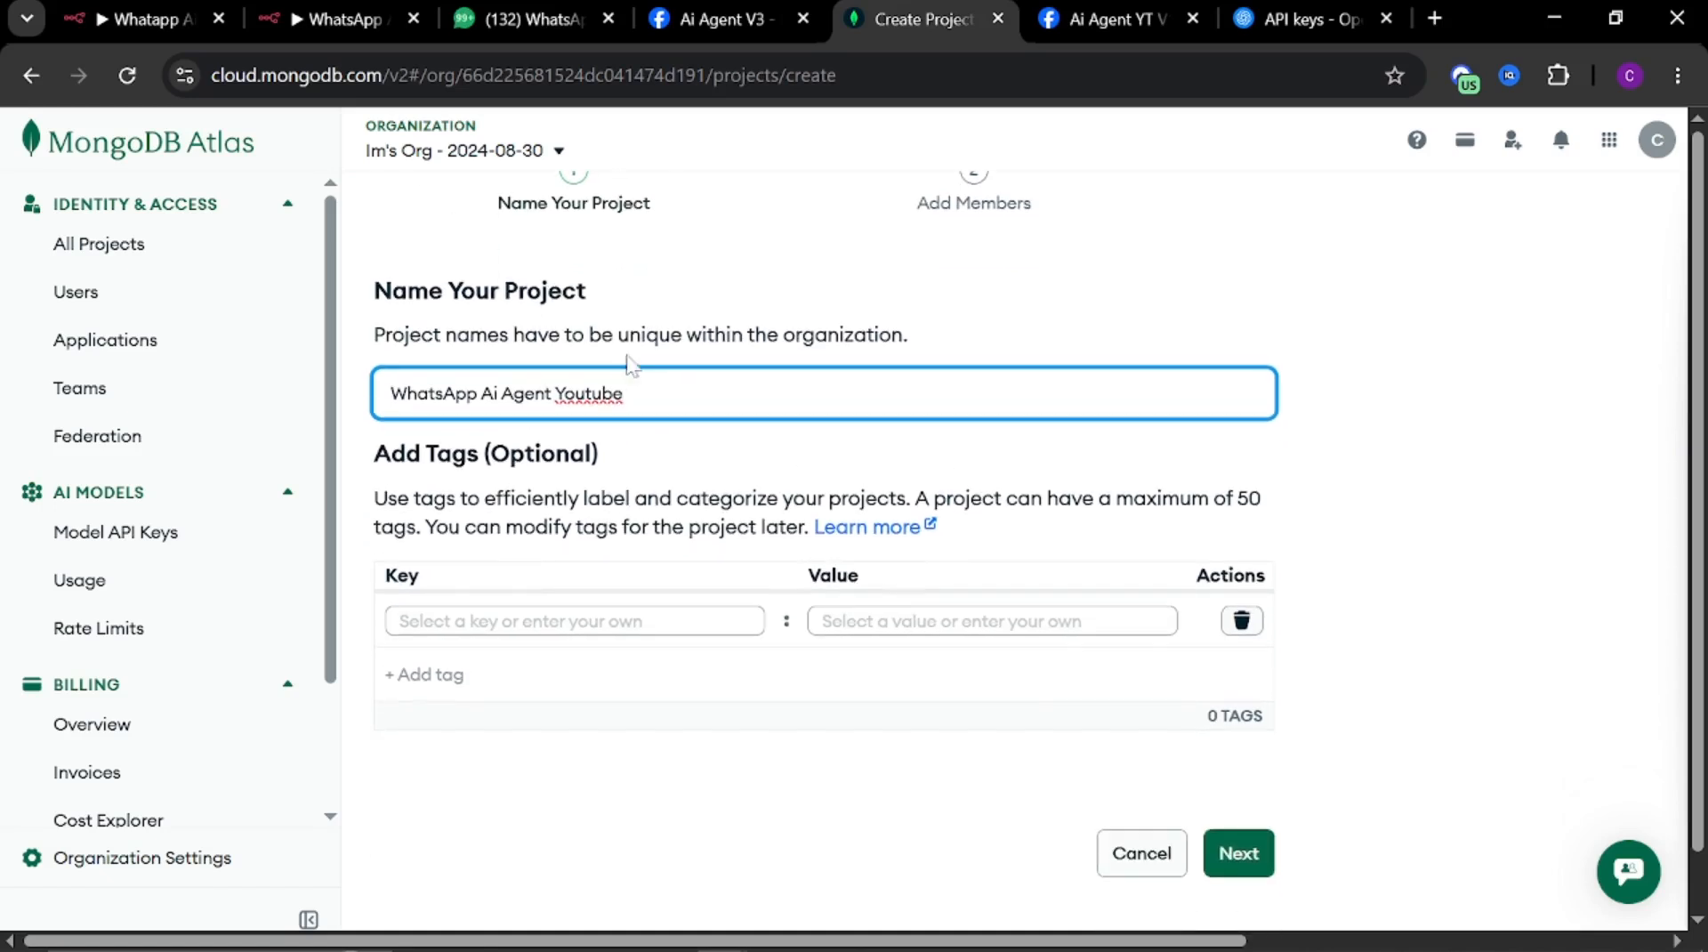
pyautogui.moveTo(624, 393); pyautogui.dragTo(360, 398)
pyautogui.hotkey('ctrl', 'c')
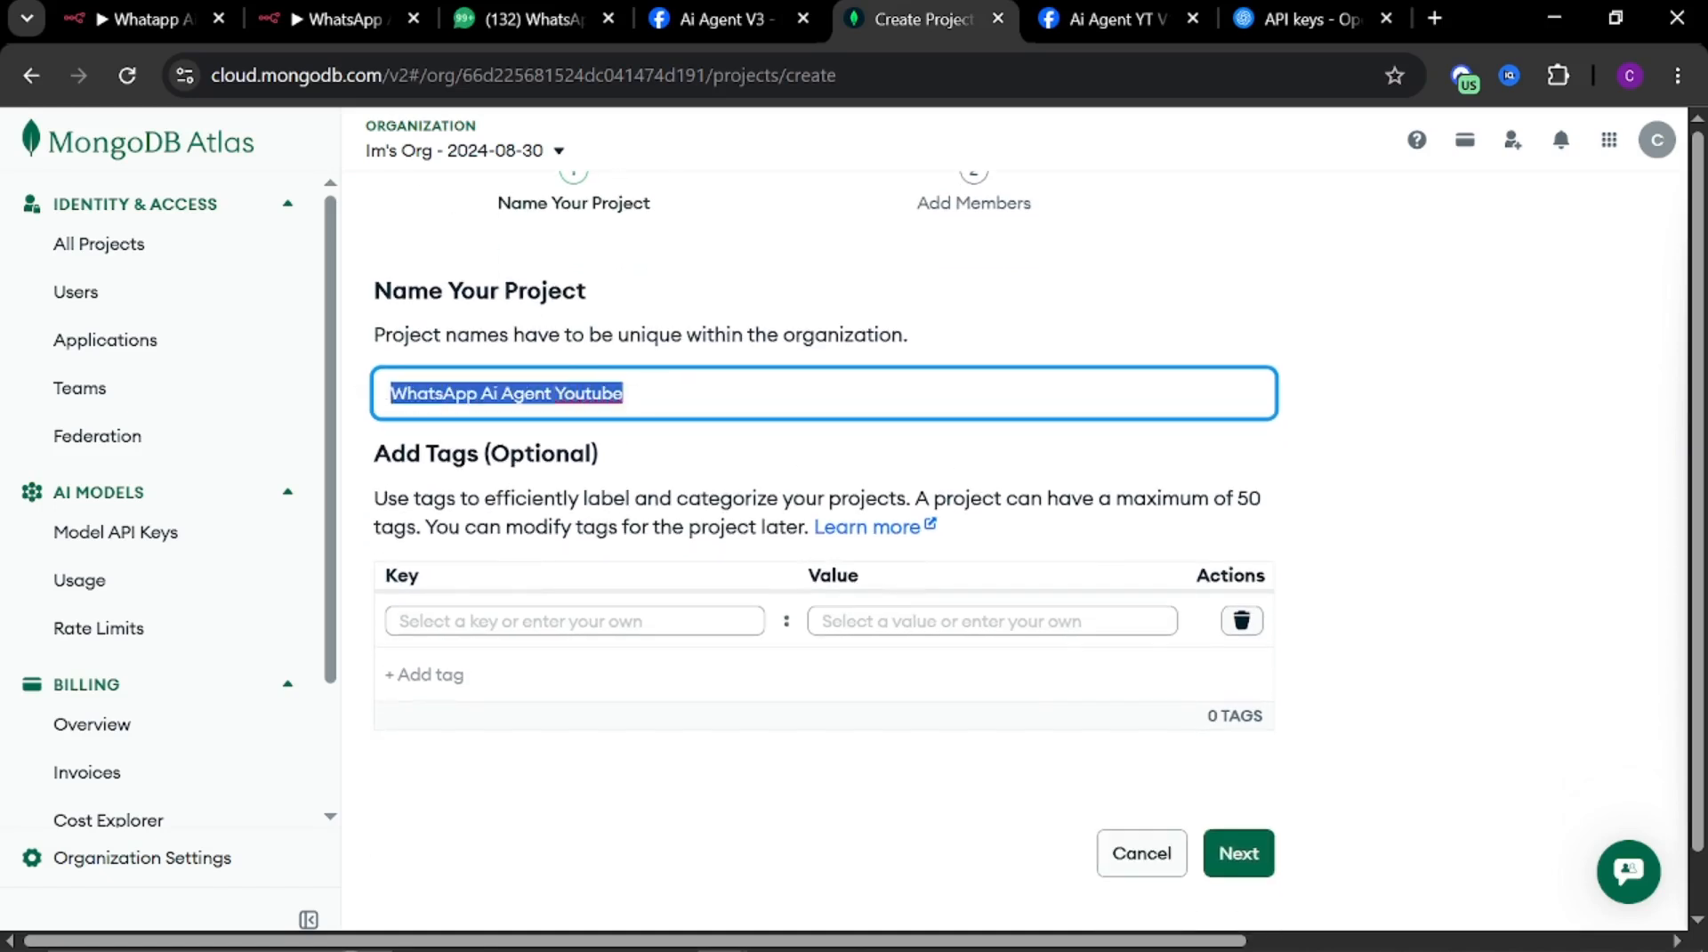
pyautogui.click(1244, 856)
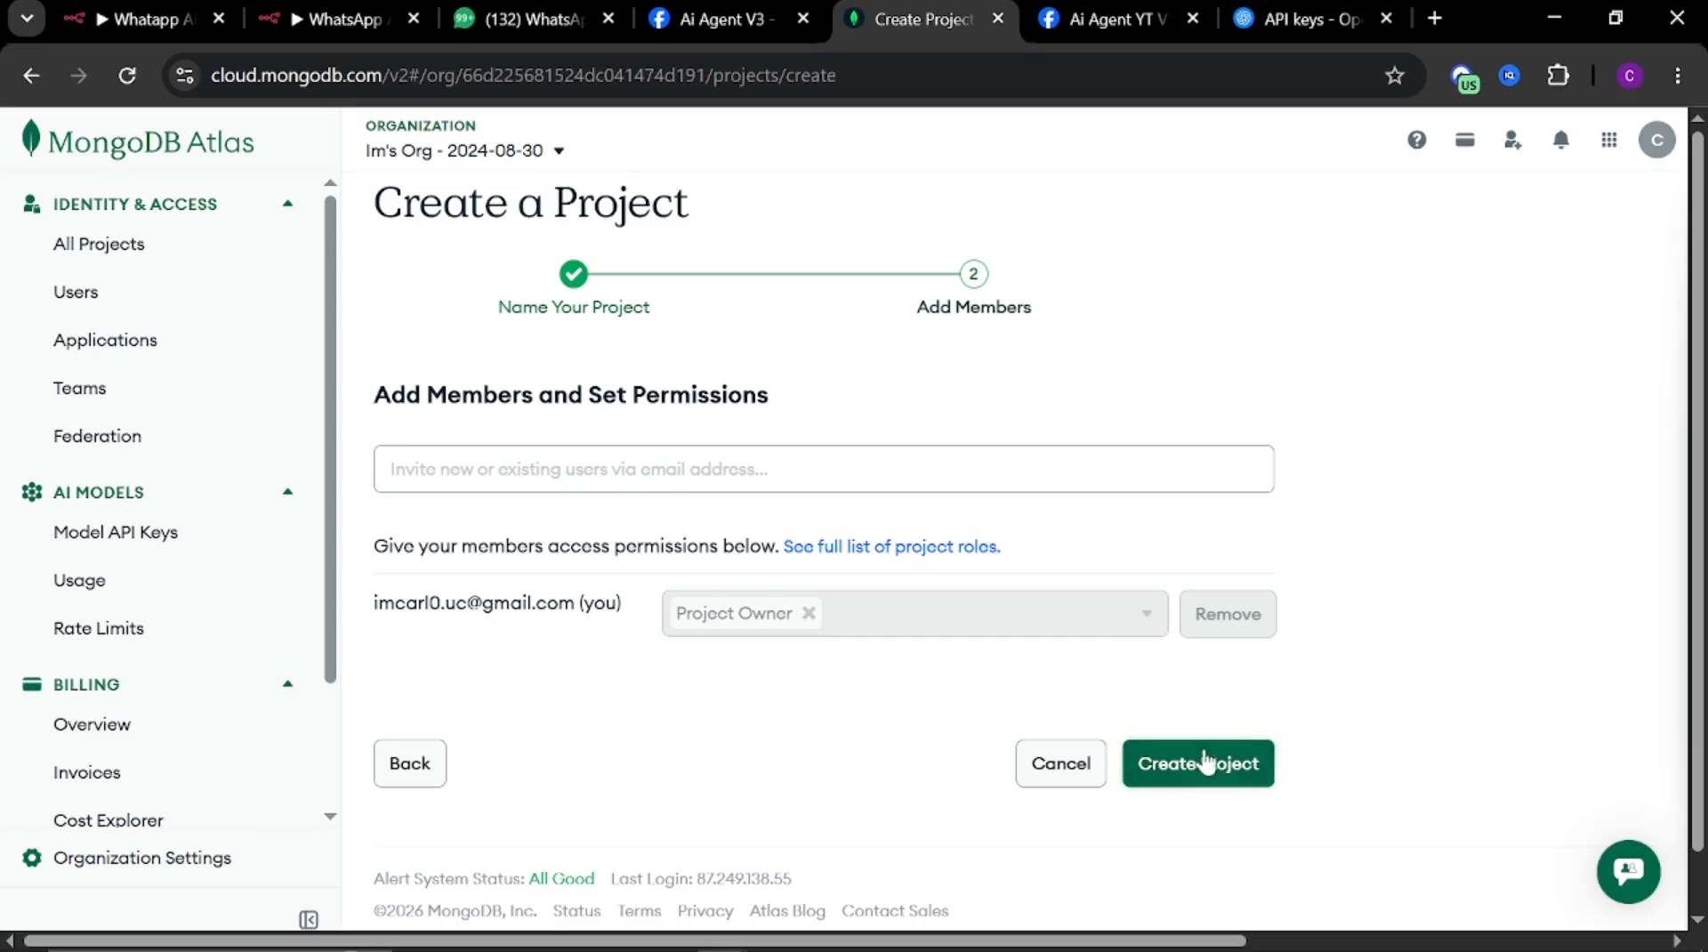
pyautogui.click(1205, 766)
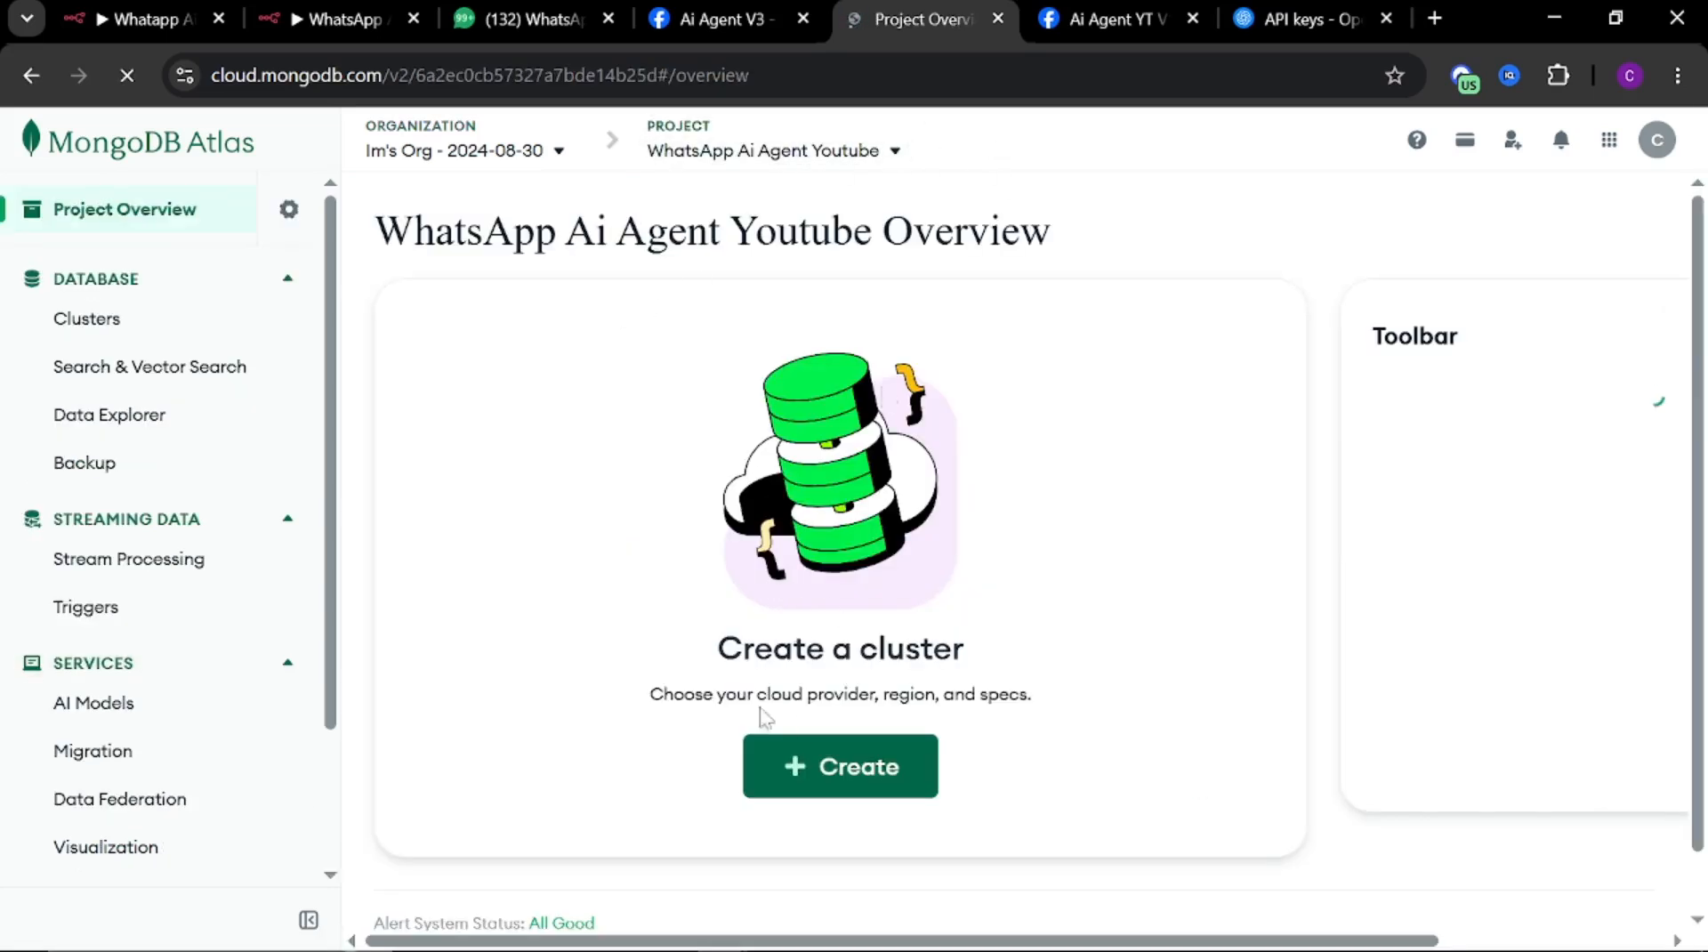
# Start creating a cluster in the new project and choose the Free tier
pyautogui.click(830, 777)
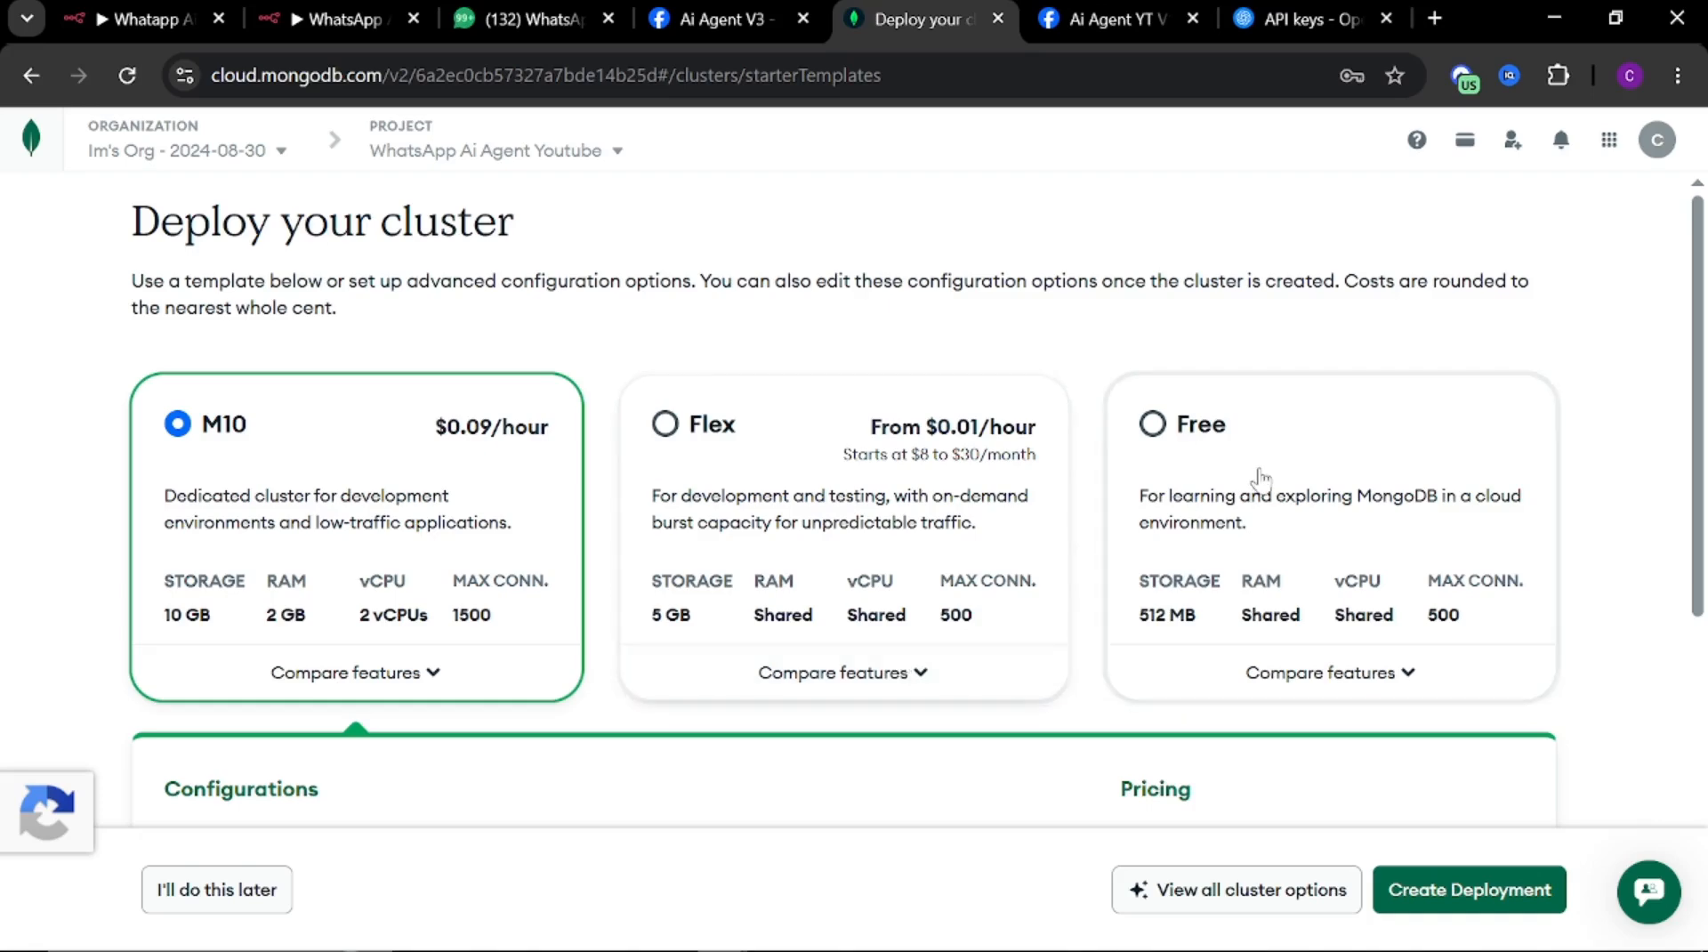
pyautogui.click(1237, 494)
pyautogui.scroll(-5, 1003, 570)
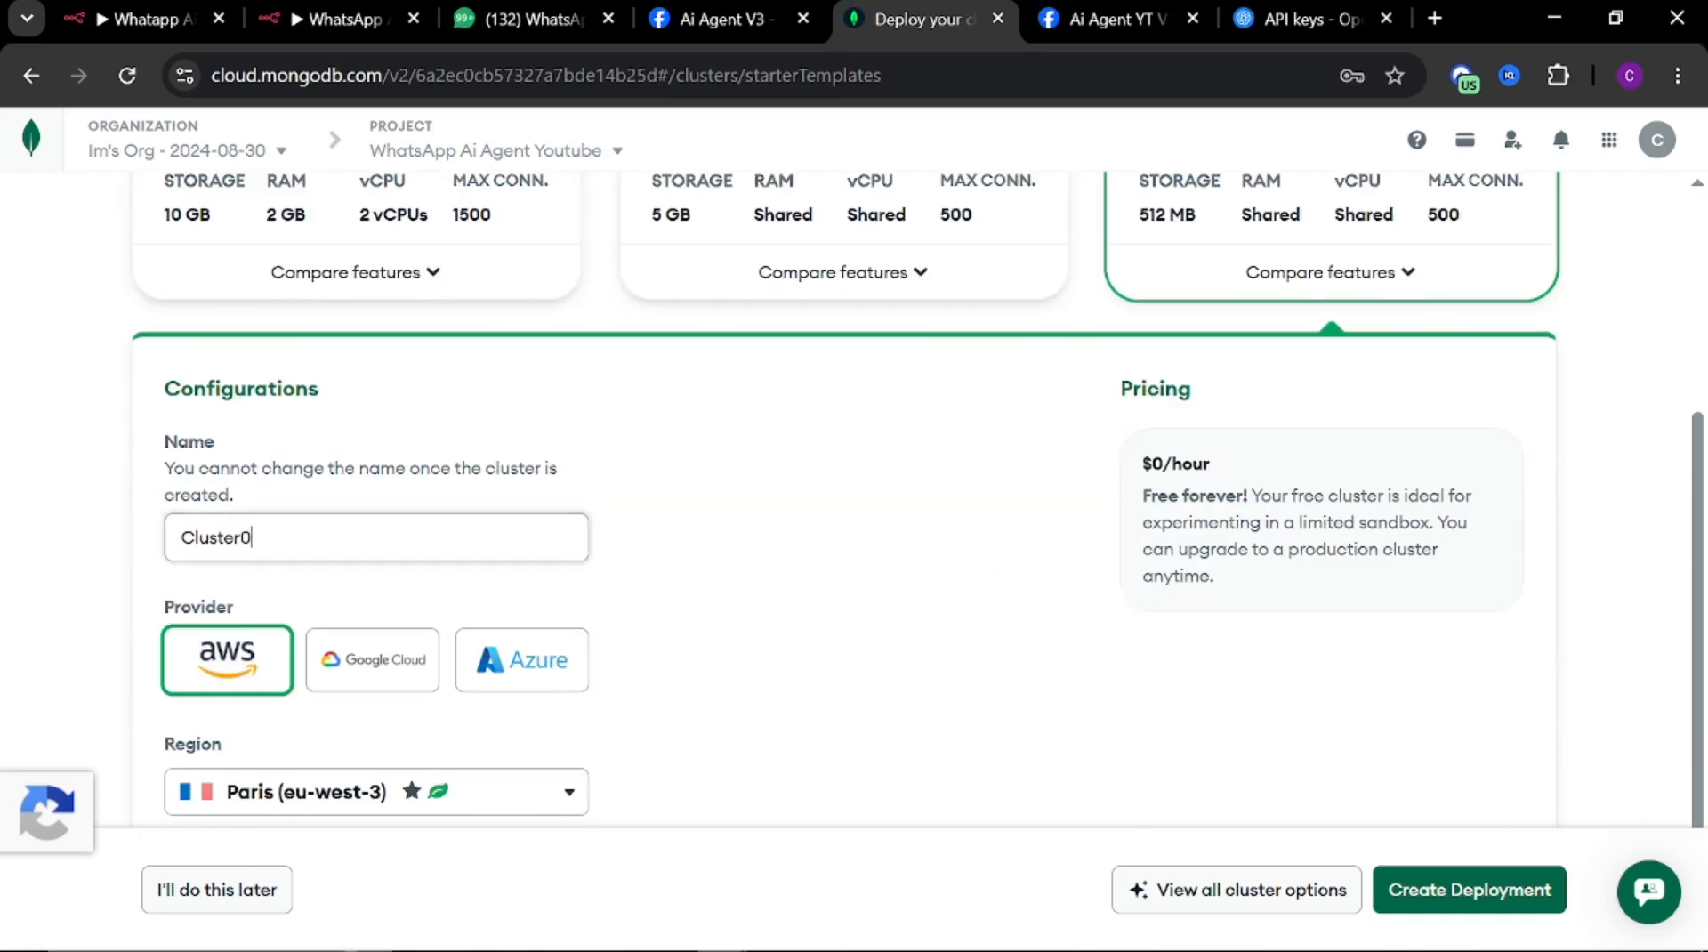
# Name the free cluster WhatsAppAiAgentYoutube, pasting the project name and removing its spaces, and create the deployment
pyautogui.moveTo(256, 537); pyautogui.dragTo(151, 525)
pyautogui.hotkey('ctrl', 'v')
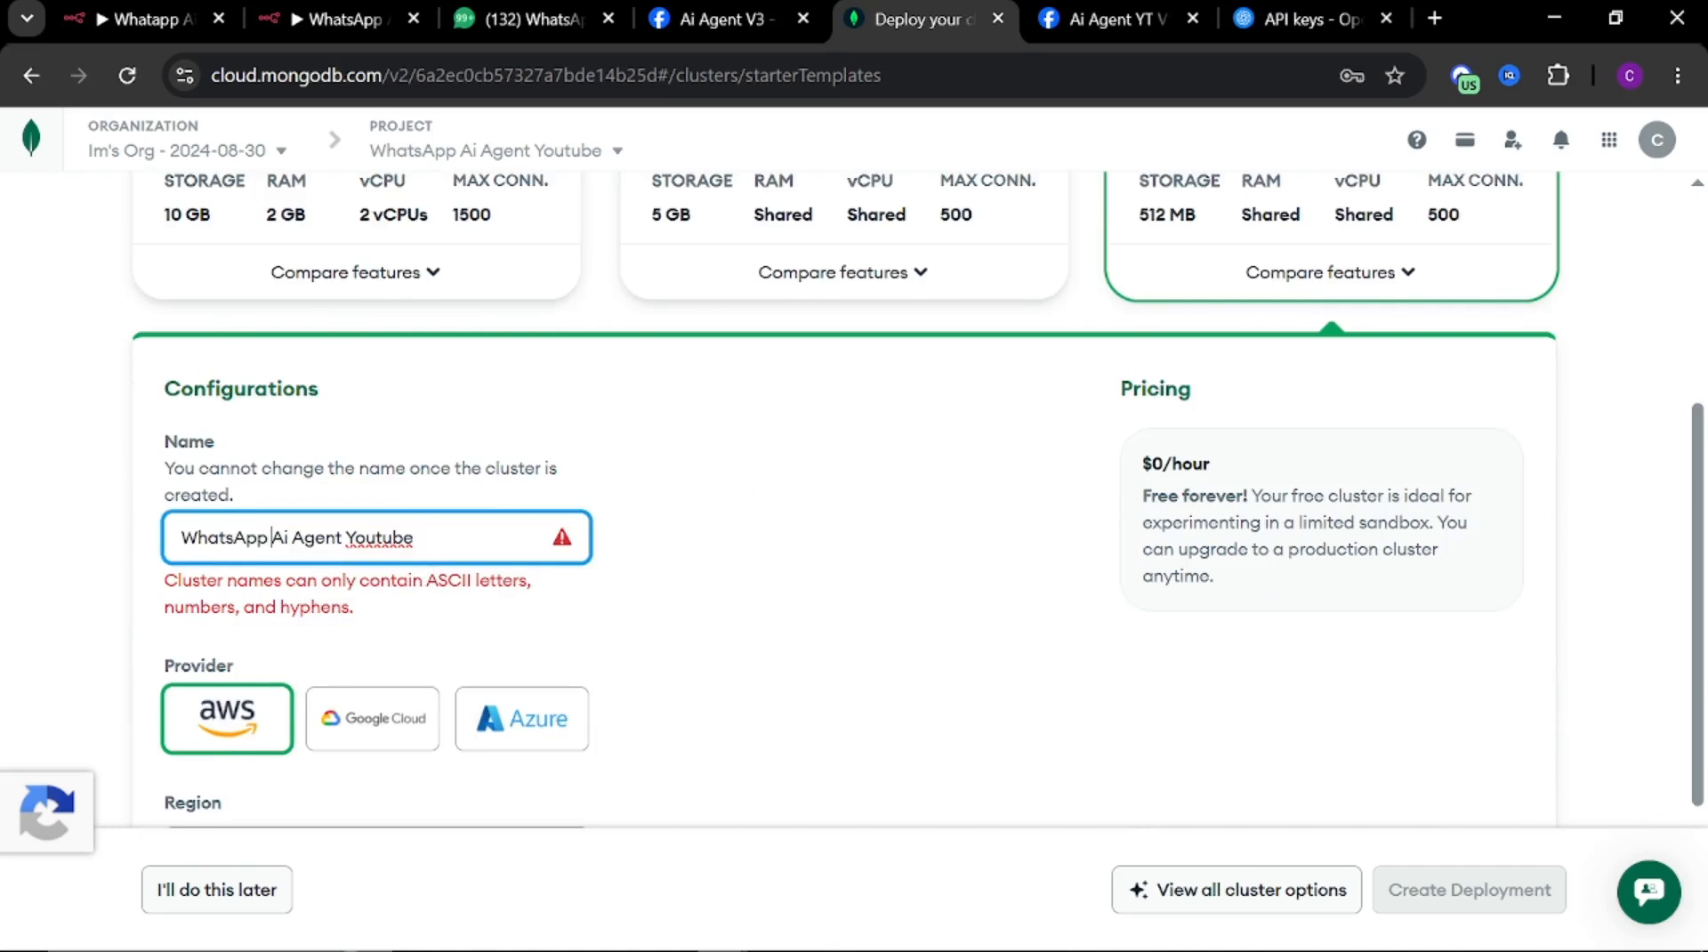
pyautogui.press('BackSpace')
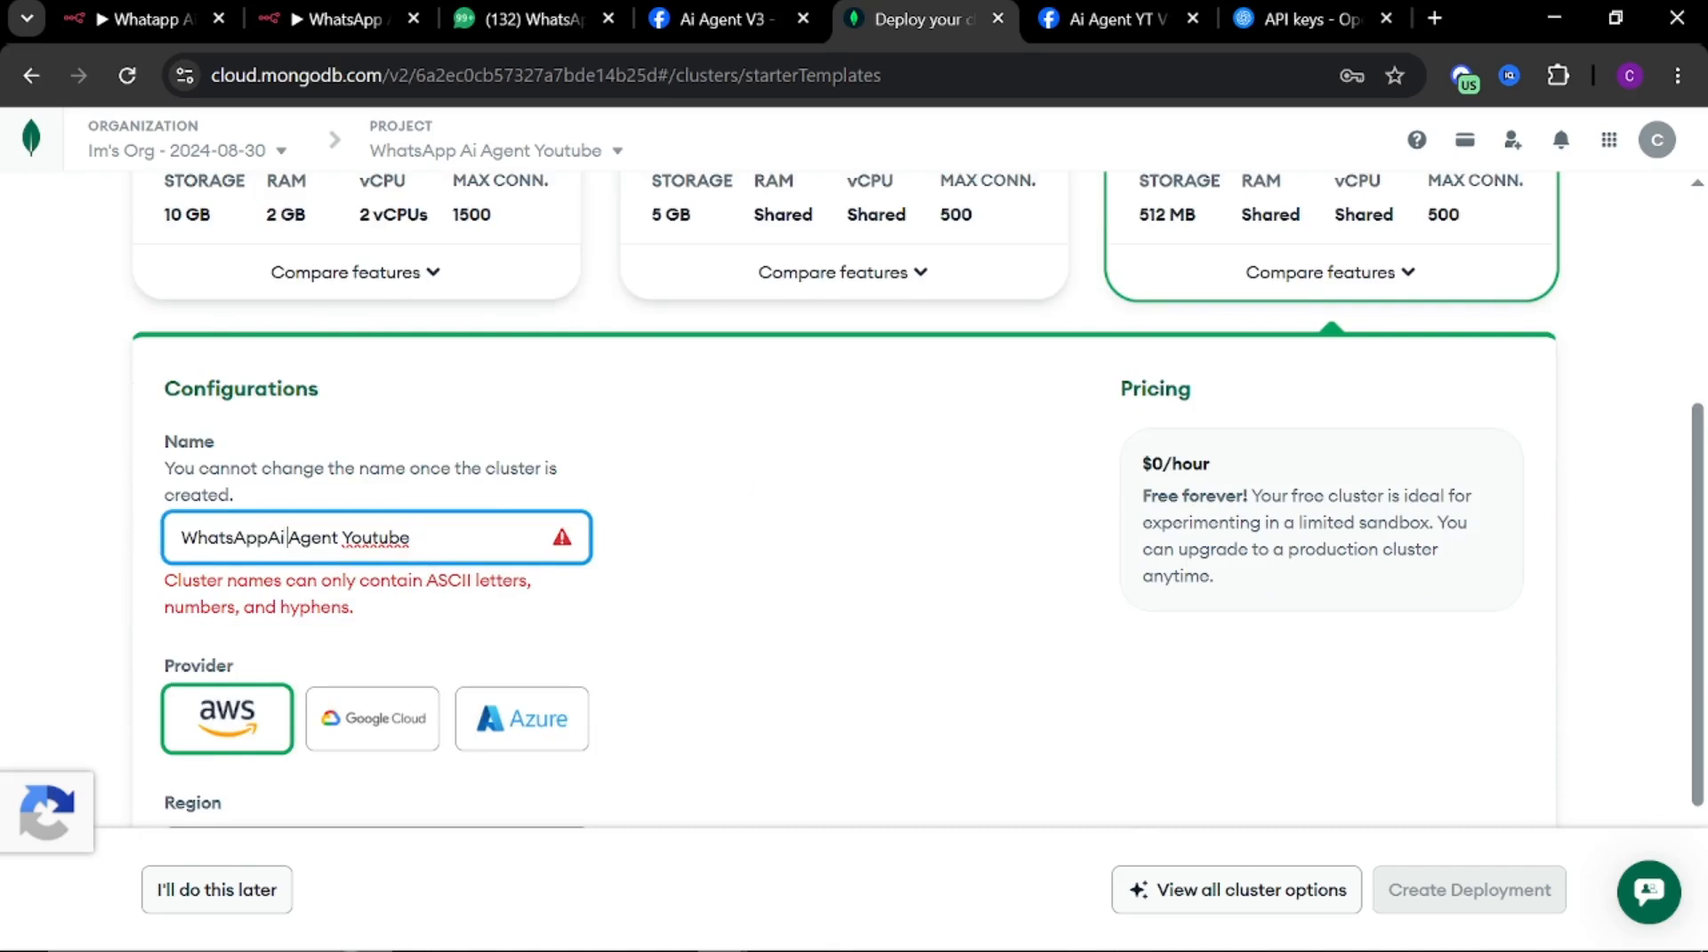
pyautogui.press('BackSpace')
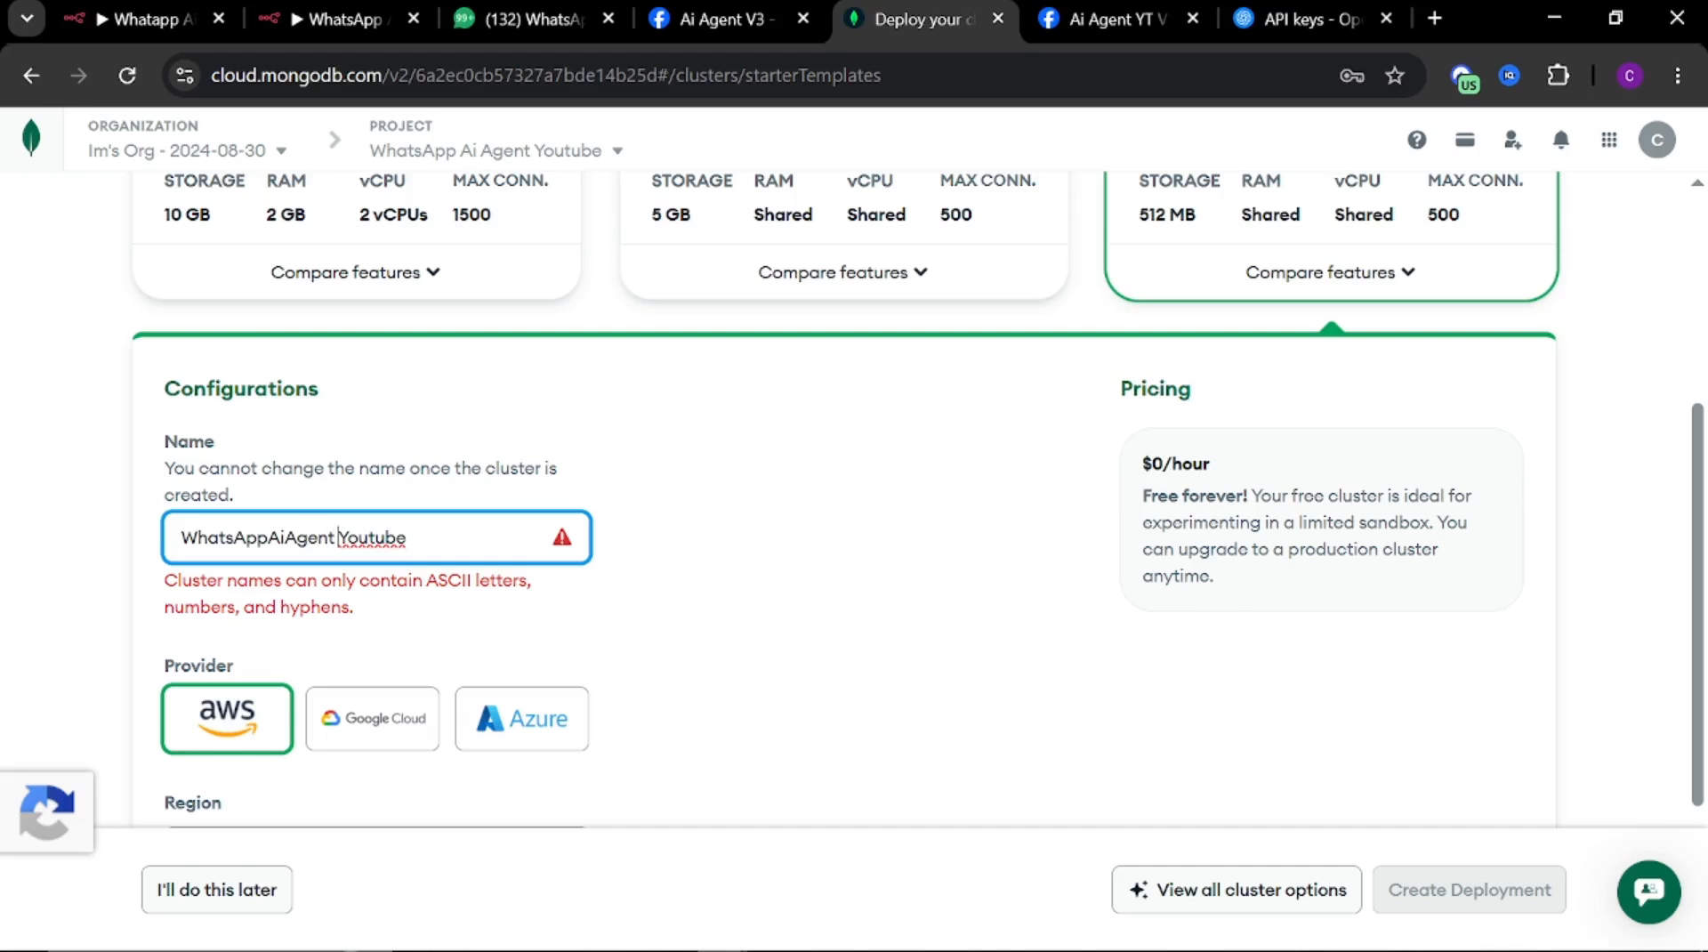
pyautogui.press('BackSpace')
pyautogui.scroll(-2, 717, 469)
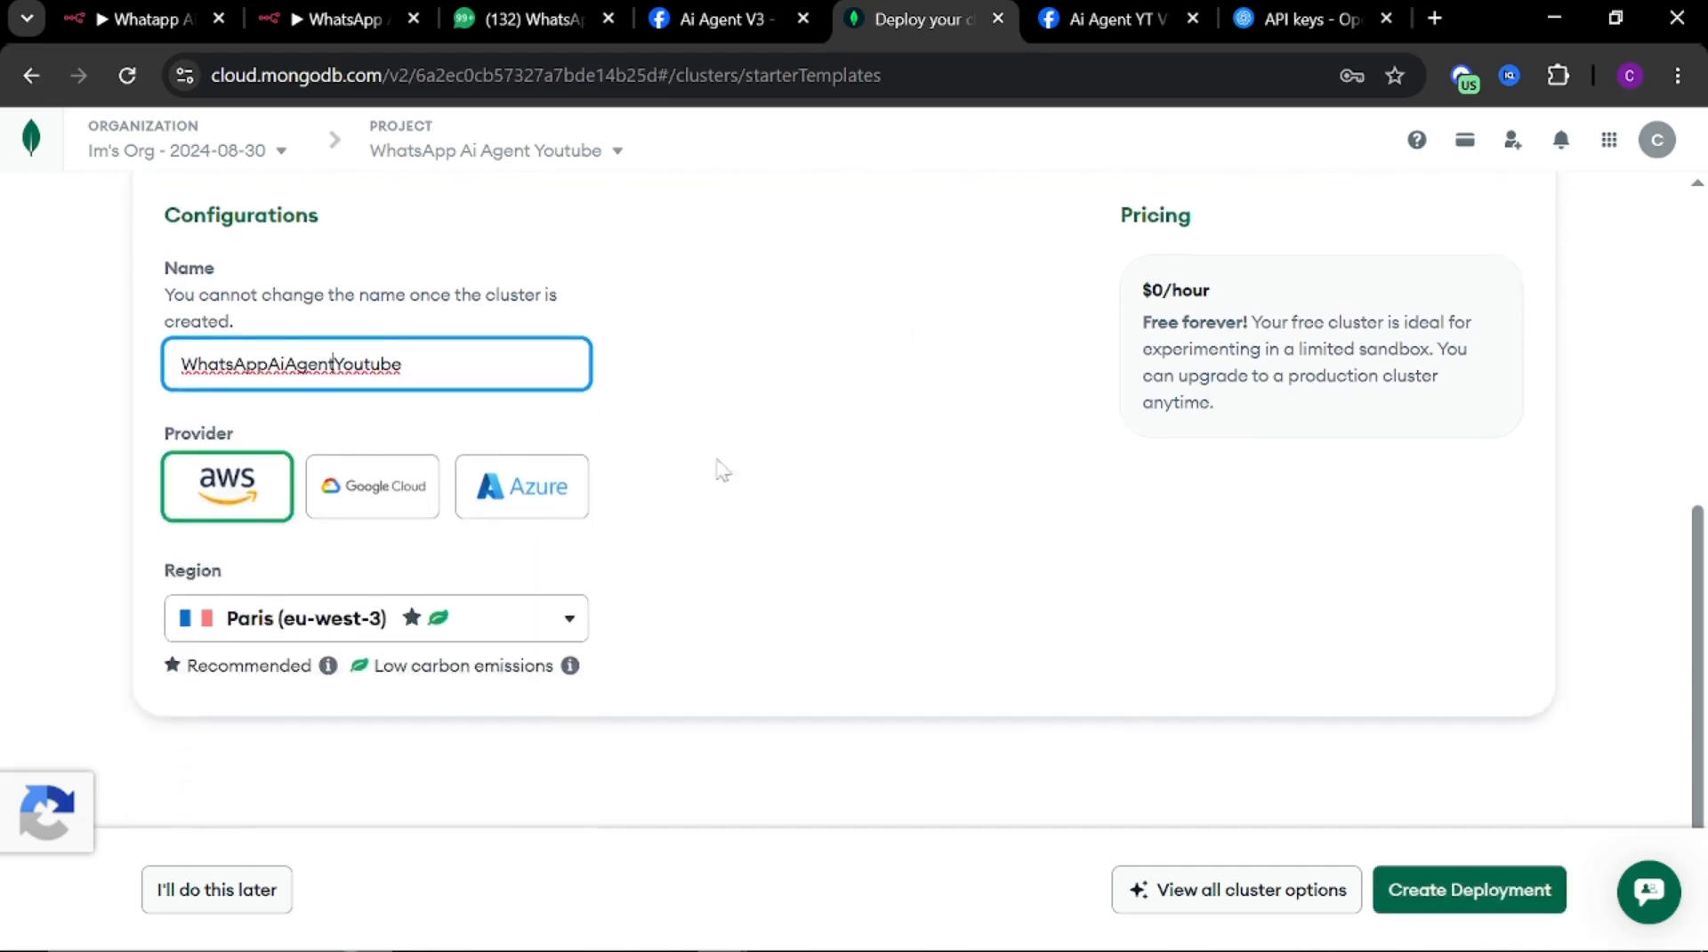
pyautogui.click(1488, 887)
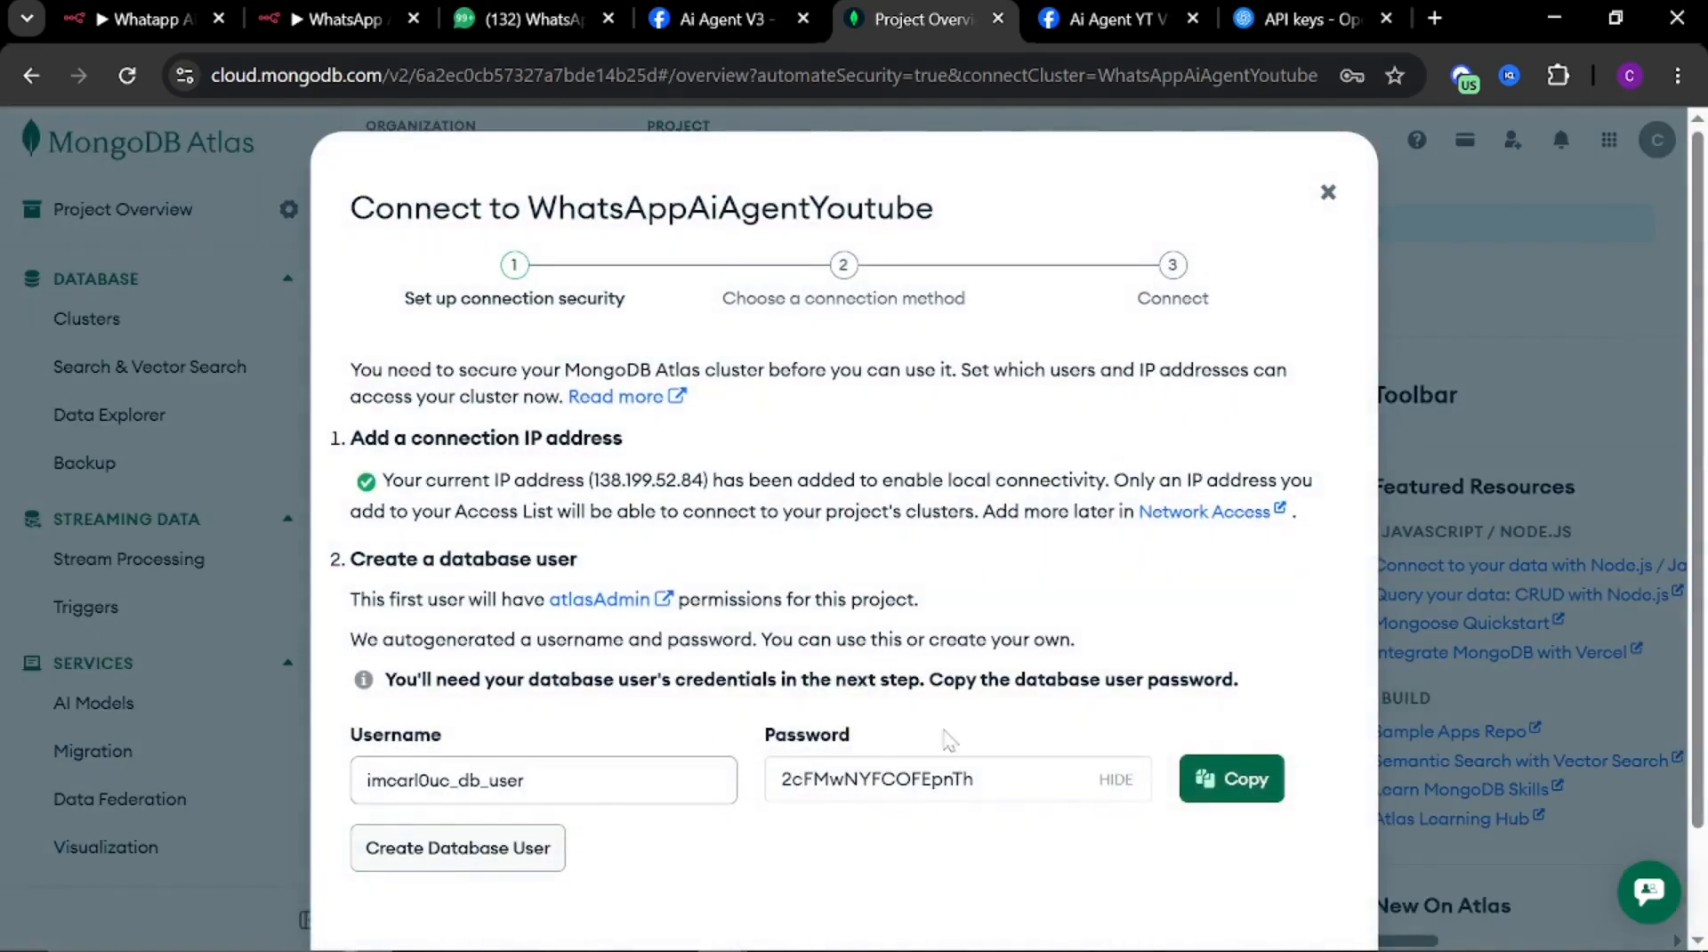
# Copy the generated database user password, create the database user, and move on to choosing a connection method
pyautogui.click(1233, 779)
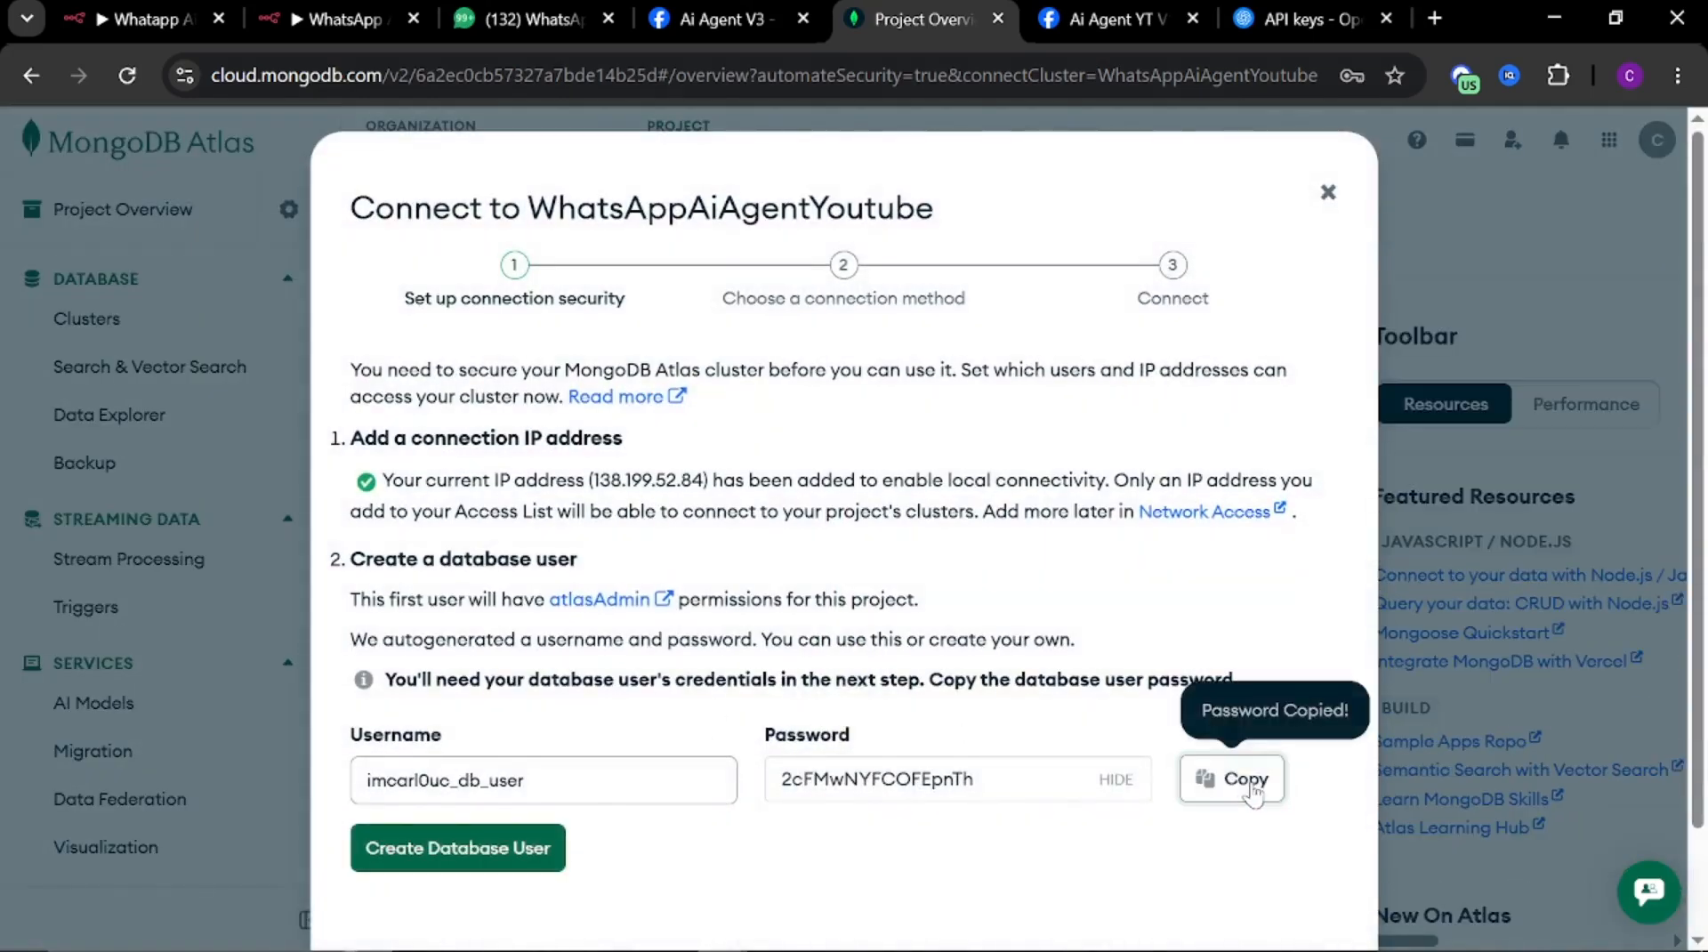
pyautogui.click(451, 854)
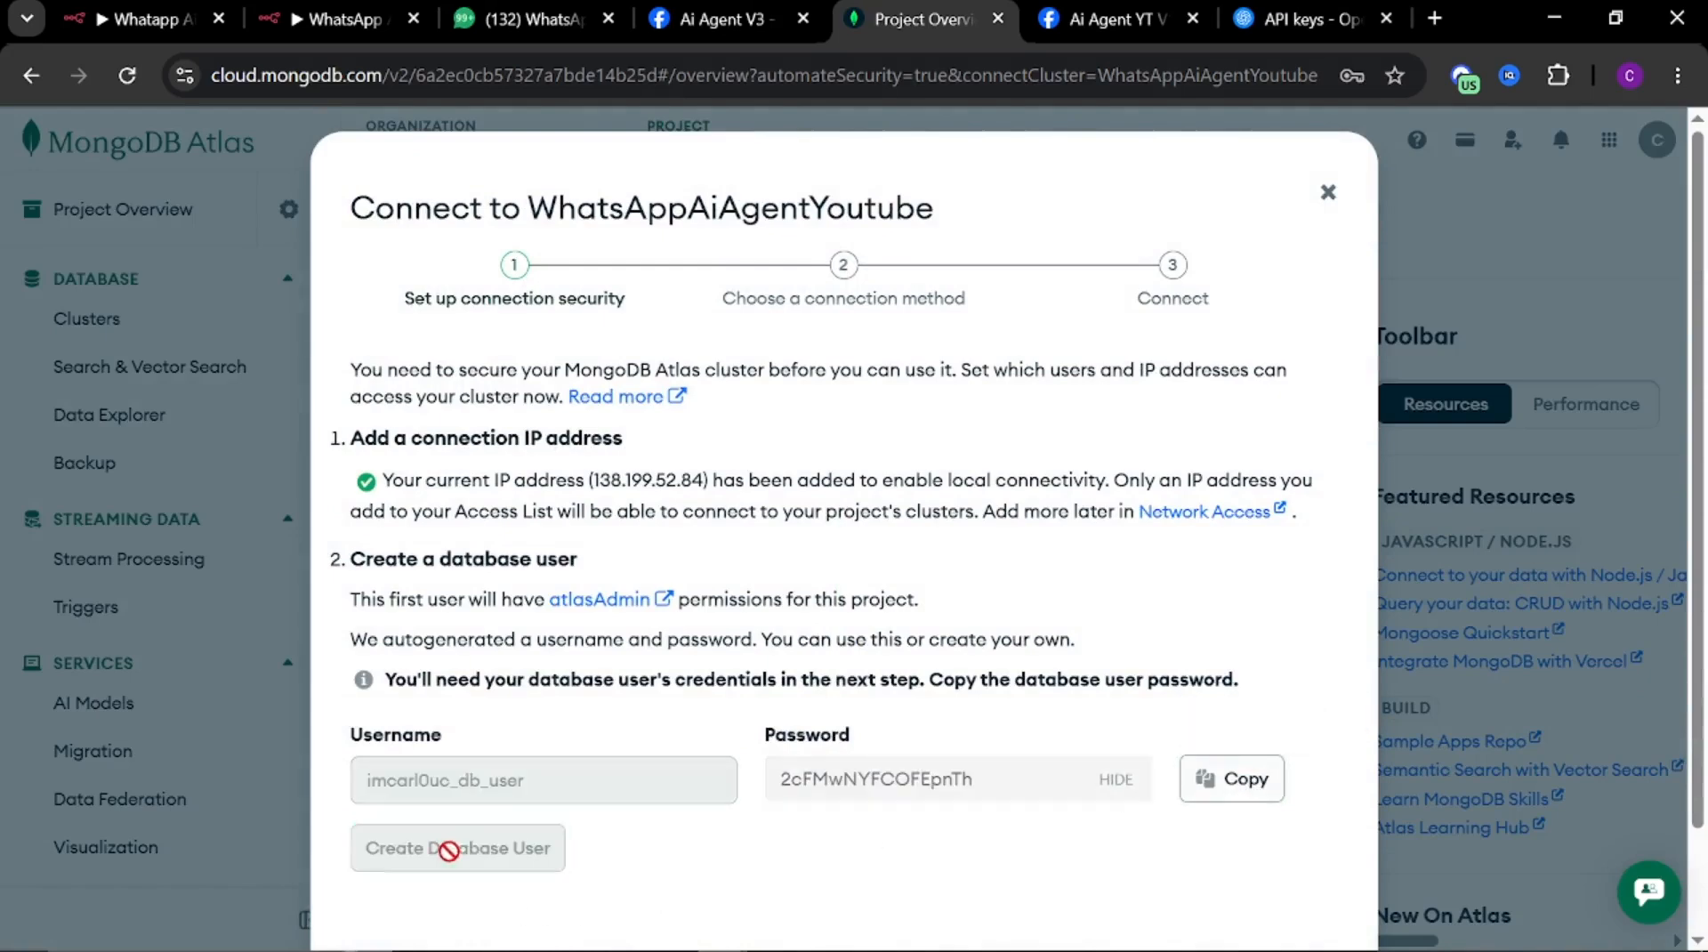
pyautogui.click(1123, 770)
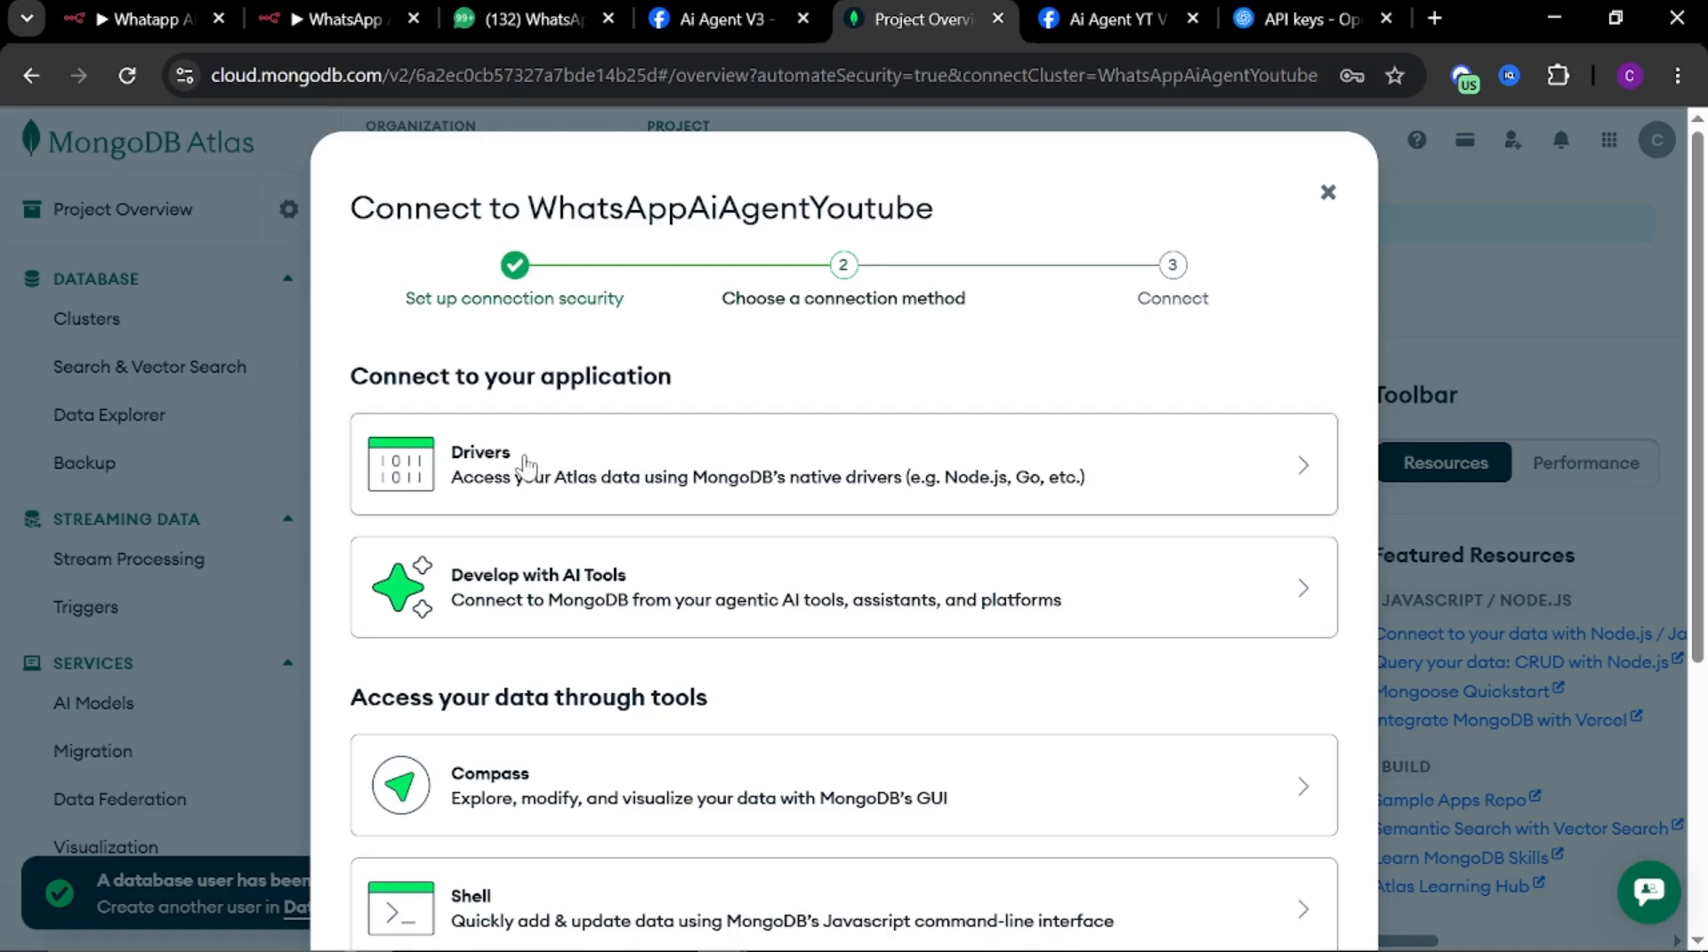
# Choose the Drivers connection method and copy the SRV connection string with the password shown
pyautogui.click(528, 463)
pyautogui.scroll(-3, 747, 632)
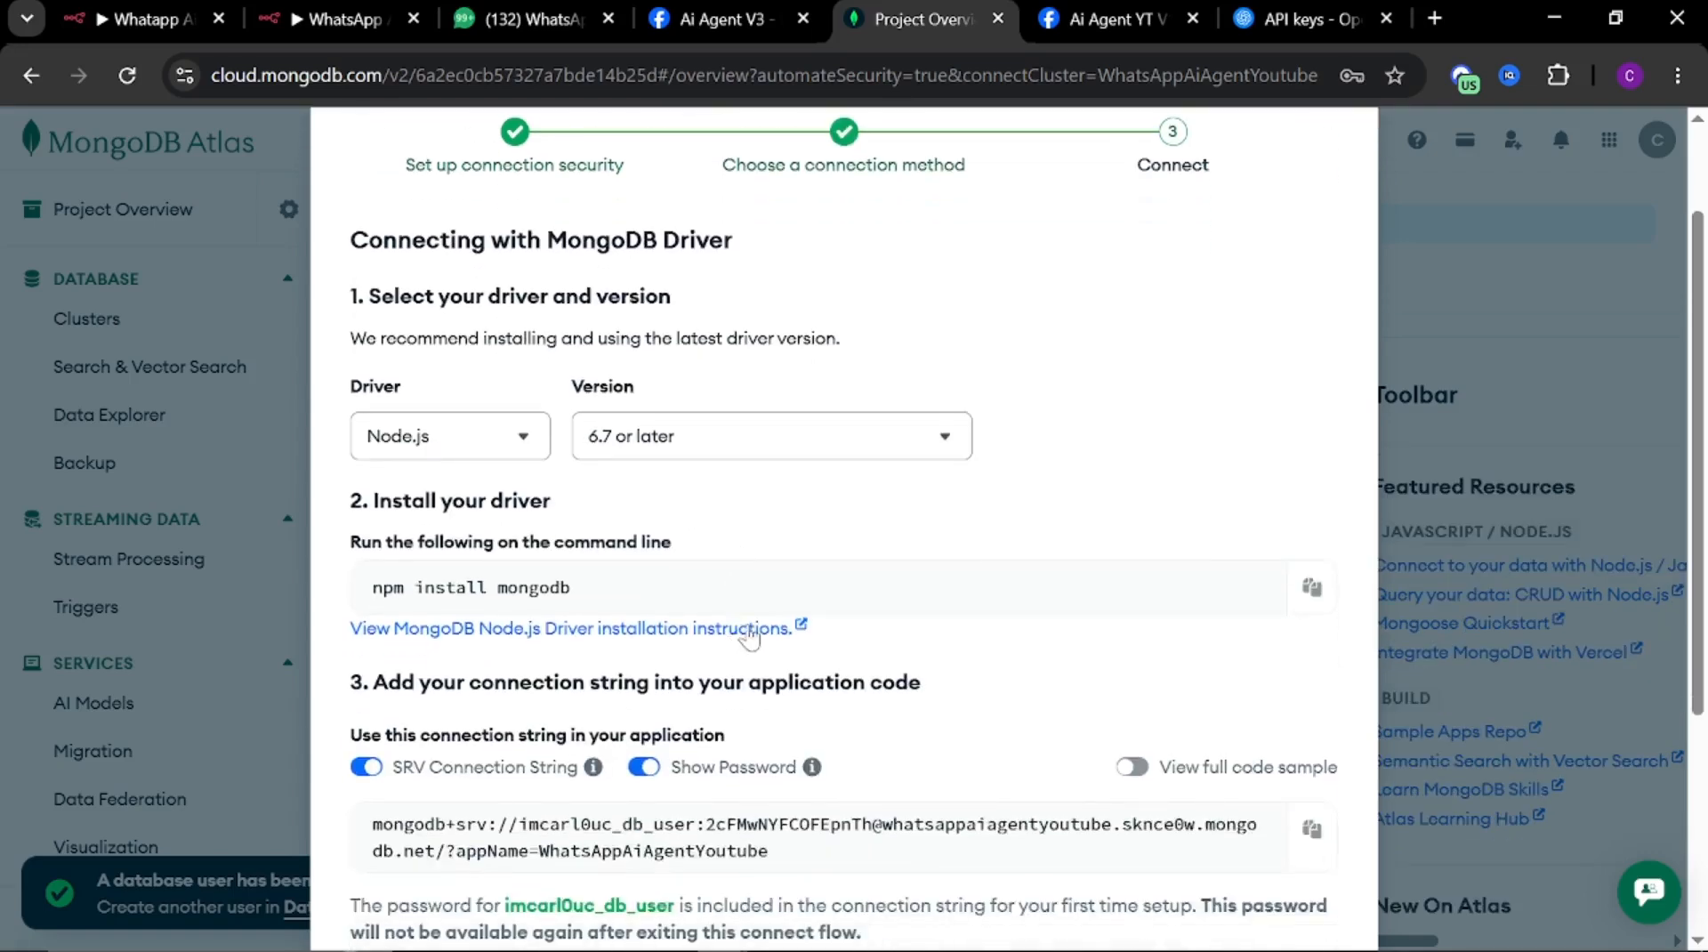
pyautogui.scroll(-2, 808, 577)
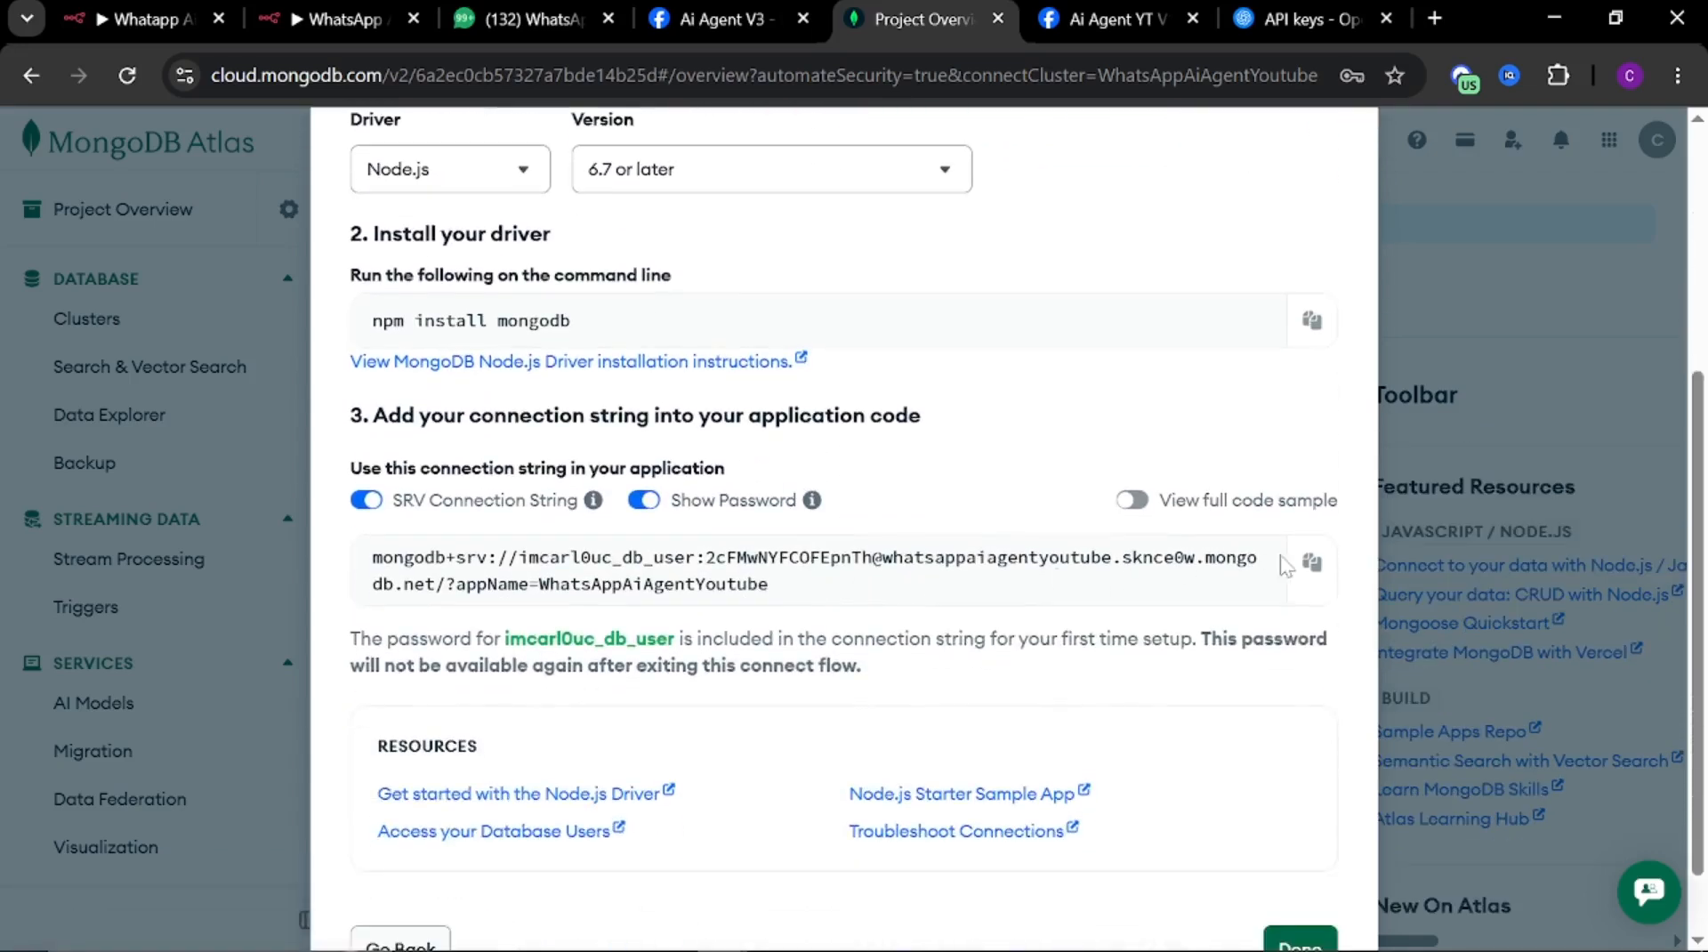
pyautogui.click(1312, 570)
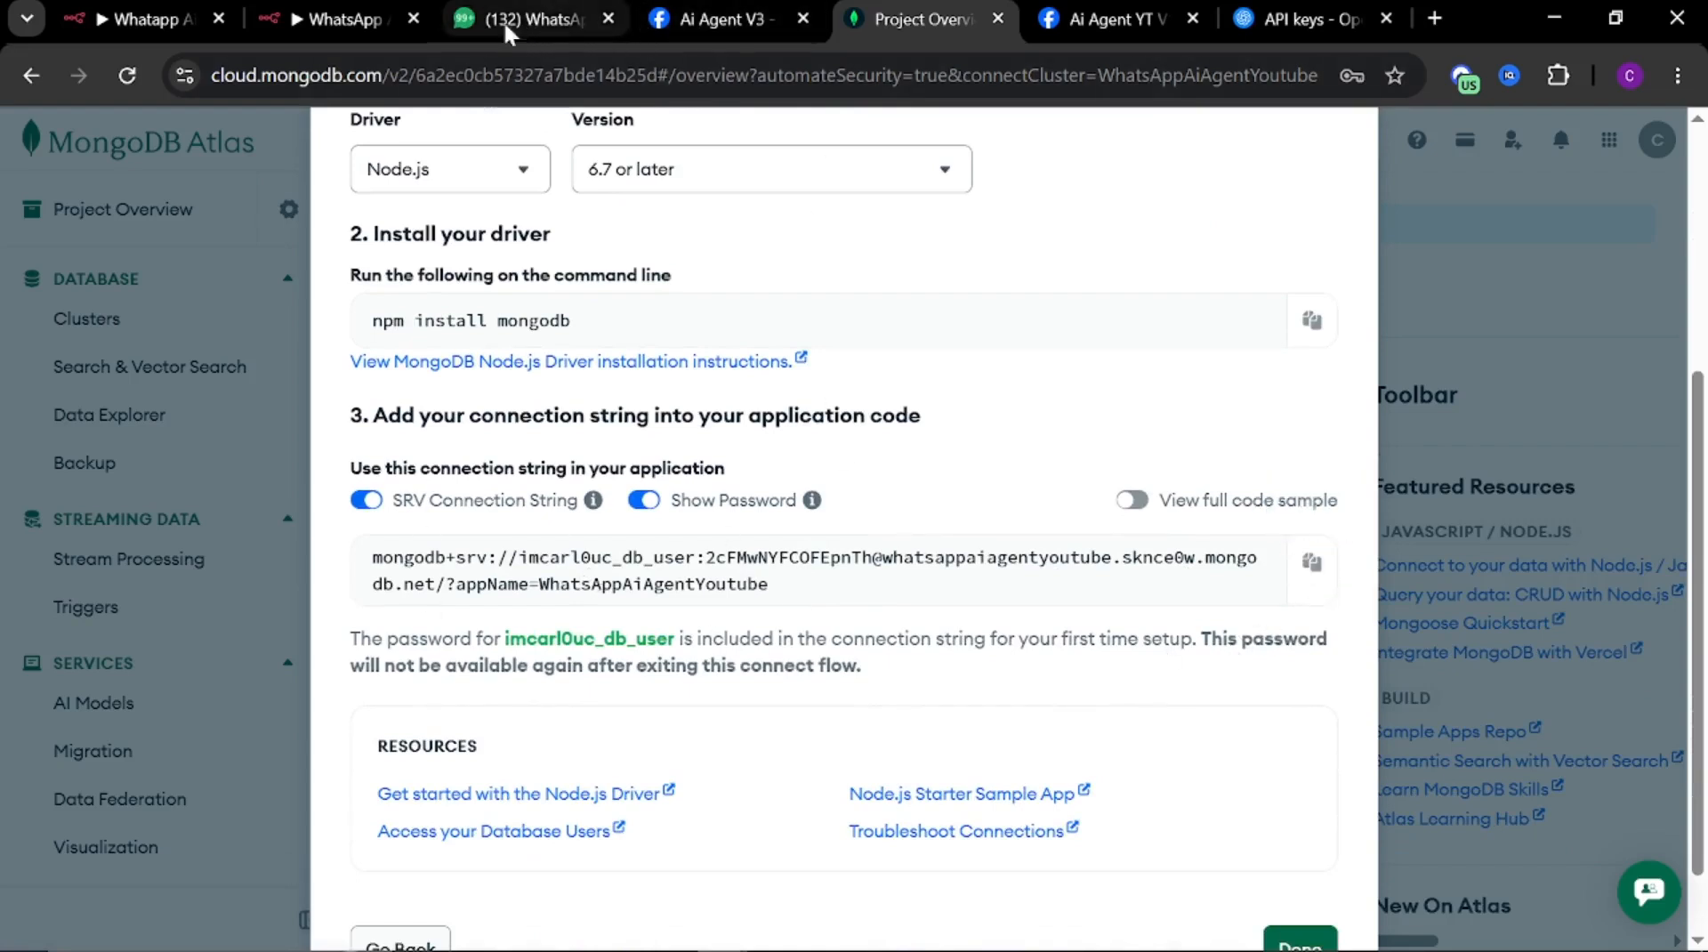
# Paste the Atlas connection string into the n8n MongoDB credential's Connection String field and switch it to an expression
pyautogui.click(338, 19)
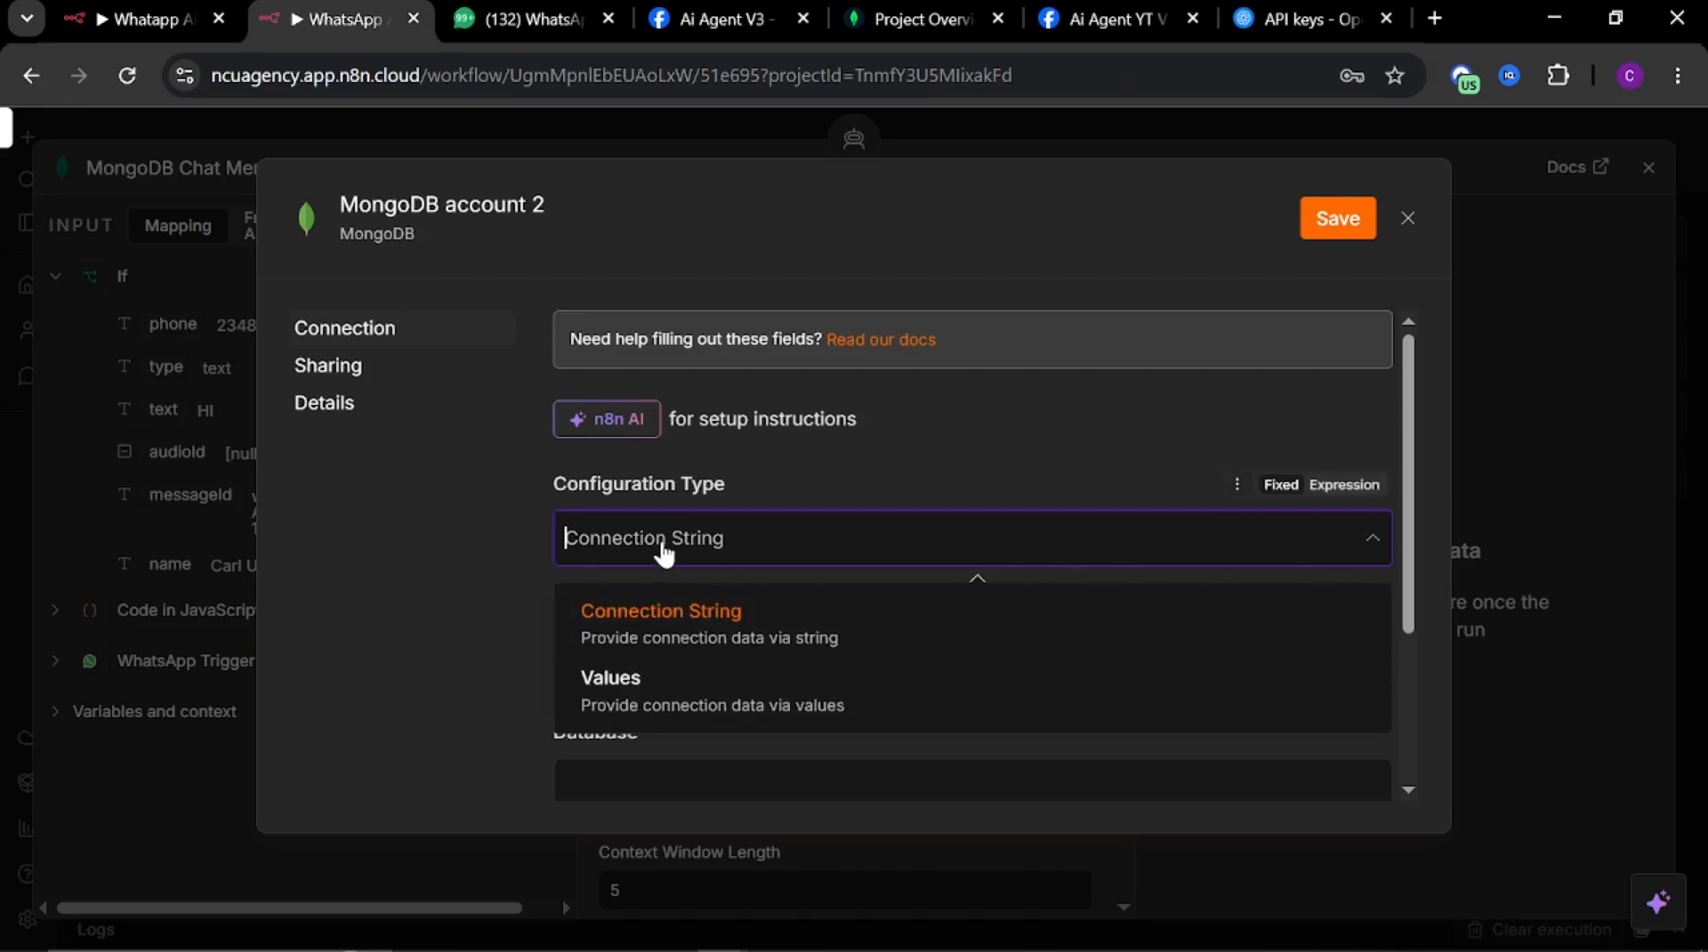
pyautogui.click(629, 612)
pyautogui.click(587, 662)
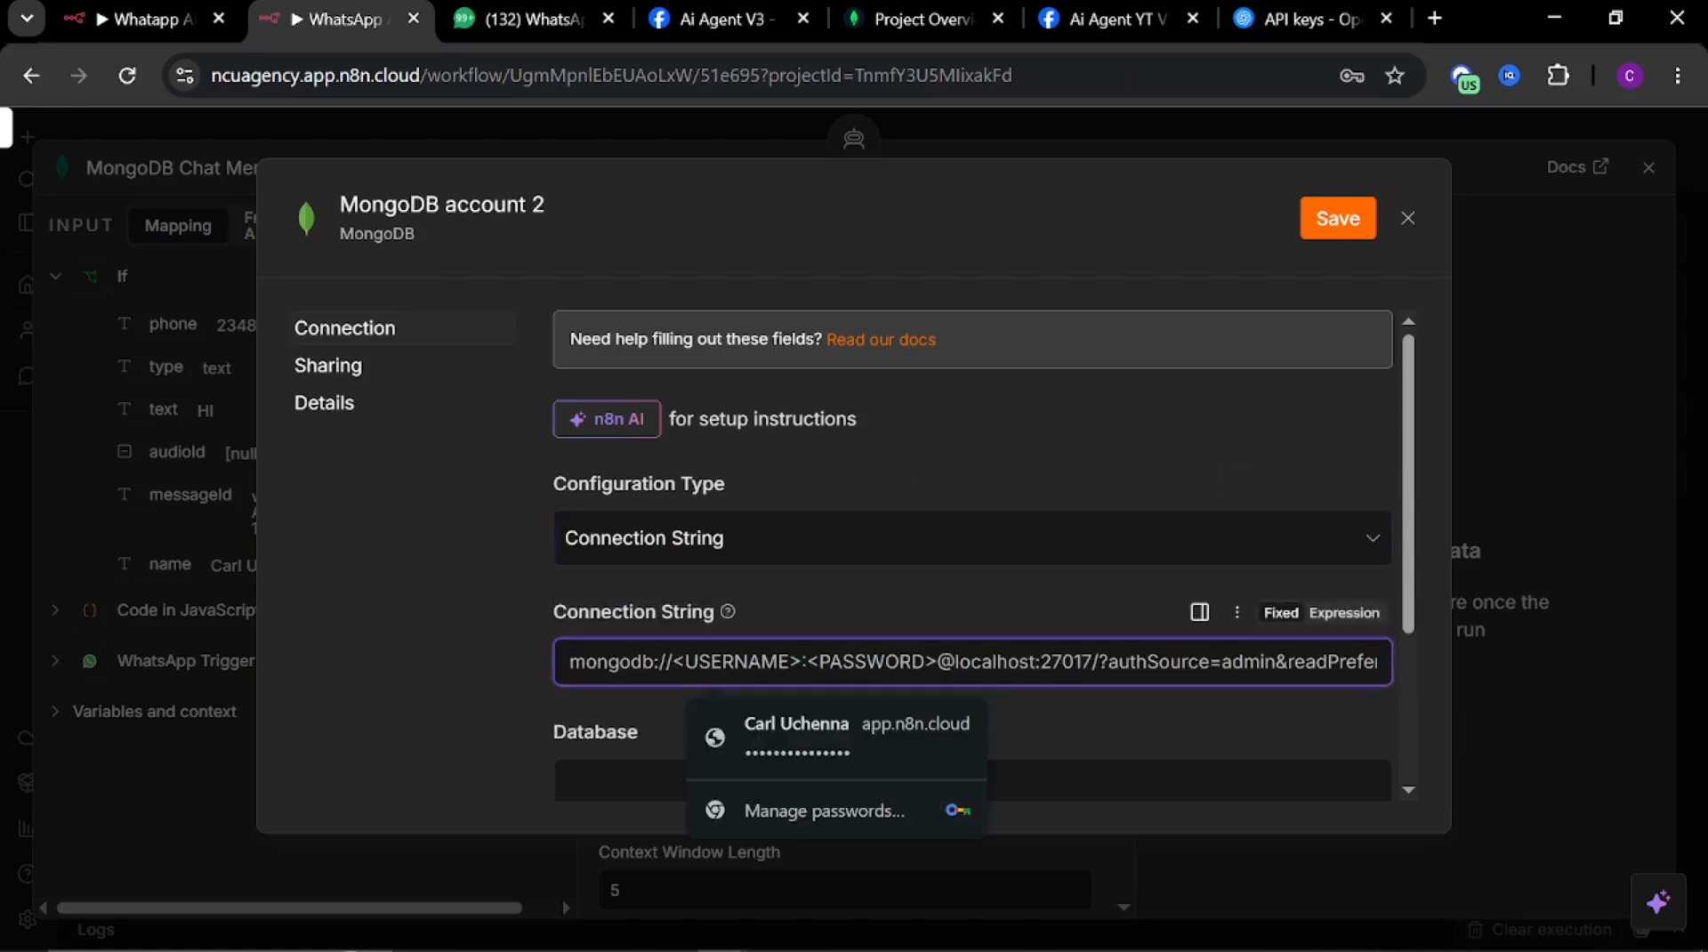
pyautogui.hotkey('ctrl', 'v')
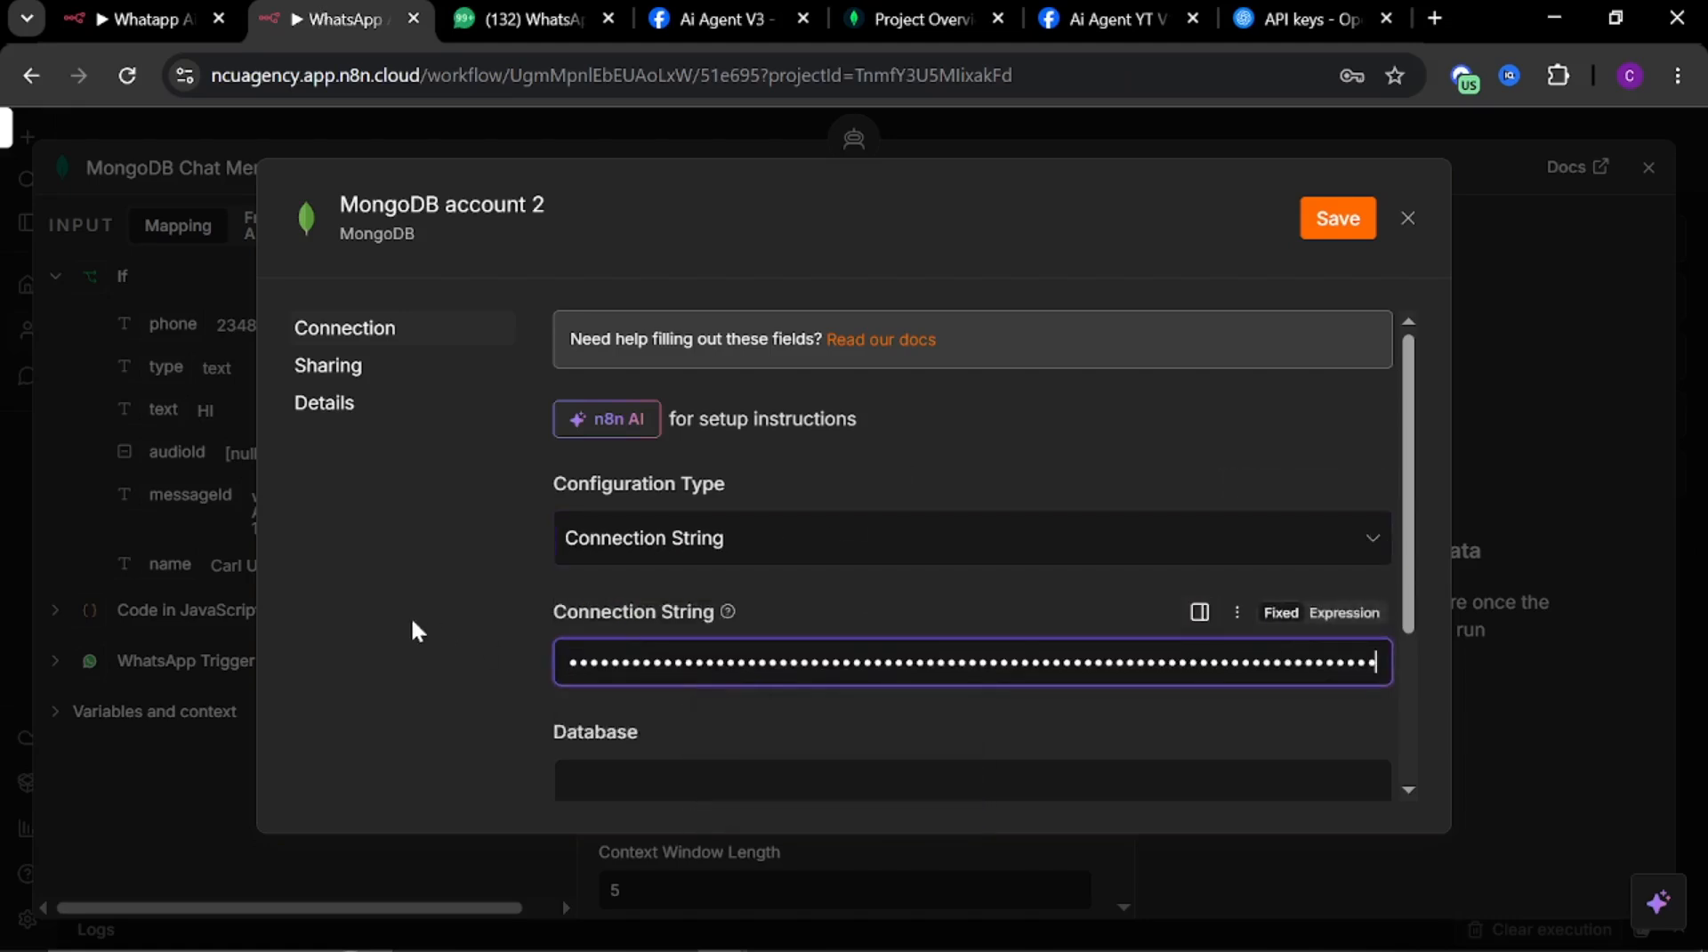
pyautogui.click(1342, 613)
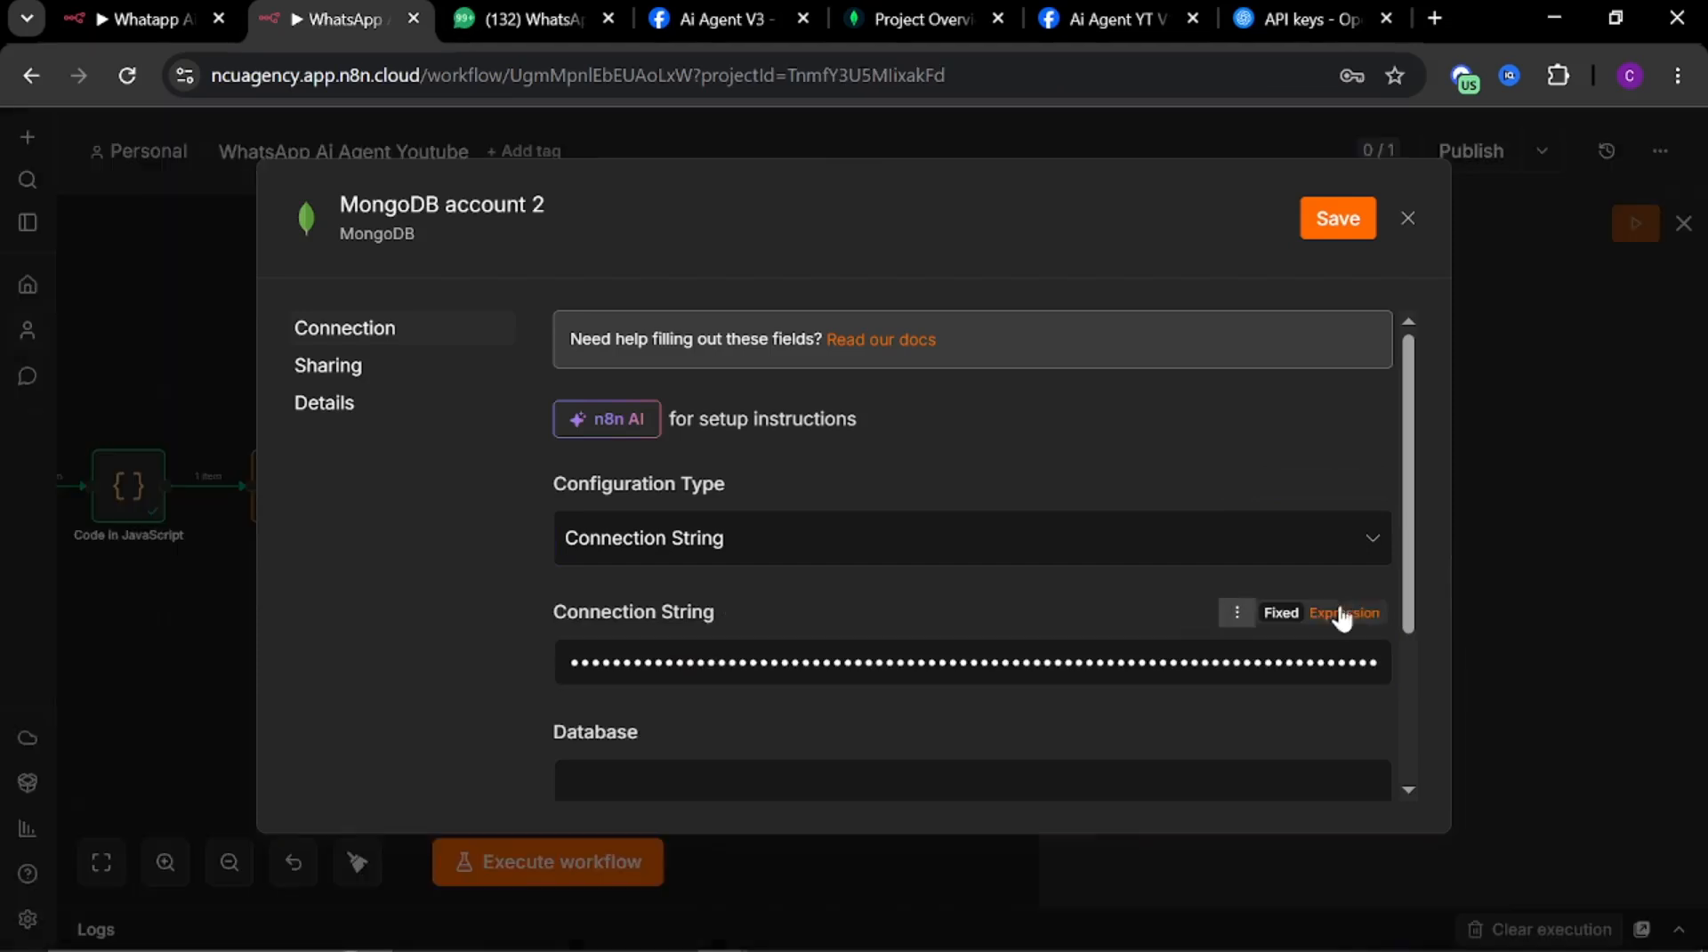
pyautogui.click(503, 746)
pyautogui.scroll(-2, 950, 654)
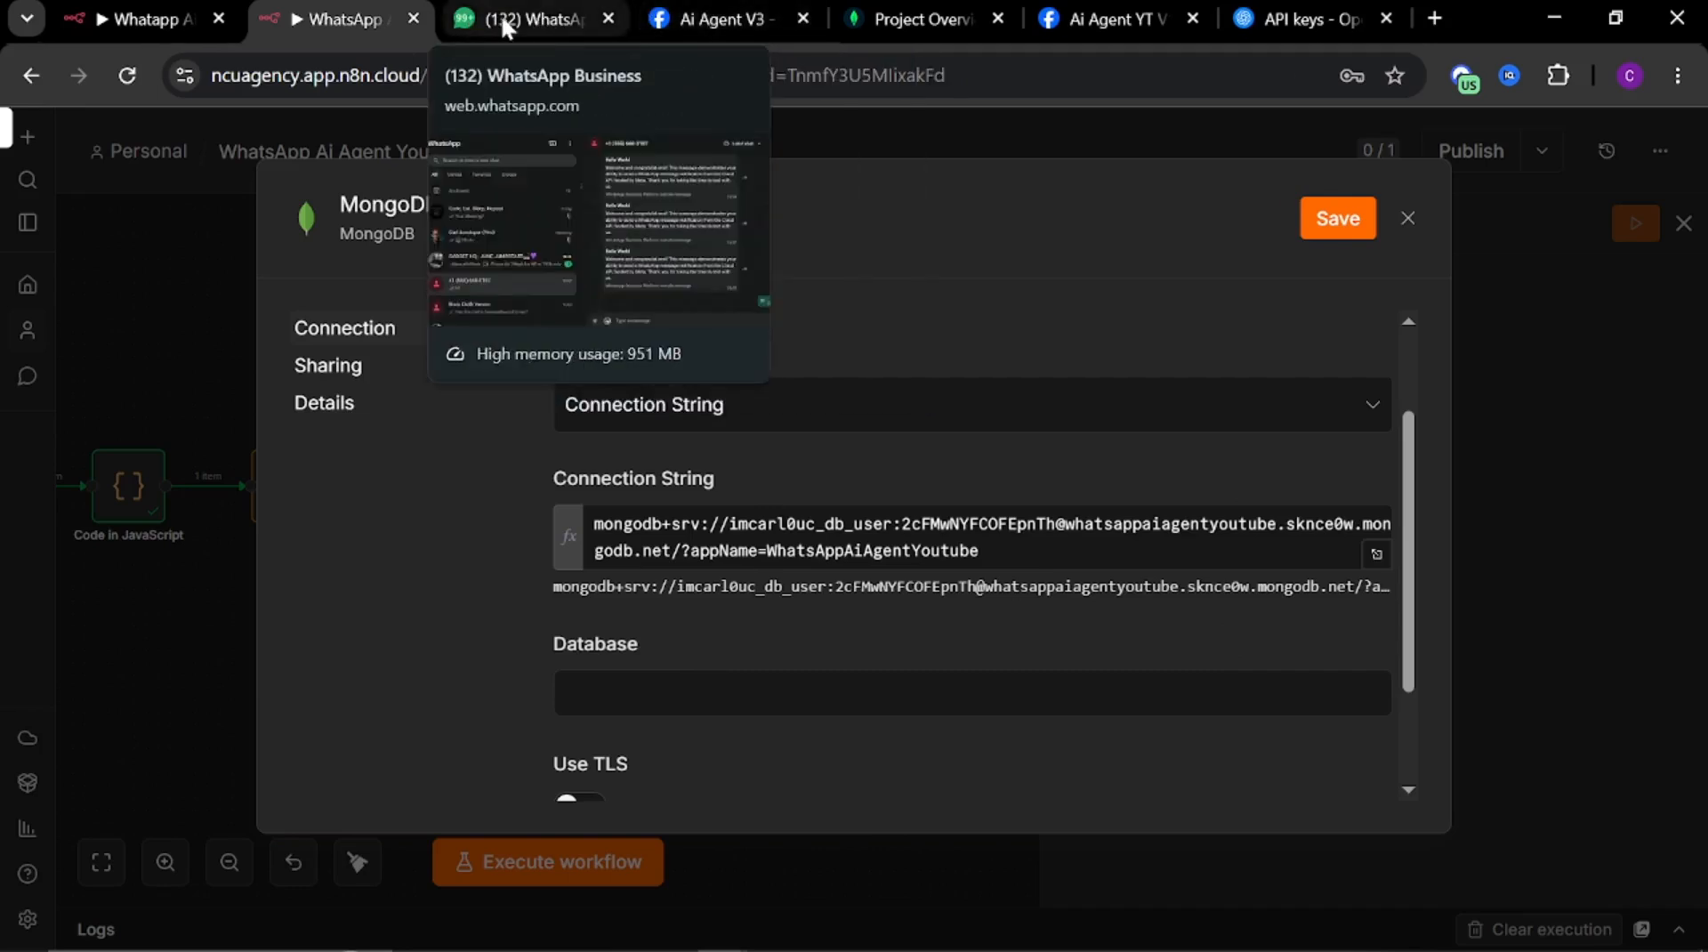
# Return to Atlas and finish the cluster connection flow
pyautogui.click(896, 19)
pyautogui.scroll(-2, 872, 383)
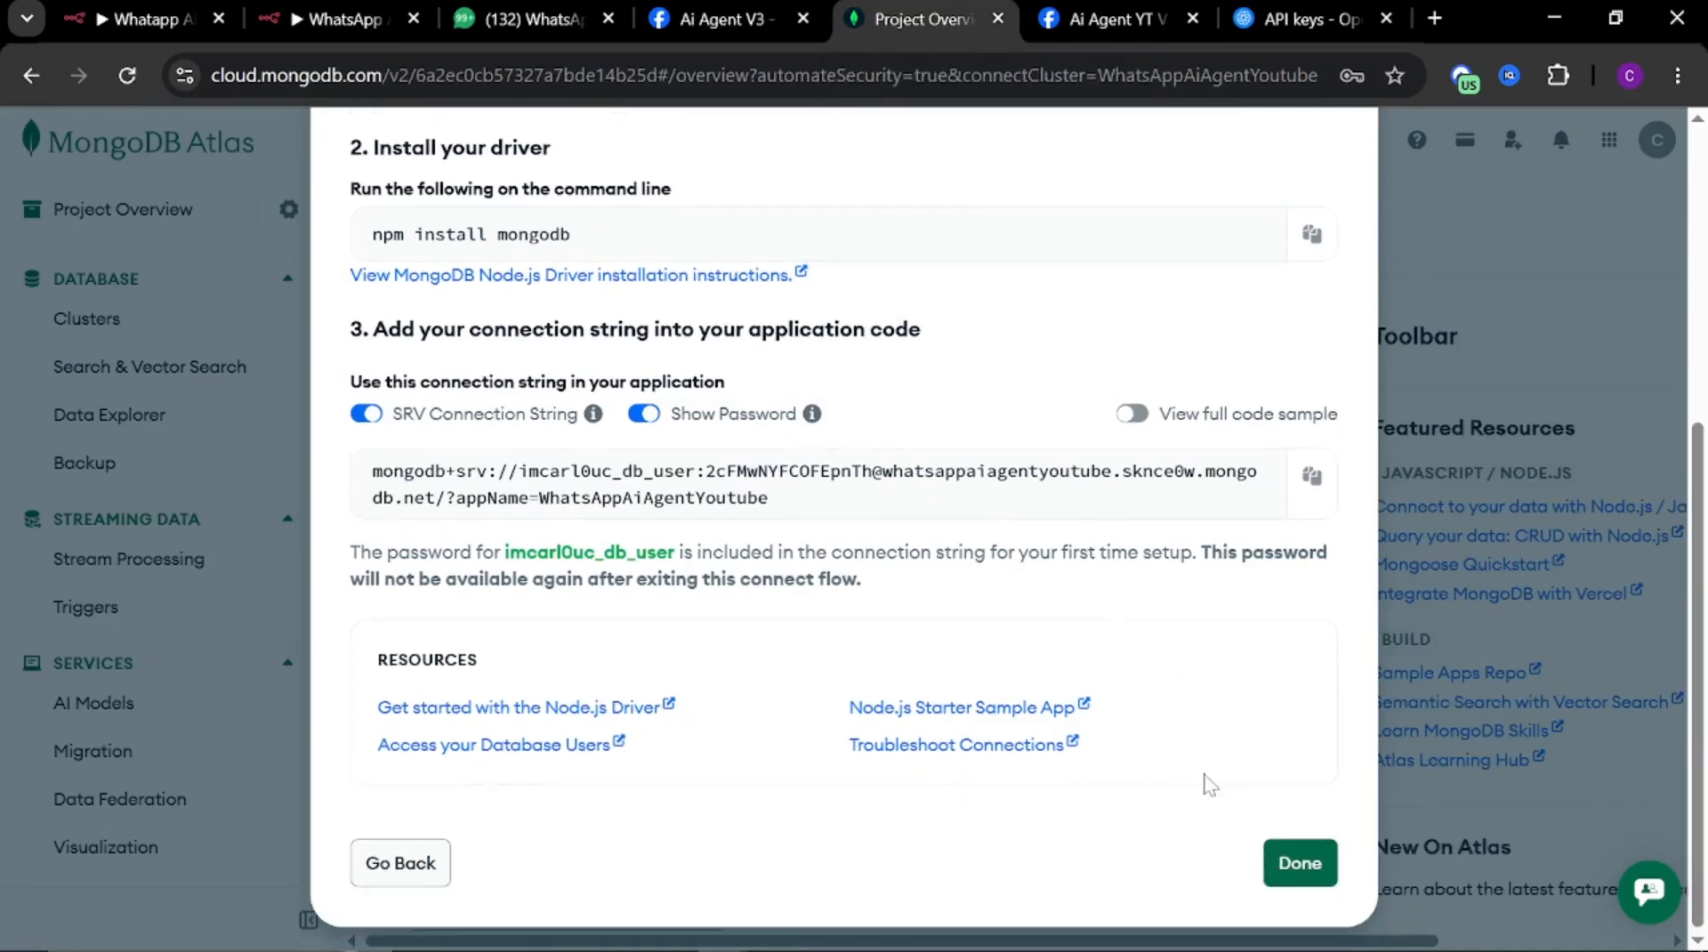
pyautogui.click(1300, 862)
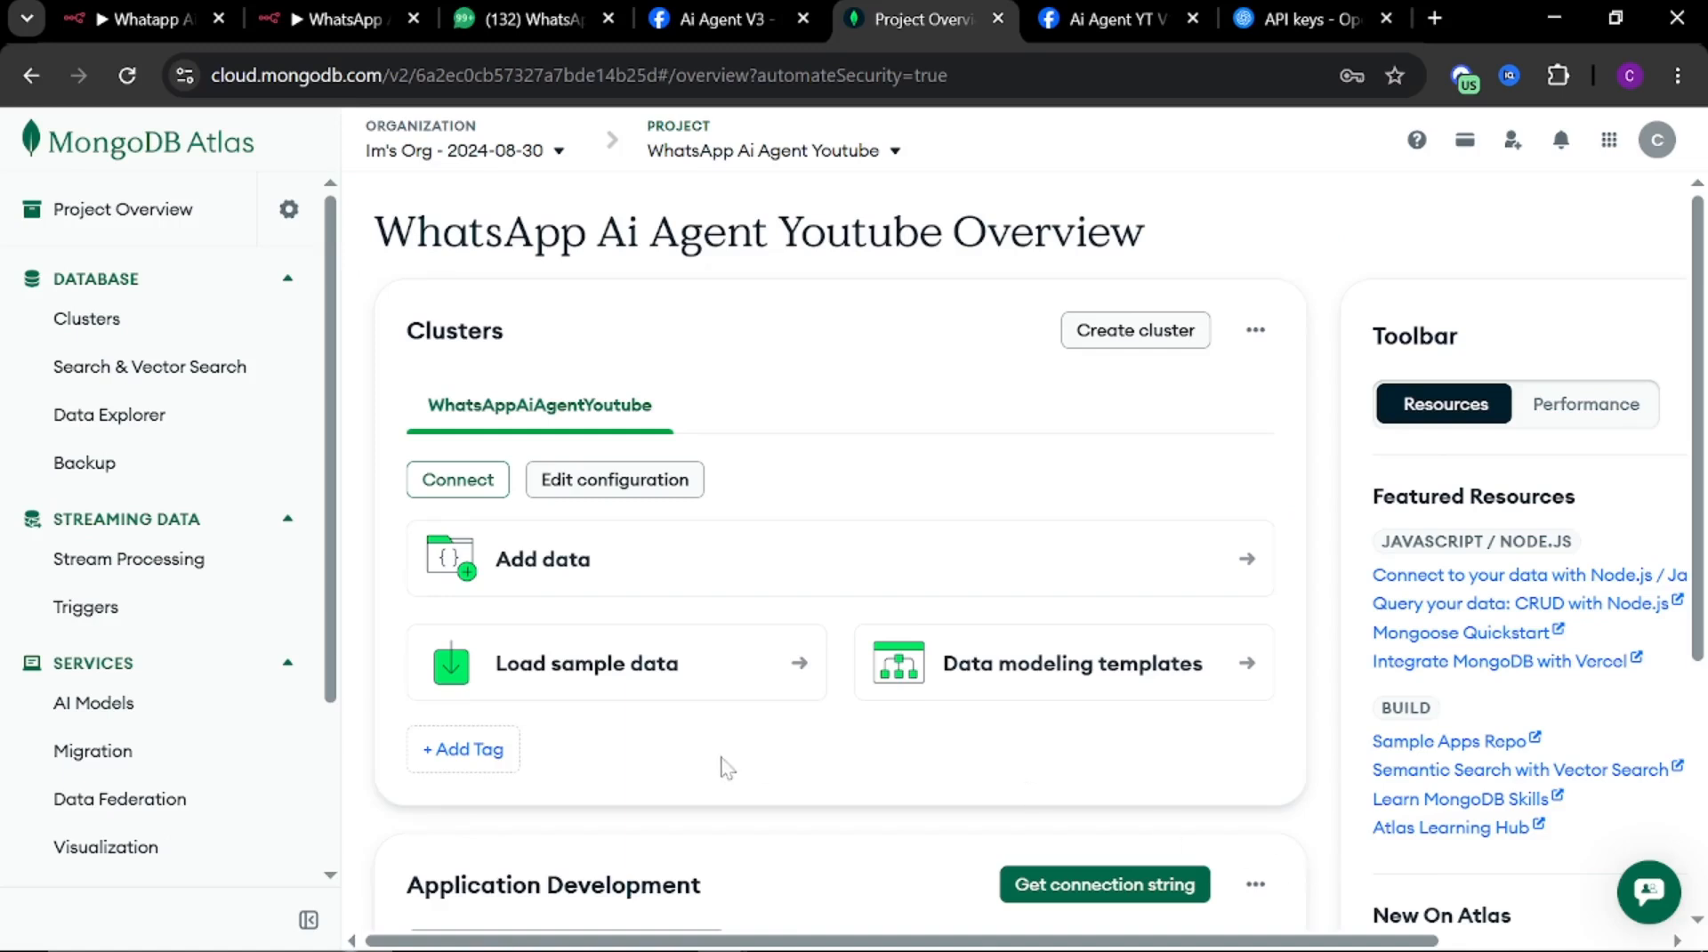
# Open the full clusters list and look through the cluster's additional actions
pyautogui.click(1267, 338)
pyautogui.scroll(-2, 1270, 331)
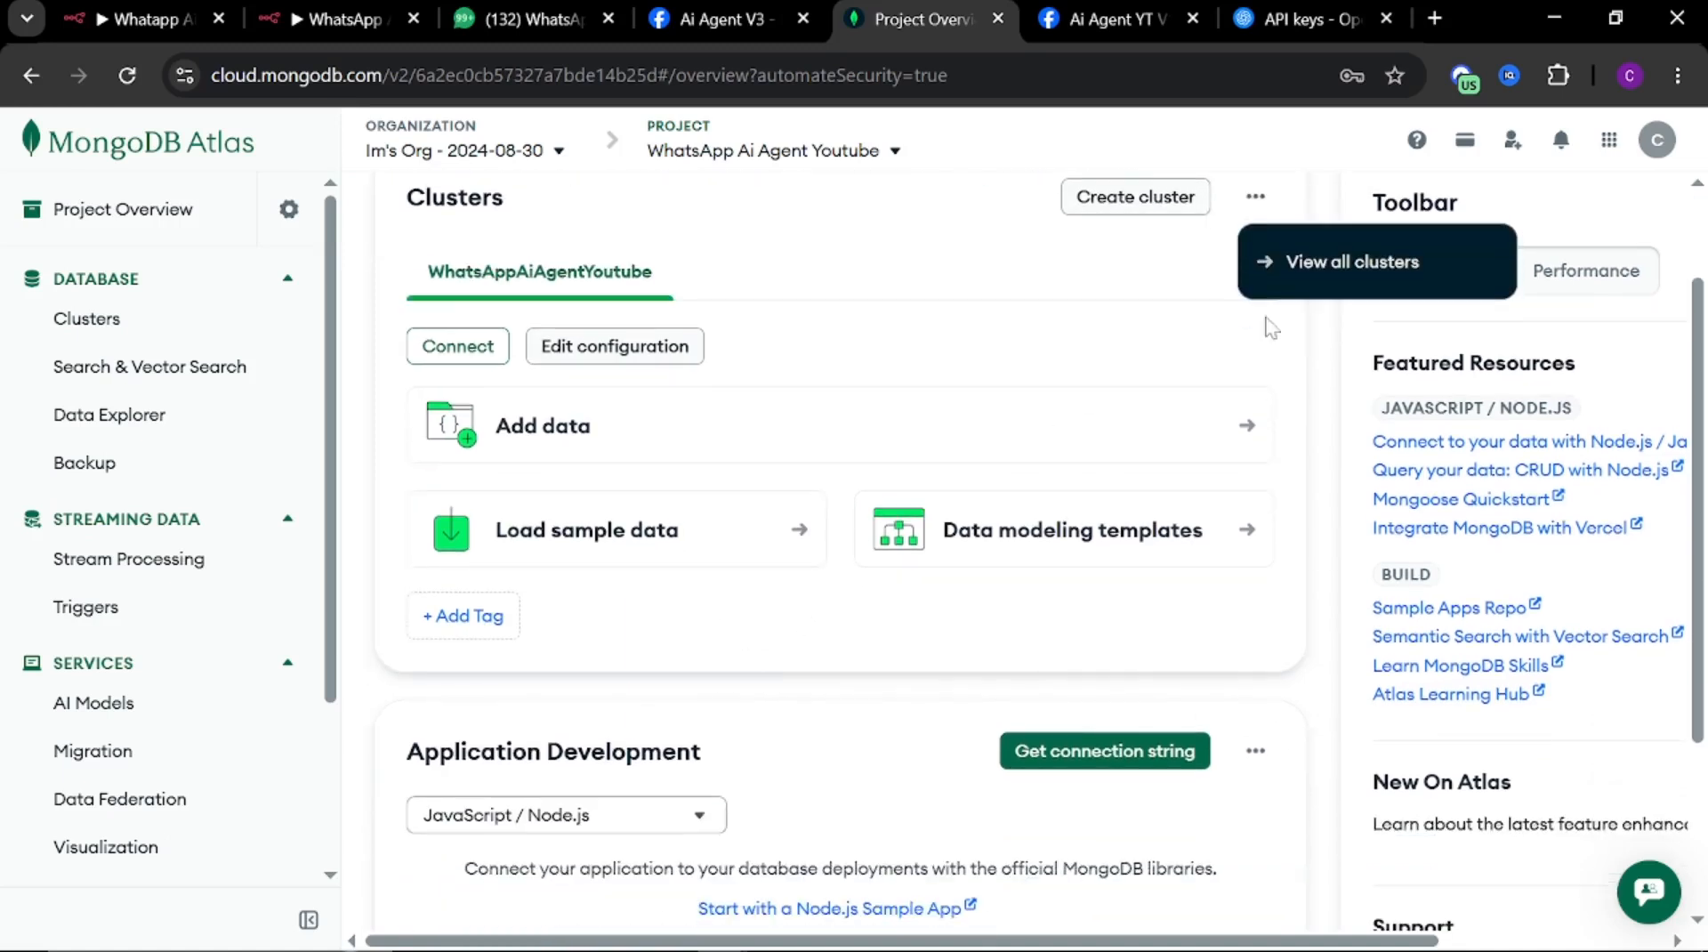
pyautogui.click(1290, 267)
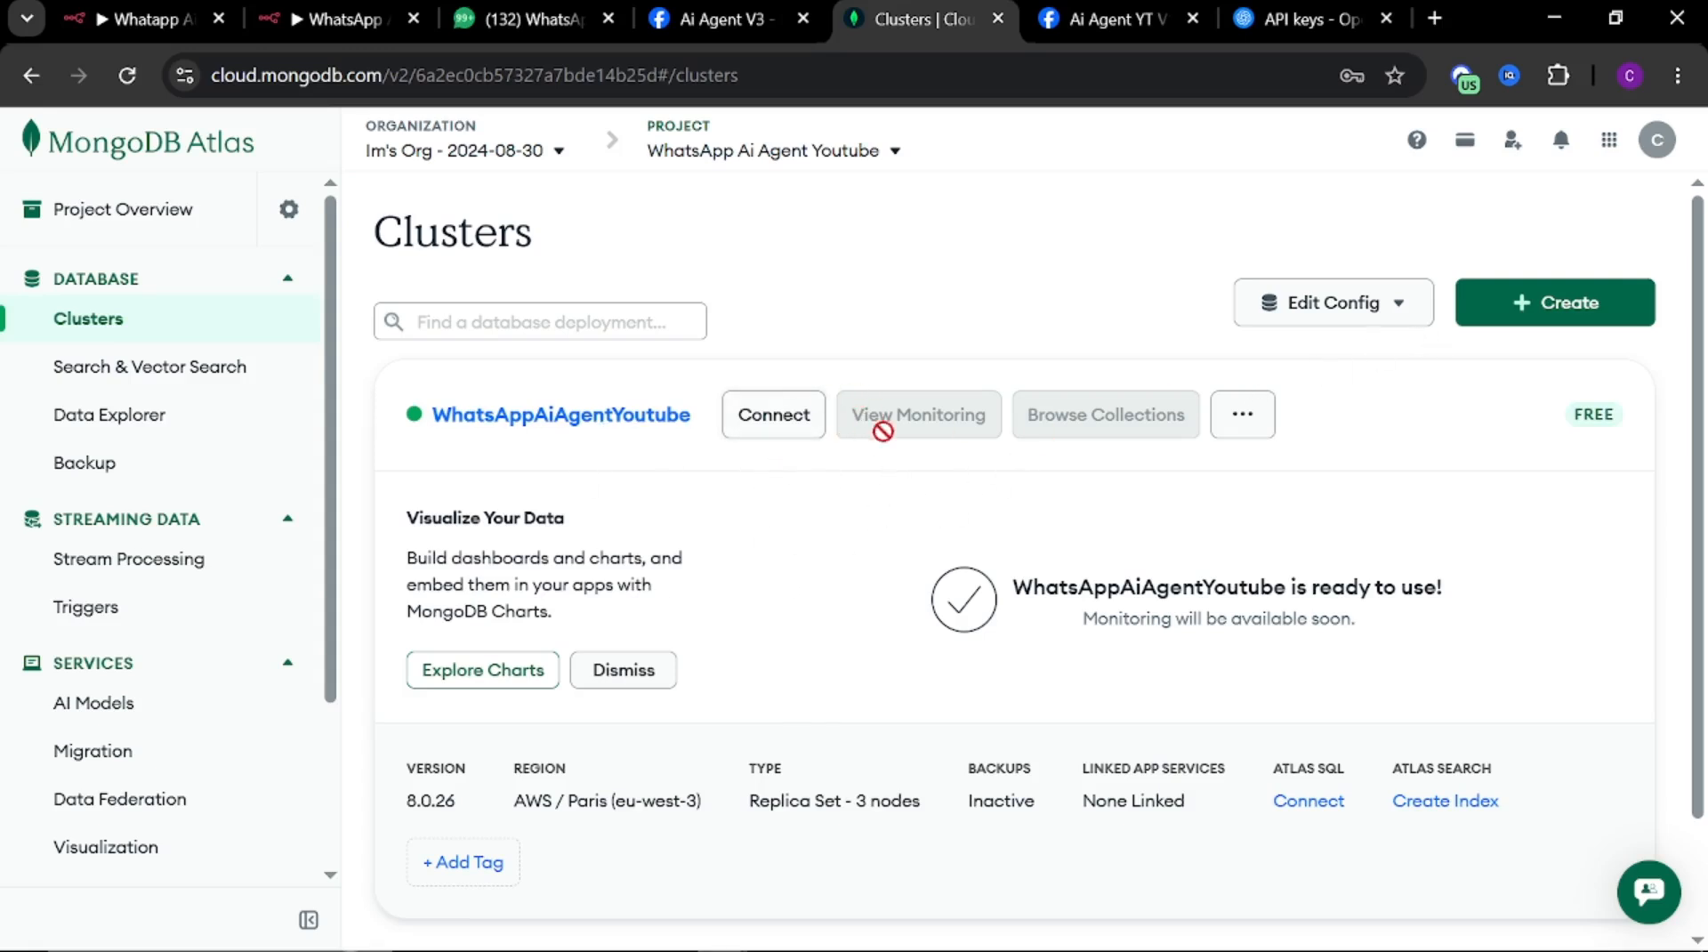
pyautogui.click(1244, 416)
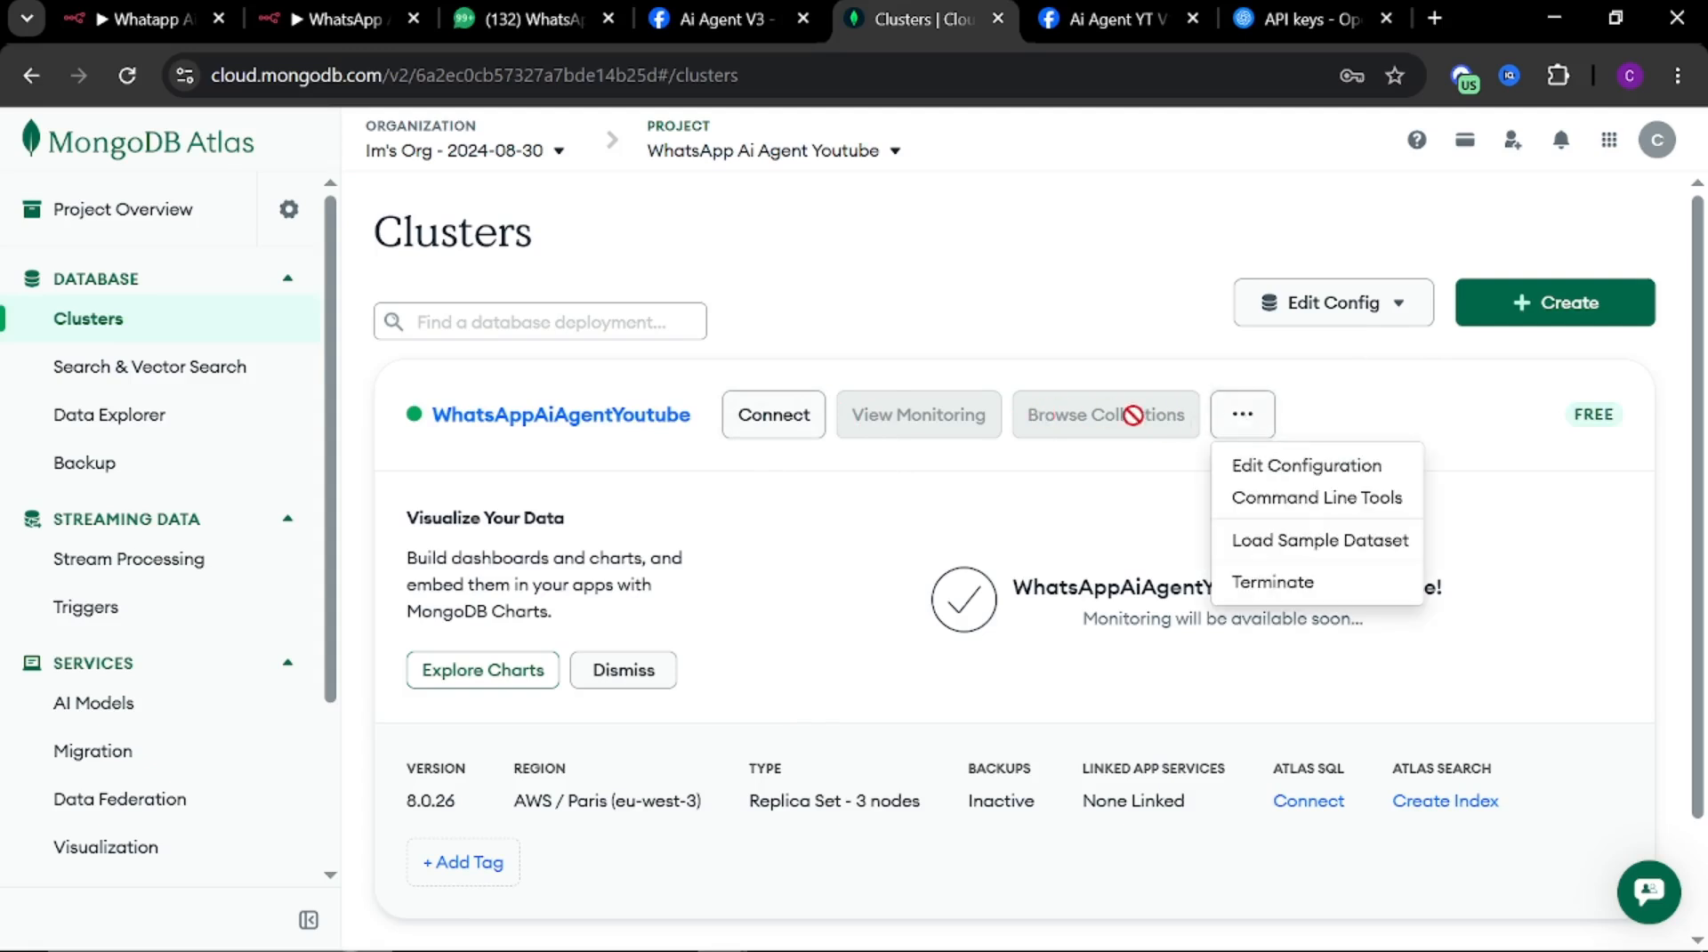
pyautogui.click(881, 532)
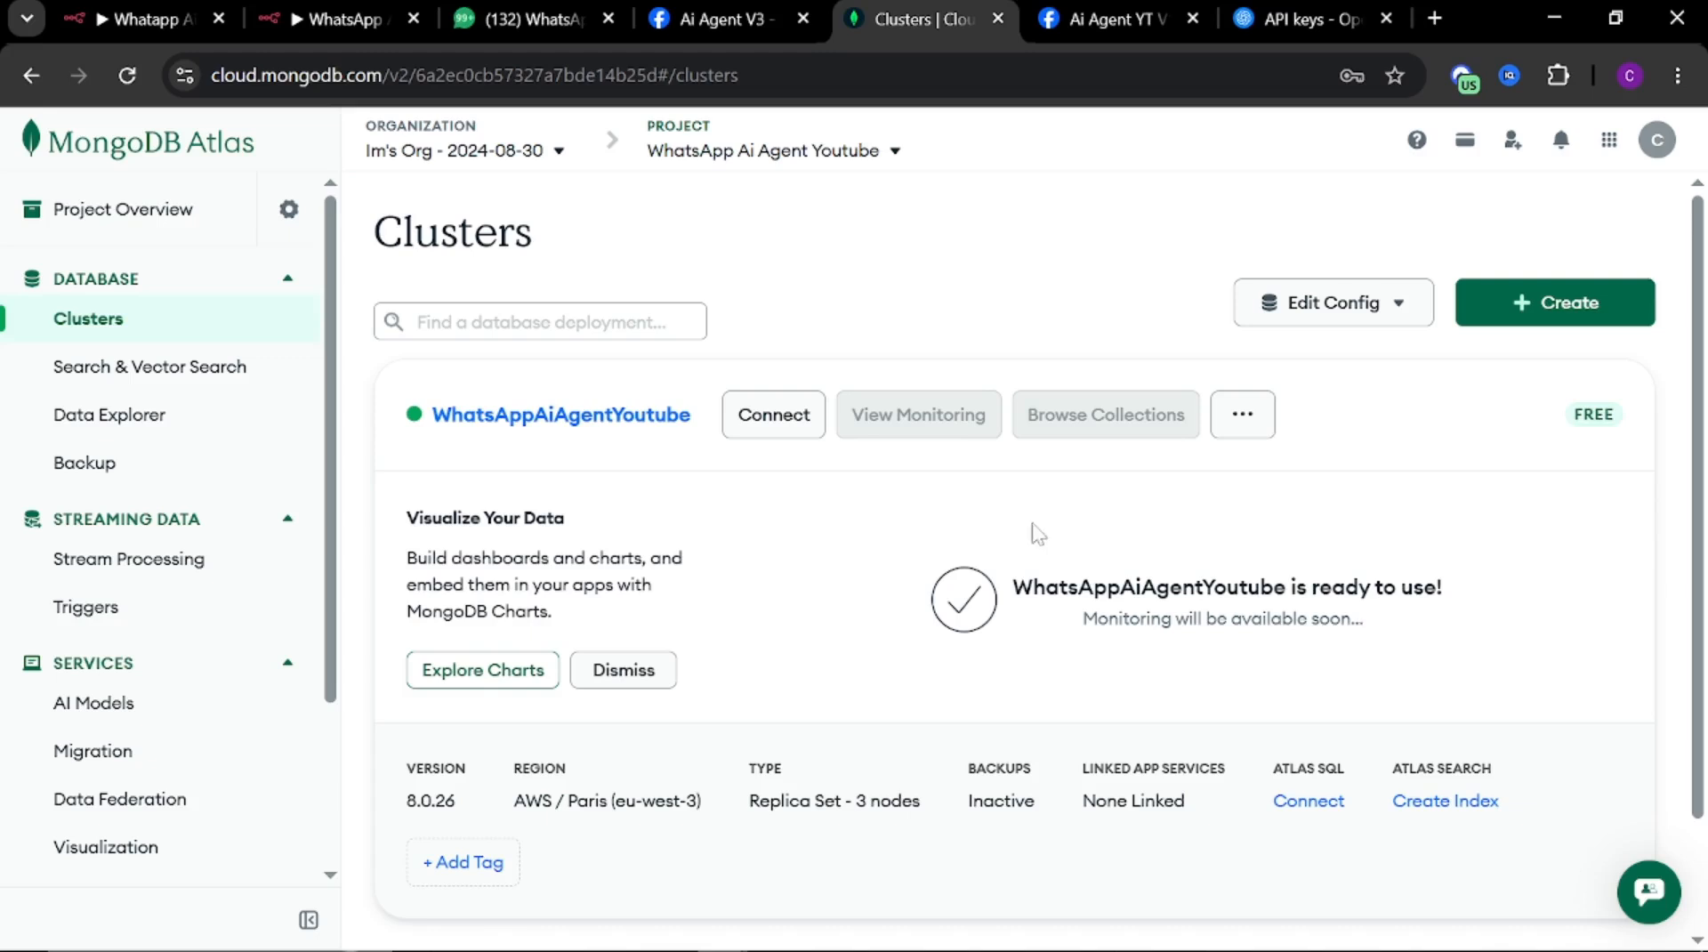
# Add an IP access list entry of 0.0.0.0/0 under Database & Network Access
pyautogui.scroll(-3, 217, 629)
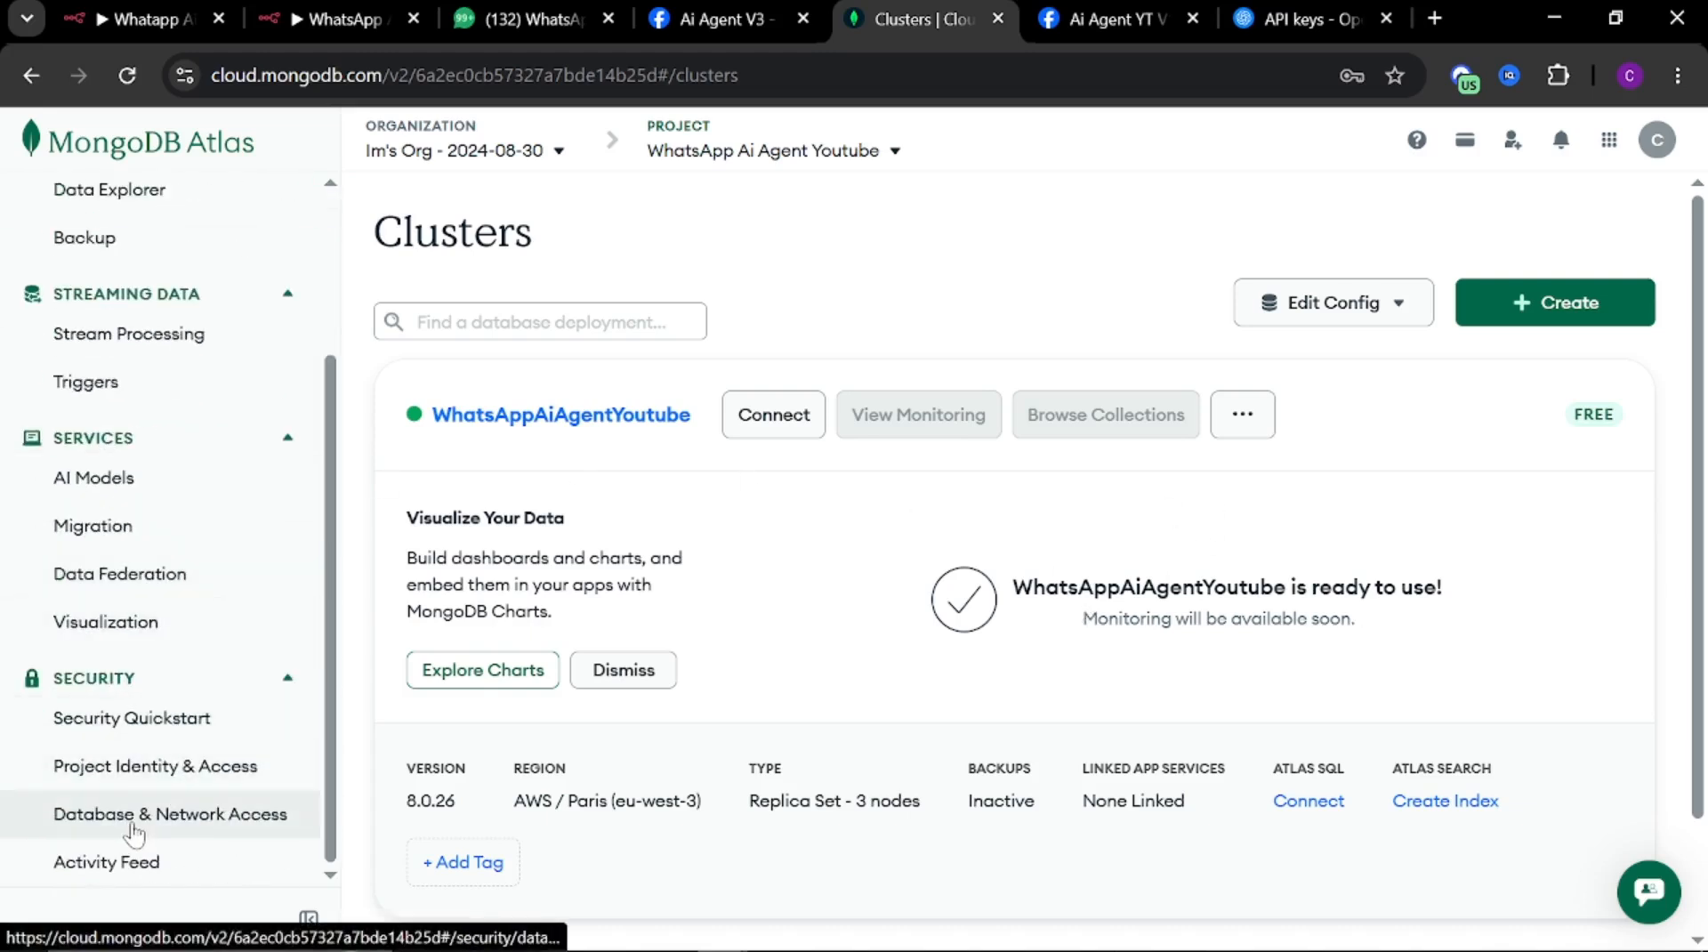
pyautogui.click(140, 816)
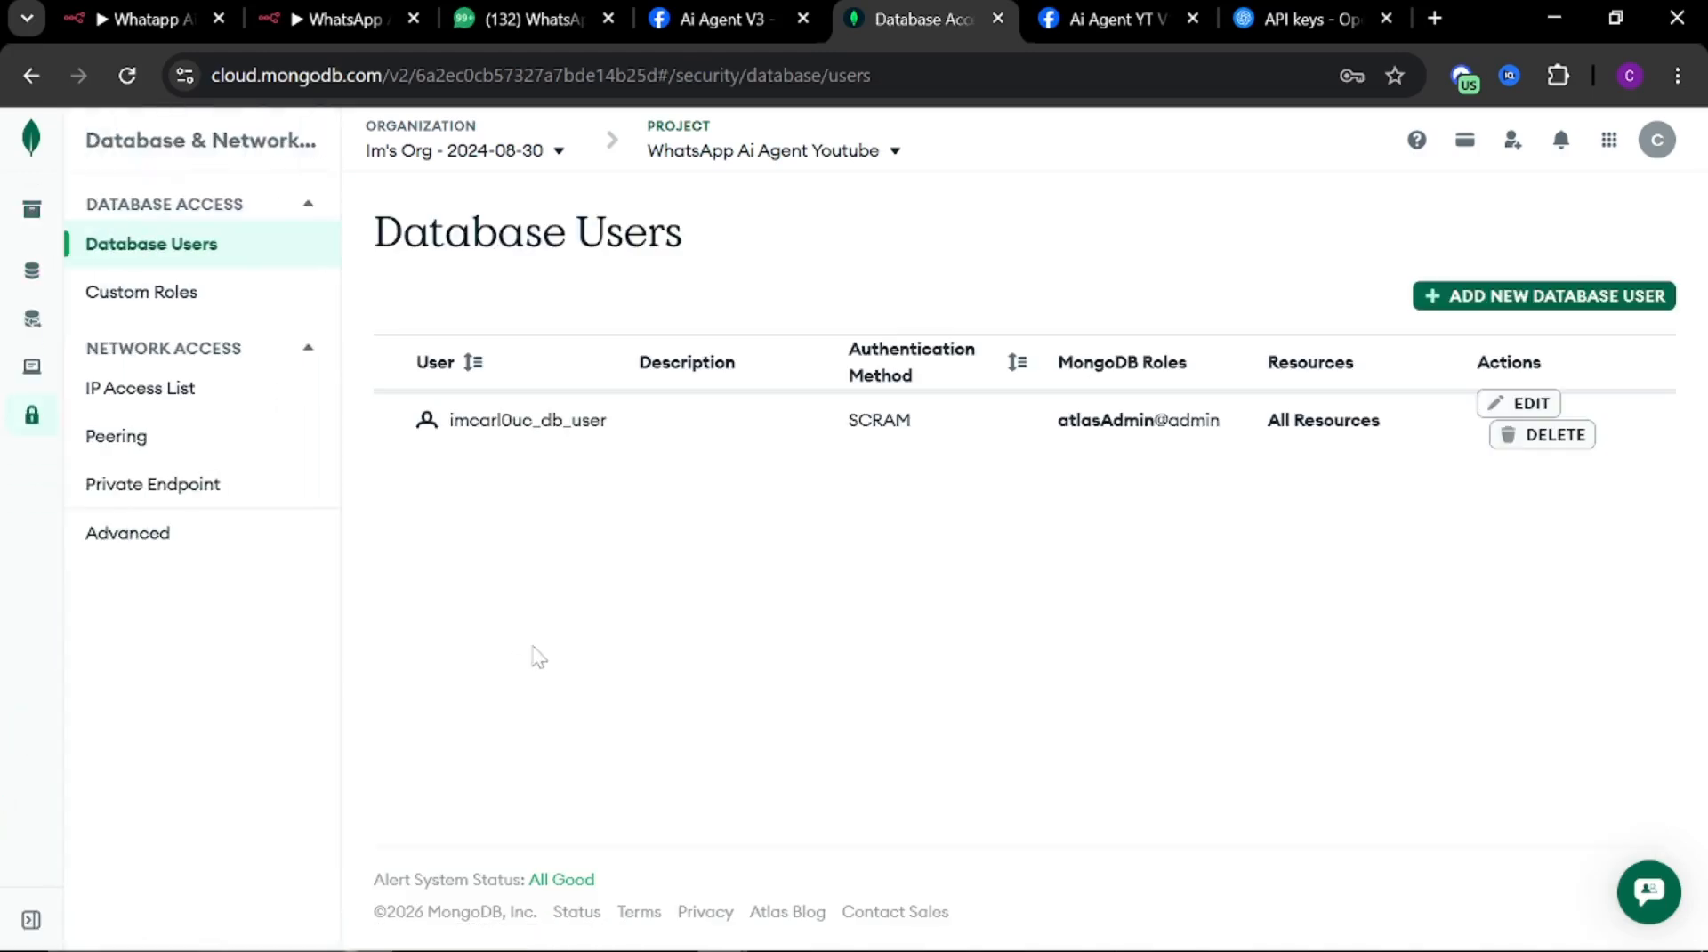
pyautogui.click(90, 398)
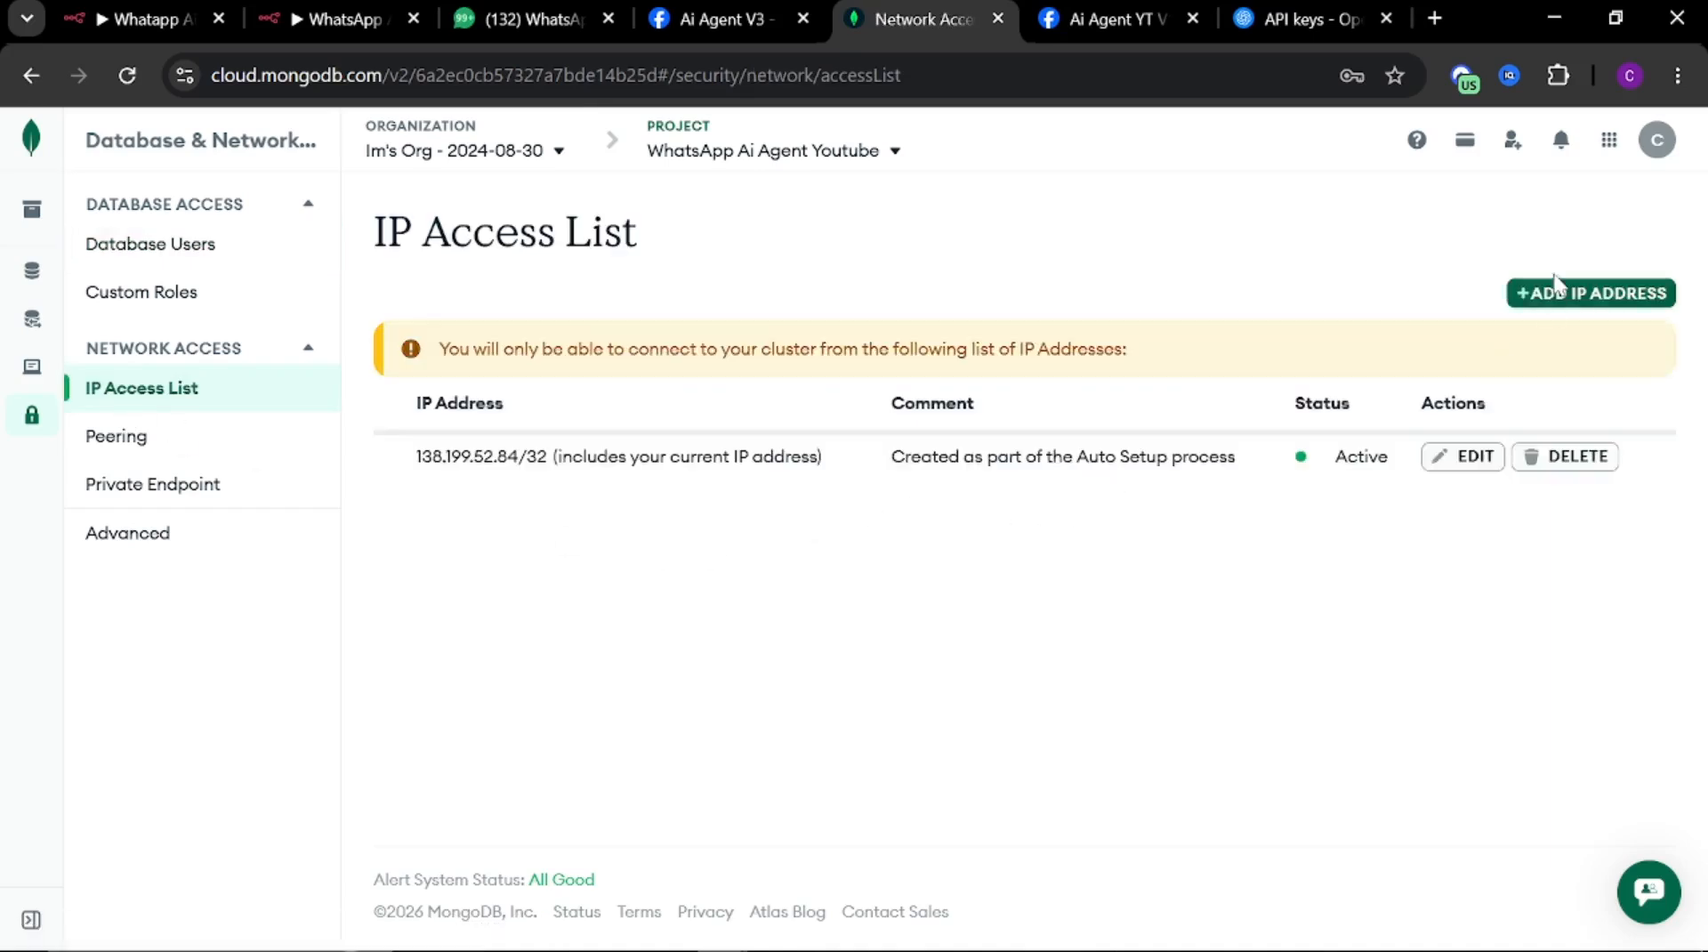
pyautogui.click(1555, 291)
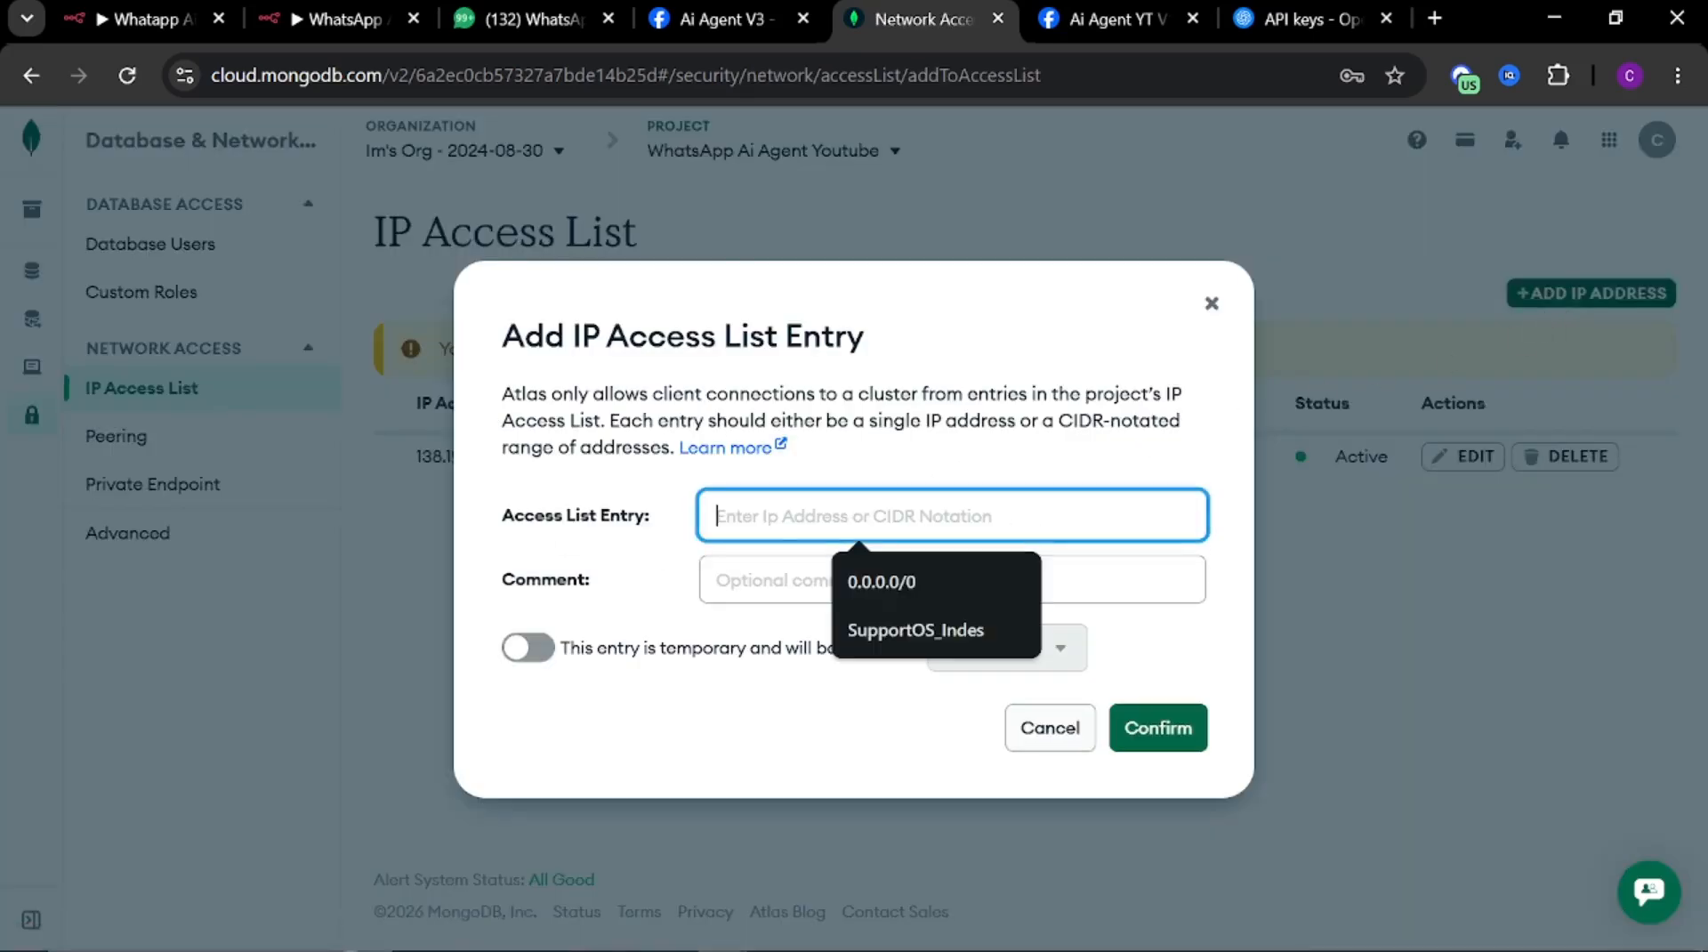
pyautogui.press('Down')
pyautogui.press('Return')
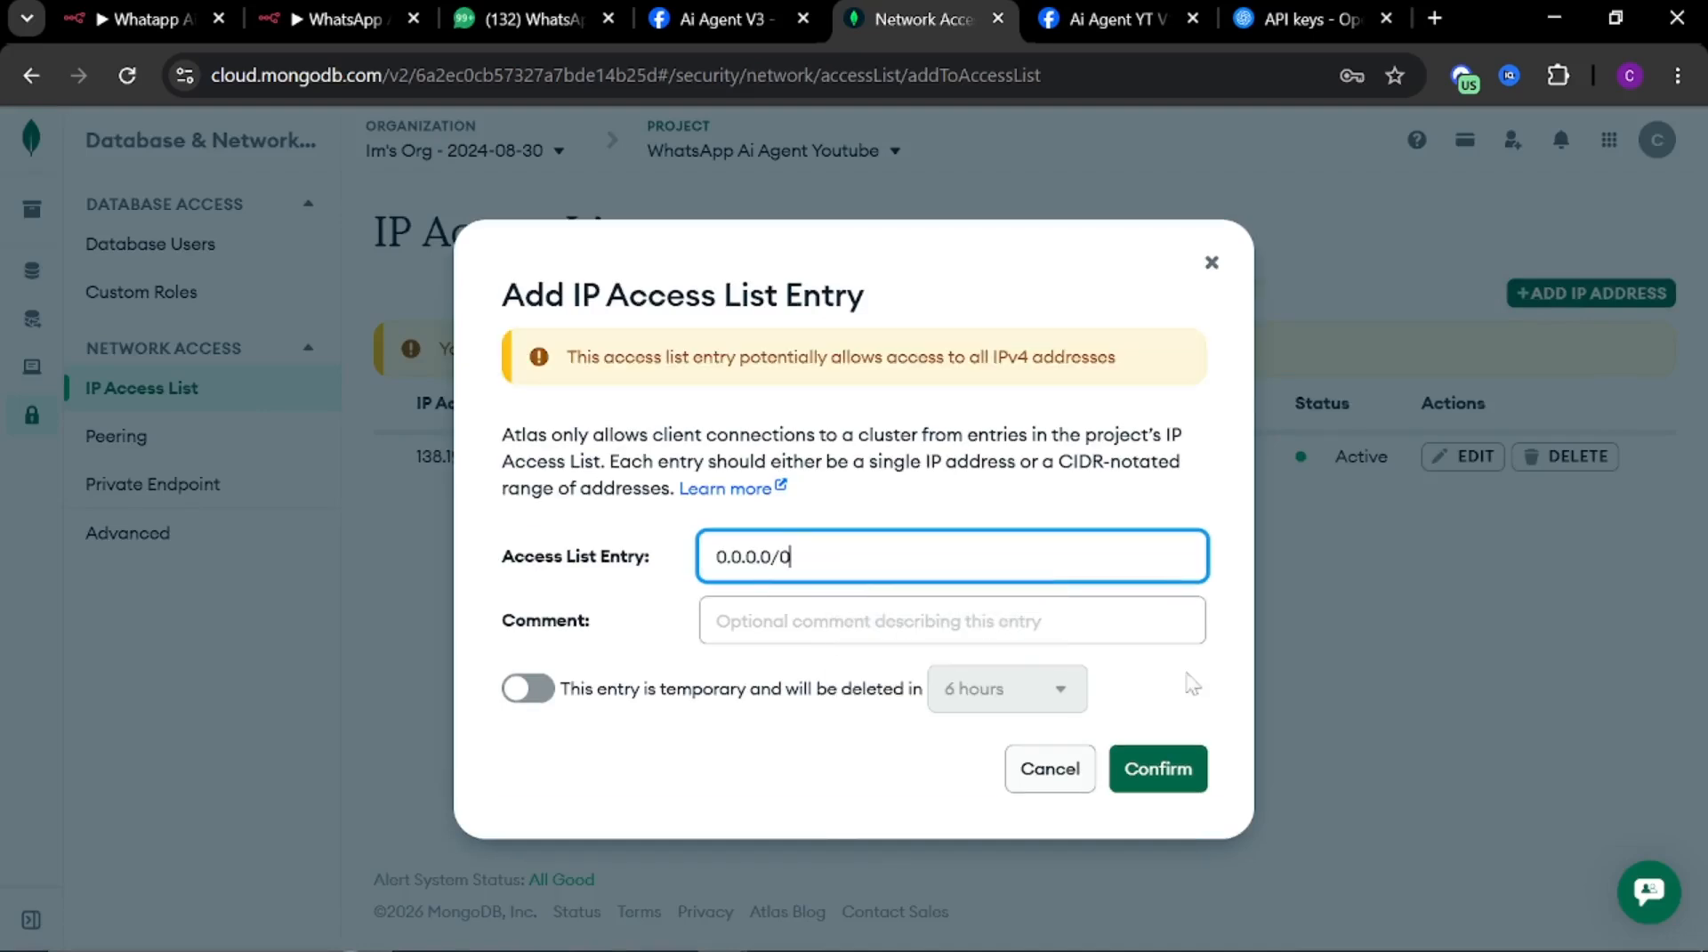
pyautogui.click(1179, 771)
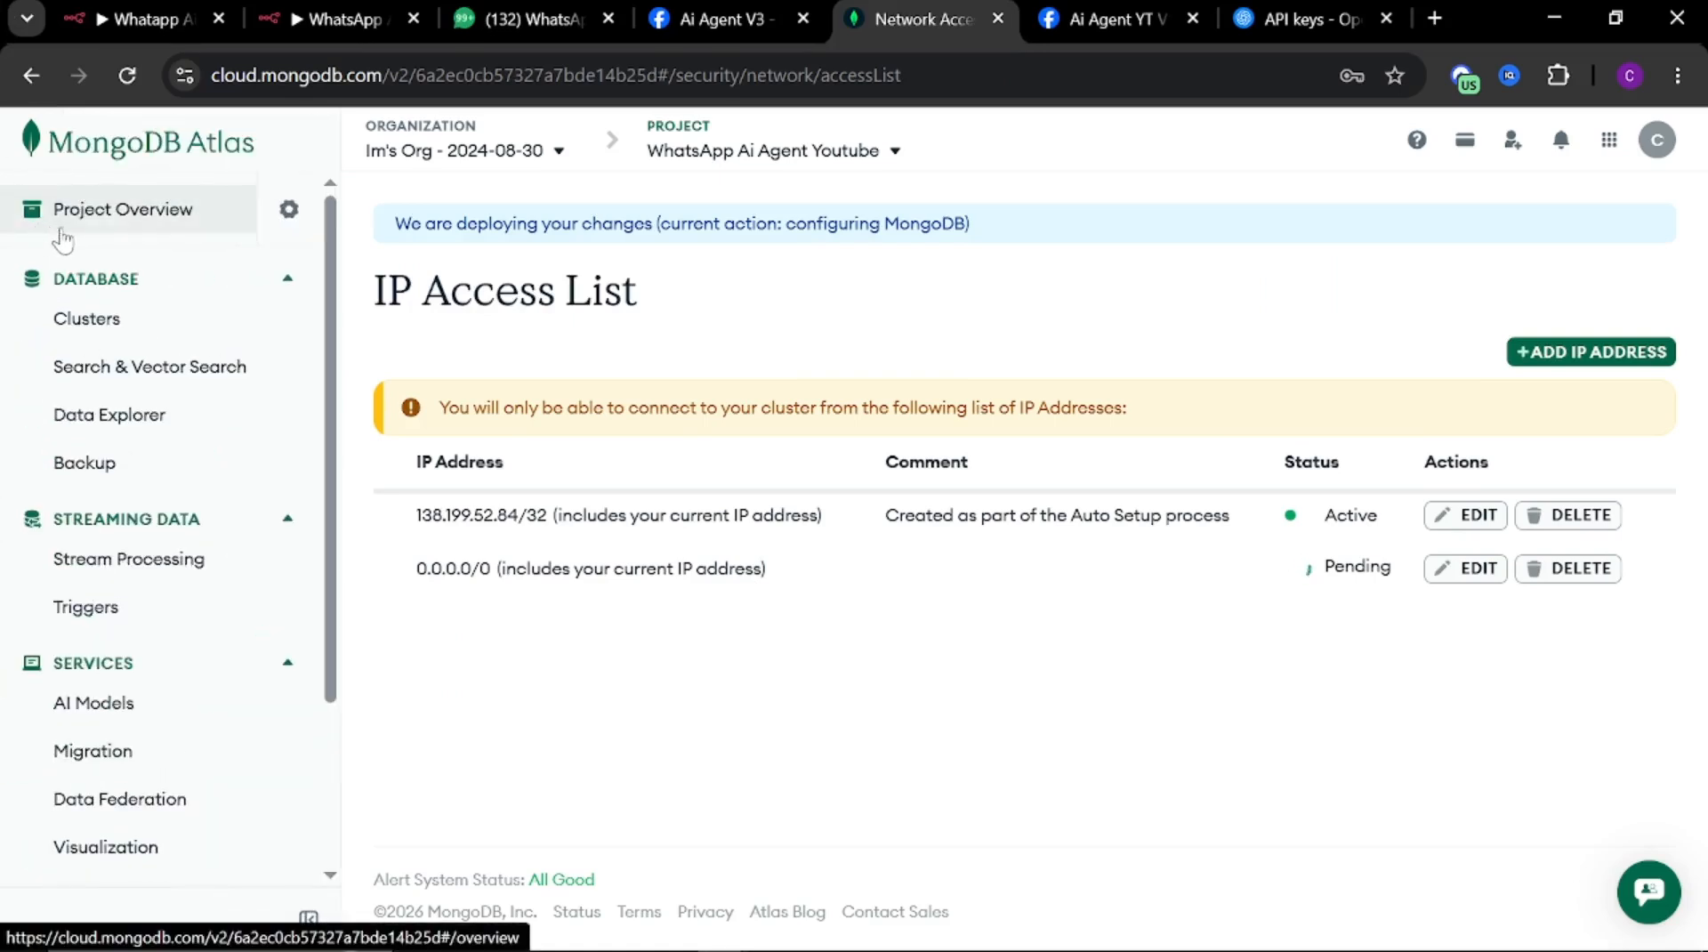
# Go back to the WhatsAppAiAgentYoutube cluster and open its collections browser
pyautogui.click(60, 234)
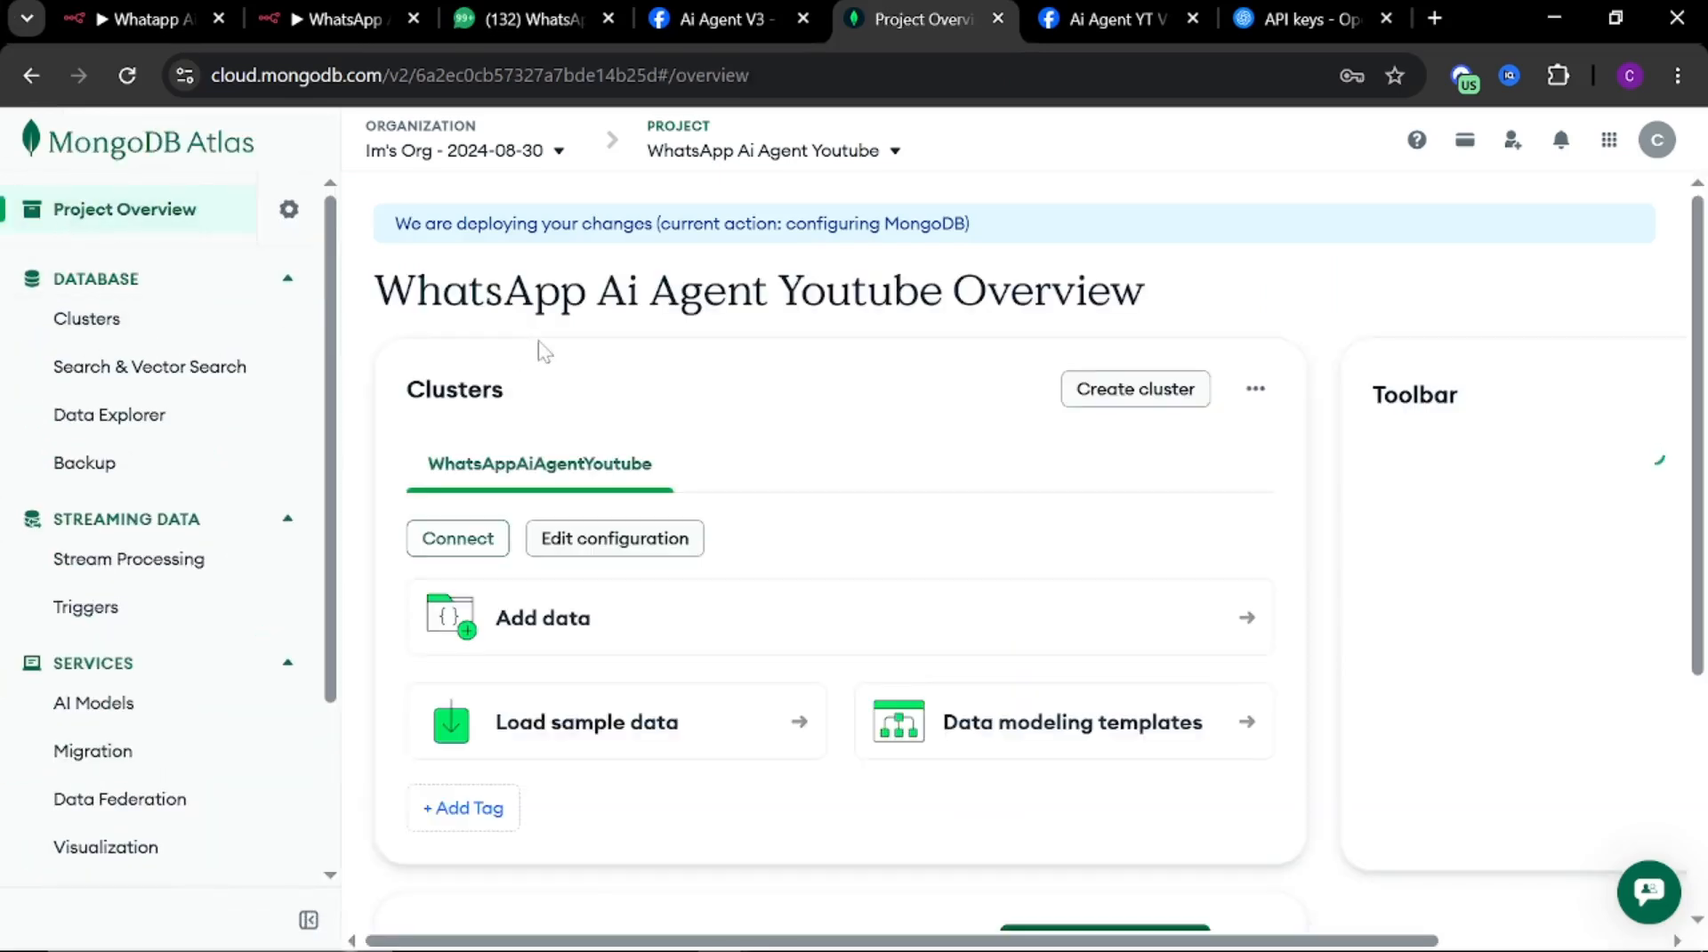
pyautogui.click(1256, 391)
pyautogui.click(1308, 460)
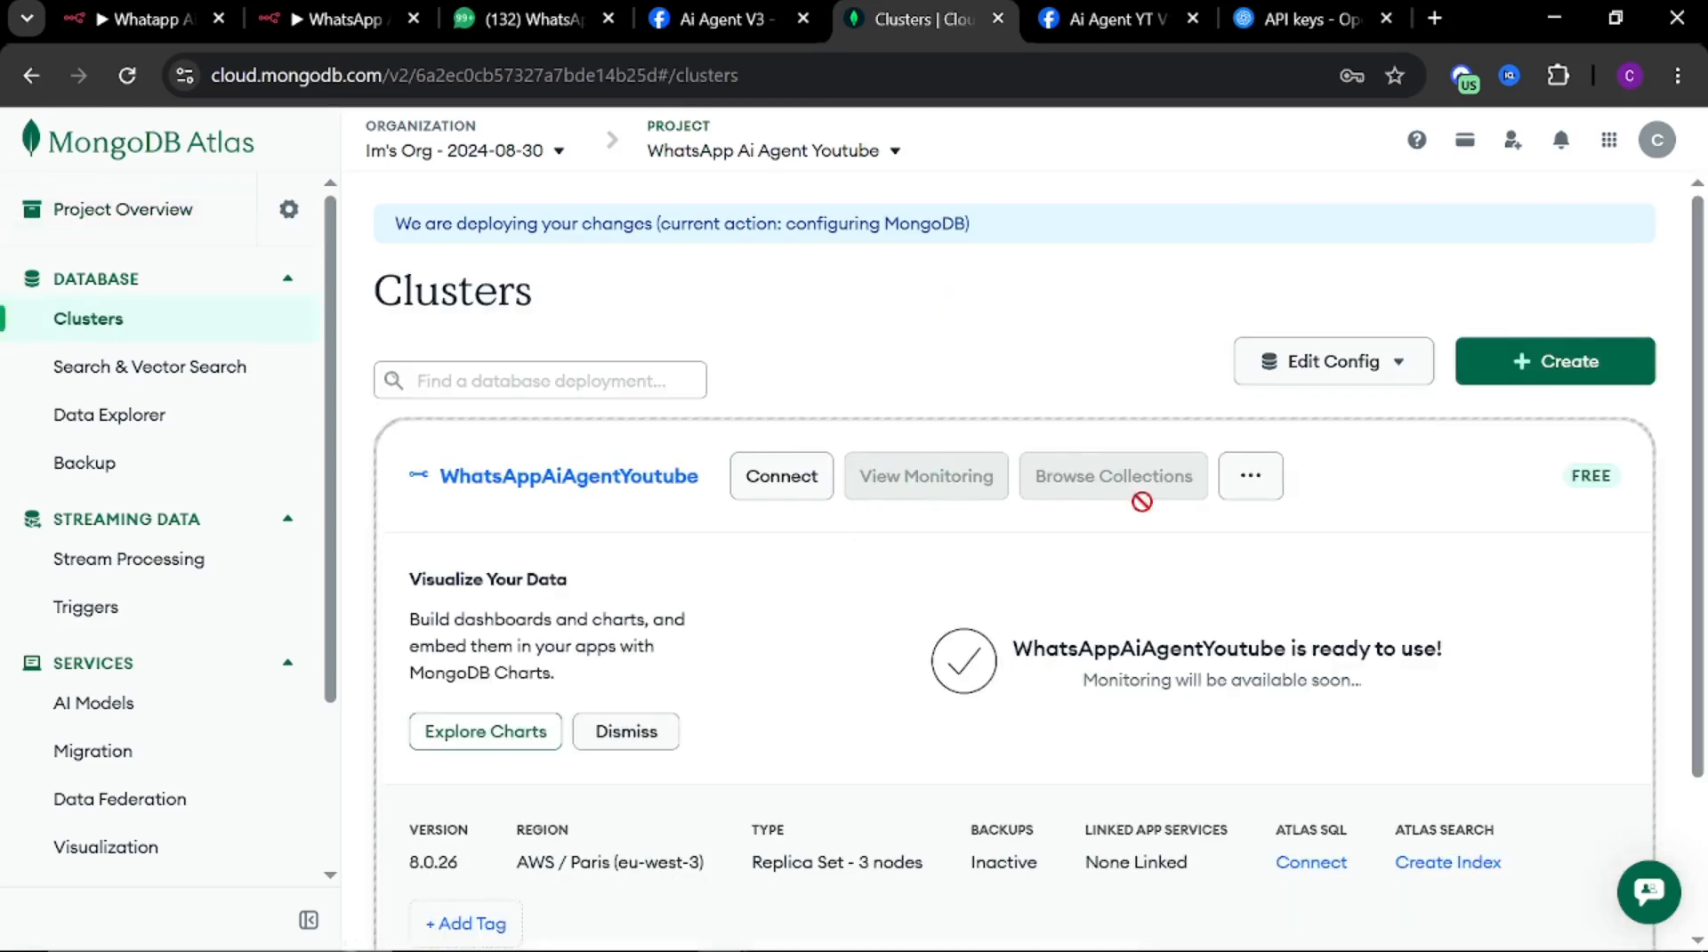
pyautogui.scroll(-2, 945, 570)
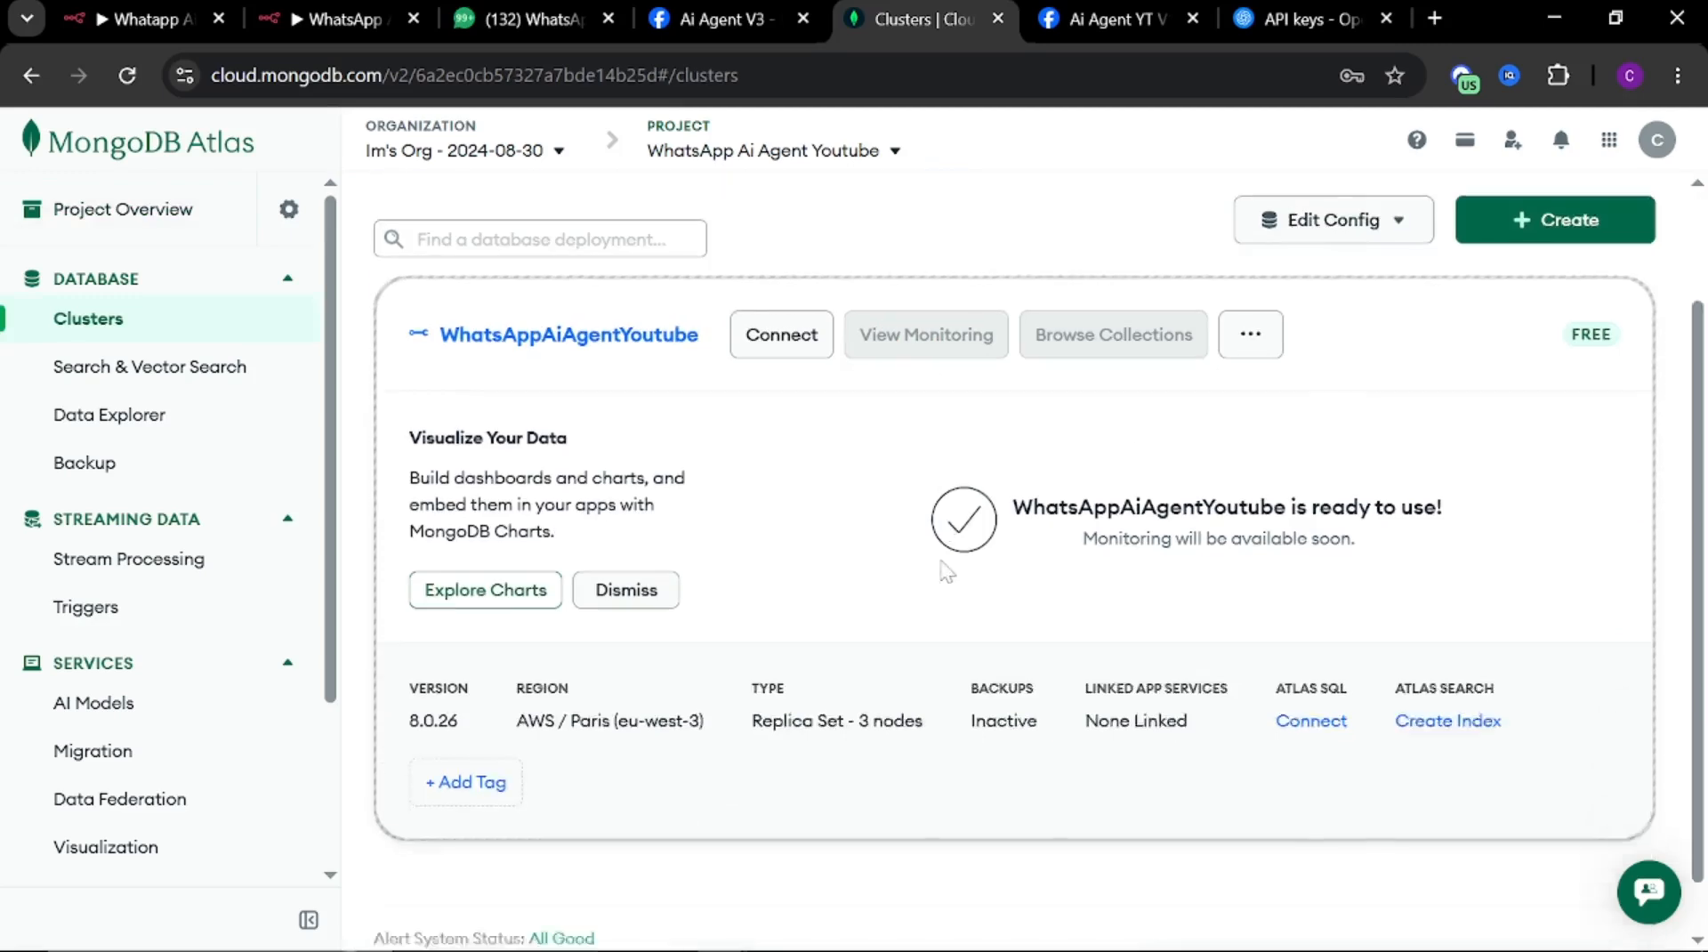
pyautogui.scroll(-1, 946, 569)
pyautogui.scroll(3, 949, 609)
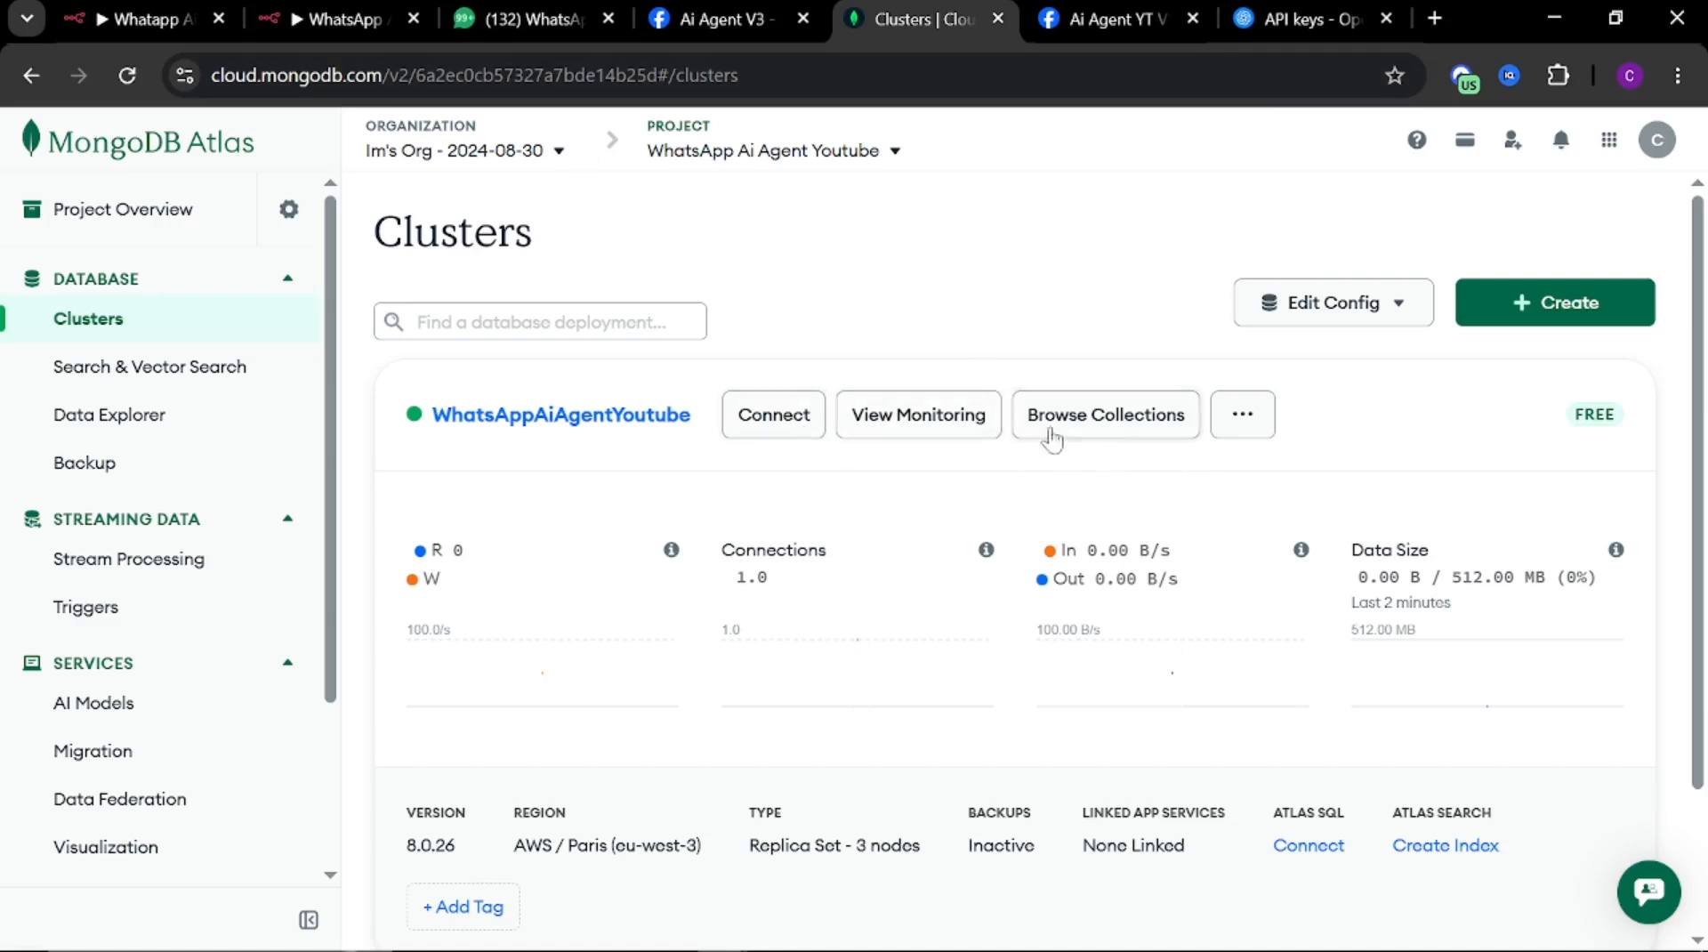
pyautogui.click(1098, 422)
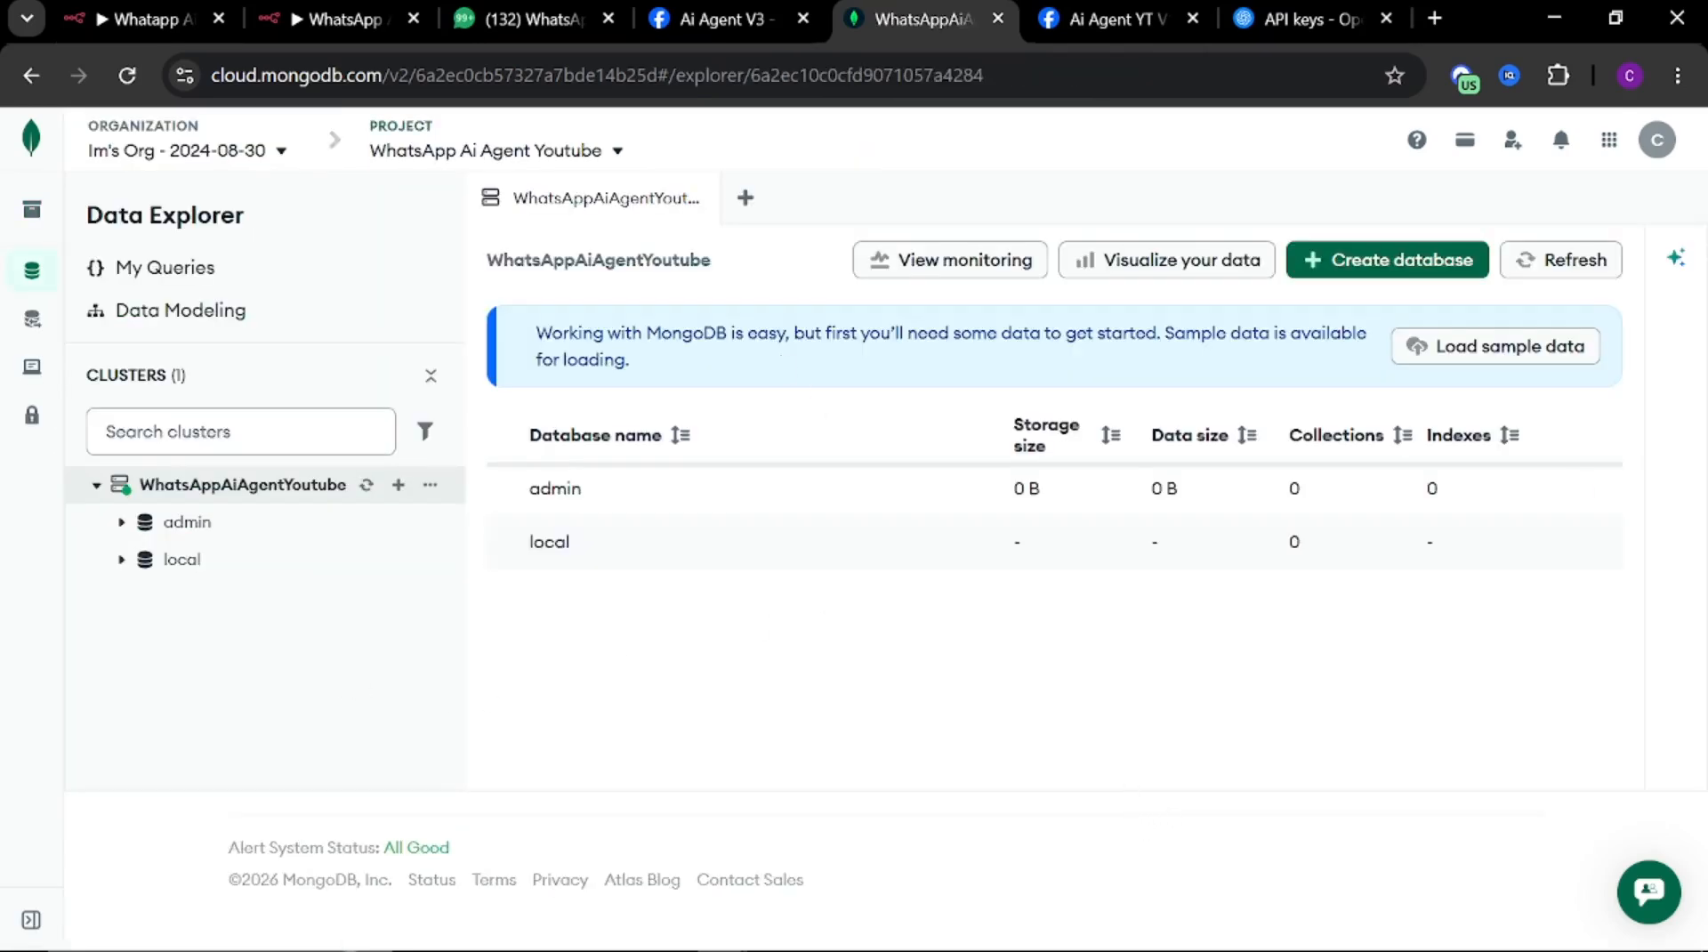
# Start creating a database on the cluster, naming it n8nYouTube with a collection called n8nYouTubeCollections
pyautogui.click(1357, 262)
pyautogui.click(538, 405)
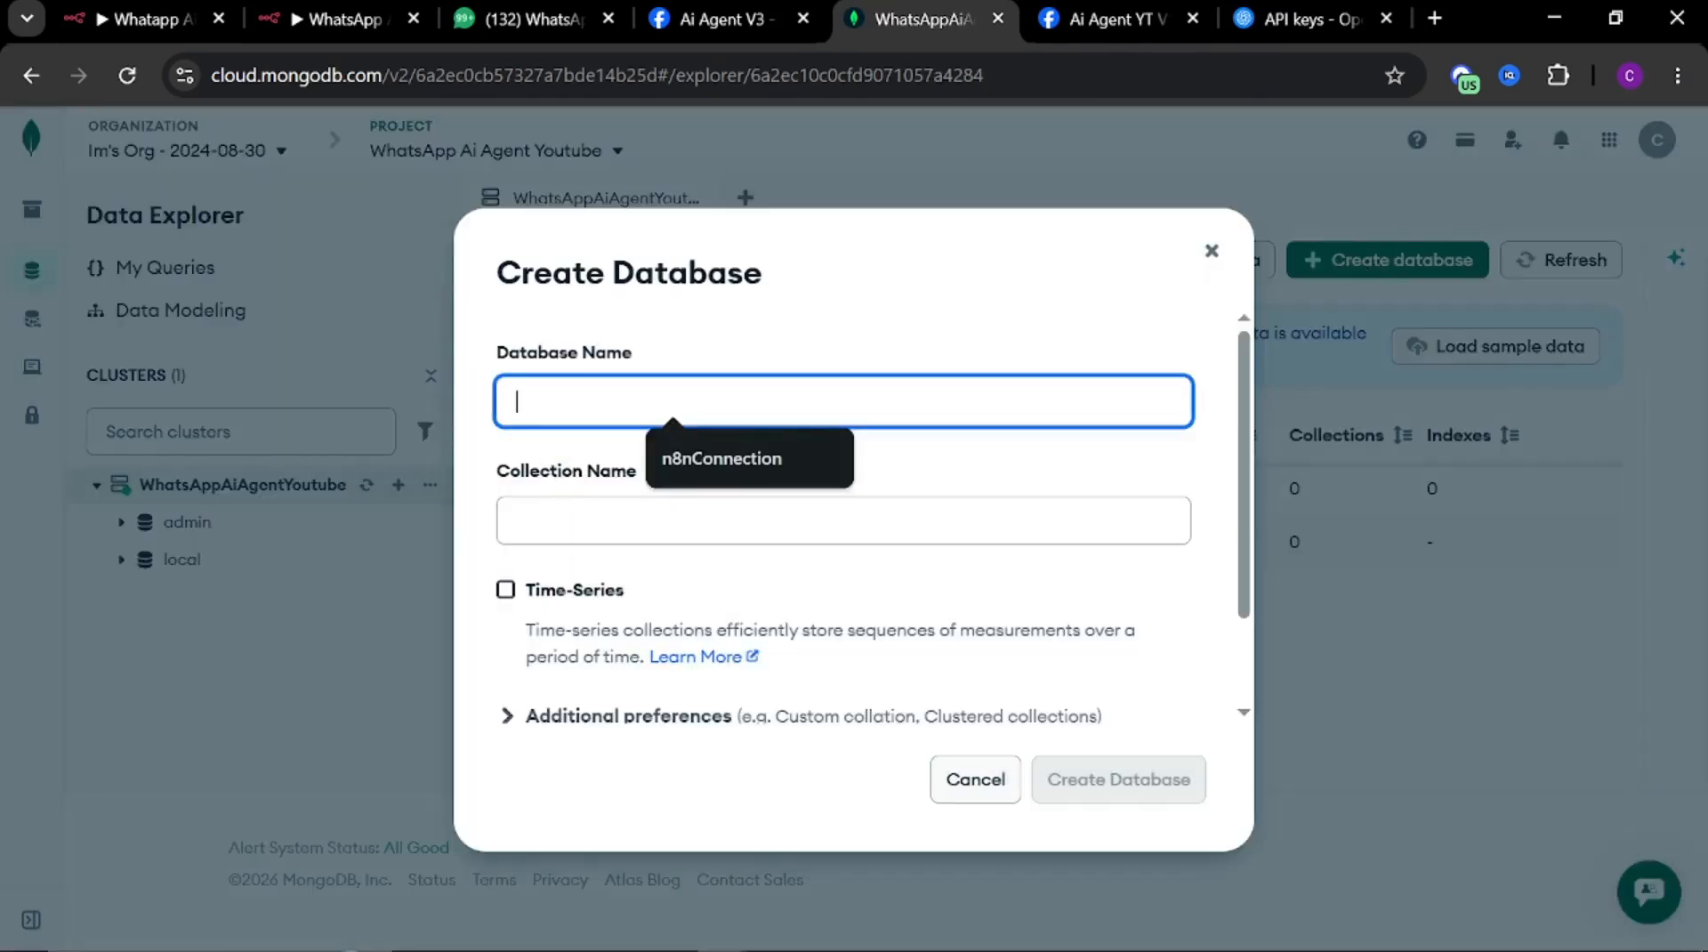
pyautogui.write('b8')
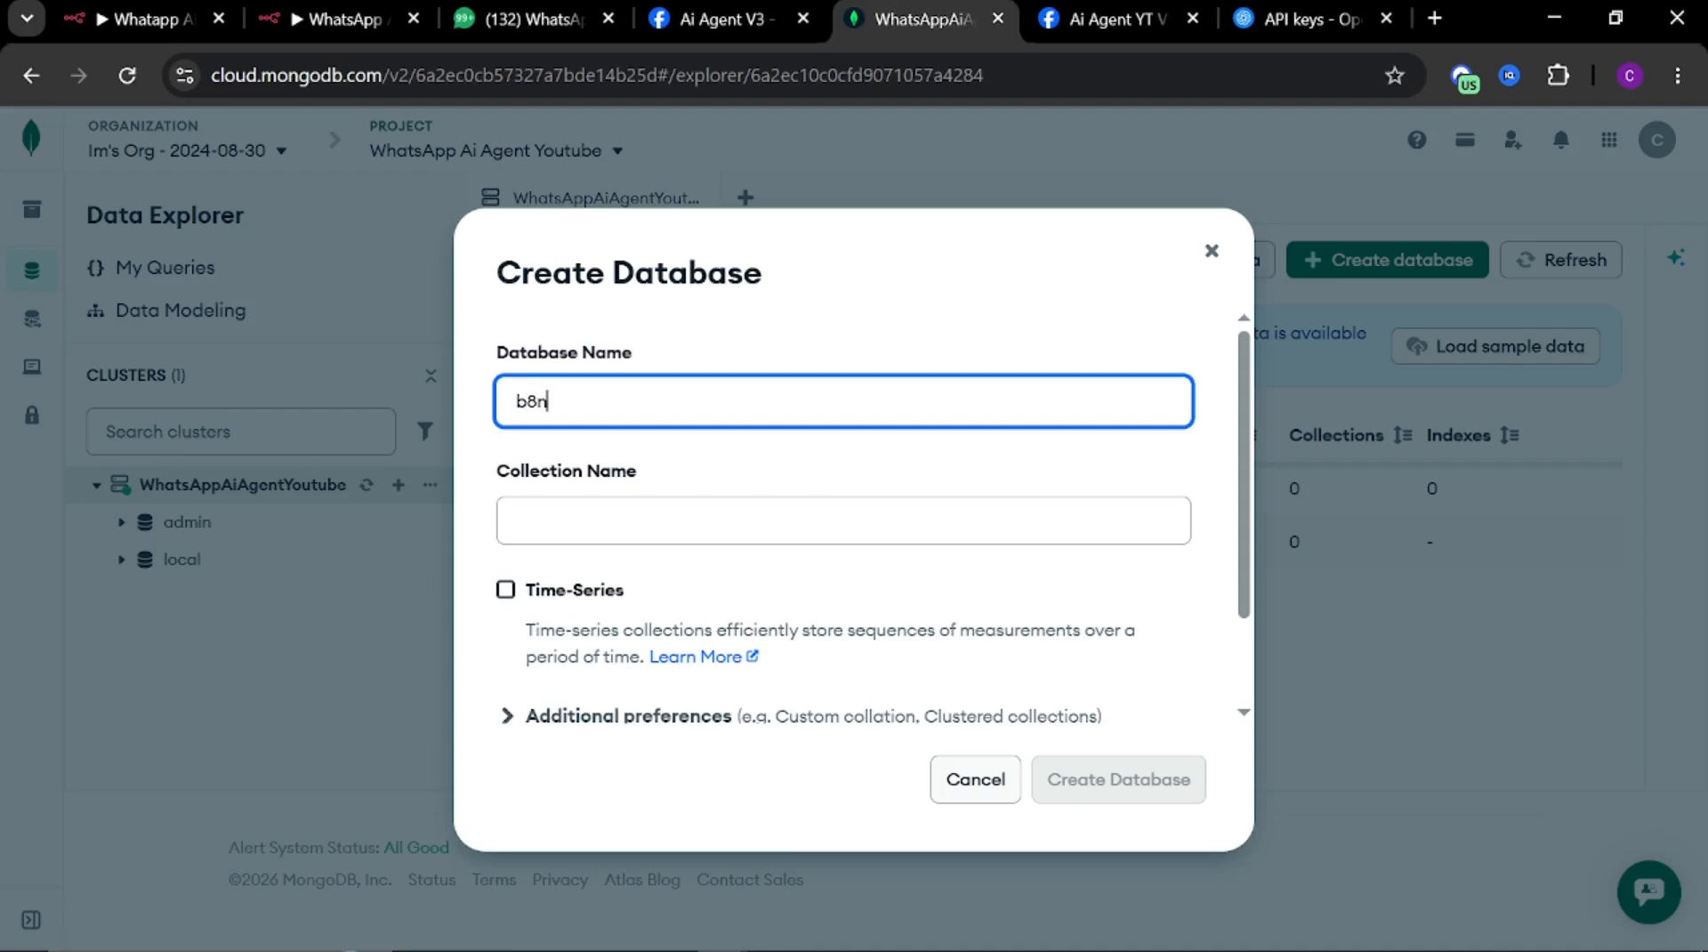
pyautogui.write('n')
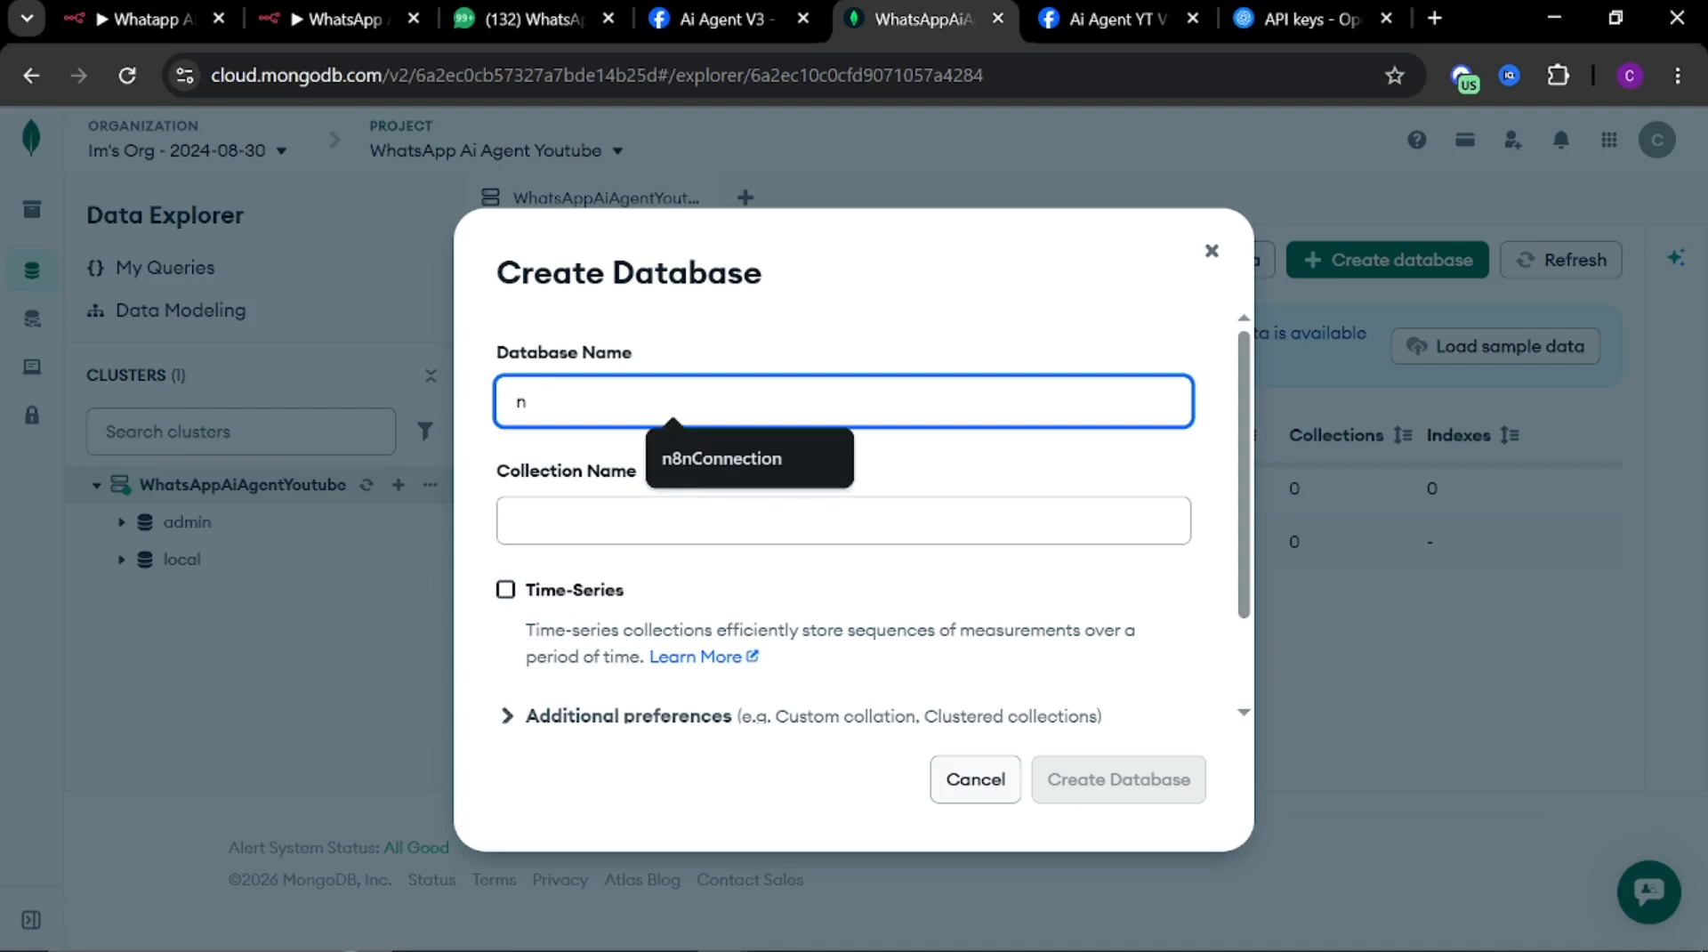
pyautogui.write('8nYou')
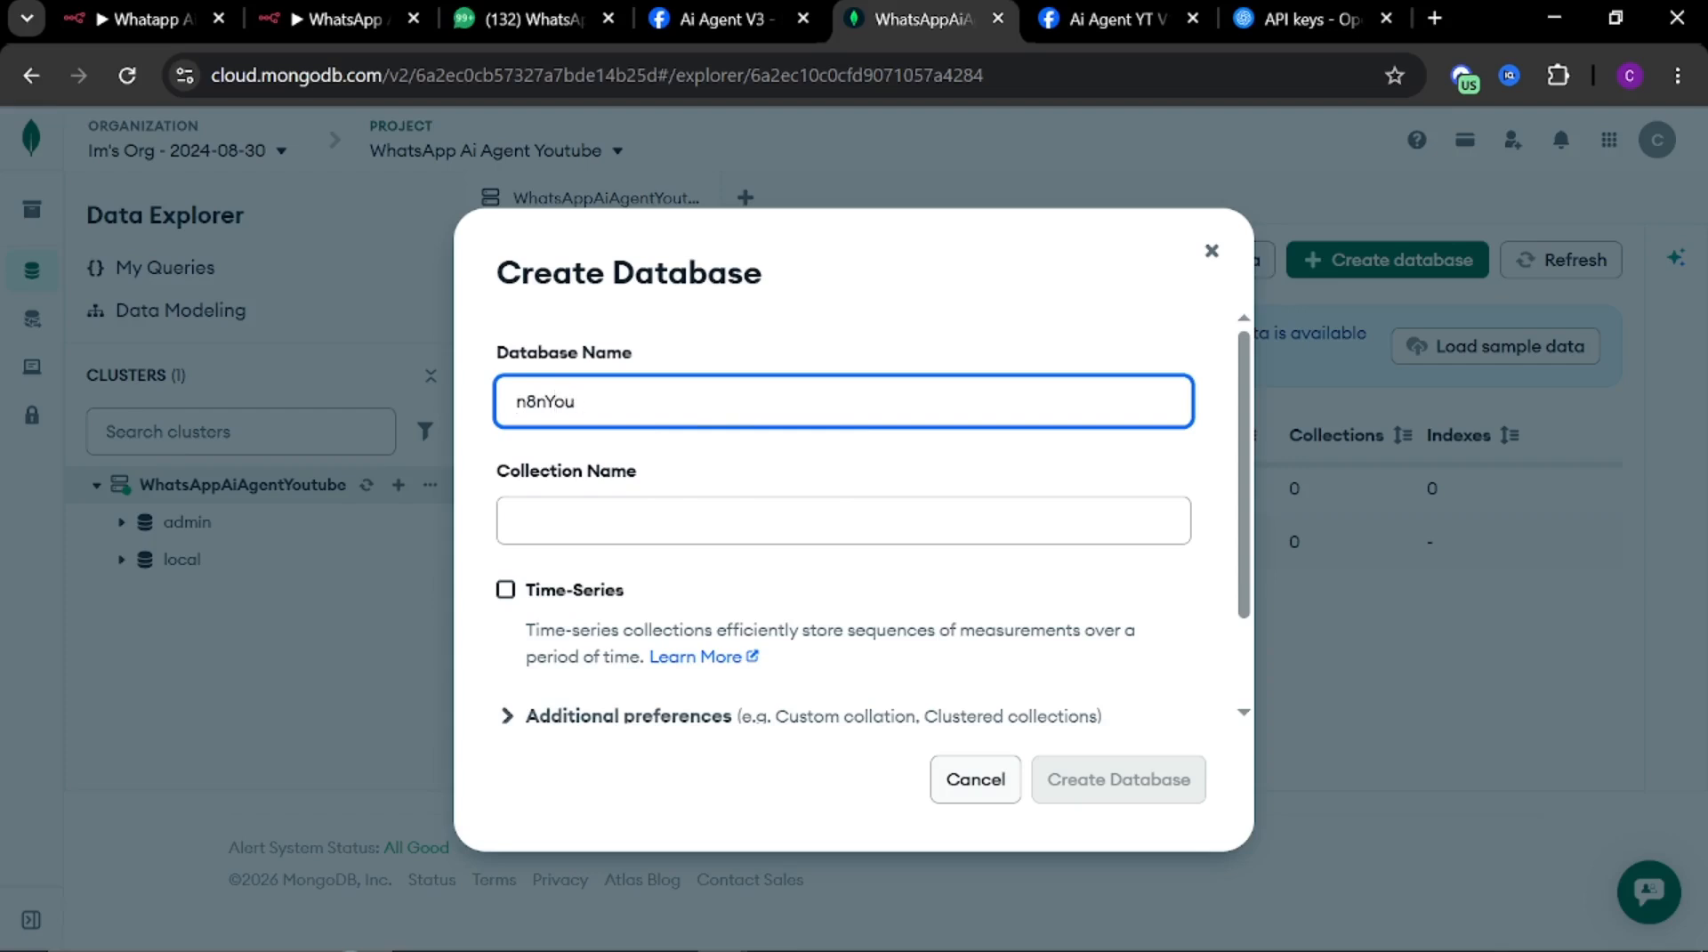
pyautogui.write('Tube')
pyautogui.moveTo(614, 401); pyautogui.dragTo(447, 381)
pyautogui.hotkey('ctrl', 'c')
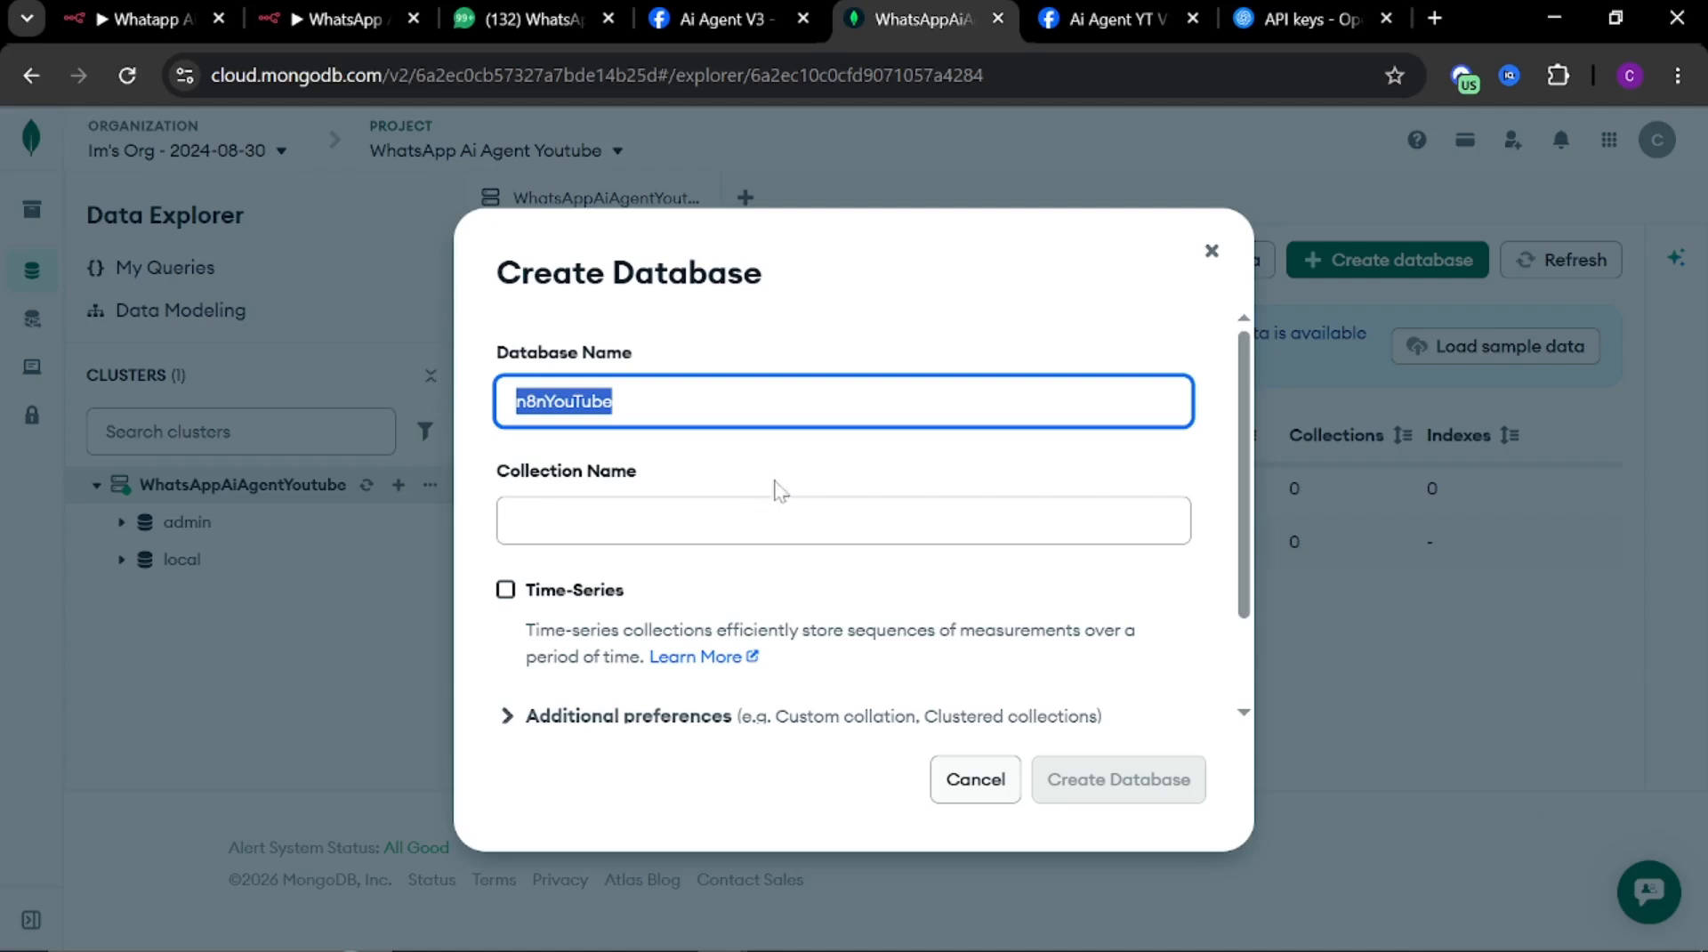
pyautogui.click(578, 522)
pyautogui.hotkey('ctrl', 'v')
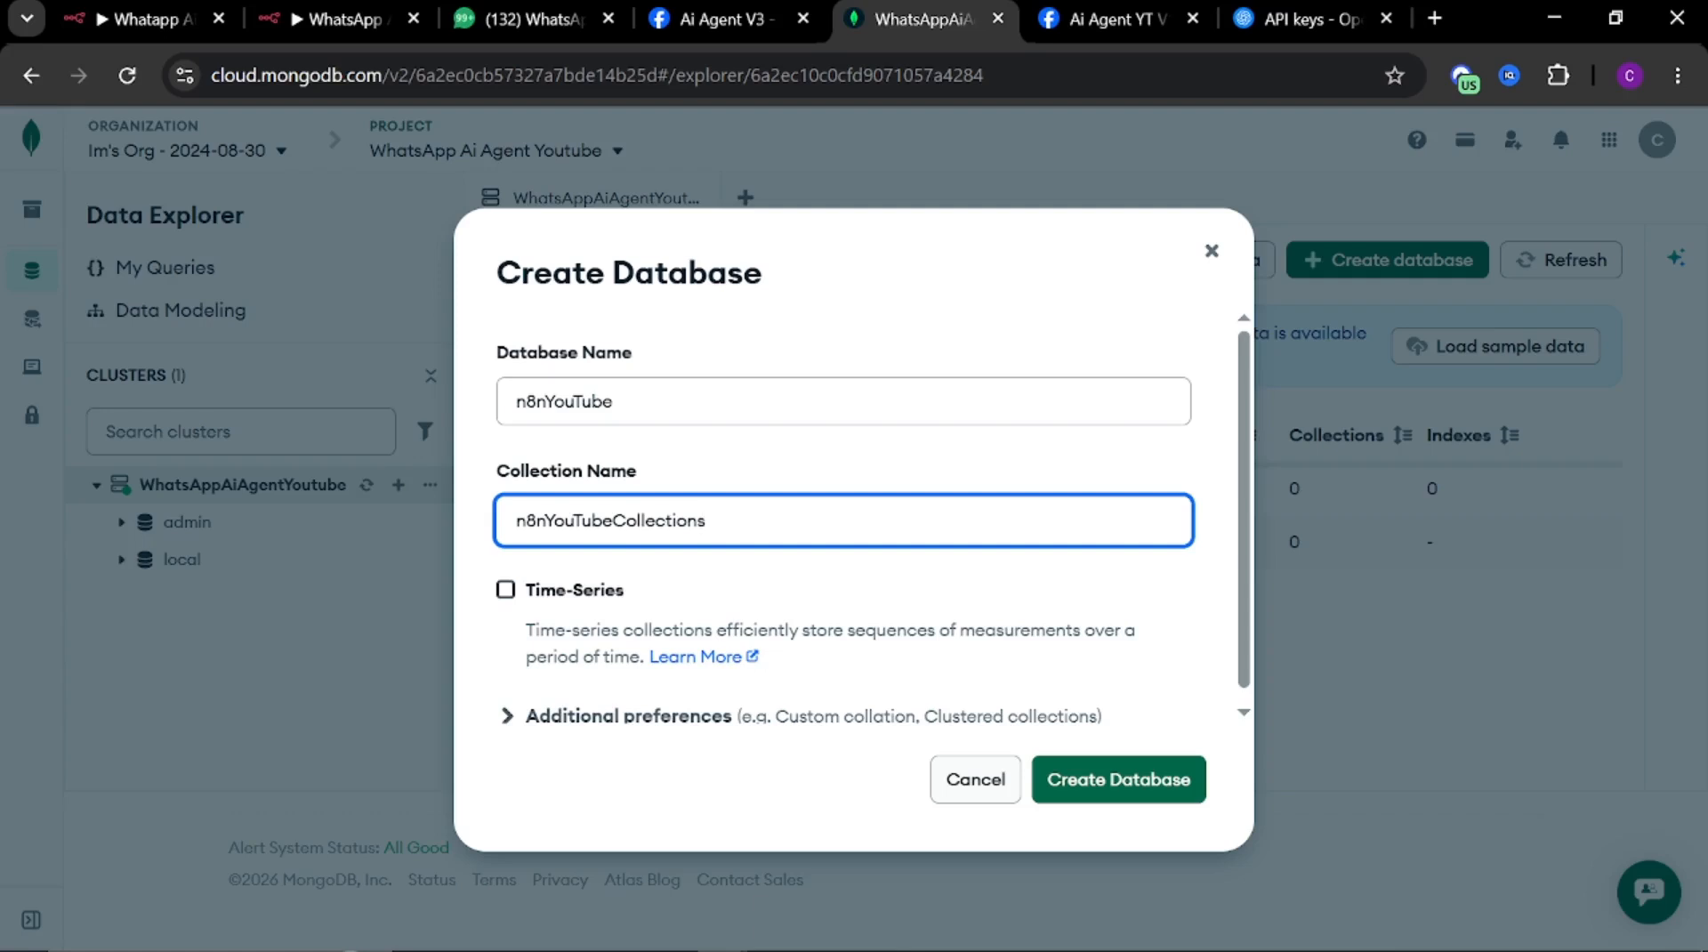
pyautogui.click(717, 567)
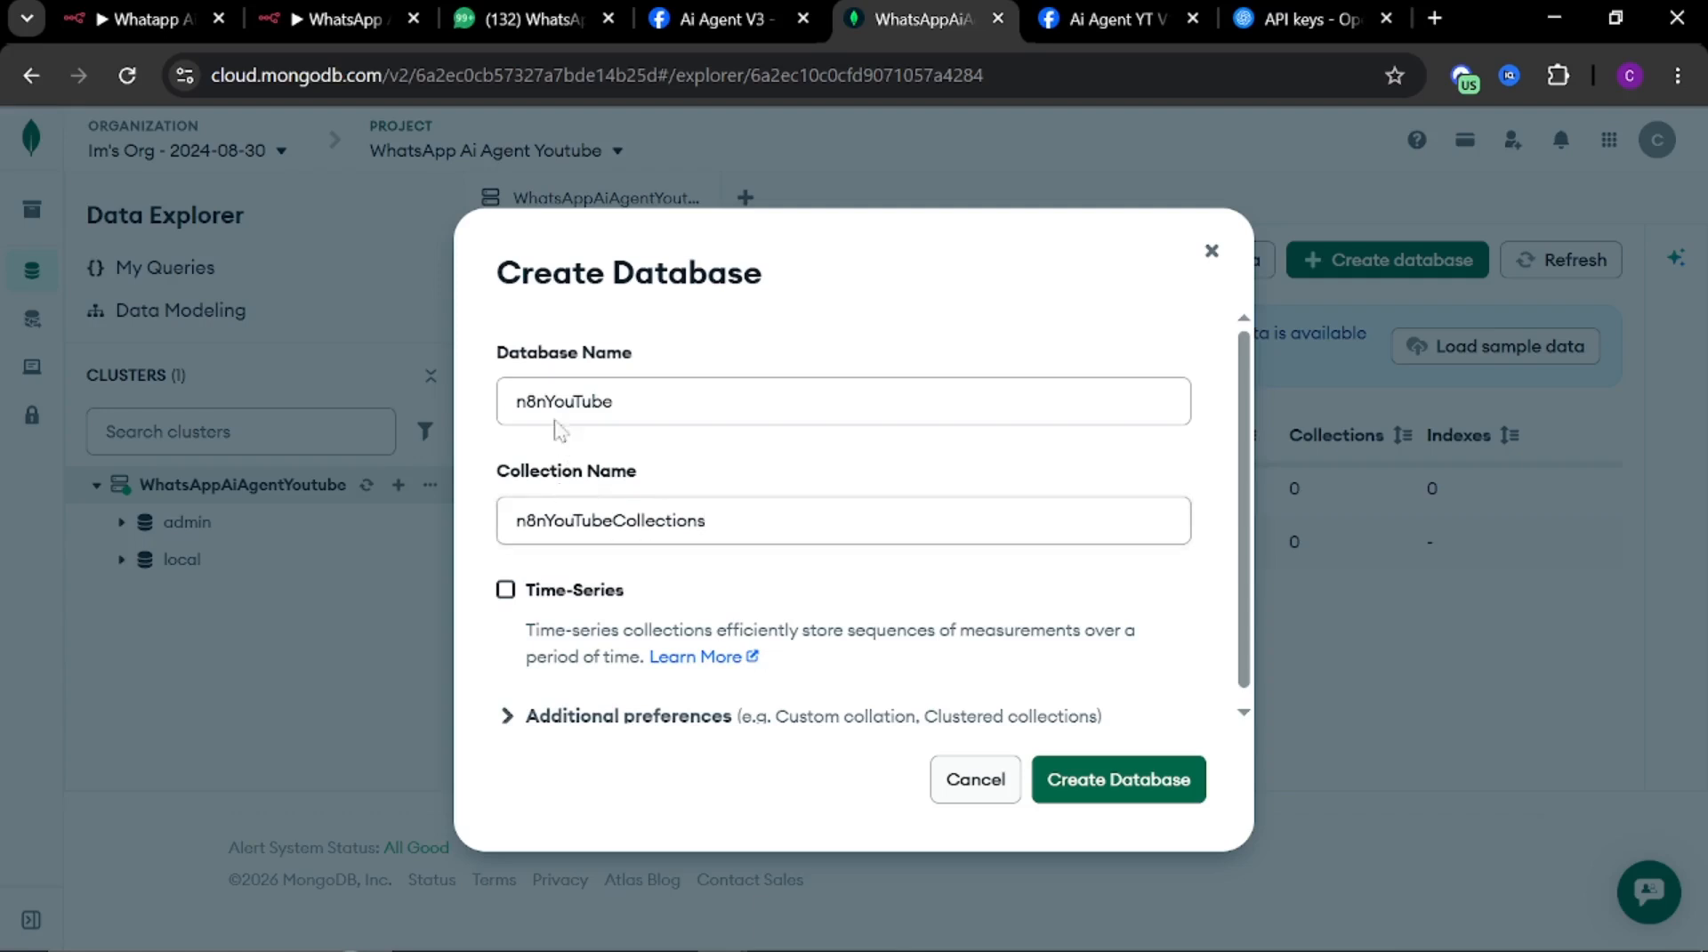
# Copy the database and collection names, then create the database
pyautogui.doubleClick(516, 414)
pyautogui.press('super+c')
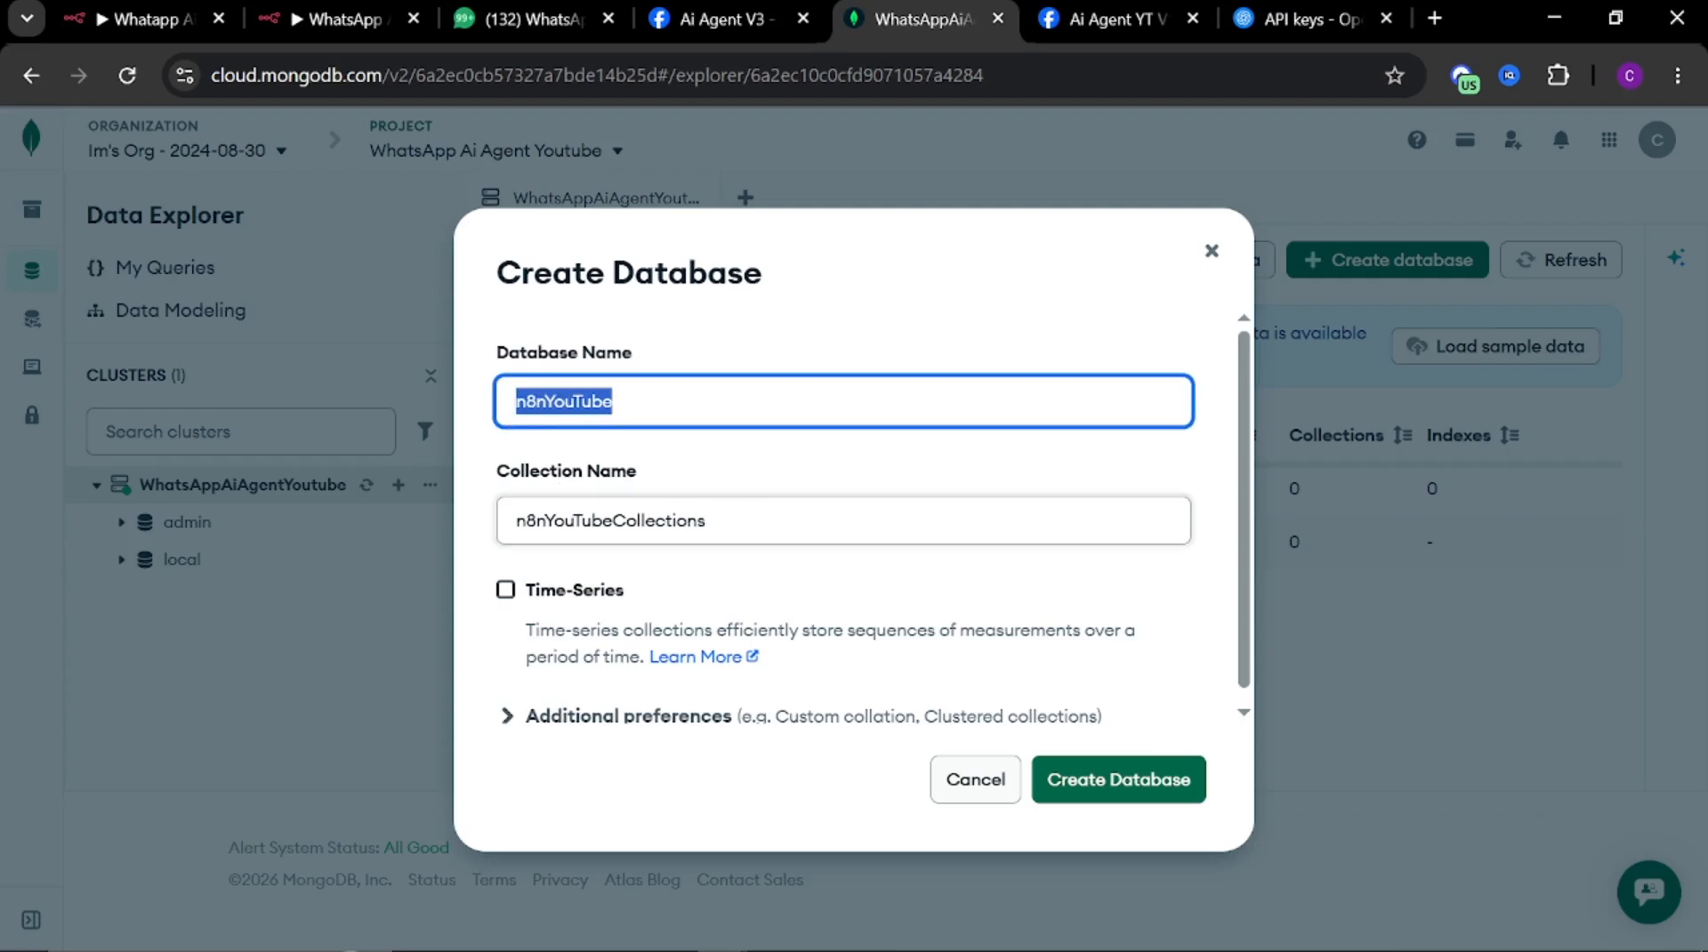
pyautogui.doubleClick(605, 527)
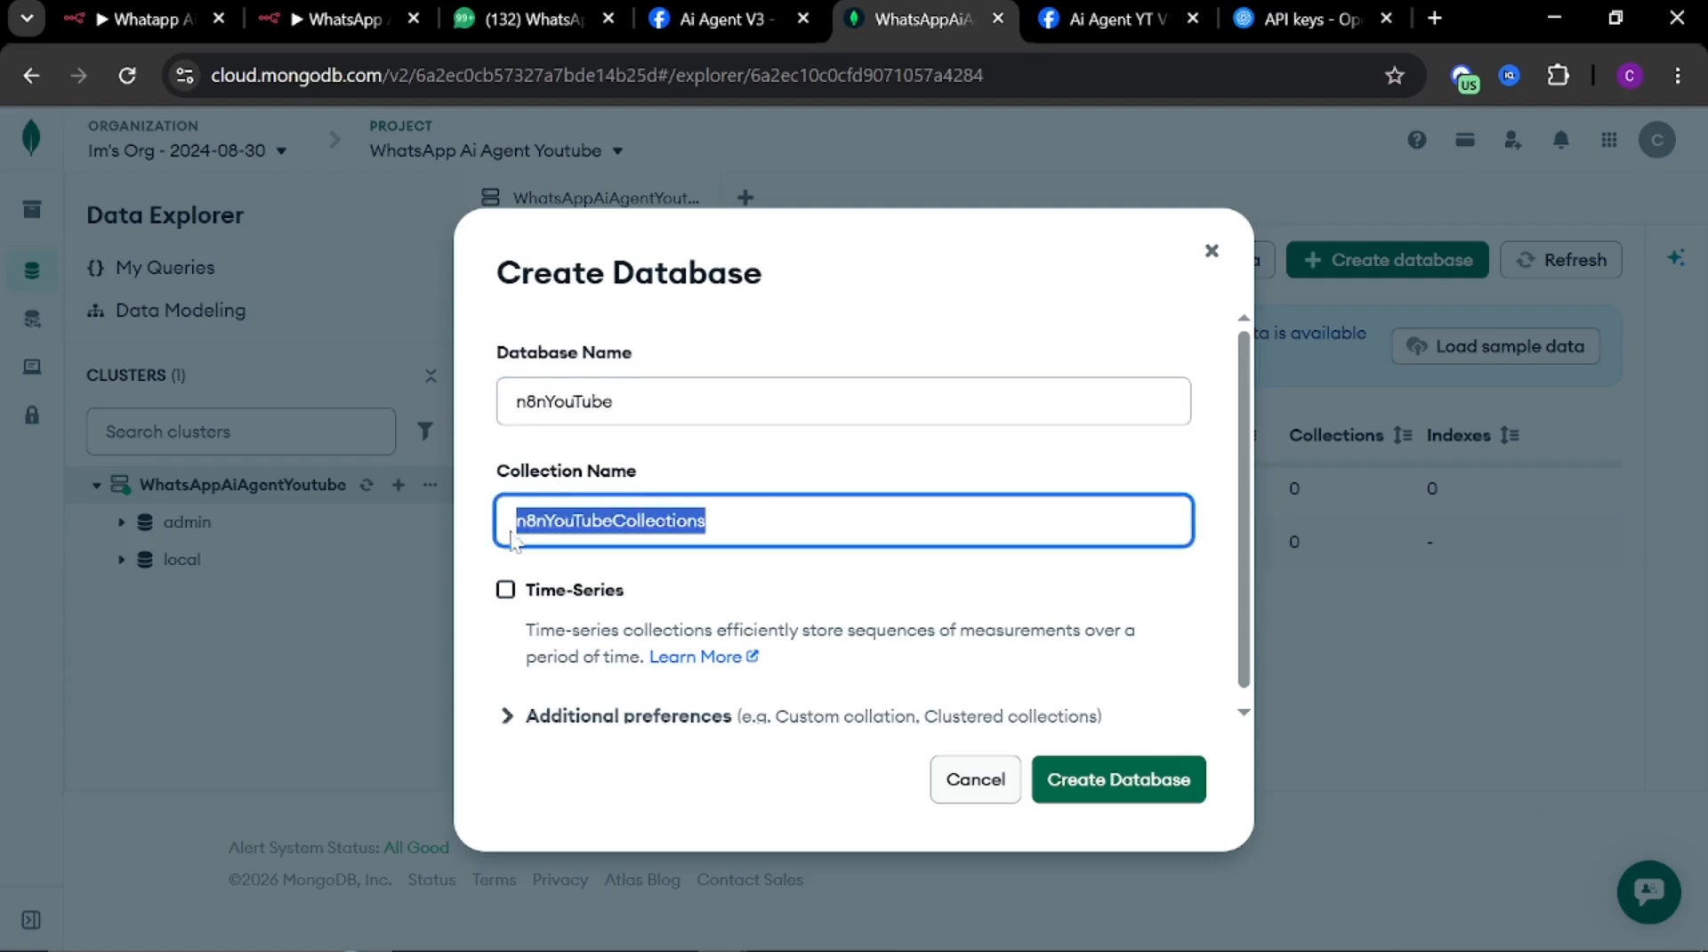
pyautogui.click(652, 576)
pyautogui.click(1083, 788)
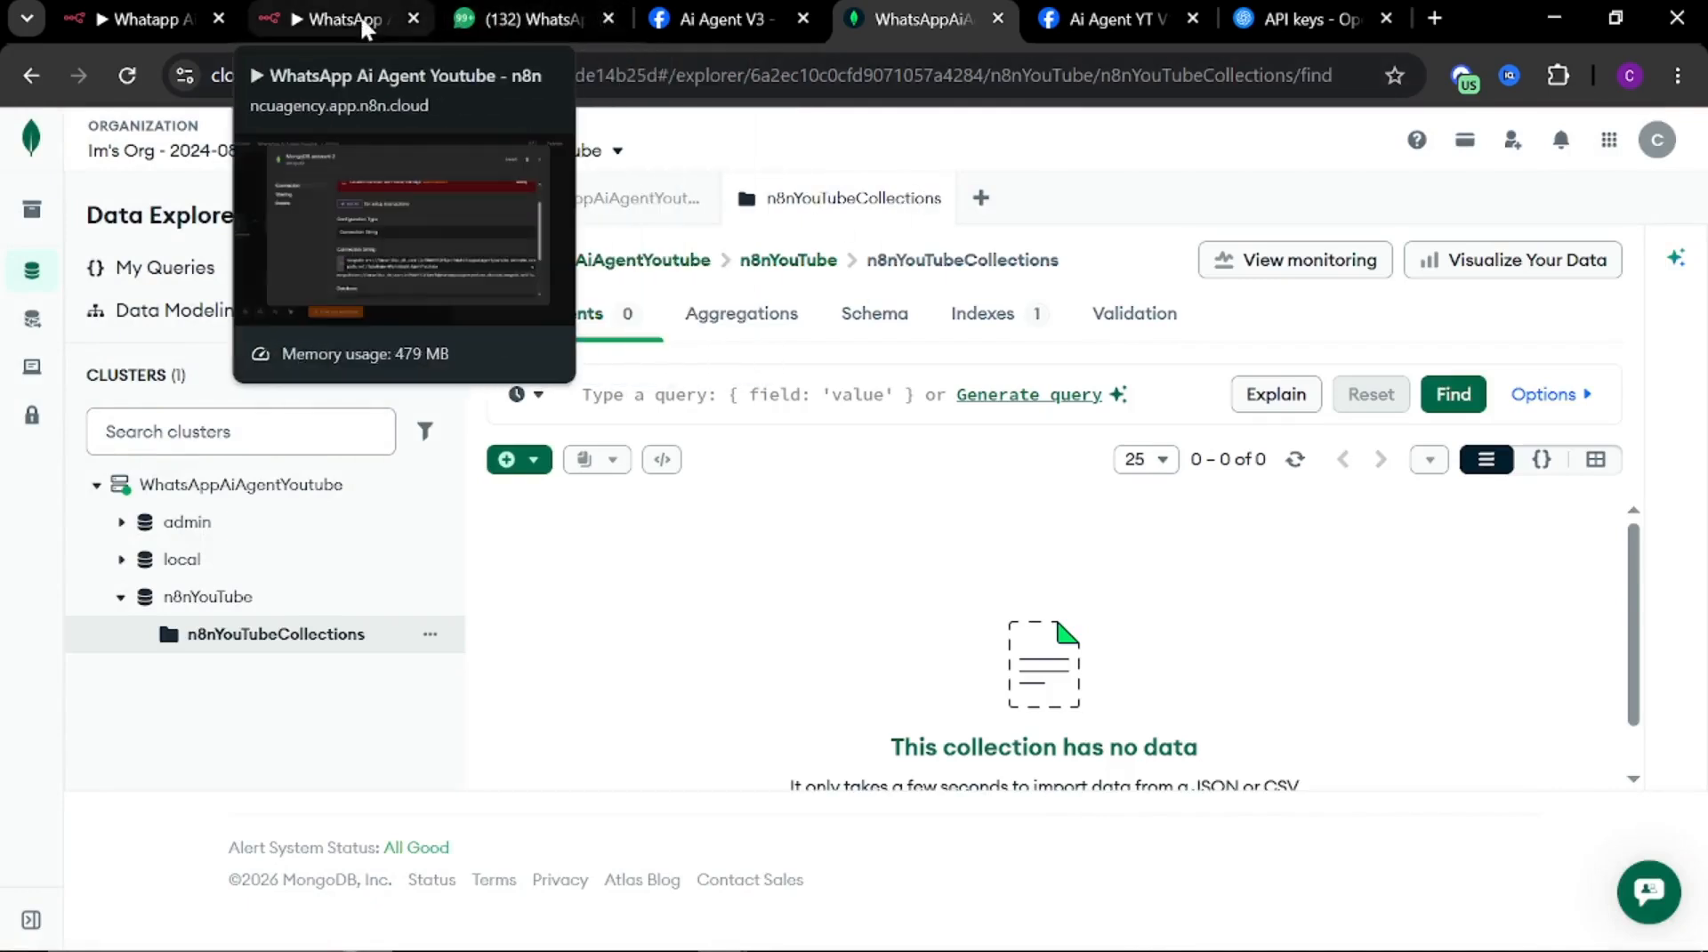
# In the n8n MongoDB credential, set the database to n8nYouTube, retest the connection, and close the credential
pyautogui.click(316, 24)
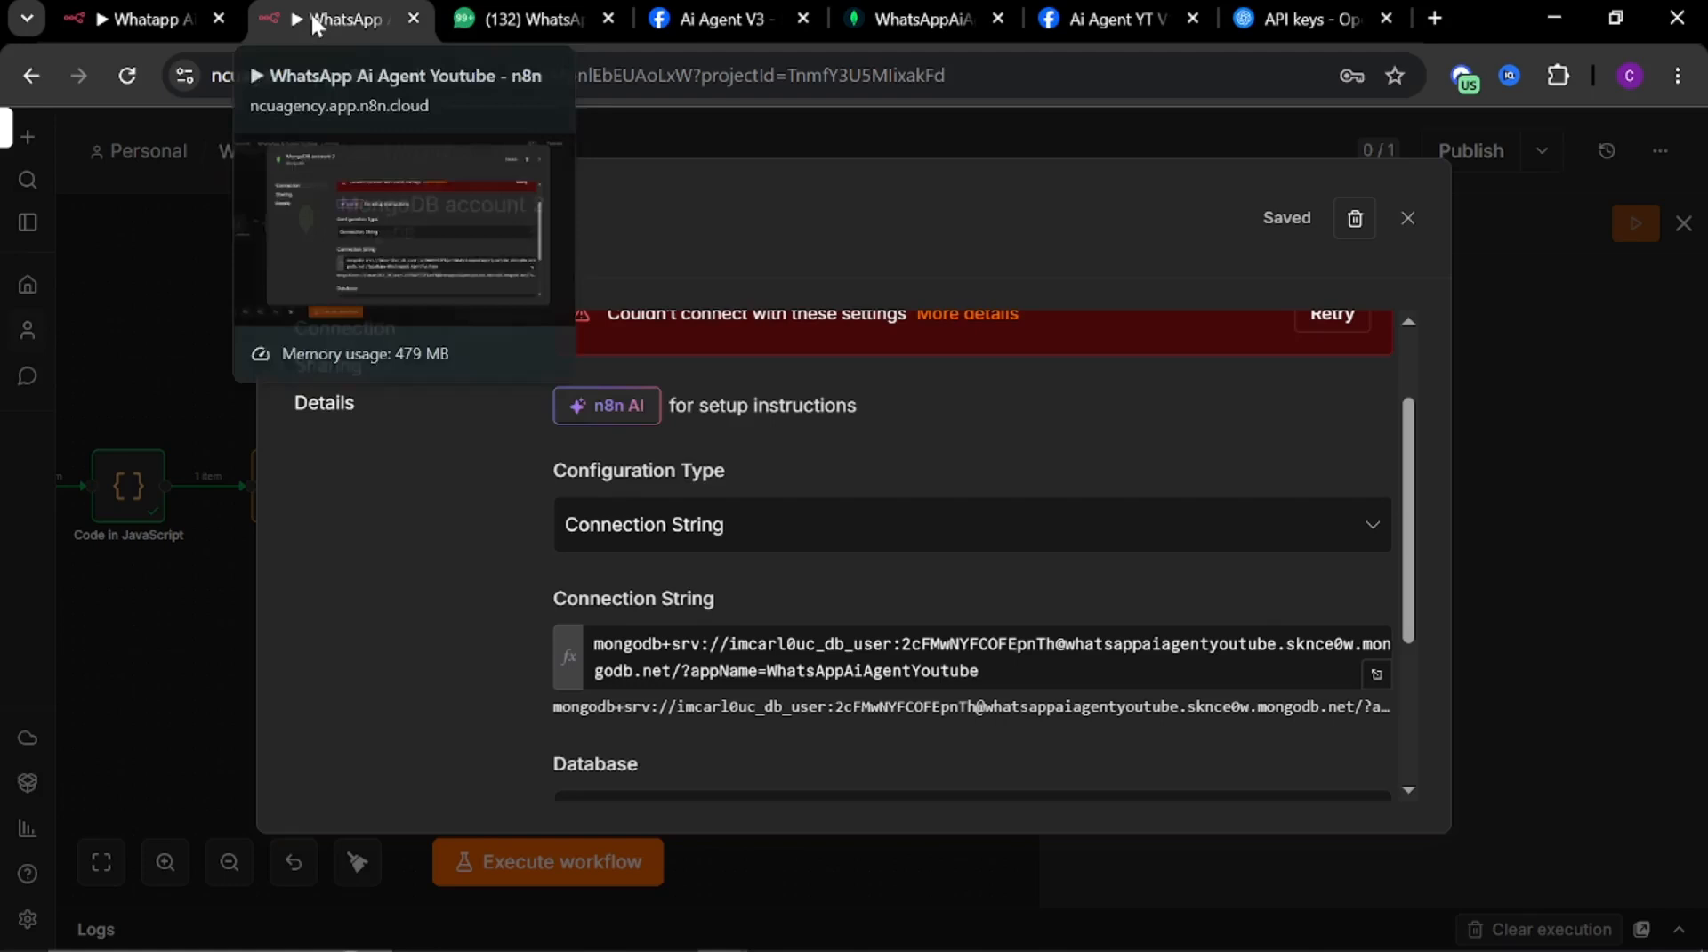
pyautogui.scroll(-3, 748, 621)
pyautogui.click(739, 546)
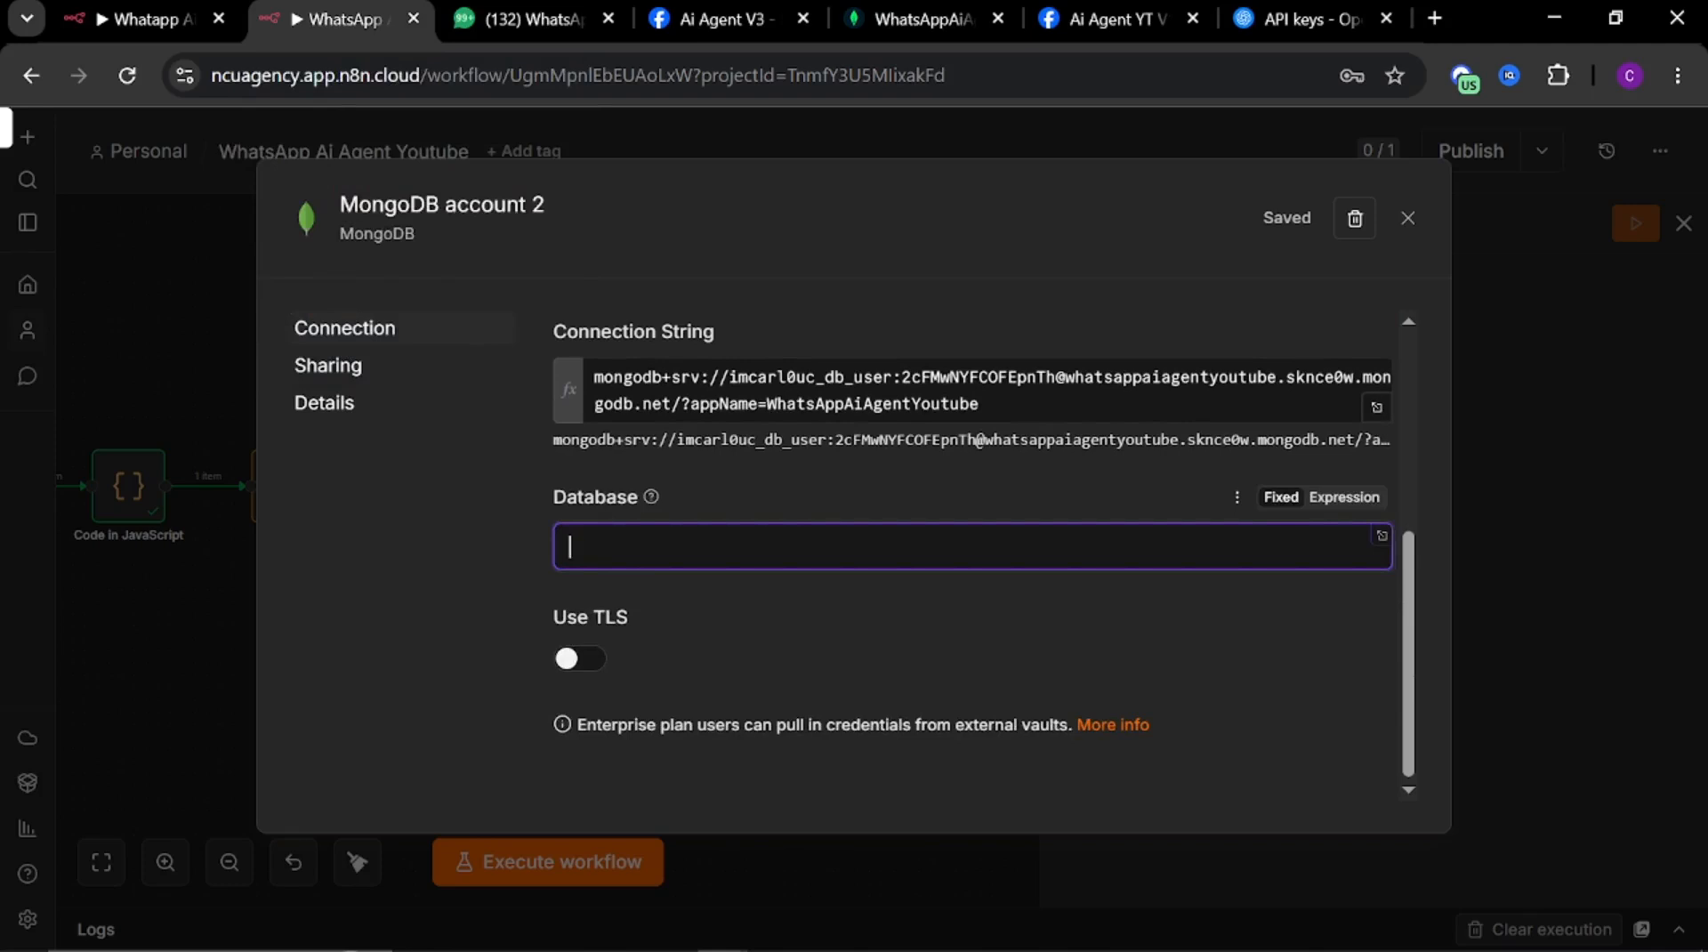
pyautogui.press('super+v')
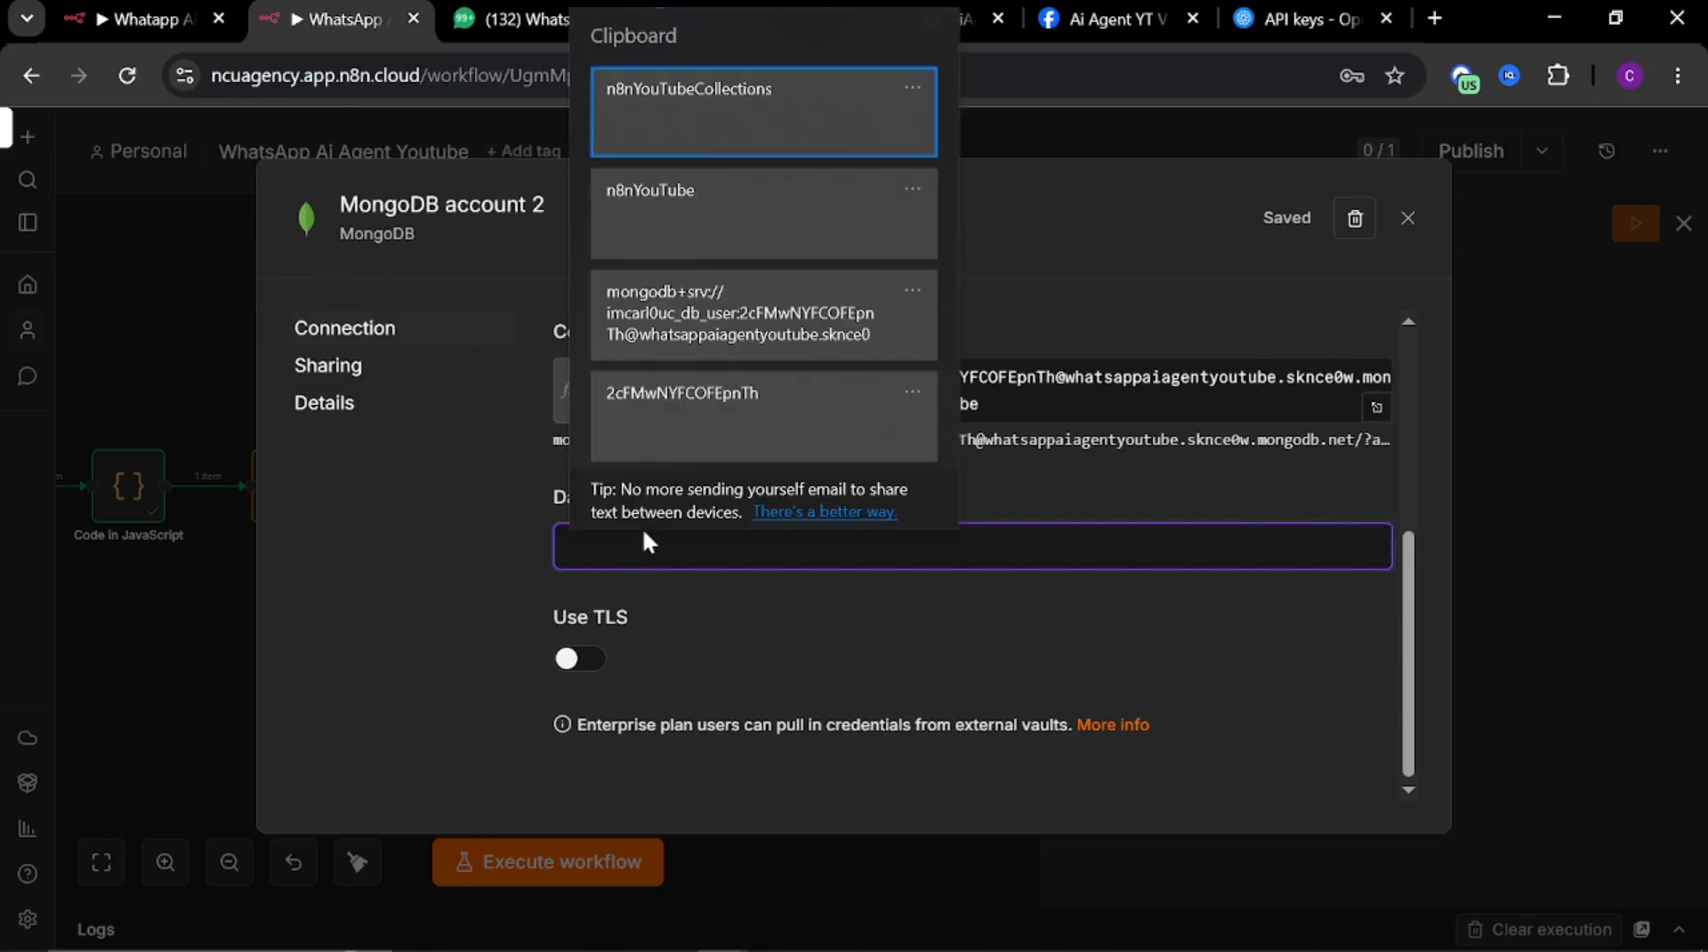
pyautogui.click(684, 233)
pyautogui.click(1271, 224)
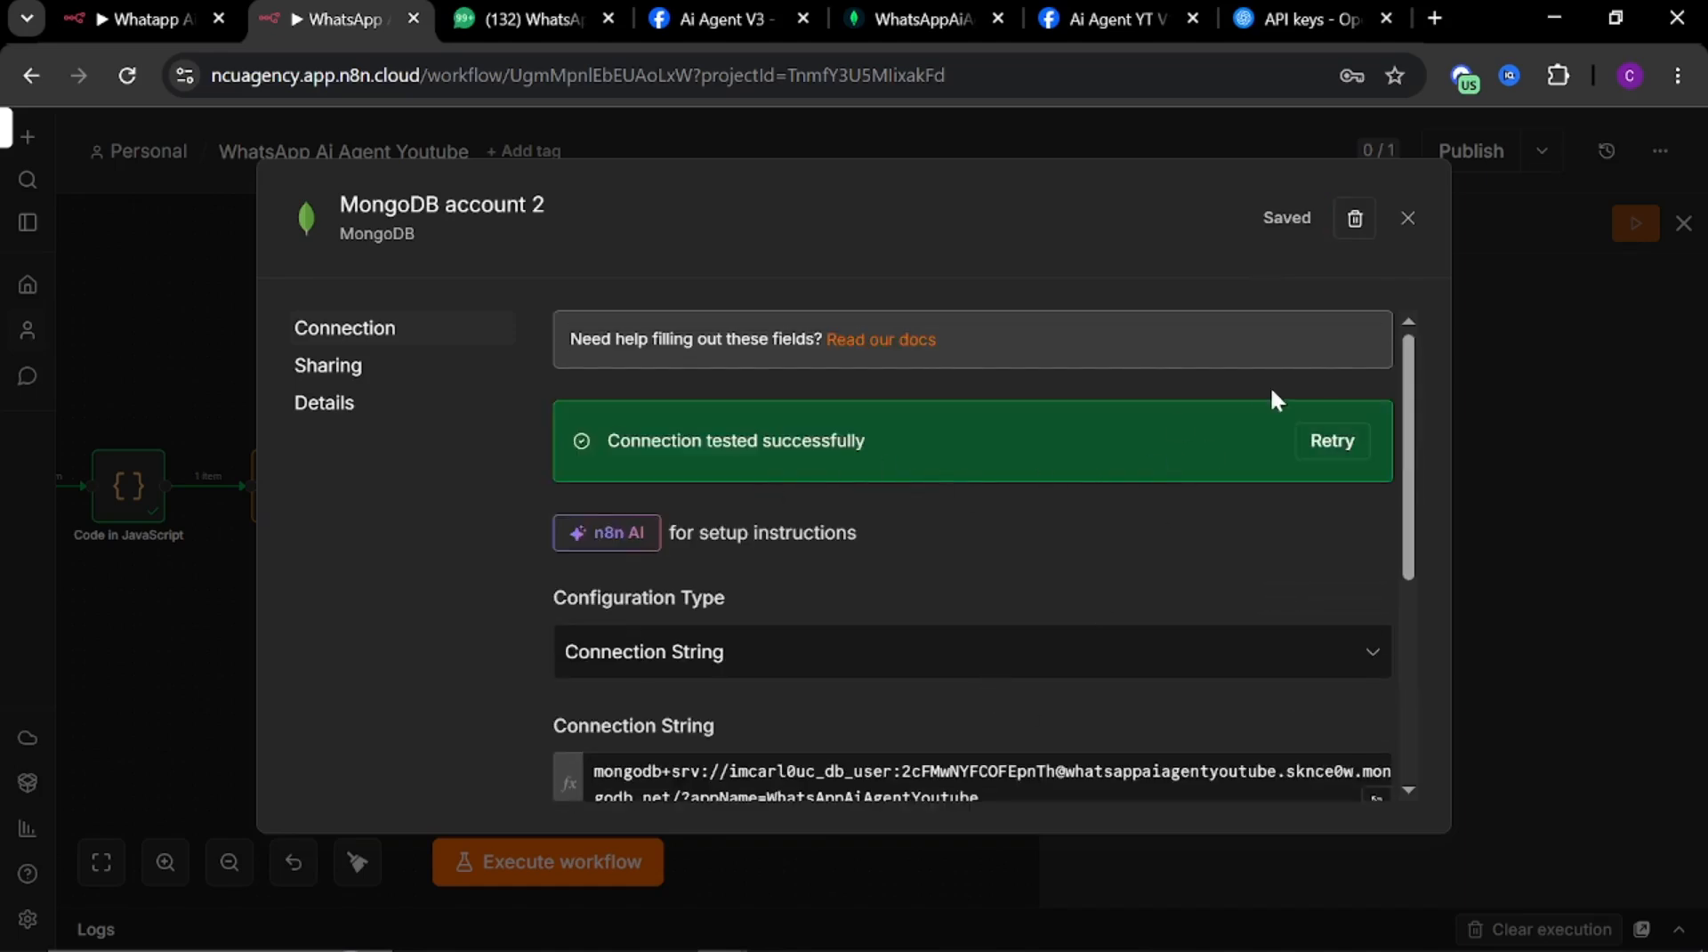
pyautogui.scroll(-5, 1272, 606)
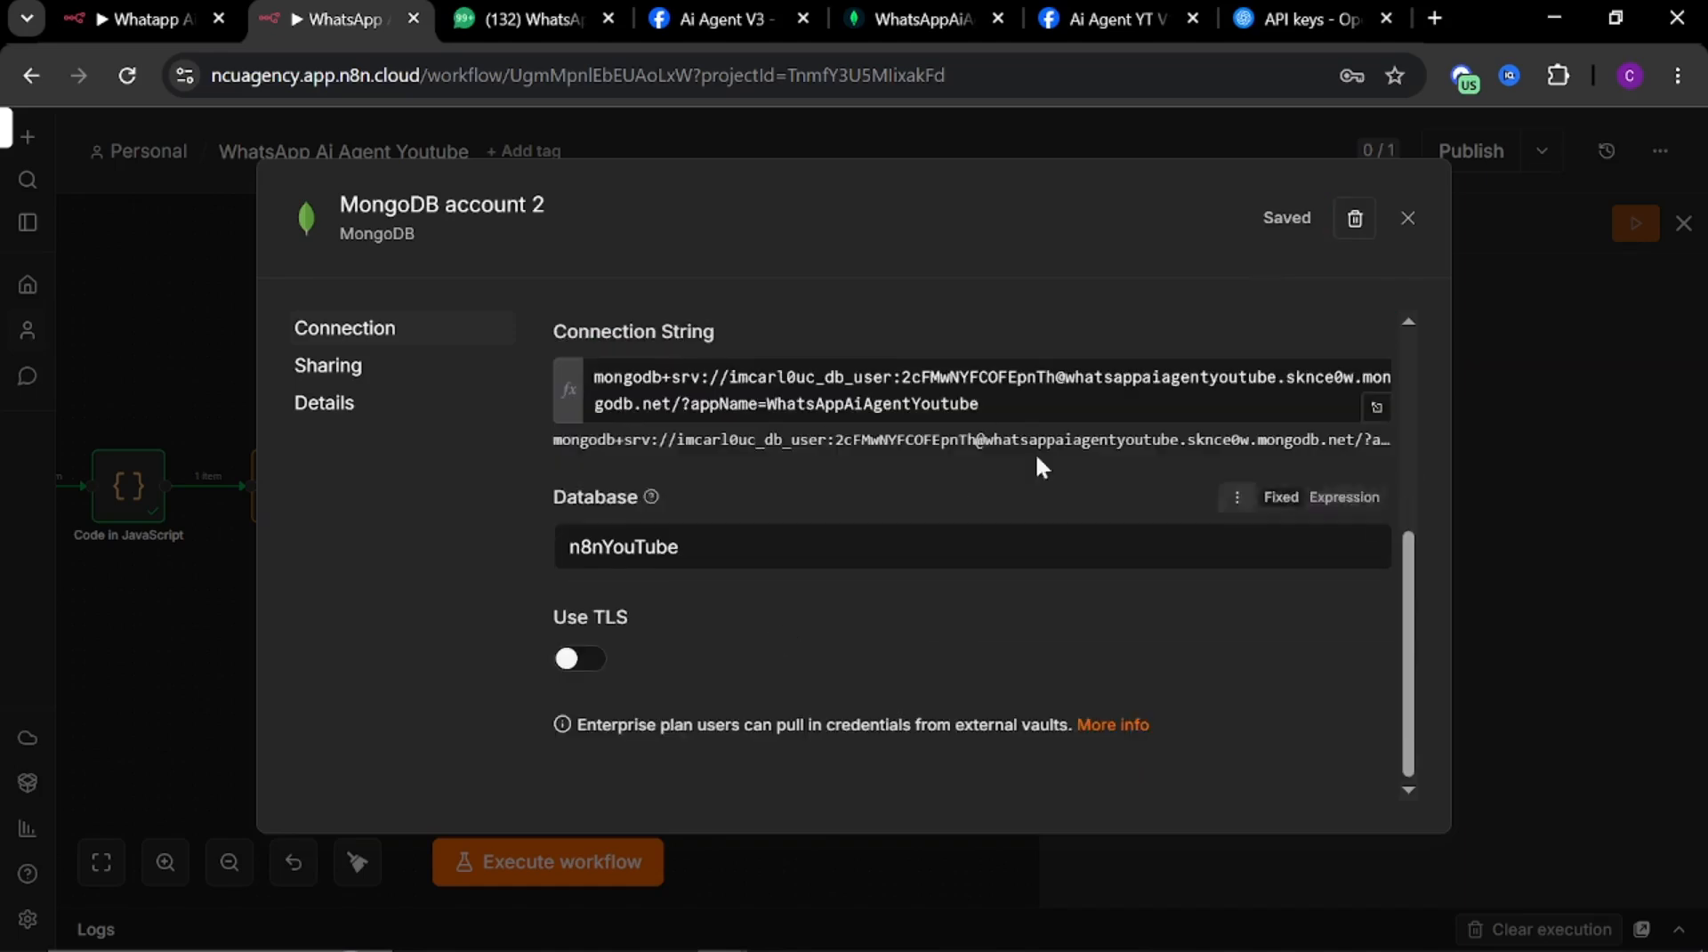
pyautogui.click(1407, 223)
# Copy the session key expression from the MongoDB Chat Memory node in the existing Whatapp Ai Agent workflow
pyautogui.click(1325, 474)
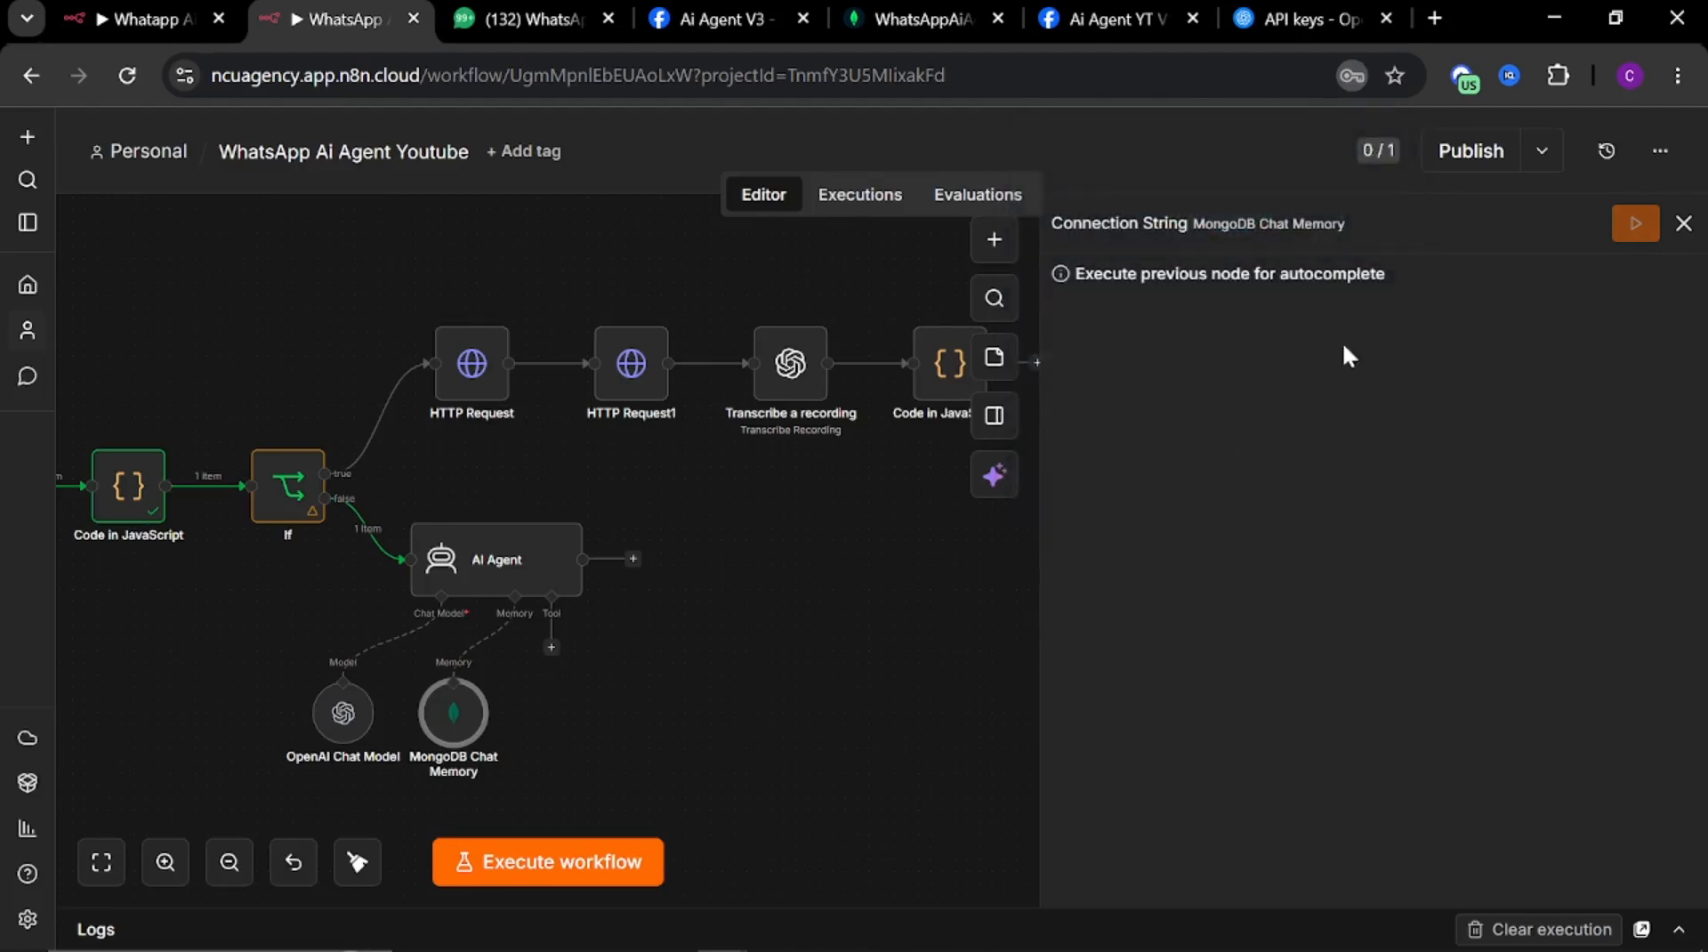
pyautogui.click(1684, 224)
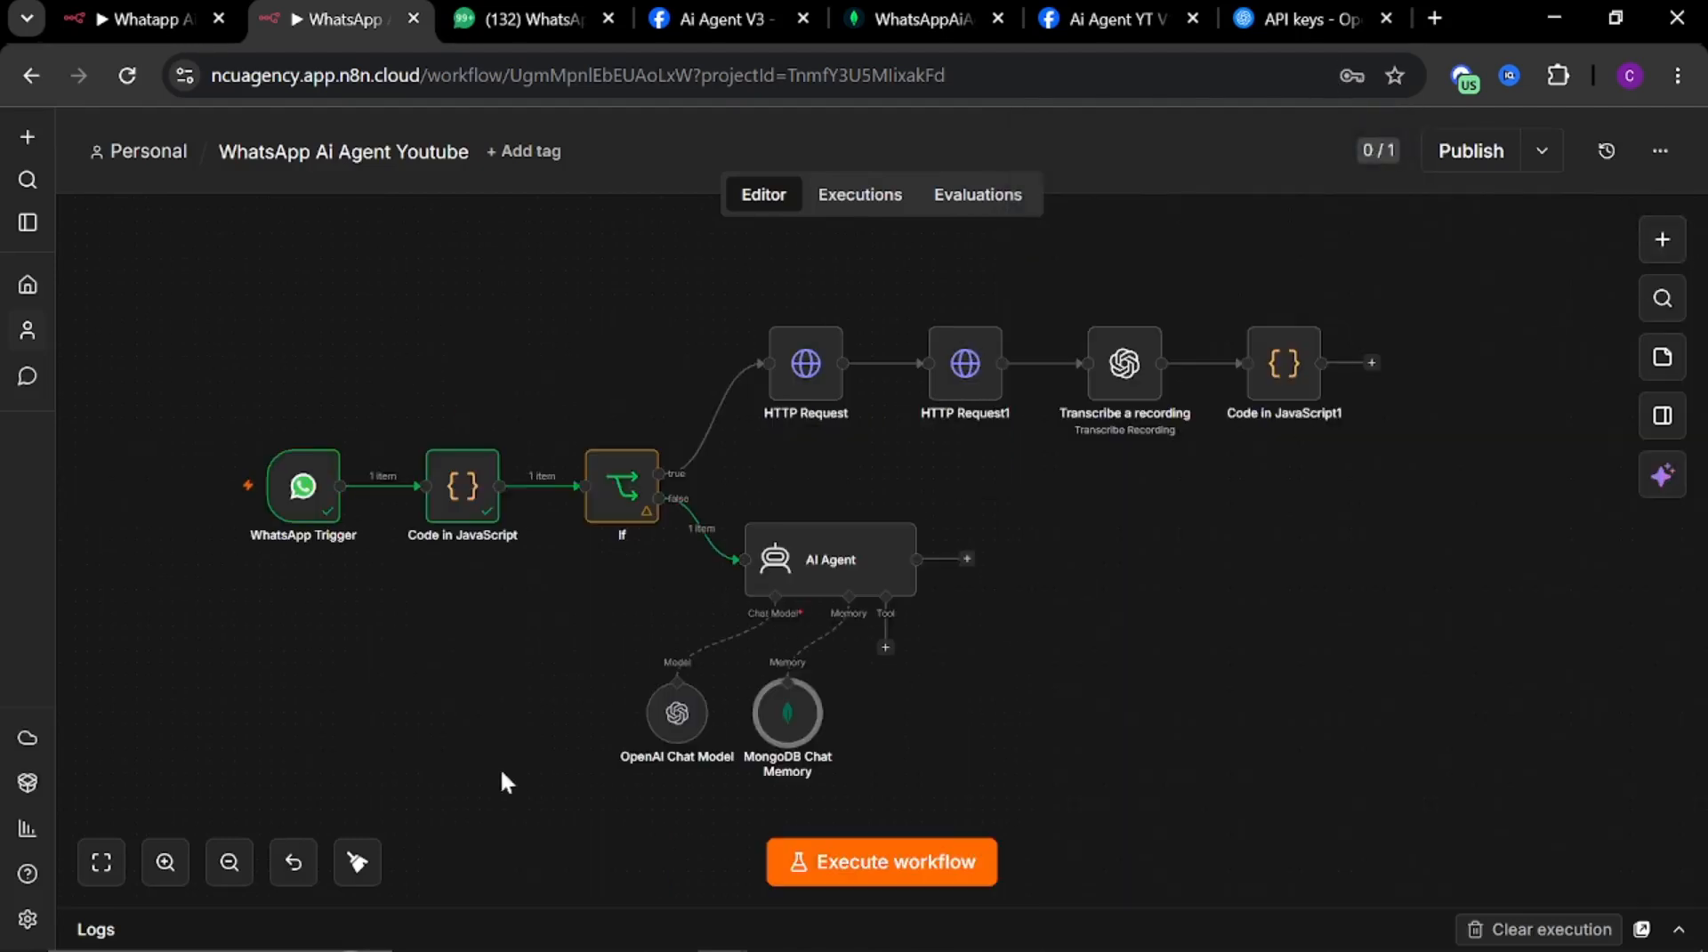
pyautogui.doubleClick(780, 737)
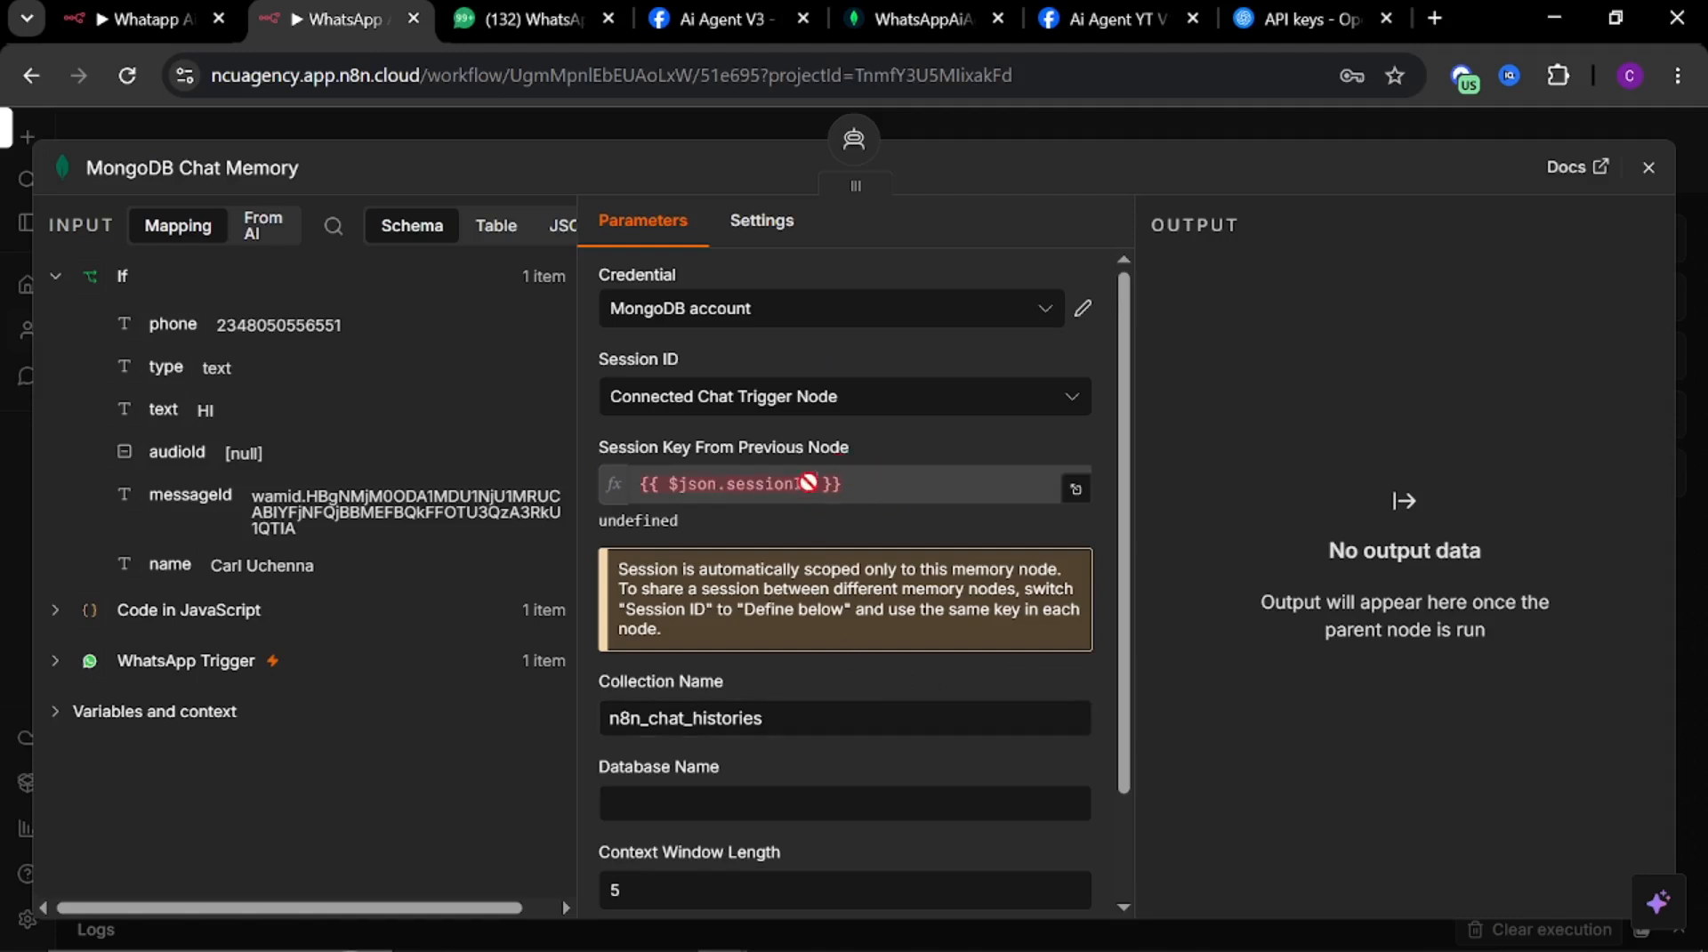
pyautogui.click(157, 18)
pyautogui.press('Escape')
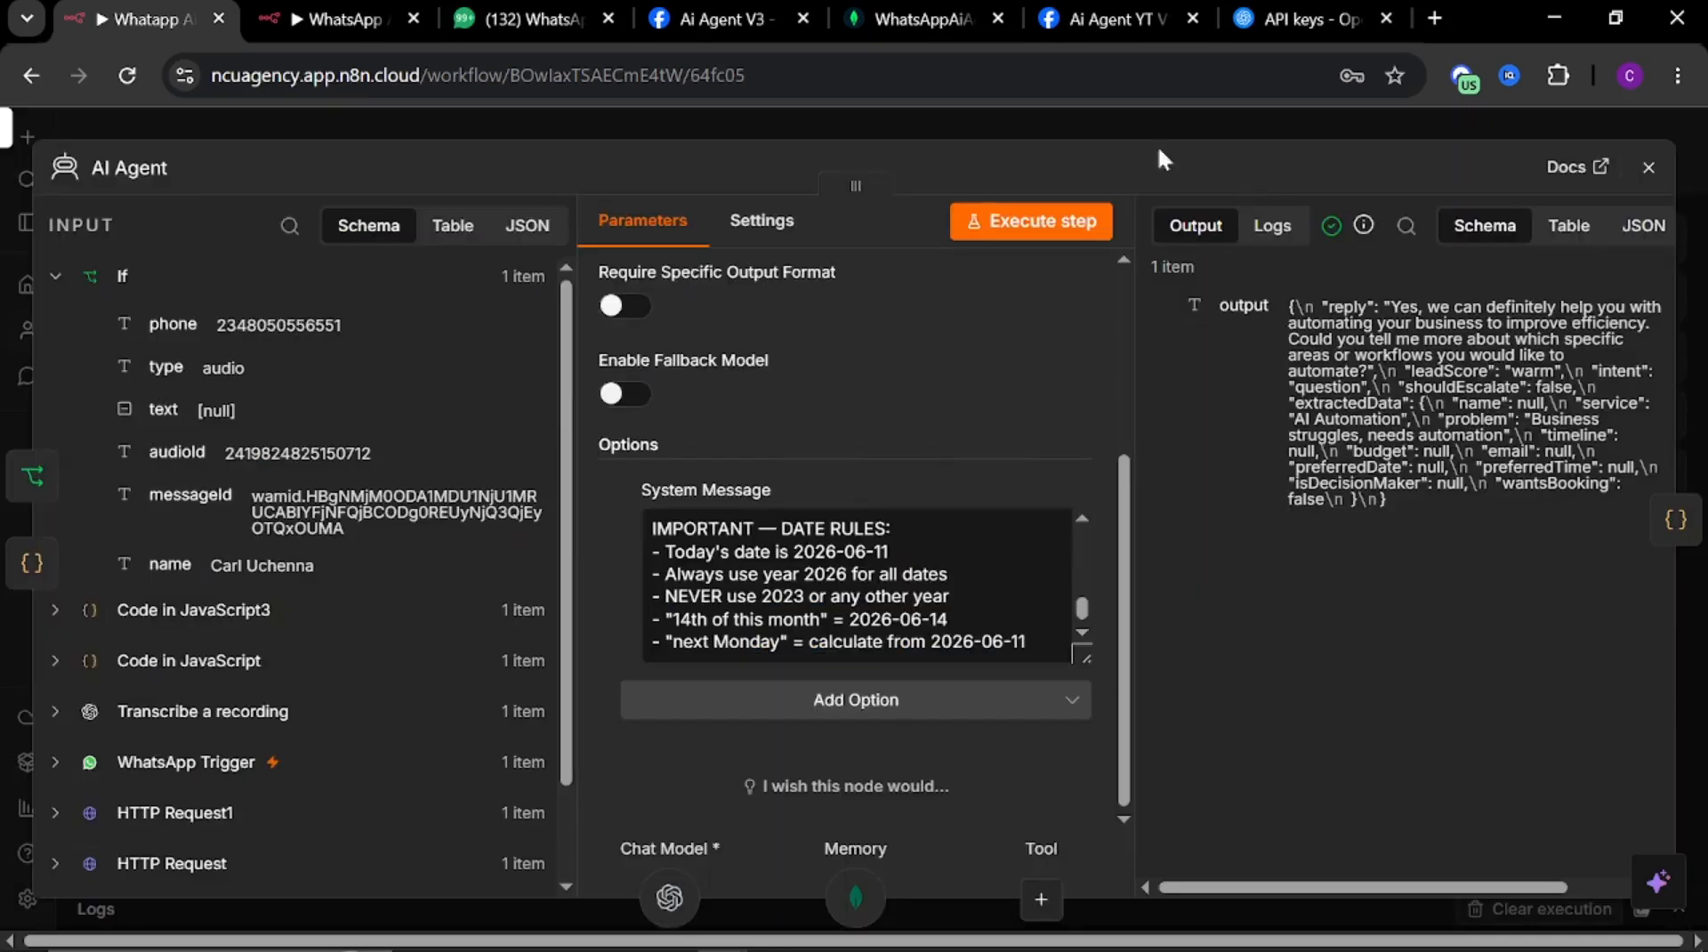
pyautogui.press('Escape')
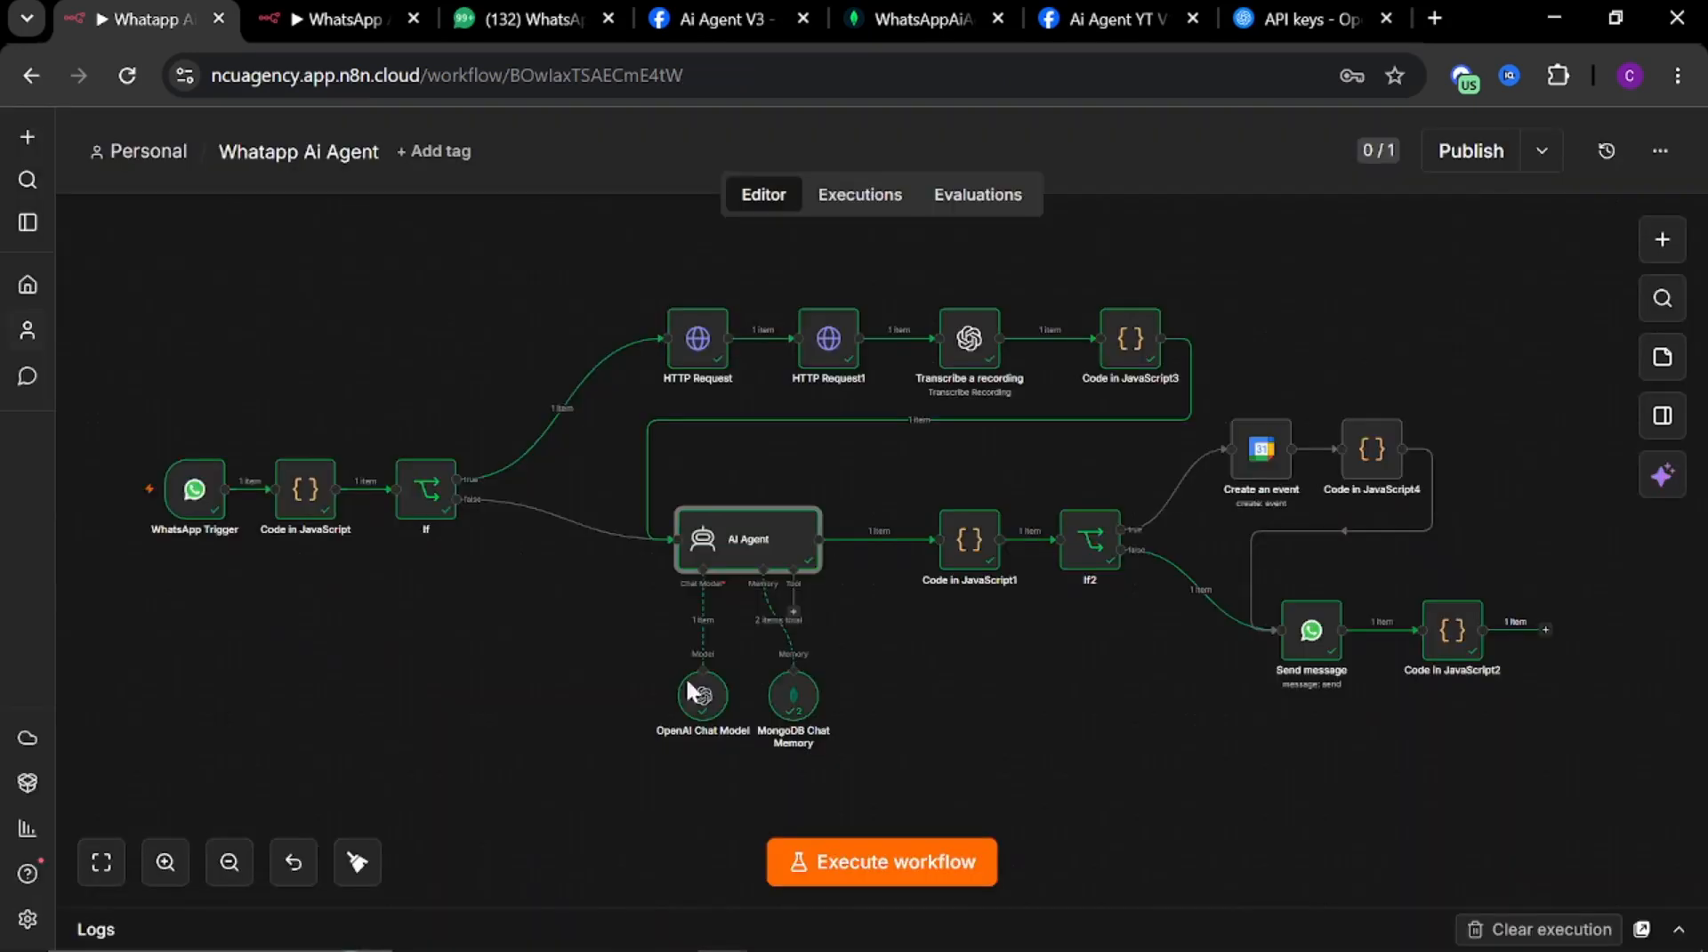
pyautogui.doubleClick(791, 702)
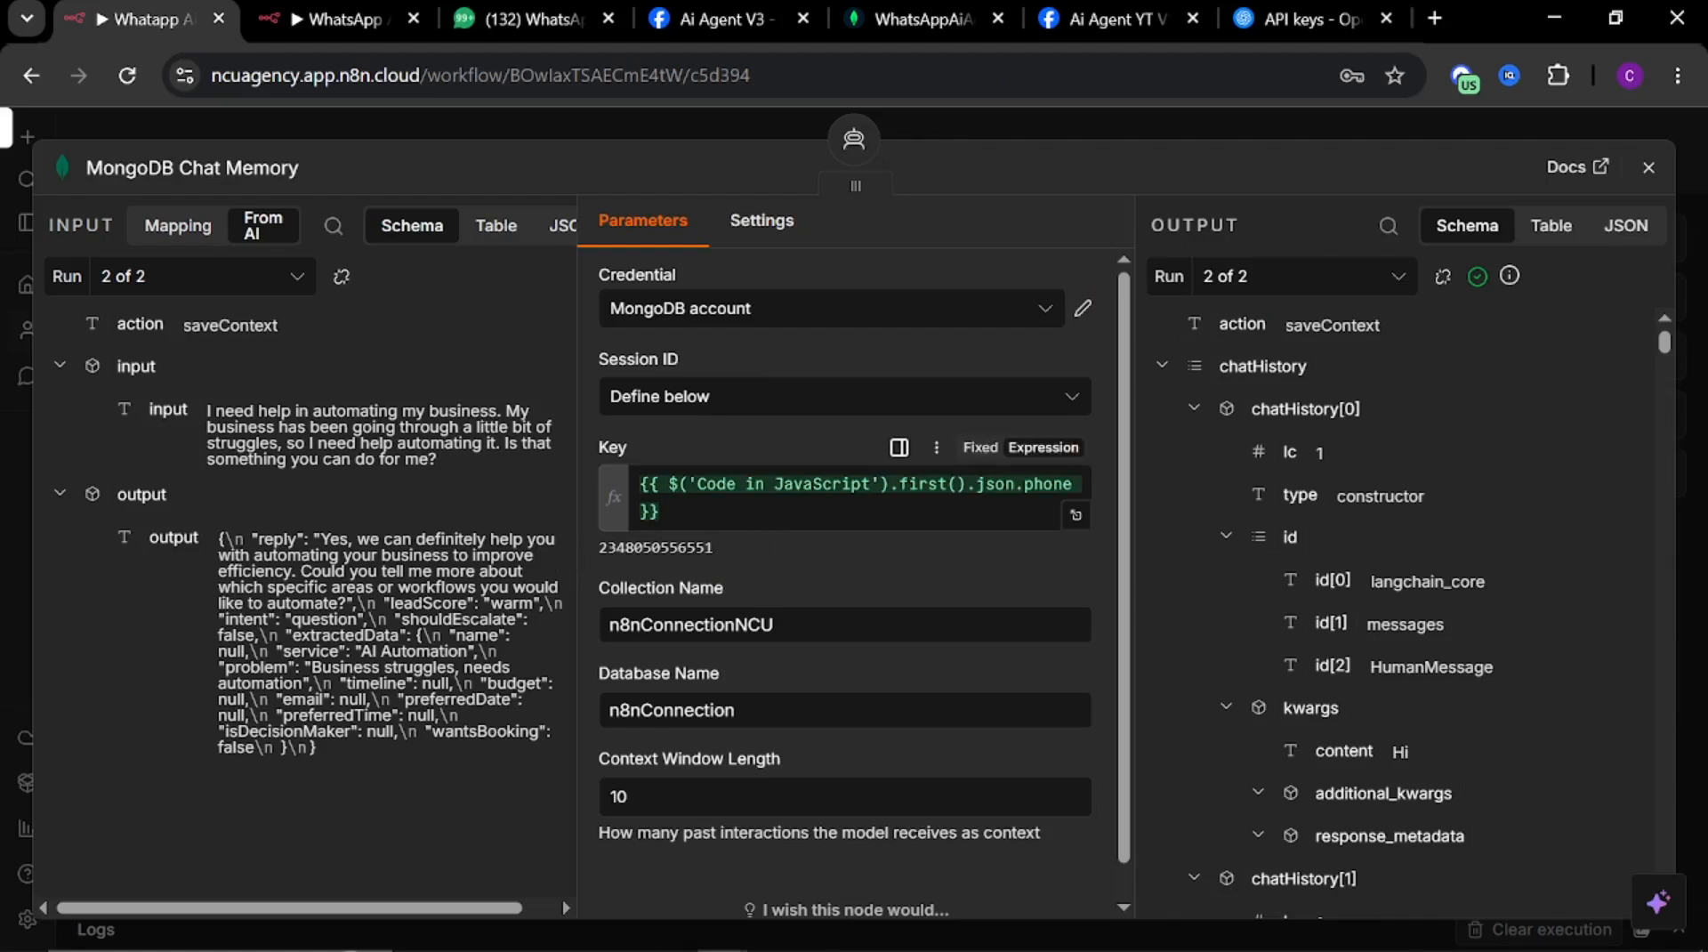
pyautogui.moveTo(663, 512); pyautogui.dragTo(579, 466)
pyautogui.hotkey('ctrl', 'c')
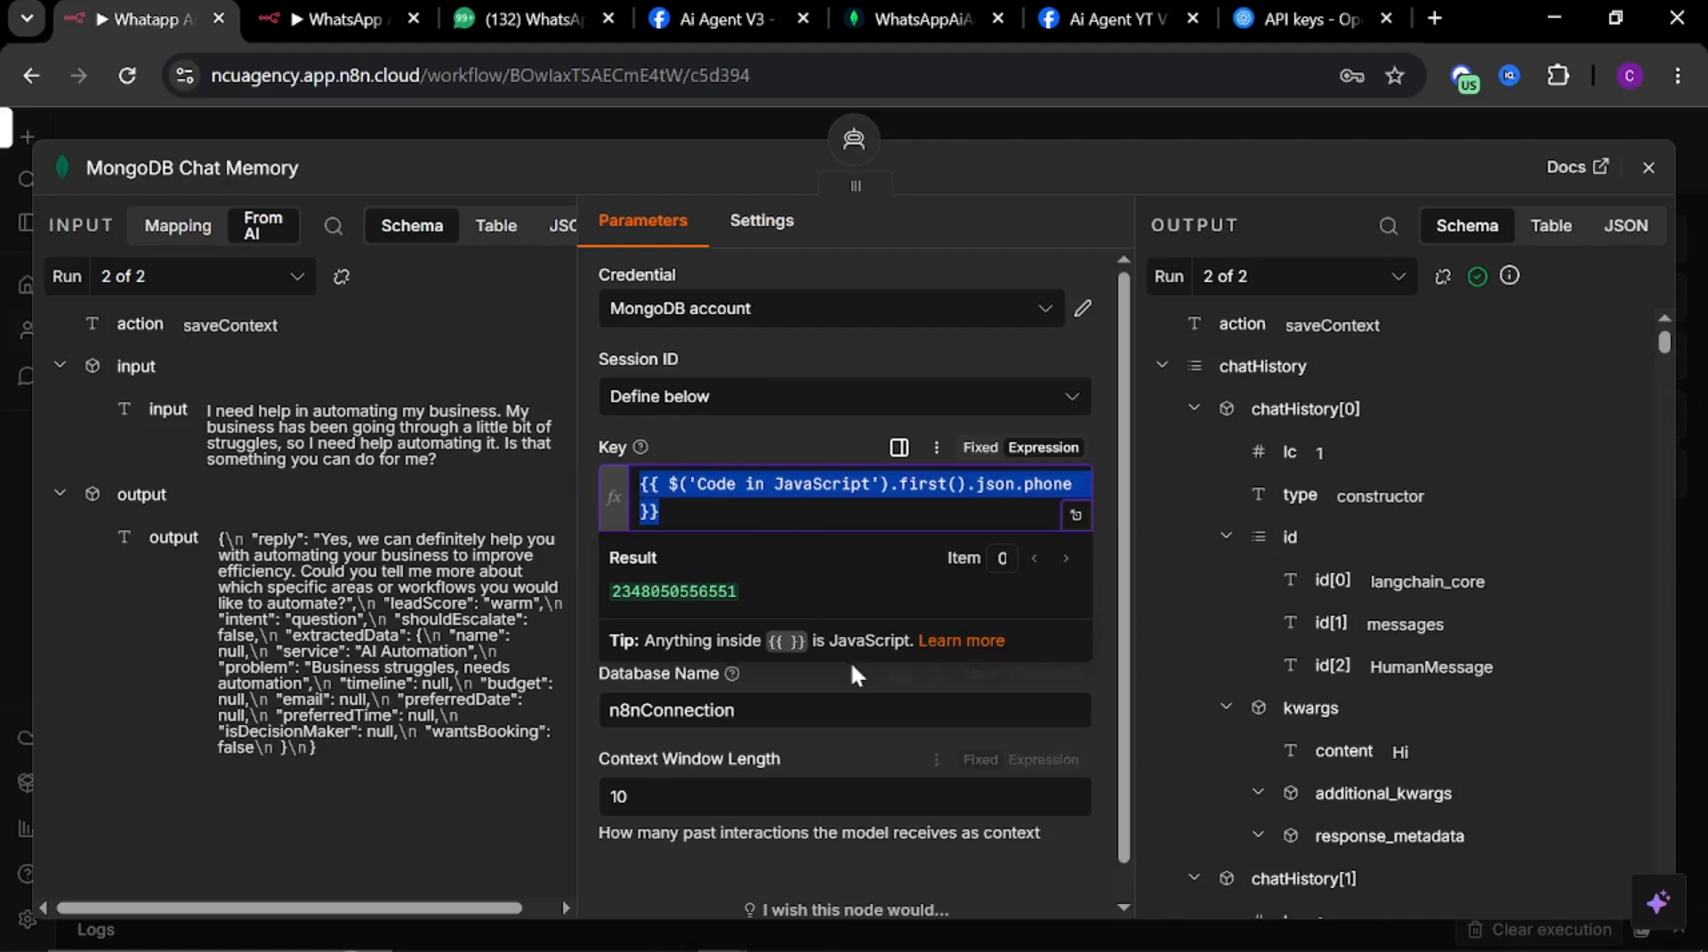
pyautogui.click(822, 675)
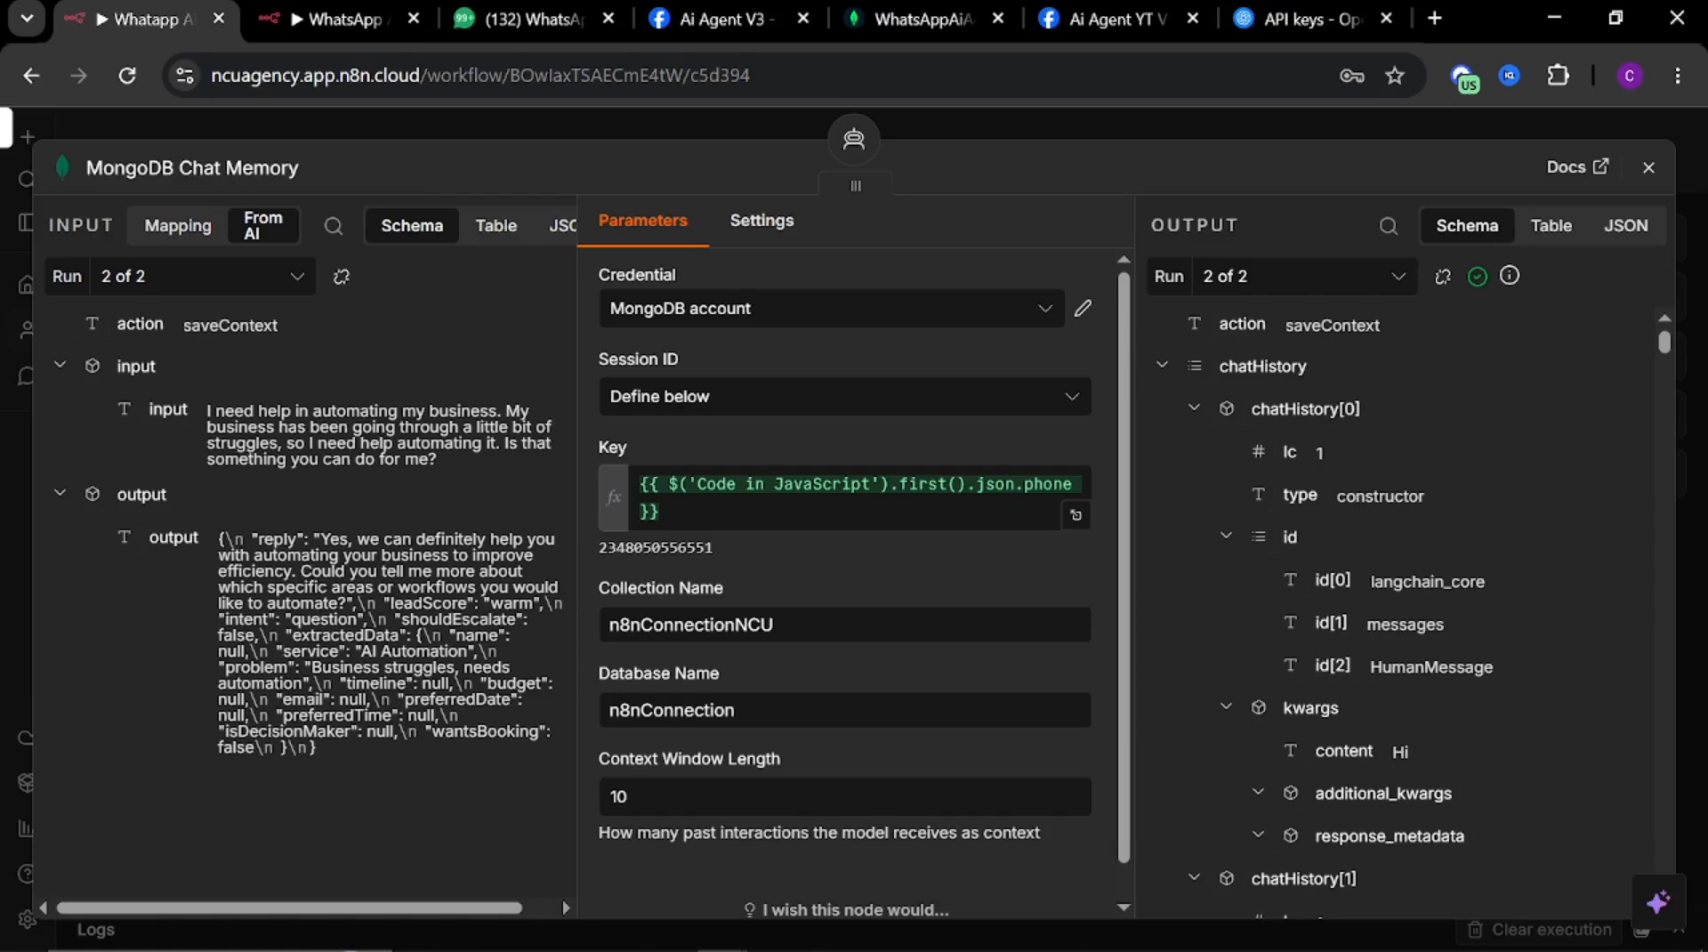
# Set the new memory node's Session ID to Define below and paste the phone key expression as its key
pyautogui.click(333, 18)
pyautogui.click(805, 400)
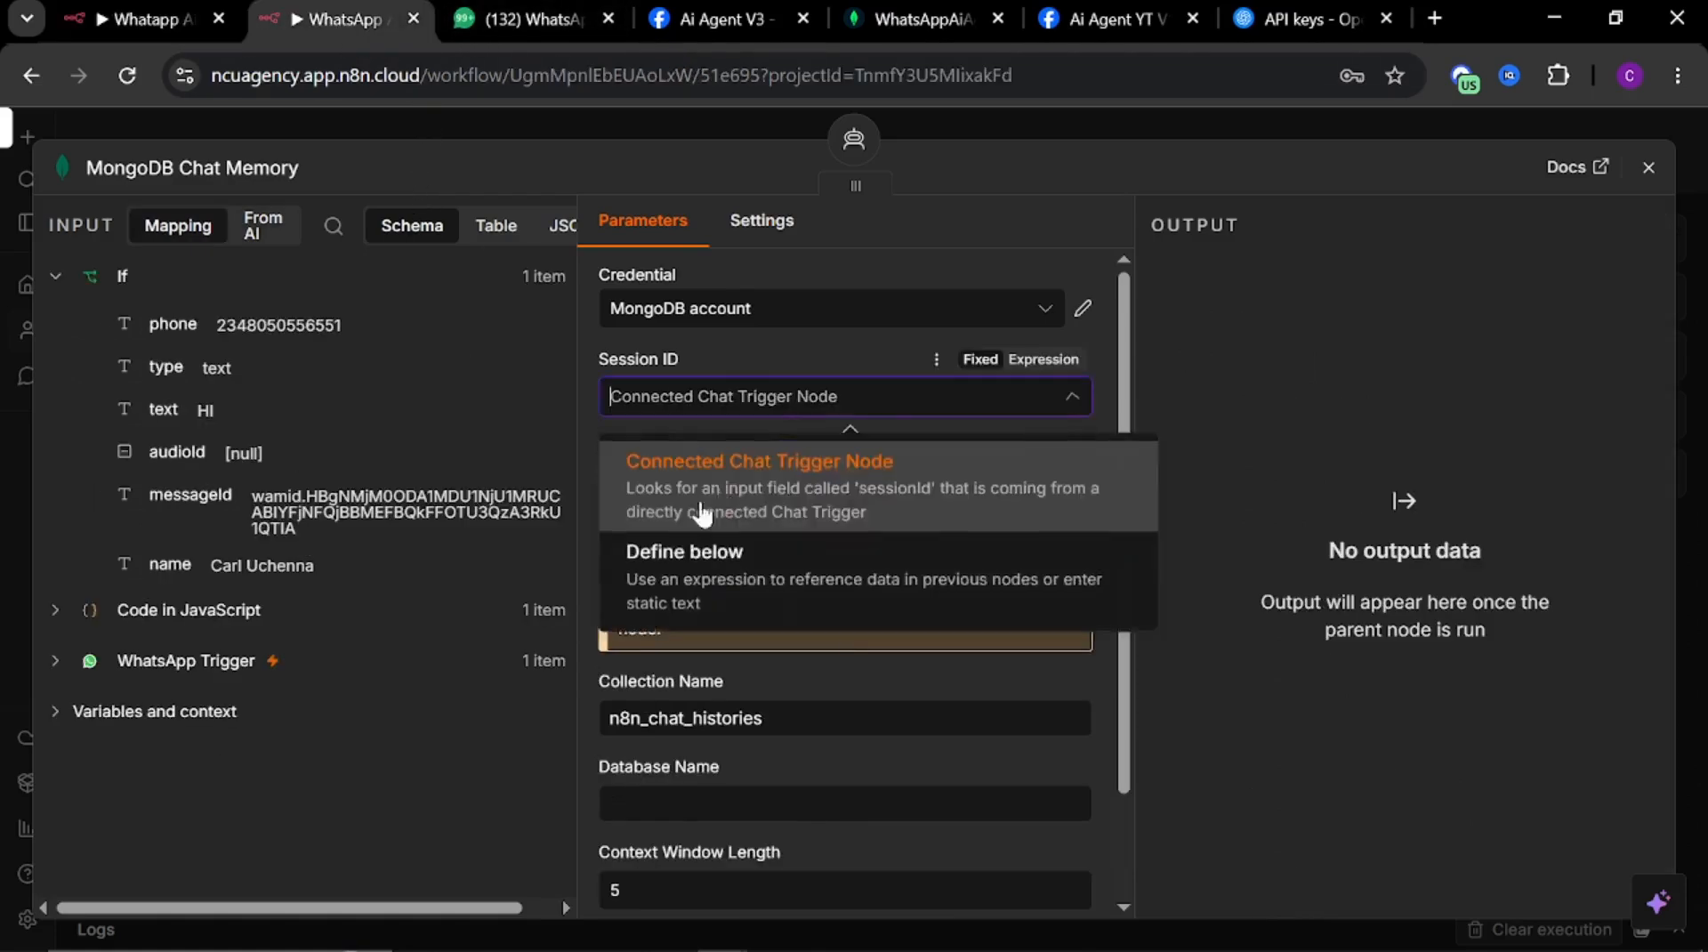
pyautogui.click(694, 570)
pyautogui.click(795, 485)
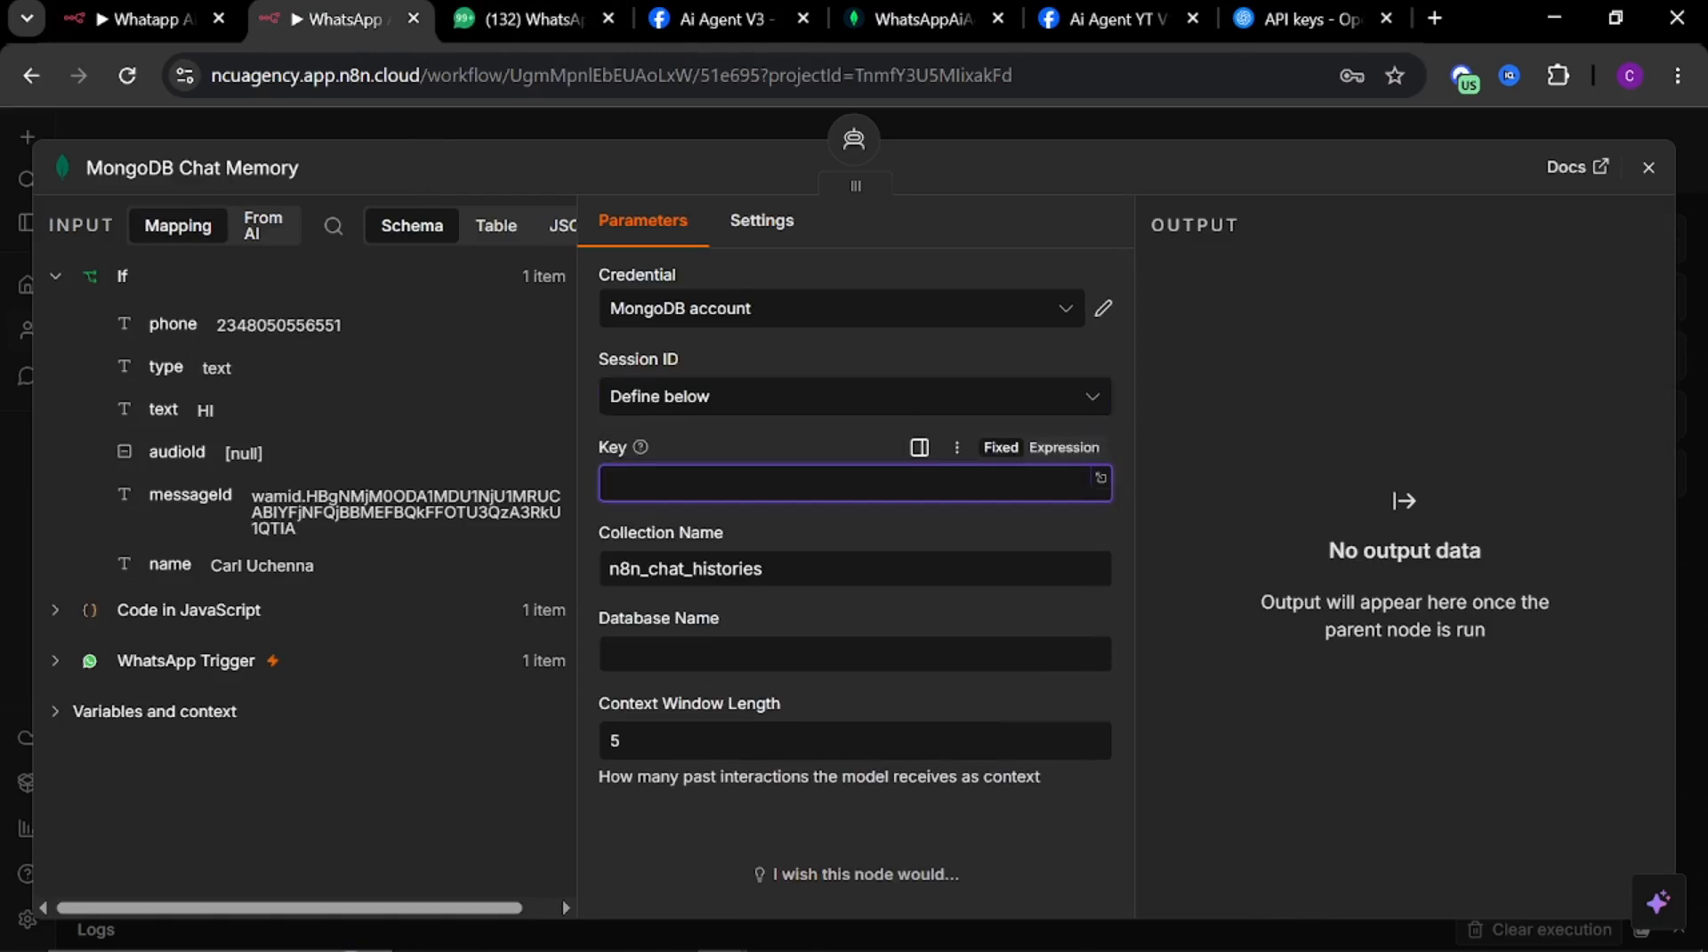
pyautogui.hotkey('ctrl', 'v')
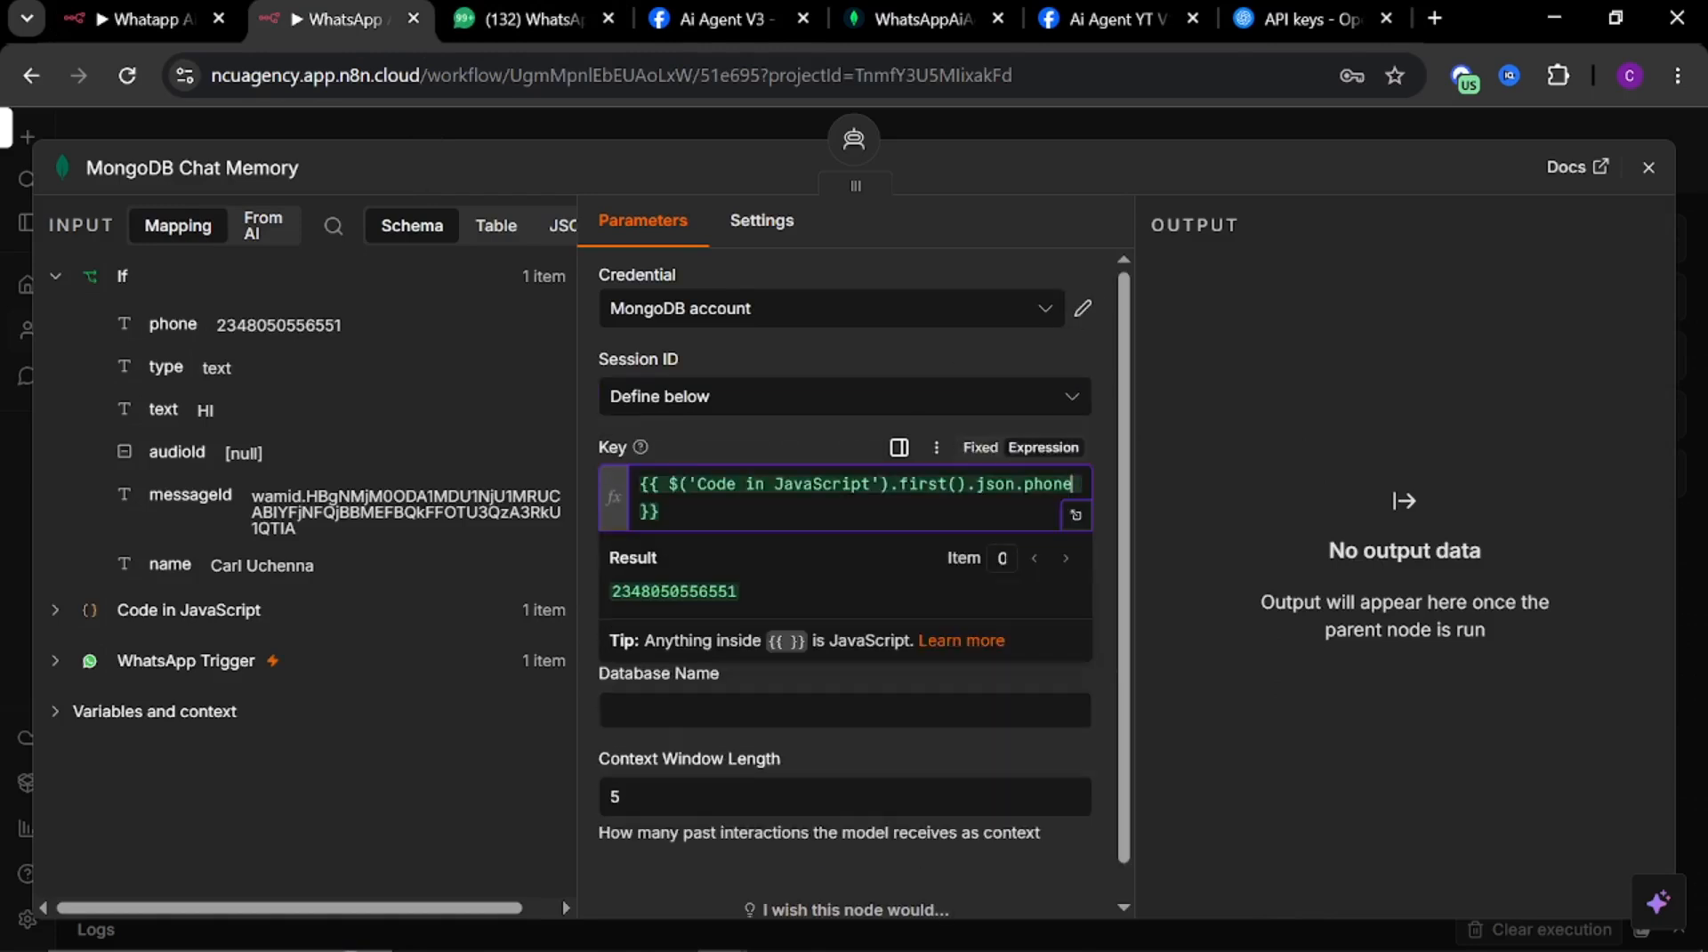
pyautogui.click(728, 430)
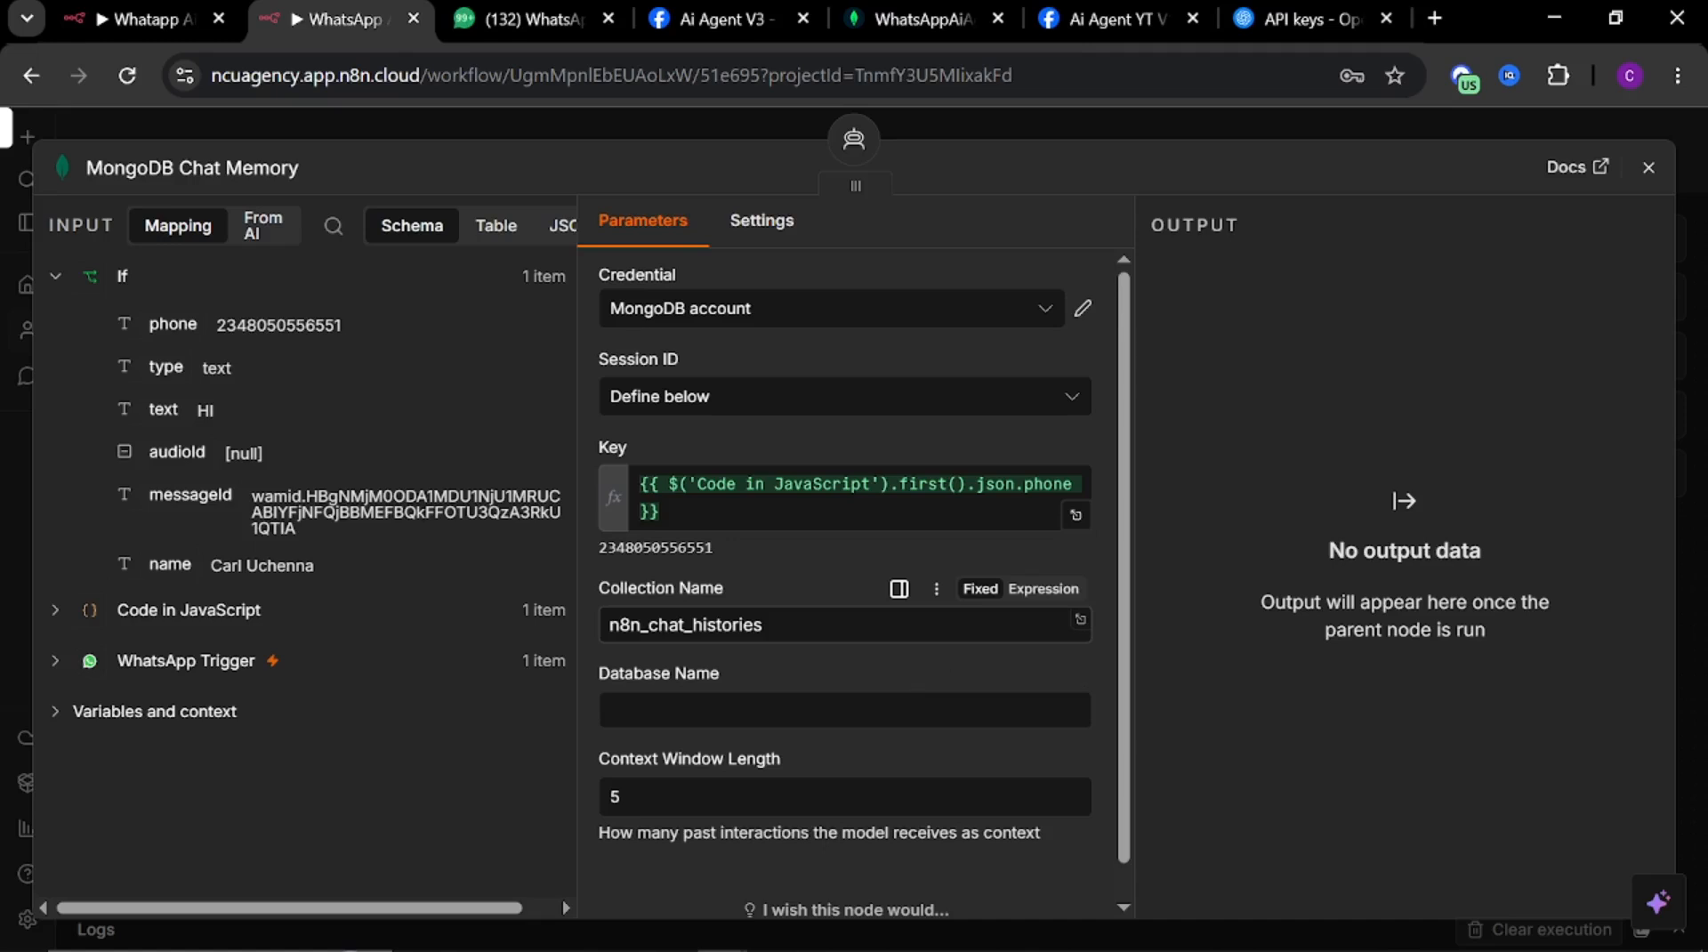
# Set the memory node's collection name to n8nYouTubeCollections and its database name to n8nYouTube
pyautogui.moveTo(764, 625); pyautogui.dragTo(584, 614)
pyautogui.press('super+v')
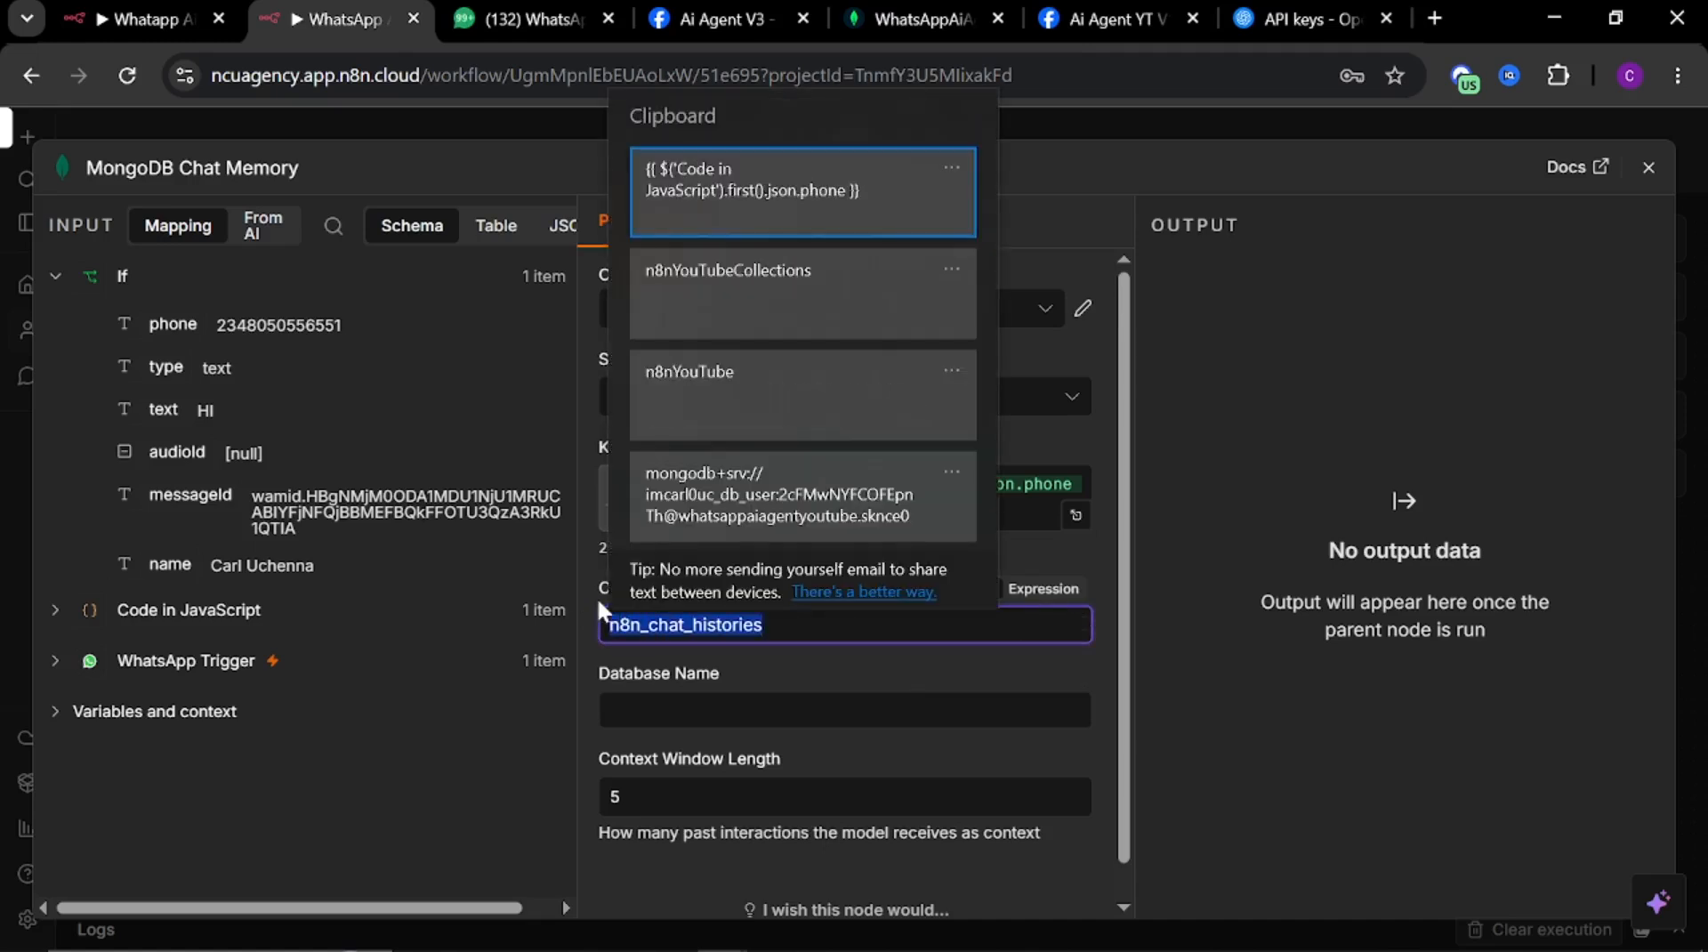
pyautogui.click(719, 287)
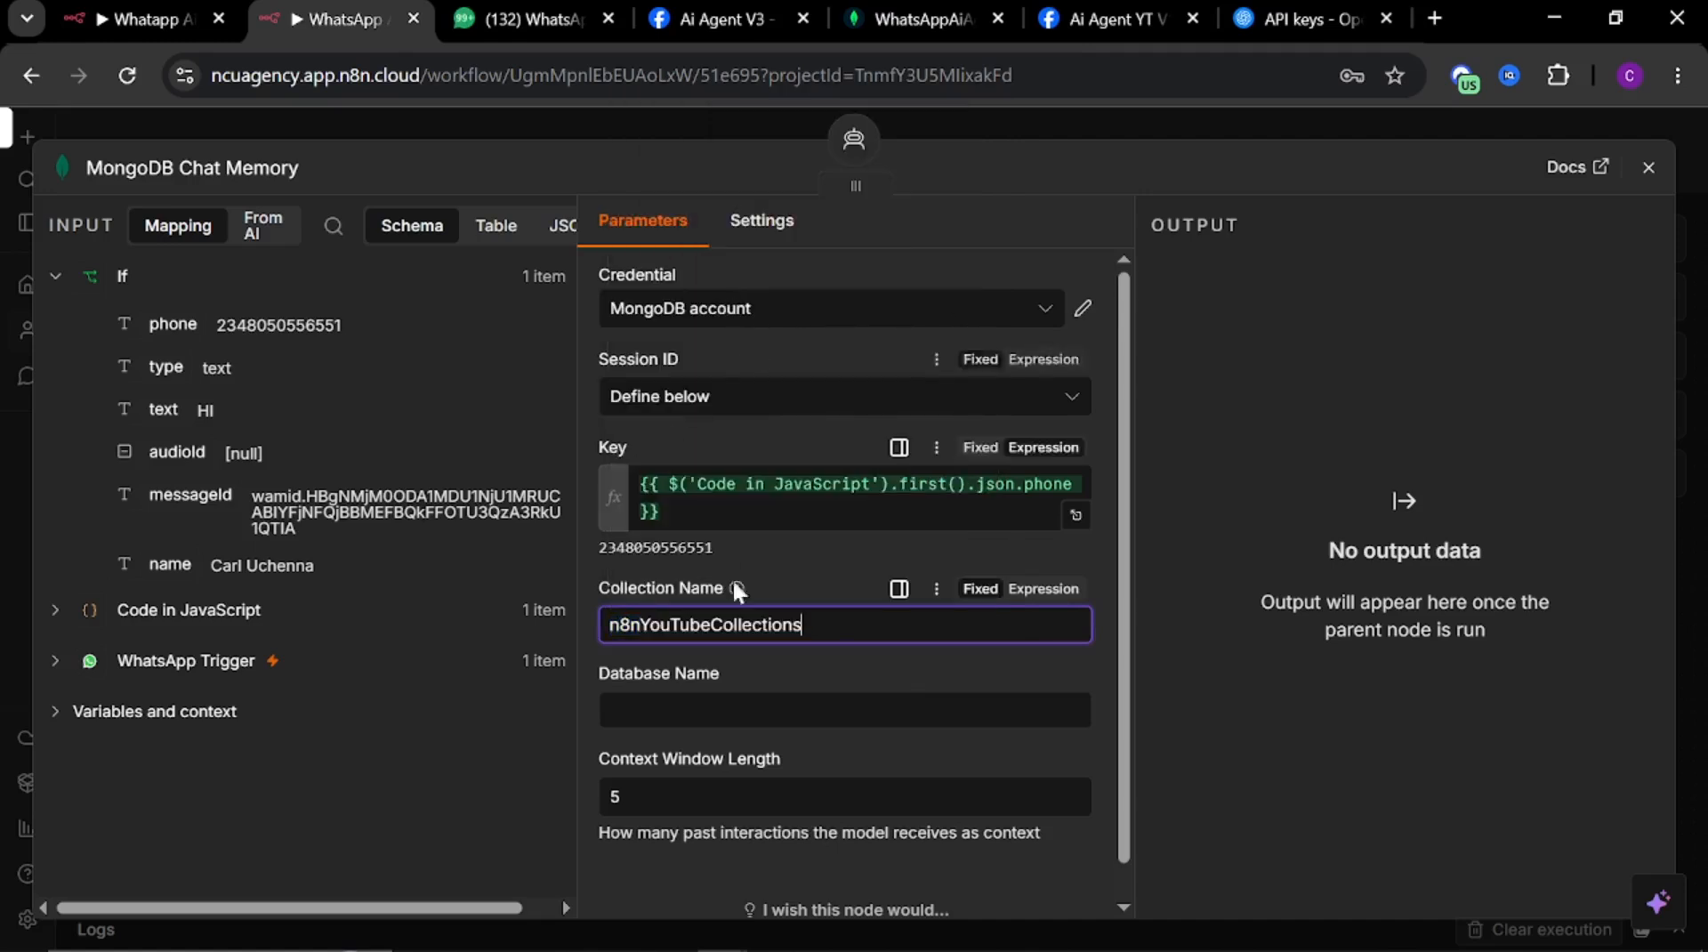
pyautogui.click(652, 703)
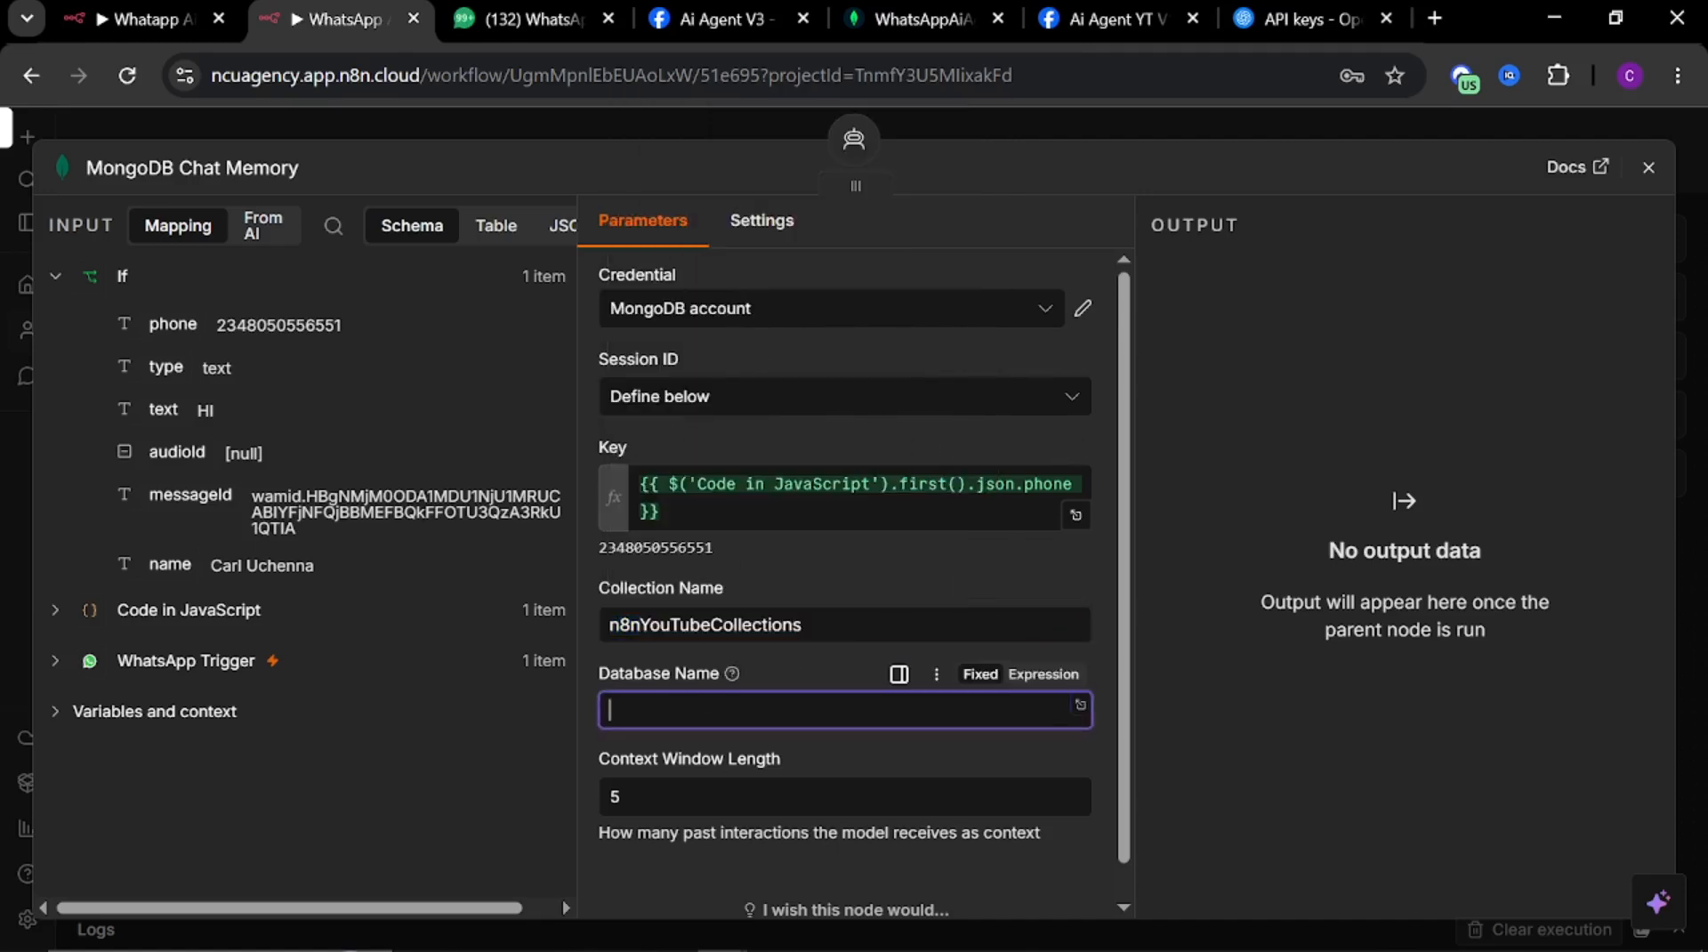
pyautogui.press('super+v')
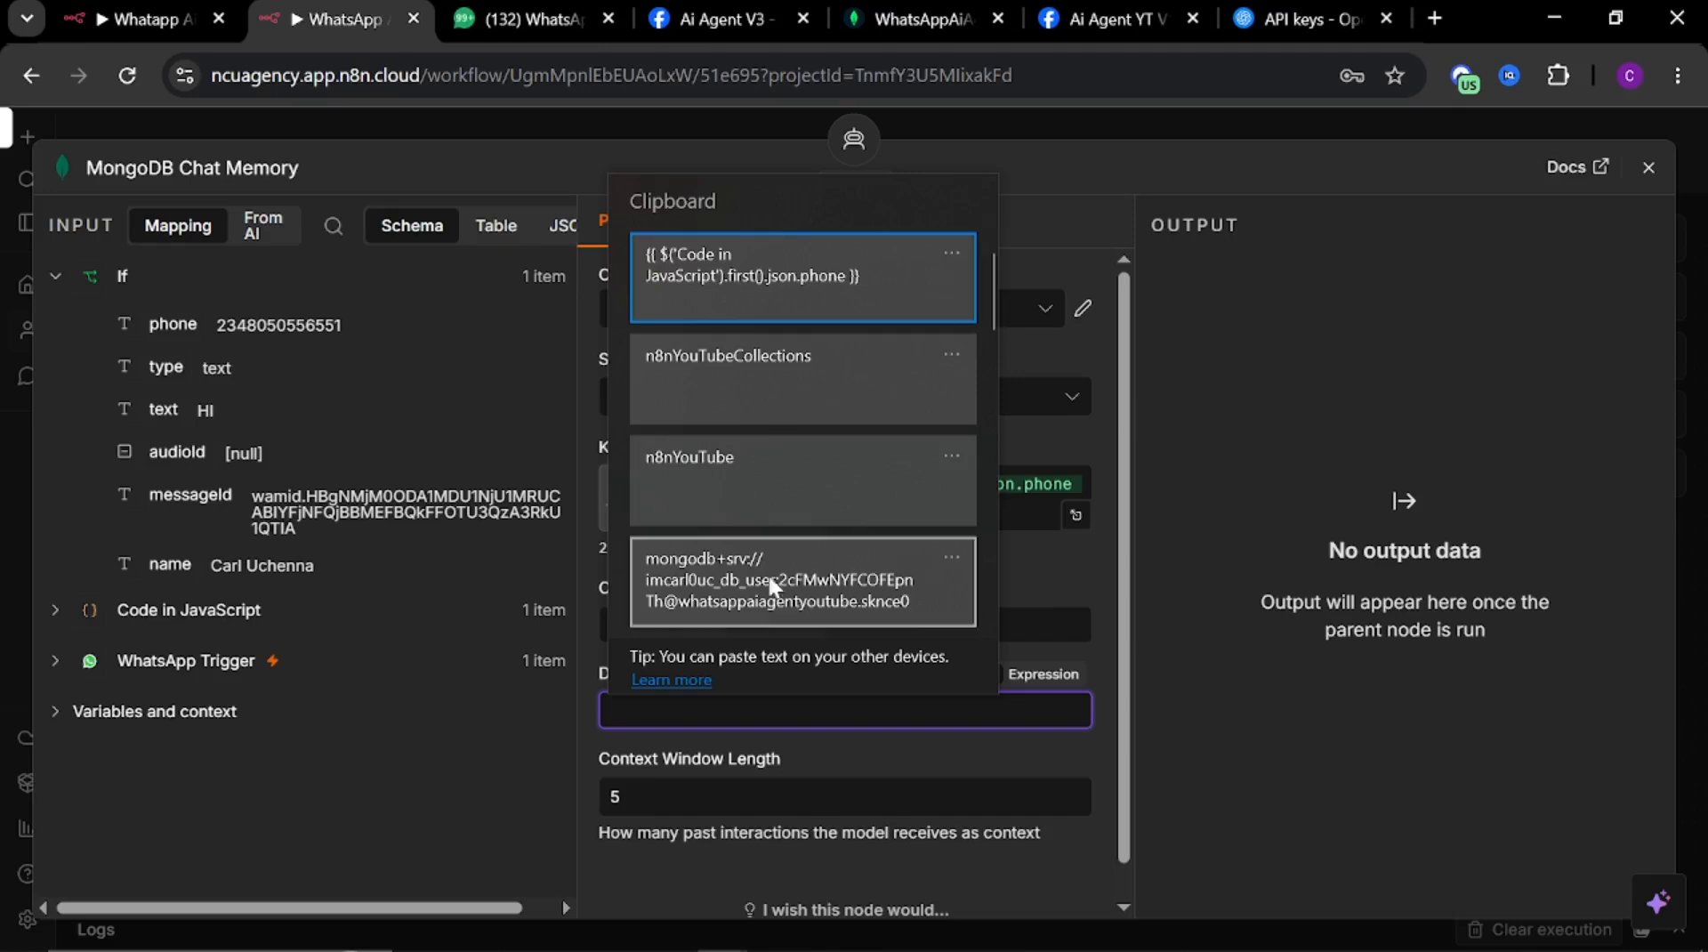
pyautogui.click(712, 472)
# Set the context window length to 10 and close the memory node
pyautogui.press('Tab')
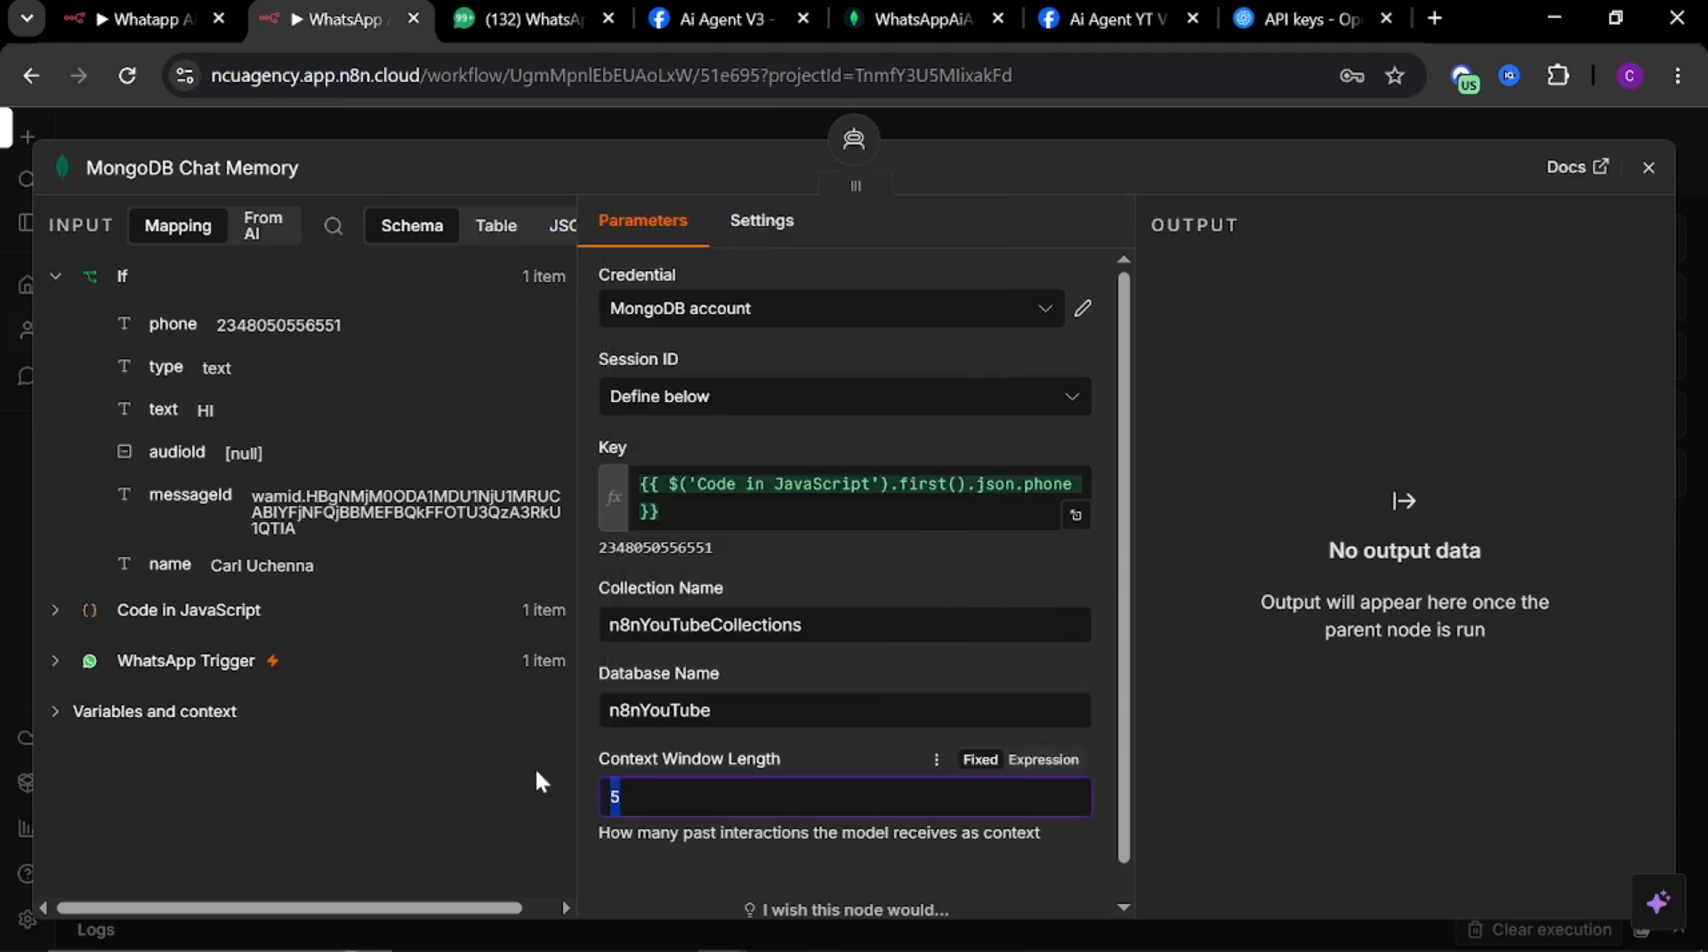
pyautogui.write('10')
pyautogui.click(1075, 120)
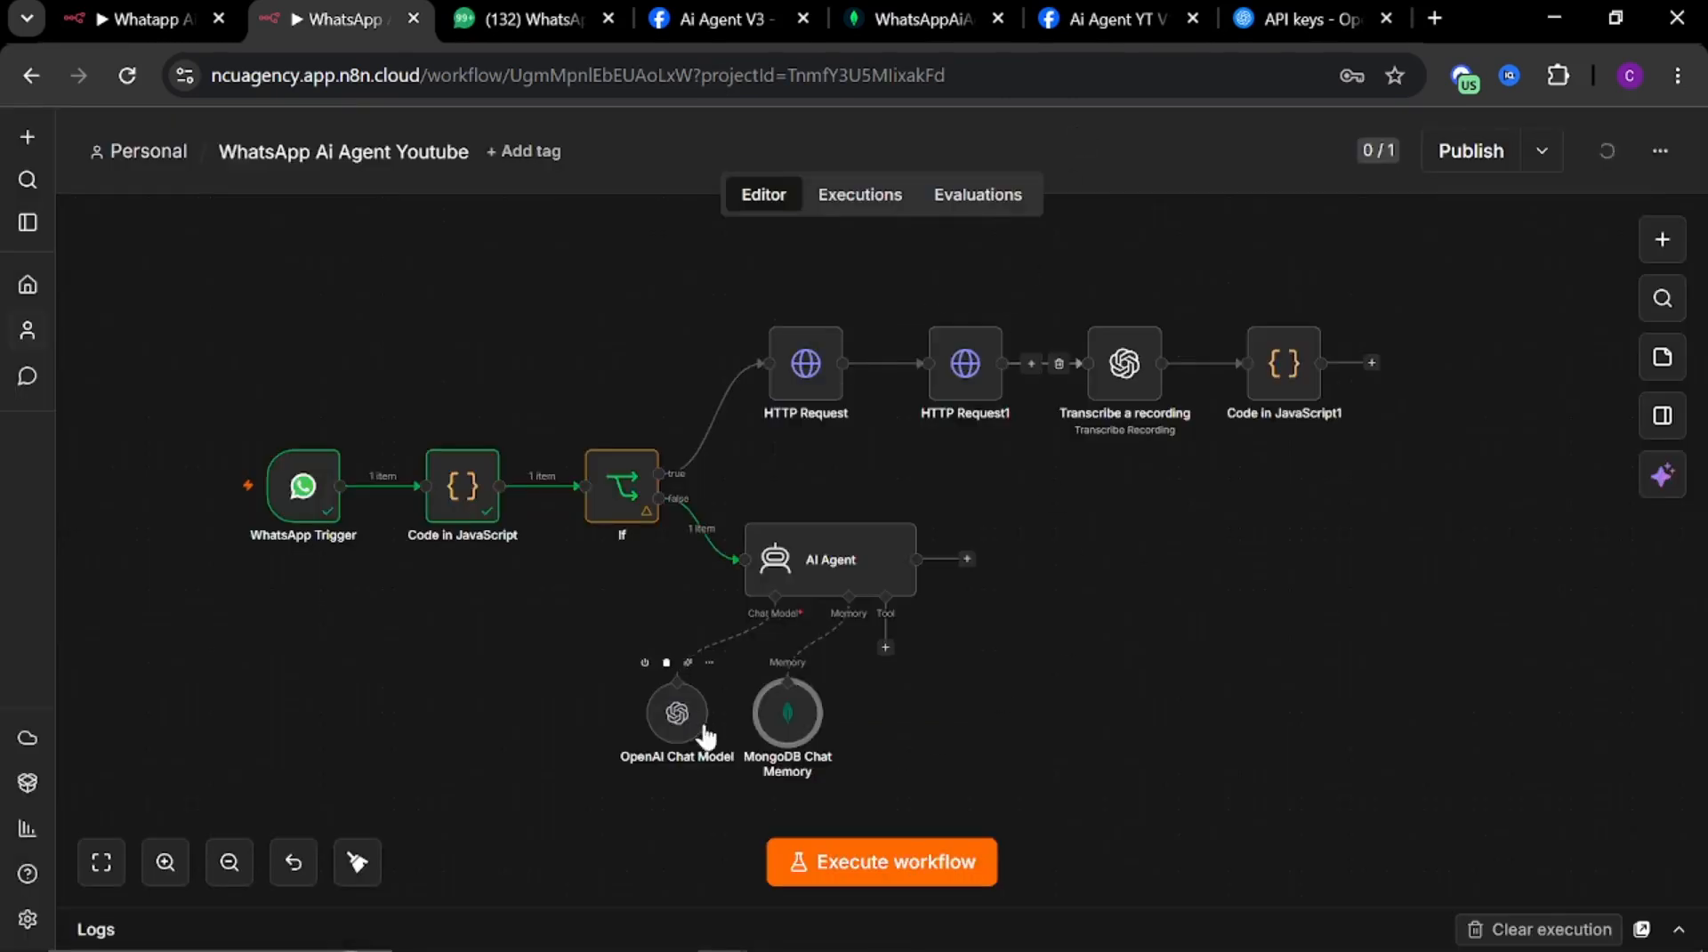
# Reposition the OpenAI Chat Model and MongoDB Chat Memory nodes neatly beneath the AI Agent
pyautogui.moveTo(805, 730); pyautogui.dragTo(854, 730)
pyautogui.moveTo(677, 715); pyautogui.dragTo(738, 728)
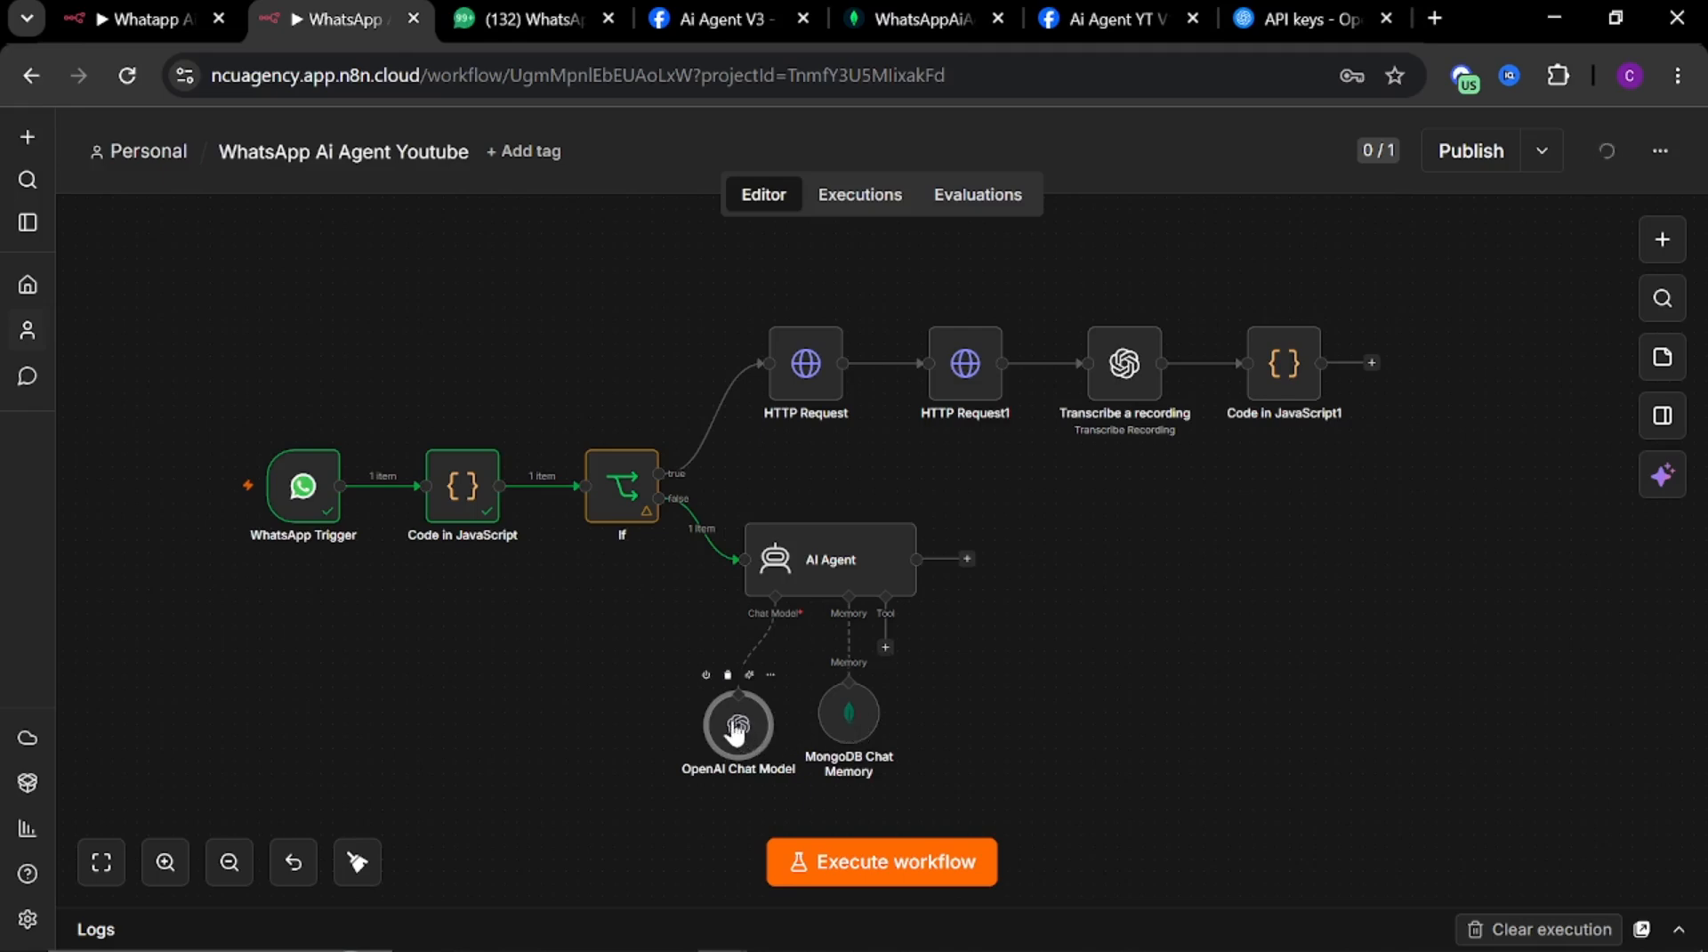
pyautogui.moveTo(735, 732); pyautogui.dragTo(722, 719)
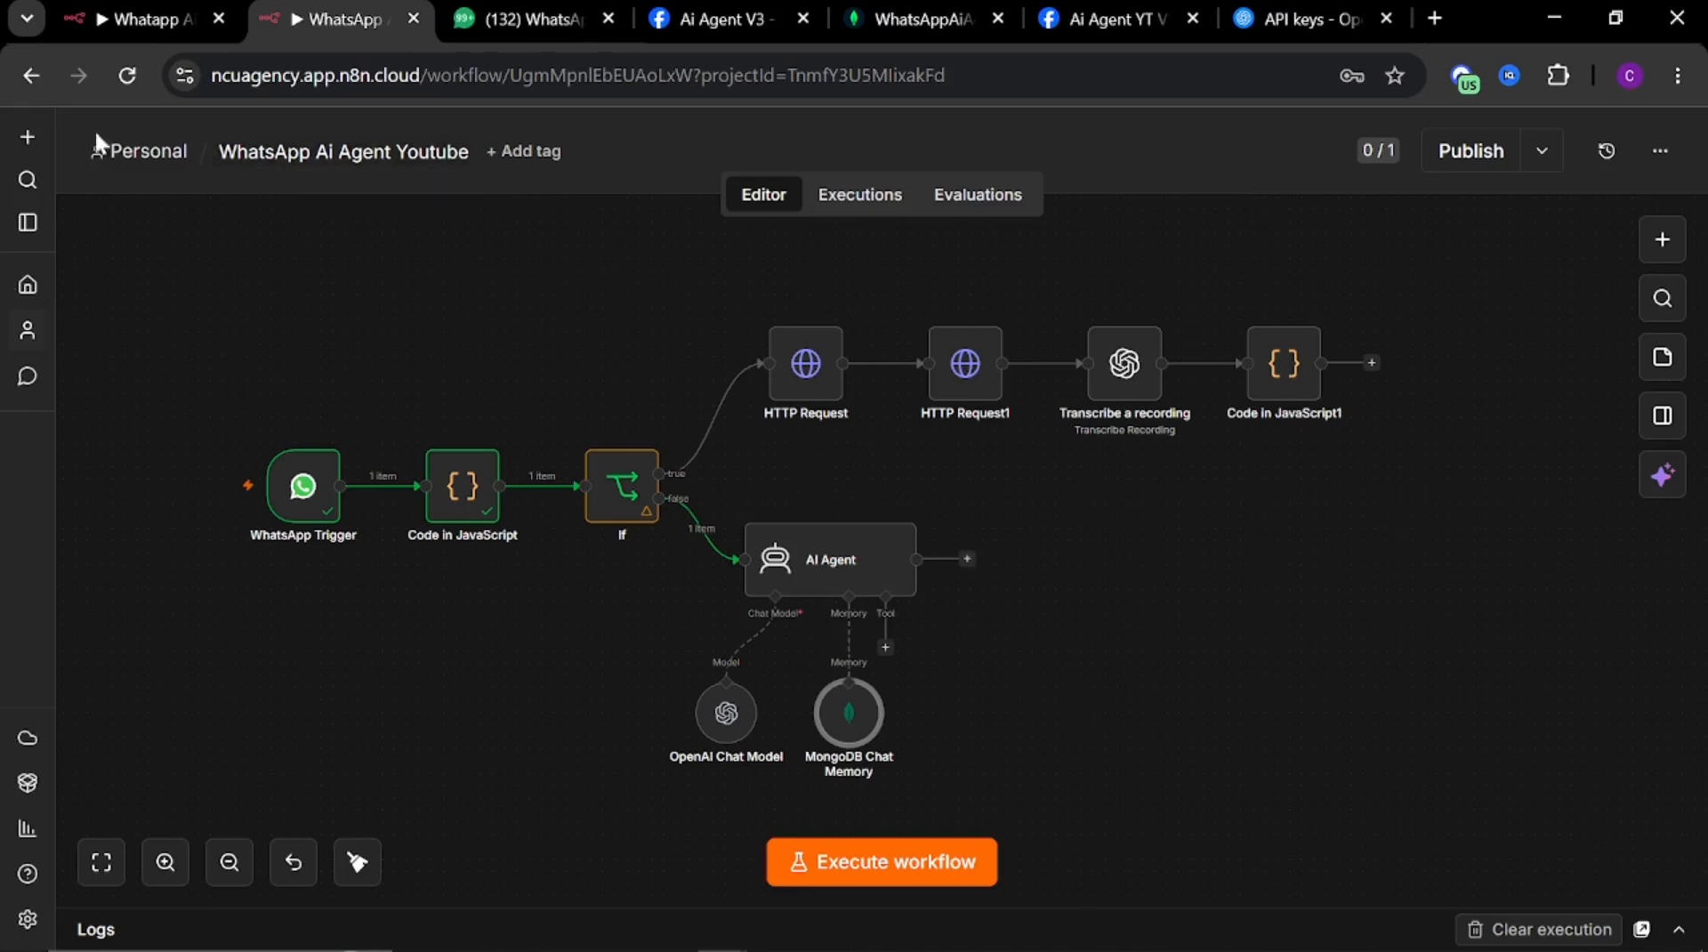
# In the reference workflow, open the Code in JavaScript1 node after the AI Agent and copy its entire code
pyautogui.click(160, 19)
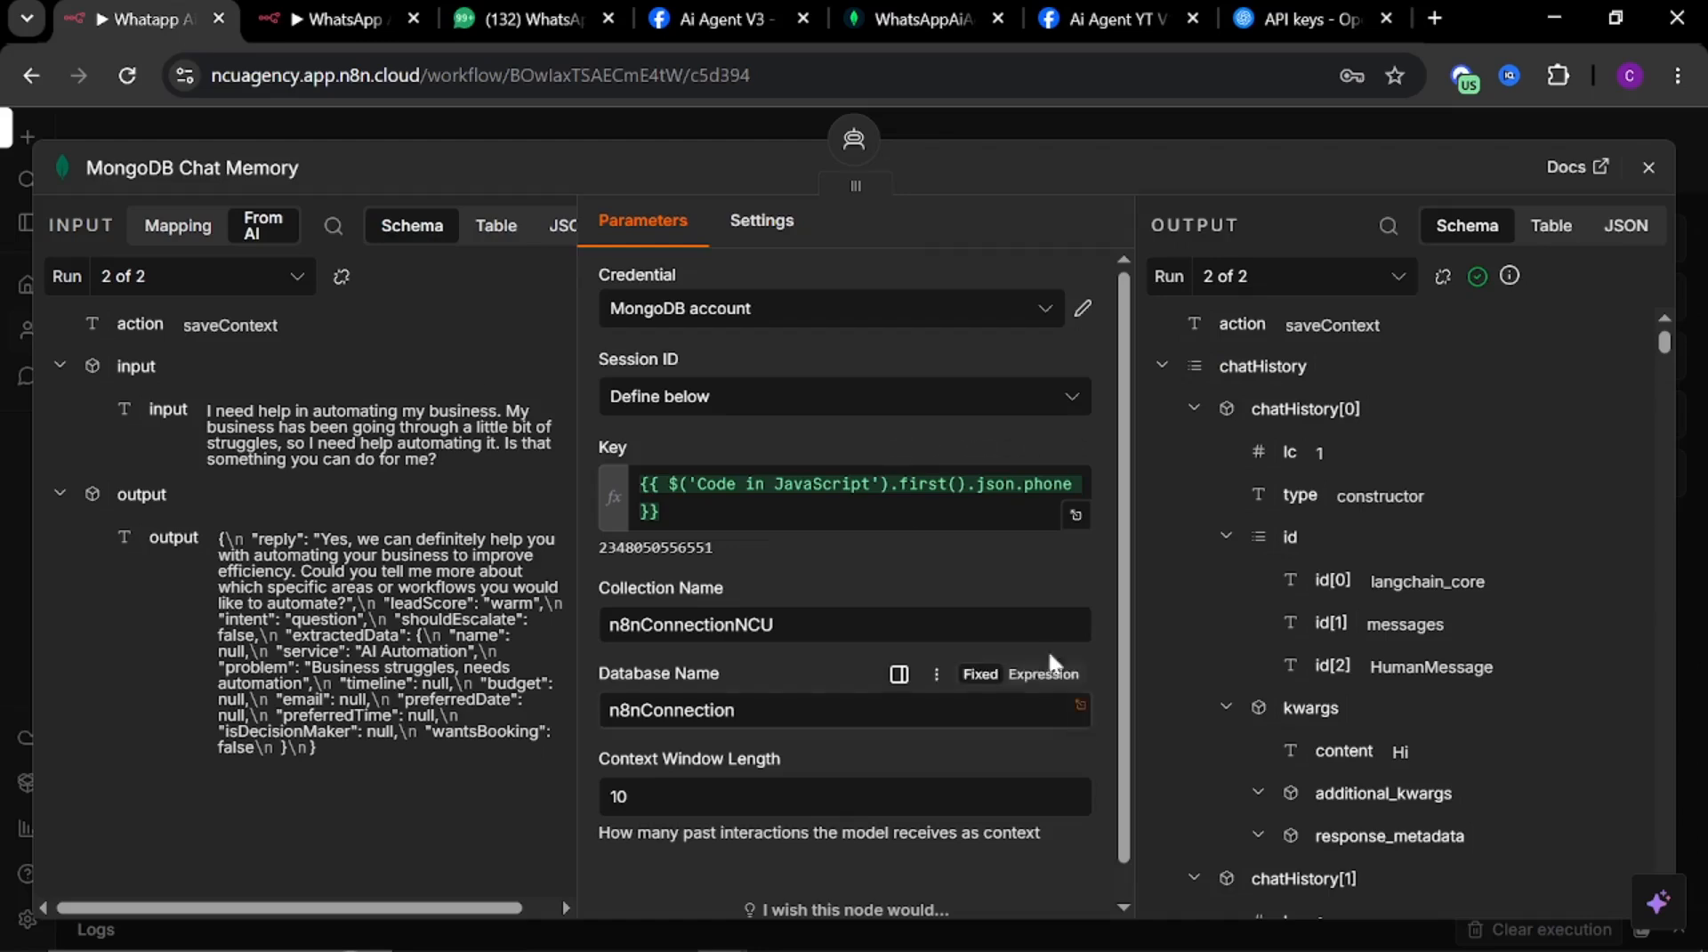
pyautogui.click(959, 133)
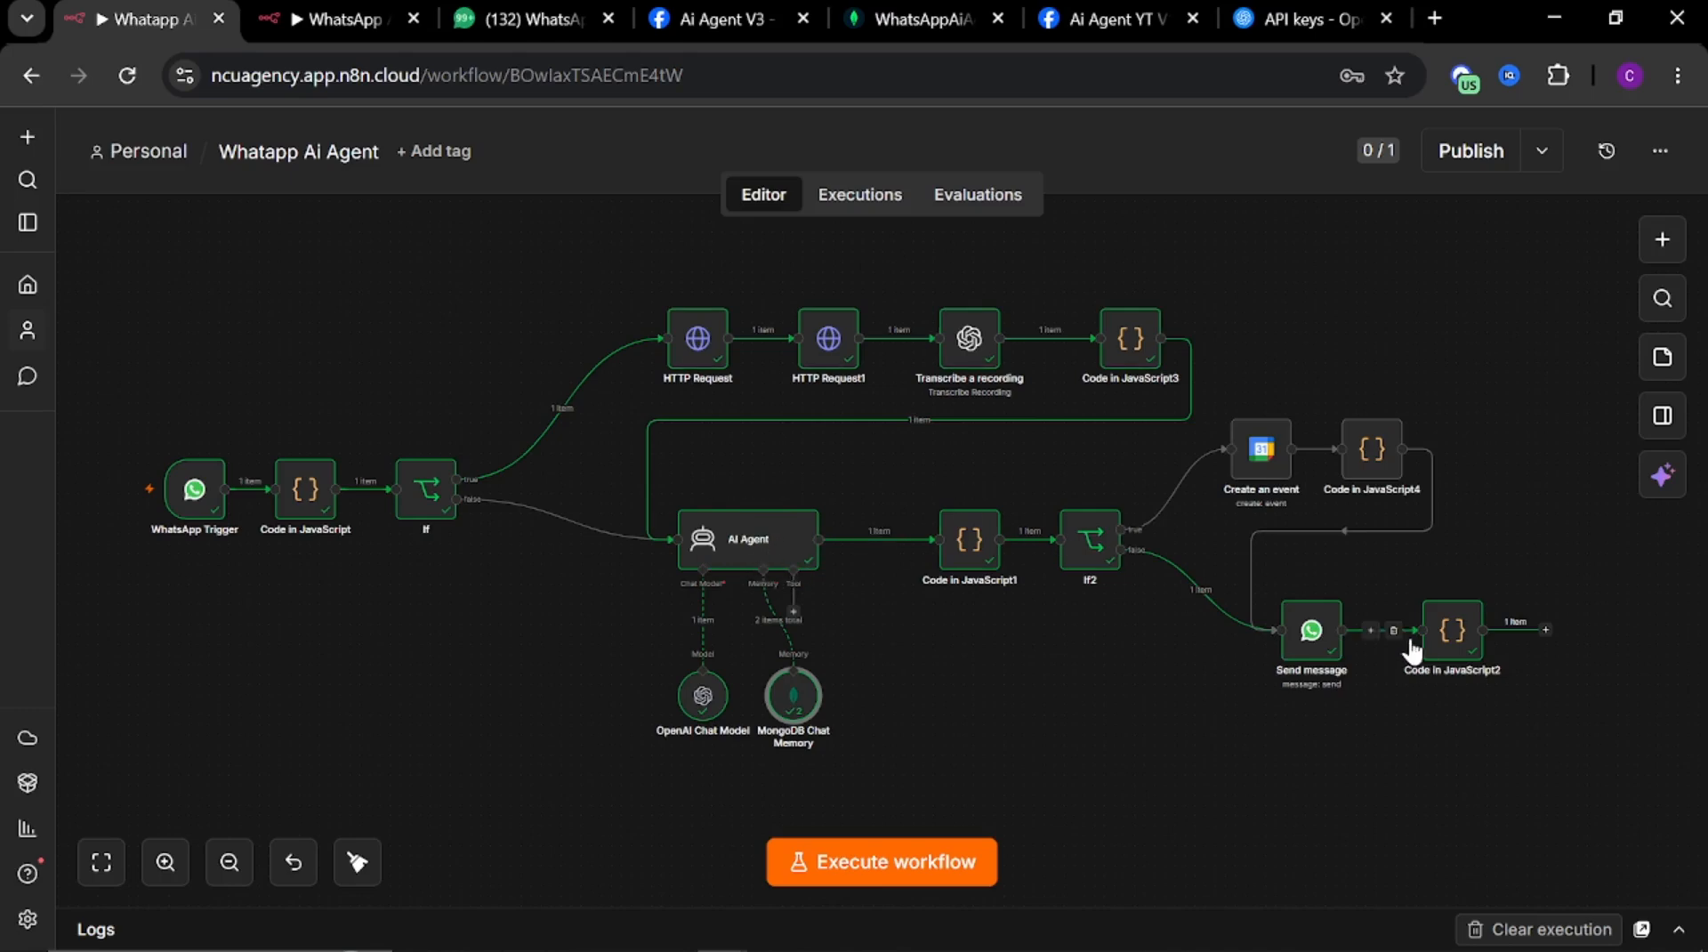
pyautogui.click(970, 540)
pyautogui.doubleClick(970, 540)
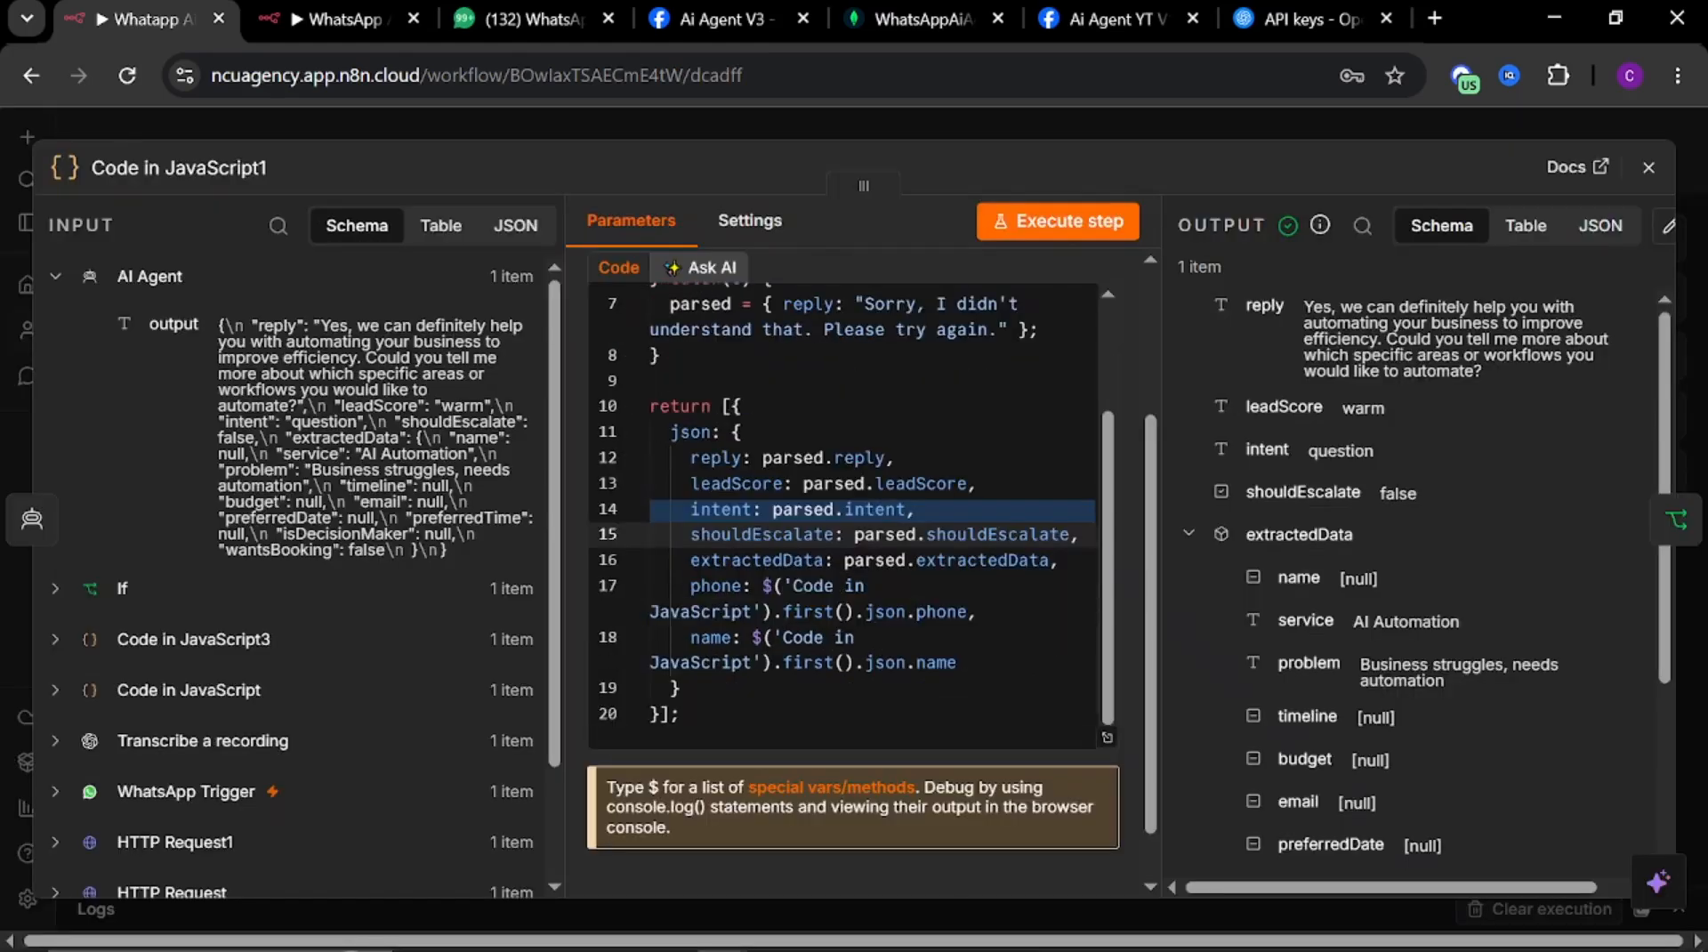
pyautogui.hotkey('ctrl', 'a')
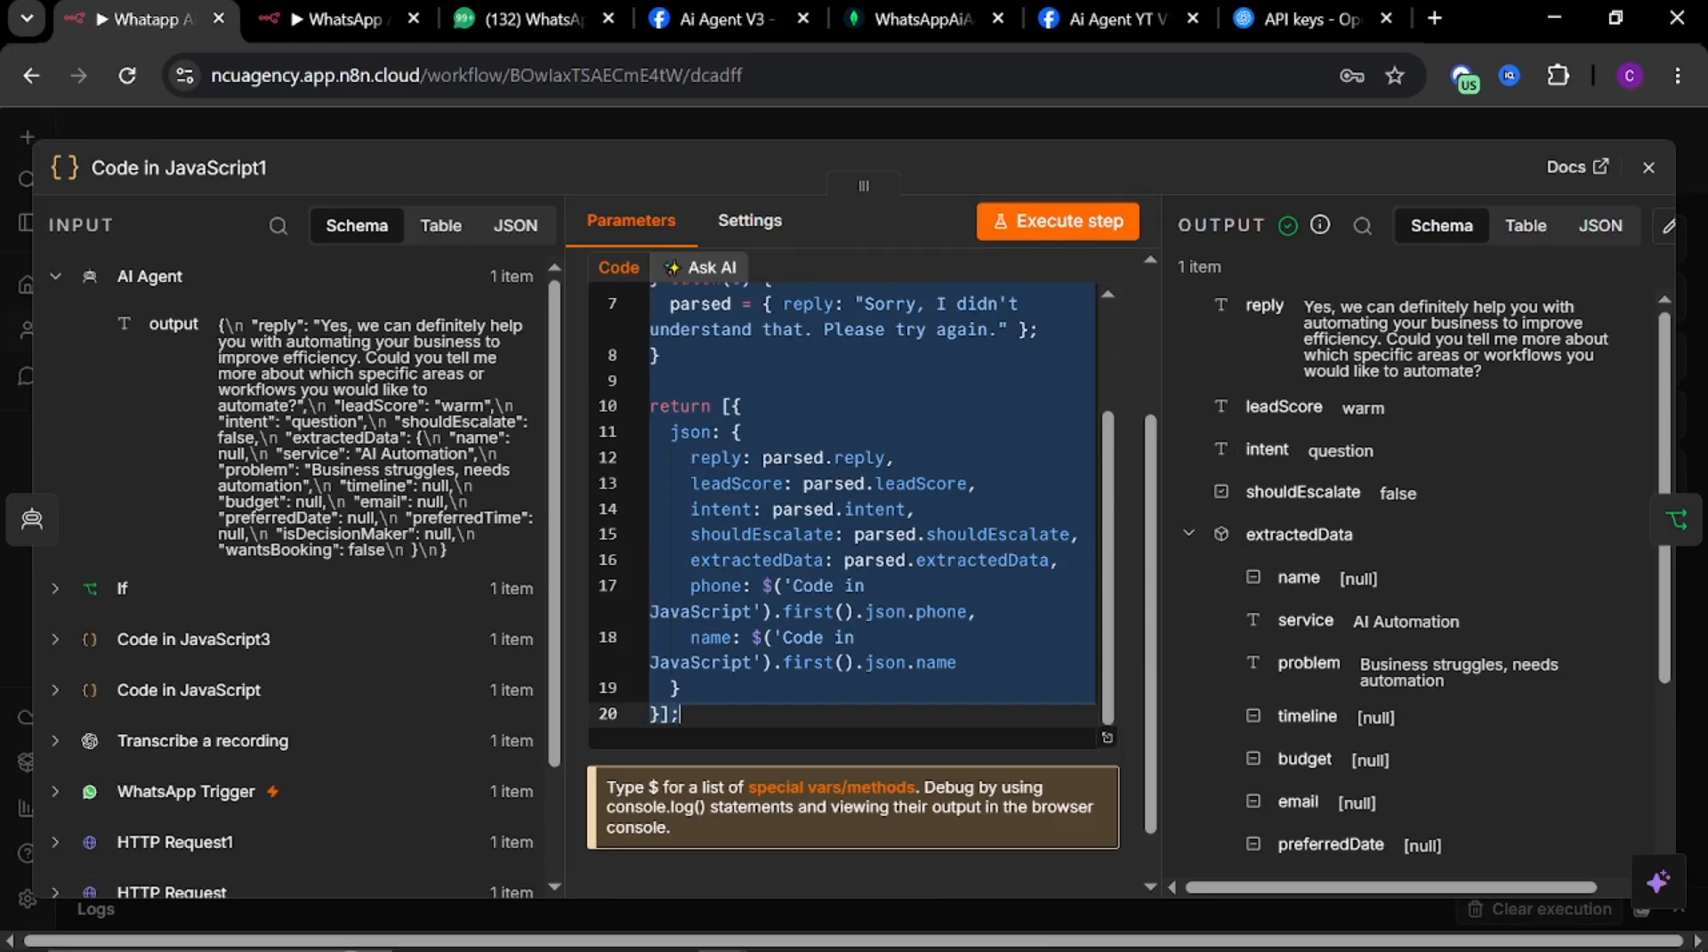
# Add a Code in JavaScript node after the AI Agent in the new workflow, replace its code with the copied script, and close it
pyautogui.click(356, 19)
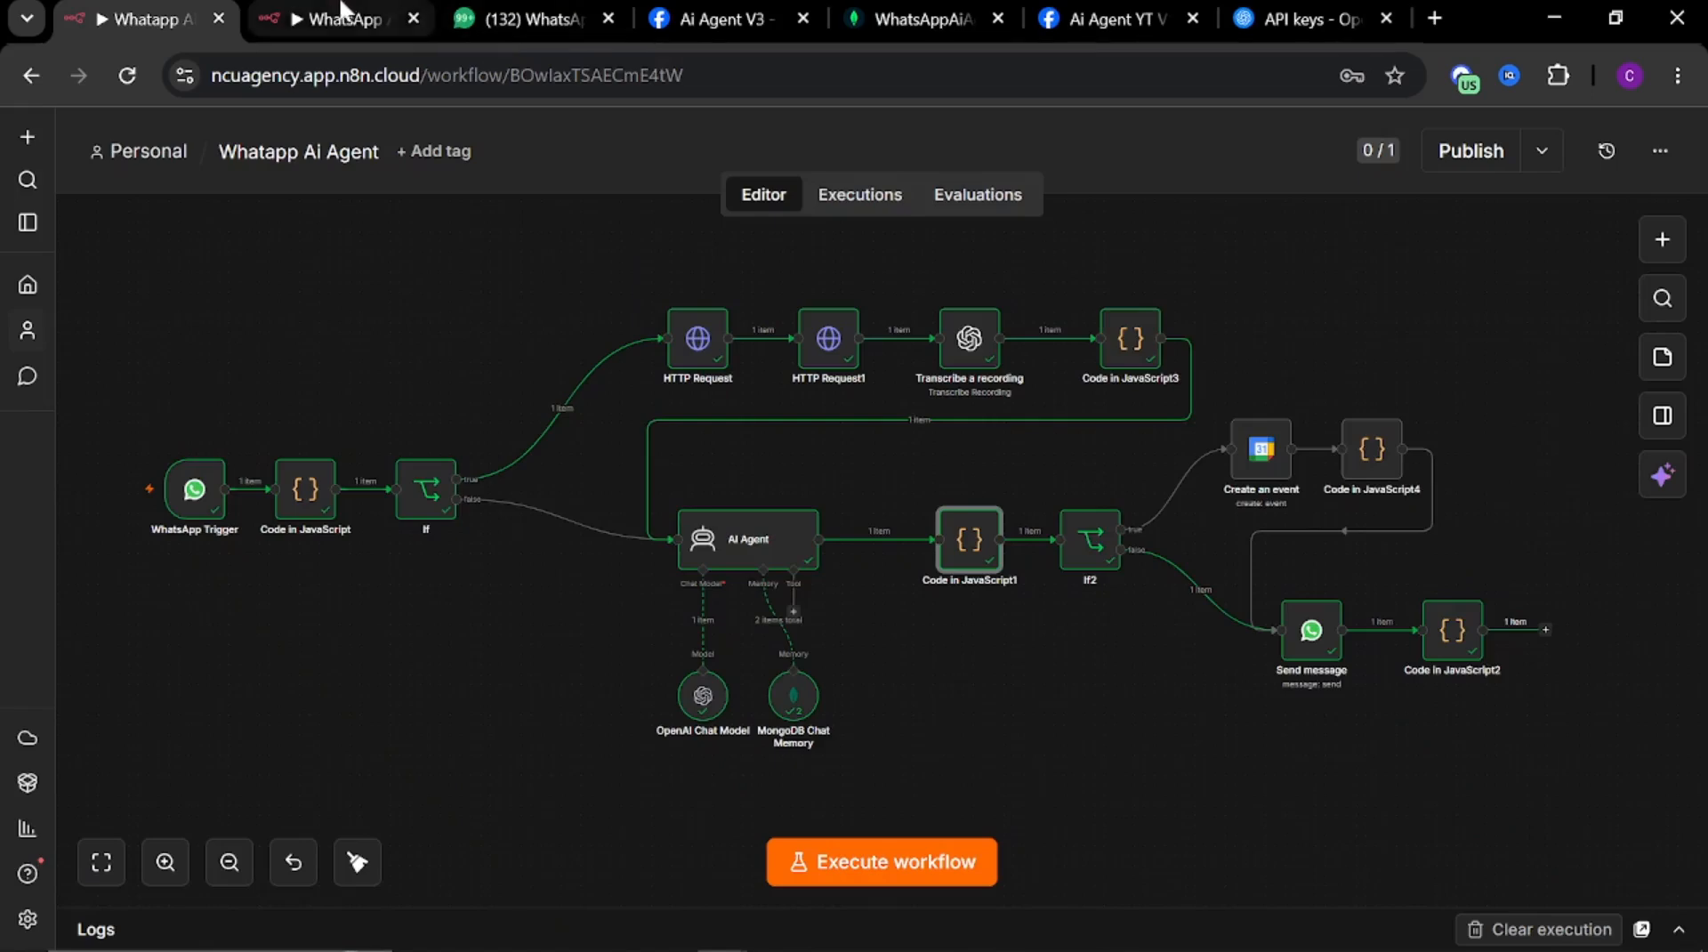
pyautogui.click(968, 561)
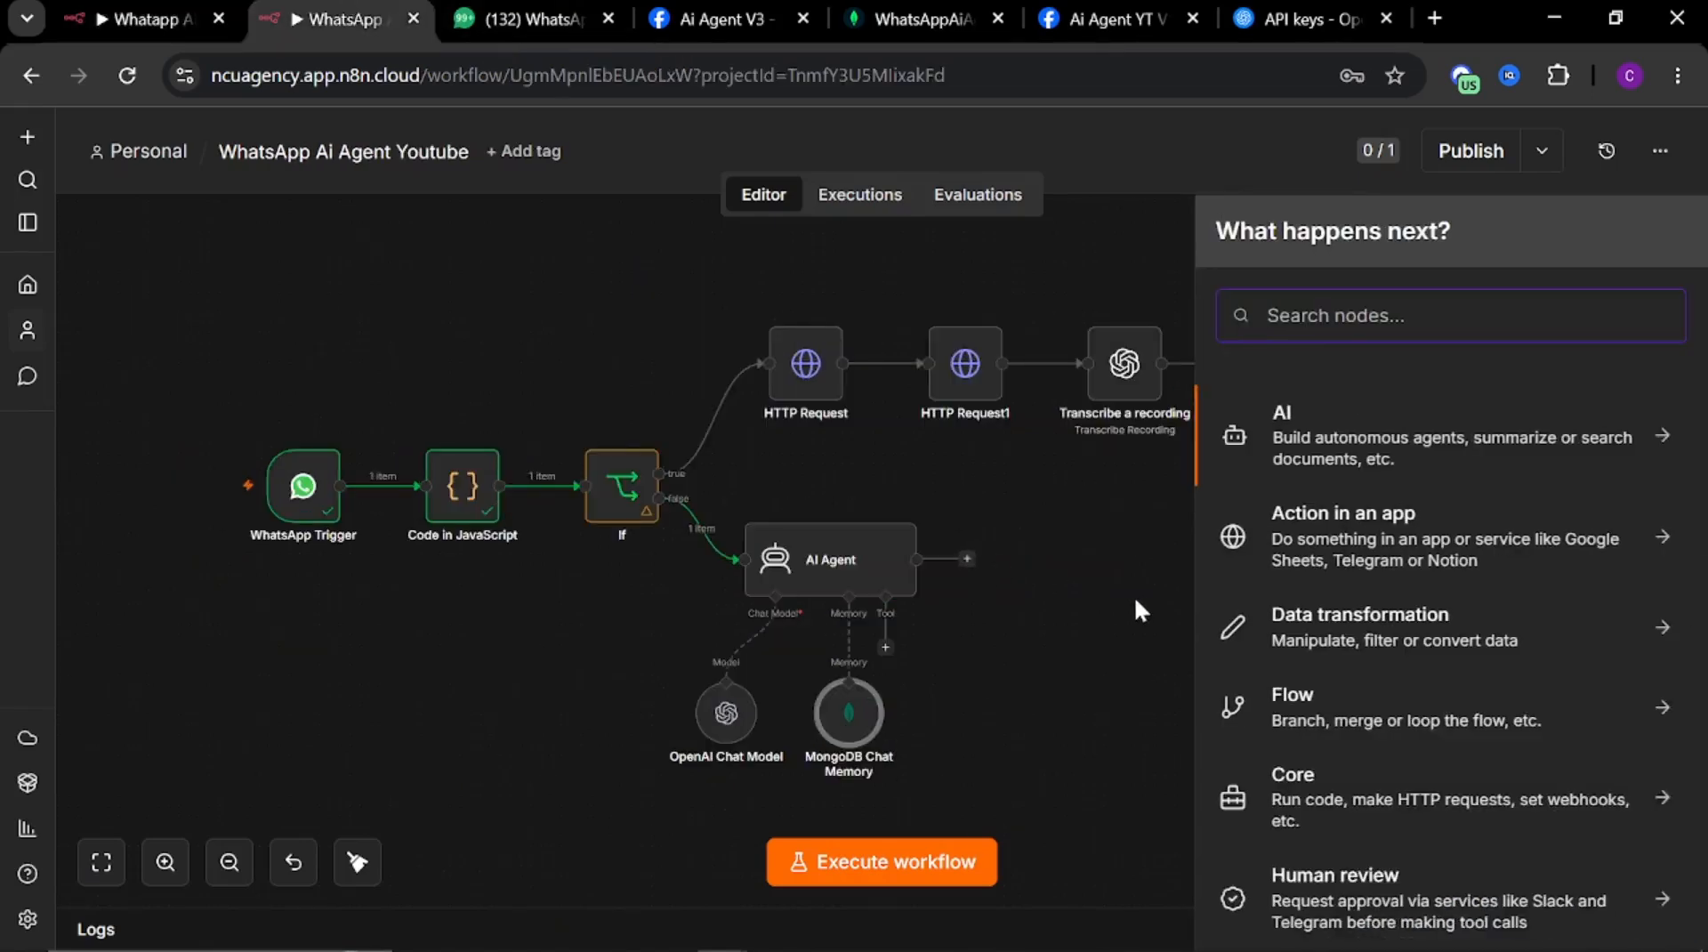
pyautogui.write('code')
pyautogui.click(1332, 439)
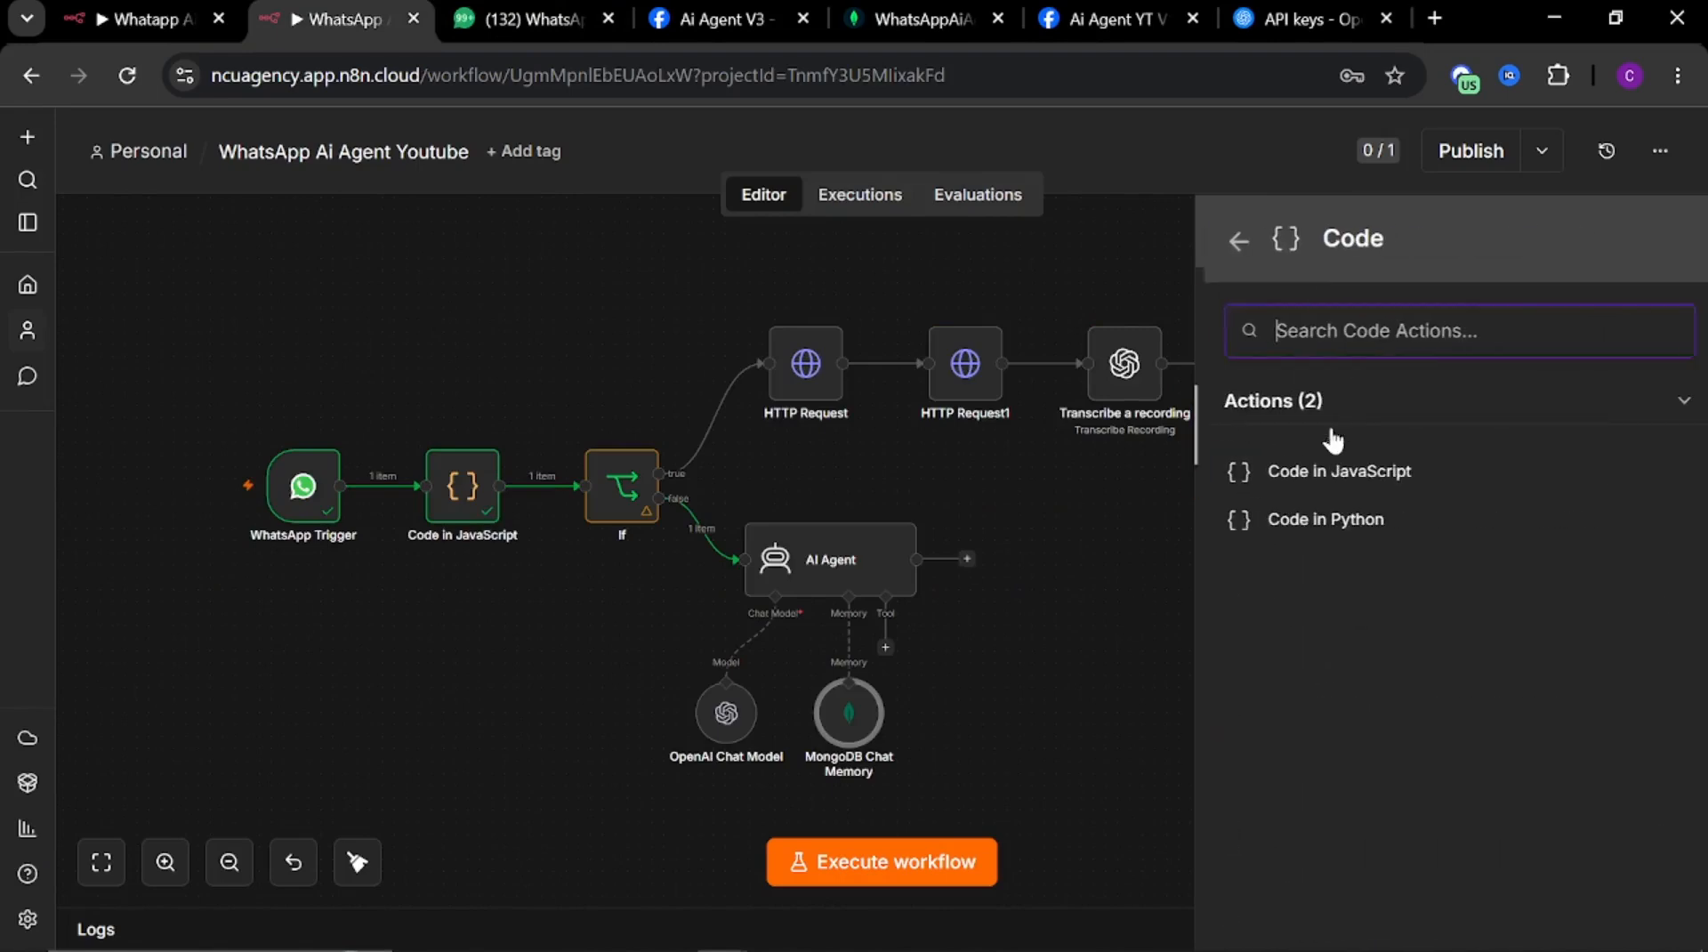
pyautogui.click(1306, 472)
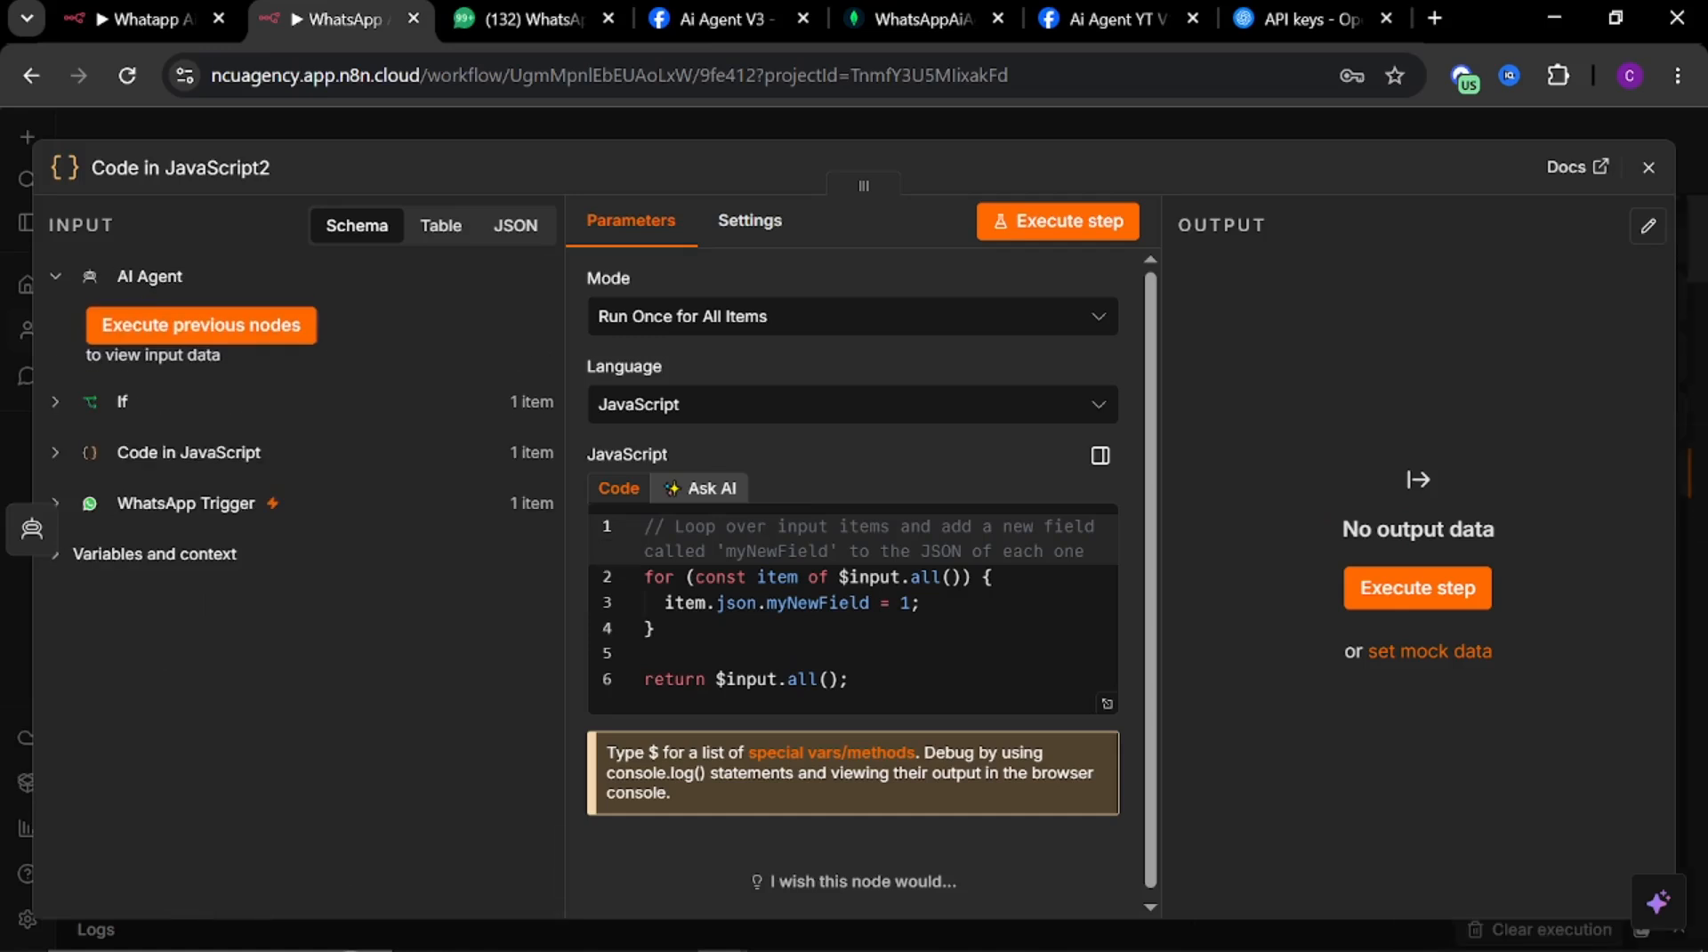
pyautogui.hotkey('ctrl', 'a')
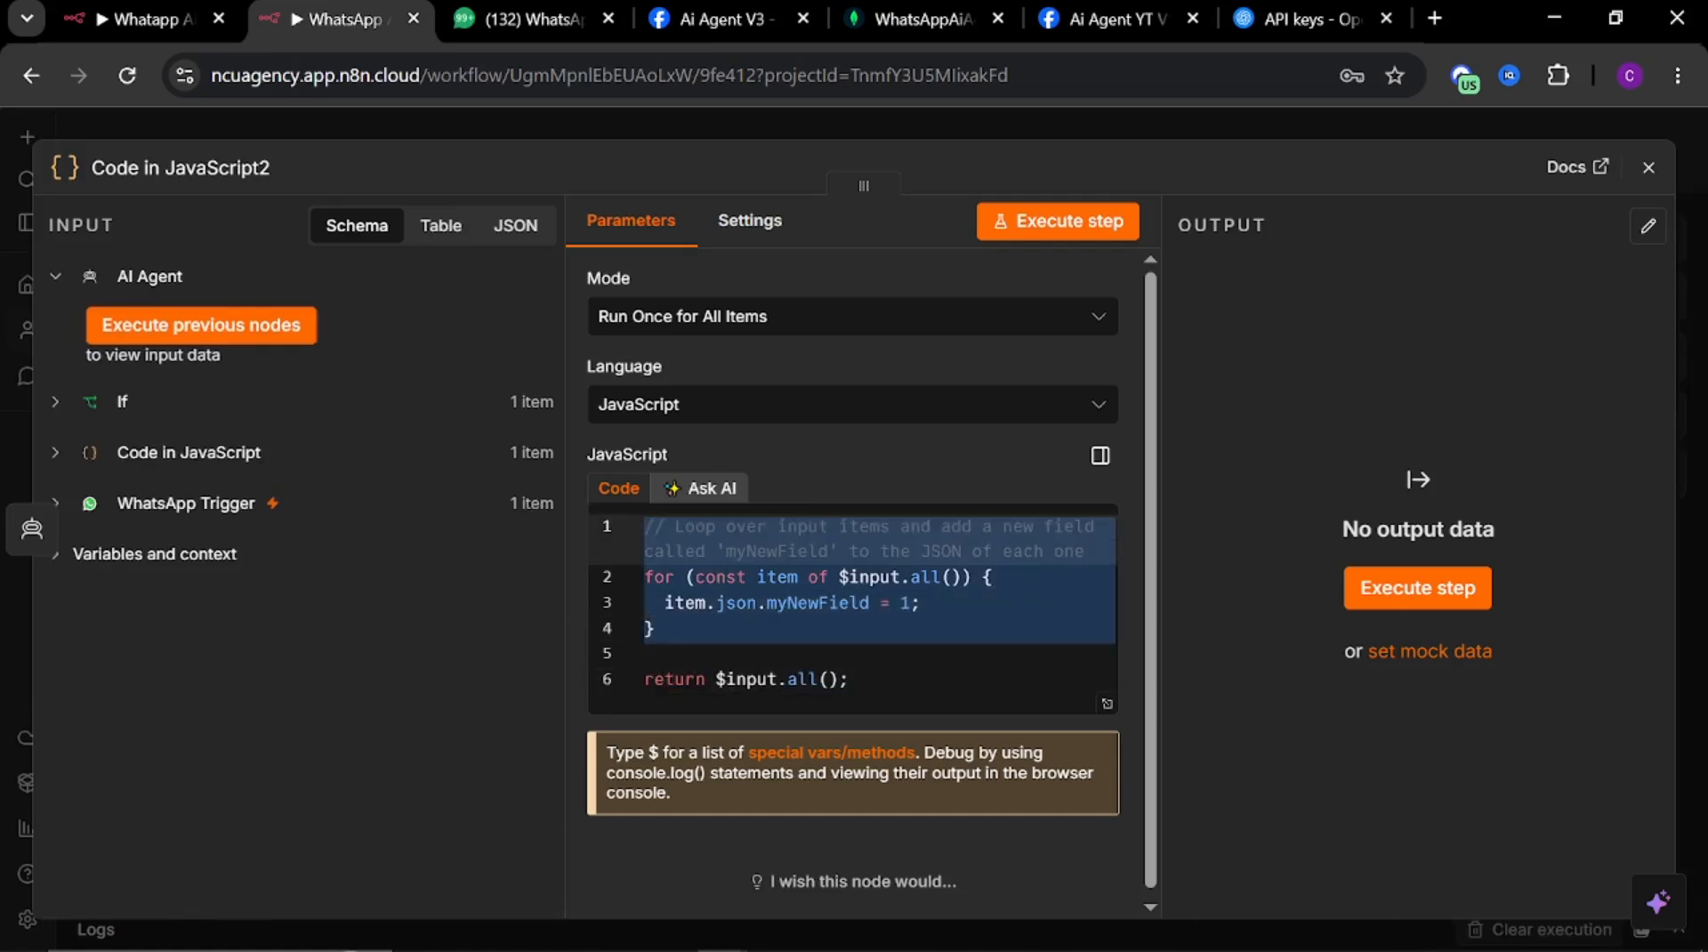
pyautogui.hotkey('ctrl', 'v')
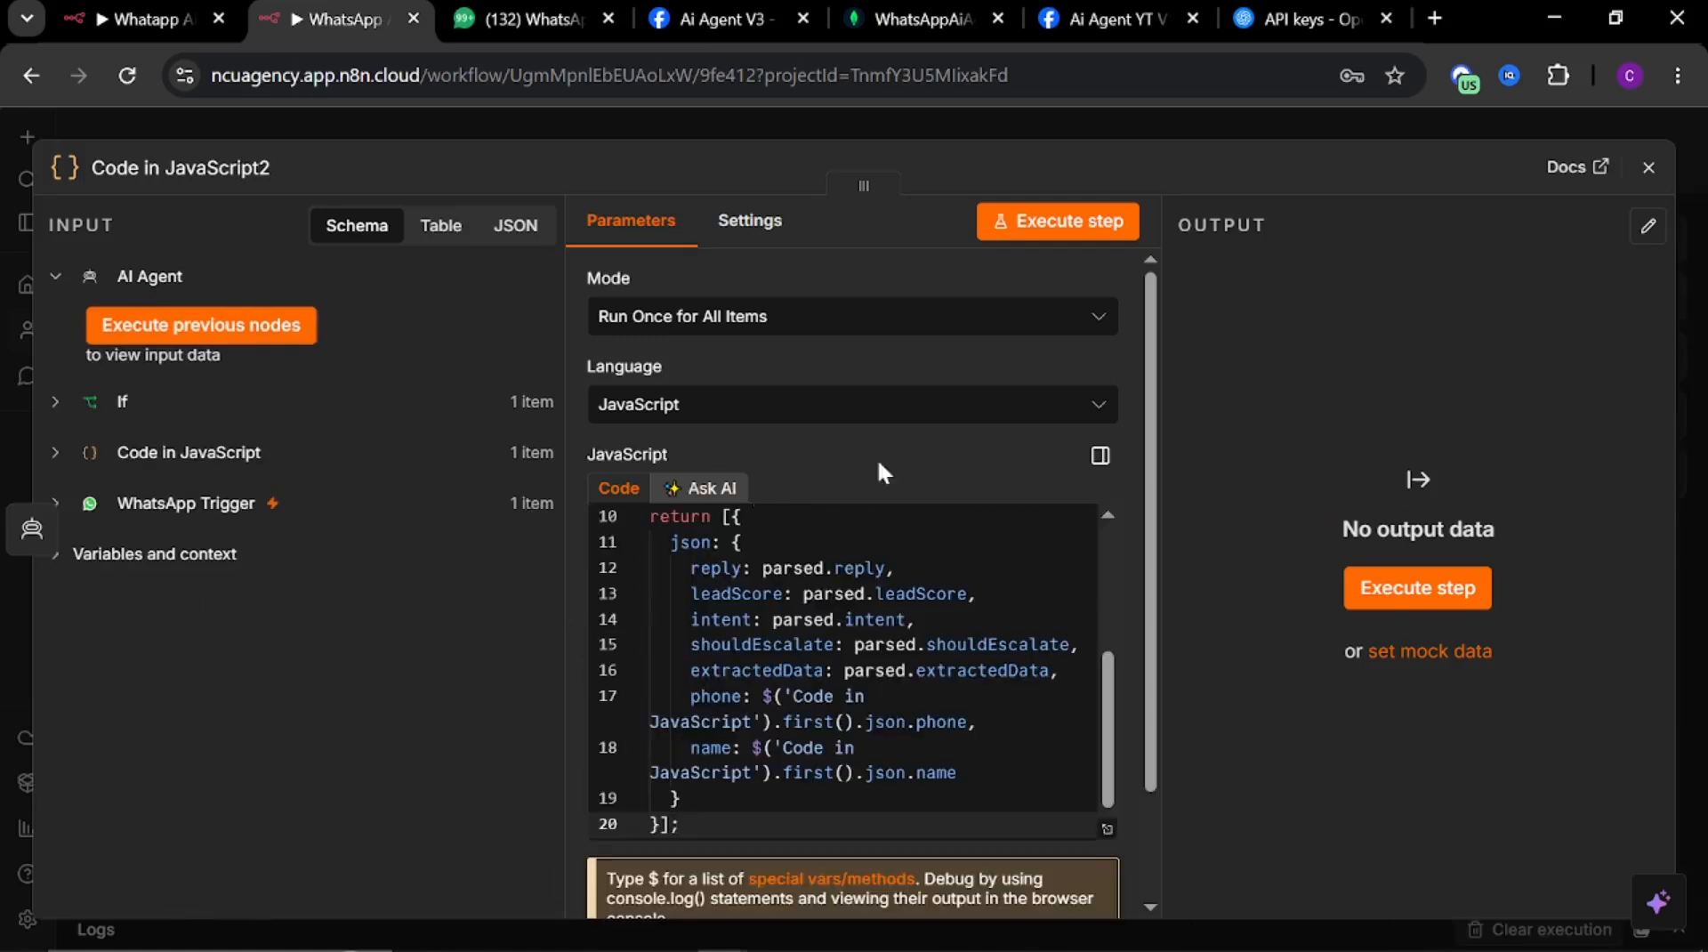
pyautogui.click(1015, 123)
pyautogui.doubleClick(1057, 591)
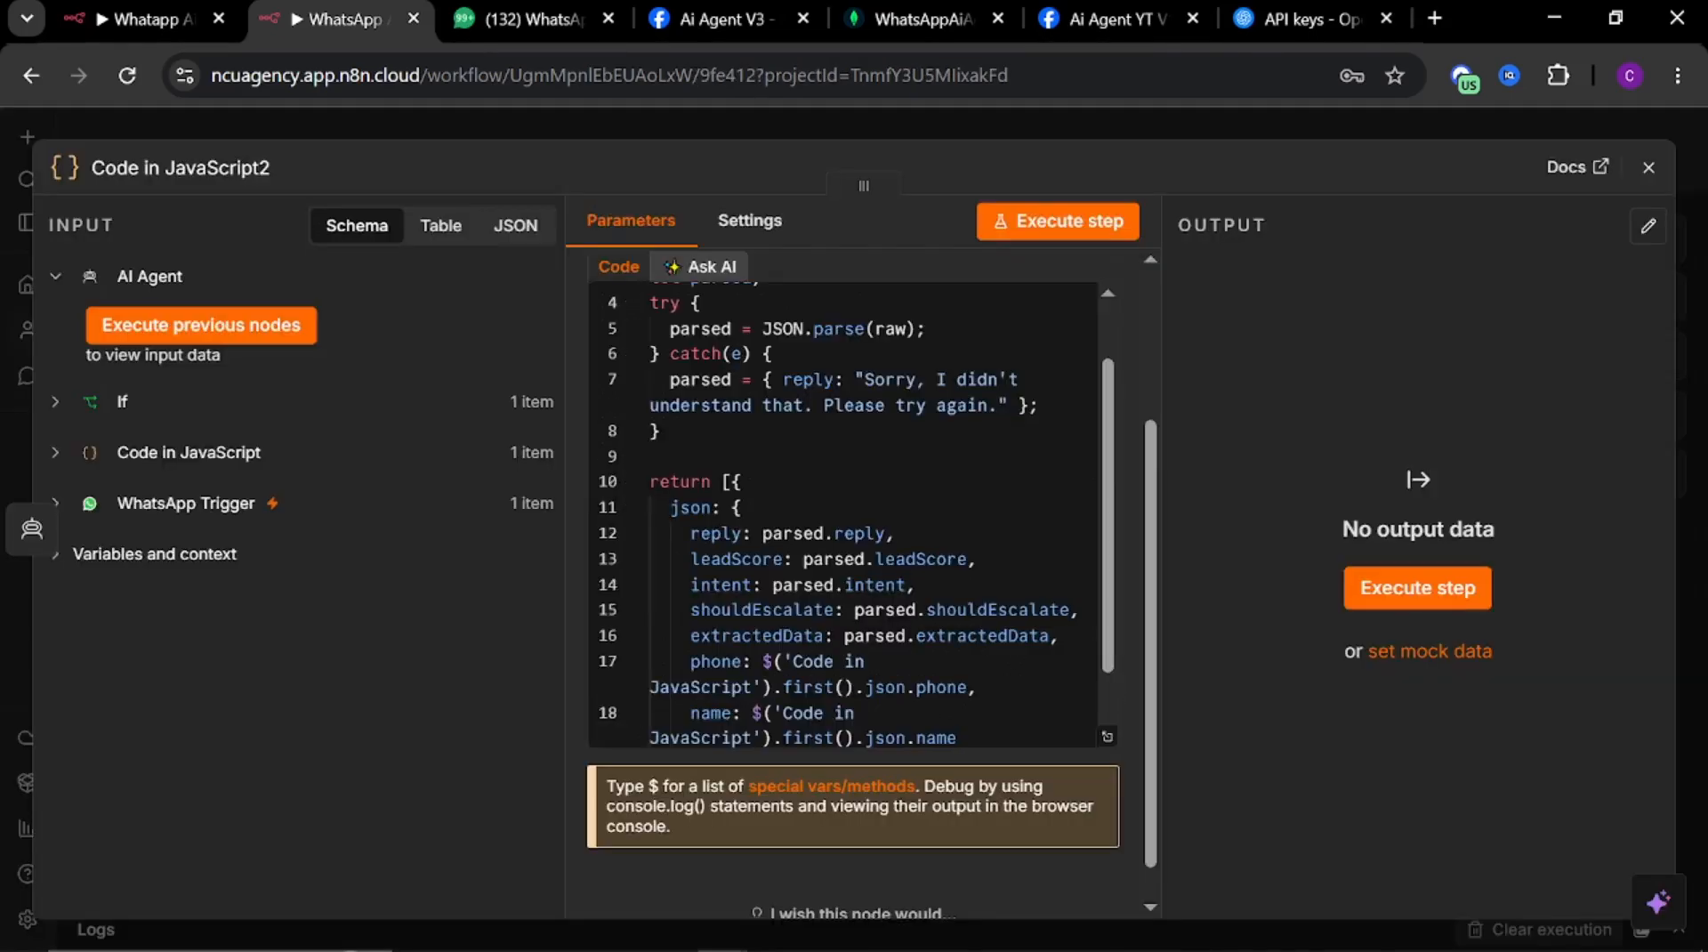
pyautogui.scroll(5, 852, 534)
pyautogui.scroll(-6, 852, 534)
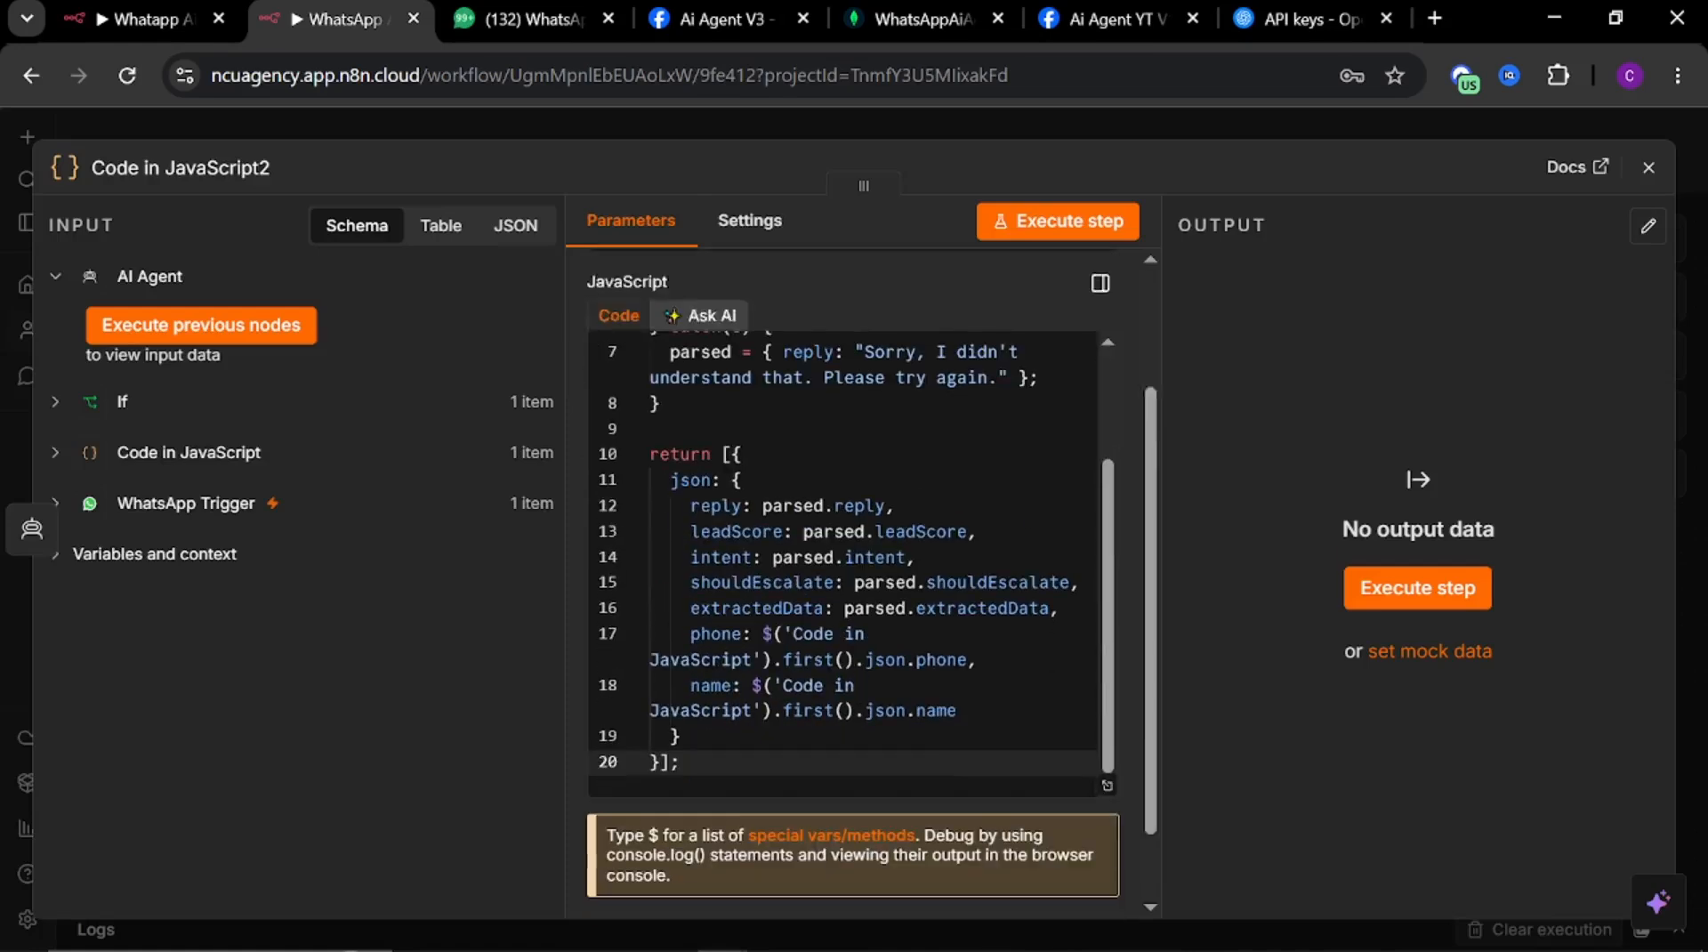
pyautogui.scroll(-1, 852, 579)
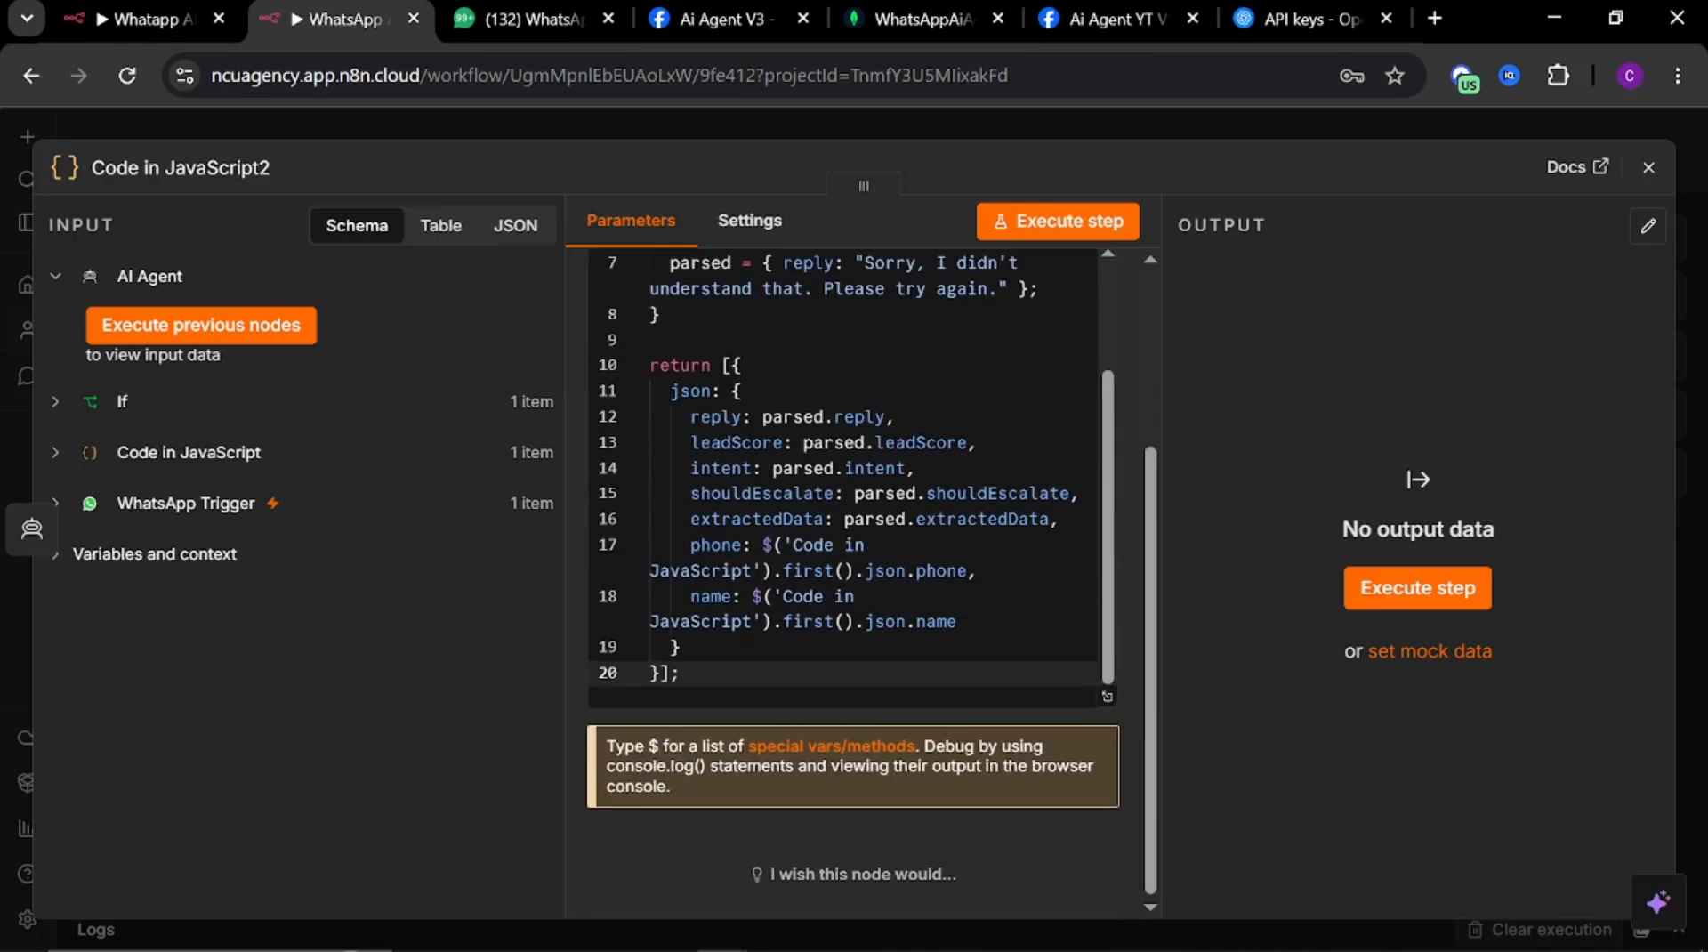
pyautogui.click(931, 130)
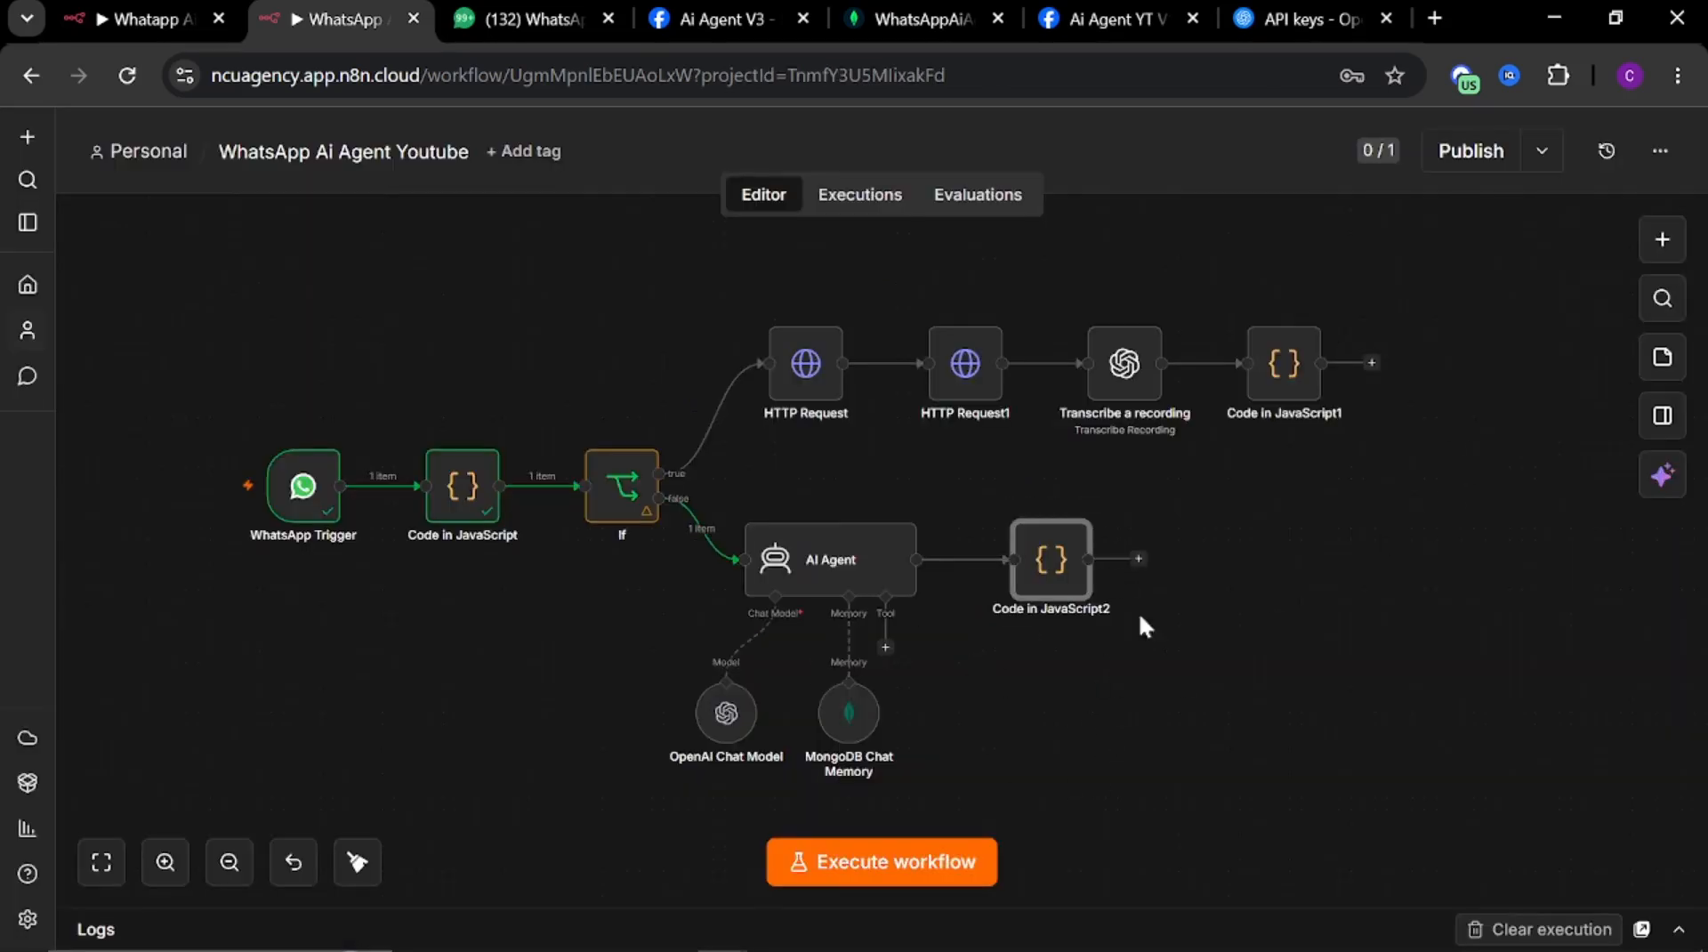
# Copy the {{ $json.extractedData?.wantsBooking }} condition expression from the reference workflow's If2 node
pyautogui.click(1138, 560)
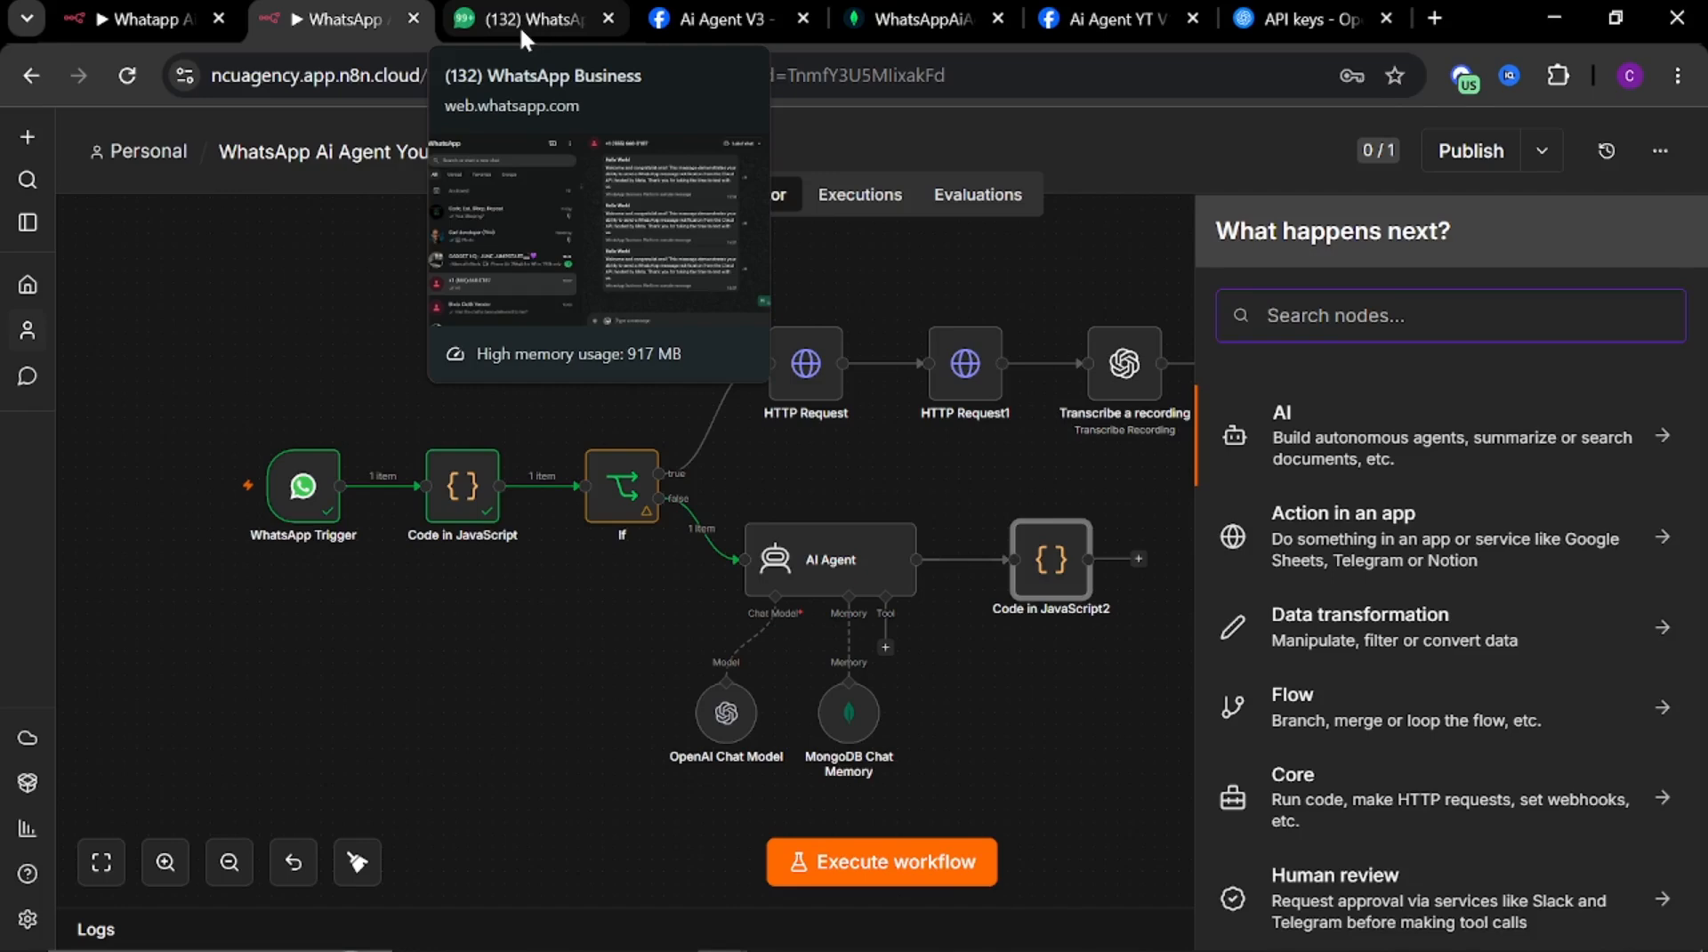
pyautogui.click(155, 20)
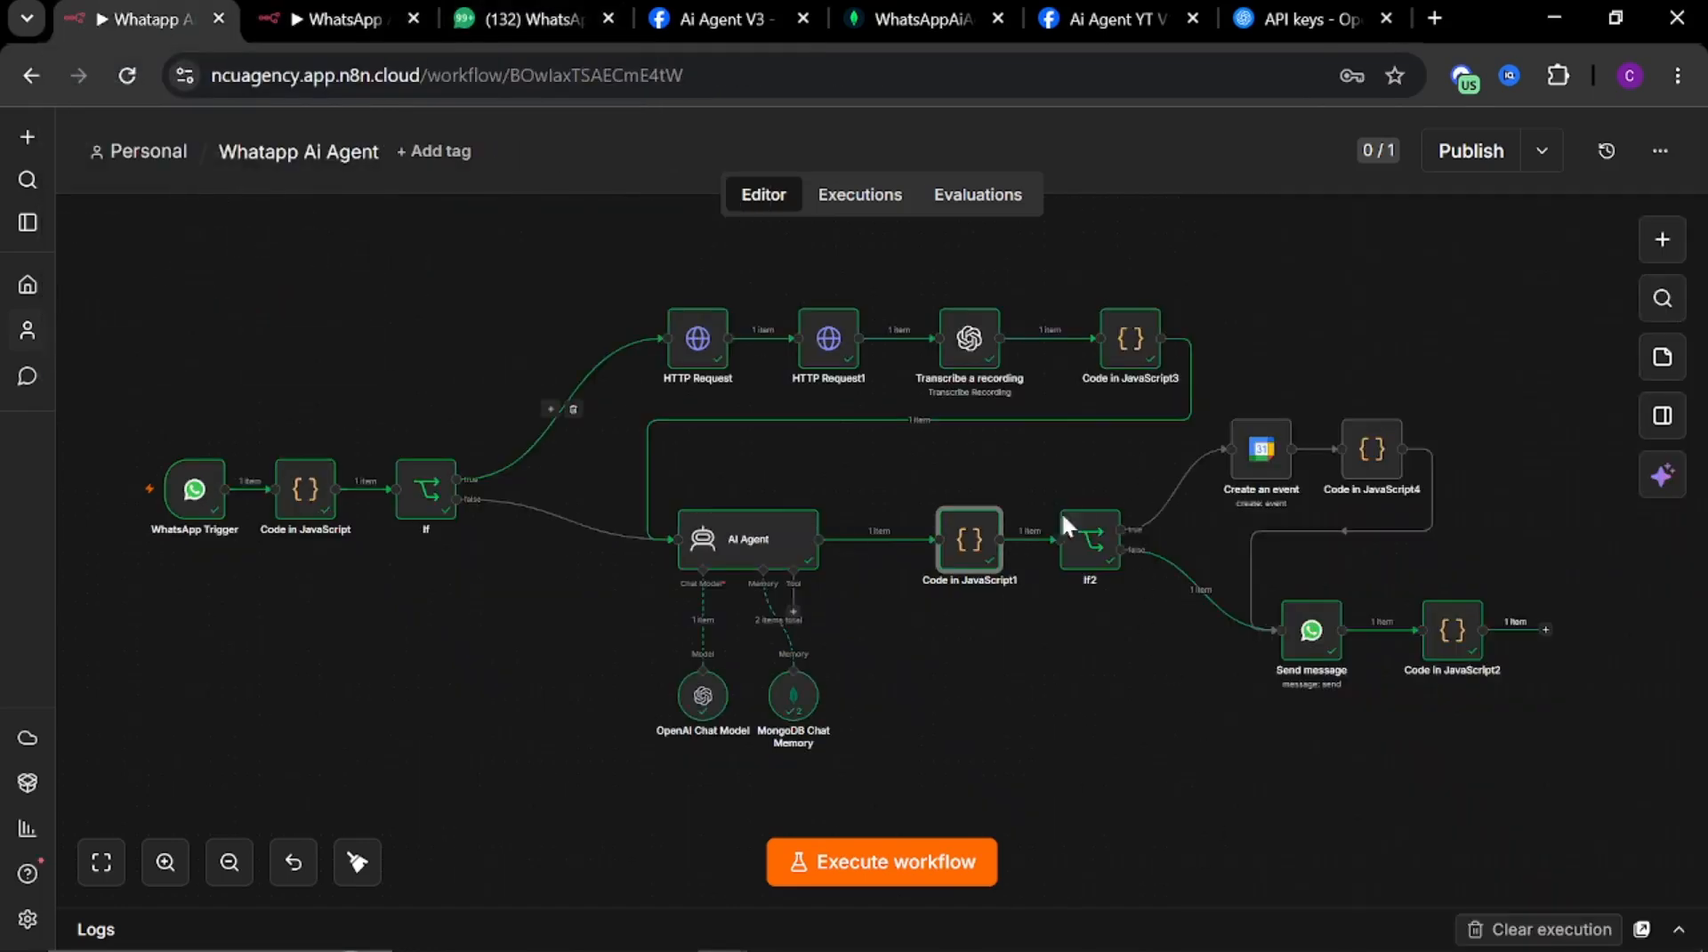
pyautogui.click(1090, 558)
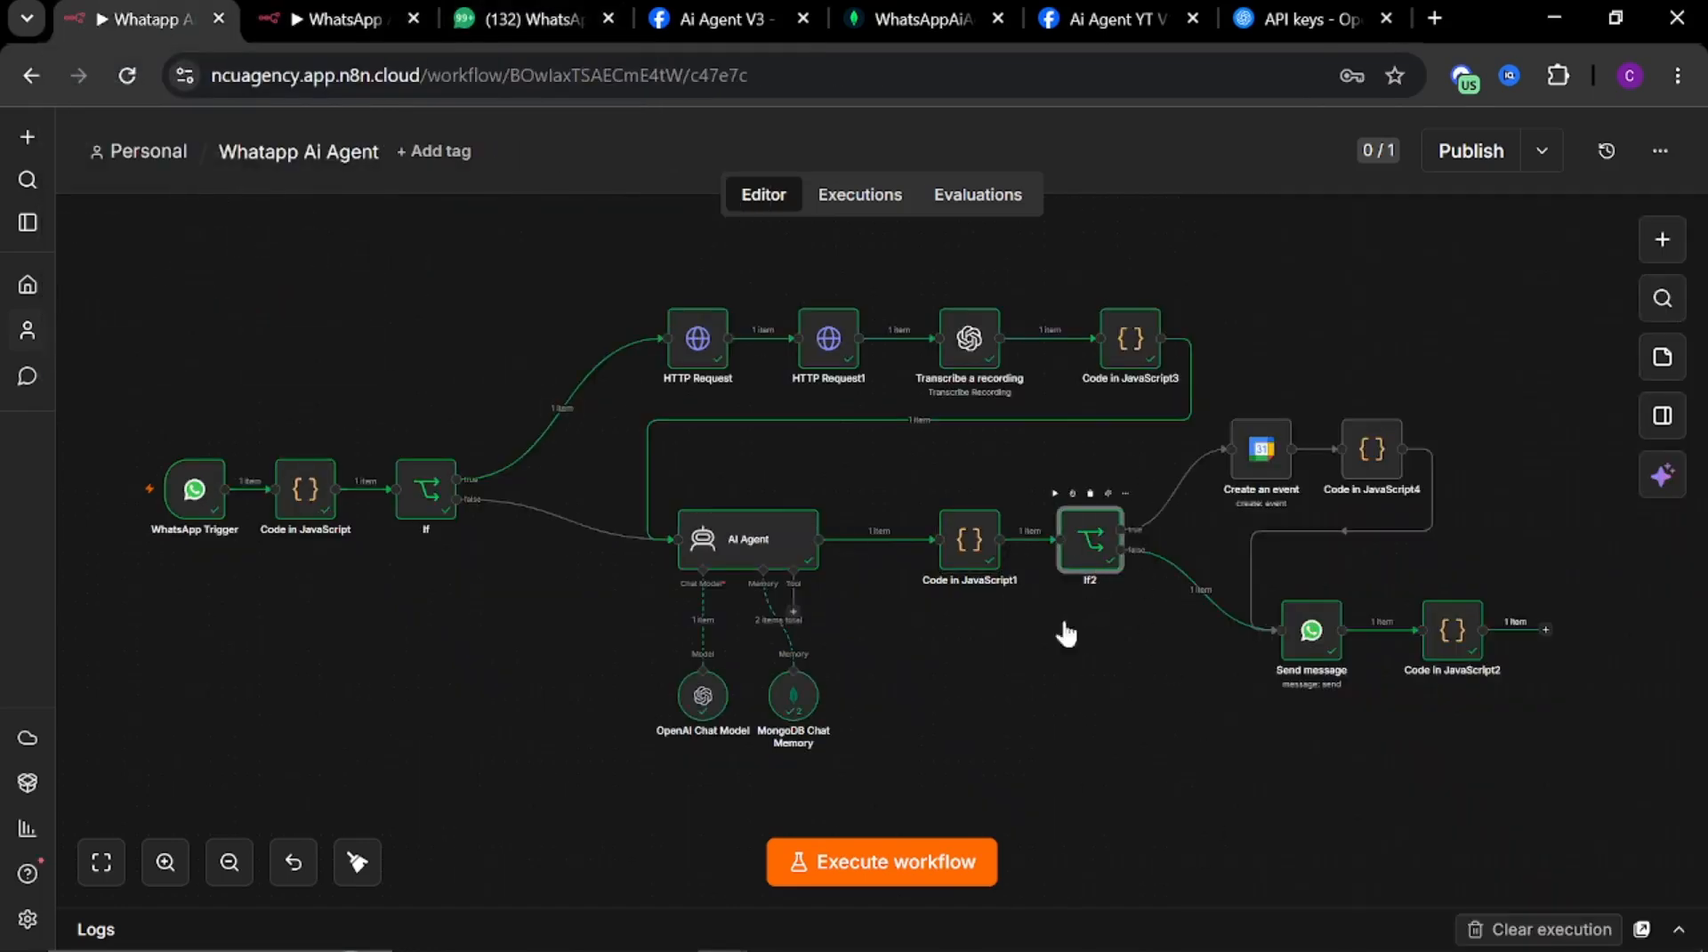
pyautogui.press('Return')
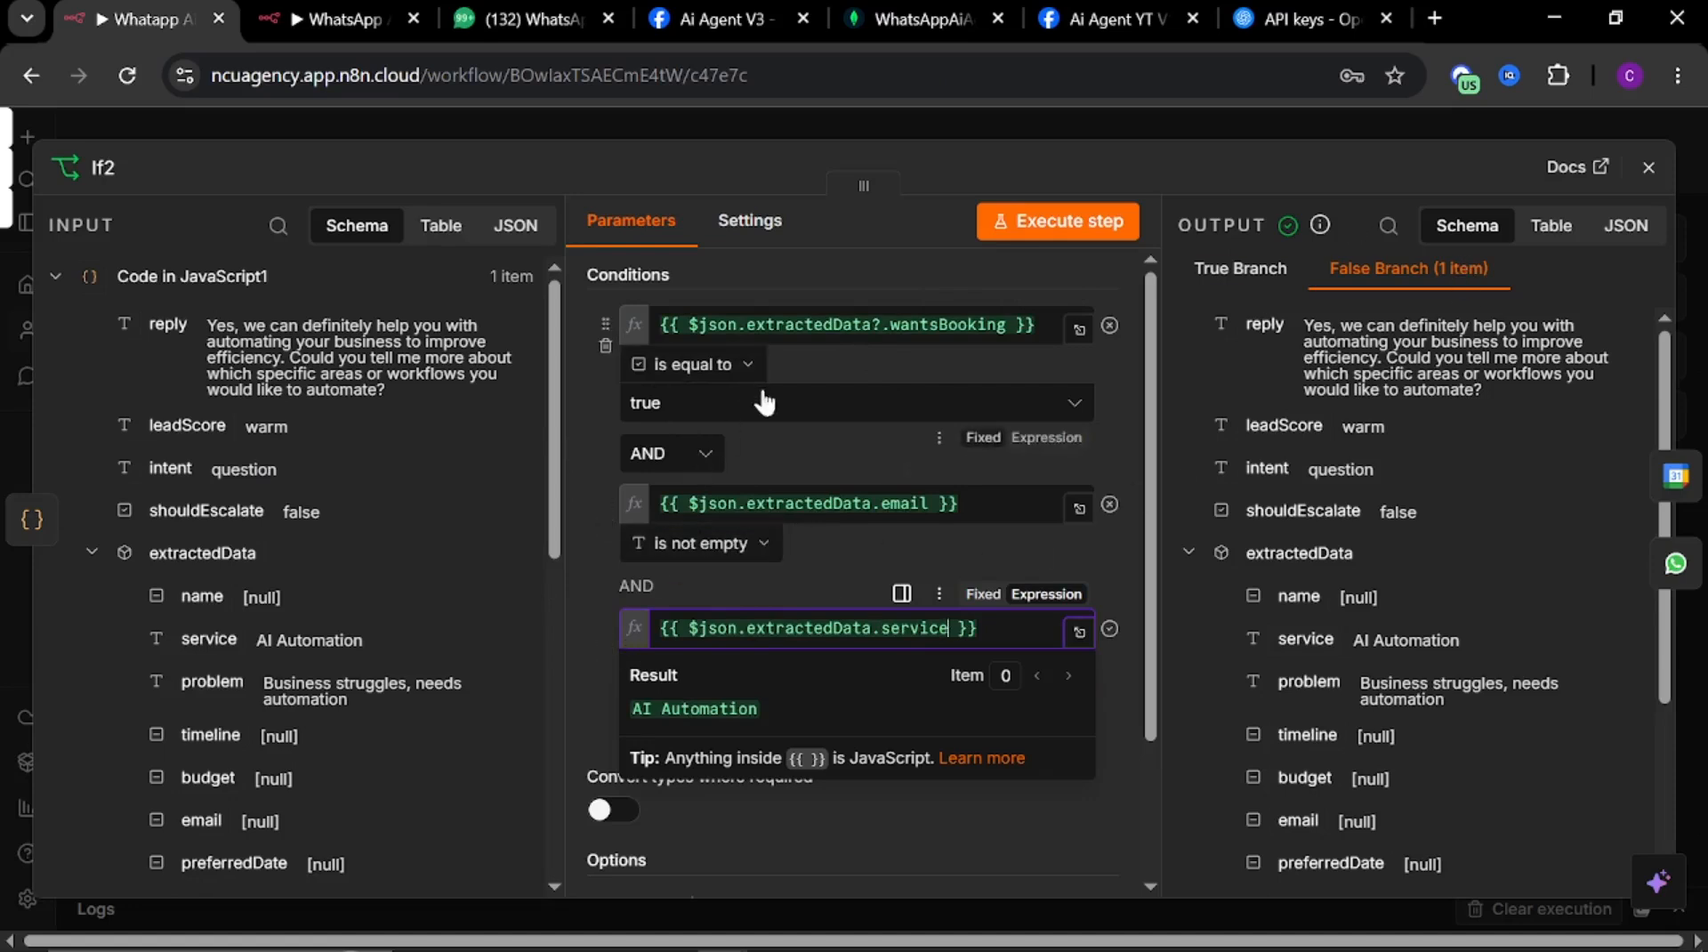
pyautogui.click(909, 697)
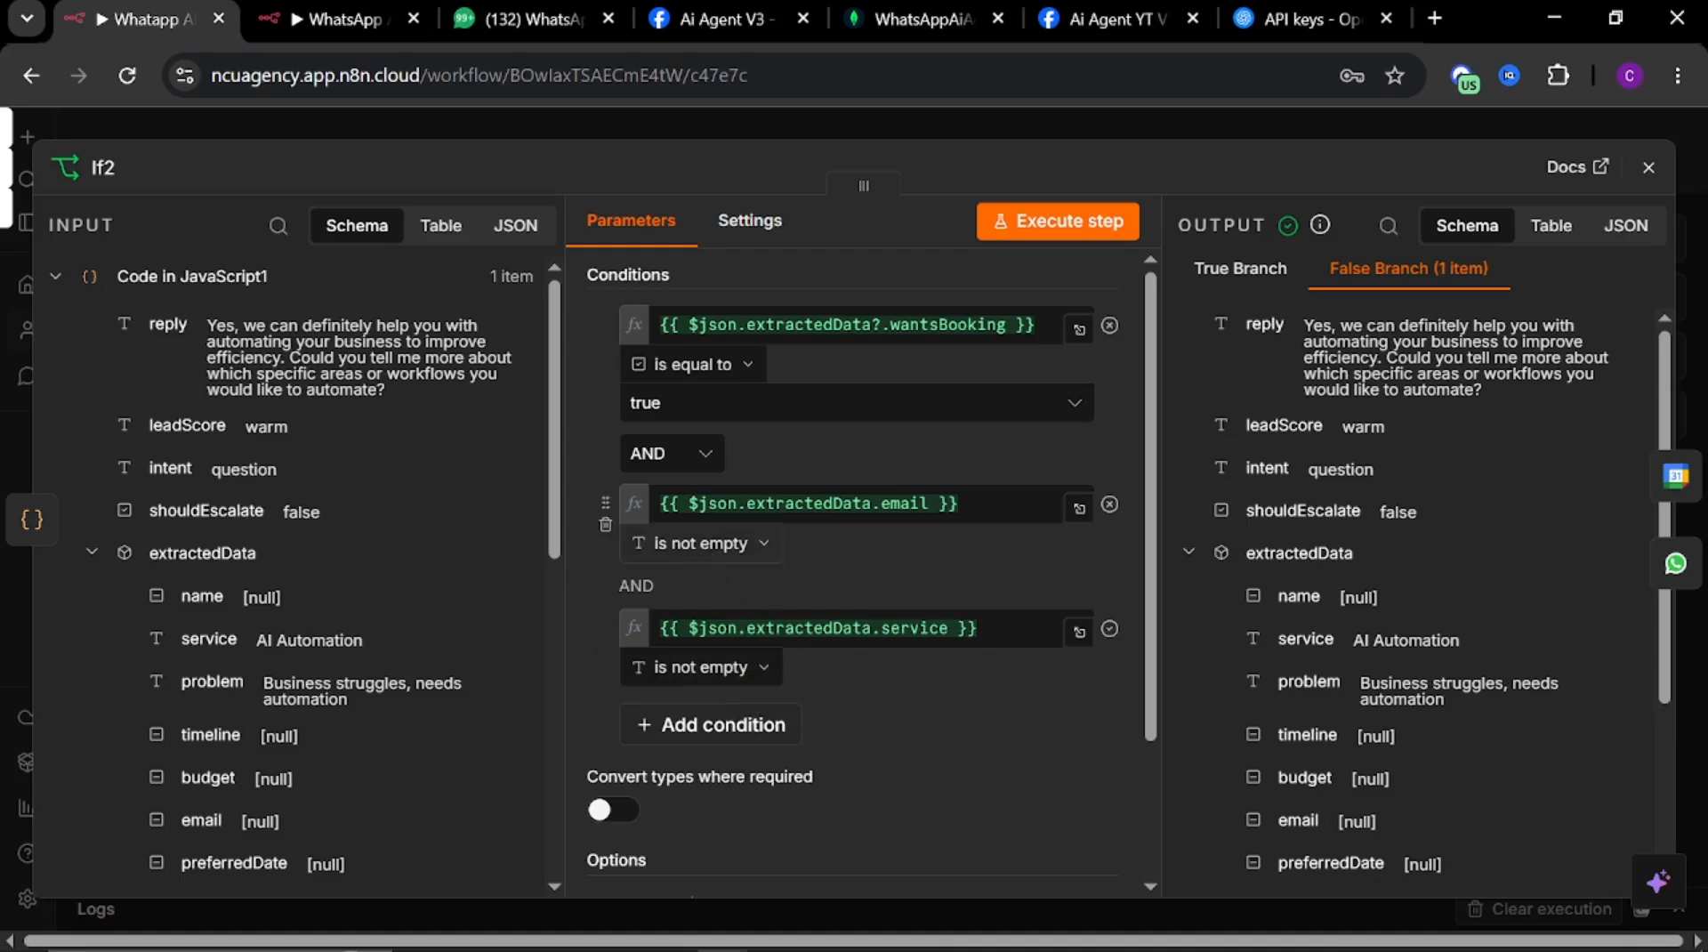
pyautogui.moveTo(1043, 326); pyautogui.dragTo(668, 299)
pyautogui.hotkey('ctrl', 'c')
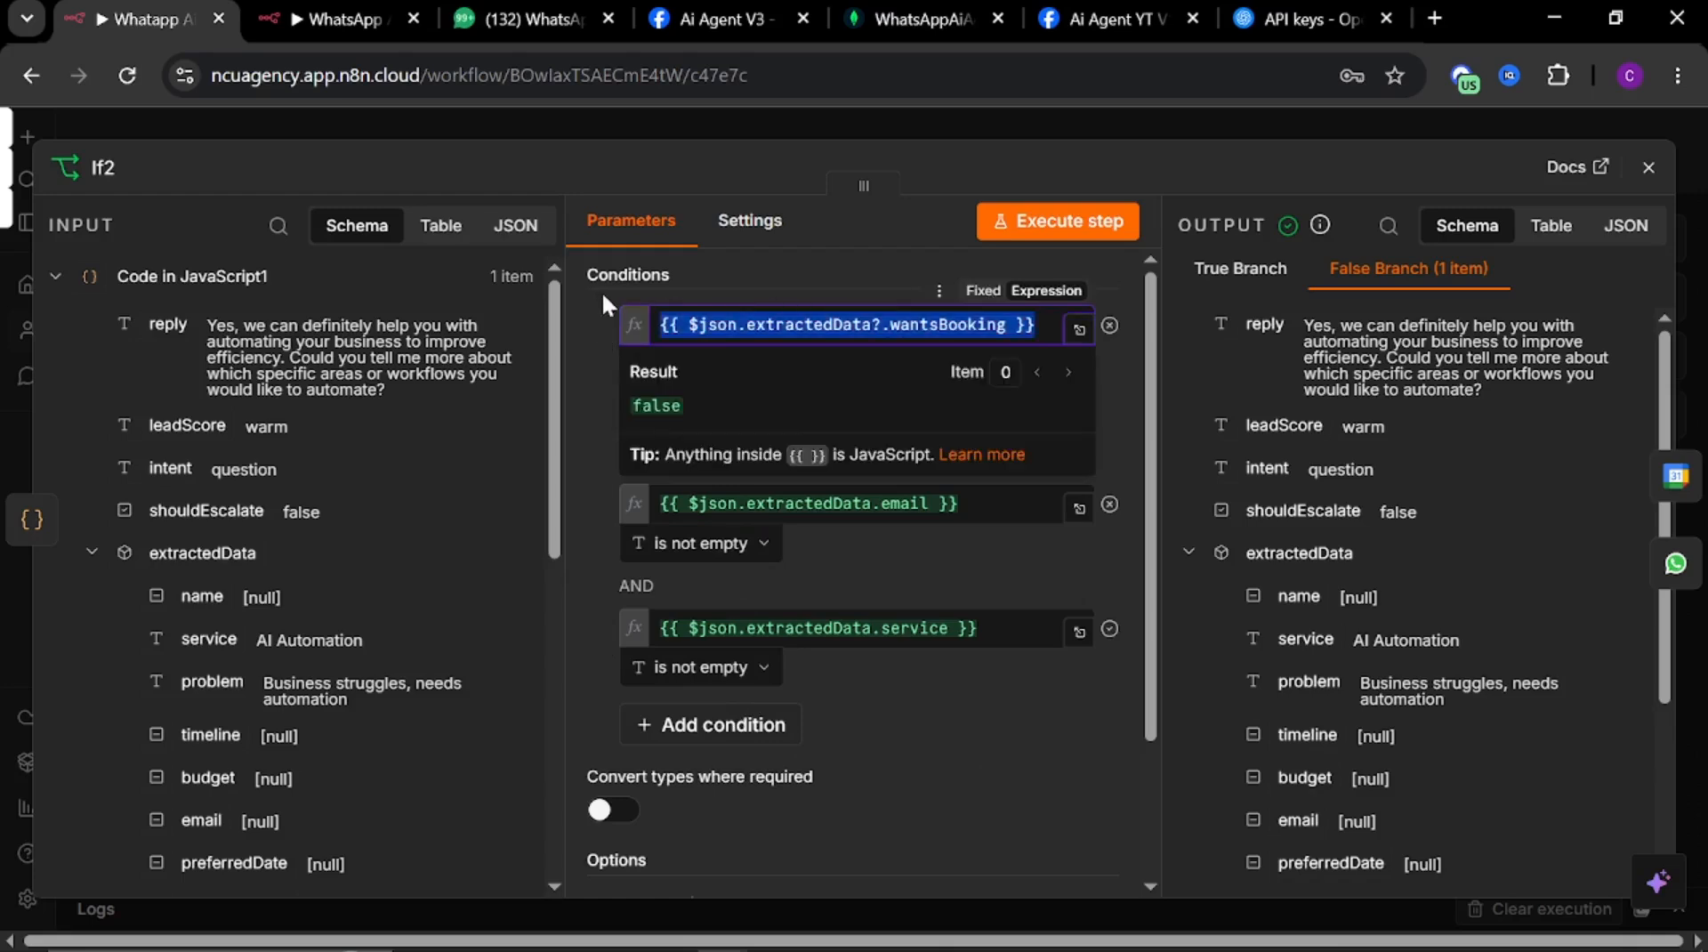
# Add an If node after Code in JavaScript2 in the new workflow
pyautogui.click(326, 19)
pyautogui.click(1134, 701)
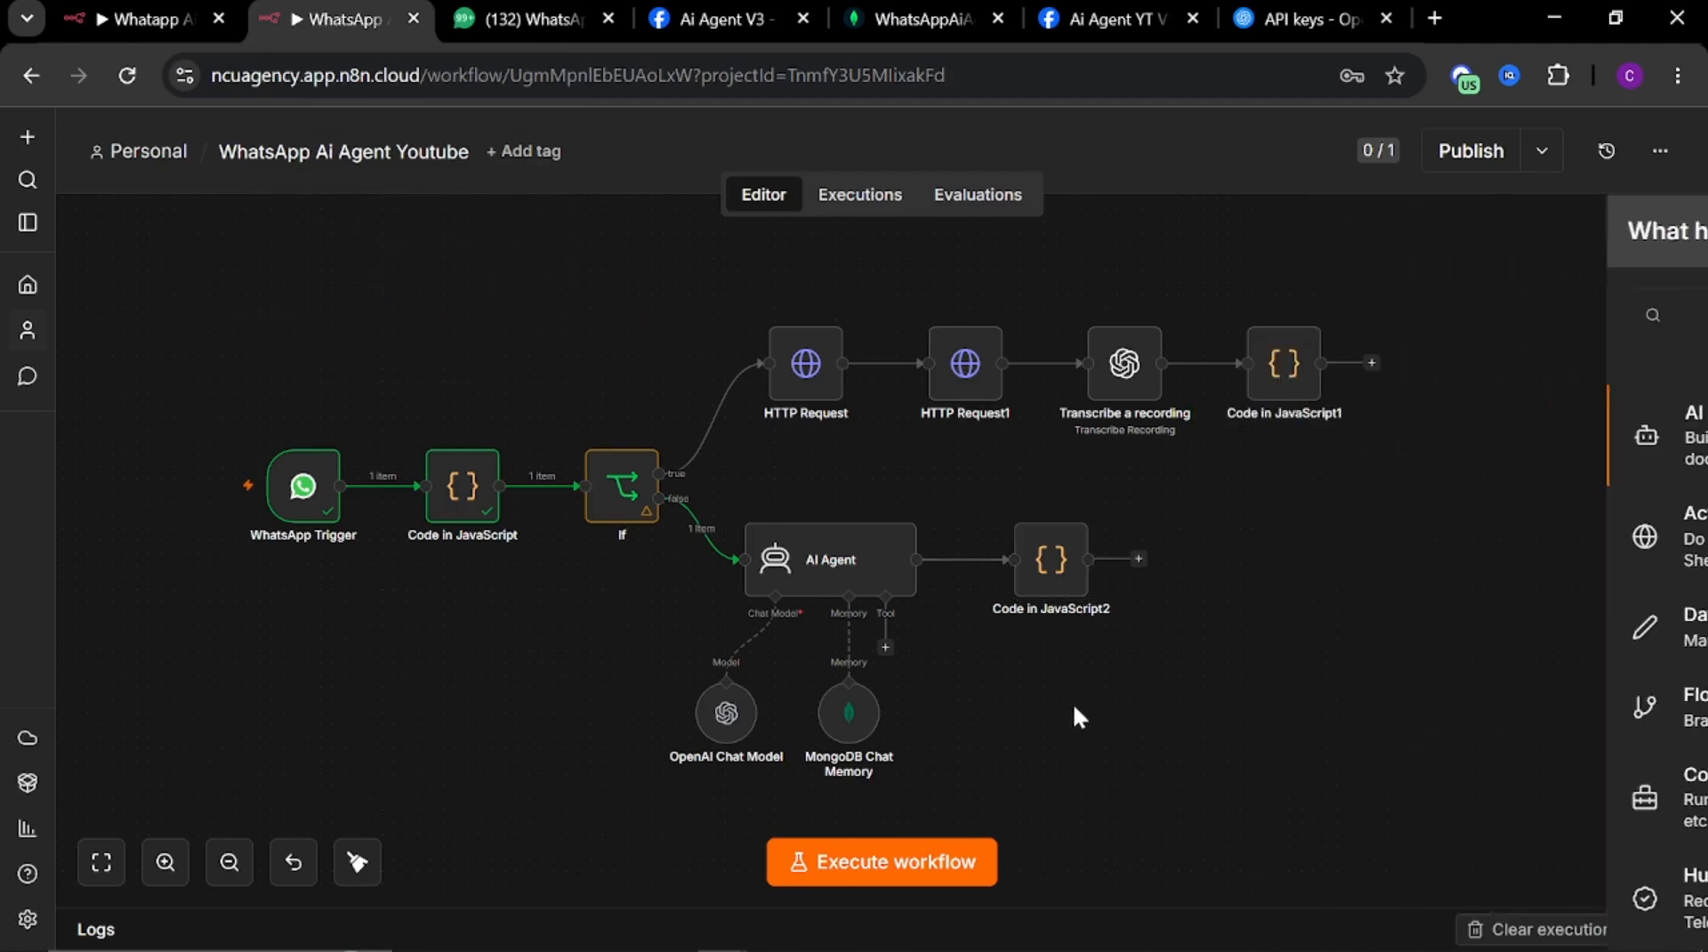
pyautogui.click(1138, 560)
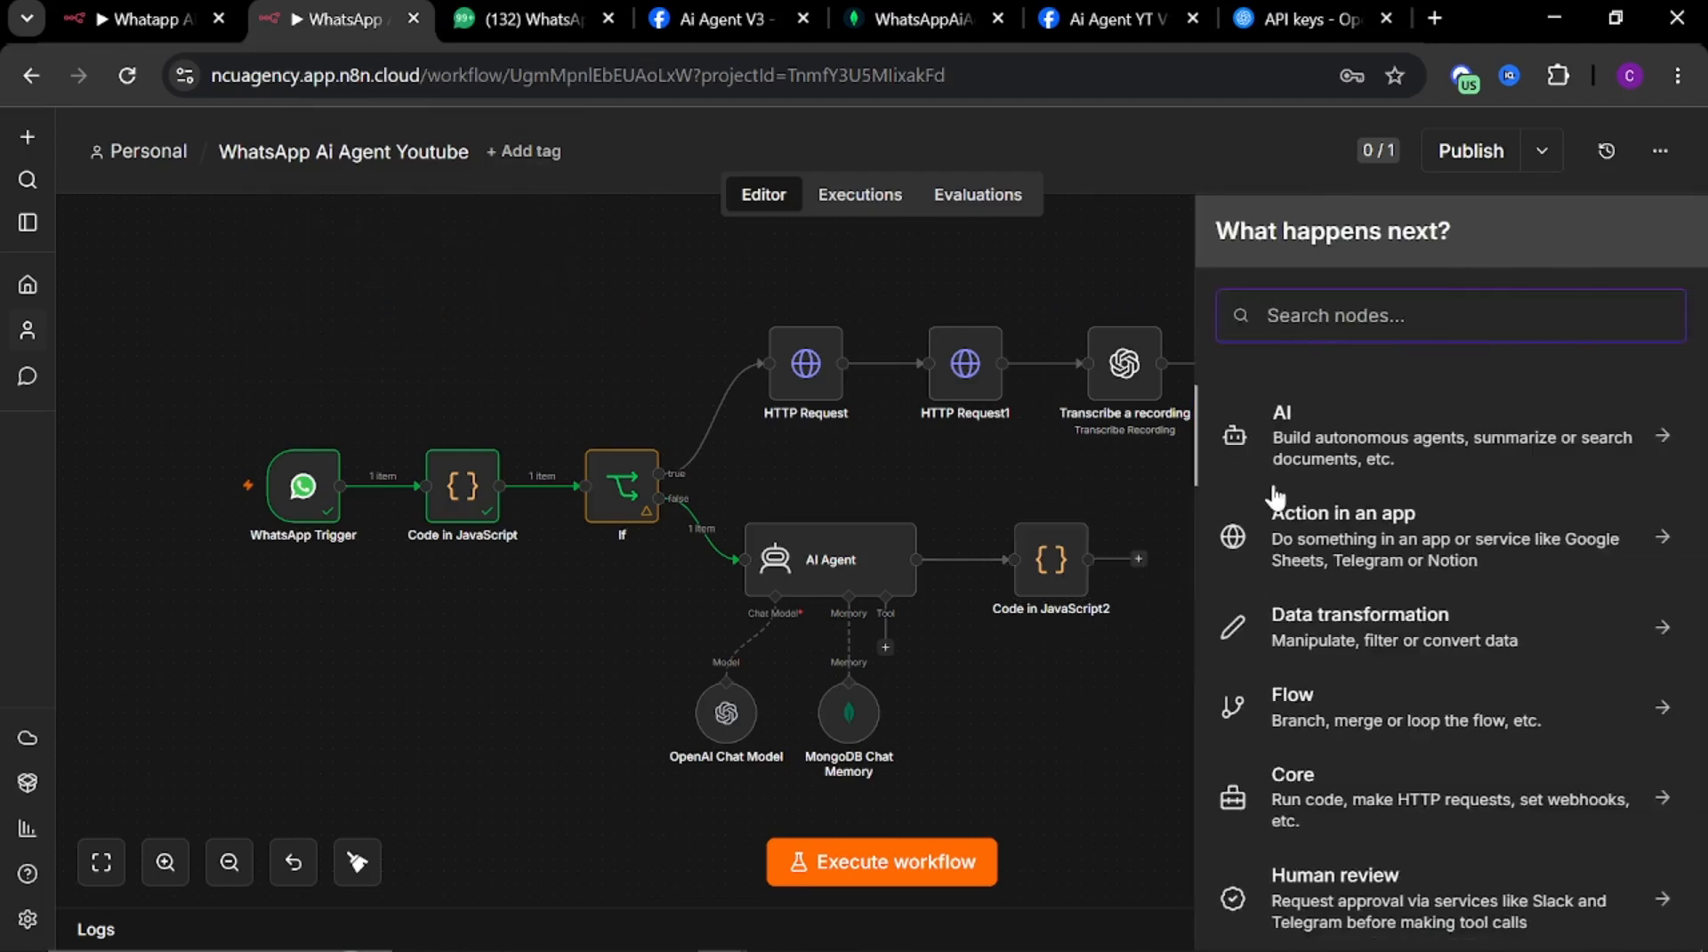
pyautogui.write('id')
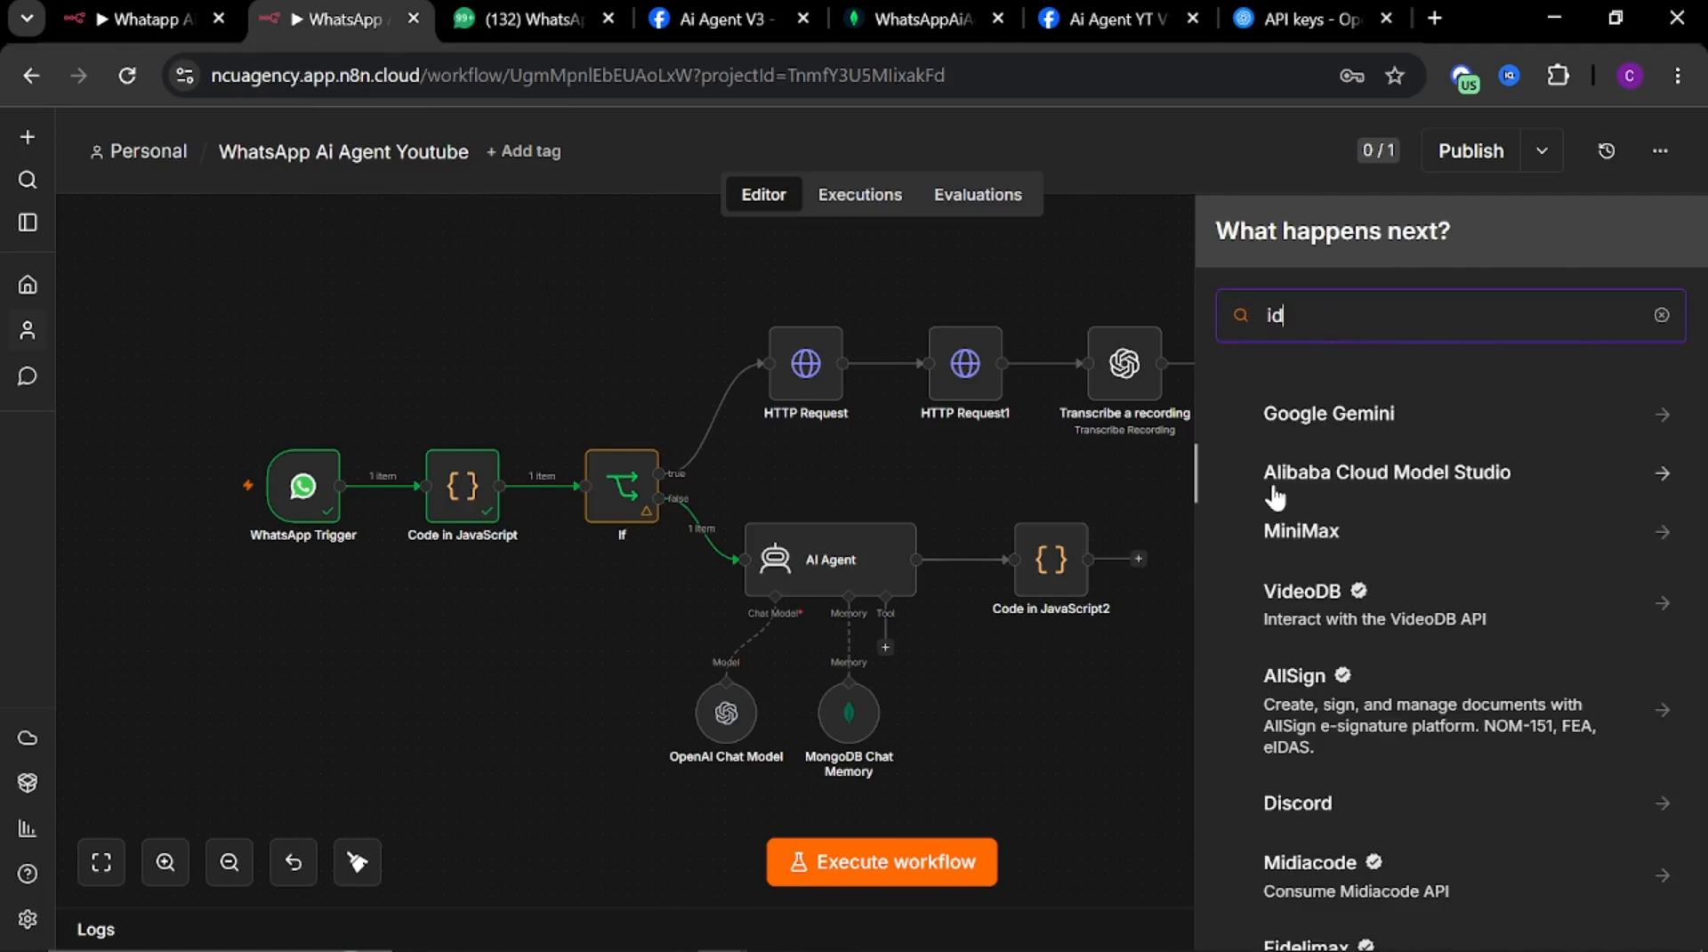
pyautogui.press('BackSpace')
pyautogui.write('f')
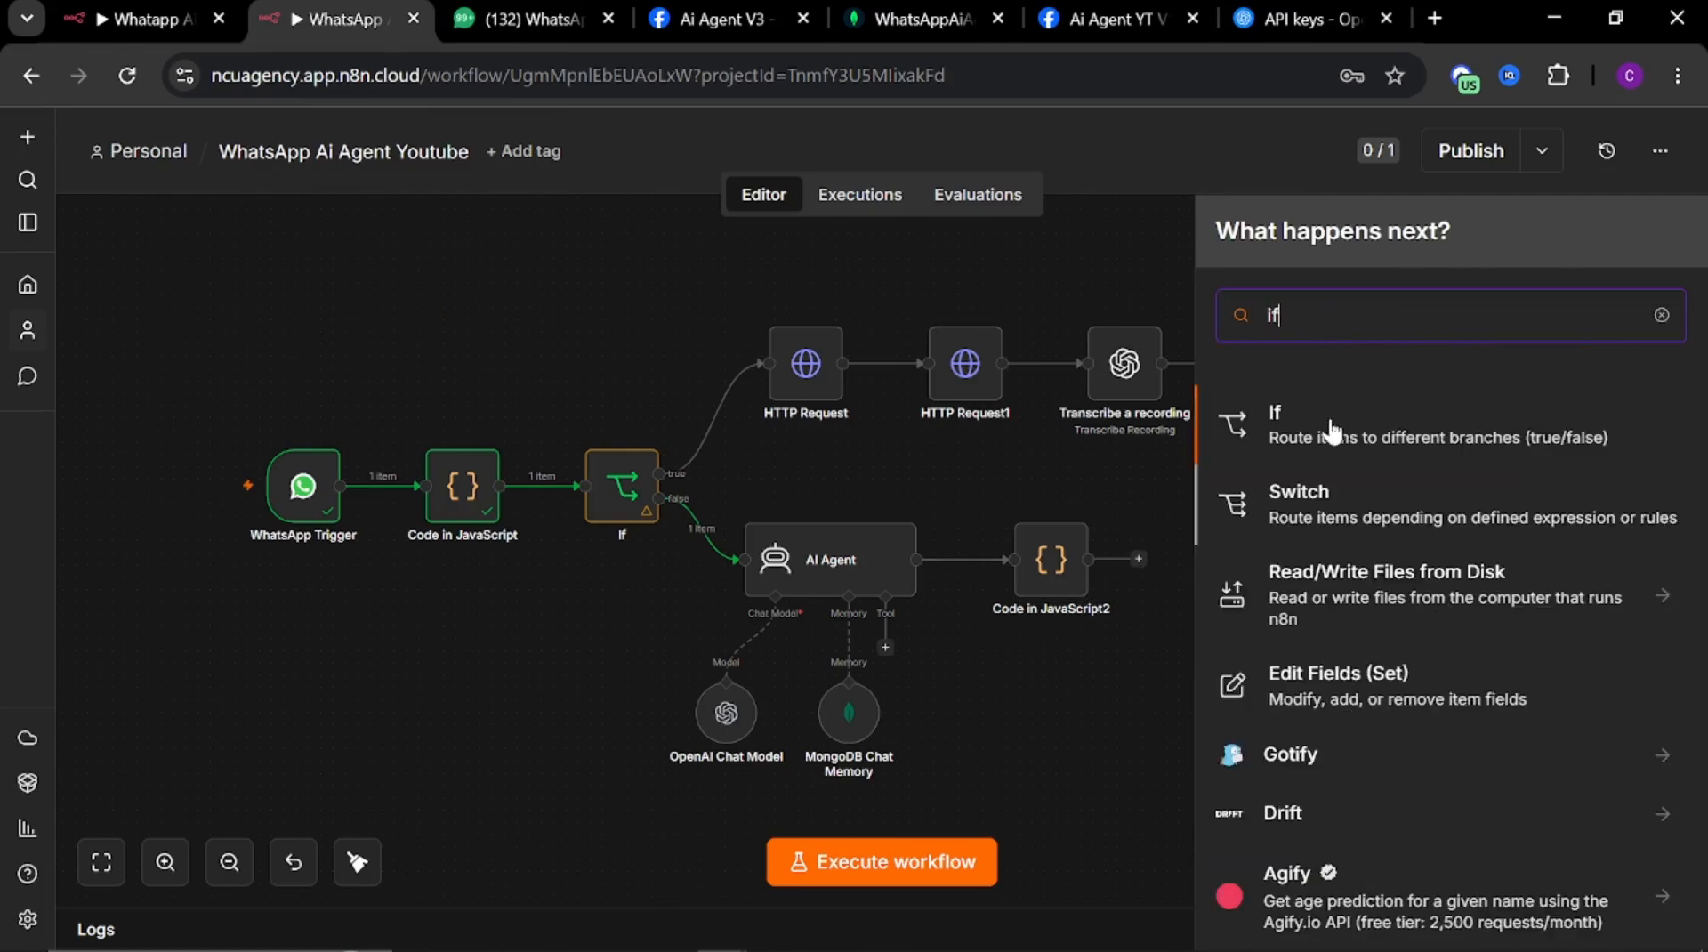
pyautogui.press('Return')
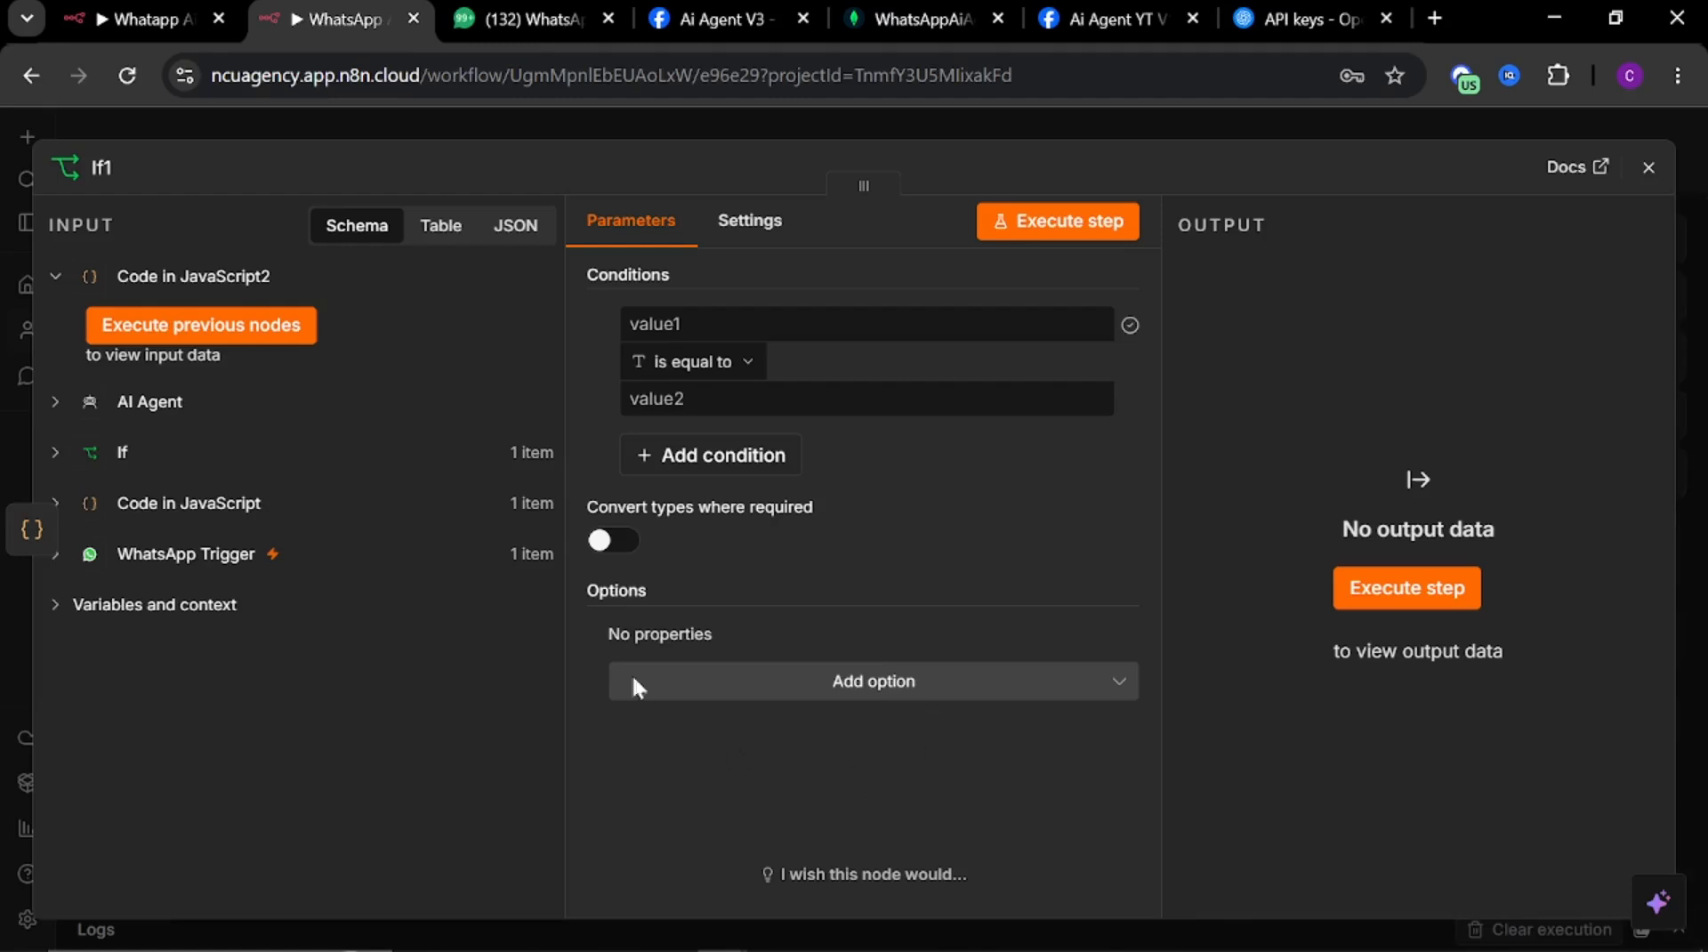
# Set the If node's first condition to the pasted wantsBooking expression is equal to true
pyautogui.click(702, 323)
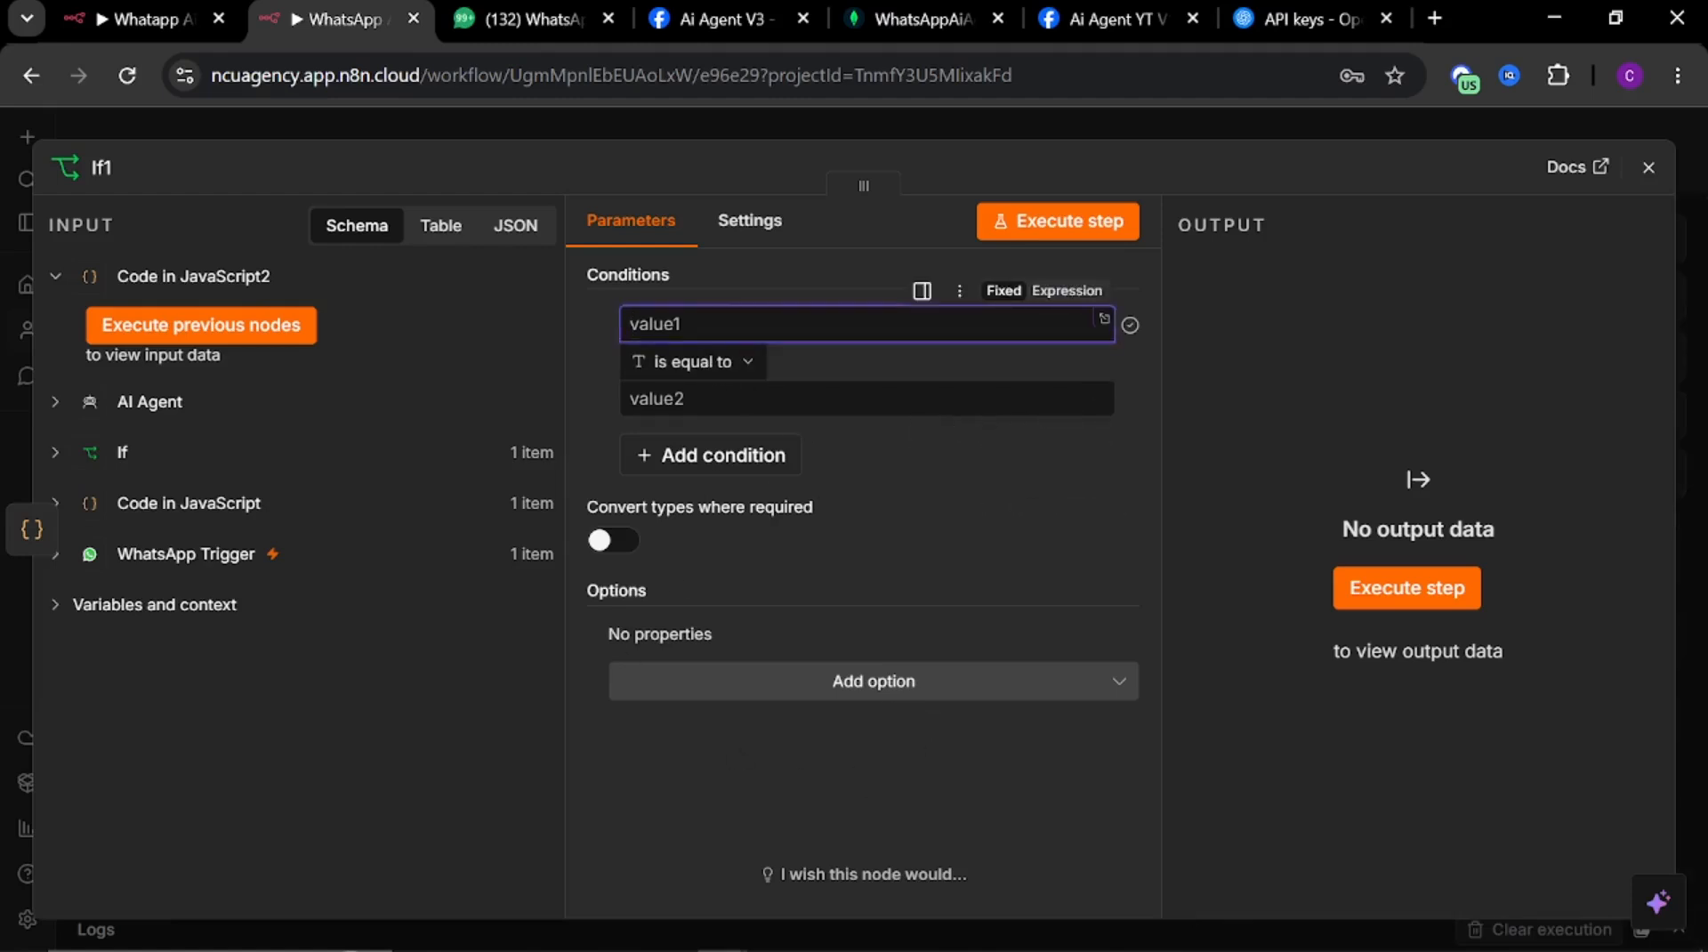
pyautogui.hotkey('ctrl', 'v')
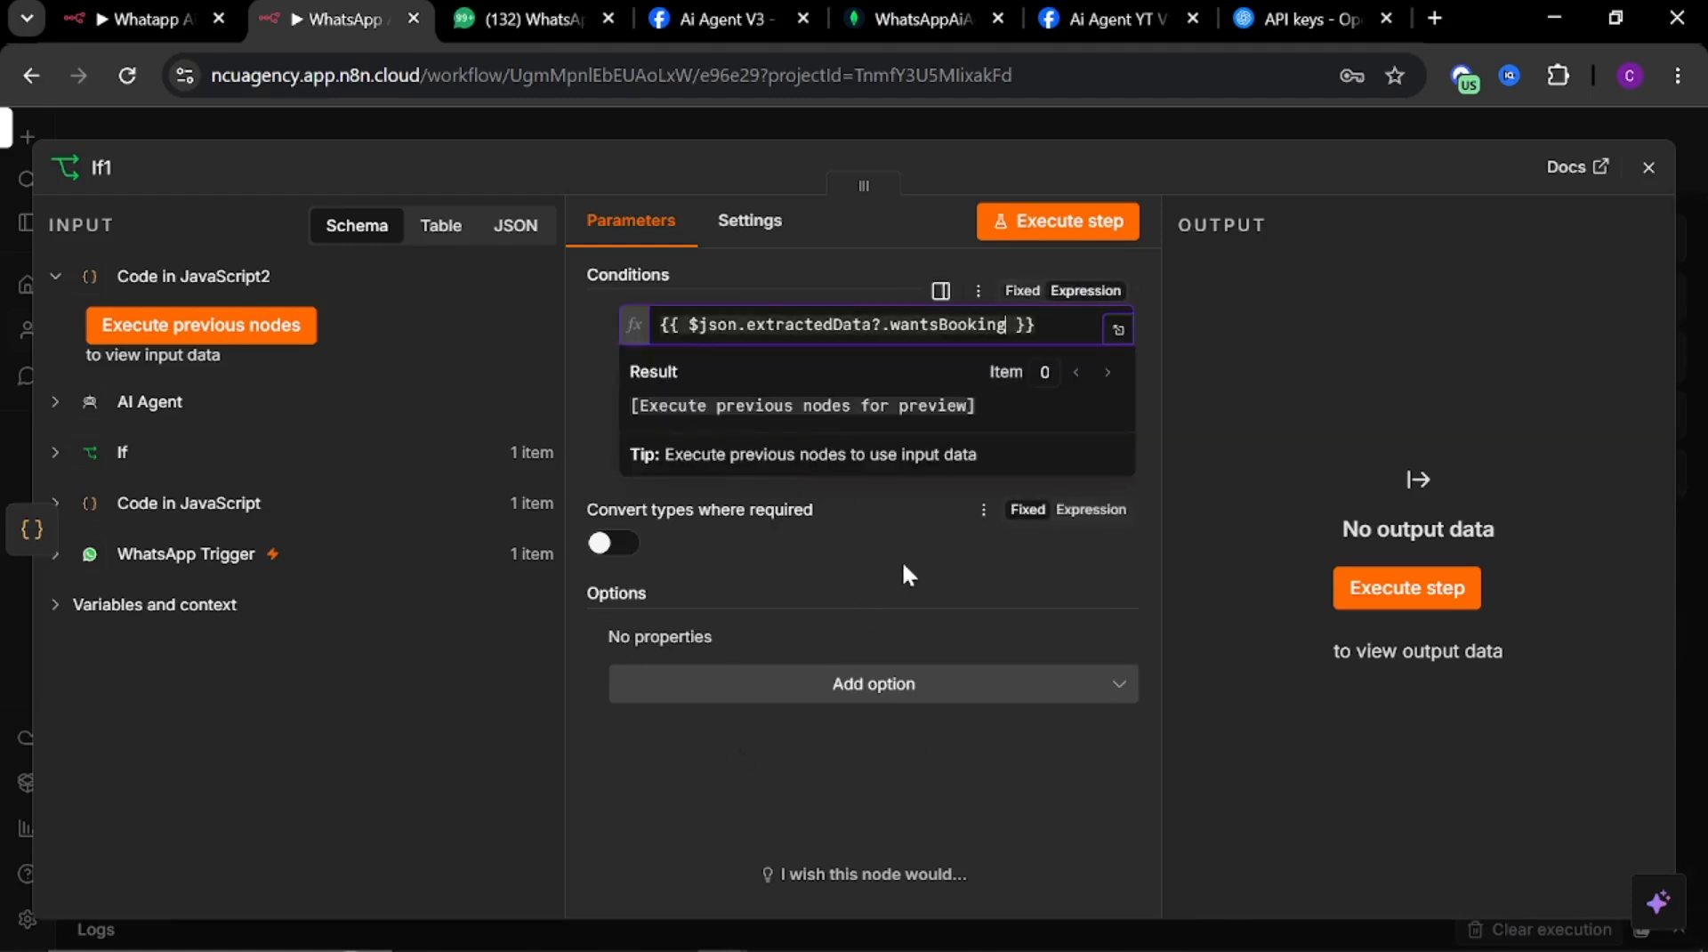
pyautogui.click(902, 557)
pyautogui.click(631, 400)
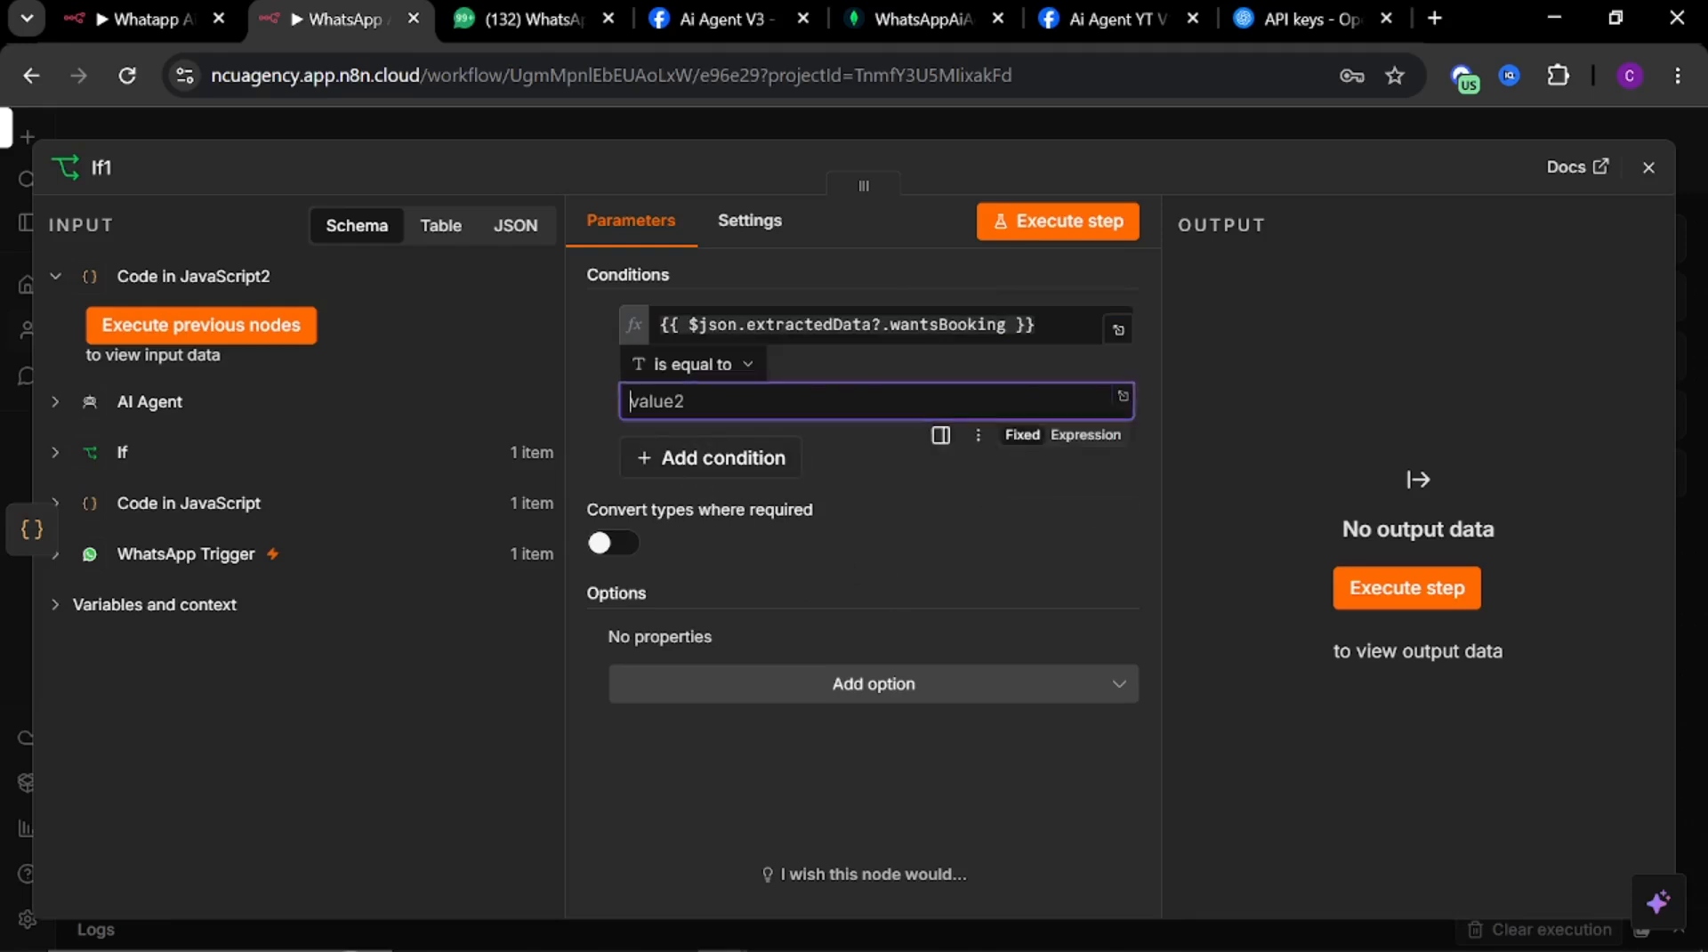
pyautogui.write('true')
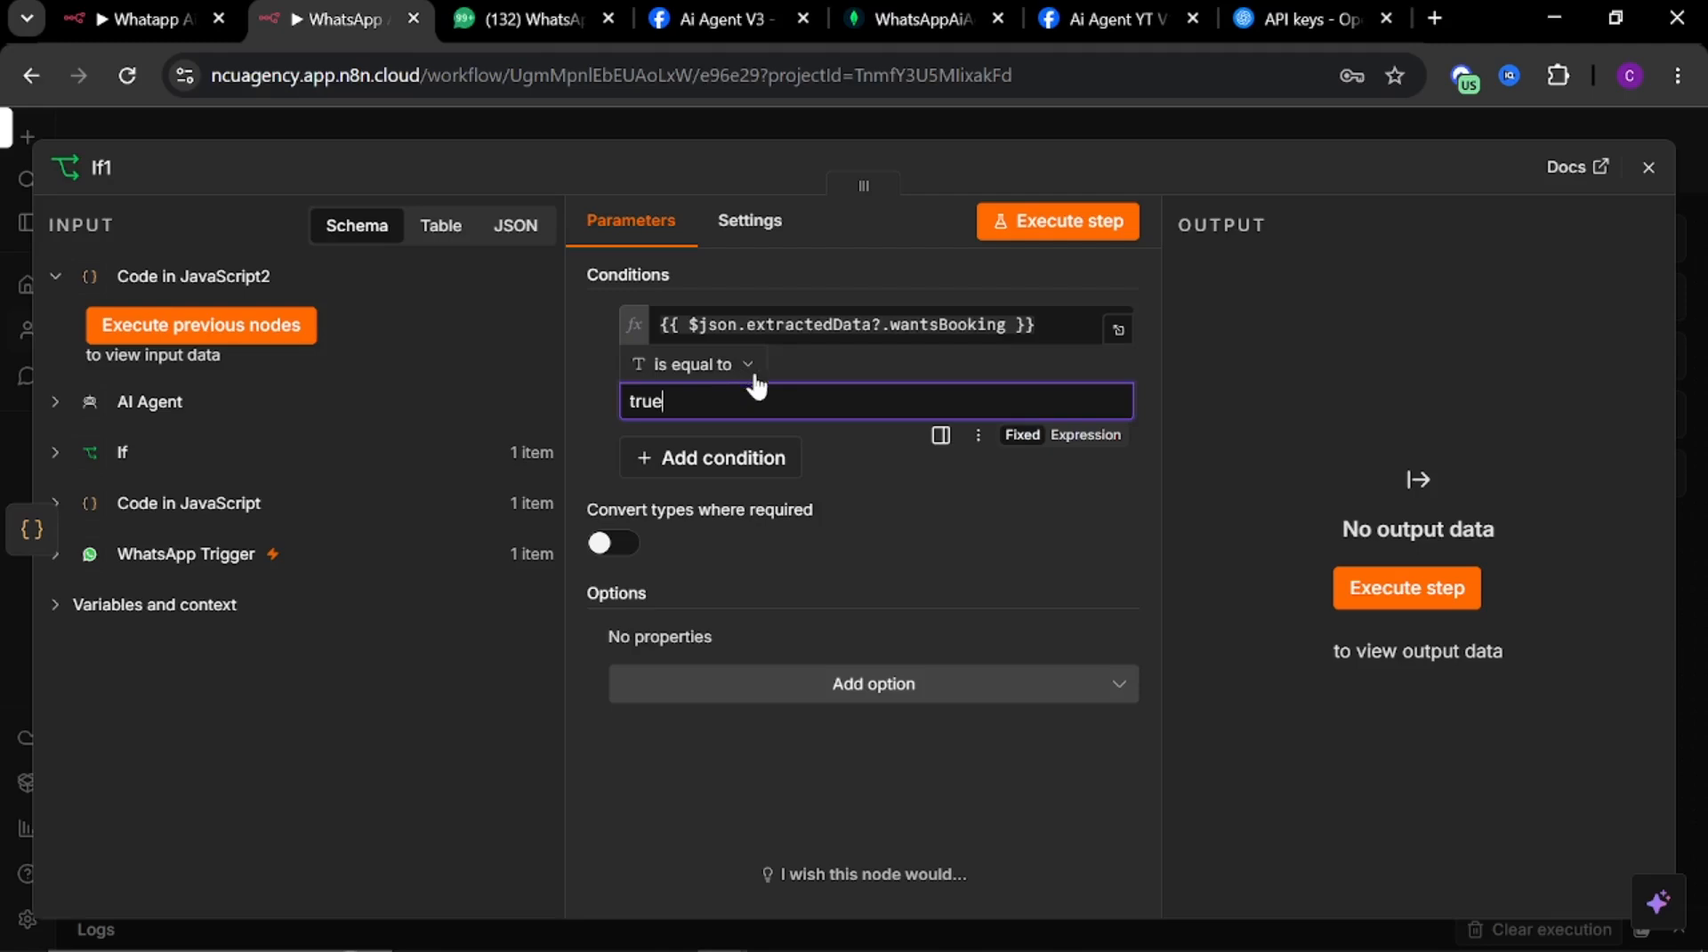
# Add a second AND condition to If1 using the {{ $json.extractedData.email }} expression copied from the reference If2, set to is not empty
pyautogui.click(712, 458)
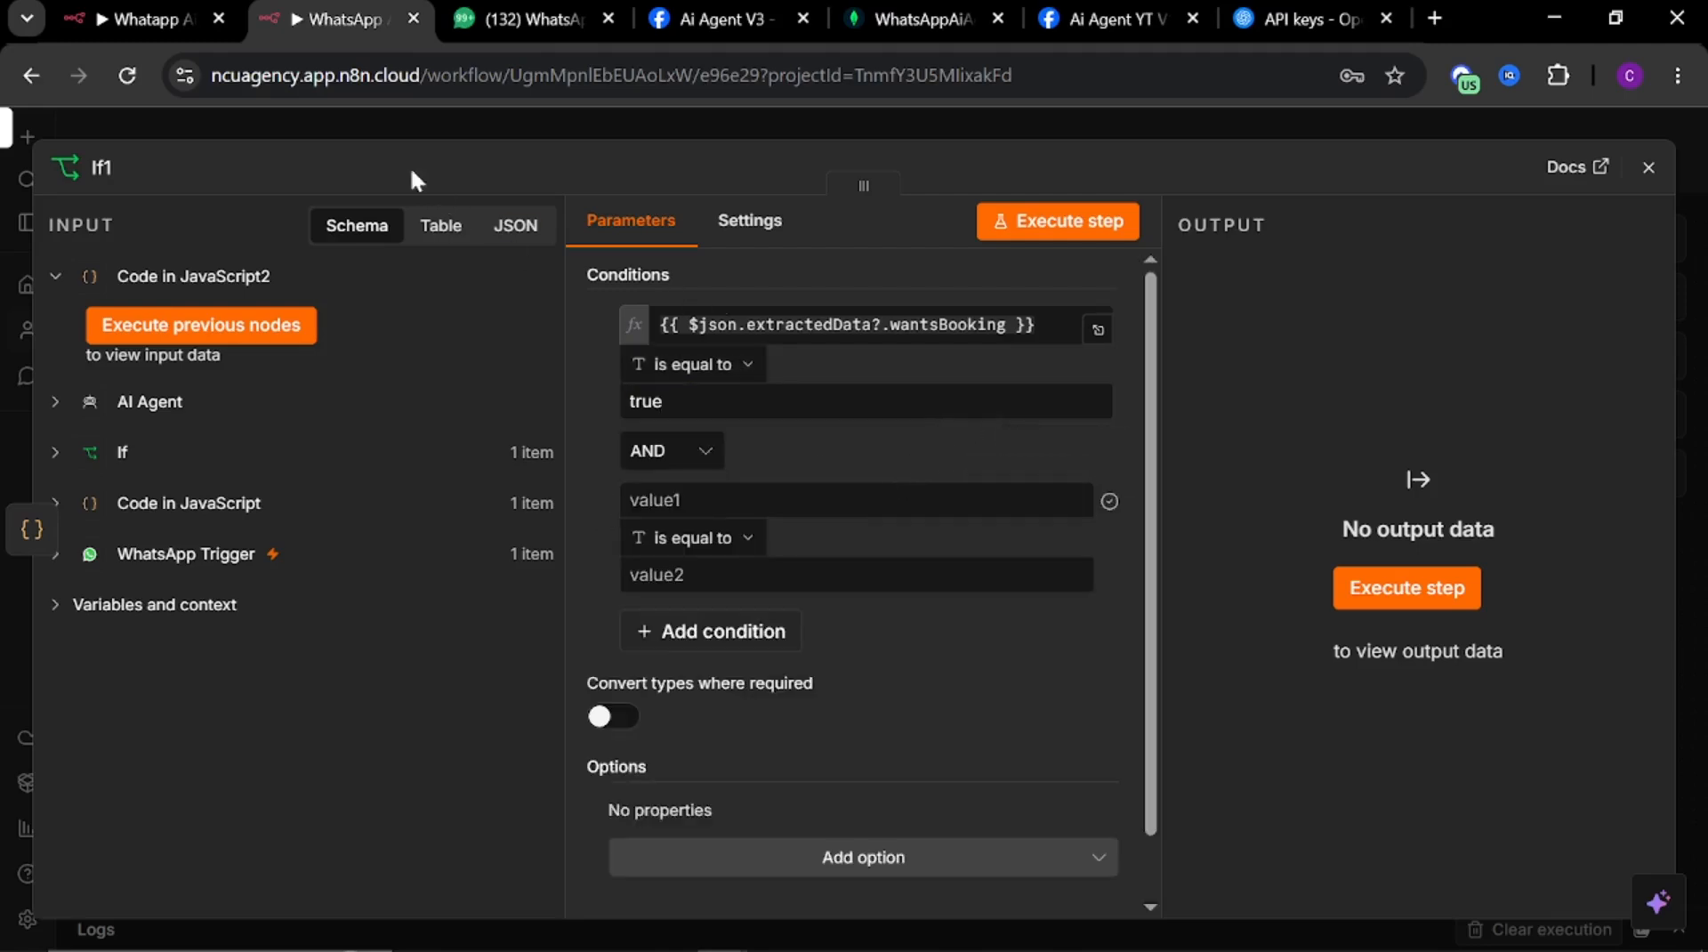
pyautogui.click(156, 20)
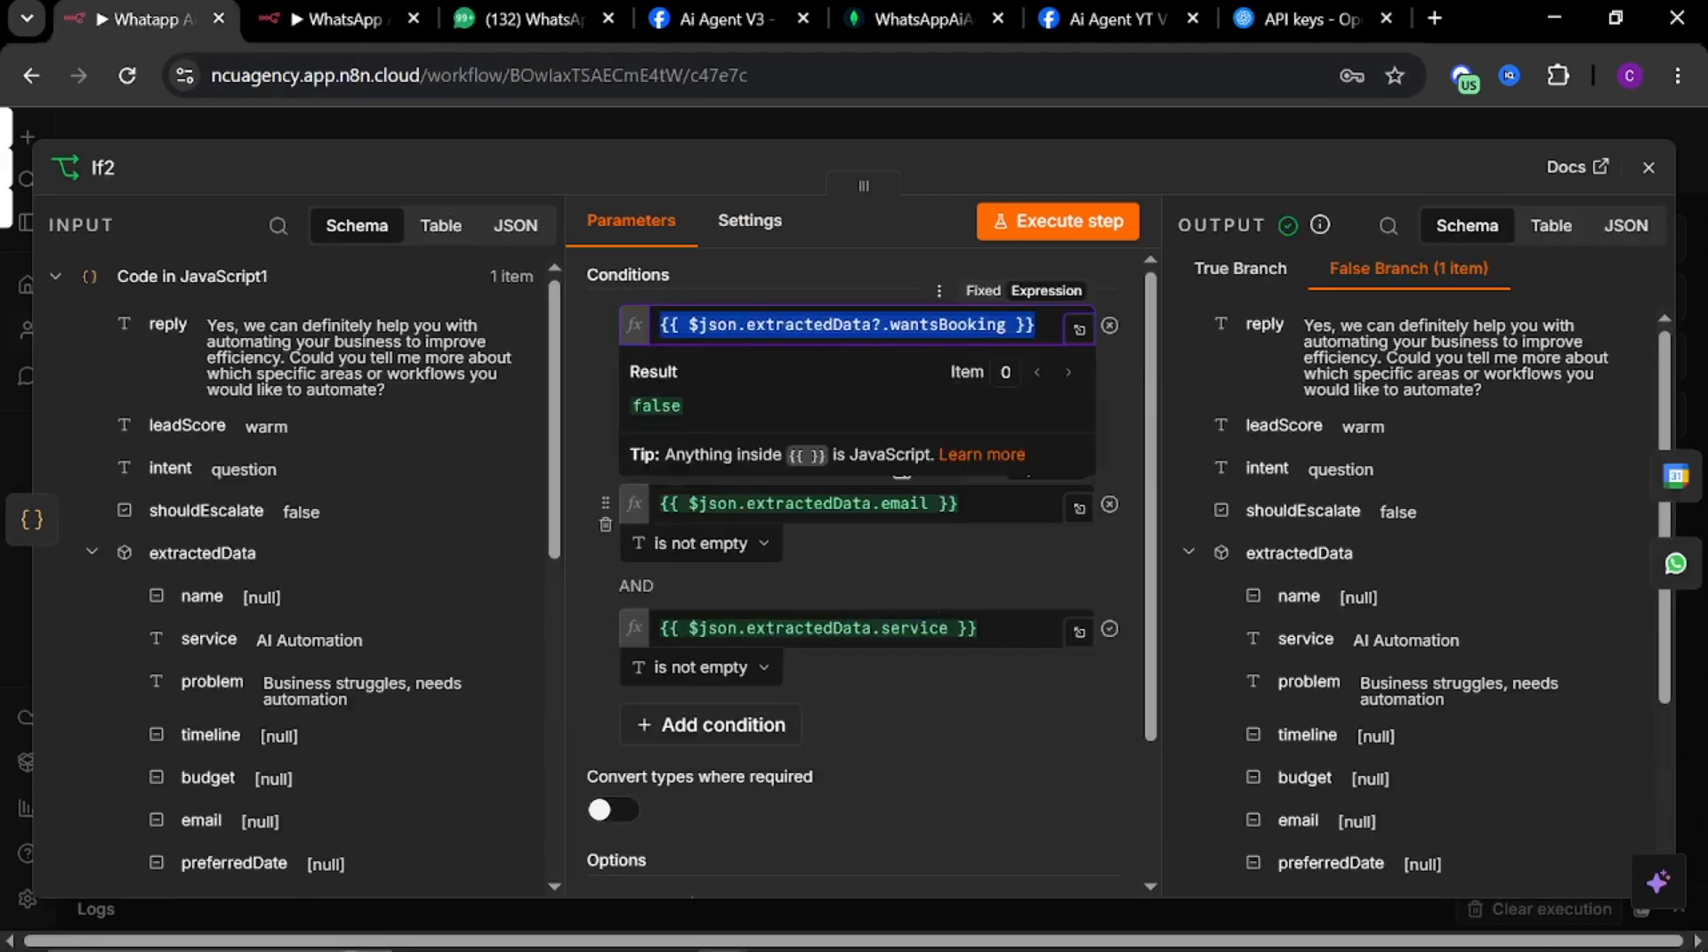
pyautogui.moveTo(966, 505); pyautogui.dragTo(656, 505)
pyautogui.hotkey('ctrl', 'c')
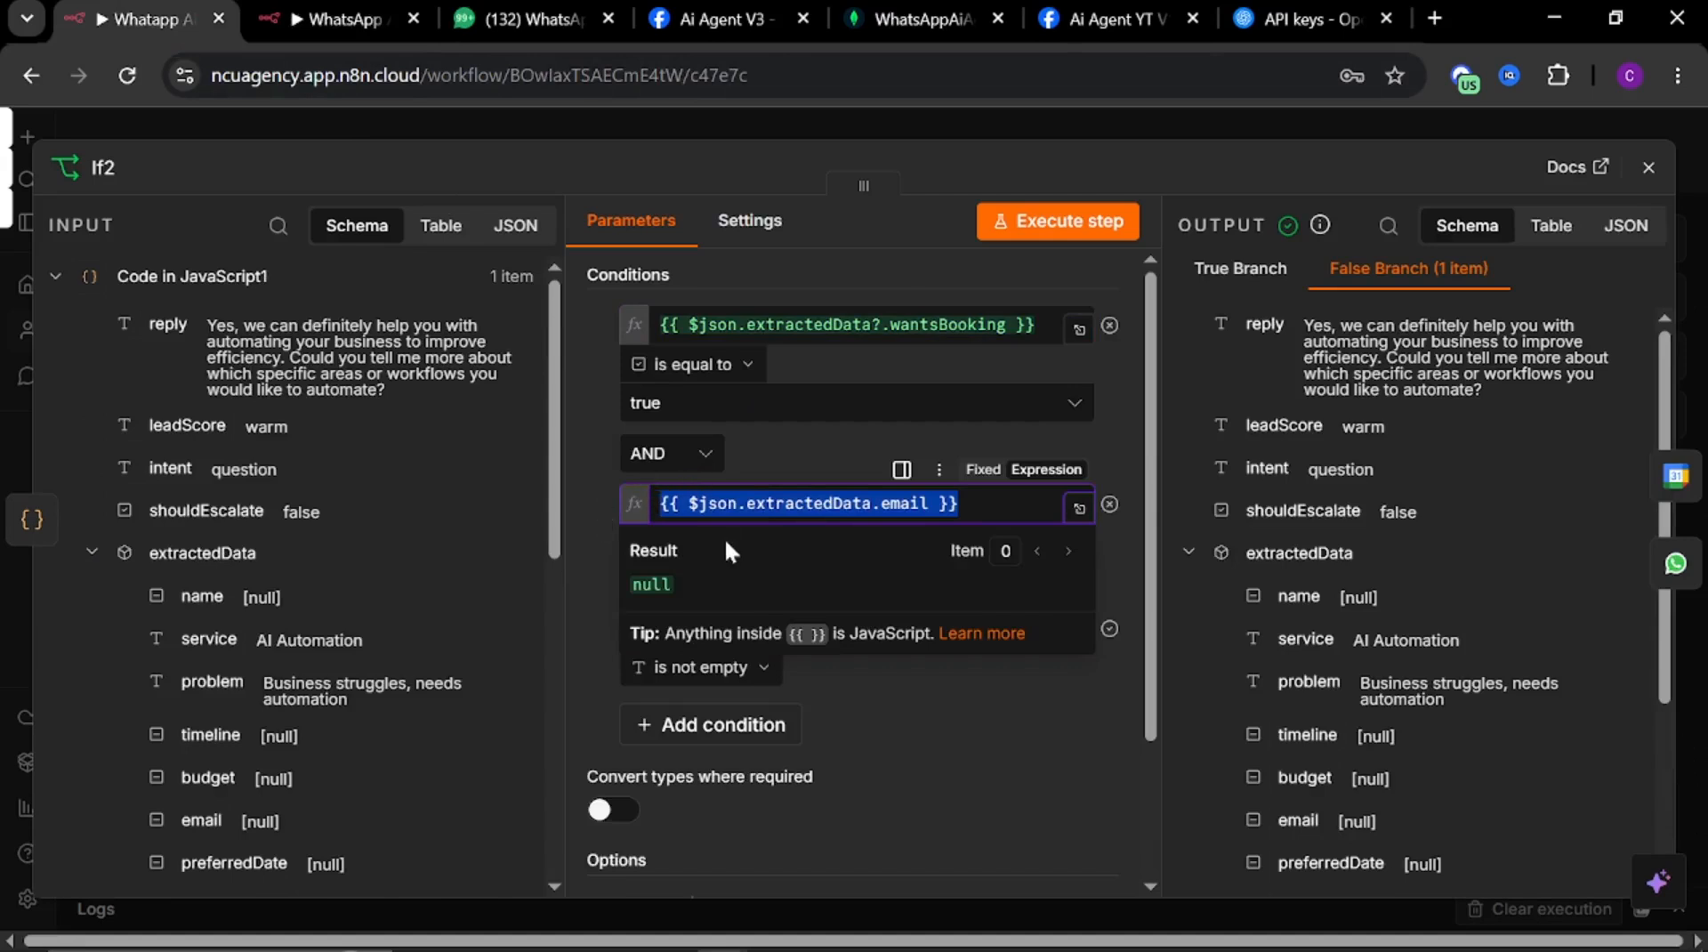
pyautogui.click(314, 14)
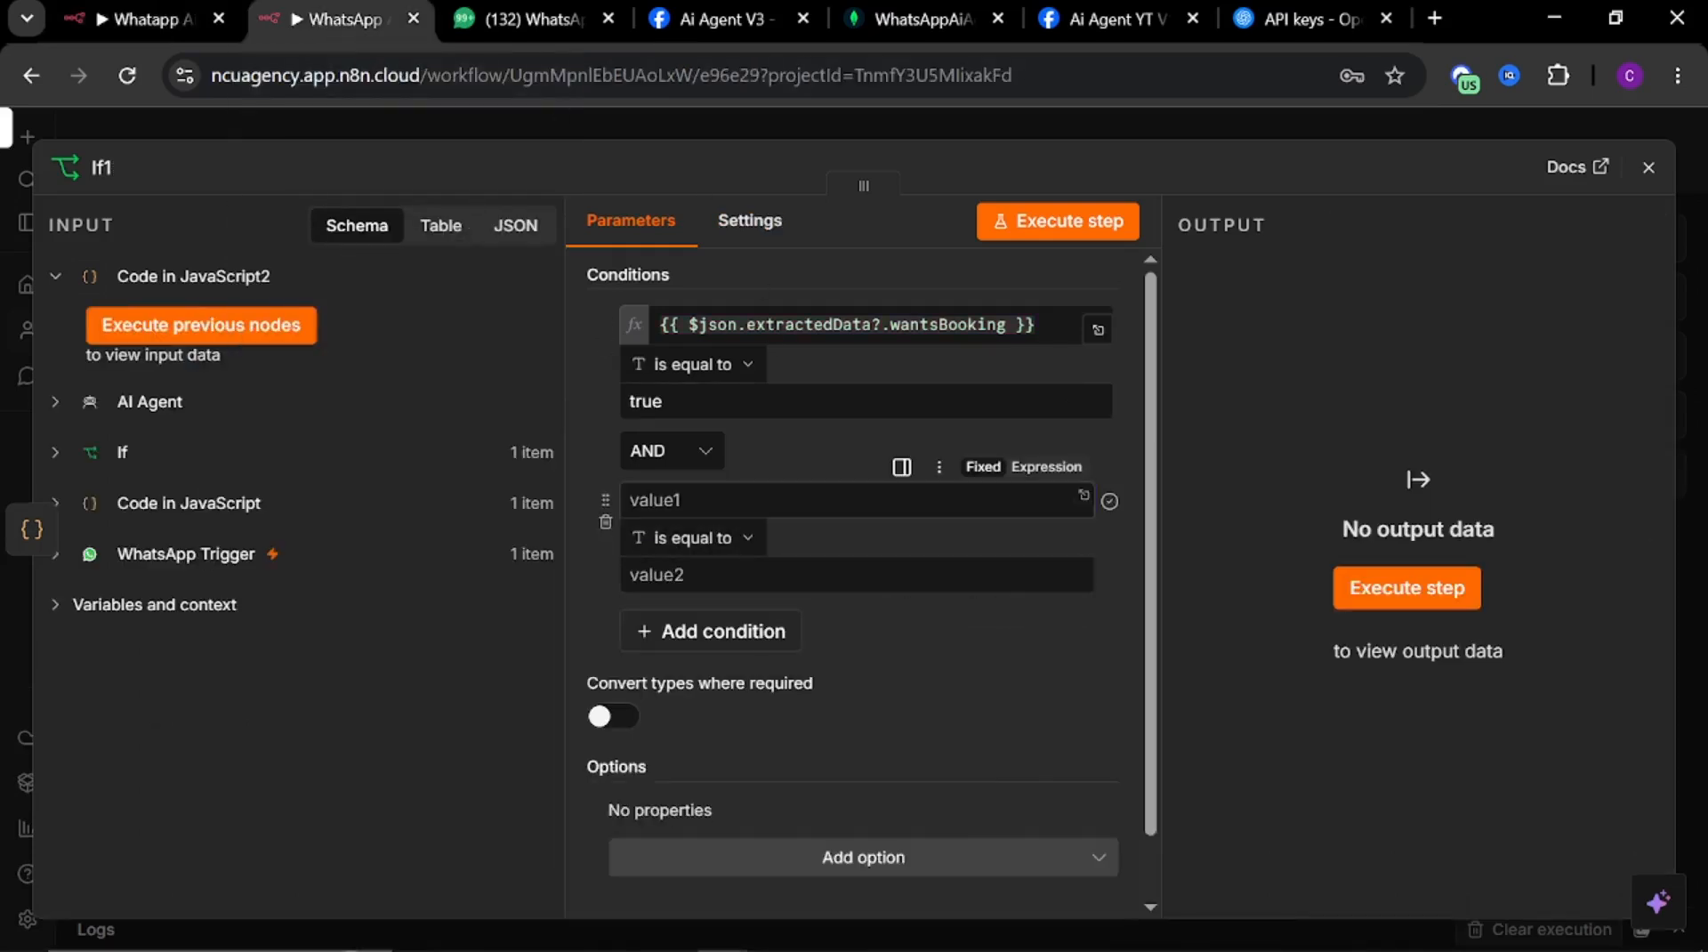
pyautogui.click(677, 500)
pyautogui.hotkey('ctrl', 'v')
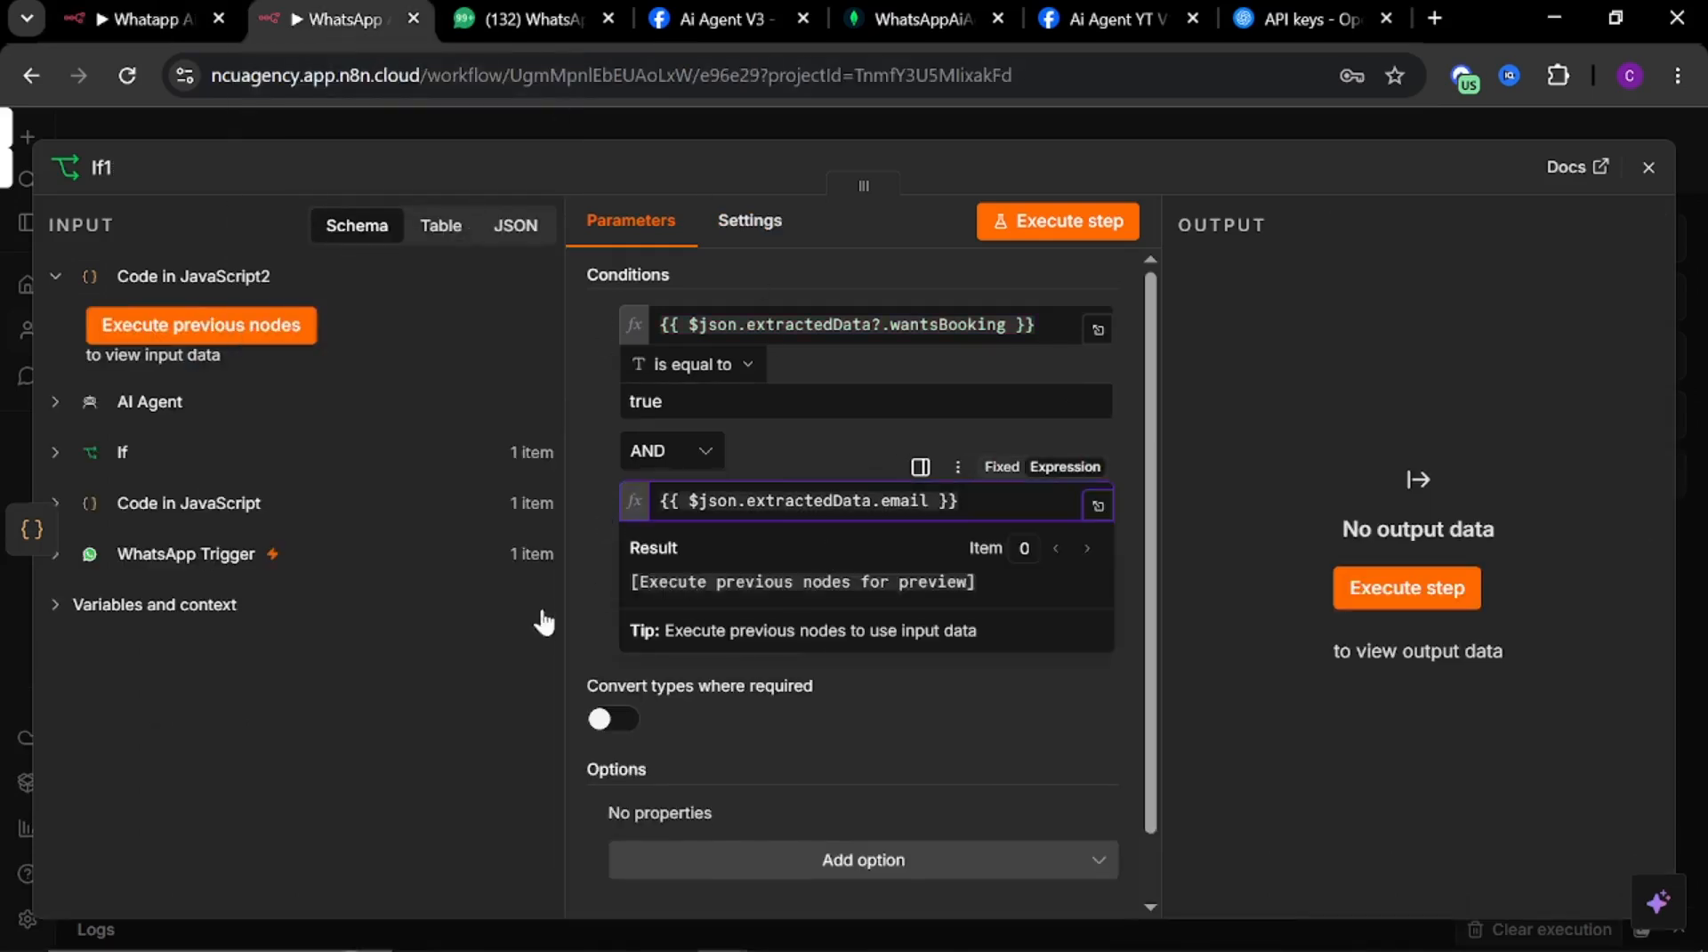
pyautogui.click(587, 583)
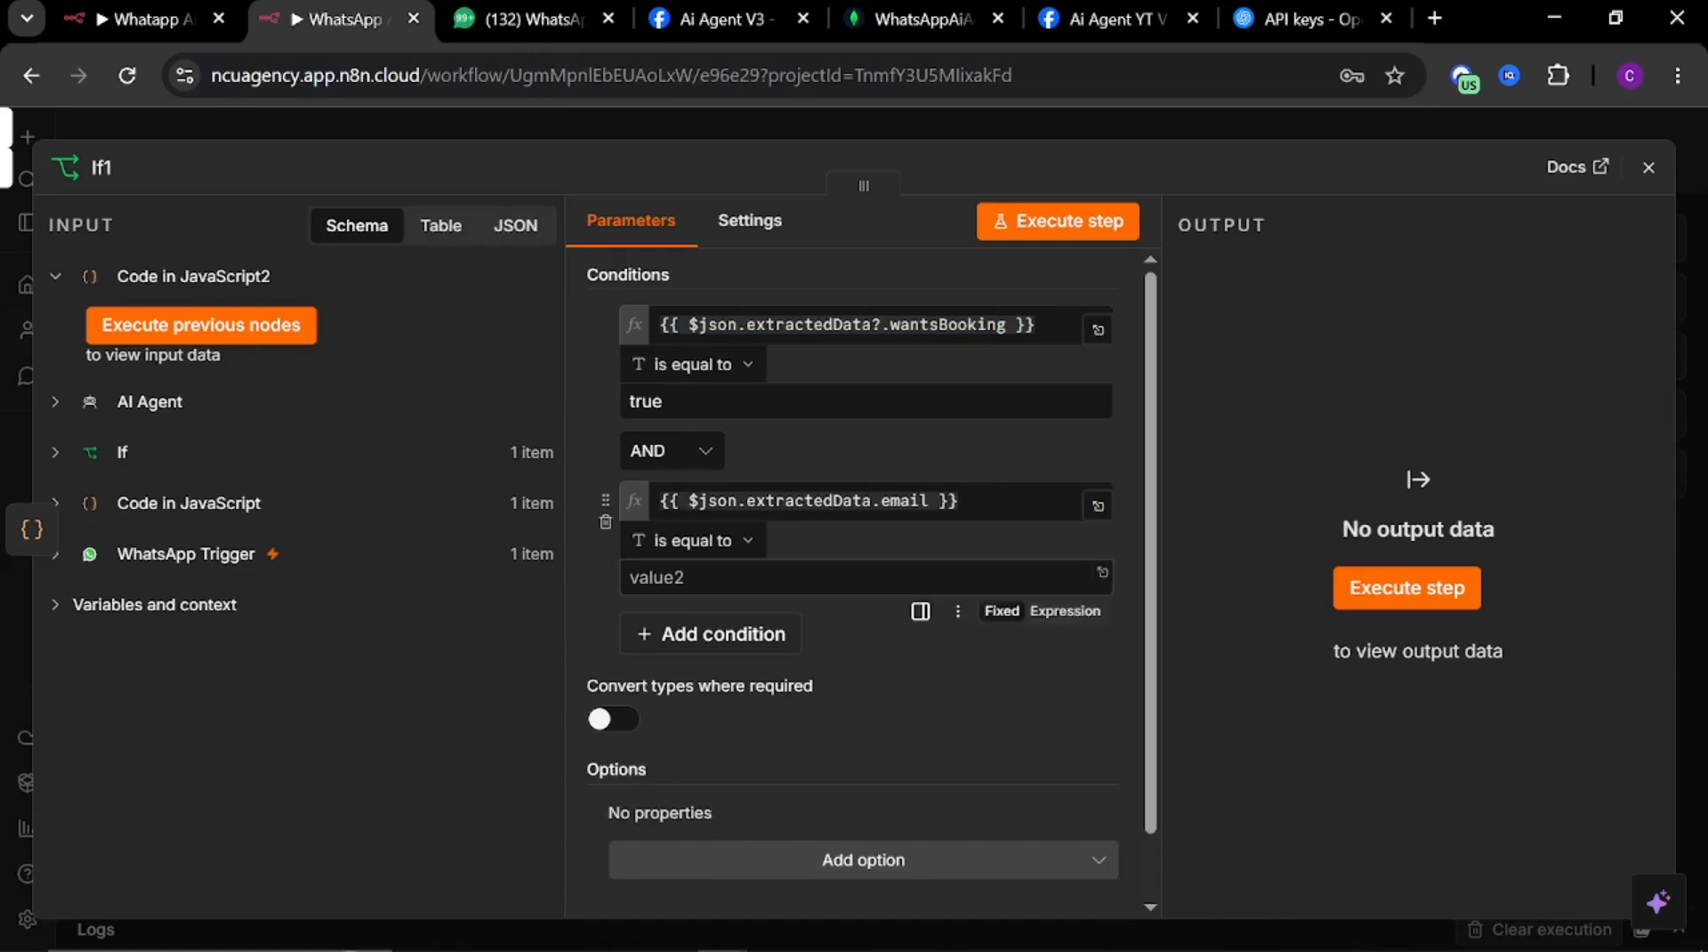
pyautogui.click(725, 541)
pyautogui.moveTo(725, 607)
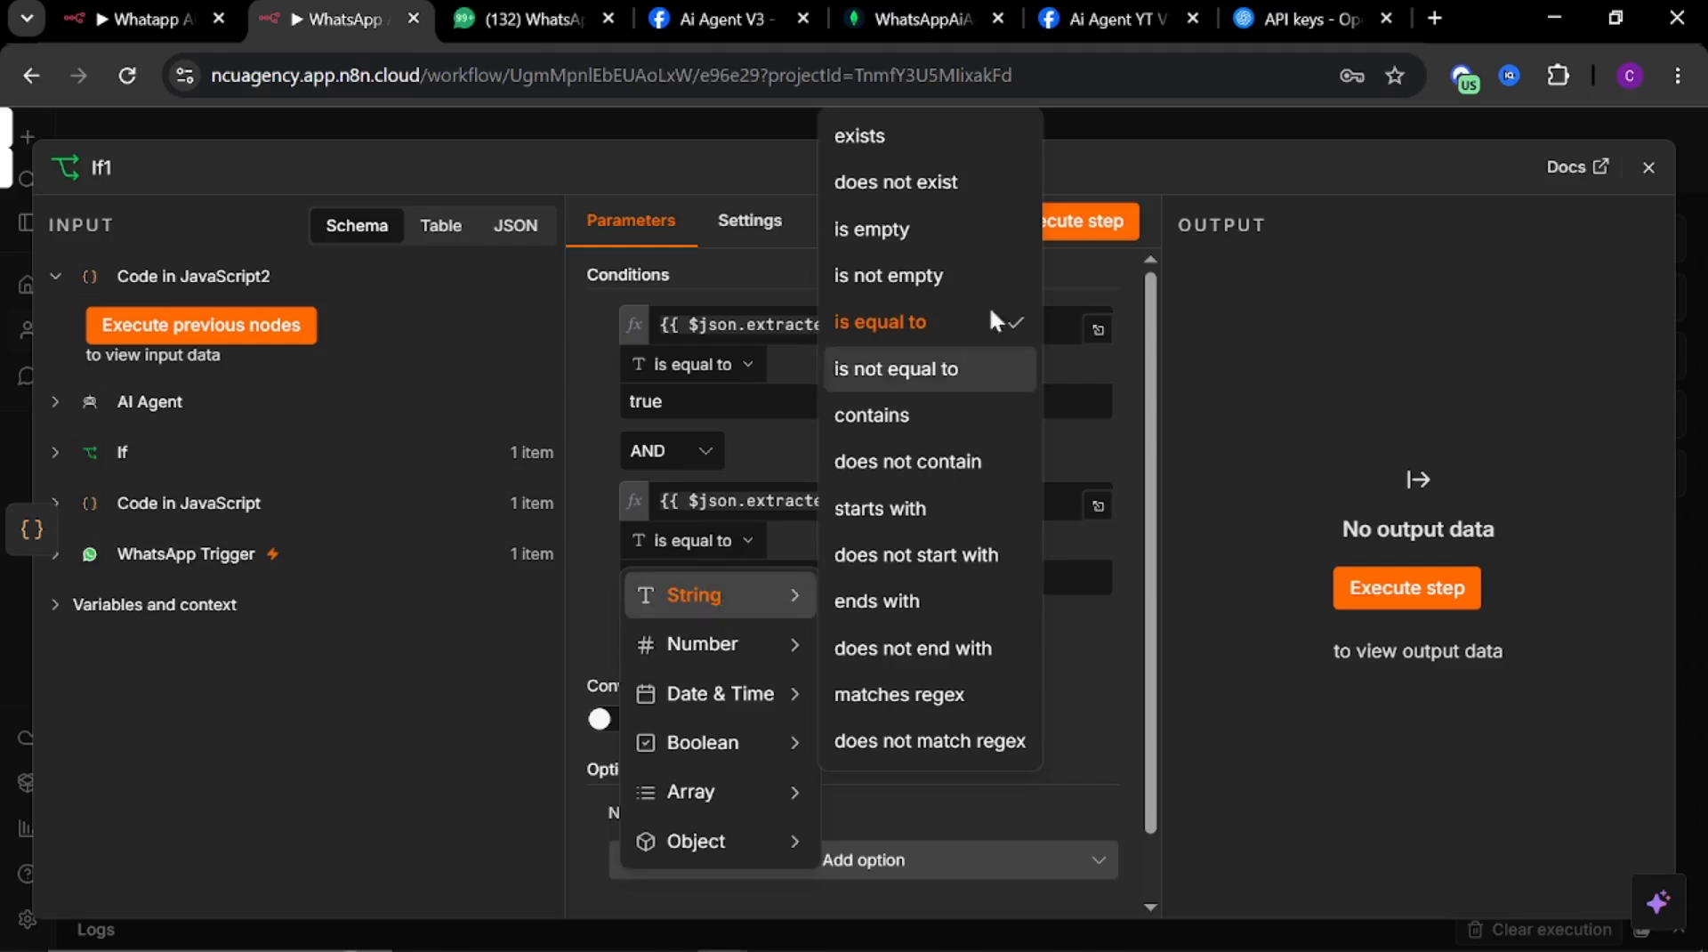
pyautogui.click(890, 278)
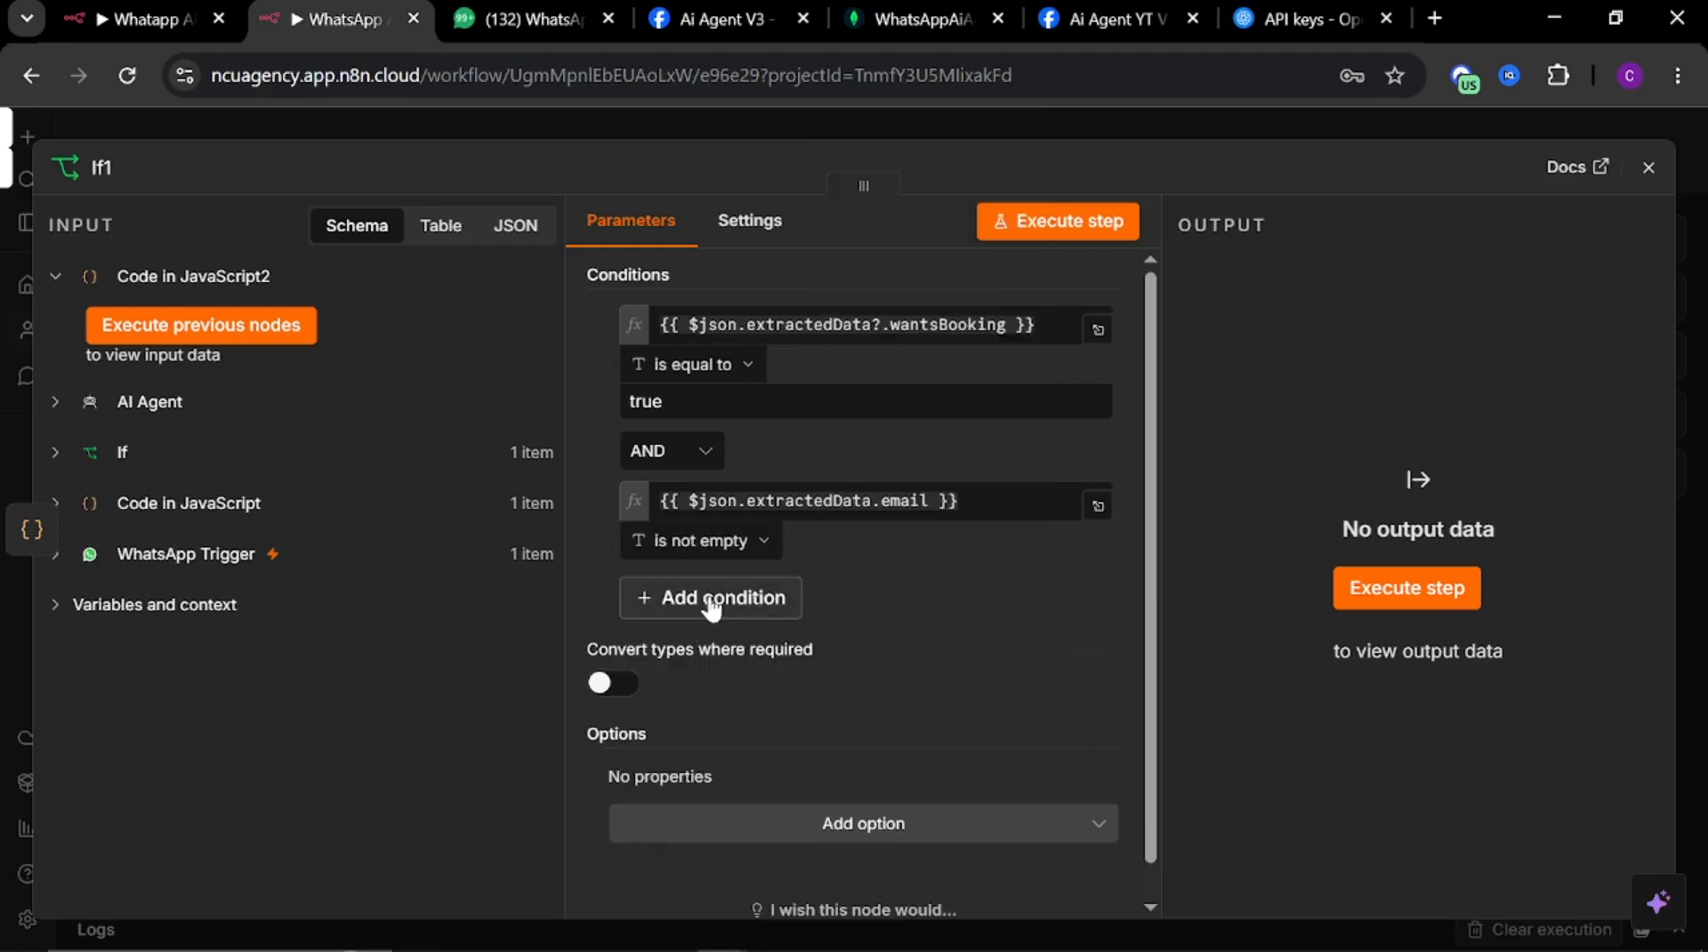
# Add a third condition using the {{ $json.extractedData.service }} expression copied from the reference If2, set to is not empty
pyautogui.click(715, 612)
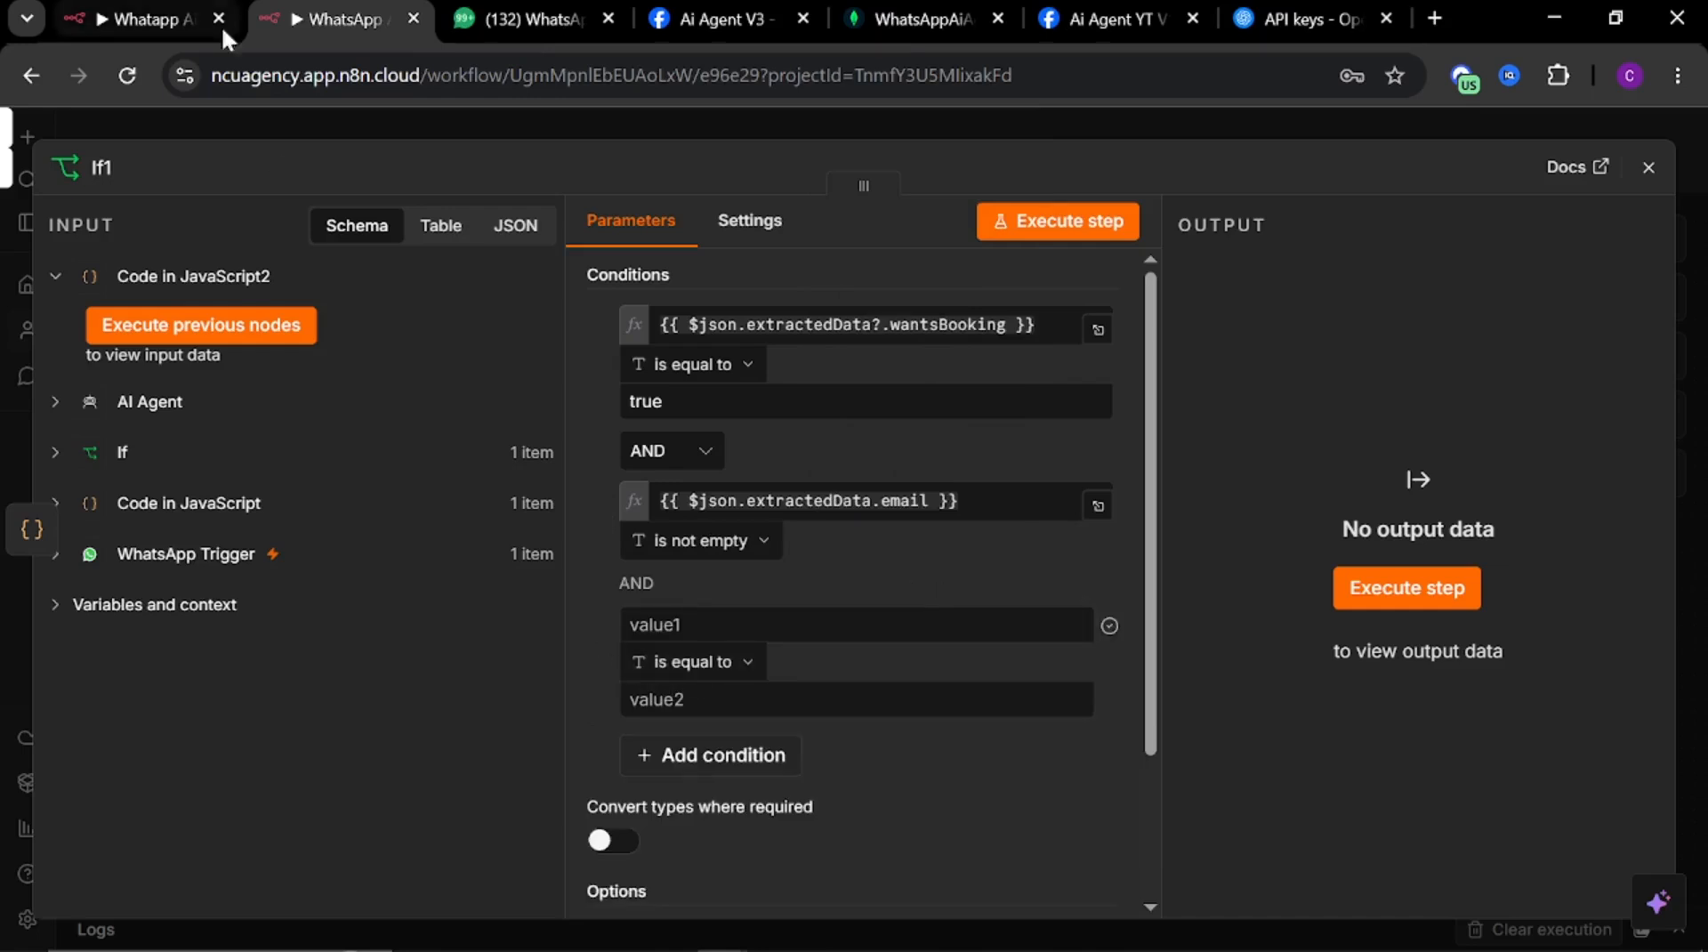
pyautogui.click(165, 32)
pyautogui.click(919, 679)
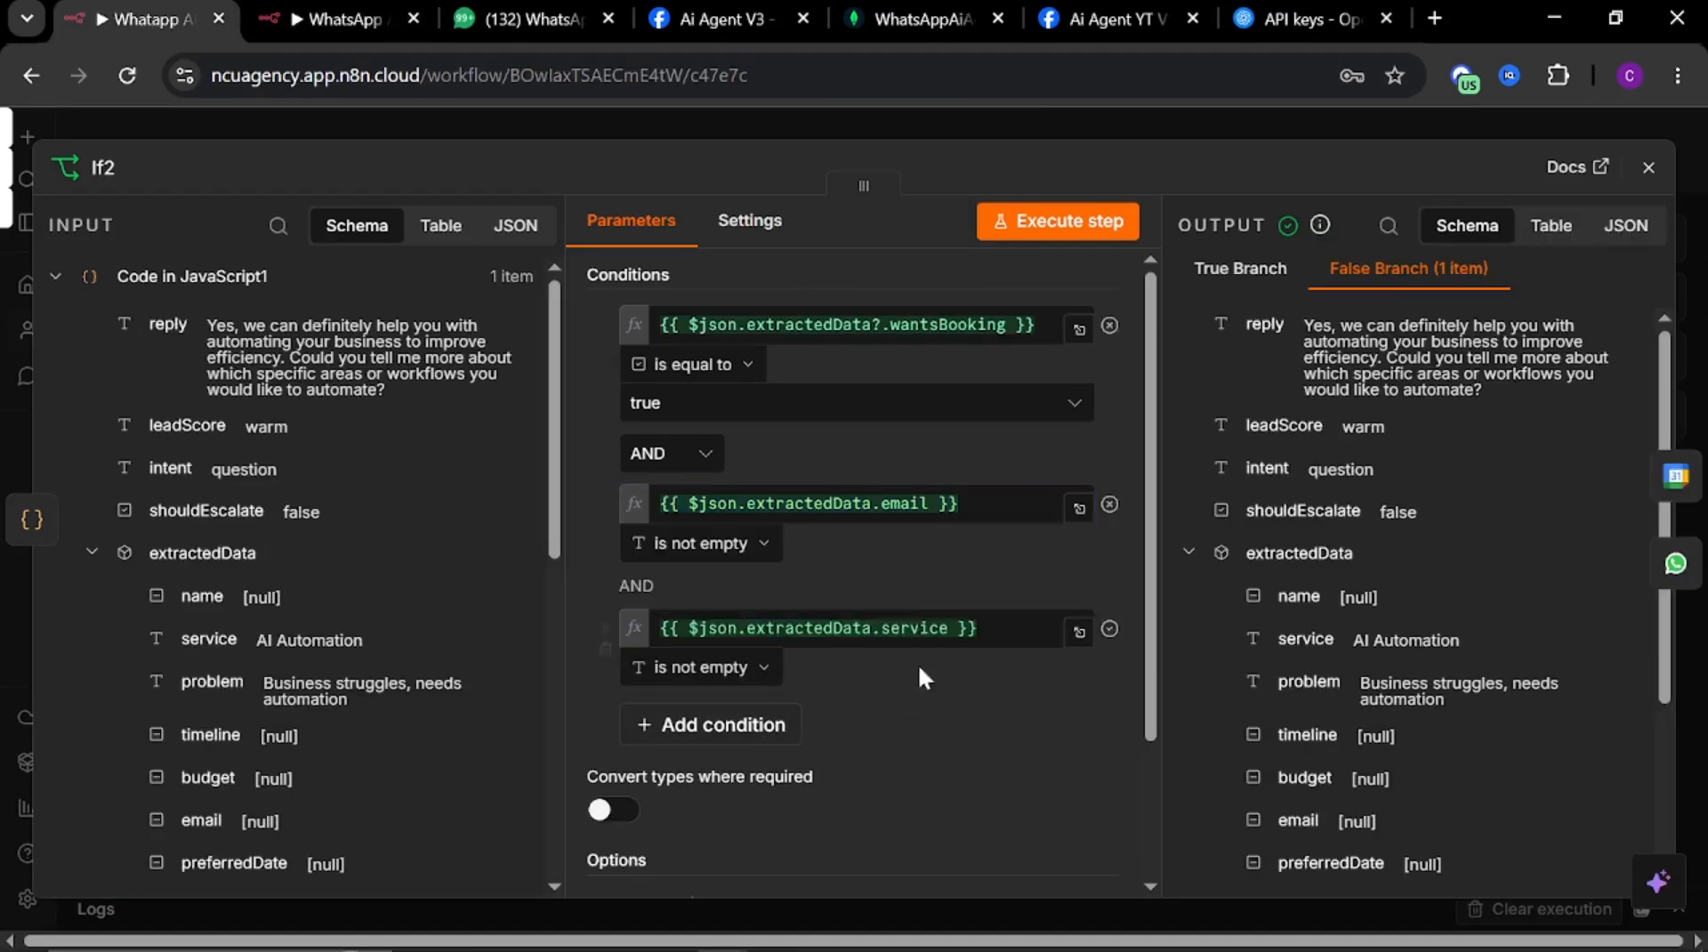
pyautogui.moveTo(996, 630); pyautogui.dragTo(542, 590)
pyautogui.hotkey('ctrl', 'c')
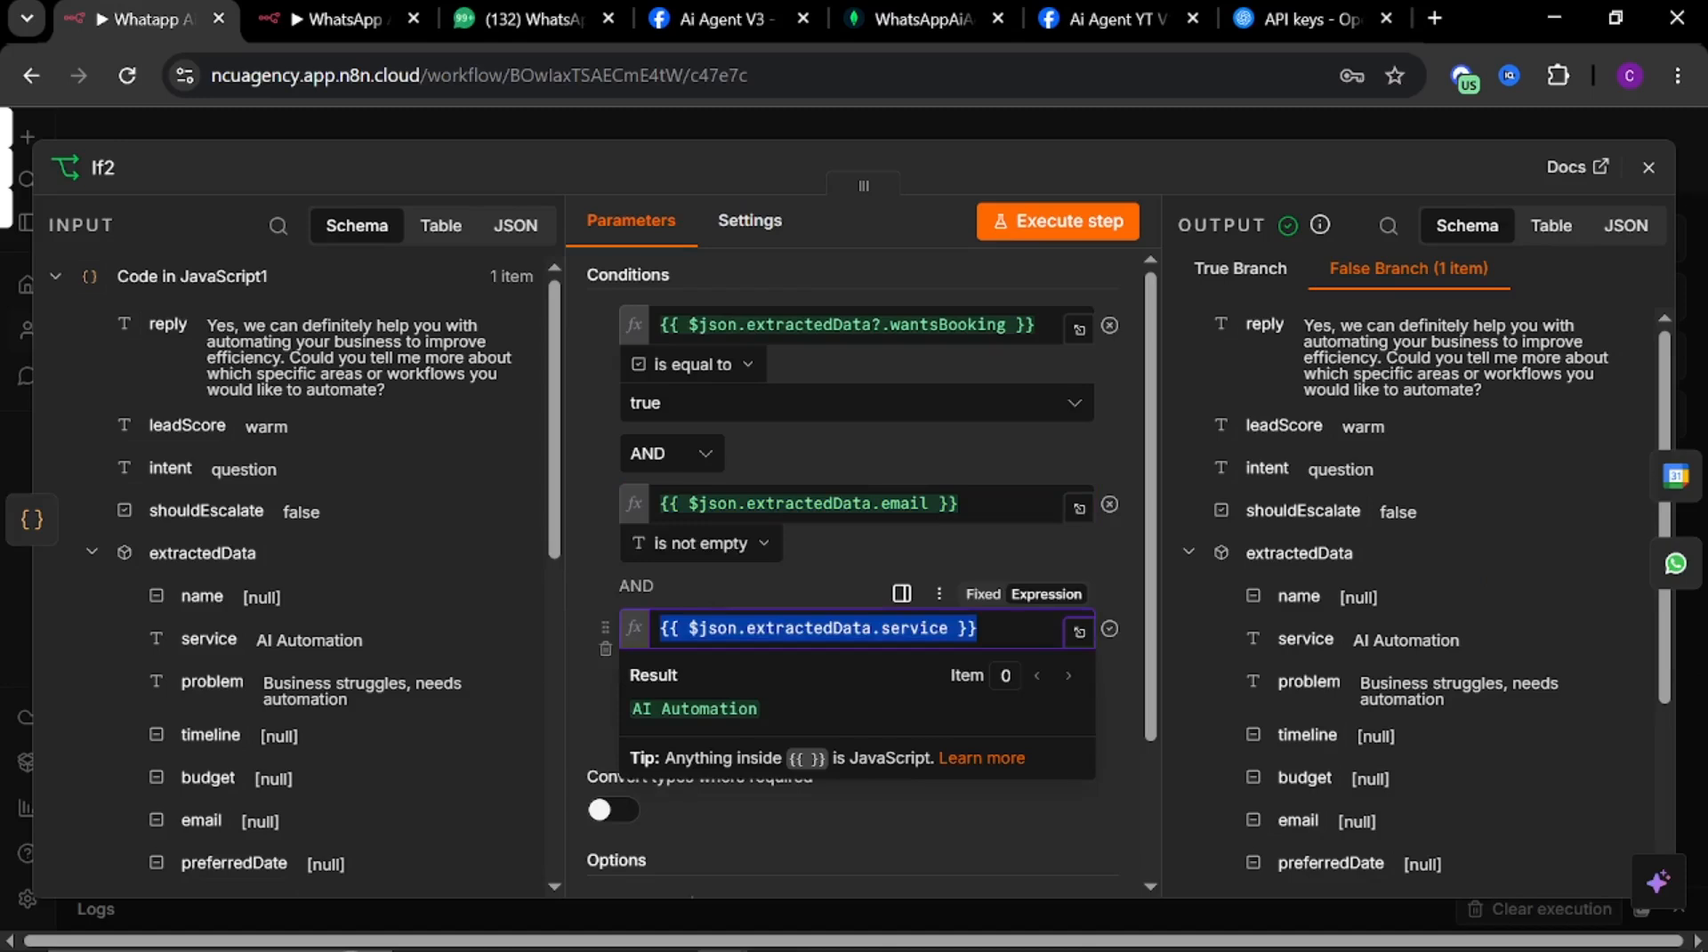
pyautogui.click(808, 573)
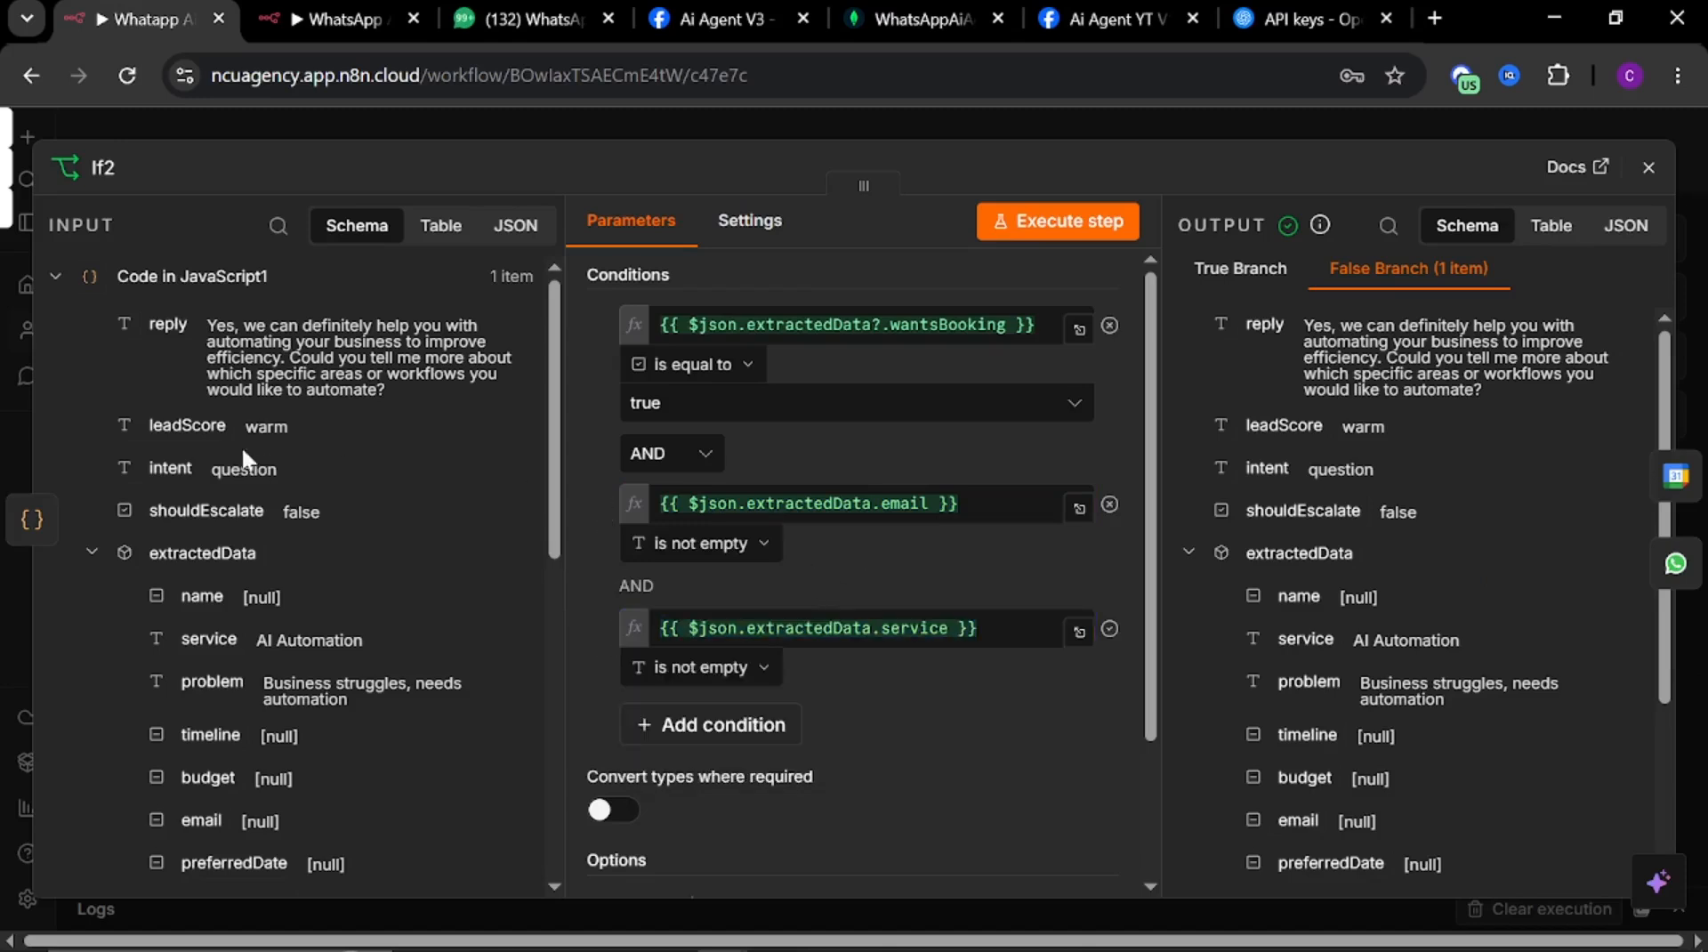
pyautogui.click(325, 20)
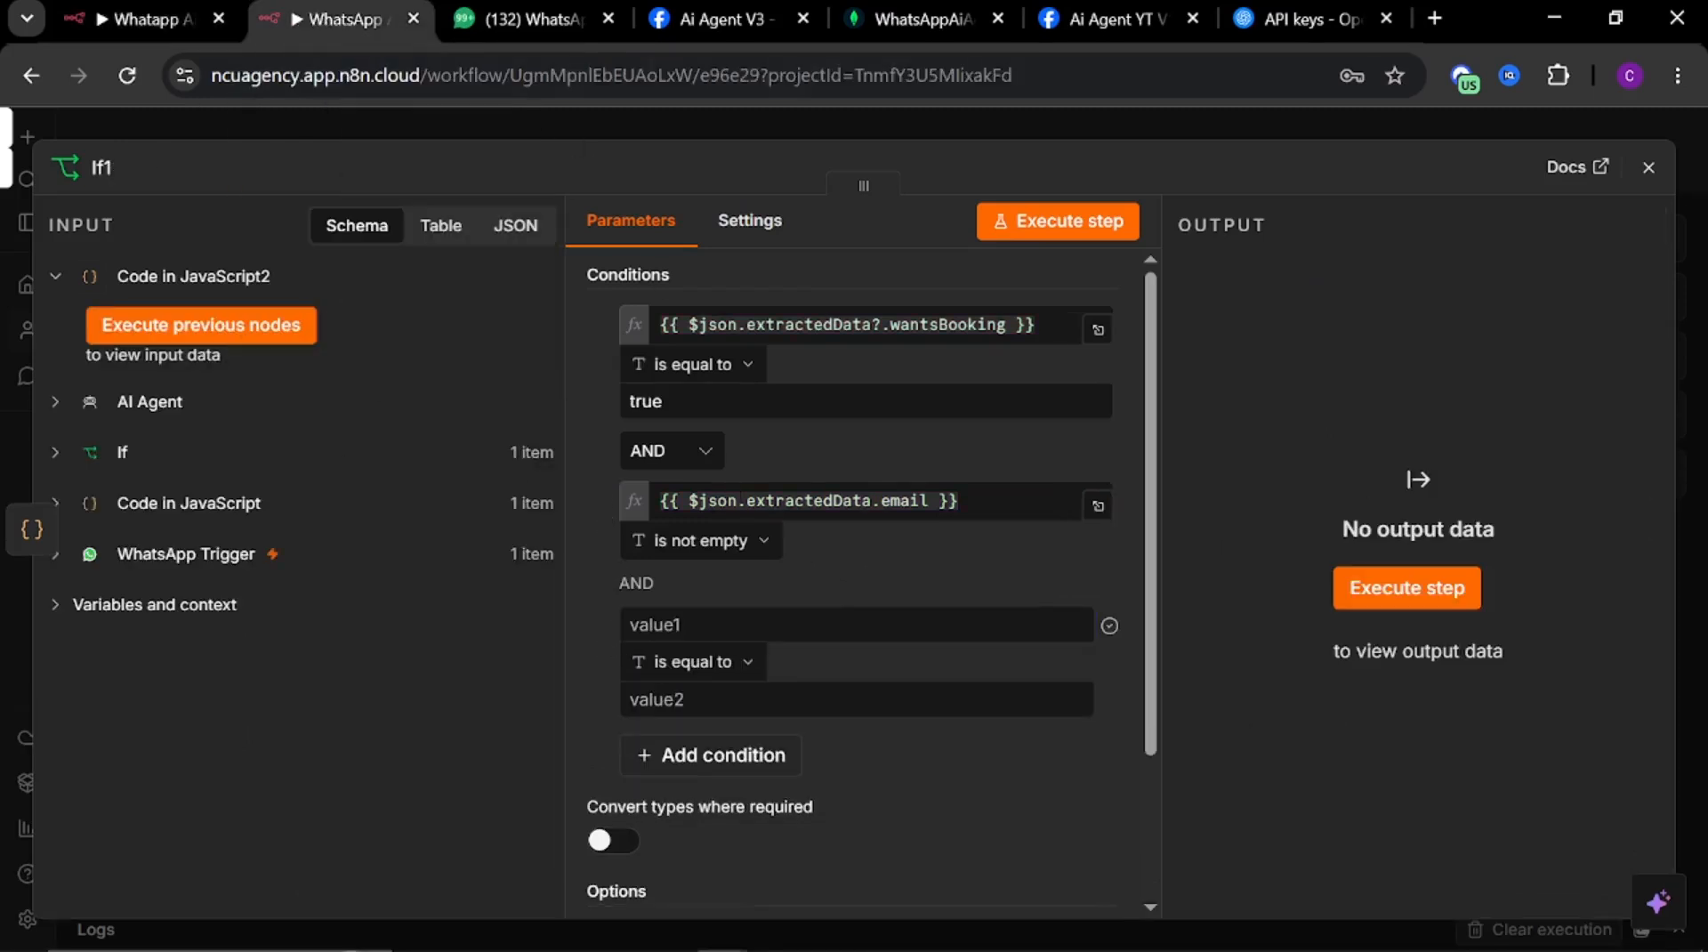
pyautogui.click(630, 625)
pyautogui.hotkey('ctrl', 'v')
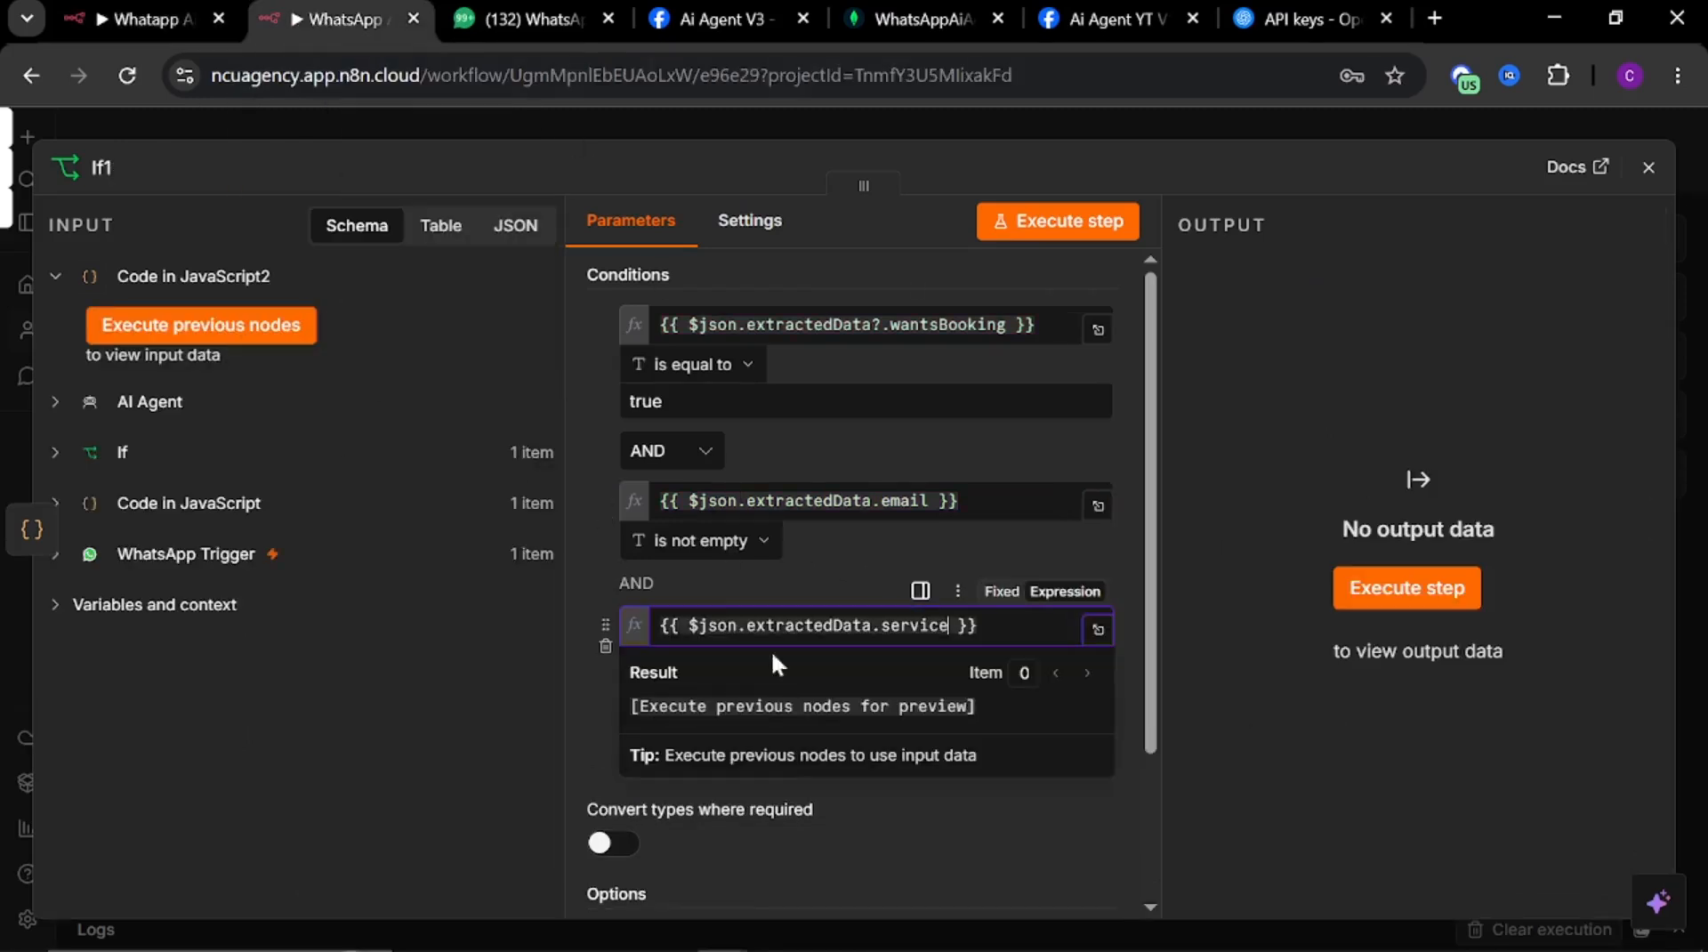
pyautogui.click(583, 706)
pyautogui.click(677, 702)
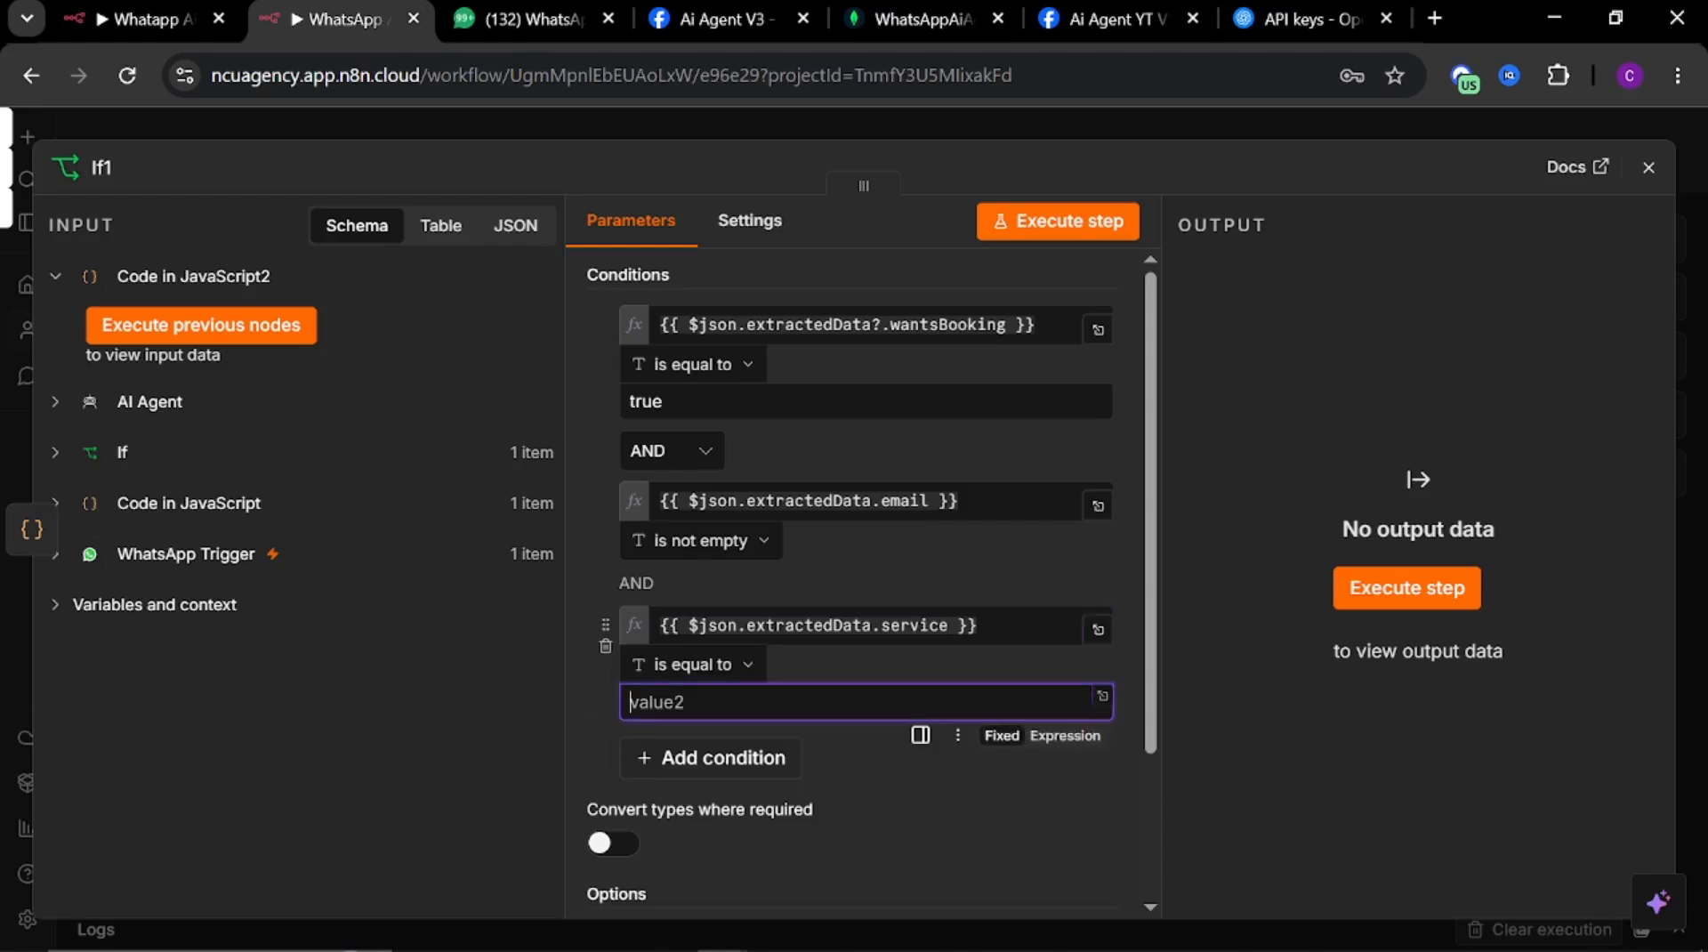
pyautogui.click(694, 665)
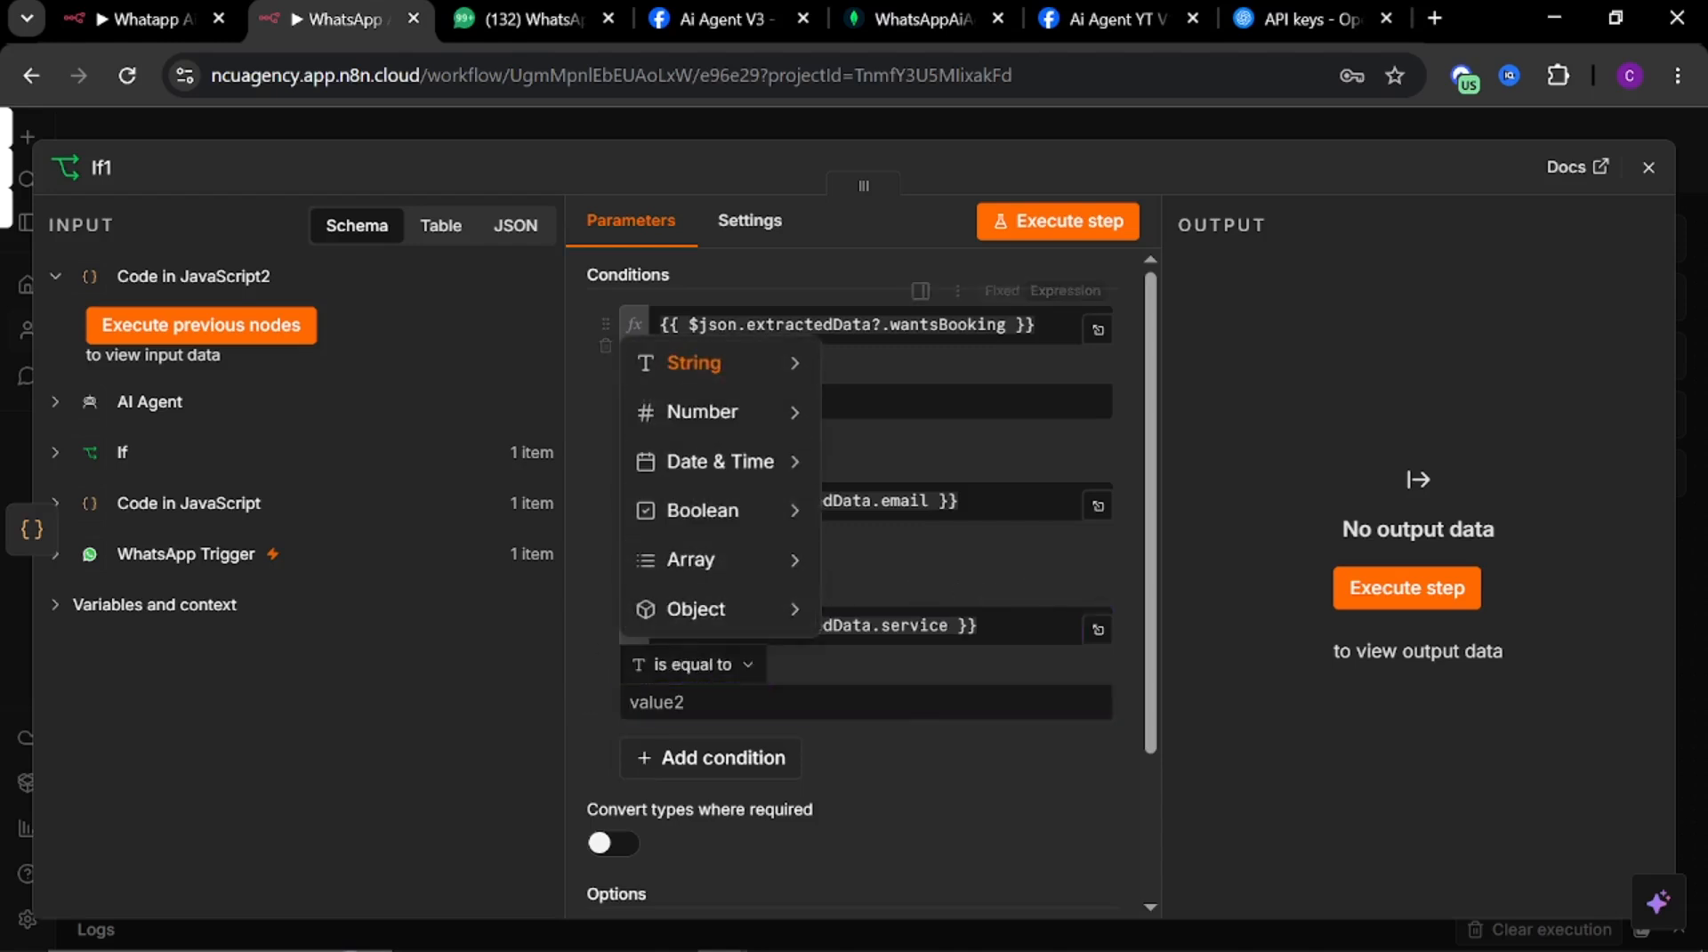
pyautogui.moveTo(735, 366)
pyautogui.click(884, 457)
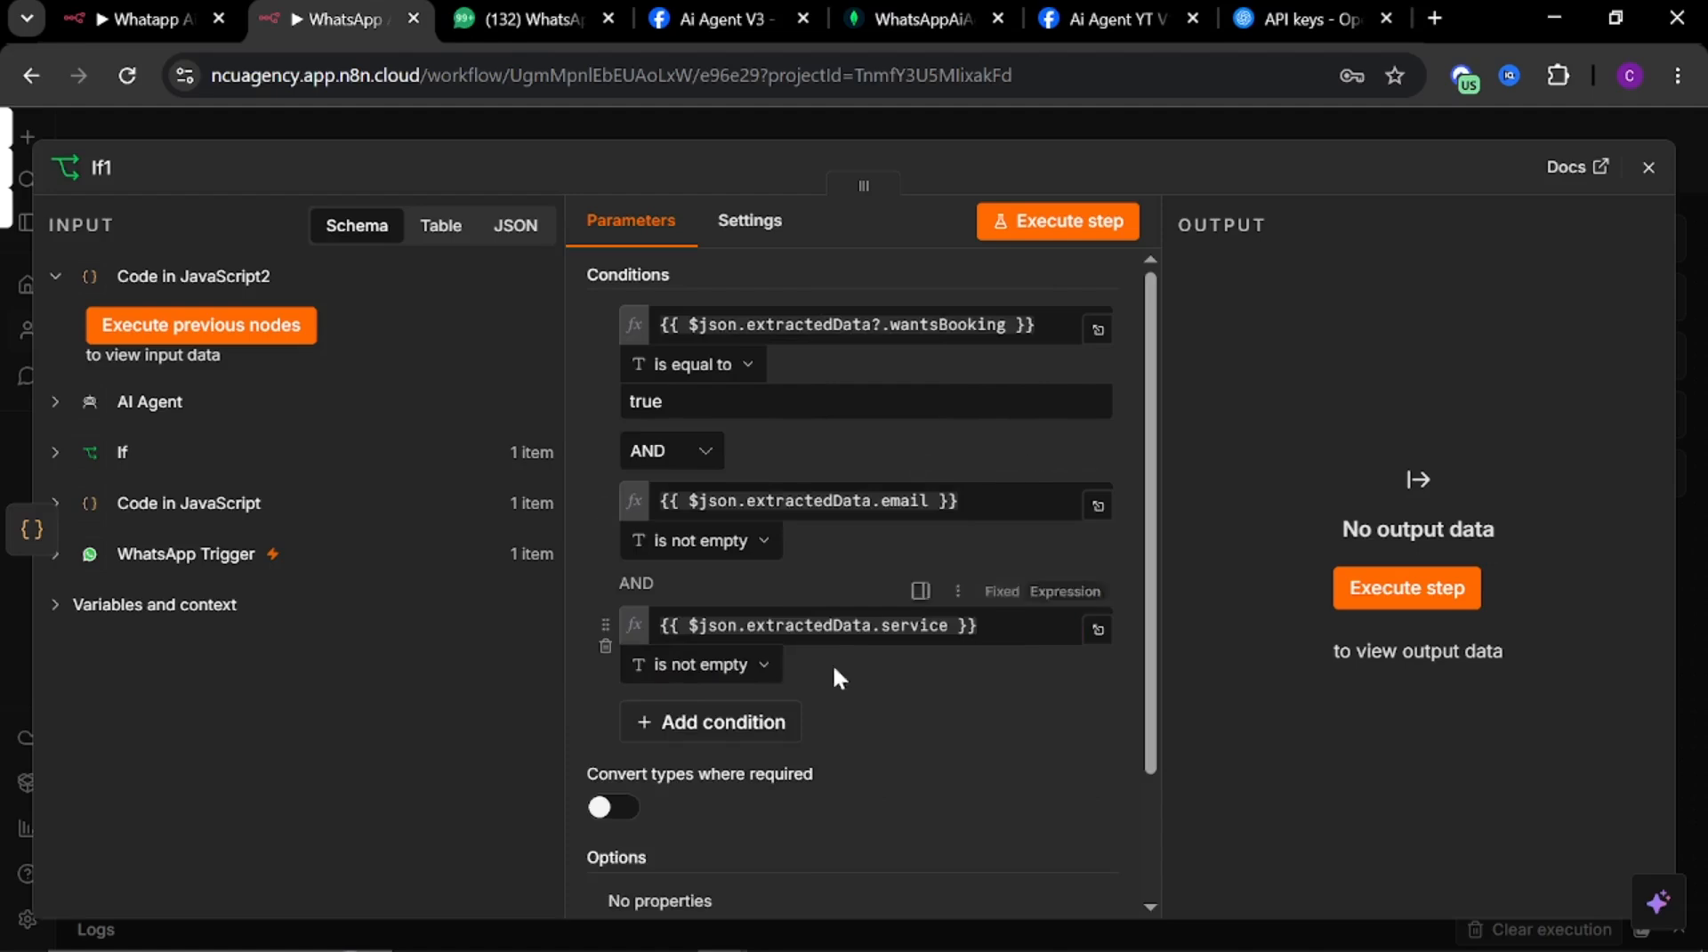
# Compare If1's conditions against the reference If2 node and close If1
pyautogui.click(140, 27)
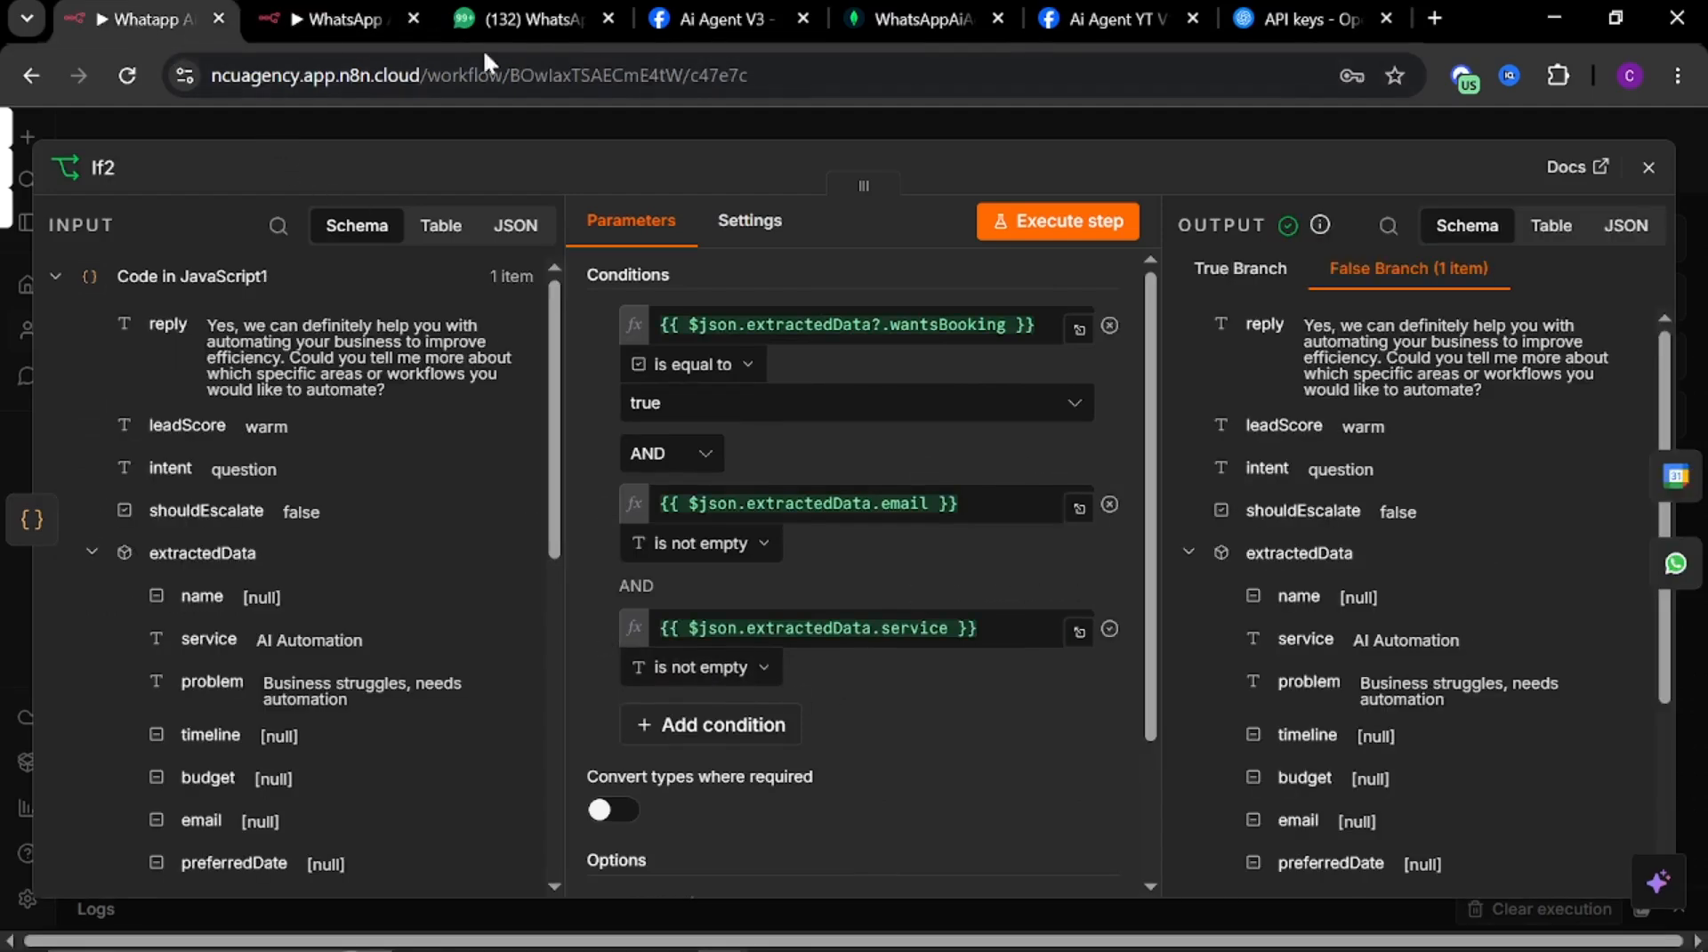
pyautogui.click(298, 19)
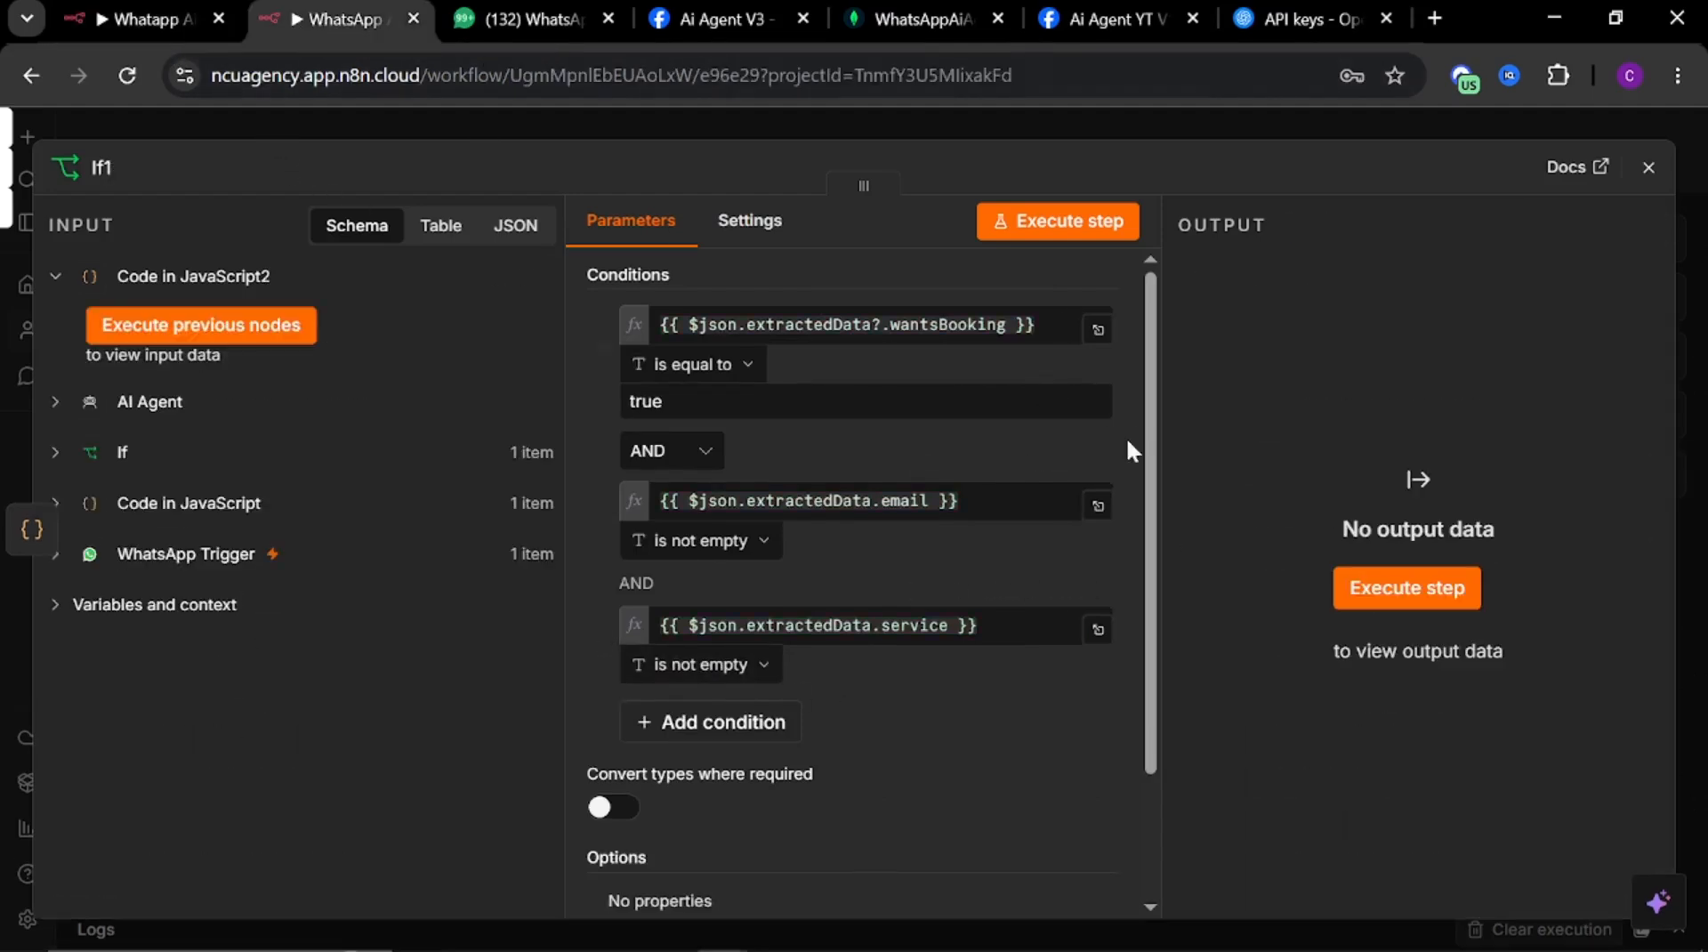
pyautogui.click(701, 114)
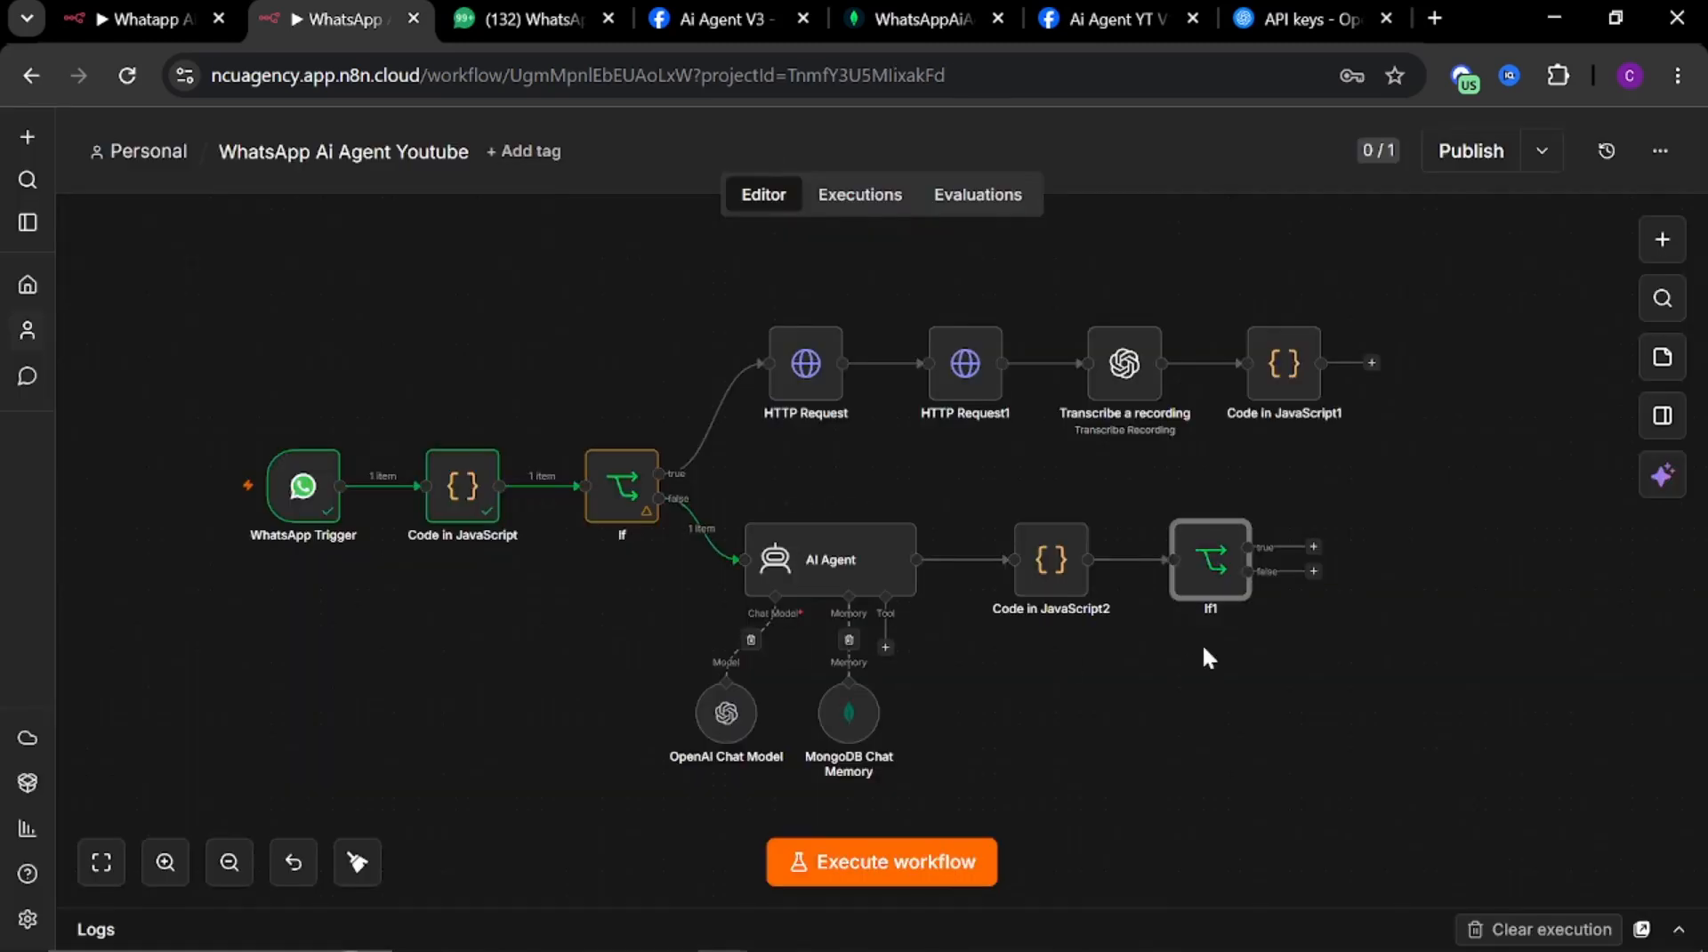
# Open the MongoDB Chat Memory node to review its settings, then close it
pyautogui.moveTo(1212, 663); pyautogui.dragTo(1046, 636)
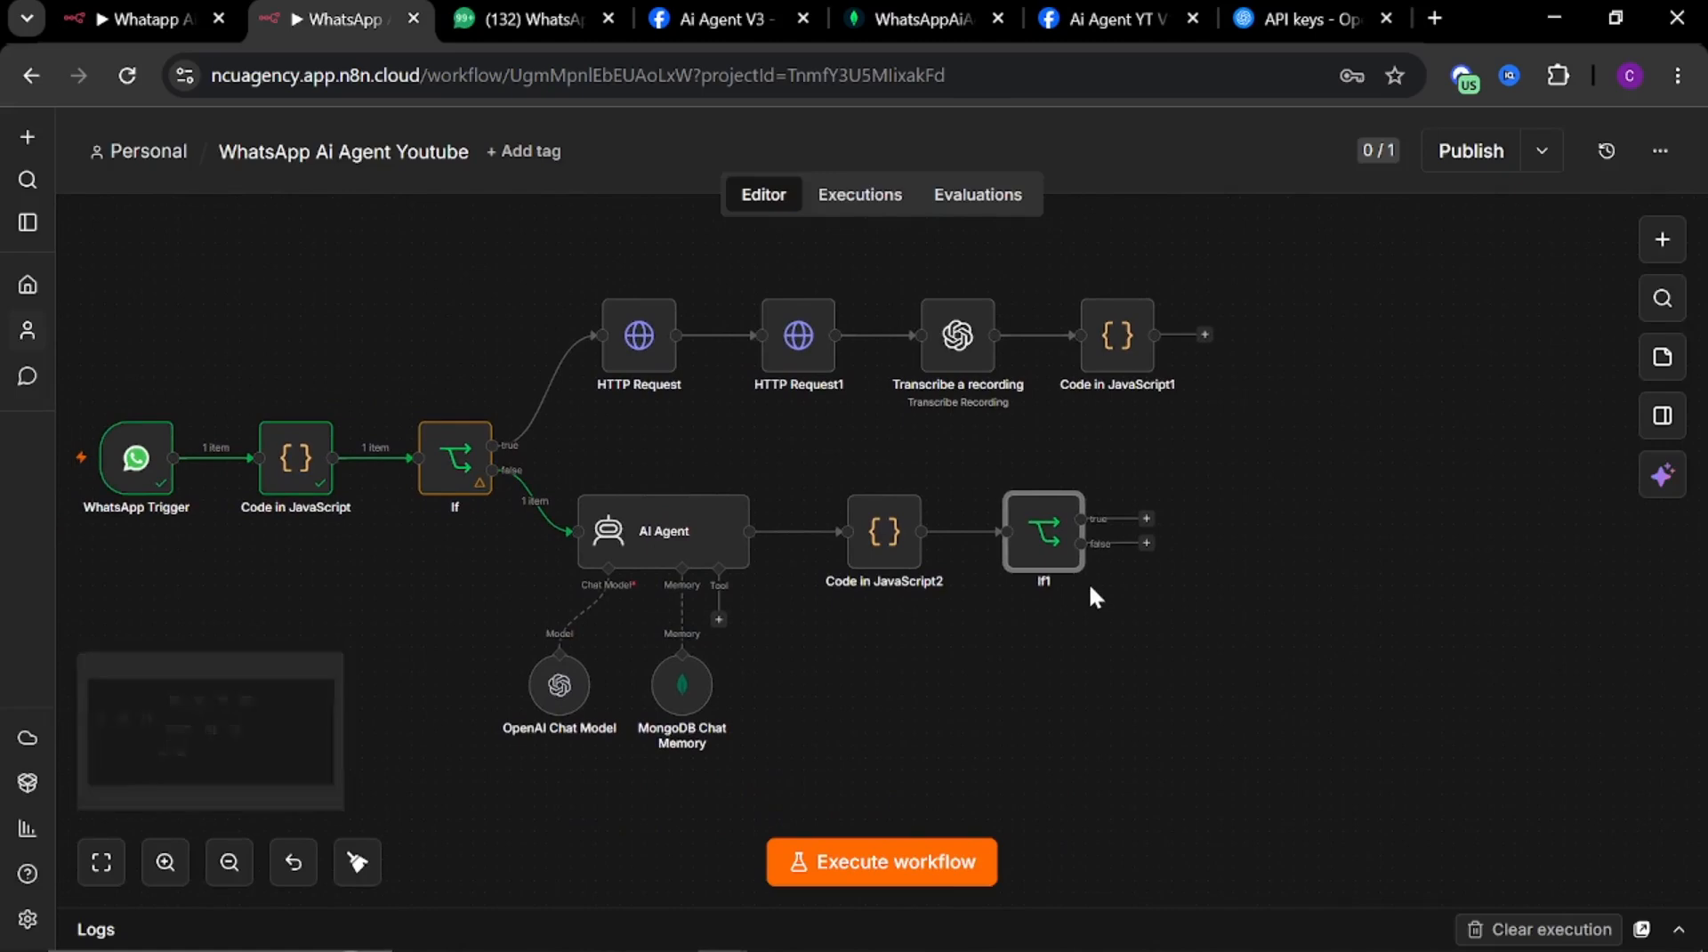
pyautogui.click(1147, 521)
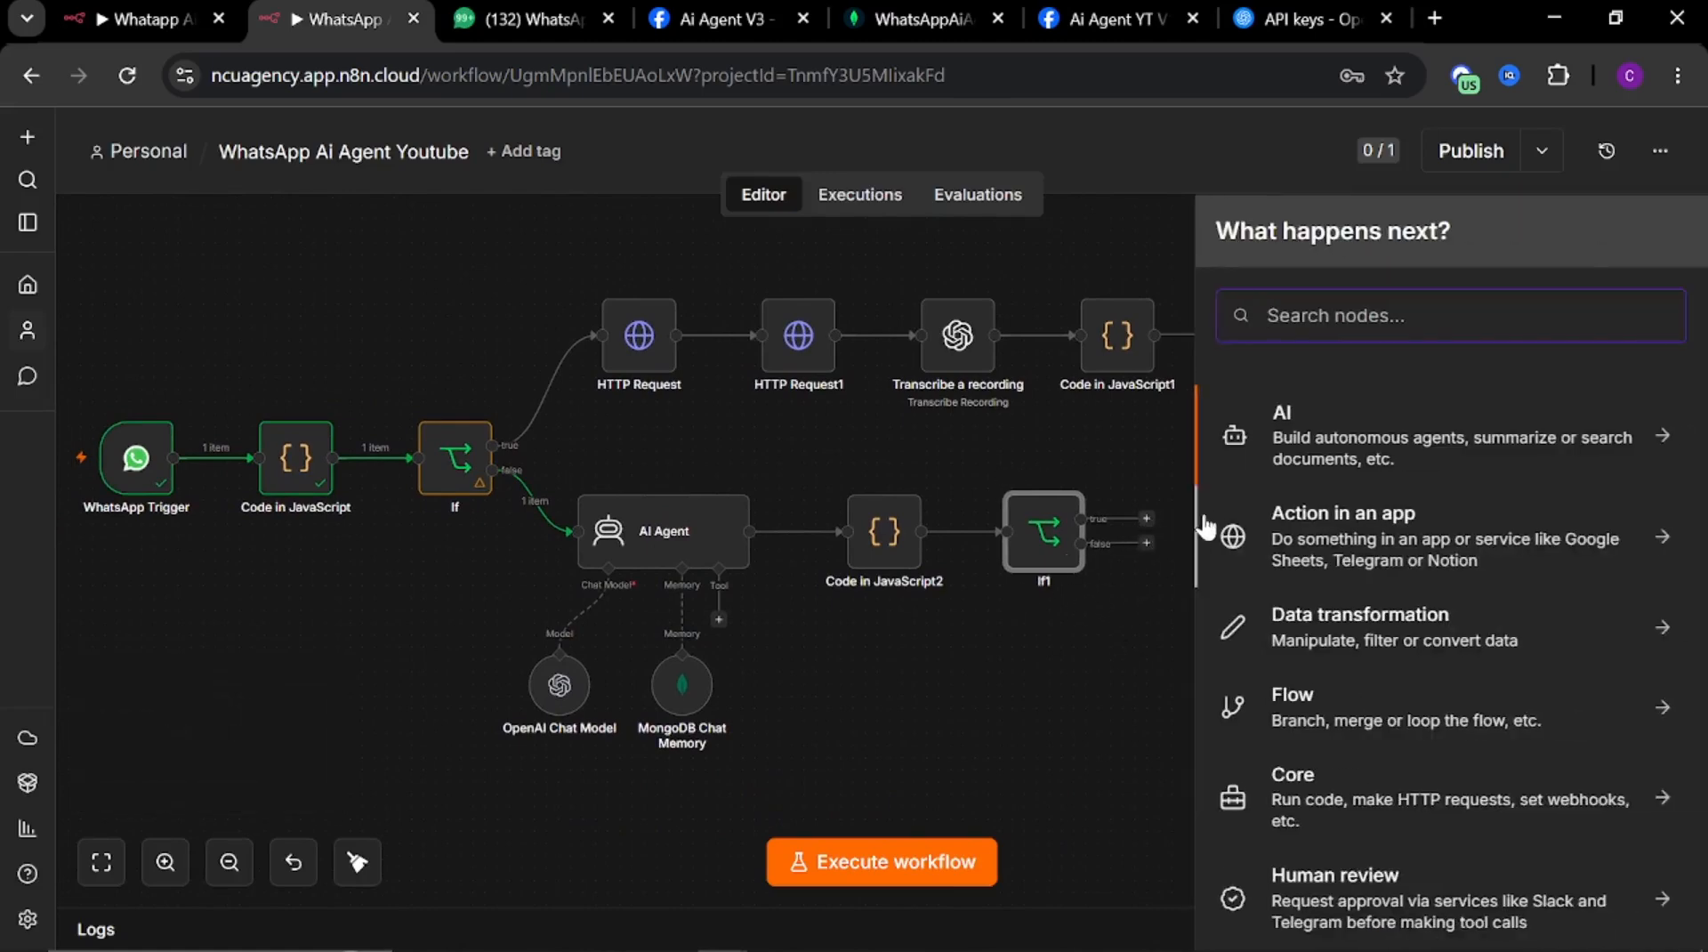
pyautogui.doubleClick(687, 706)
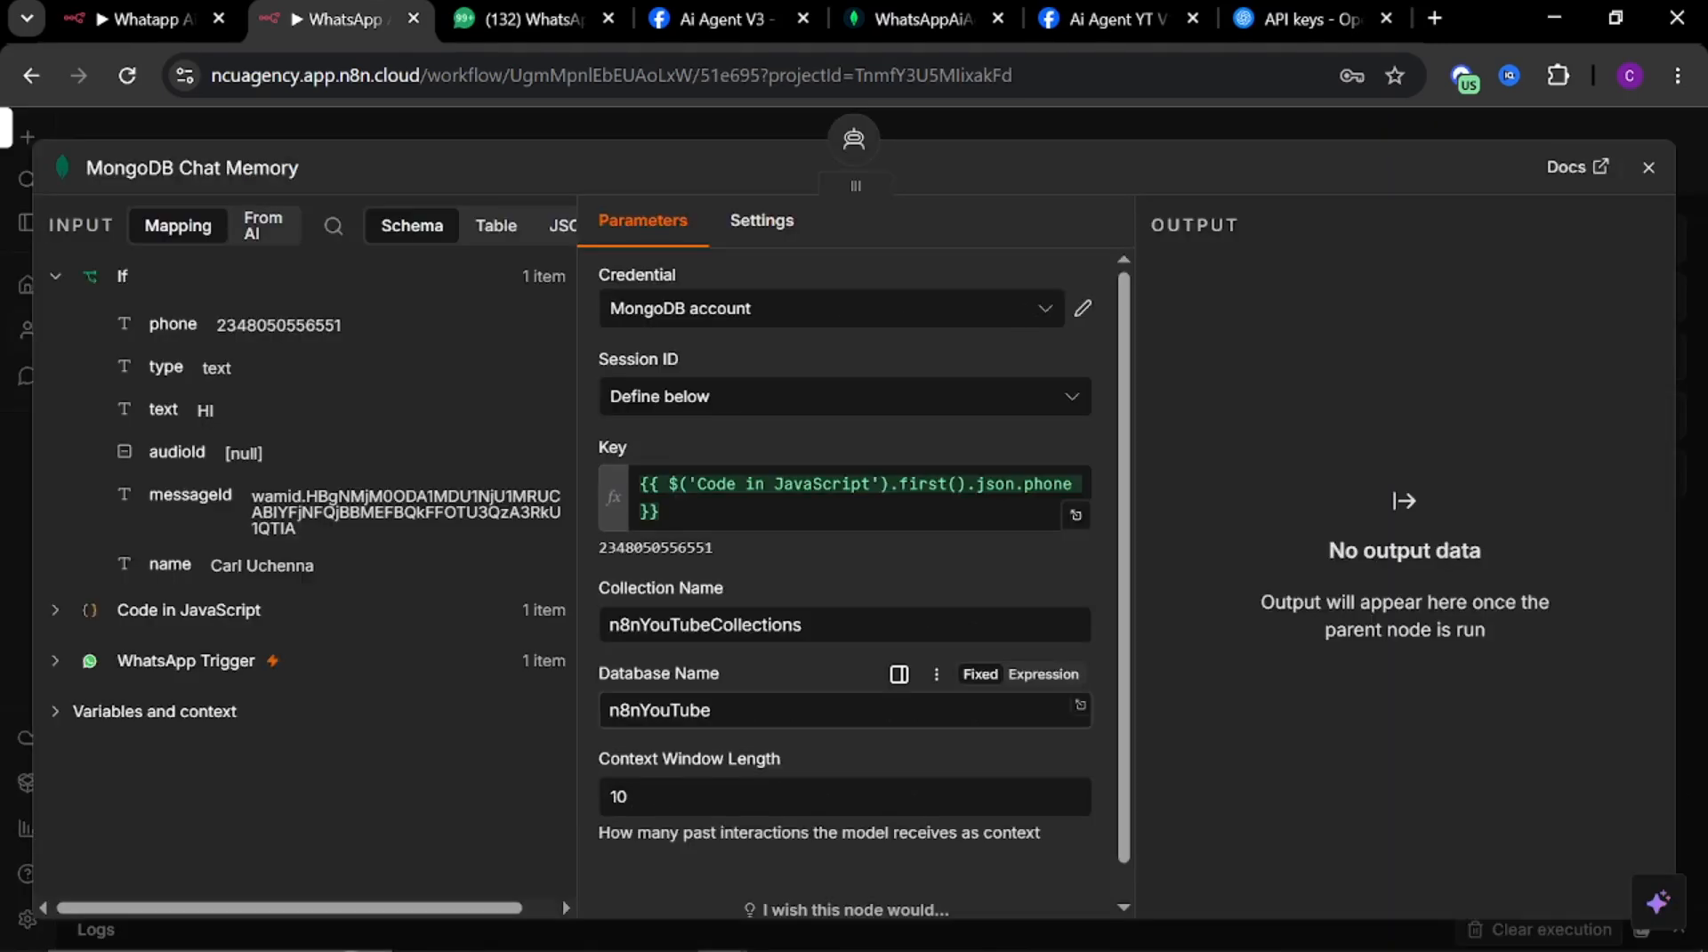
pyautogui.scroll(-1, 771, 675)
pyautogui.scroll(1, 767, 673)
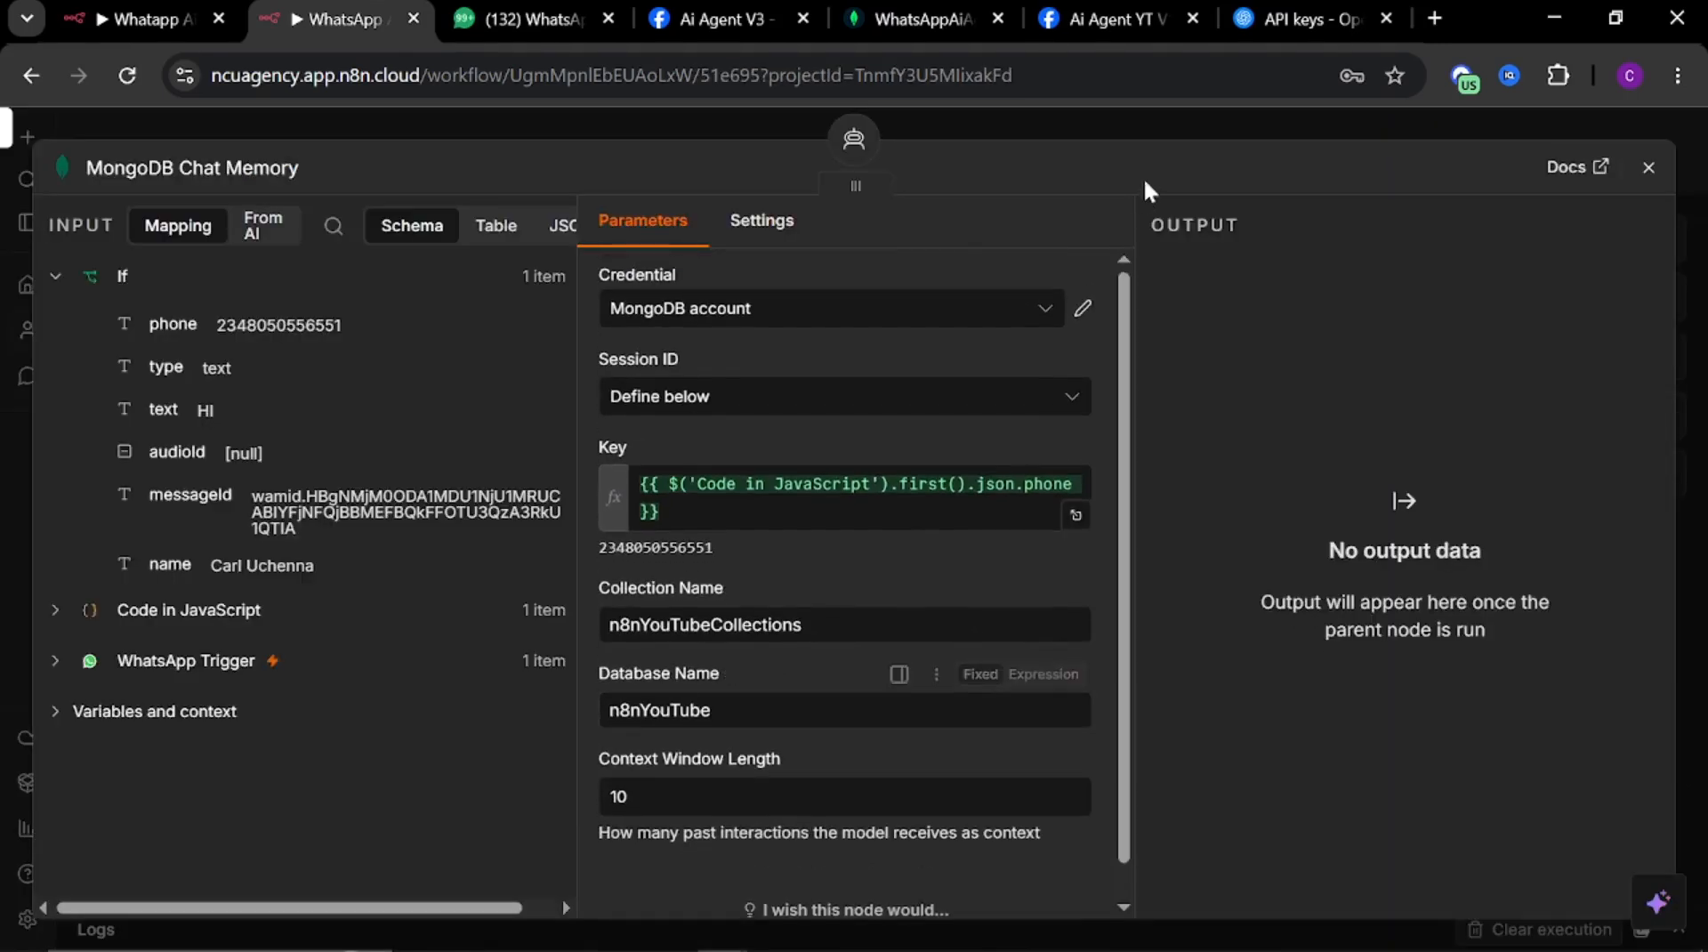
pyautogui.click(1146, 127)
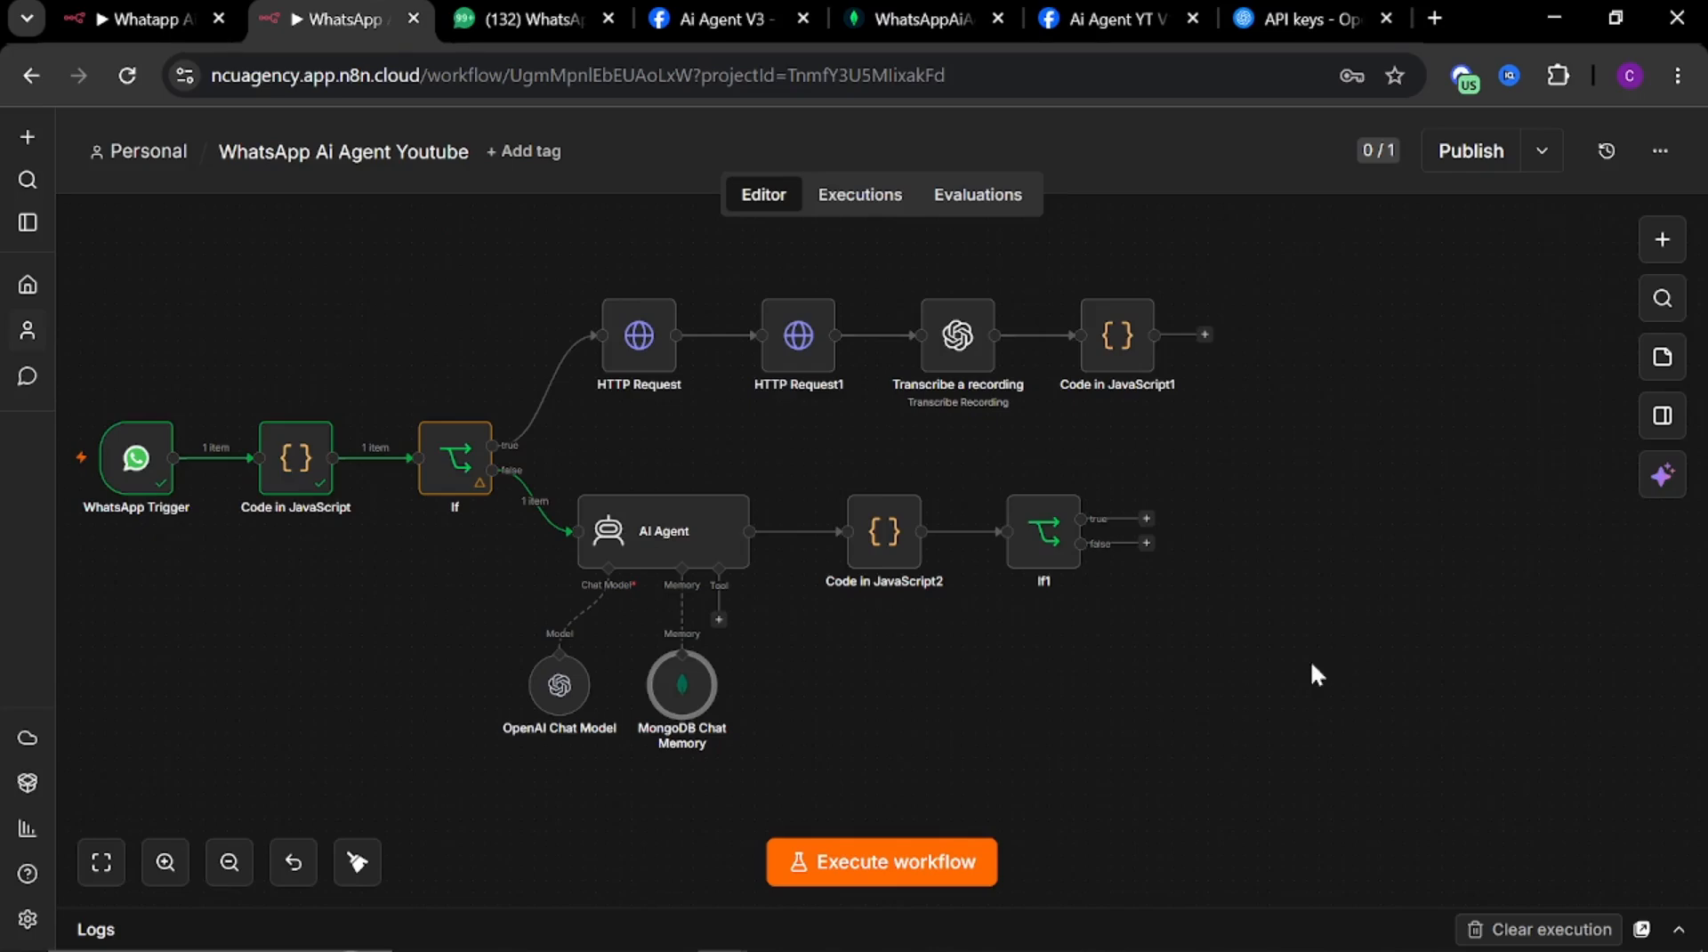
# Add a Google Calendar Create an event node on If1's true branch
pyautogui.click(1147, 520)
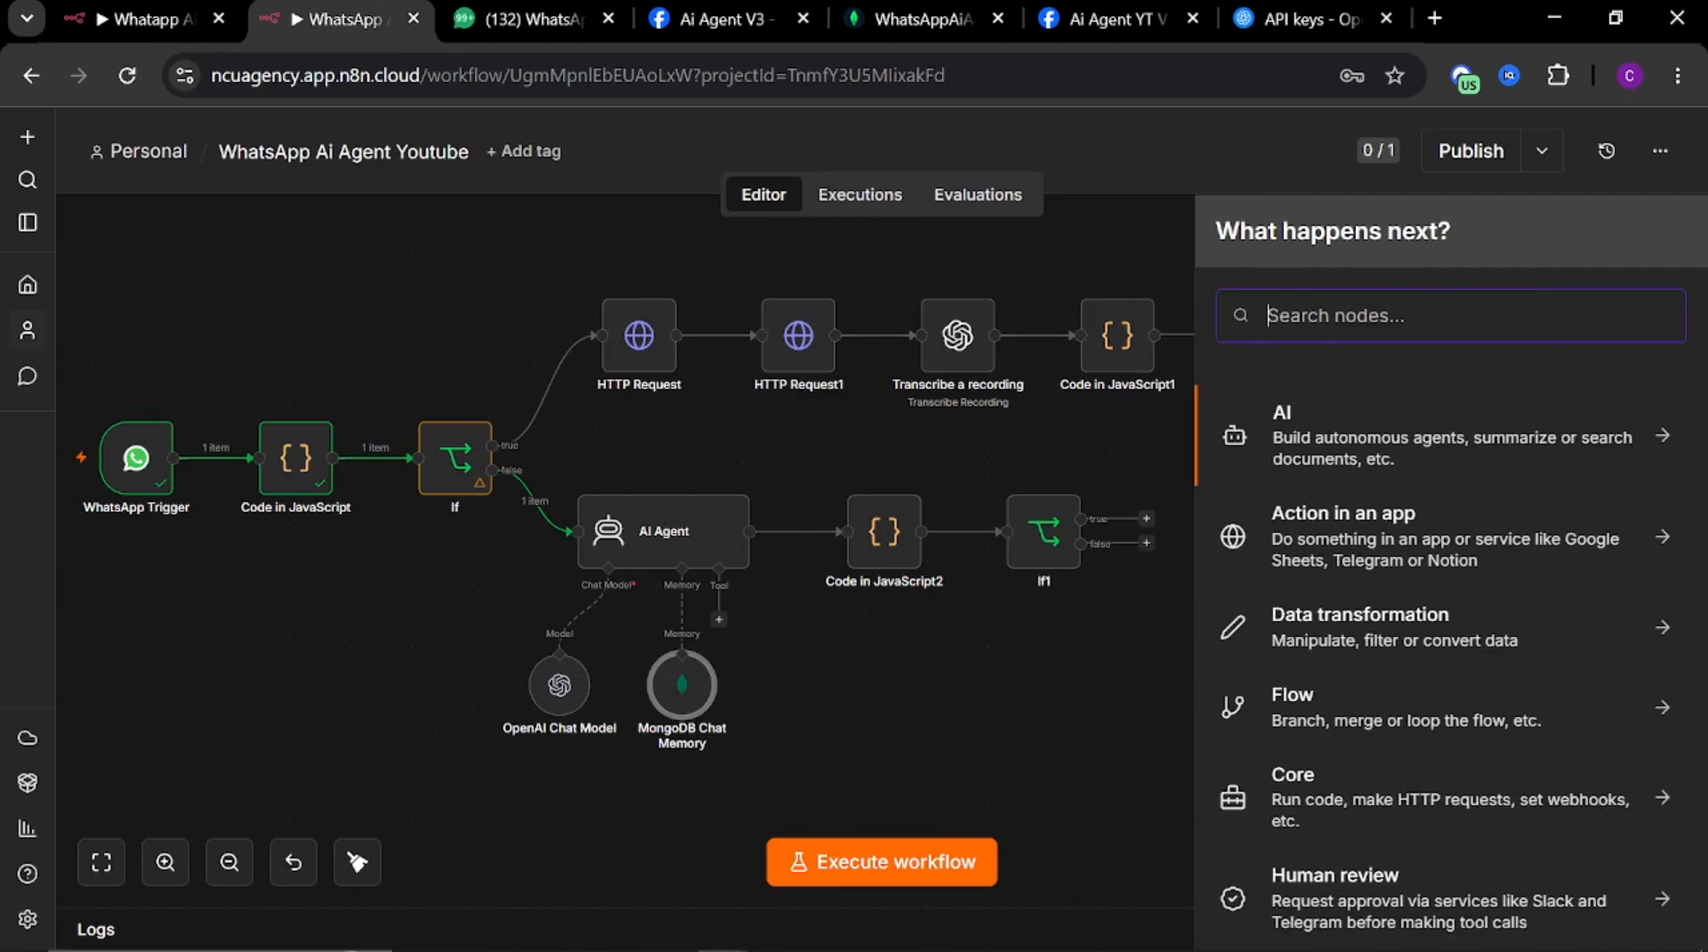
pyautogui.write('goo')
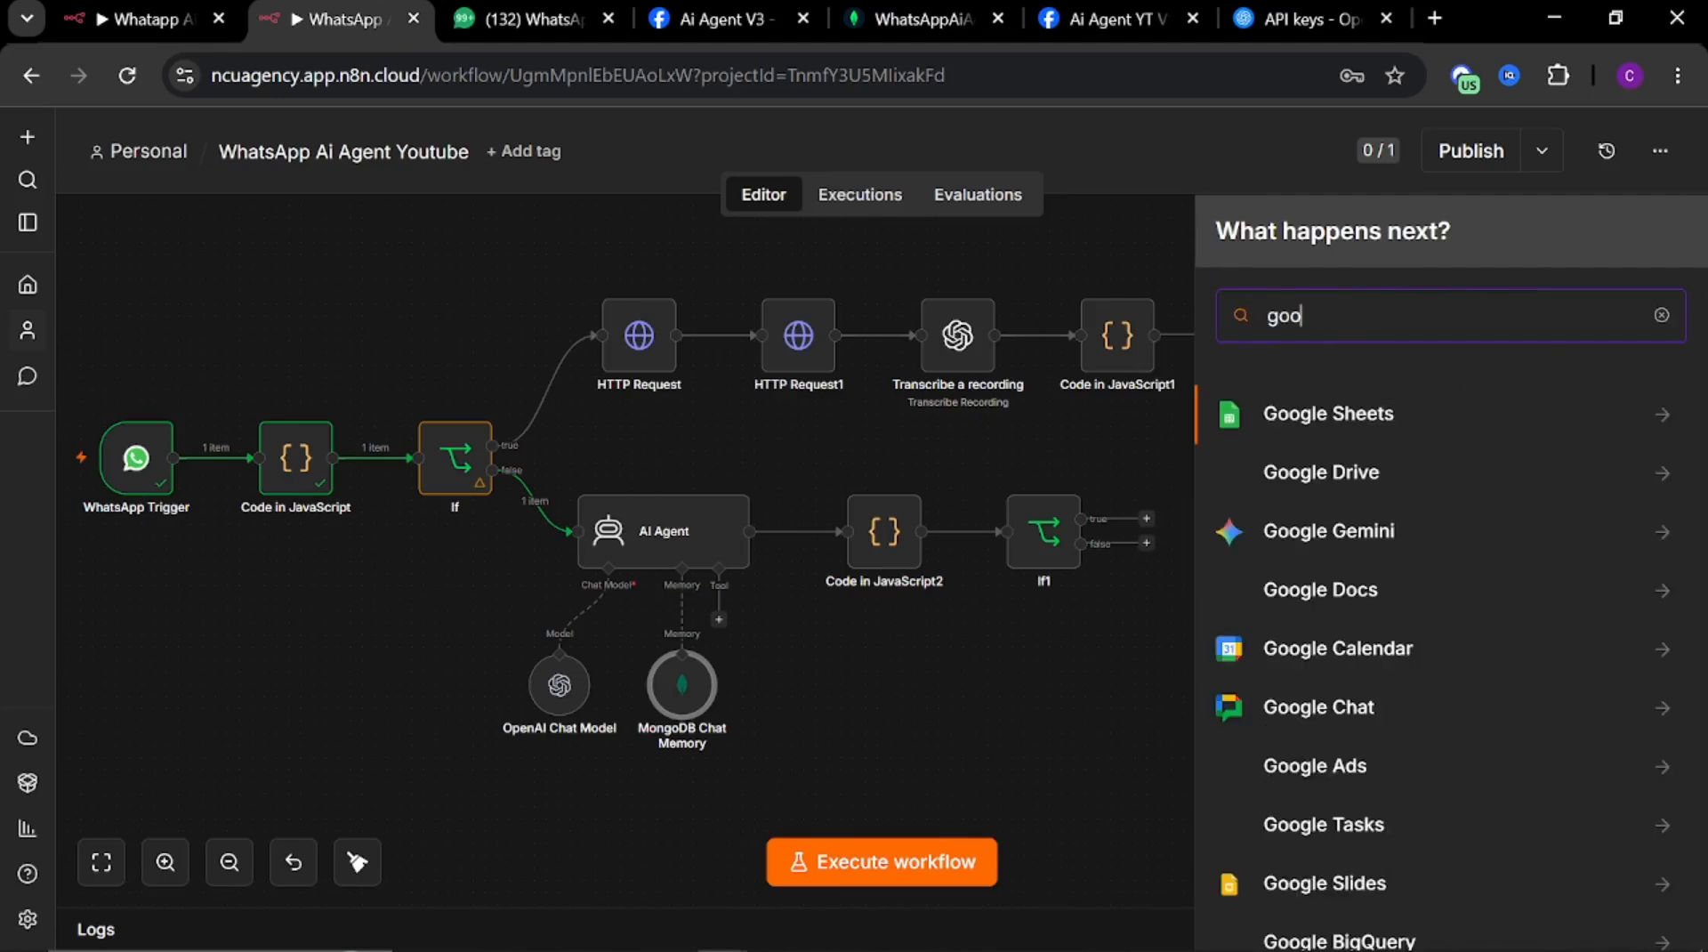
pyautogui.click(1328, 663)
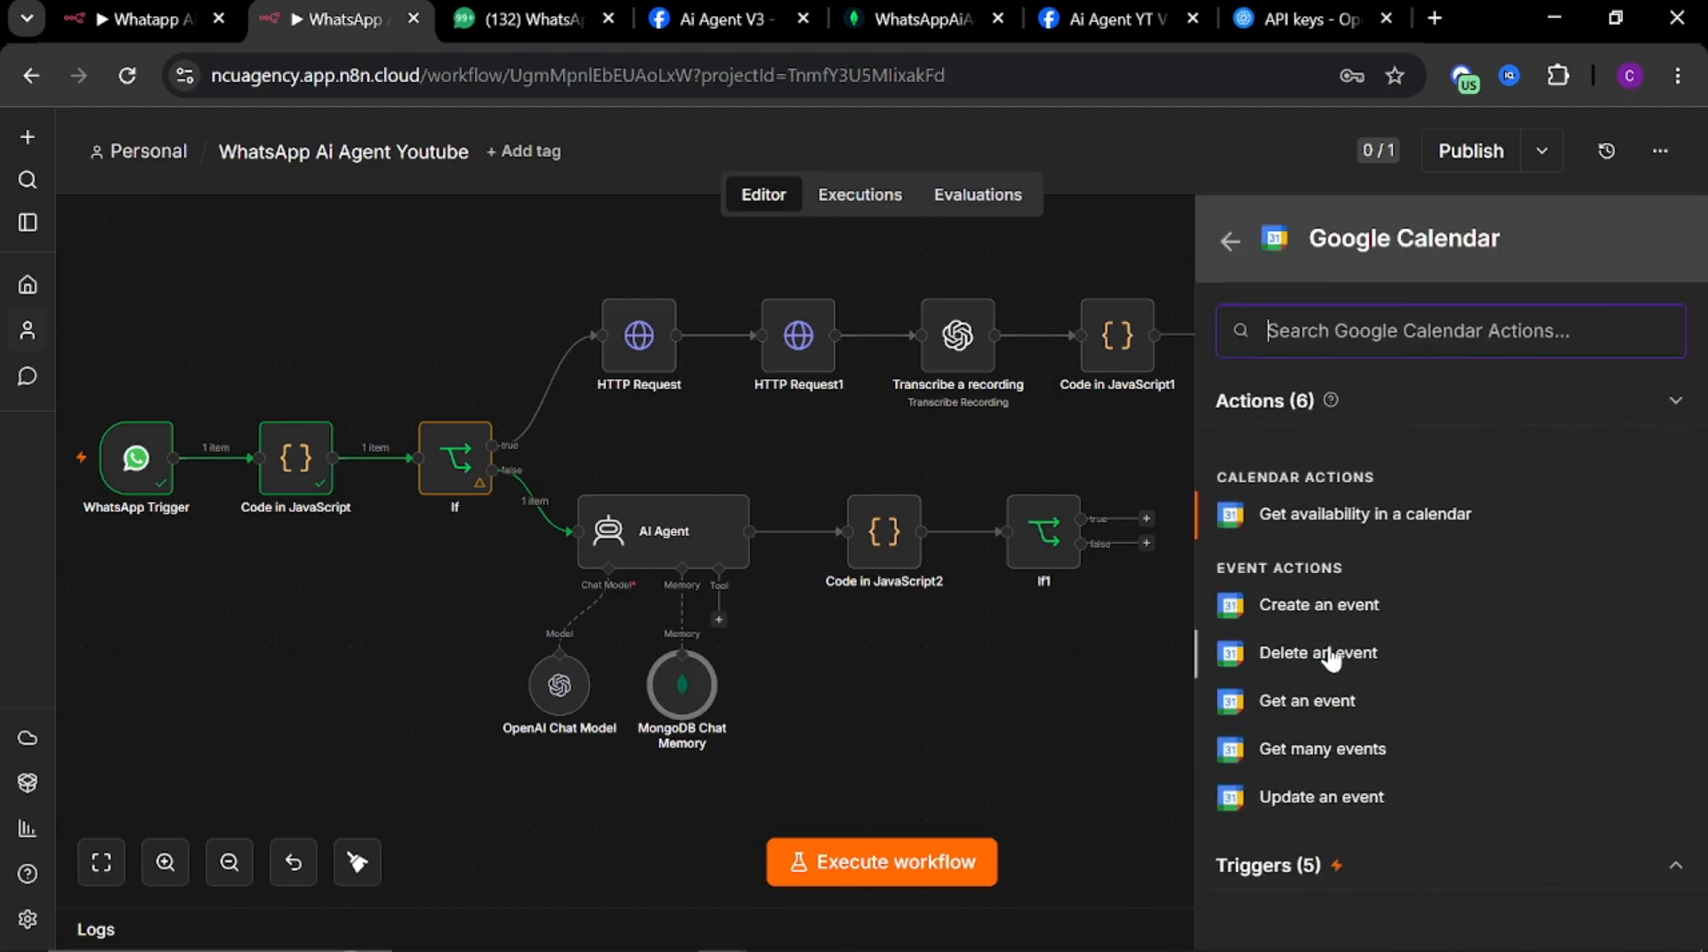
pyautogui.click(1308, 614)
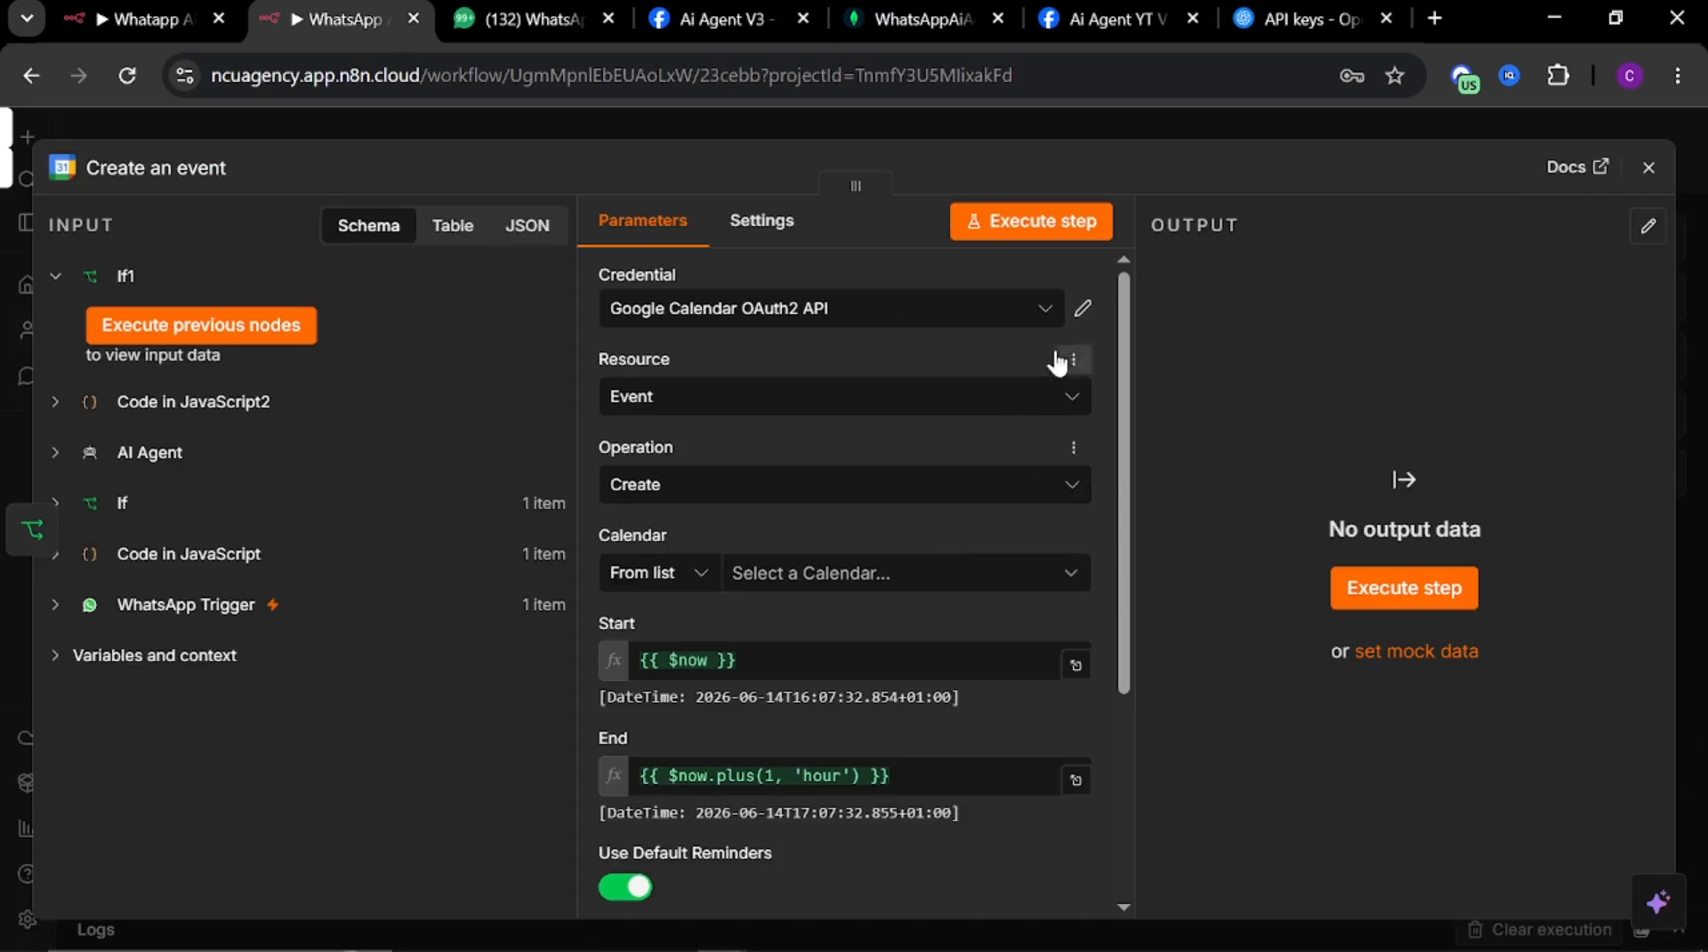
pyautogui.click(1084, 314)
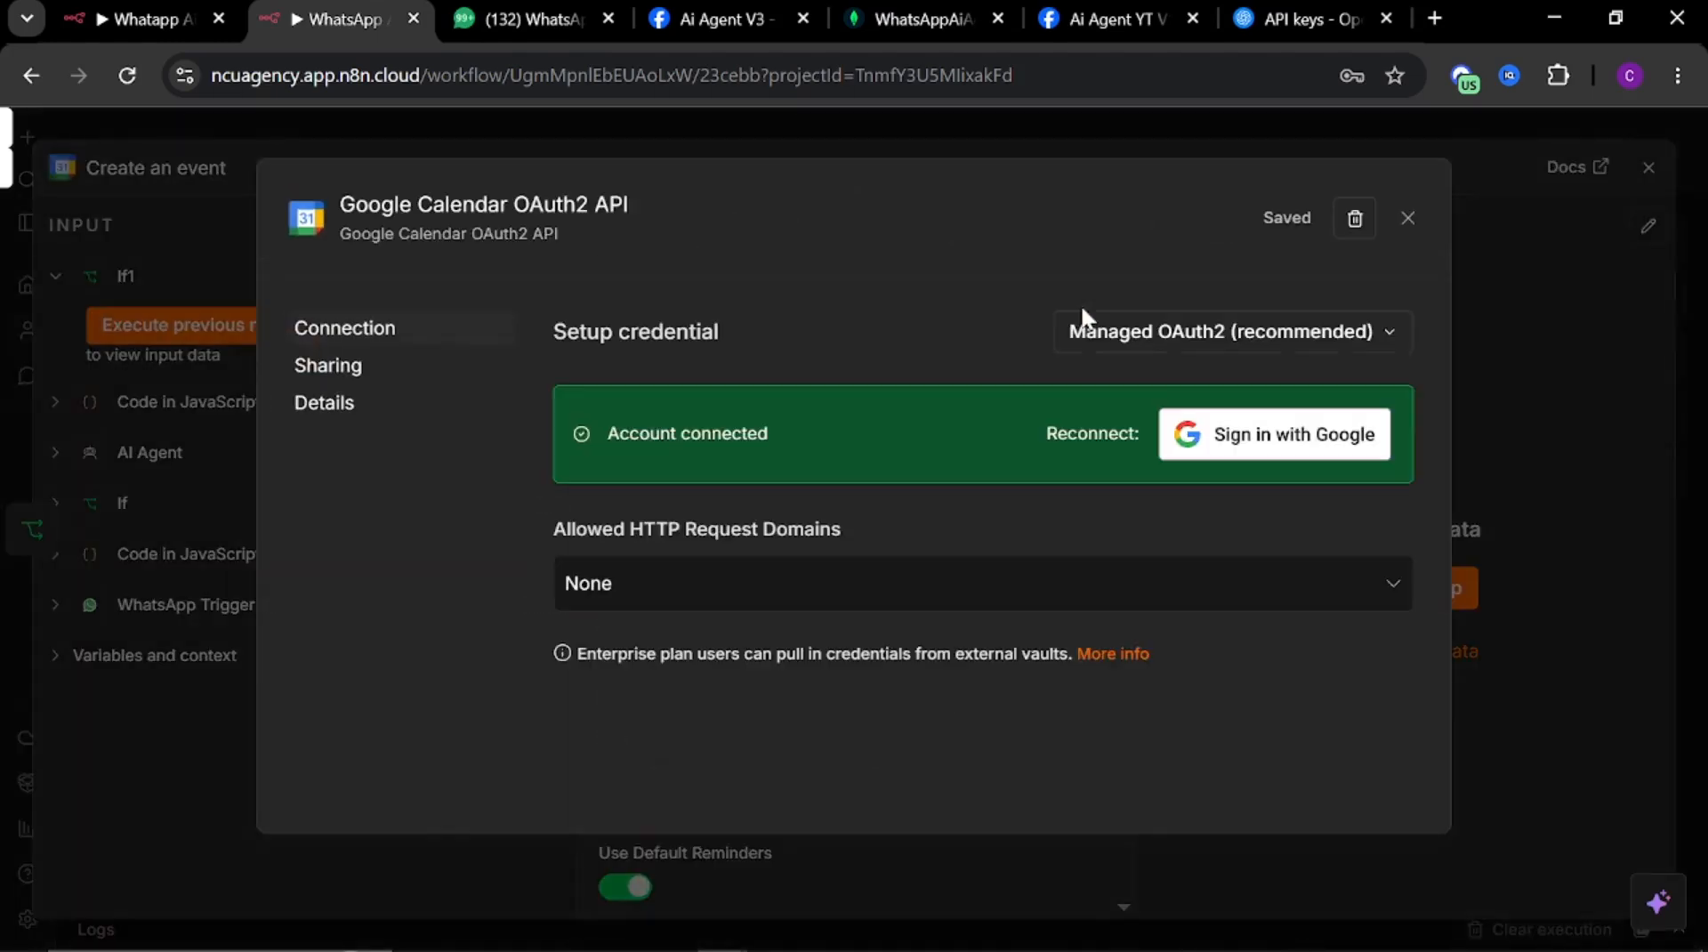
pyautogui.click(1408, 219)
pyautogui.click(842, 328)
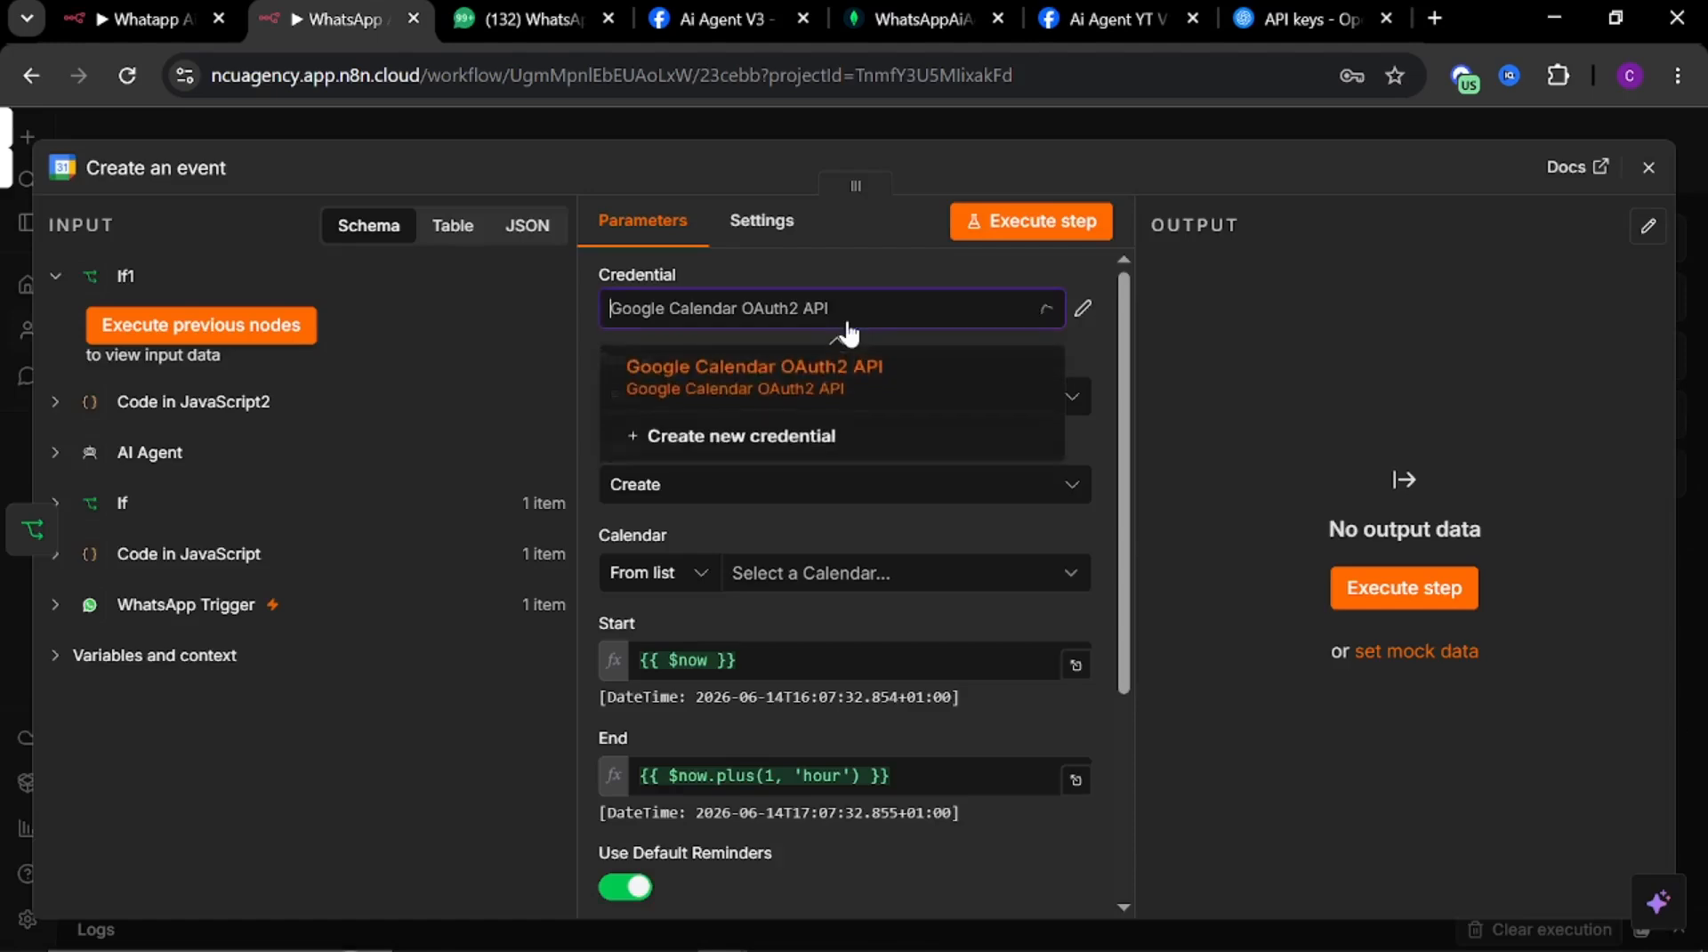
pyautogui.click(764, 448)
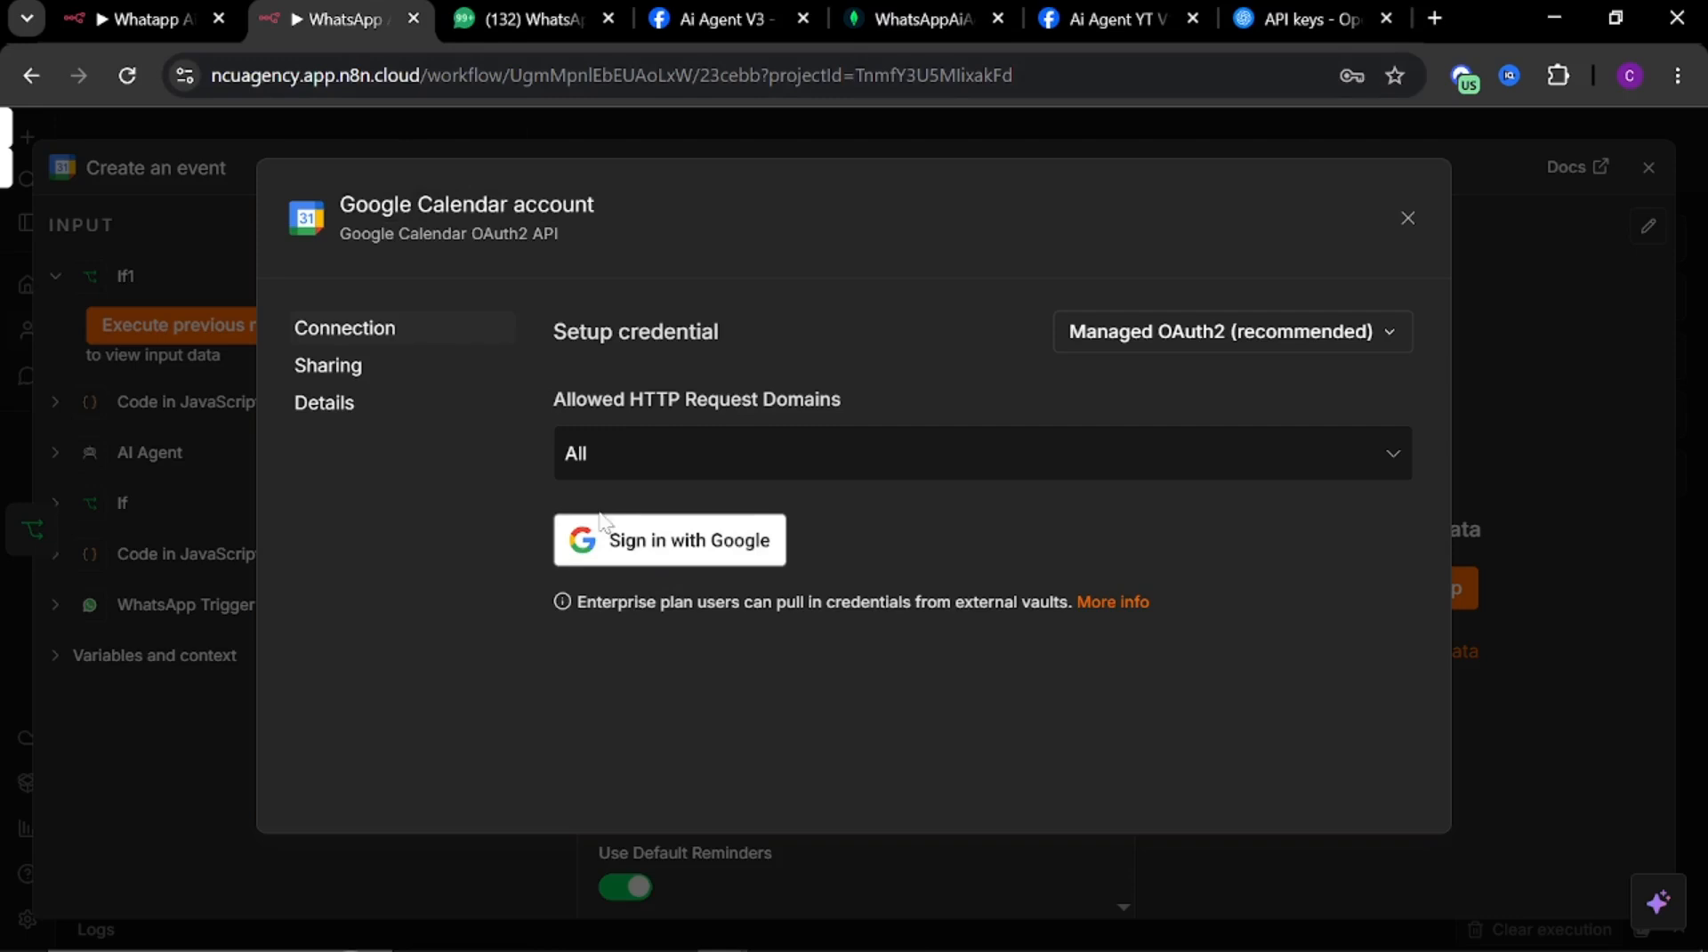
pyautogui.click(1407, 220)
# Select the user's Gmail calendar as the calendar for the new event
pyautogui.click(890, 575)
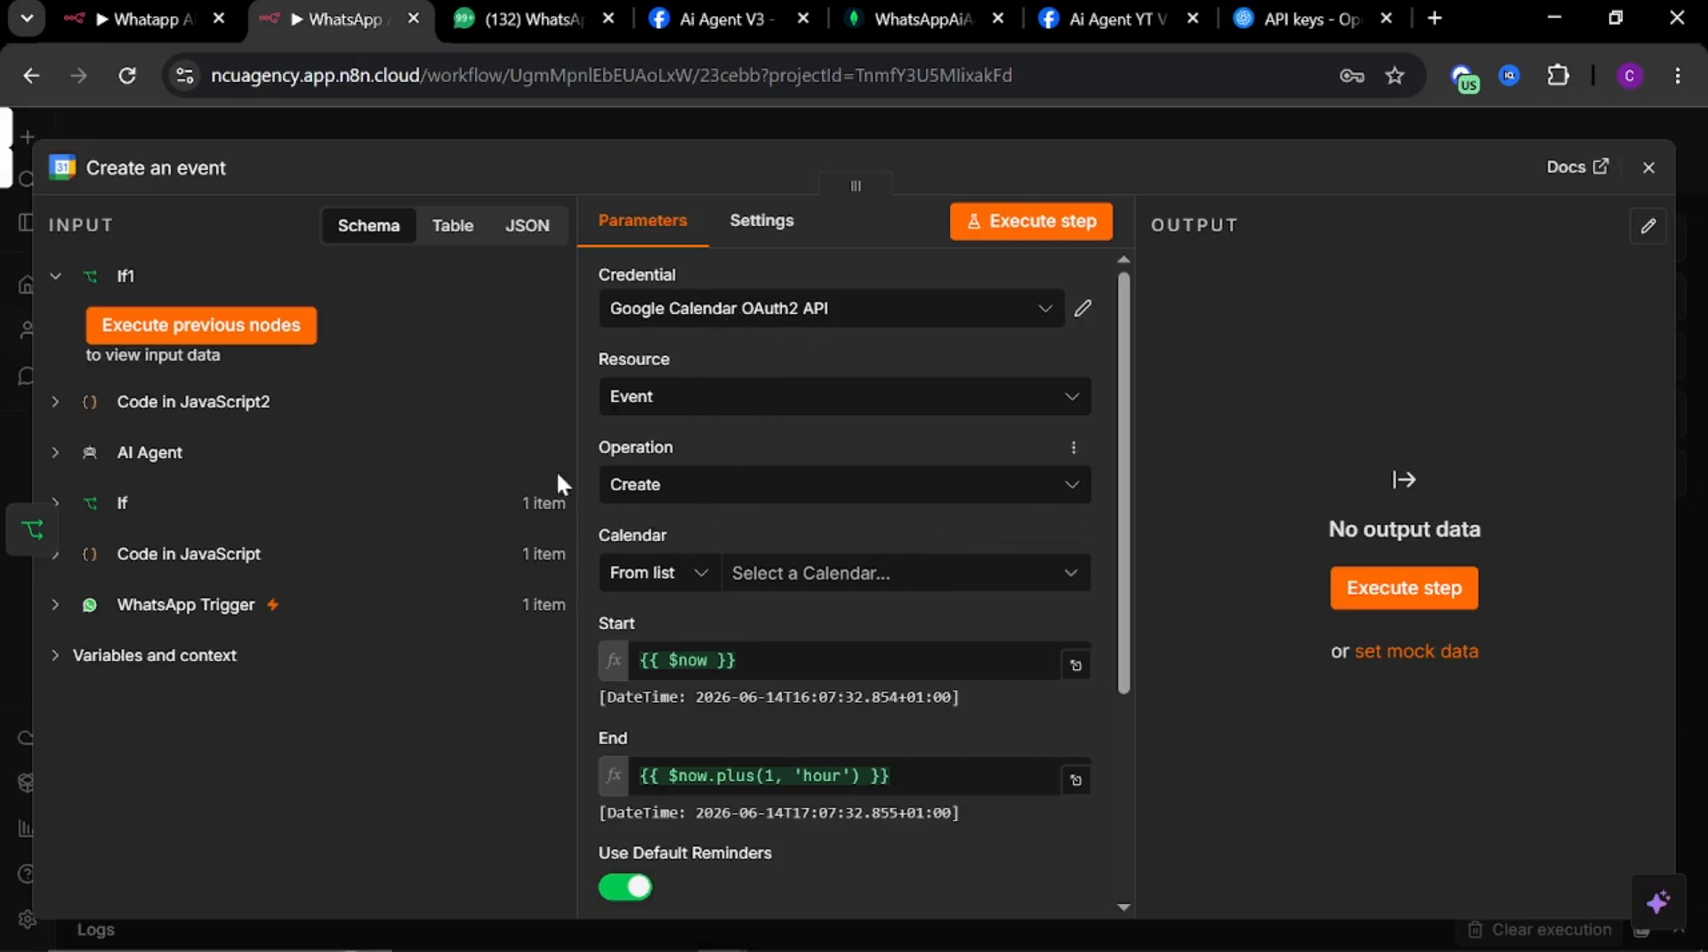
pyautogui.click(789, 574)
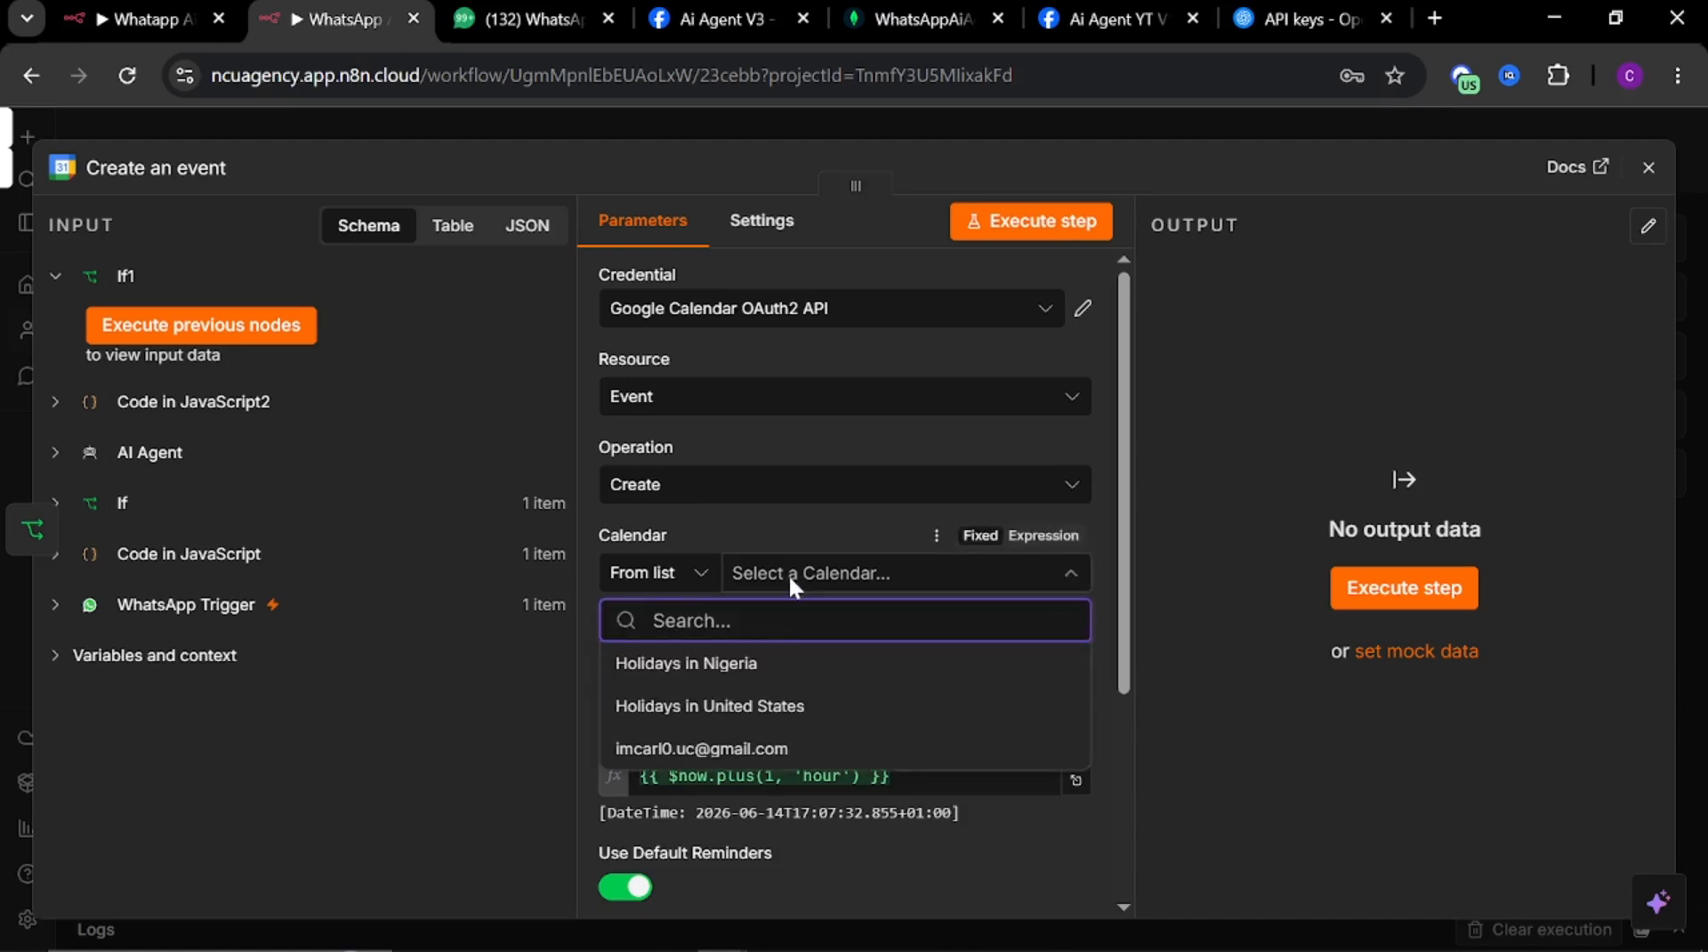
pyautogui.click(701, 748)
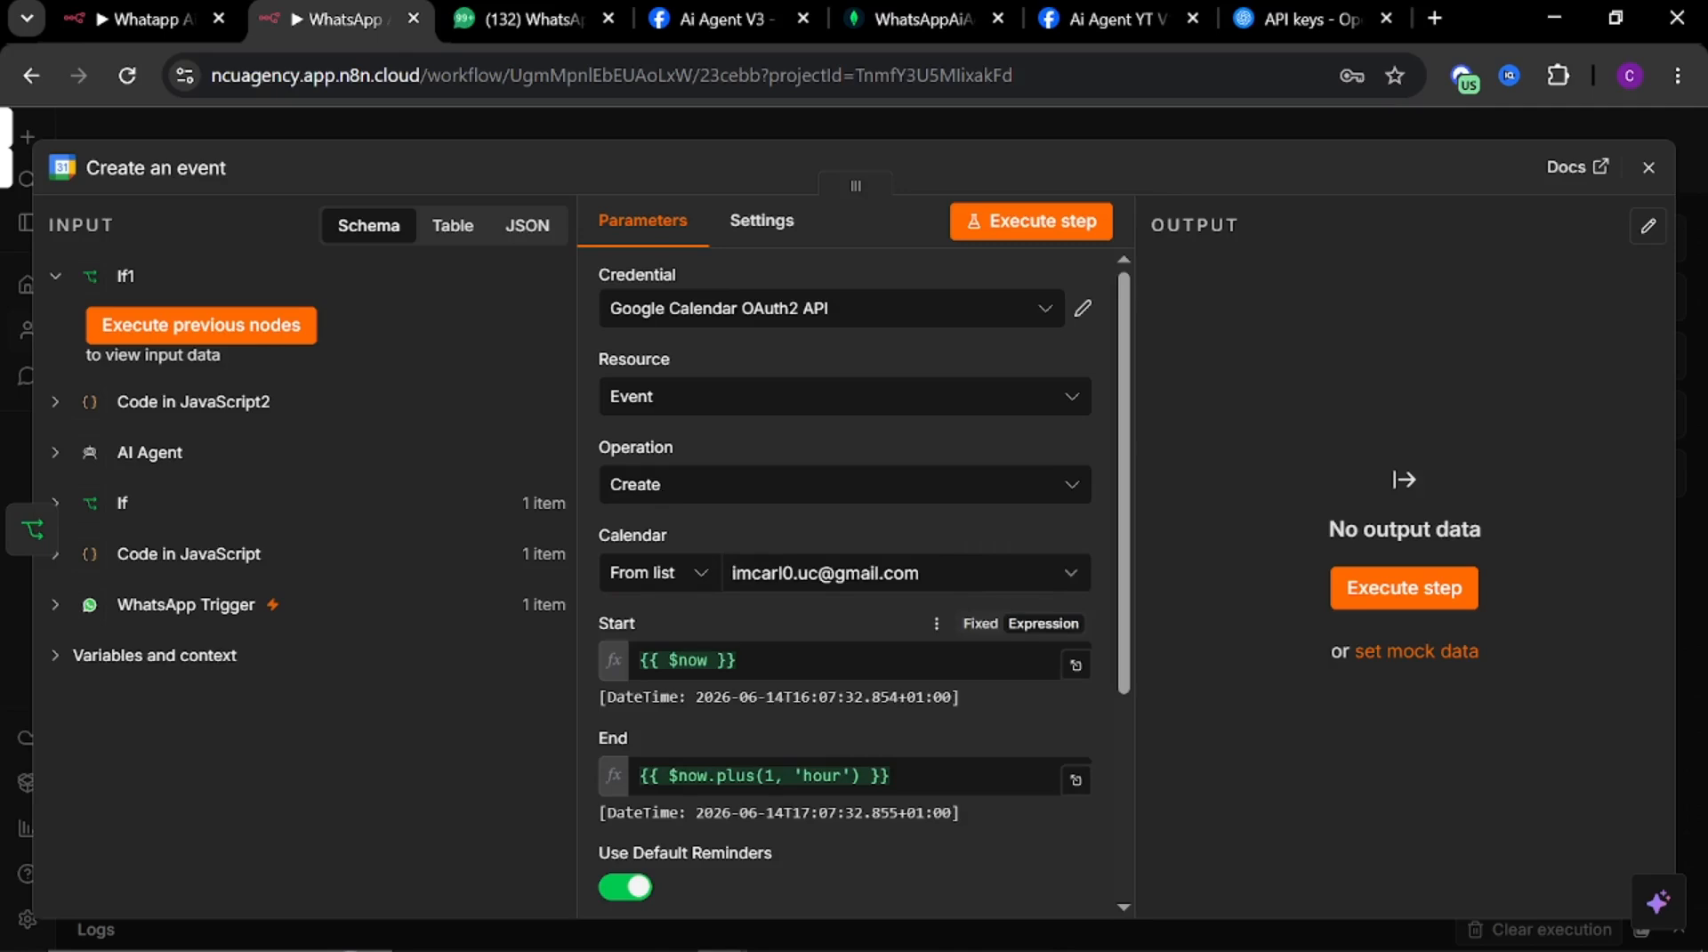
# Examine the new event's Start and End fields and the reference workflow's If2 conditions
pyautogui.scroll(-2, 869, 622)
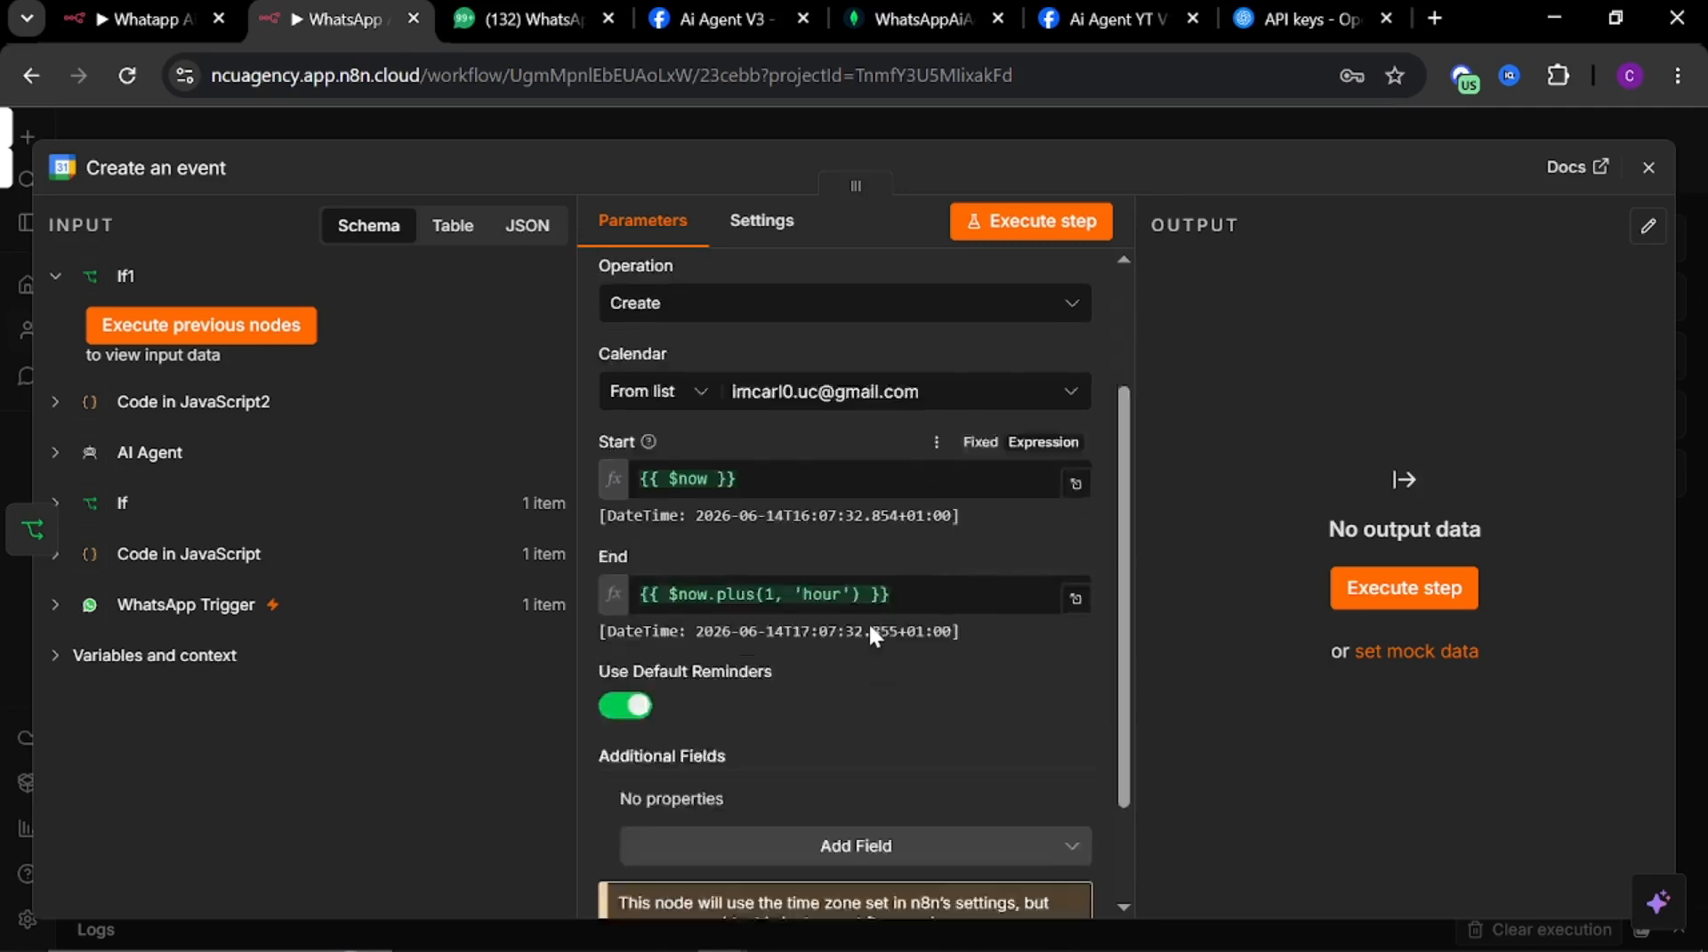
pyautogui.scroll(2, 852, 621)
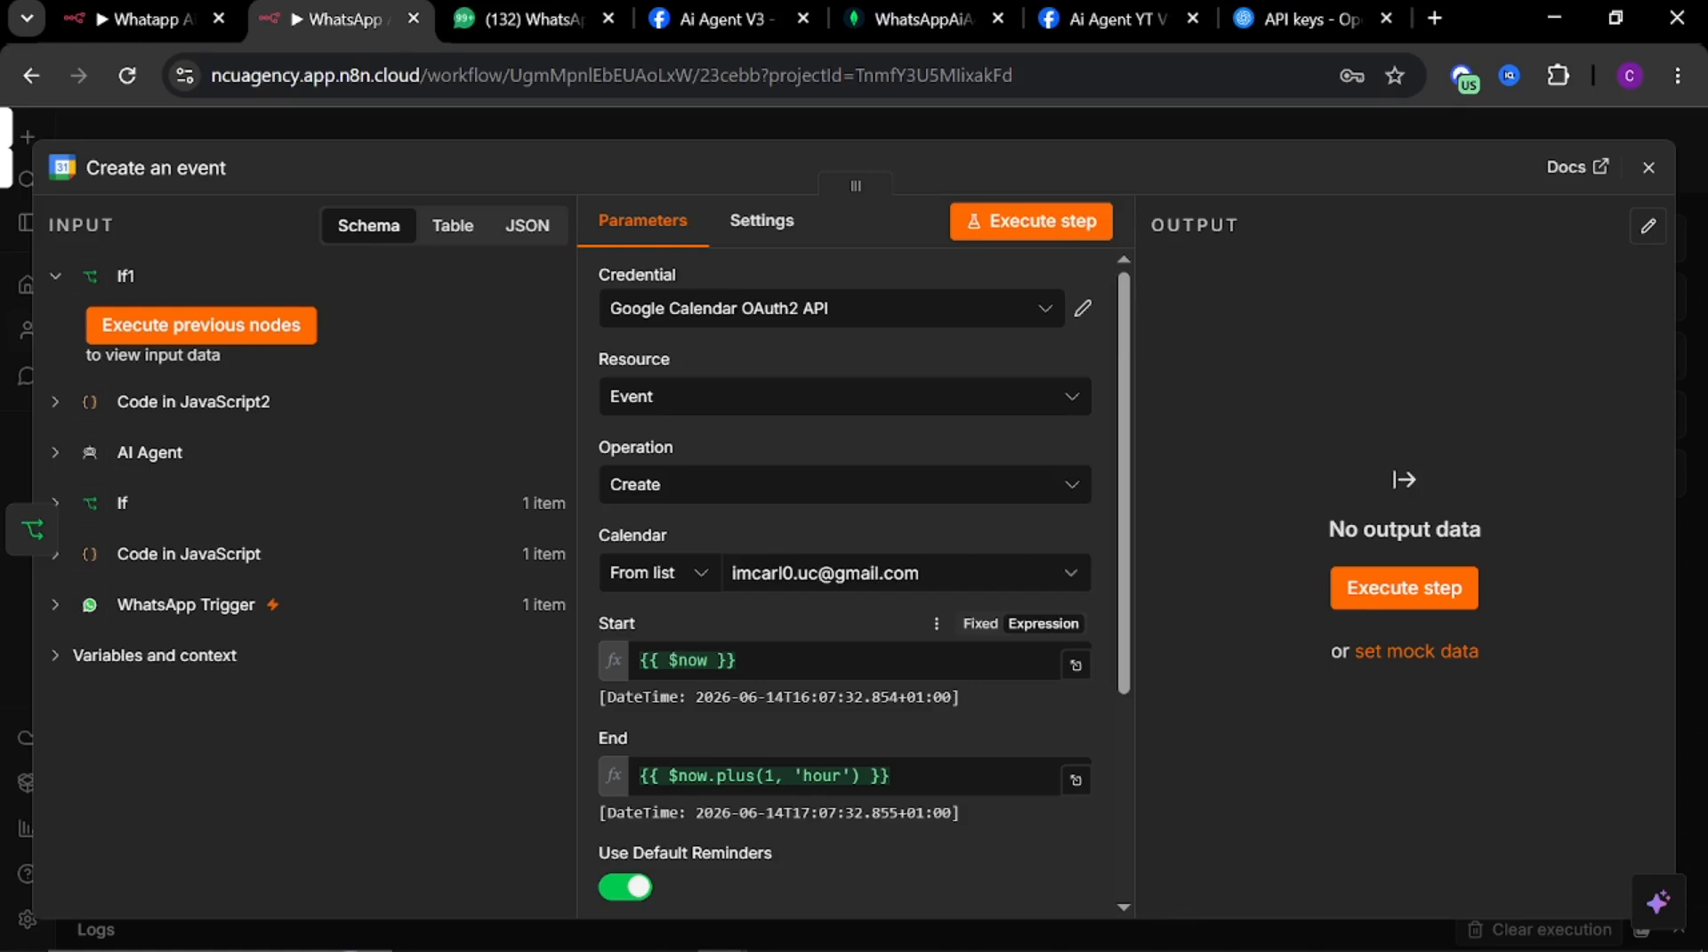
pyautogui.click(637, 661)
pyautogui.click(776, 623)
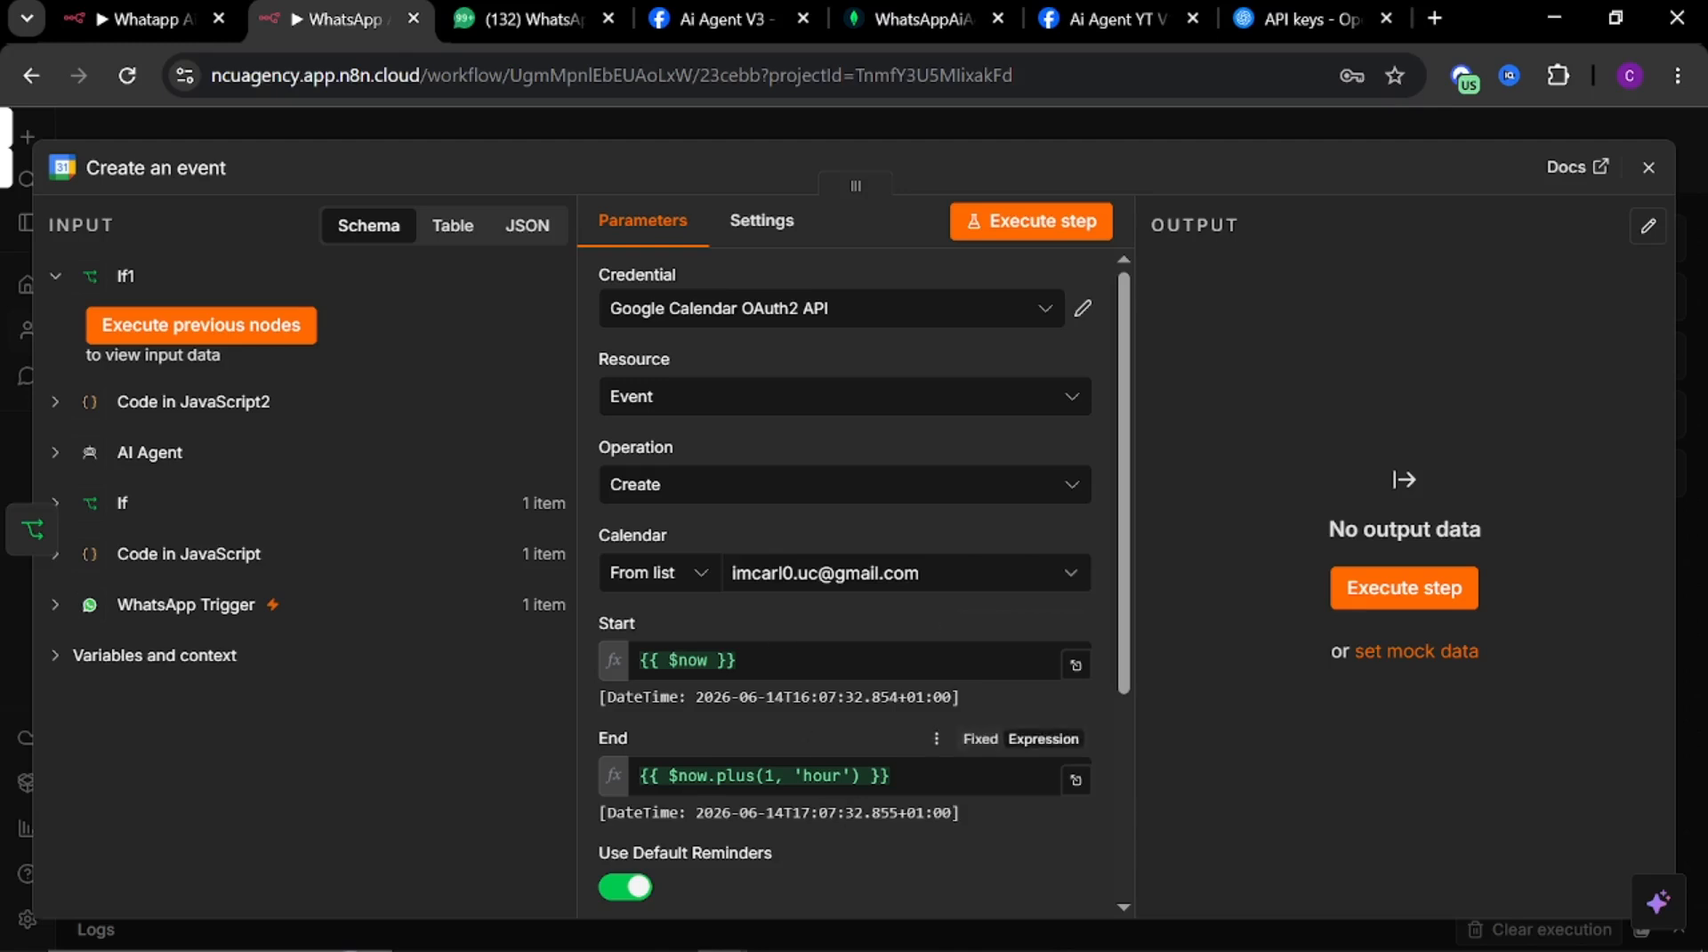
pyautogui.click(131, 14)
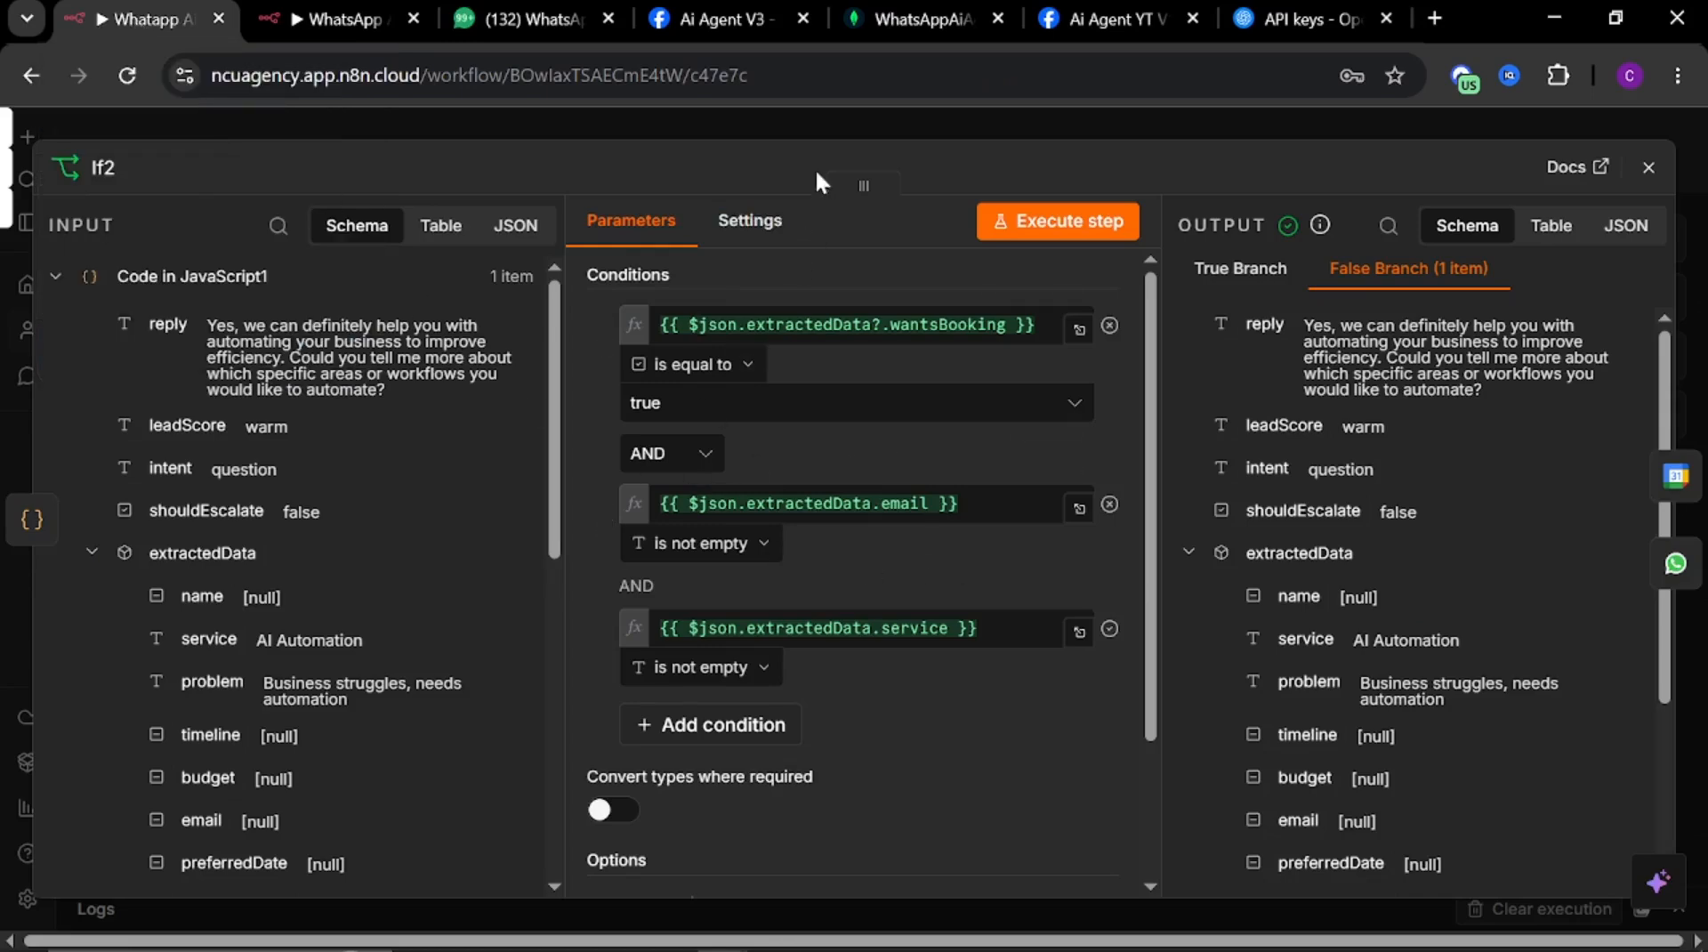
pyautogui.click(801, 125)
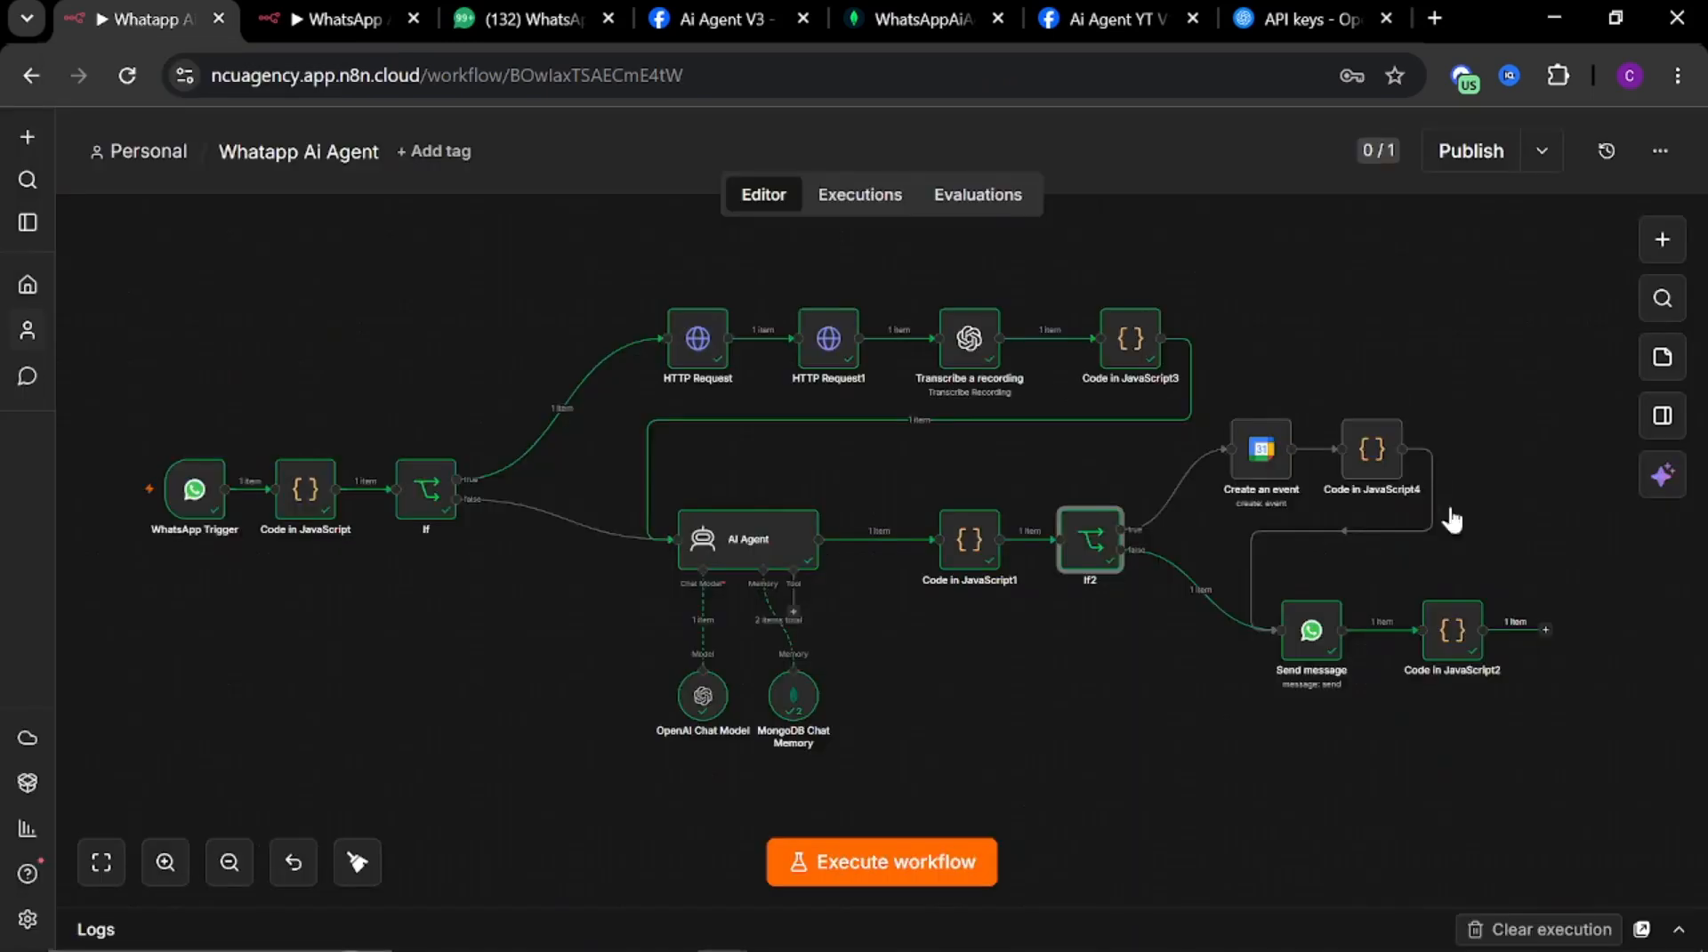
pyautogui.doubleClick(1091, 539)
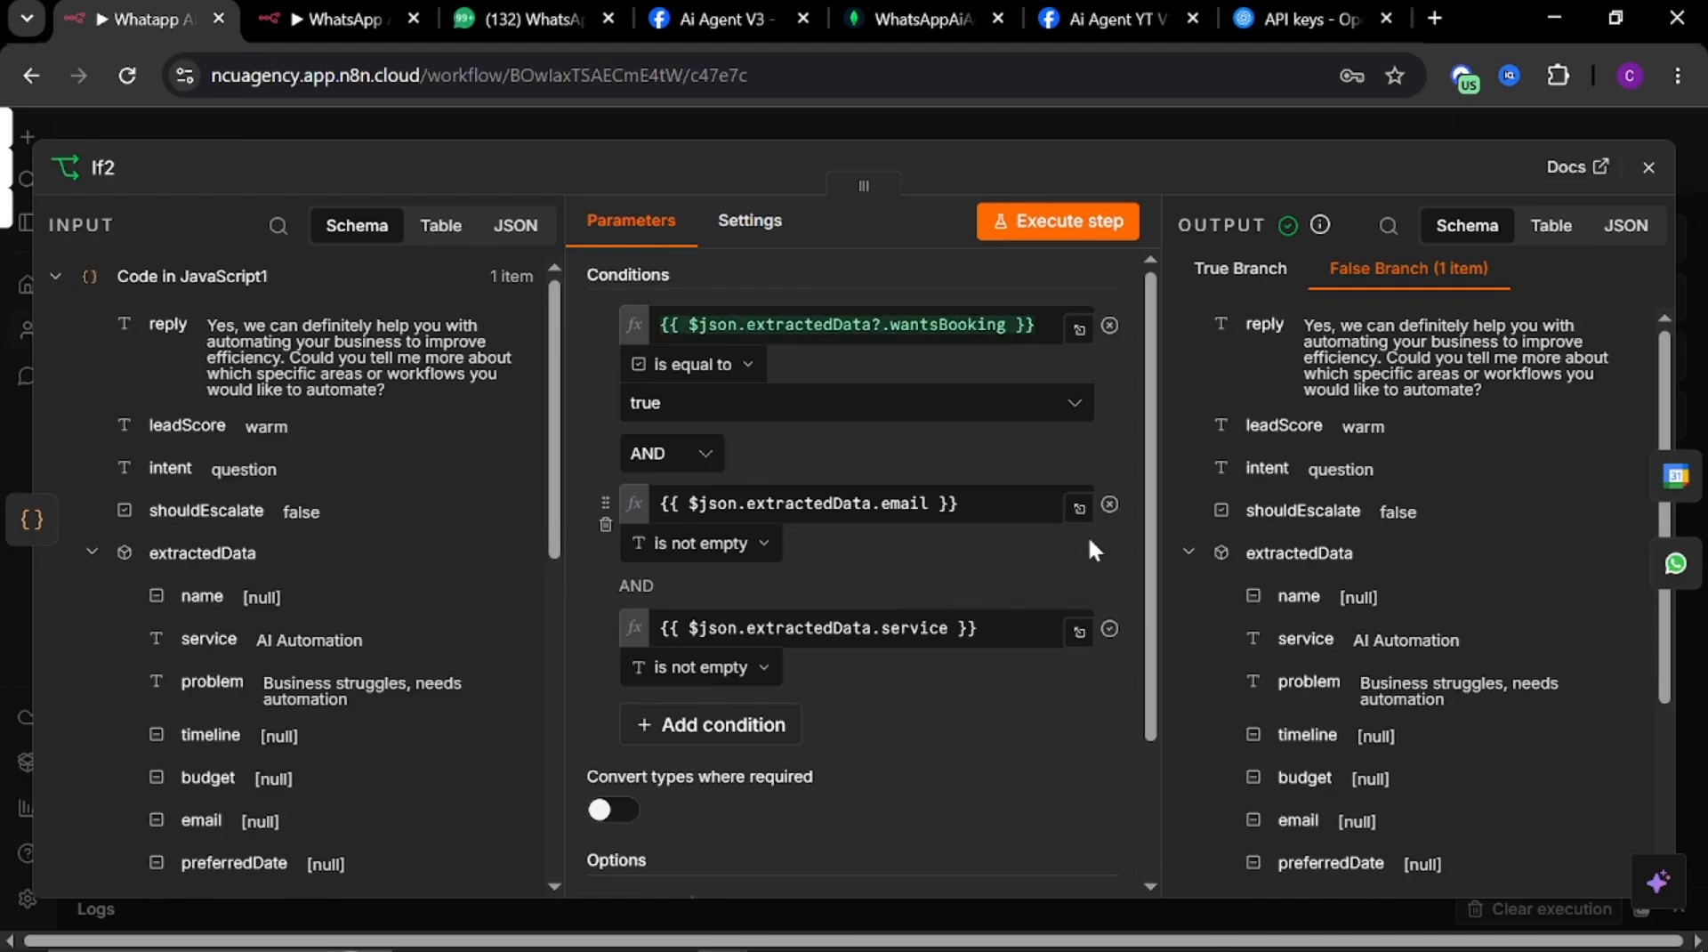
pyautogui.click(805, 125)
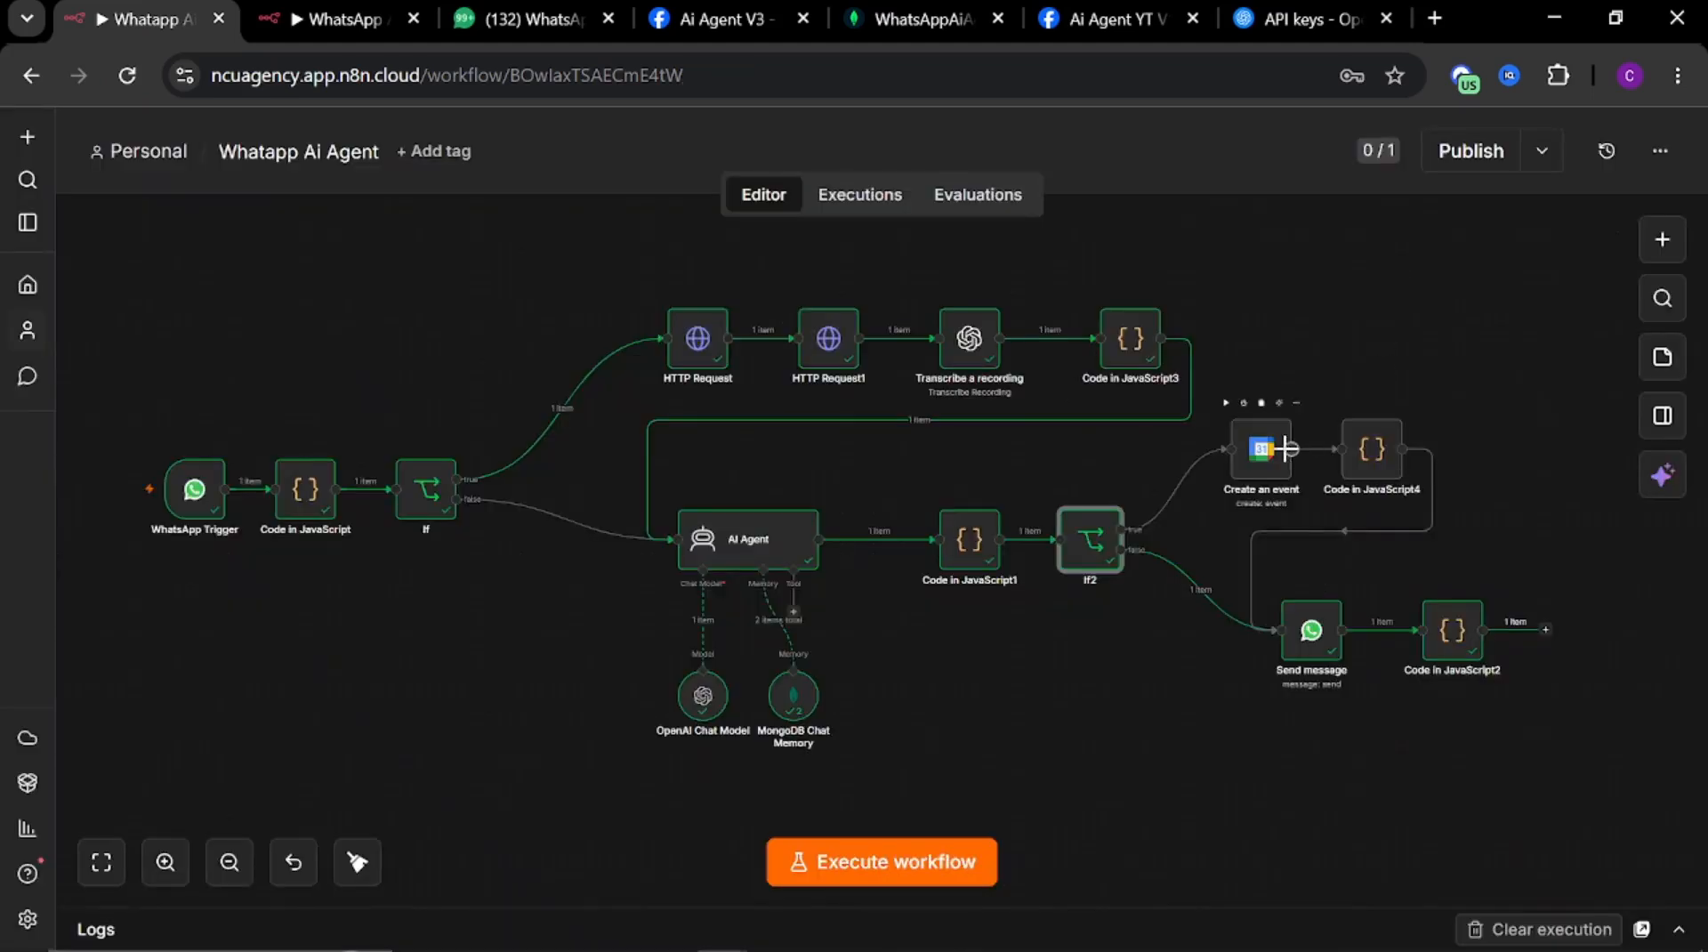
# Copy the reference event's Start expression built from preferredDate and preferredTime into the new event's Start field
pyautogui.doubleClick(1260, 459)
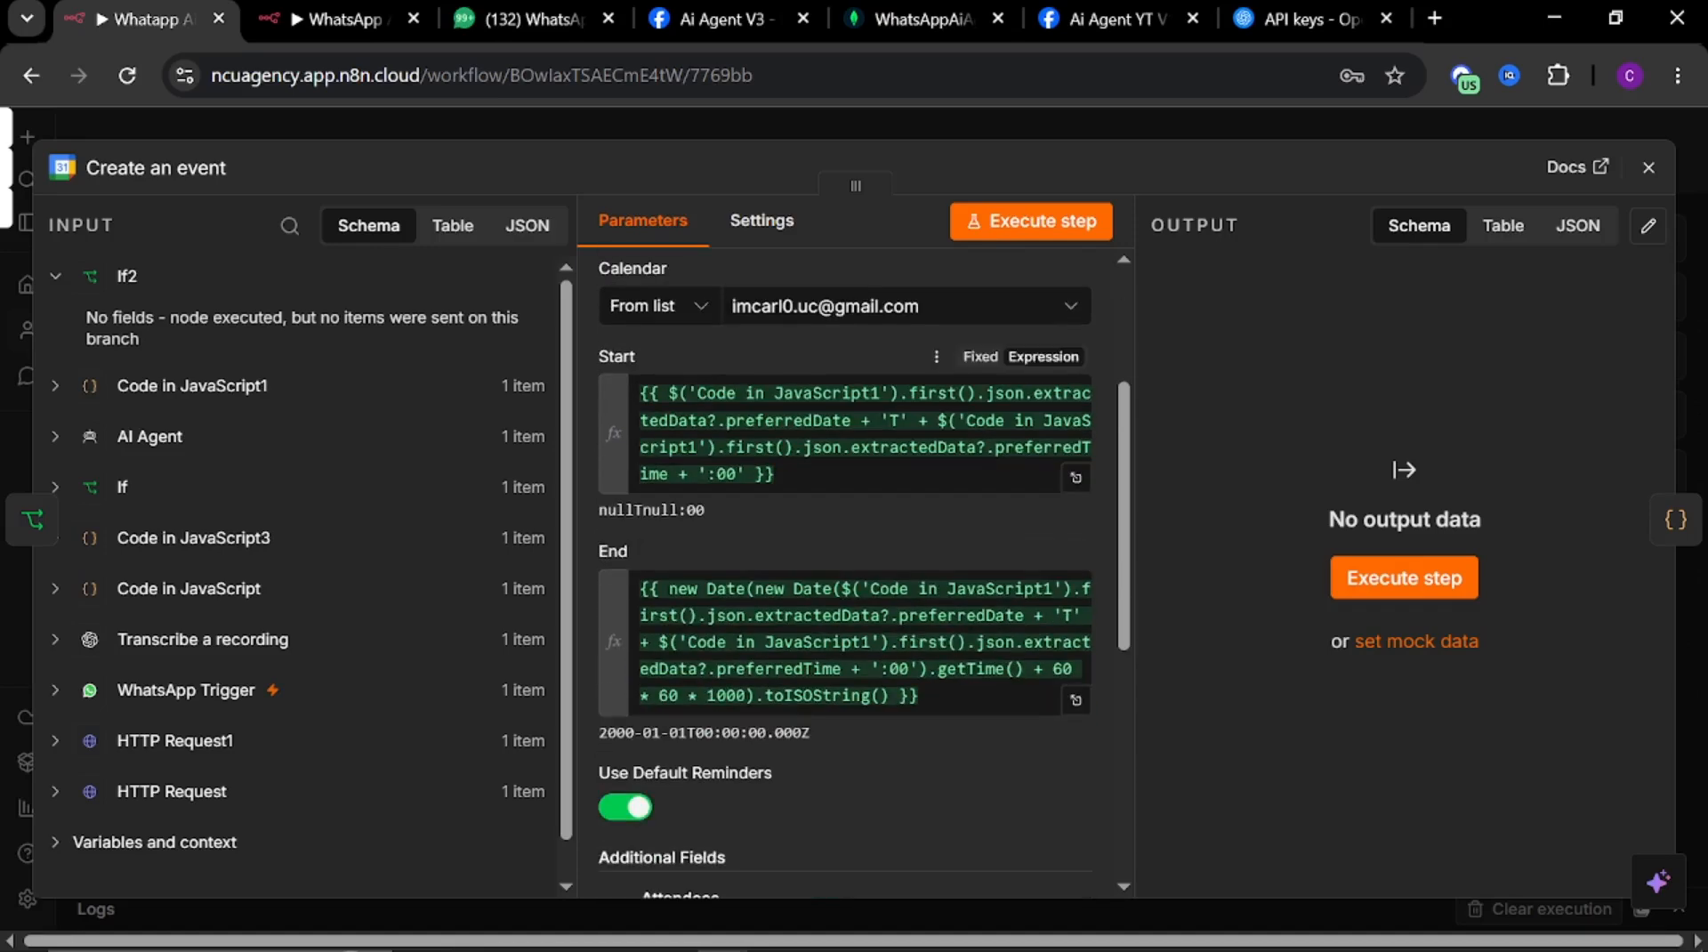
pyautogui.moveTo(774, 474); pyautogui.dragTo(505, 347)
pyautogui.hotkey('ctrl', 'c')
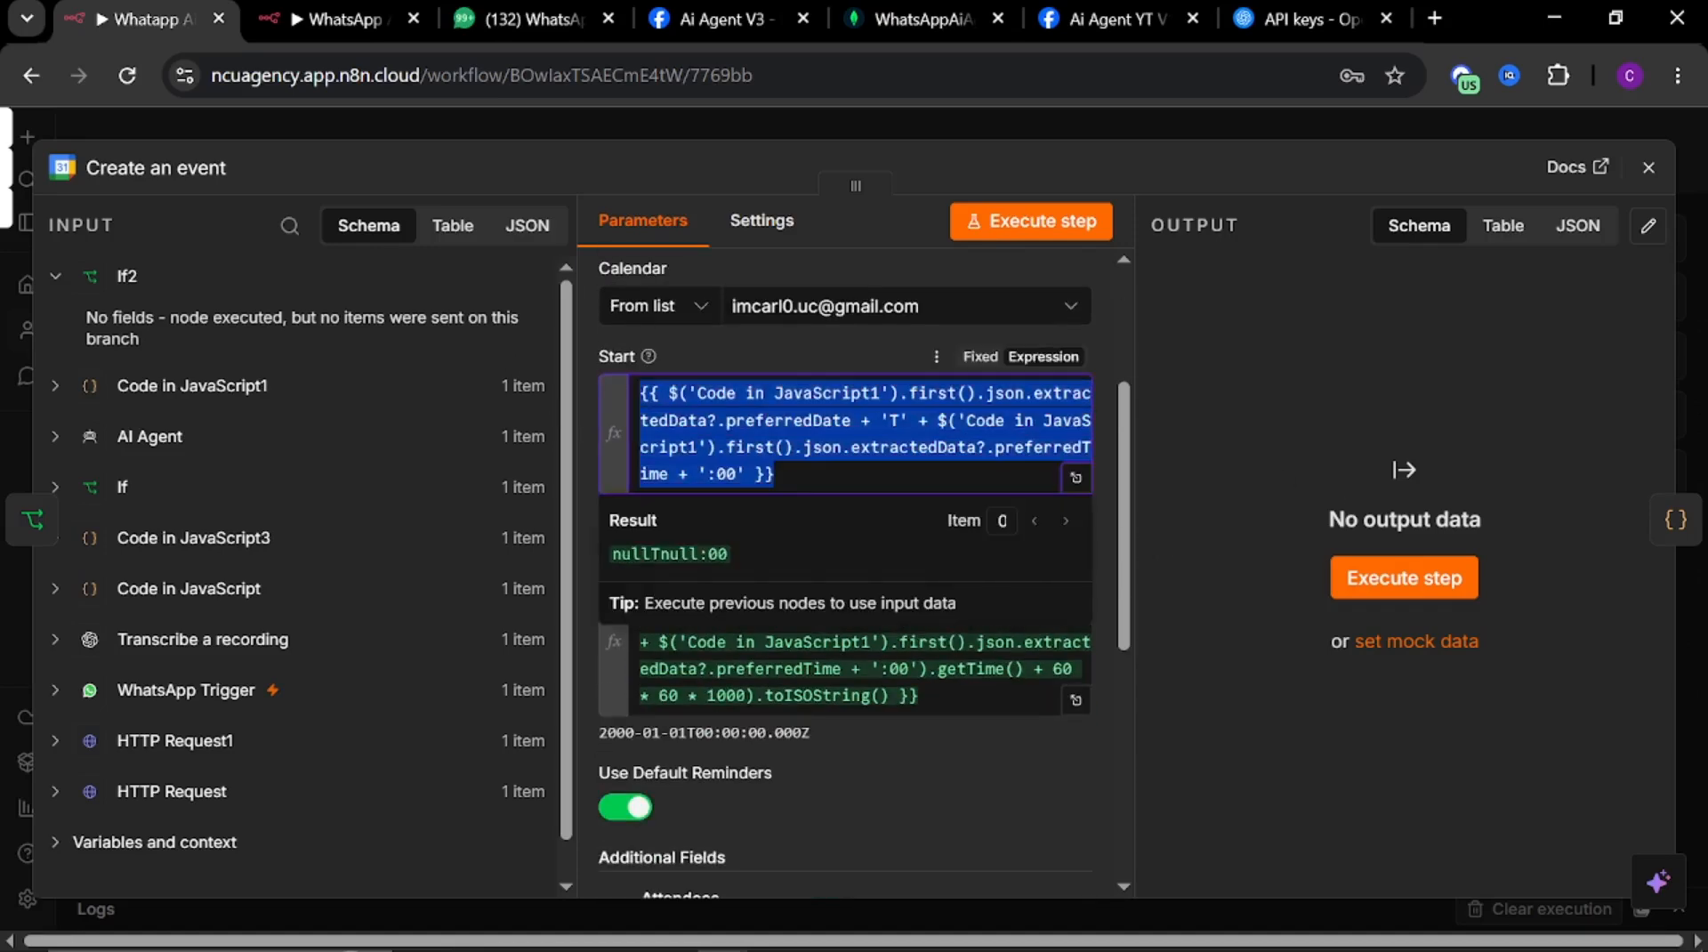
pyautogui.click(313, 20)
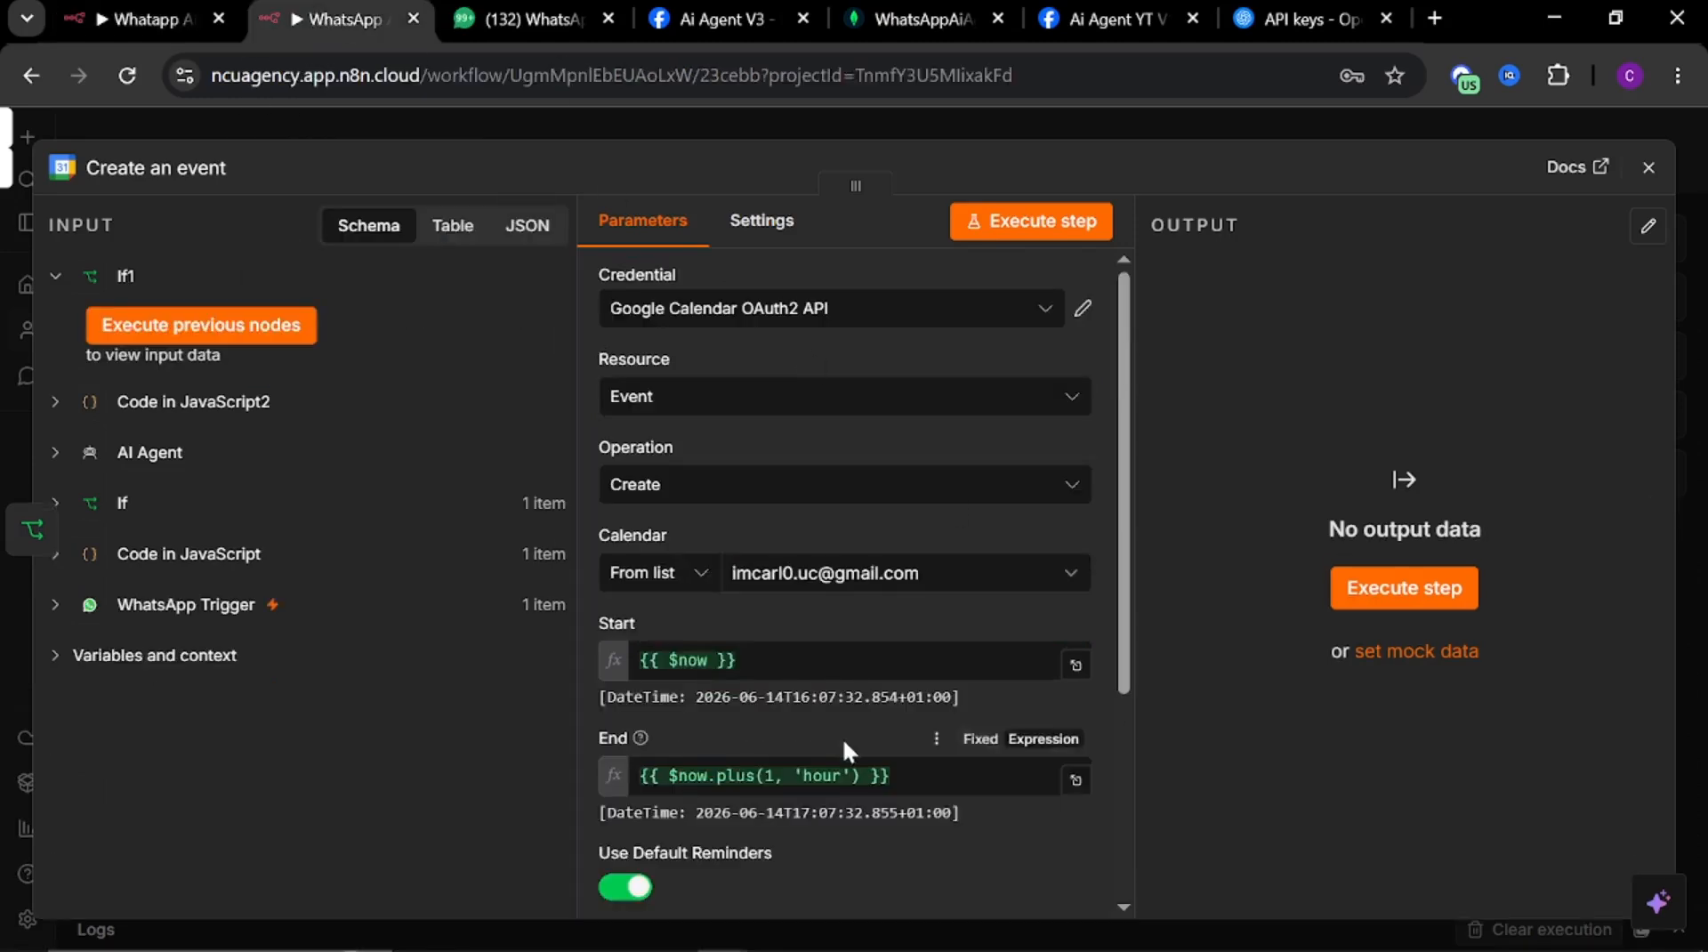
pyautogui.moveTo(739, 660); pyautogui.dragTo(595, 618)
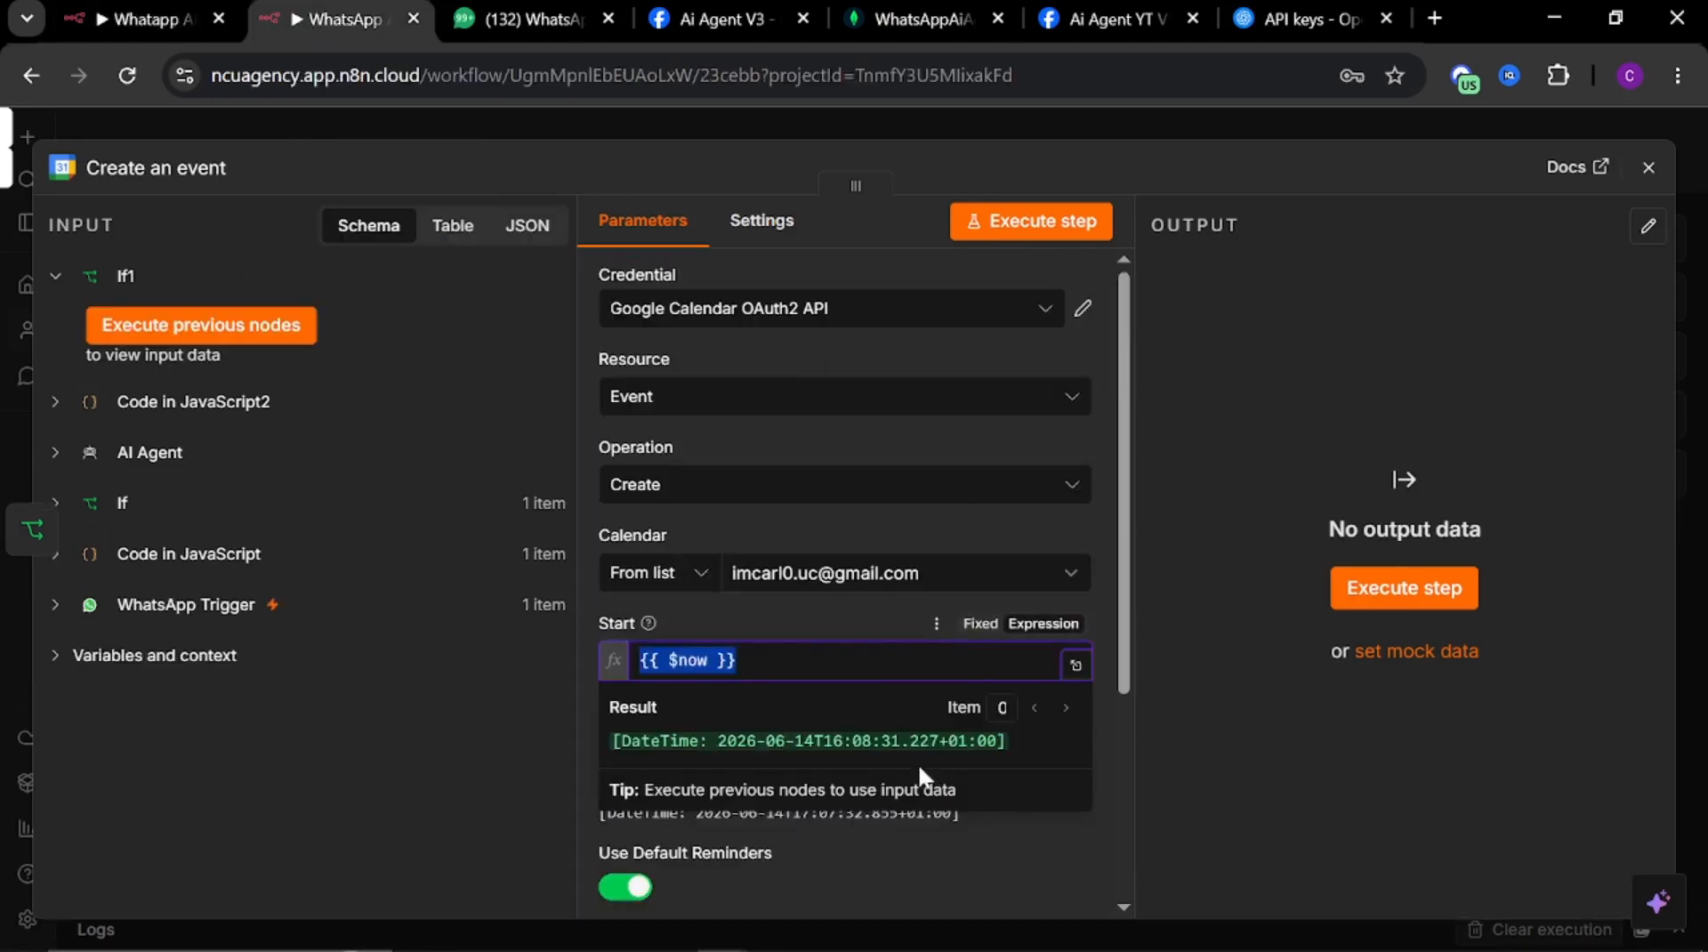
pyautogui.hotkey('ctrl', 'v')
pyautogui.scroll(-3, 828, 739)
pyautogui.click(860, 706)
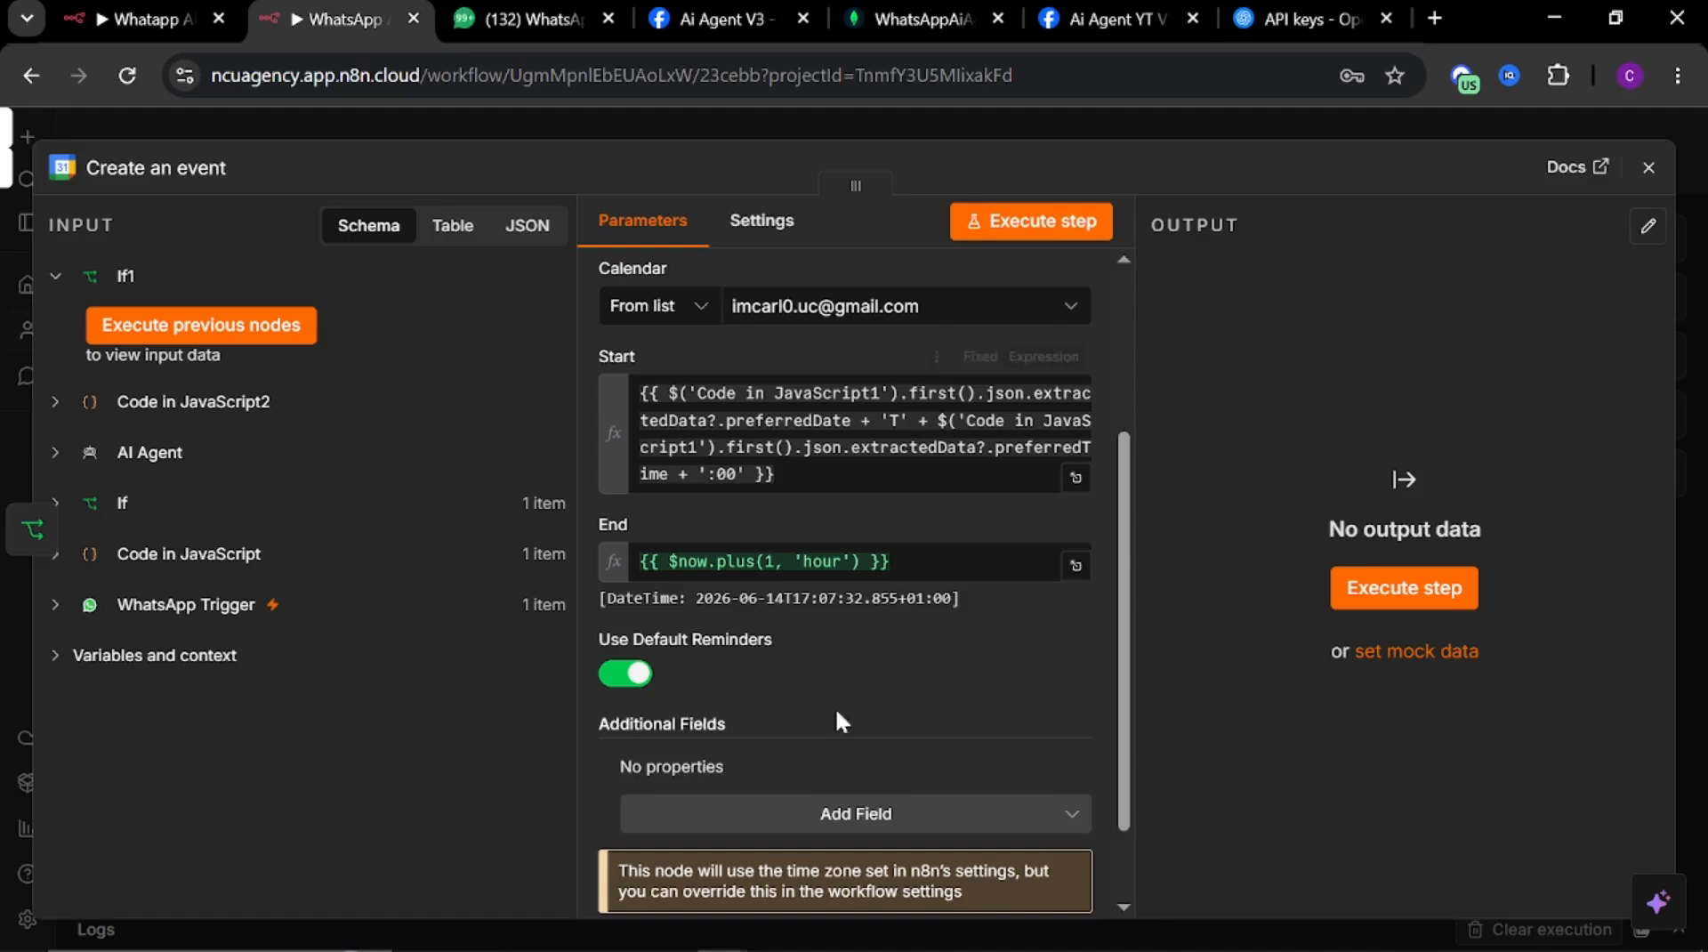
# Copy the reference event's End expression, adding one hour to the start time, into the new event's End field
pyautogui.click(116, 18)
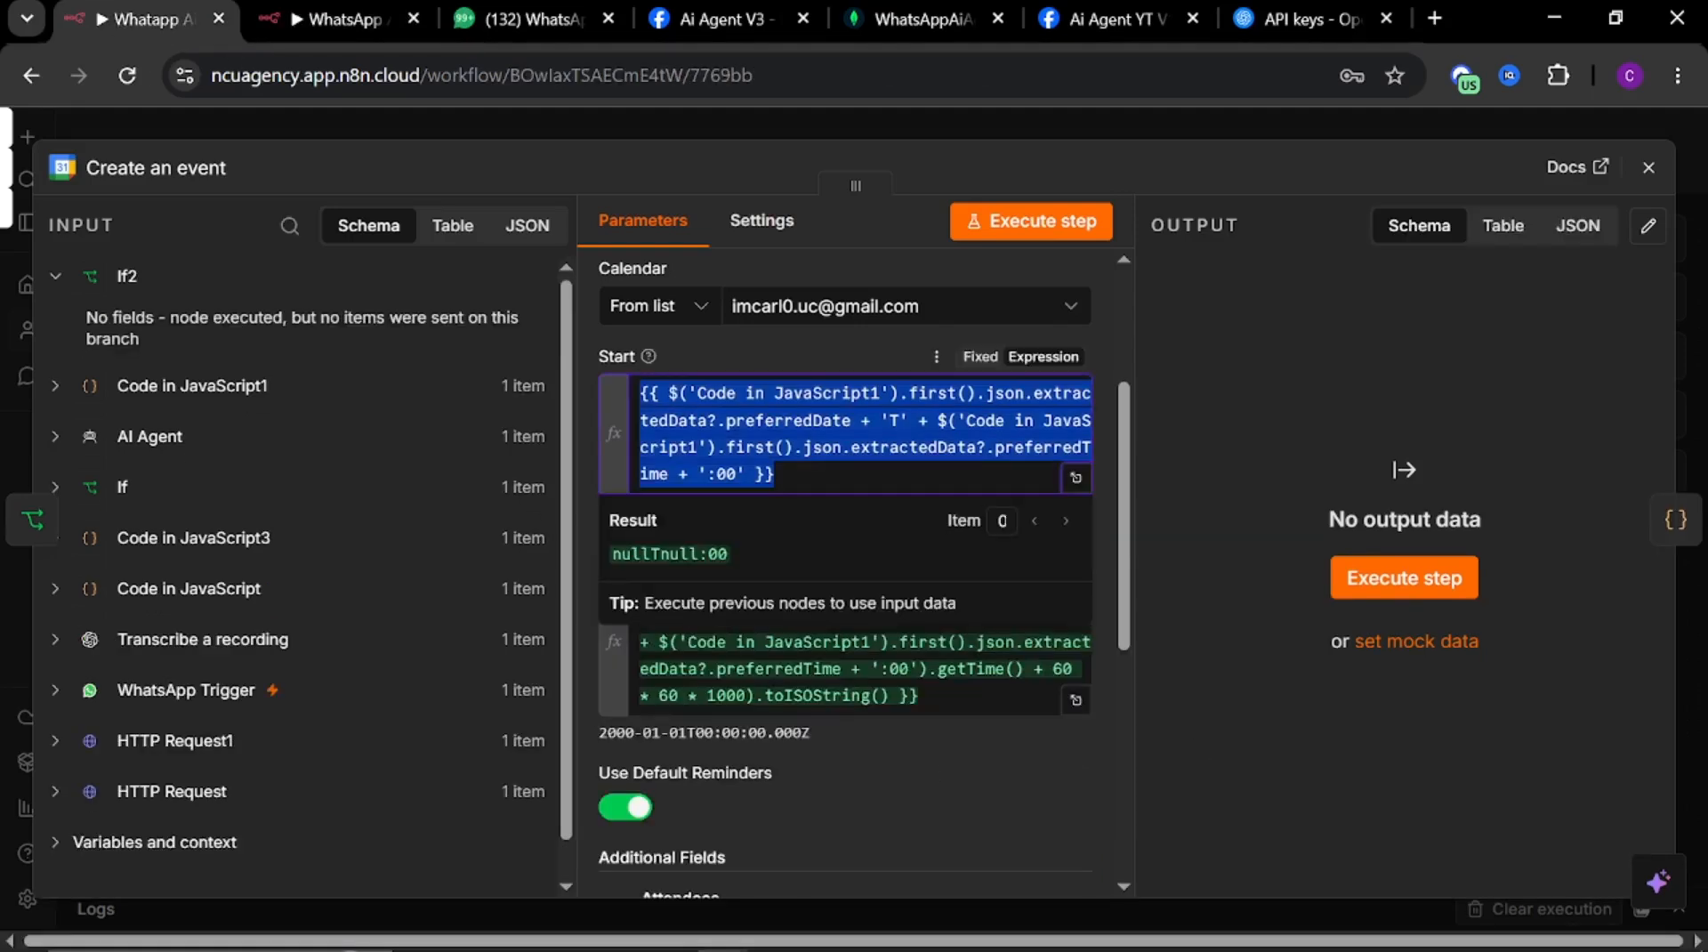
pyautogui.moveTo(957, 698); pyautogui.dragTo(594, 561)
pyautogui.hotkey('ctrl', 'c')
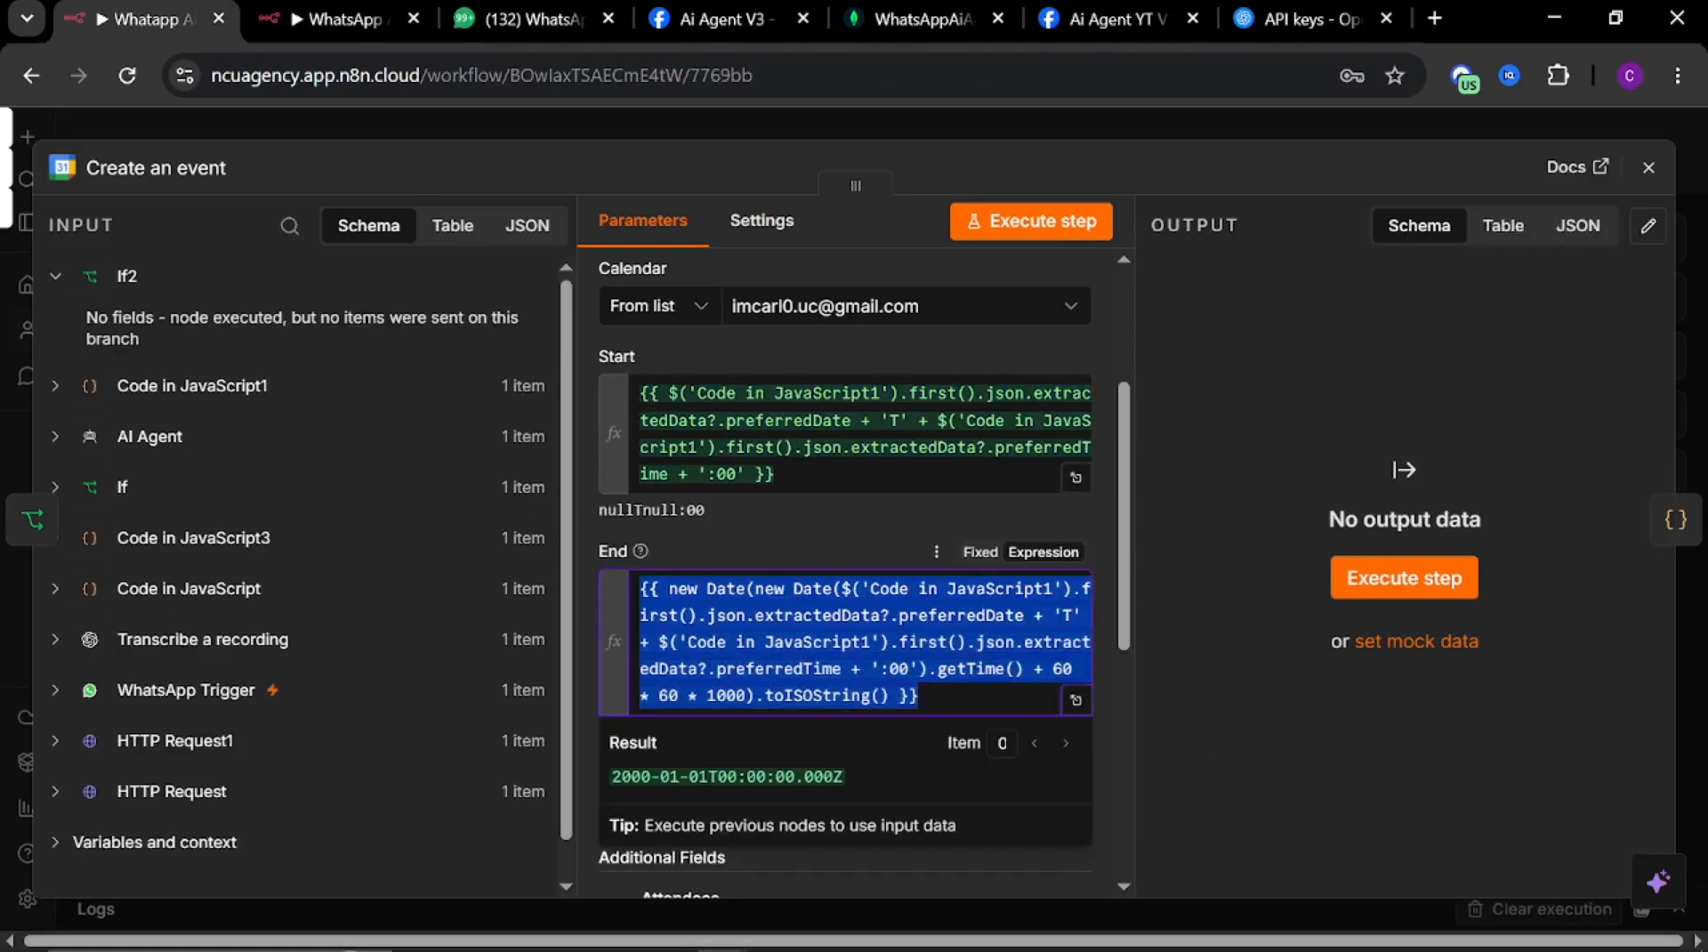
pyautogui.click(315, 19)
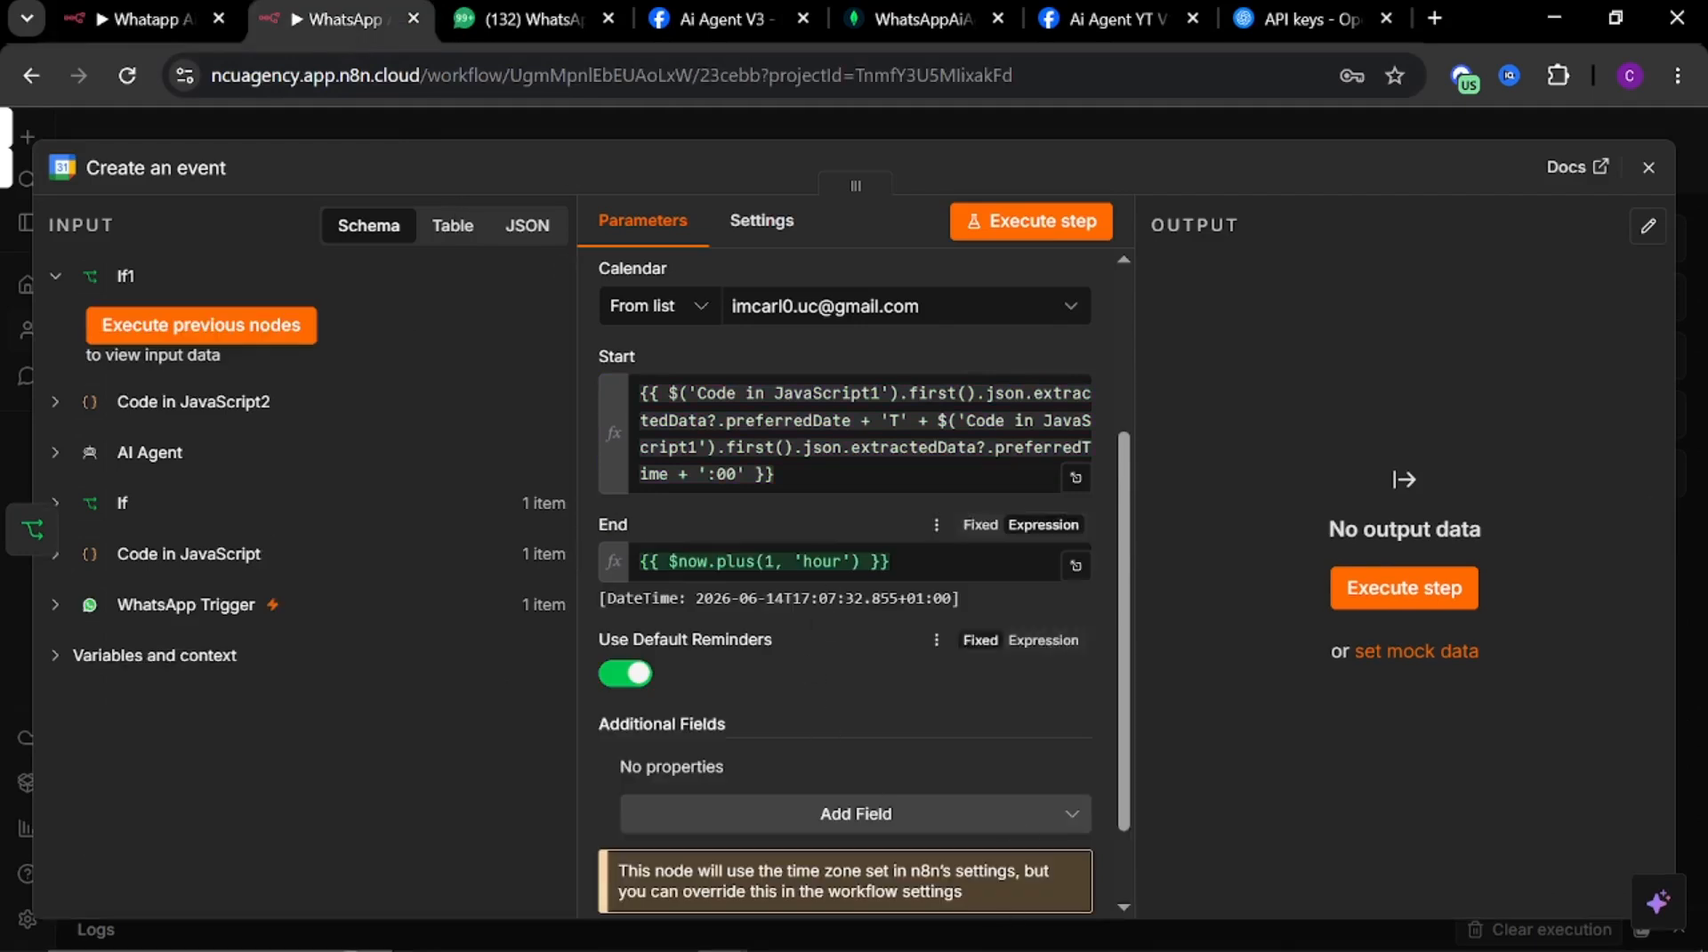
pyautogui.moveTo(943, 563); pyautogui.dragTo(547, 556)
pyautogui.hotkey('ctrl', 'v')
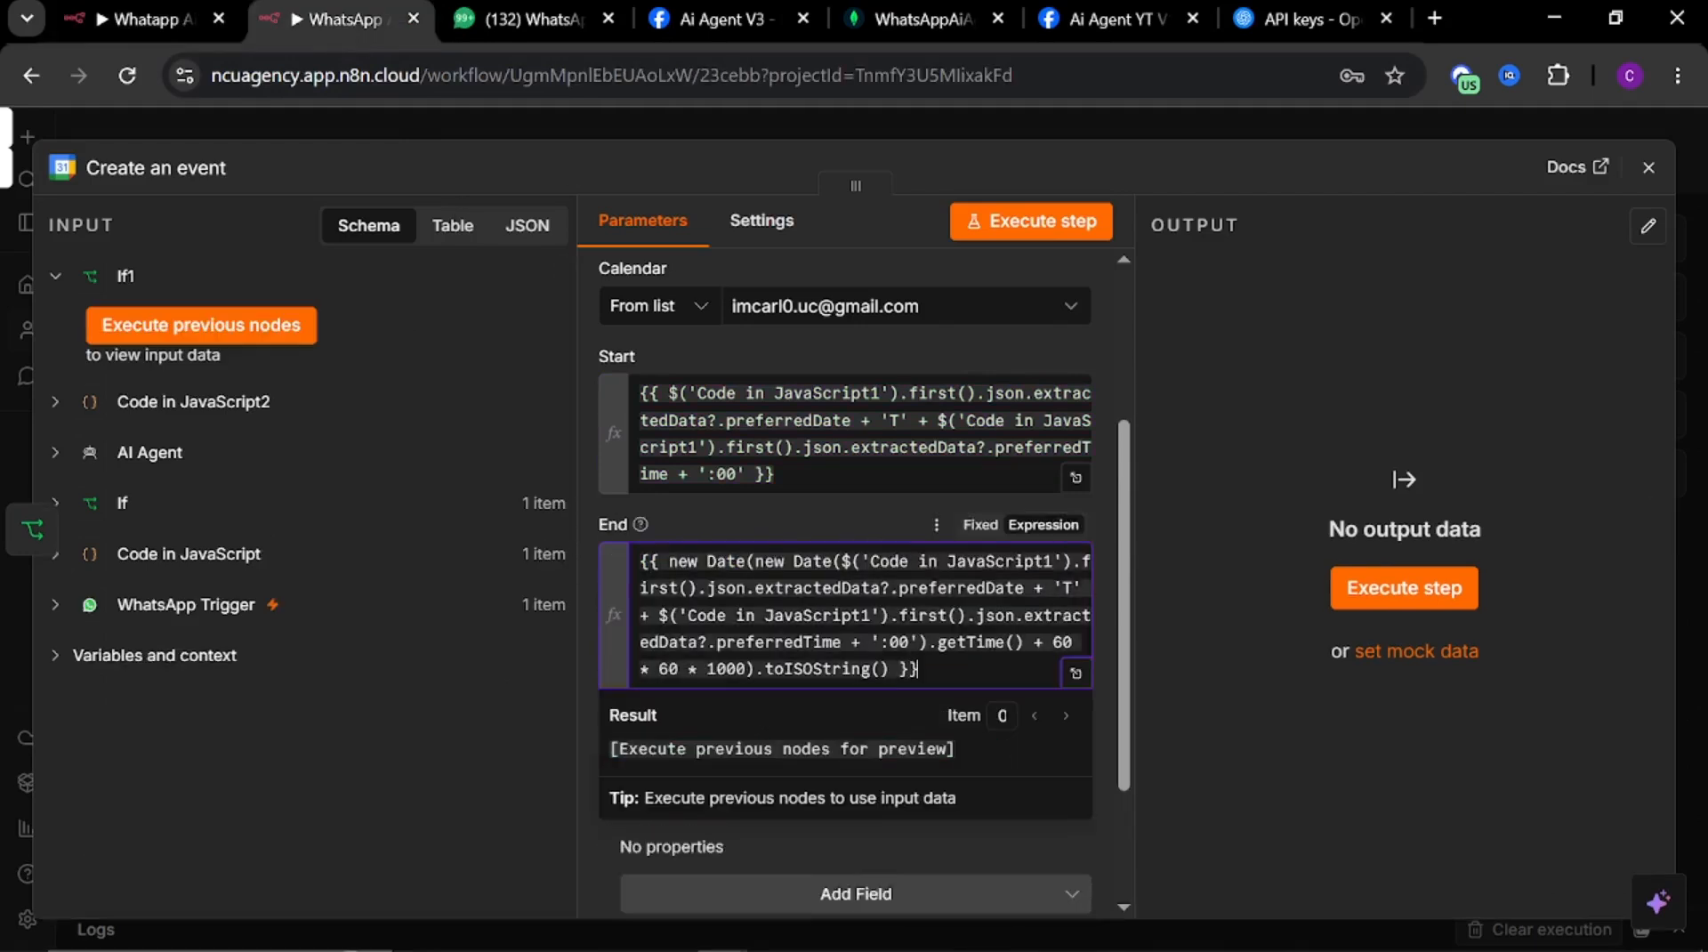
pyautogui.click(753, 503)
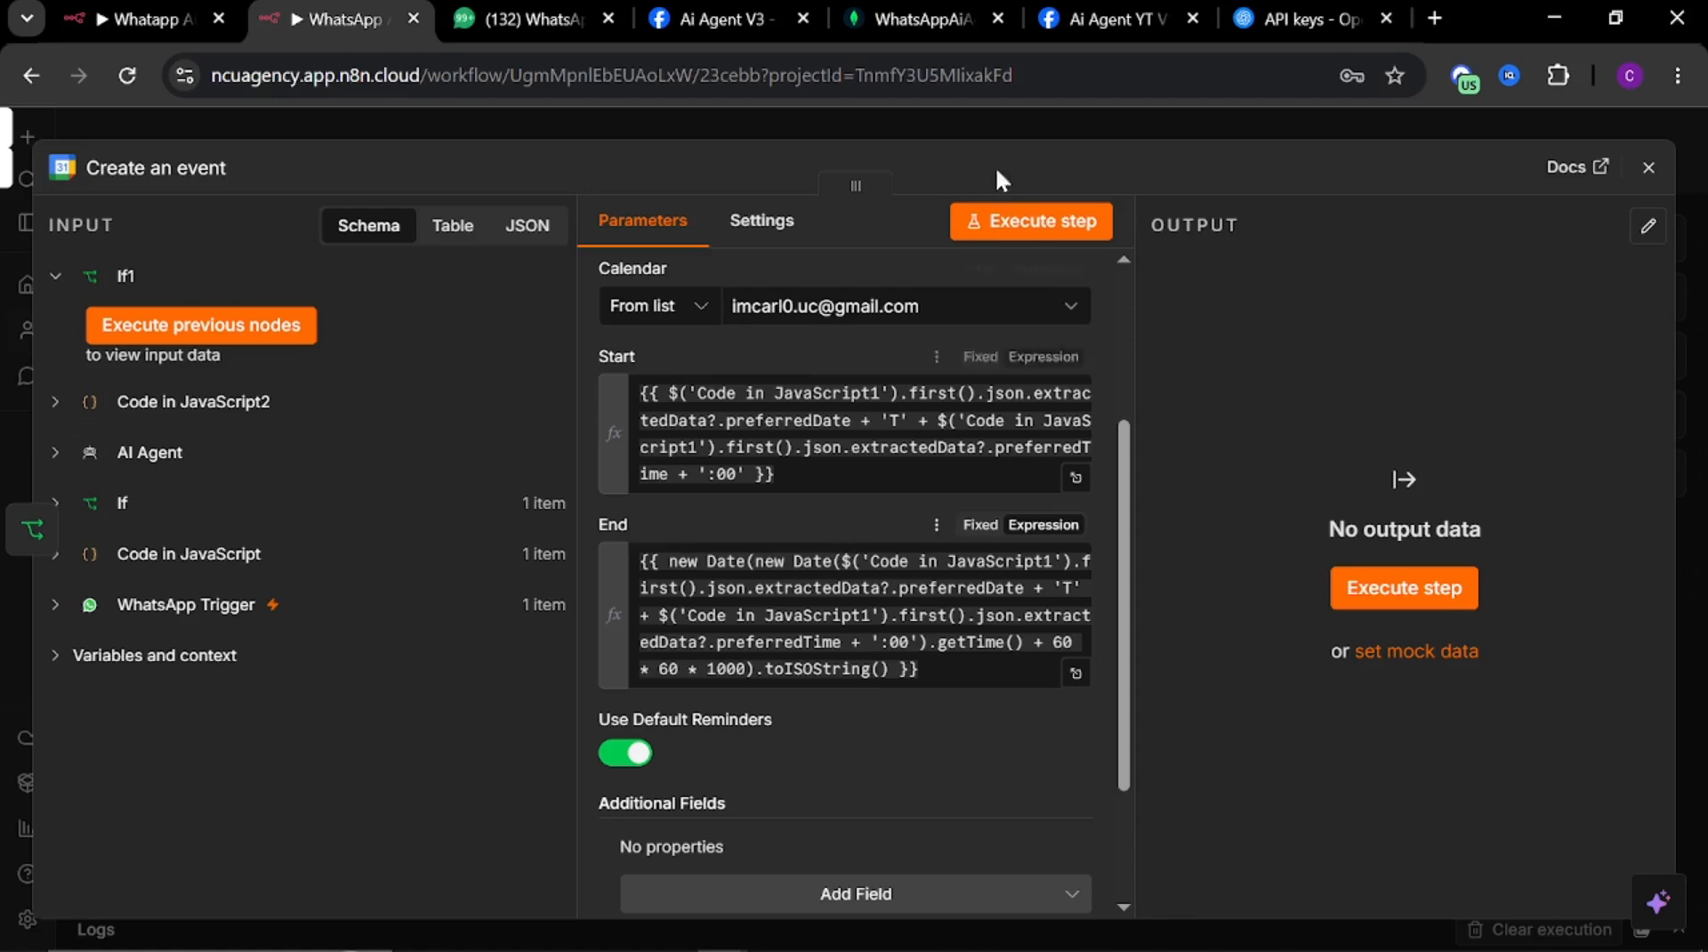
# Close the event node, reposition it on the canvas, and start adding a node after its output
pyautogui.click(924, 121)
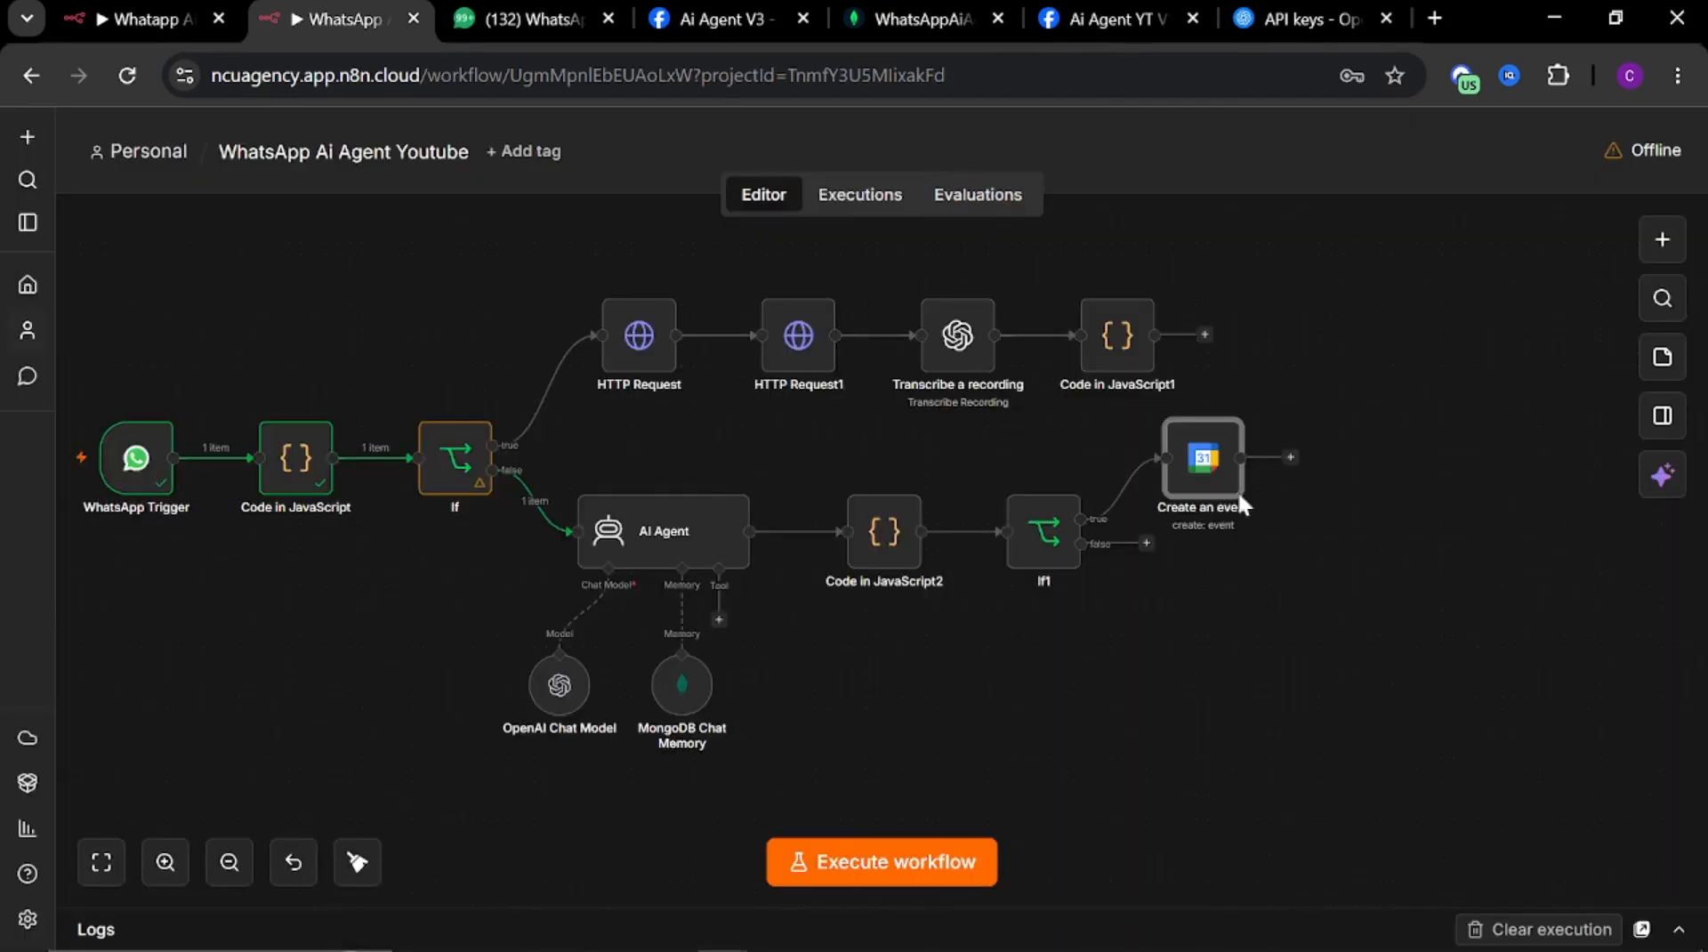
pyautogui.moveTo(1240, 500); pyautogui.dragTo(1277, 488)
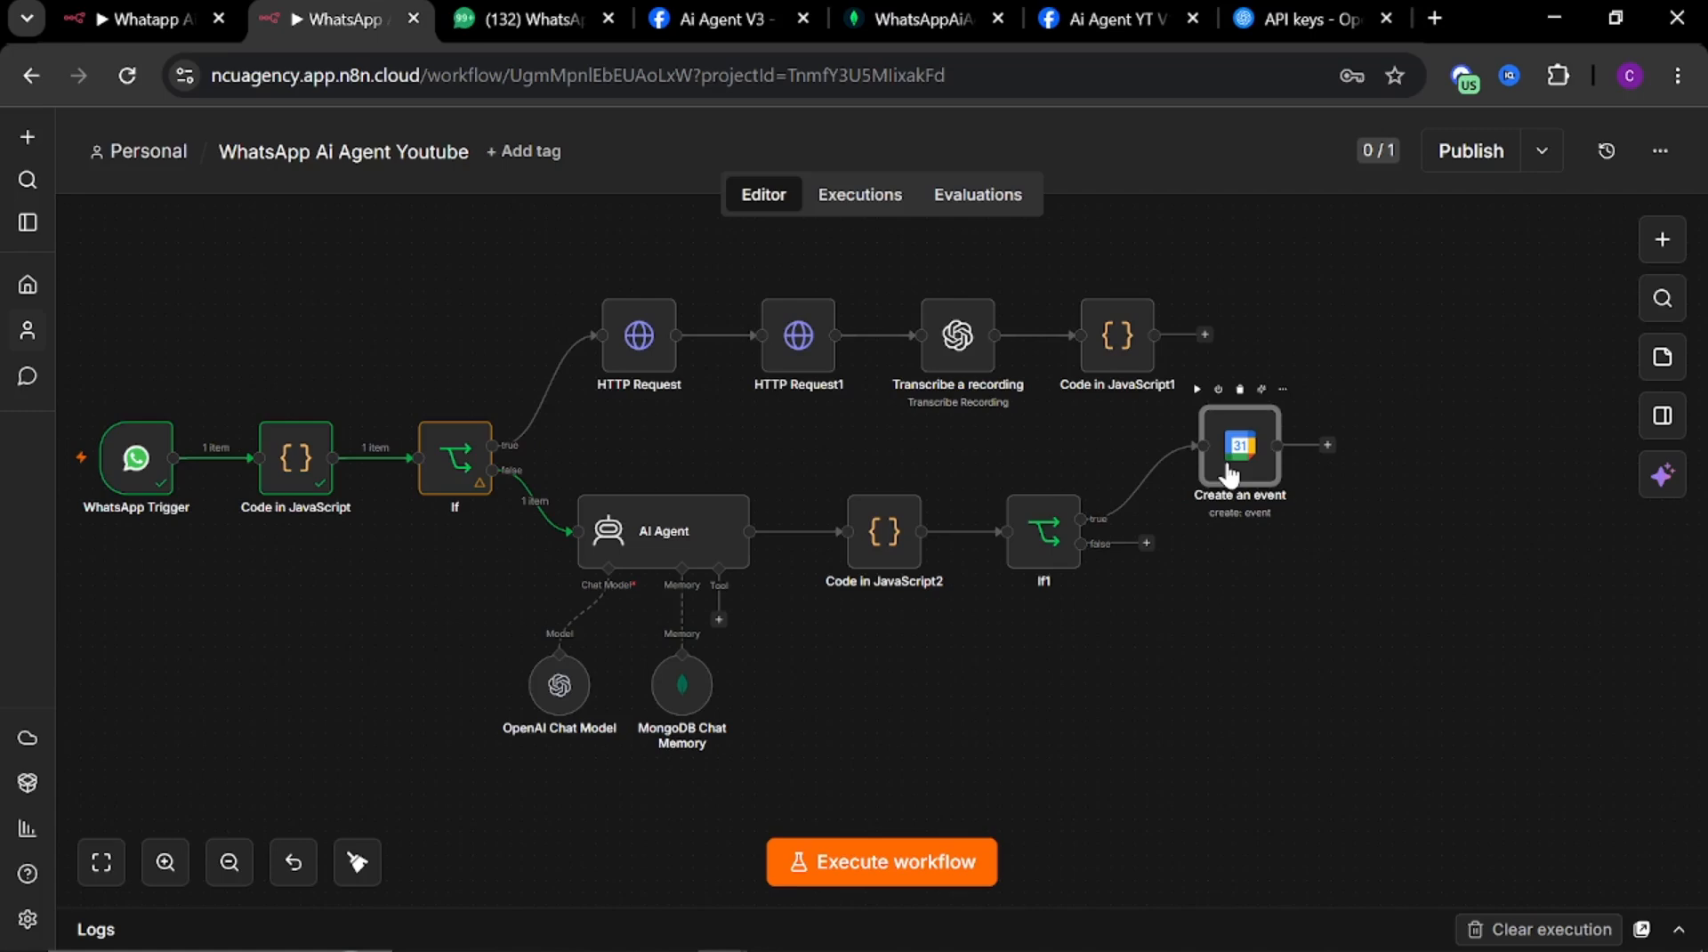
pyautogui.click(1328, 446)
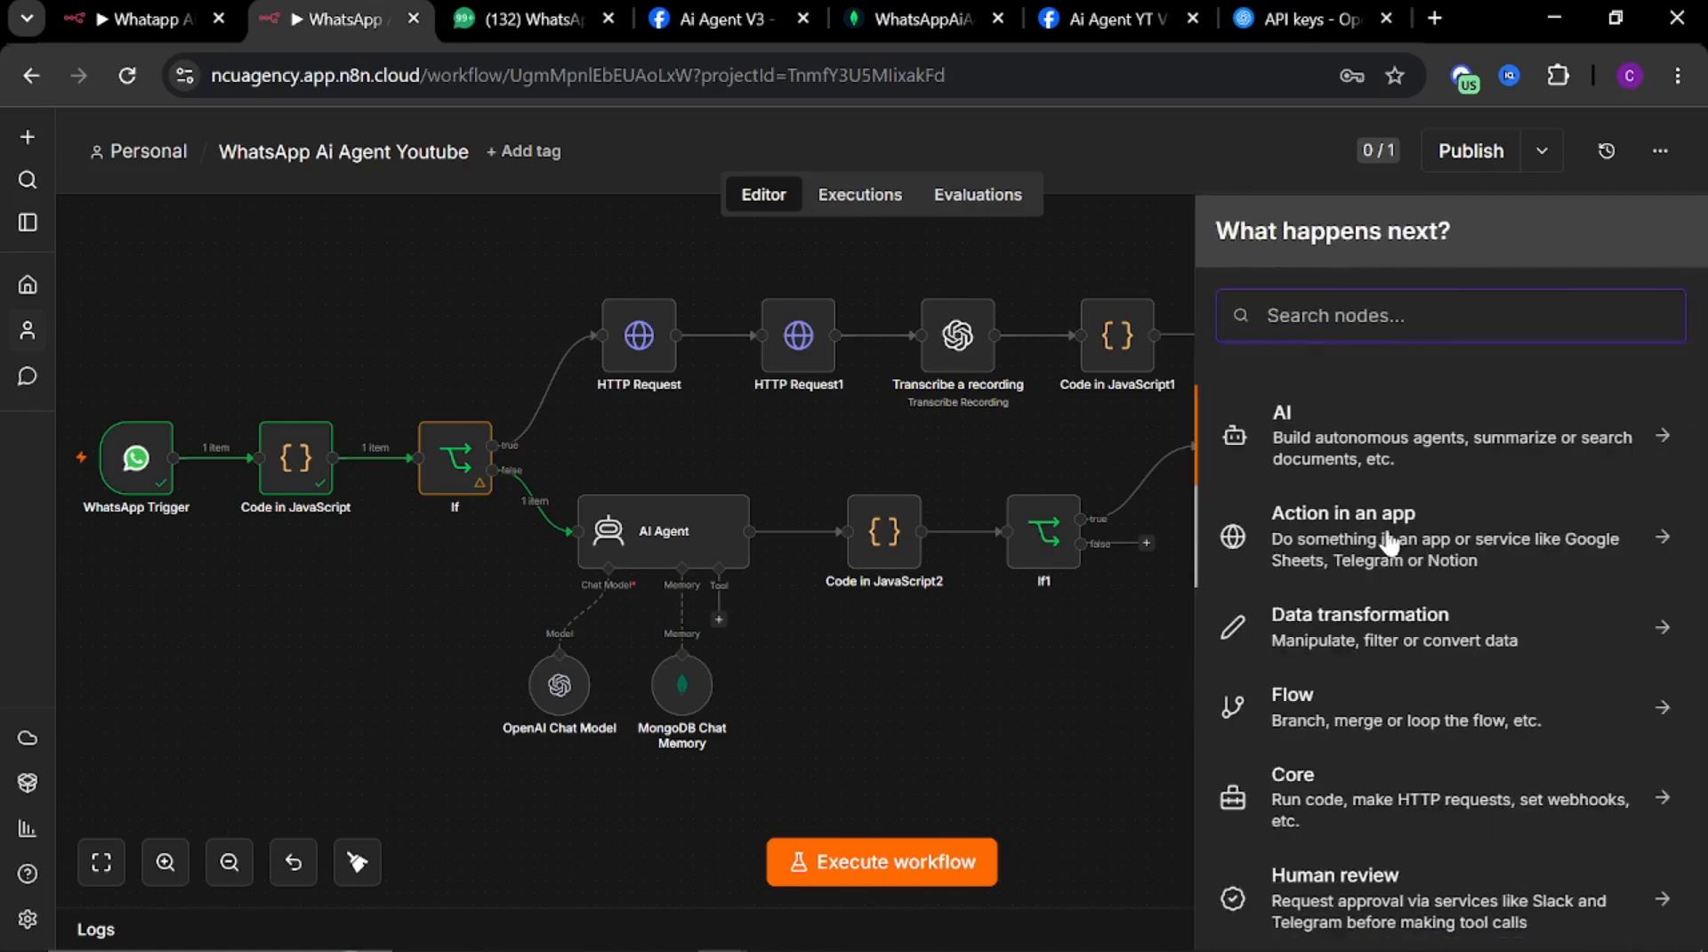
# Copy the full booking-confirmation code from the reference workflow's Code in JavaScript4 node
pyautogui.click(146, 19)
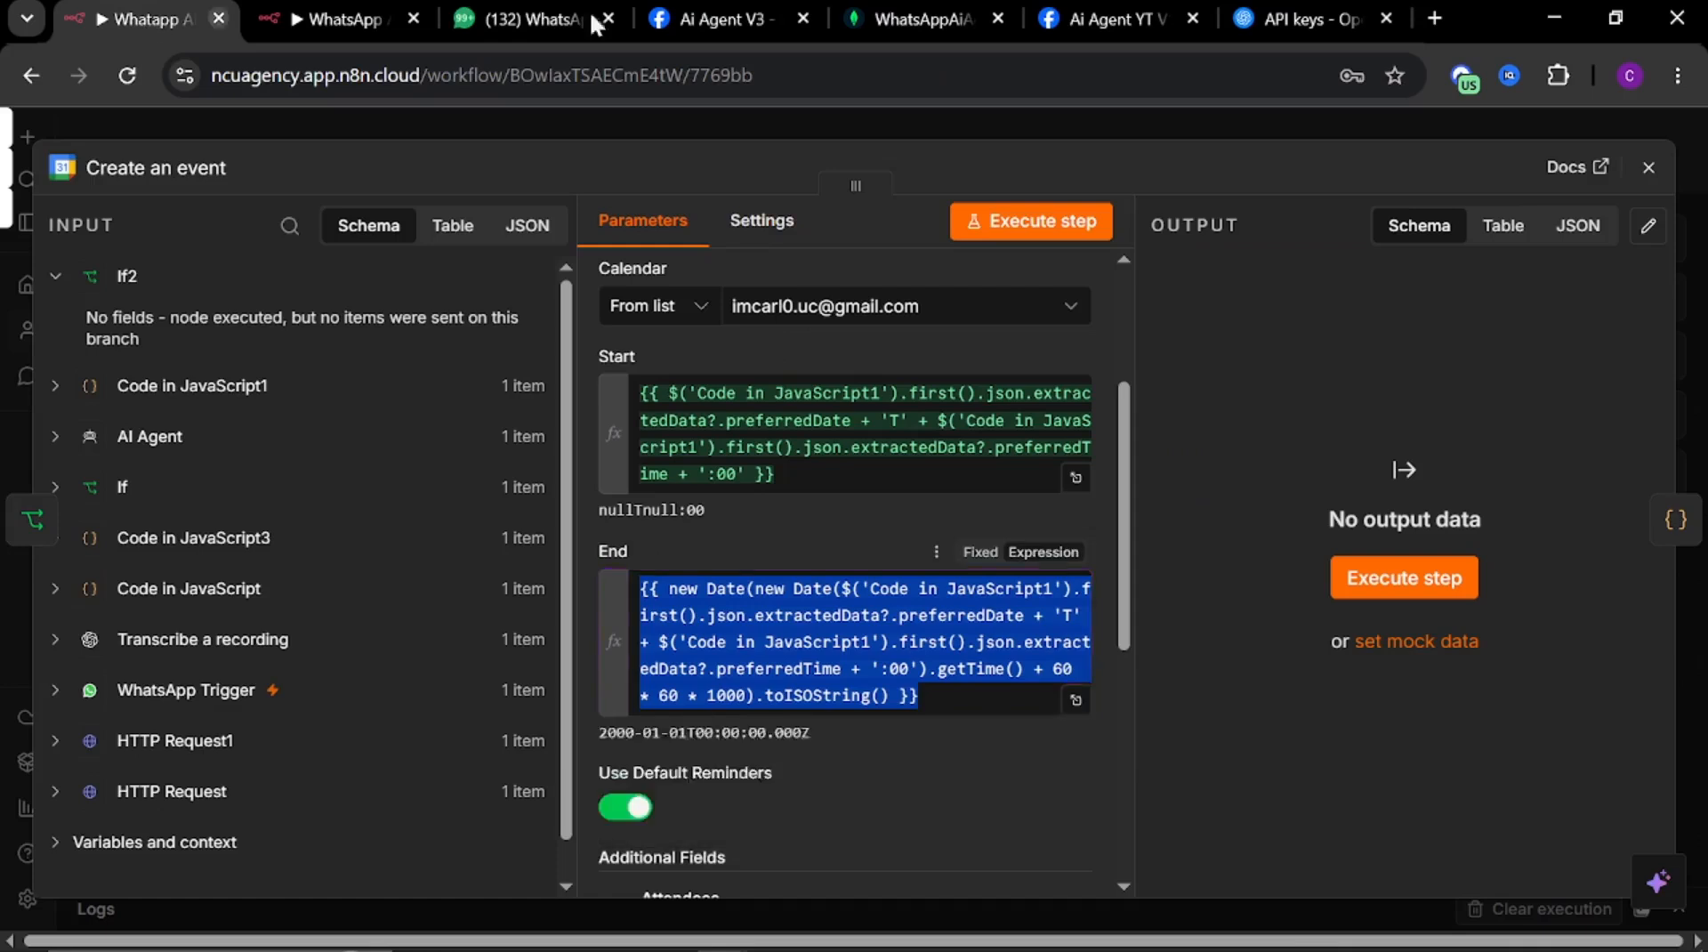
pyautogui.press('Escape')
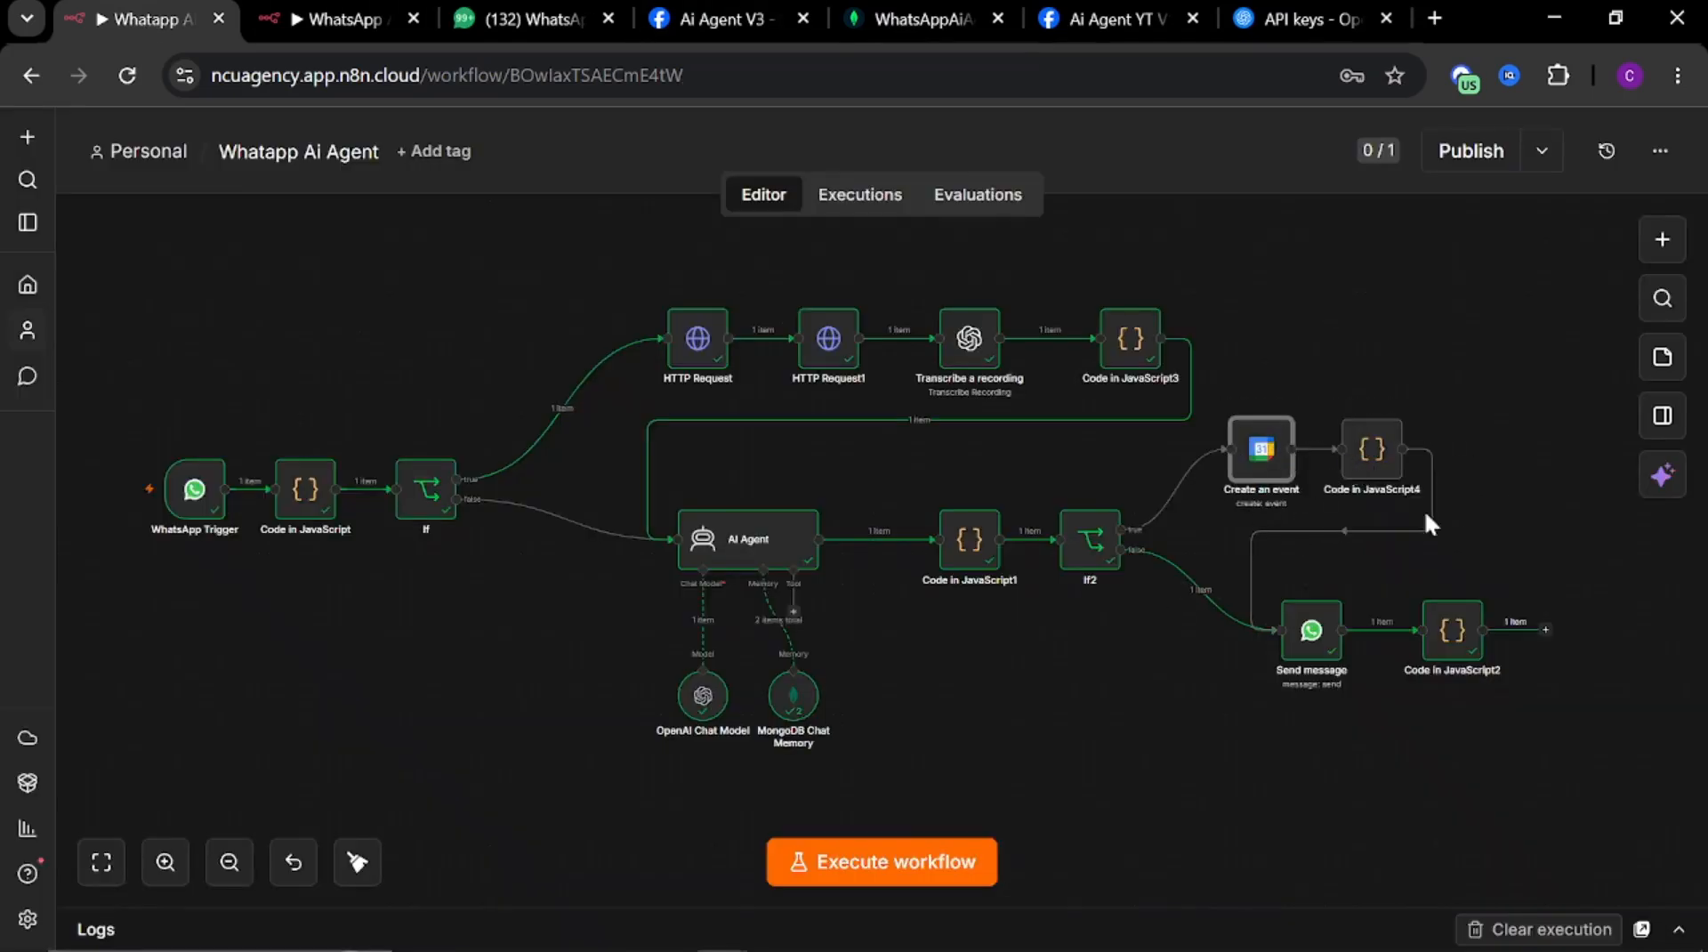
pyautogui.doubleClick(1375, 458)
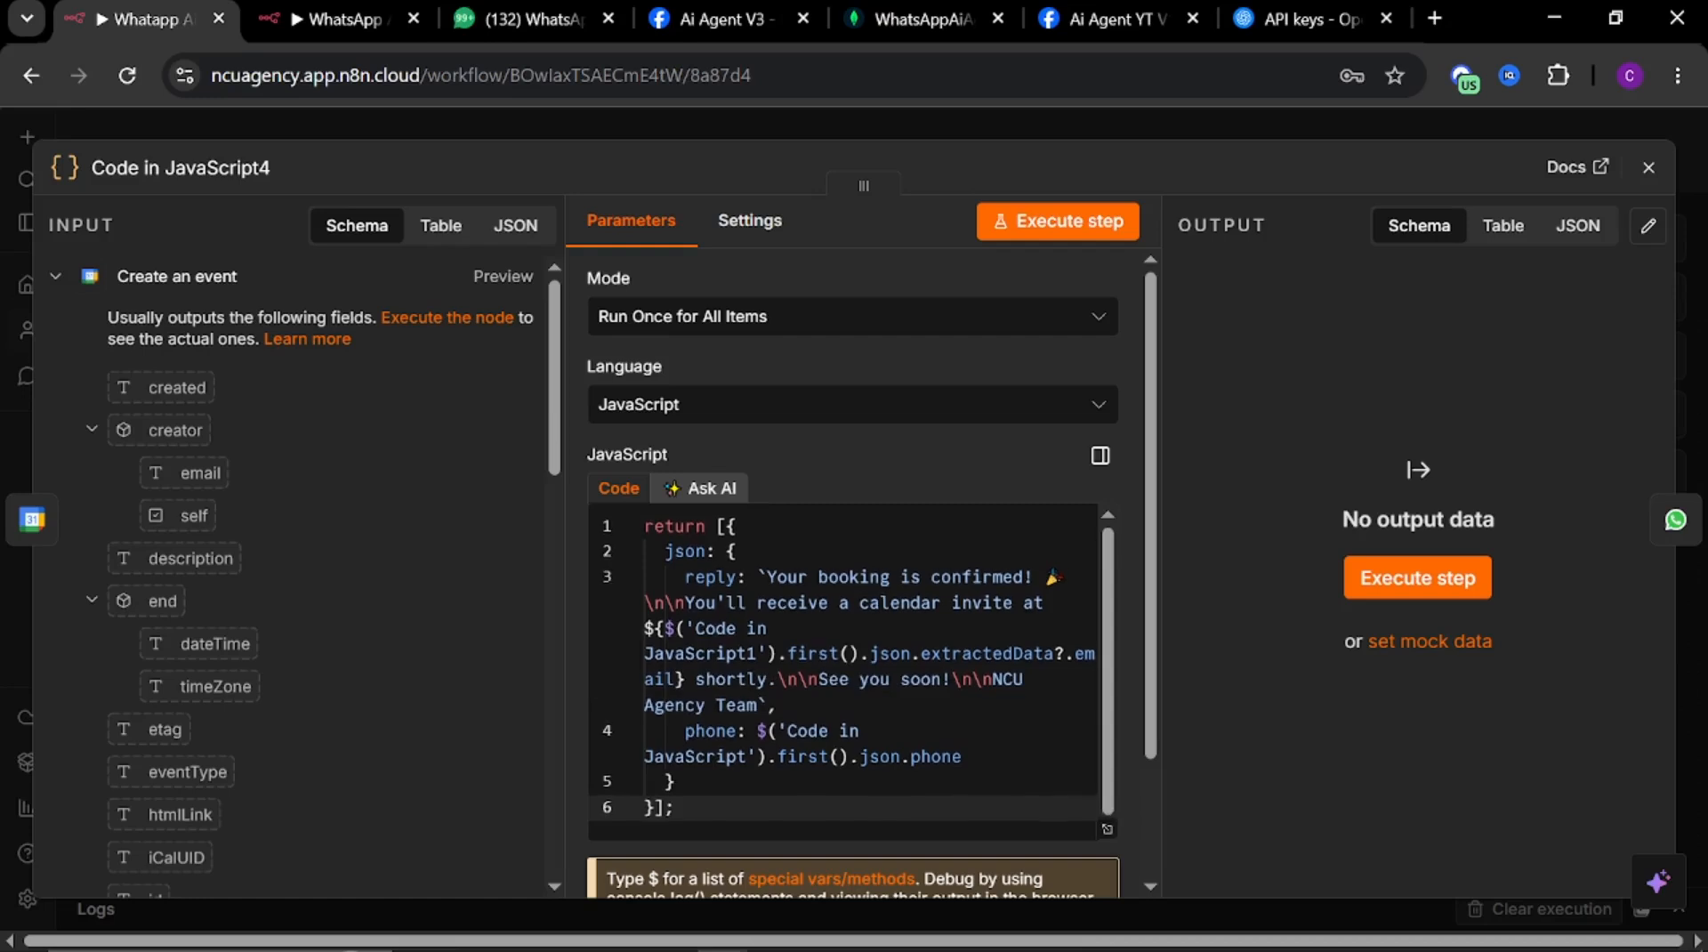
pyautogui.moveTo(680, 810); pyautogui.dragTo(633, 537)
pyautogui.hotkey('ctrl', 'c')
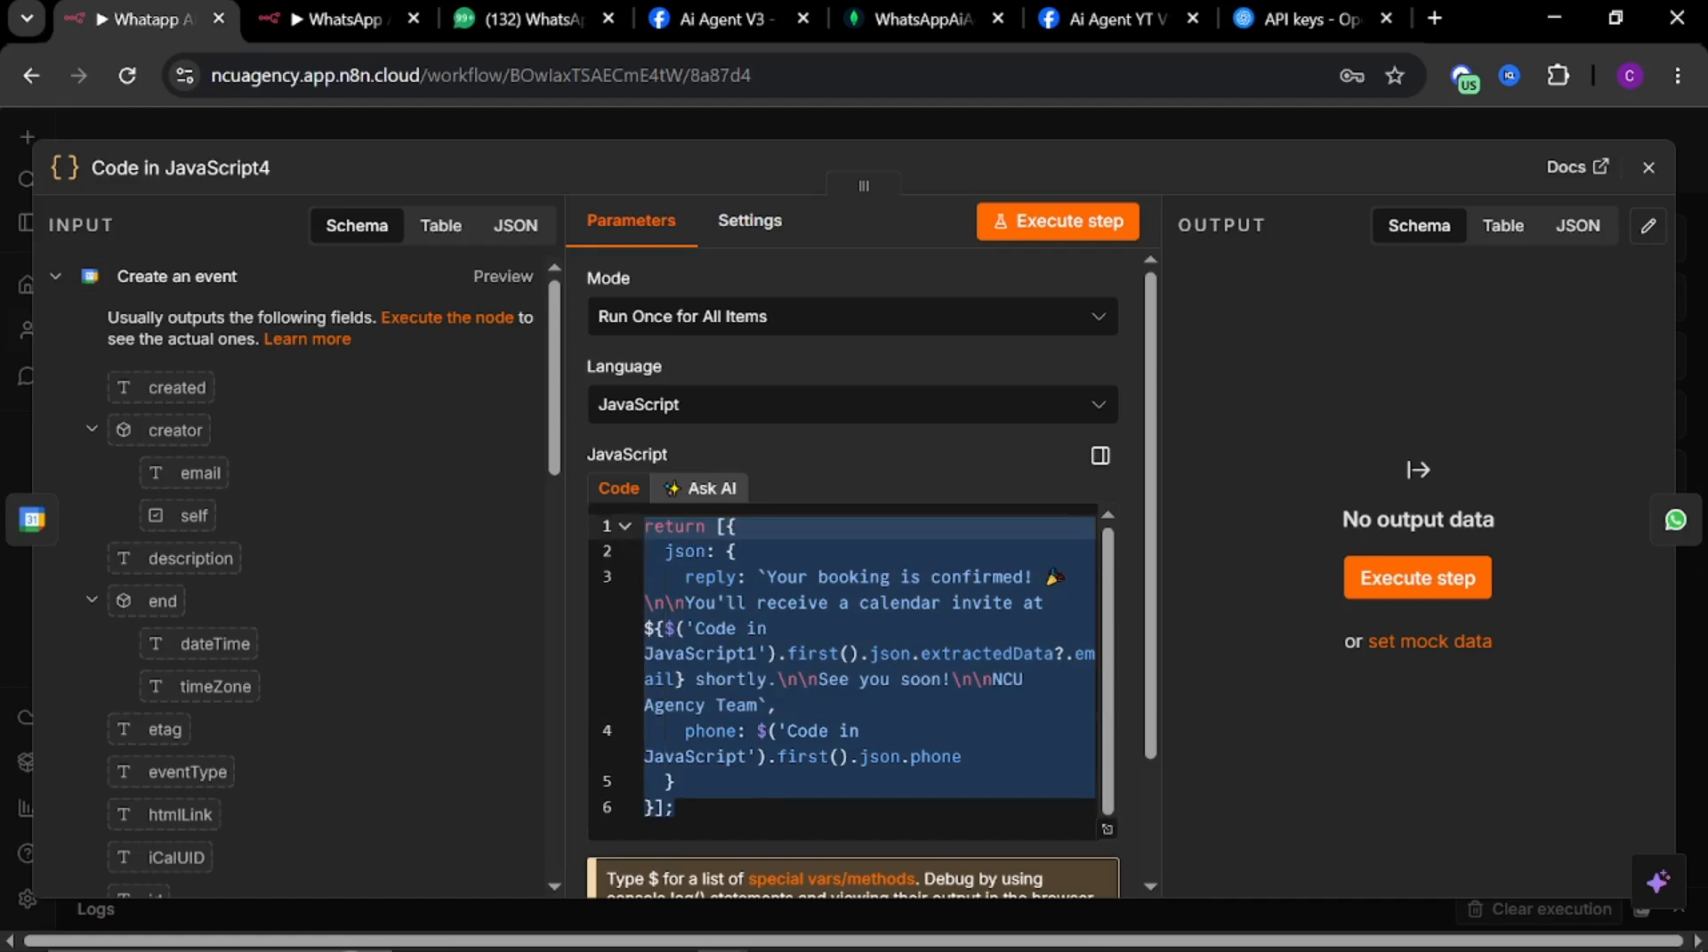
pyautogui.click(813, 121)
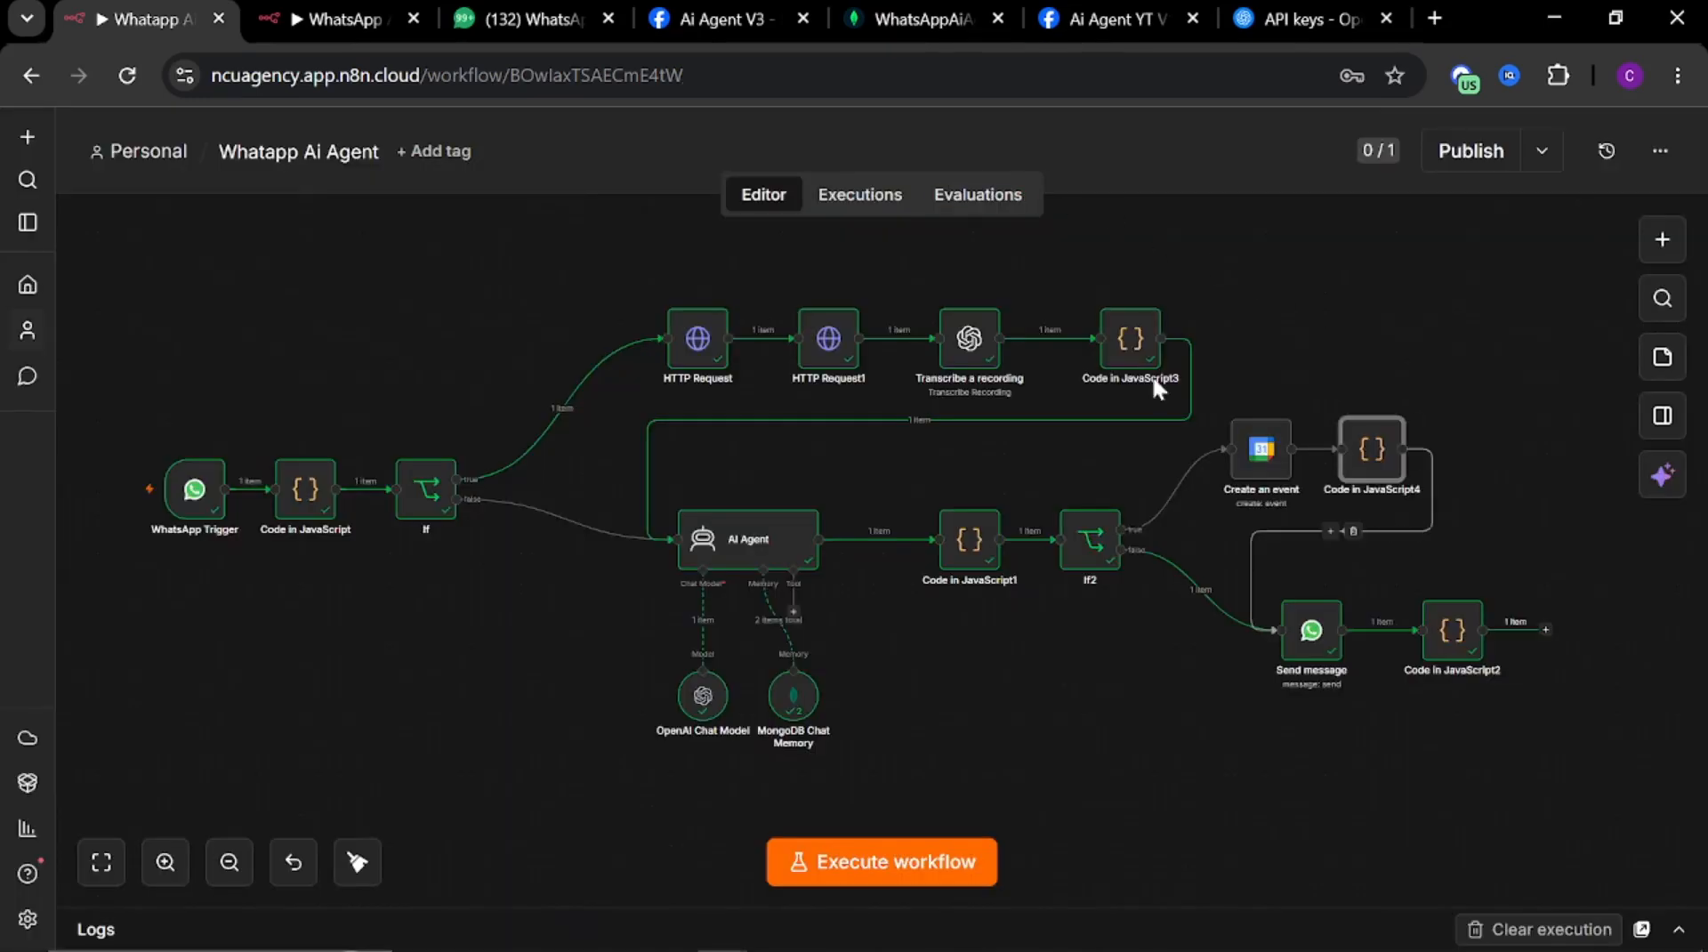
# Add a Code in JavaScript node after Create an event and replace its code with the copied confirmation script
pyautogui.click(334, 19)
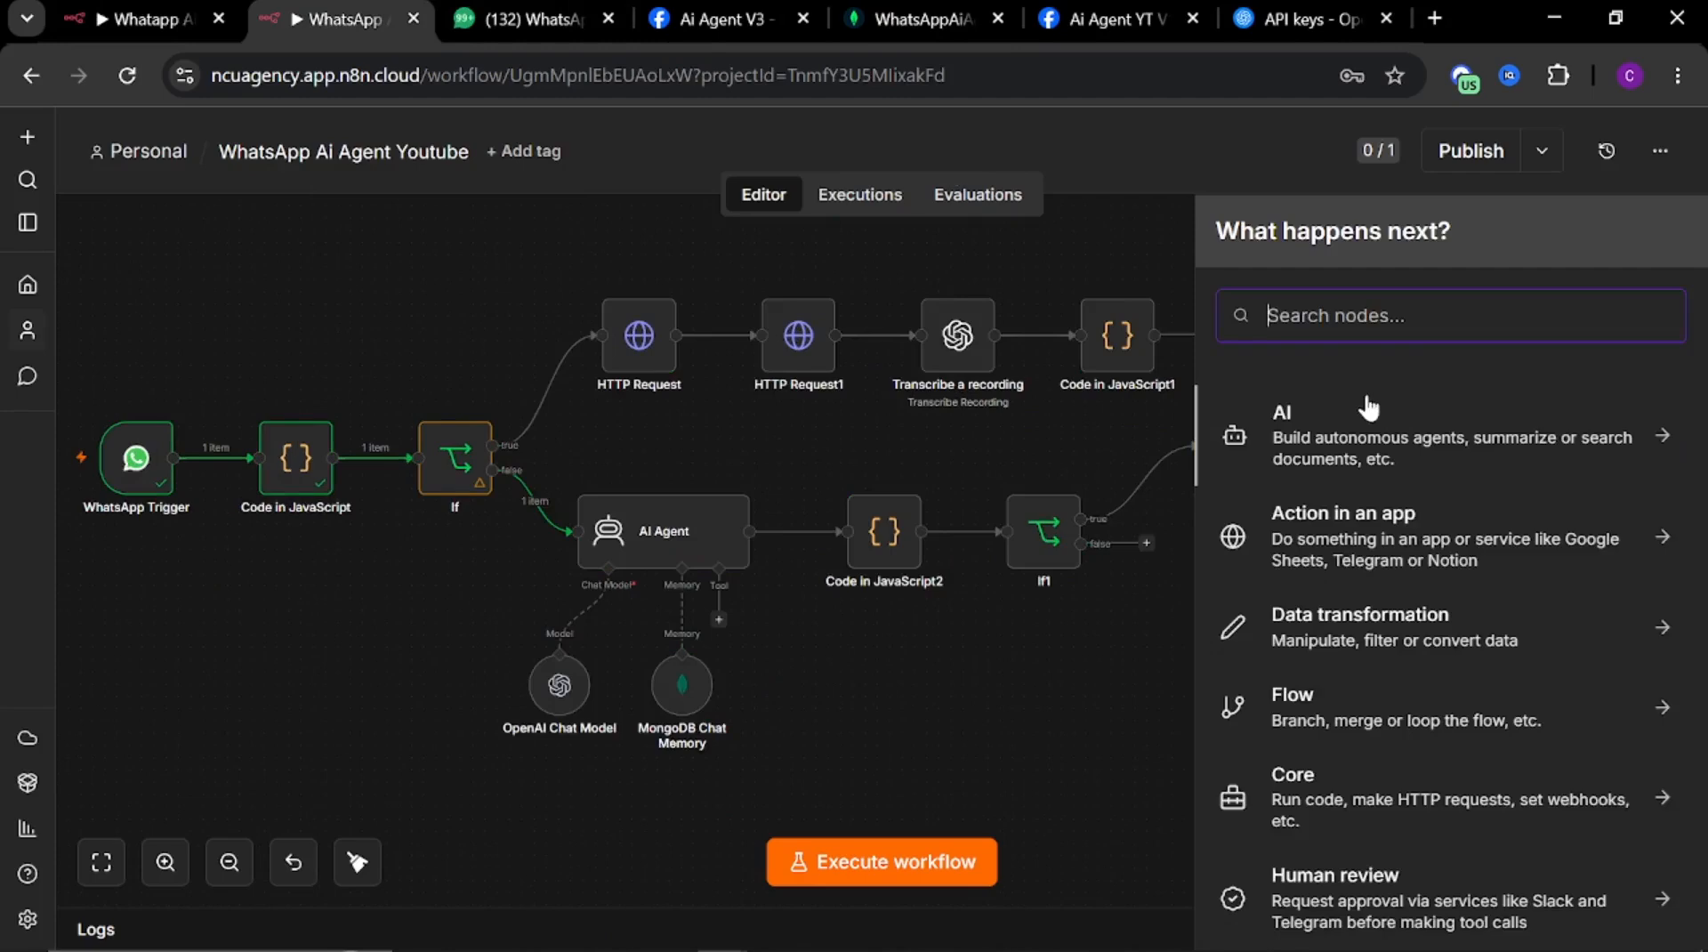
pyautogui.write('code')
pyautogui.click(1370, 439)
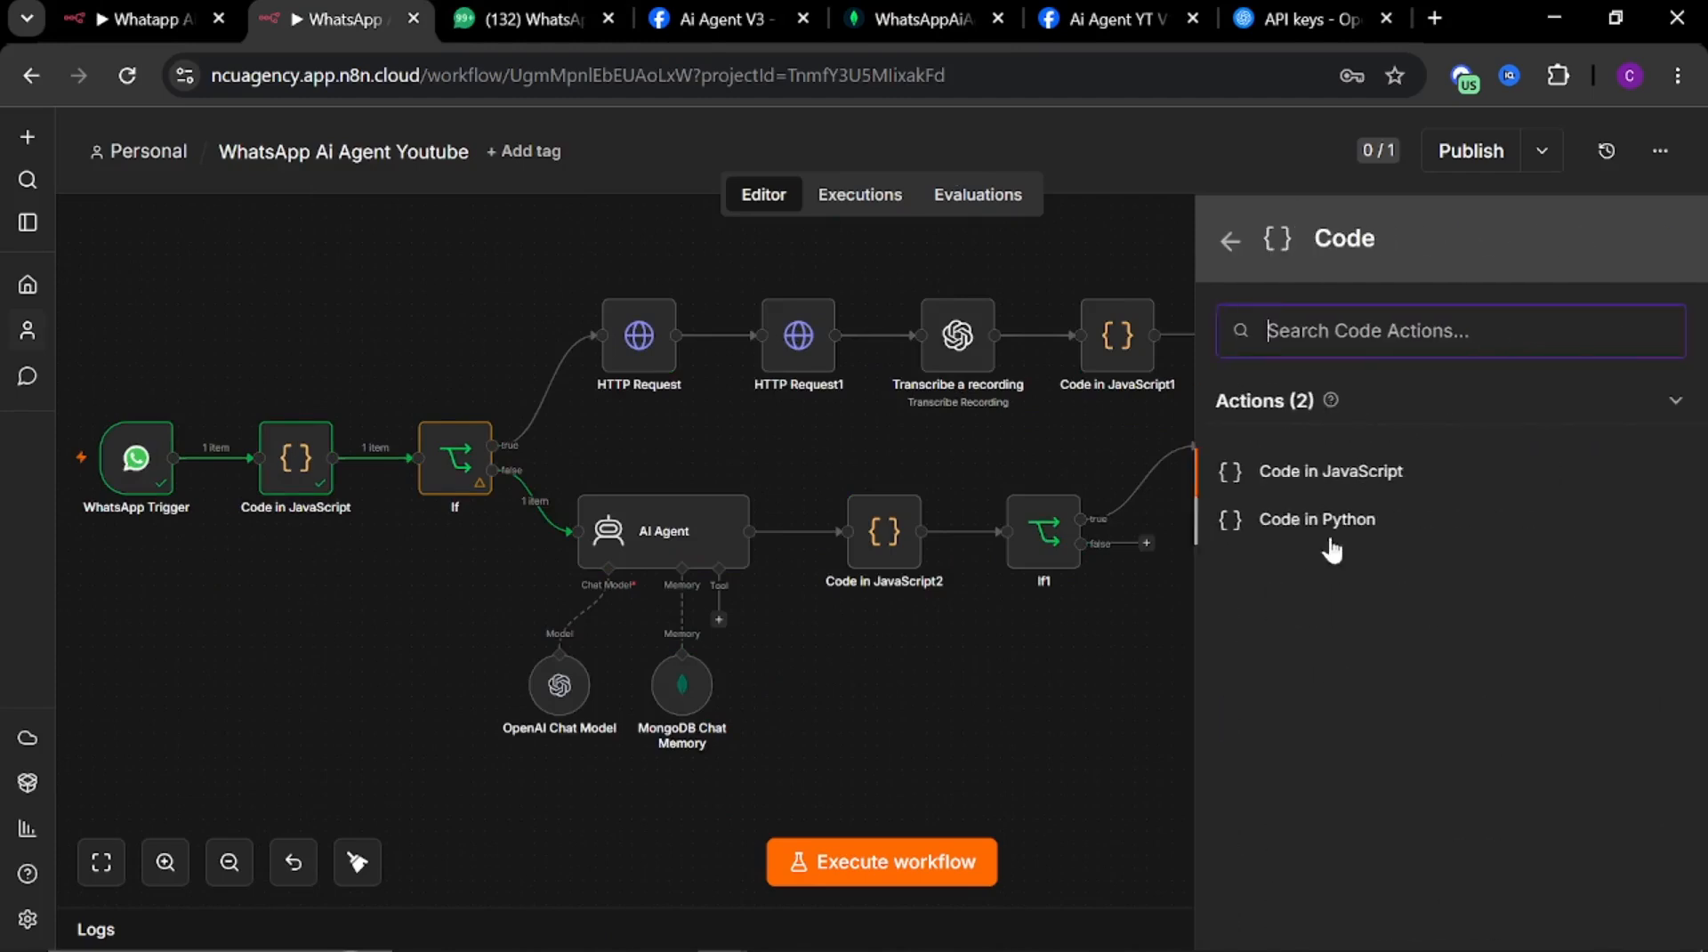
pyautogui.click(1330, 471)
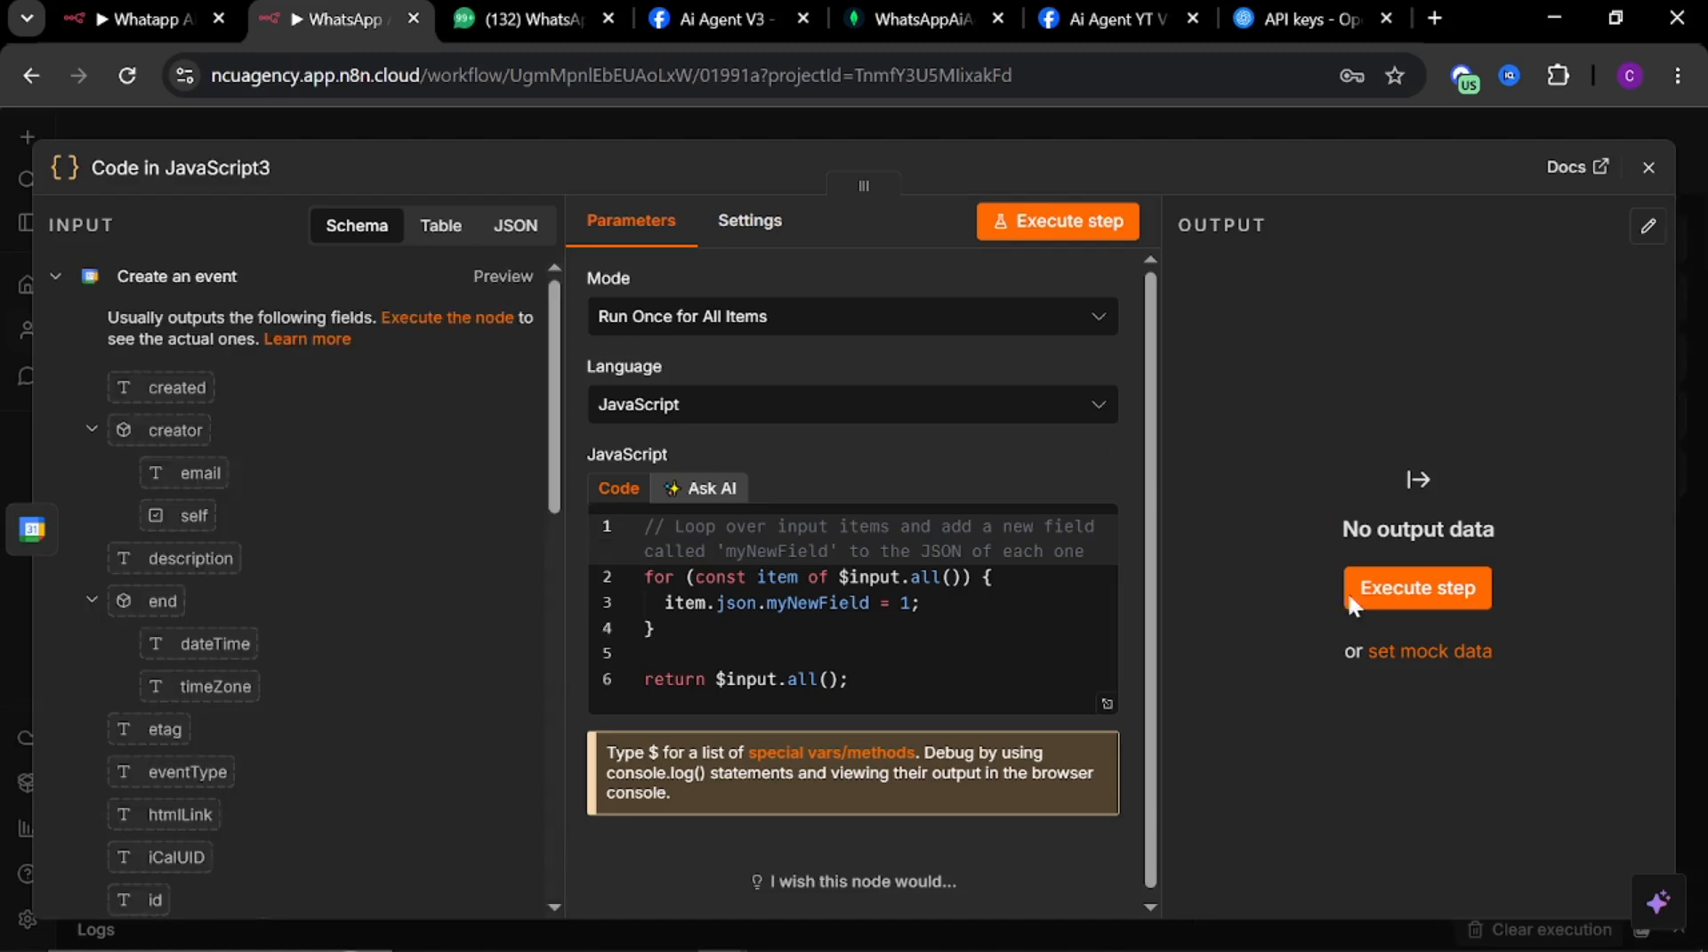
pyautogui.moveTo(855, 703); pyautogui.dragTo(564, 398)
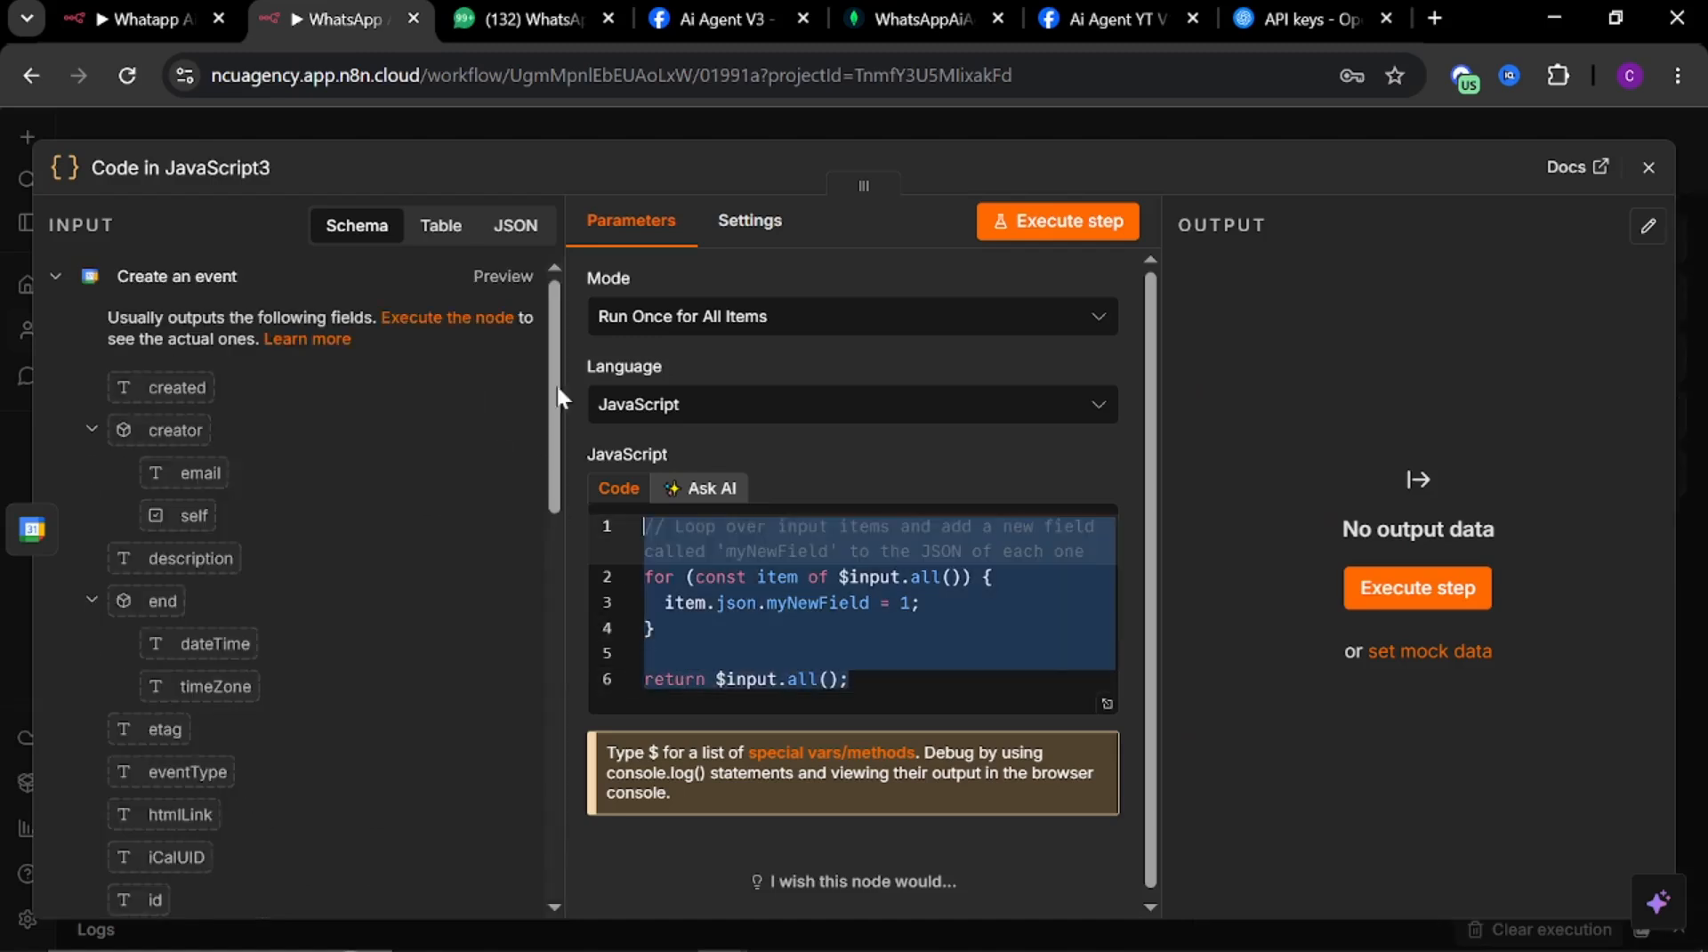
pyautogui.hotkey('ctrl', 'v')
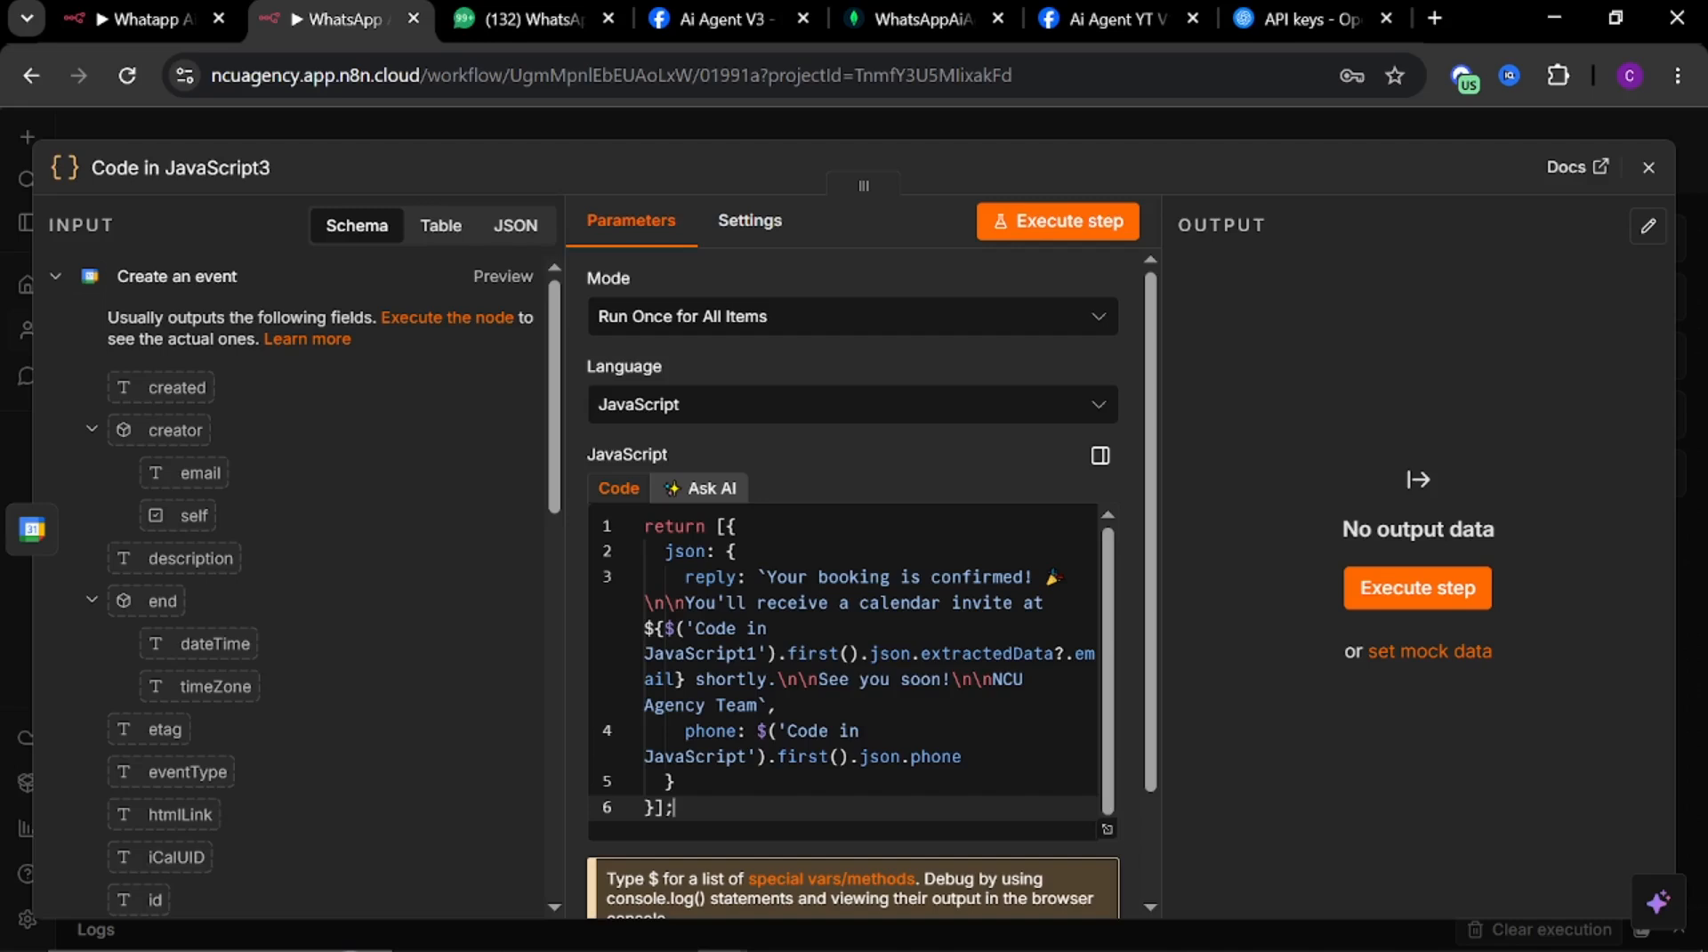
pyautogui.click(668, 124)
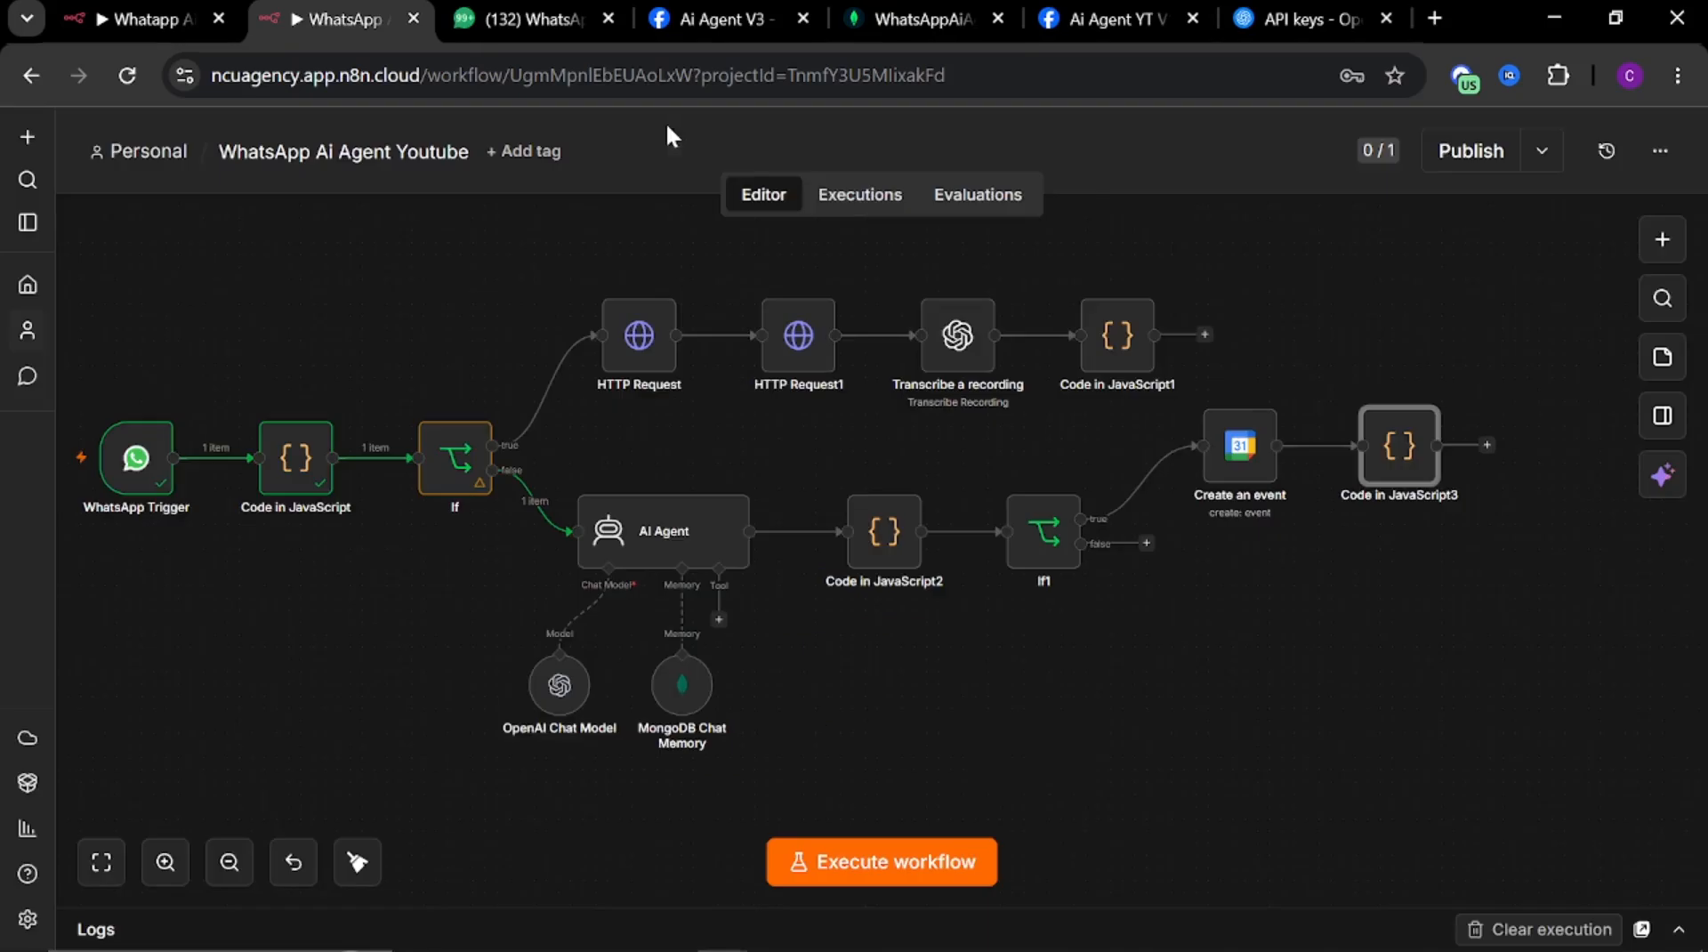
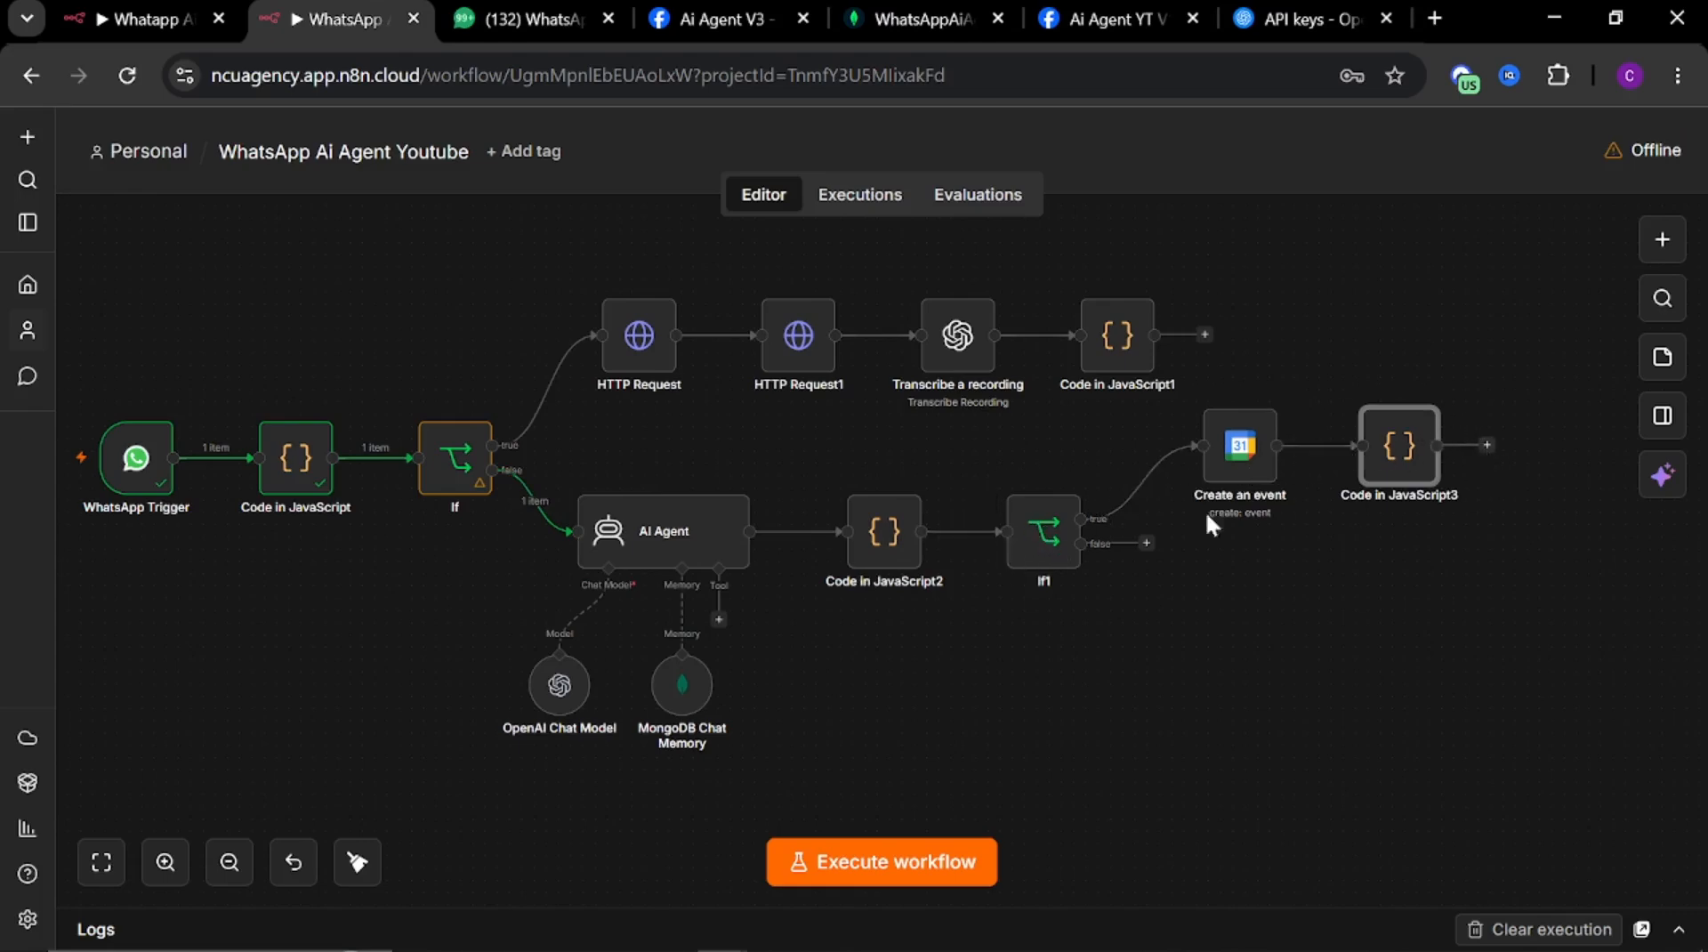
# Add a WhatsApp Business Cloud Send message node on the If1 node's false branch
pyautogui.click(1146, 544)
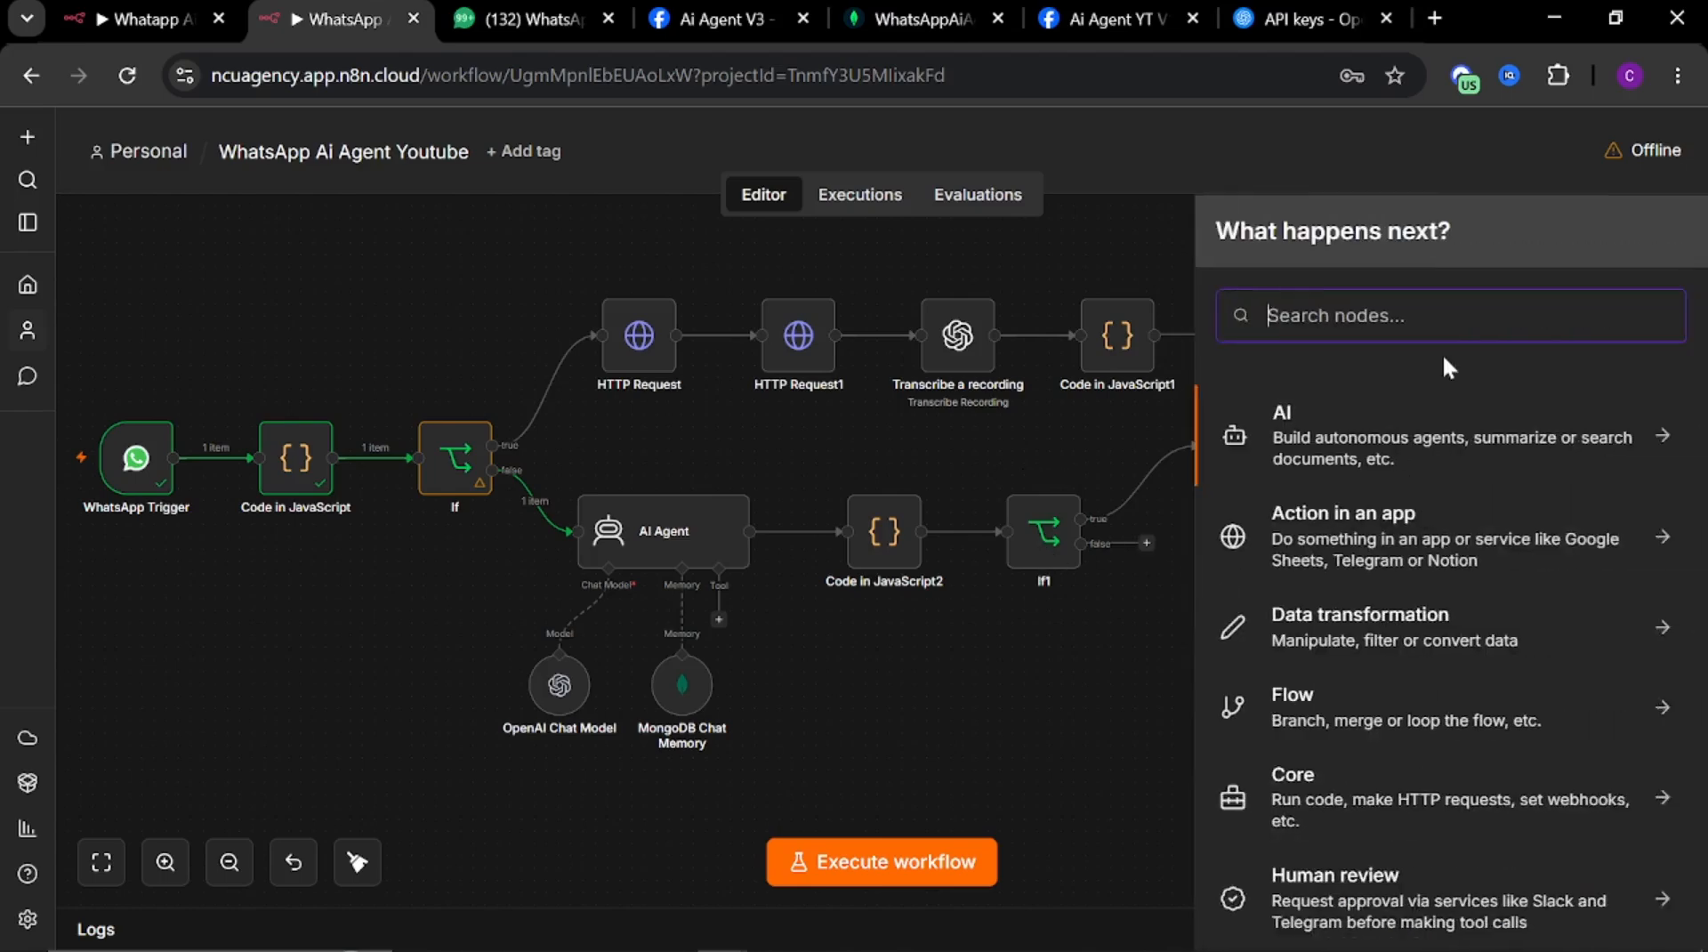
pyautogui.write('what')
pyautogui.click(1346, 434)
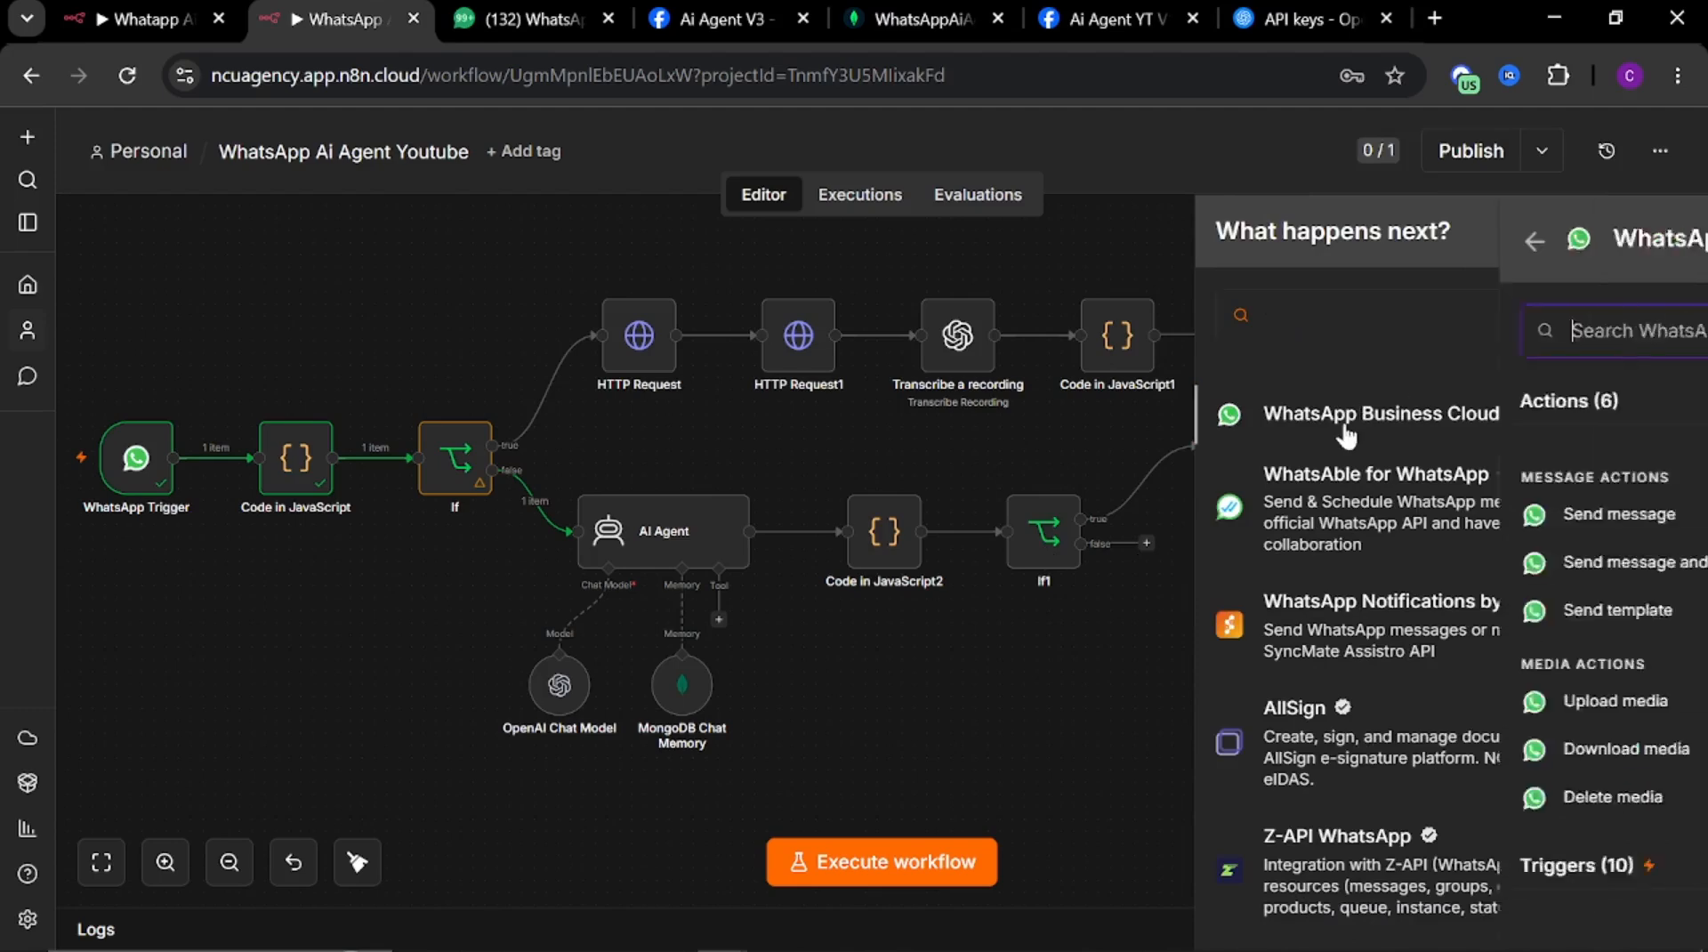
pyautogui.click(1274, 514)
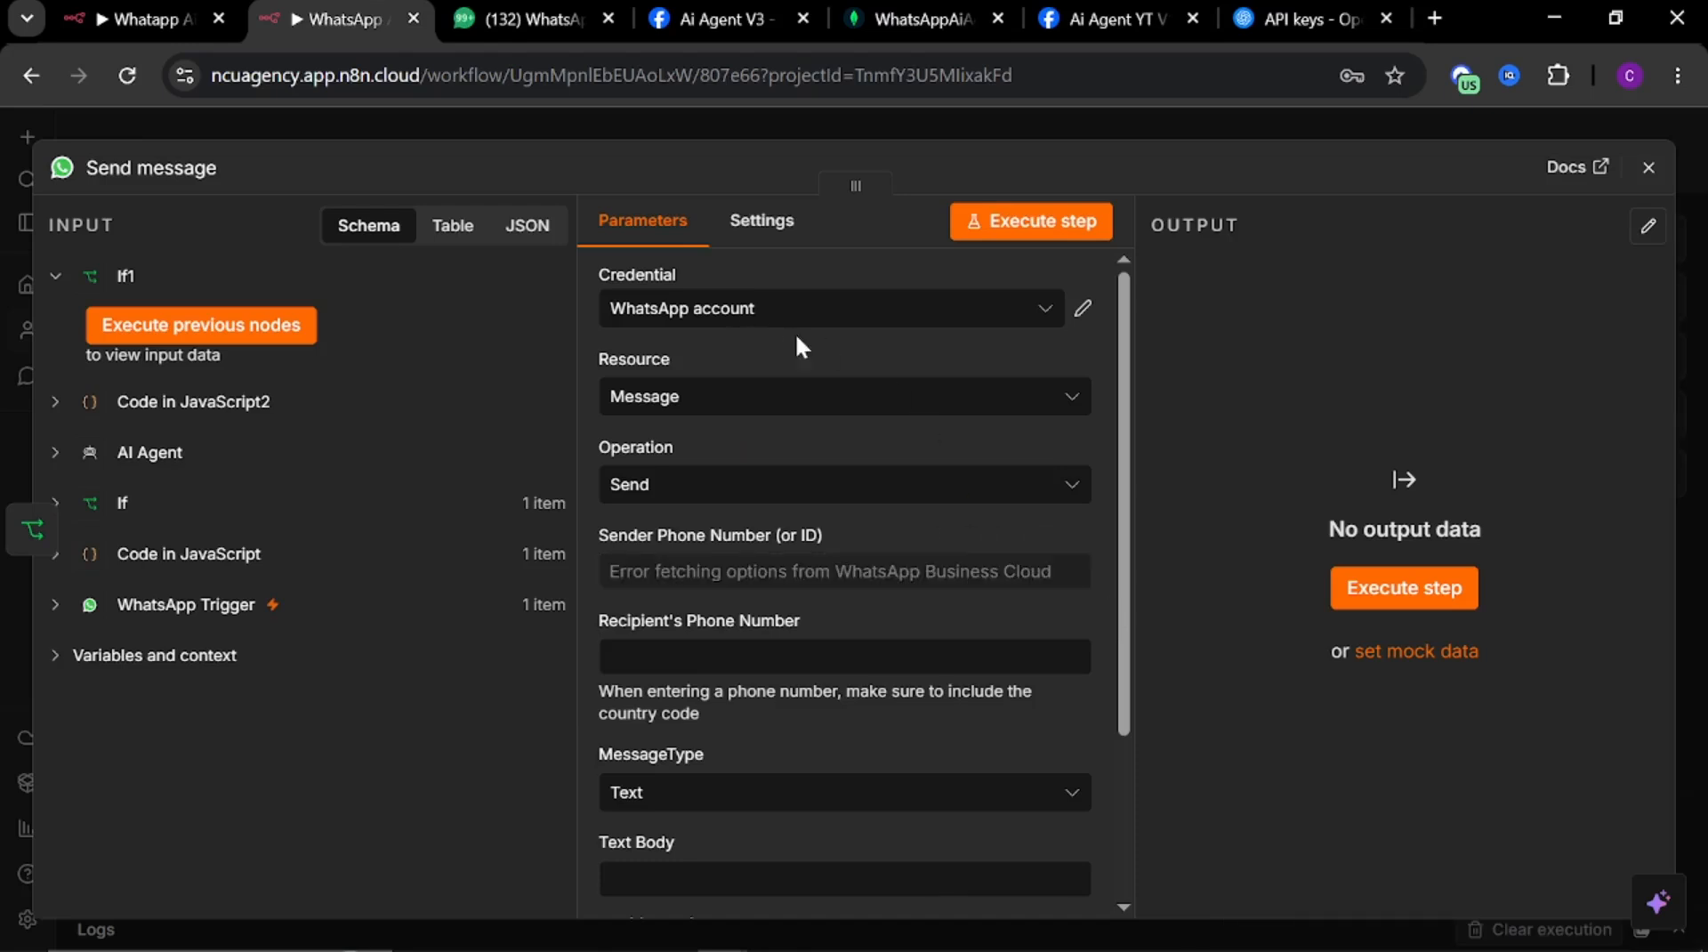
# Create a new WhatsApp credential and paste the access token copied from the Meta developer API Setup page
pyautogui.click(1043, 308)
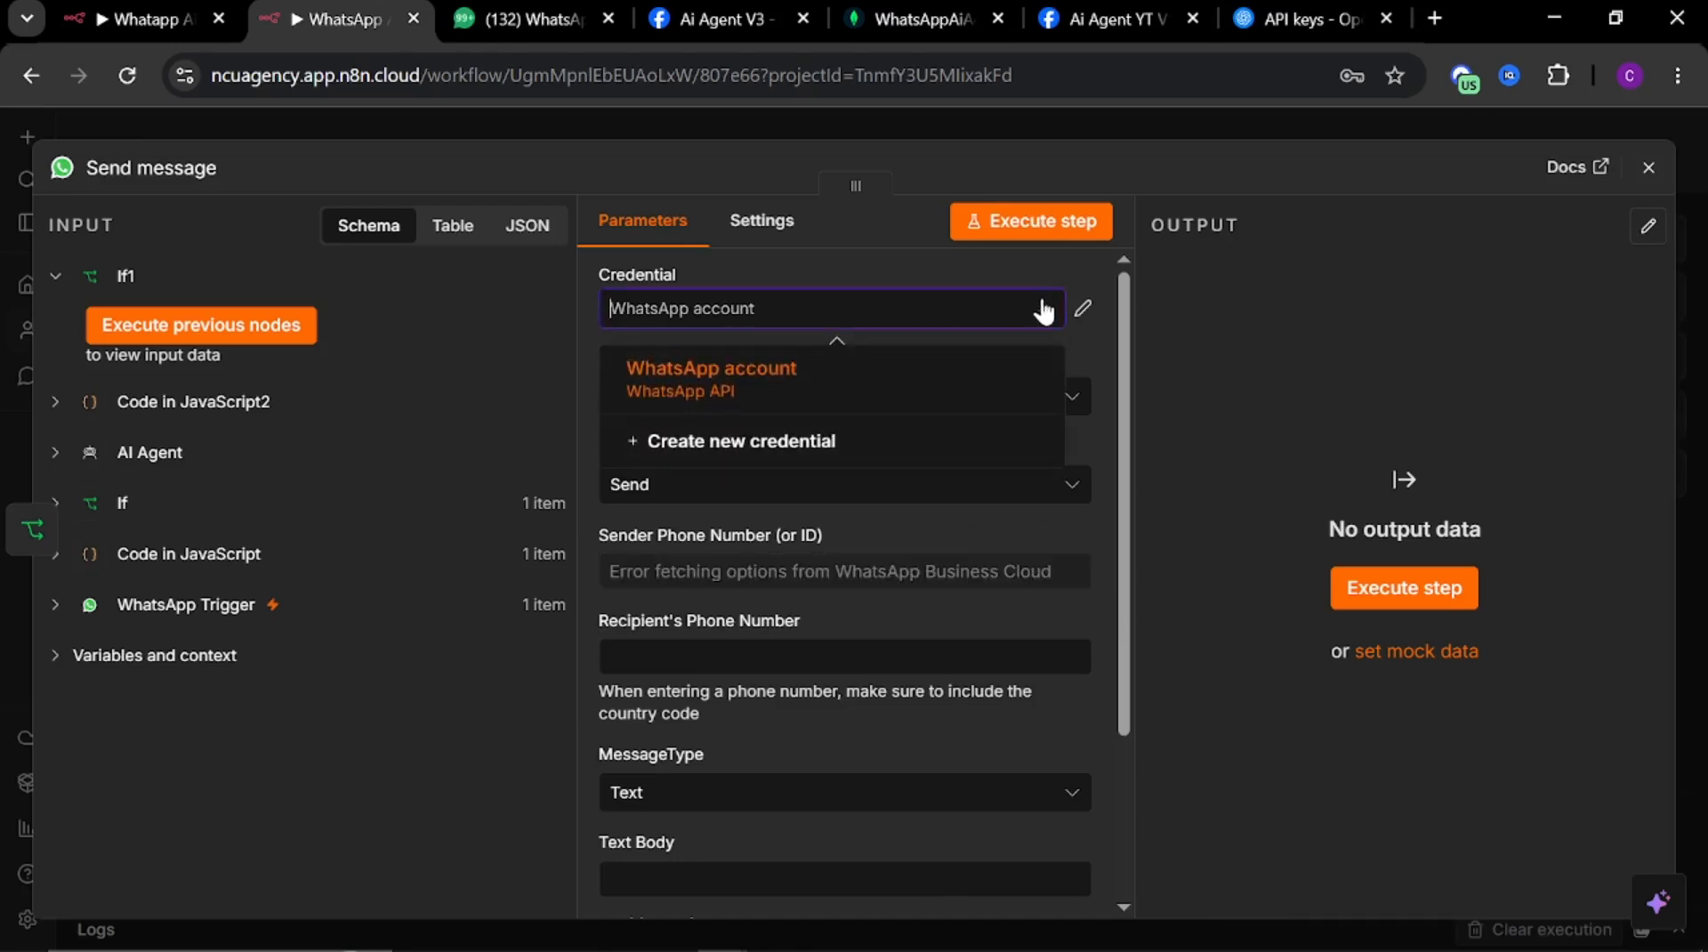
pyautogui.click(746, 445)
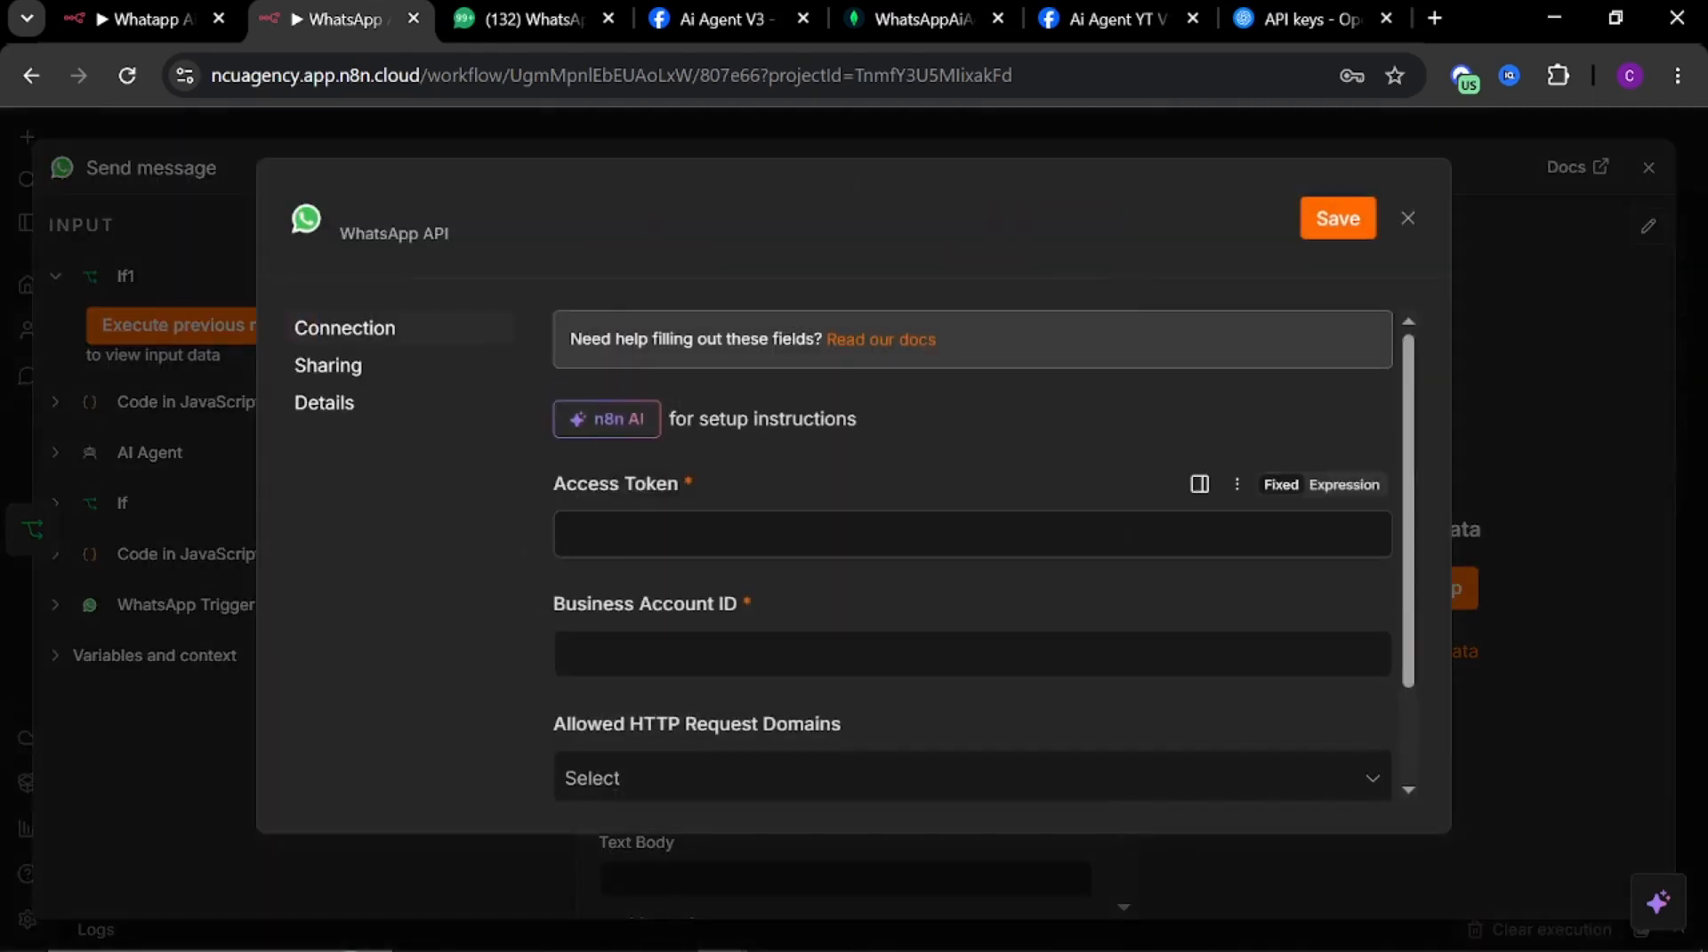
pyautogui.click(748, 534)
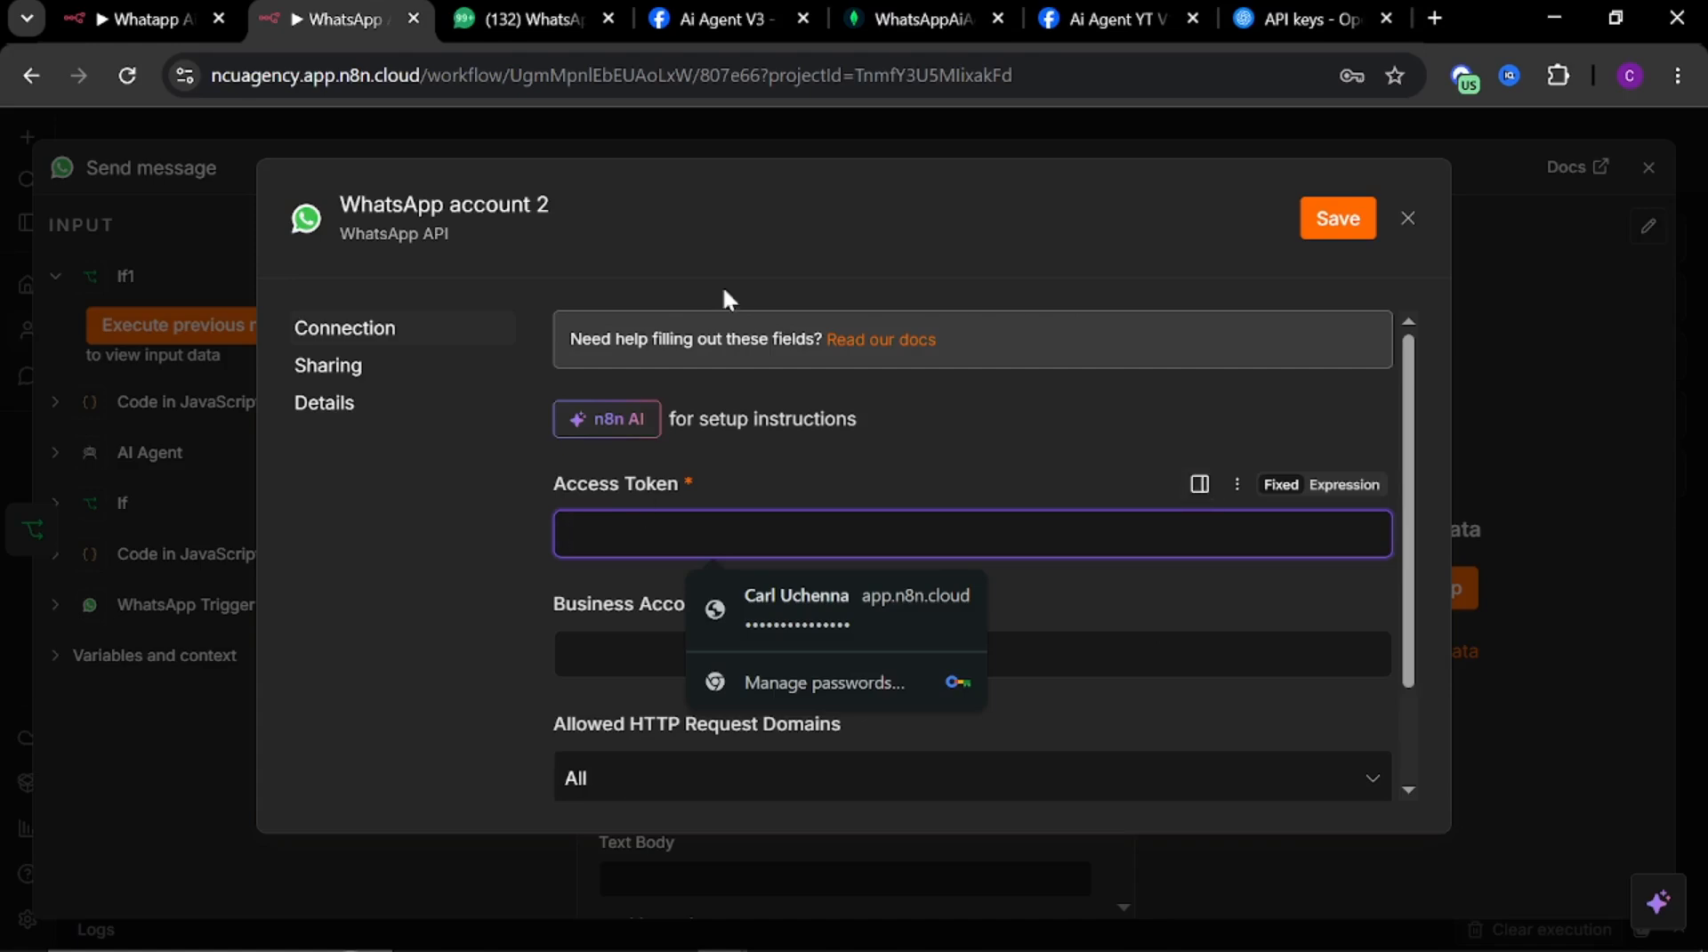
pyautogui.click(698, 19)
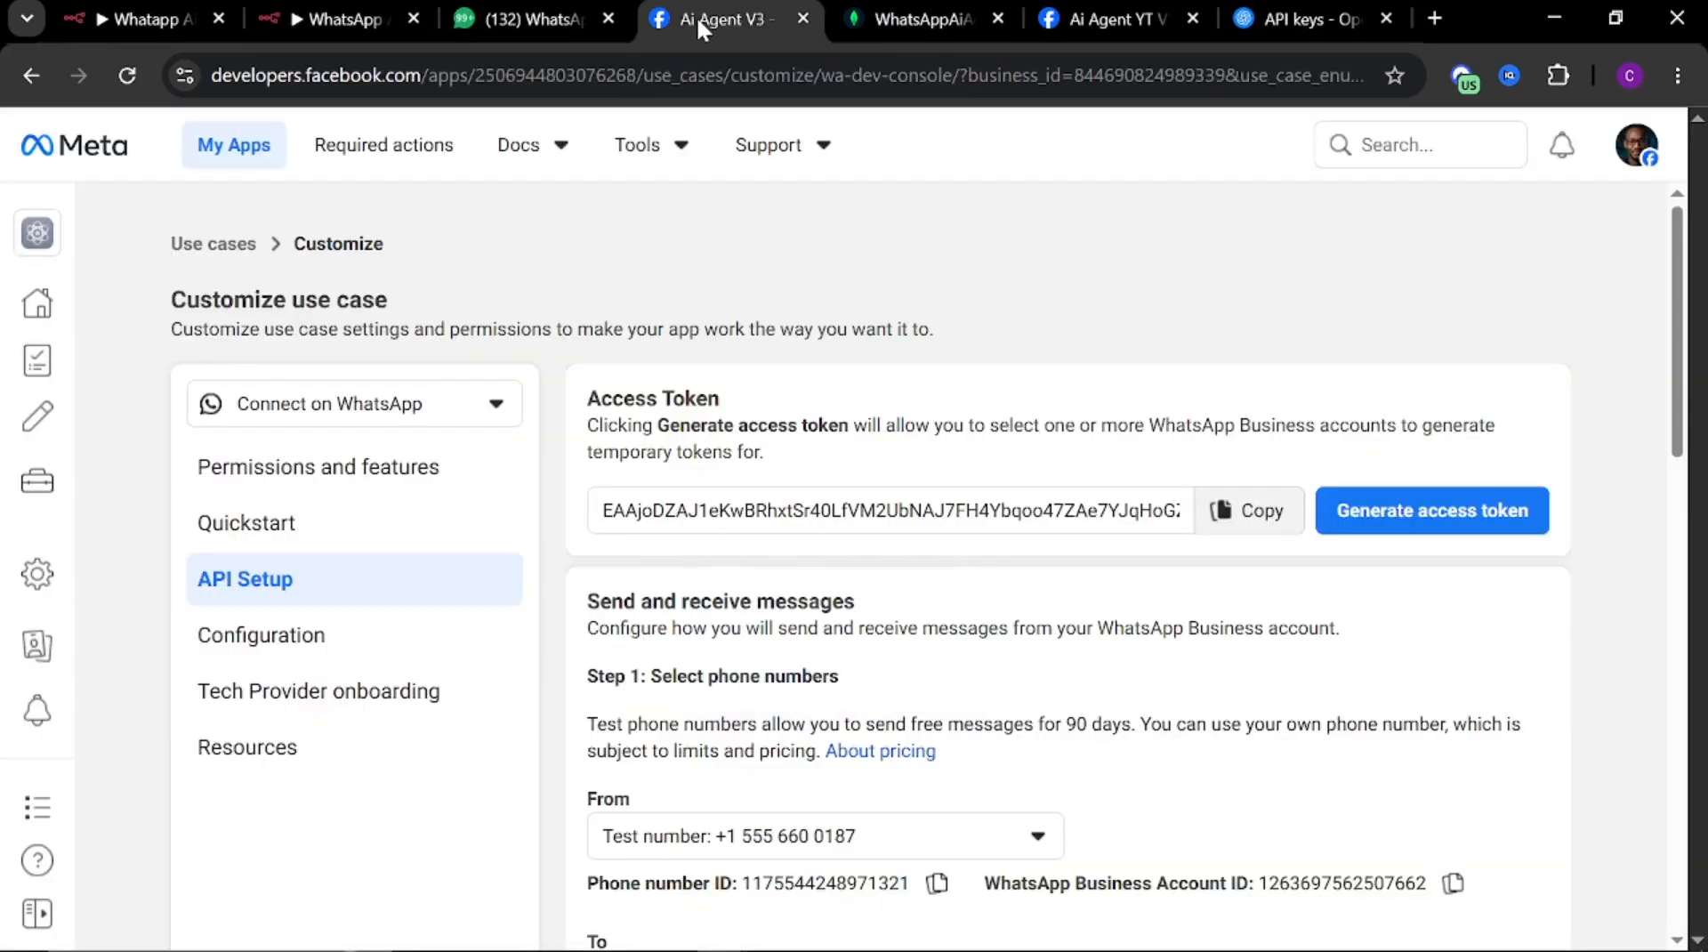
pyautogui.click(1235, 525)
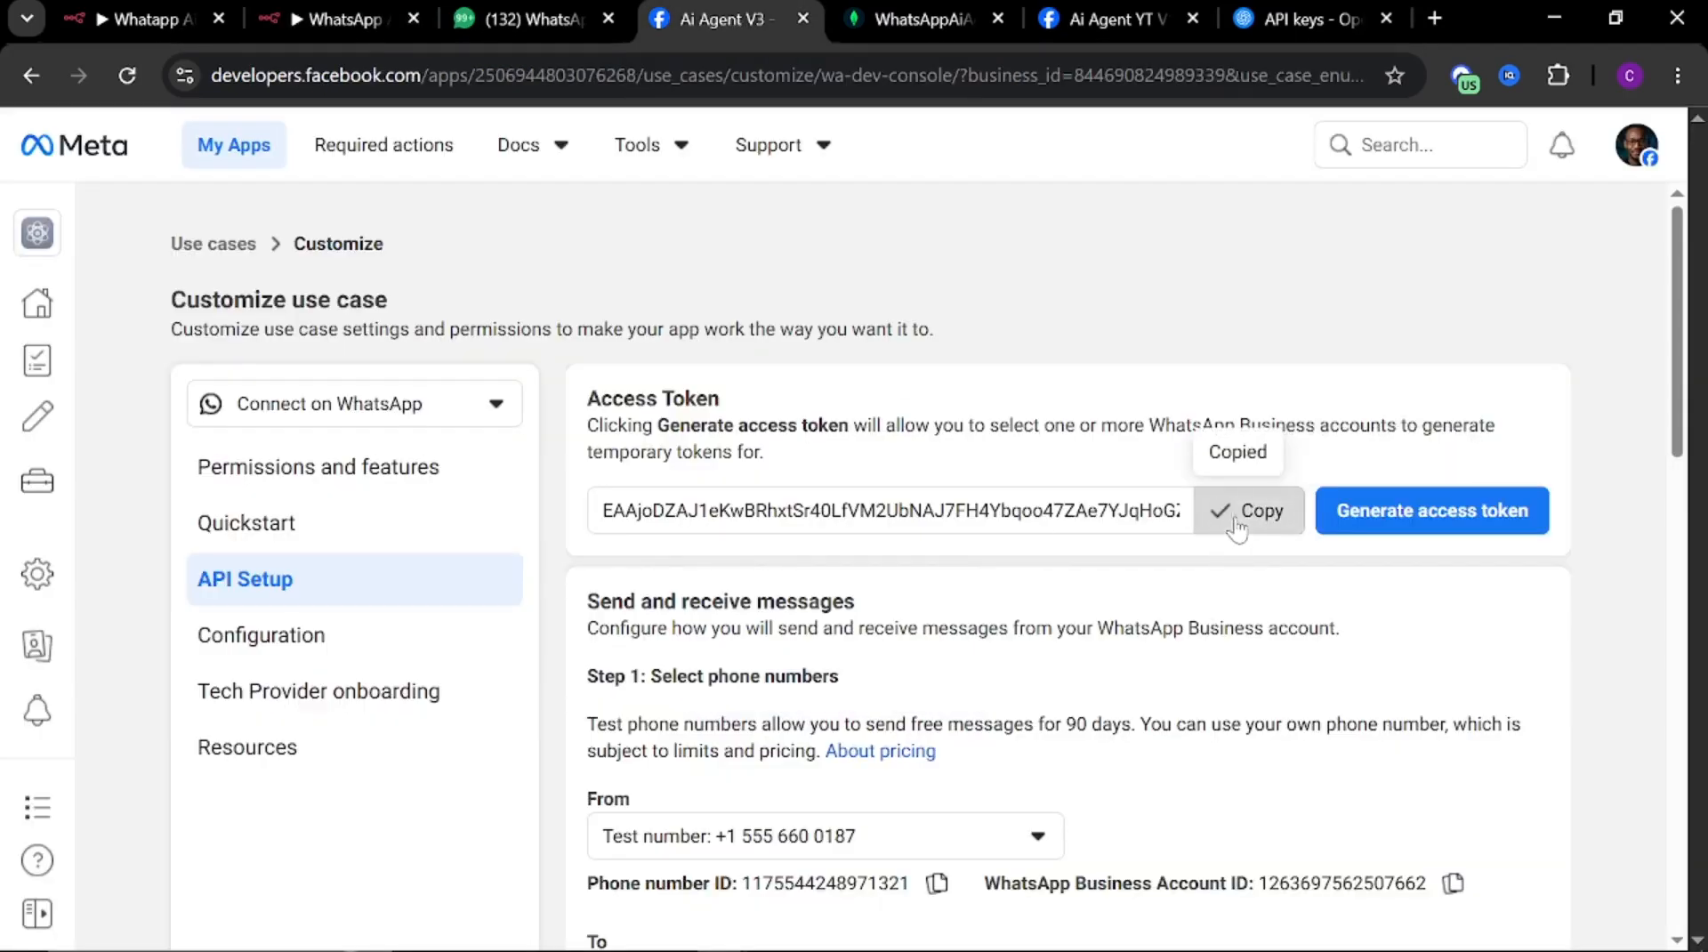
pyautogui.click(271, 25)
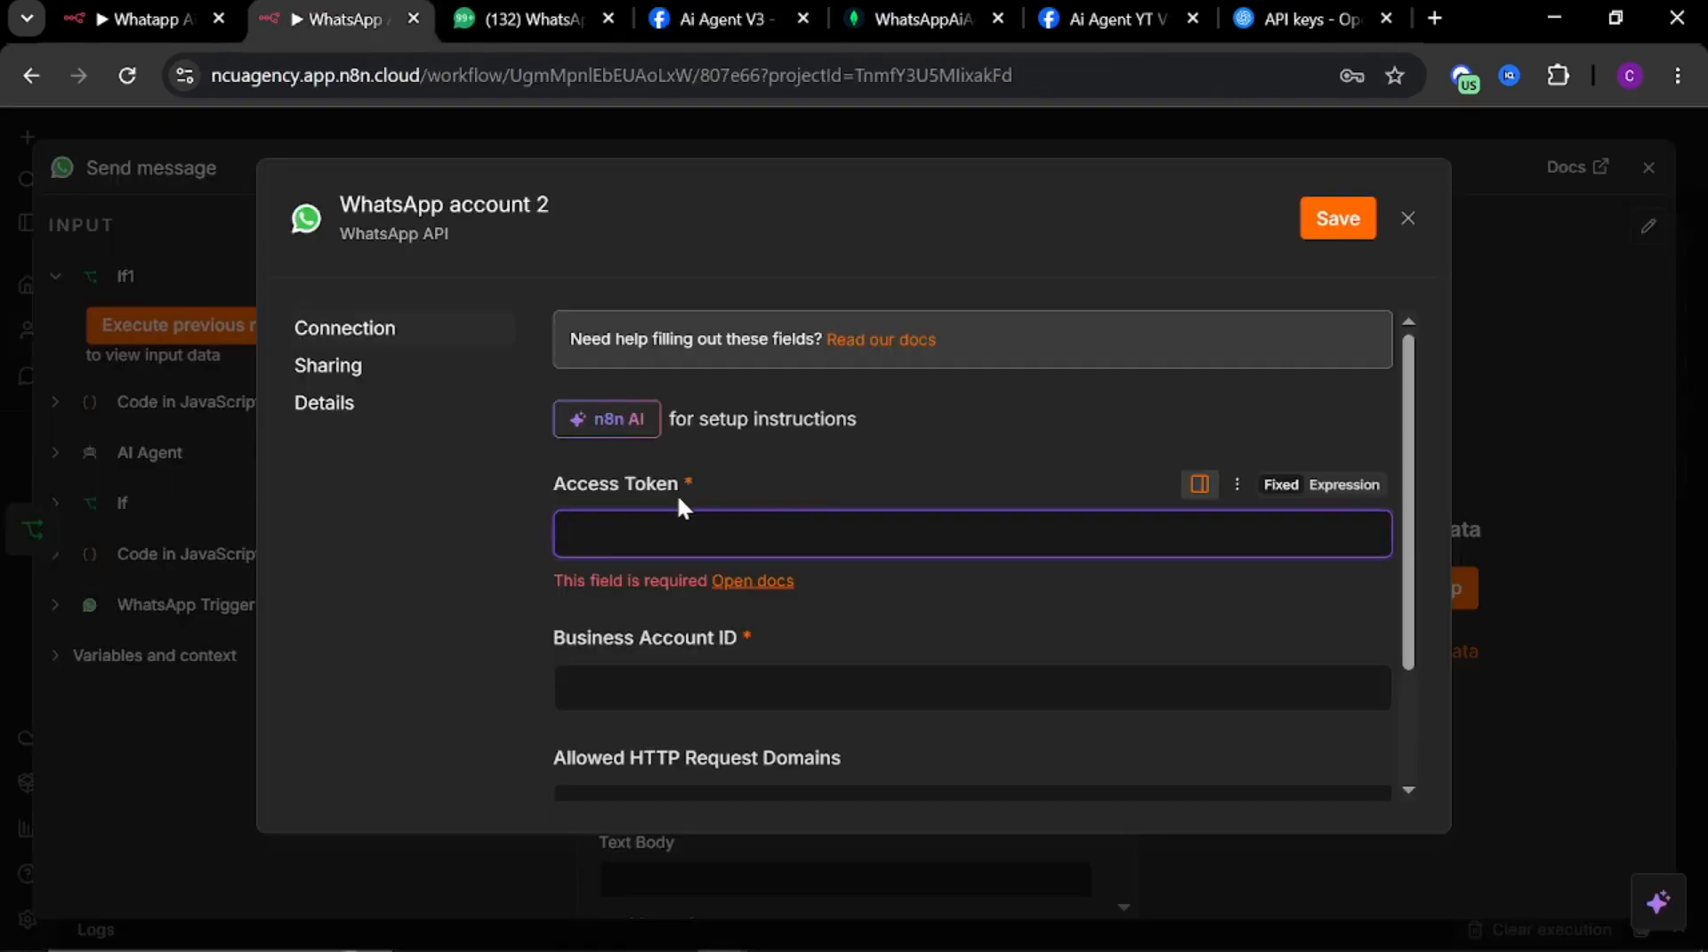
pyautogui.click(673, 527)
pyautogui.hotkey('ctrl', 'v')
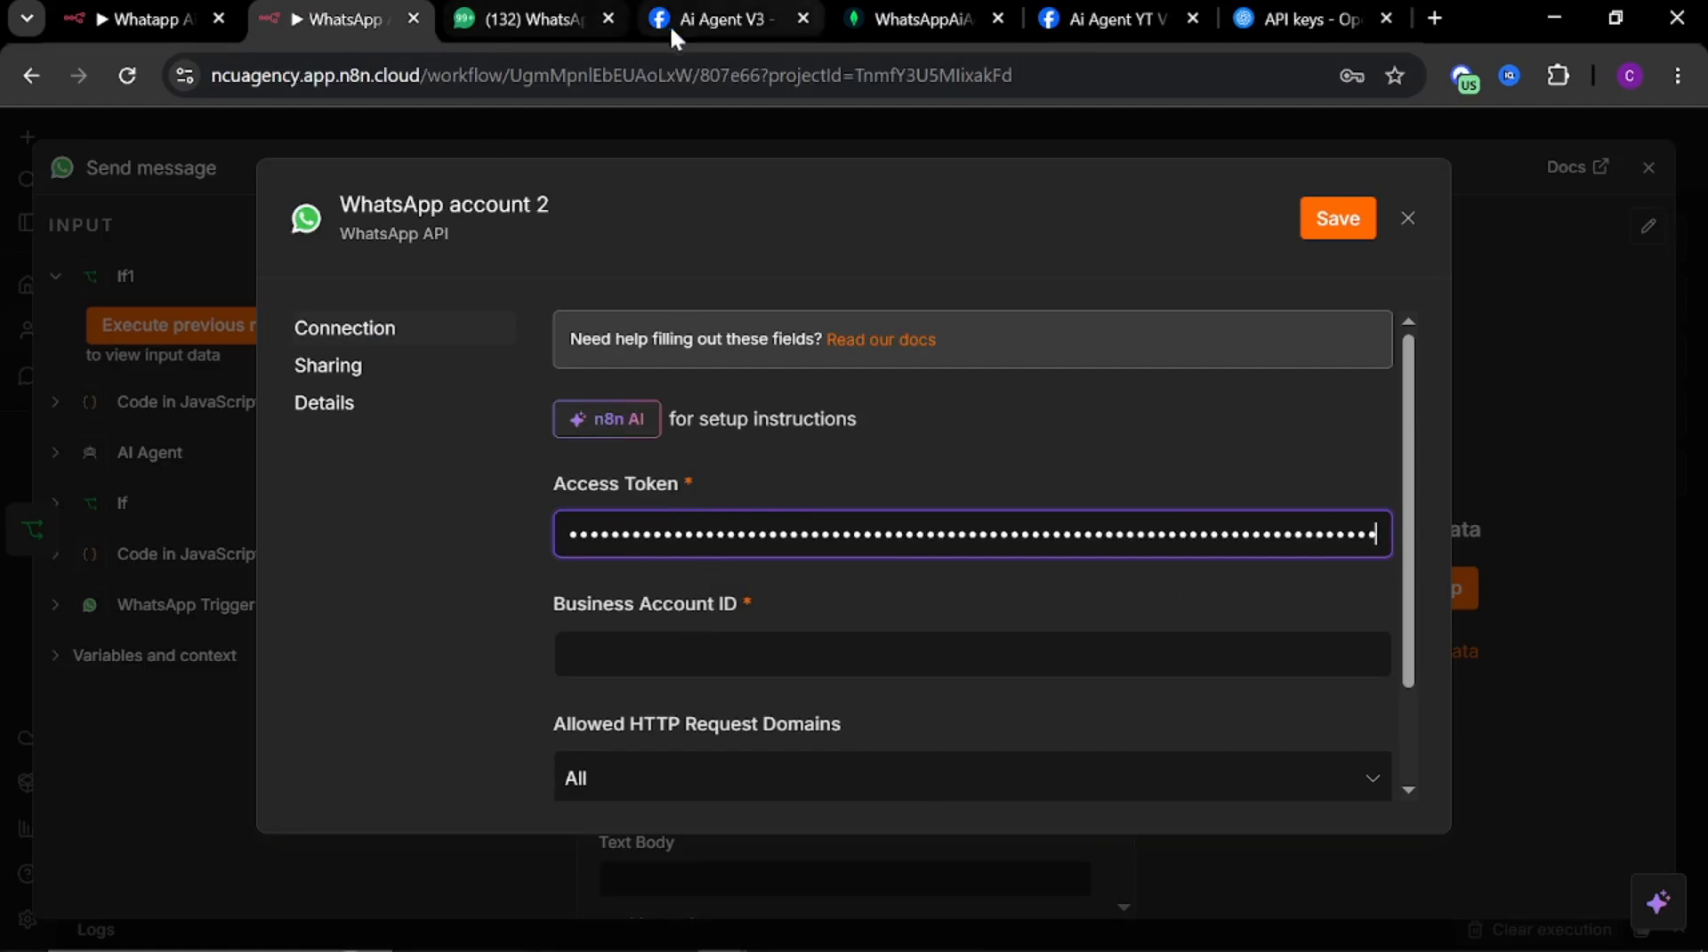
# Copy the WhatsApp Business Account ID from the Meta page into the credential, save it, and dismiss the browser's password prompt
pyautogui.click(724, 23)
pyautogui.scroll(-4, 860, 669)
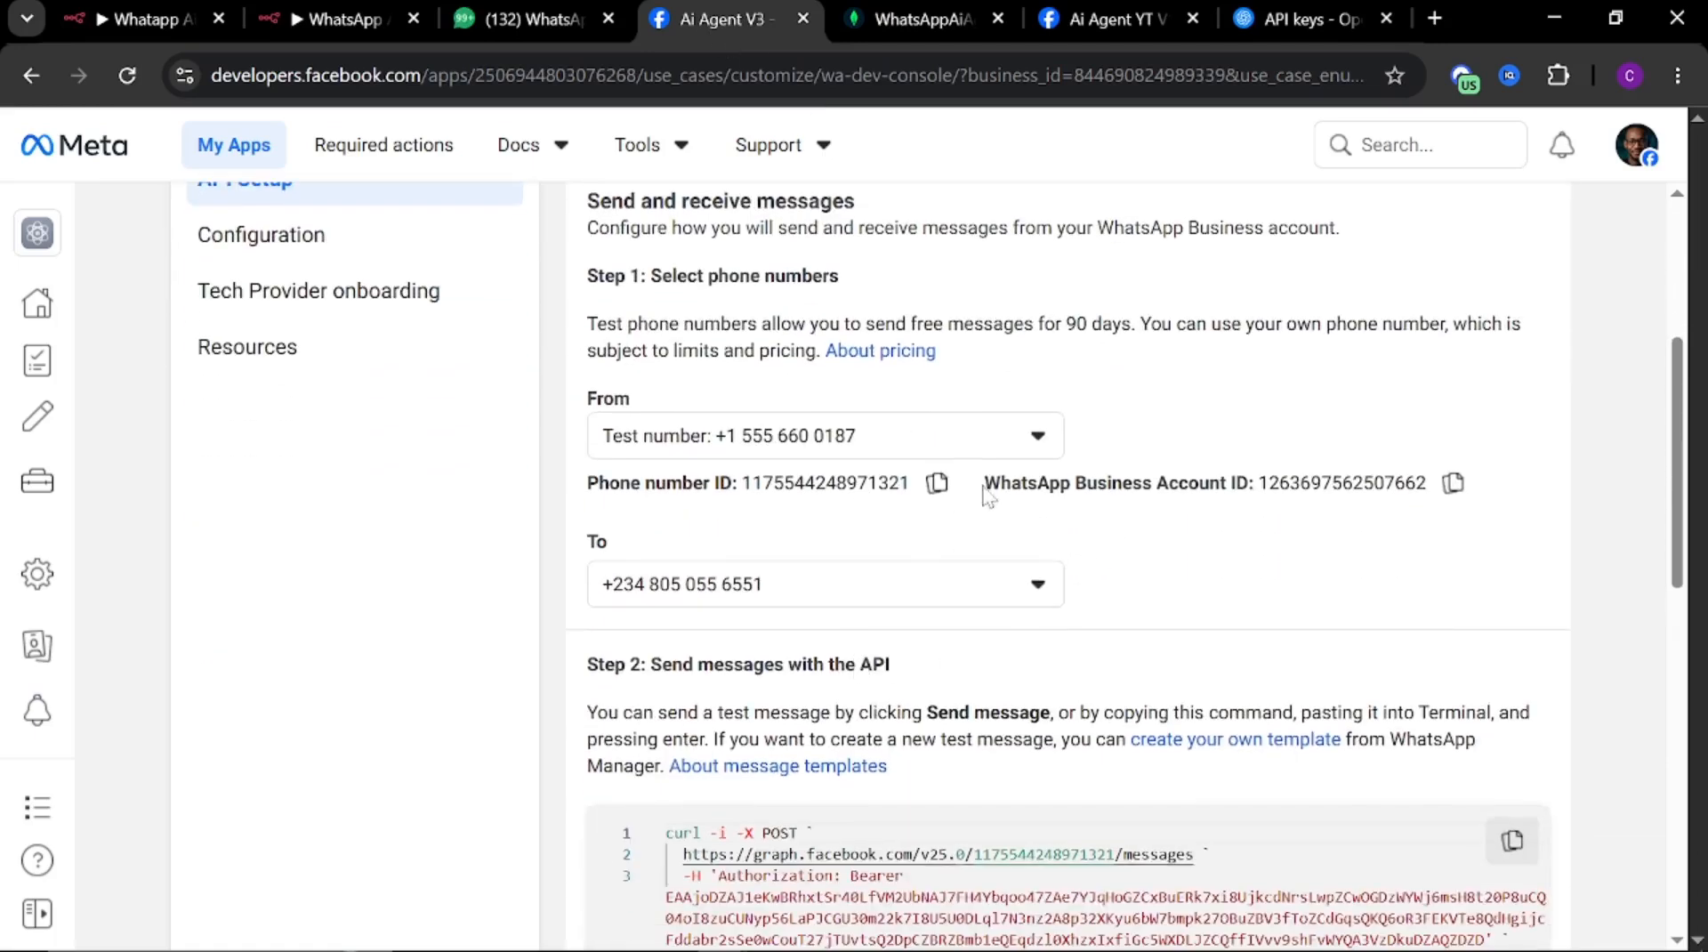
pyautogui.click(1453, 482)
pyautogui.click(365, 11)
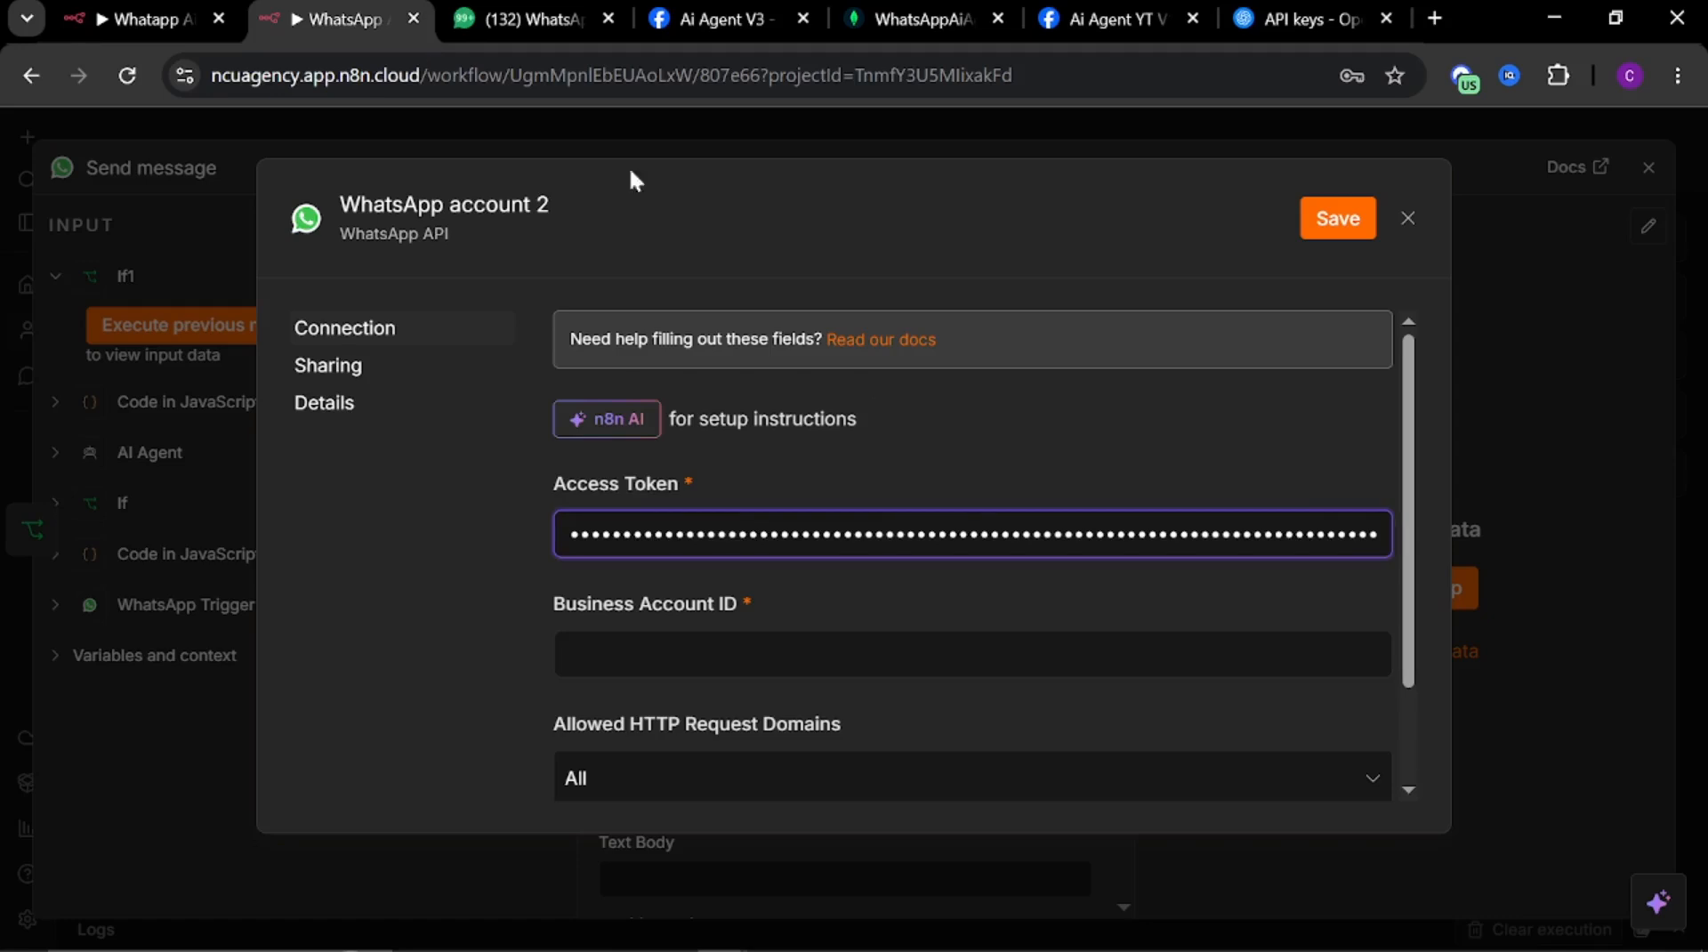
pyautogui.click(664, 667)
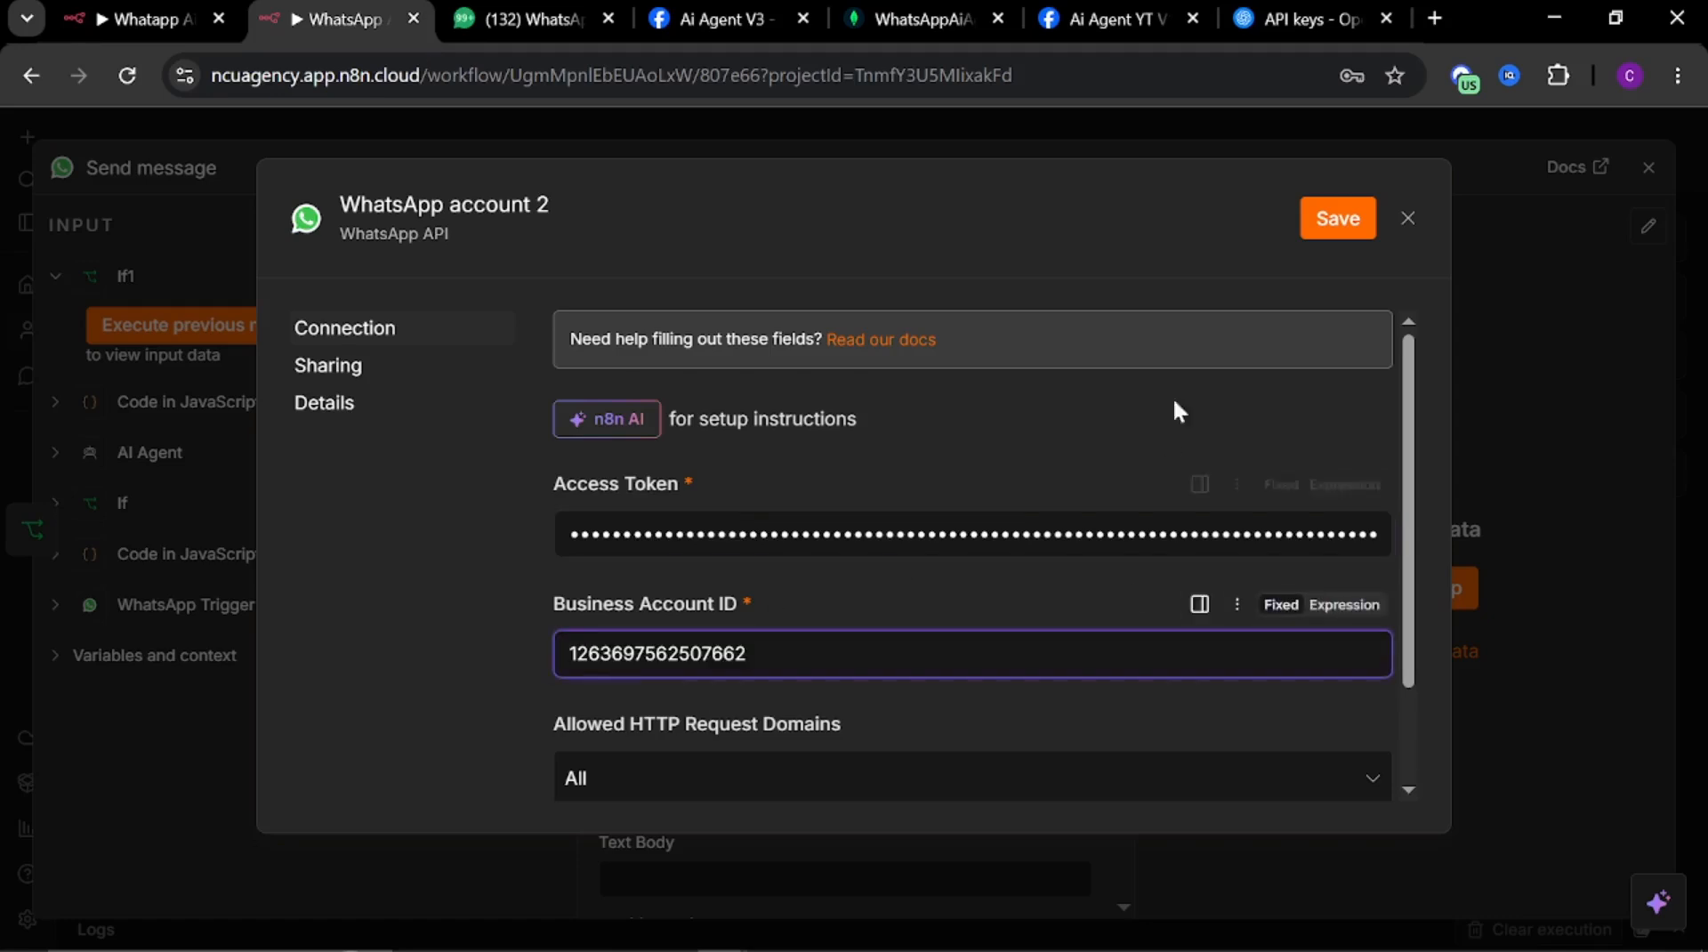
pyautogui.click(1341, 222)
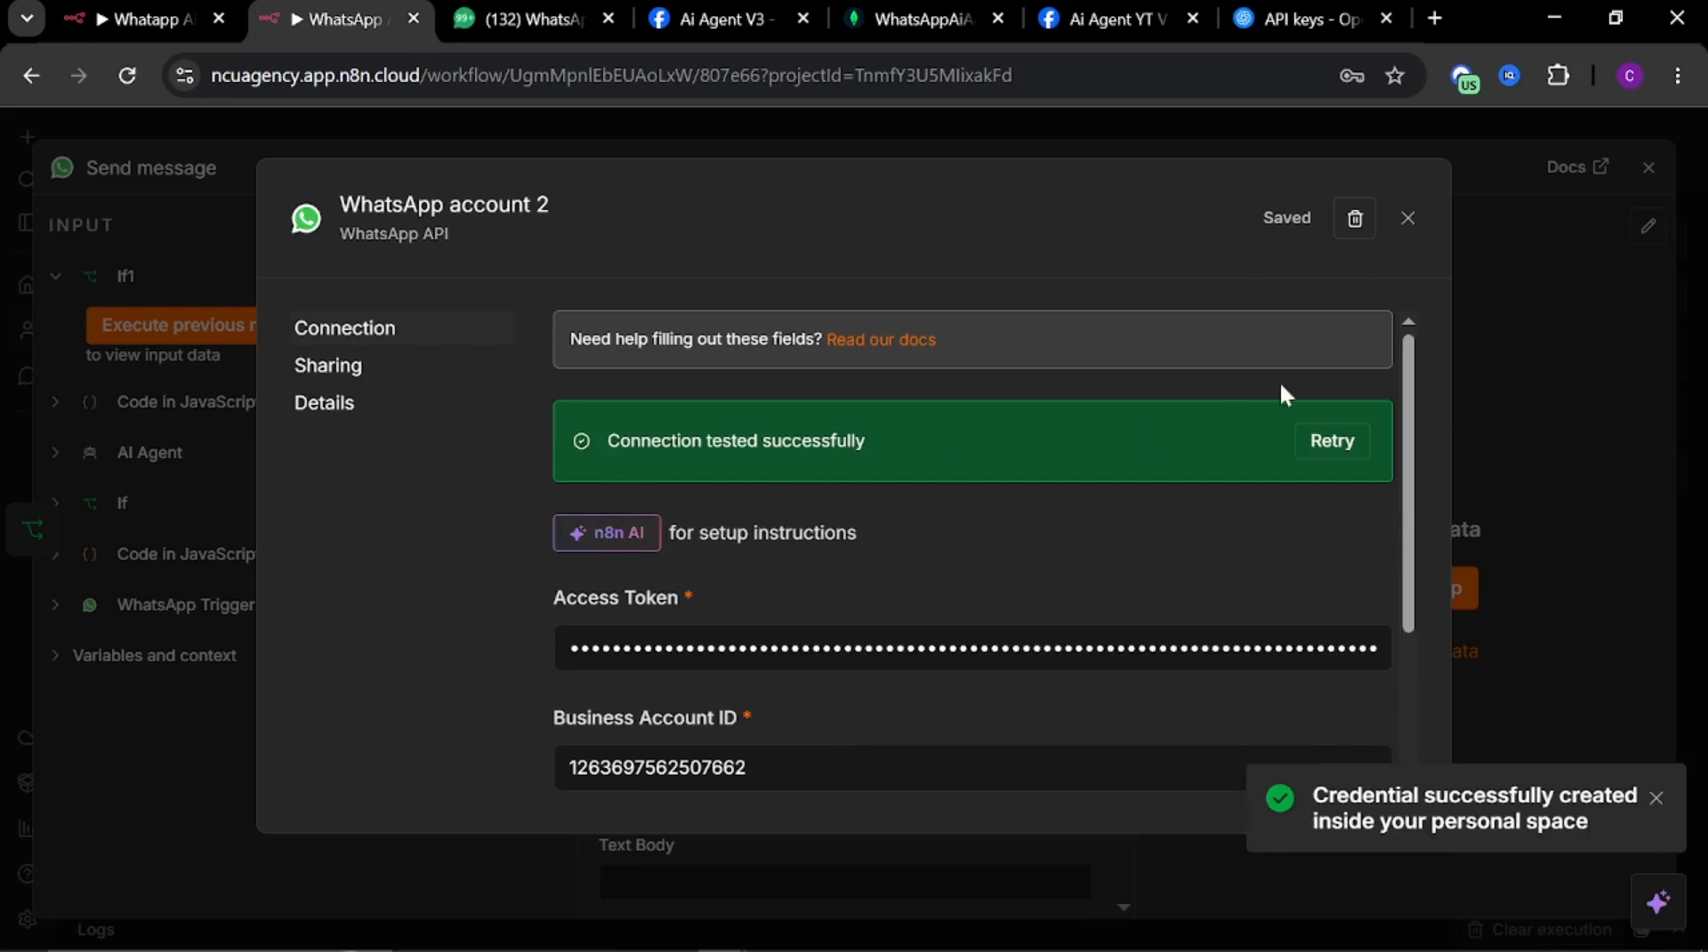
pyautogui.click(1413, 228)
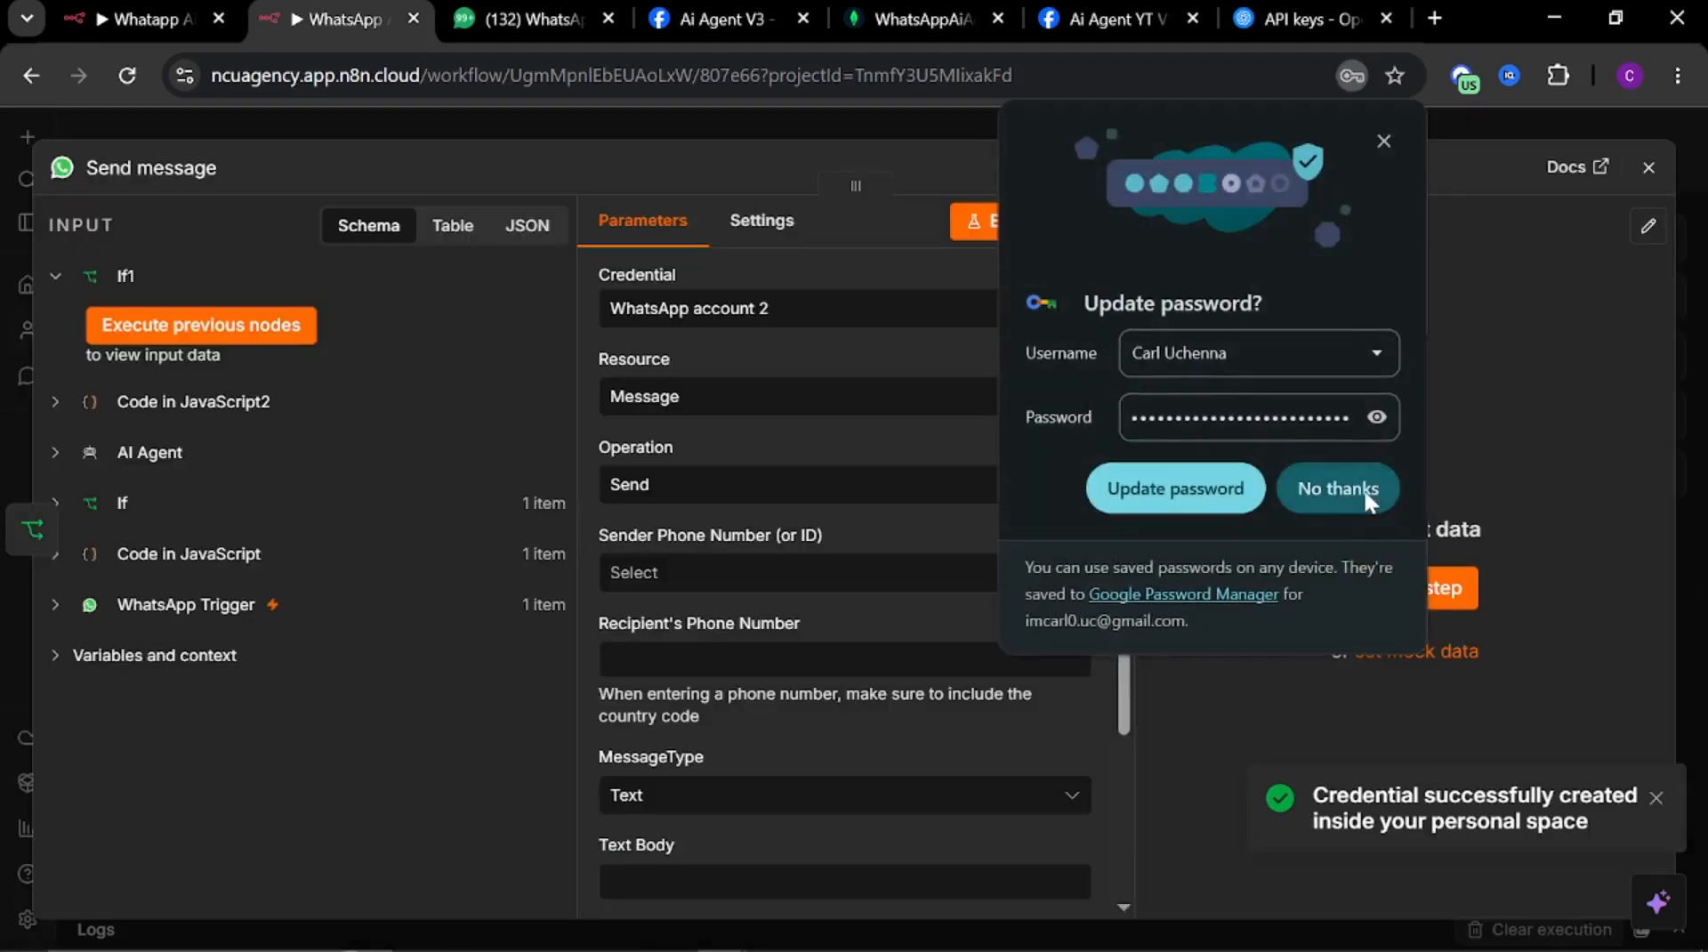
pyautogui.click(1335, 488)
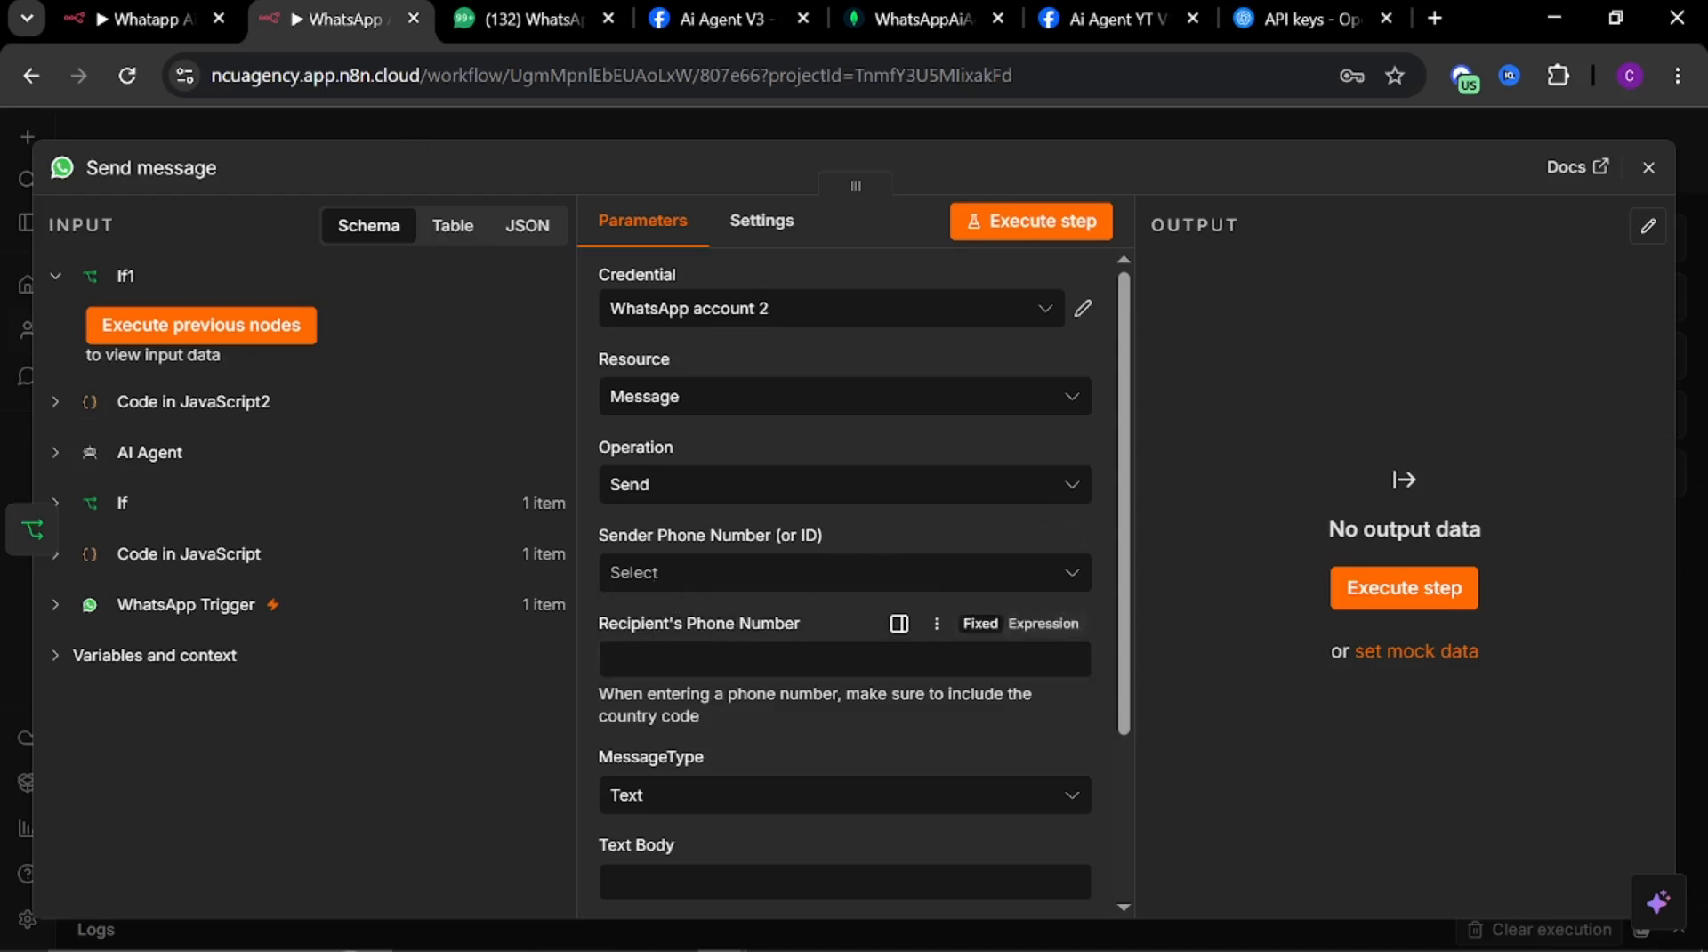
# Copy the Recipient's Phone Number and Text Body expressions from the reference workflow's Send message node
pyautogui.click(129, 22)
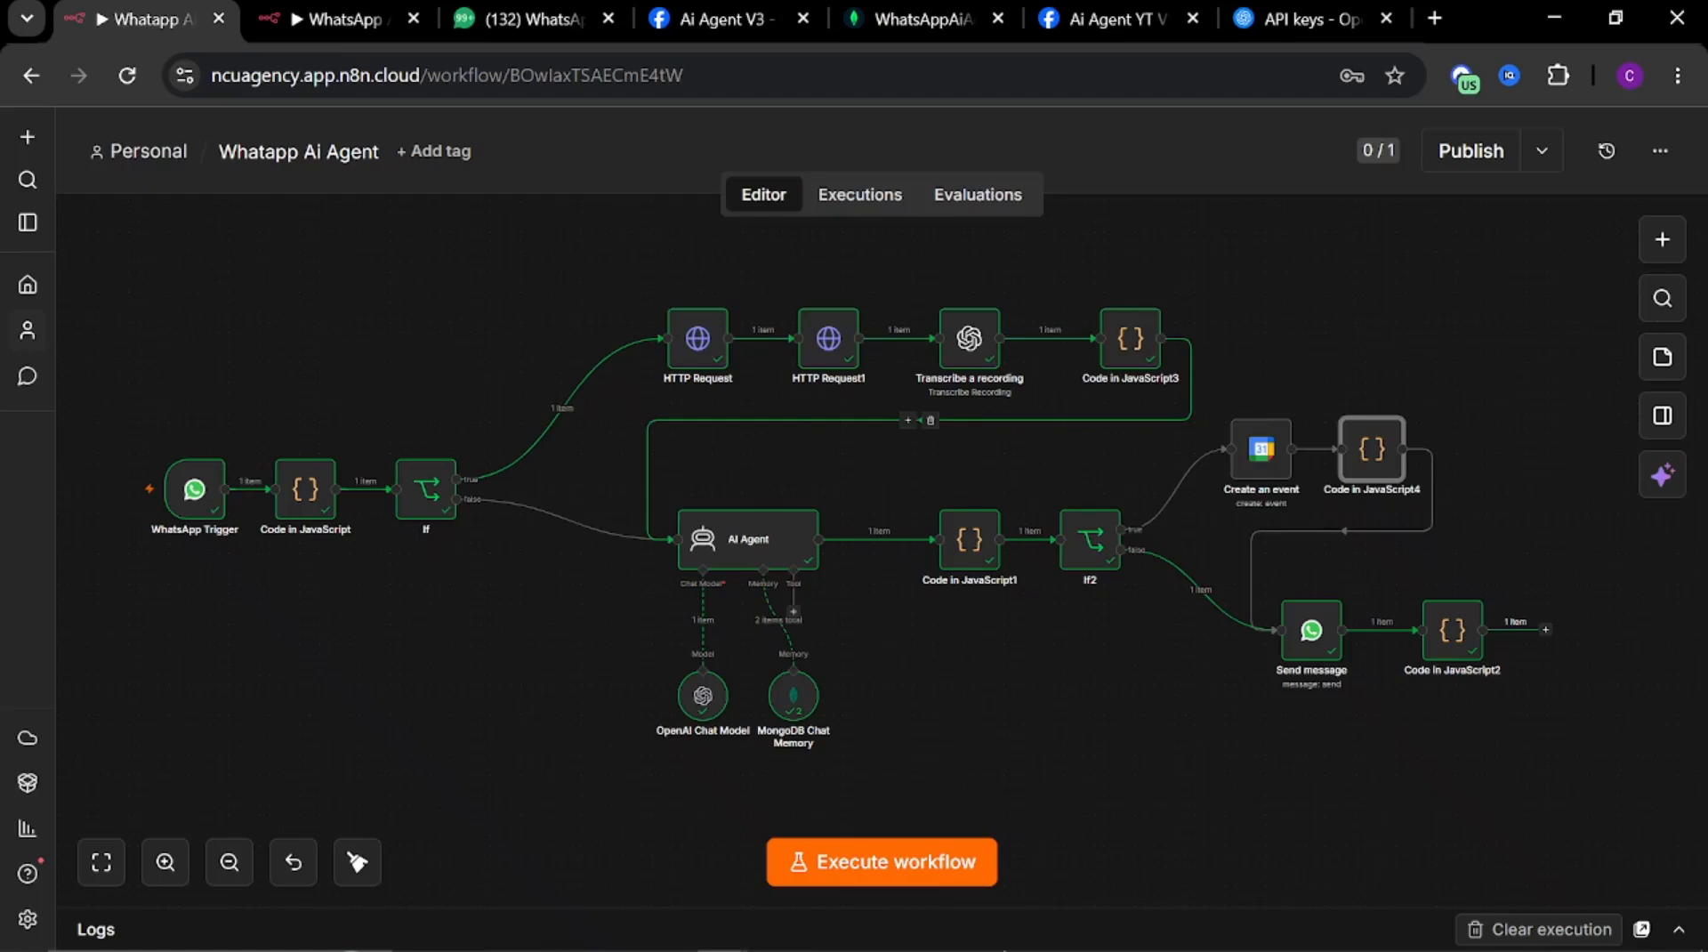
pyautogui.click(1312, 650)
pyautogui.press('Return')
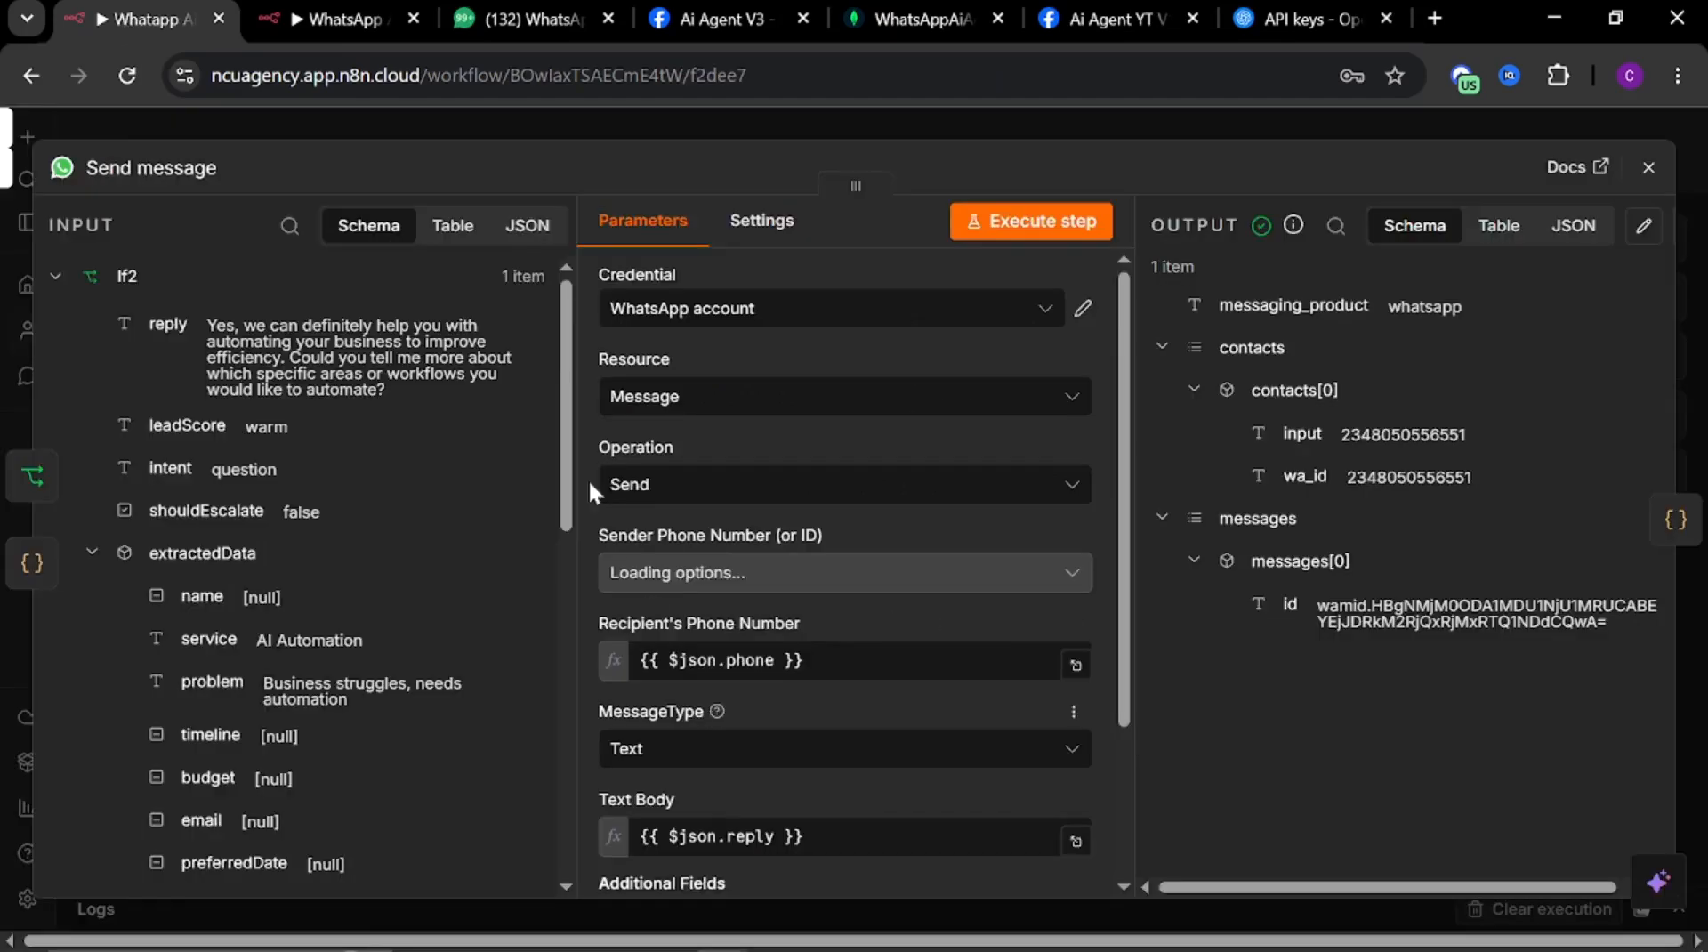
pyautogui.moveTo(821, 660); pyautogui.dragTo(583, 620)
pyautogui.press('super+c')
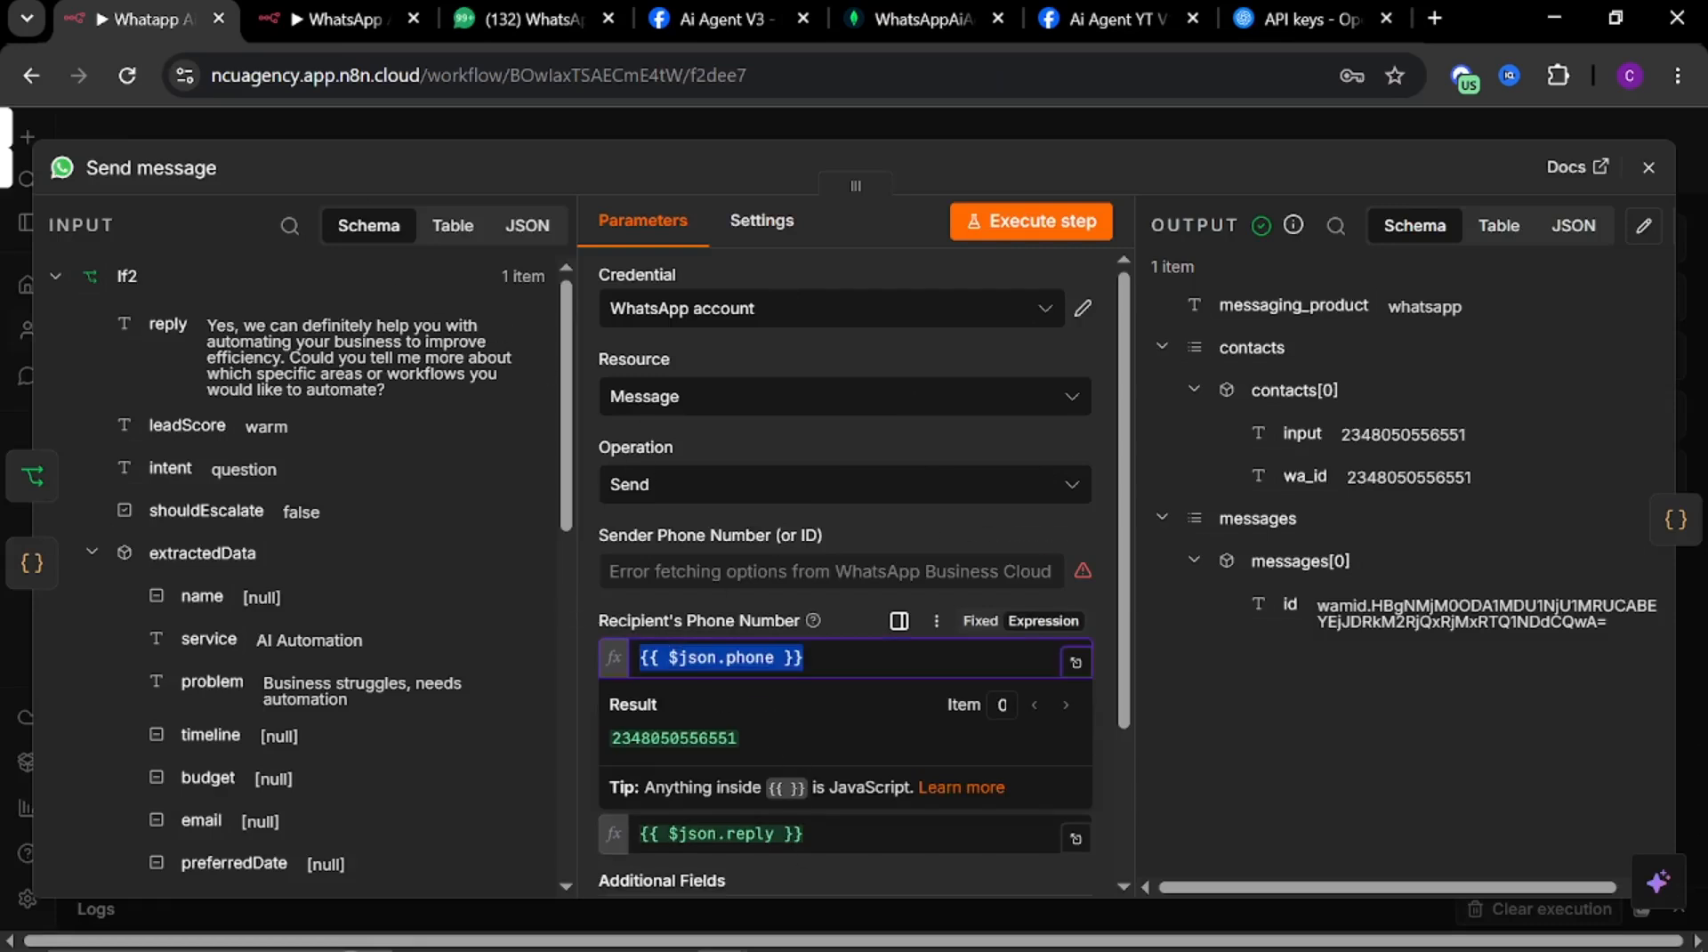
pyautogui.click(611, 644)
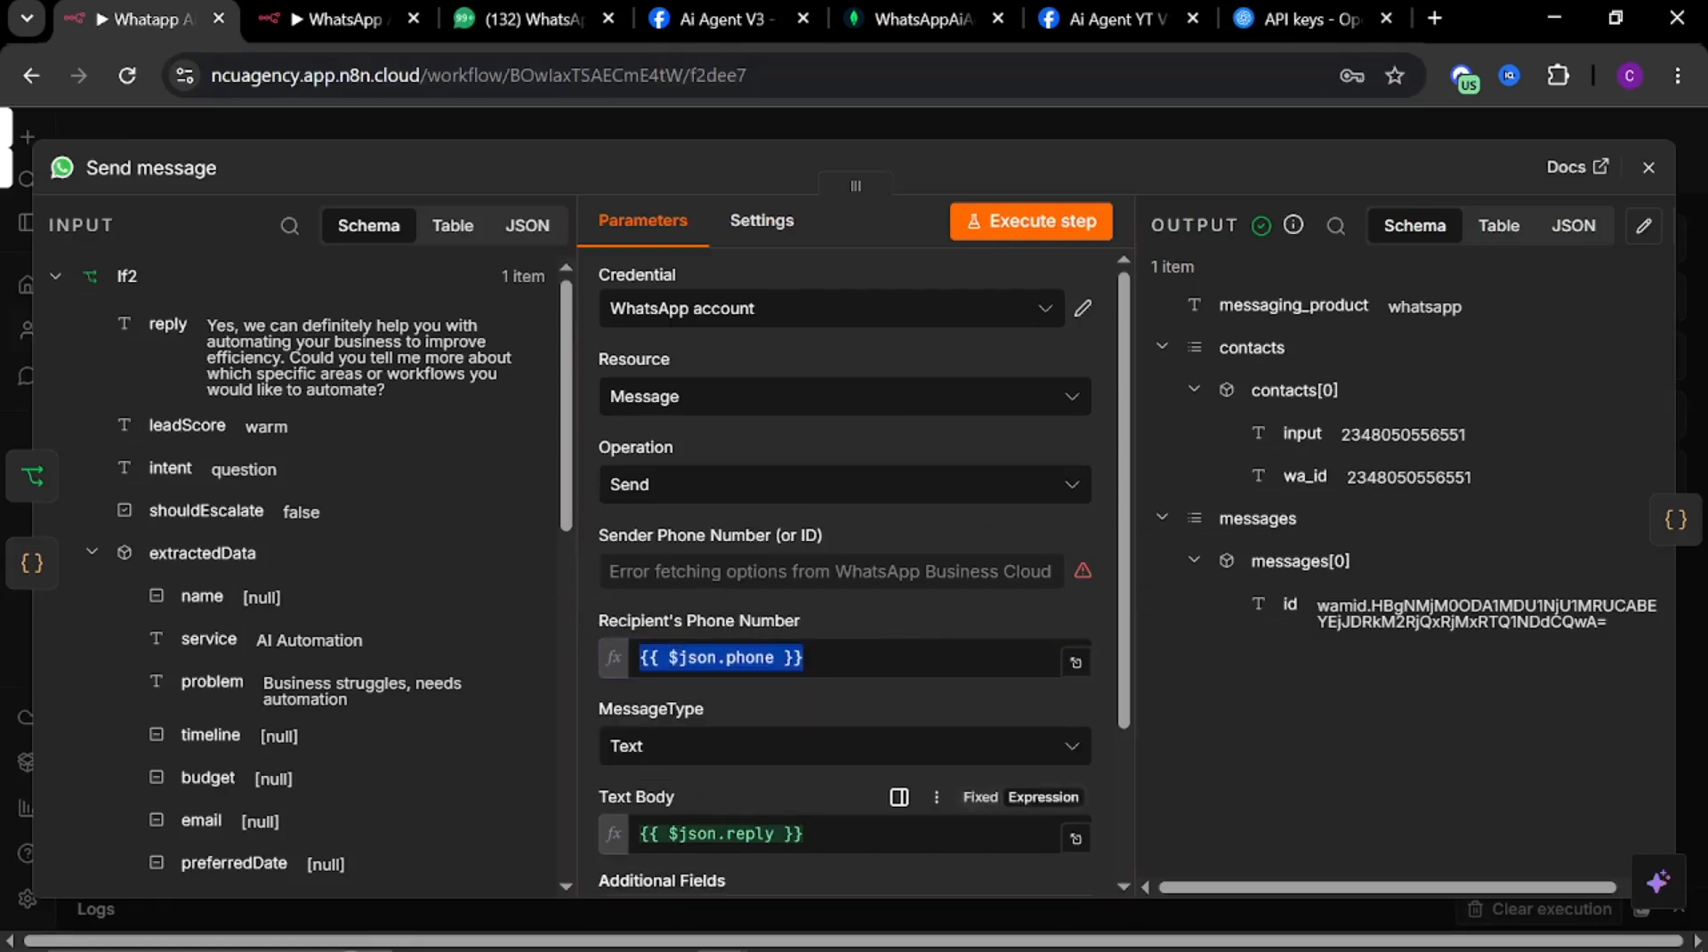
pyautogui.moveTo(813, 834); pyautogui.dragTo(611, 793)
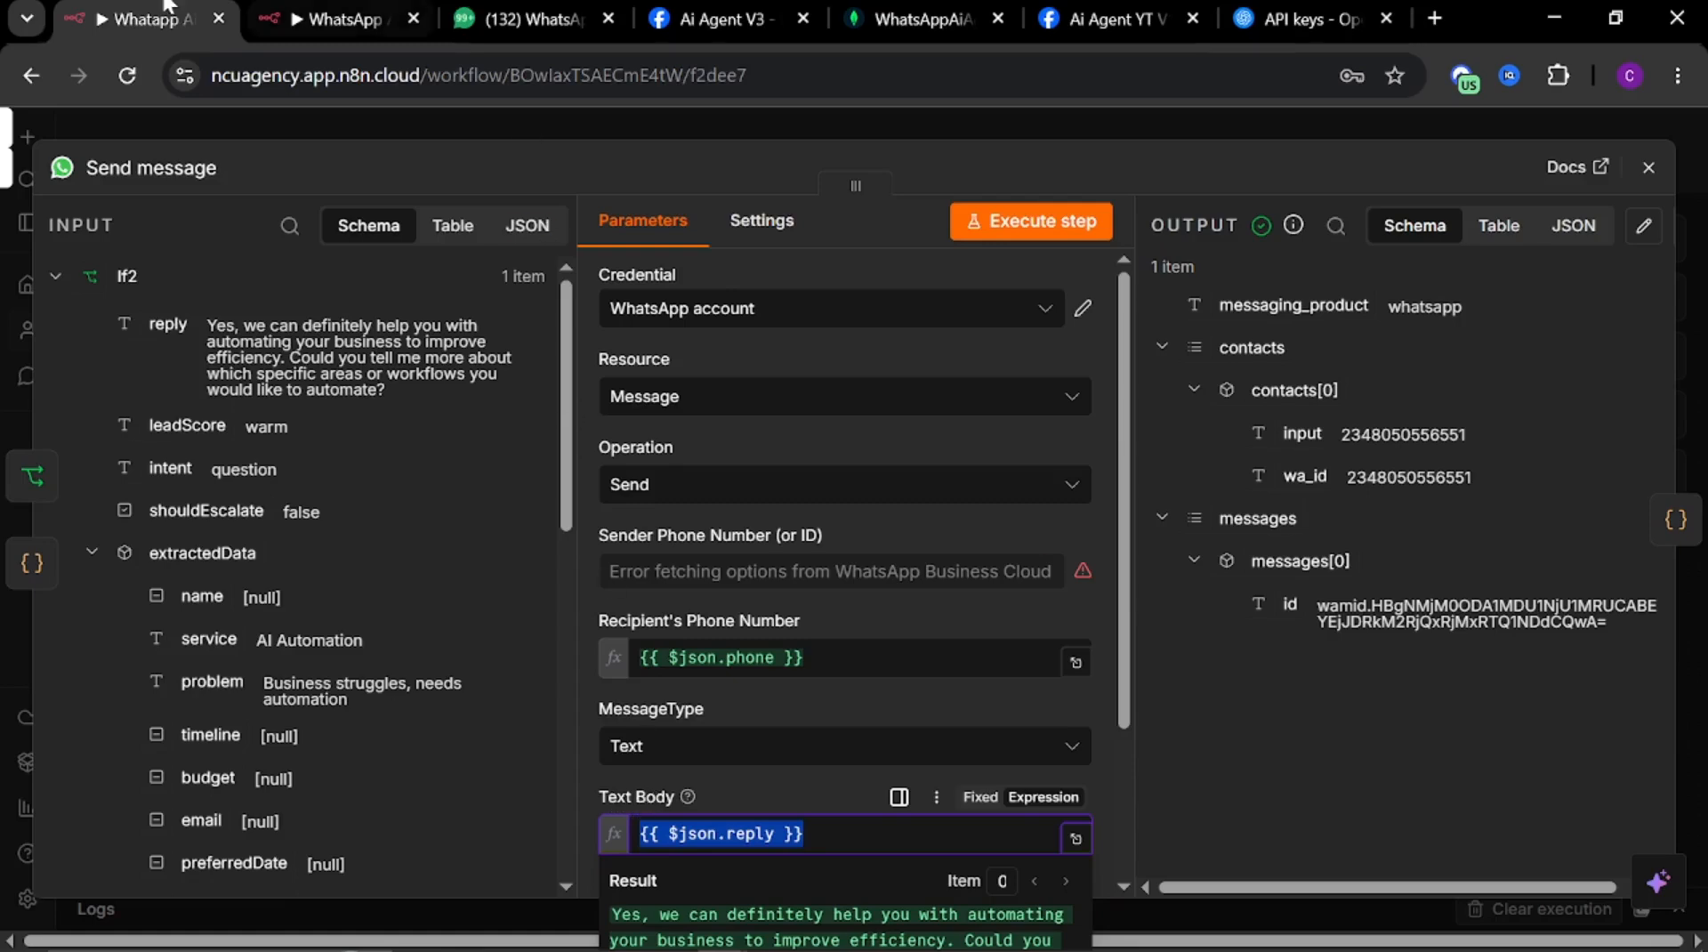
pyautogui.click(338, 19)
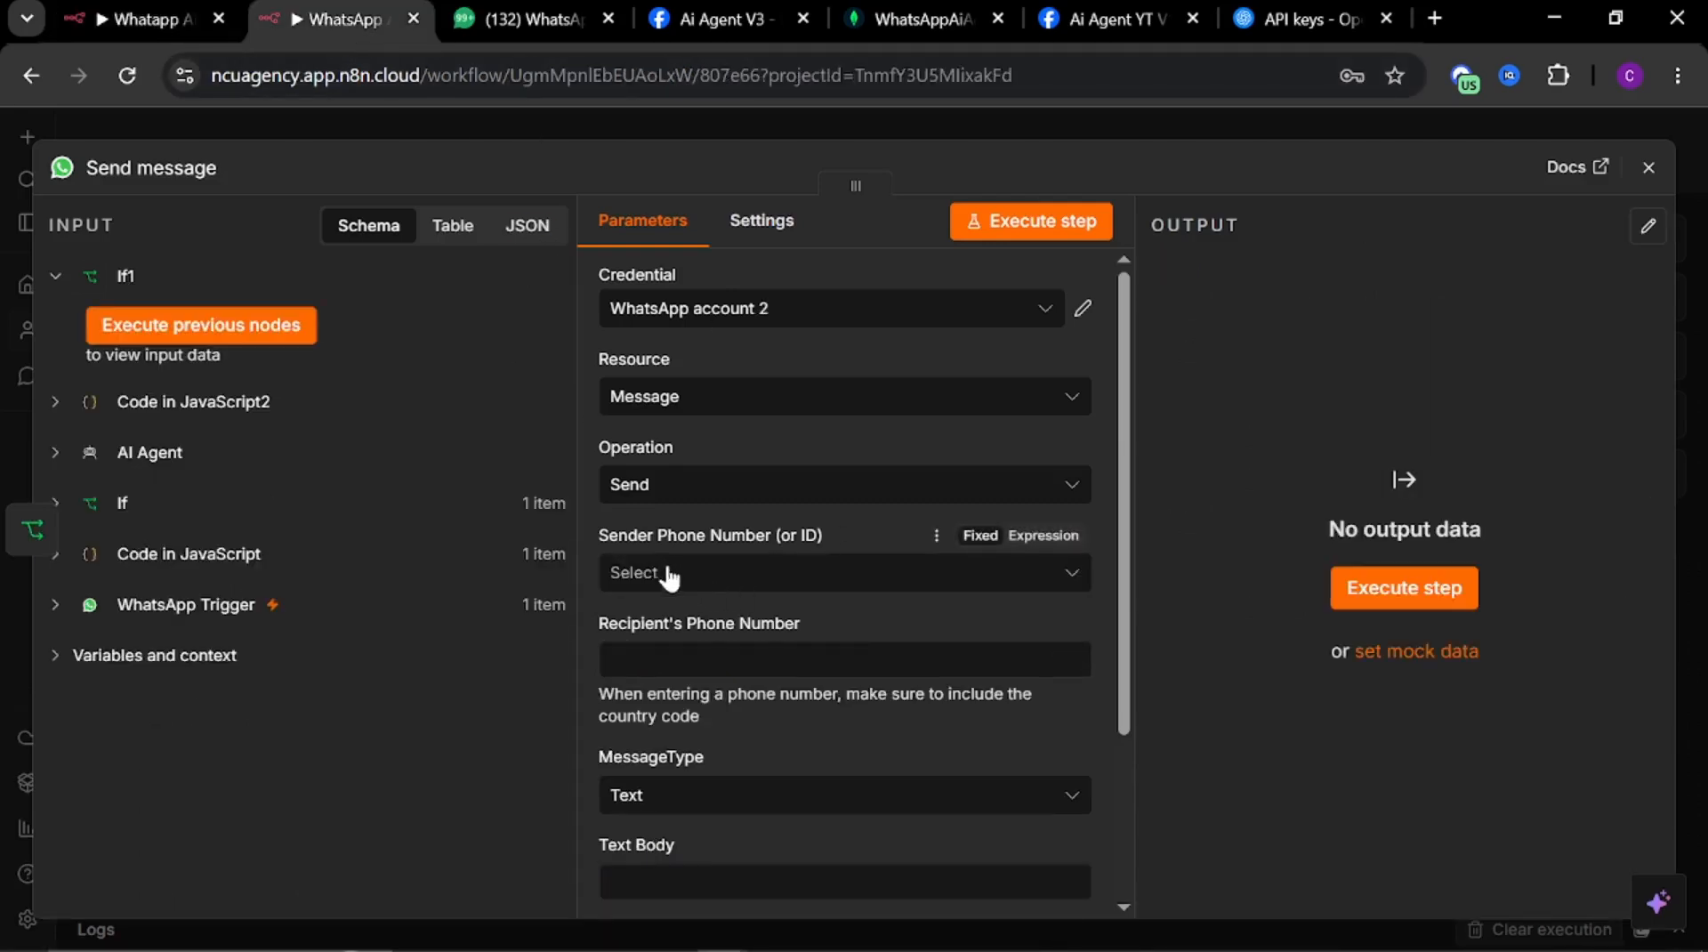
pyautogui.click(84, 18)
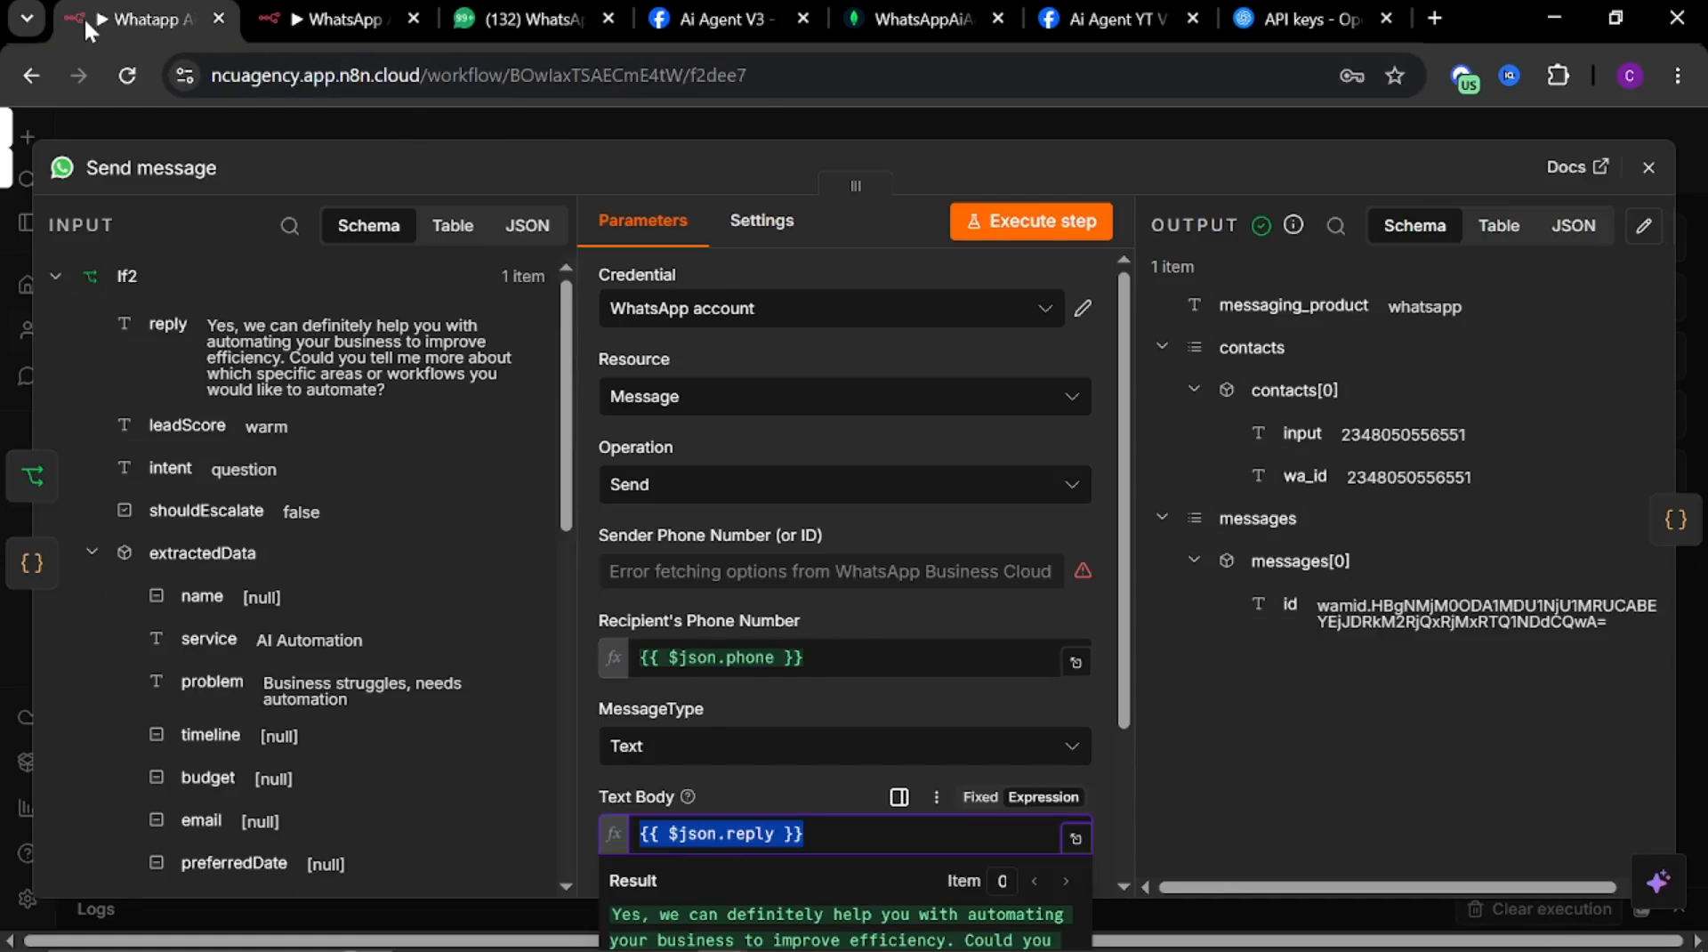
pyautogui.click(338, 19)
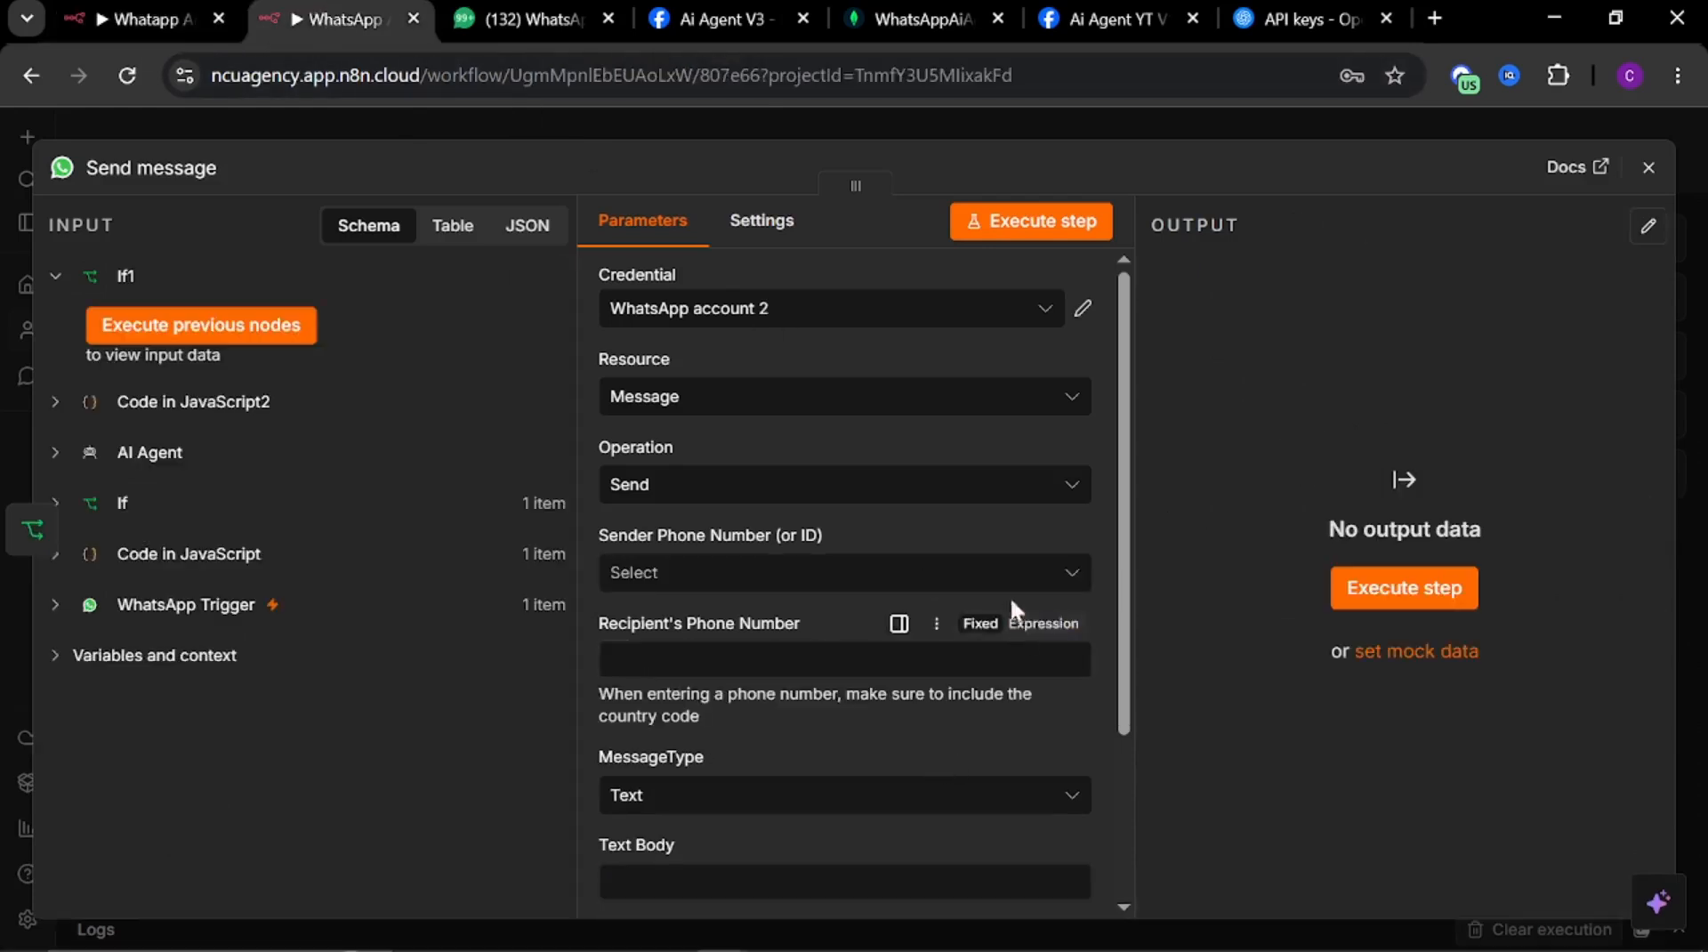
# Select the test number as the Sender Phone Number and paste {{ $json.phone }} as the Recipient's Phone Number
pyautogui.click(1001, 572)
pyautogui.click(735, 641)
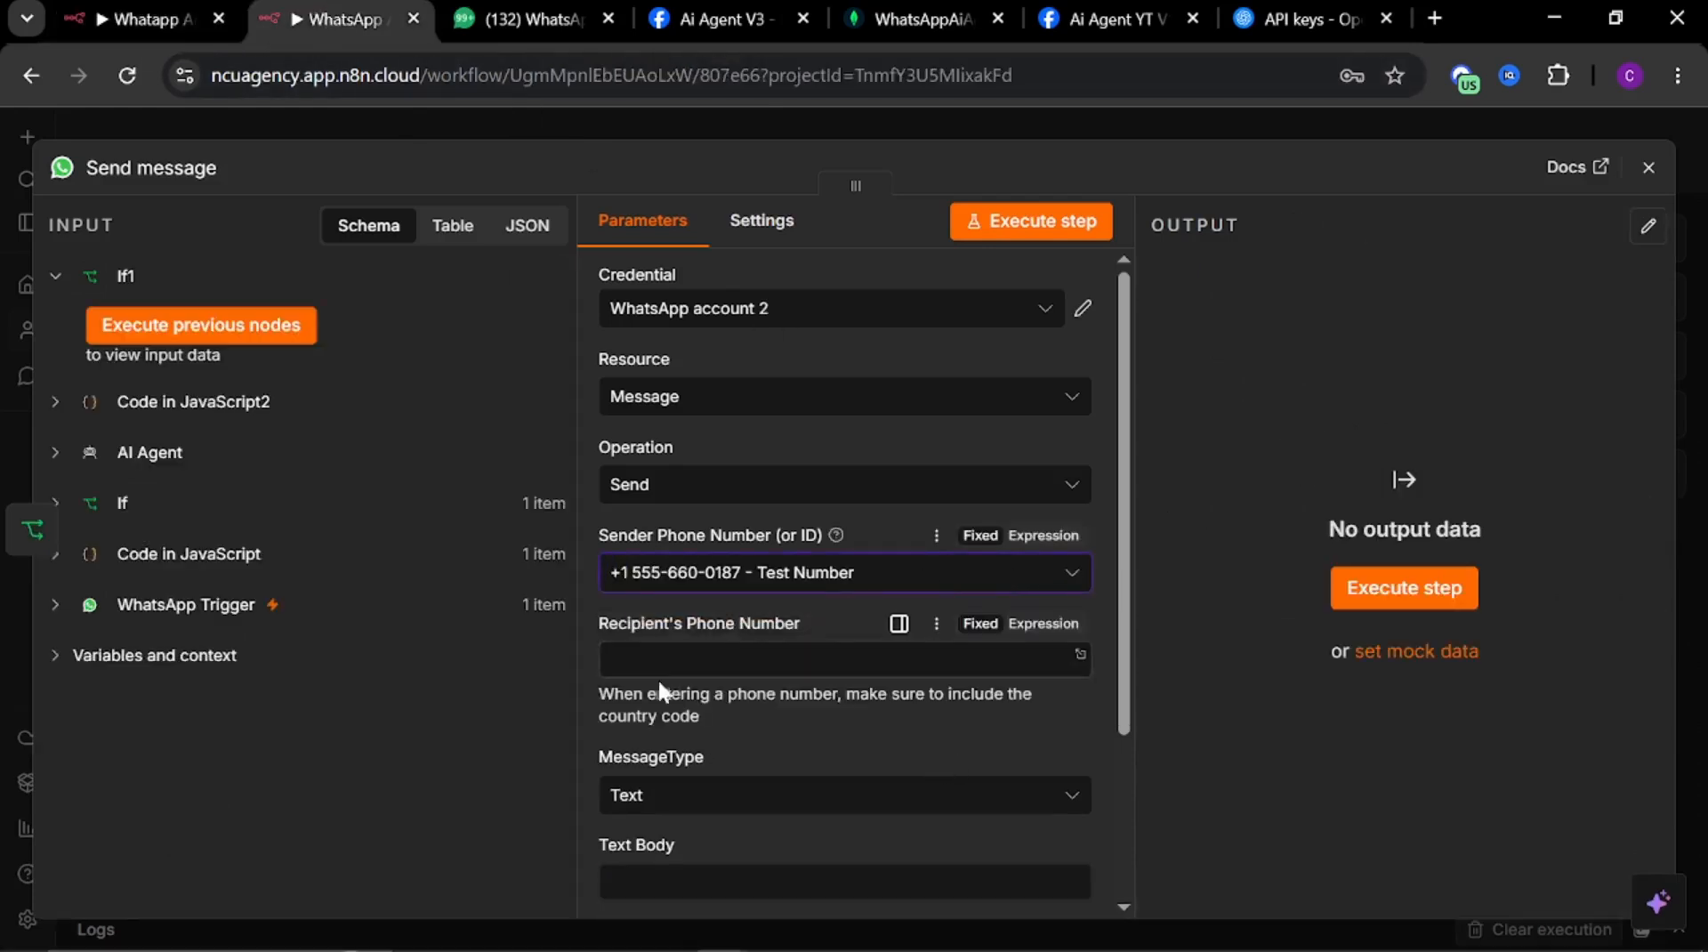
pyautogui.click(739, 659)
pyautogui.press('super+v')
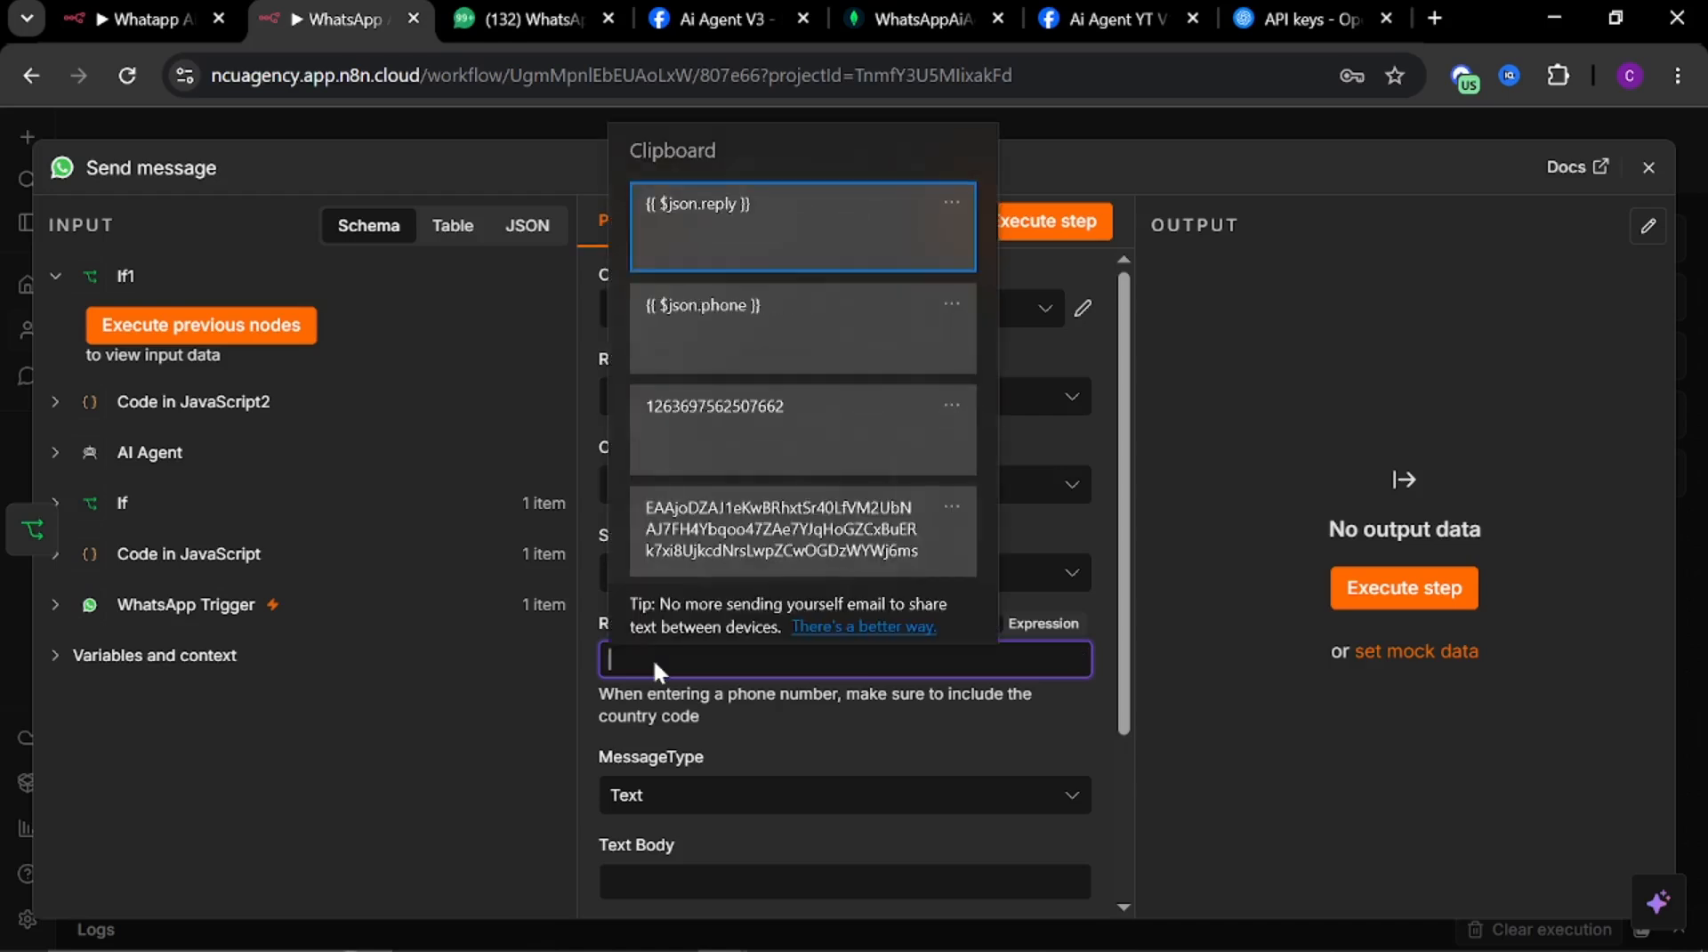
pyautogui.click(707, 349)
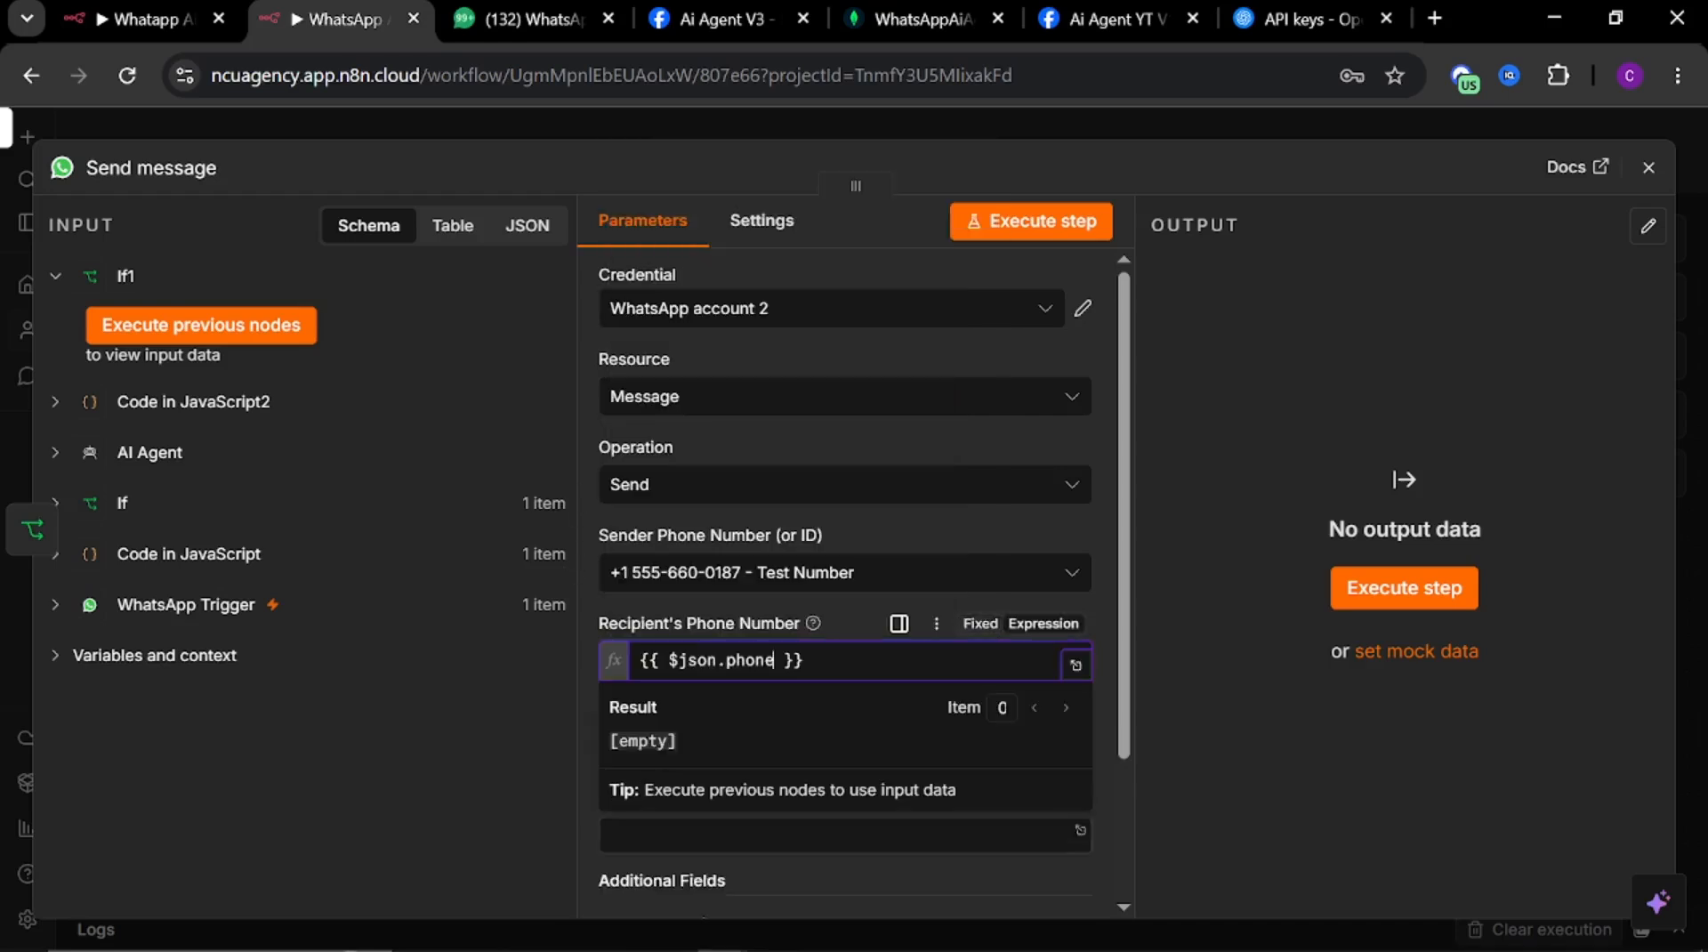
# Paste {{ $json.reply }} into the Text Body field of the Text message
pyautogui.click(584, 749)
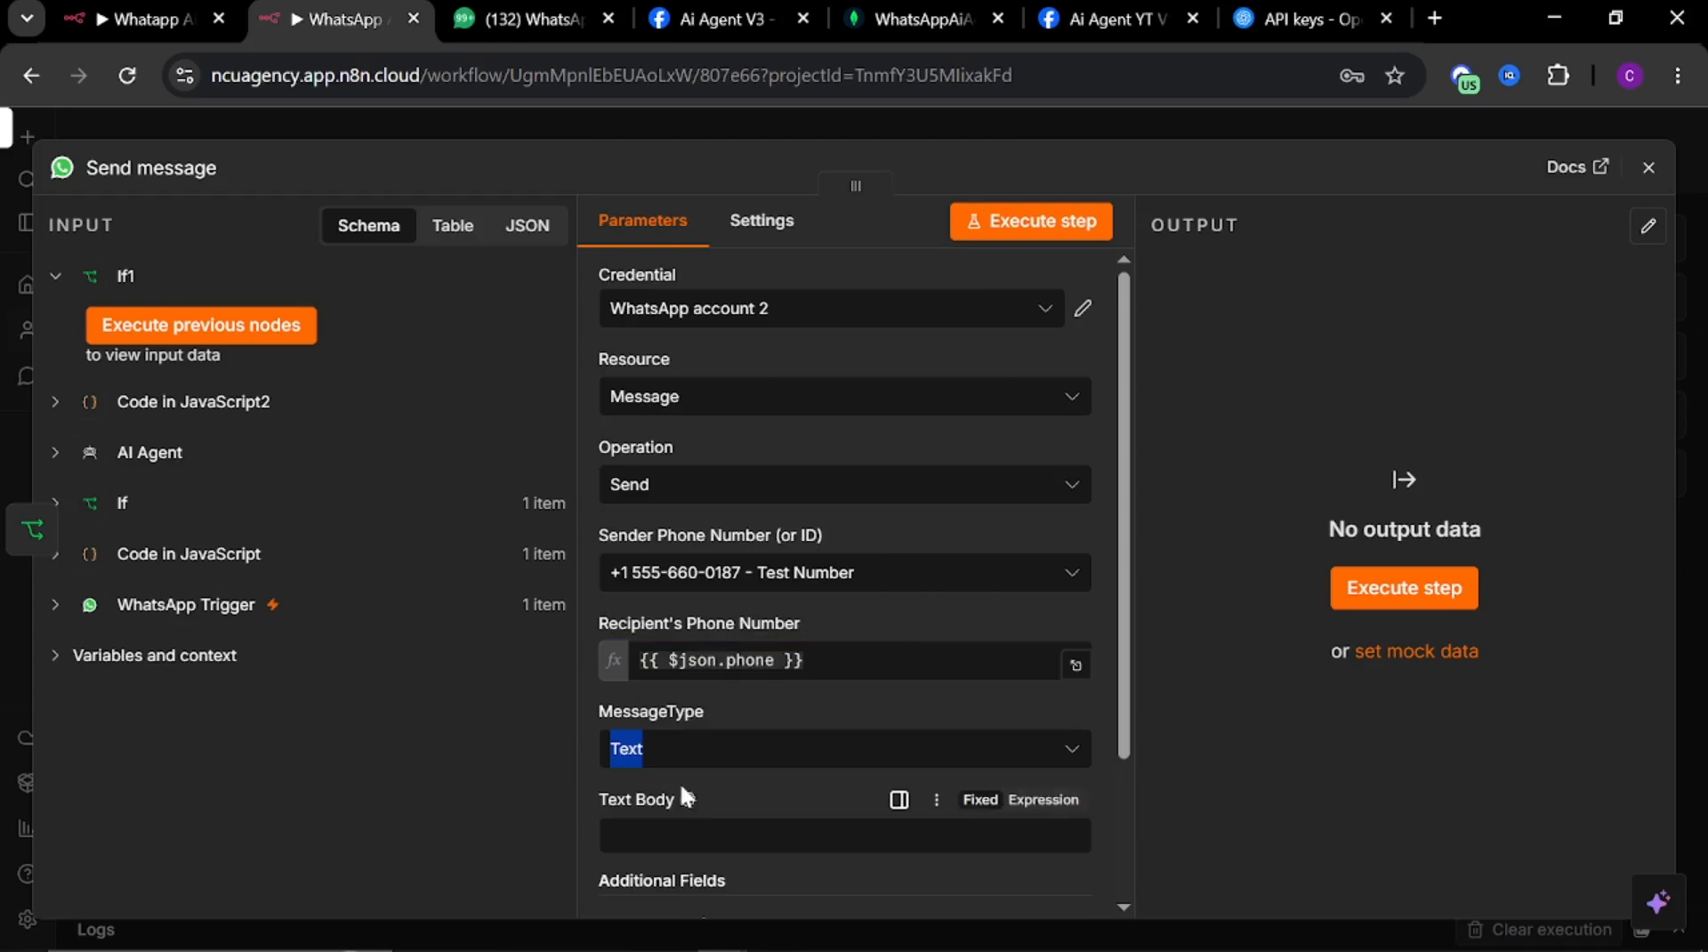
pyautogui.click(679, 752)
pyautogui.click(679, 752)
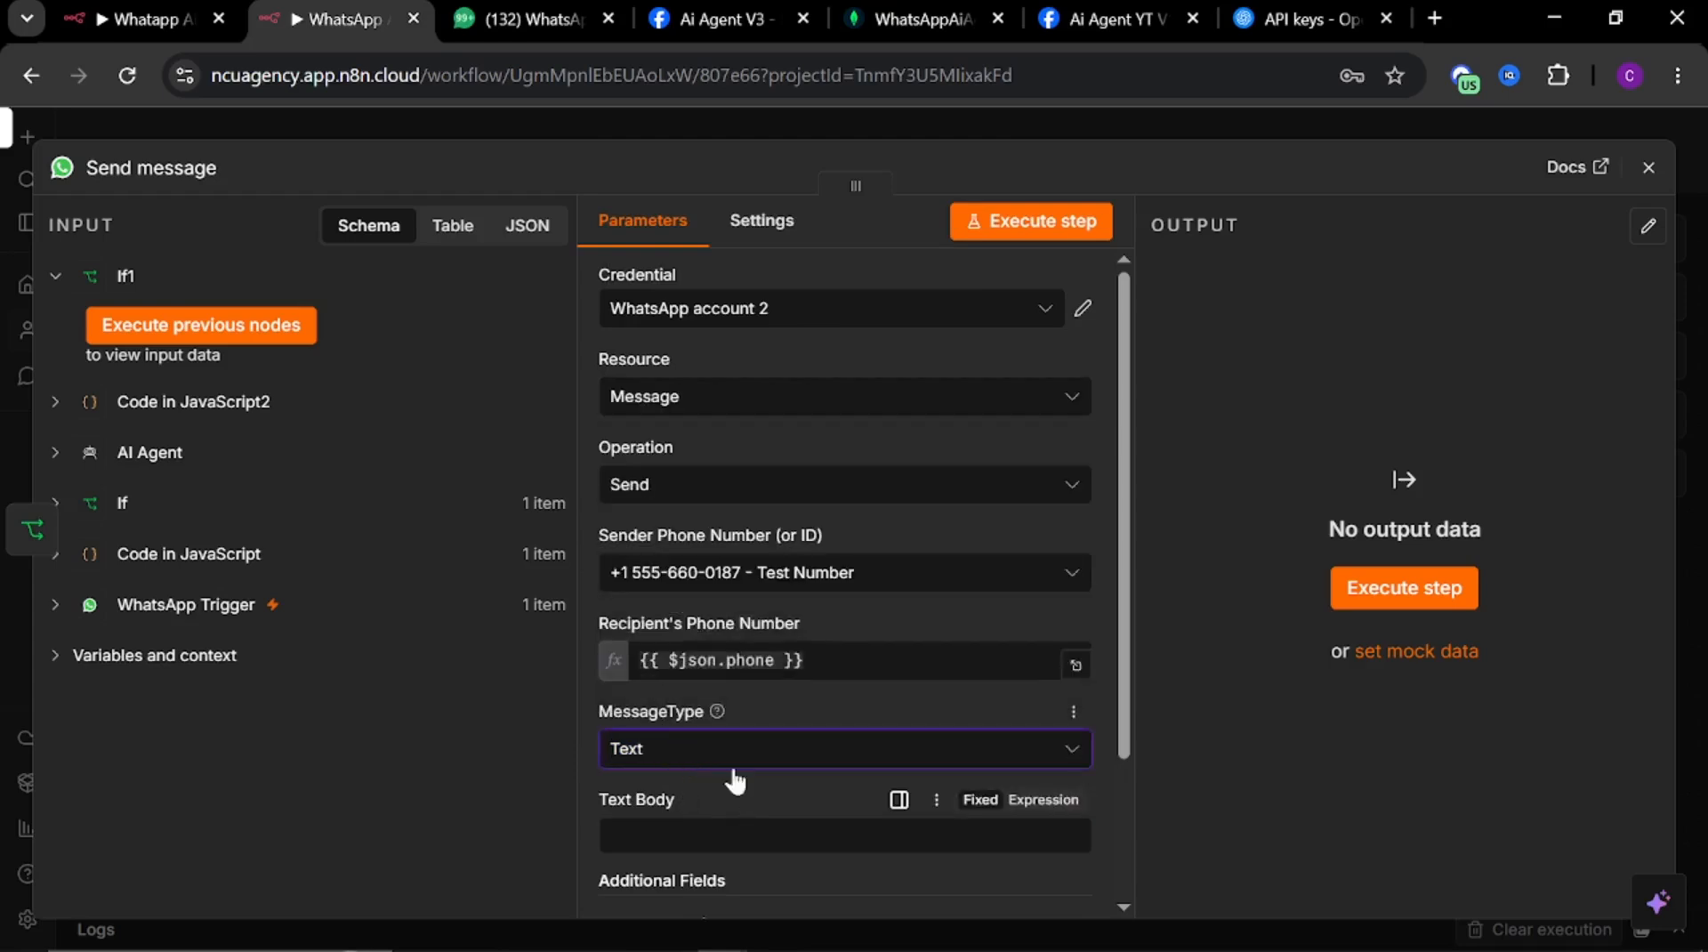
pyautogui.scroll(-2, 730, 779)
pyautogui.click(654, 579)
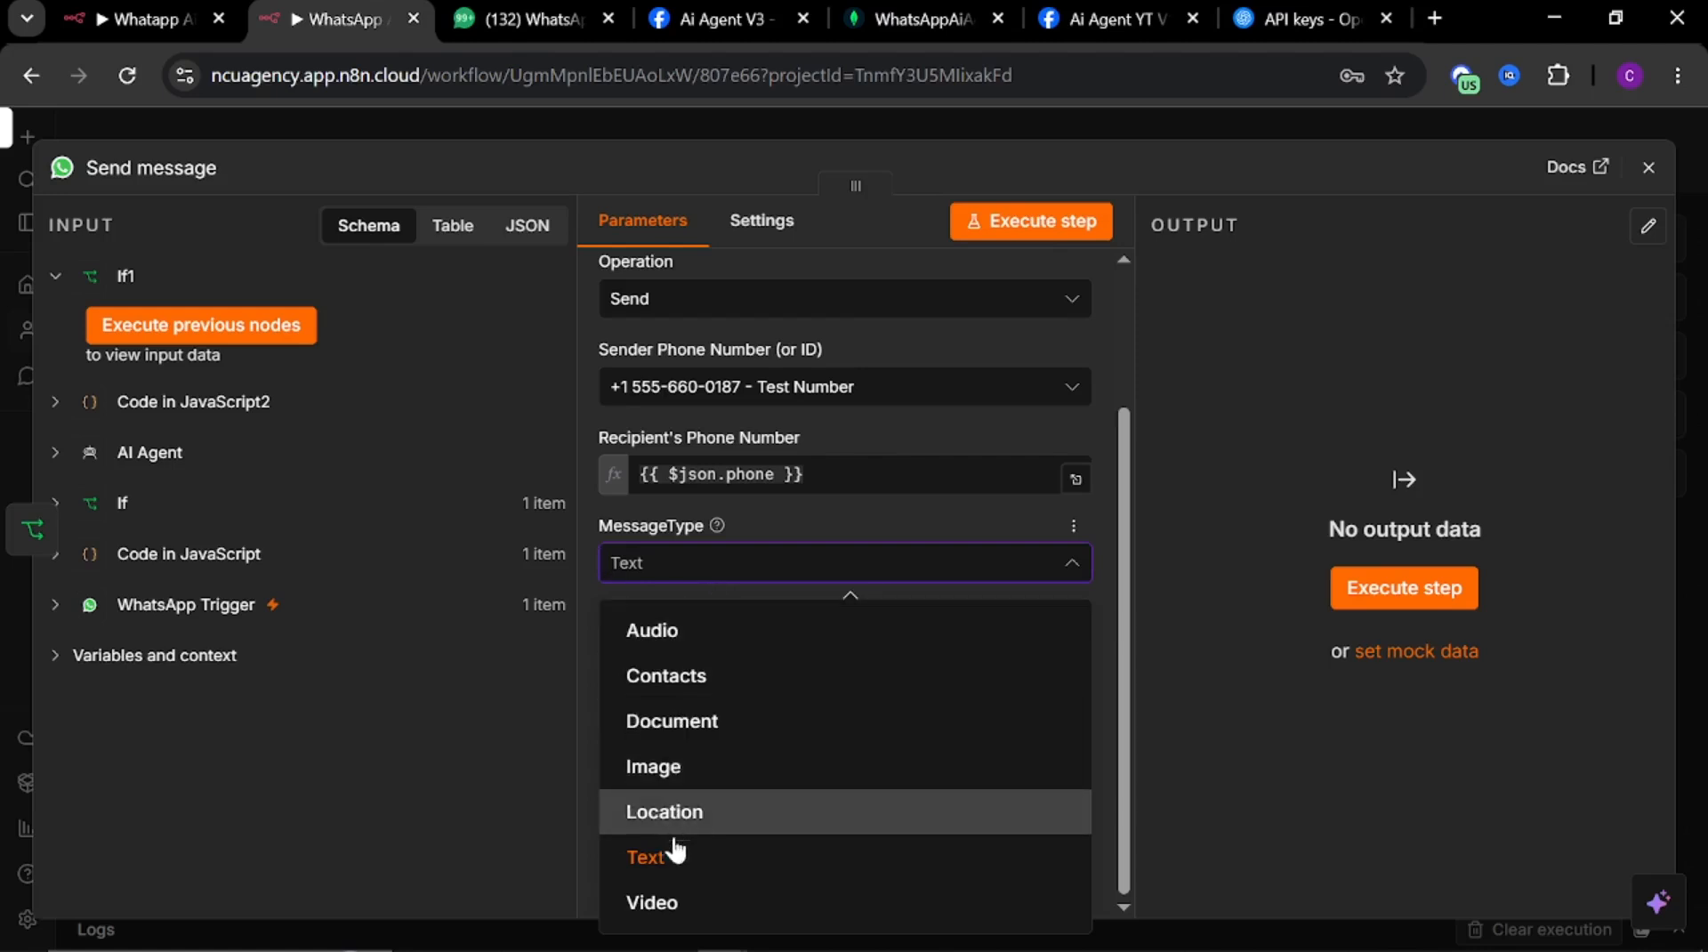
pyautogui.click(852, 516)
pyautogui.click(841, 650)
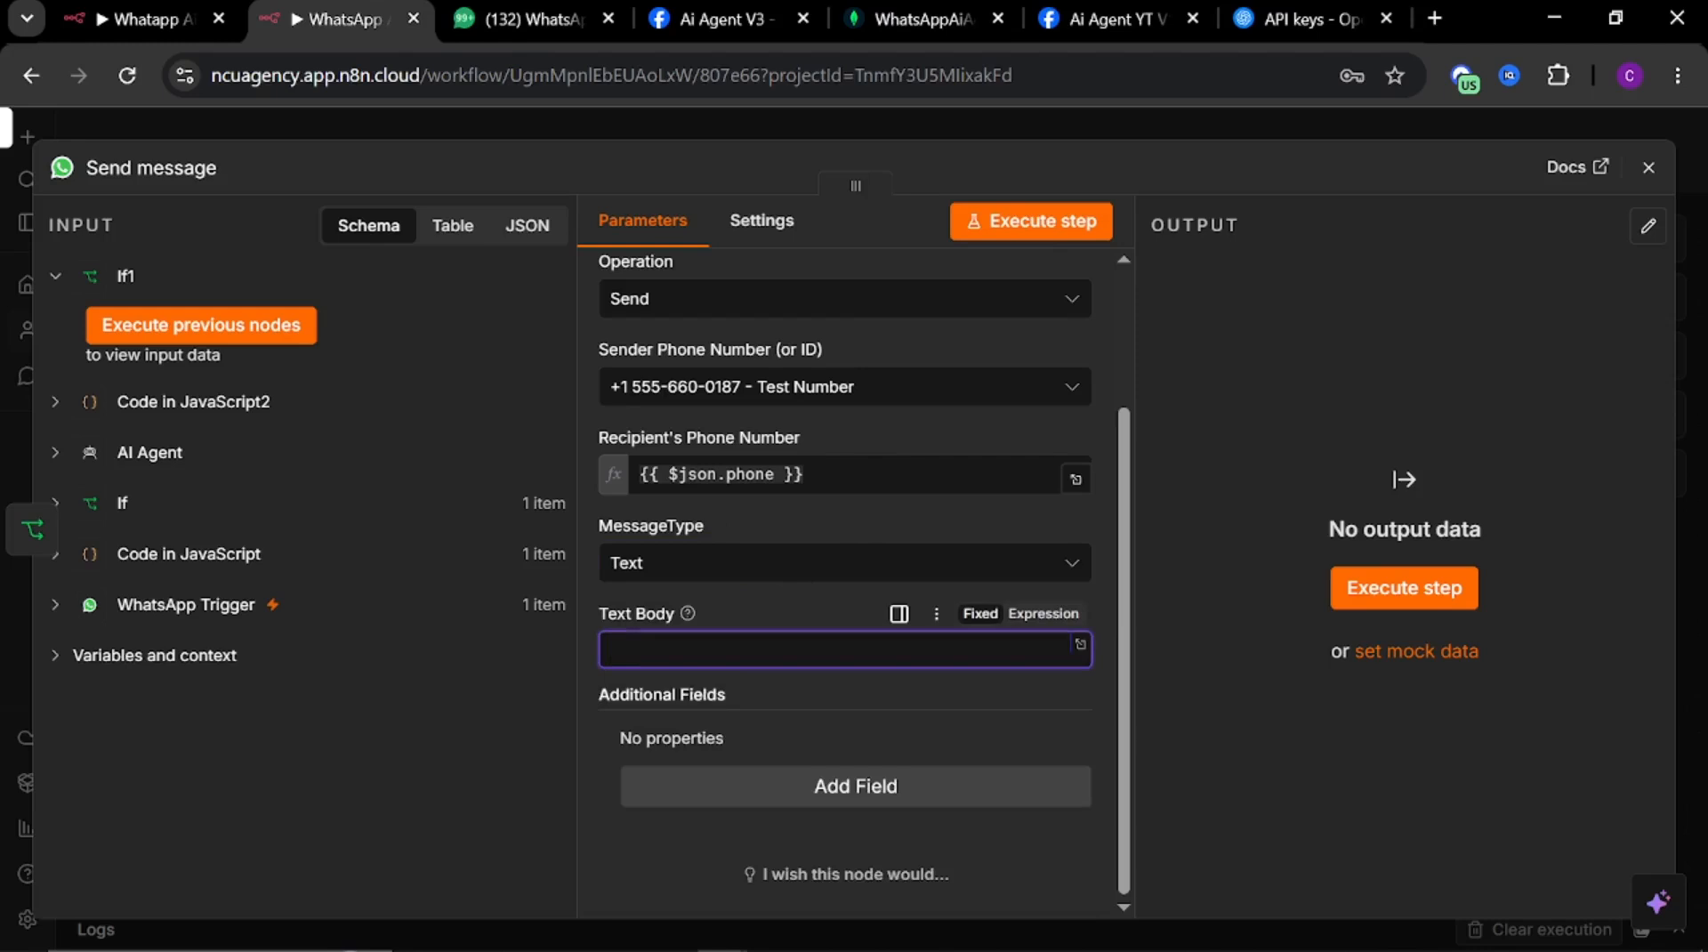
pyautogui.press('super+v')
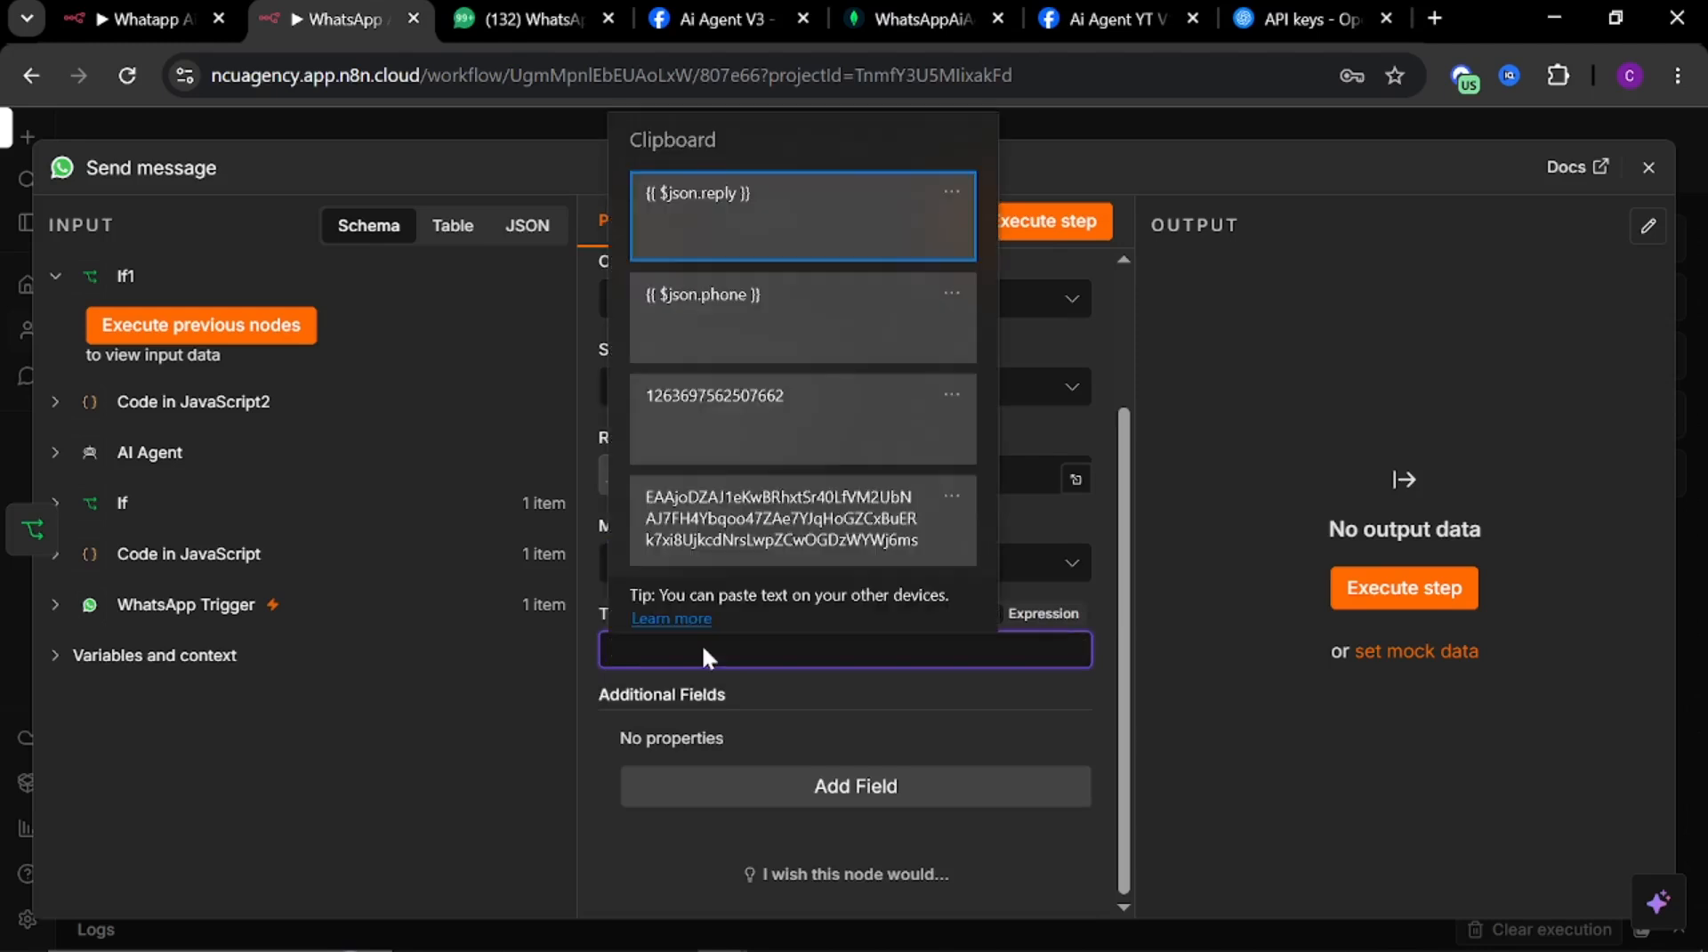
pyautogui.click(736, 244)
pyautogui.write('{{ $json.reply }}')
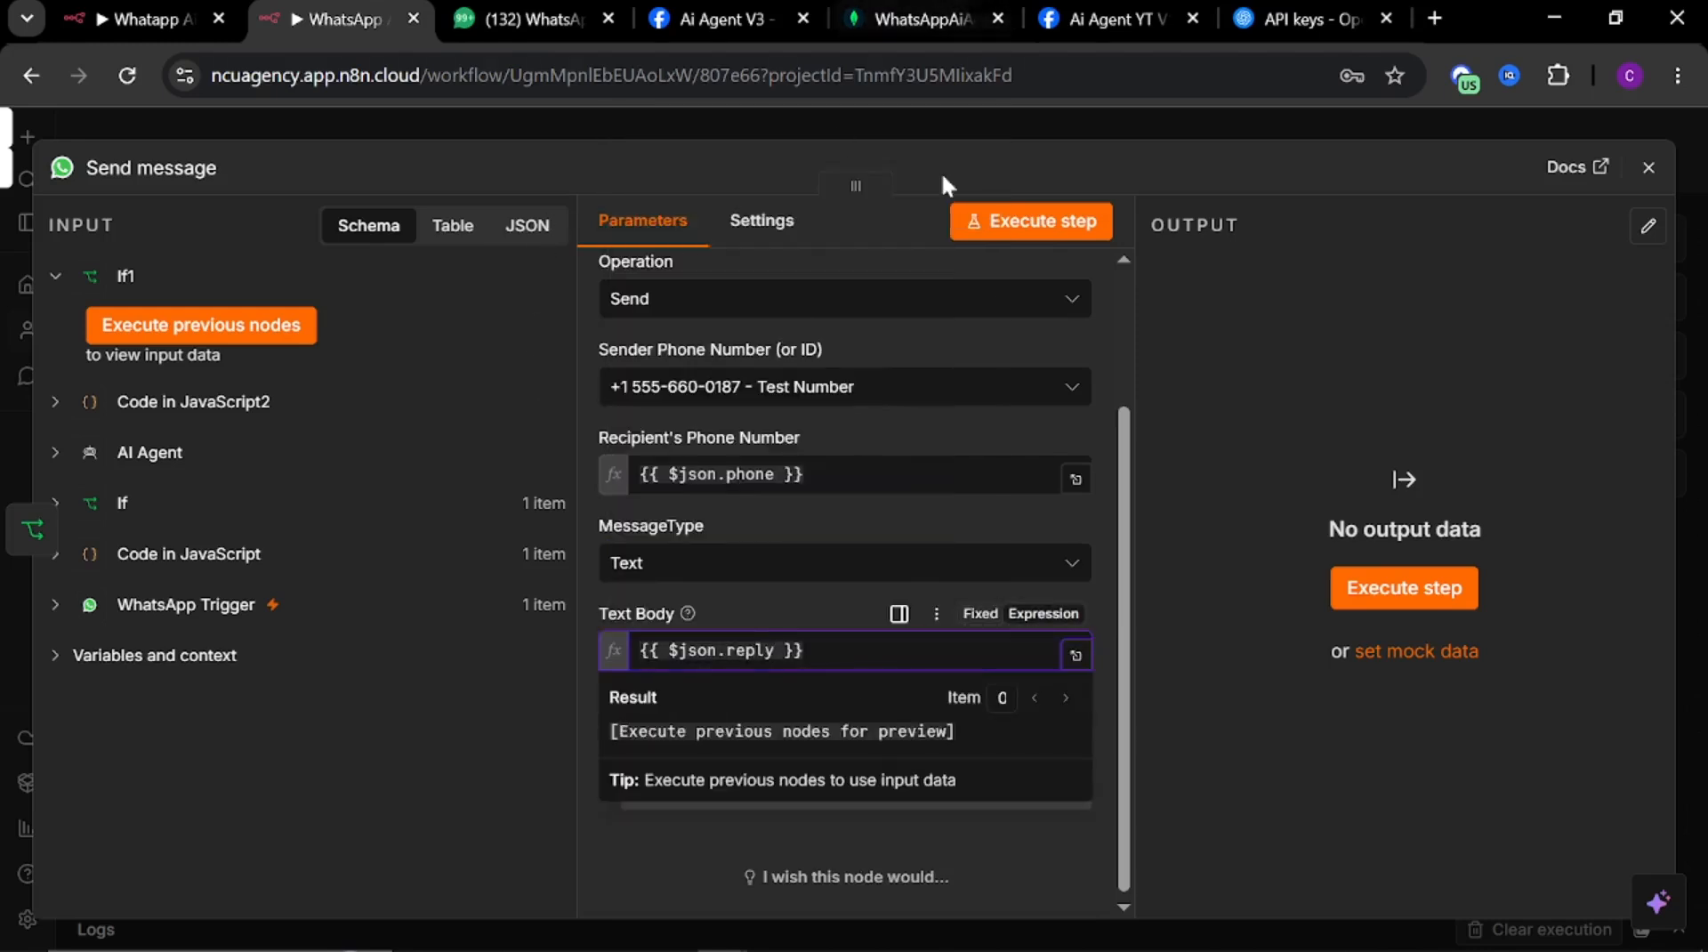
# Close the Send message node and reposition it on the canvas
pyautogui.click(952, 153)
pyautogui.click(974, 114)
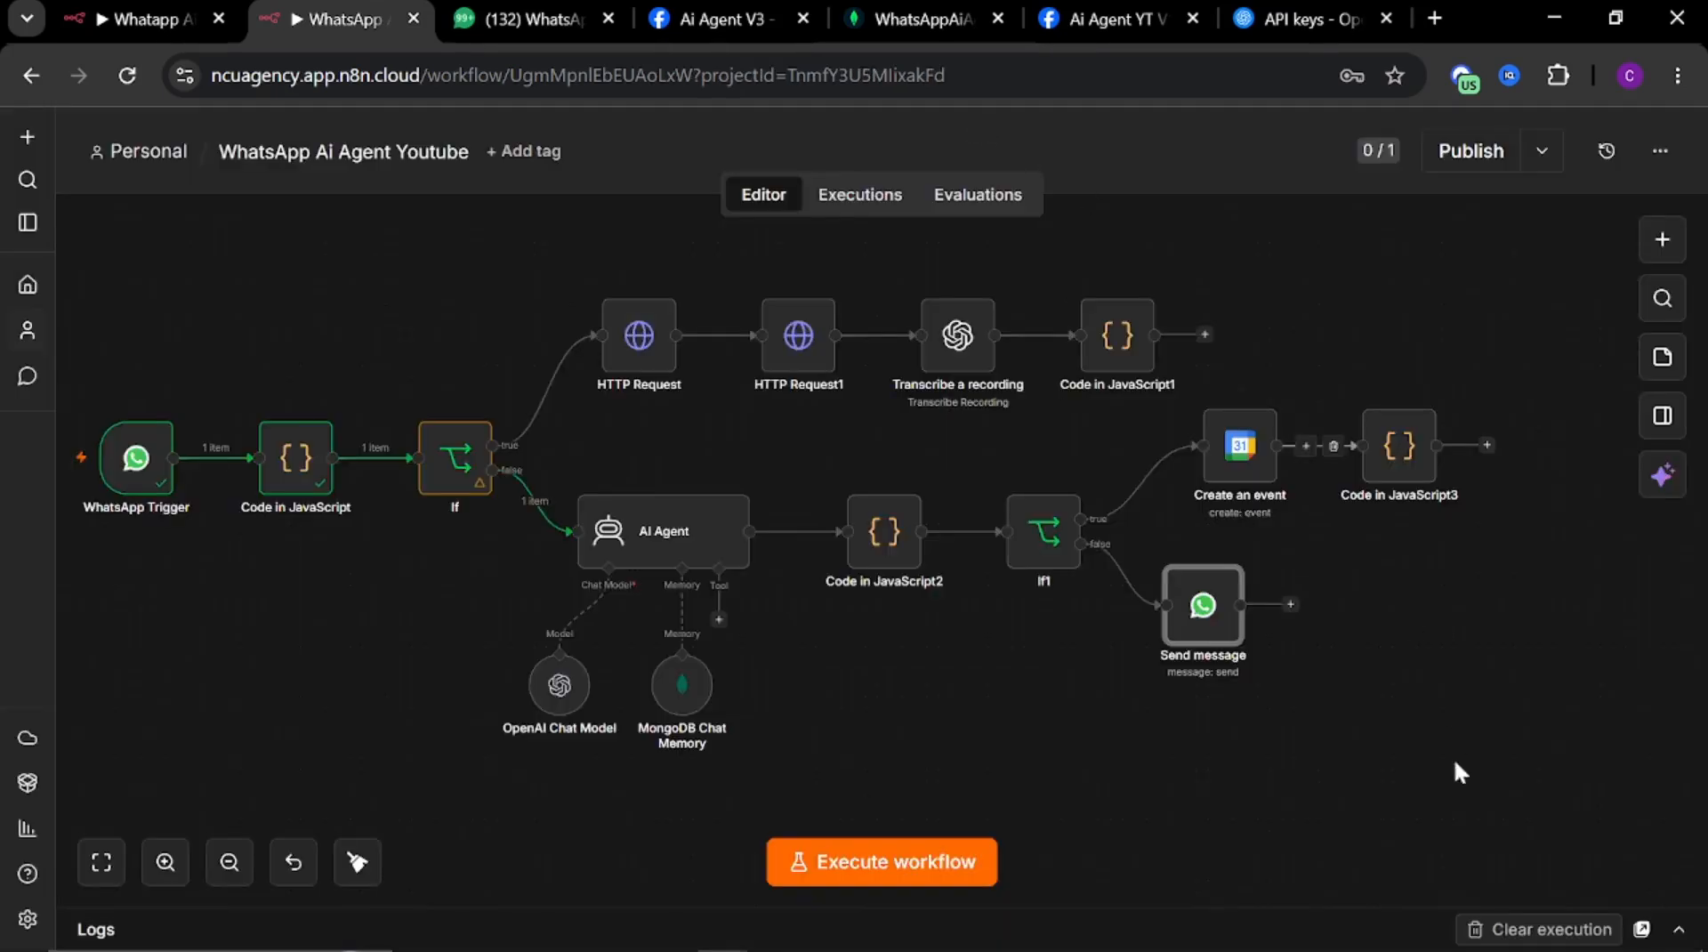
pyautogui.moveTo(1202, 630); pyautogui.dragTo(1250, 628)
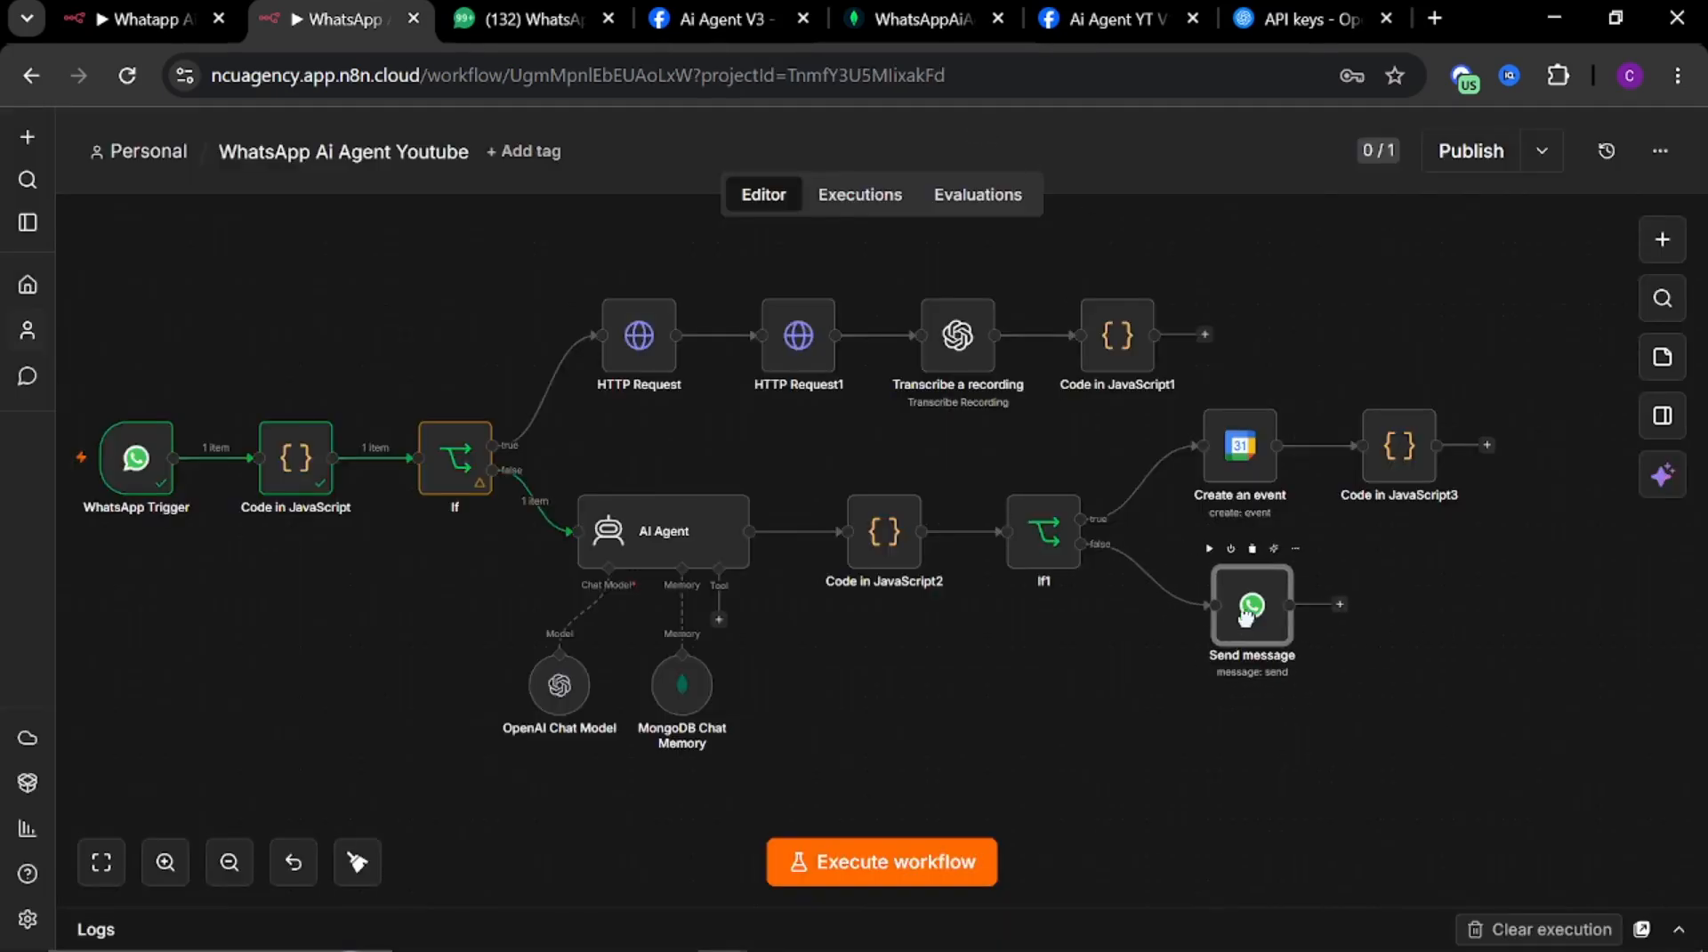
# Examine the reference workflow's Code in JavaScript2 node that follows its Send message node
pyautogui.click(151, 20)
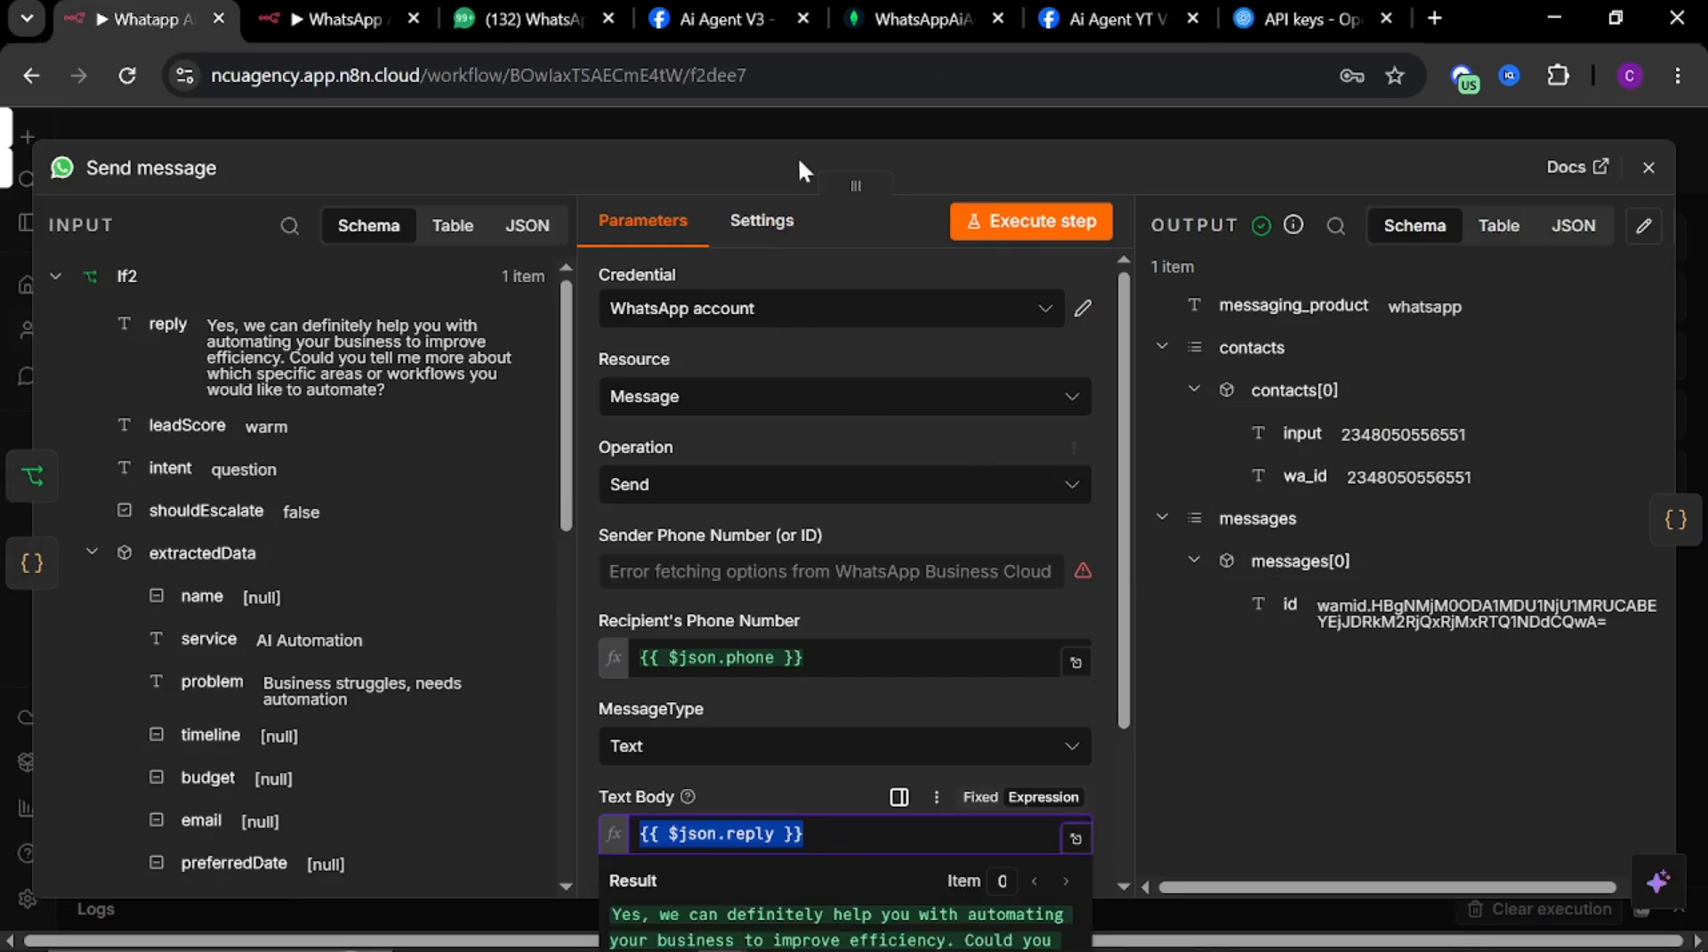
pyautogui.click(818, 119)
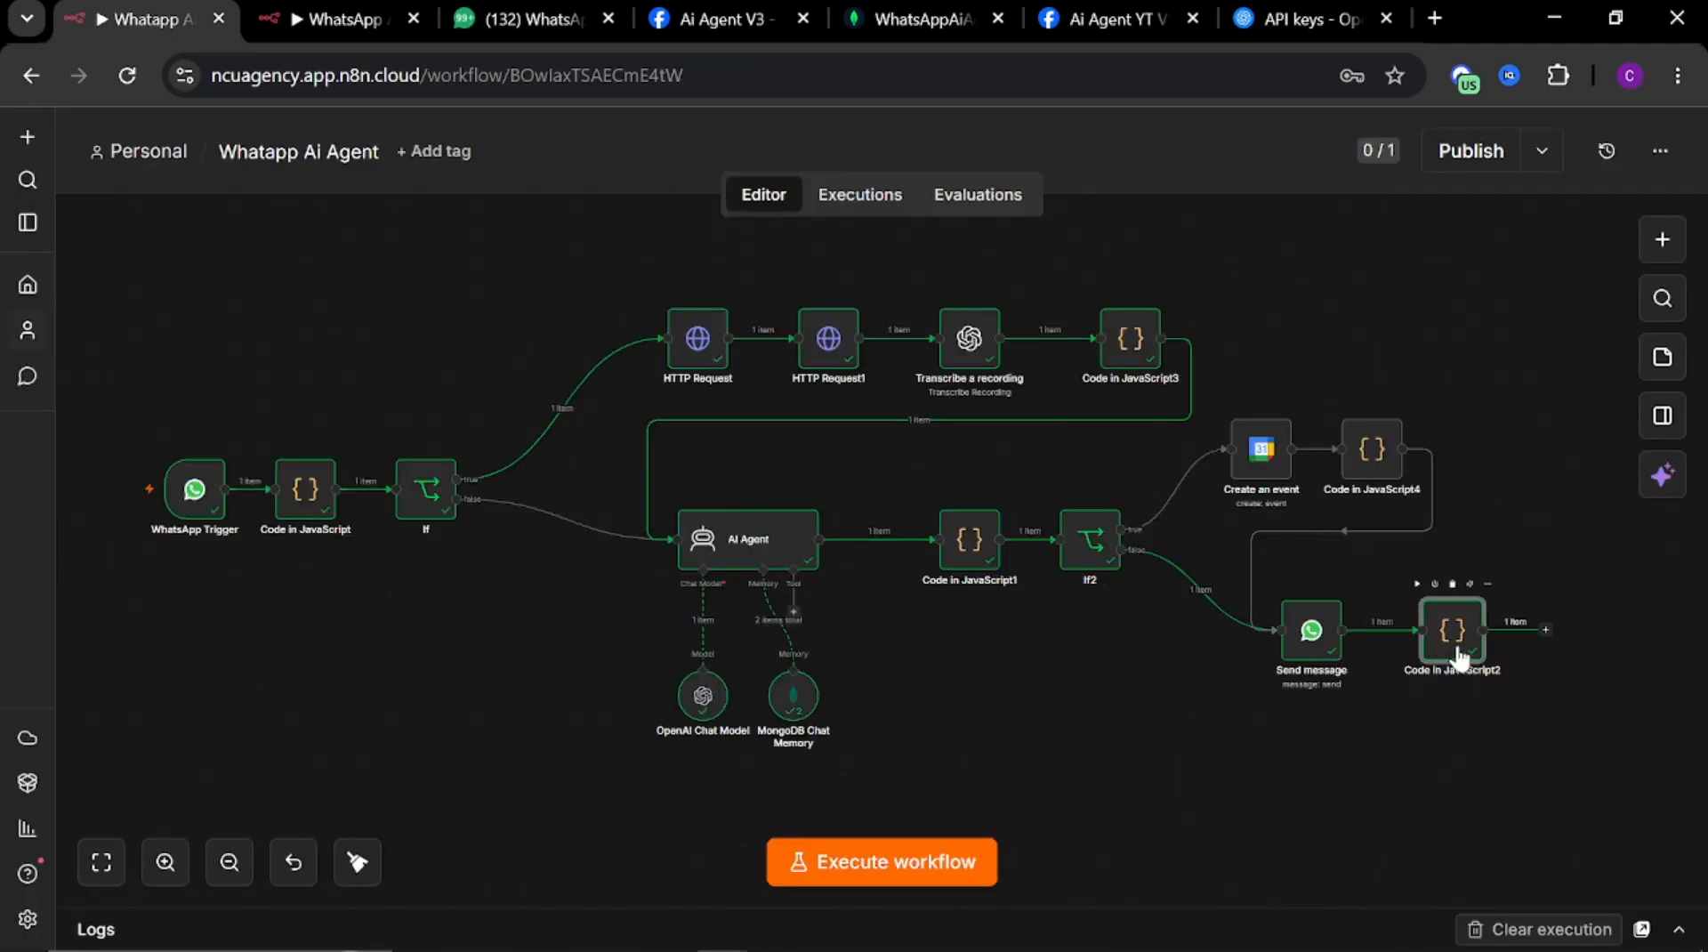
pyautogui.doubleClick(1458, 656)
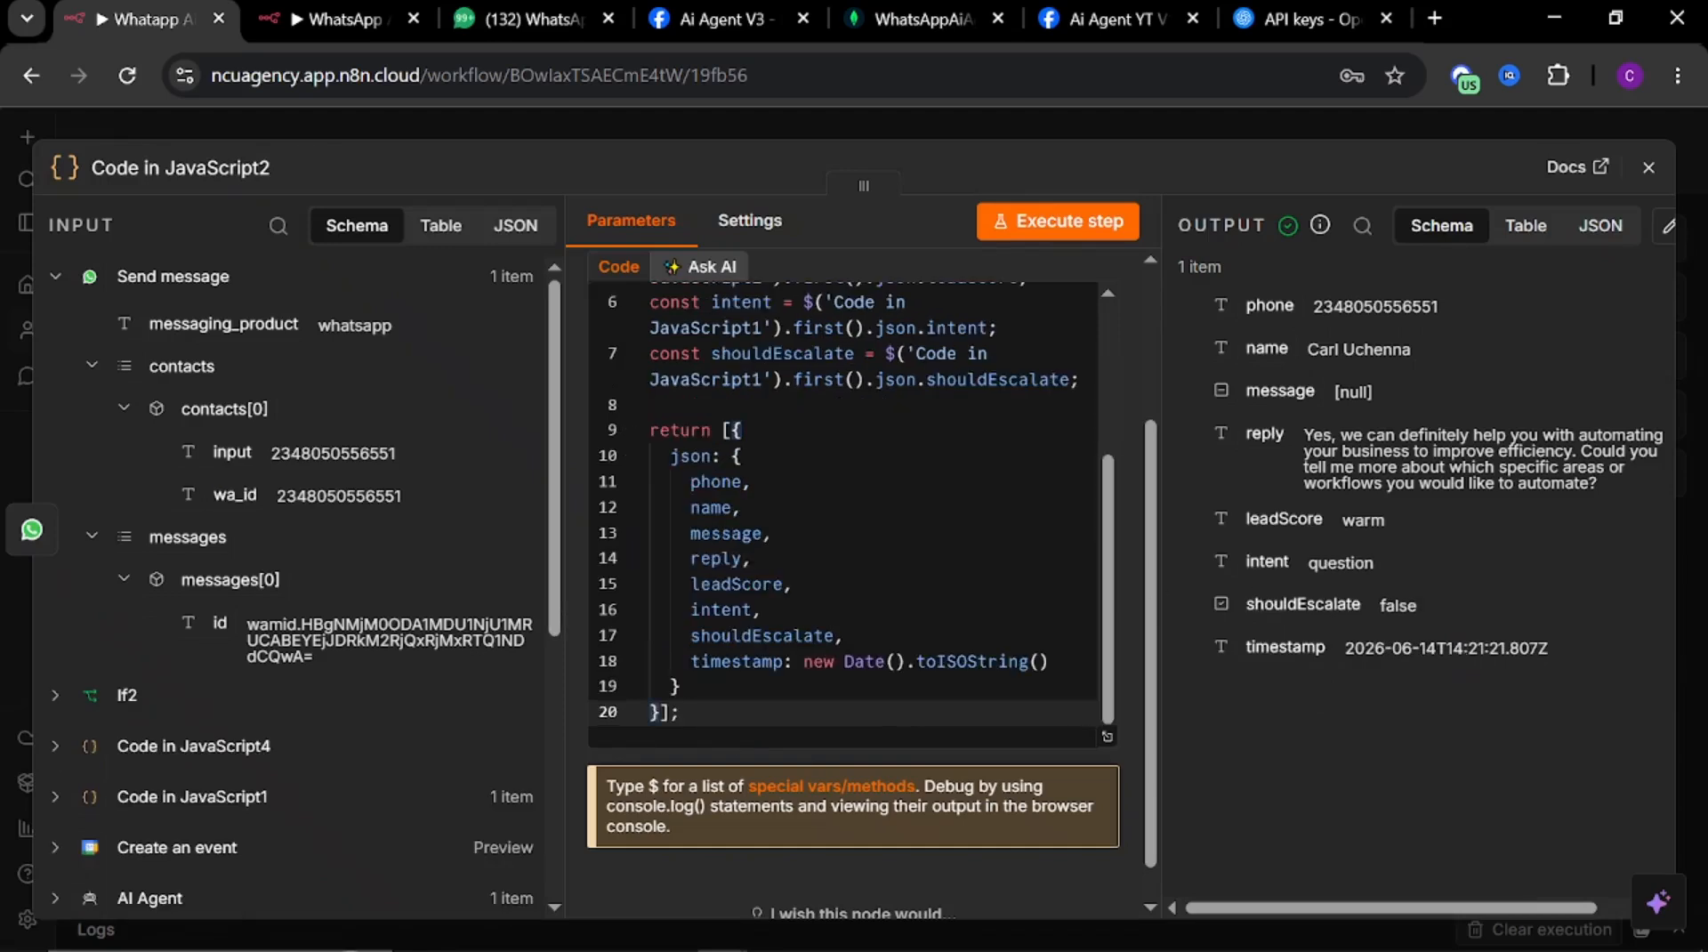
pyautogui.scroll(10, 852, 533)
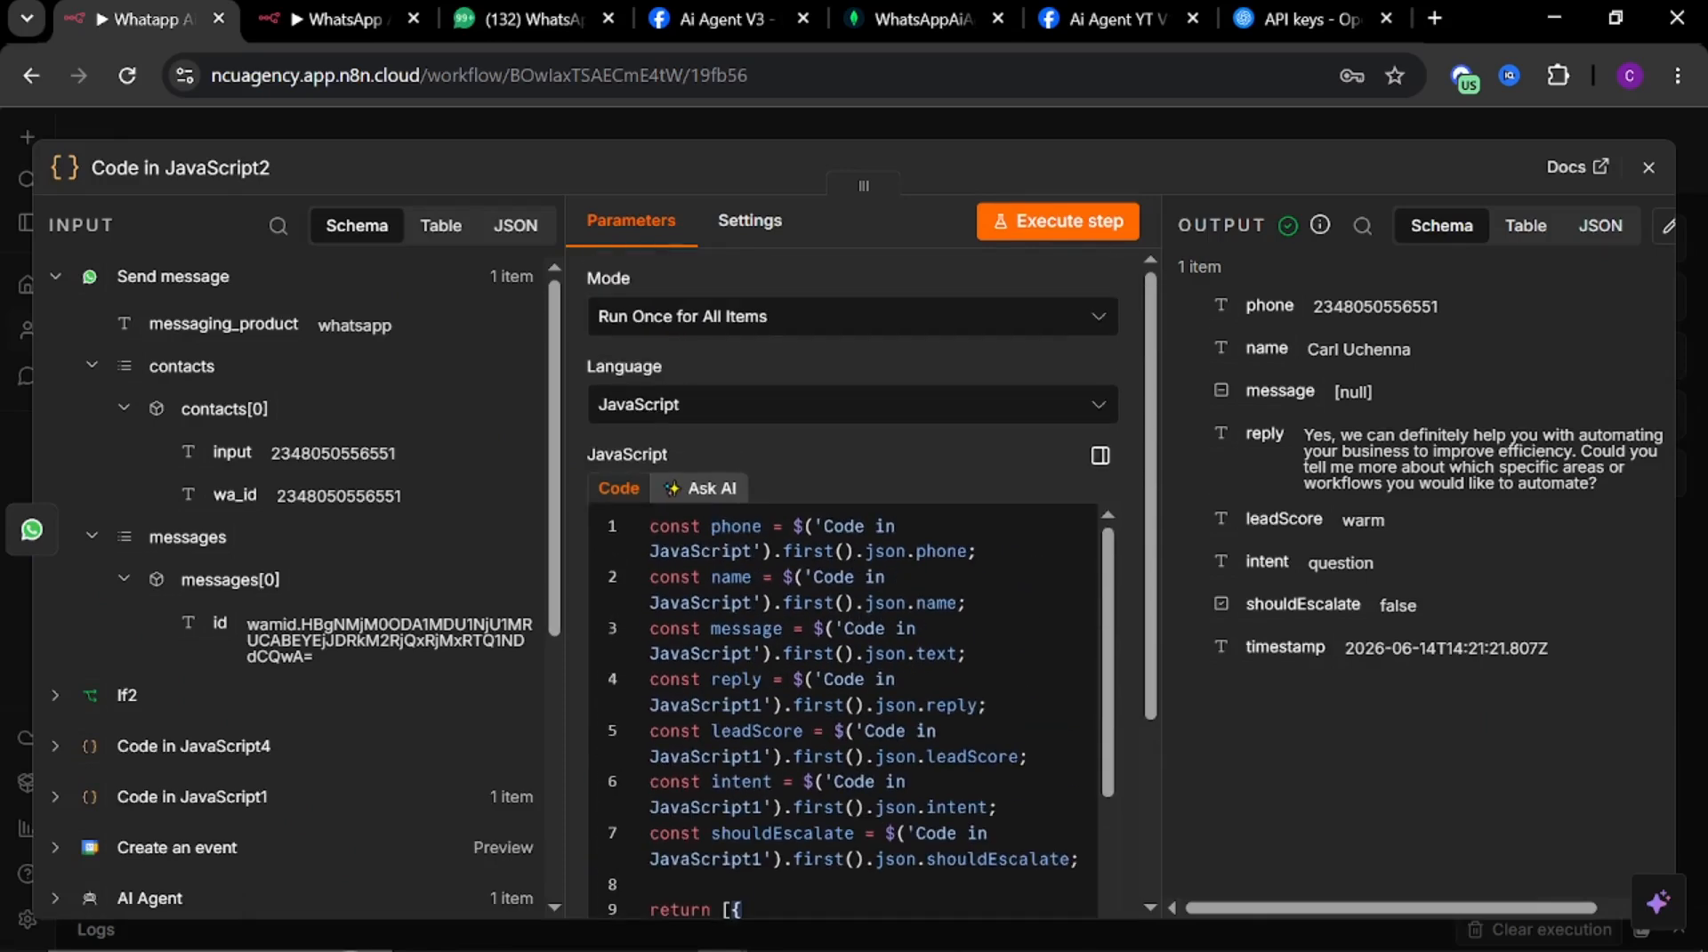
pyautogui.scroll(-5, 852, 667)
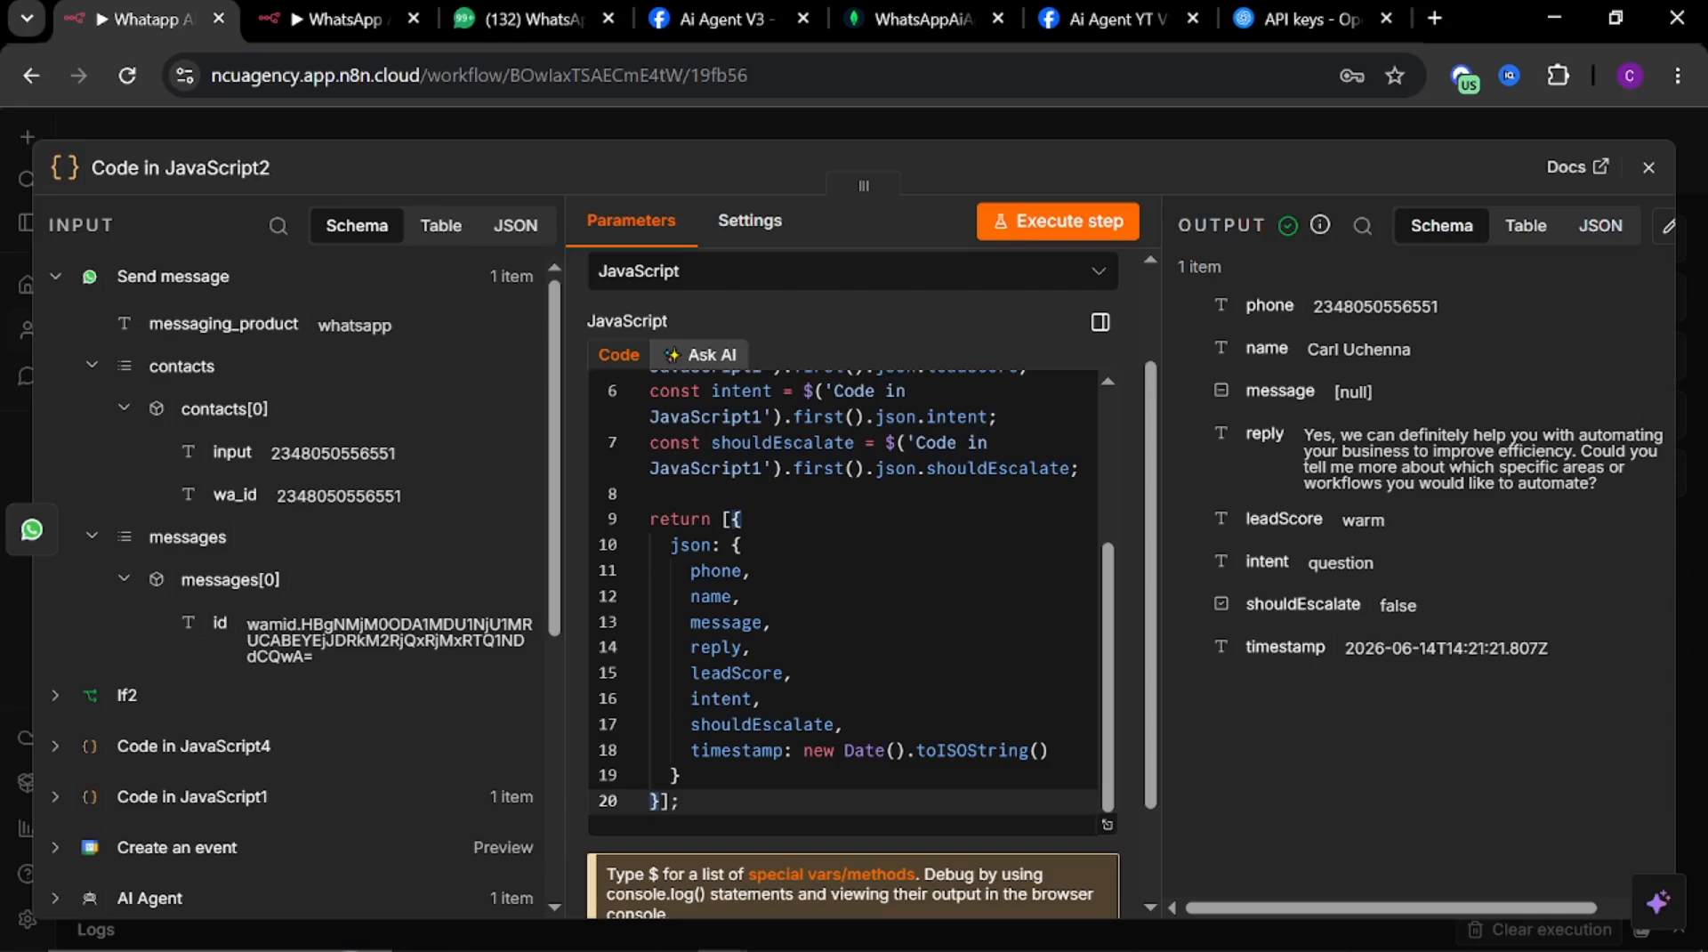
pyautogui.click(778, 121)
pyautogui.click(495, 14)
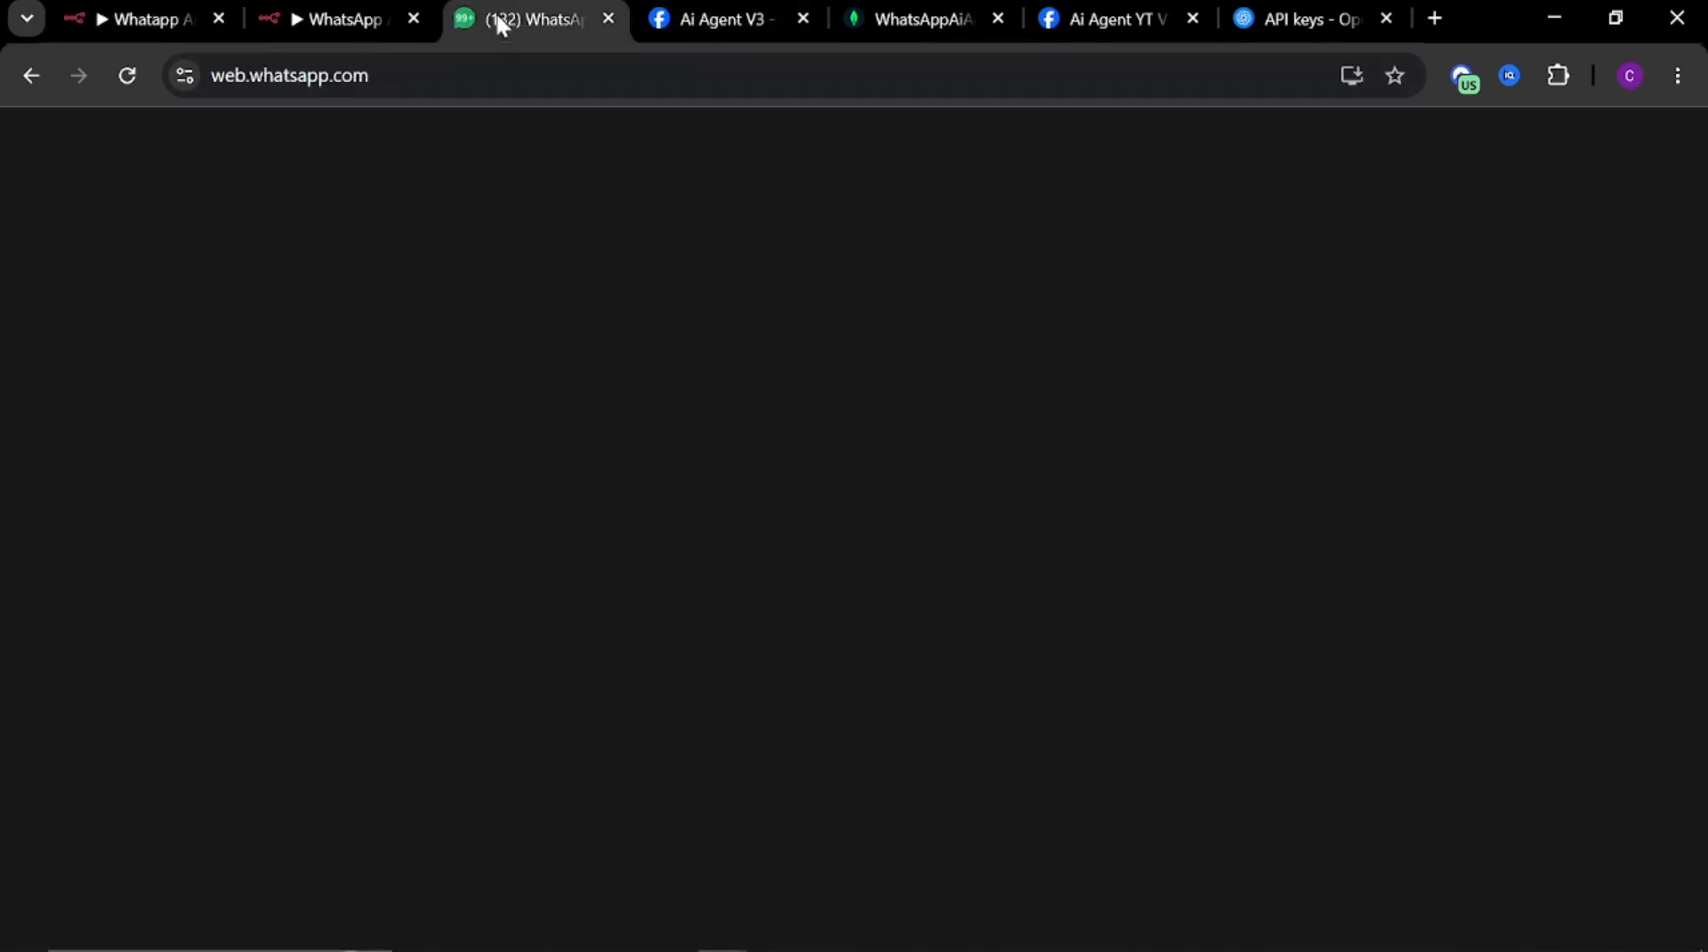
pyautogui.click(297, 24)
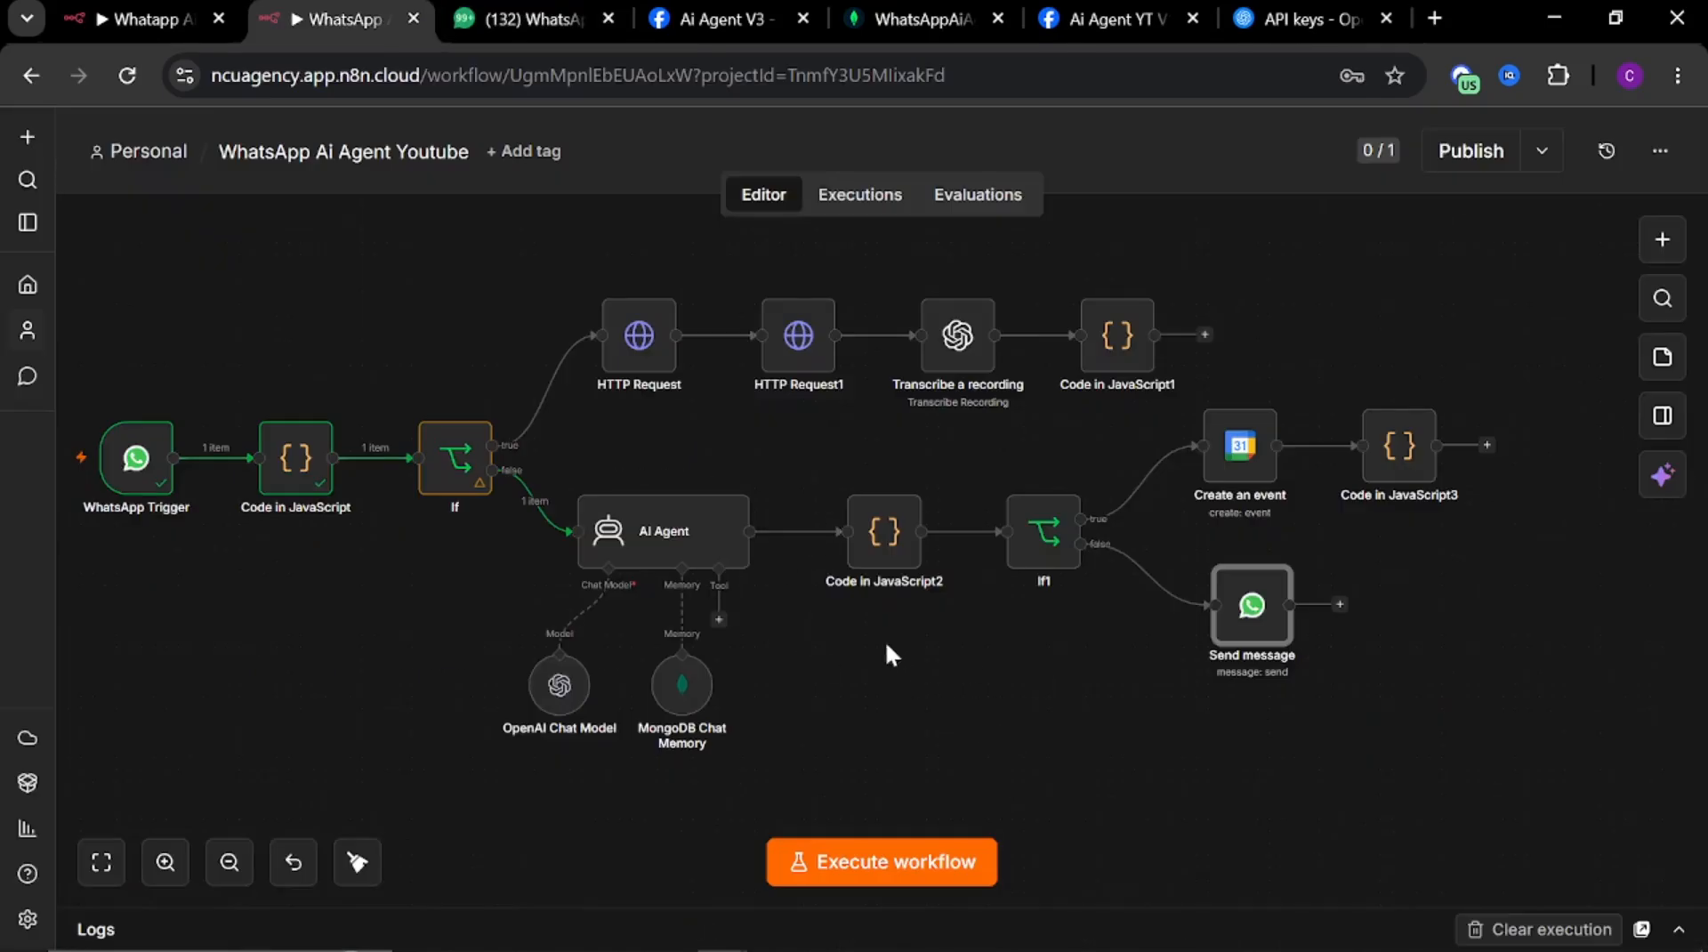
# Execute the workflow and send a WhatsApp test message introducing yourself by name to the business number
pyautogui.moveTo(841, 660); pyautogui.dragTo(930, 639)
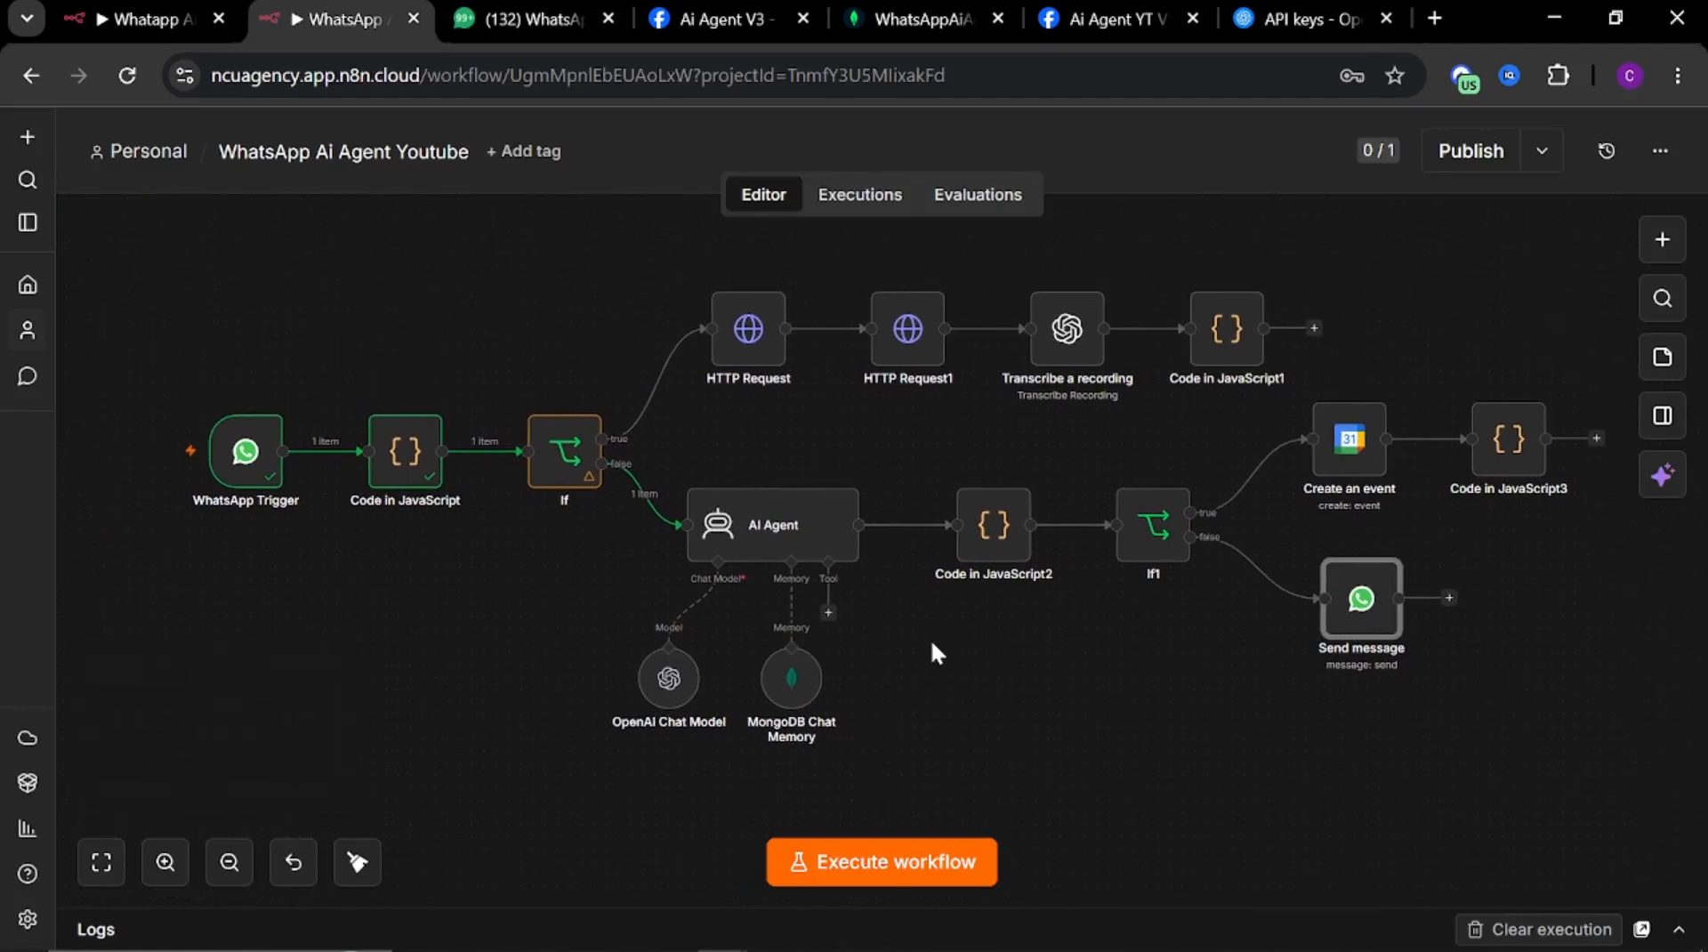
pyautogui.click(921, 853)
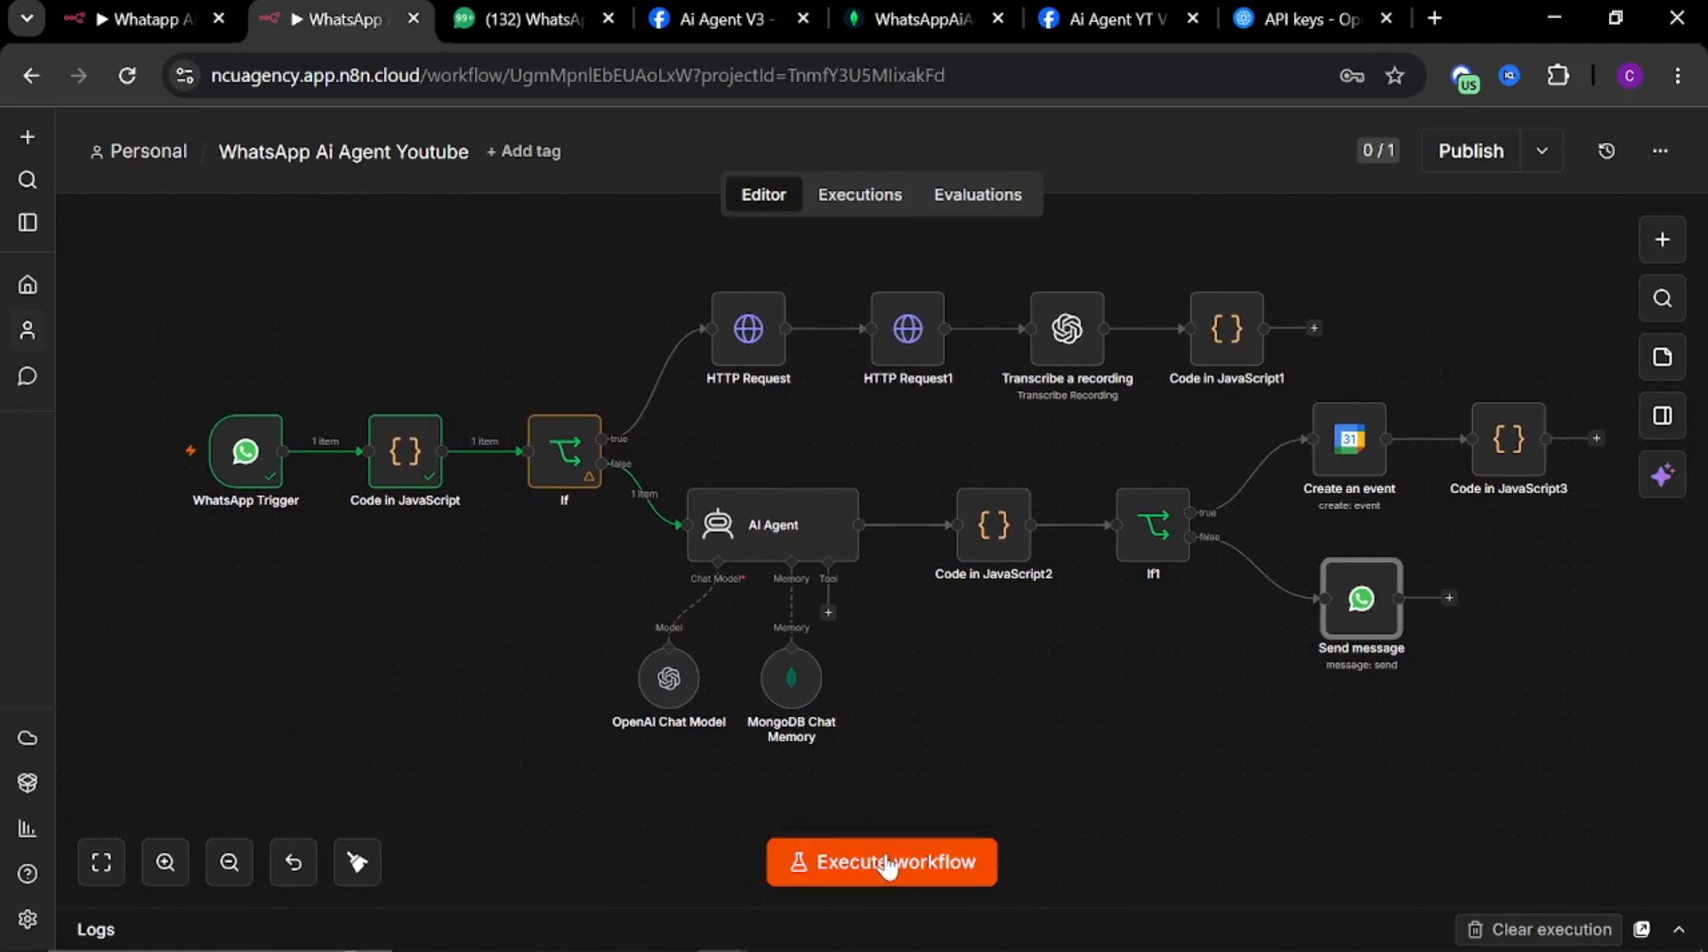
pyautogui.click(521, 26)
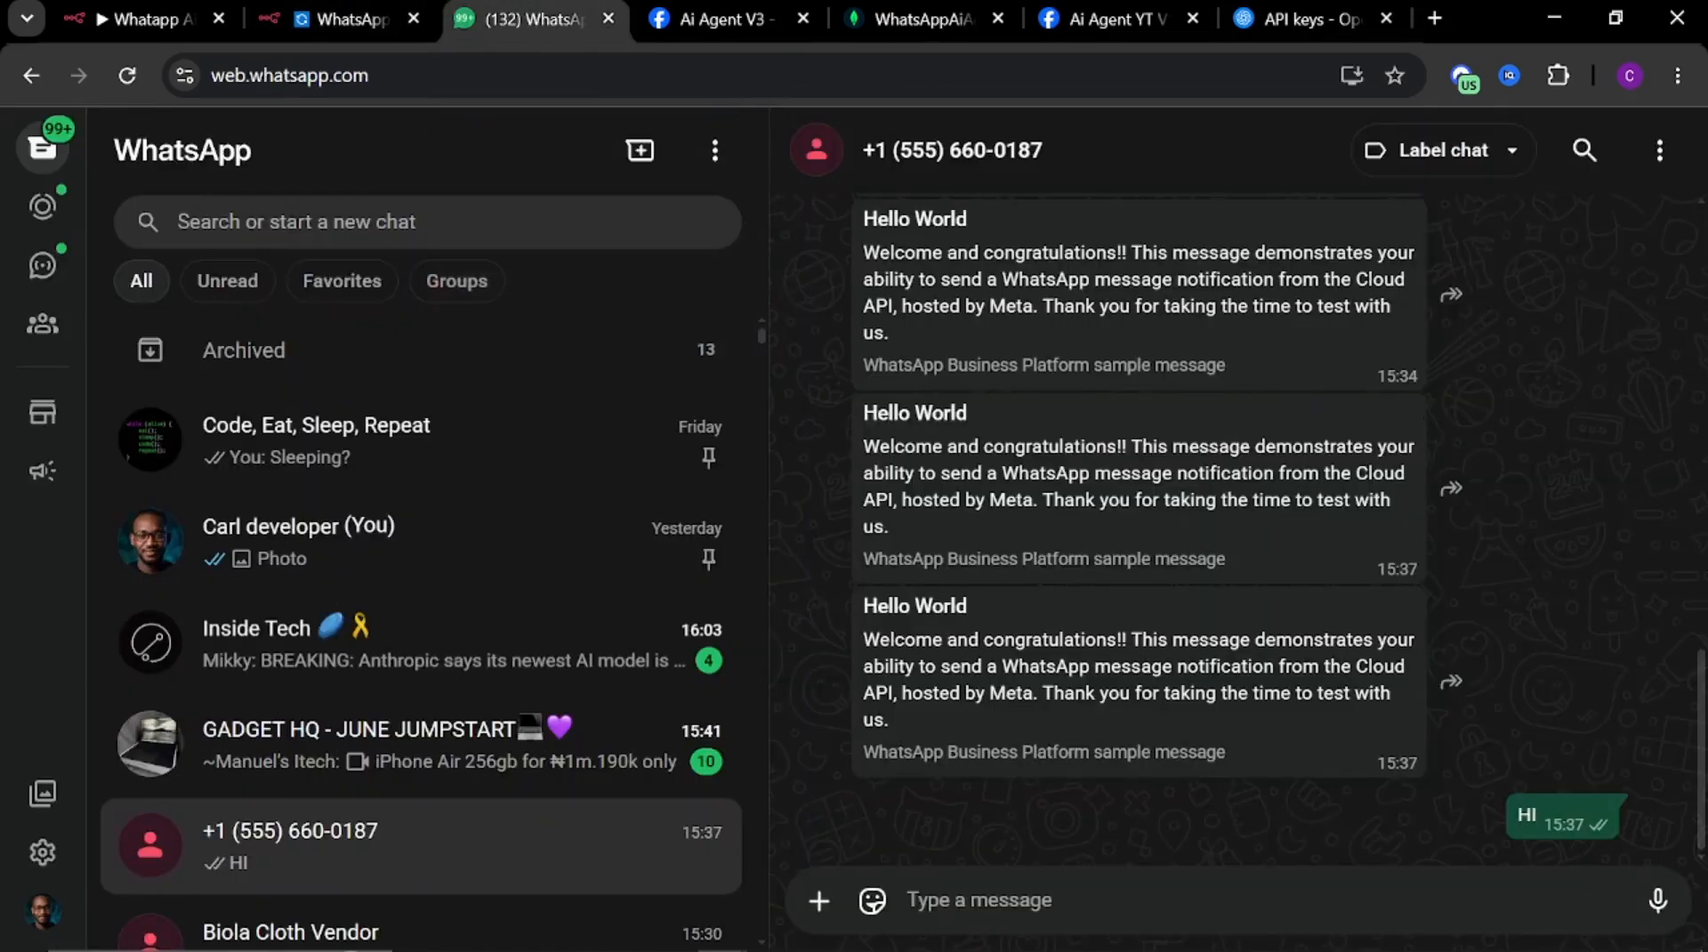
pyautogui.write("hi i'm carl by name")
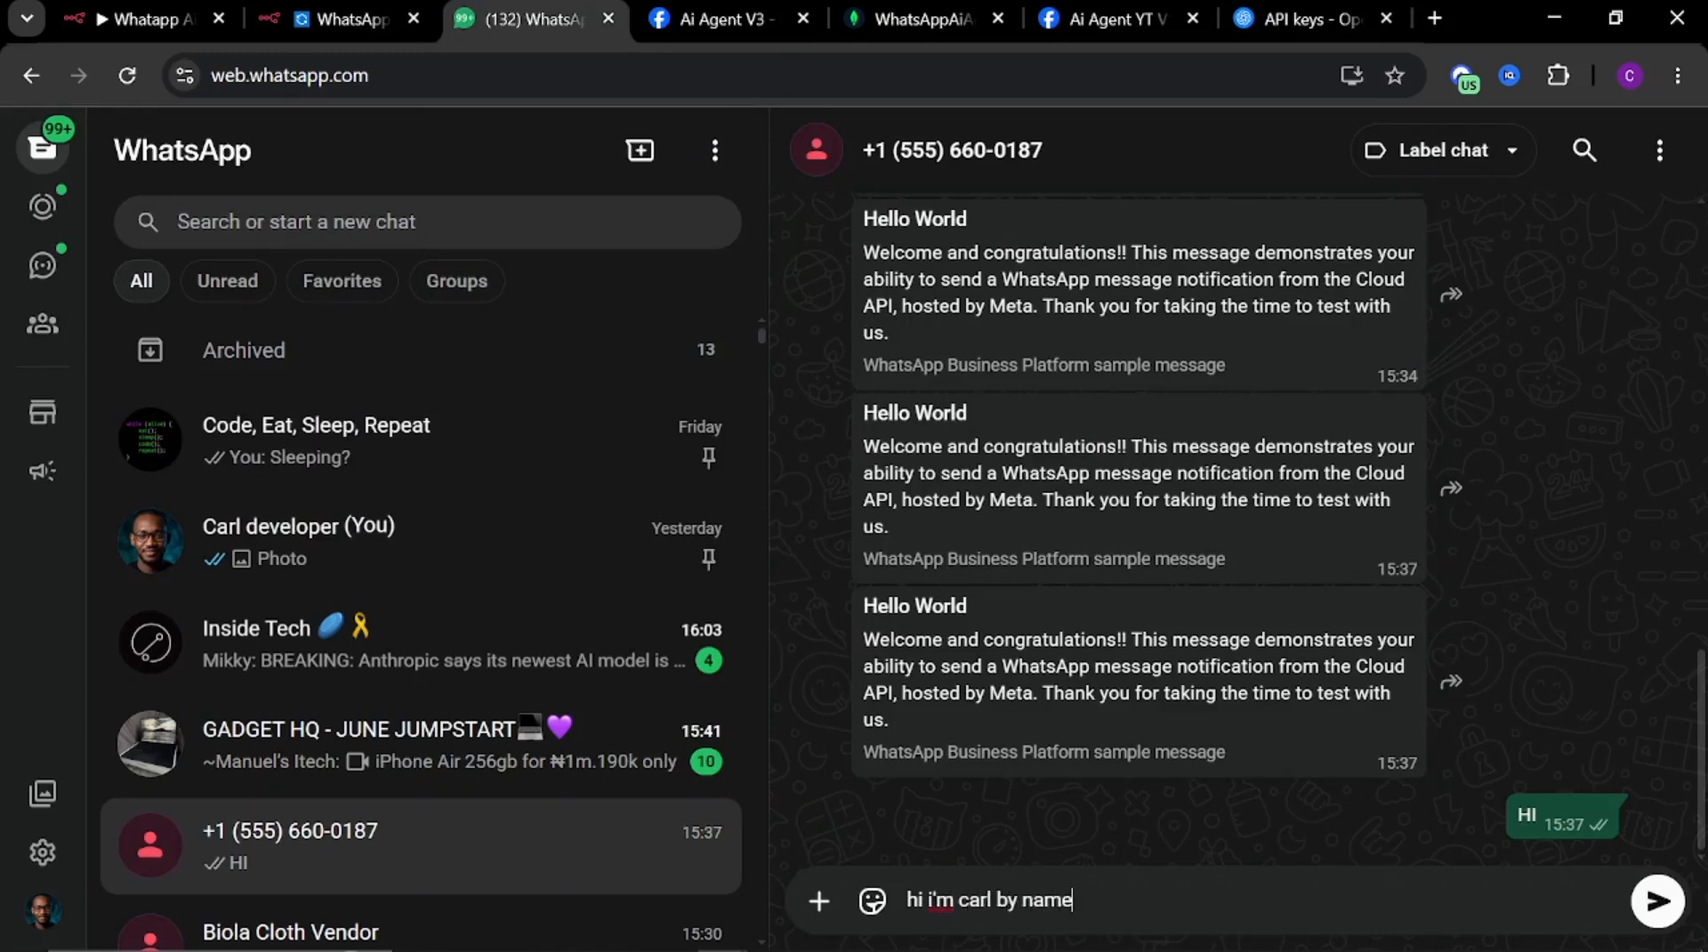
pyautogui.press('Return')
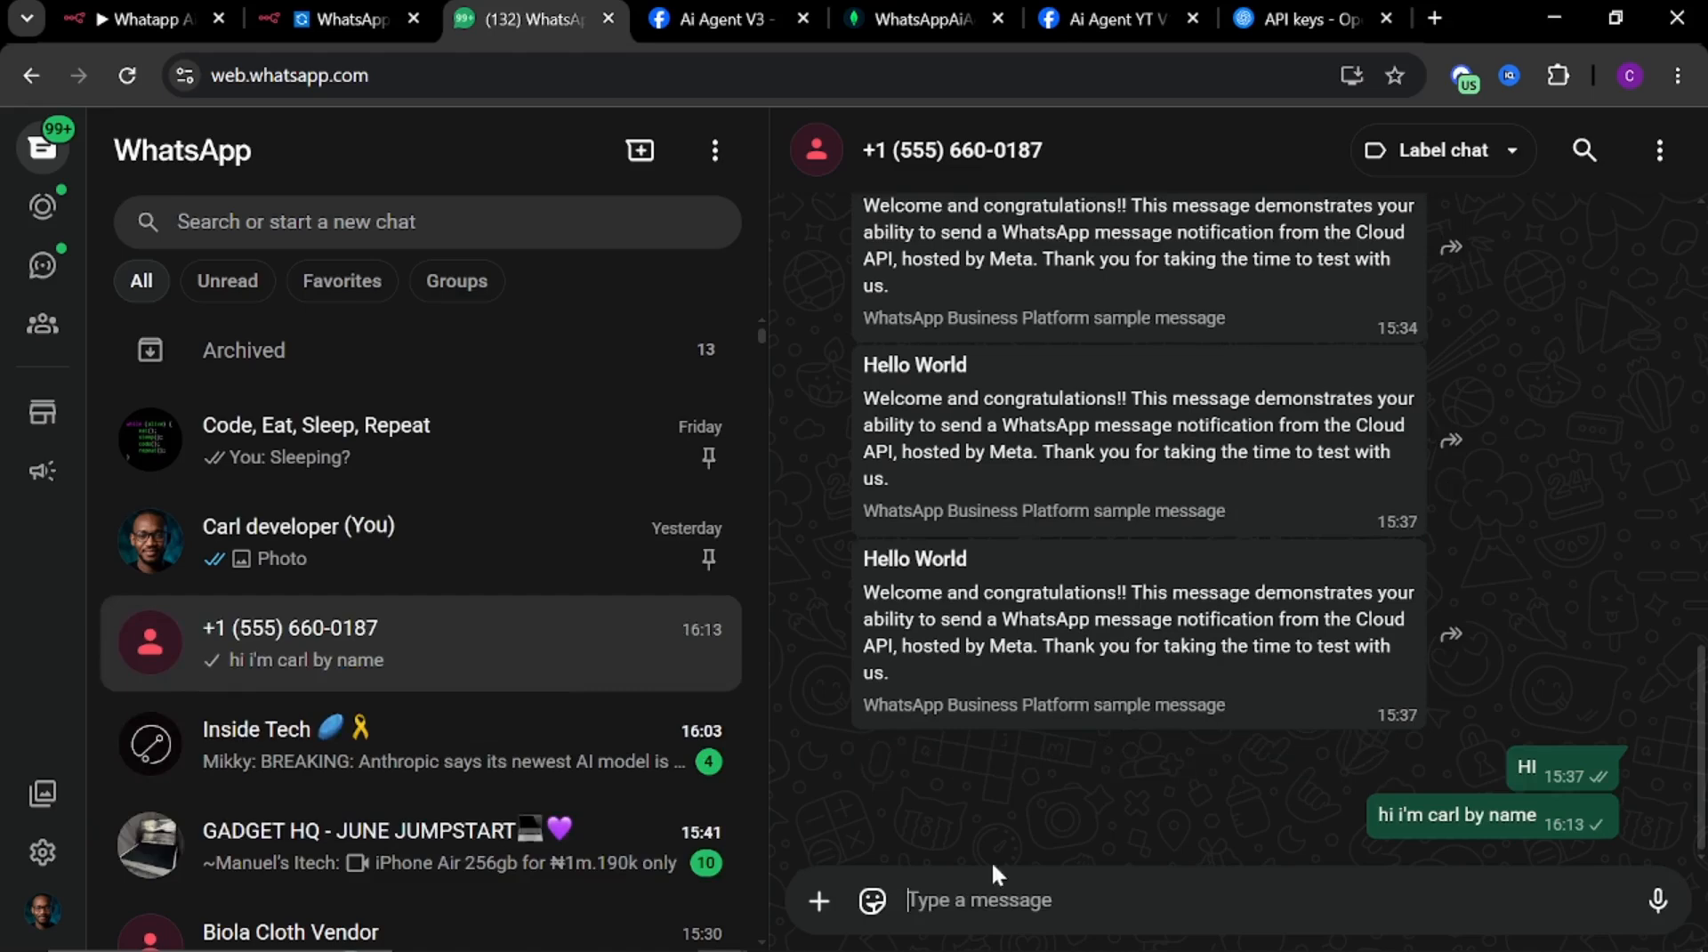
# Change the If1 node's wantsBooking condition to the Boolean operator 'is true' and close the node
pyautogui.click(307, 19)
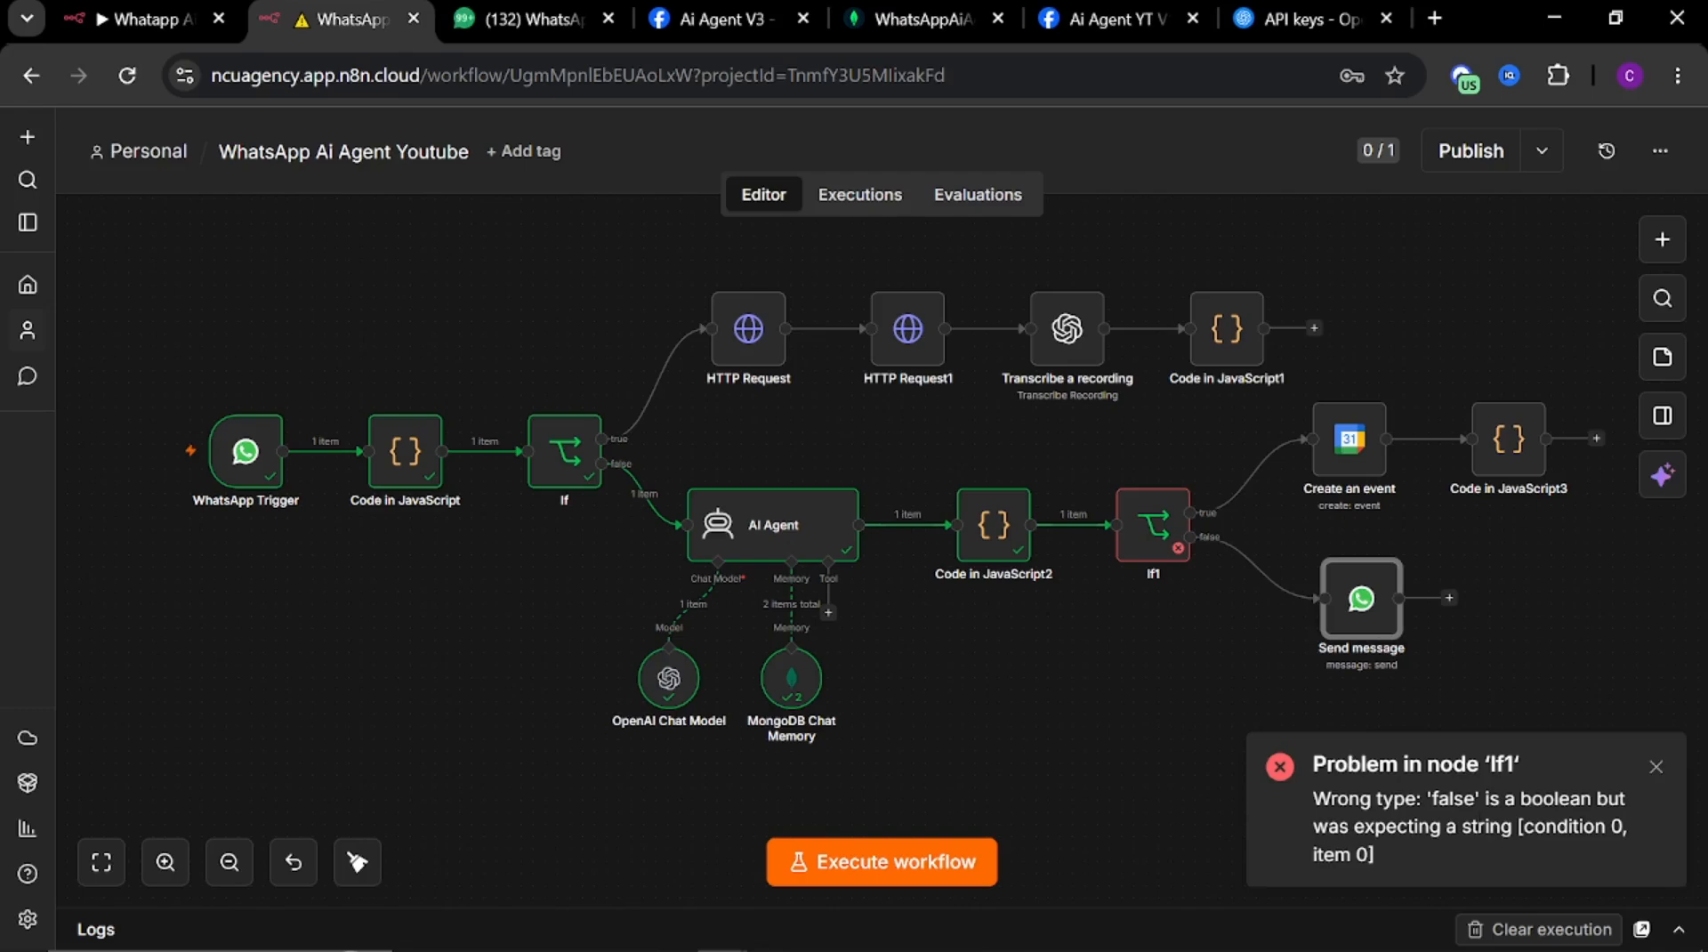
pyautogui.click(1153, 539)
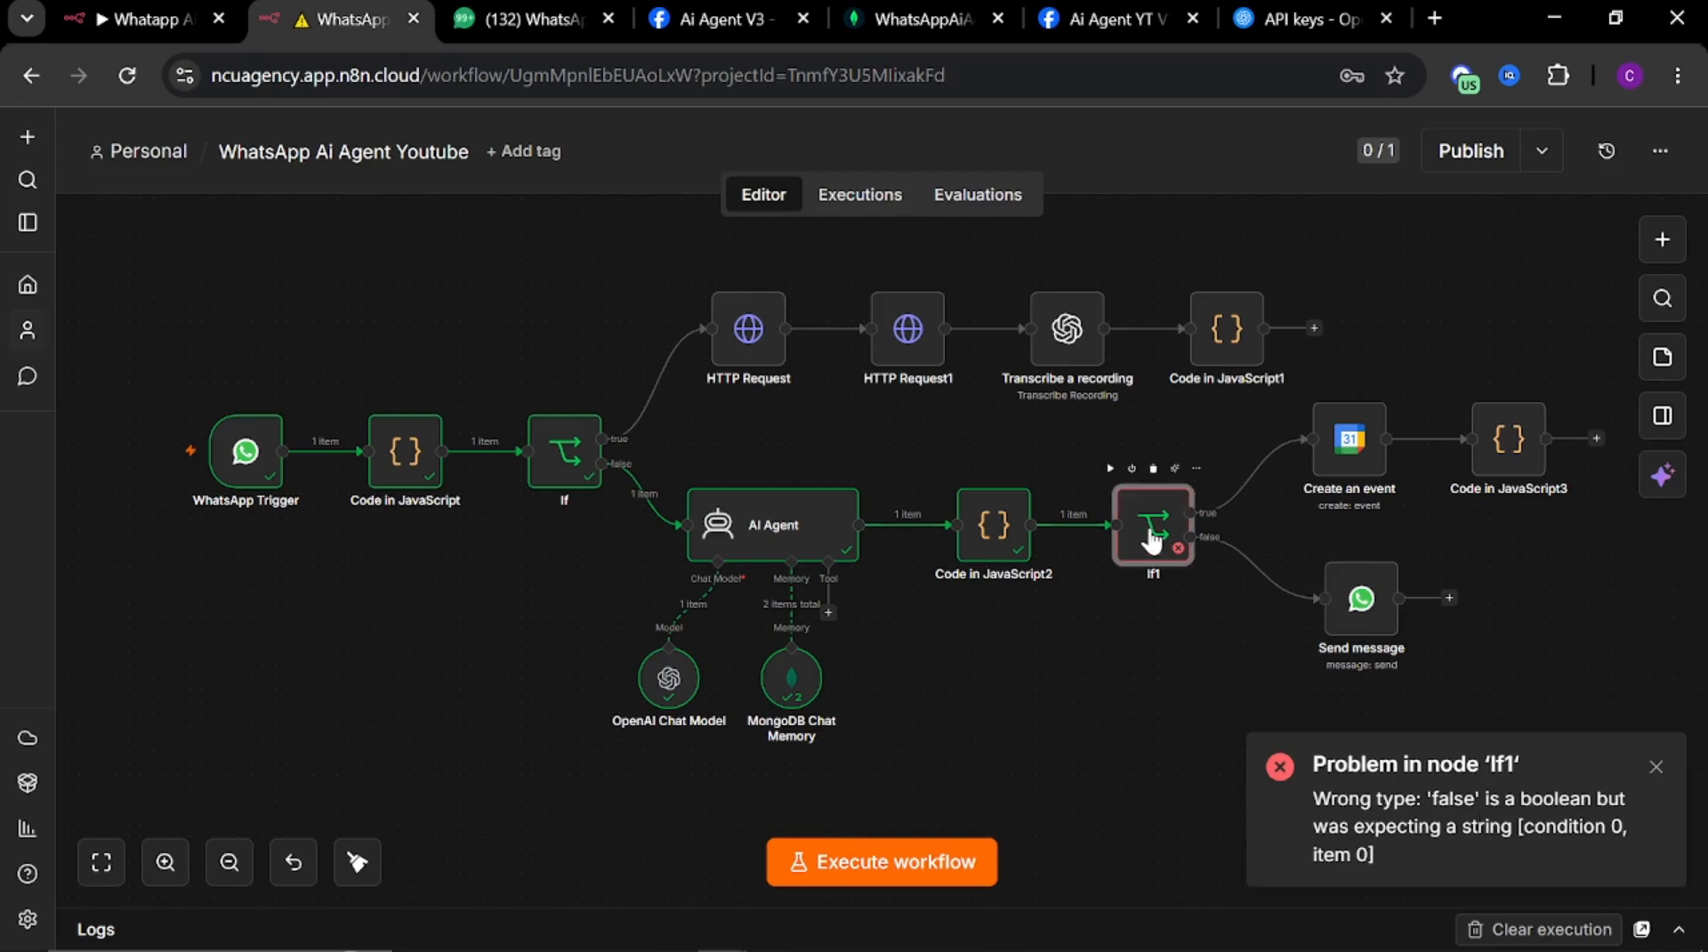
pyautogui.doubleClick(1153, 539)
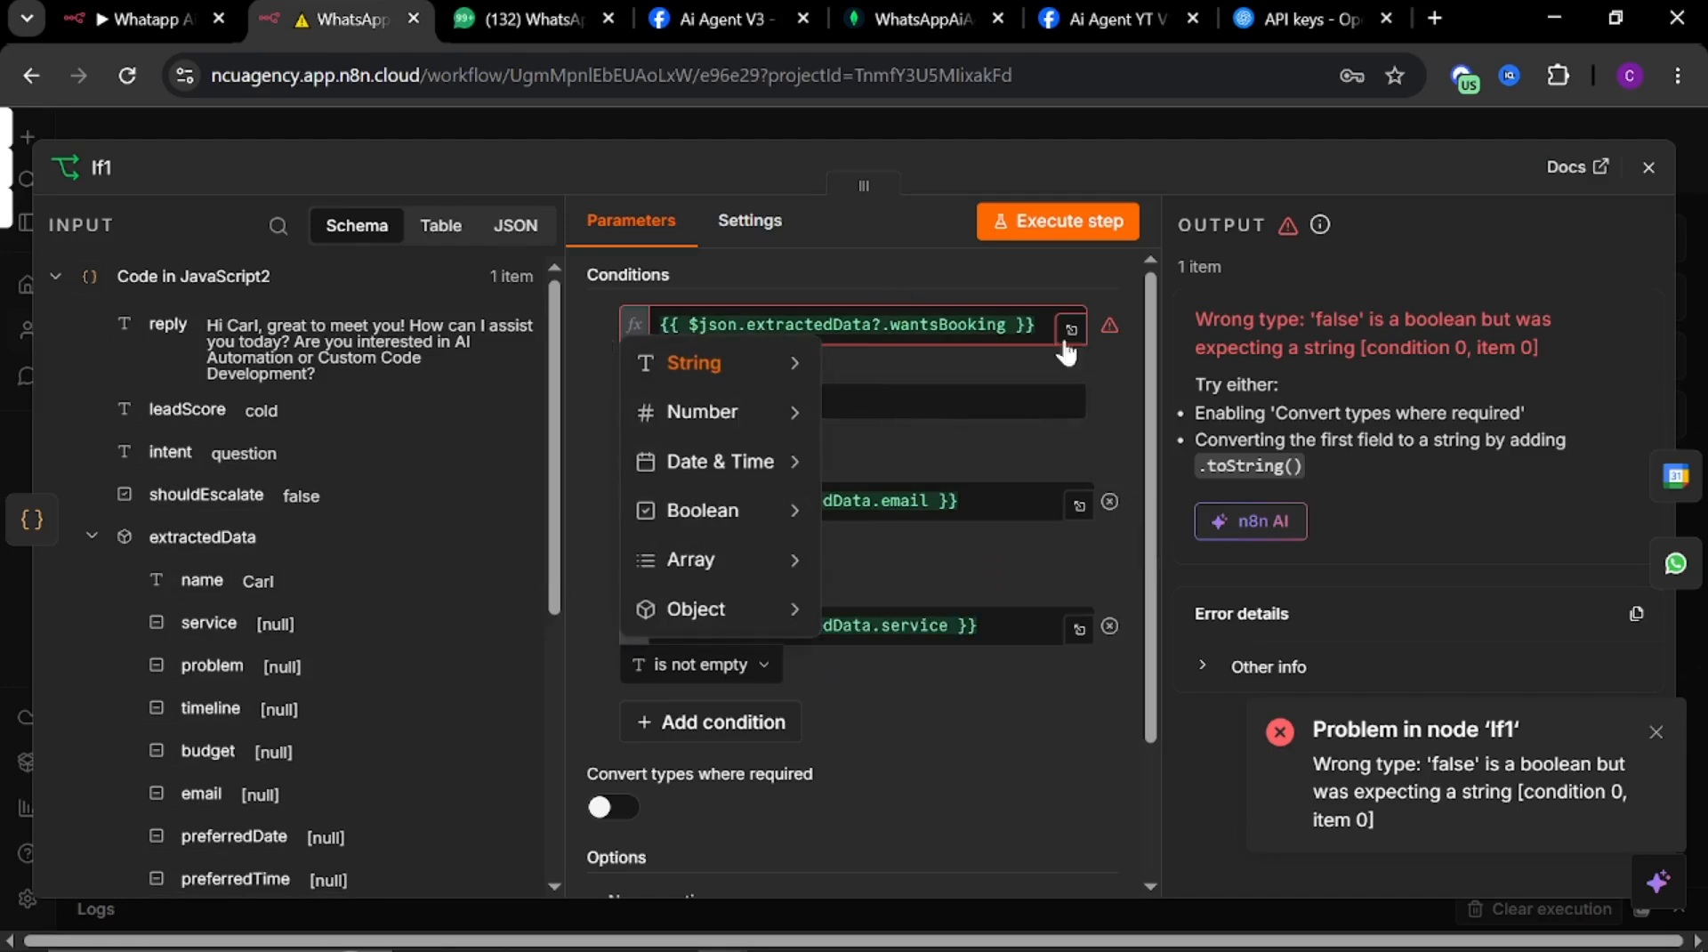
pyautogui.moveTo(750, 501)
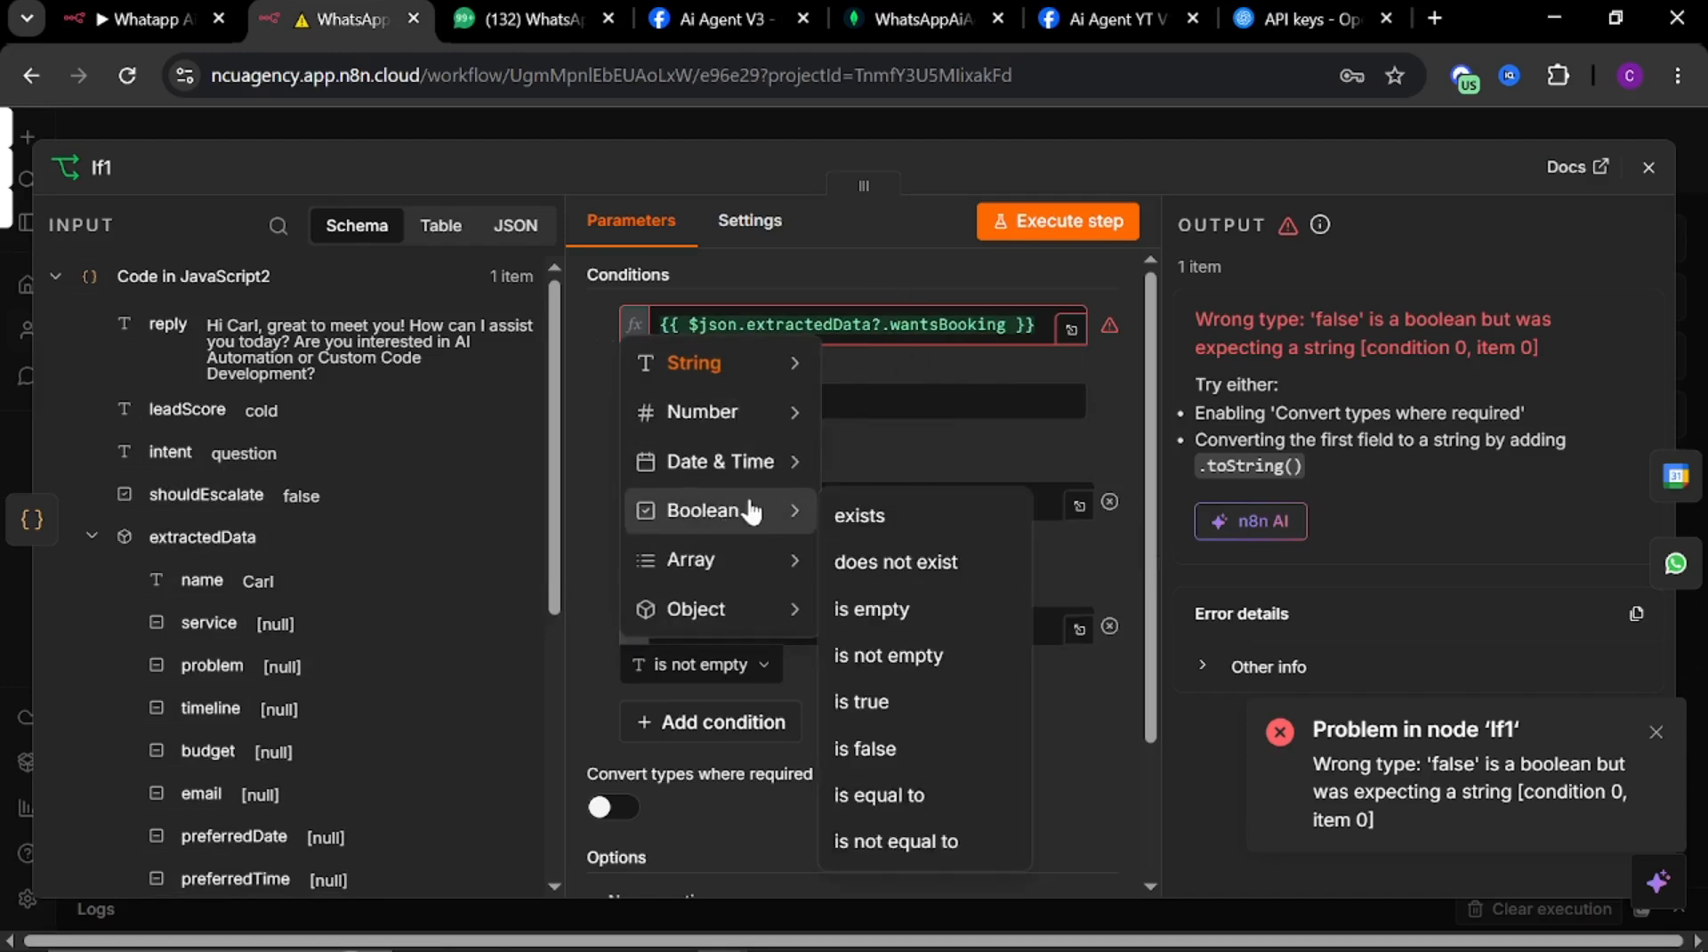
pyautogui.click(887, 358)
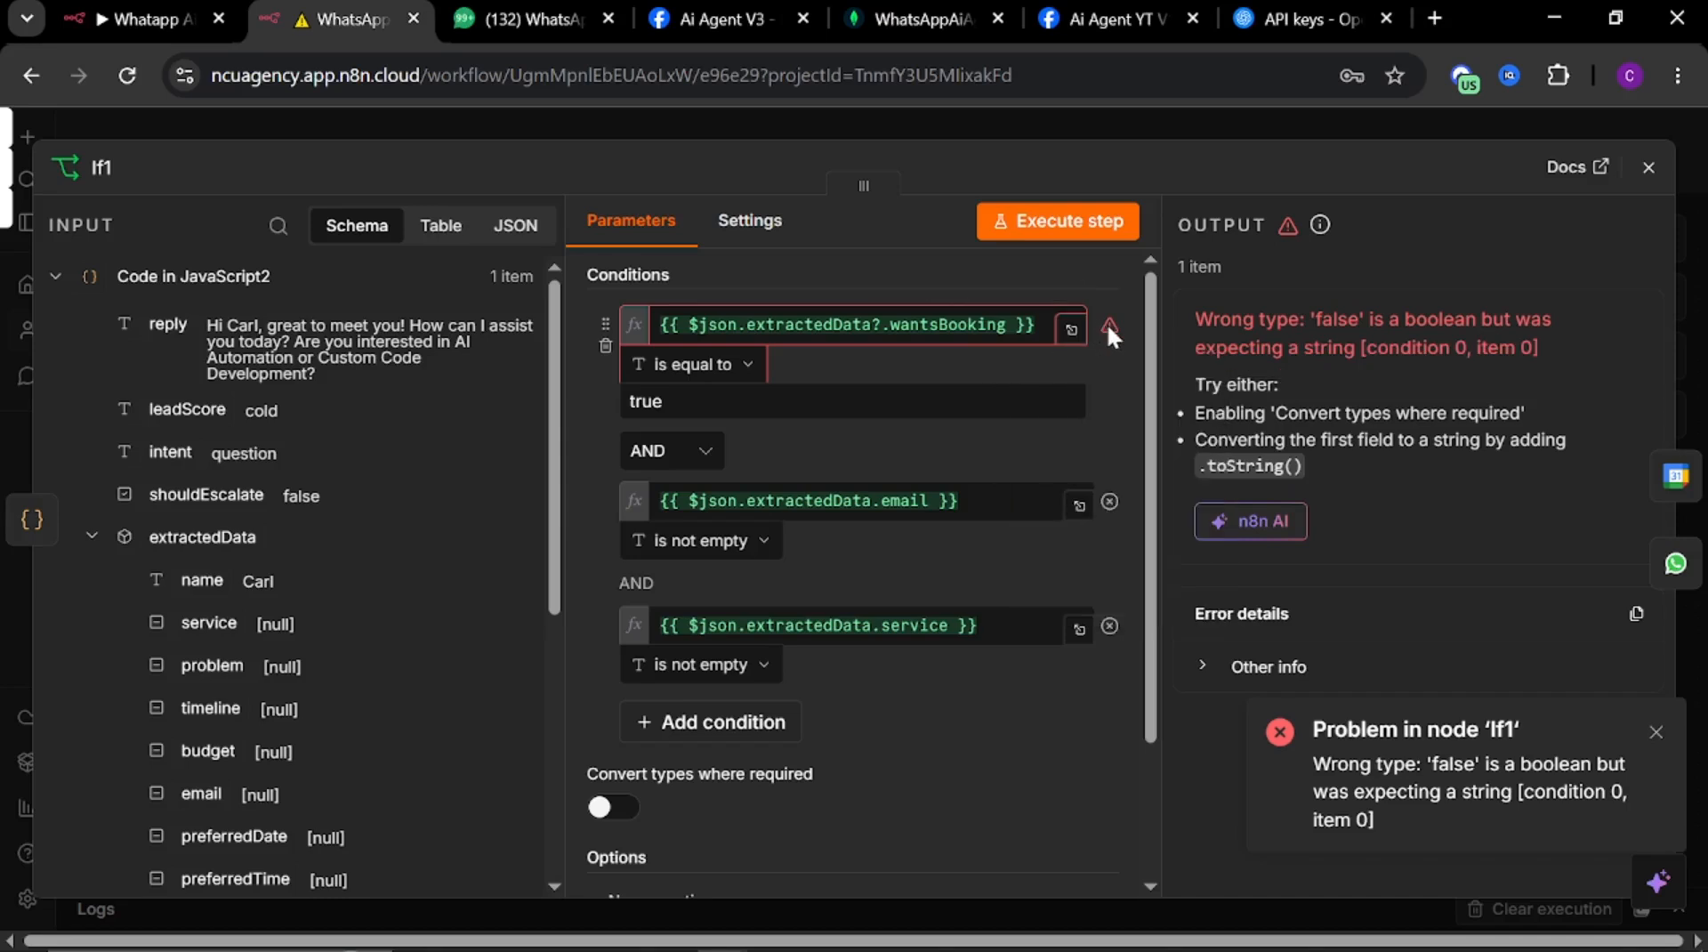
pyautogui.click(1005, 324)
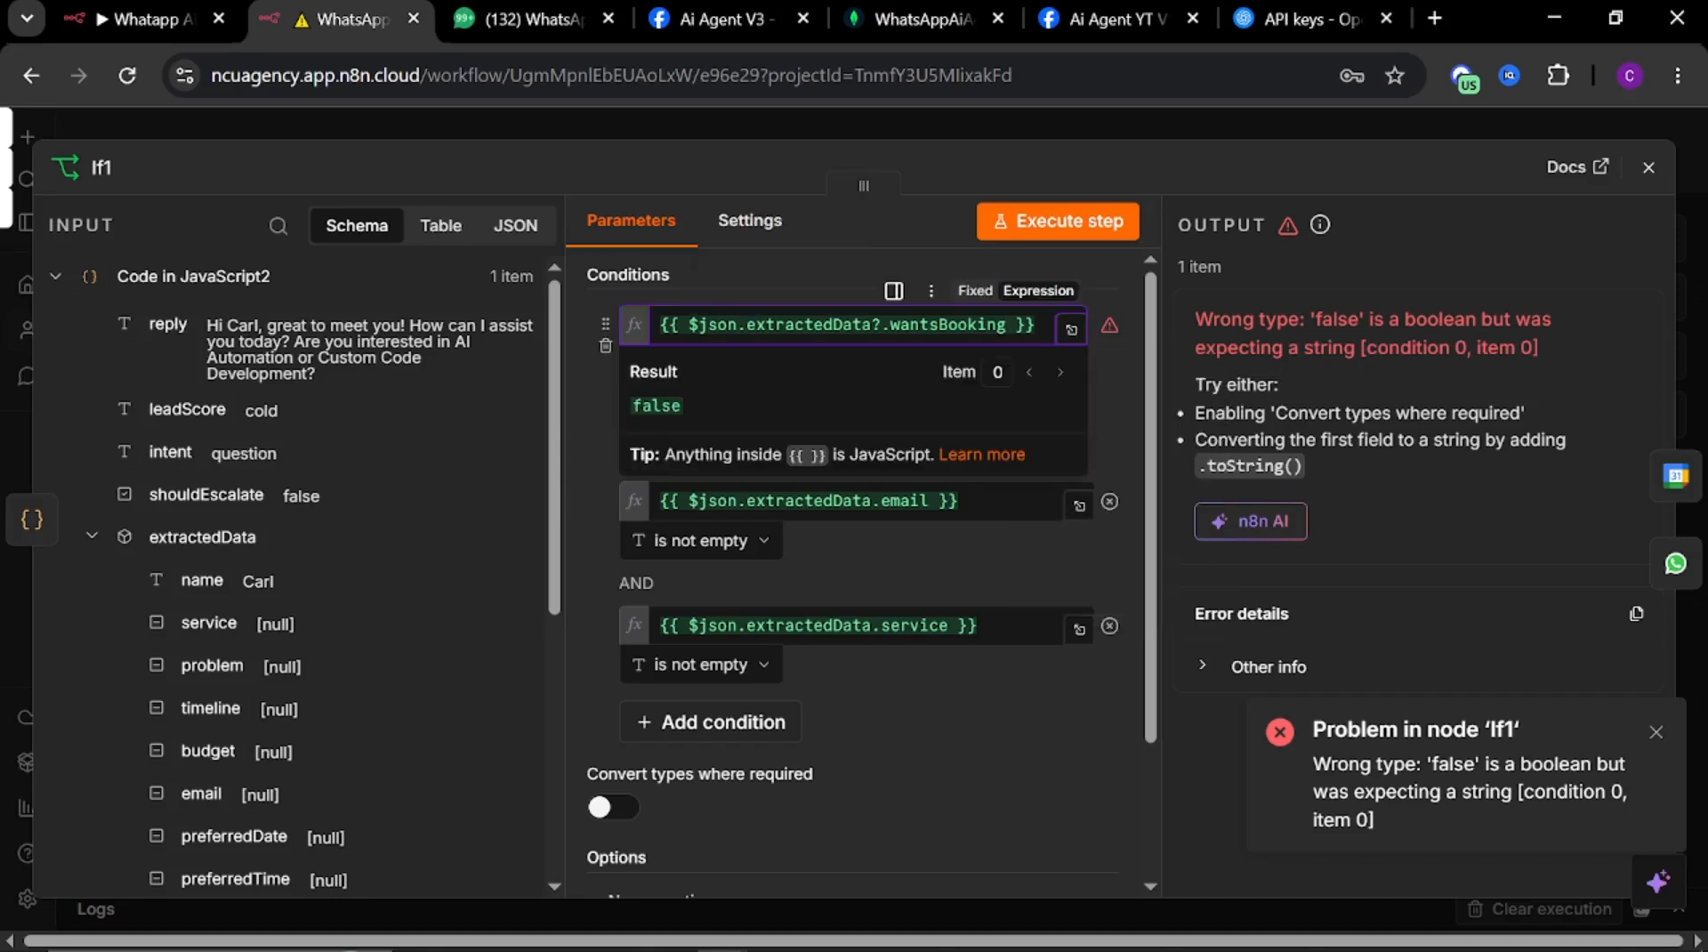
pyautogui.click(1116, 406)
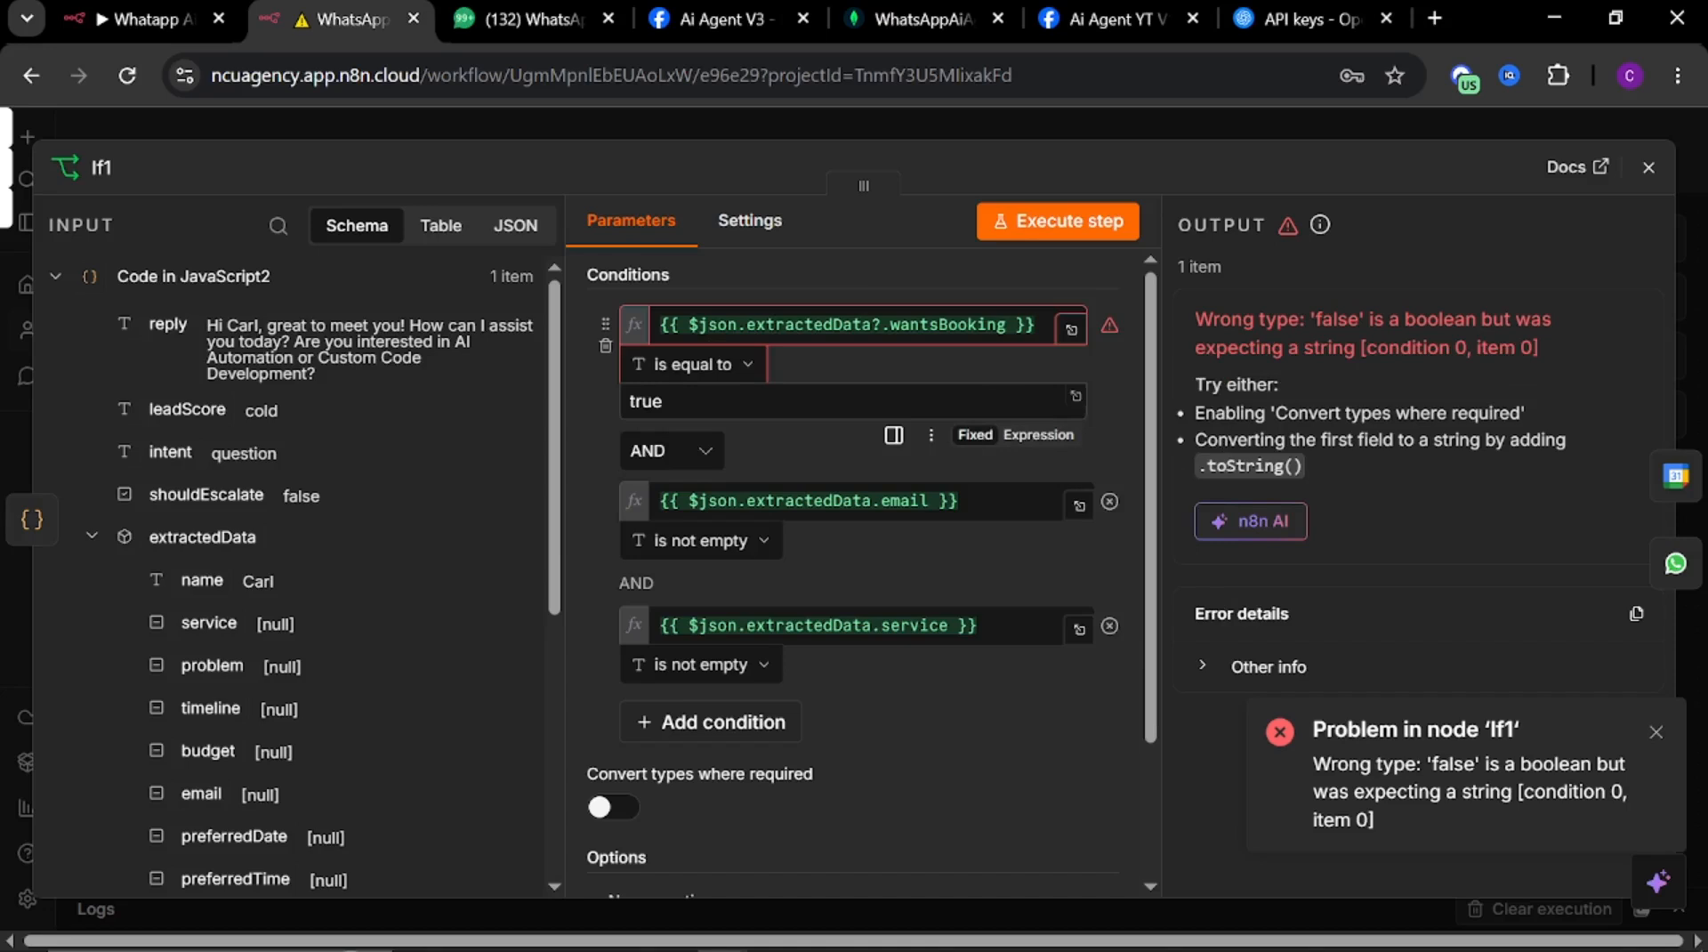
pyautogui.click(742, 366)
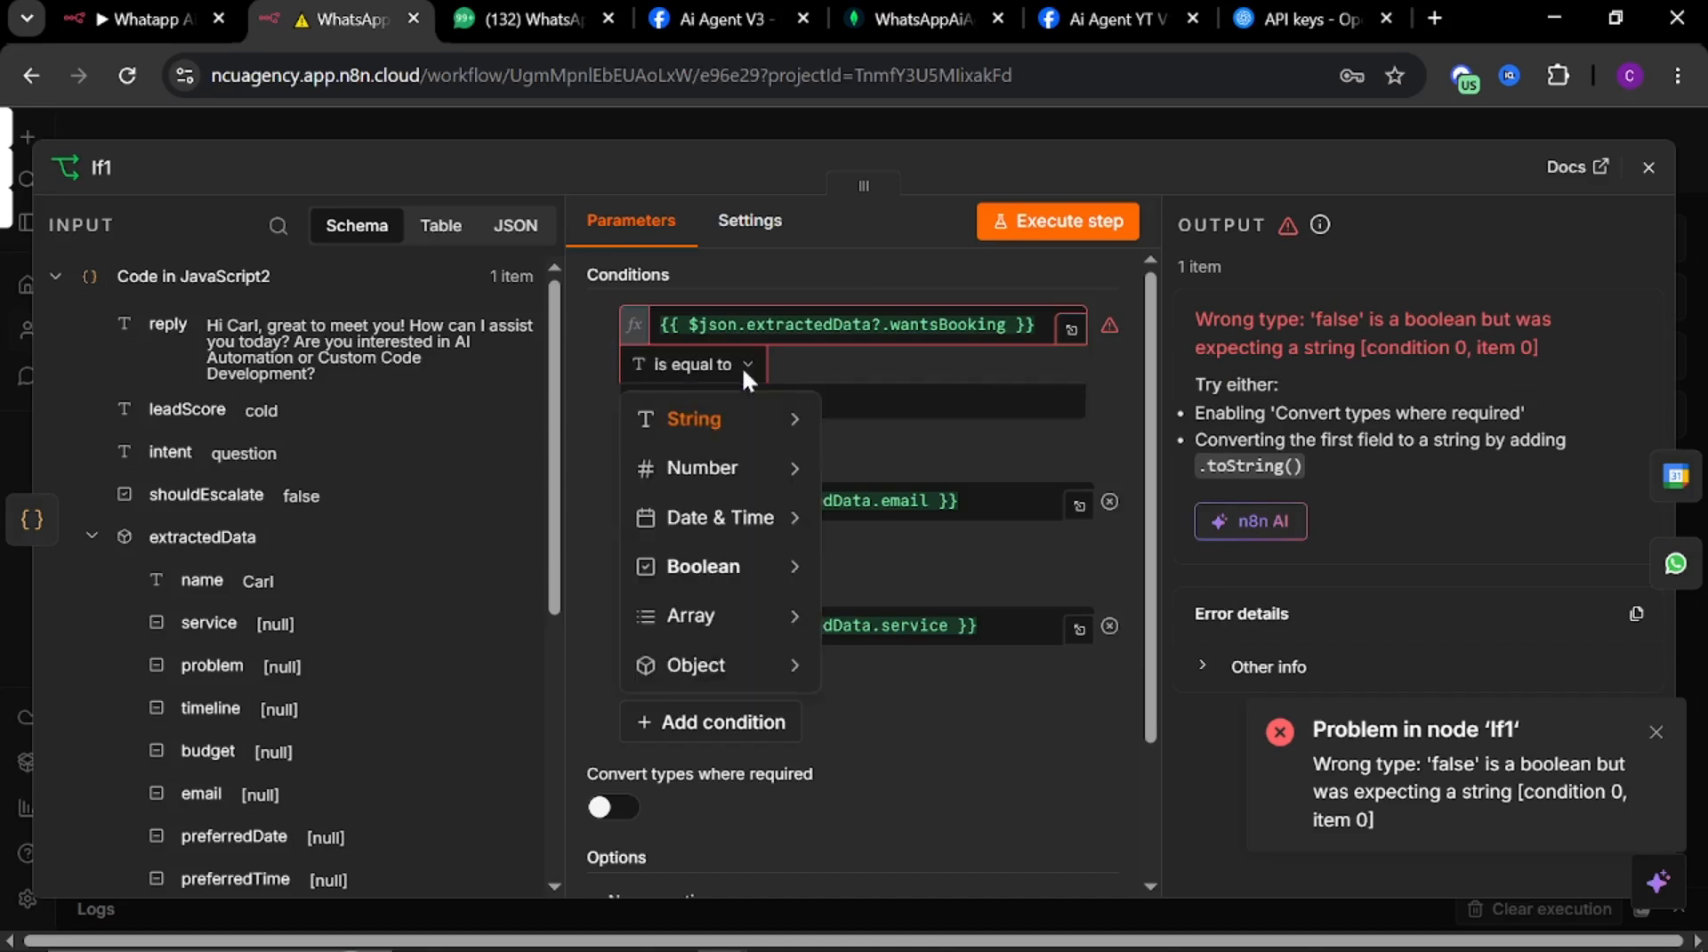
pyautogui.moveTo(756, 567)
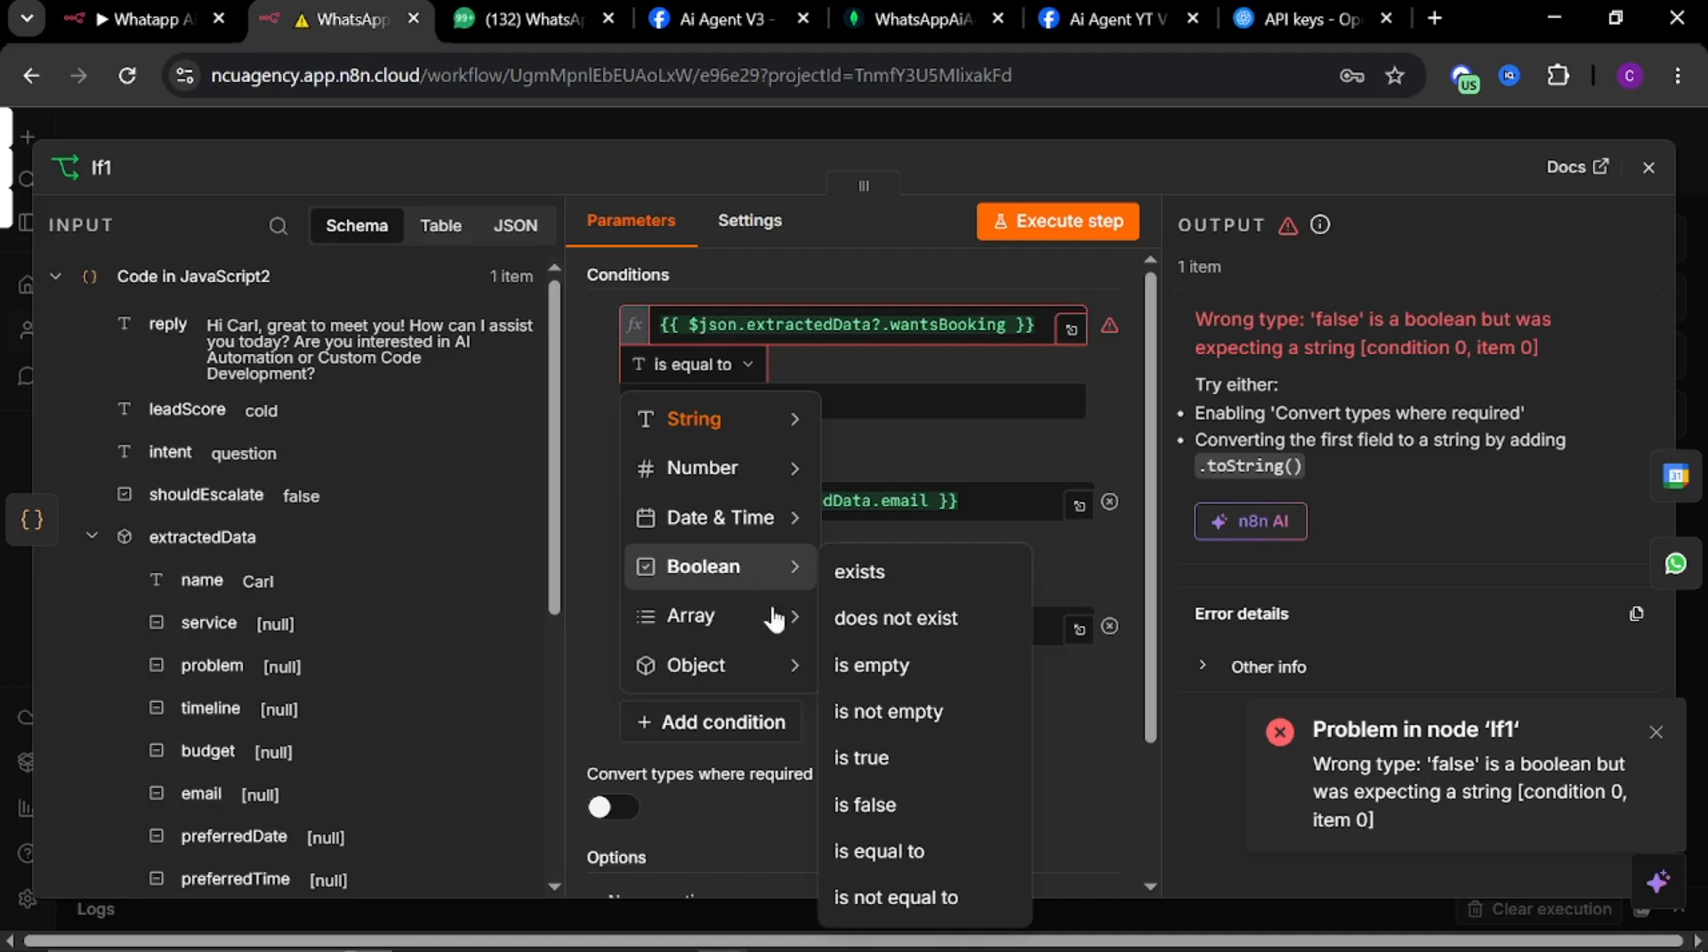
pyautogui.click(862, 758)
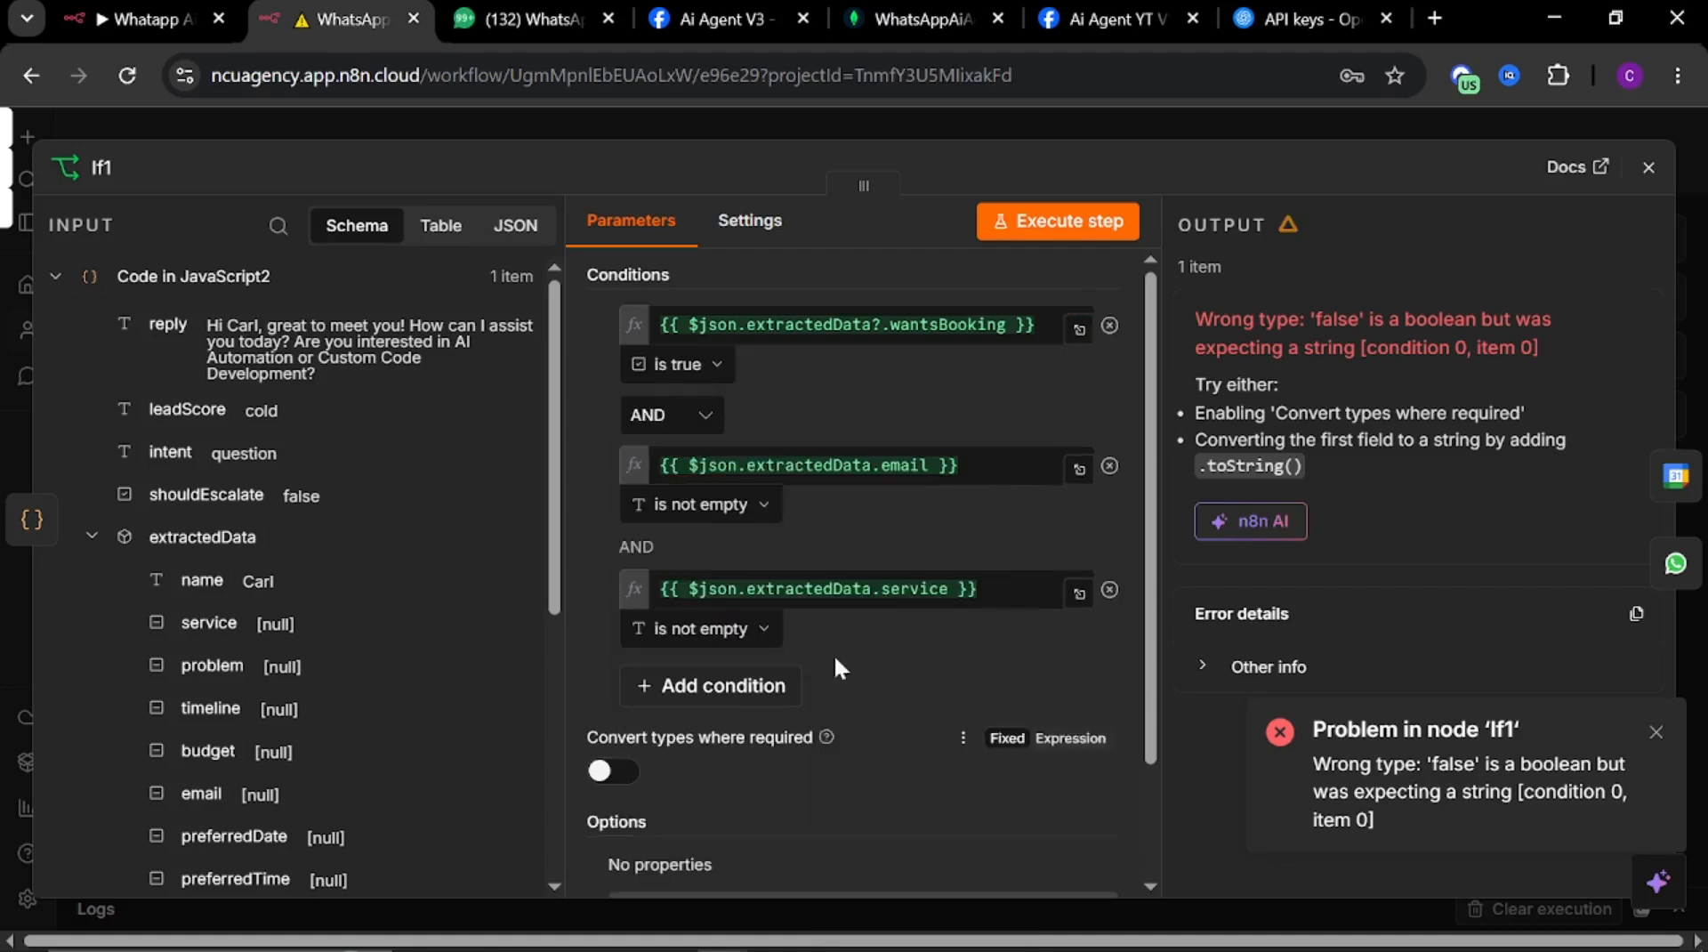
pyautogui.click(1089, 119)
# Execute the workflow again and send a WhatsApp greeting with your name ending in 'How are you'
pyautogui.click(867, 861)
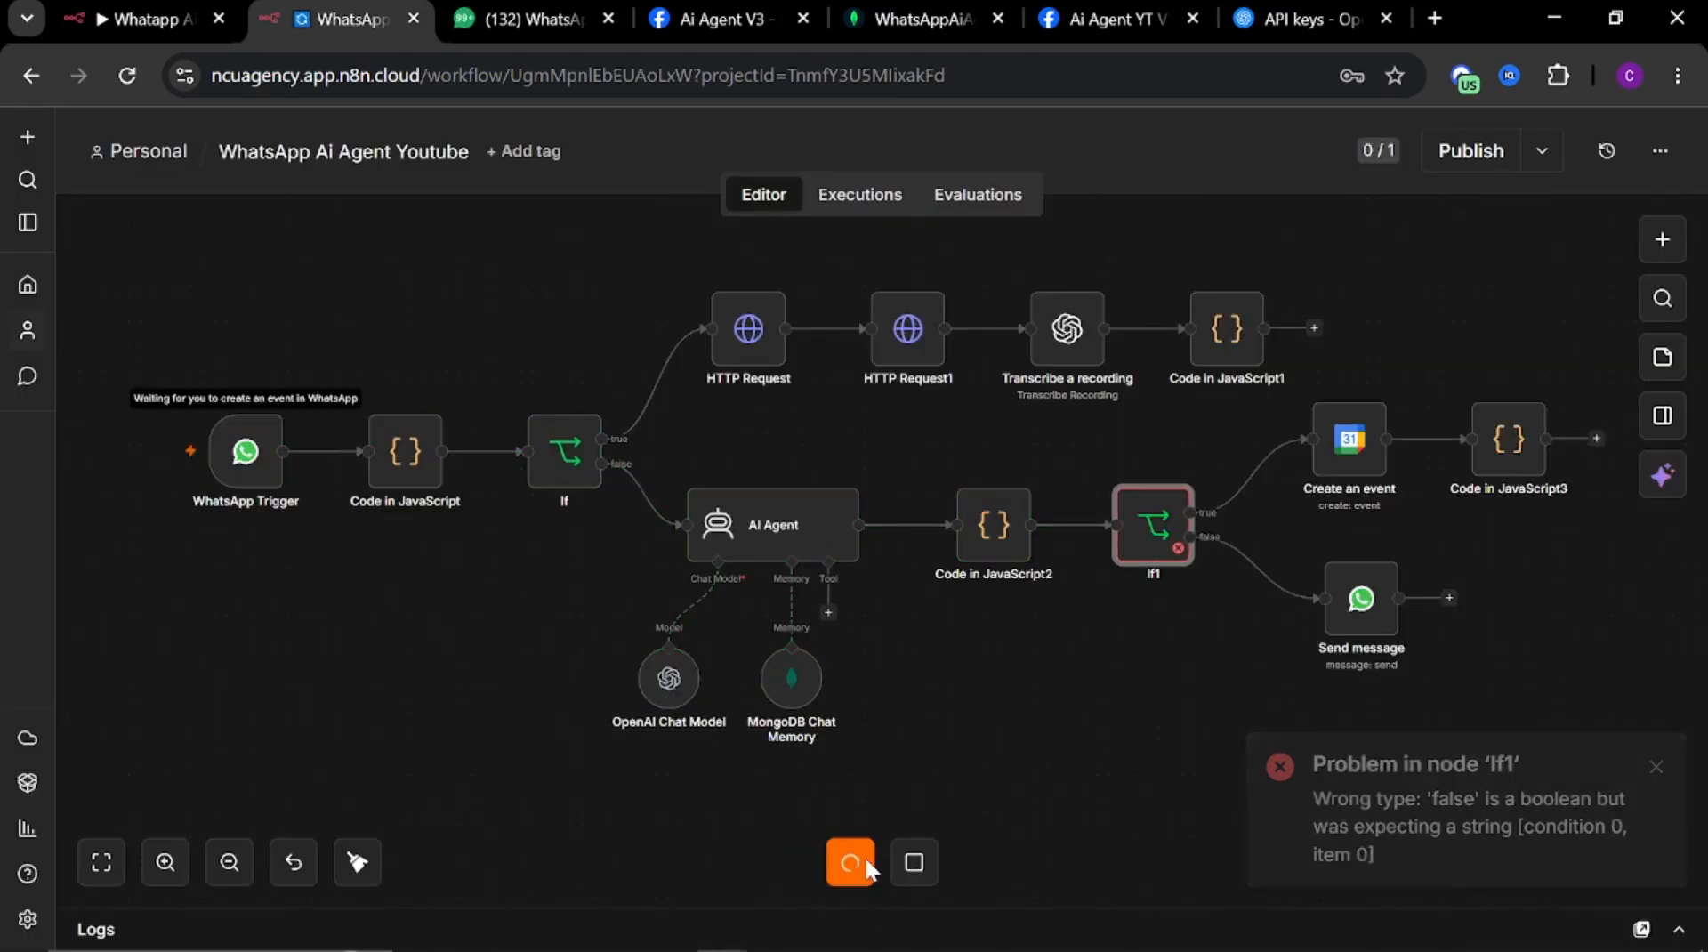
pyautogui.click(525, 20)
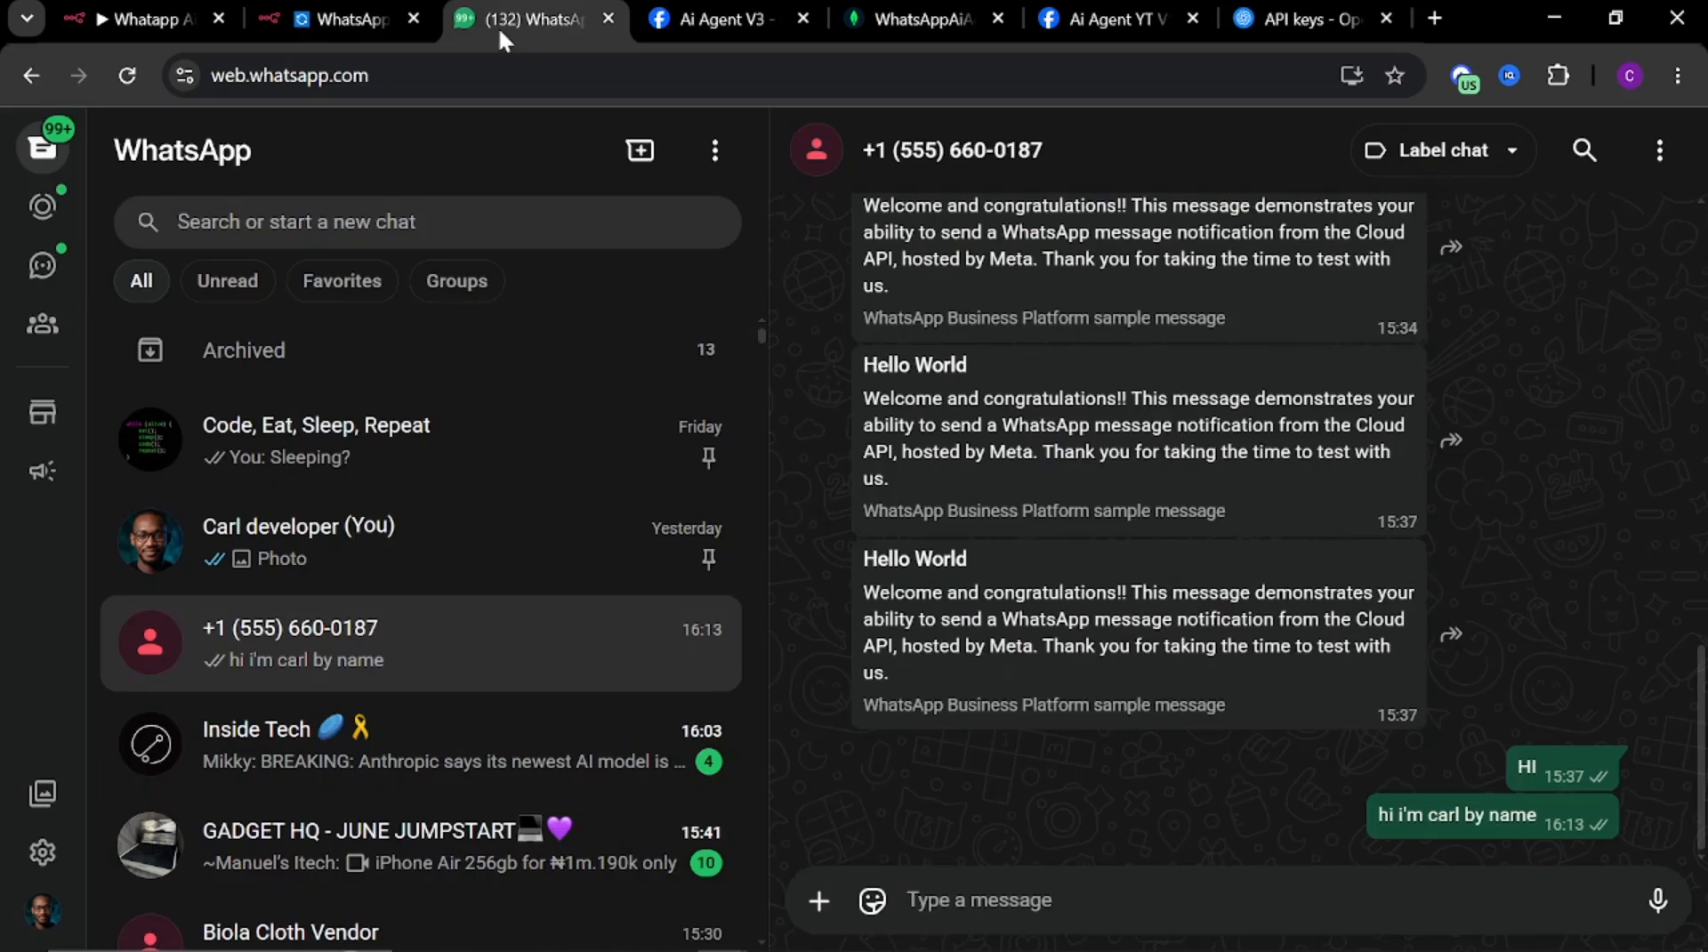
pyautogui.write('h')
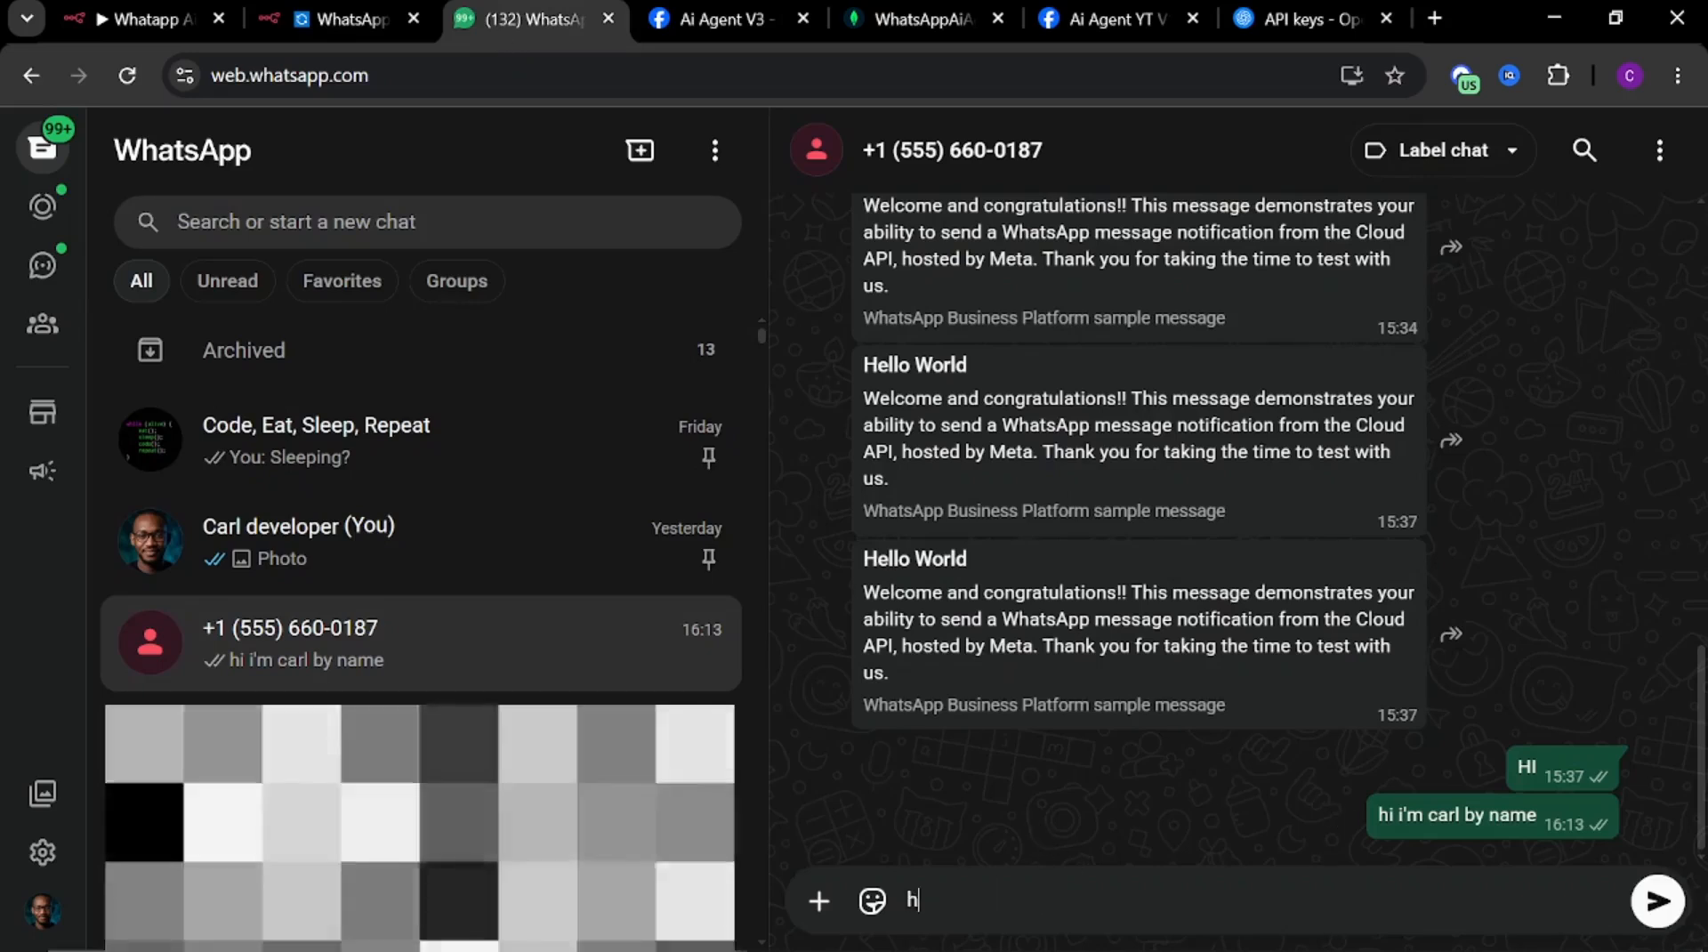
pyautogui.write('i i')
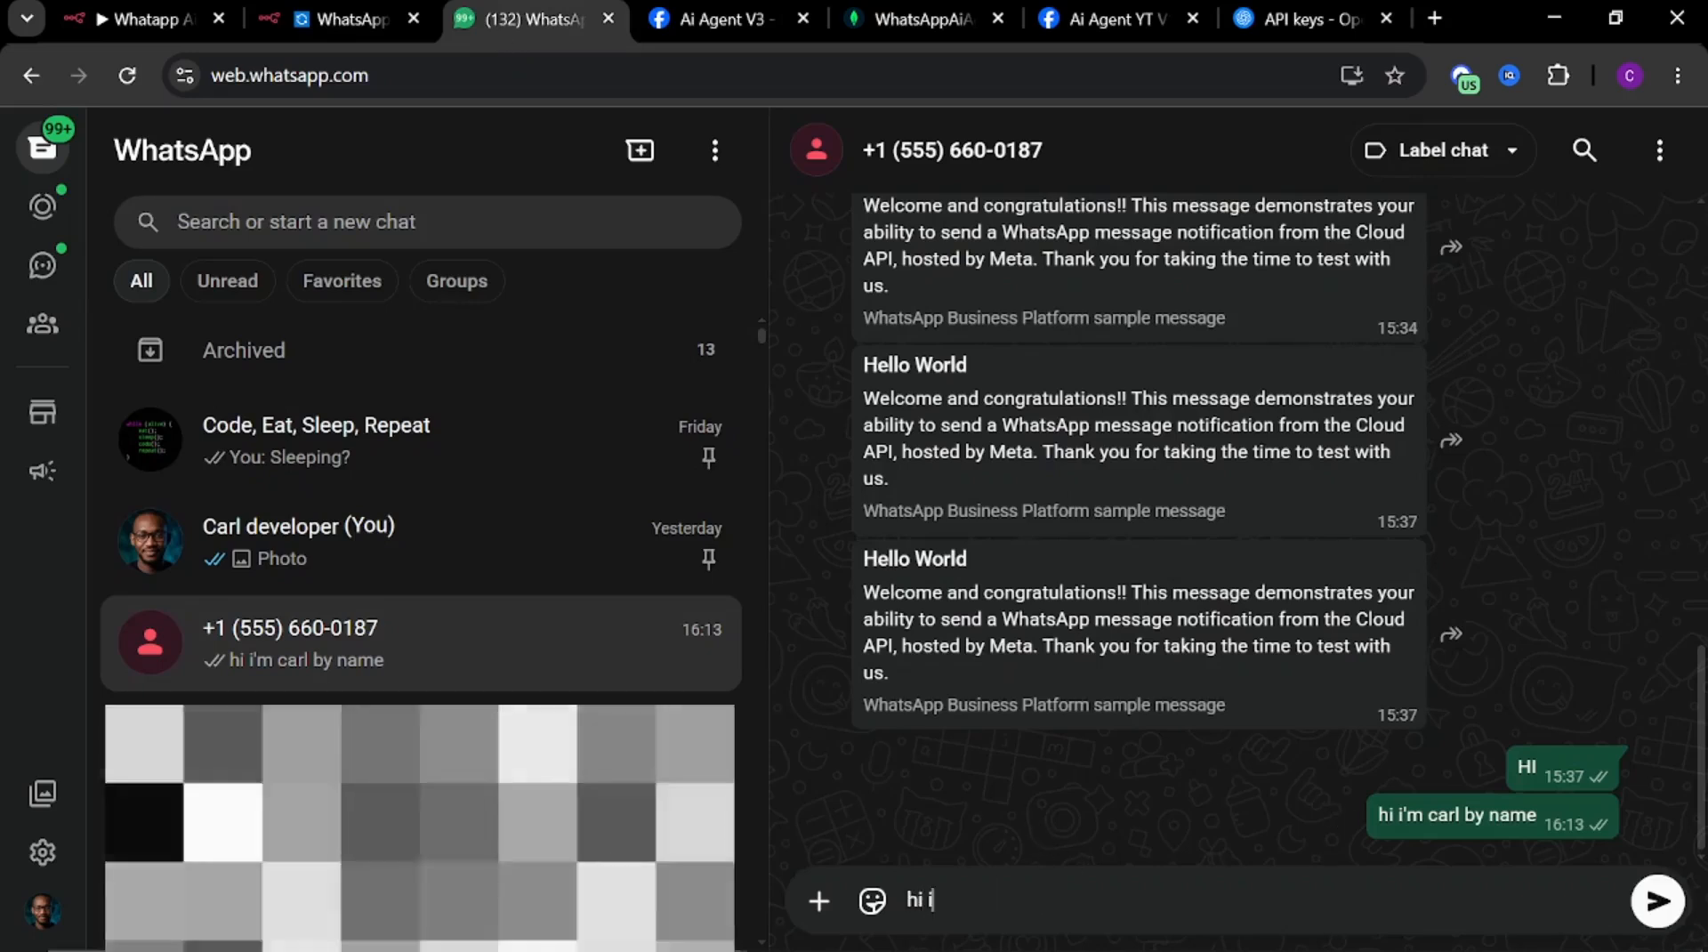
pyautogui.write("'m carl ")
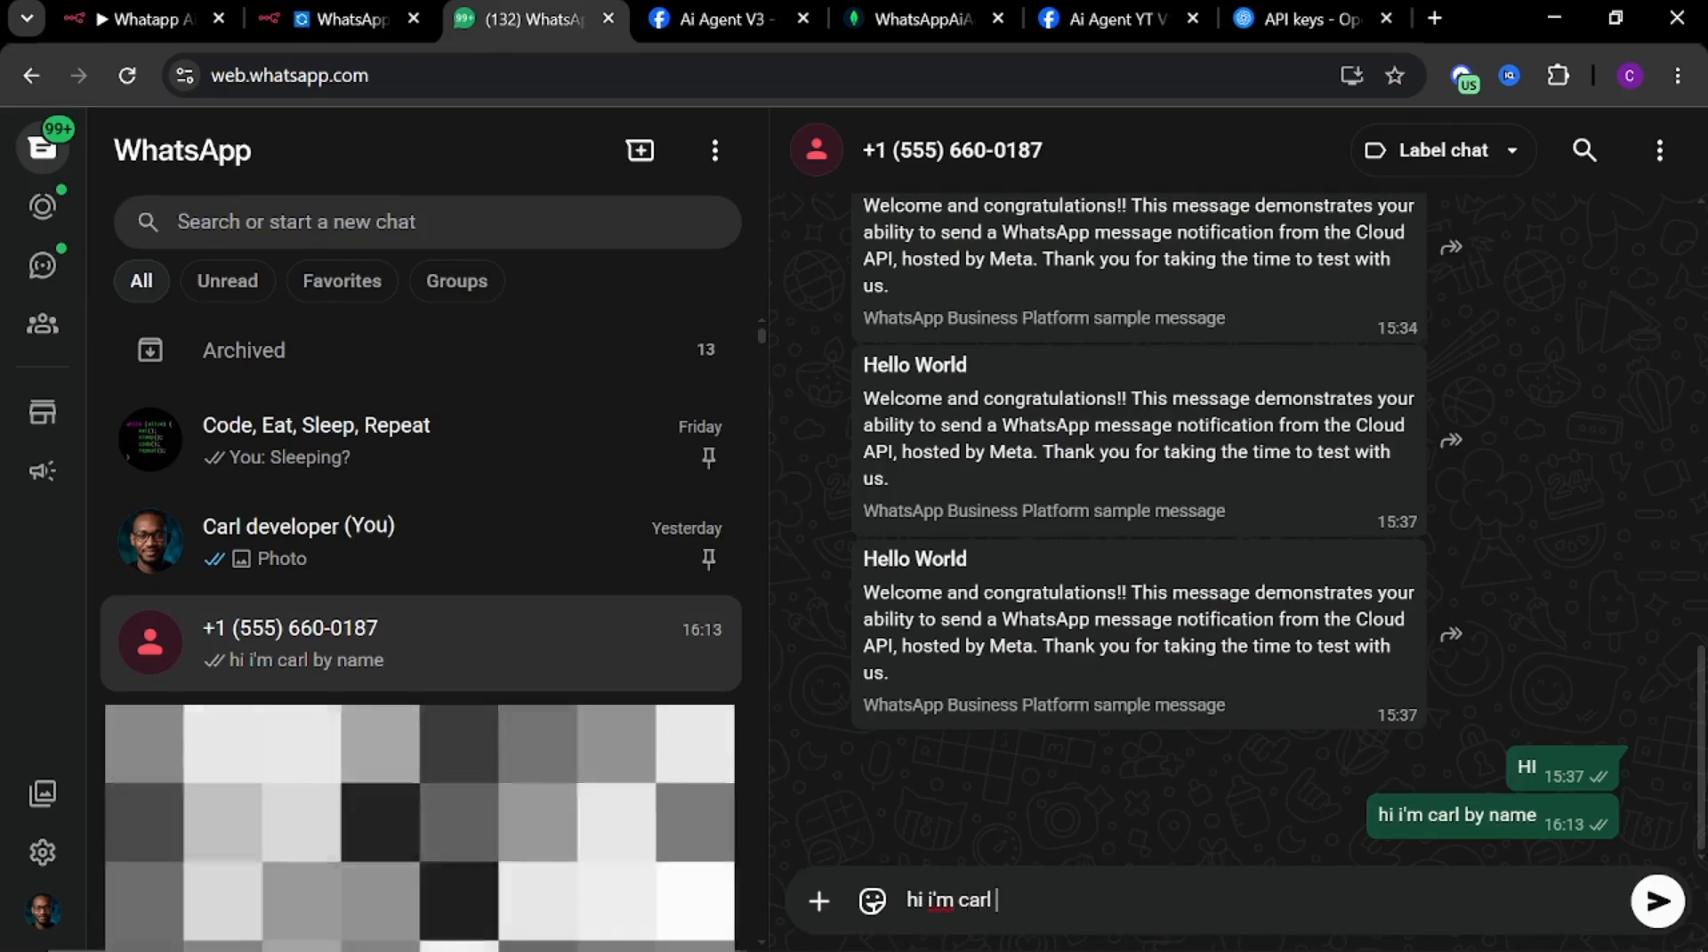
pyautogui.write('b')
pyautogui.press('BackSpace')
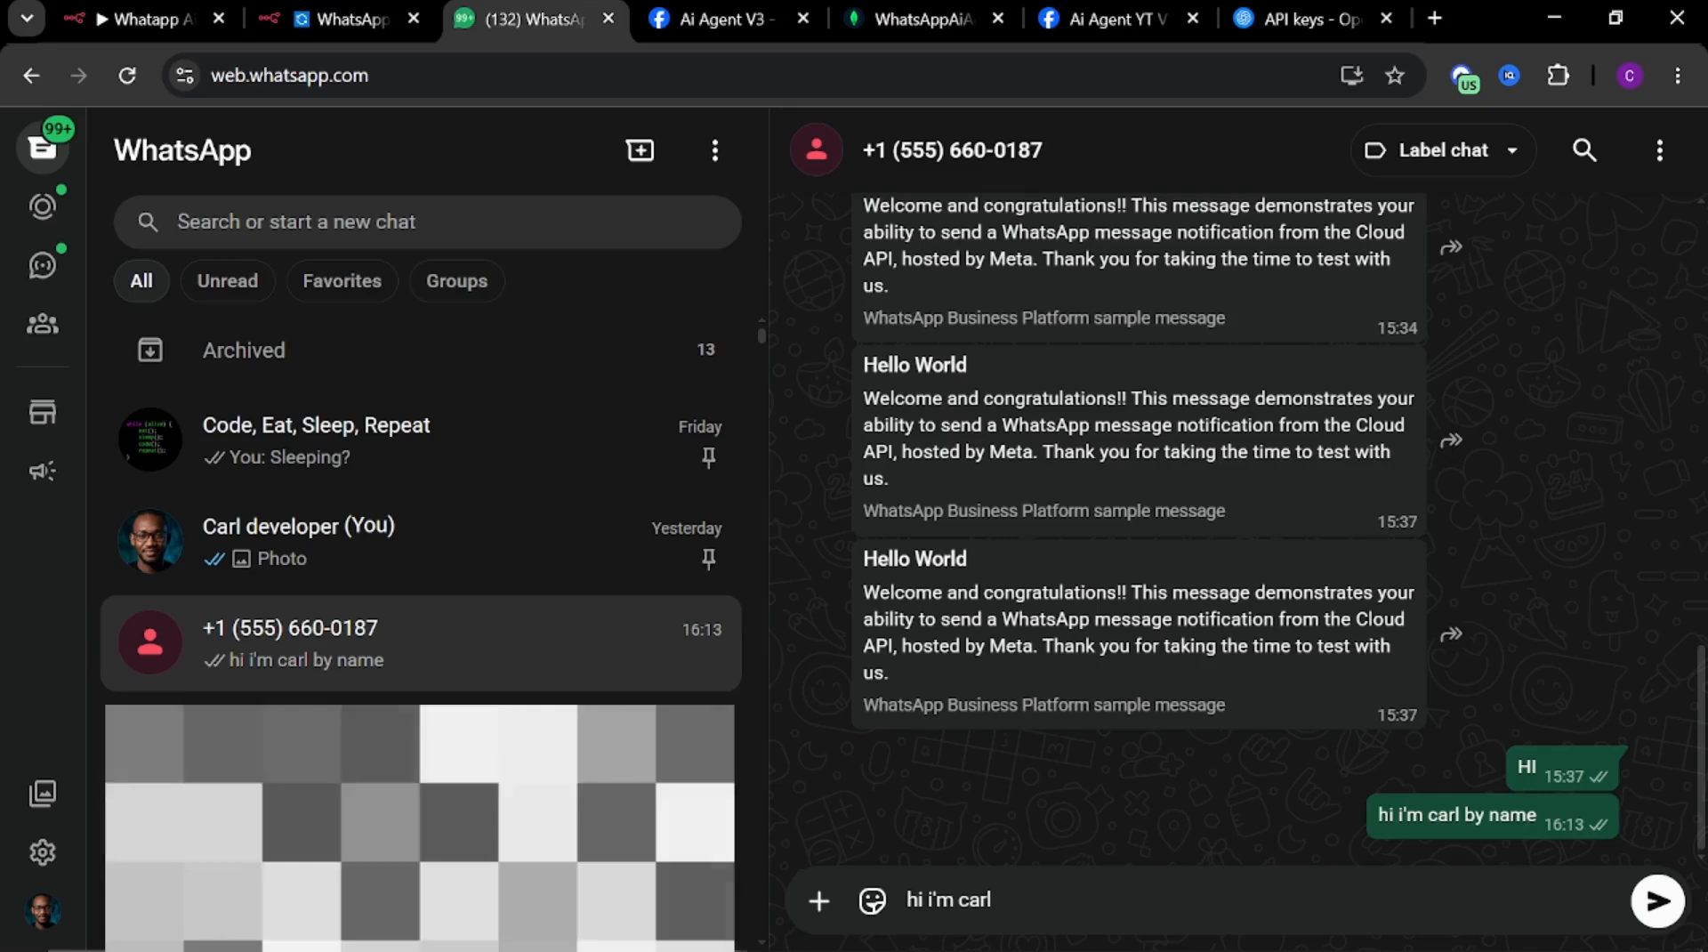
pyautogui.write('.')
pyautogui.press('BackSpace')
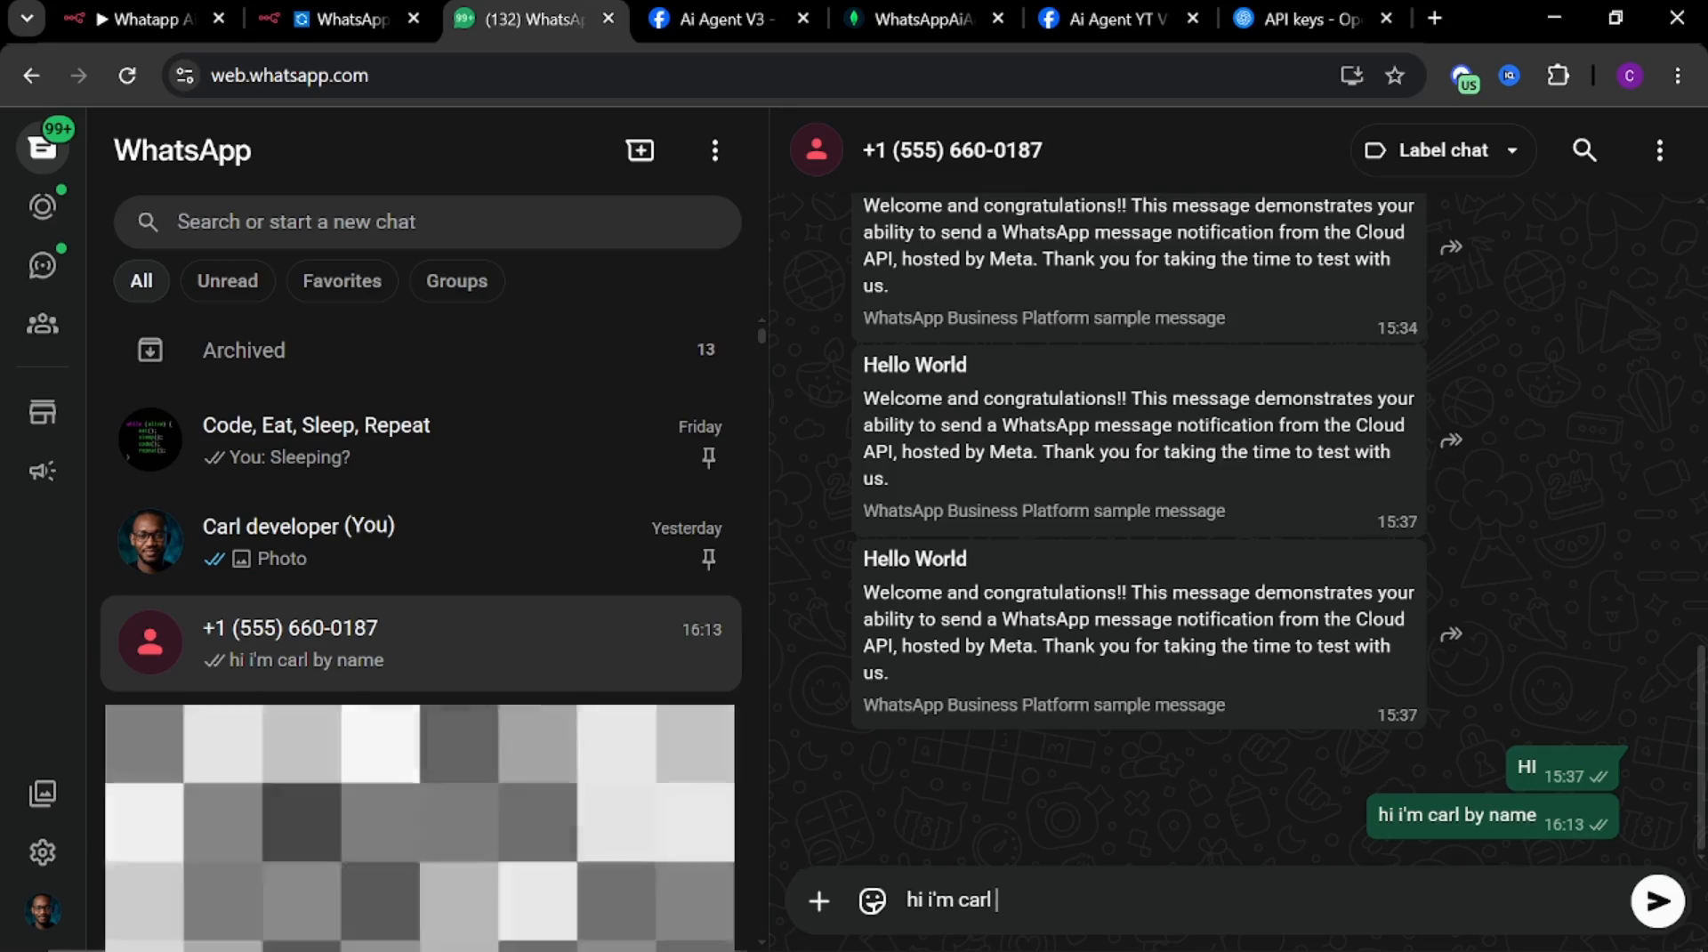
pyautogui.write('. How a')
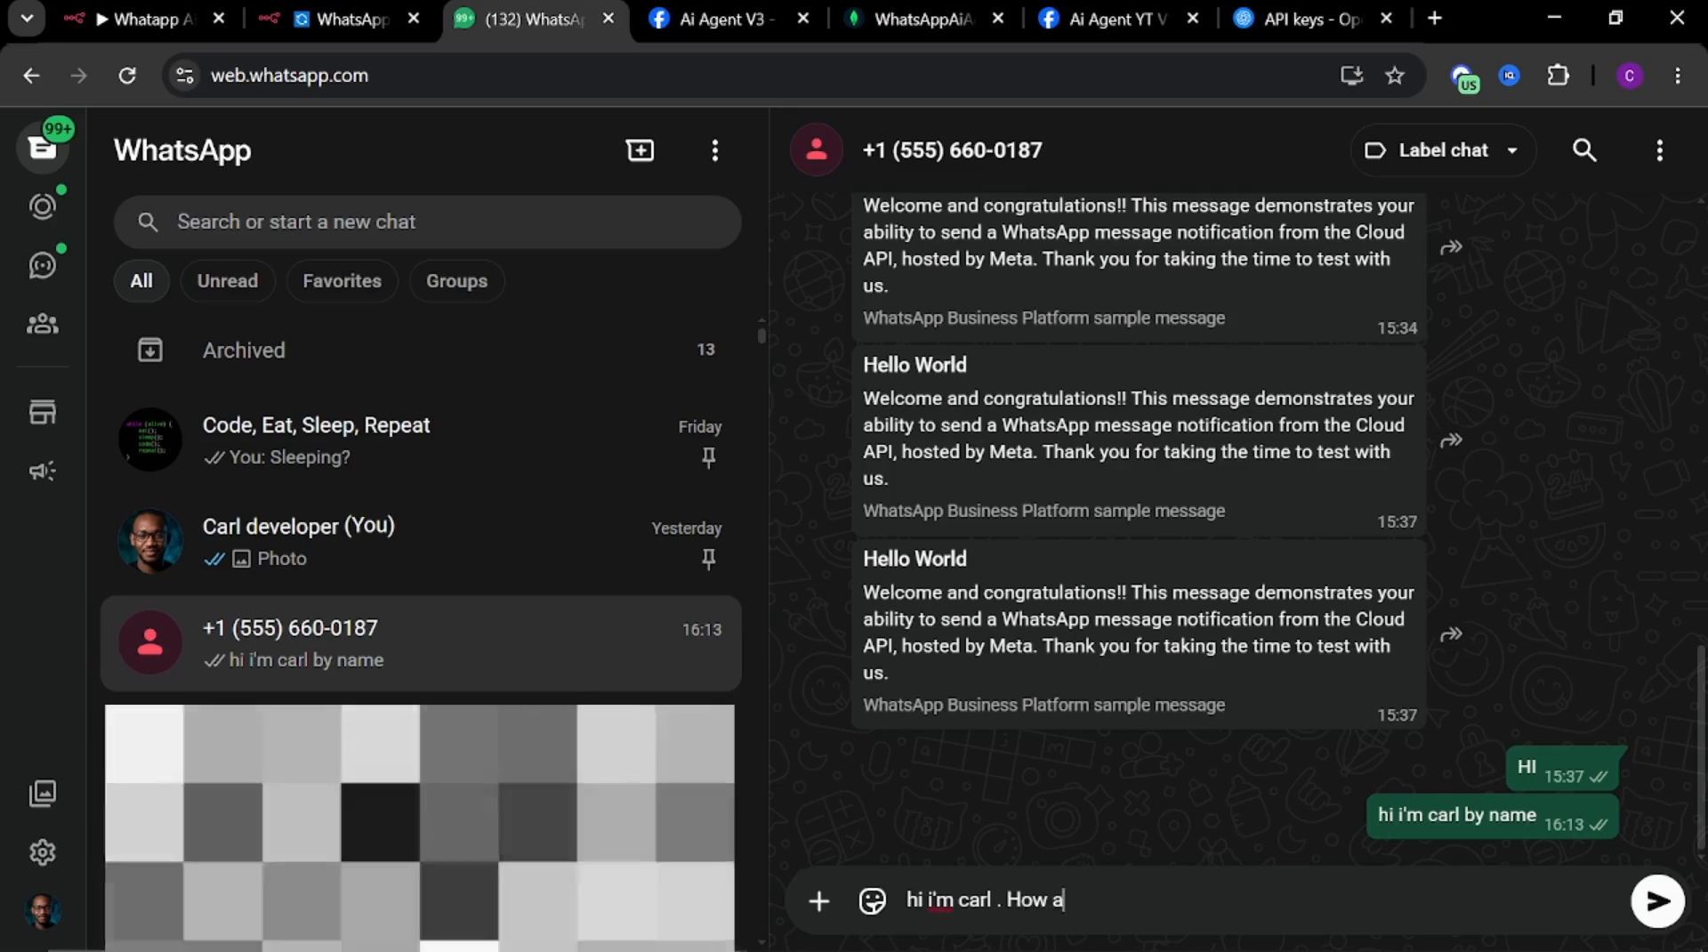
pyautogui.write('re you')
pyautogui.press('Return')
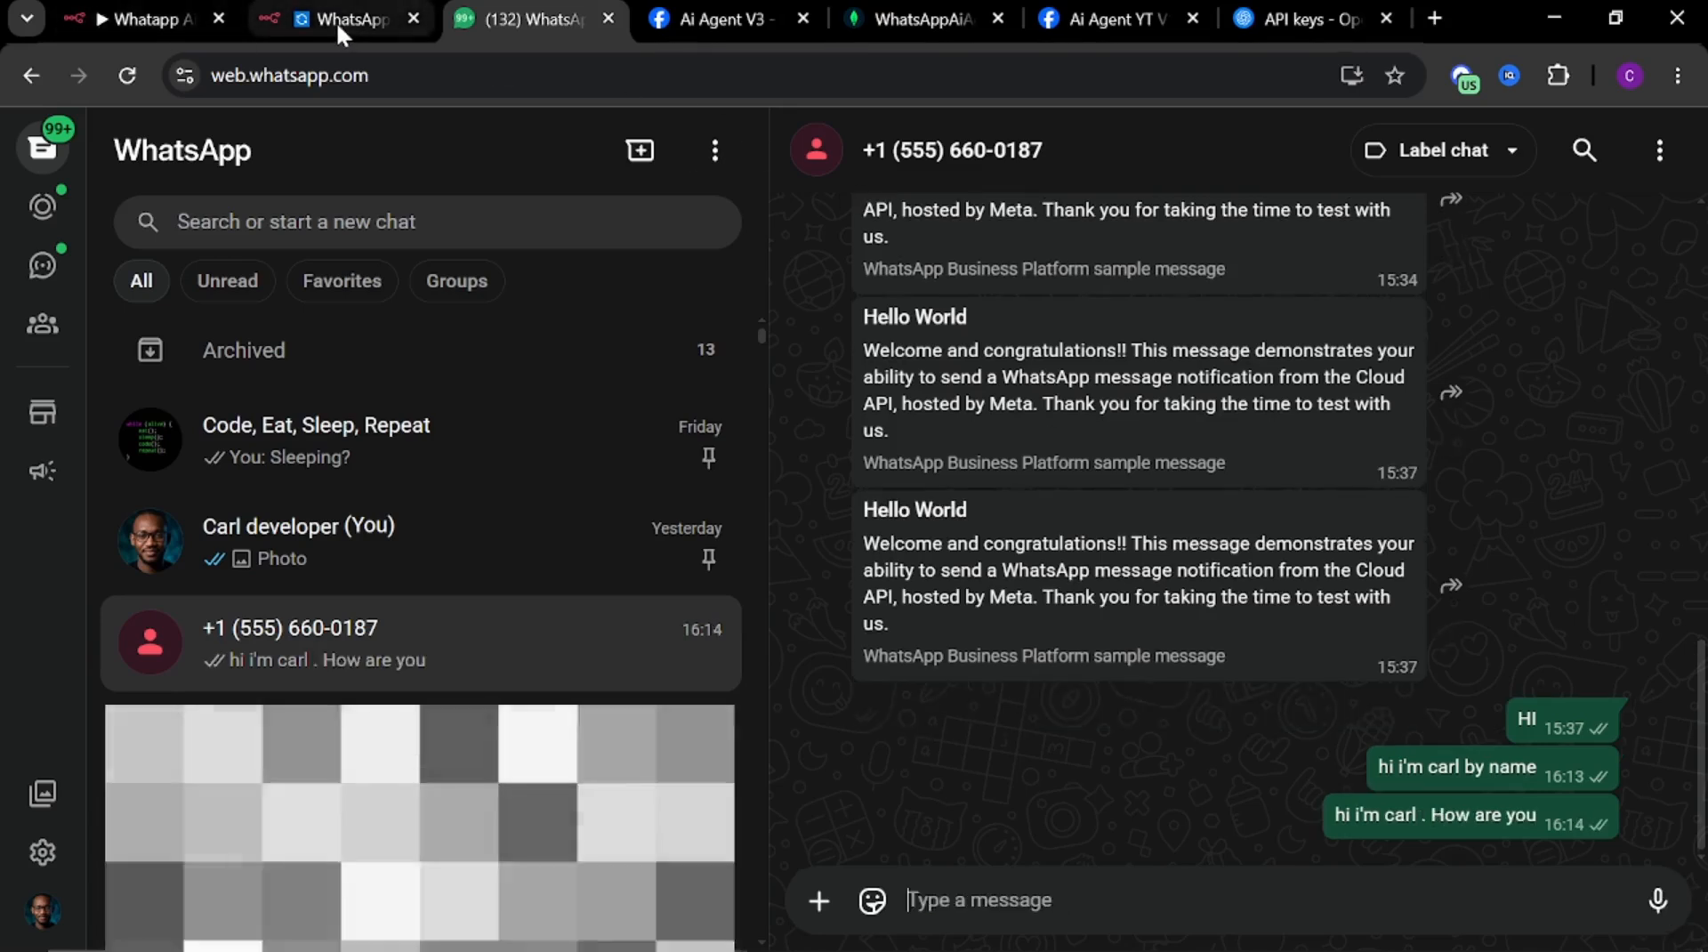
# Check the workflow execution in n8n and the agent's reply in the WhatsApp chat
pyautogui.click(336, 21)
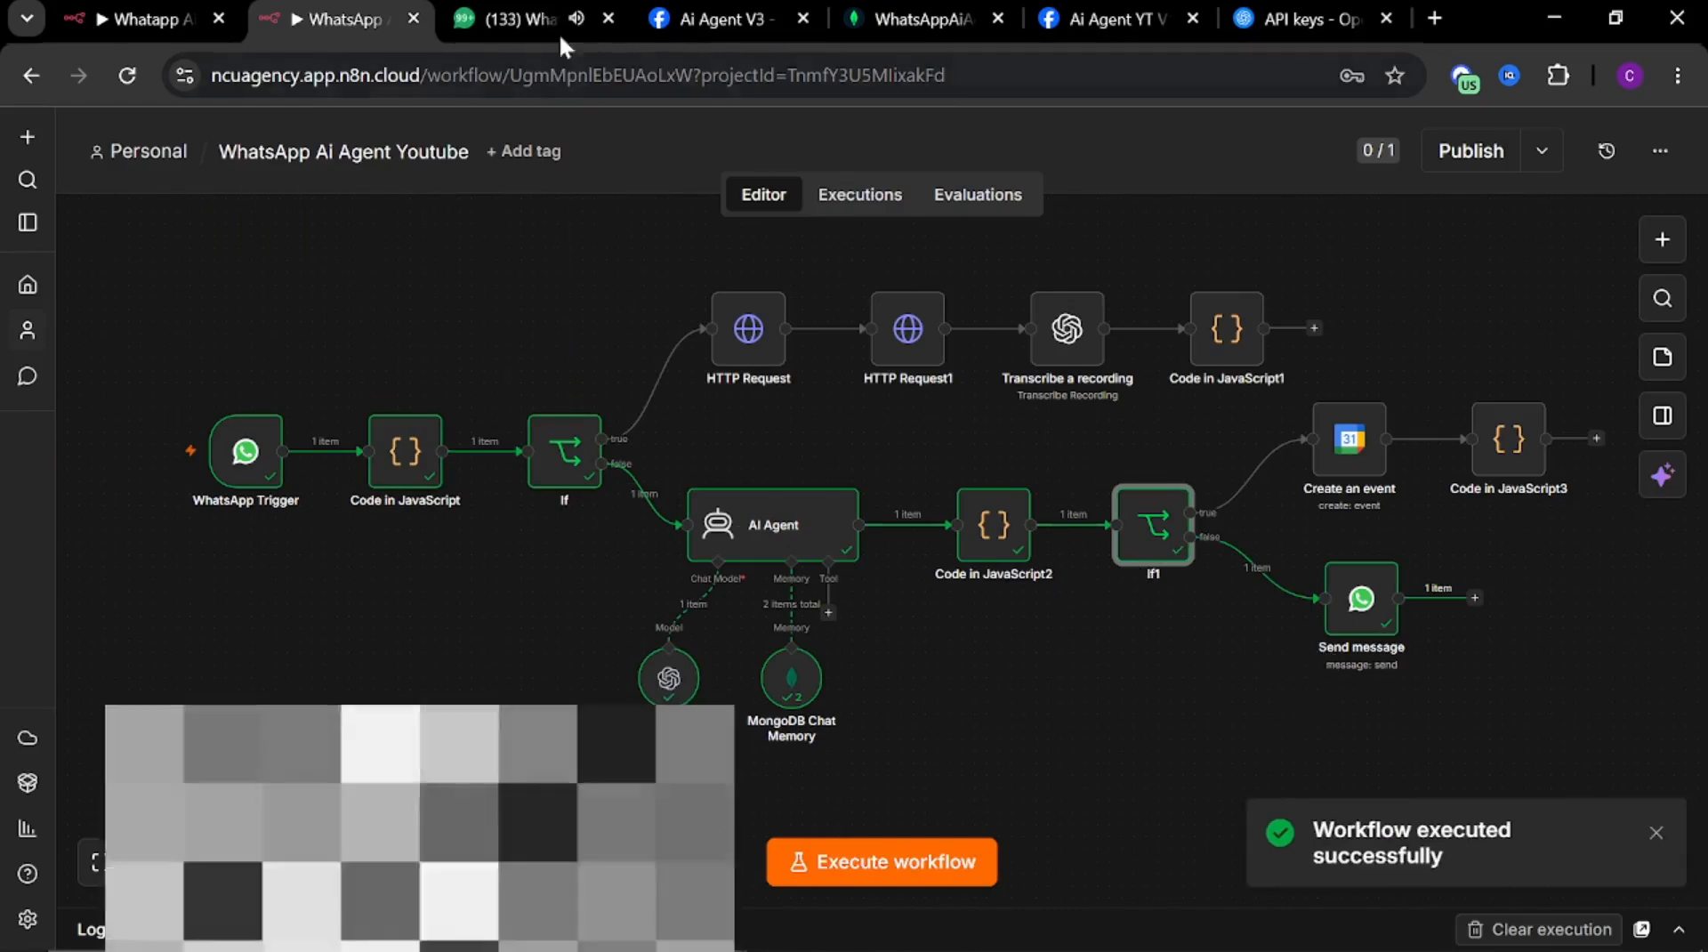
pyautogui.click(518, 13)
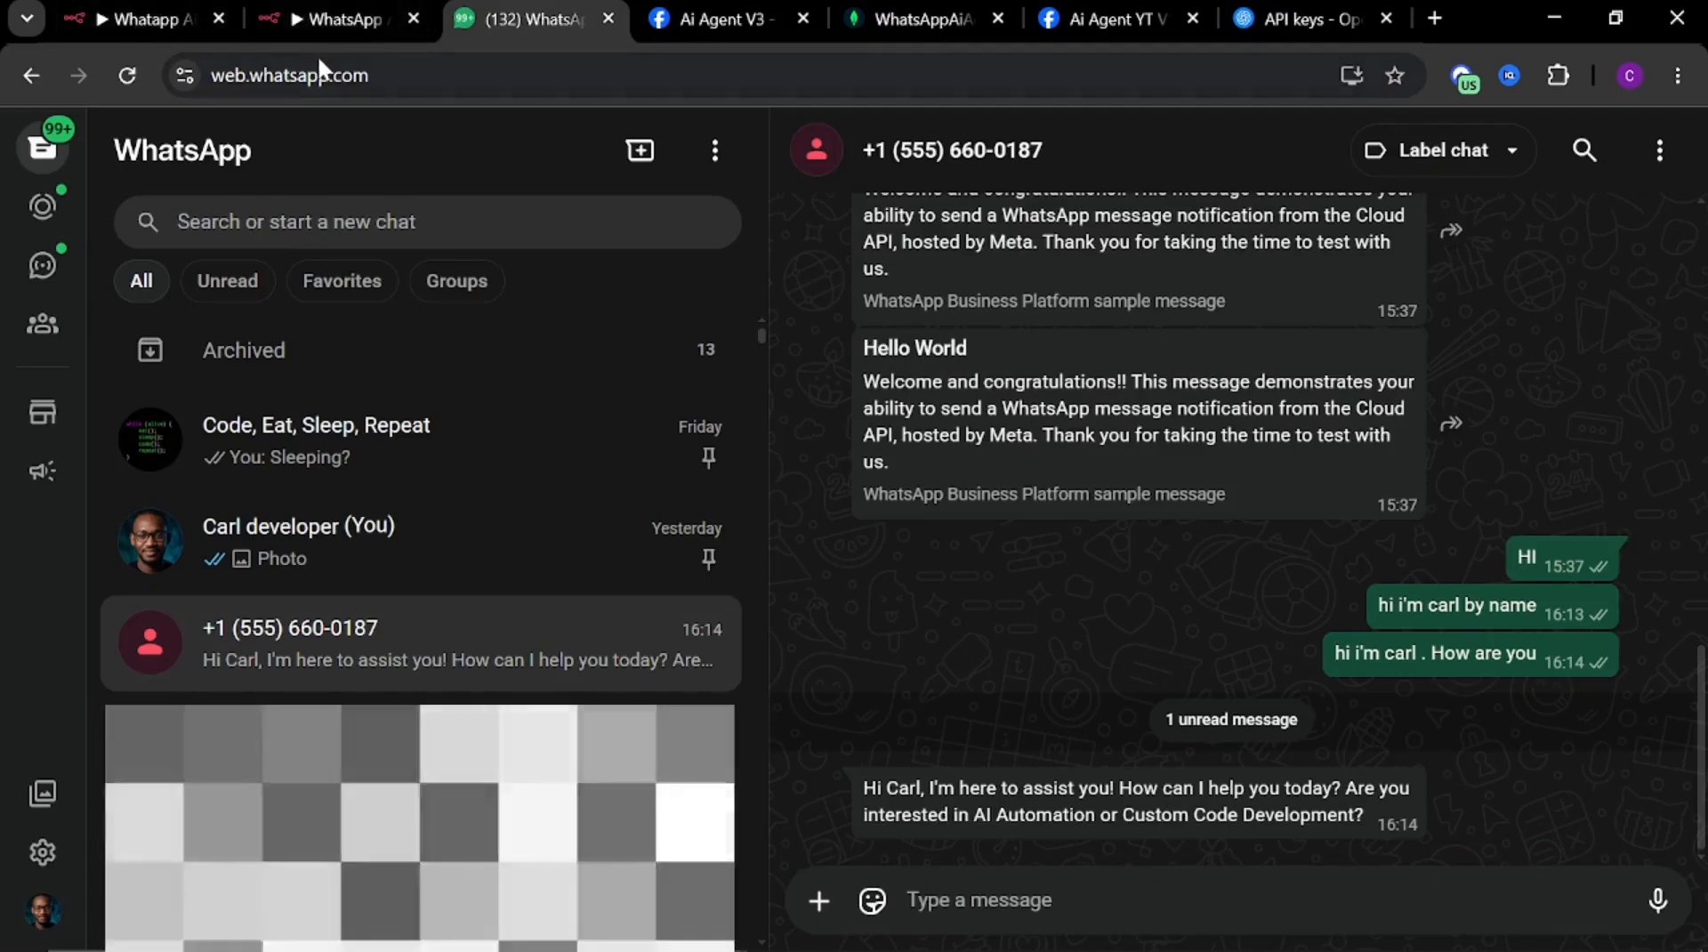
pyautogui.moveTo(329, 25)
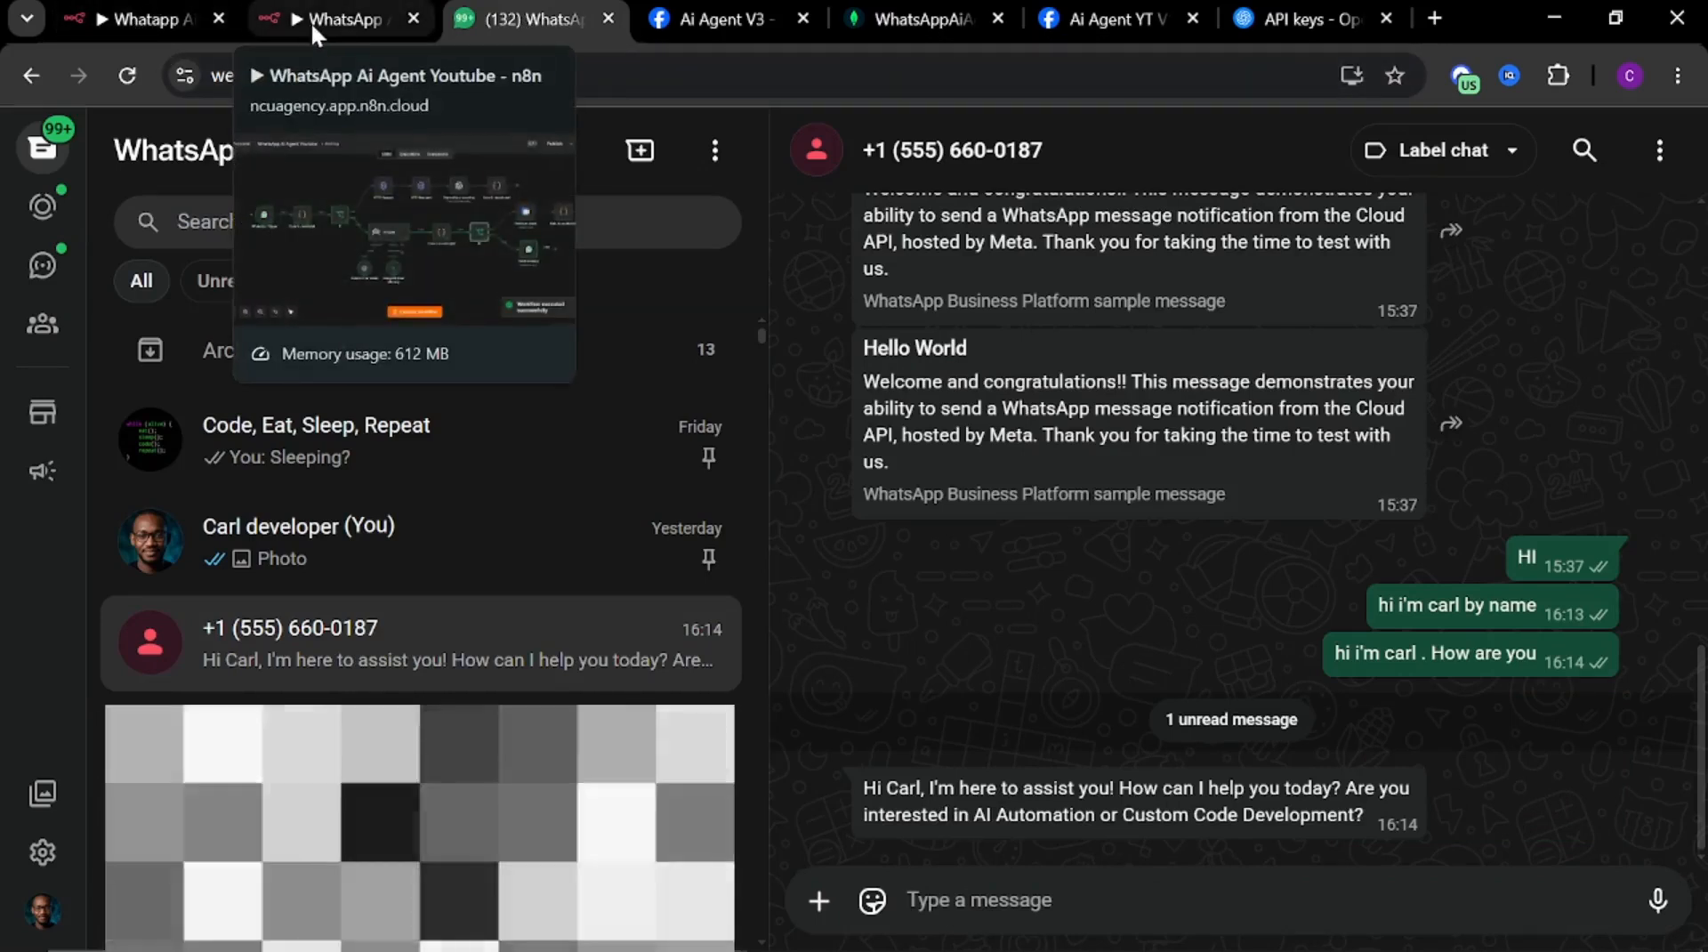
pyautogui.click(320, 25)
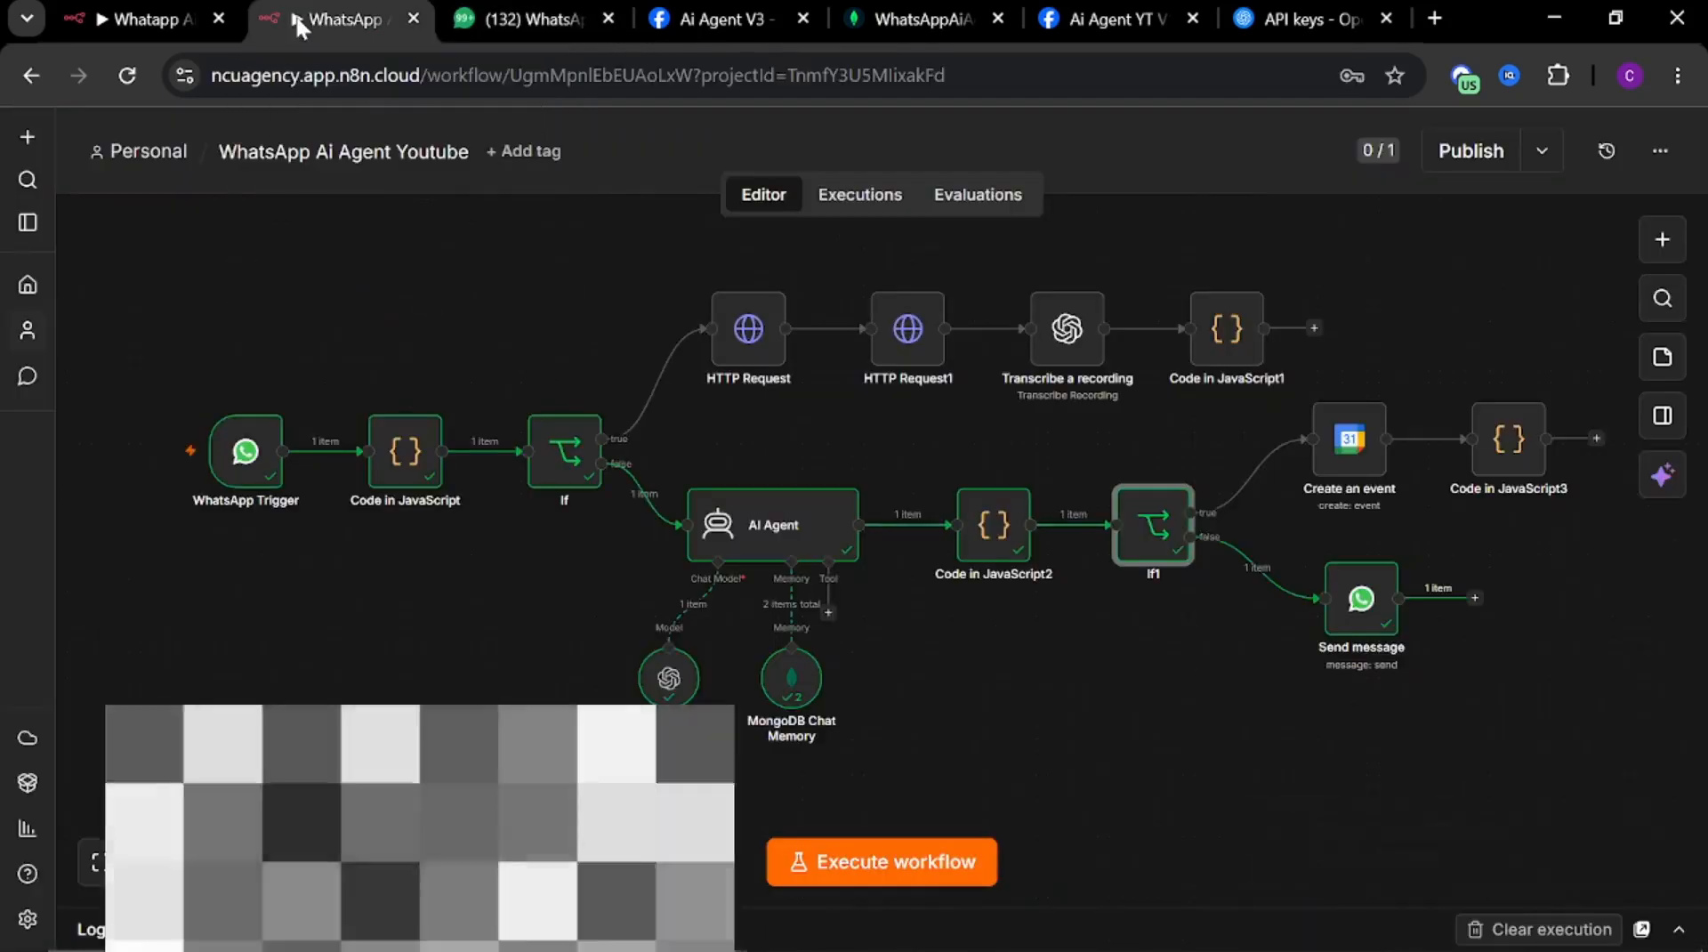
# Execute the workflow and send a WhatsApp voice message of about 9 seconds to the business number
pyautogui.click(870, 865)
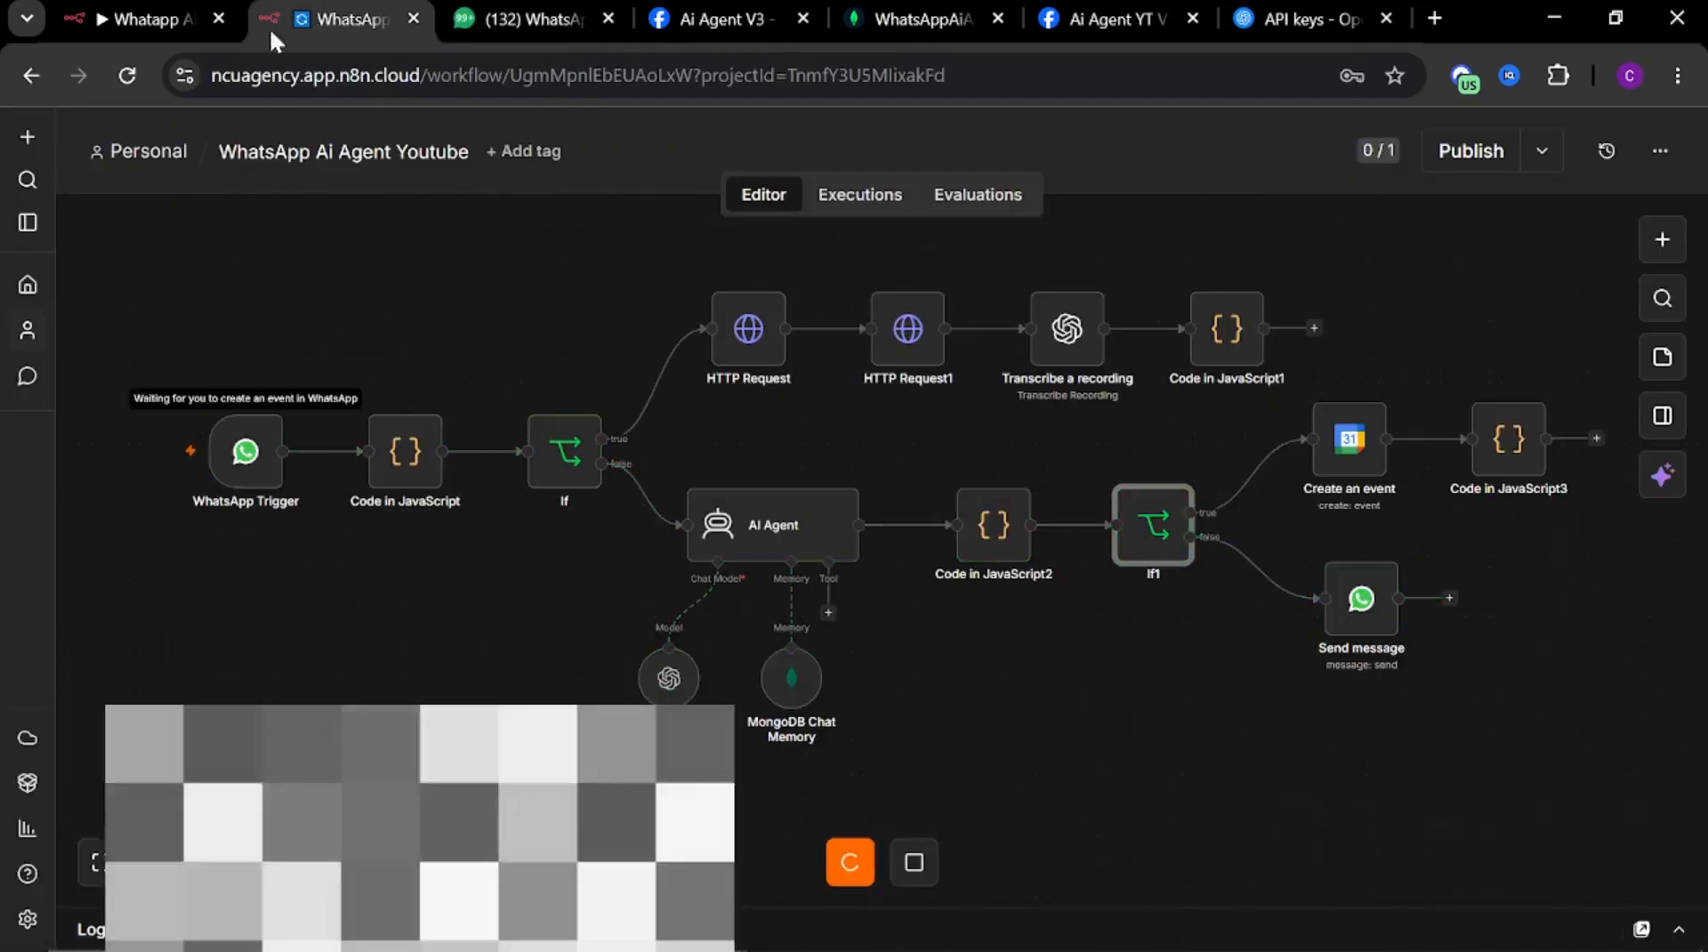
pyautogui.click(500, 16)
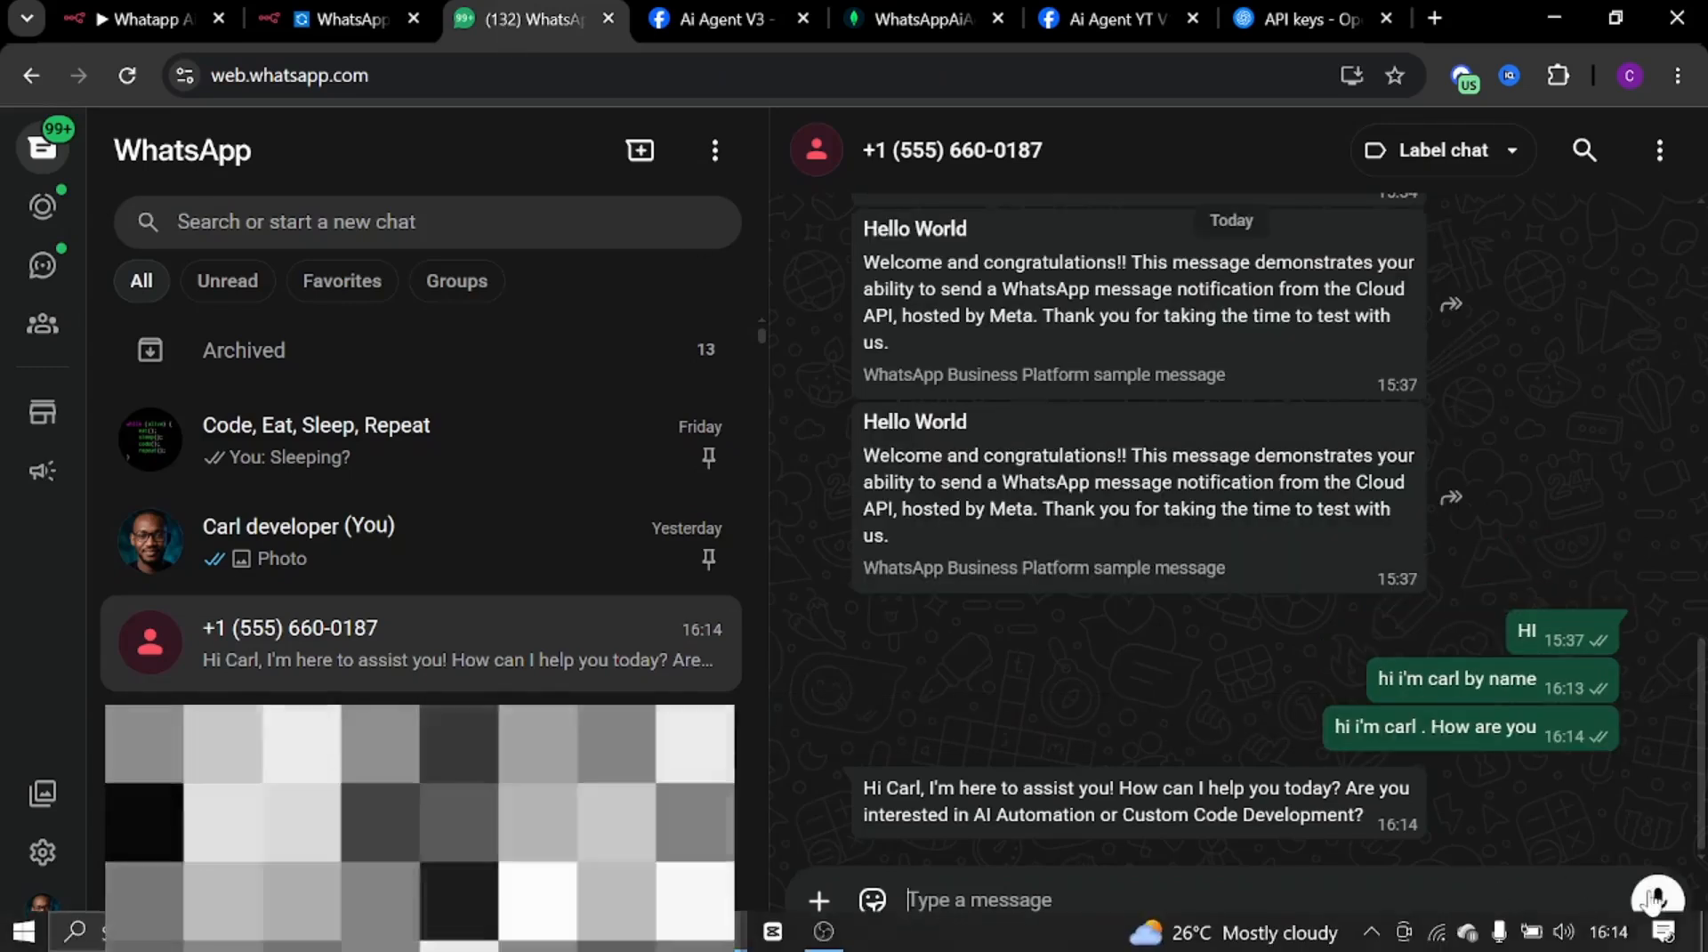
pyautogui.click(1658, 901)
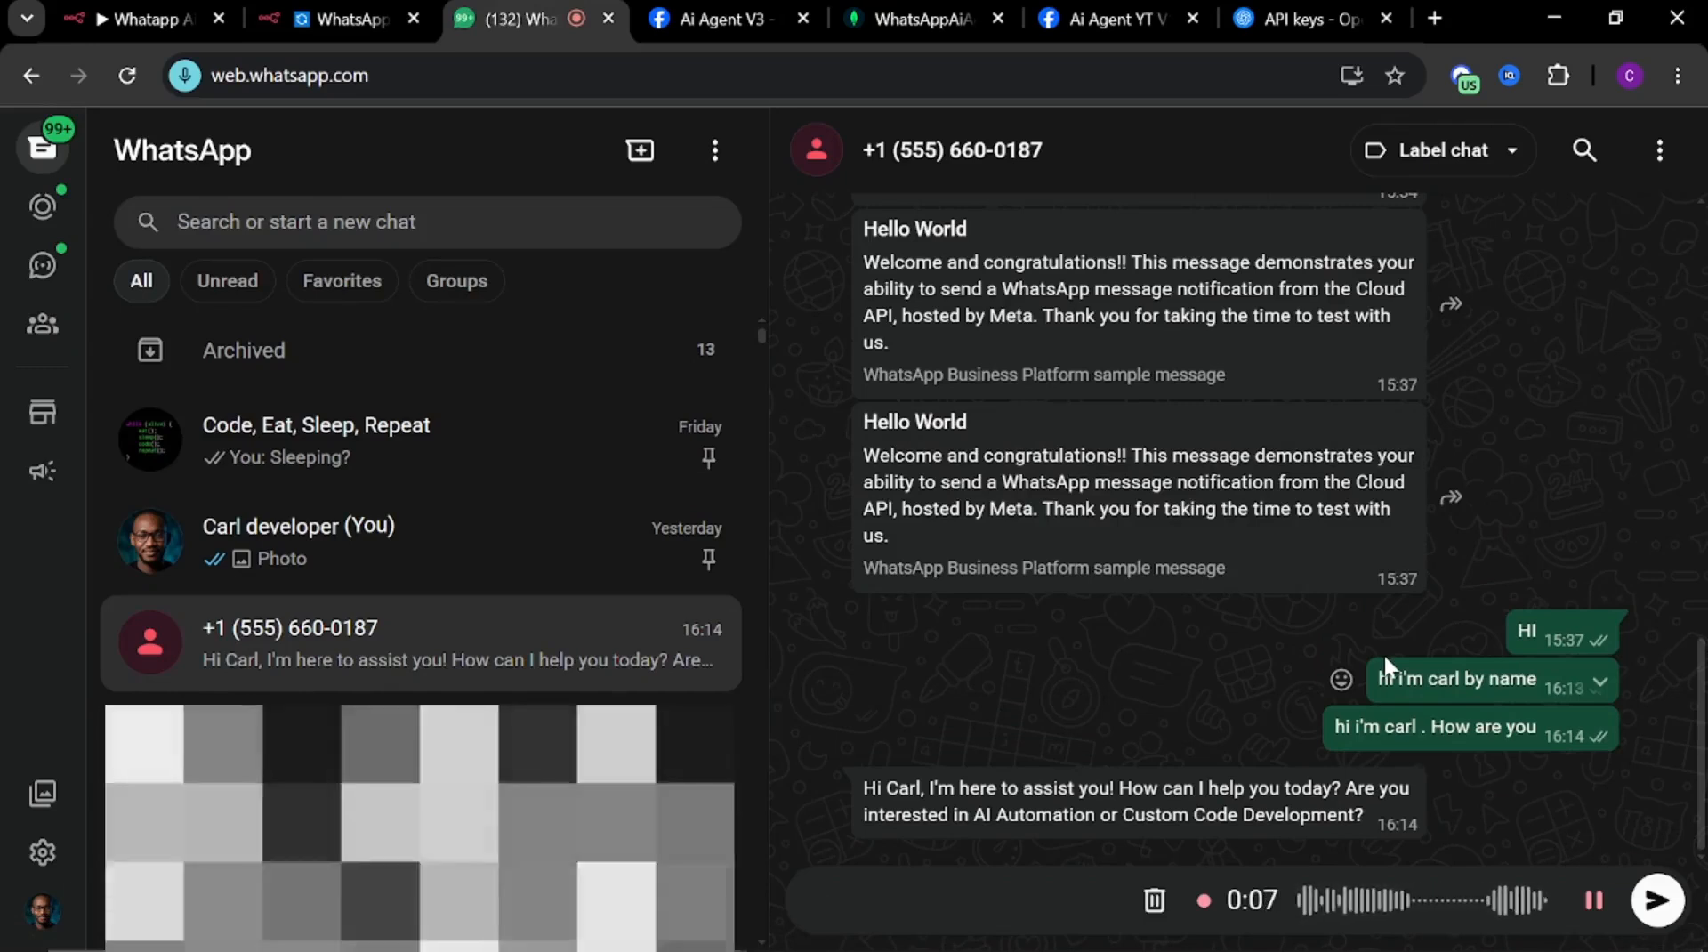
pyautogui.click(1657, 902)
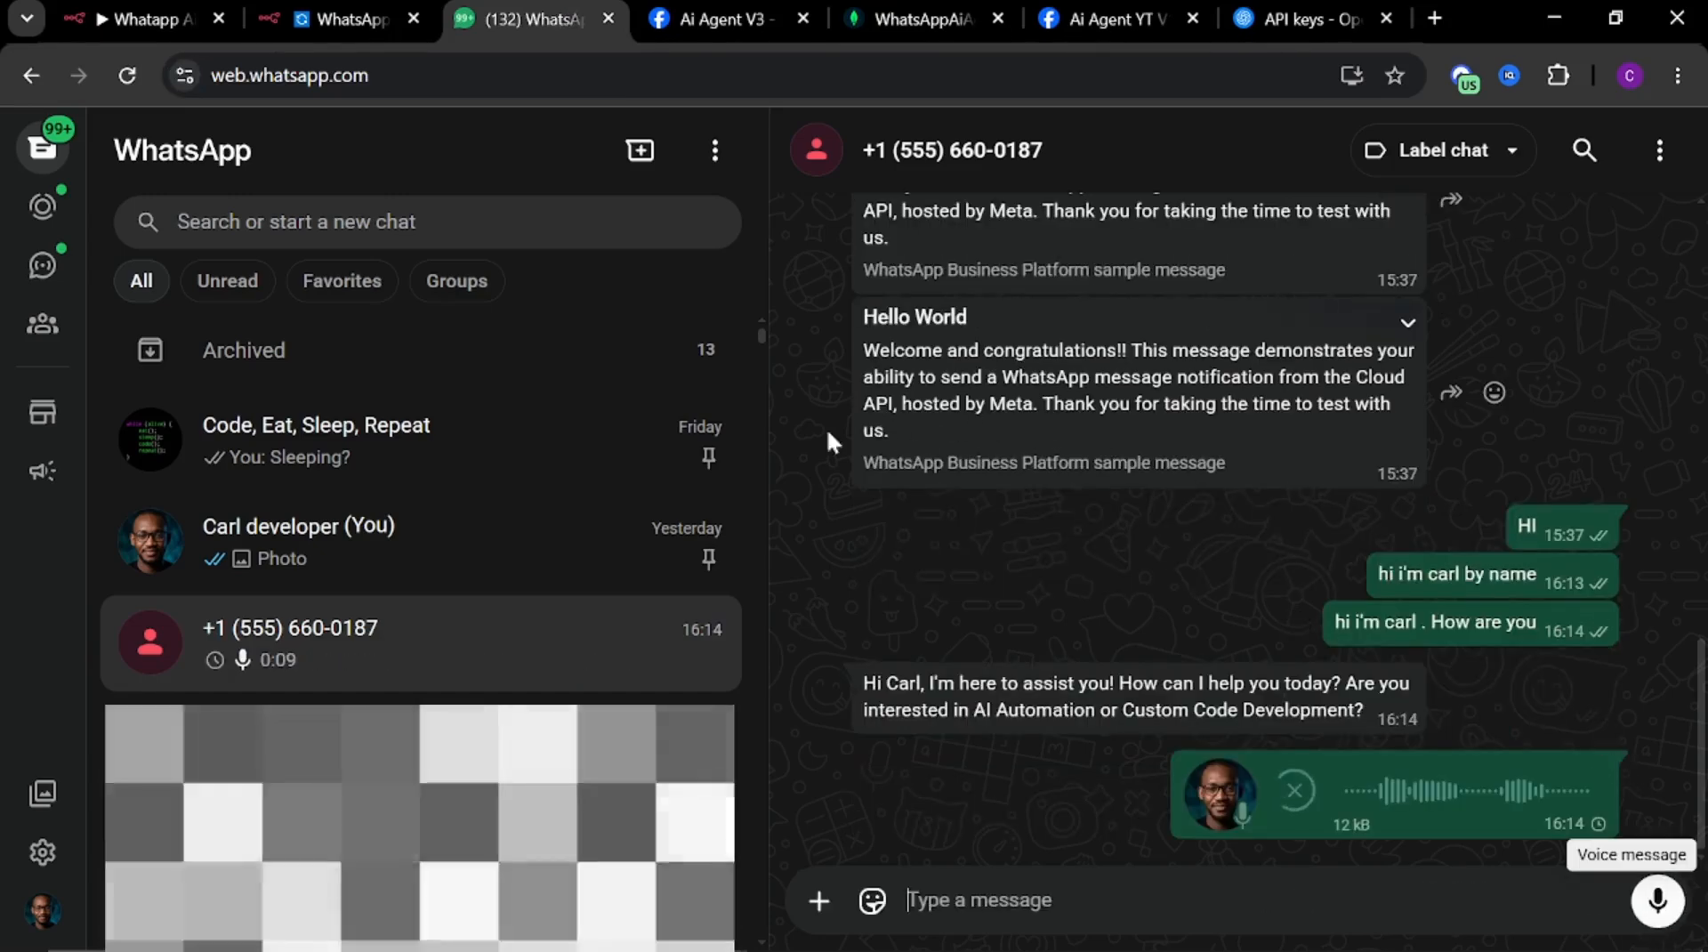
# Check which workflow branch ran for the voice message in n8n
pyautogui.click(301, 23)
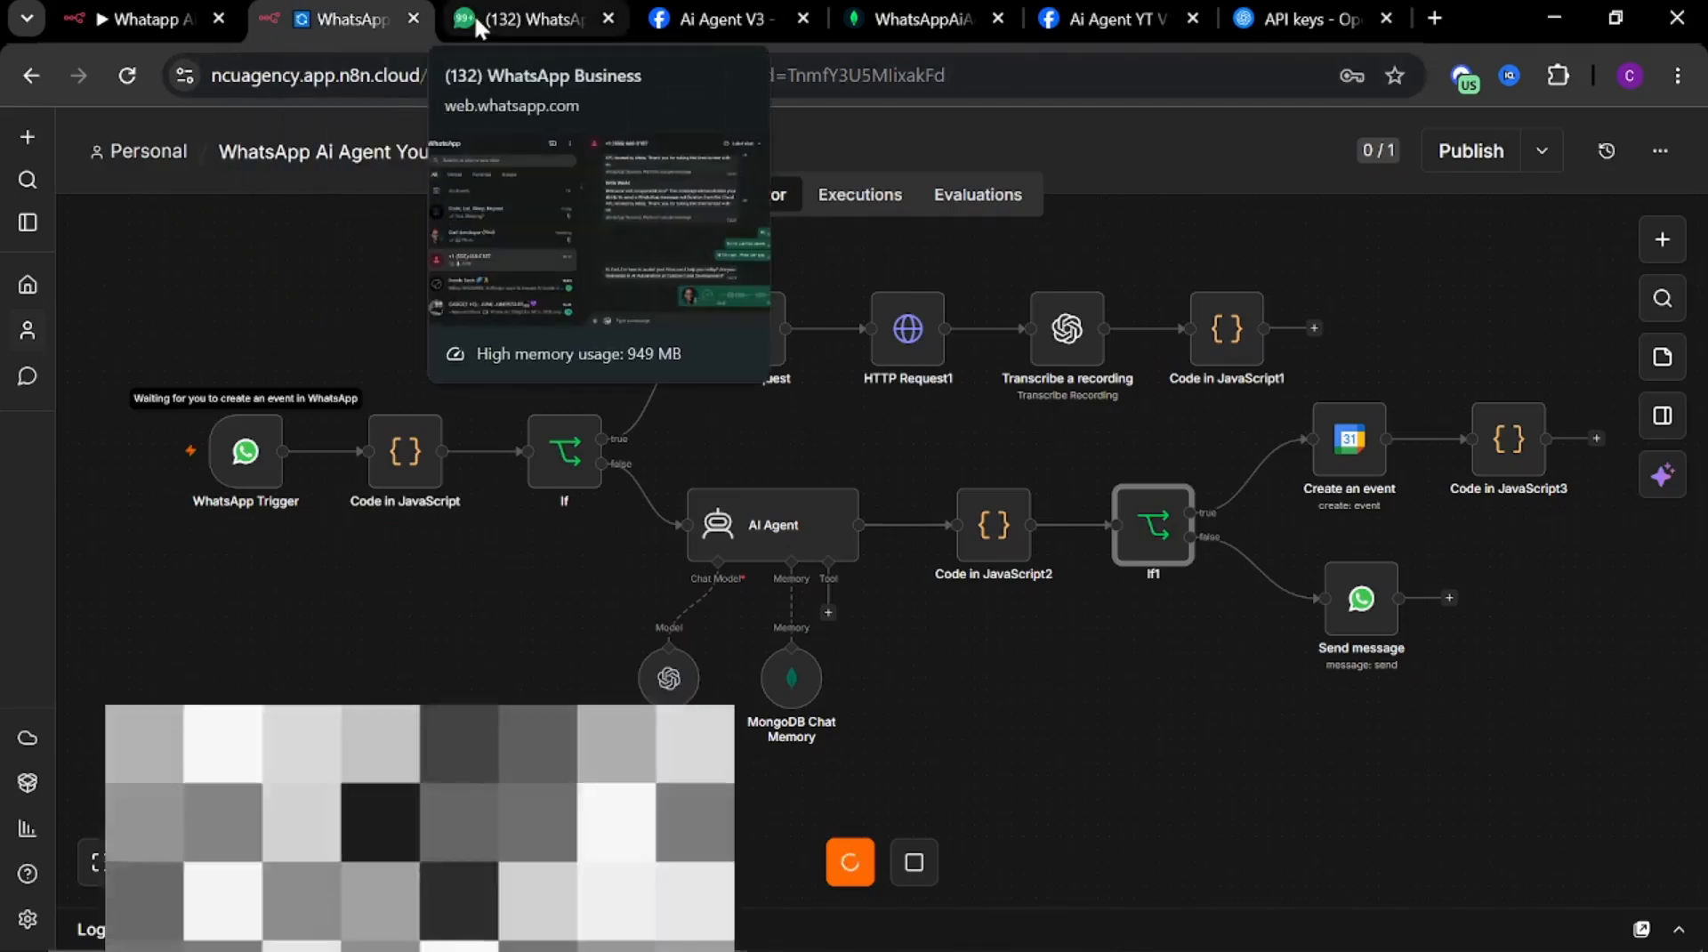
pyautogui.click(473, 12)
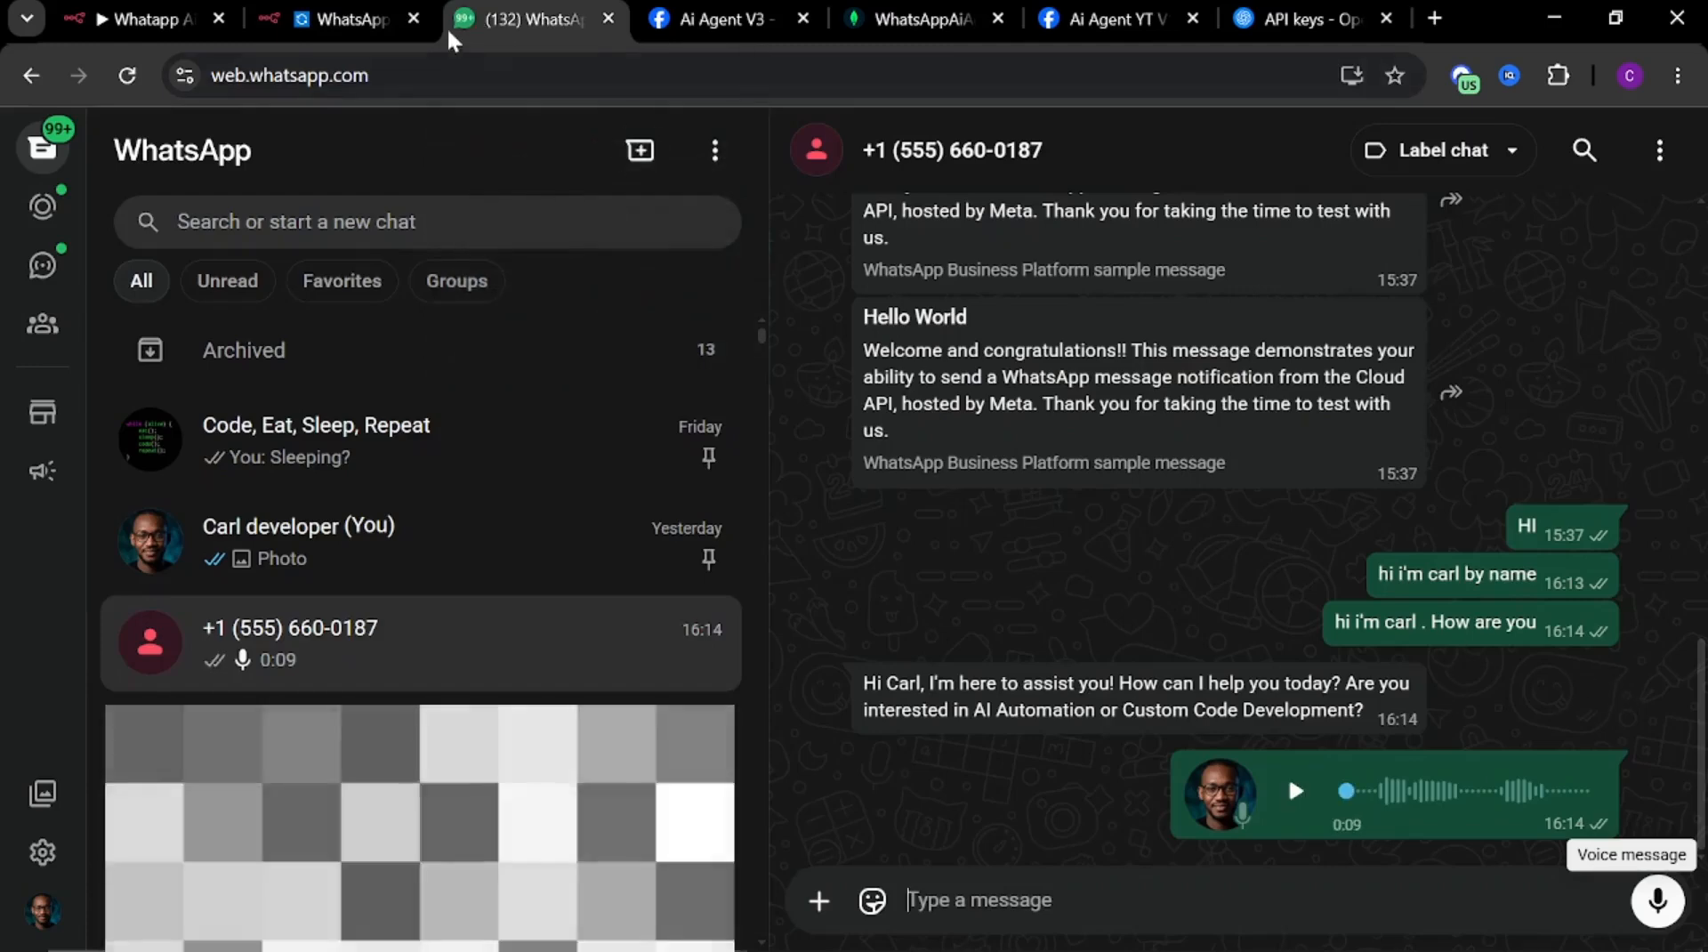
pyautogui.click(361, 14)
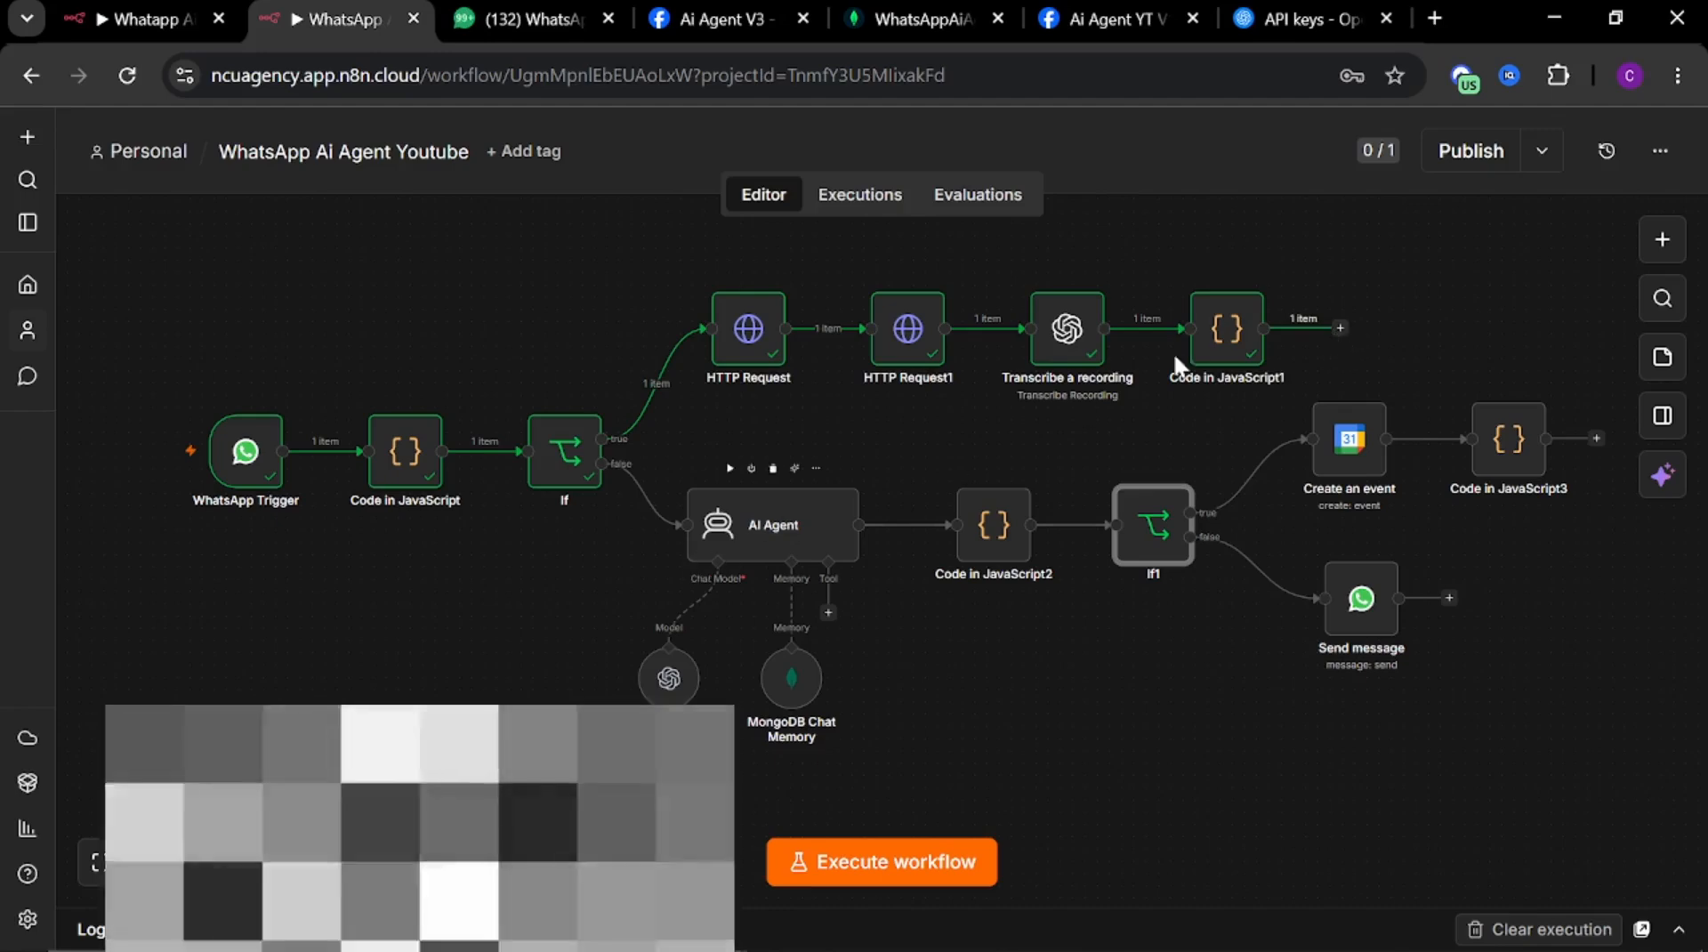
# Connect the Code in JavaScript1 node's output to the AI Agent input and reposition the AI Agent and Code in JavaScript2 nodes
pyautogui.moveTo(1342, 336); pyautogui.dragTo(666, 534)
pyautogui.moveTo(772, 518); pyautogui.dragTo(808, 506)
pyautogui.moveTo(980, 525); pyautogui.dragTo(992, 513)
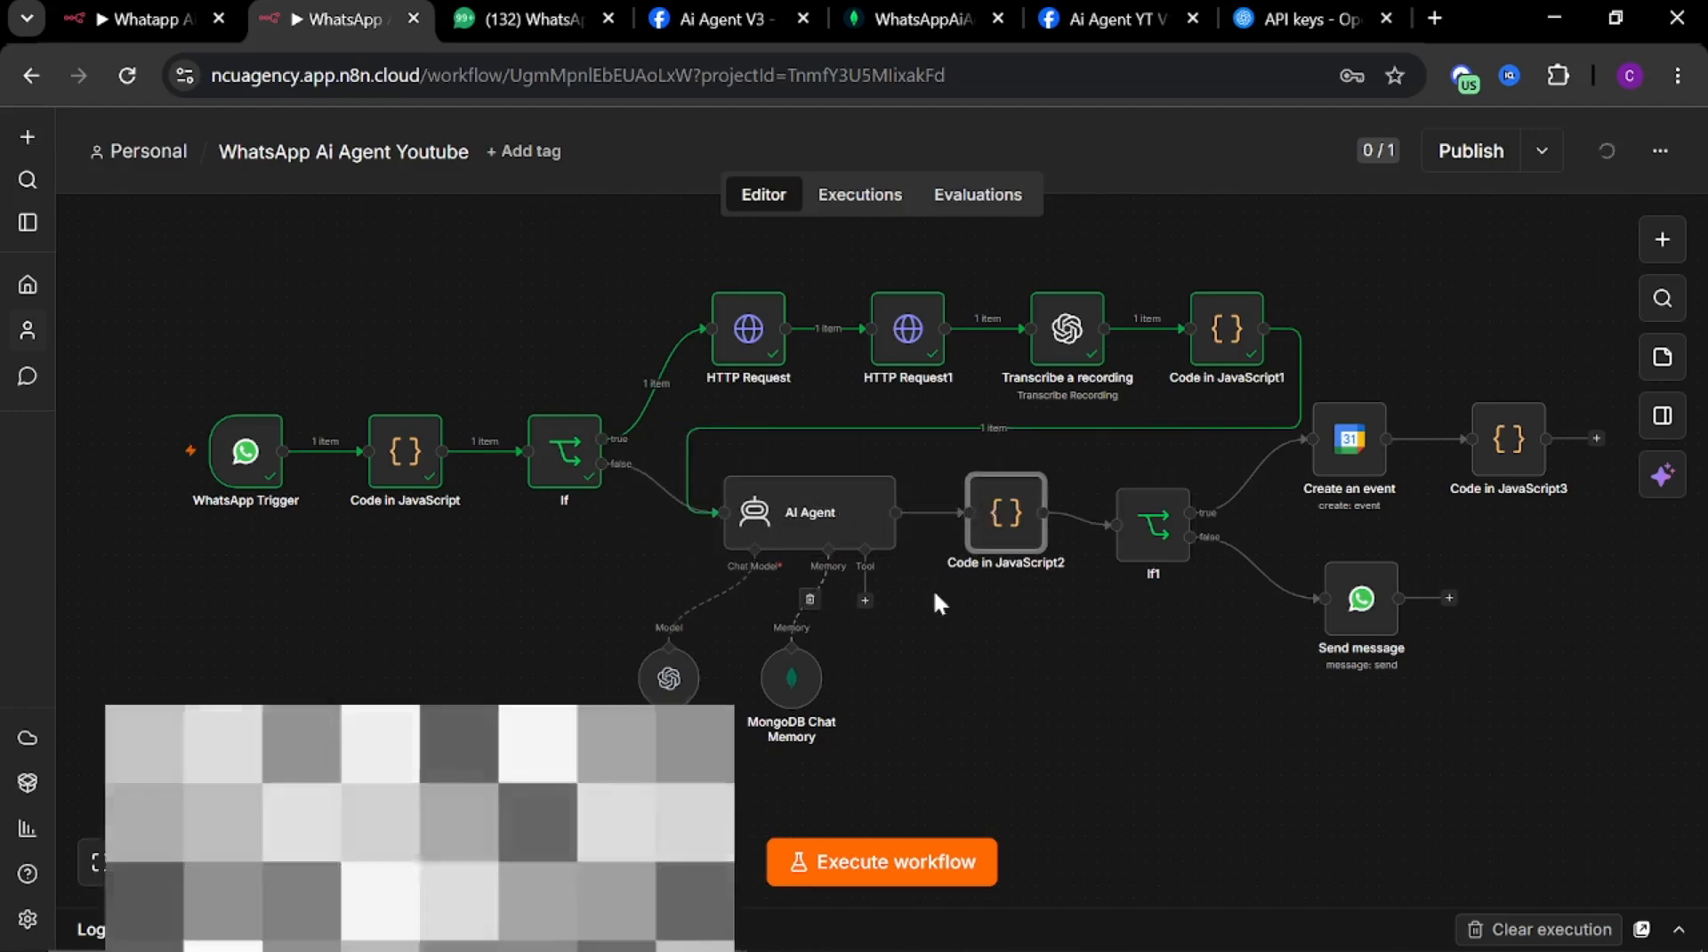
# Execute the workflow again and send a WhatsApp voice message of about 6 seconds to the business number
pyautogui.click(900, 865)
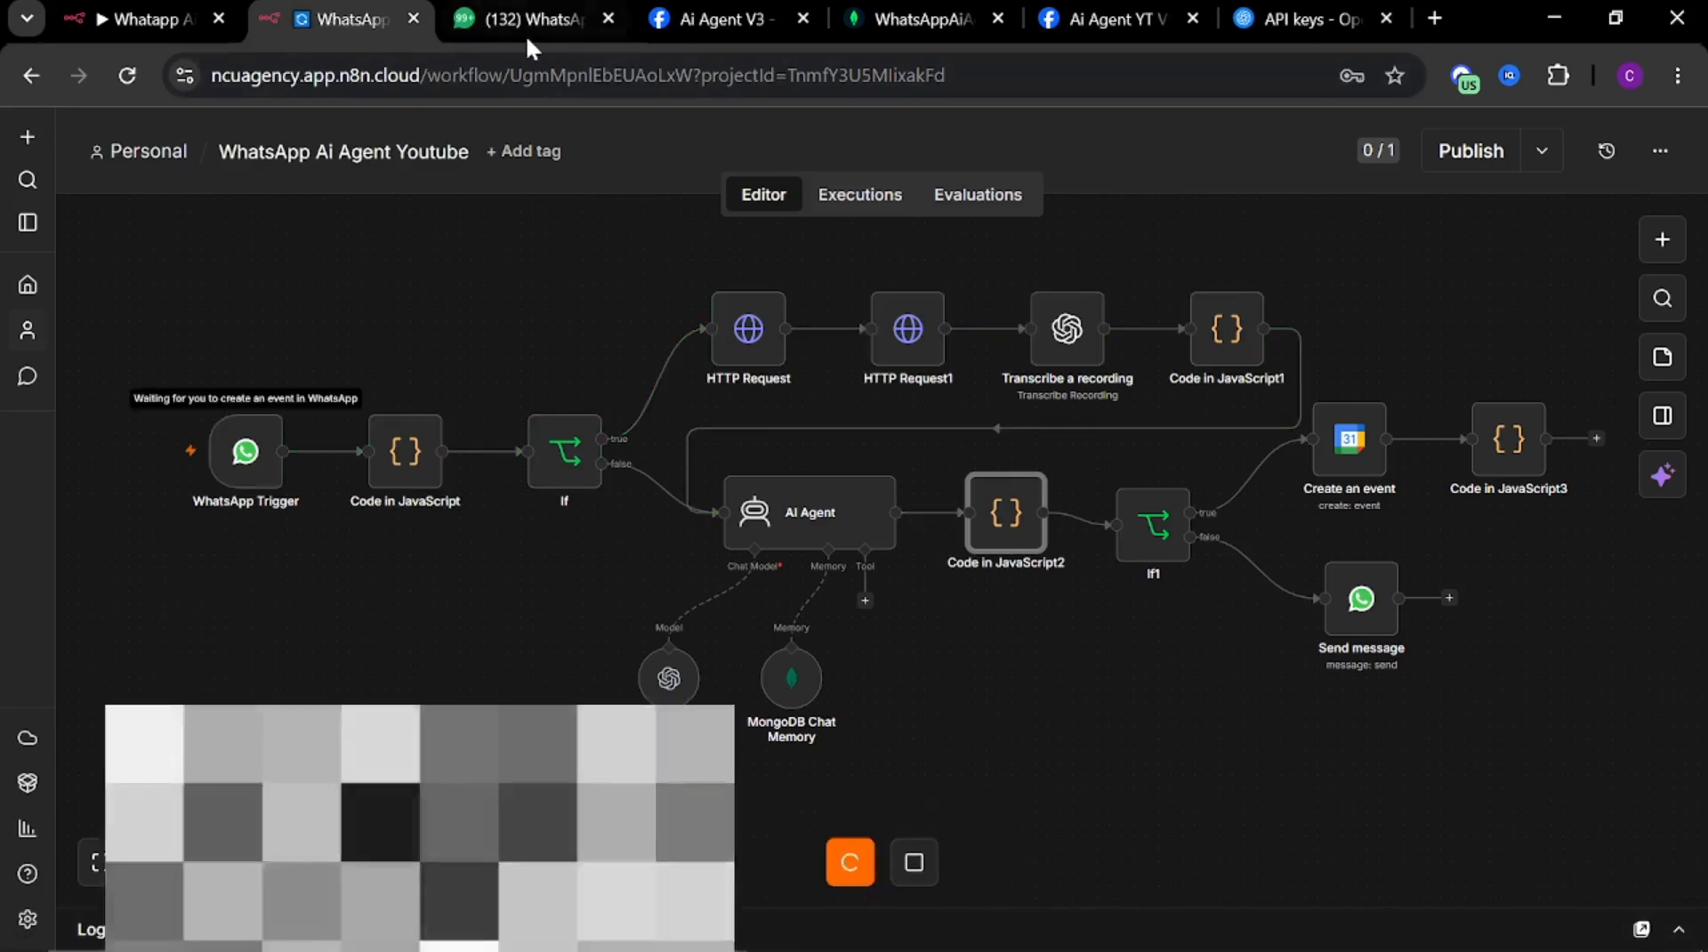
pyautogui.click(525, 19)
pyautogui.click(1657, 902)
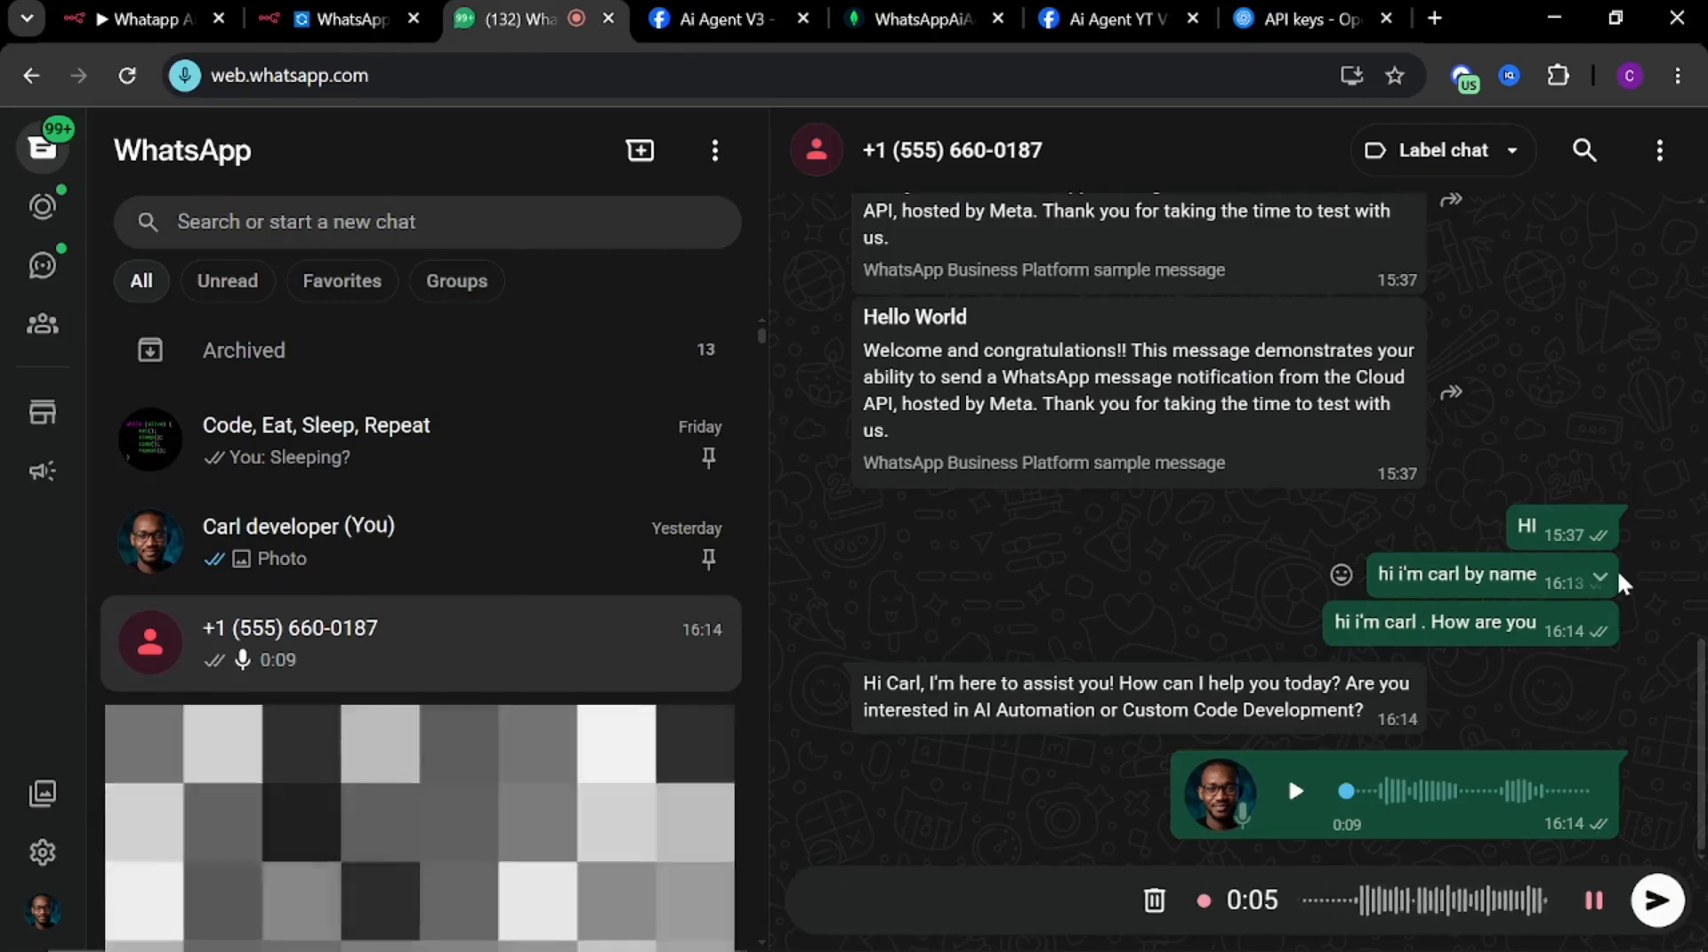
pyautogui.click(1657, 901)
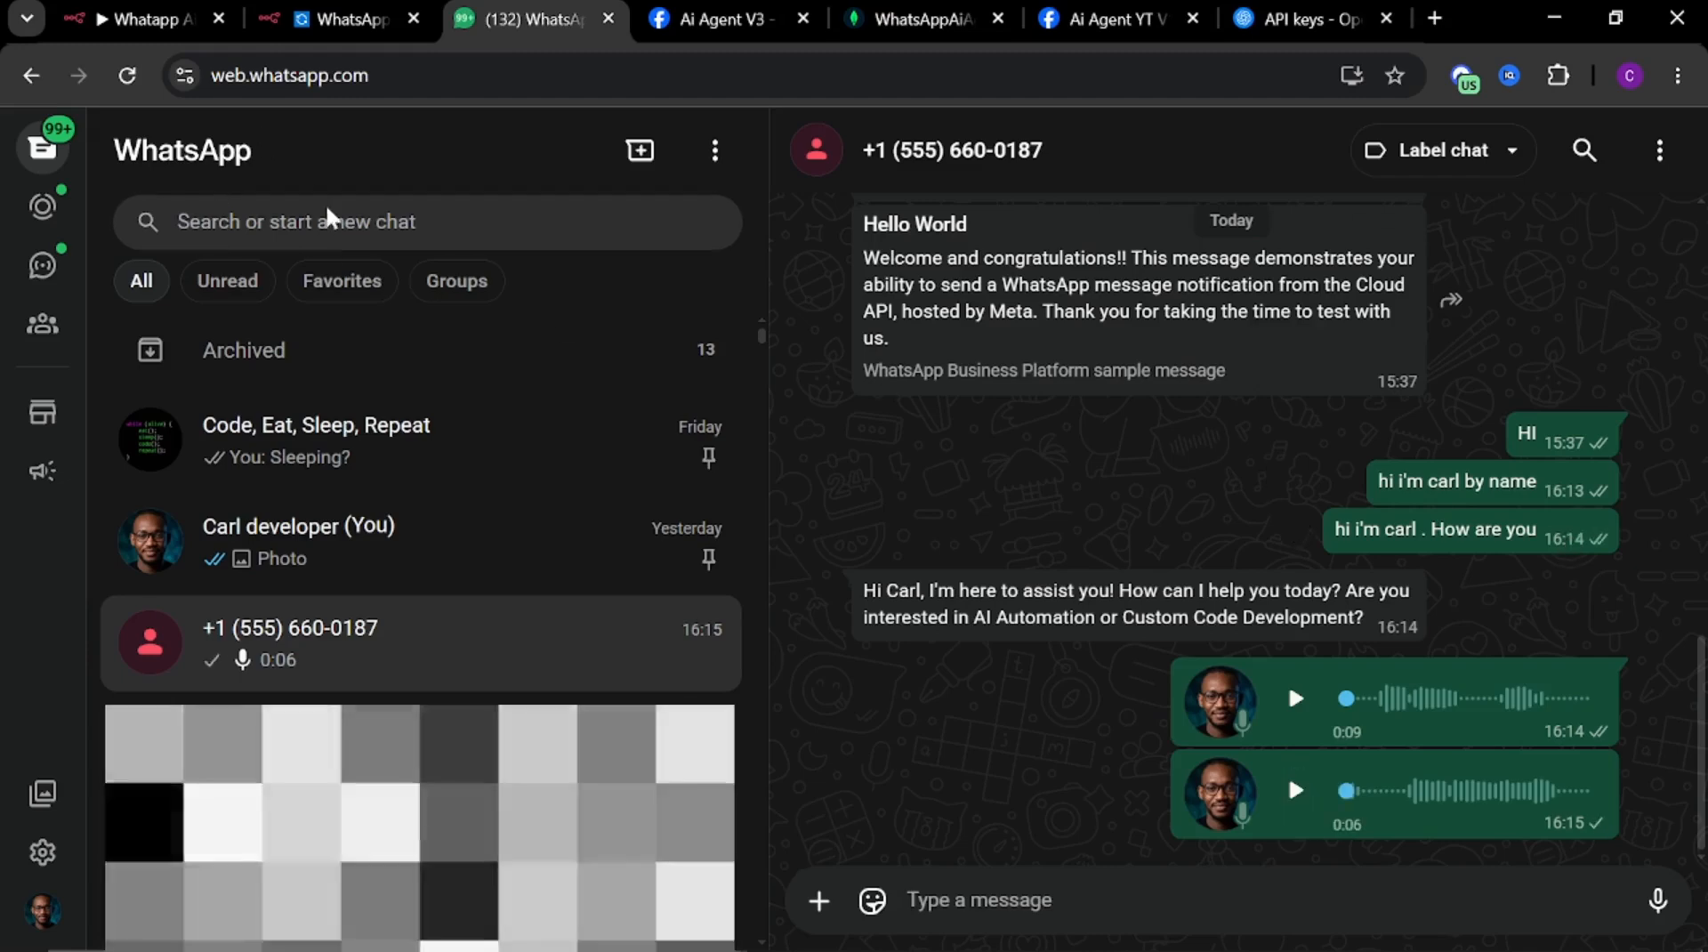
# Check the workflow execution in n8n and the agent's reply to the voice message in WhatsApp
pyautogui.click(320, 11)
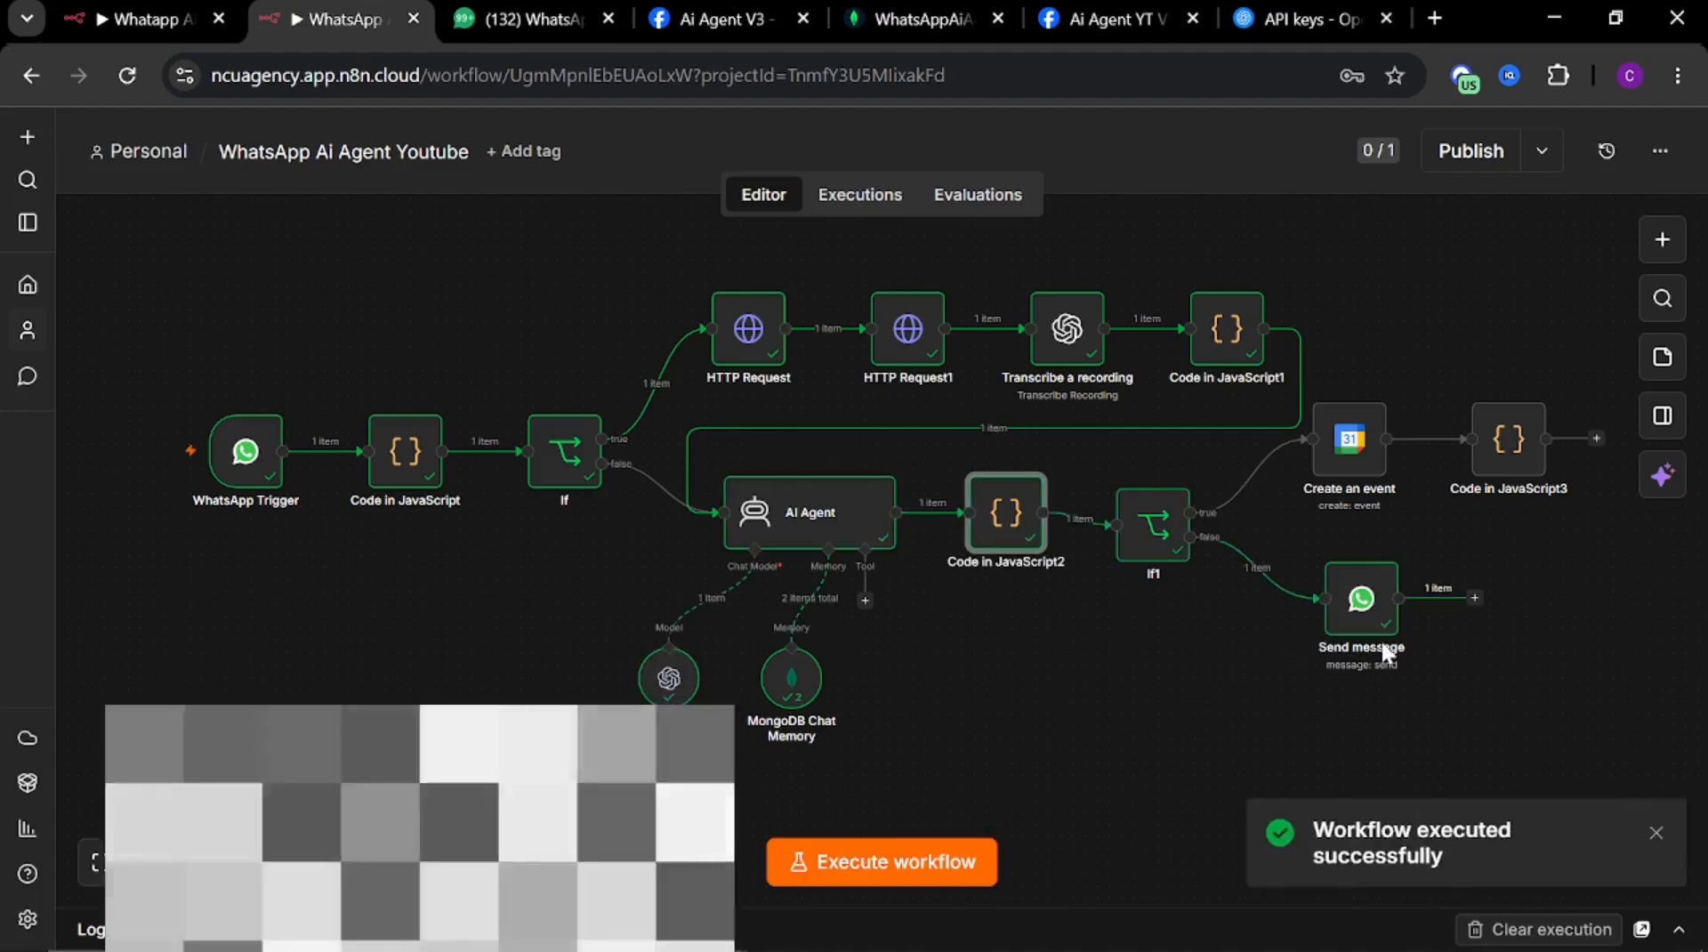
pyautogui.click(506, 16)
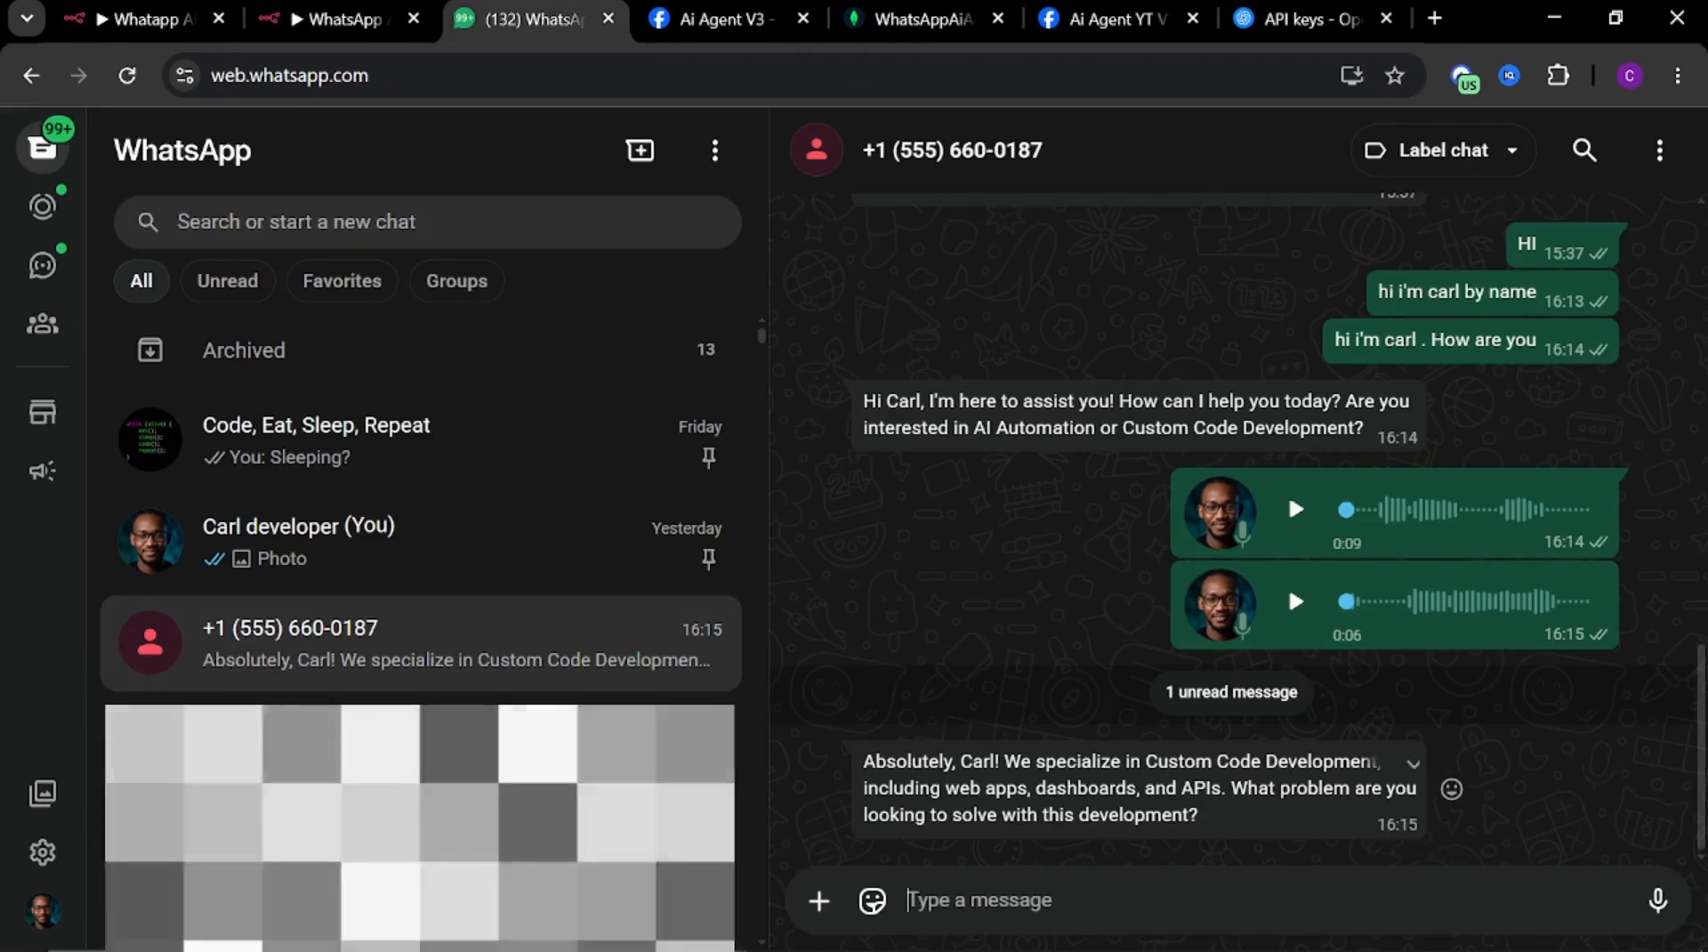
pyautogui.click(324, 27)
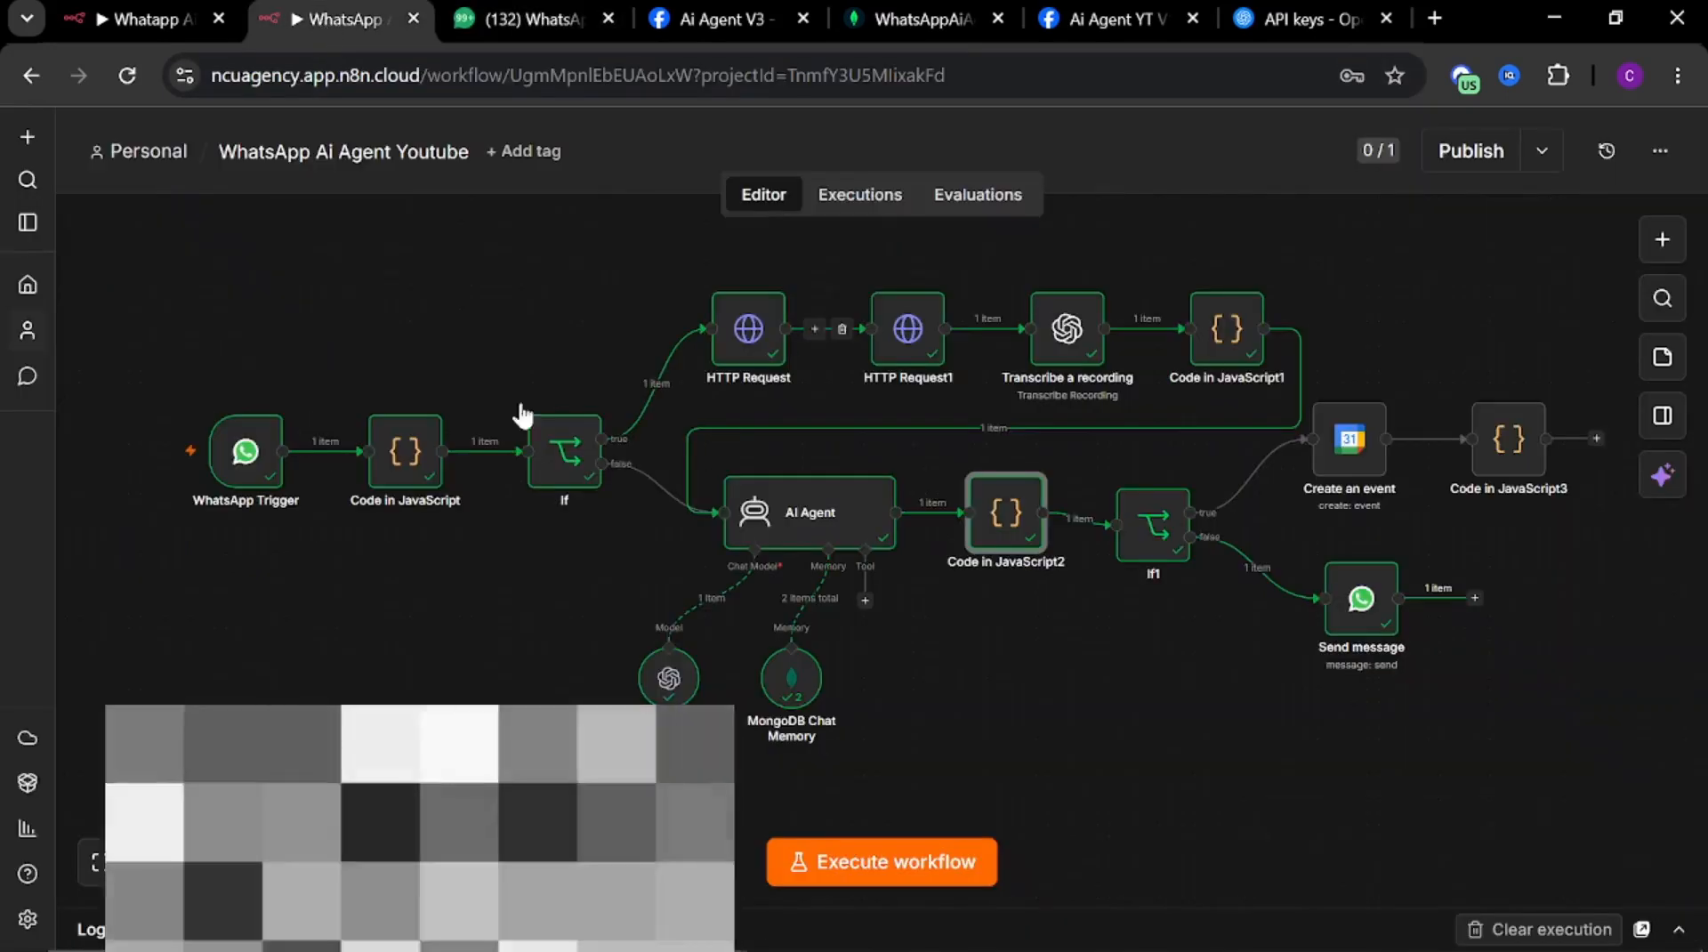